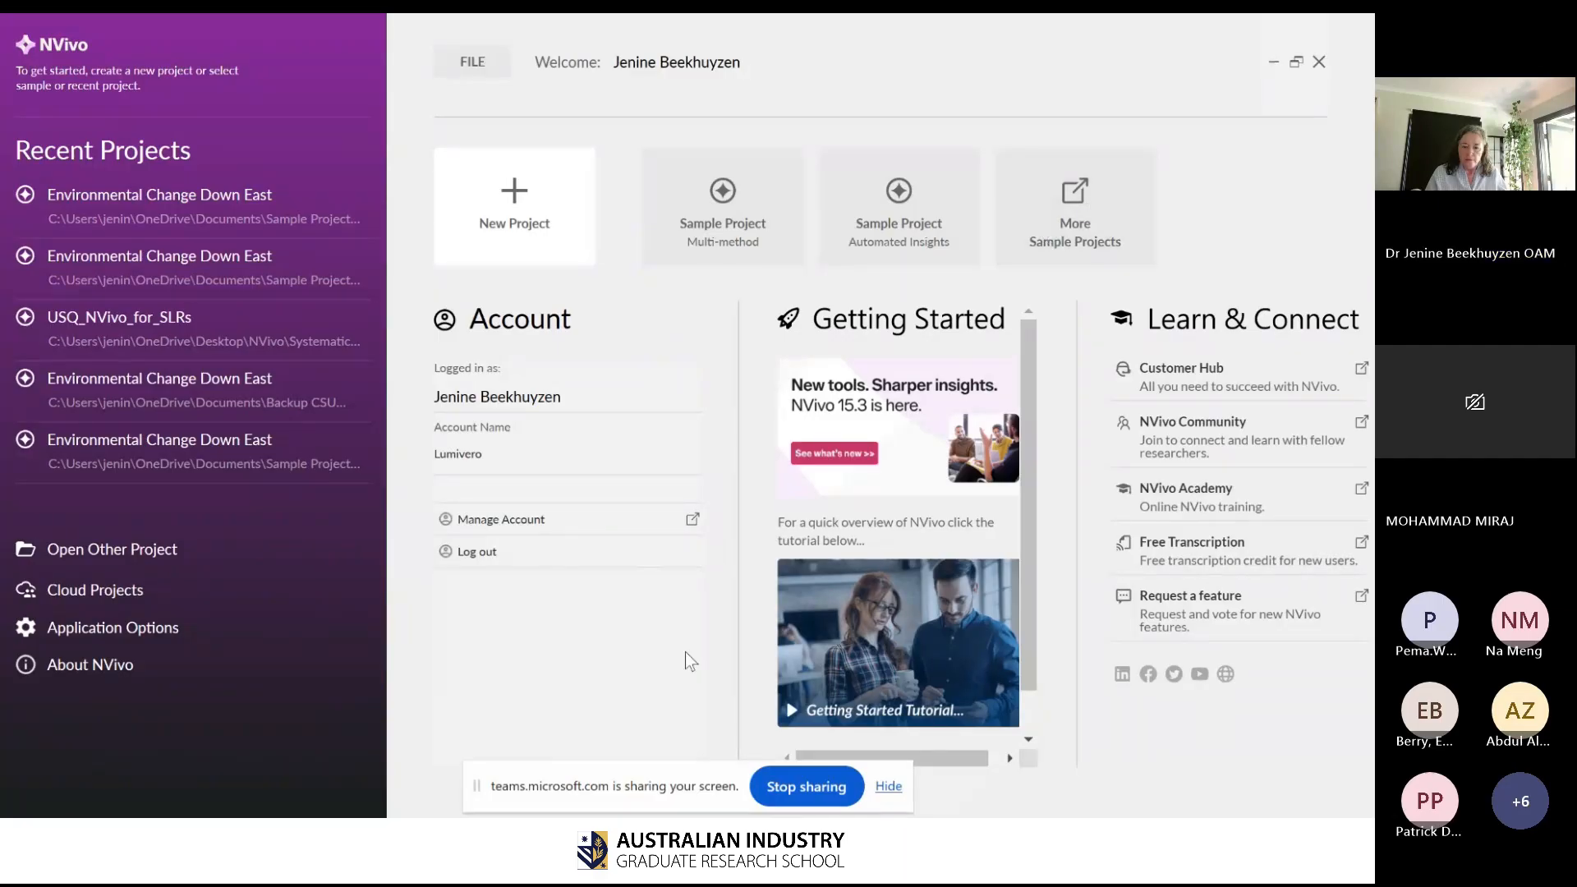
- Open the multi-method sample project from the start screen and skip the welcome tour
drag(697, 792, 1374, 713)
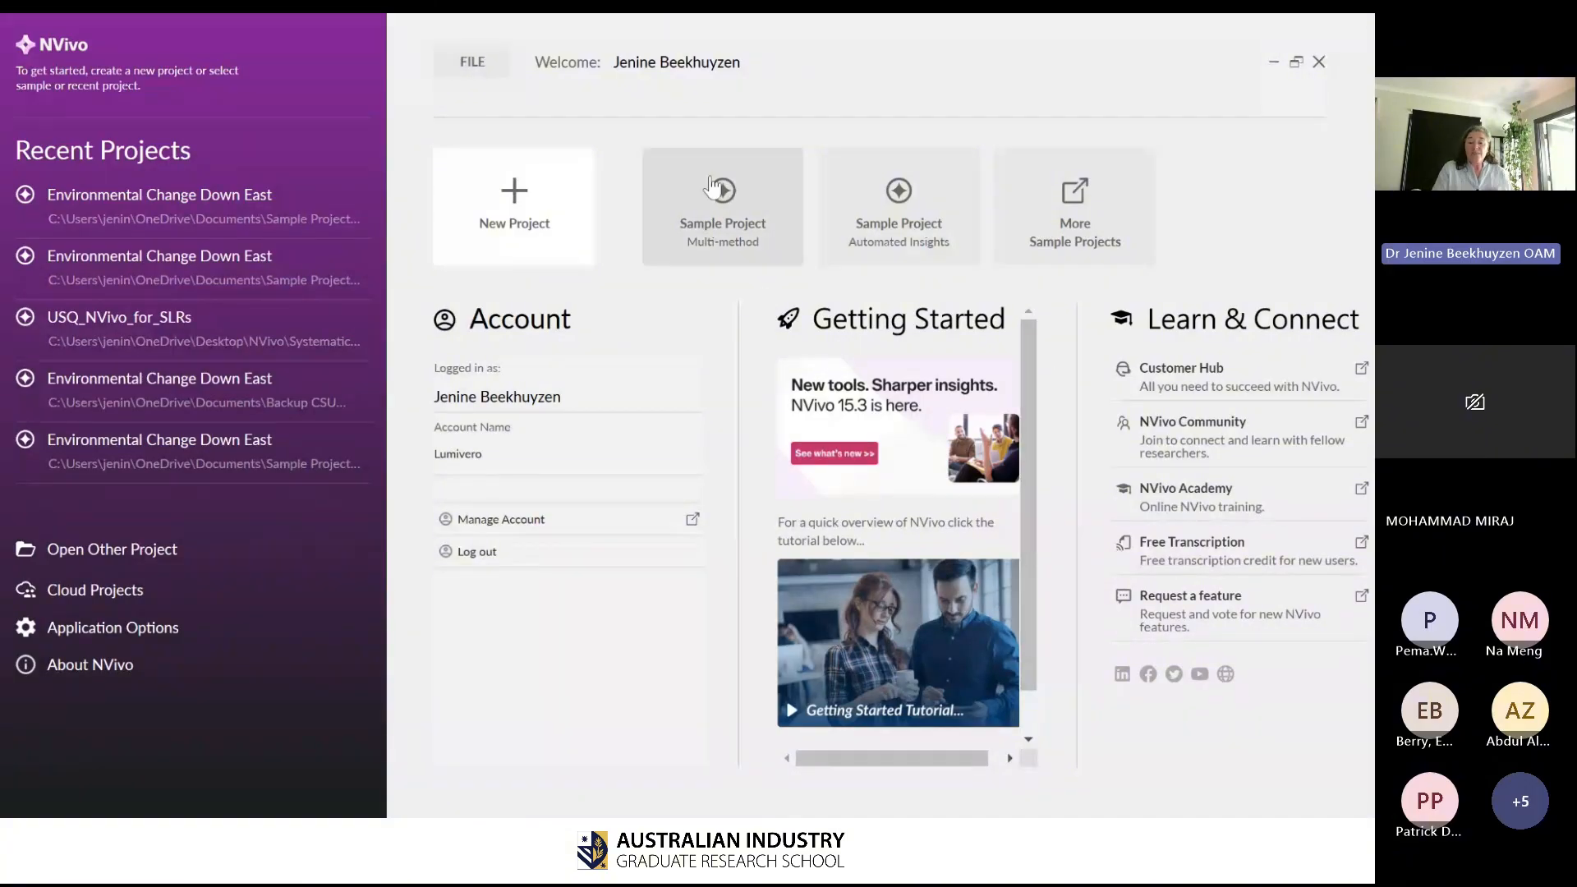
mouse_move(712, 187)
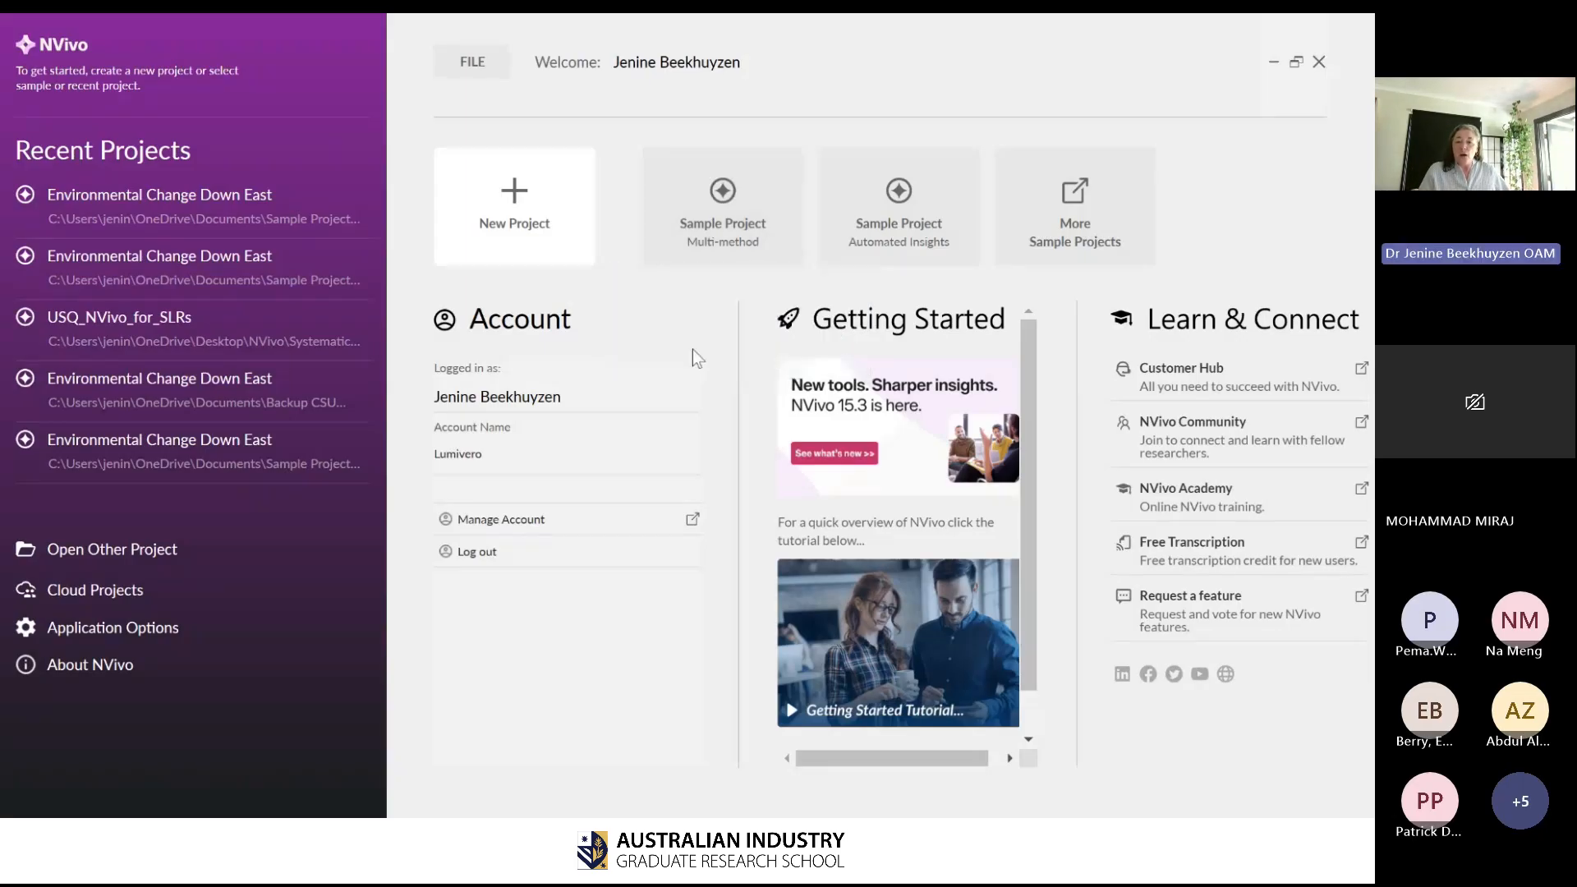
click(735, 202)
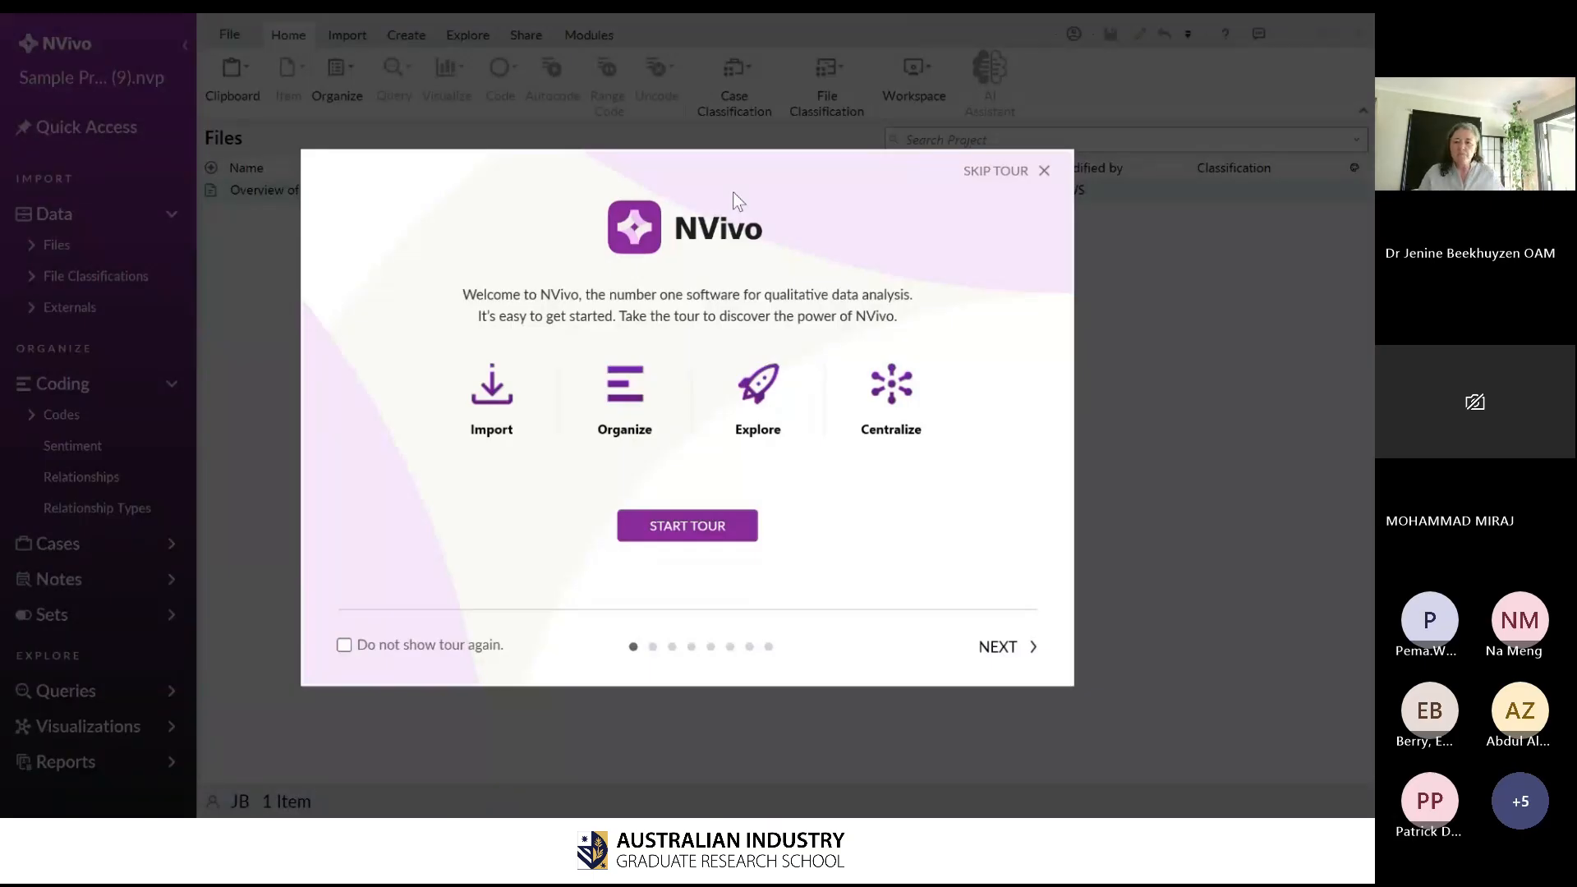
click(998, 171)
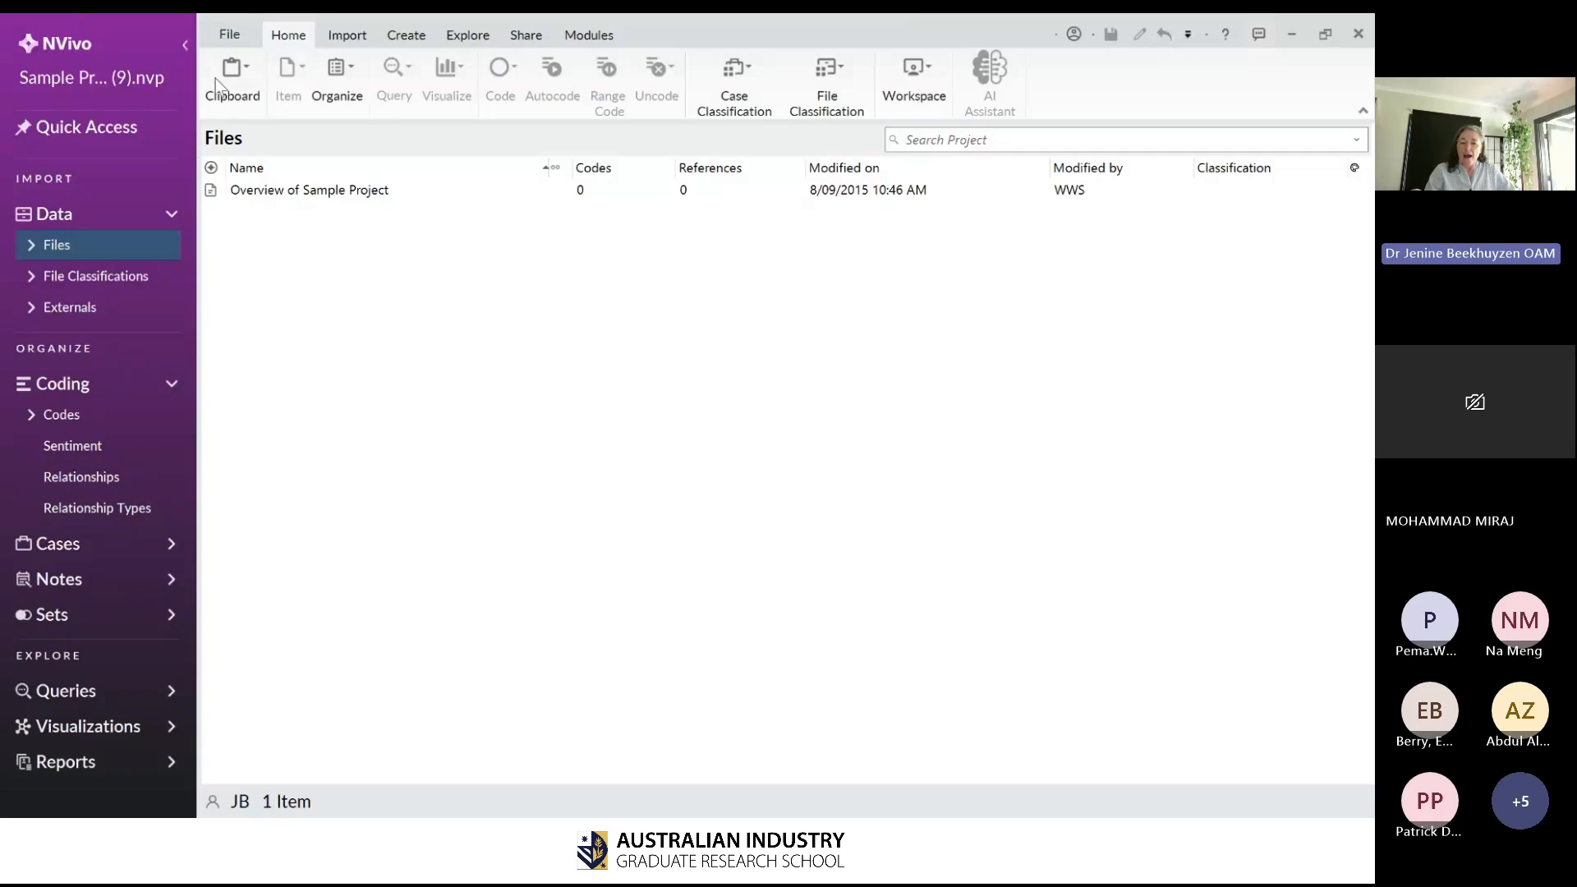
- Check the installed NVivo release in the product's About information, then close it
click(239, 36)
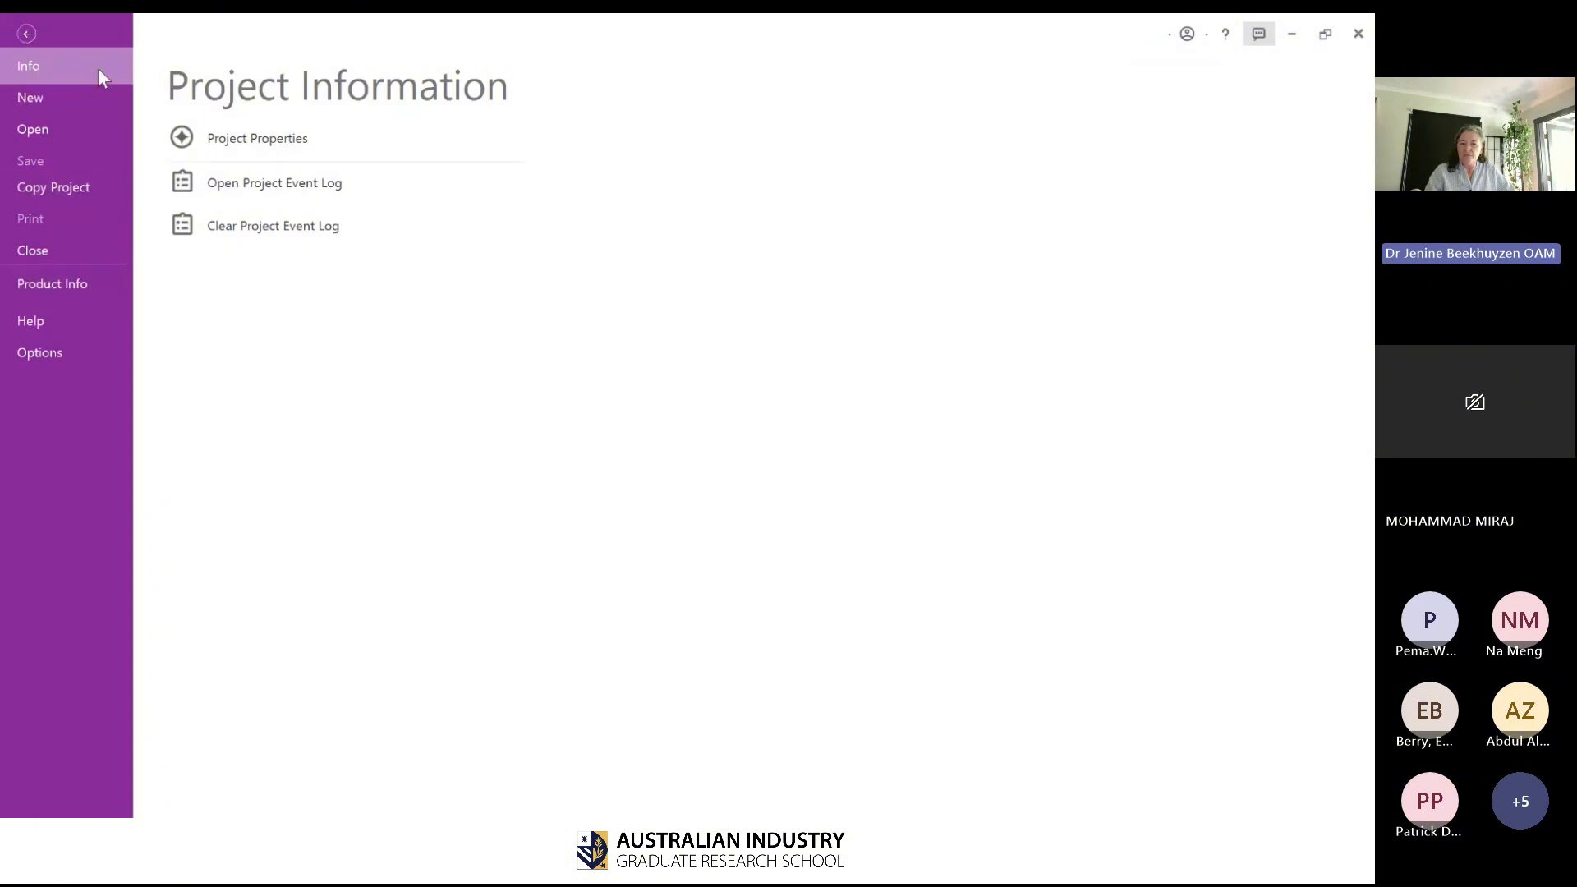
click(27, 37)
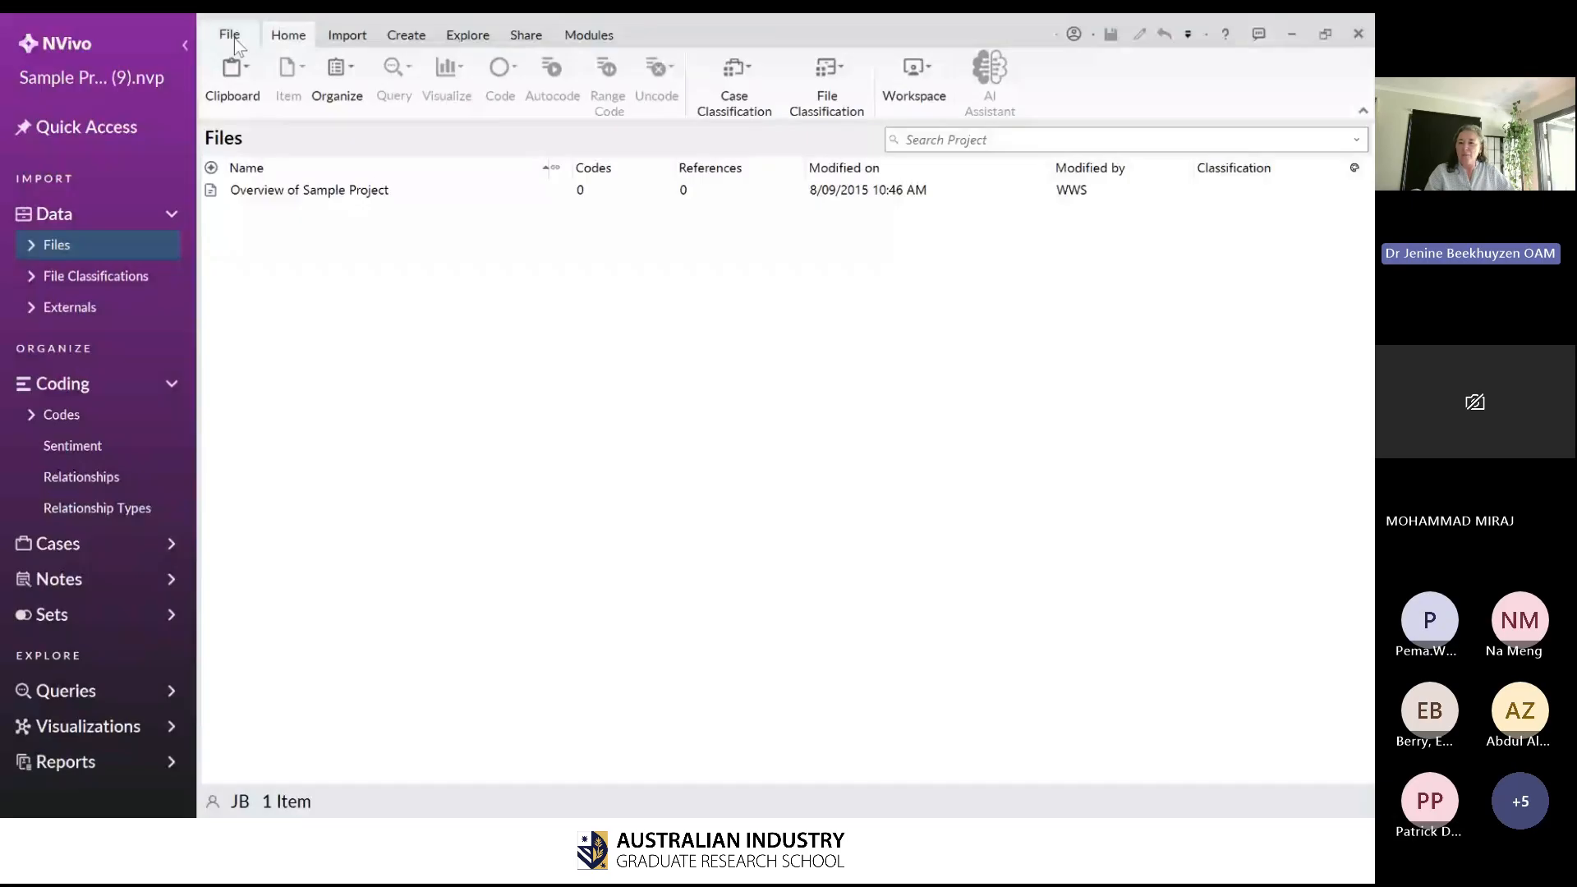
click(231, 36)
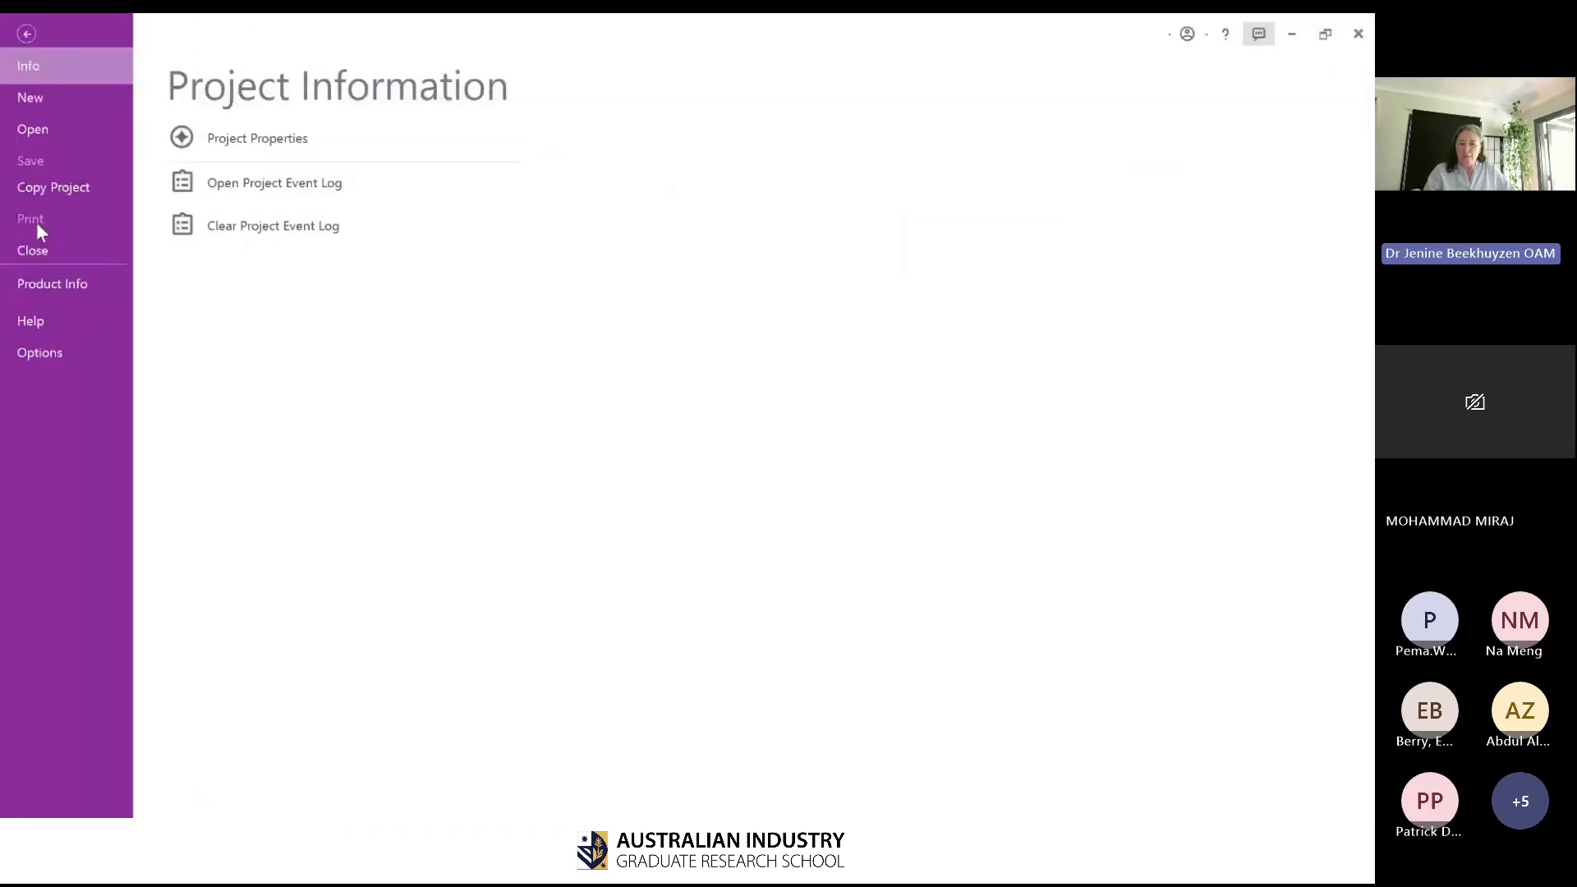
click(88, 295)
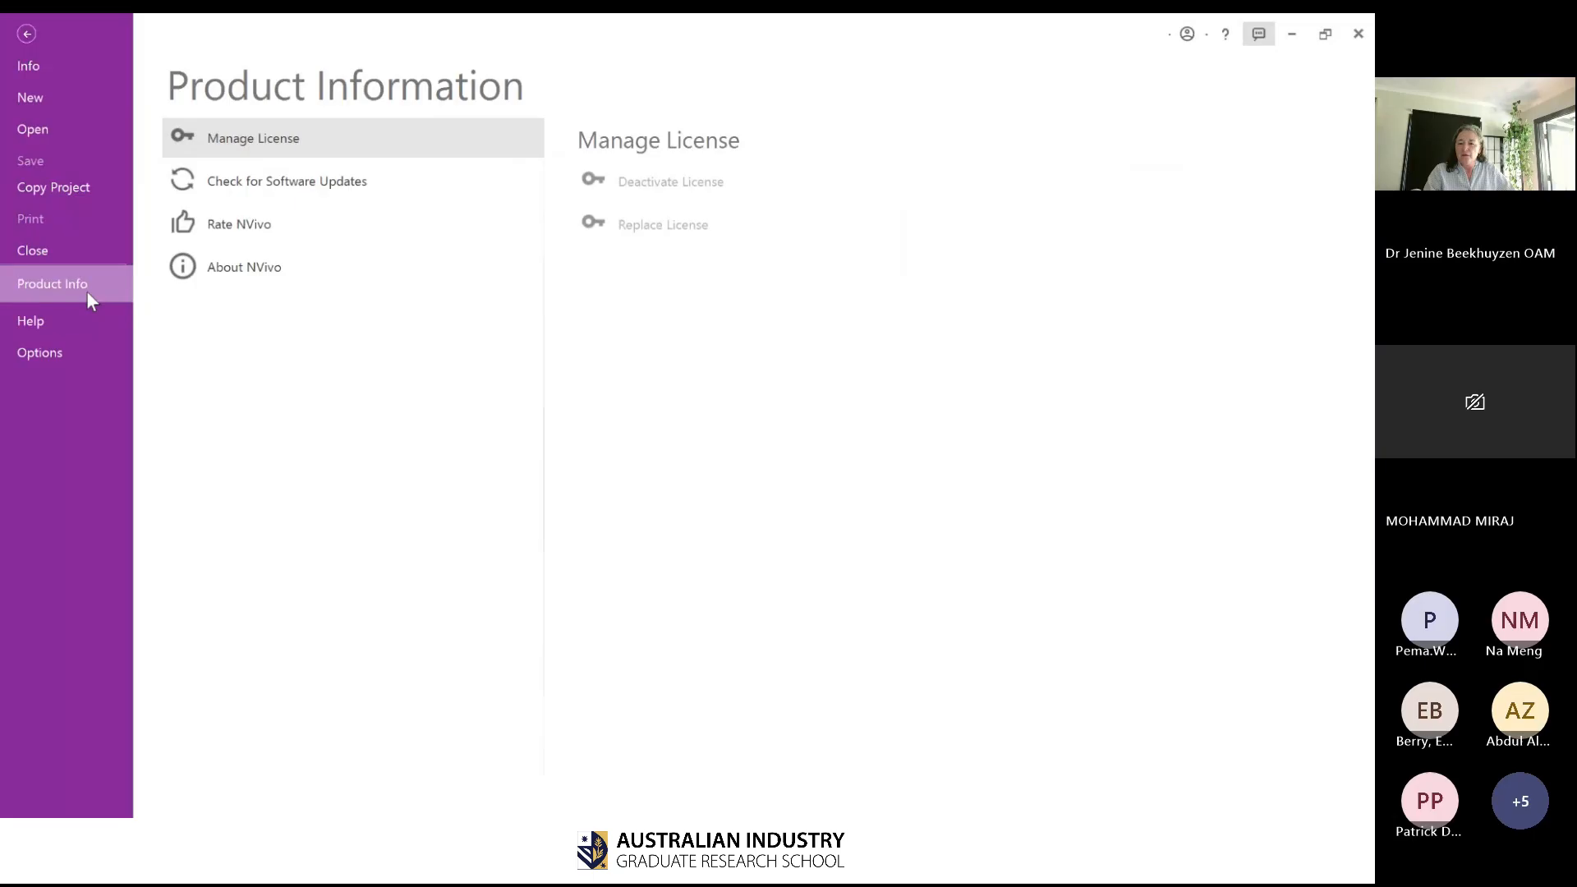
click(246, 271)
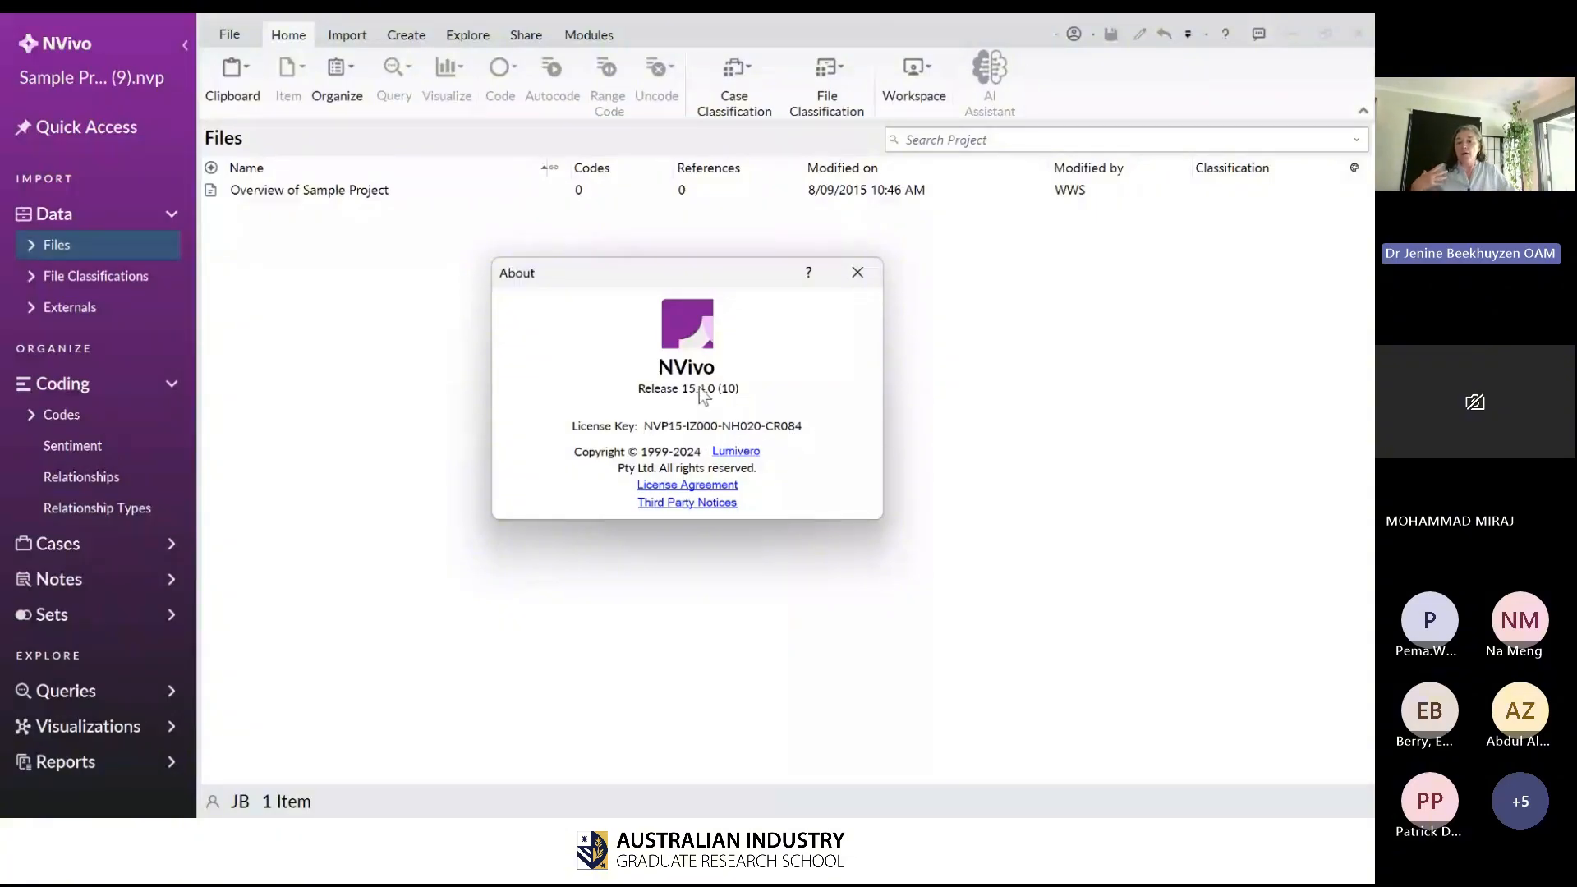
click(858, 272)
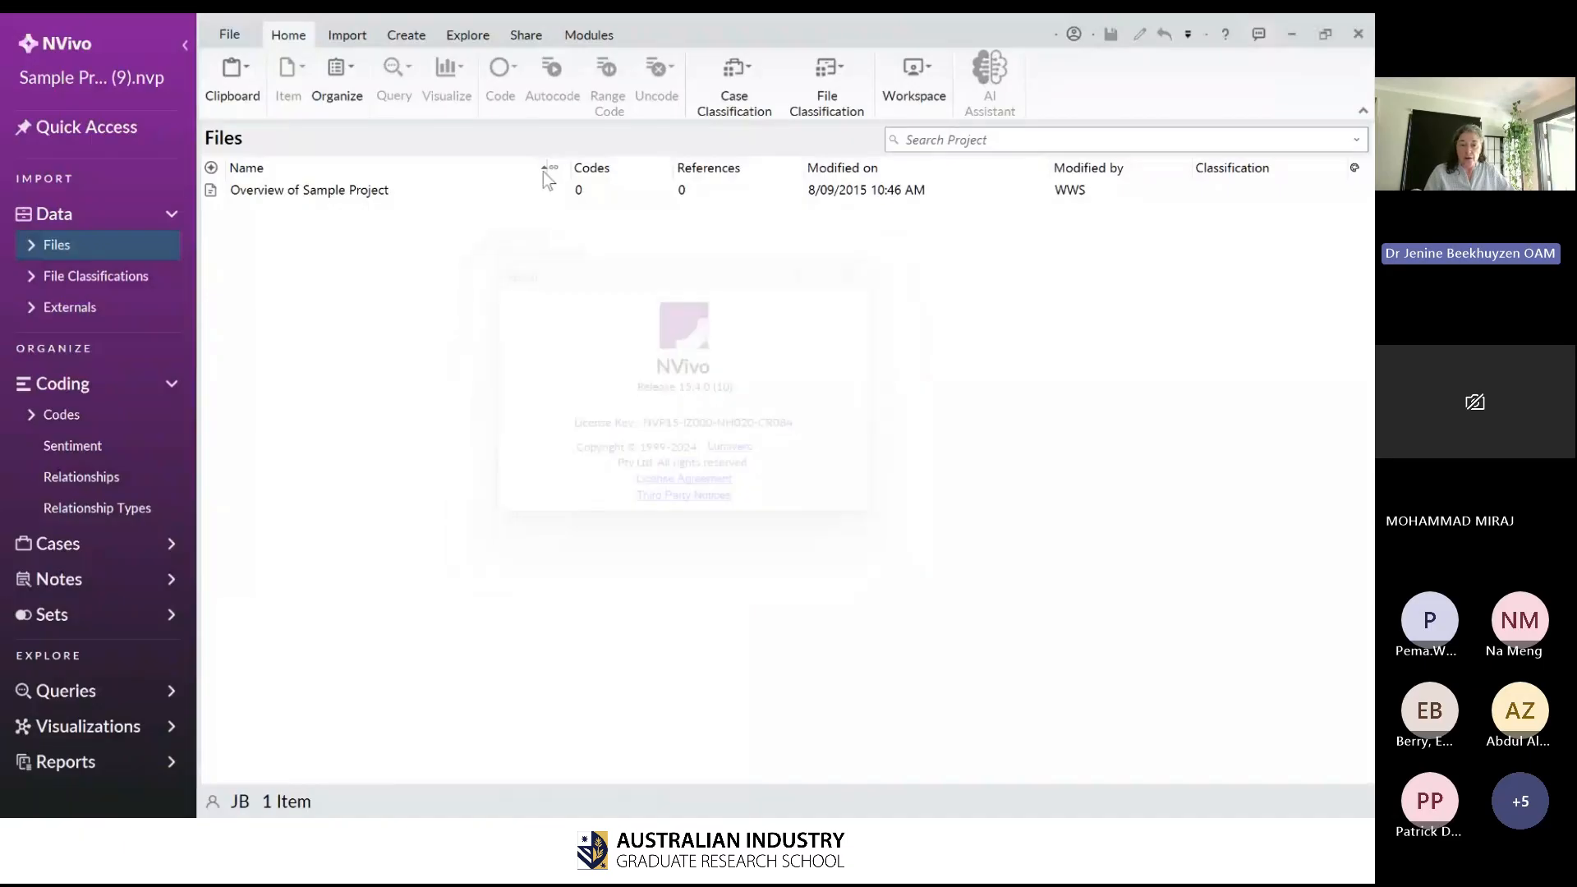
- Look at the product information options for licence management and software updates, then return to the project
click(230, 36)
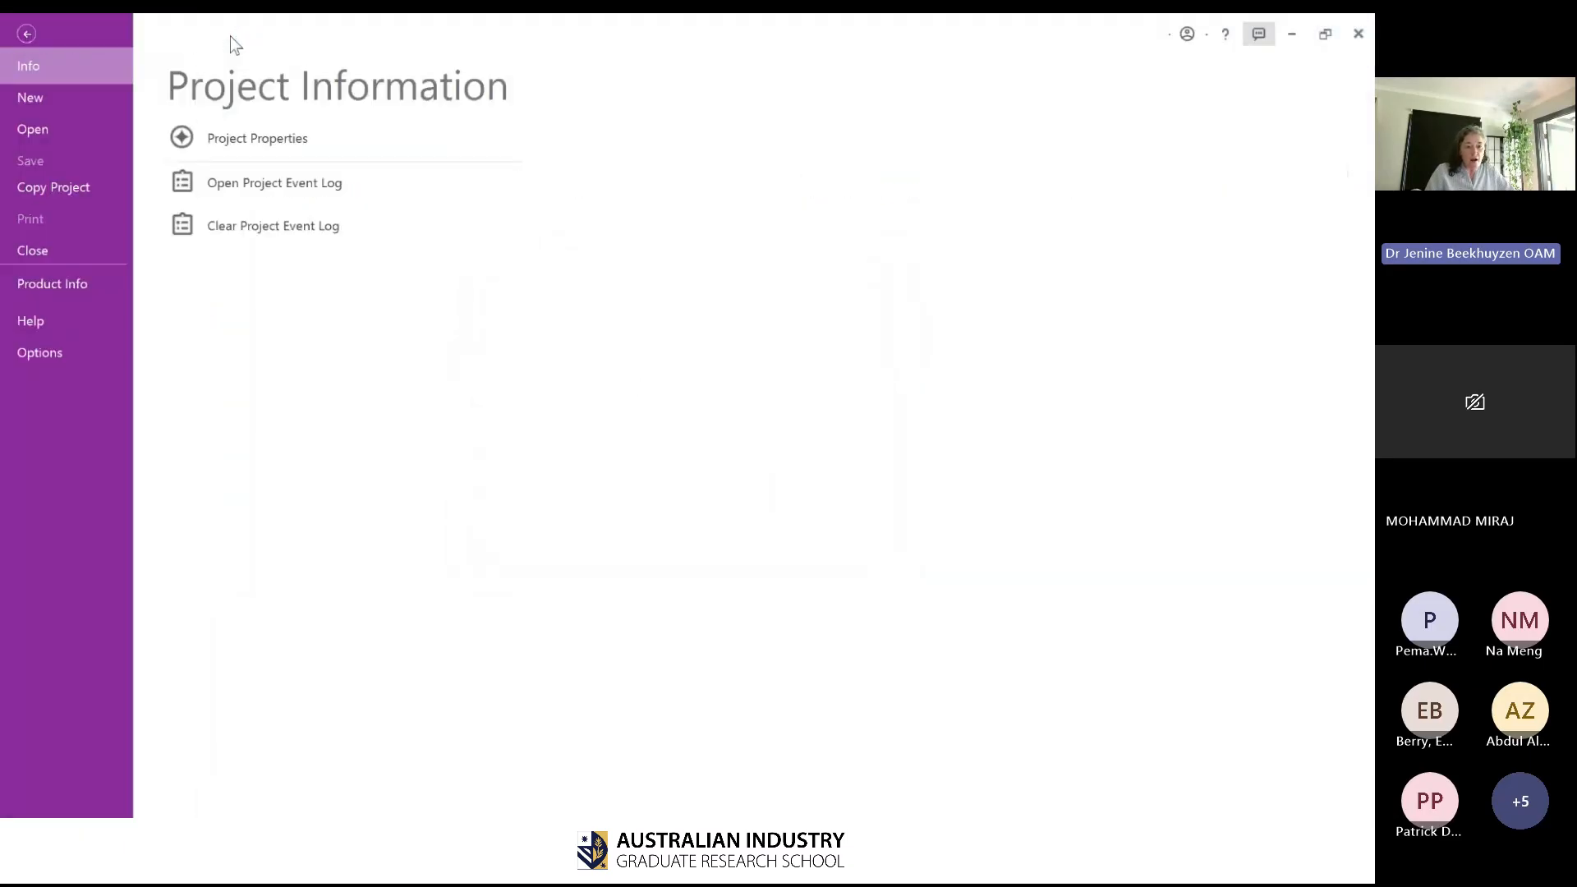
click(91, 280)
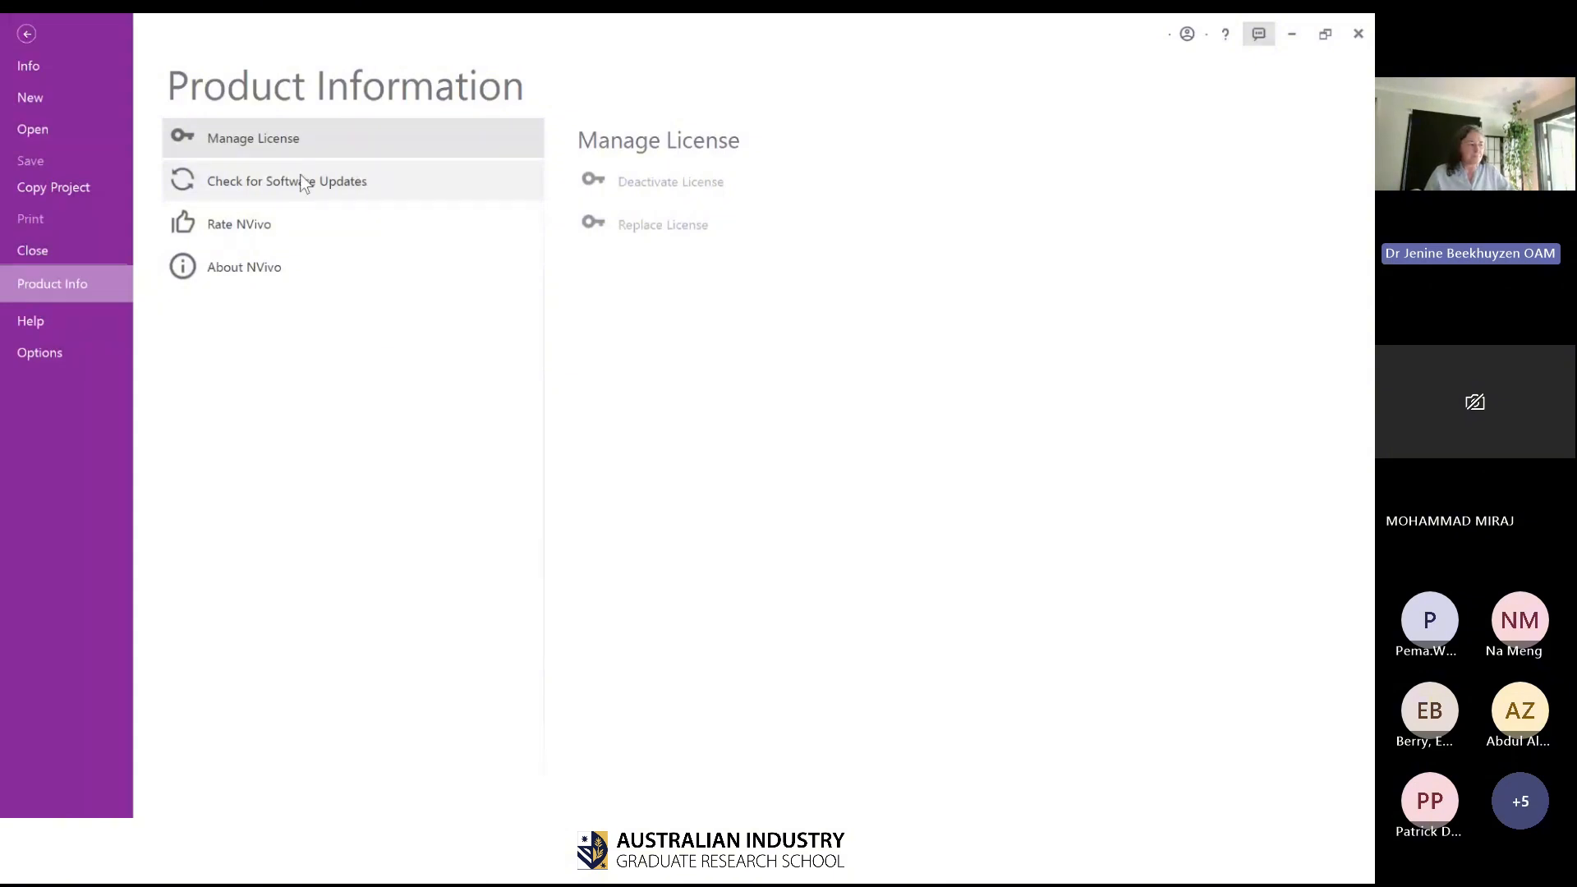
click(24, 38)
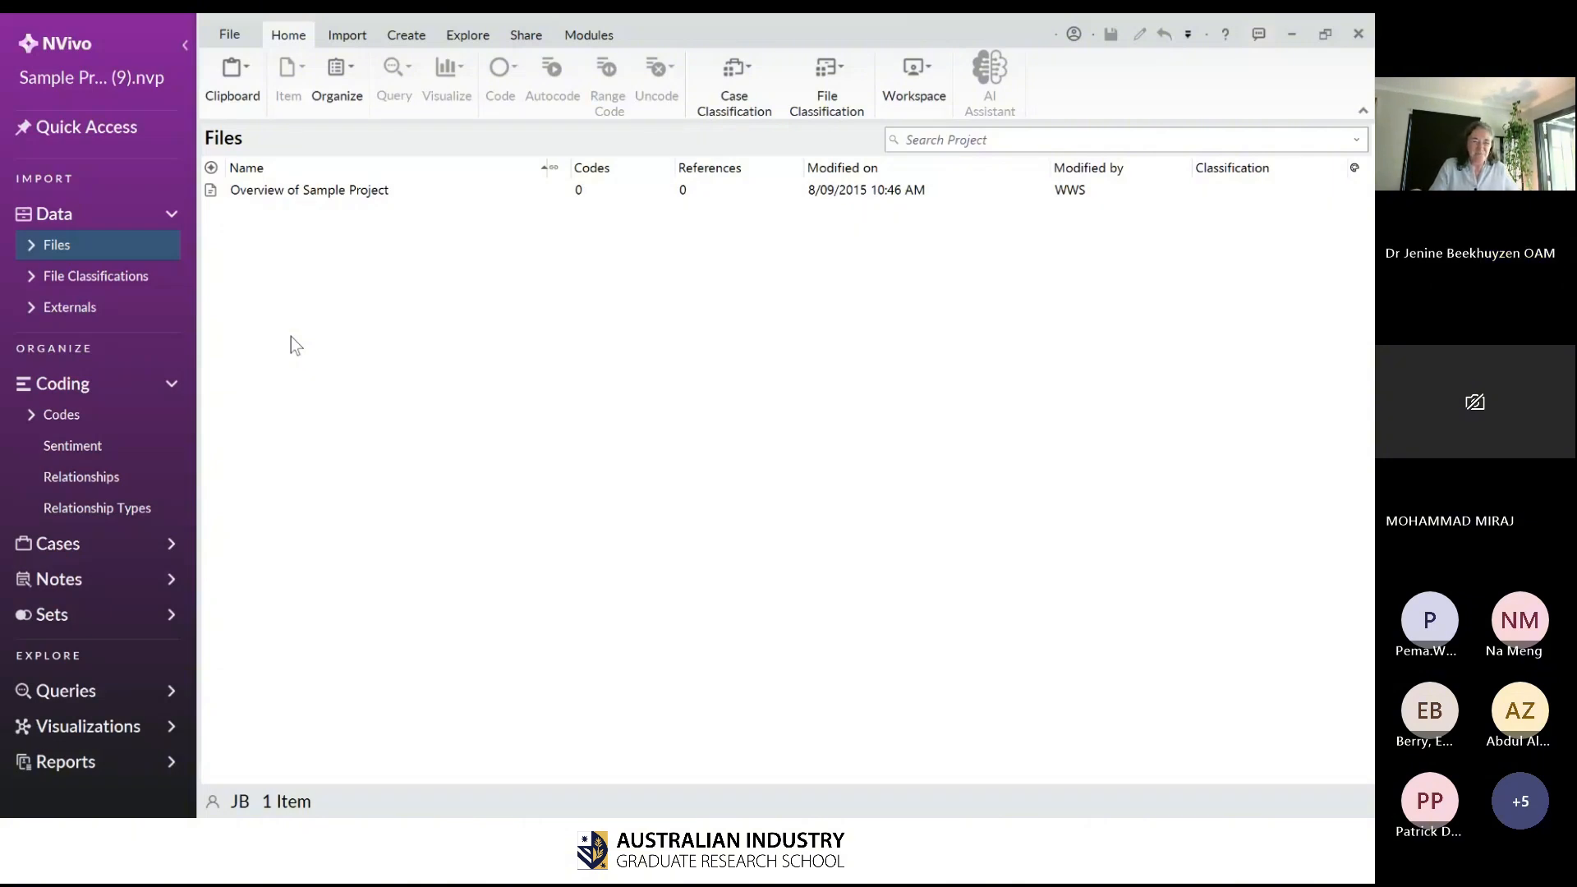
click(643, 358)
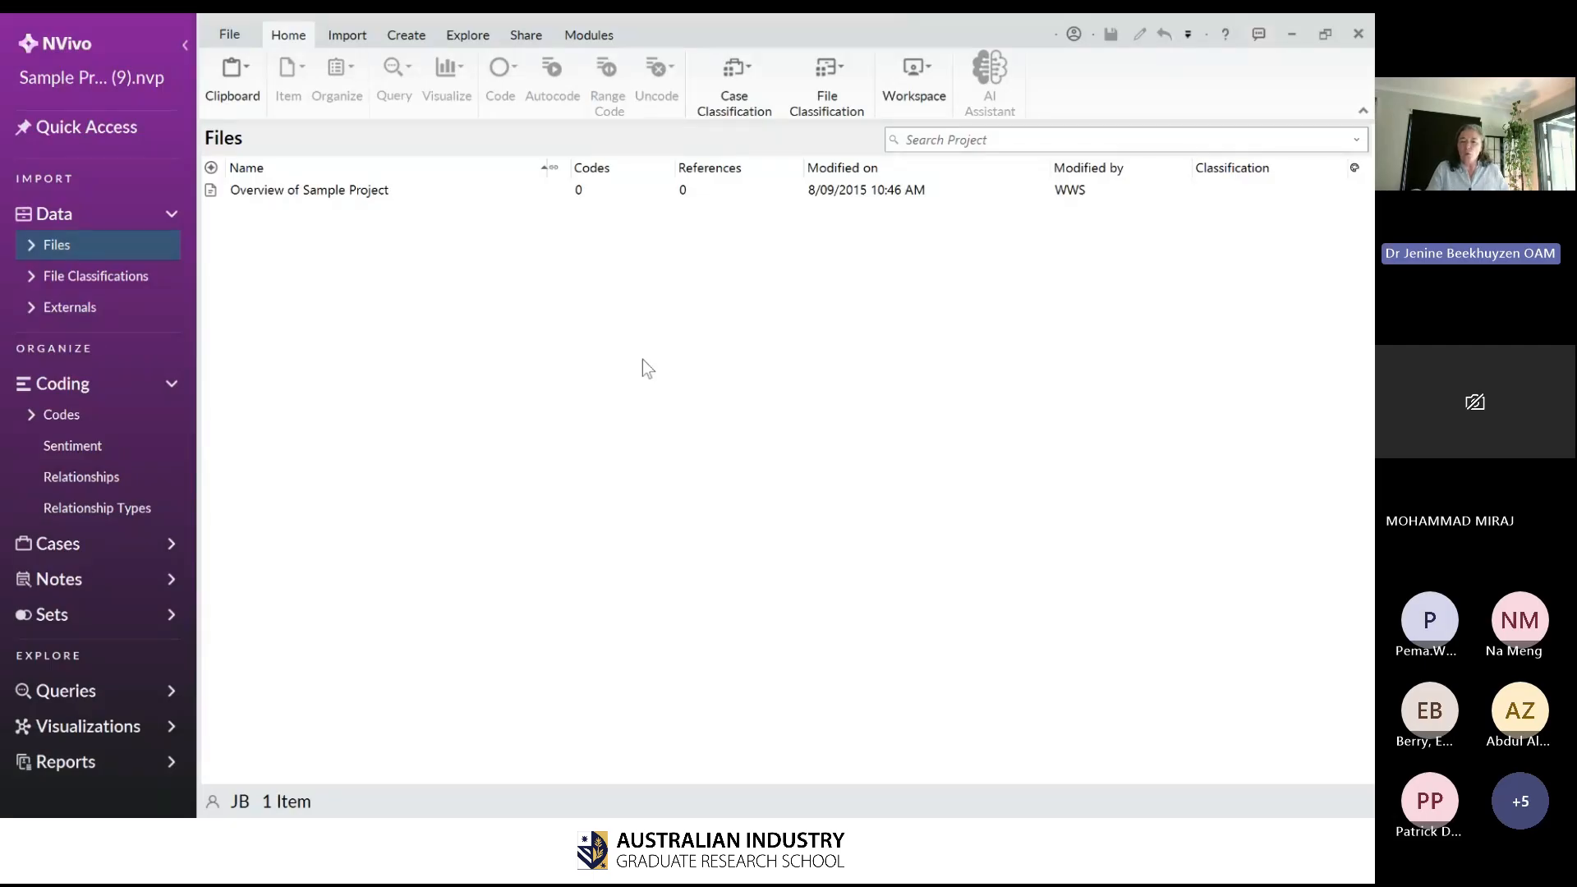
- Expand the Files folder and browse its Area and Township, Interviews, Literature, Social Media and Survey subfolders
click(30, 250)
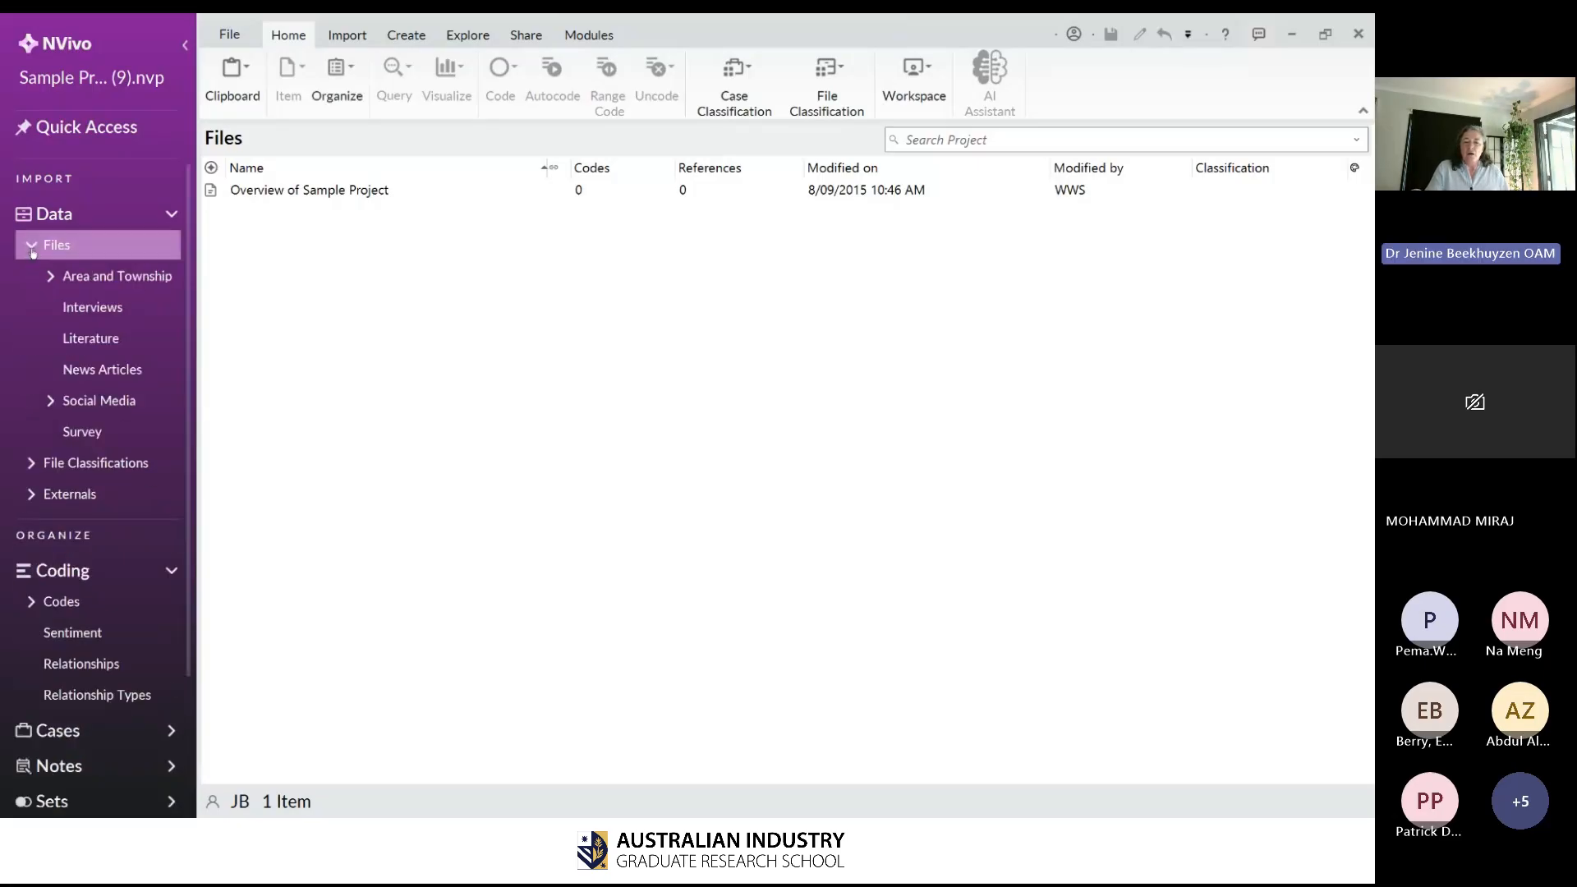
click(33, 250)
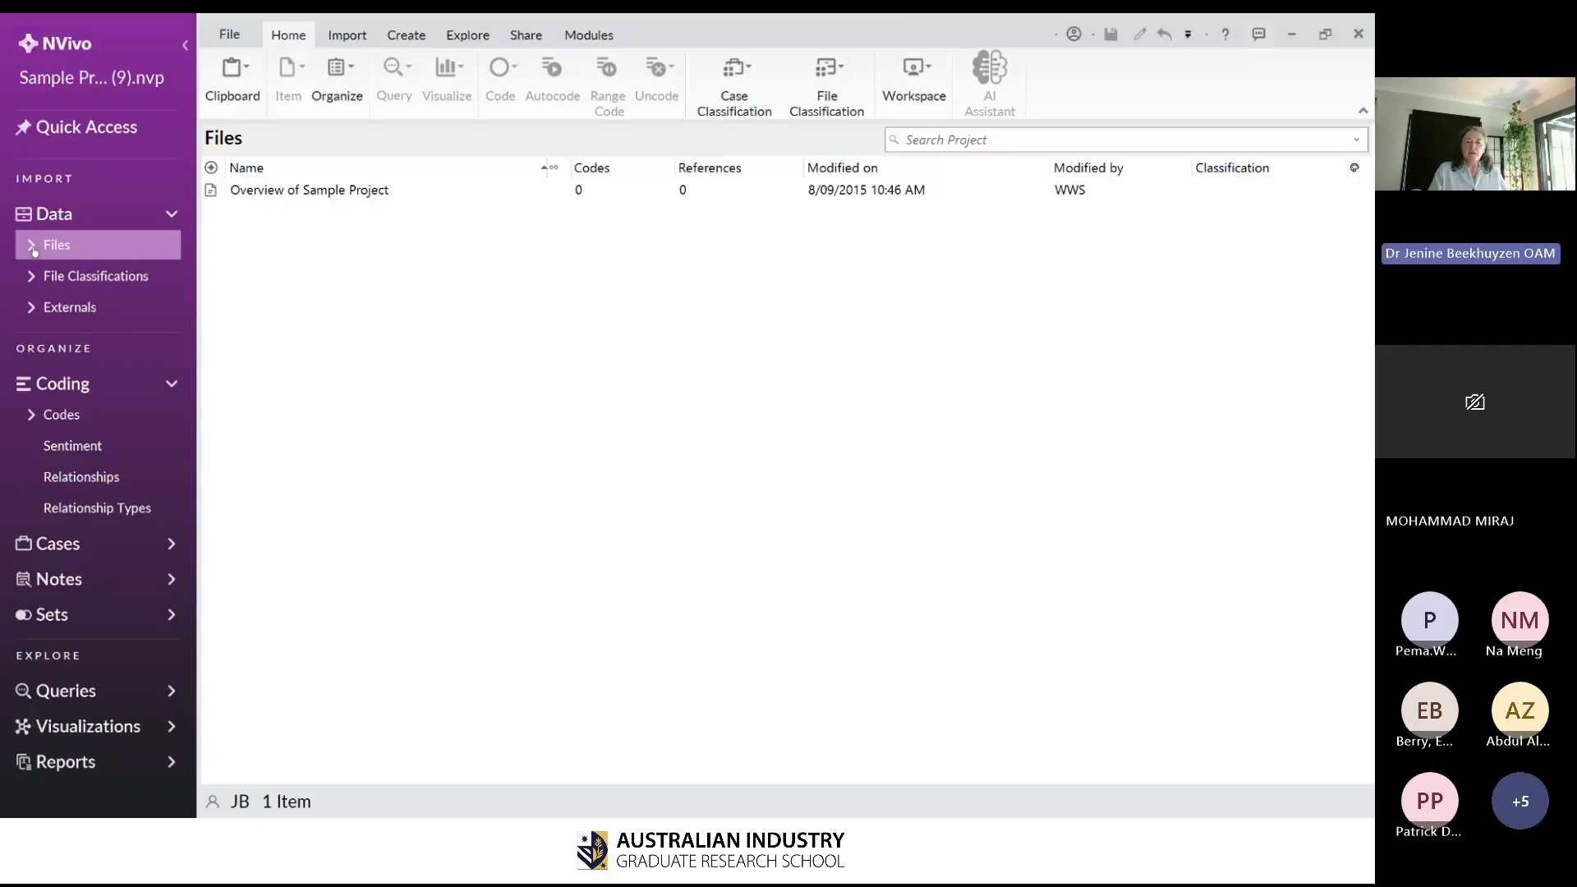
click(34, 247)
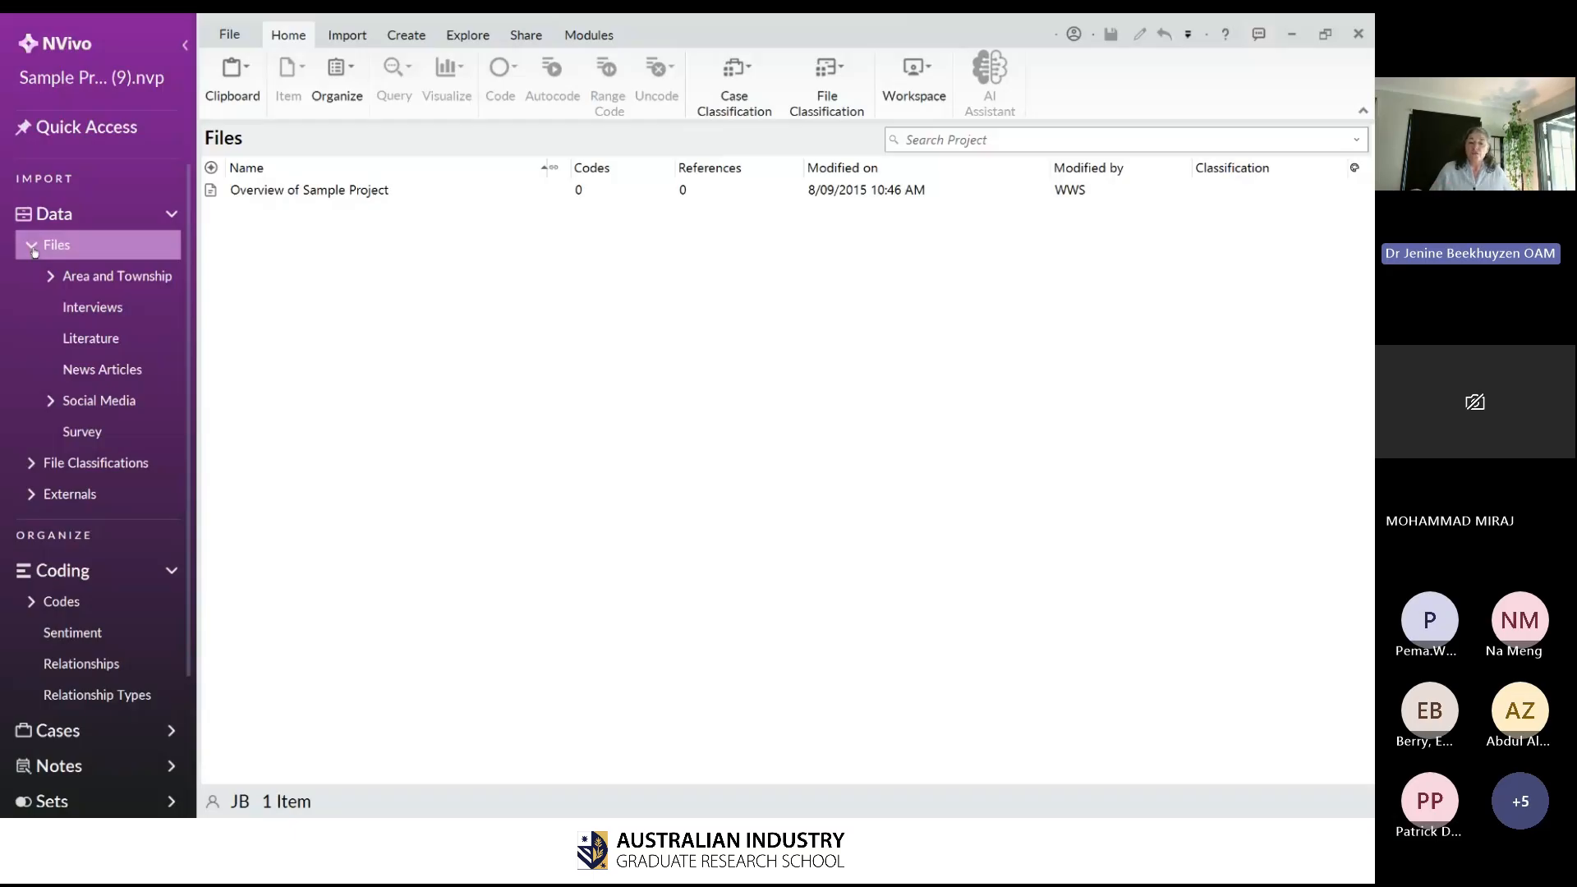
click(107, 276)
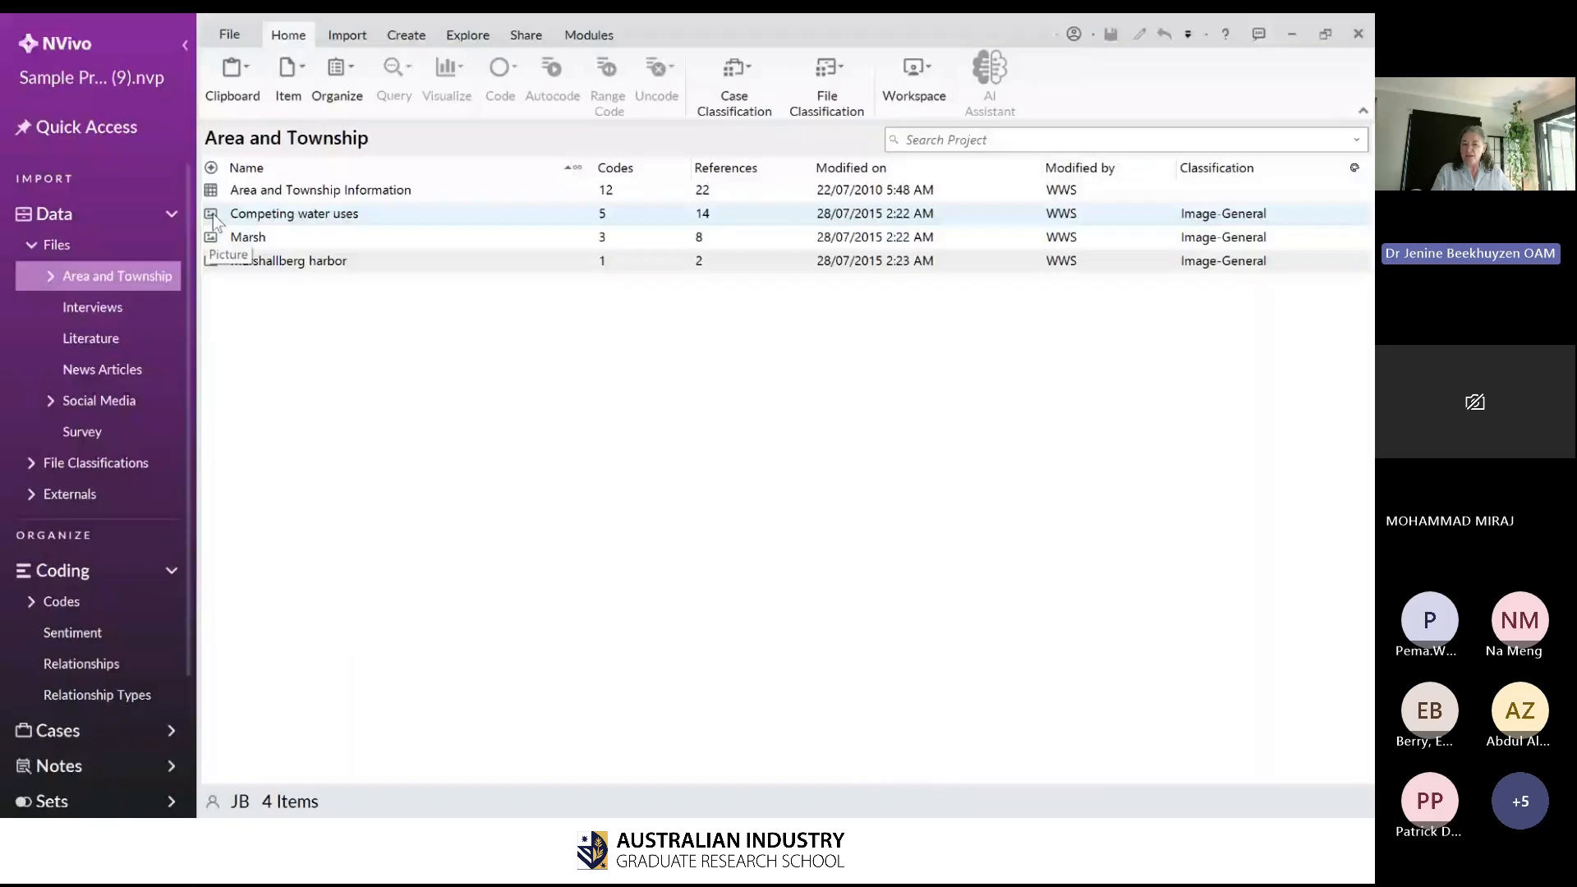
click(122, 309)
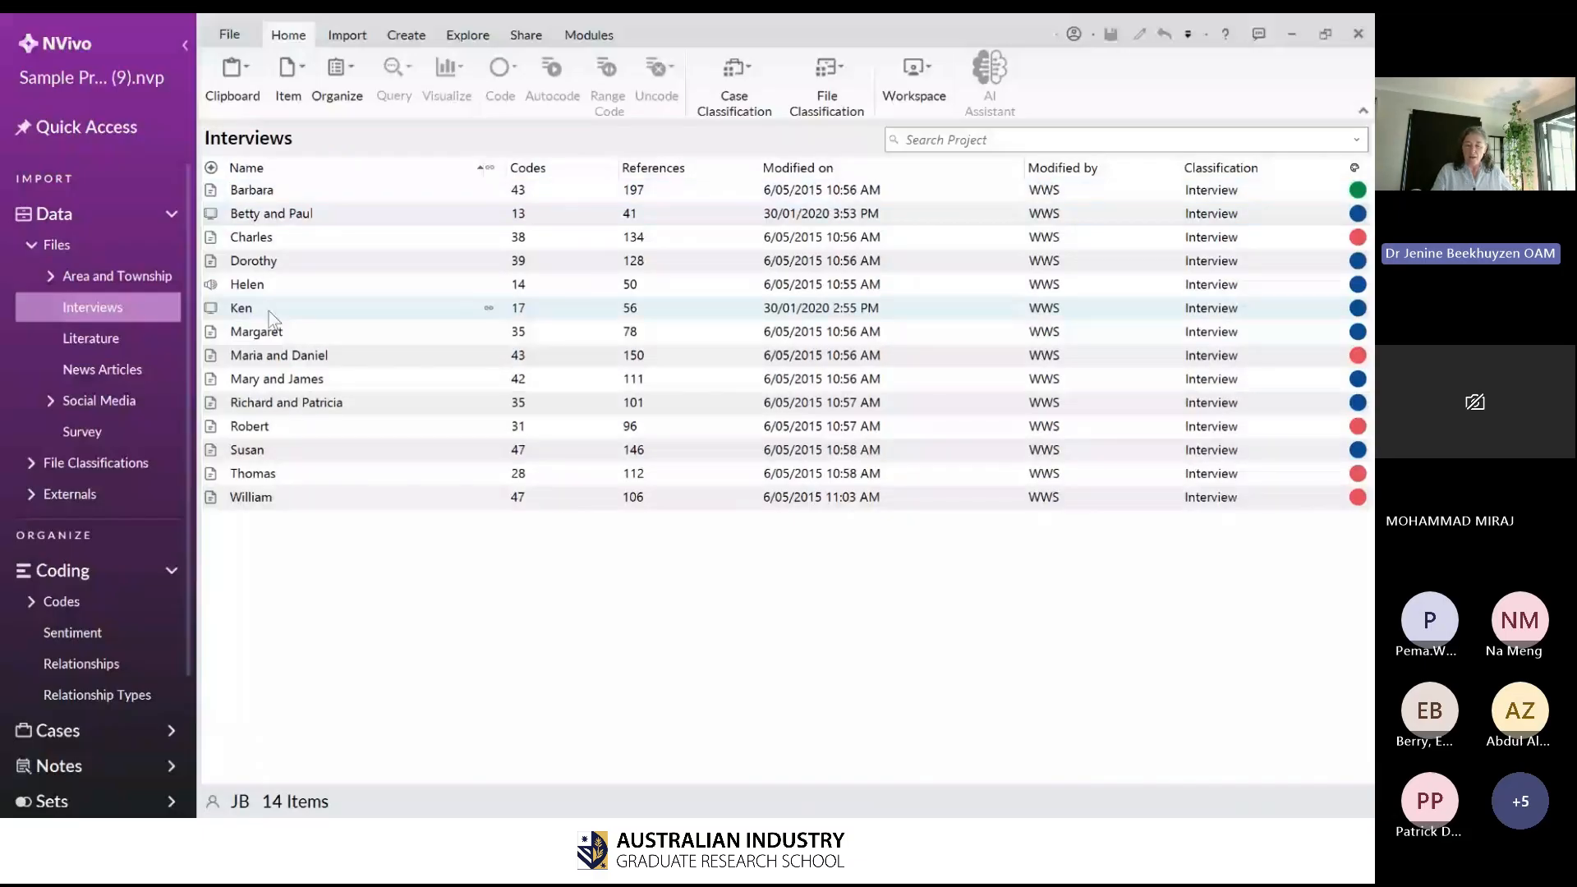
click(91, 352)
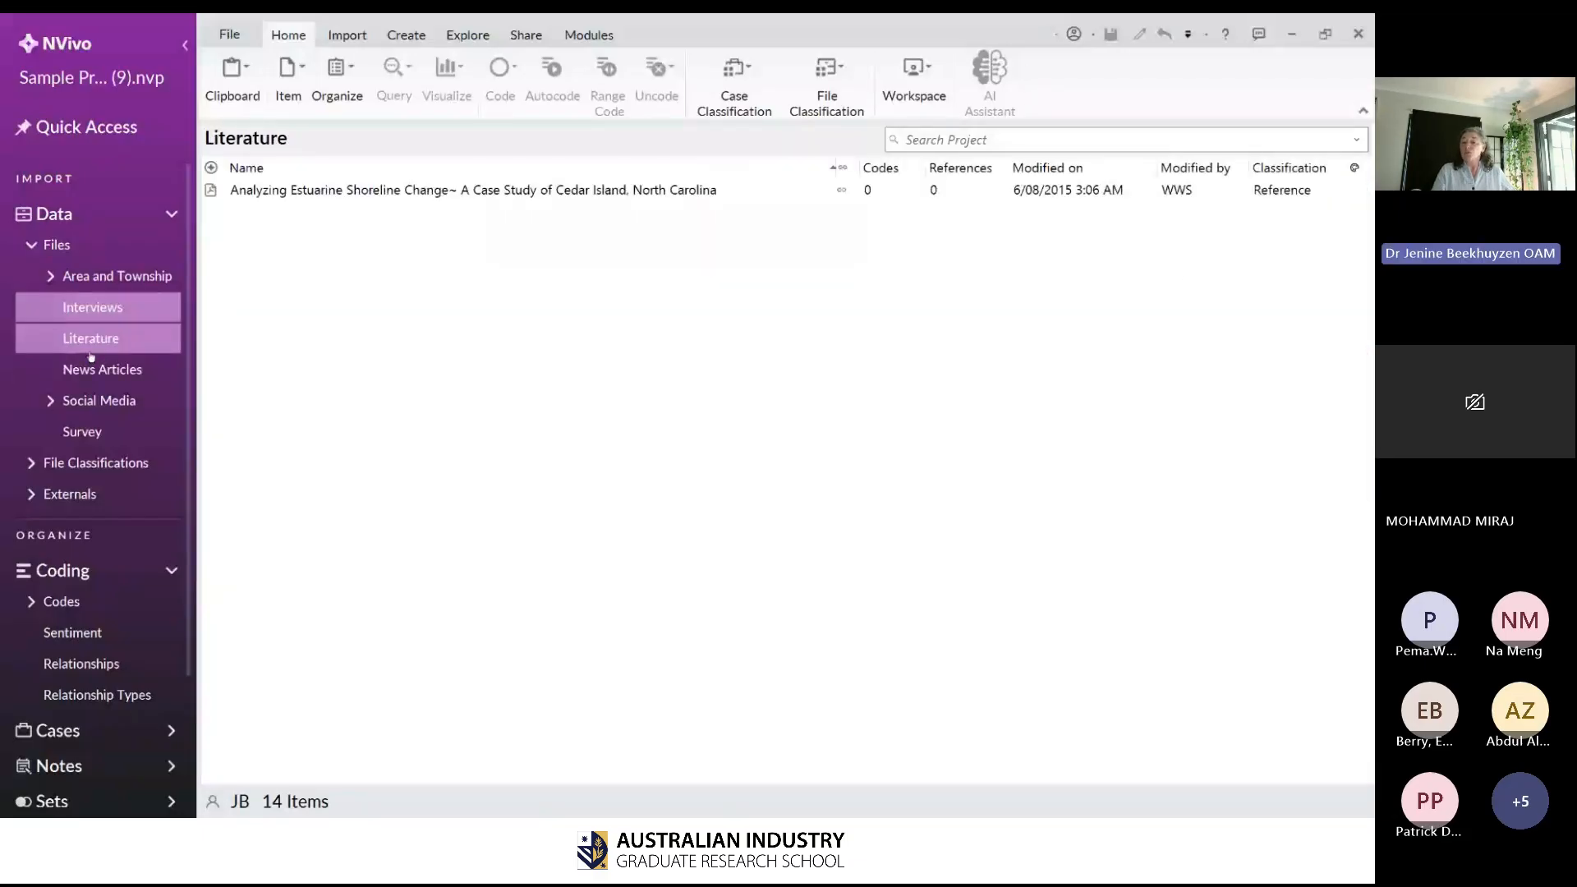
click(99, 400)
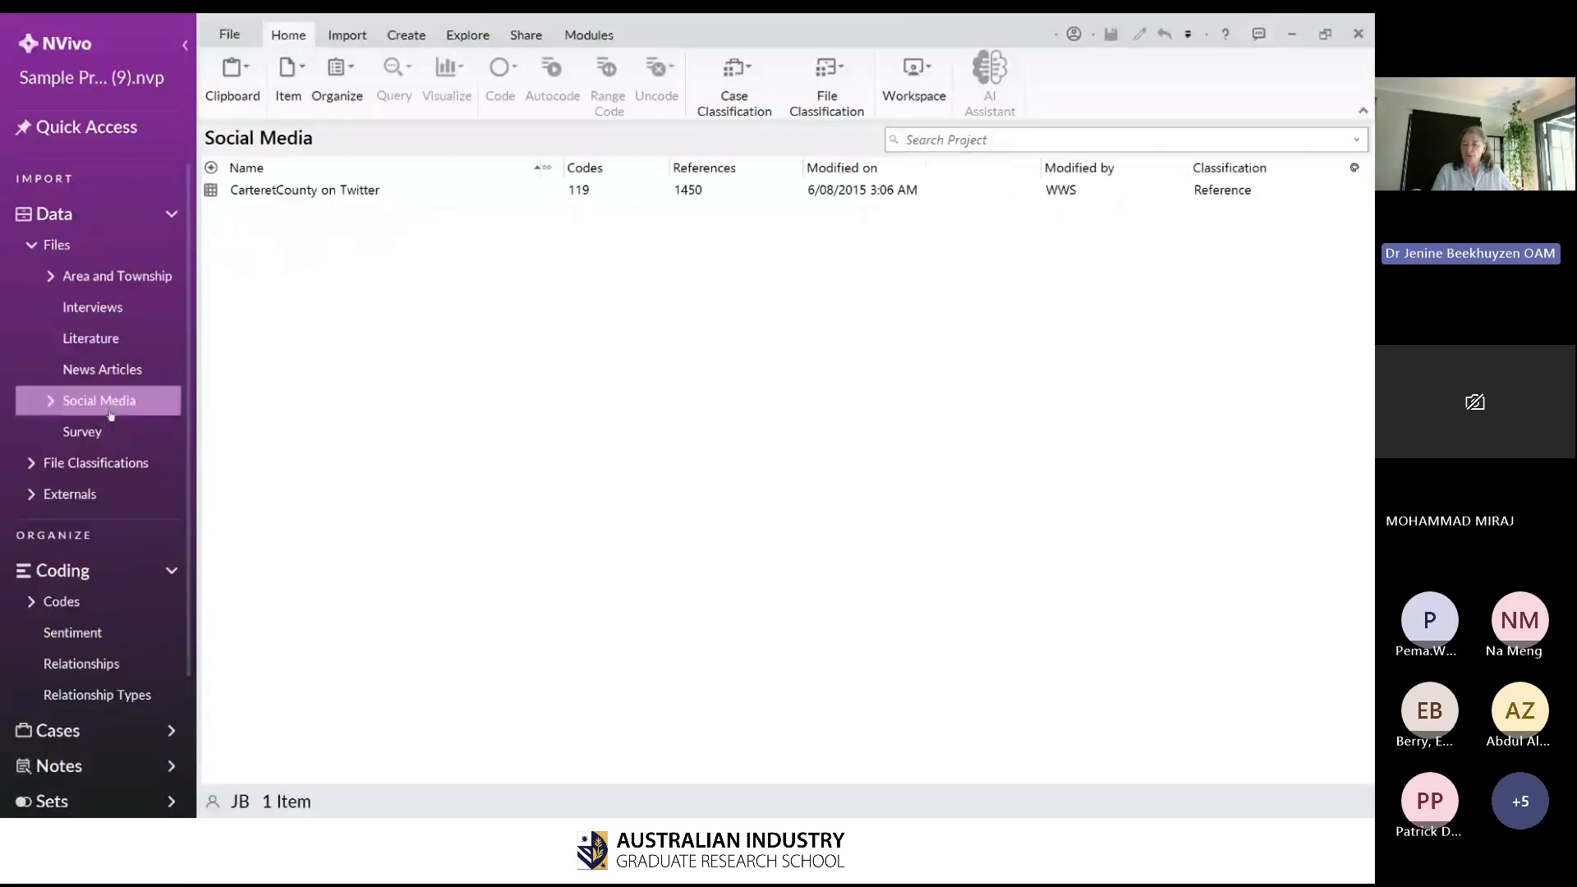
click(105, 436)
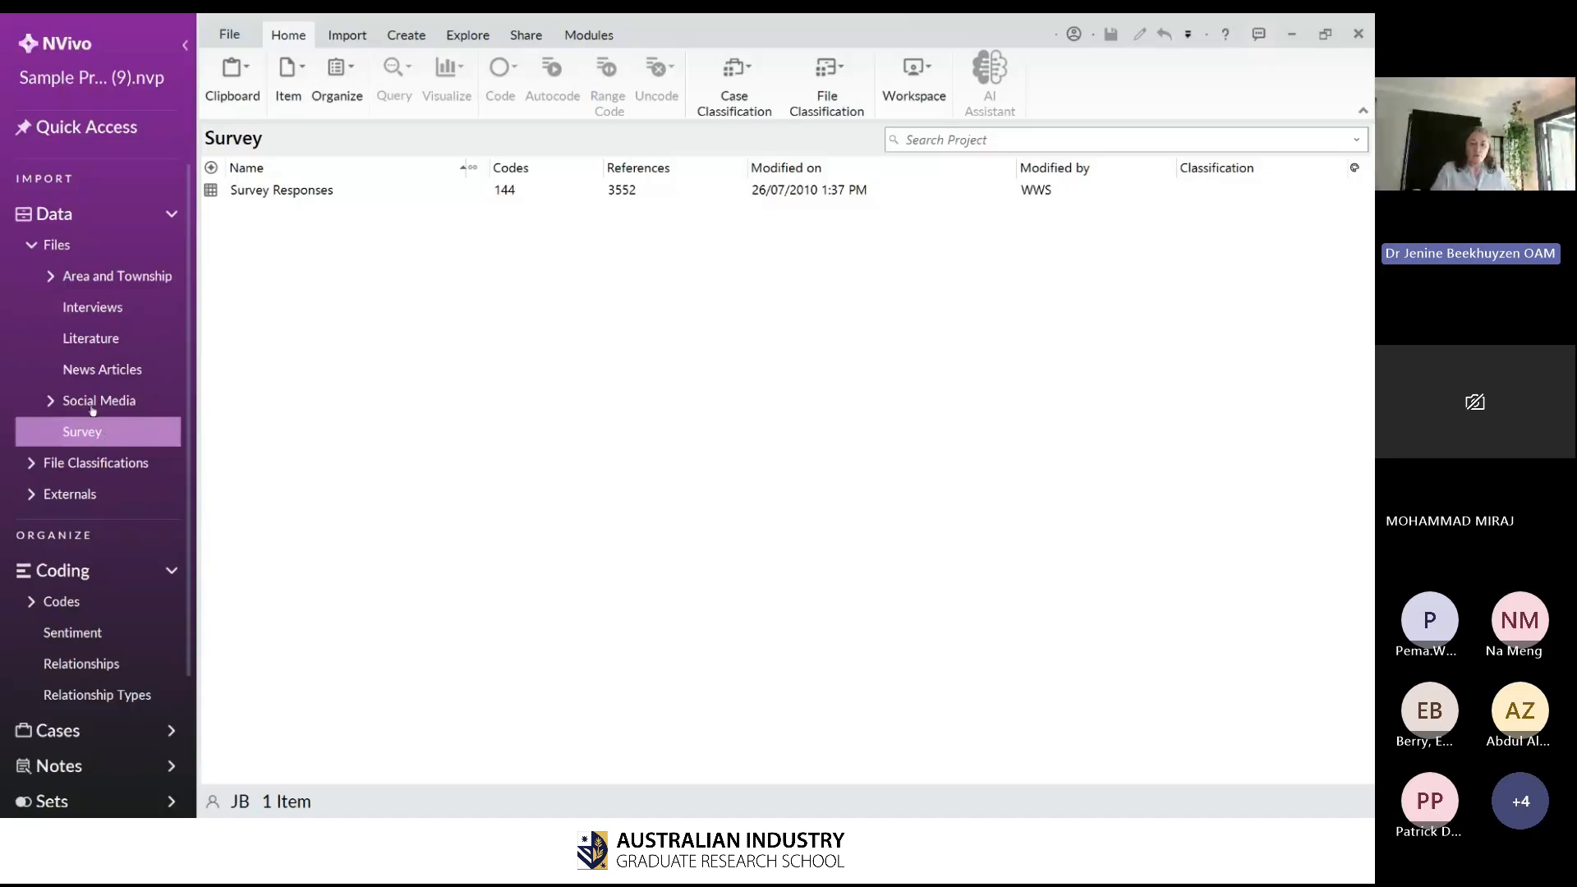
- Create a subfolder named "test" inside the Interviews folder
click(83, 308)
right_click(64, 316)
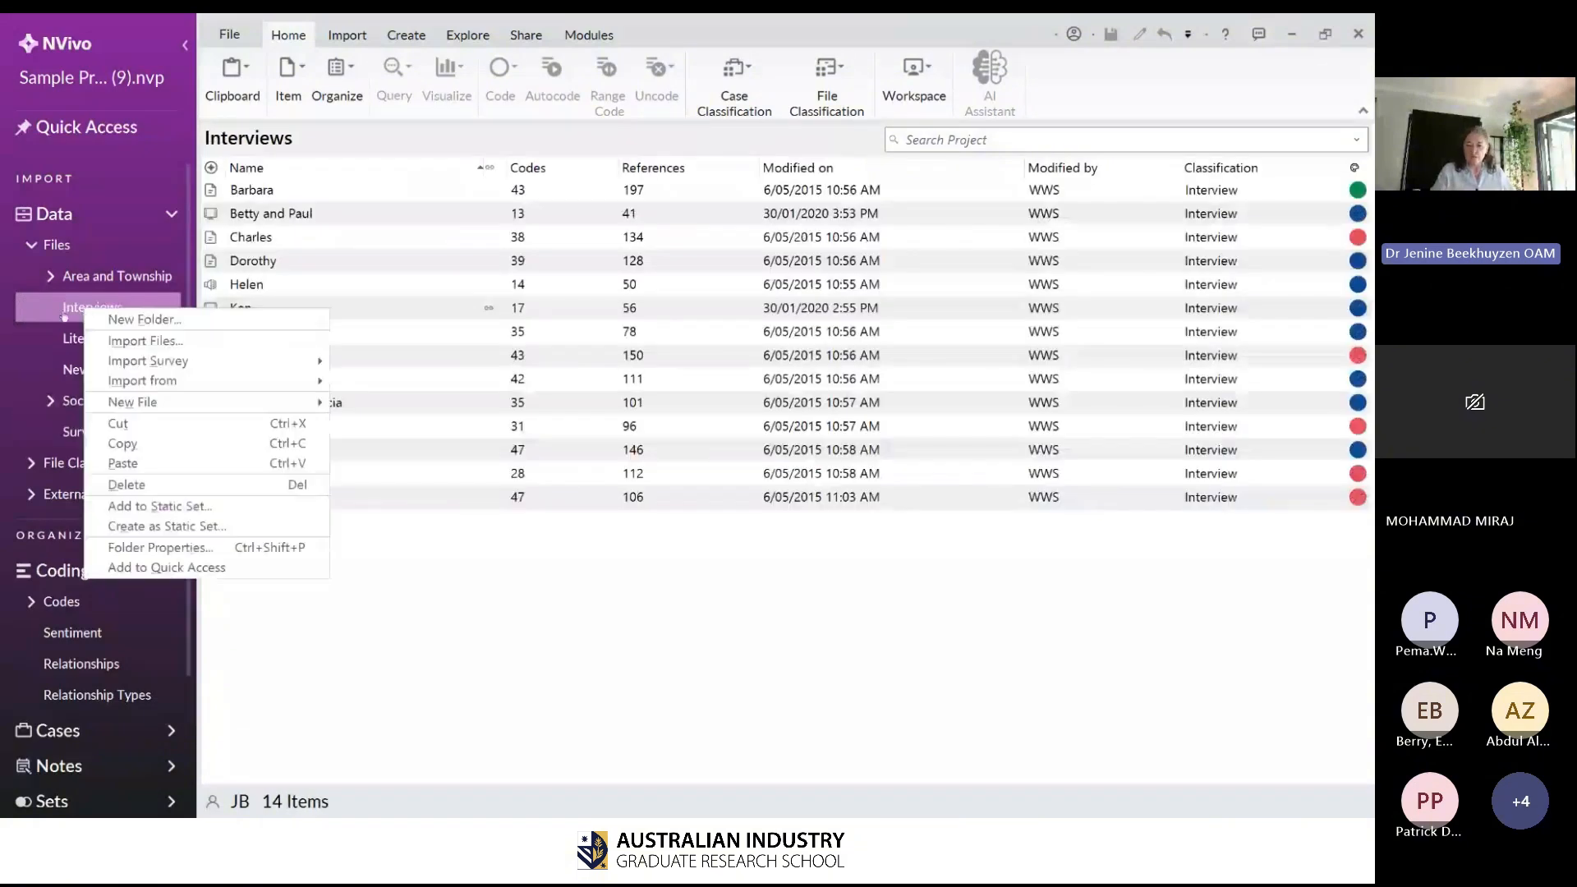
click(131, 319)
text(test)
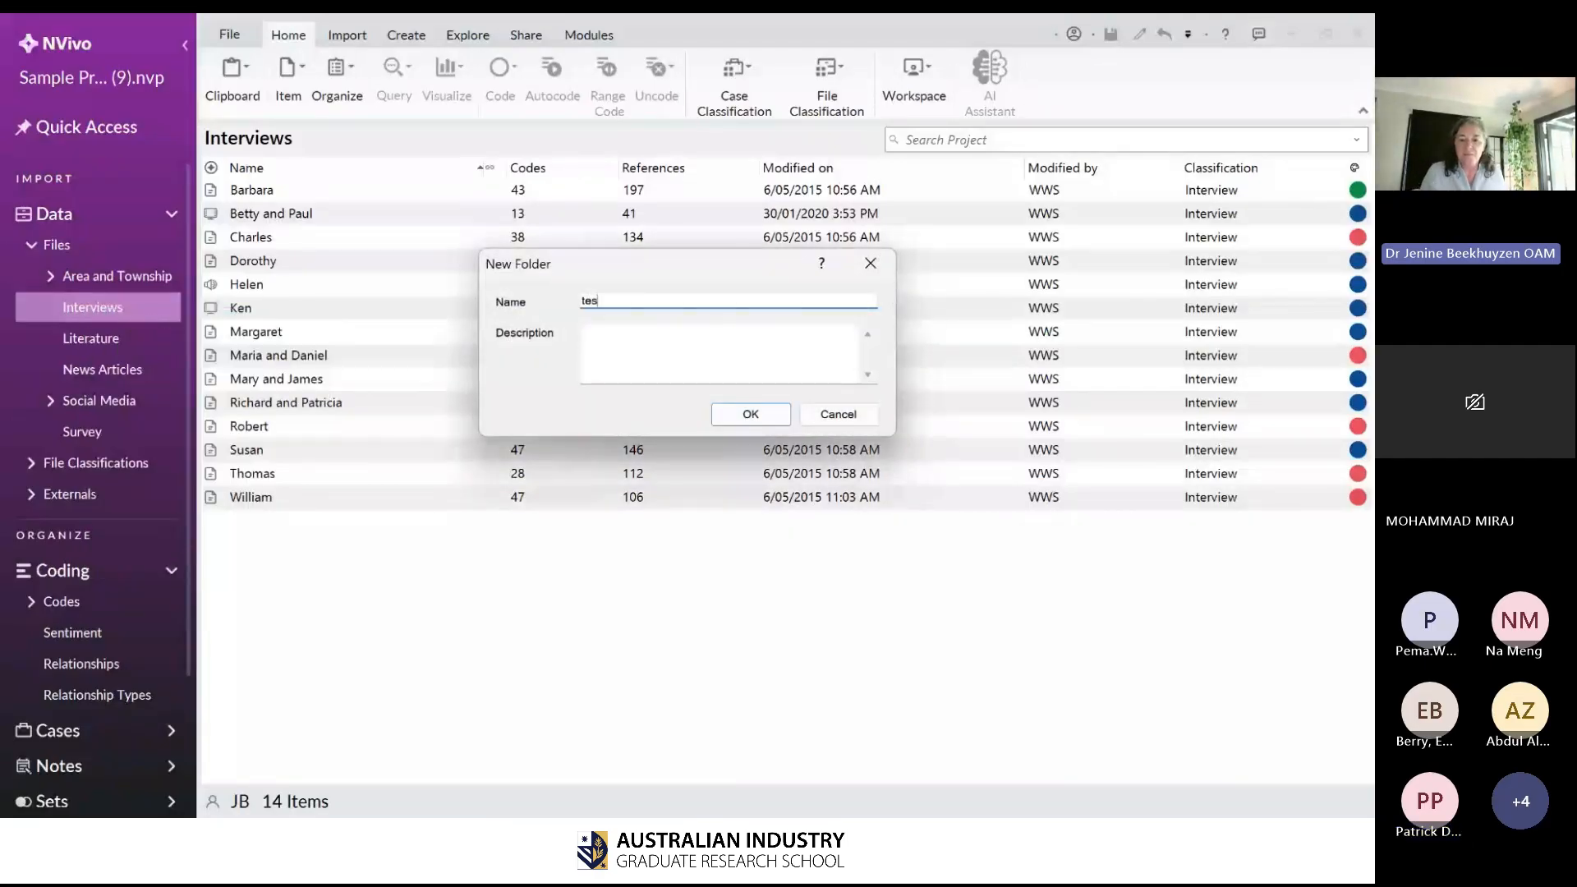
click(765, 422)
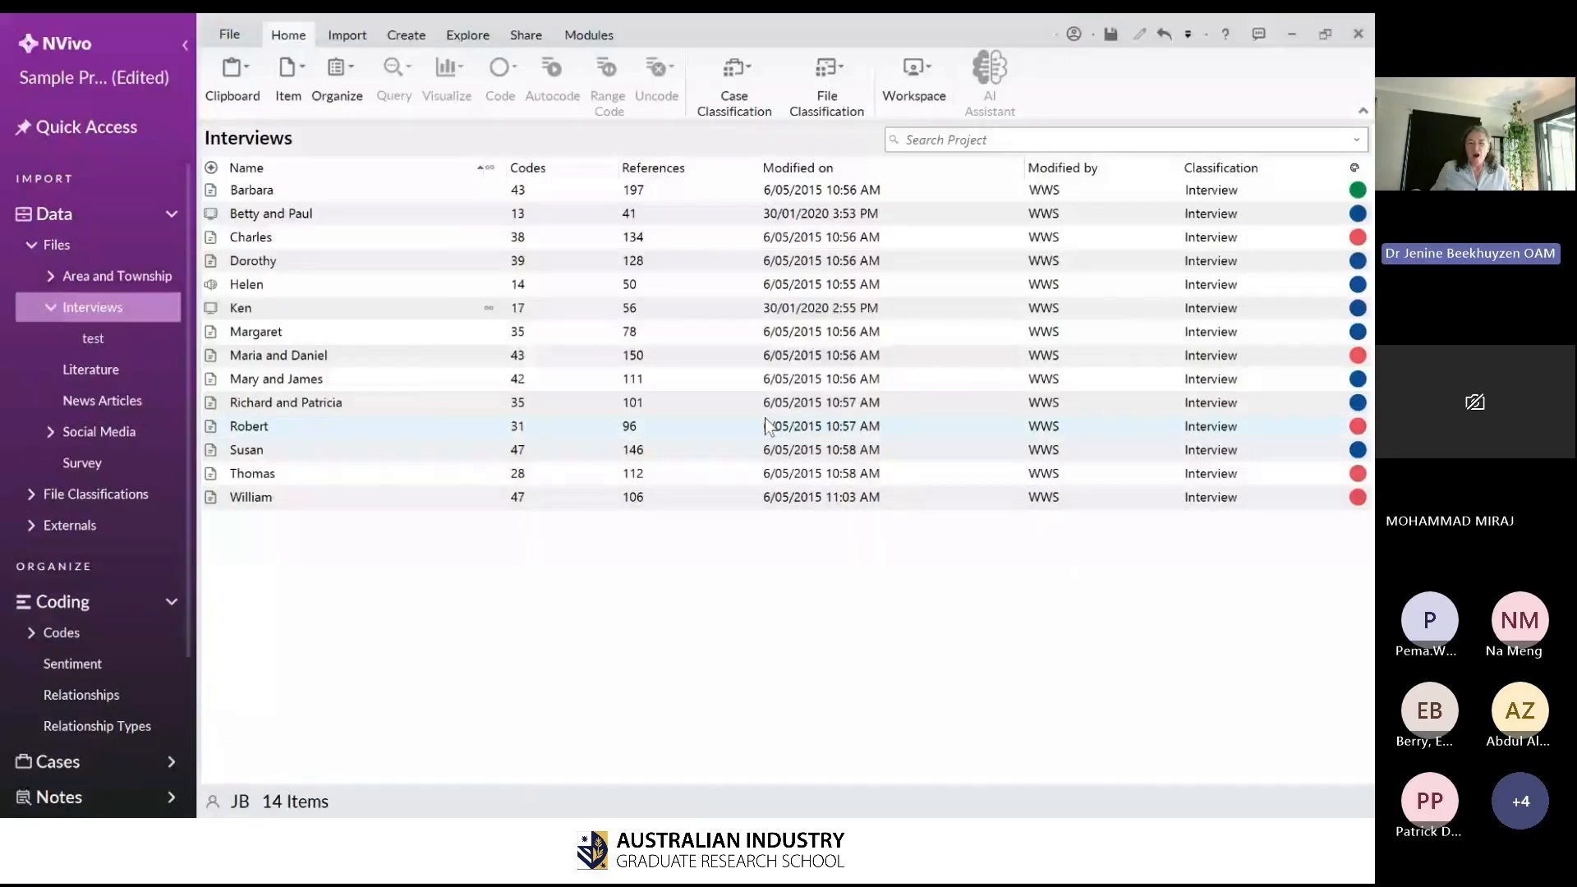
- Delete the "test" subfolder from the Interviews folder
click(107, 350)
right_click(107, 350)
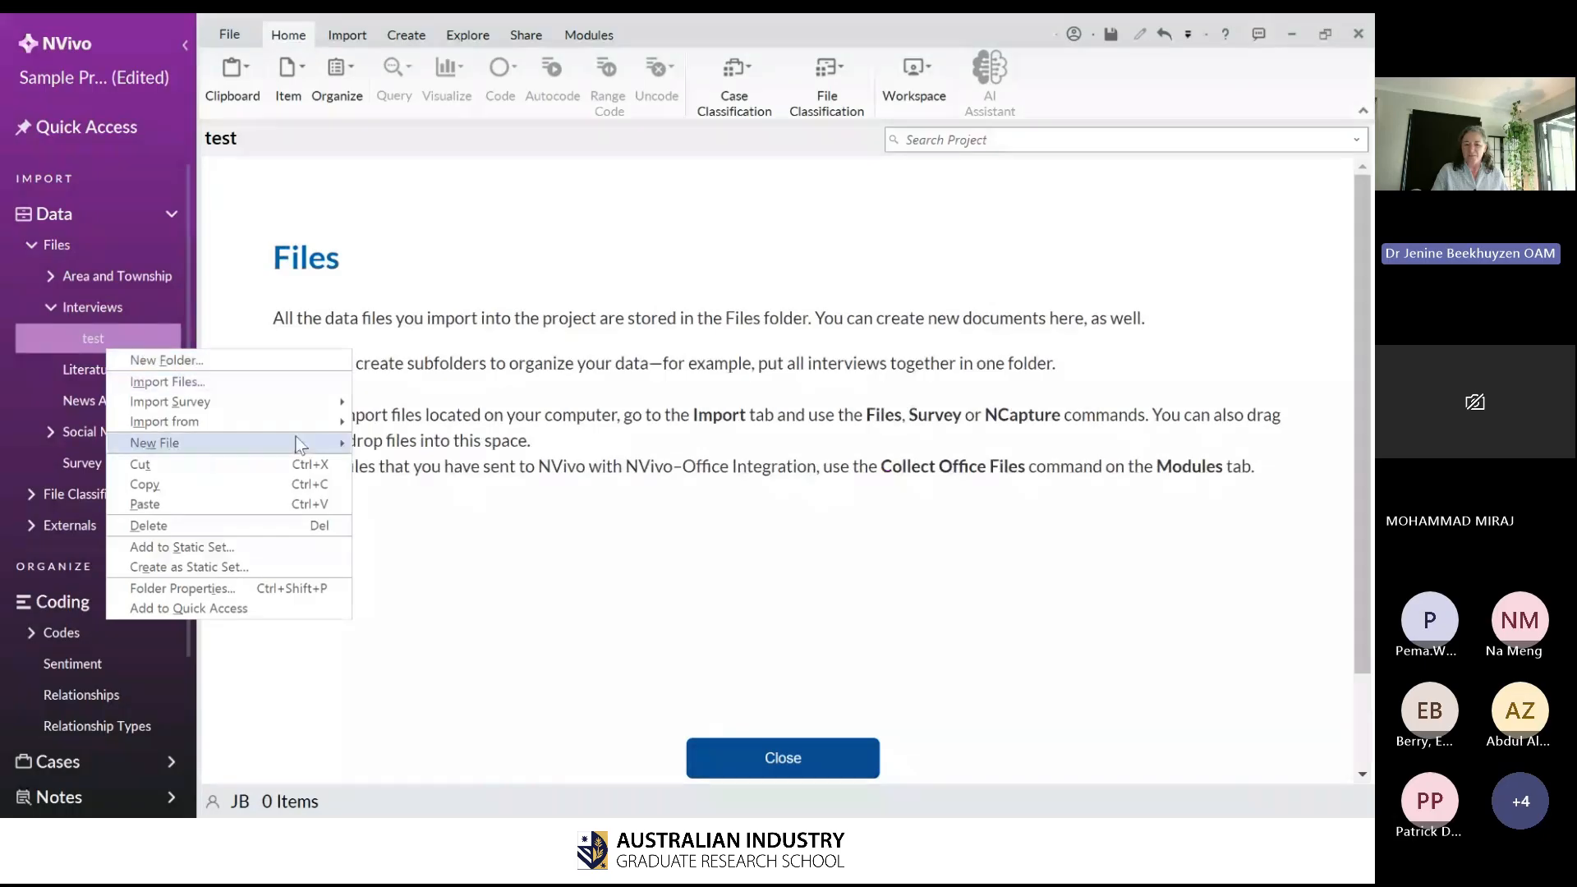
click(312, 525)
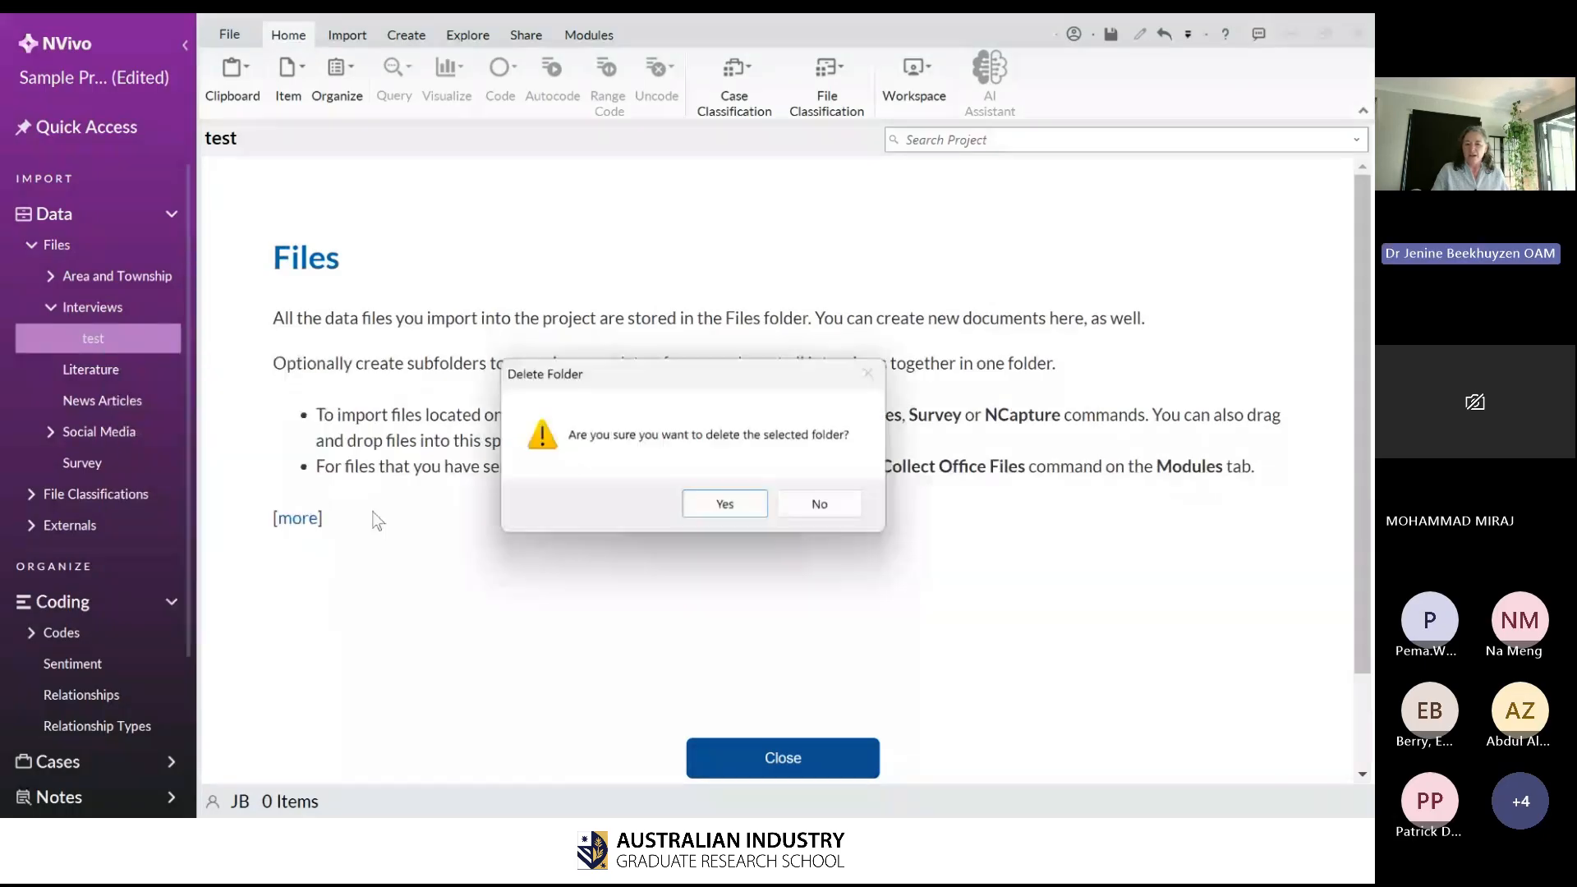
click(726, 506)
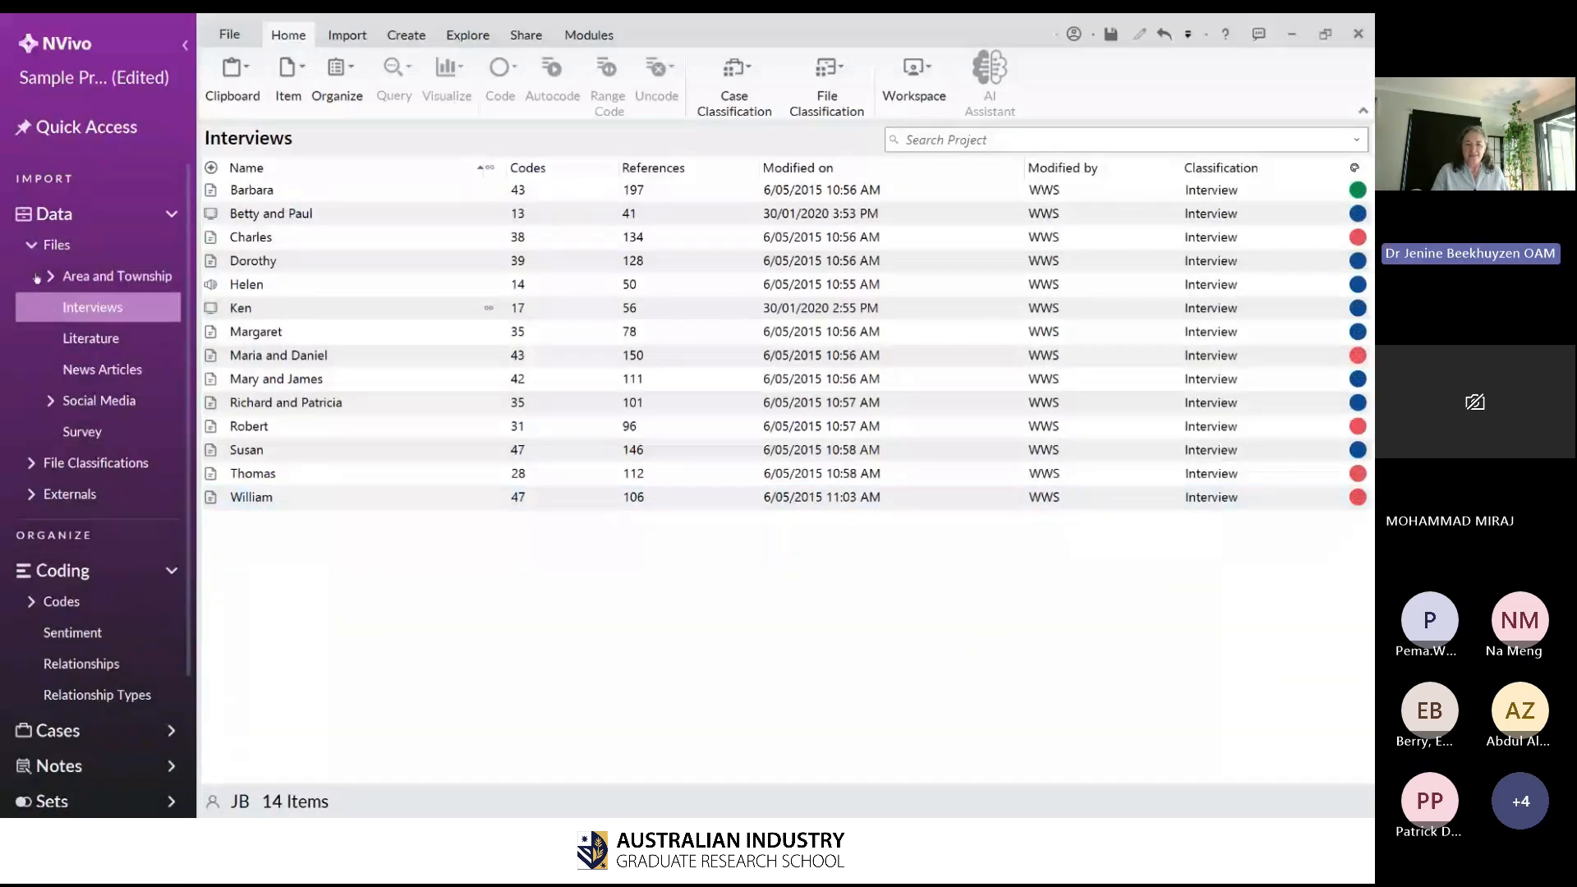
- Open the Overview of Sample Project document from the Files folder and skim through its text
click(119, 288)
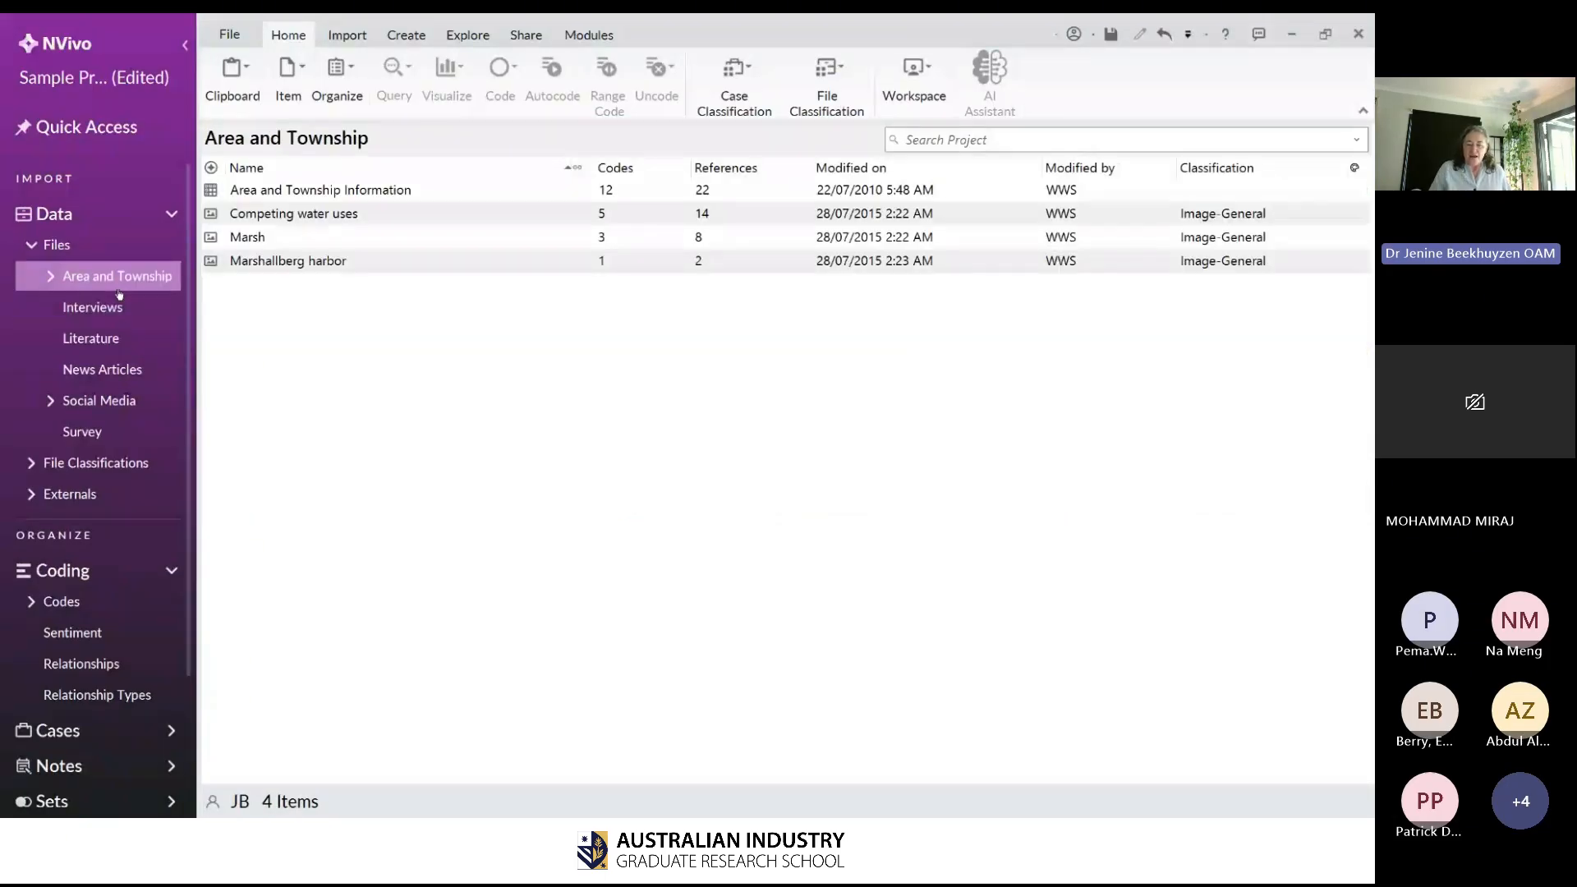
click(109, 244)
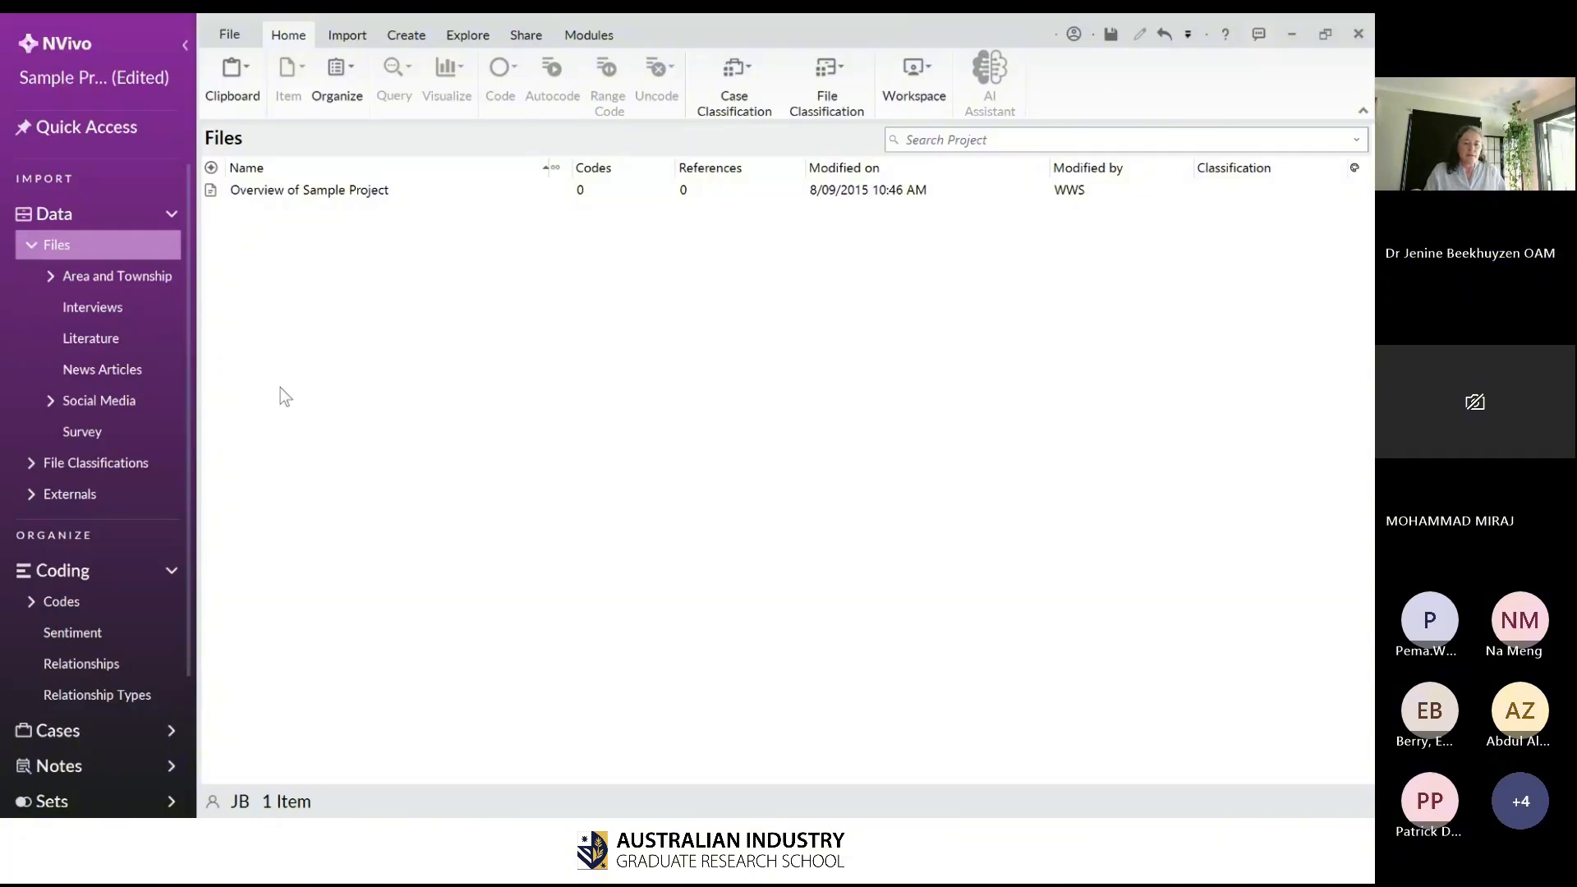
click(214, 195)
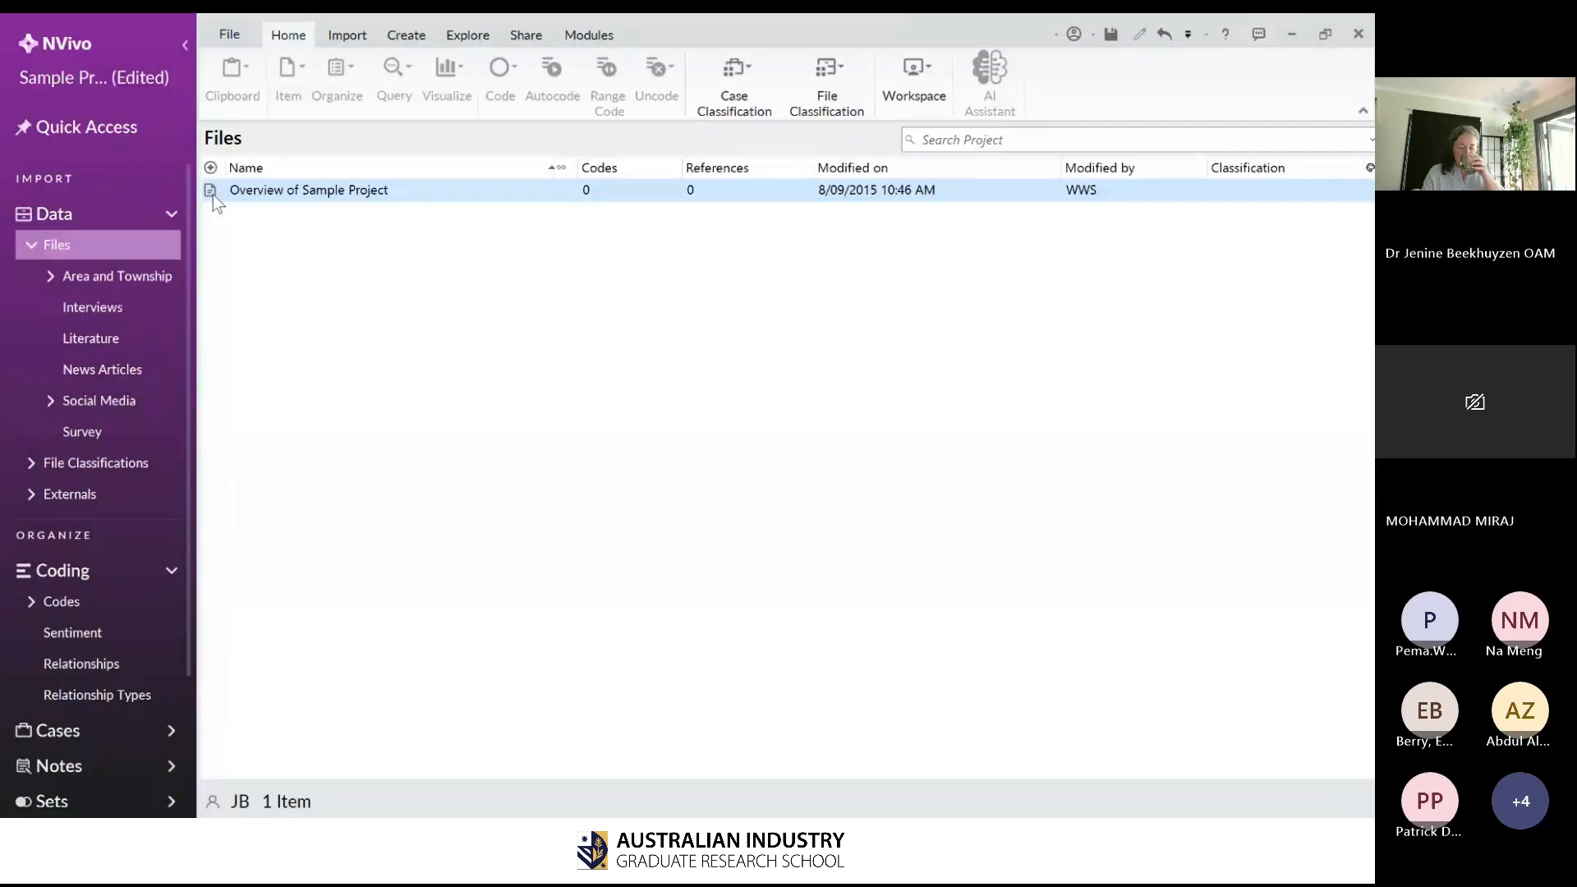
double_click(213, 195)
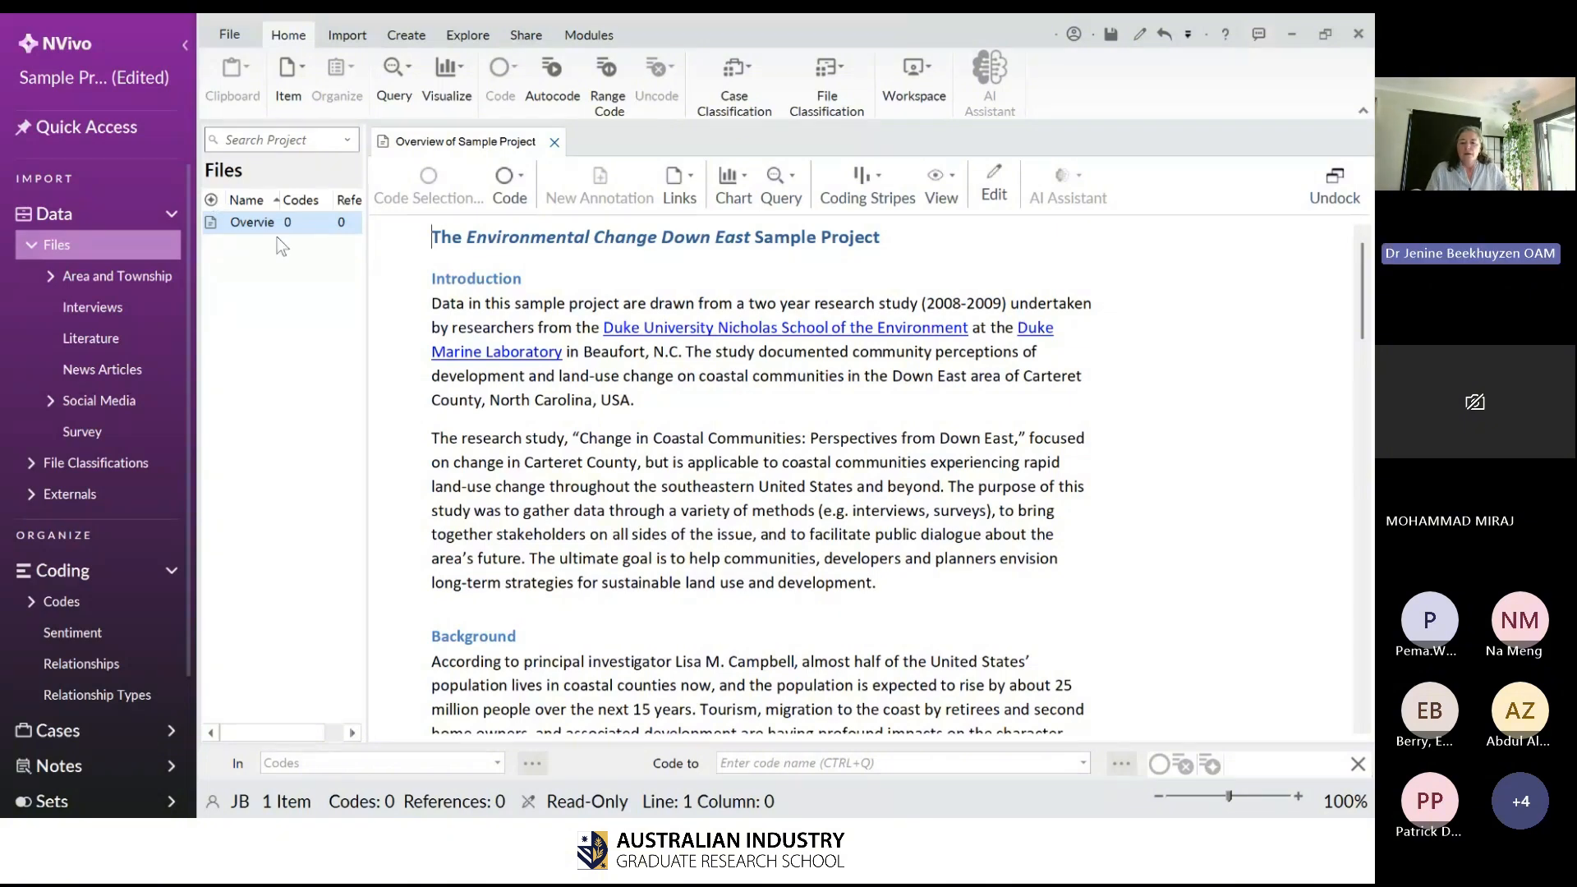
click(921, 511)
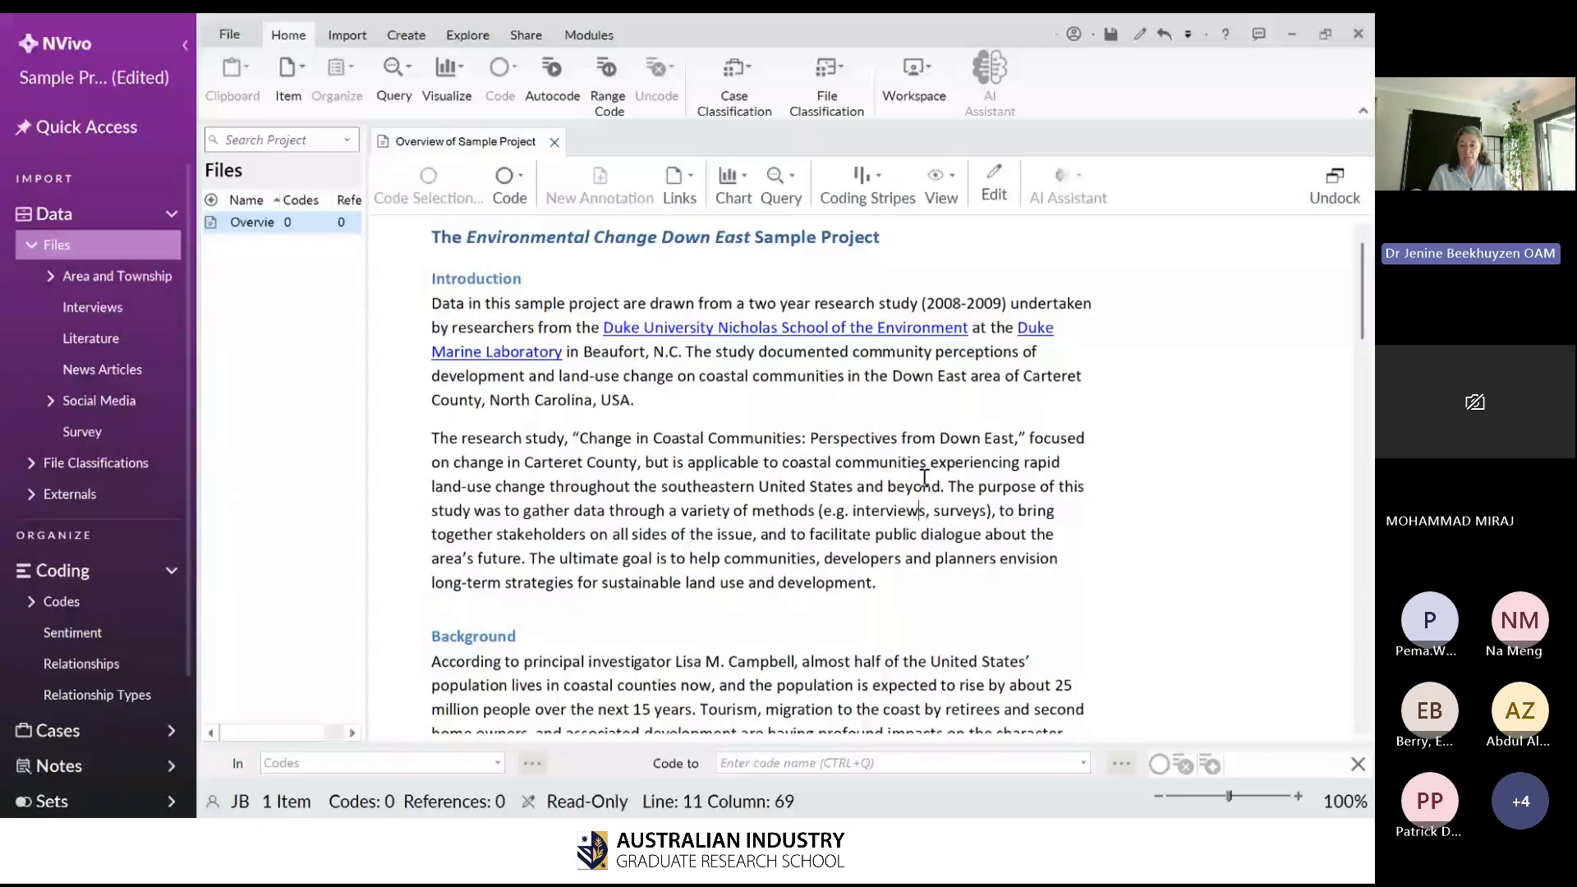
scroll(925, 476, down, 10)
scroll(929, 493, down, 5)
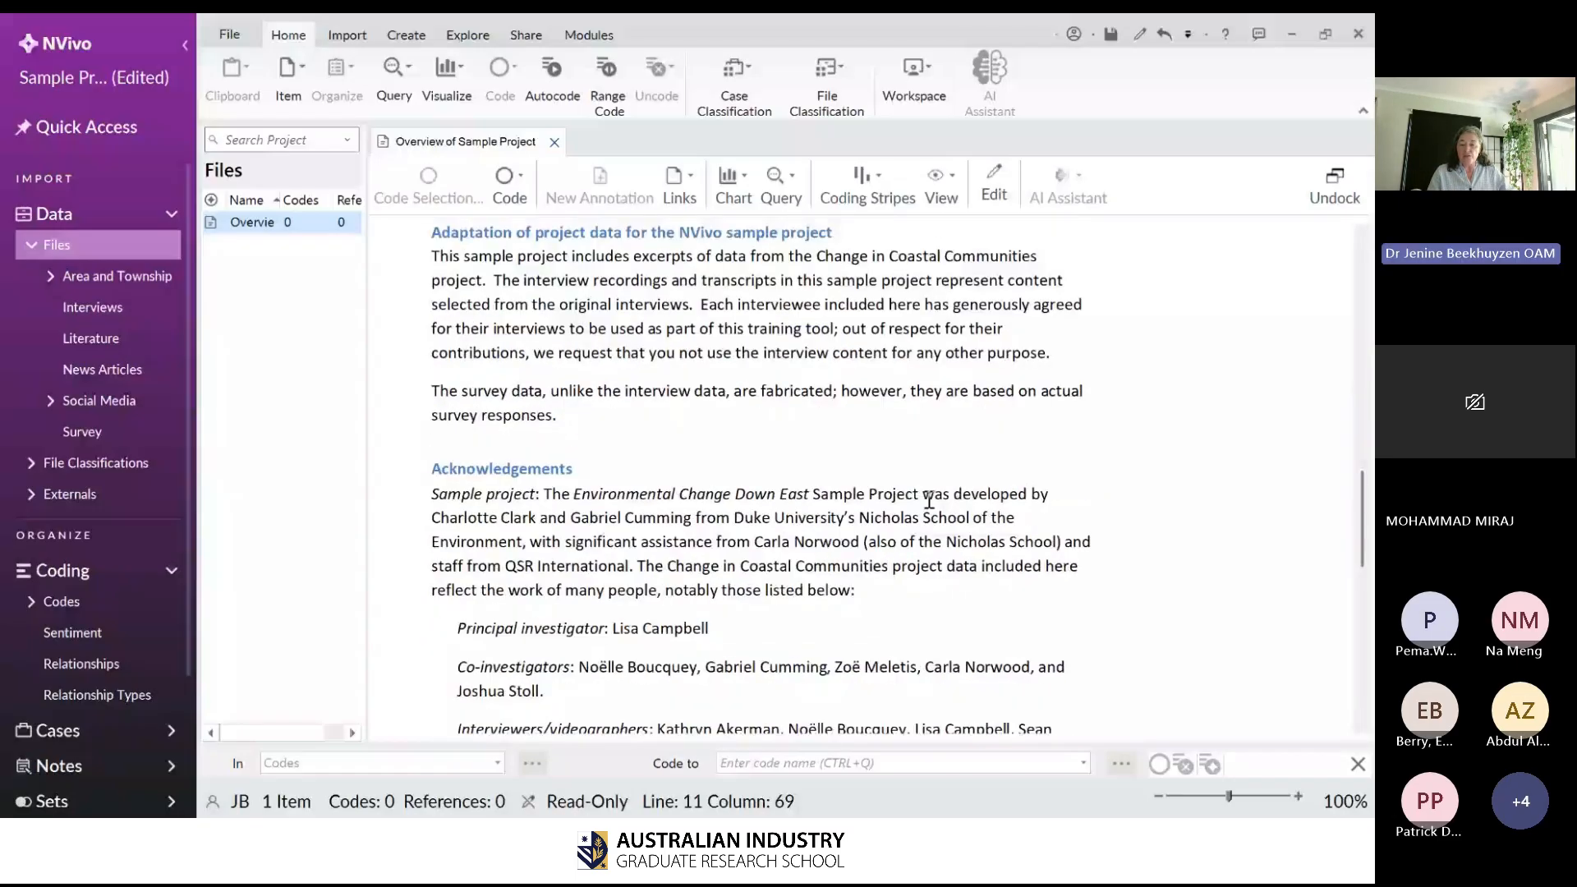
scroll(925, 510, up, 15)
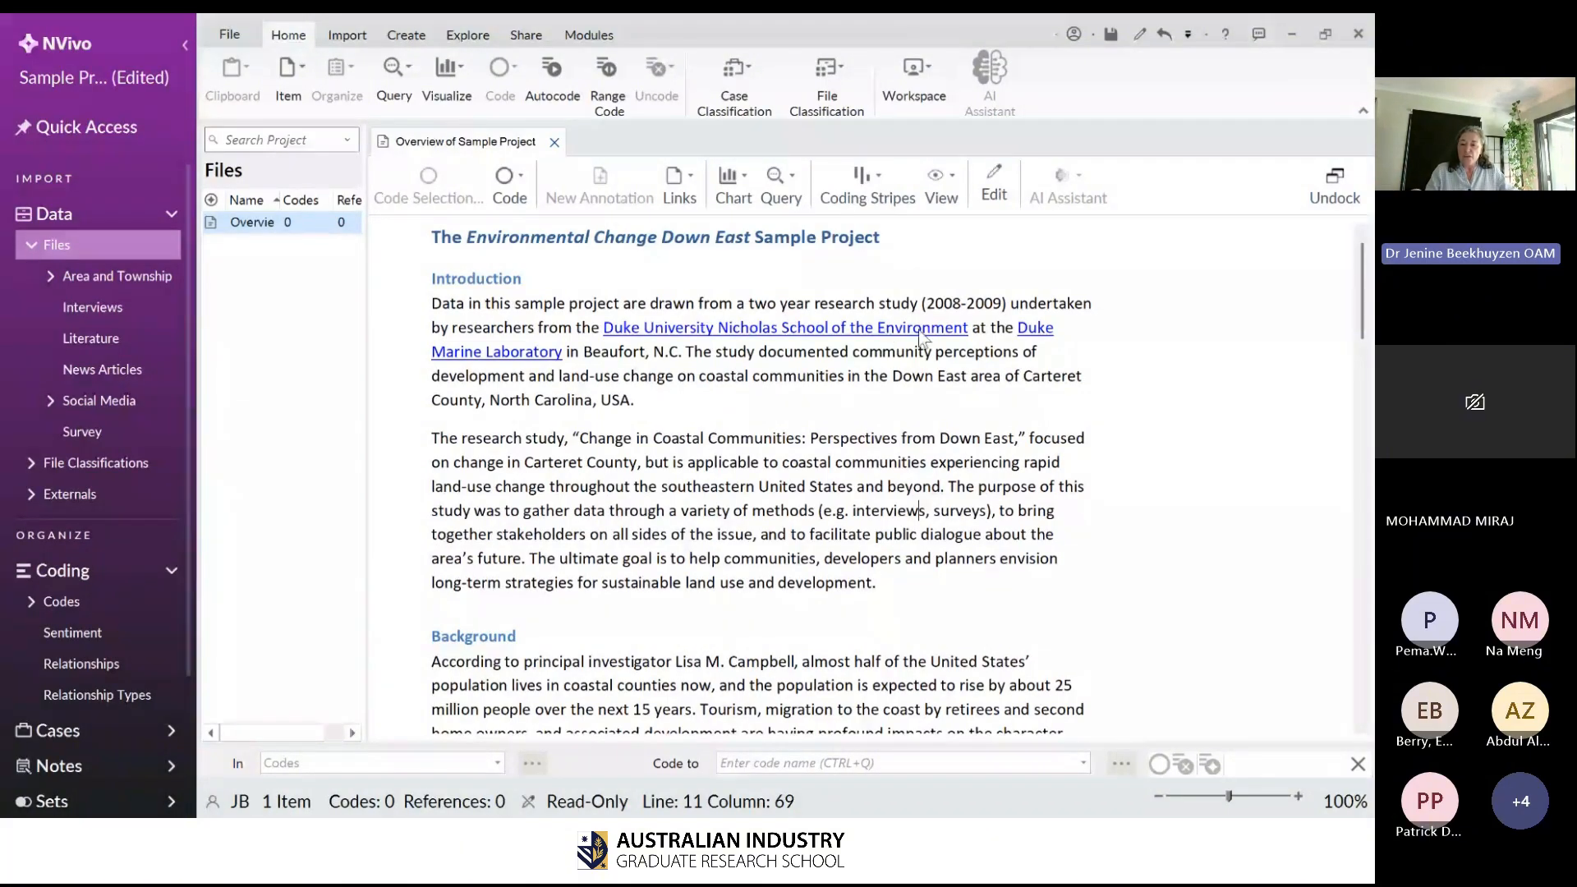
- Open the Duke Marine Laboratory link from the Introduction, view the web page full screen, and return to the document
click(1032, 334)
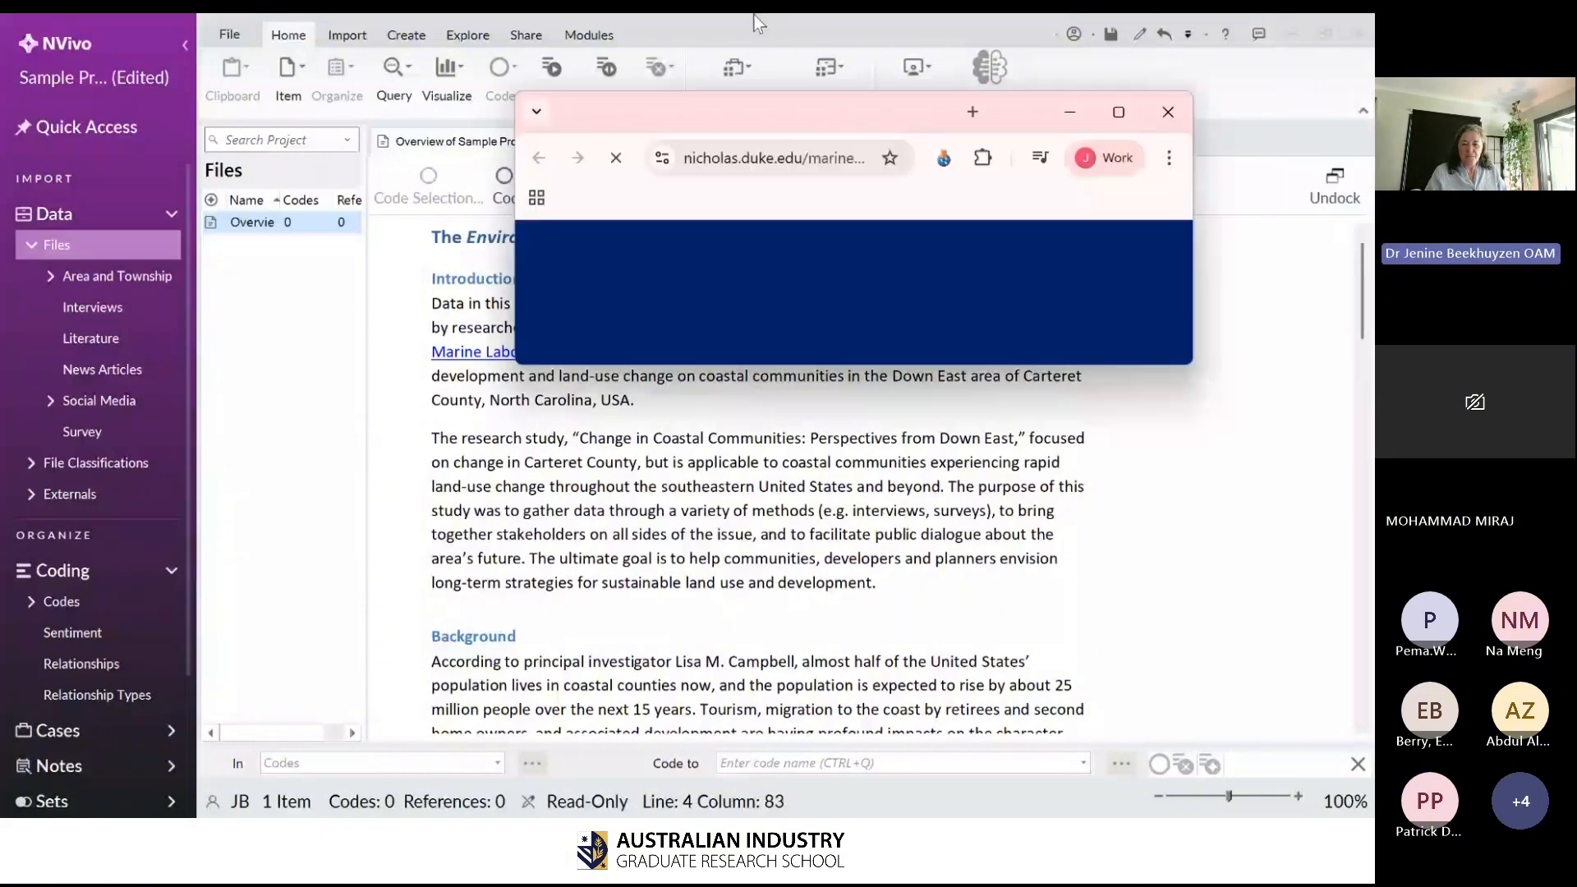
drag(754, 16, 550, 16)
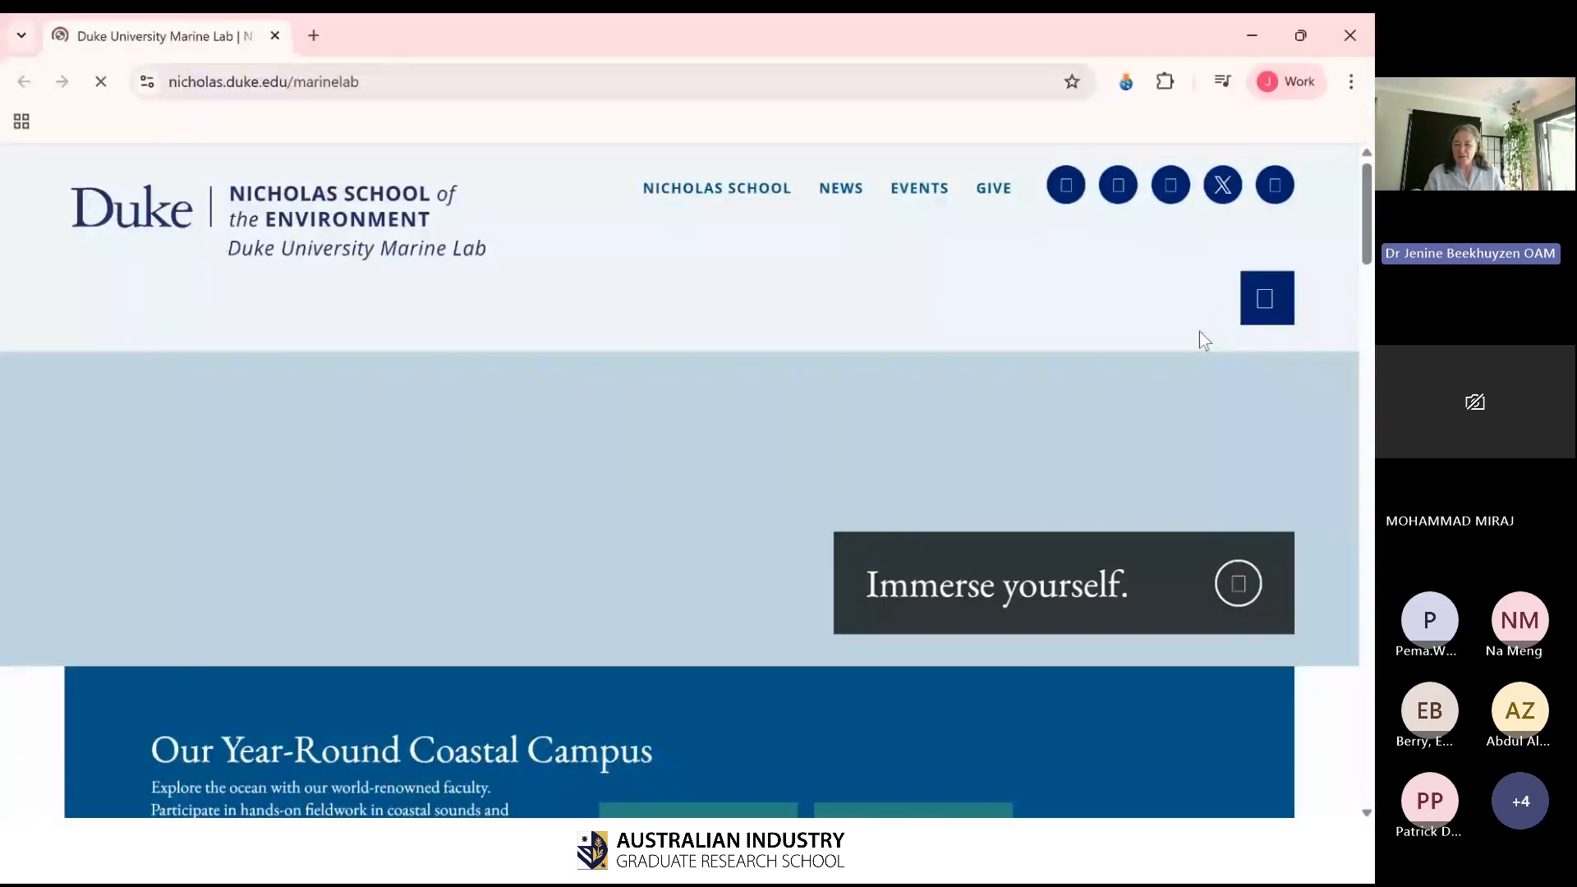
click(1256, 32)
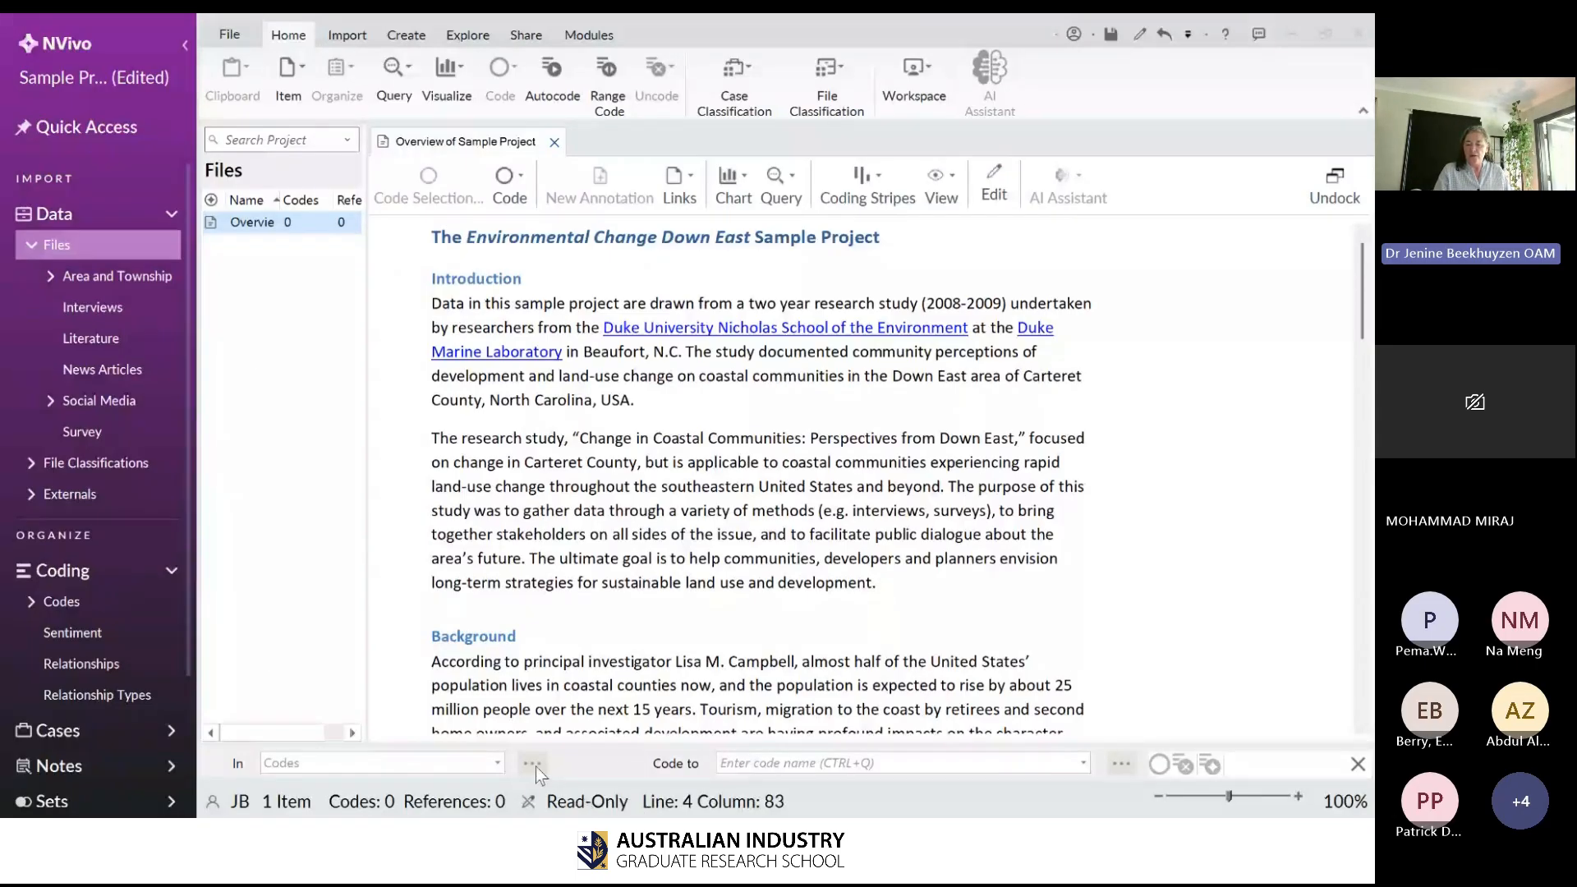
- Switch the Overview of Sample Project document to edit mode
drag(1059, 535, 635, 532)
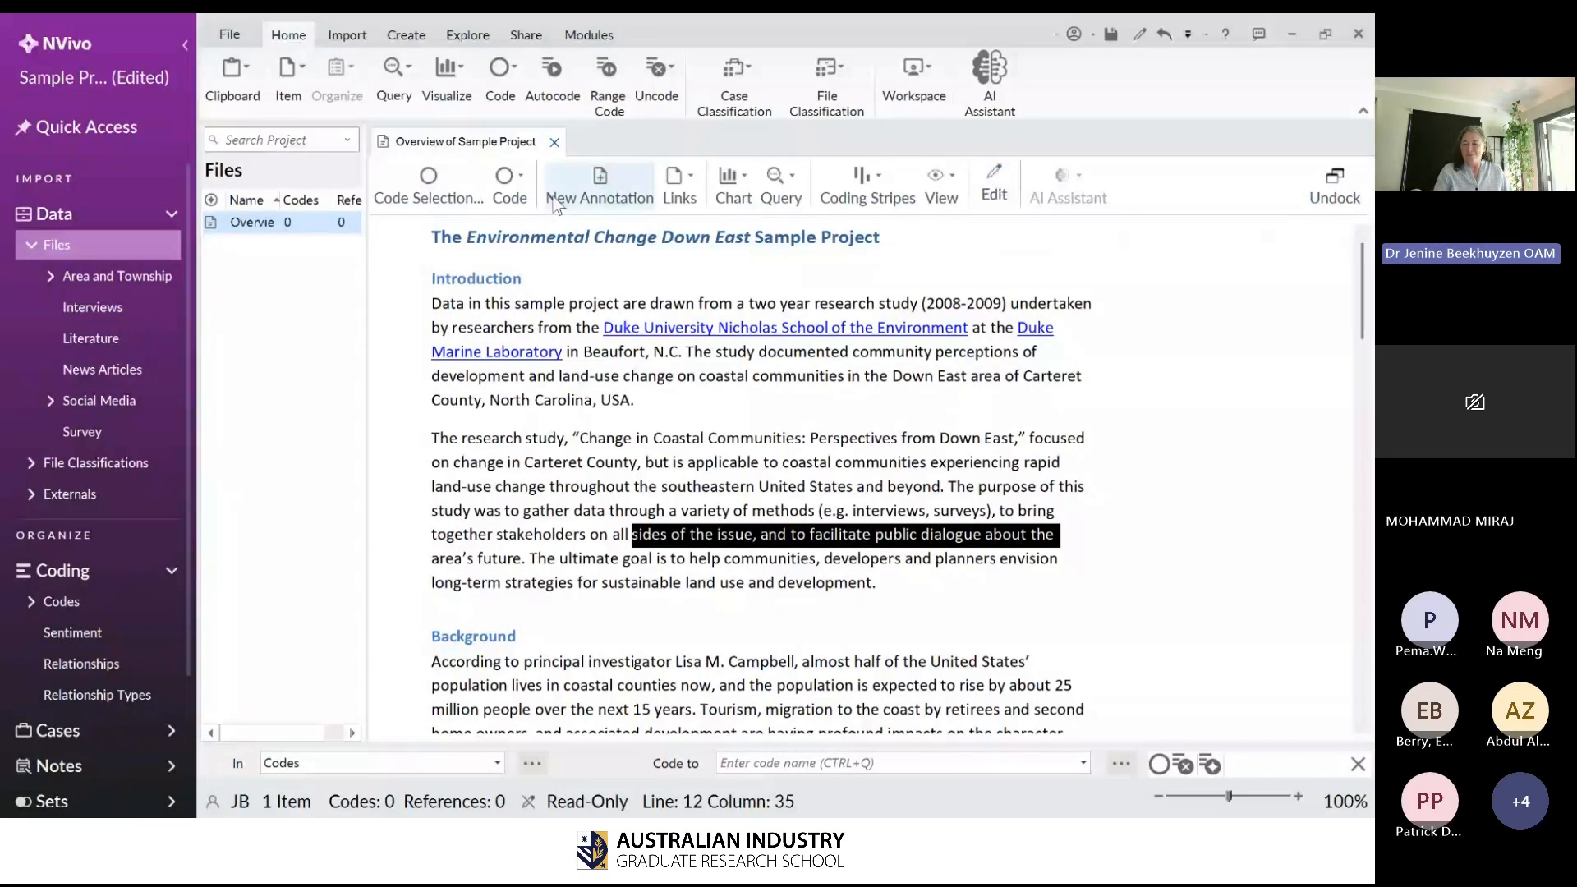
click(991, 194)
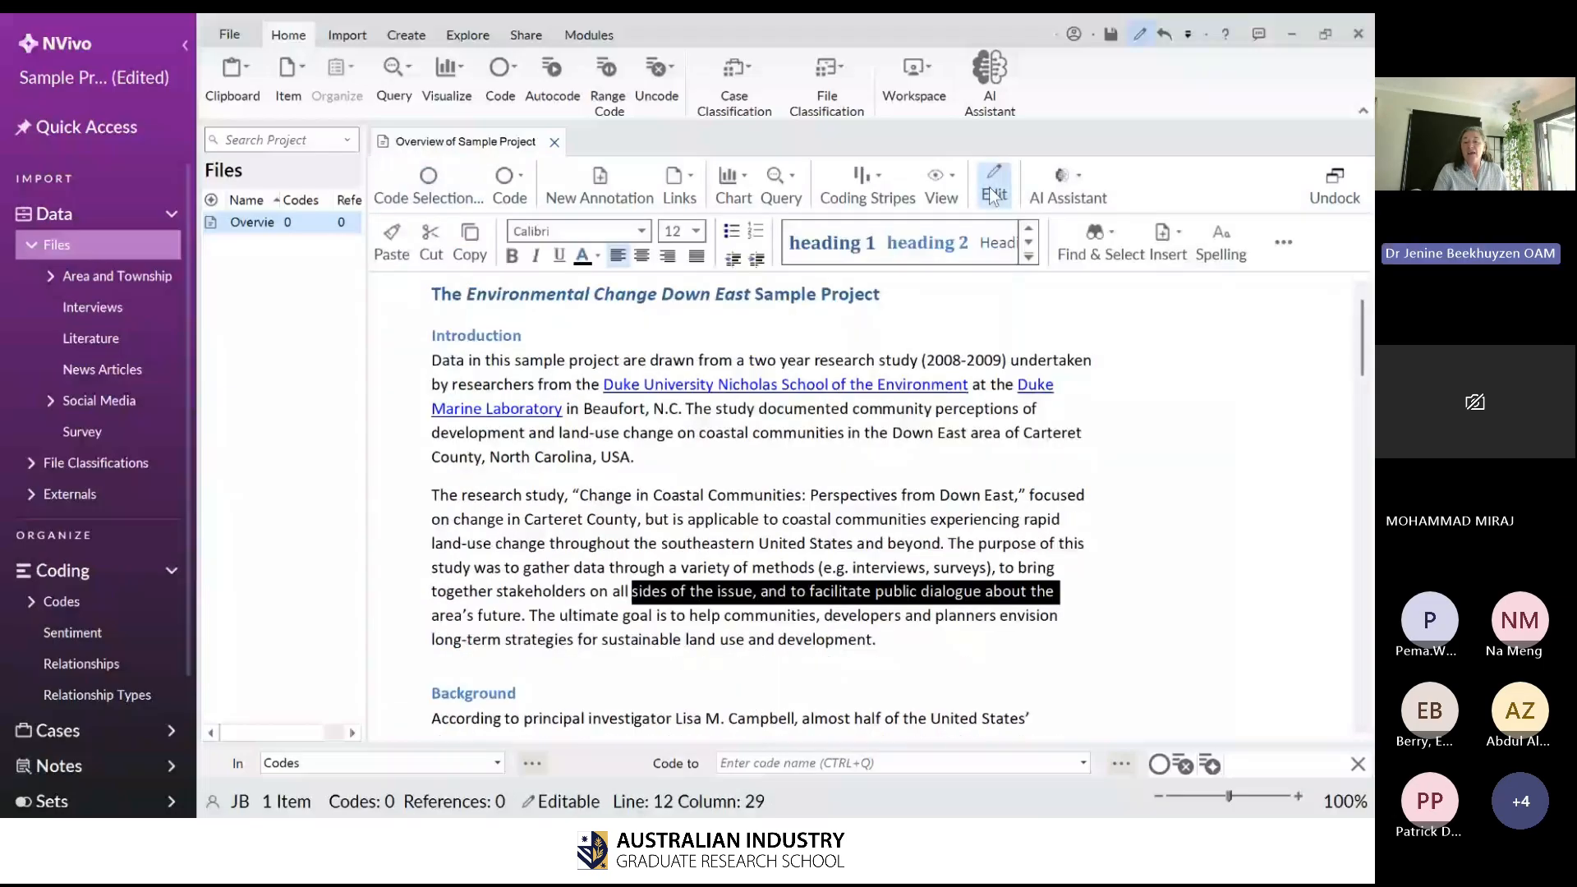
click(951, 495)
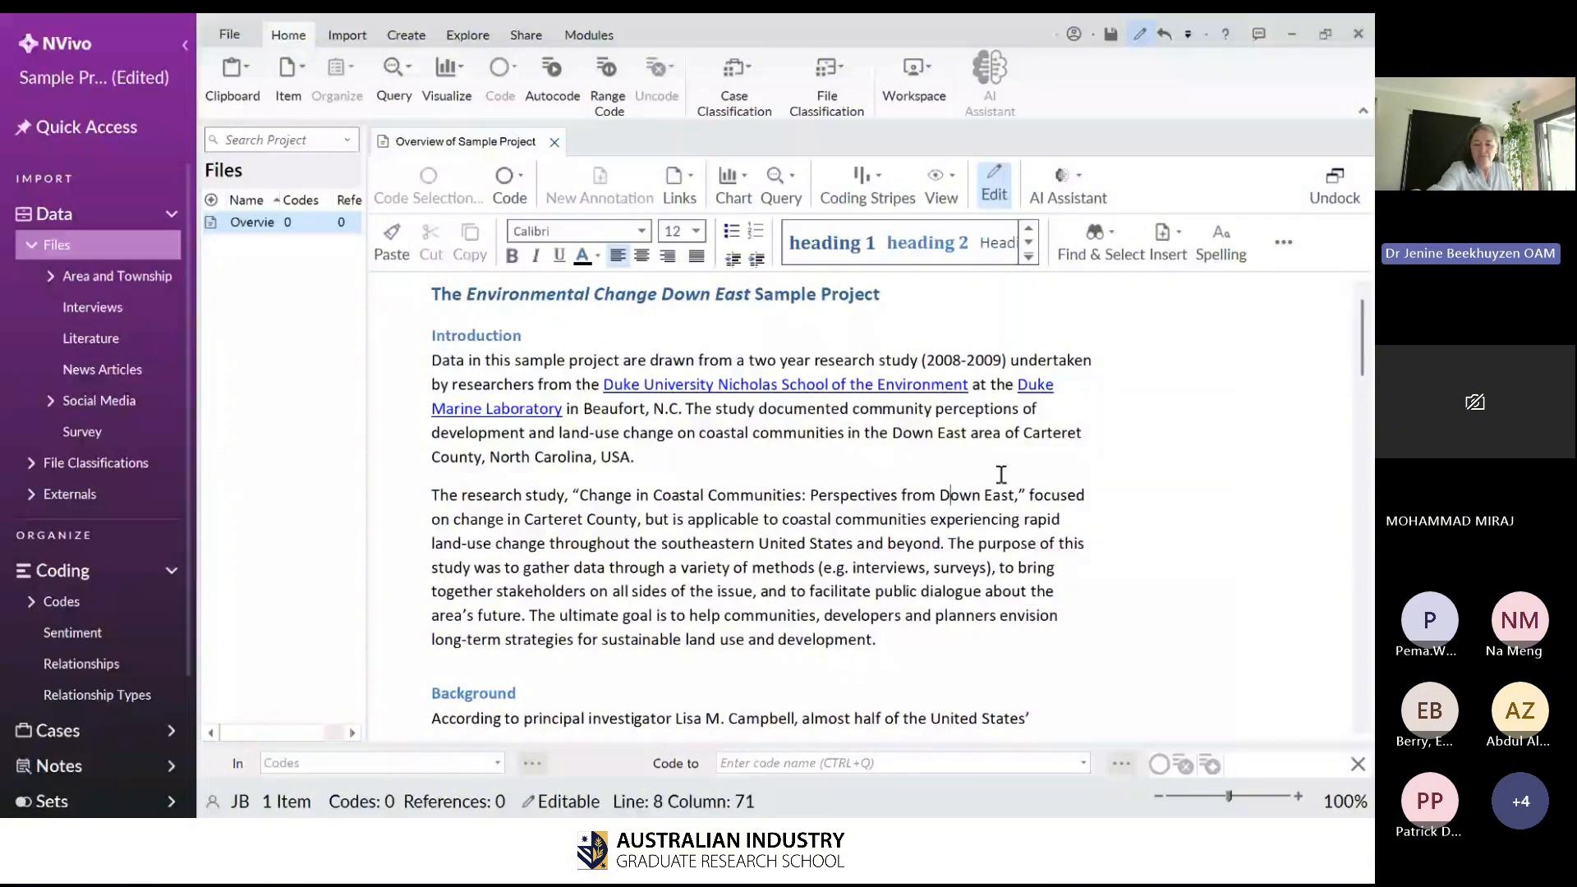
- Delete the passage following "Down East" in the research study paragraph and undo that deletion
drag(1015, 495, 895, 519)
key(Delete)
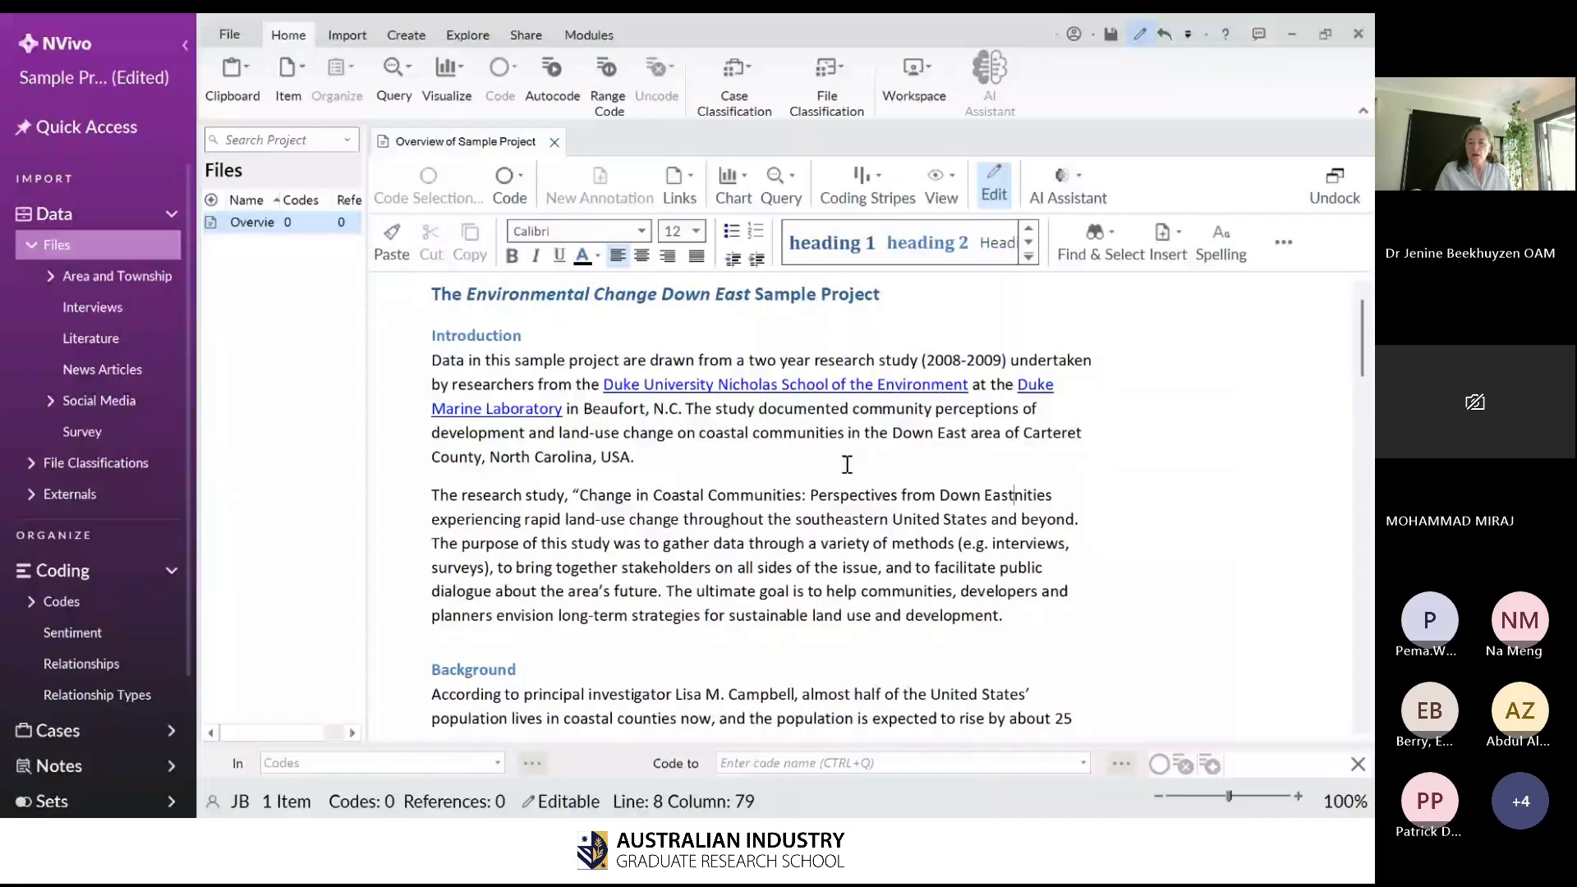
key(ctrl+z)
click(855, 413)
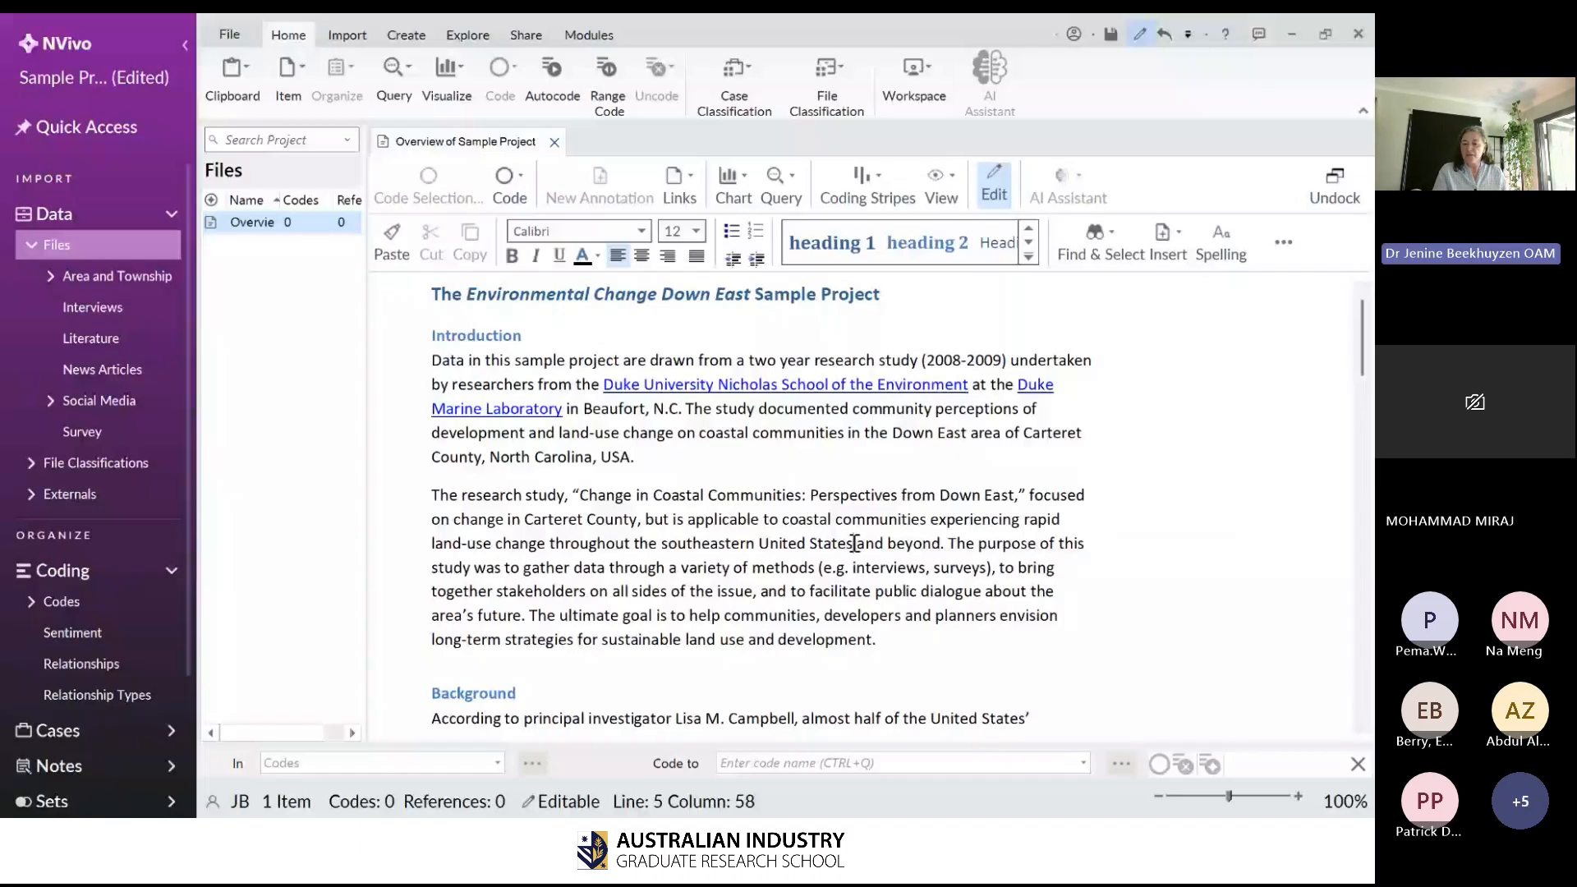
drag(855, 543, 662, 543)
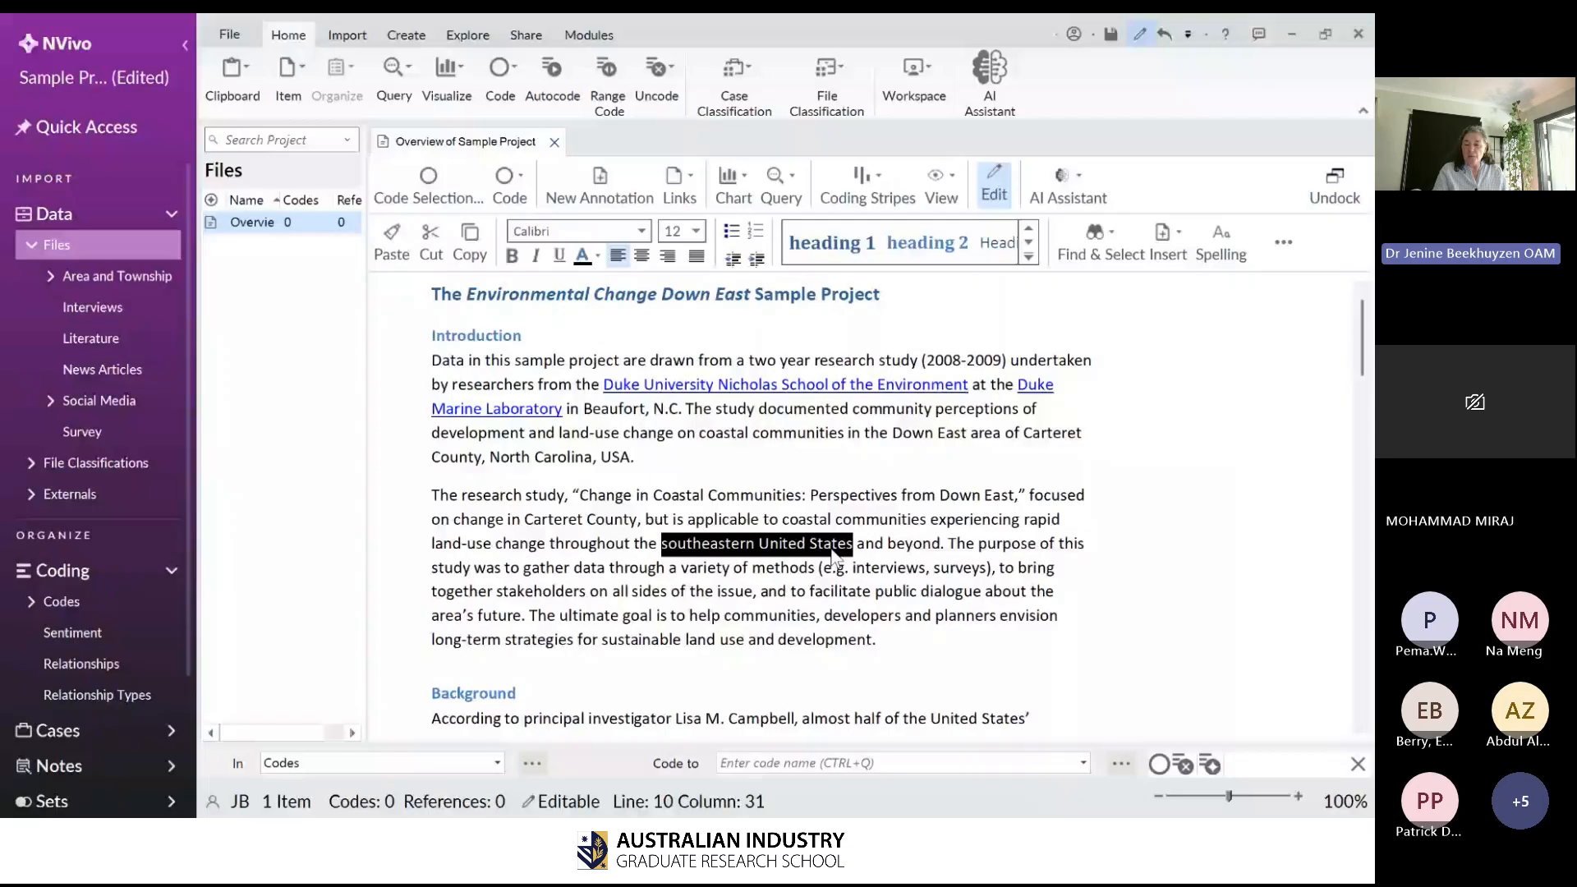
scroll(834, 557, down, 2)
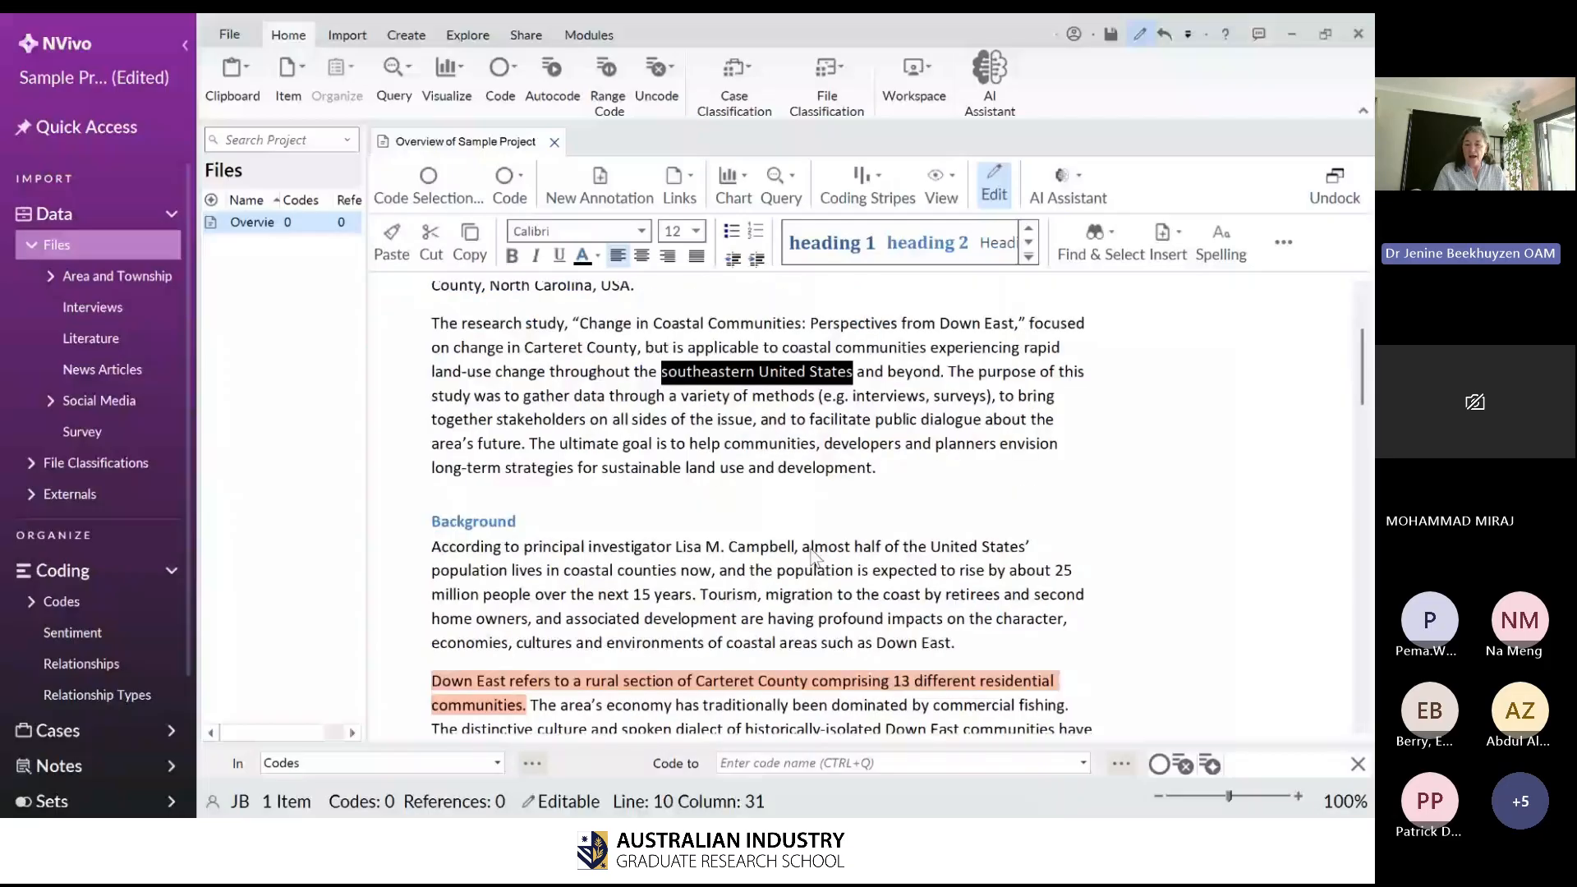
right_click(796, 367)
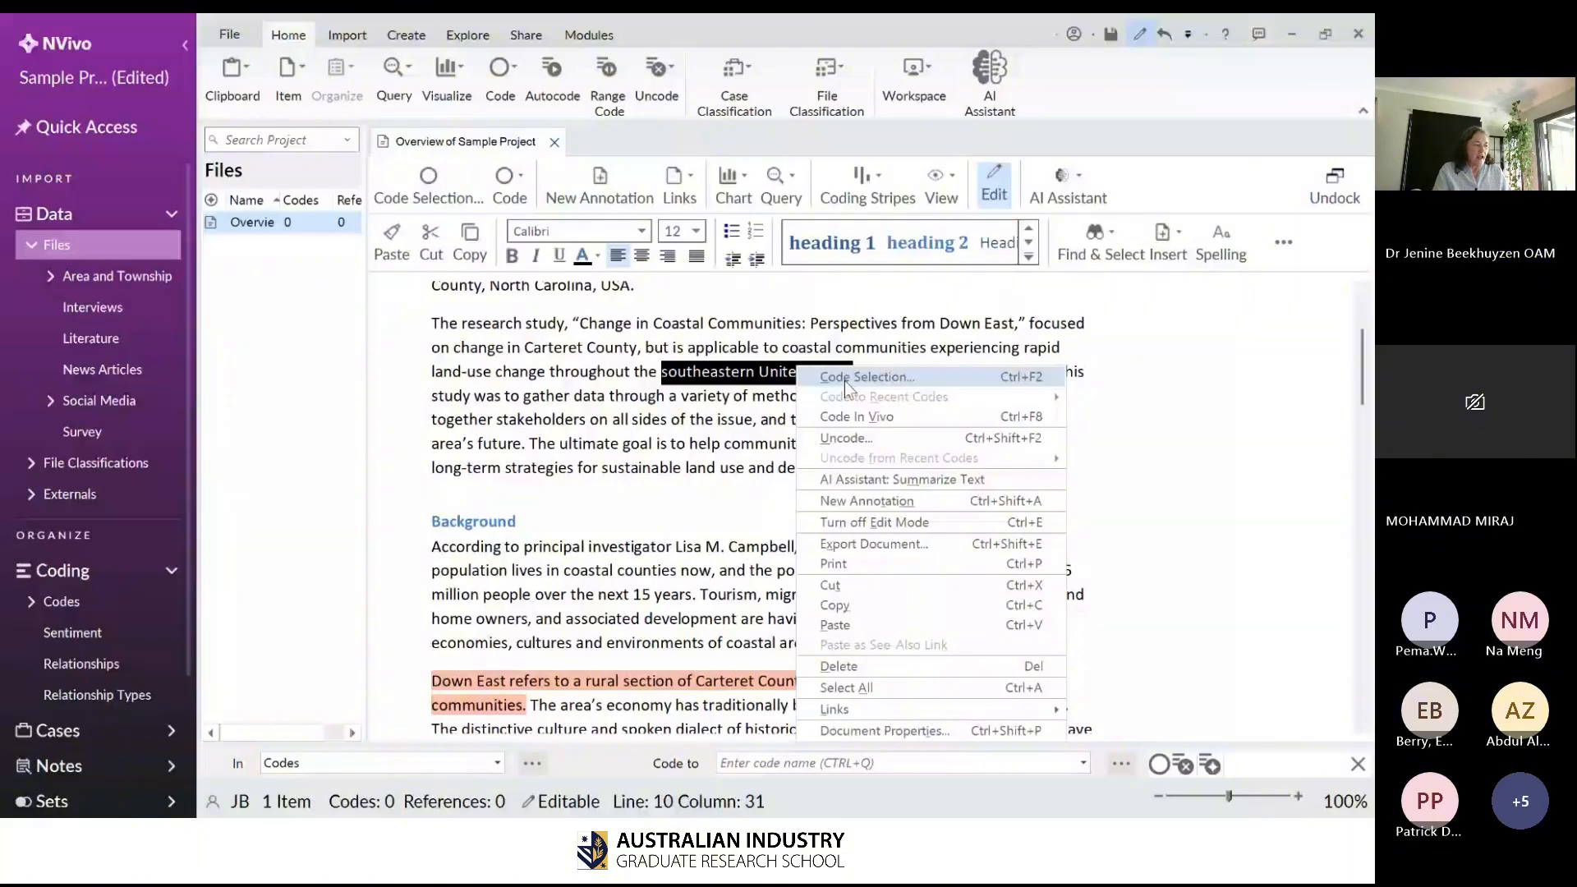
mouse_move(835, 709)
mouse_move(1097, 713)
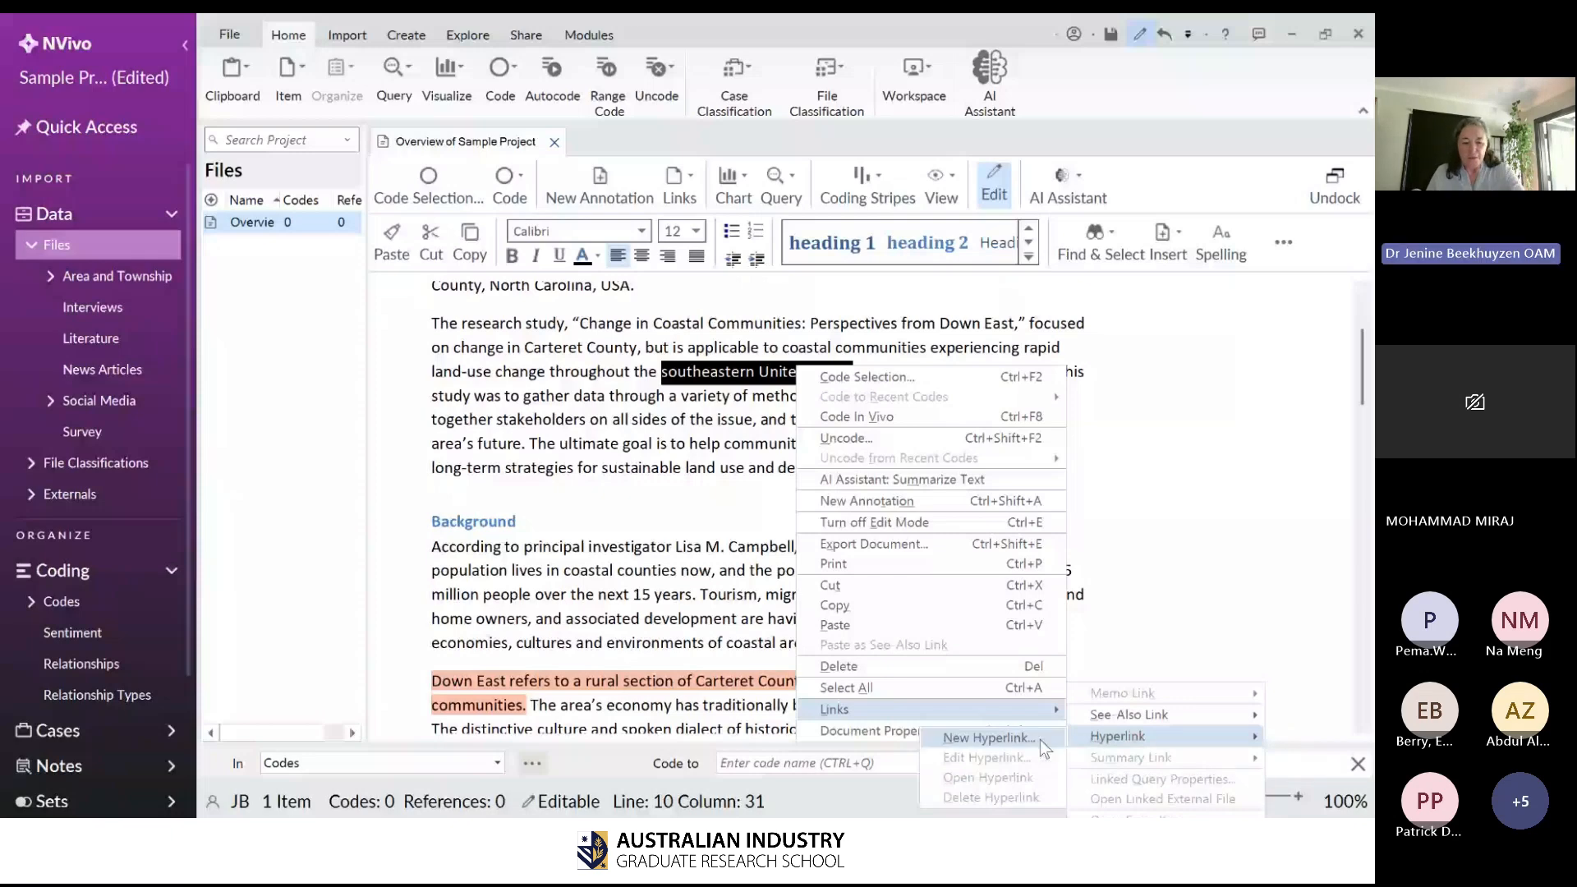
click(1041, 741)
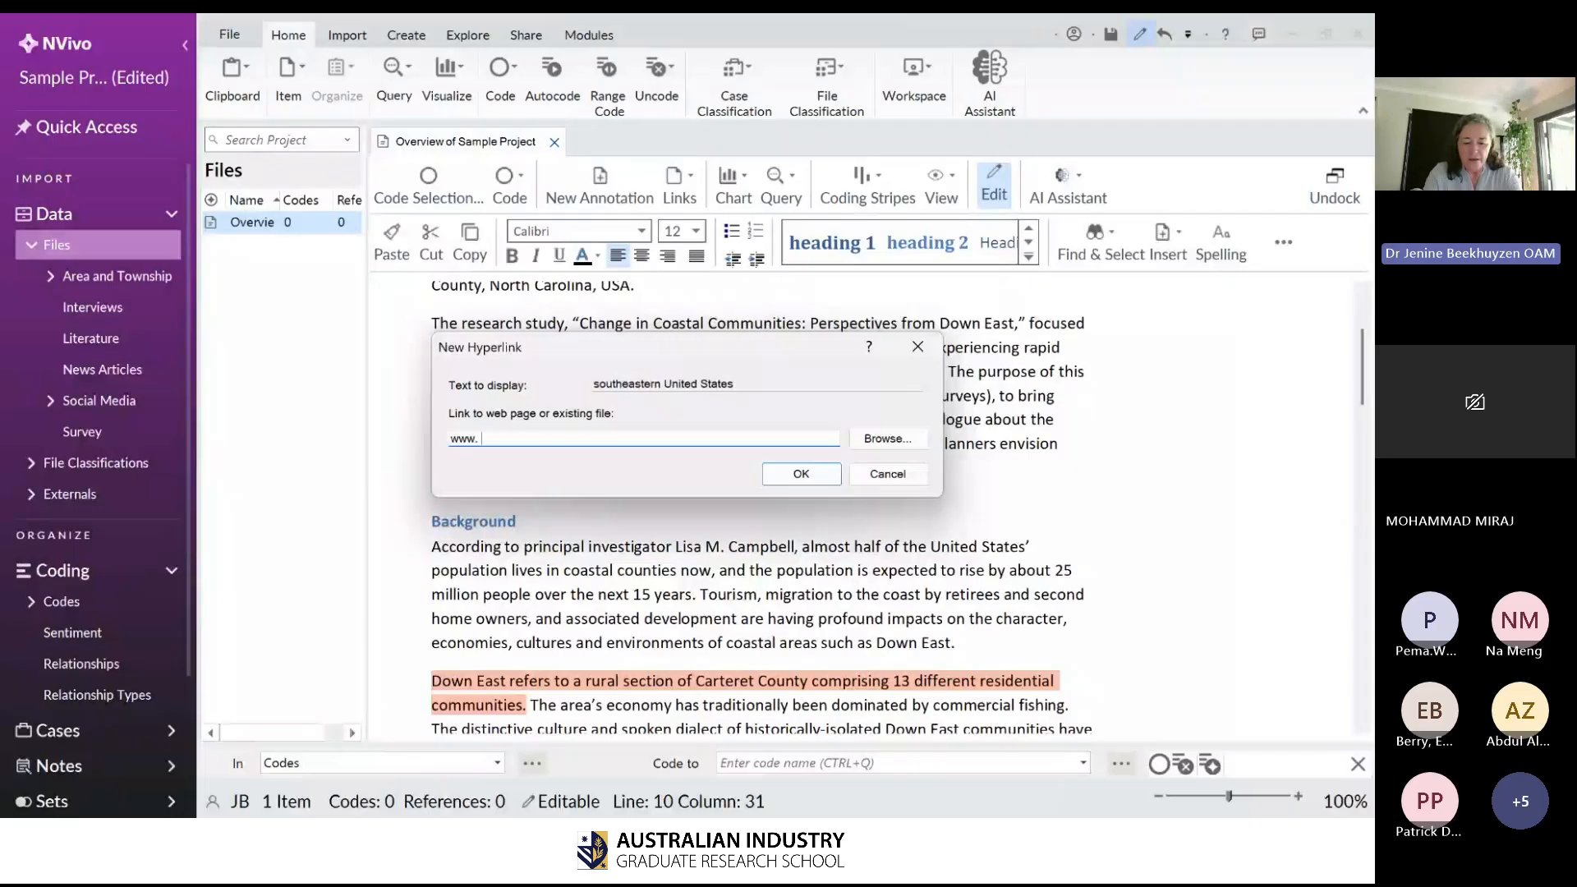
text(abc.net.au)
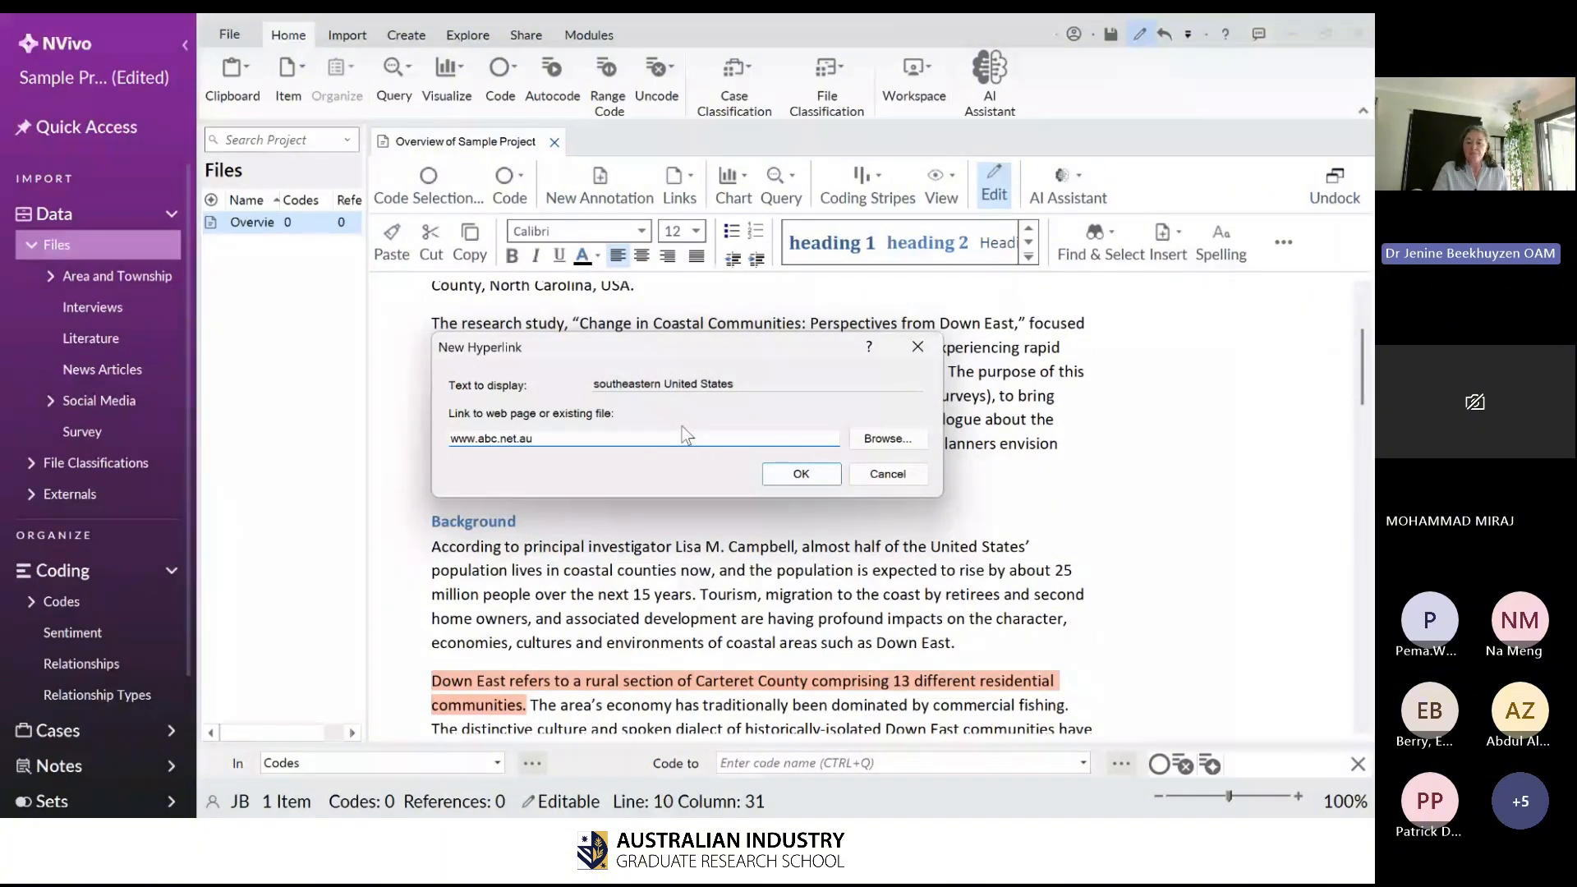
click(777, 473)
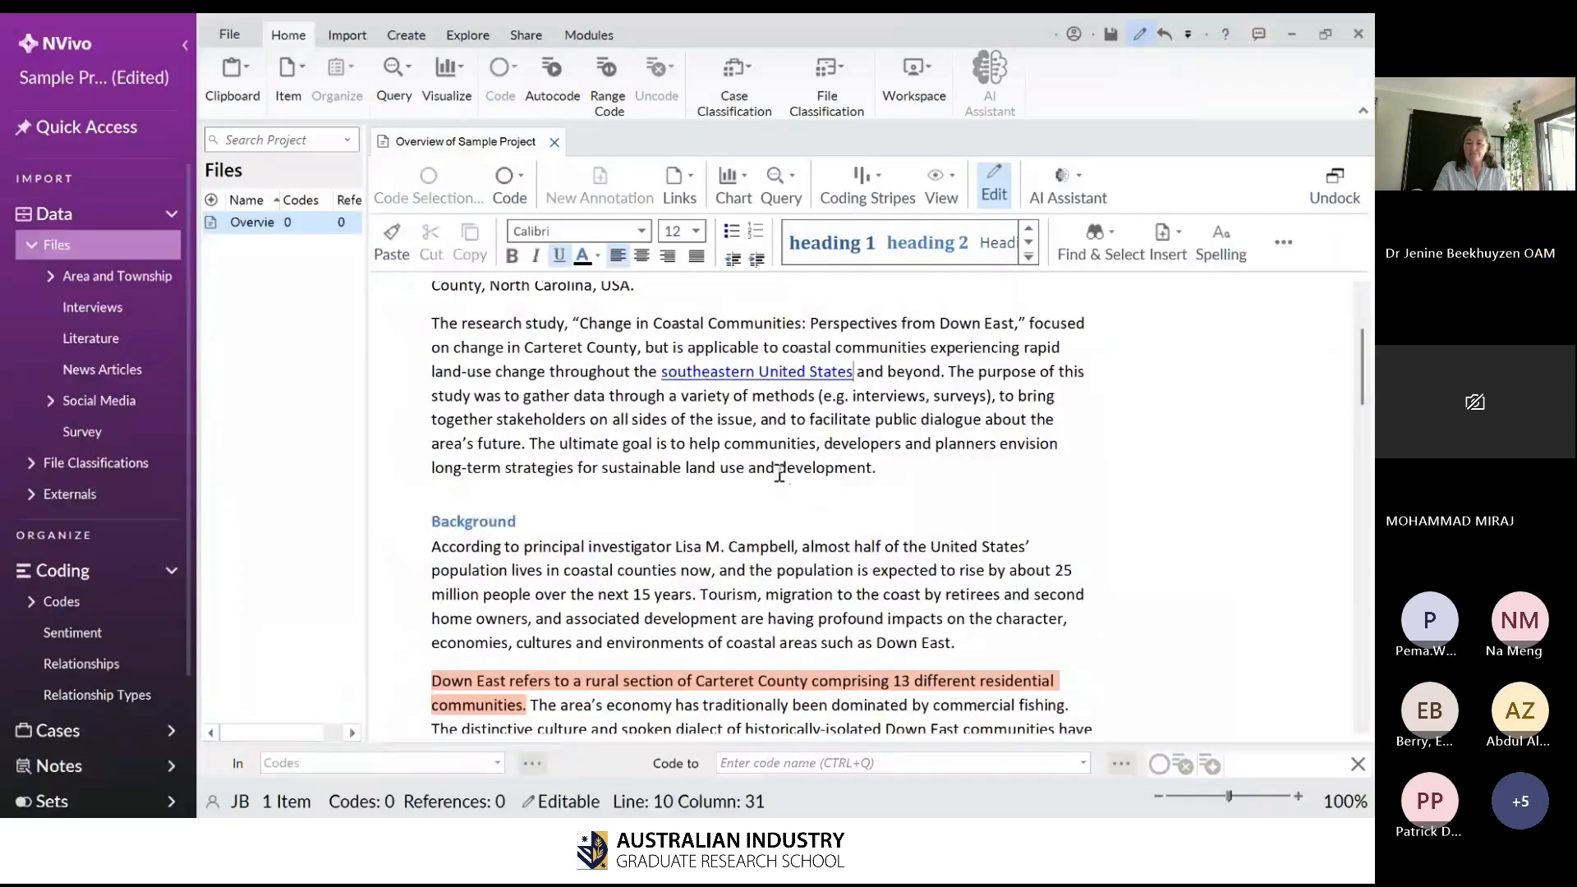
- Test the "southeastern United States" hyperlink, view the linked web page full screen, and return to the document
click(748, 376)
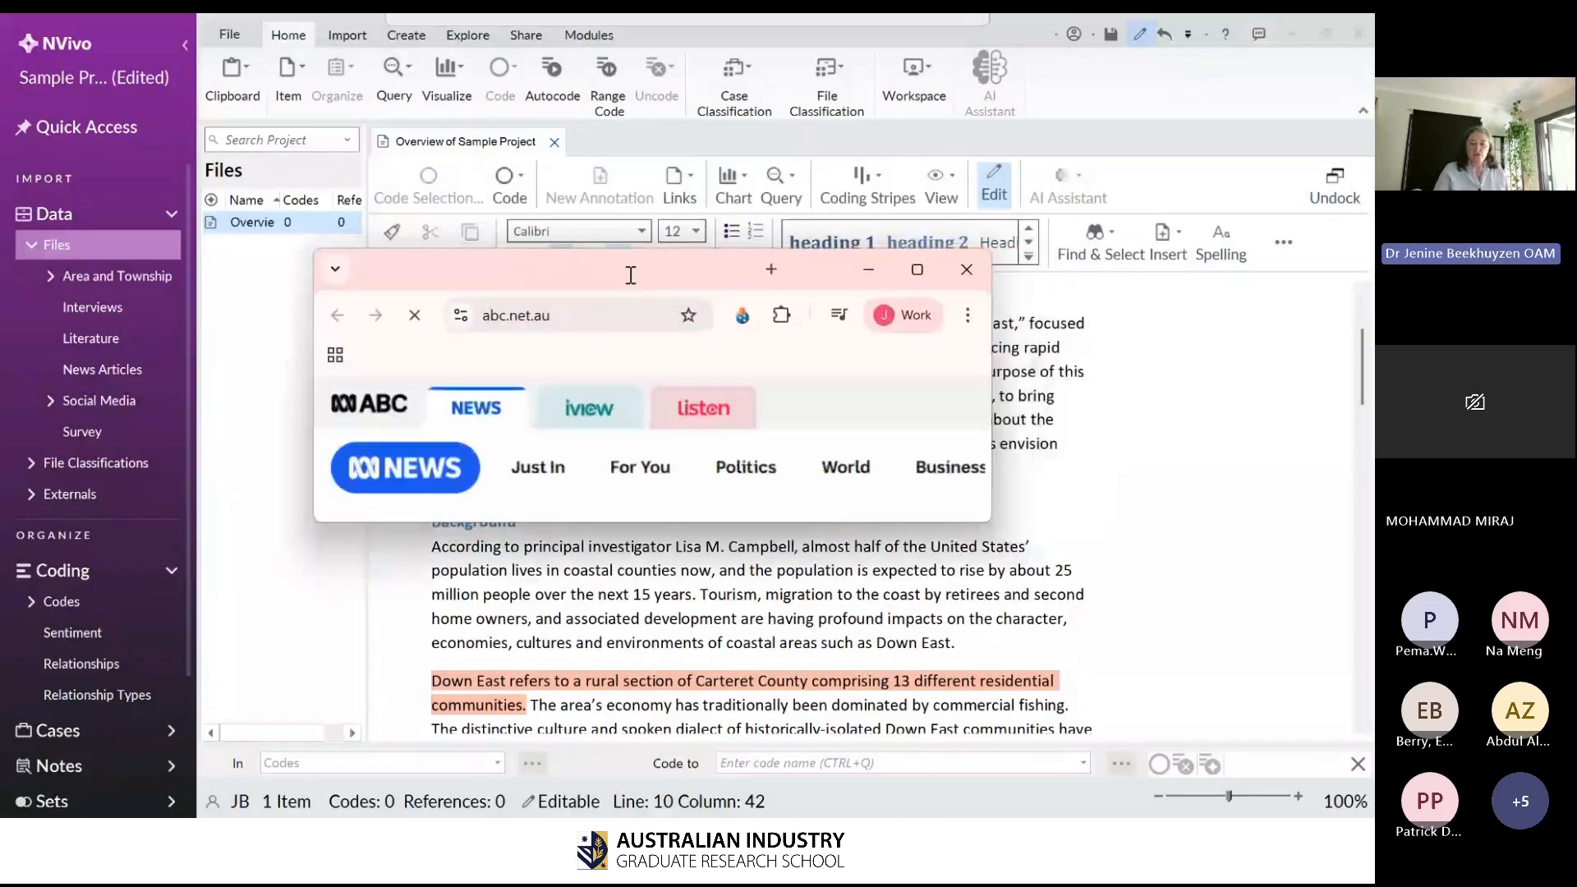
drag(630, 273, 605, 74)
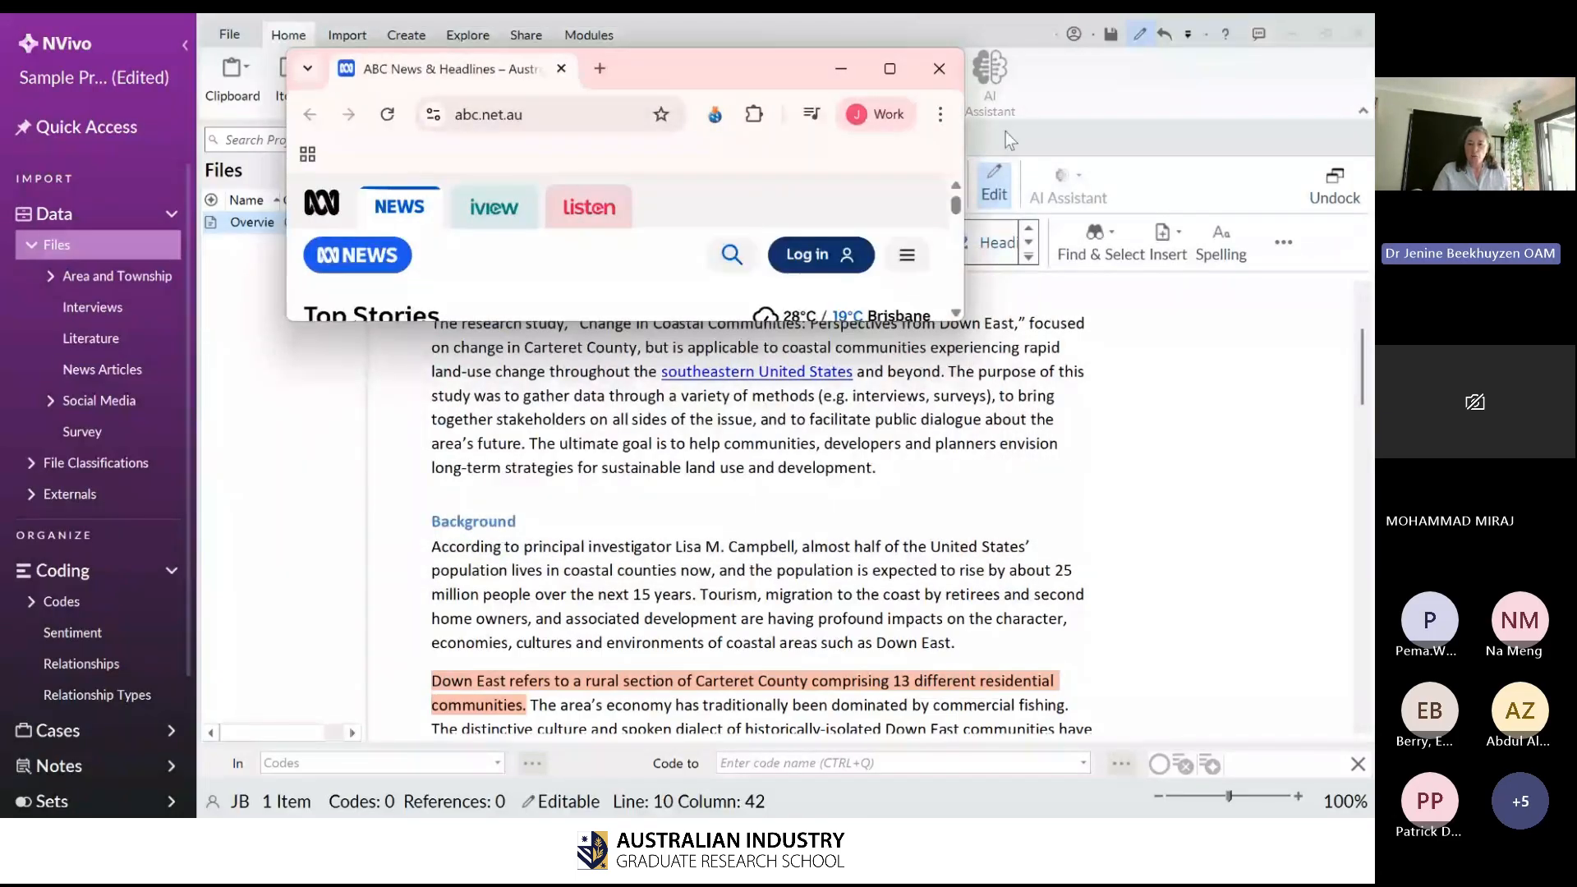
click(889, 68)
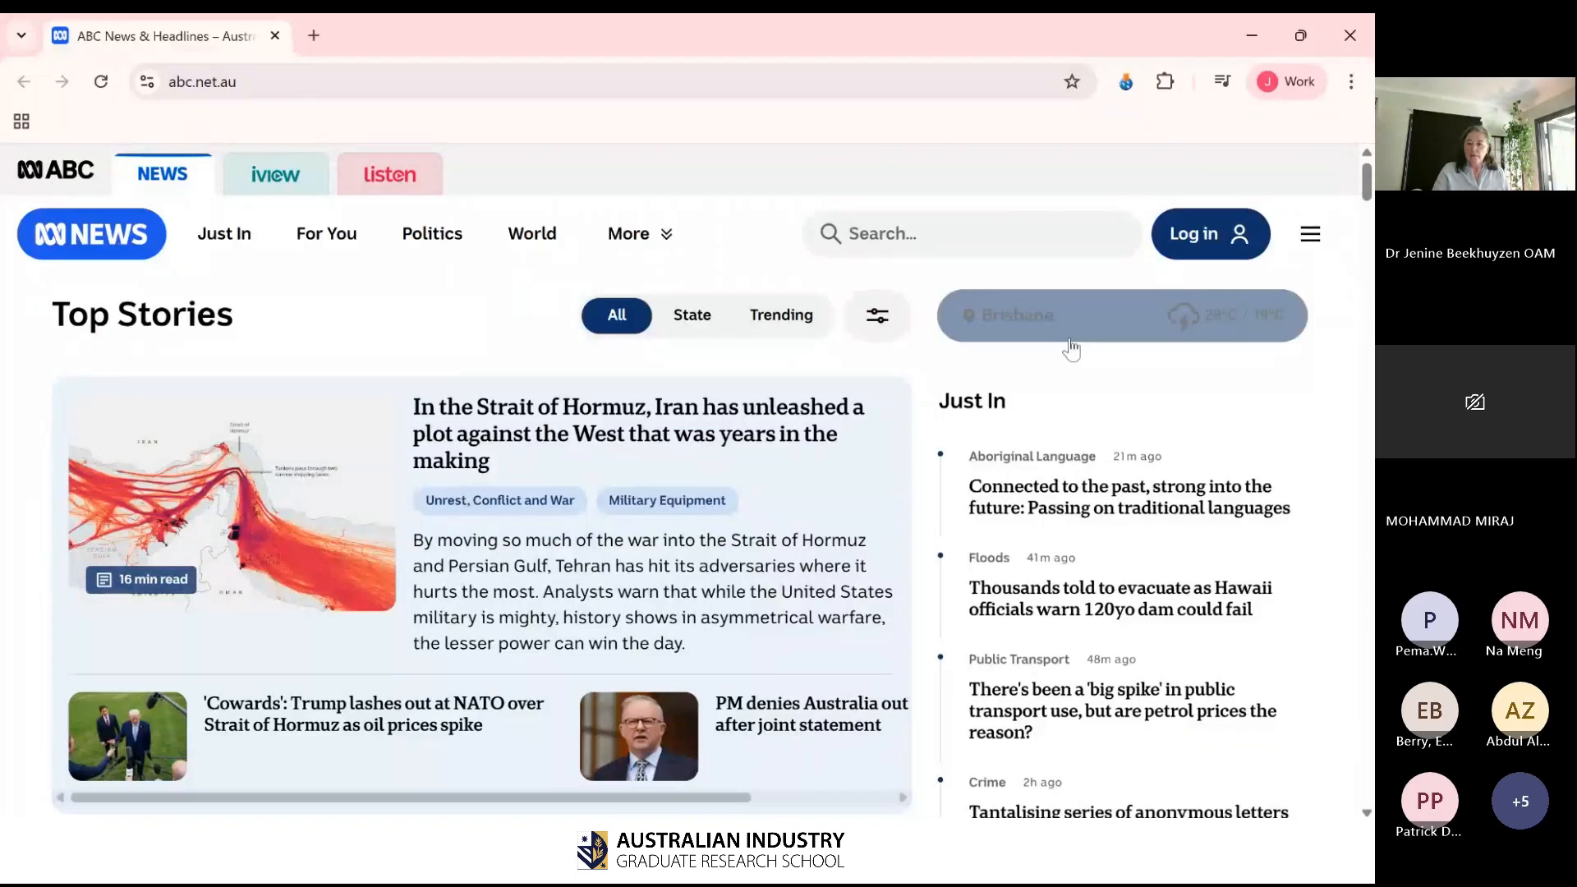
click(1253, 26)
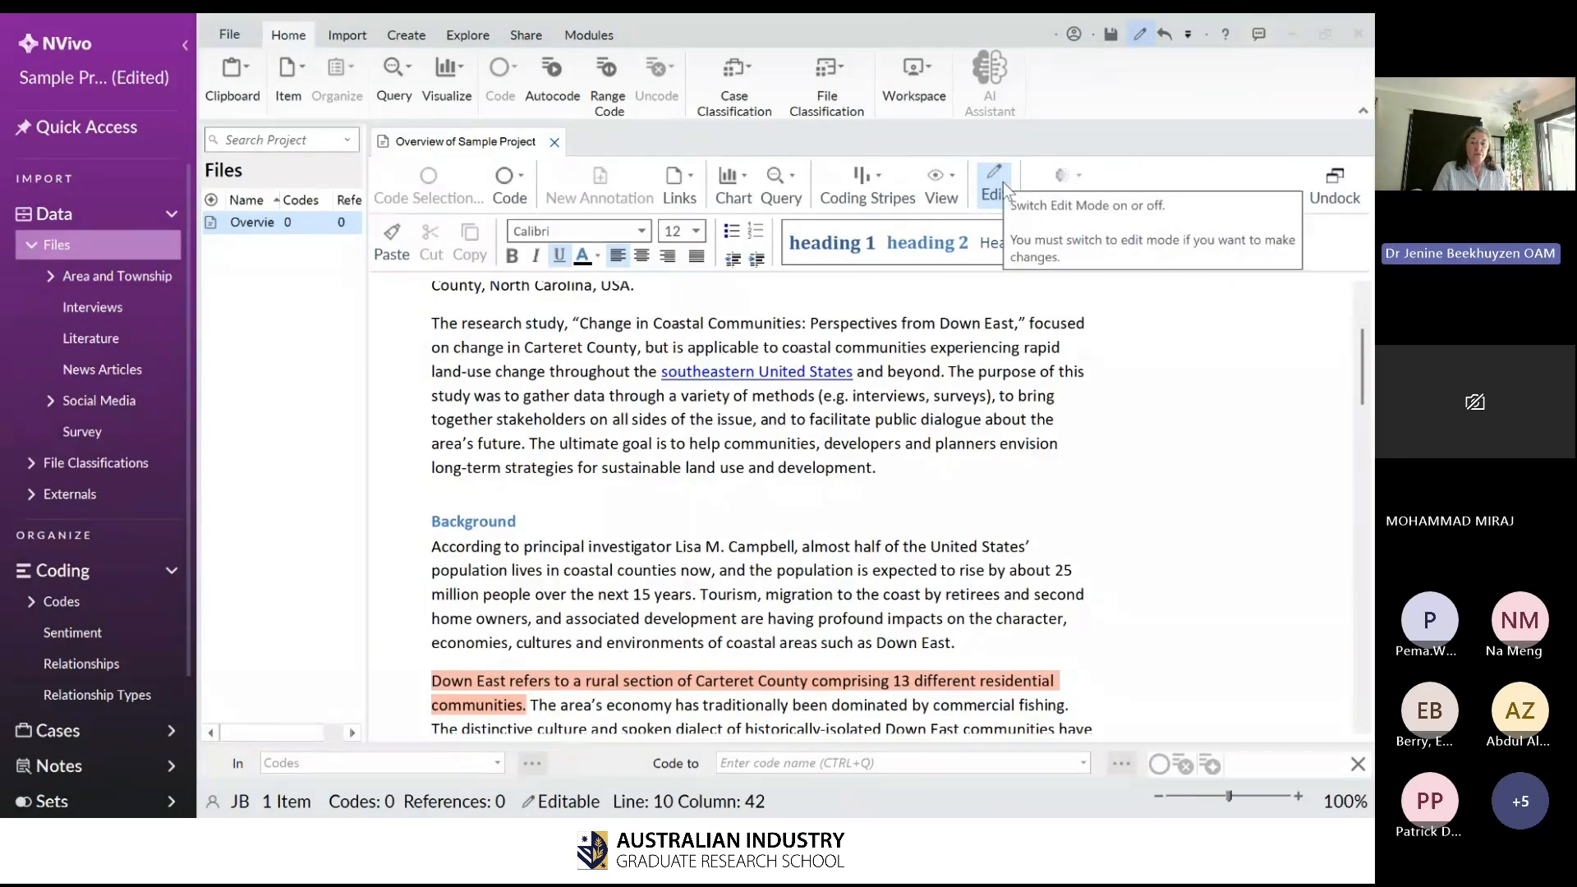
- Show the document's annotations and select the existing annotation about the research study to locate its linked text
click(966, 419)
scroll(967, 416, up, 3)
scroll(967, 416, down, 5)
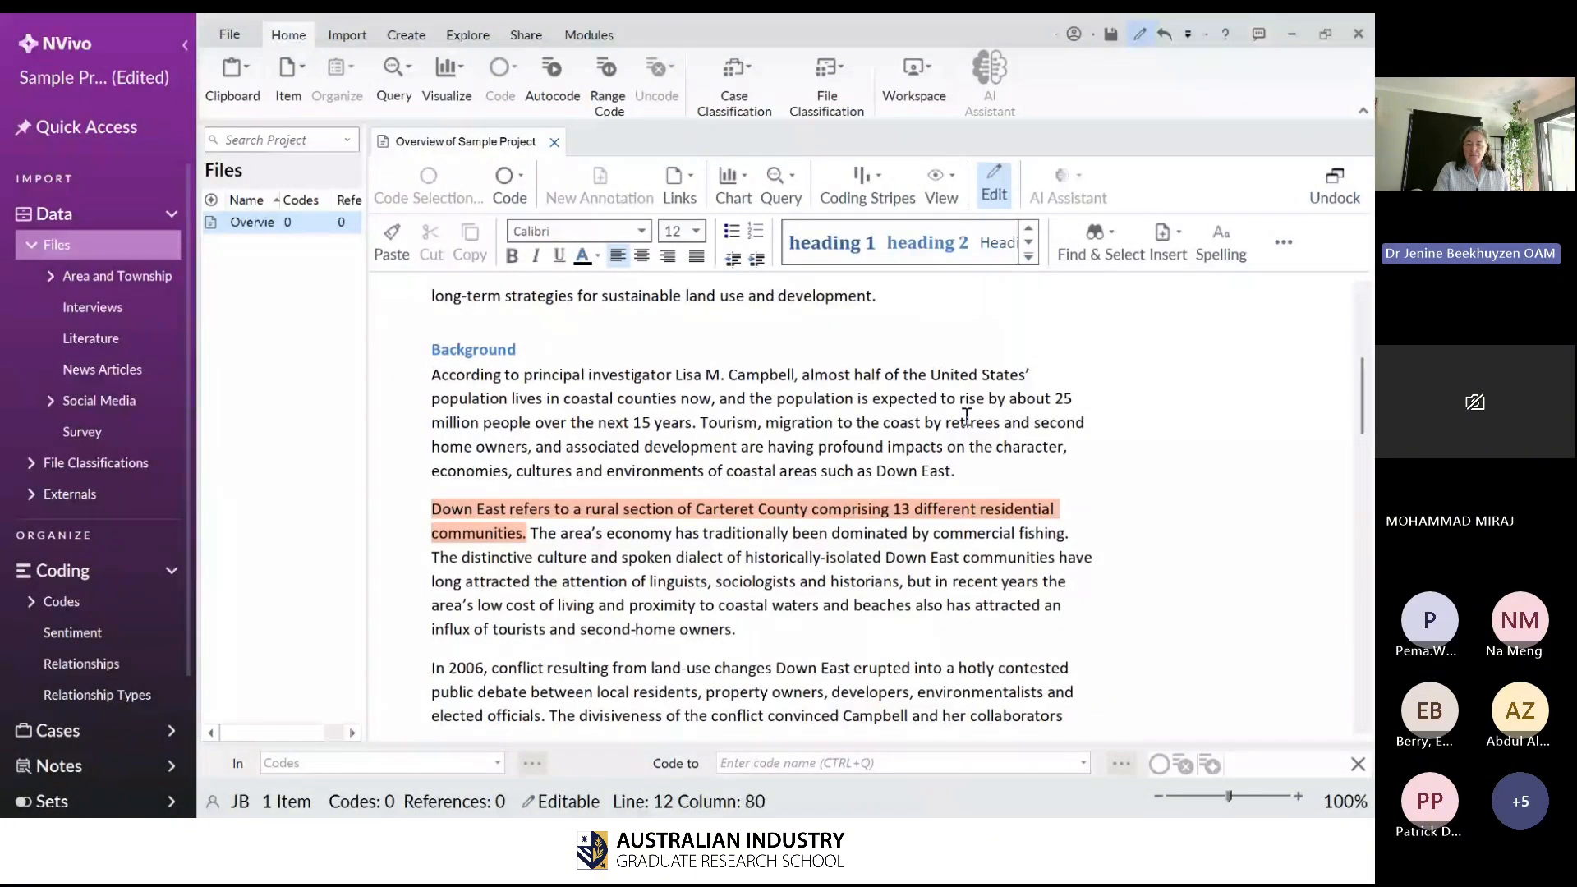
scroll(969, 417, down, 3)
scroll(974, 417, down, 6)
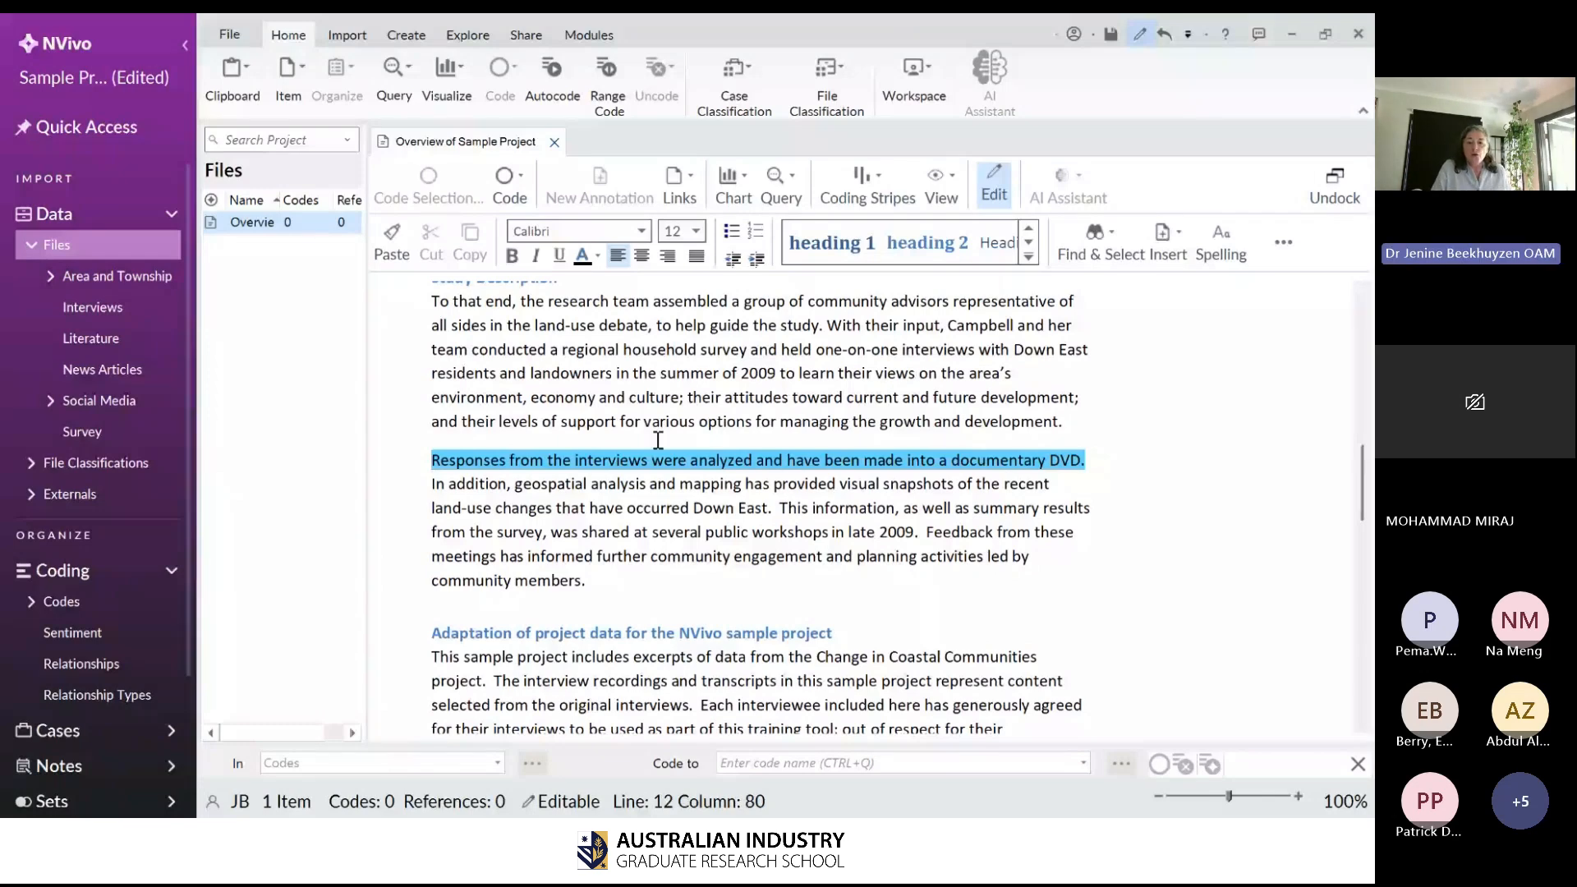
click(712, 399)
click(947, 193)
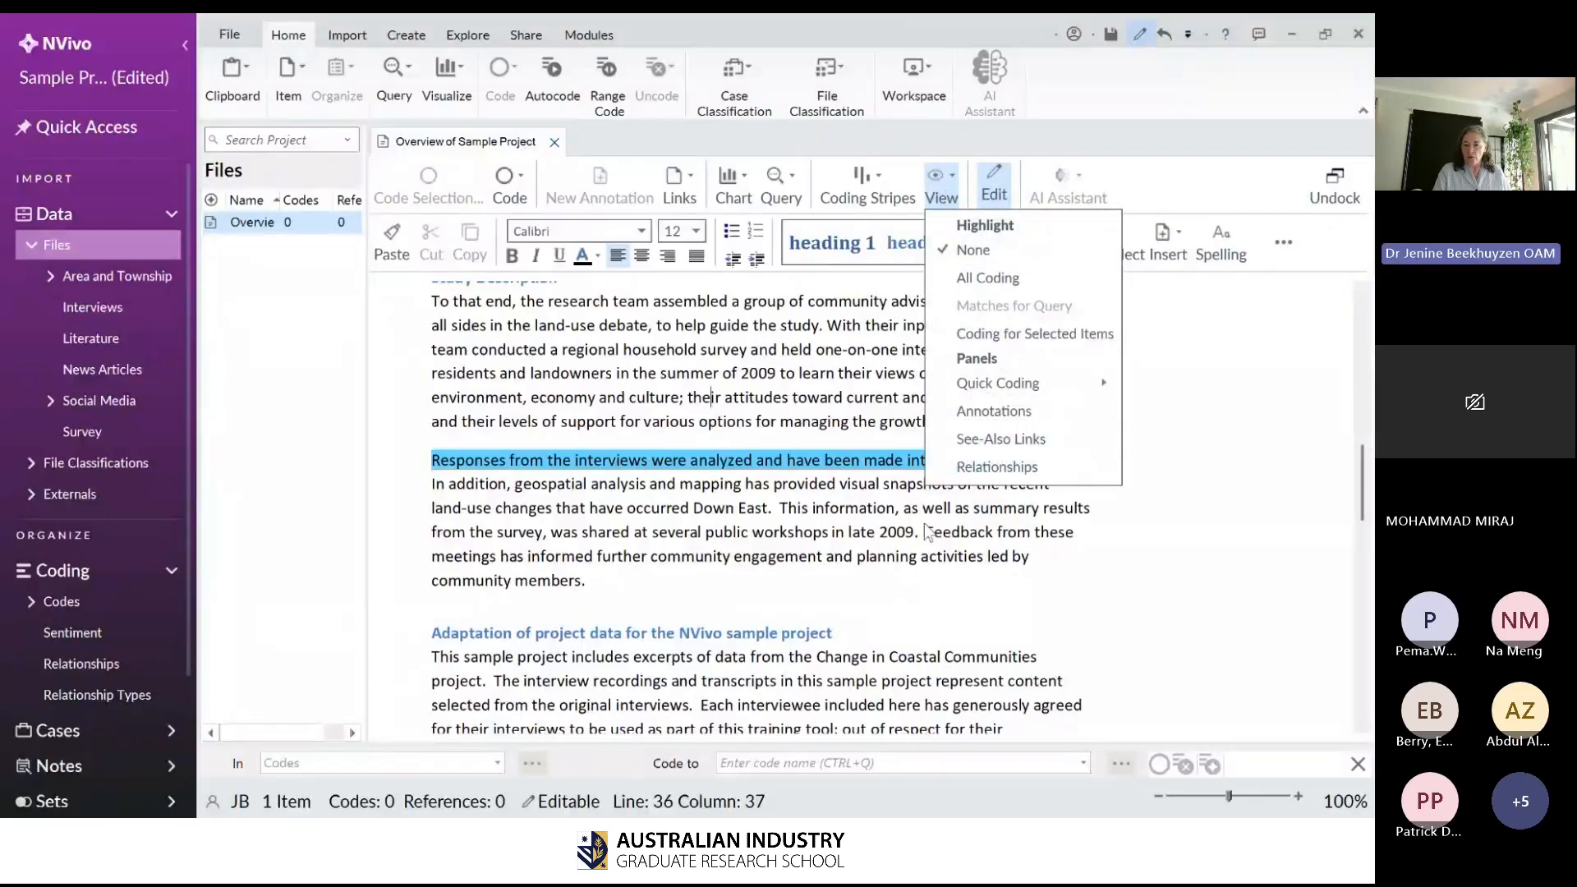
click(965, 258)
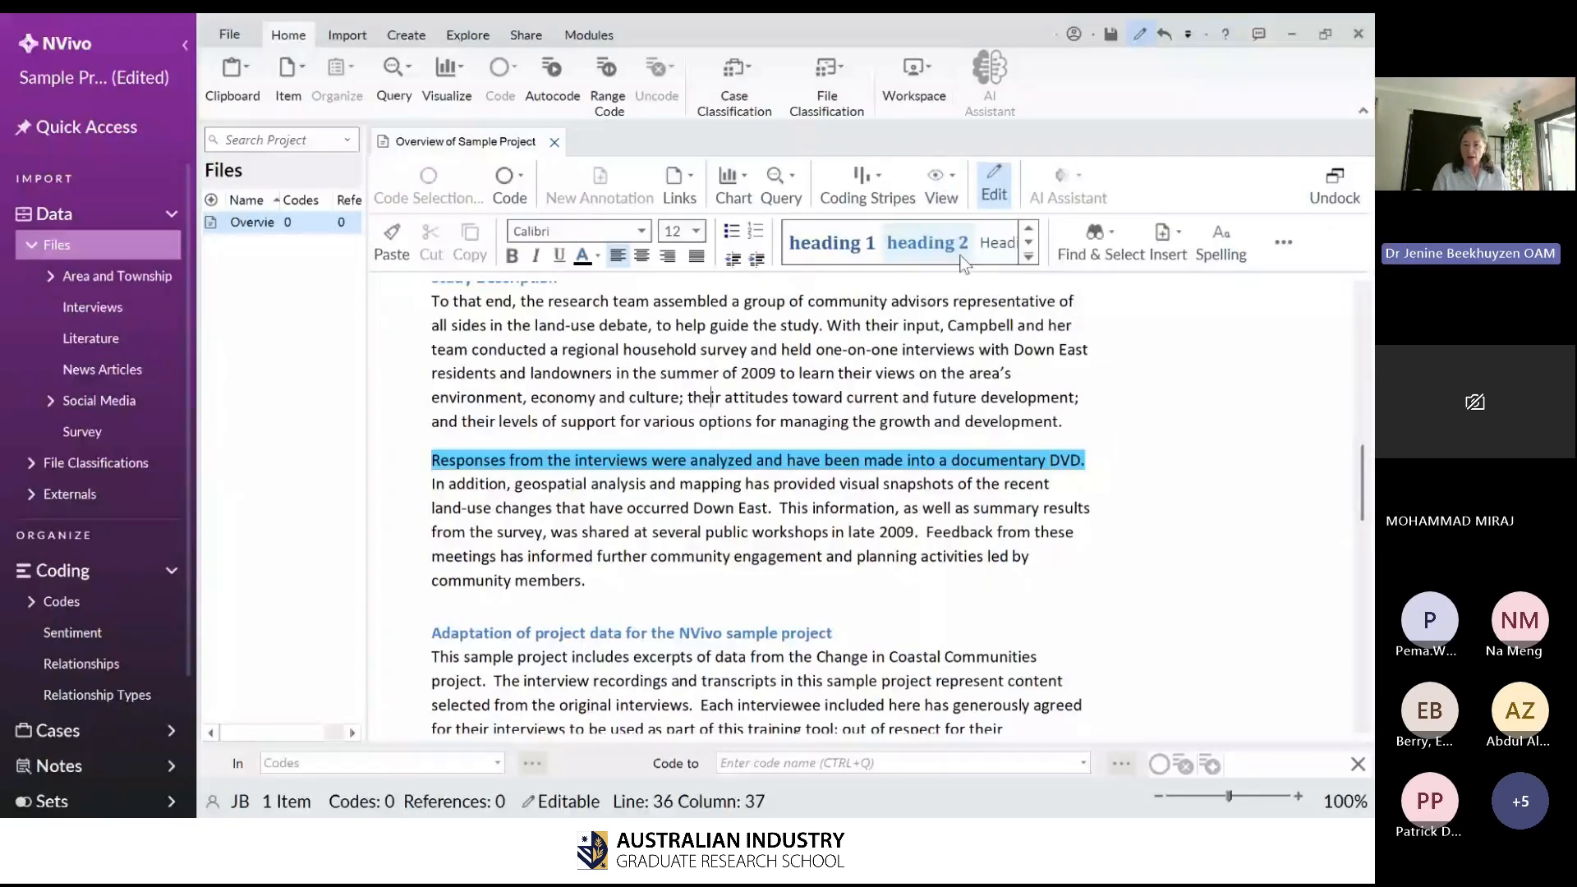
click(945, 176)
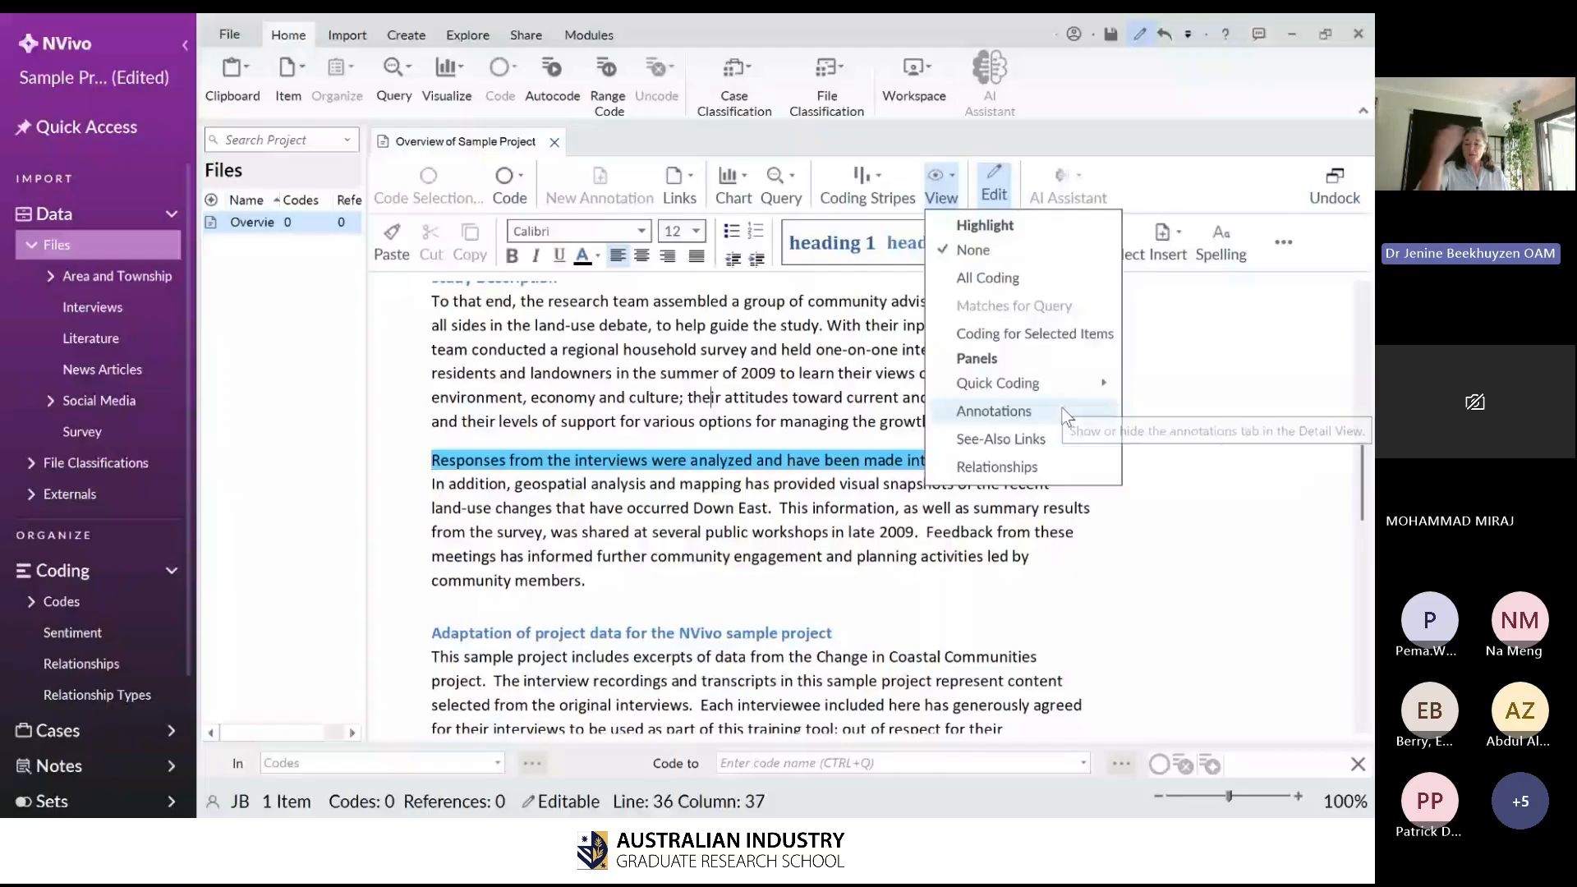
click(1066, 416)
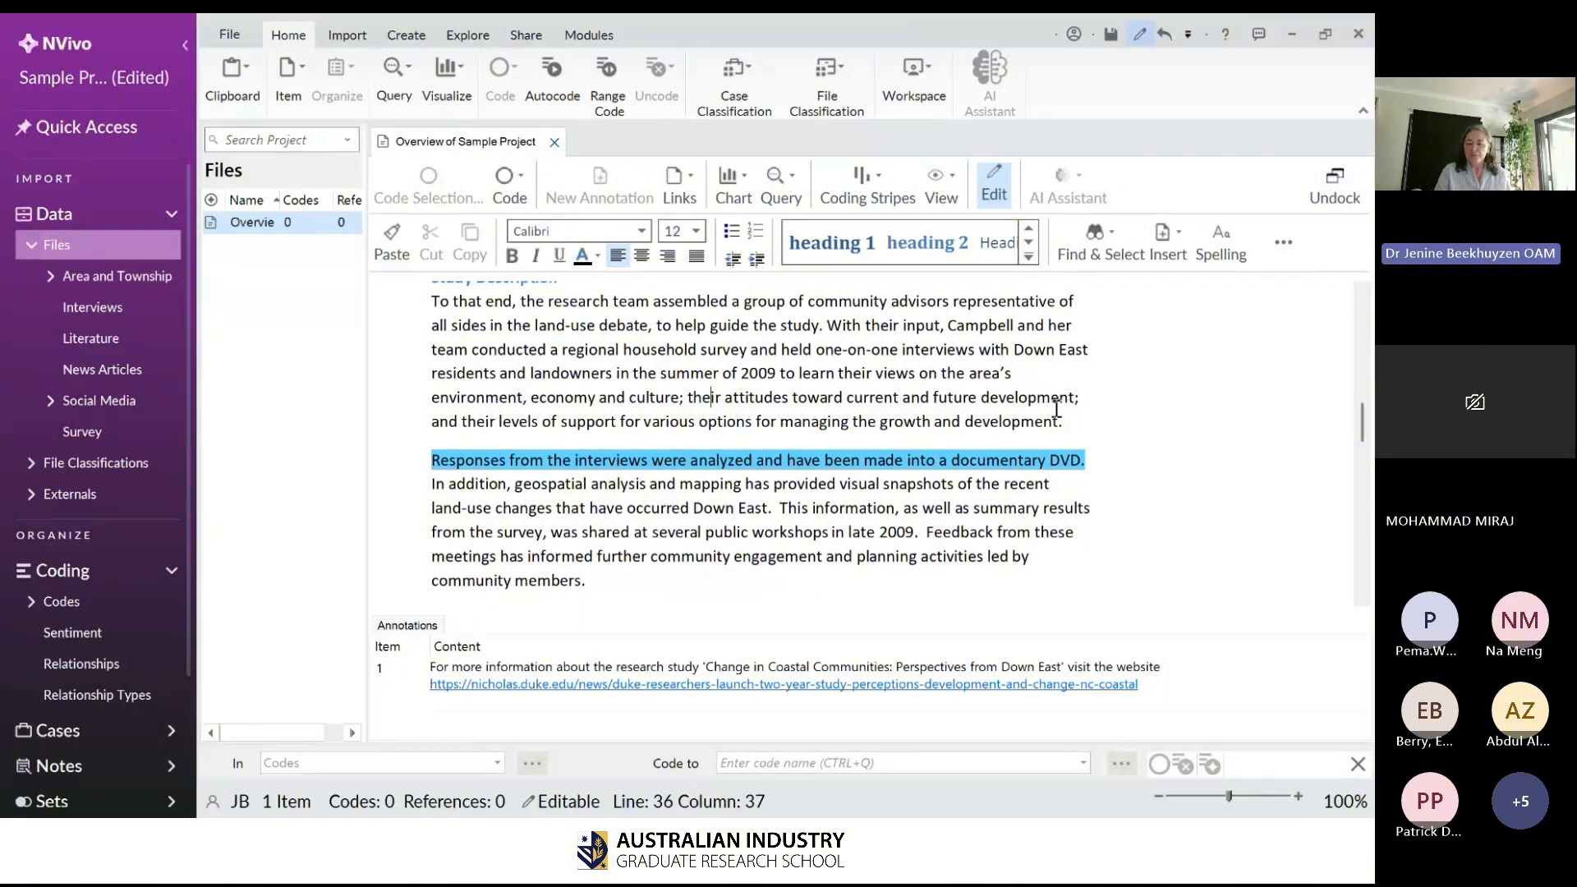
click(409, 675)
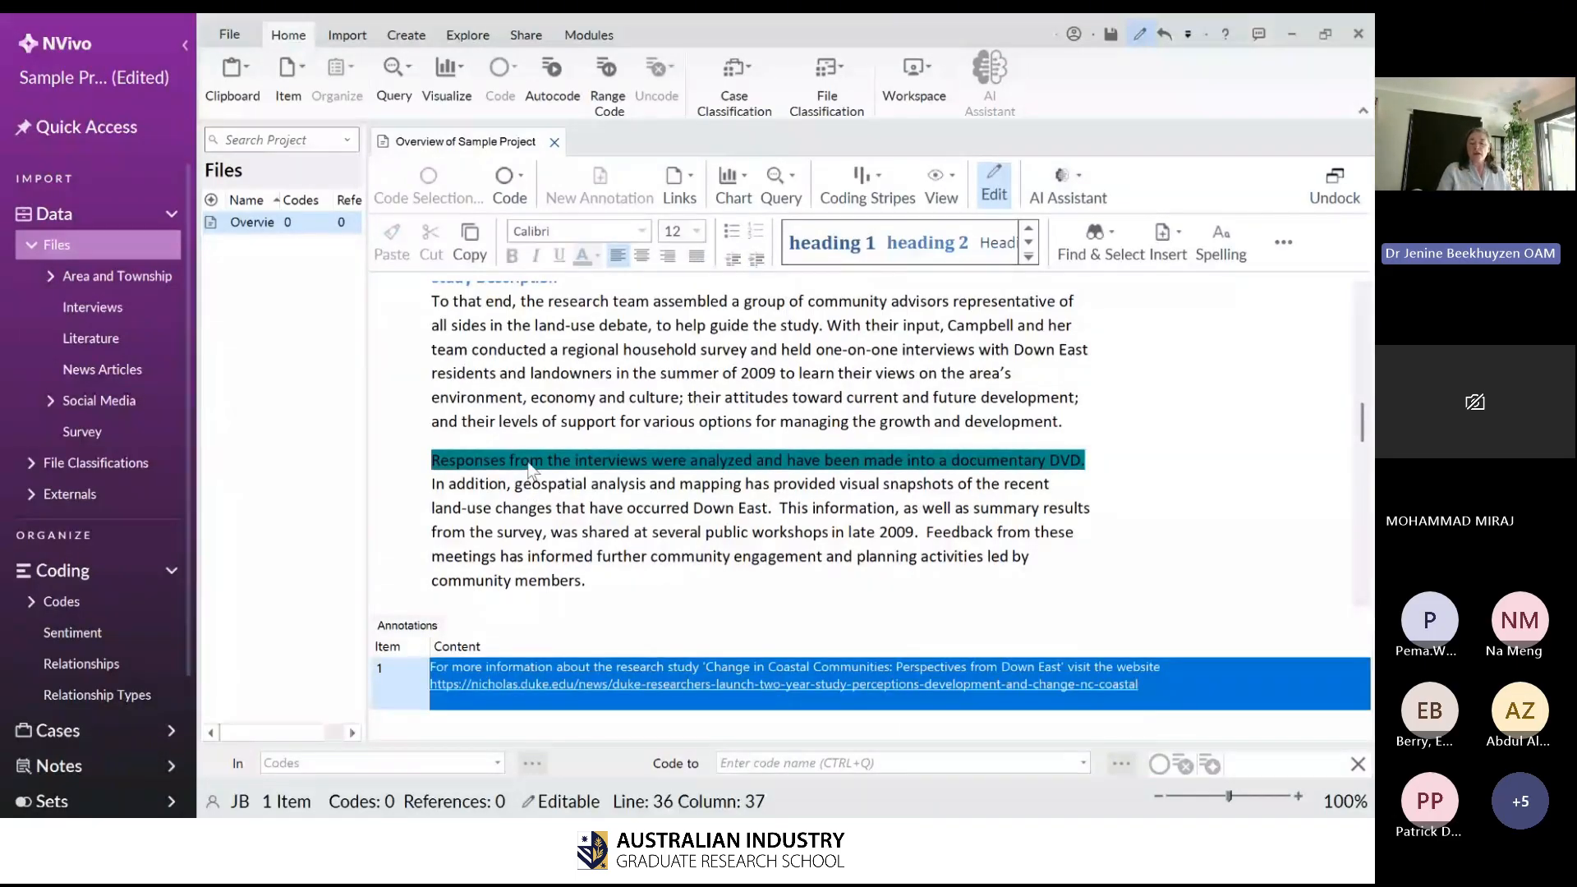
click(535, 680)
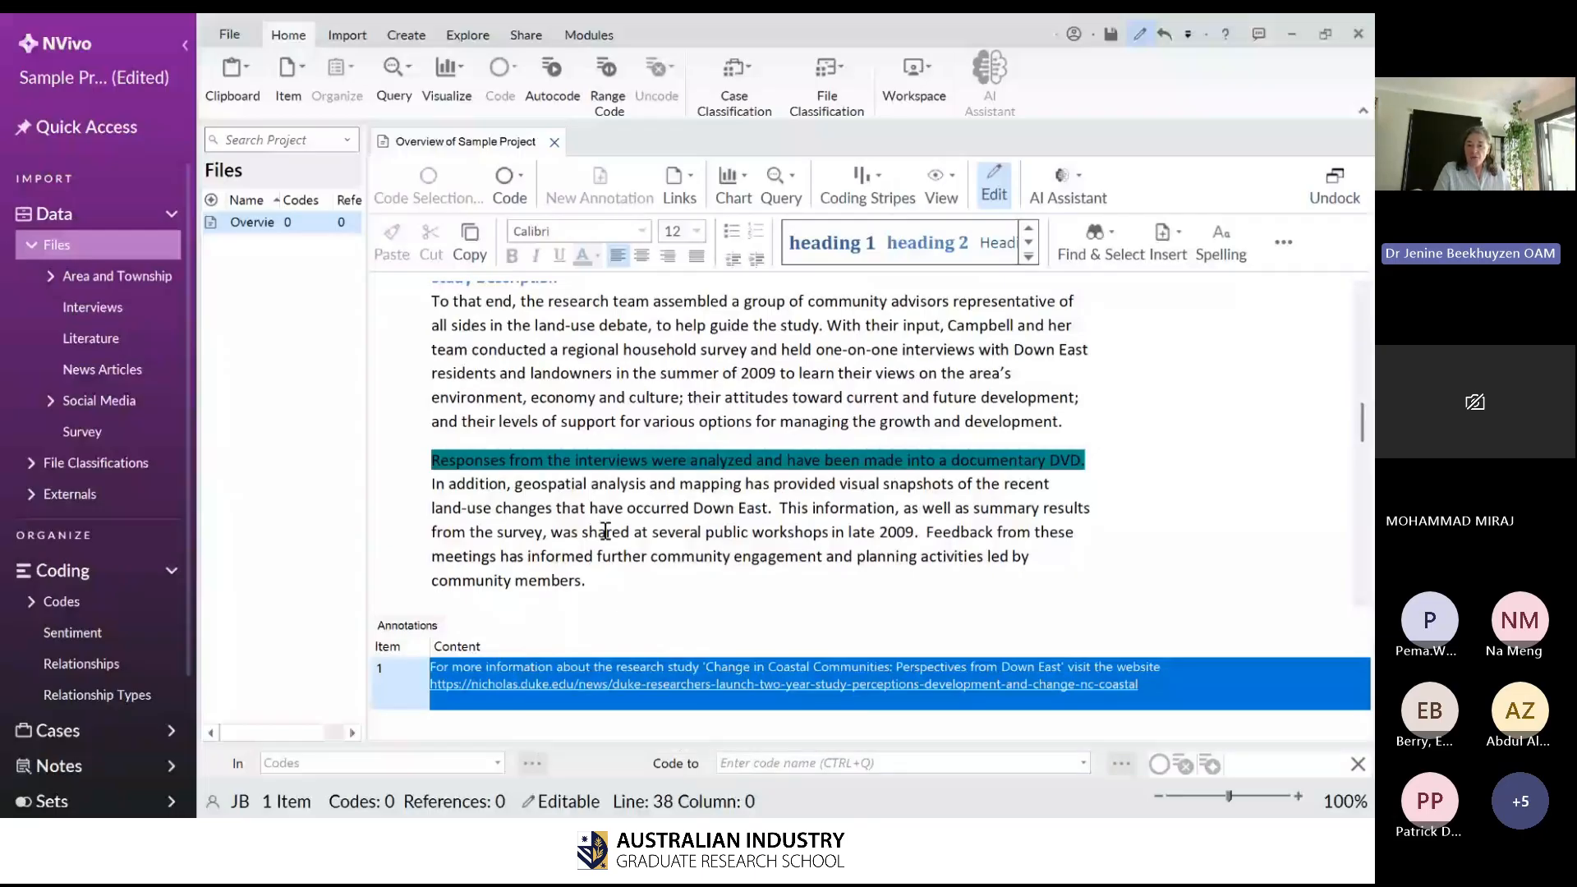
- Annotate the words "hotly contested" in the 2006 conflict paragraph with "tell me more about this"
scroll(615, 527, up, 3)
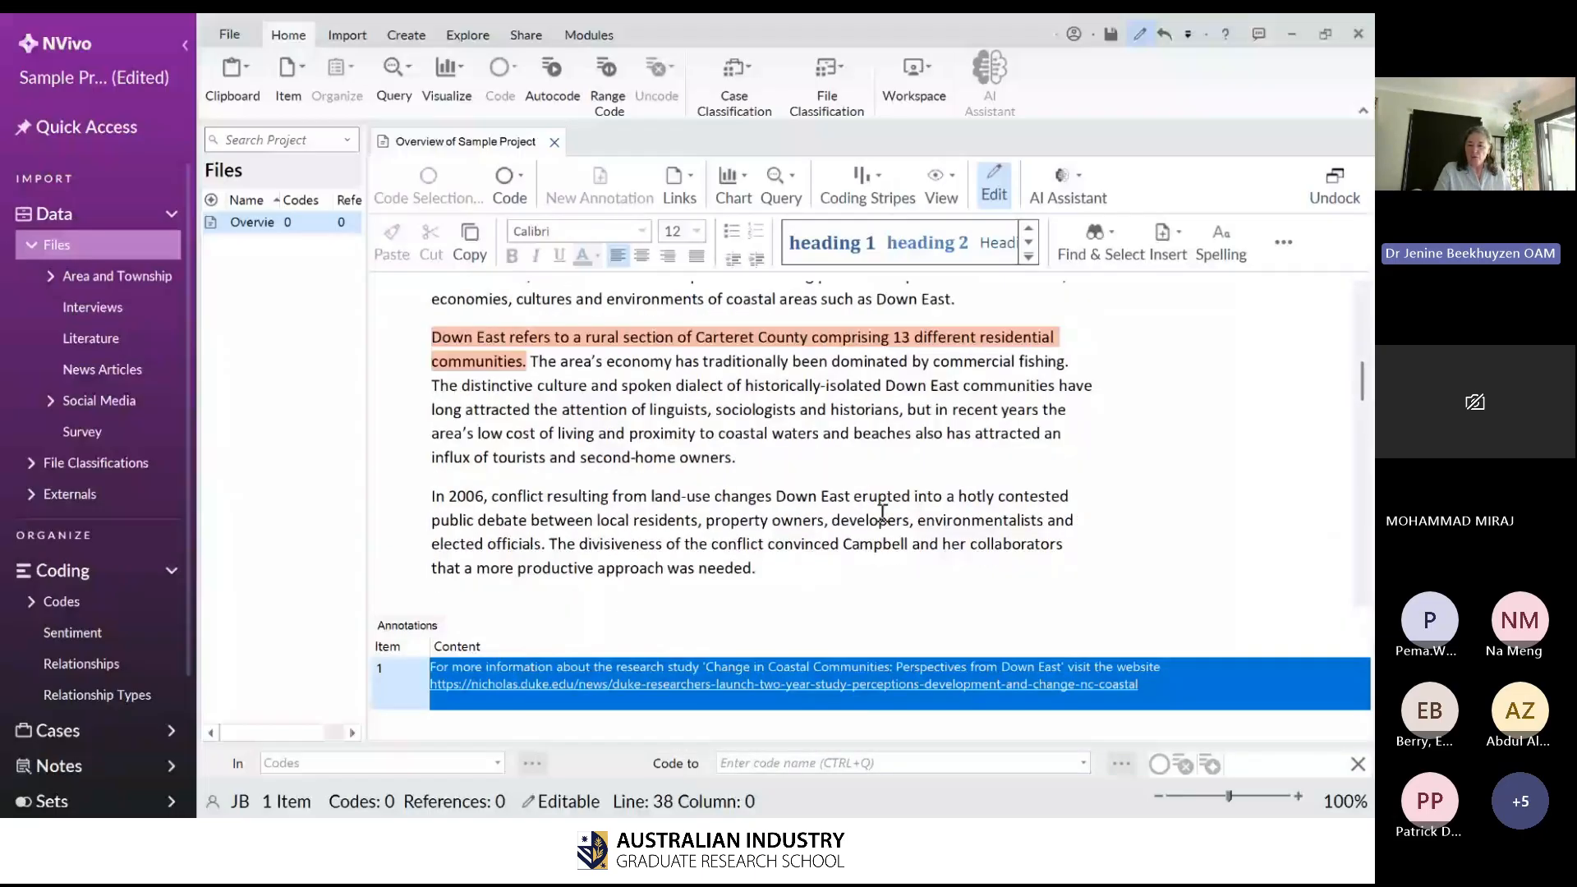
click(1081, 503)
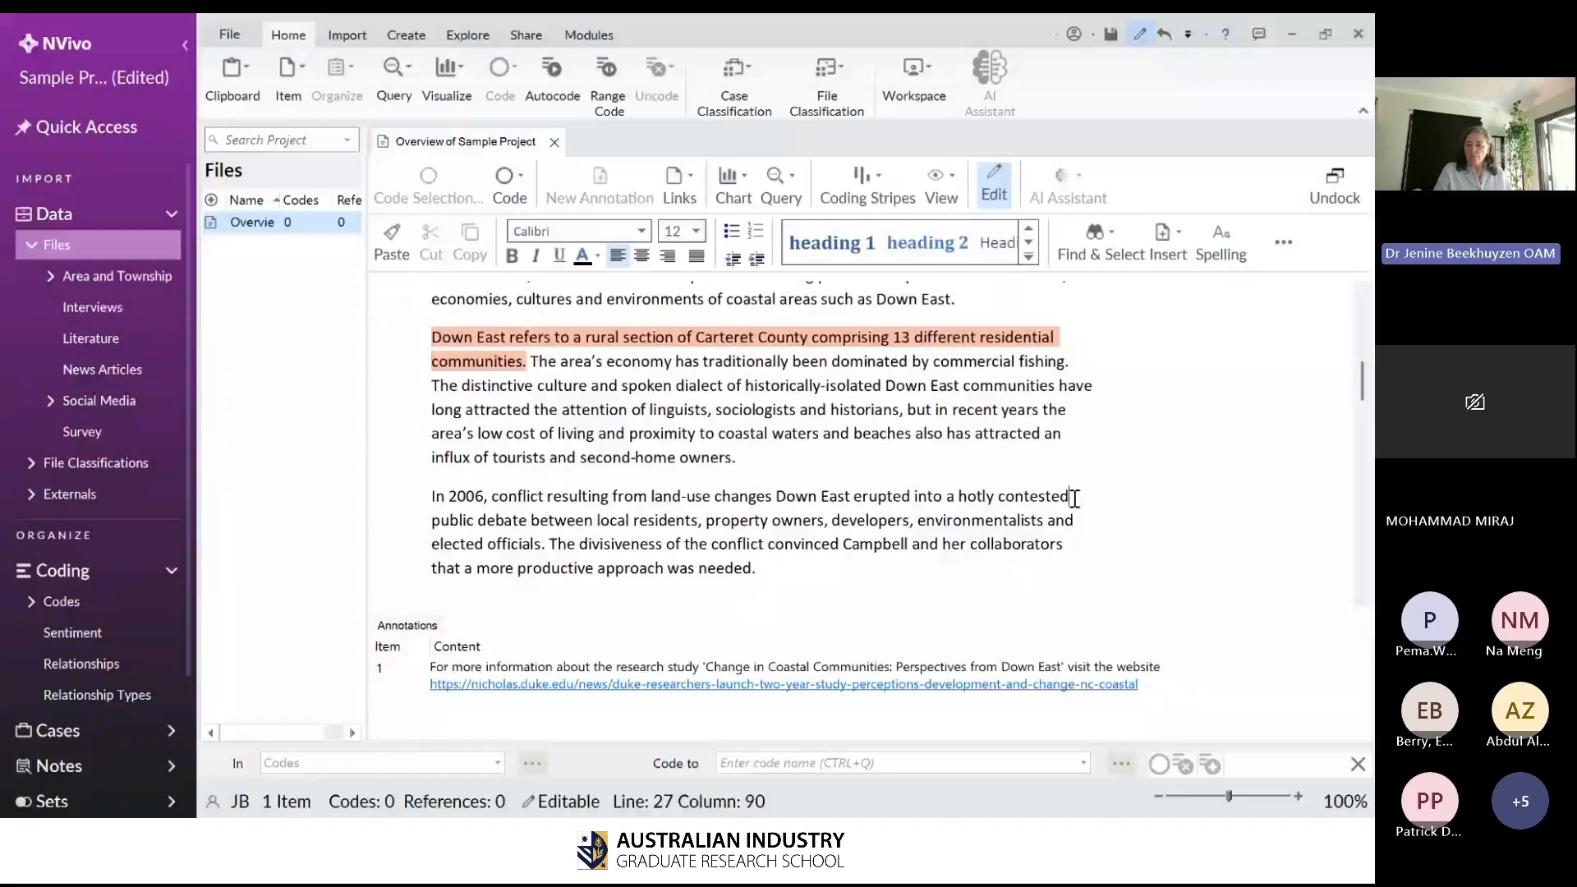
drag(1074, 498, 958, 507)
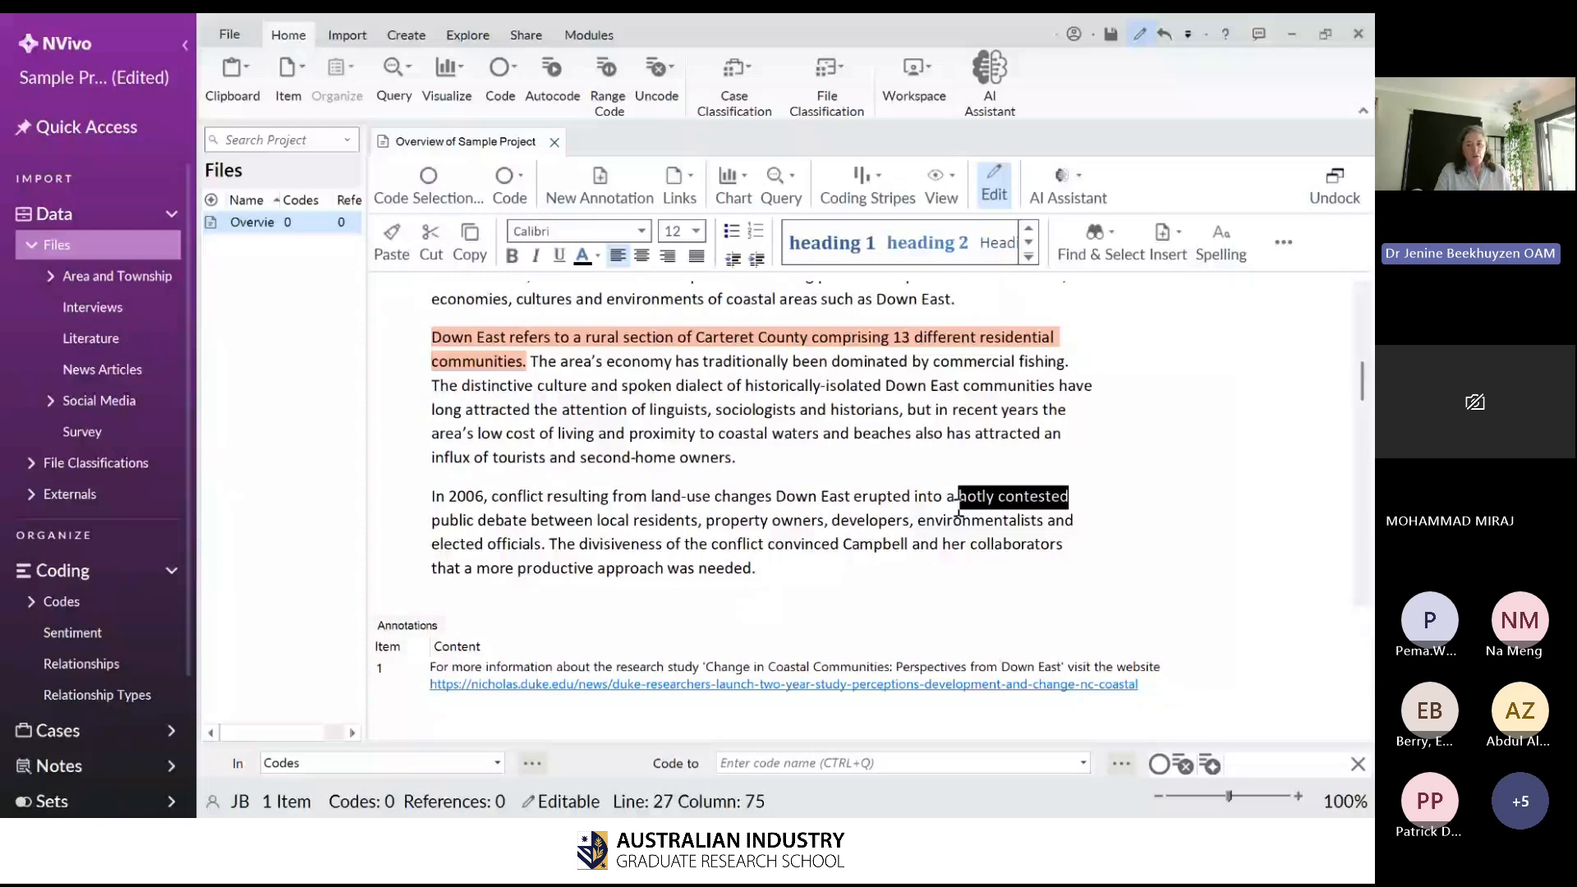
right_click(1012, 503)
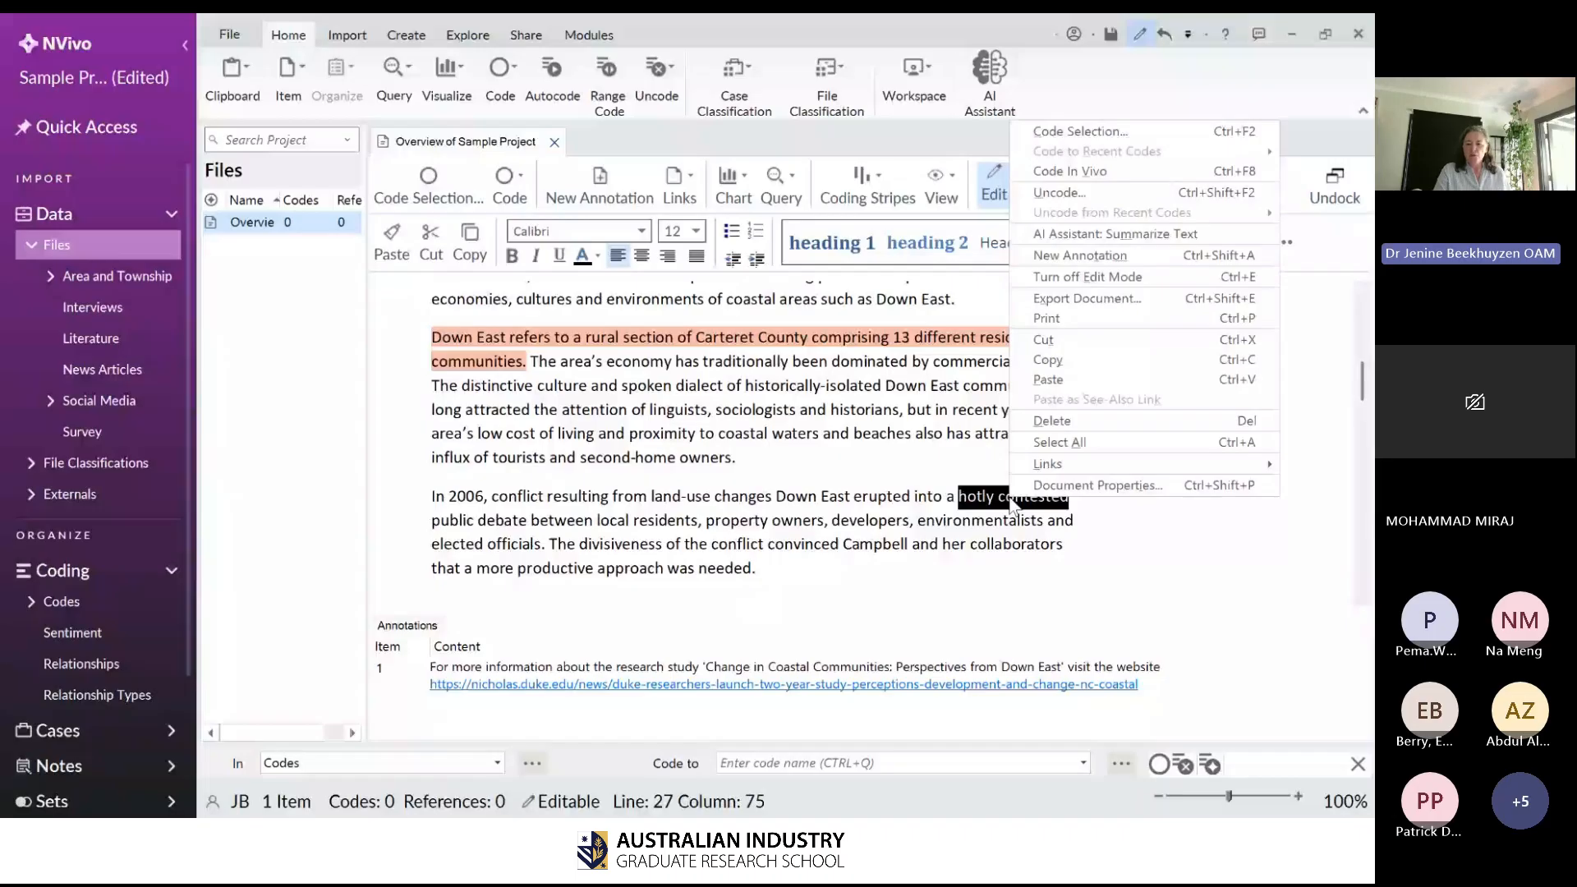
click(1106, 259)
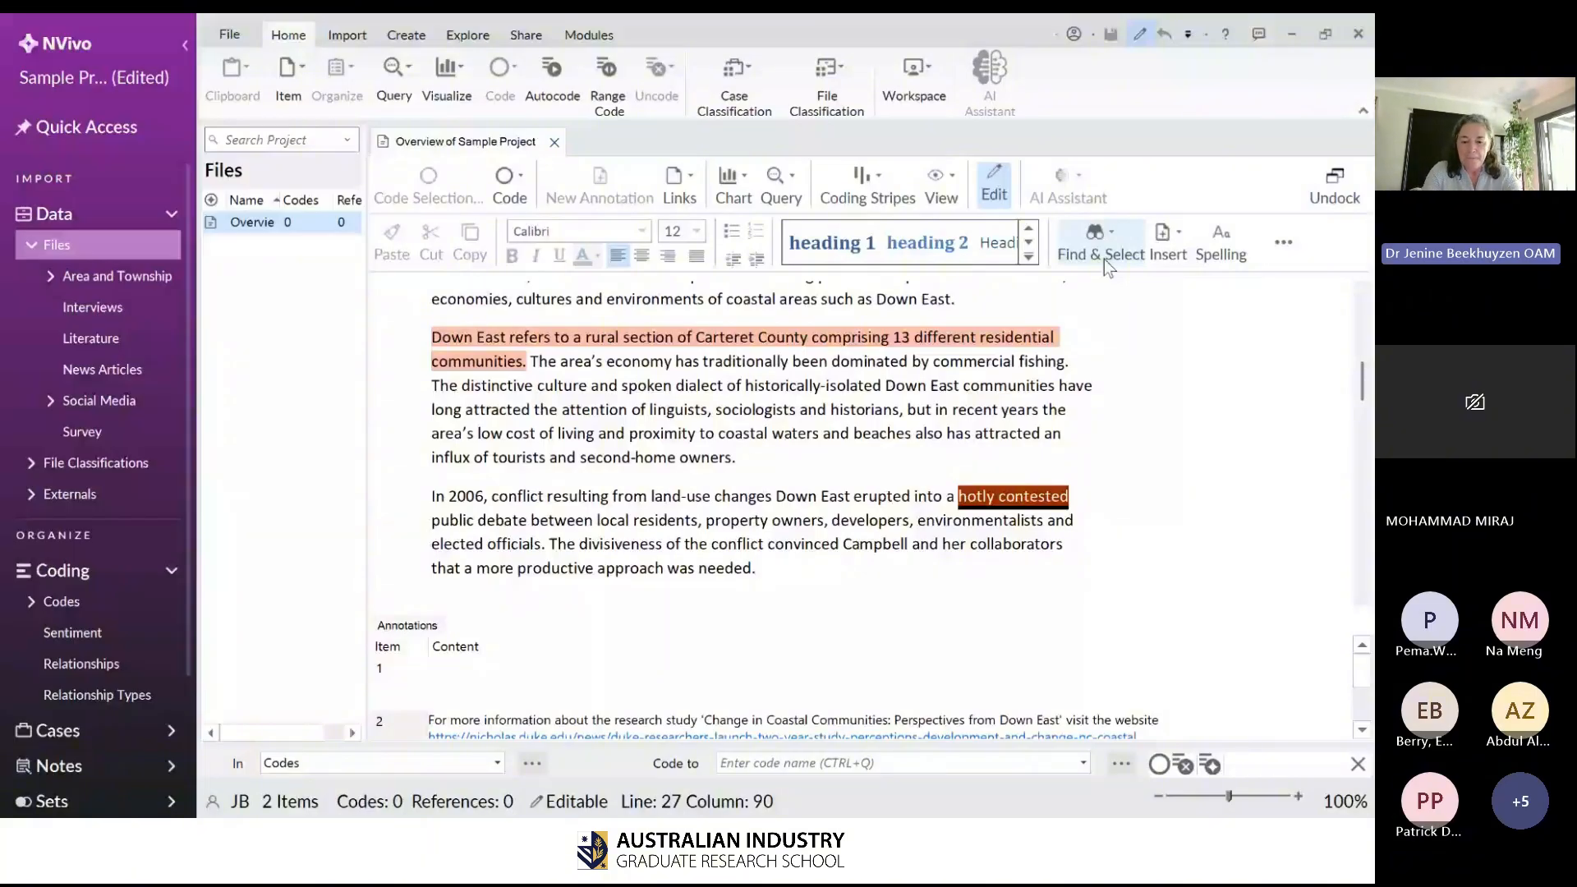
text(tell )
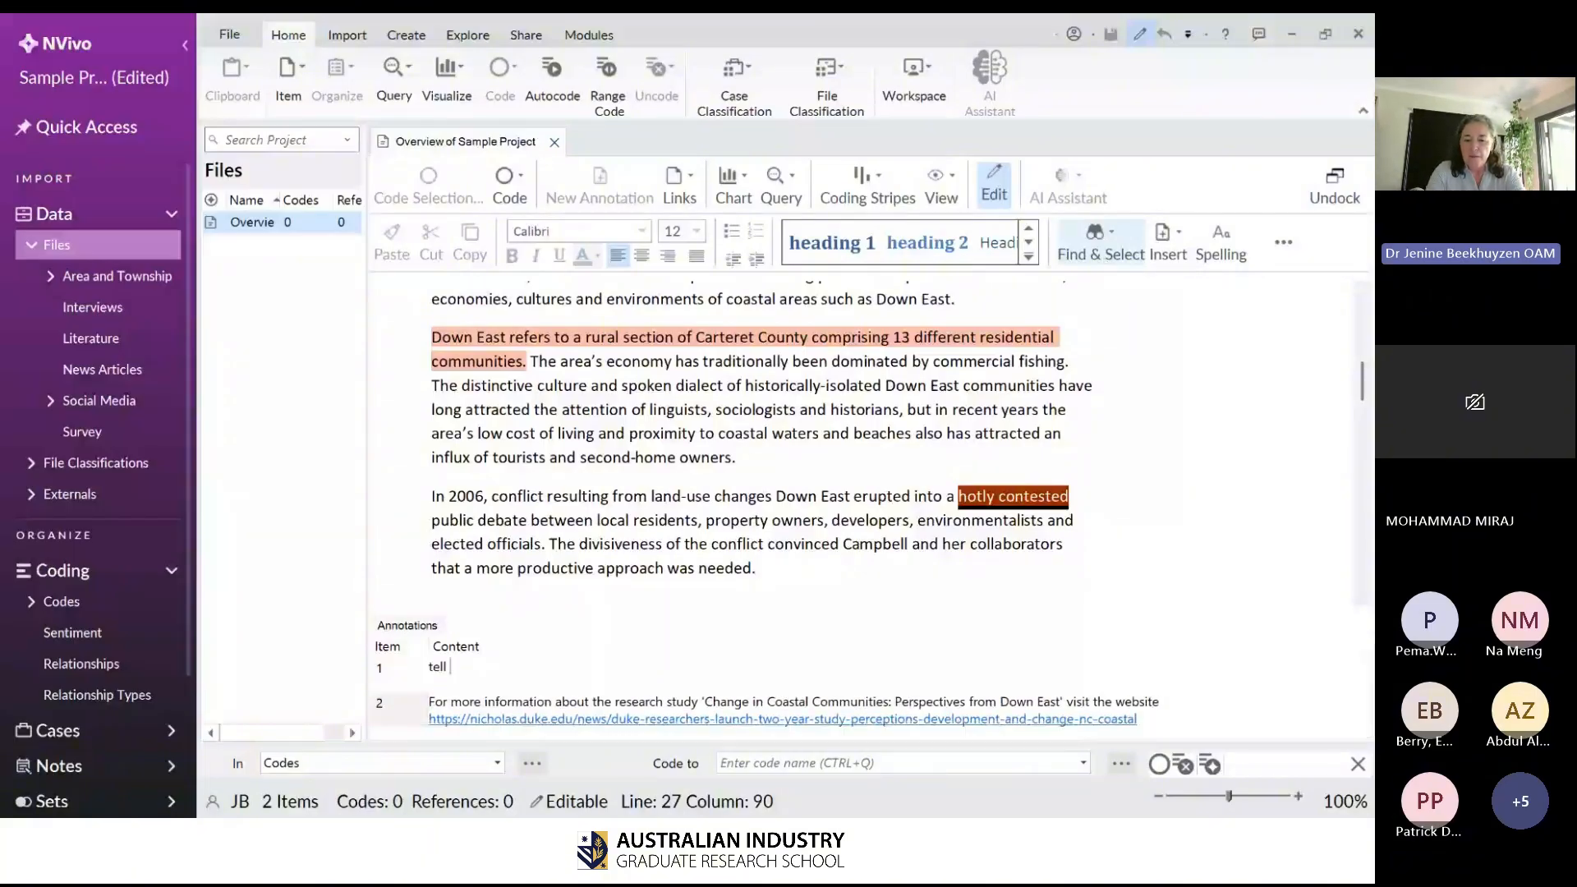
text(me more abou)
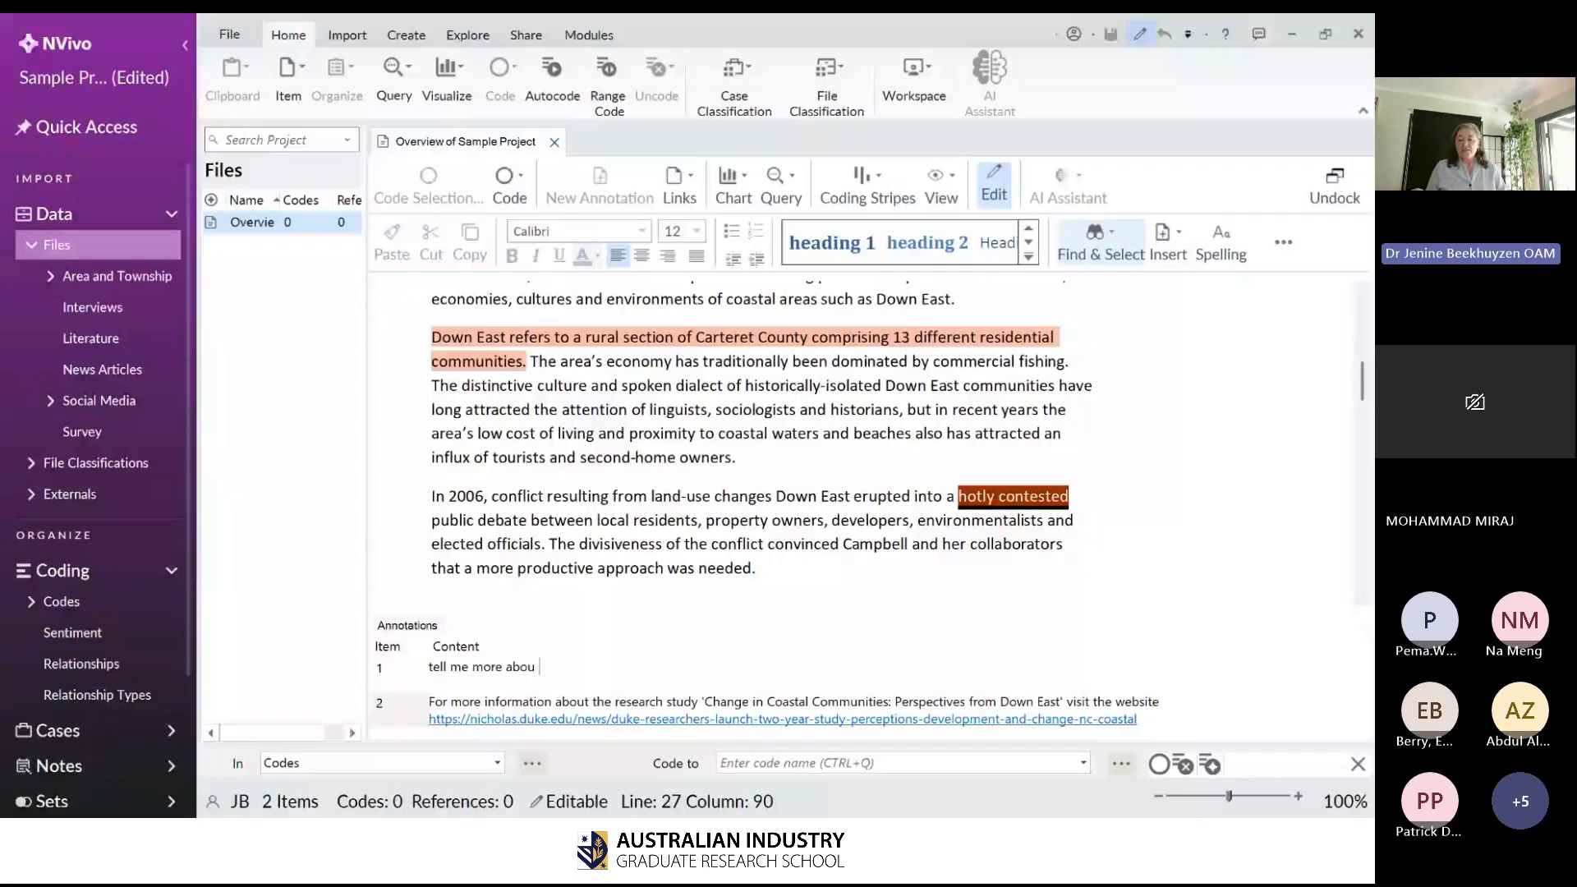
text(t this)
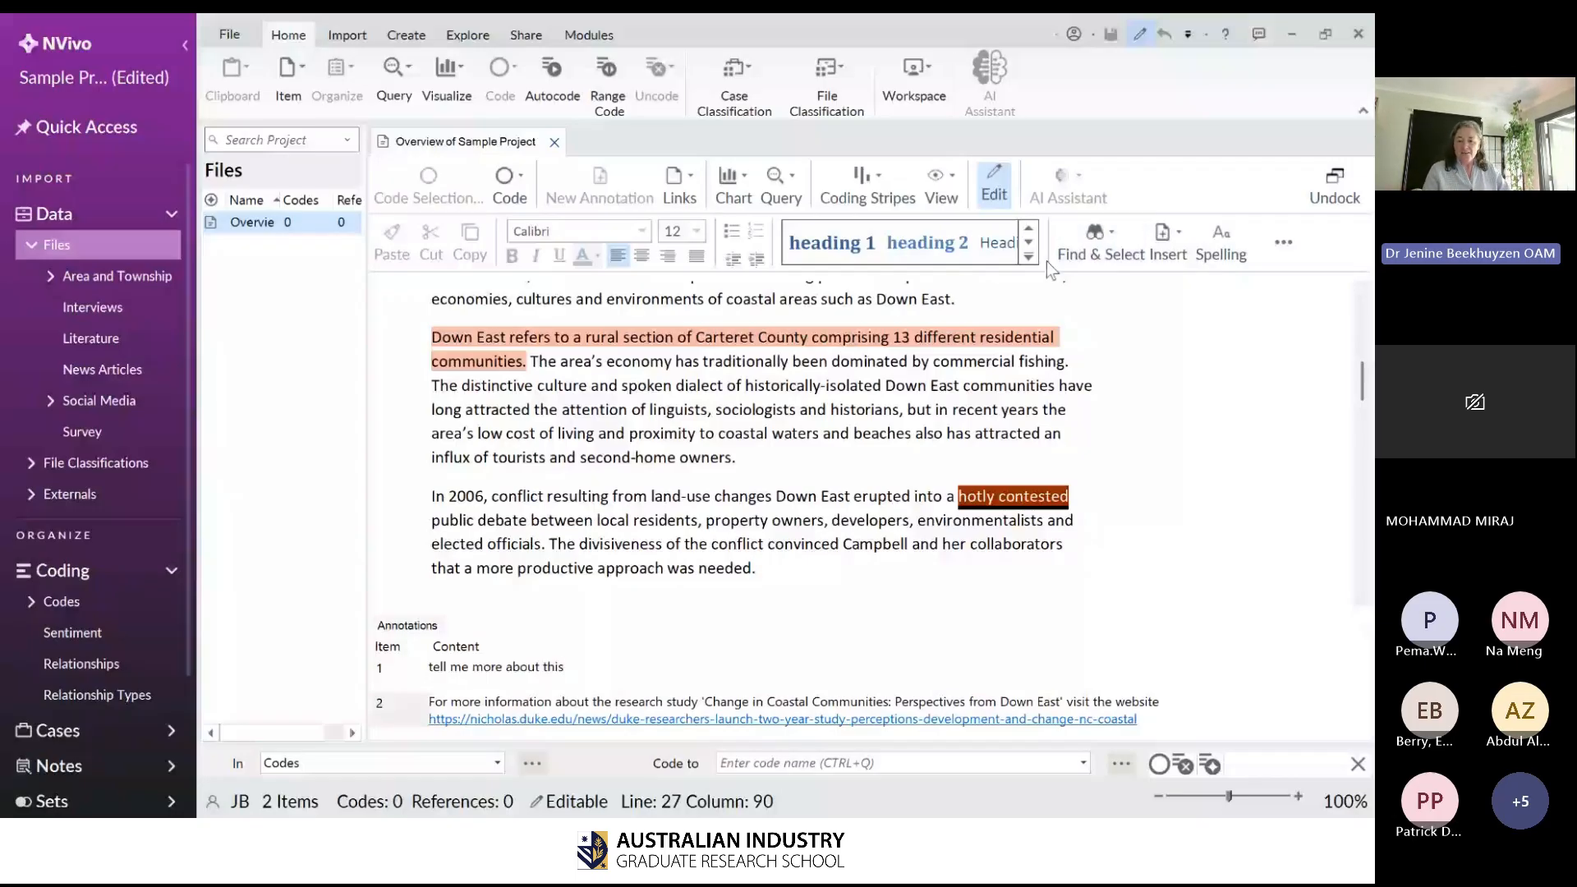
- Select each annotation in turn to locate its linked text, and review the commands available for the "tell me more about this" annotation
click(1246, 526)
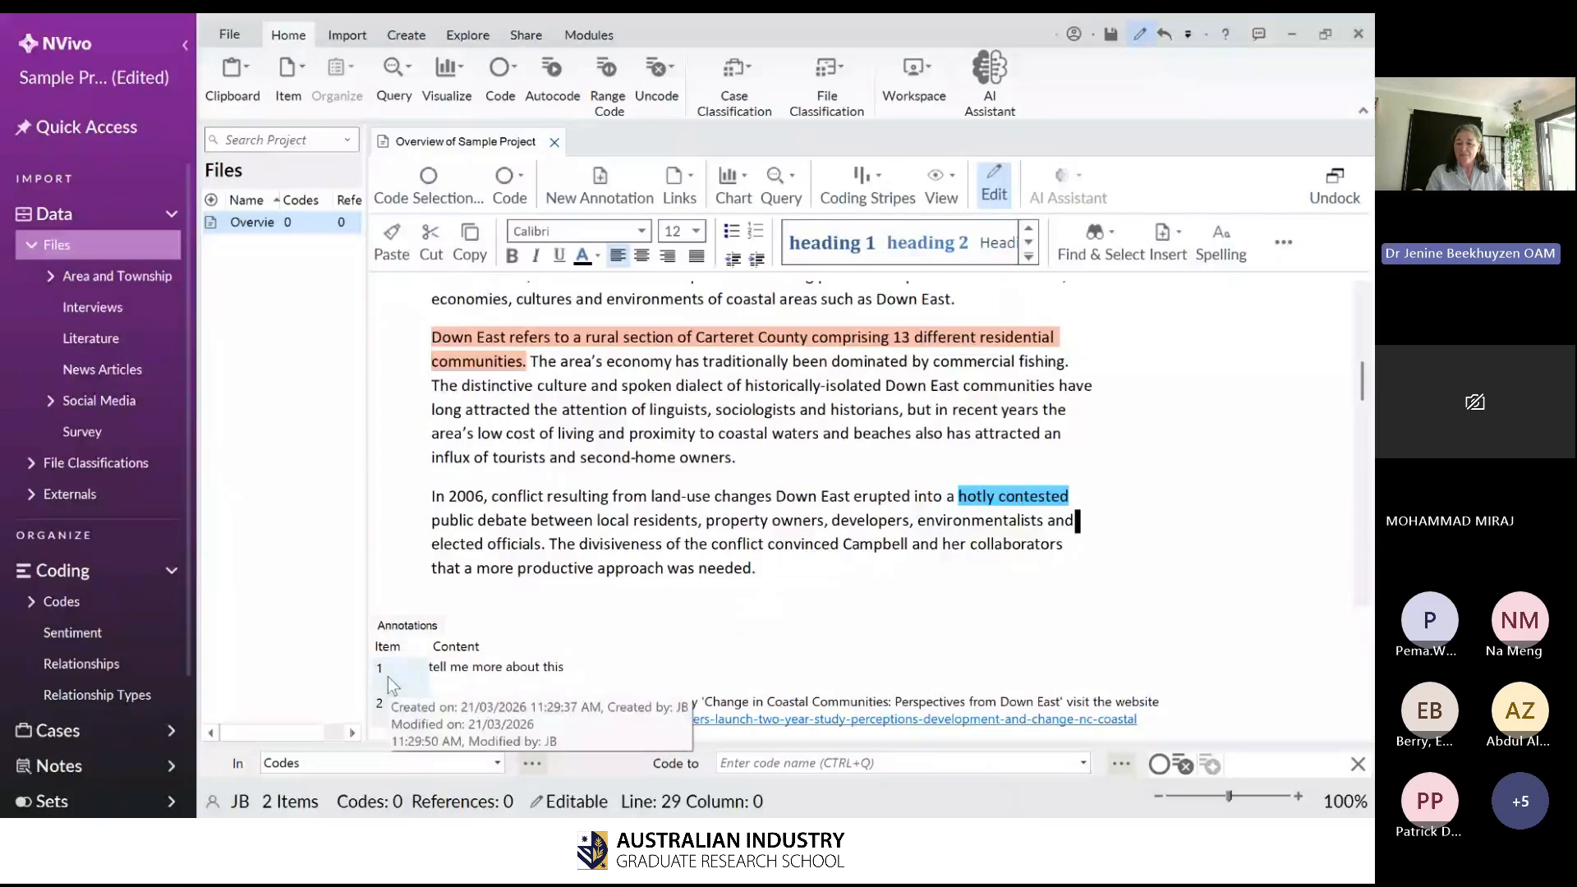
click(386, 703)
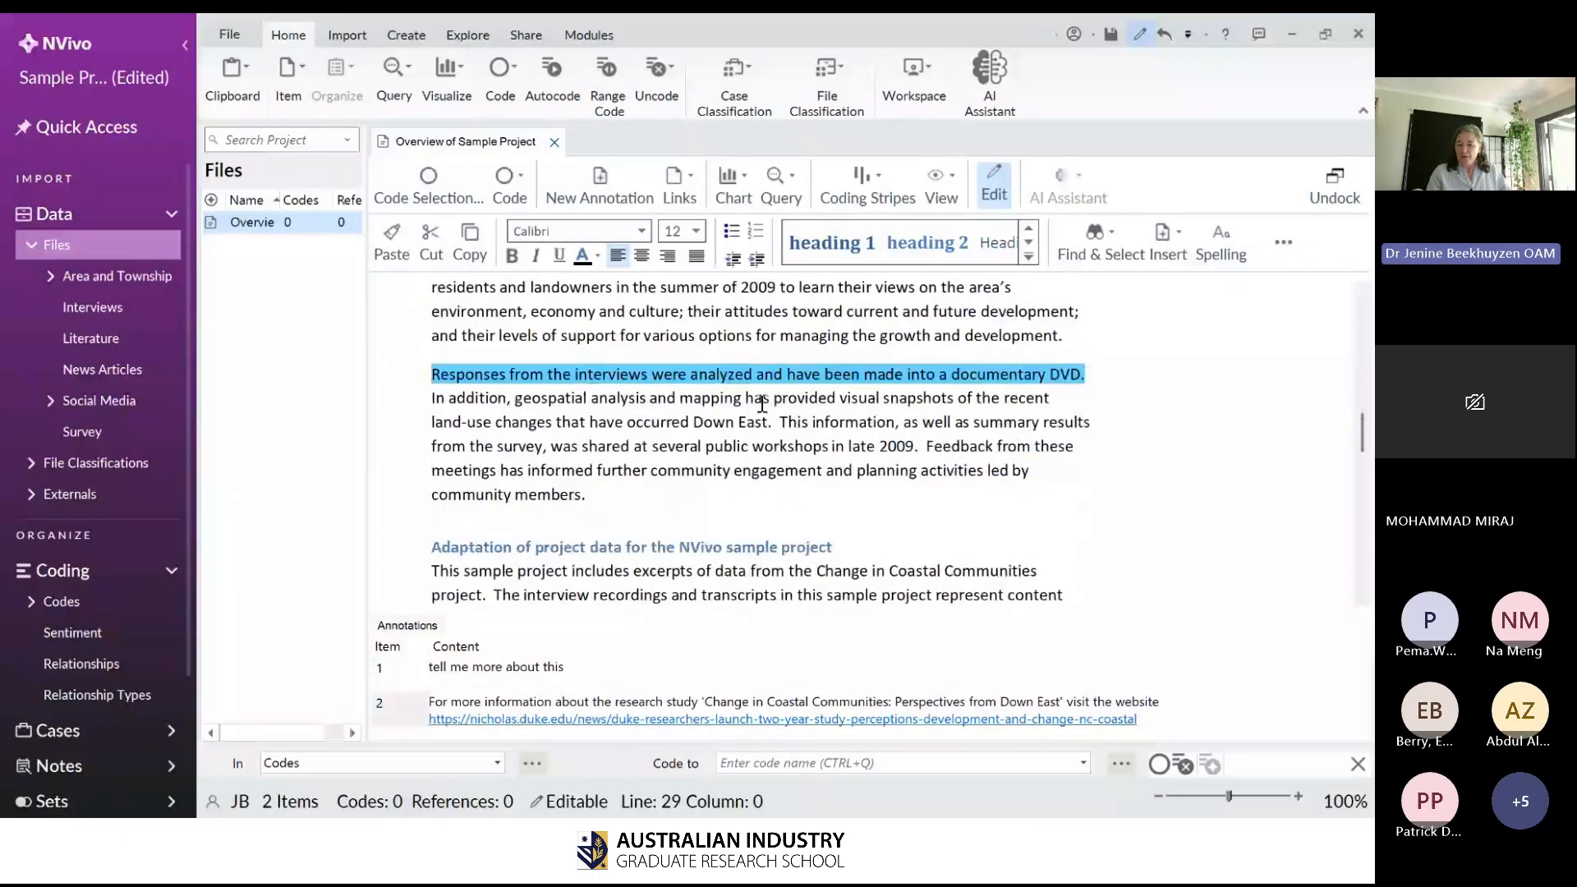
click(401, 676)
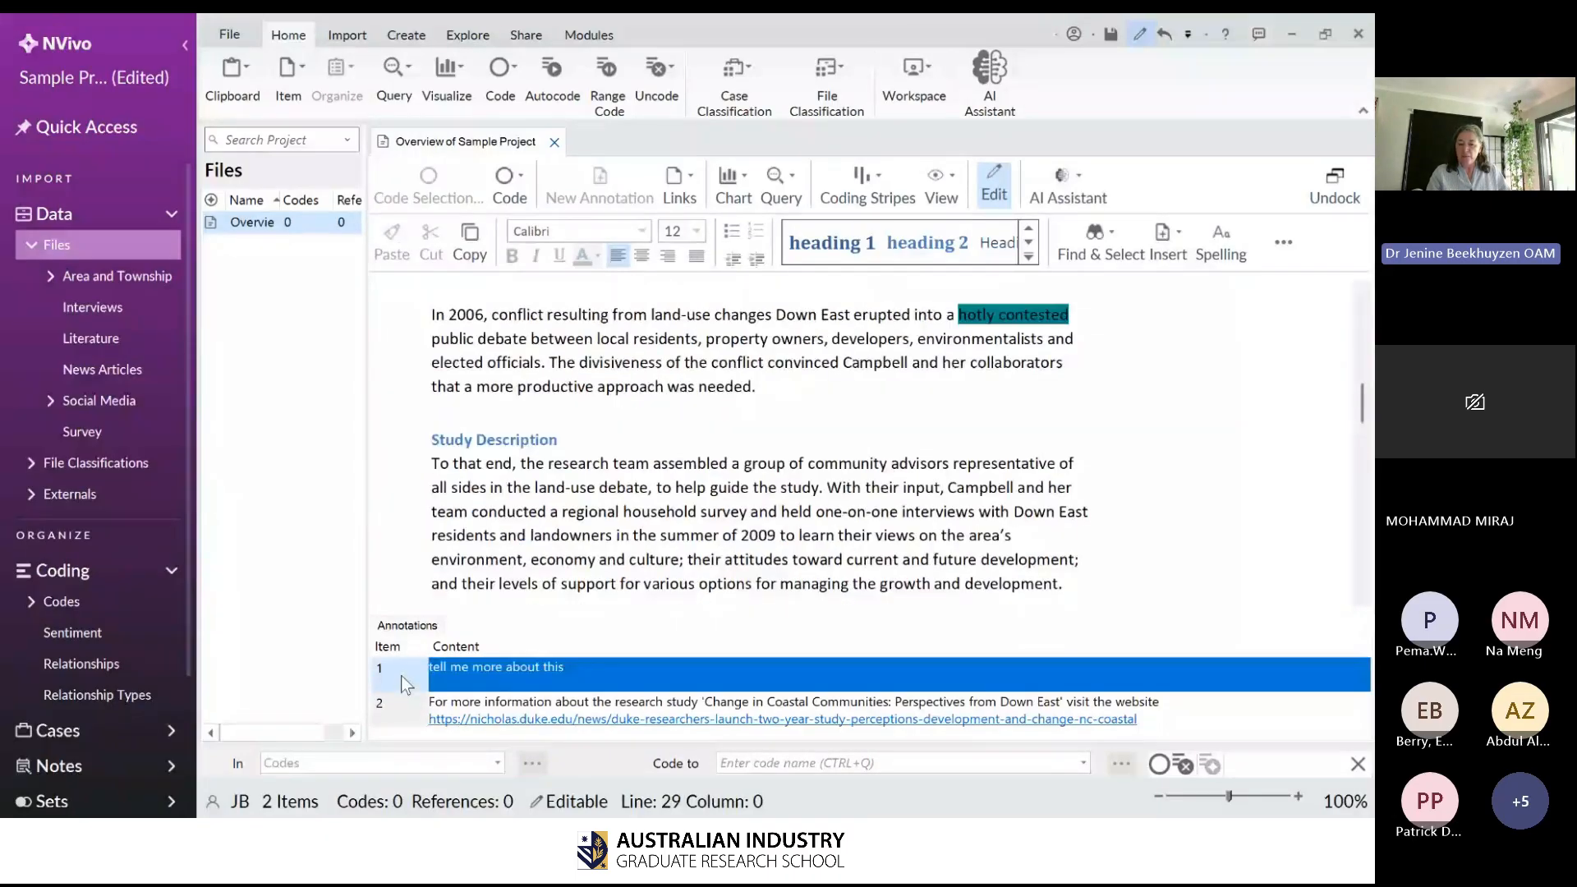
right_click(401, 677)
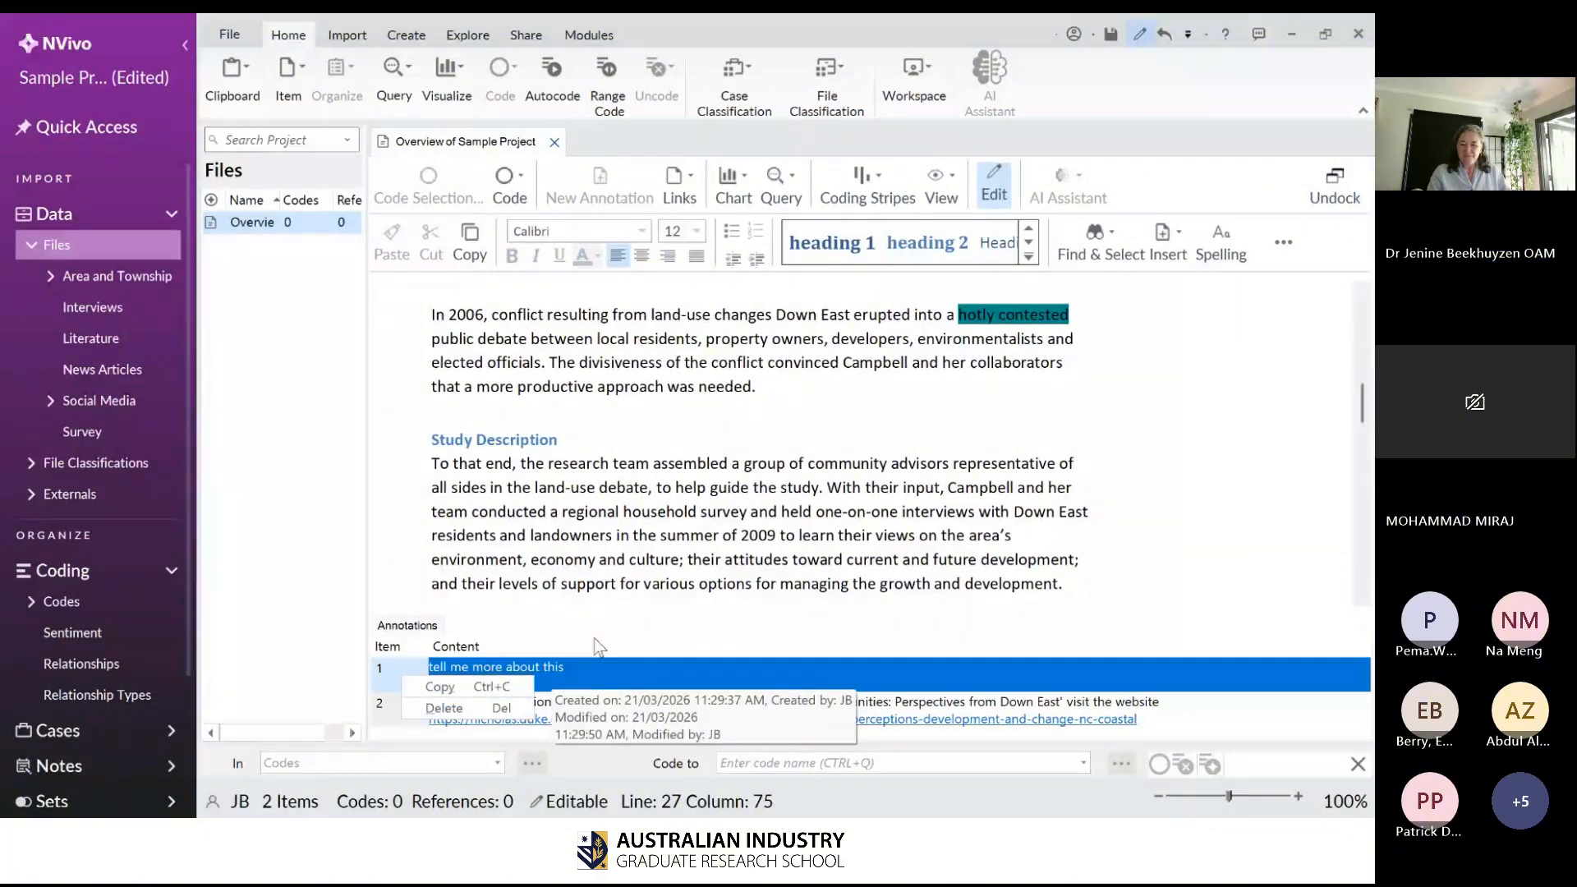
click(706, 467)
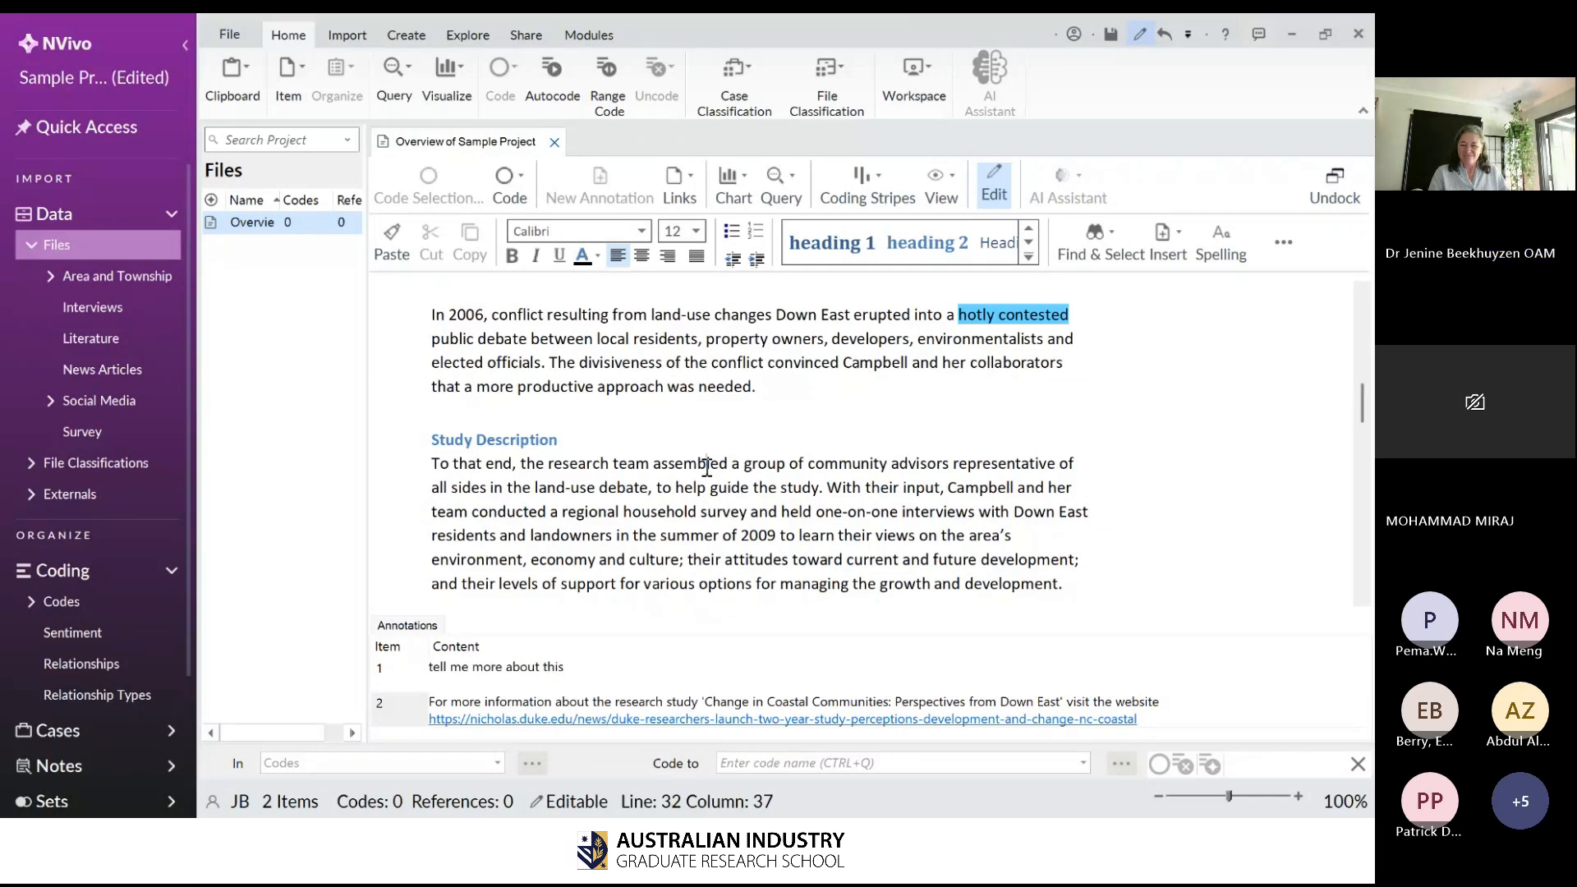
- Show the overview document's see-also links alongside its annotations
scroll(706, 467, up, 5)
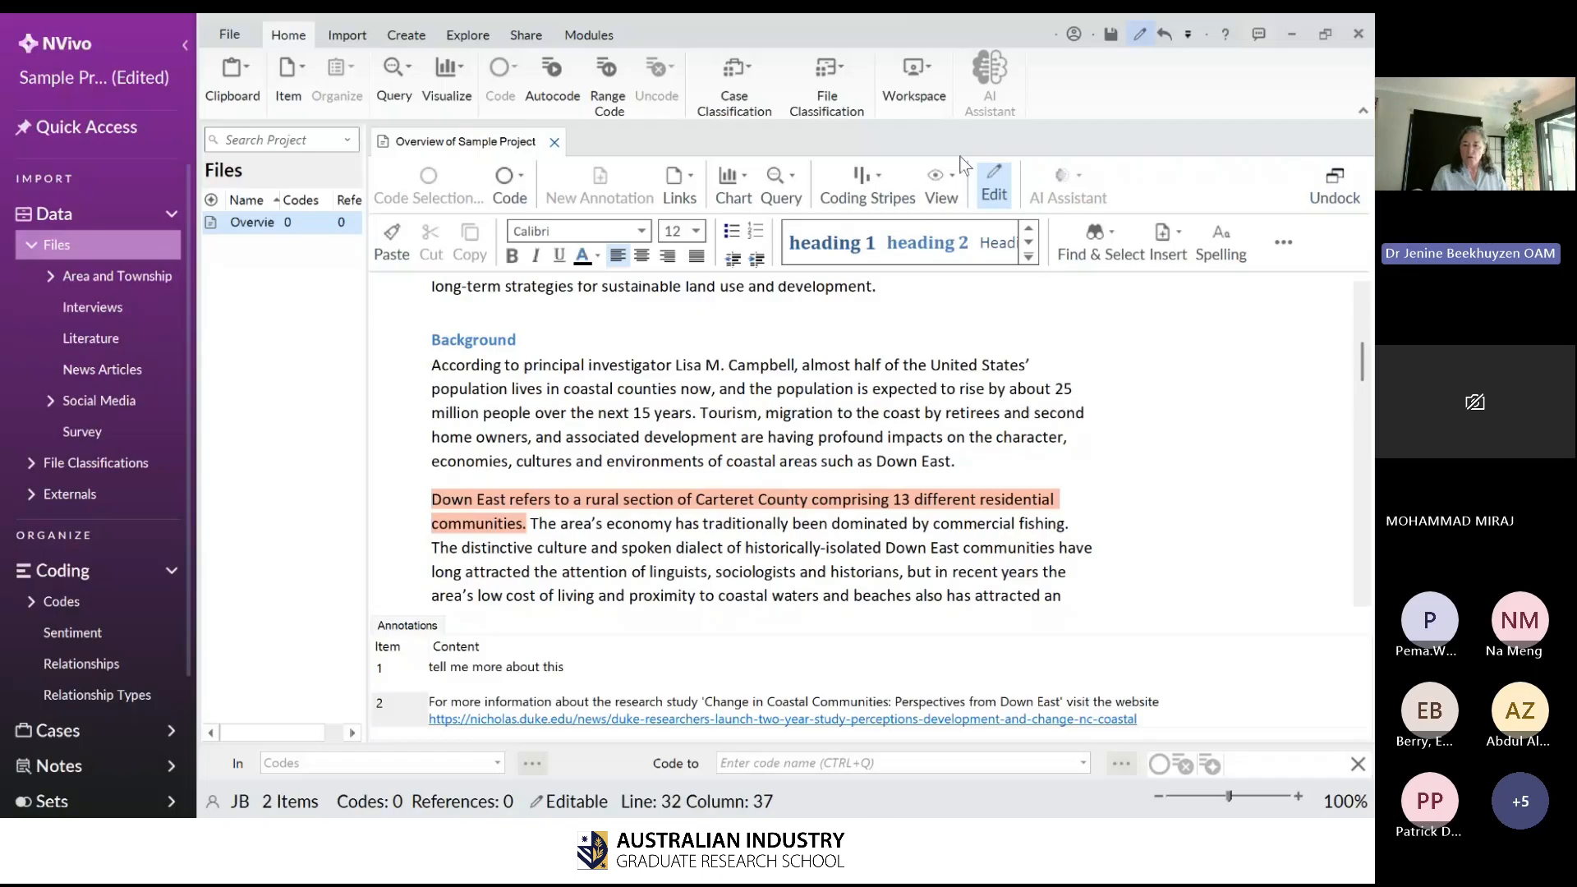
click(943, 185)
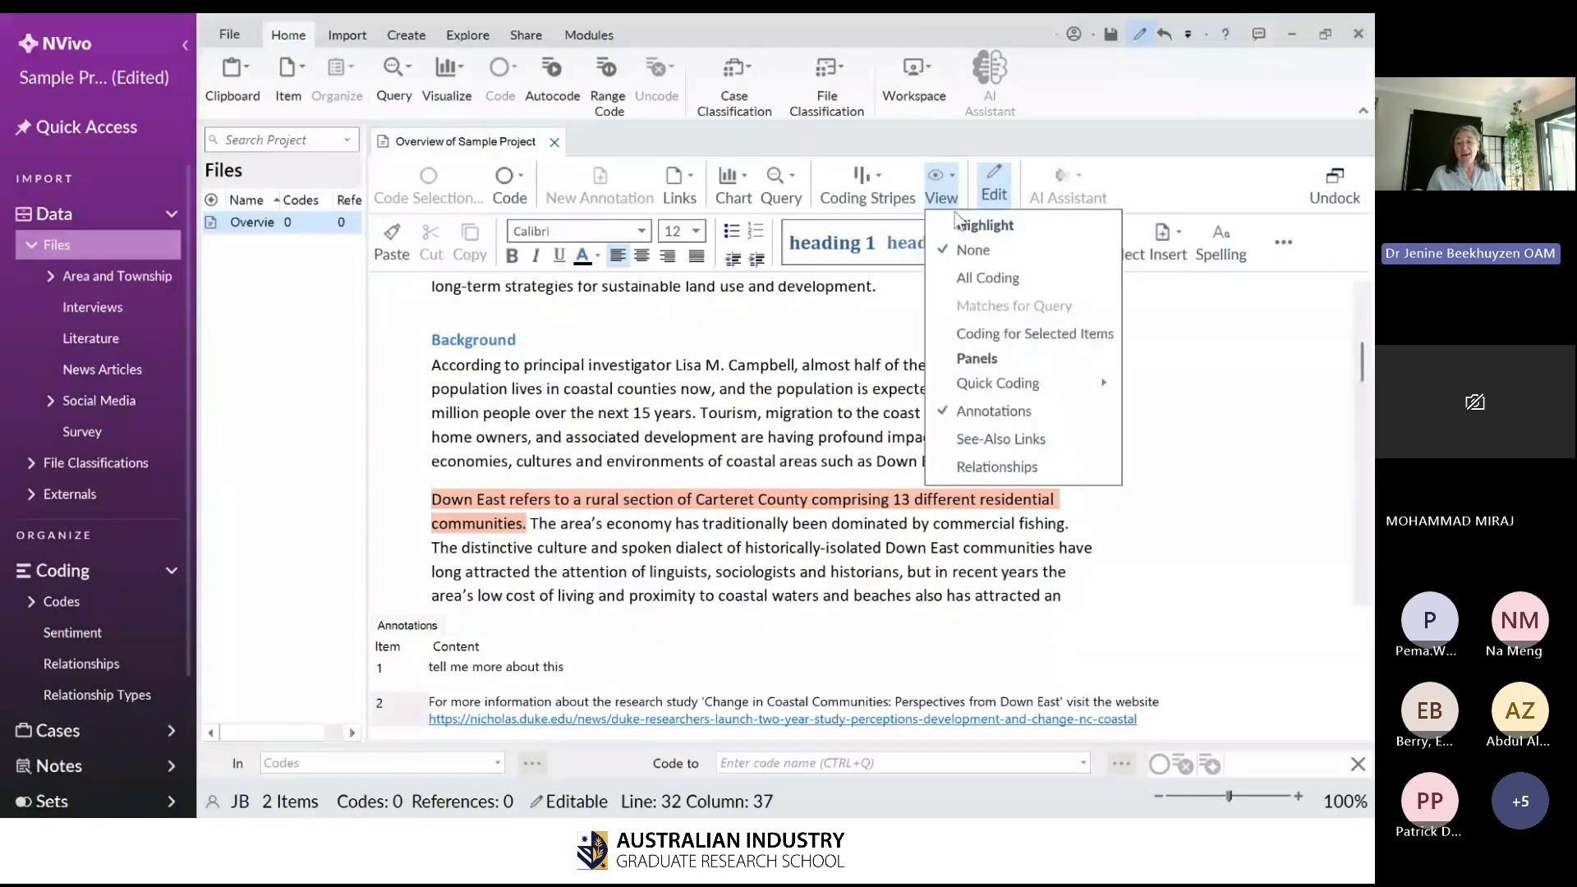
click(1001, 449)
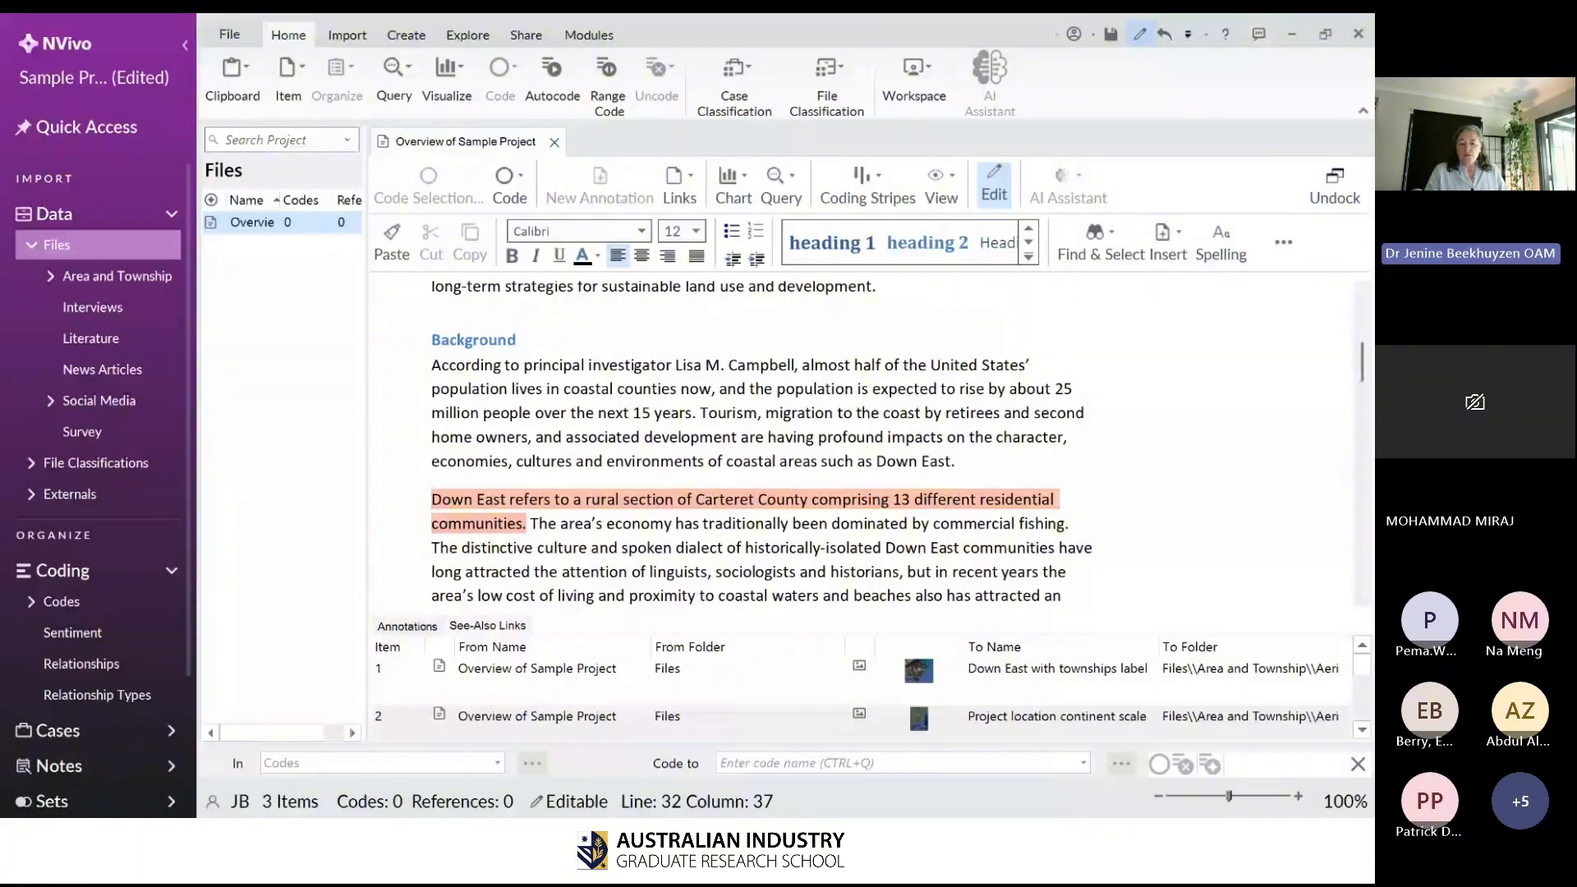
- Open the first see-also link's target picture, Down East with townships labeled, and compare it with the linked passage in the overview document
click(377, 678)
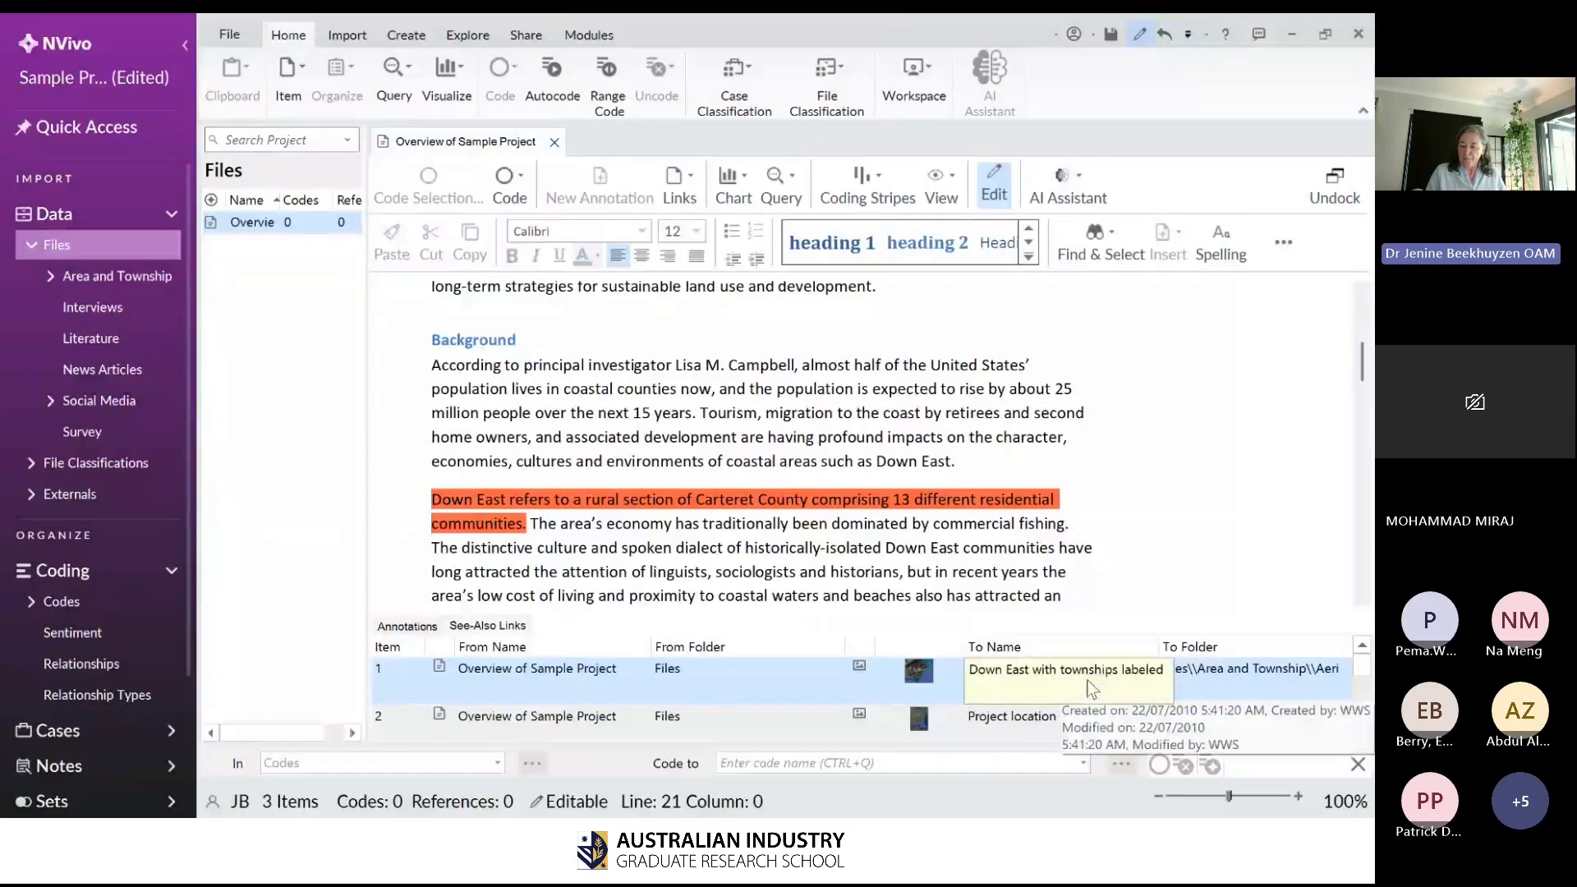
double_click(404, 679)
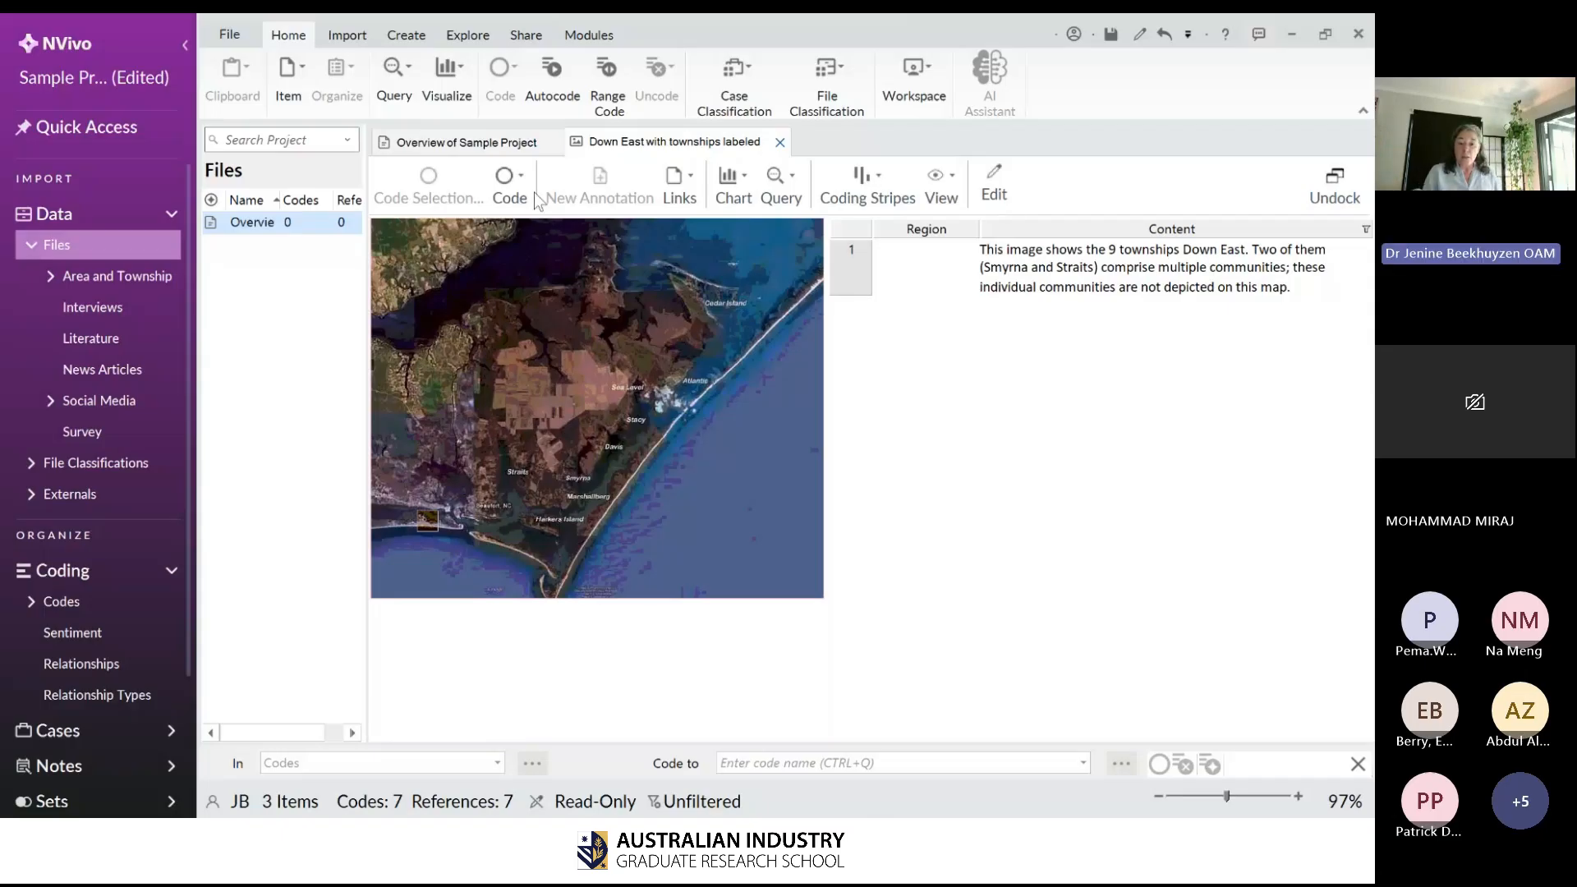
click(474, 144)
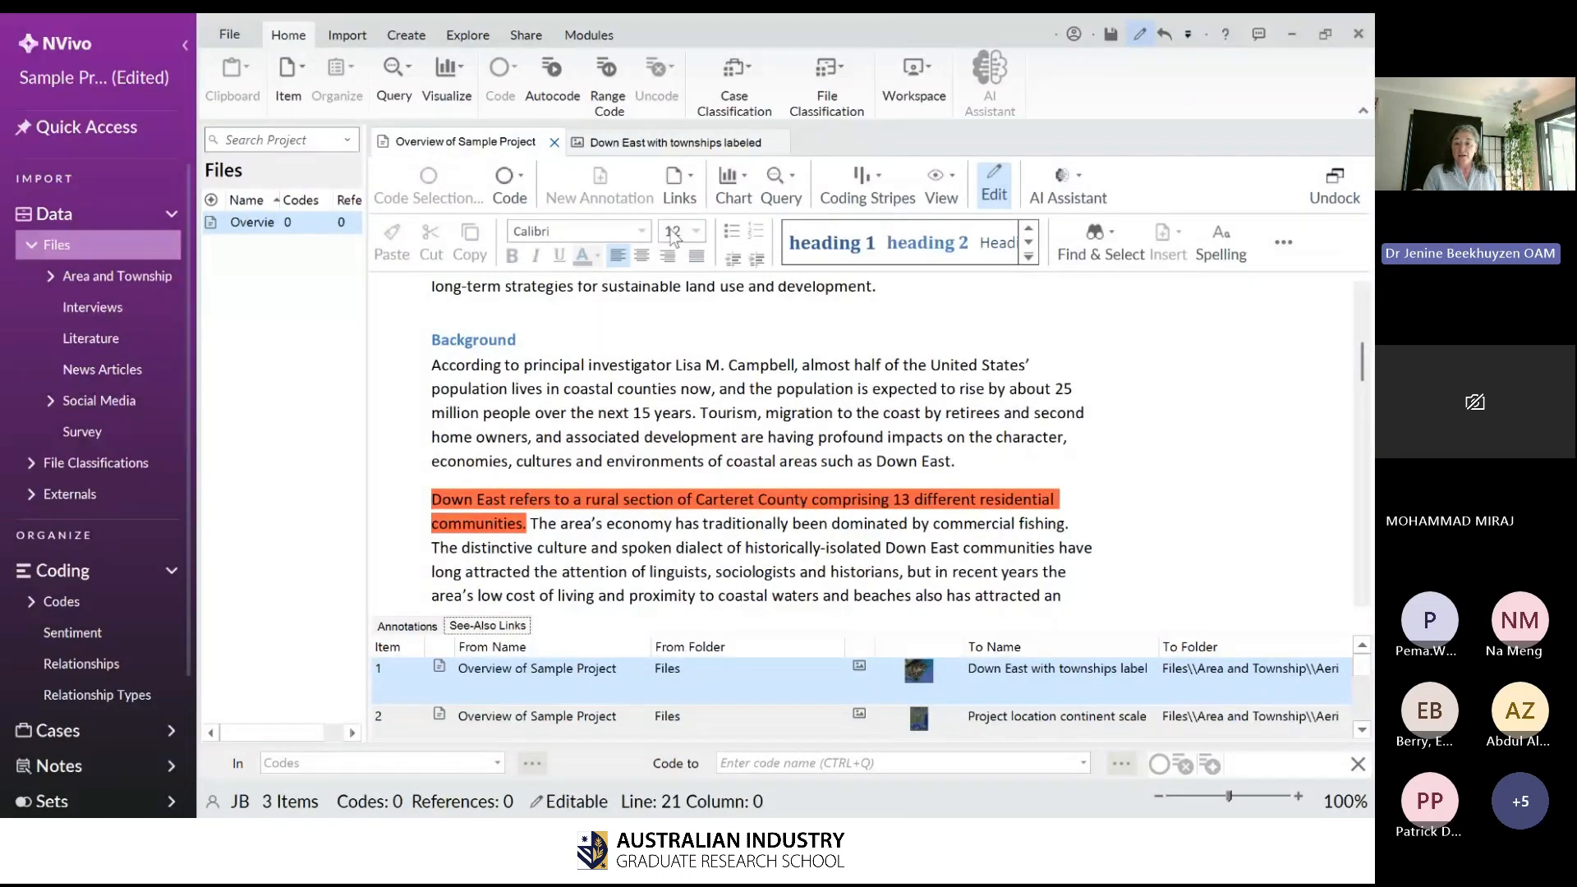
click(687, 145)
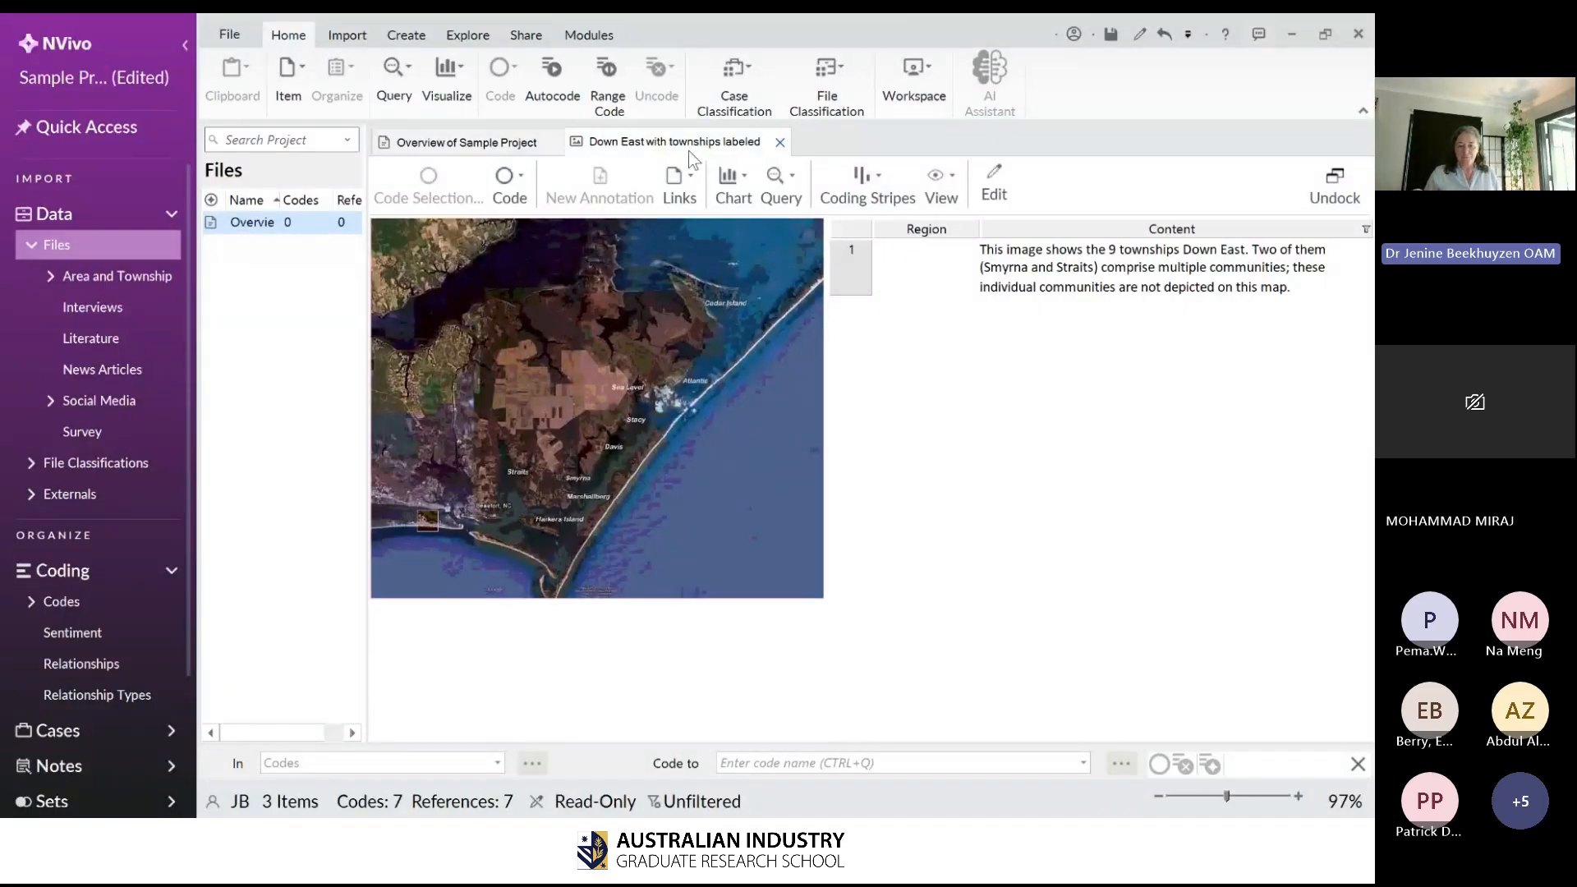
click(405, 147)
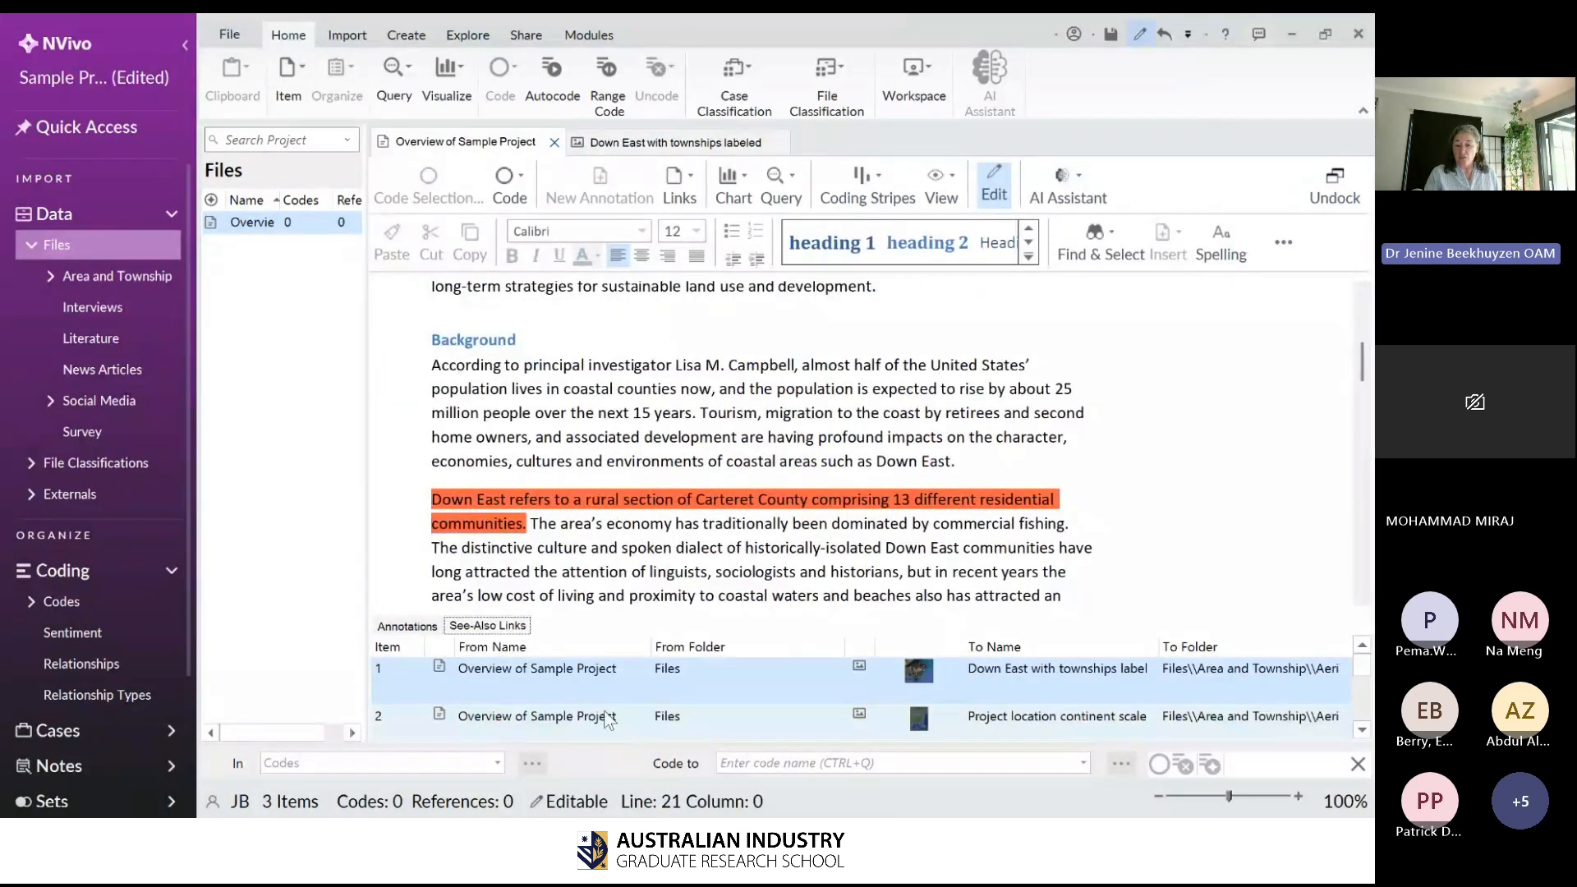
- Select the third see-also link and open its target picture, Project location regional view
scroll(620, 719, down, 1)
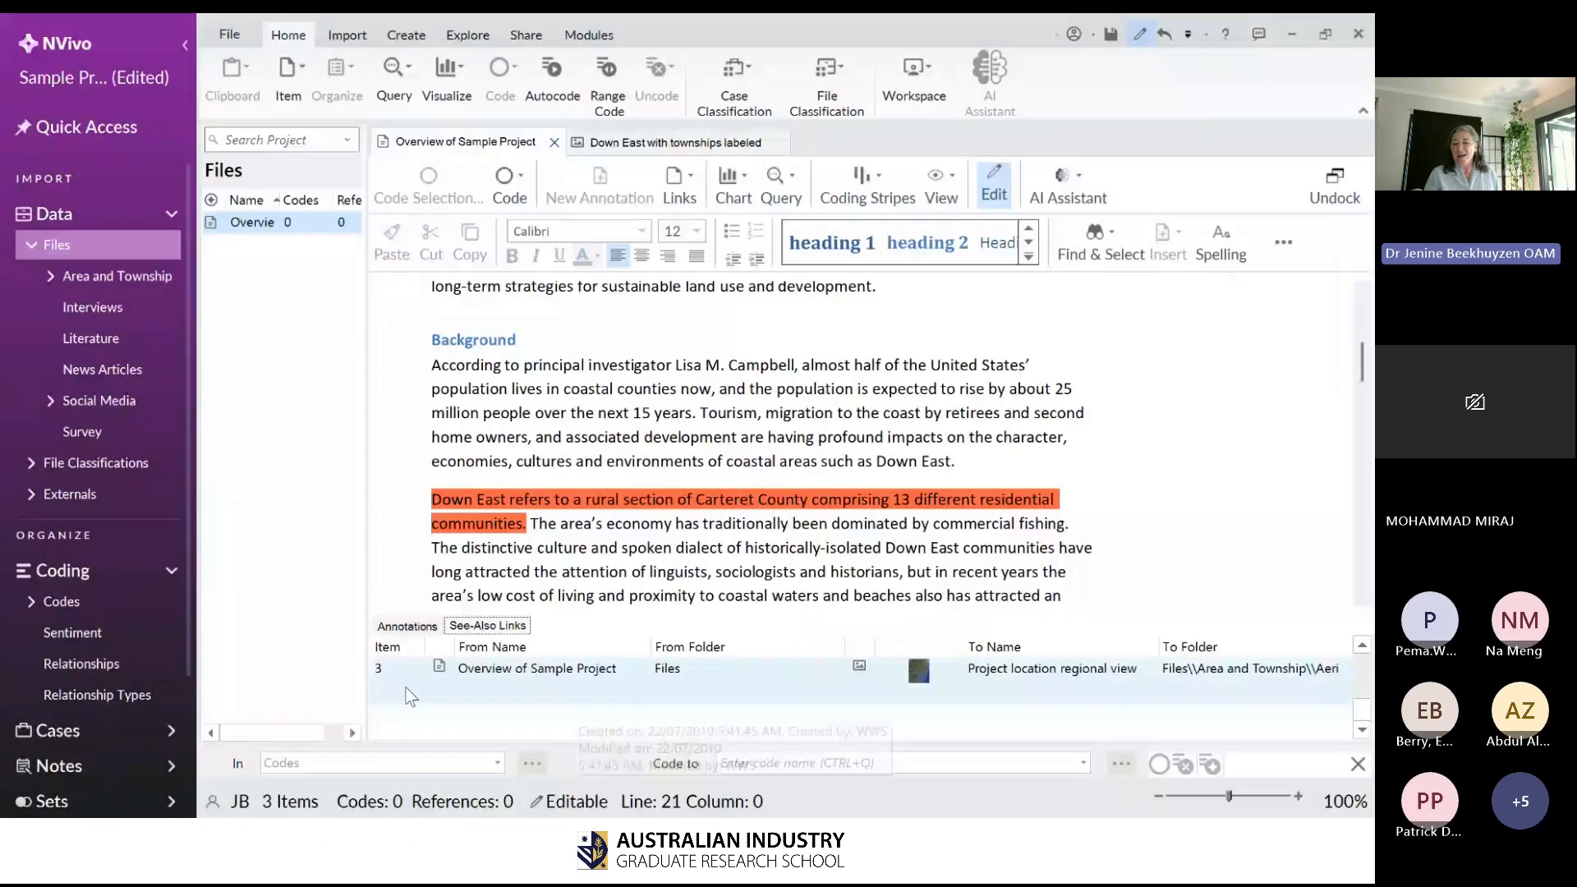
click(510, 518)
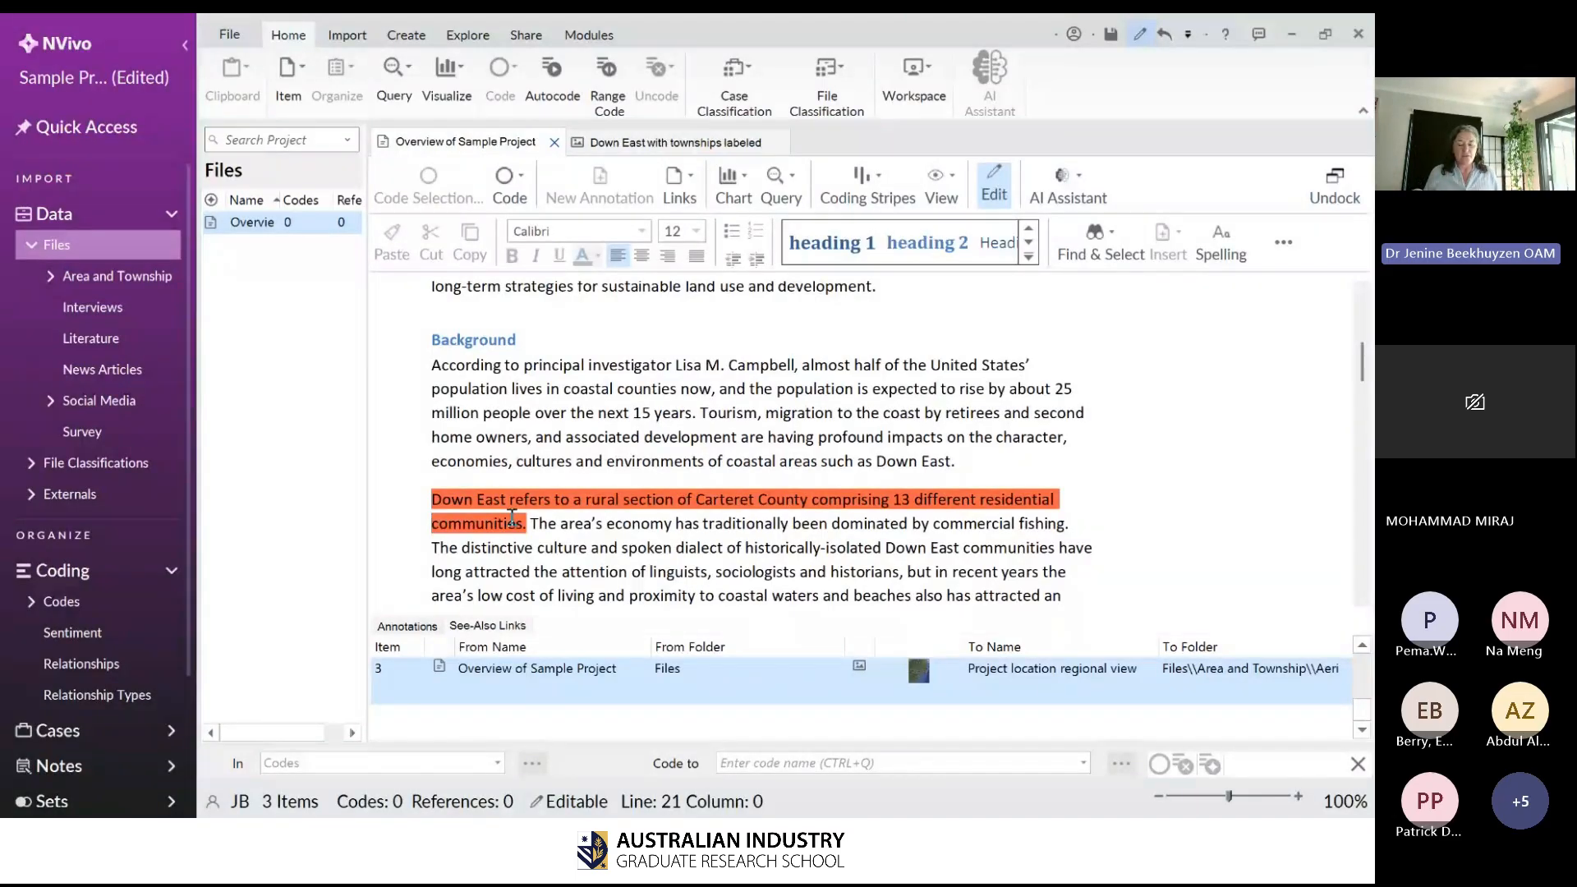
click(388, 666)
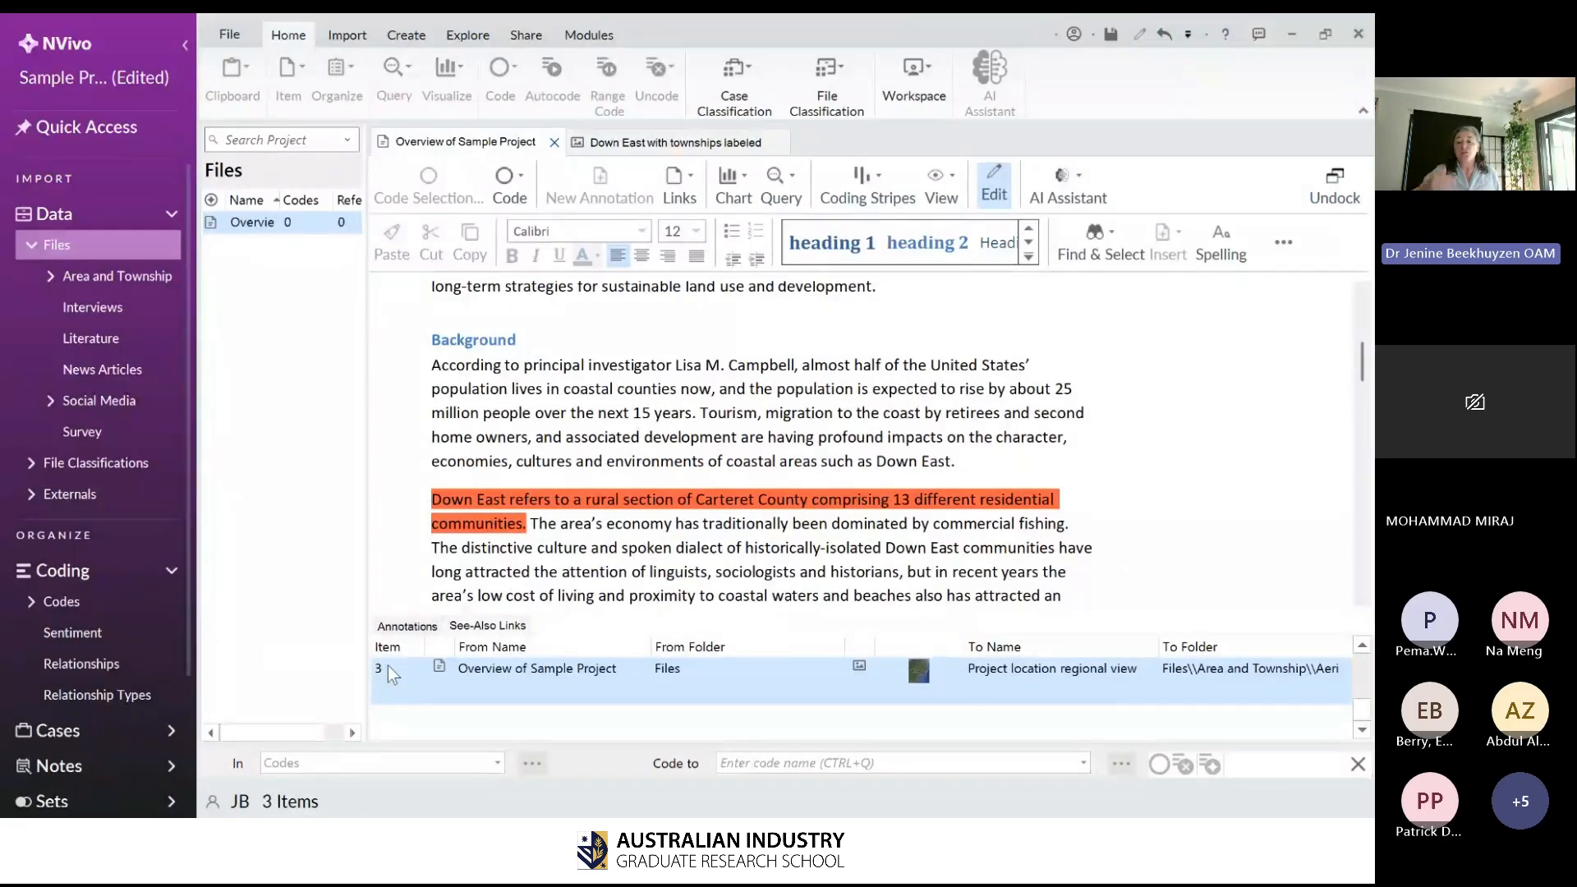
double_click(388, 665)
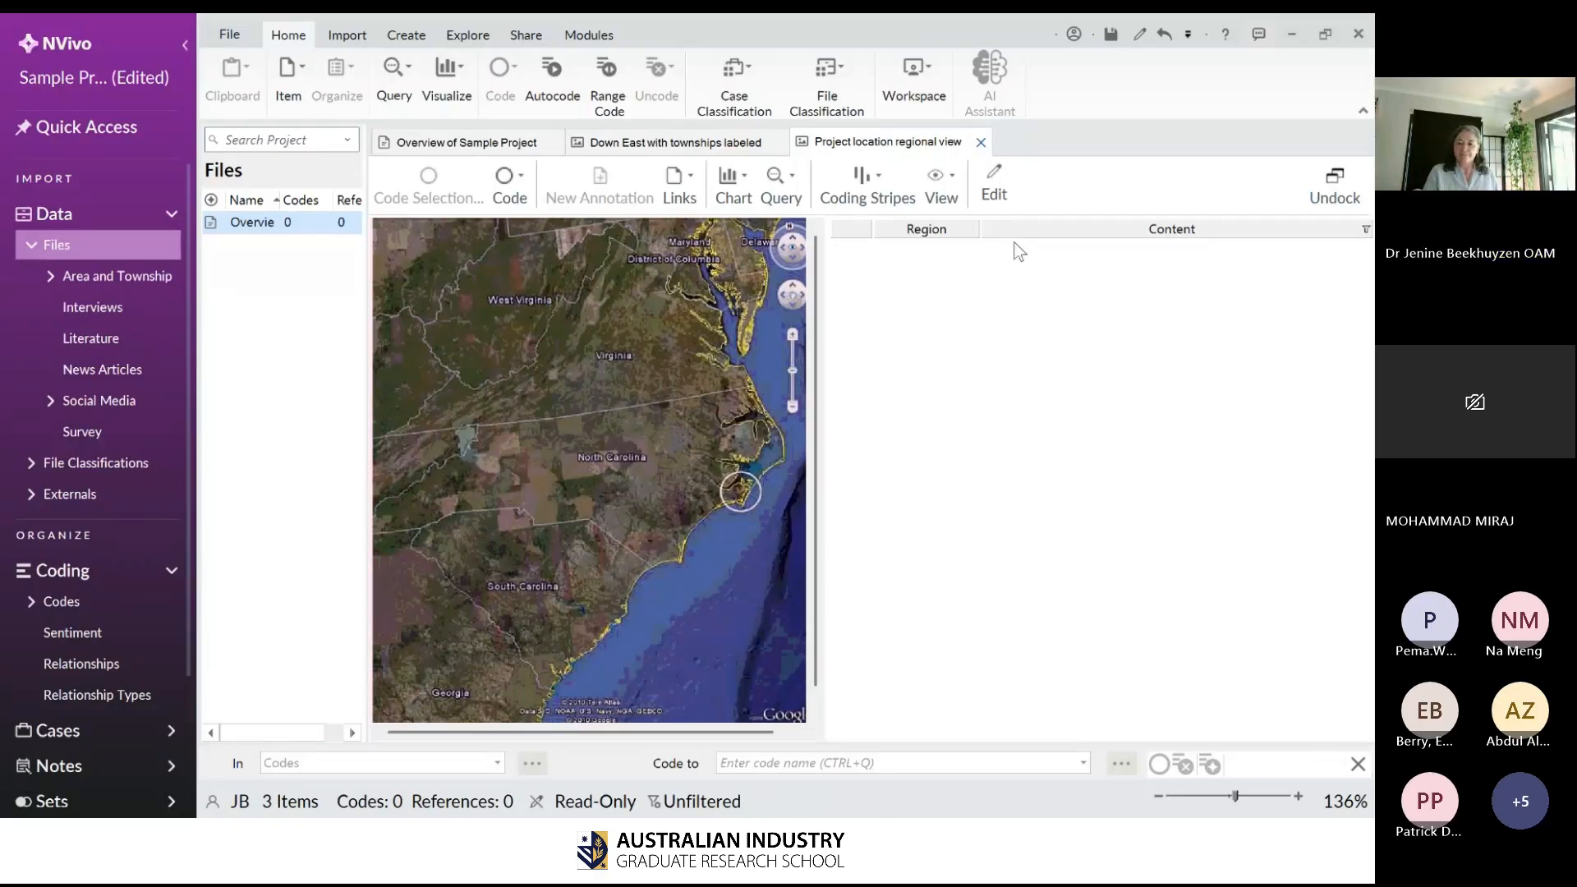
- Close both linked pictures and the Overview of Sample Project document
click(981, 142)
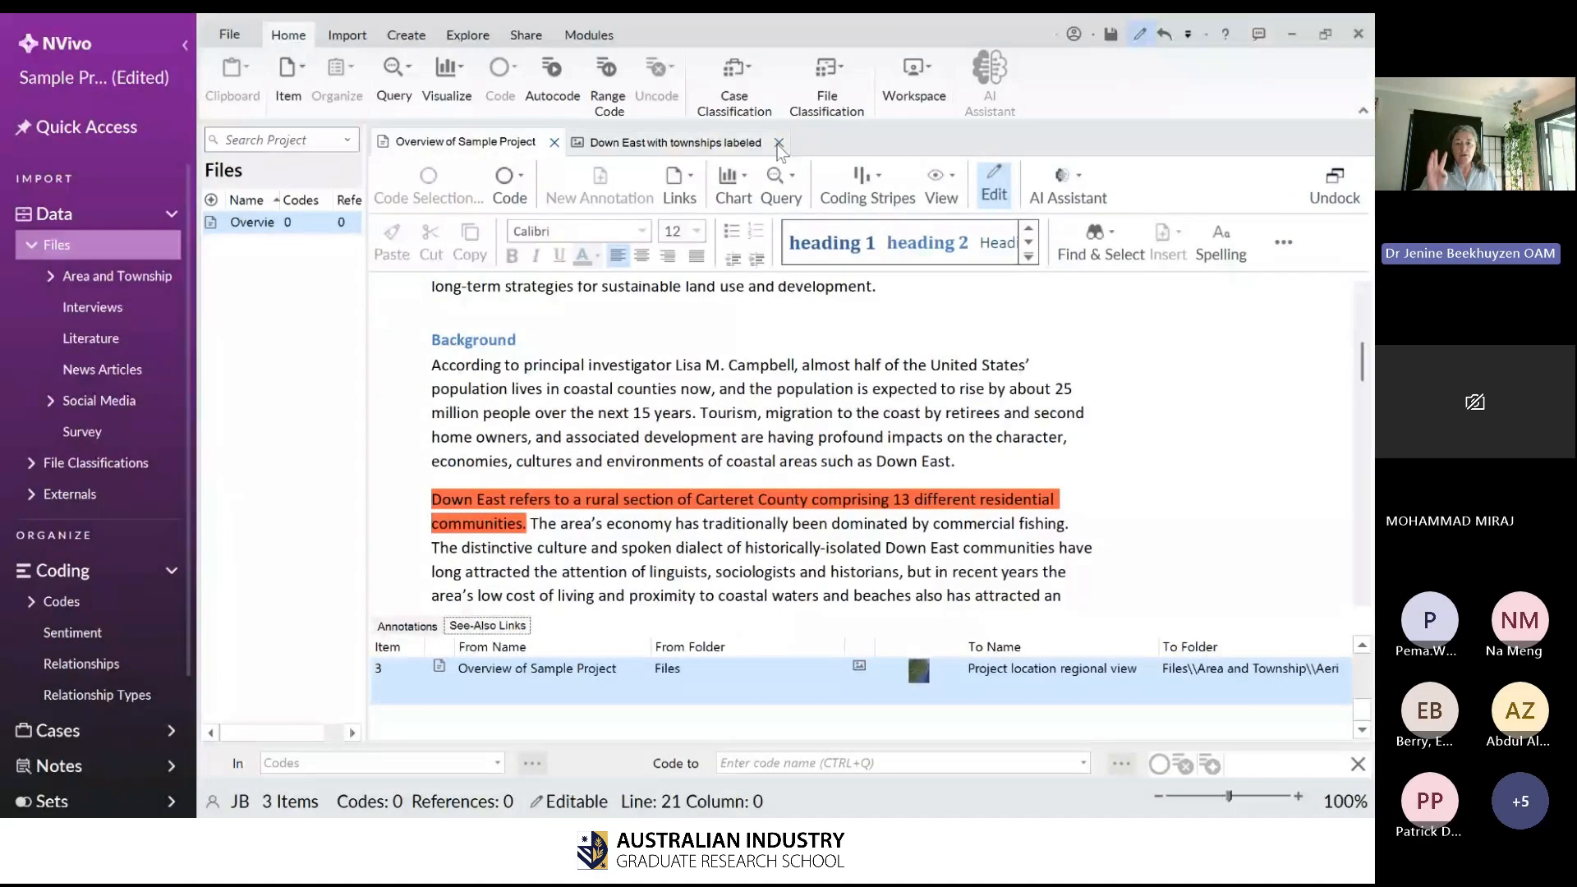
click(778, 143)
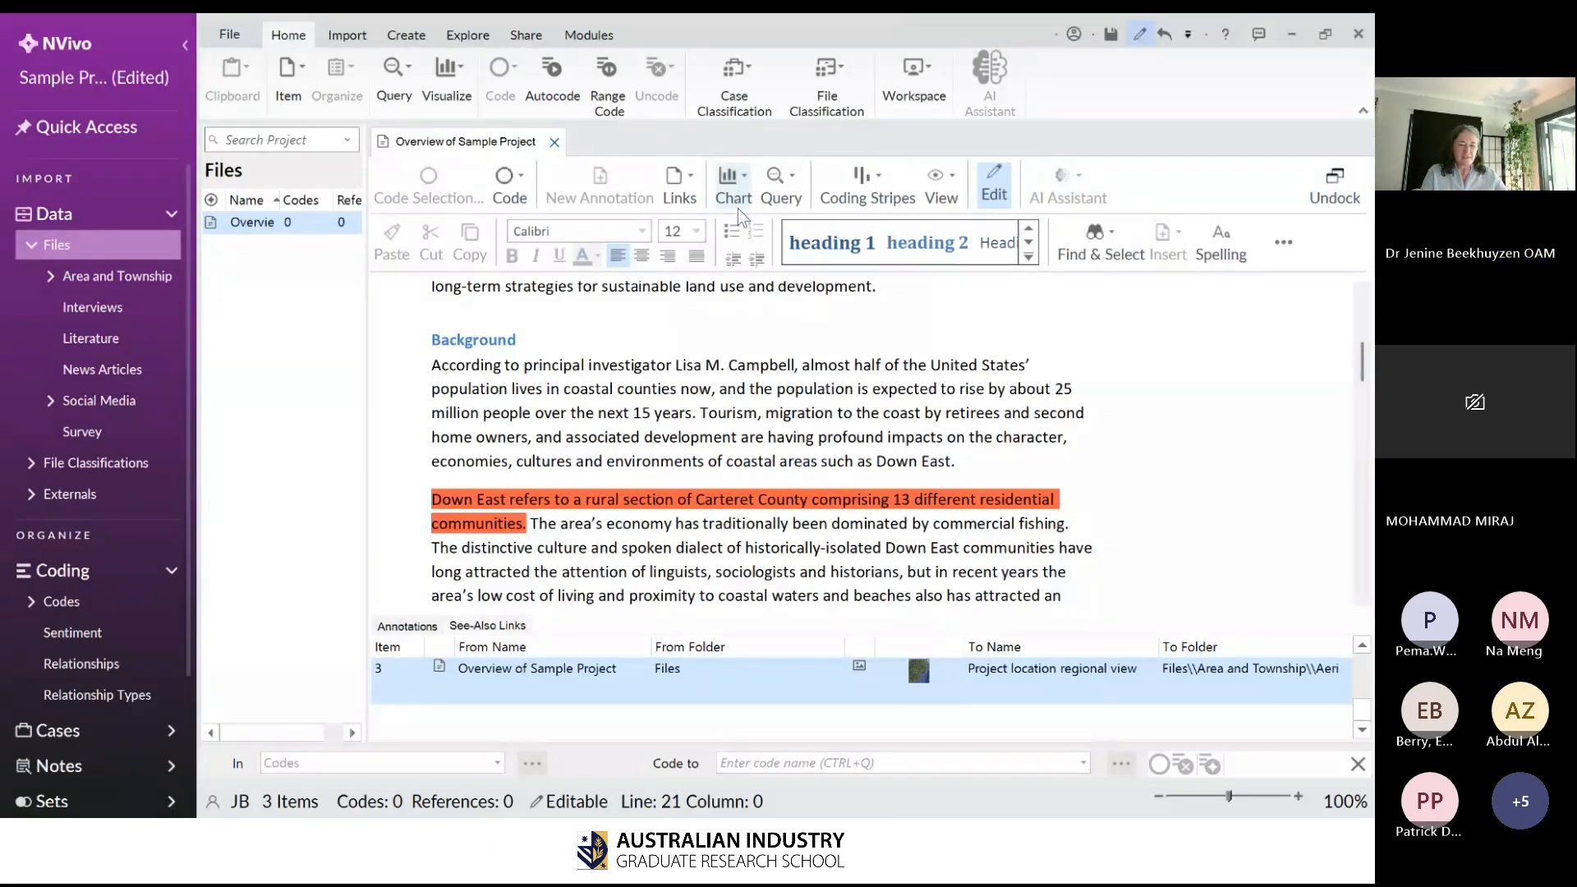
click(554, 144)
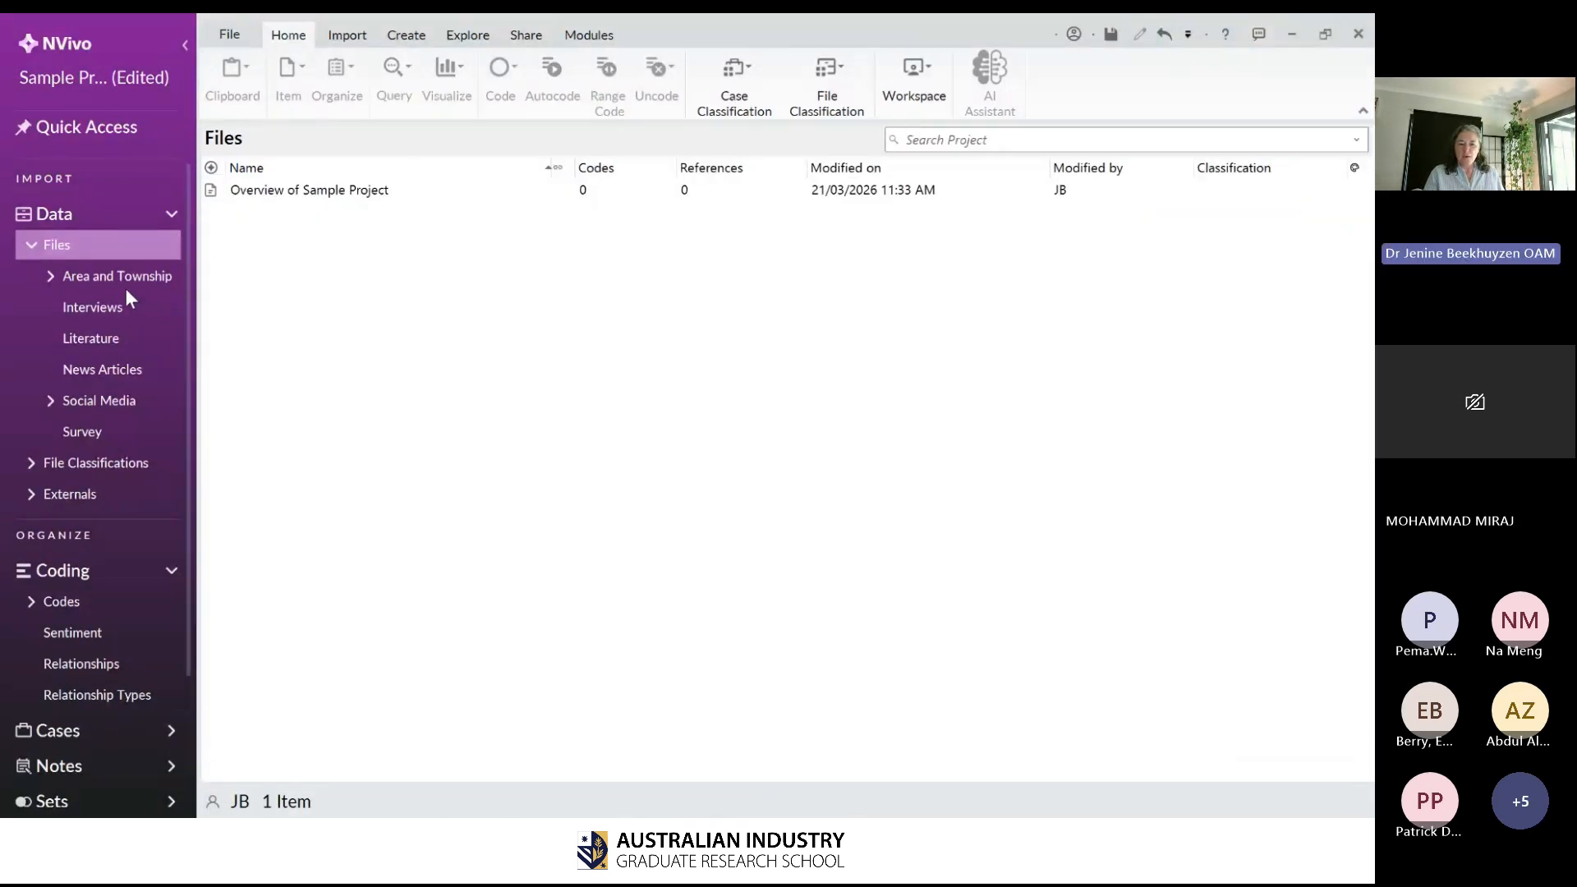
- Open the Competing water uses picture from the Area and Township folder and widen the picture area beside its log
click(119, 290)
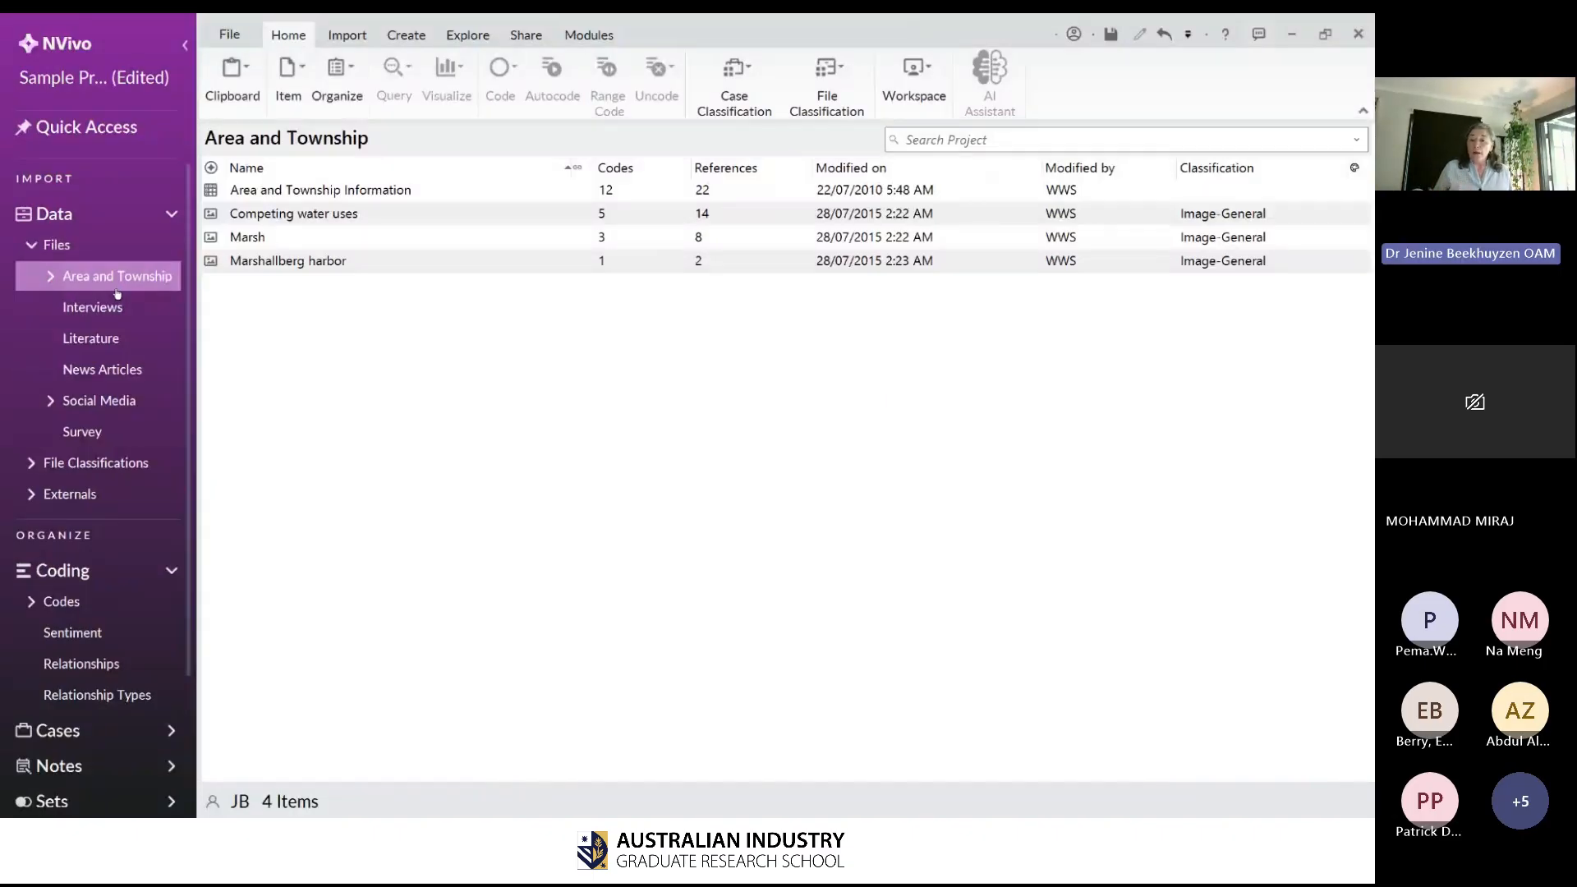
click(212, 218)
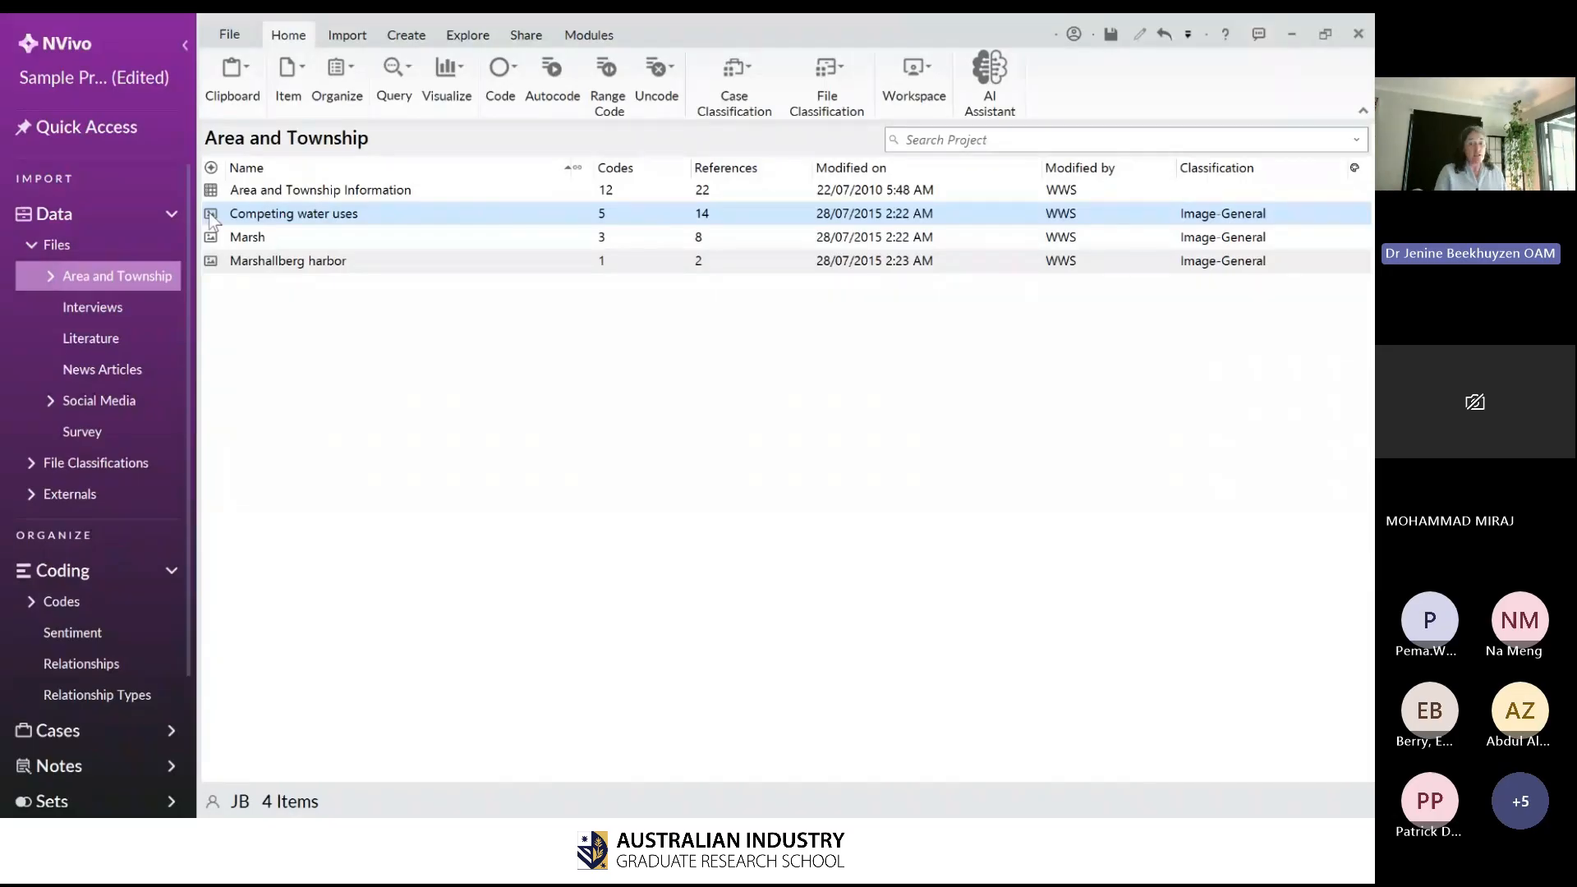
double_click(211, 215)
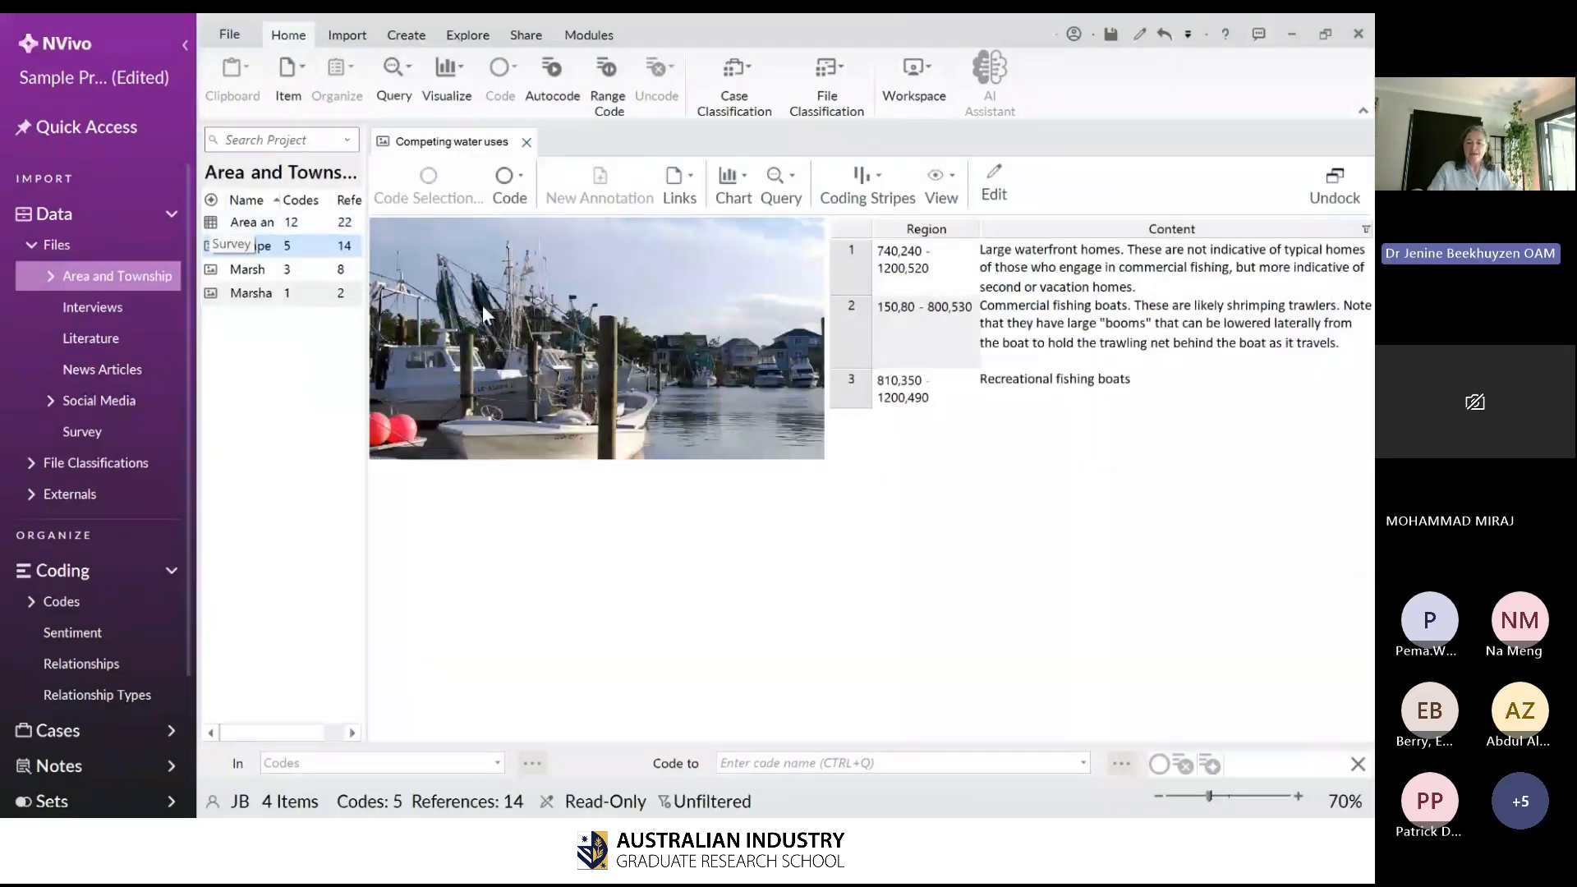
click(847, 394)
drag(826, 423, 897, 439)
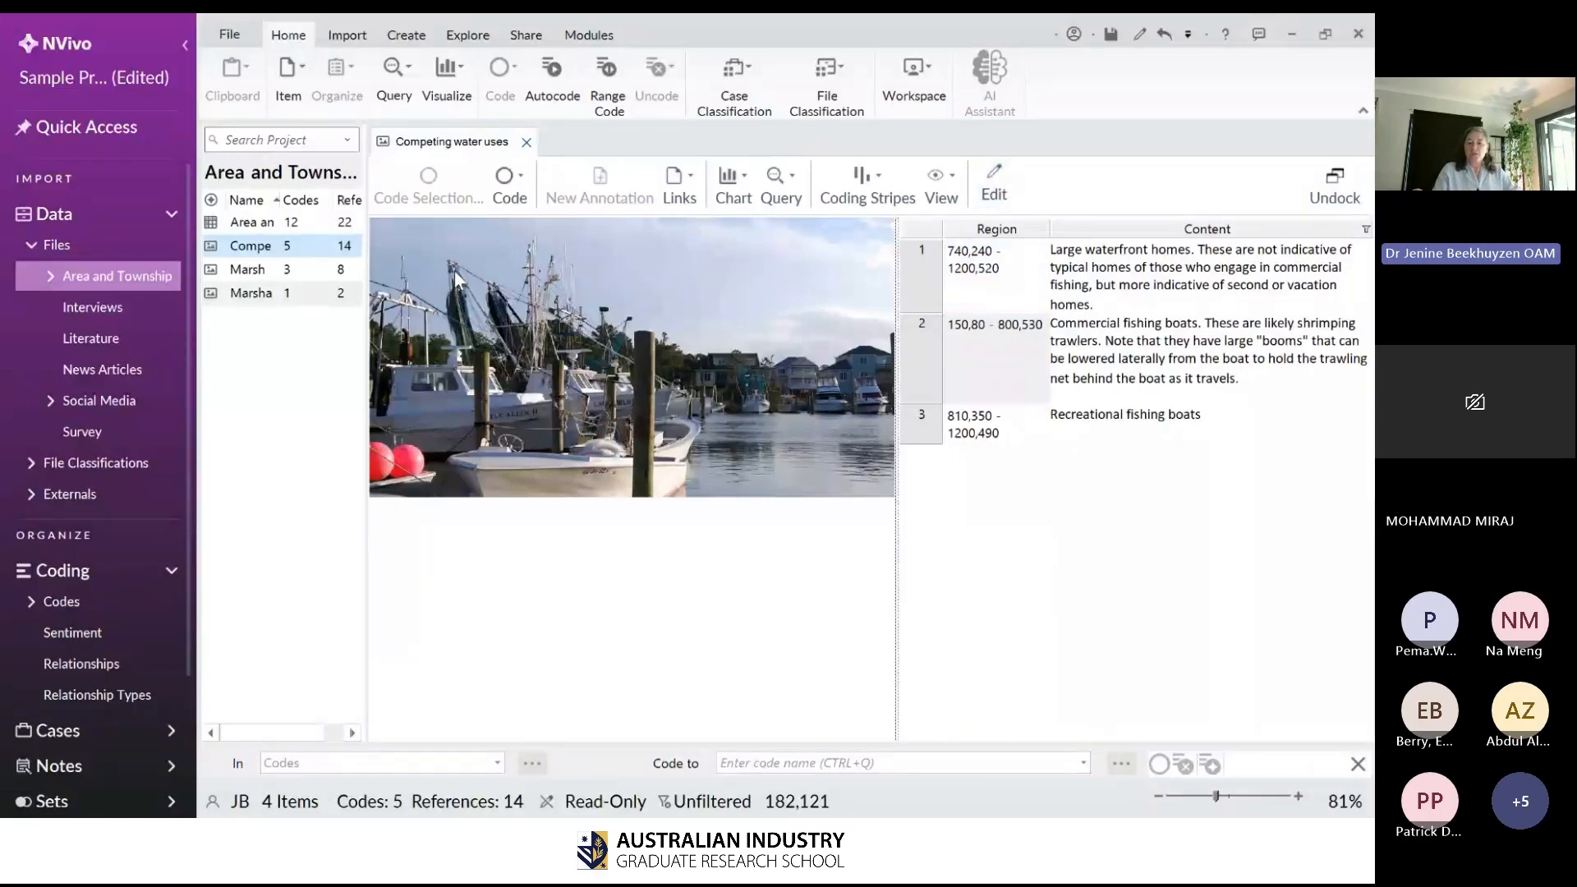
- Select a region of about 370 x 240 pixels around the fishing boat masts and review the commands available for it
mouse_move(451, 269)
mouse_down()
mouse_move(530, 301)
mouse_move(608, 374)
mouse_up()
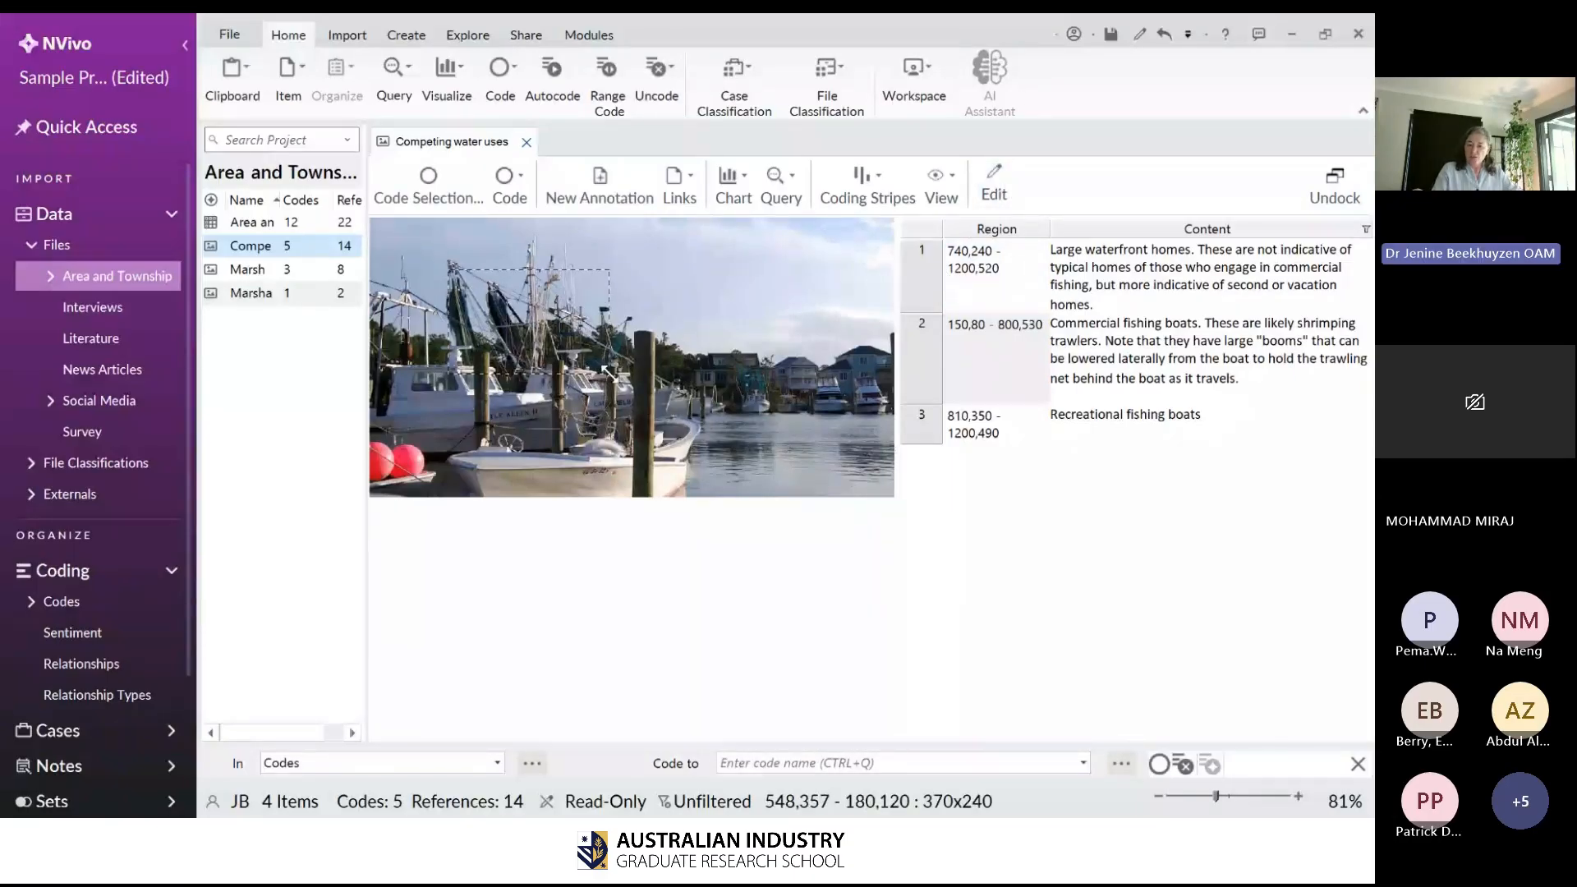
right_click(553, 327)
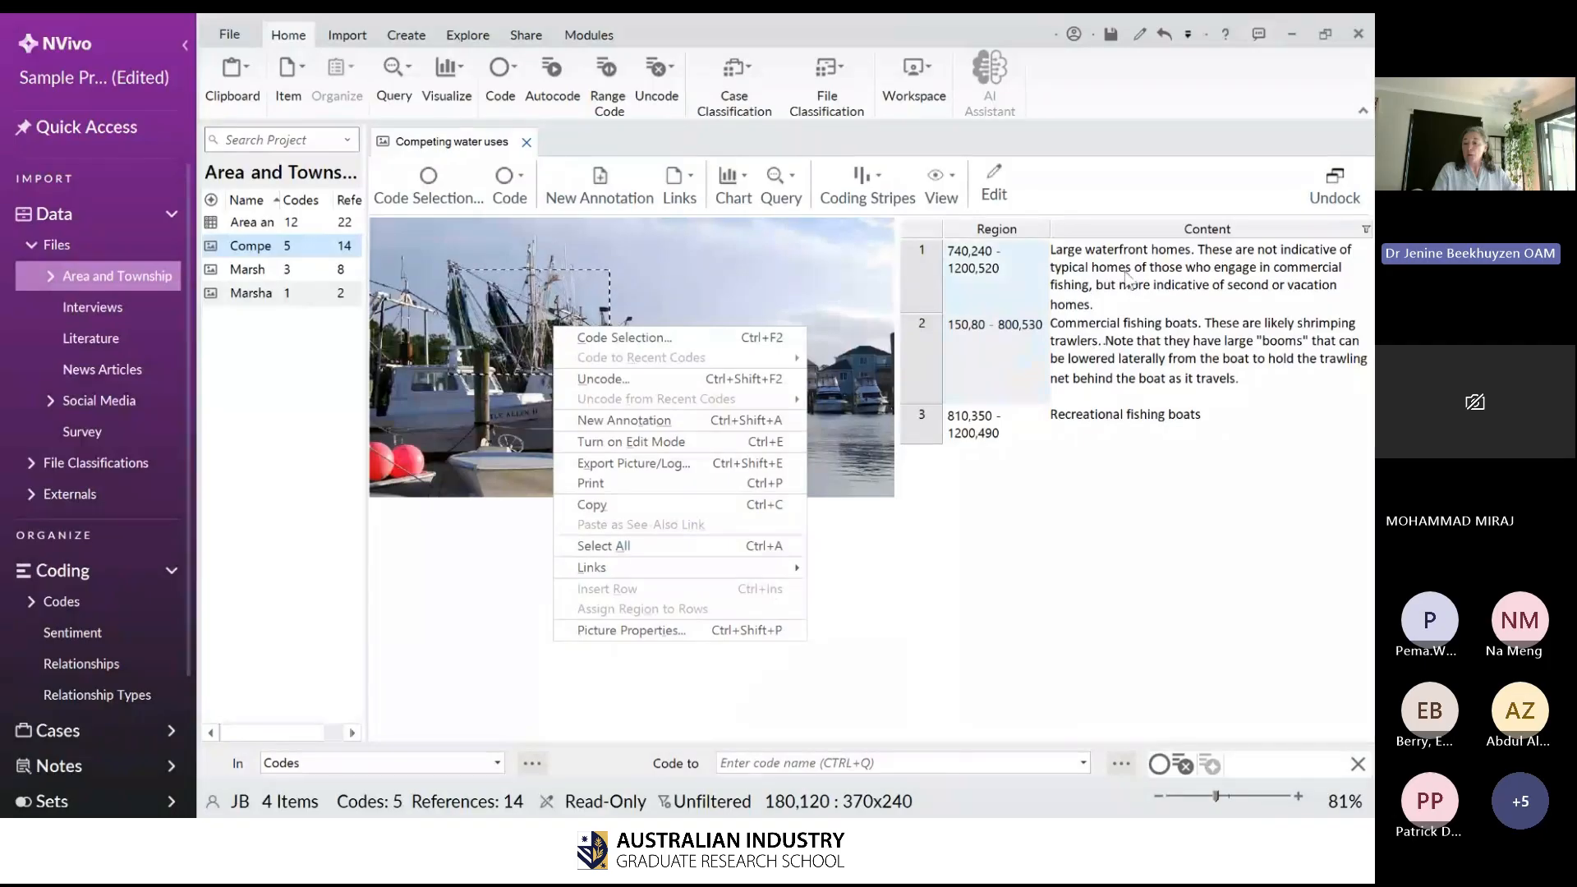
click(1187, 575)
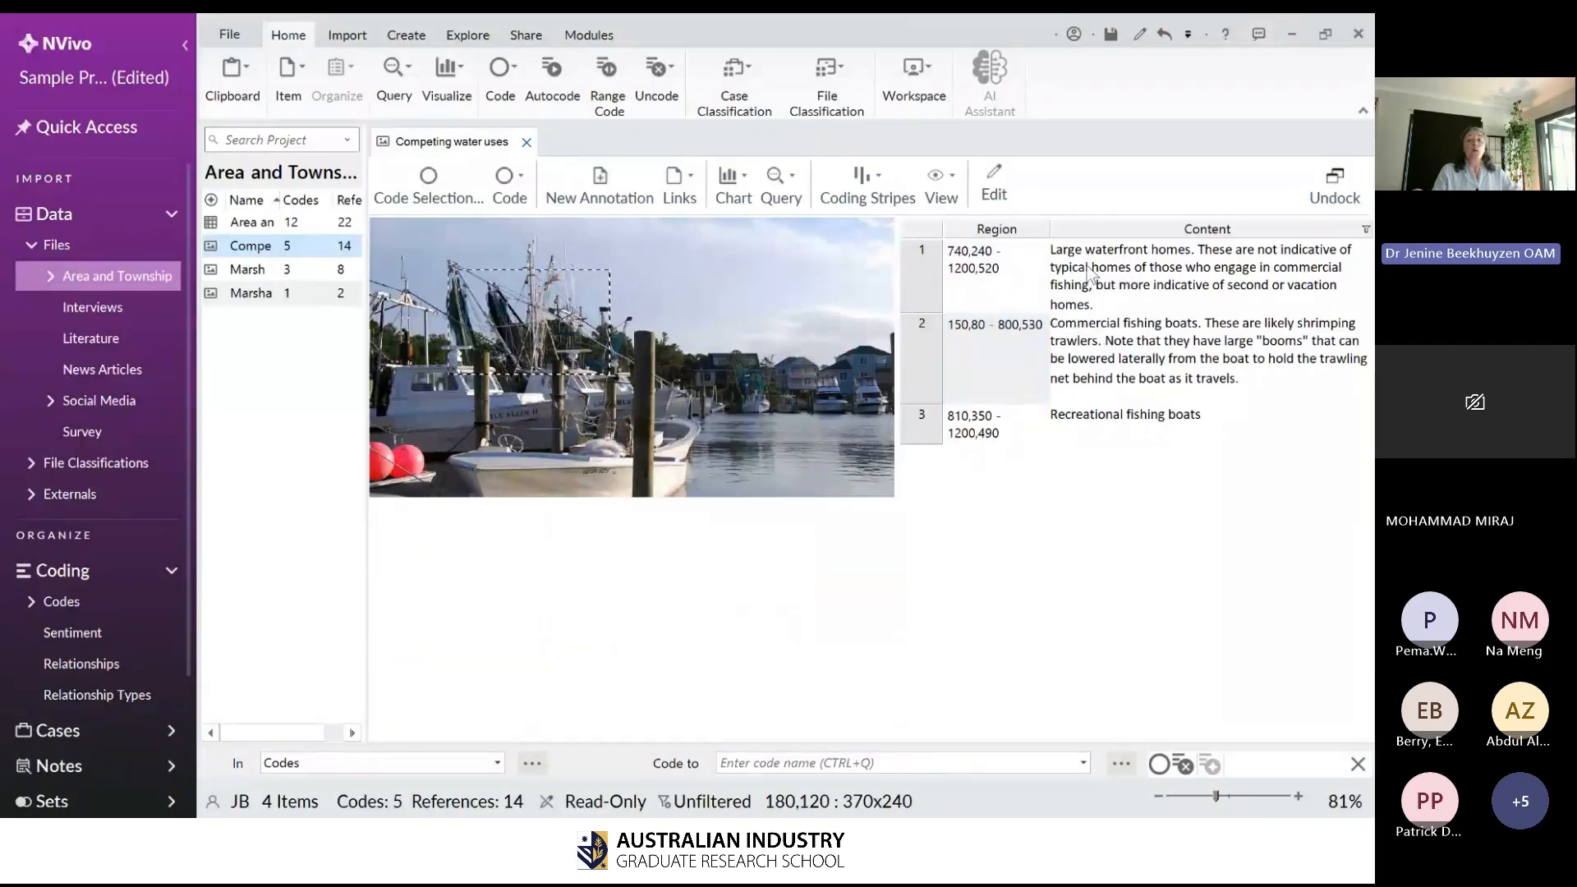
- Select picture log rows 1, 2 and 3 in turn to locate the image region each description refers to
click(1029, 296)
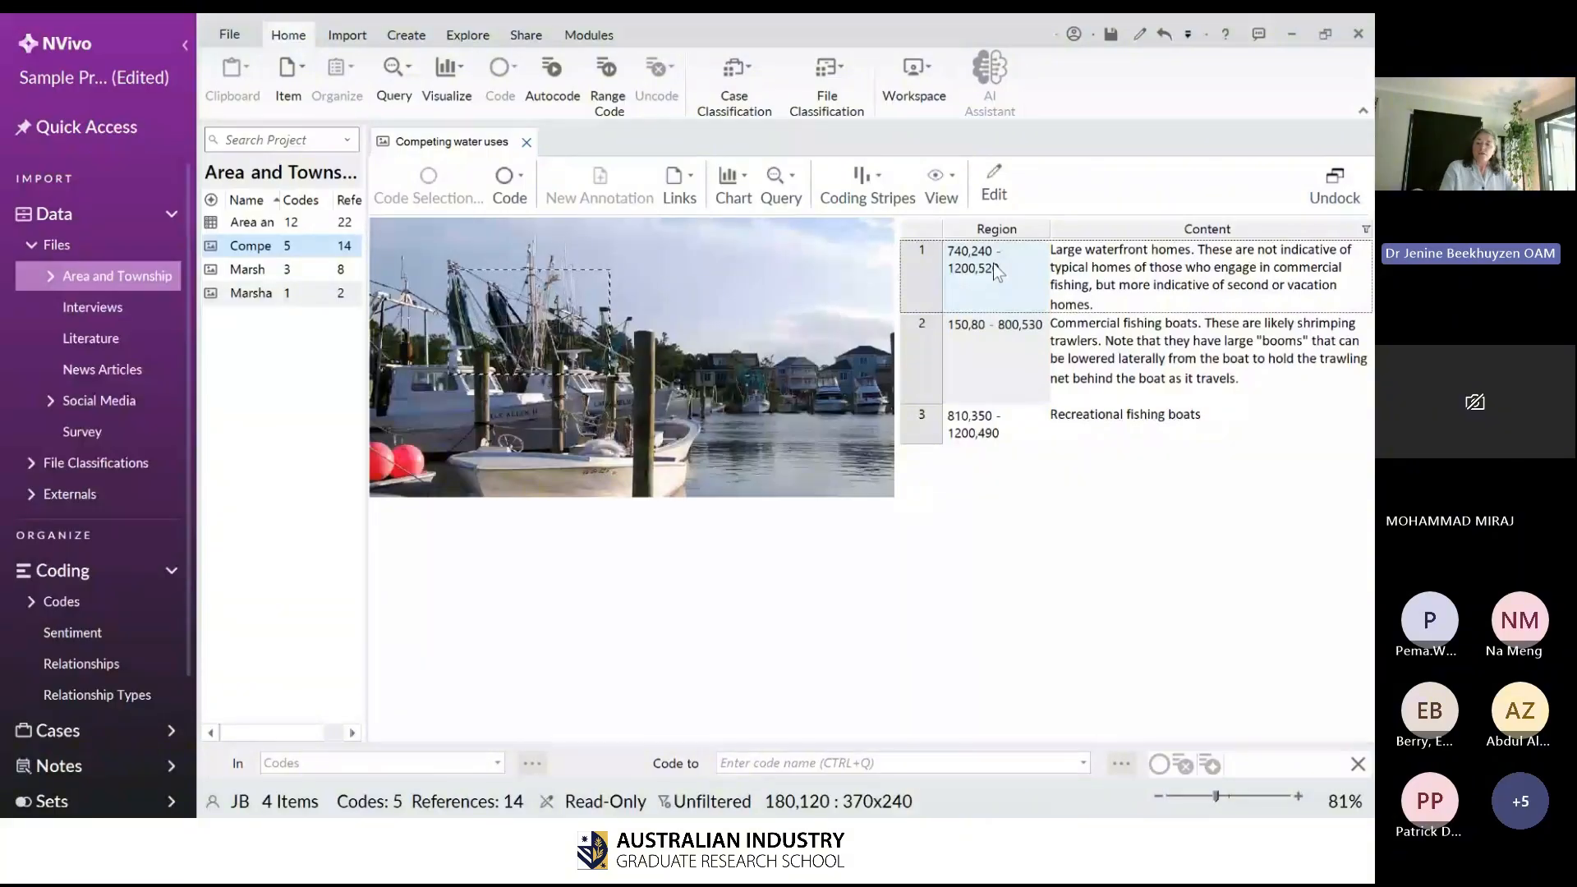
click(924, 305)
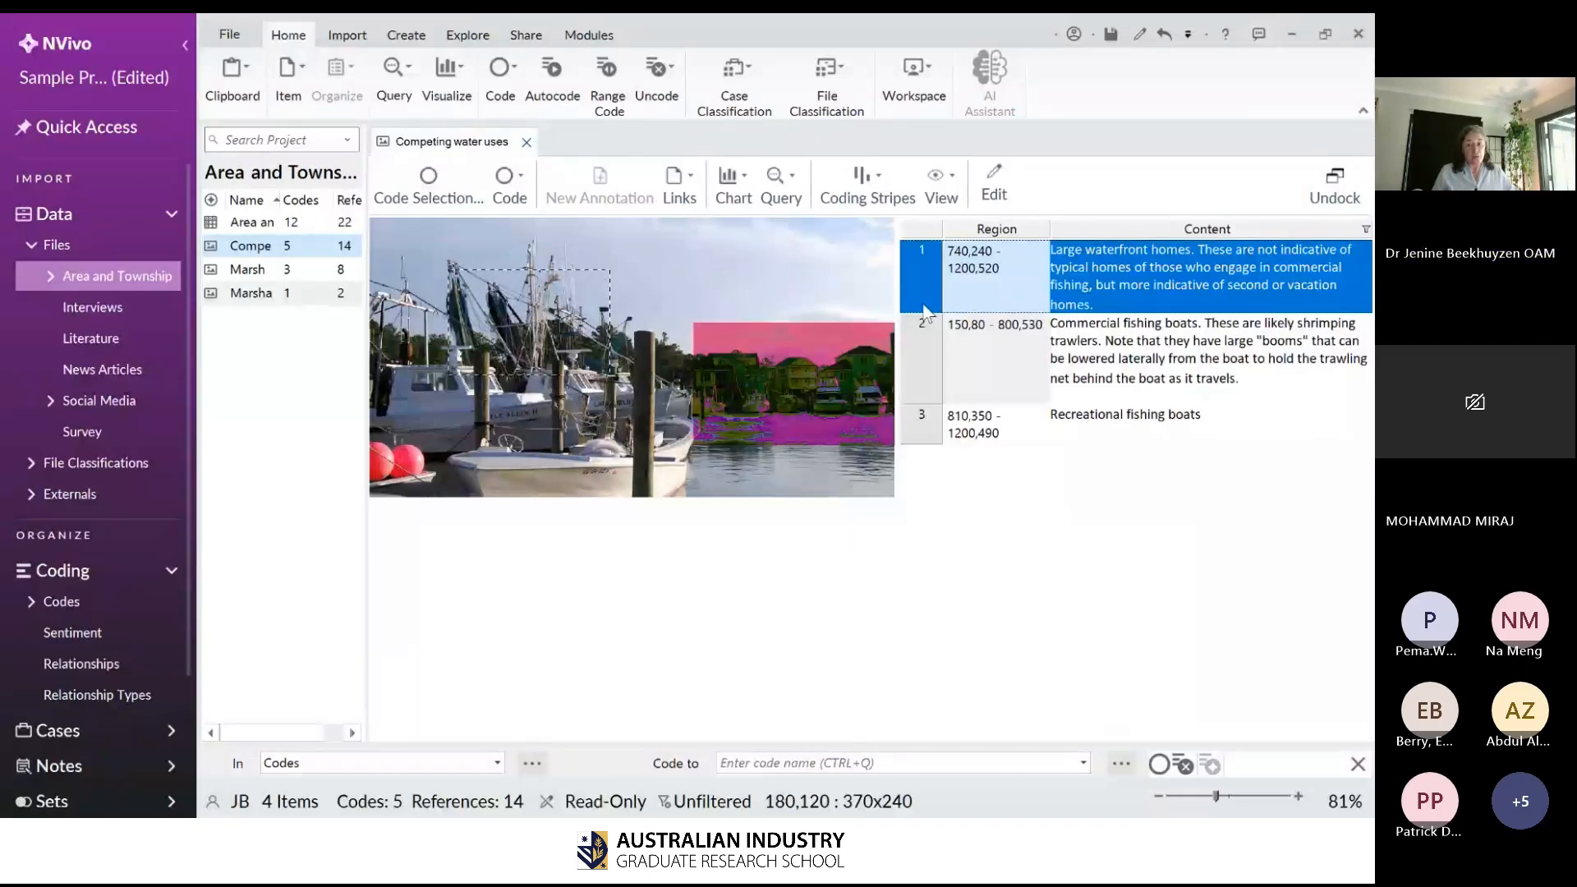
click(921, 352)
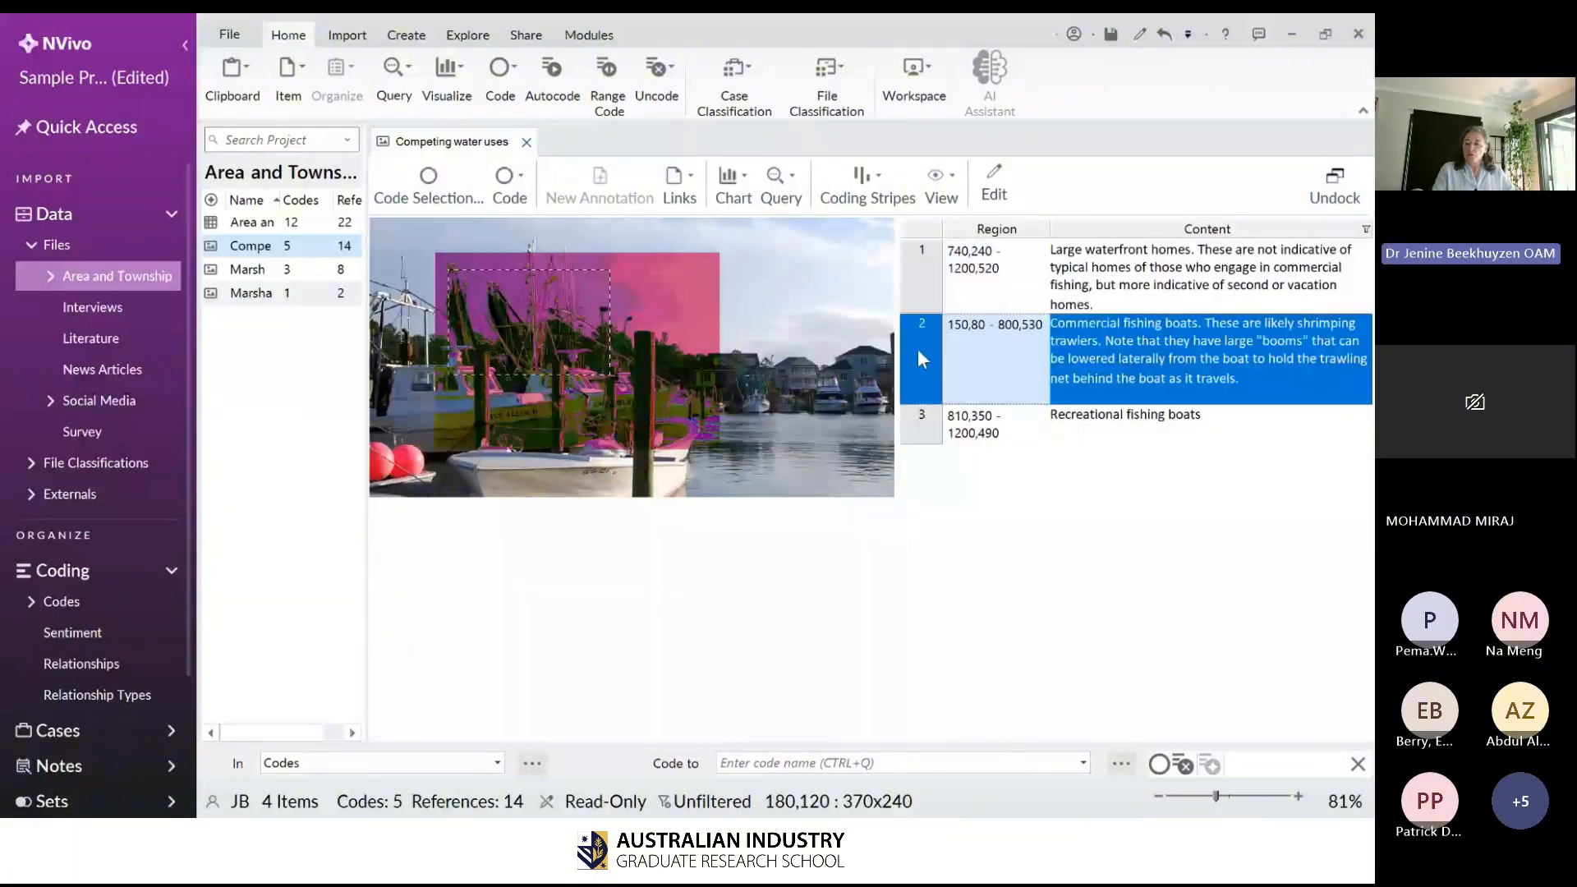
click(739, 377)
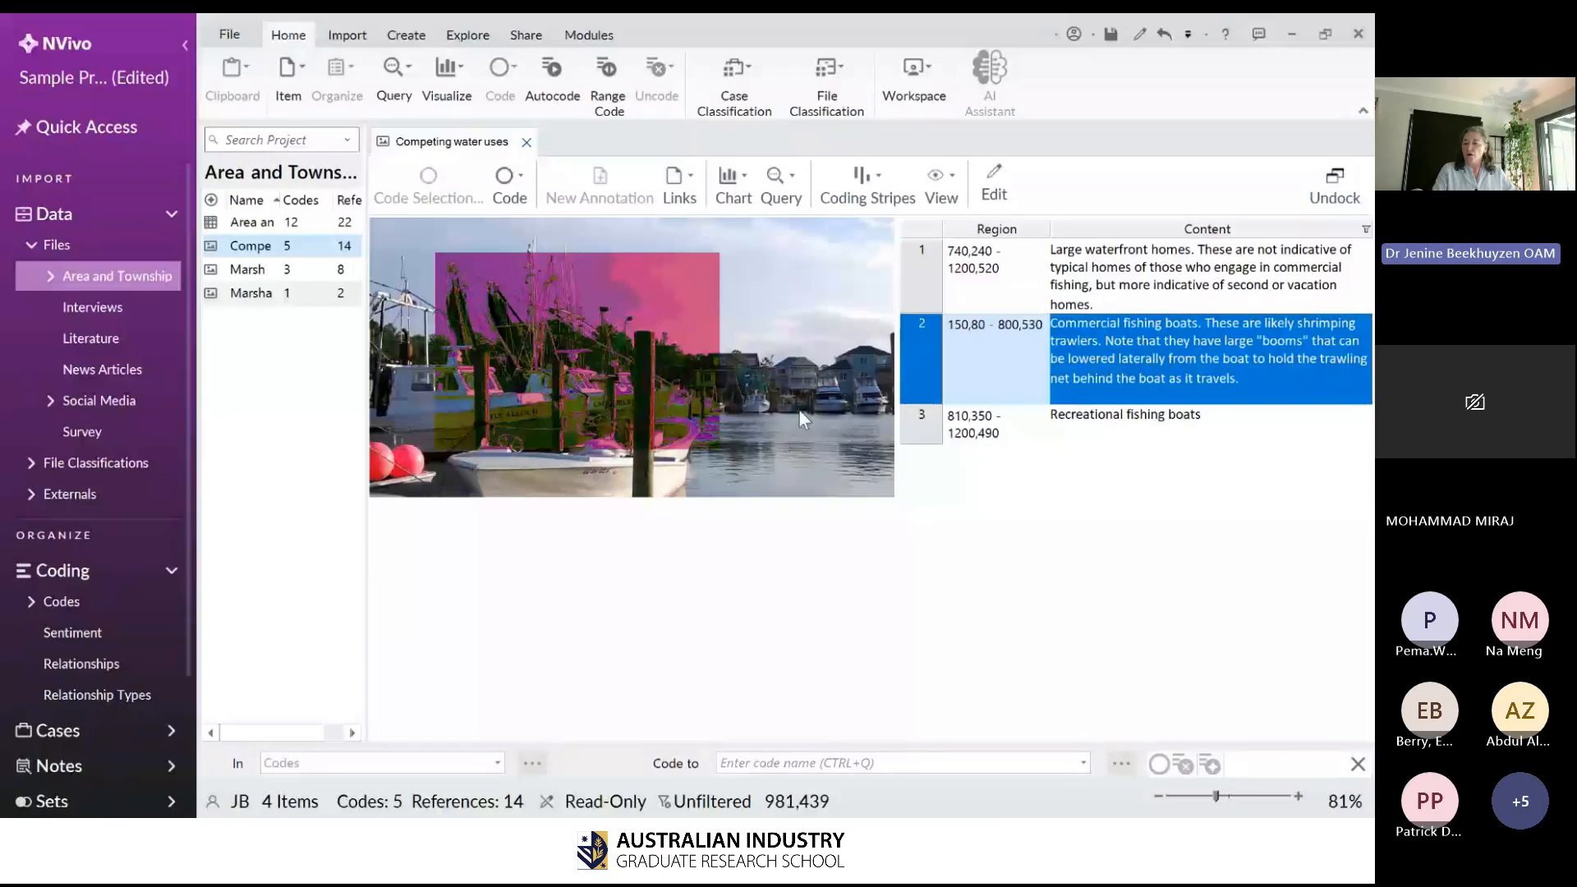
click(913, 436)
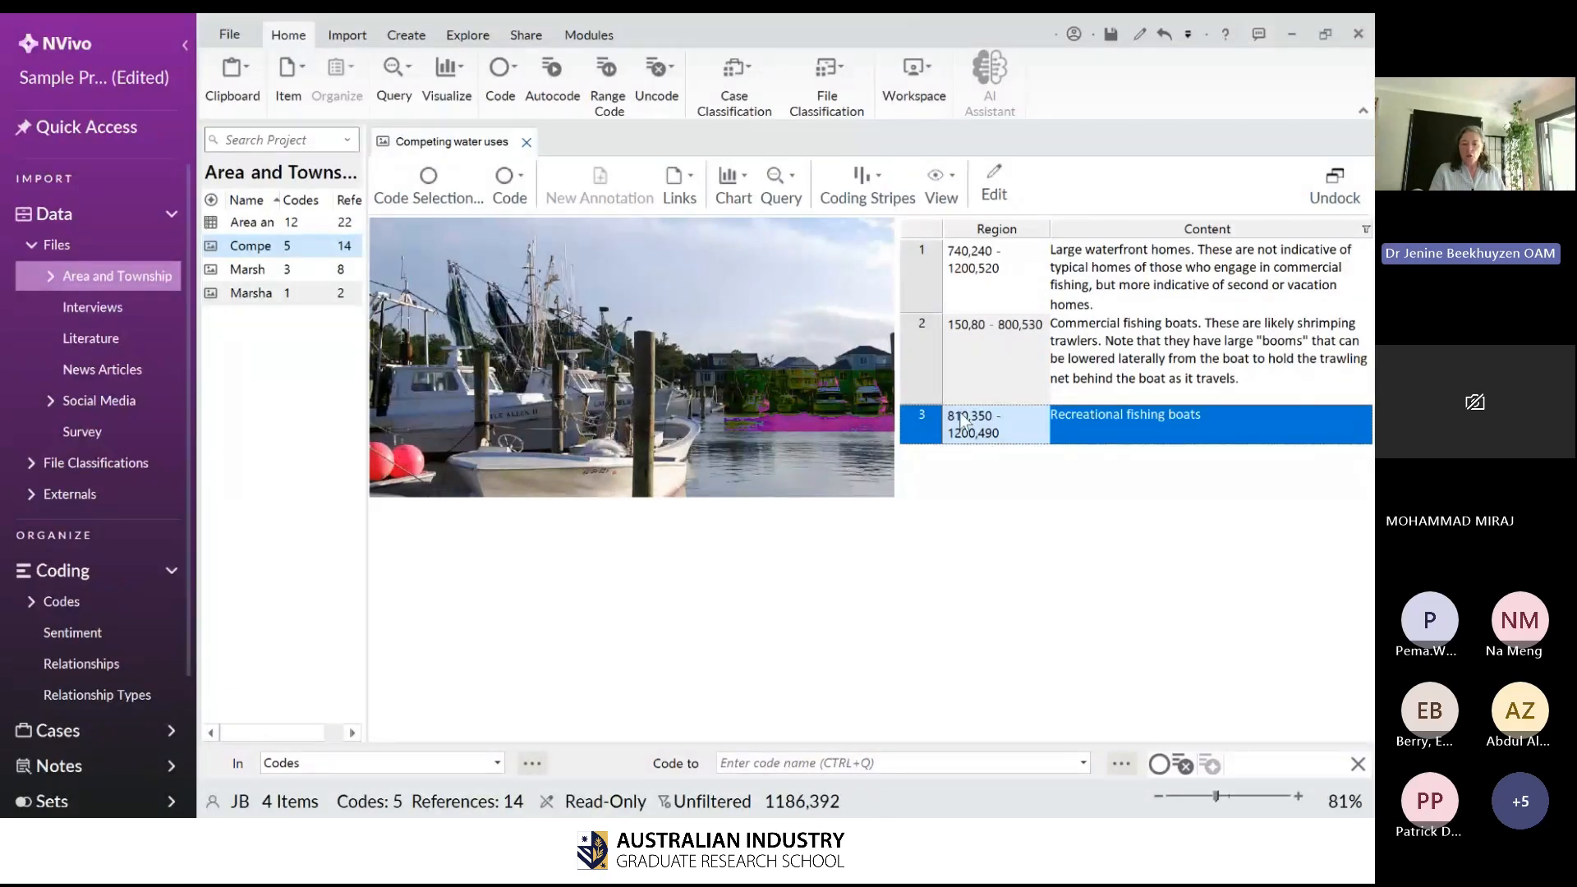
- Close the Competing water uses picture and chart its coding, declining the reminder to save the project
click(527, 143)
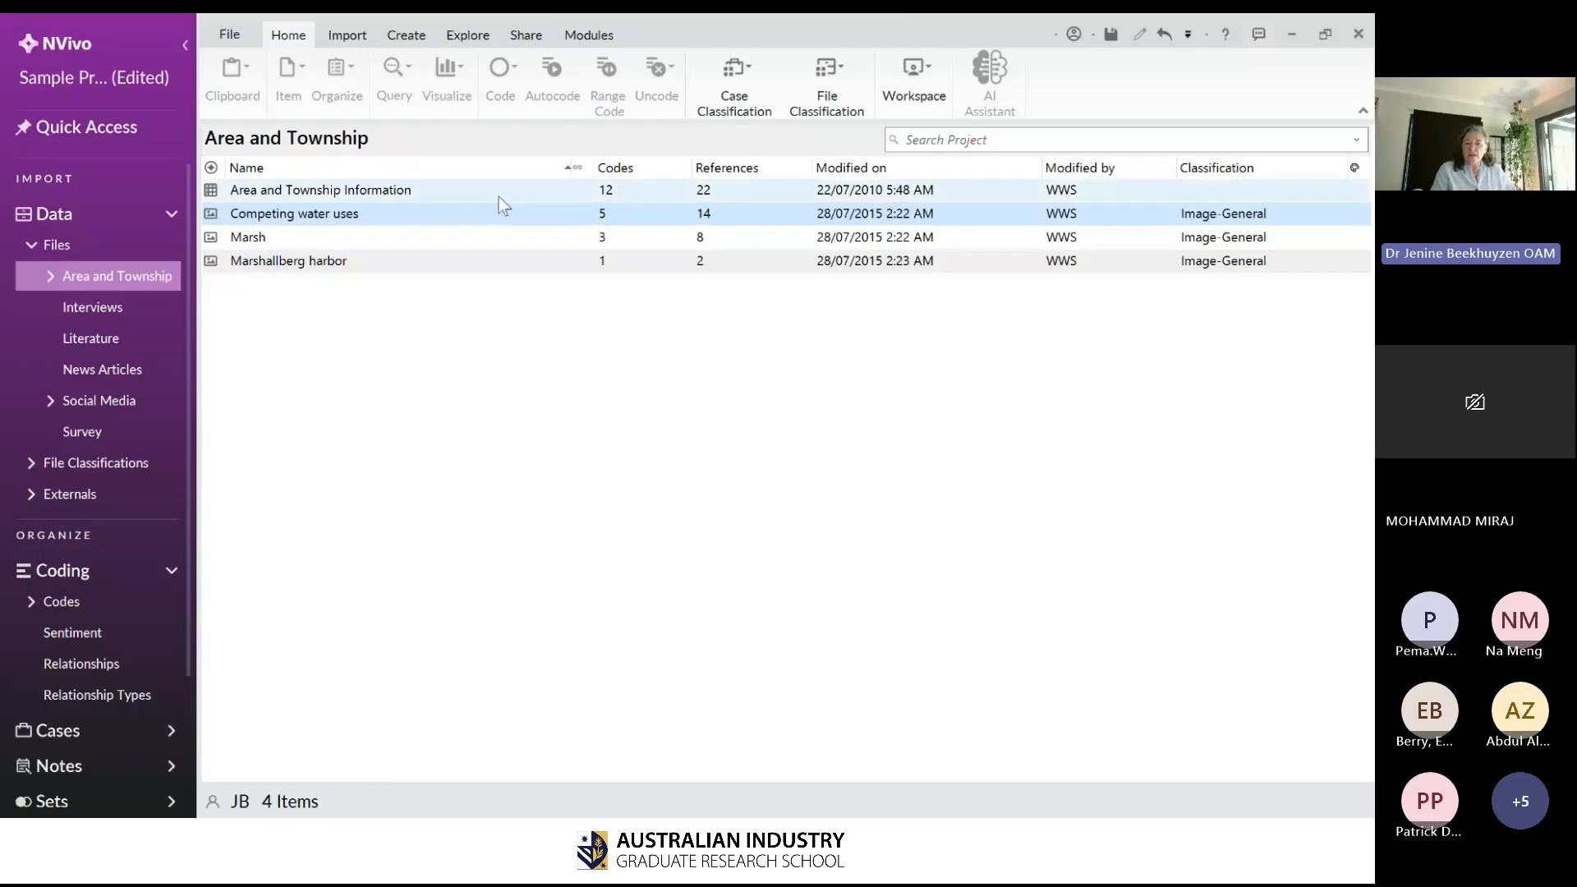
right_click(437, 215)
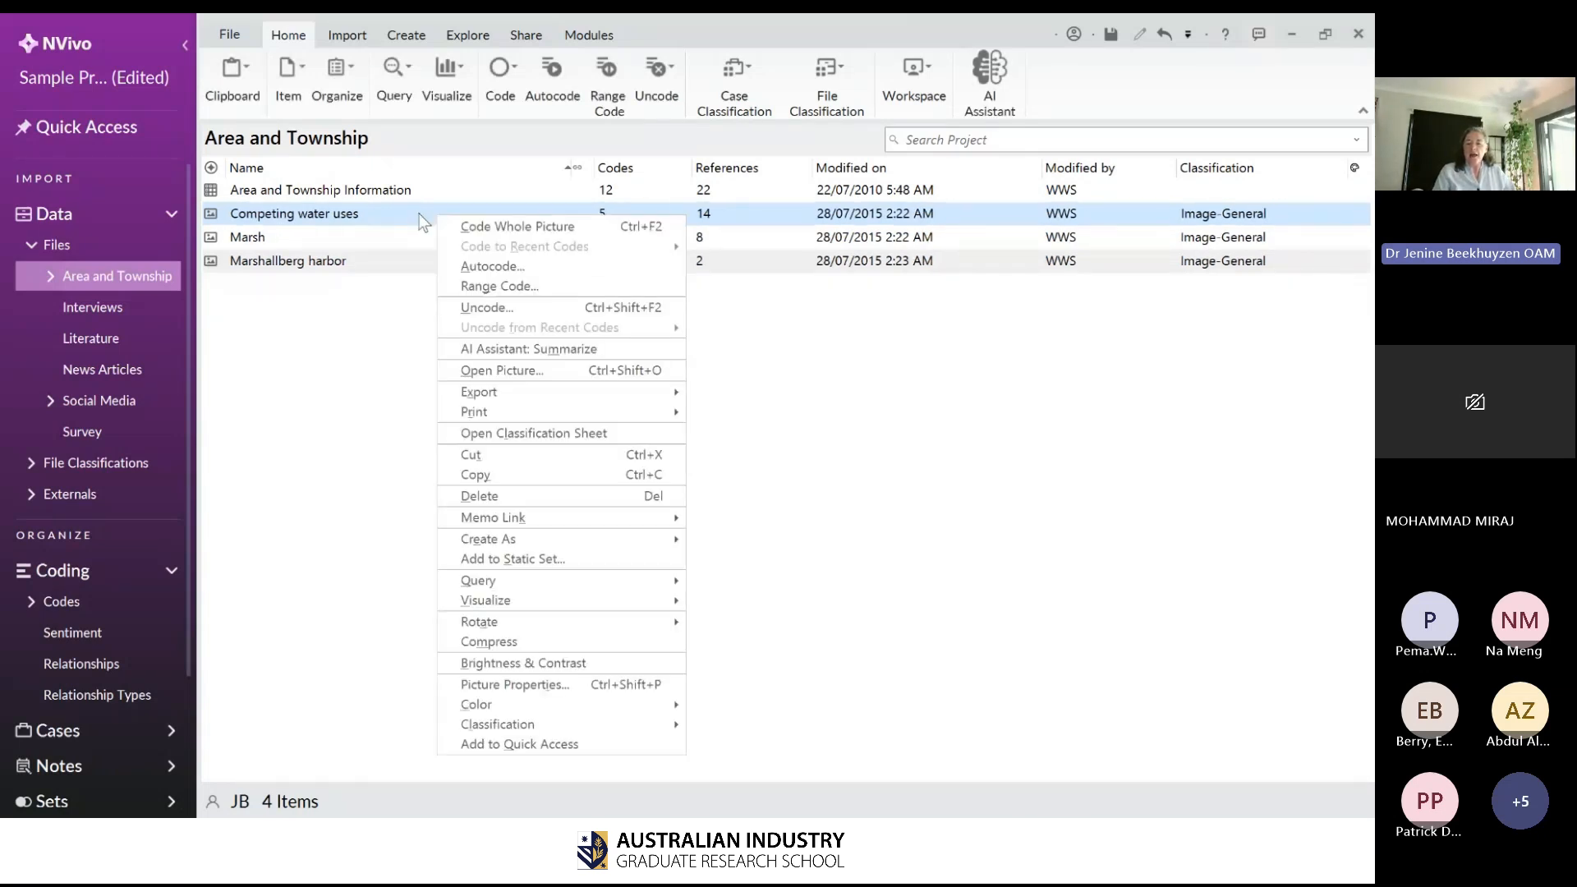
mouse_move(654, 620)
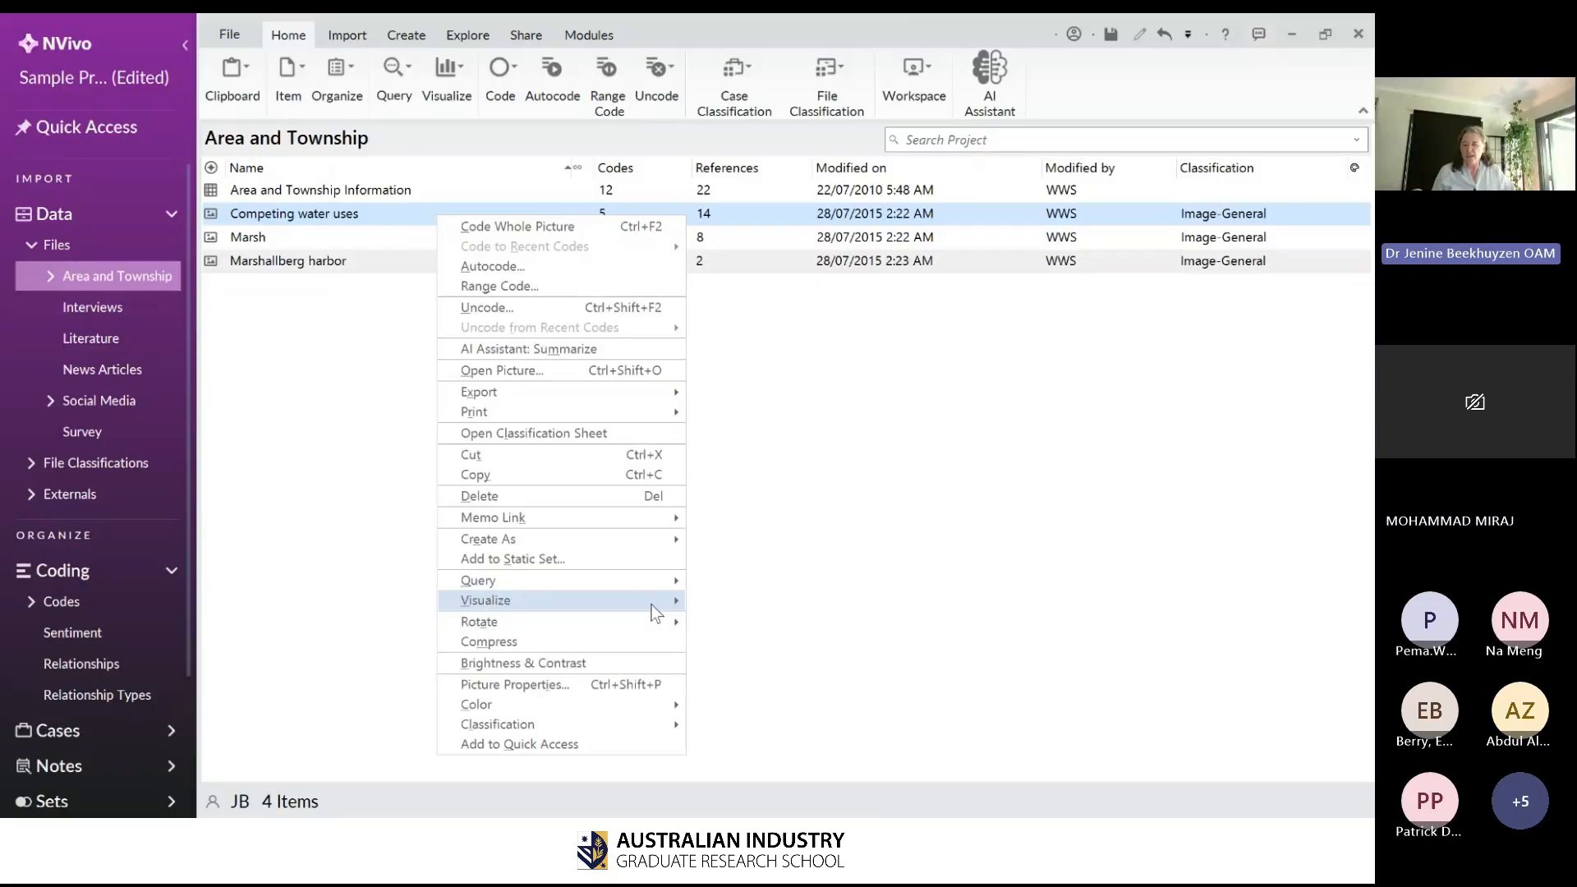
mouse_move(656, 613)
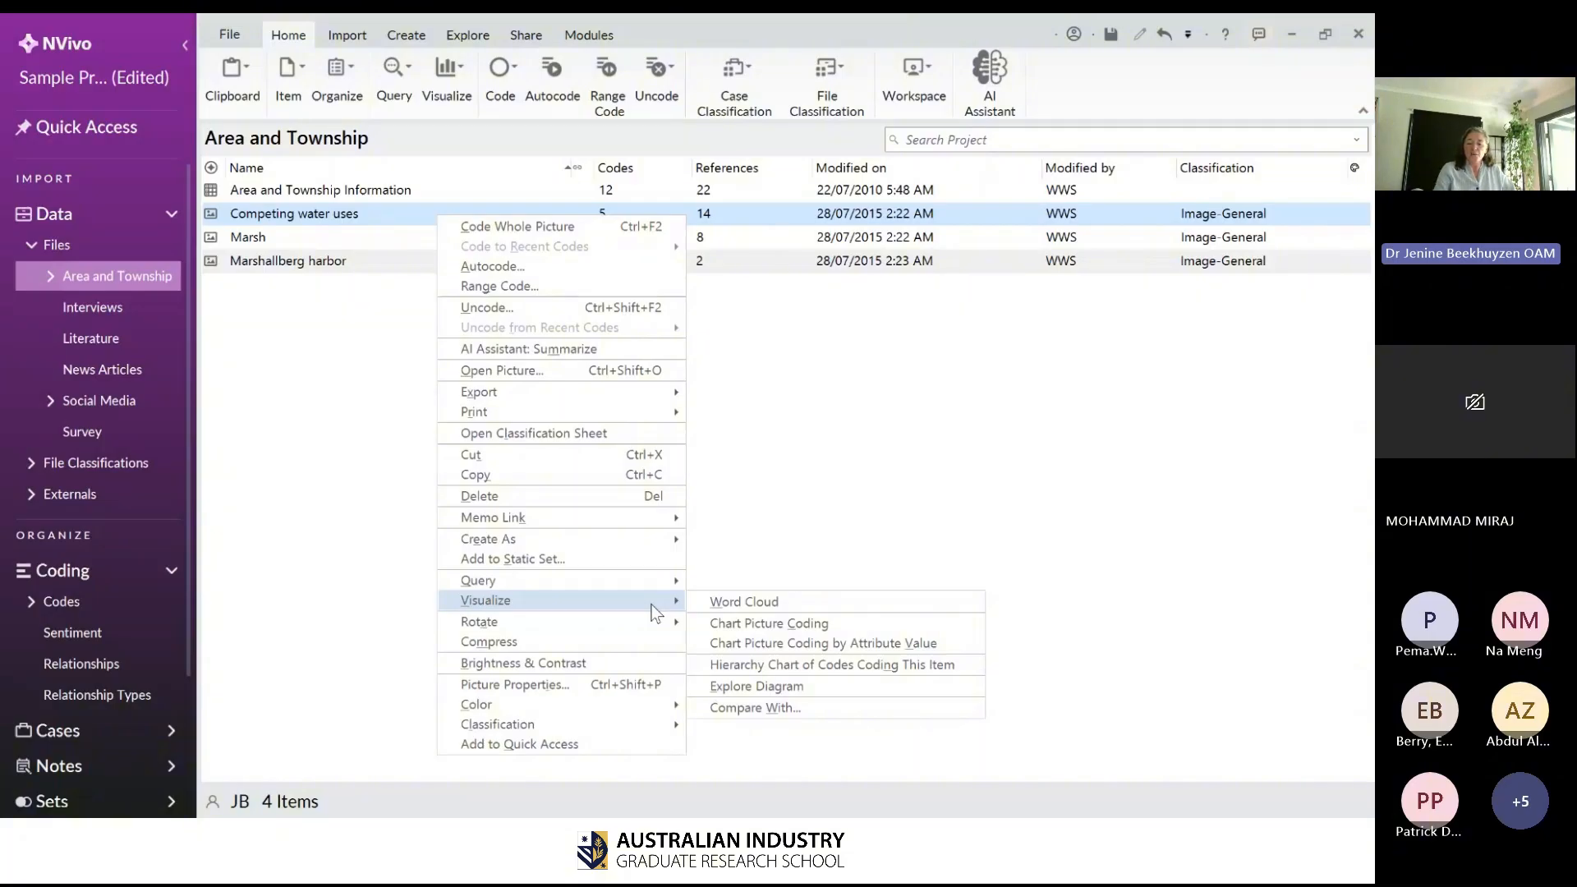
click(717, 624)
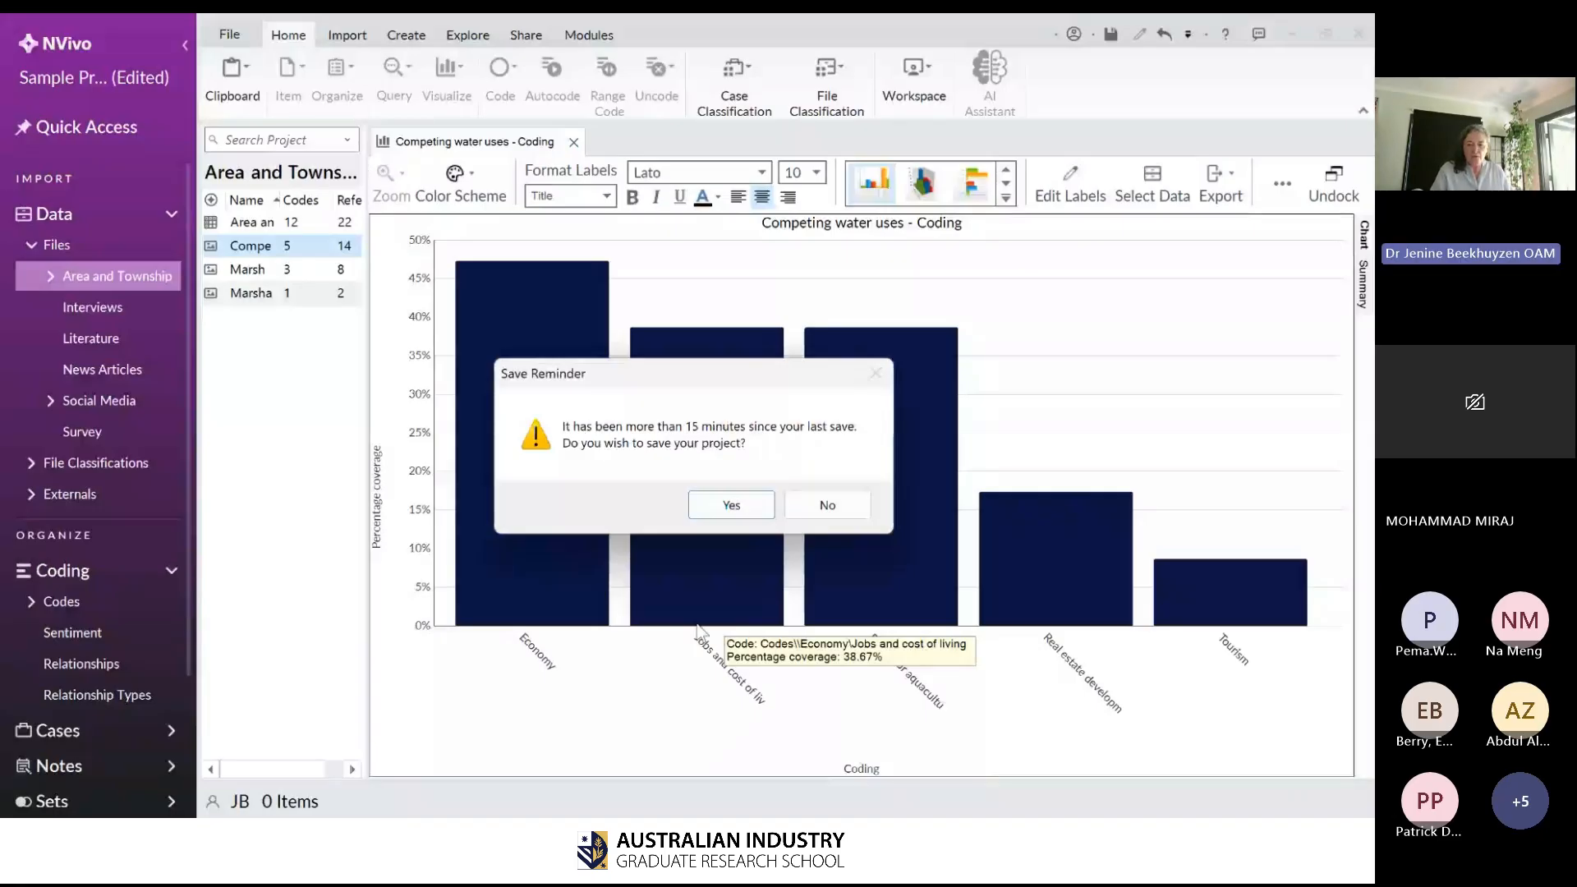
click(854, 509)
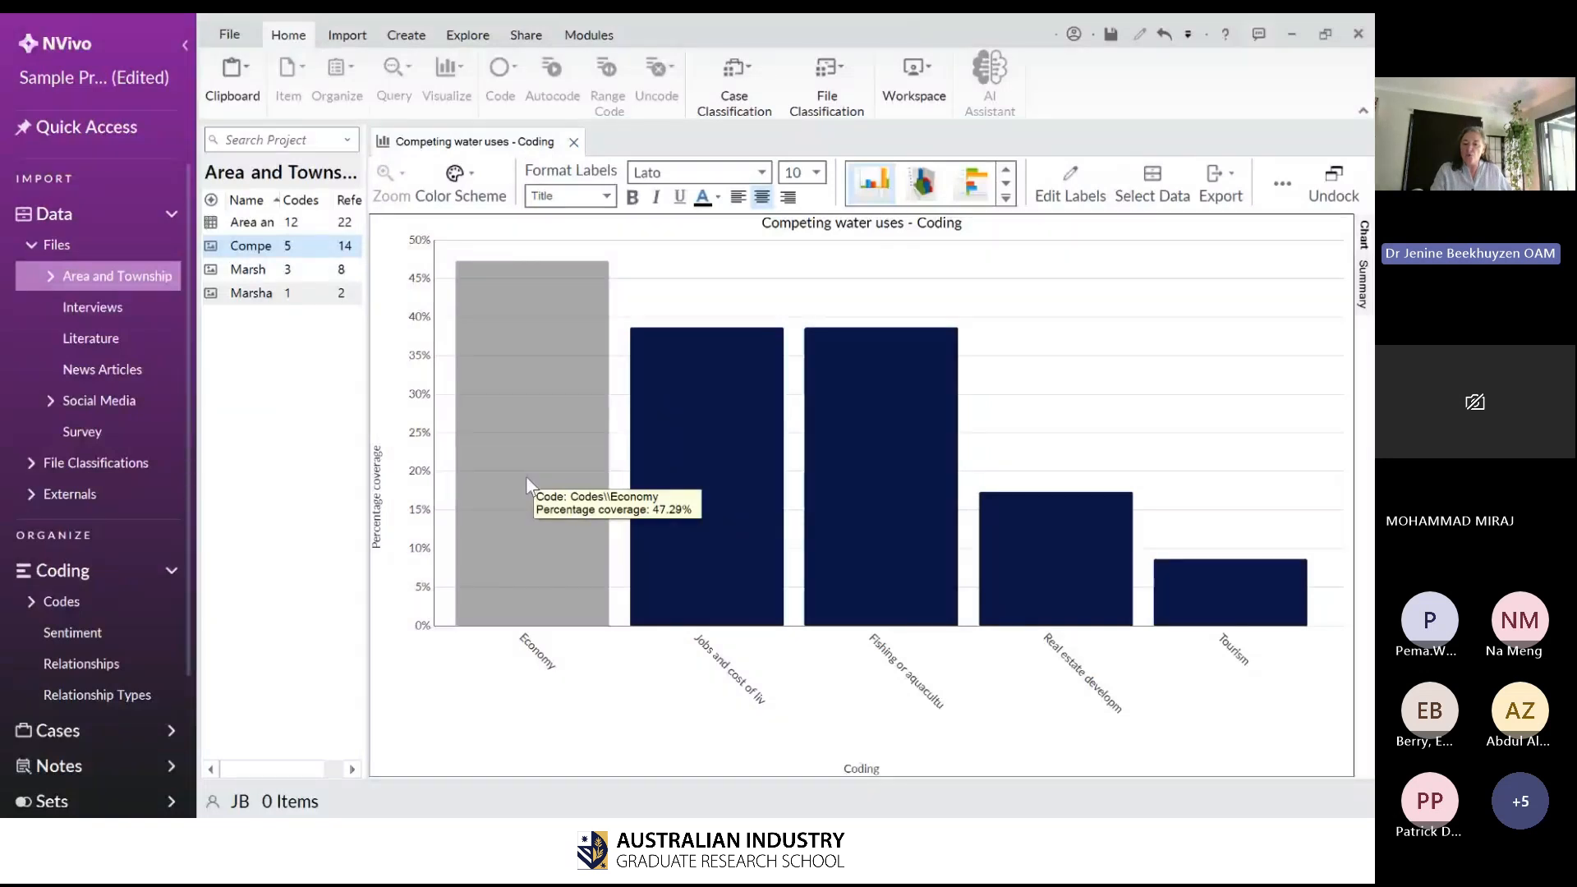
- Examine the percentage coverage of each code in the Competing water uses coding chart
mouse_move(709, 431)
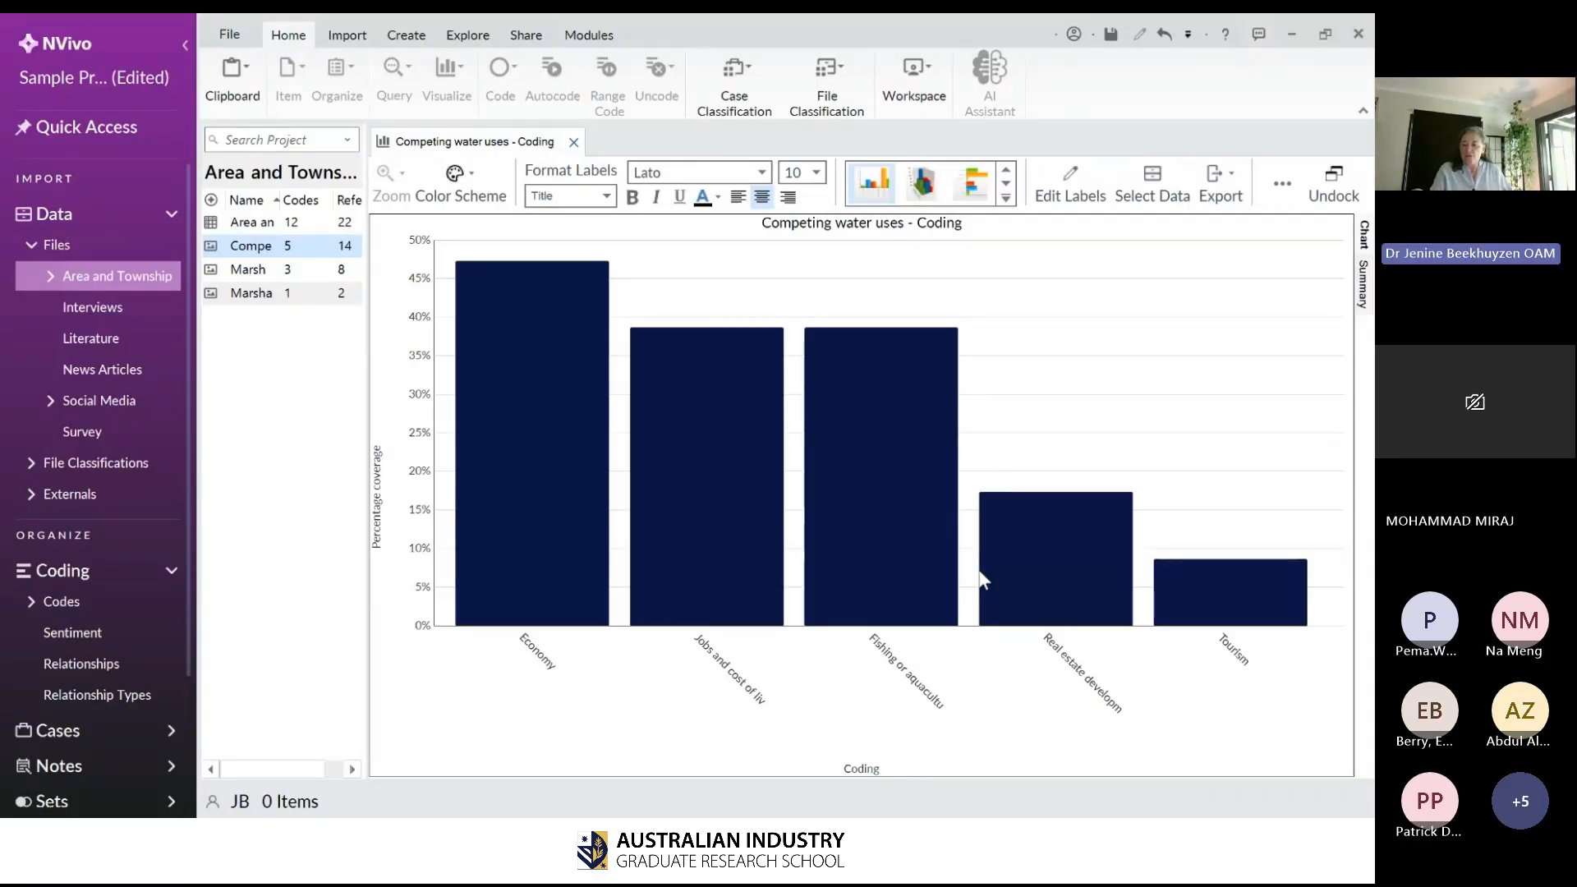
mouse_move(1232, 588)
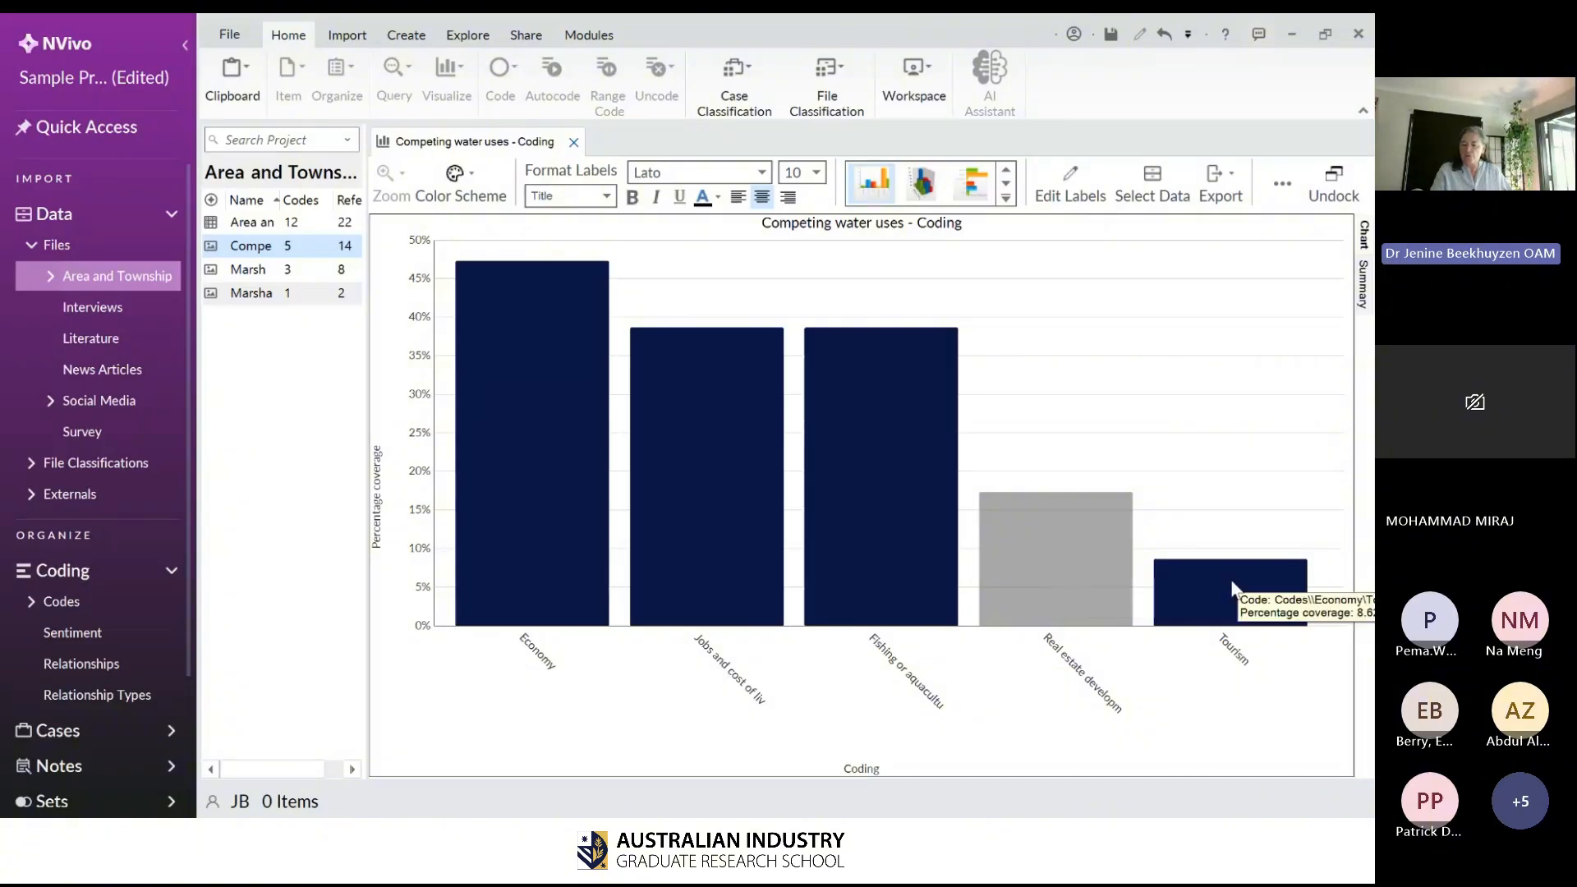
mouse_move(1101, 545)
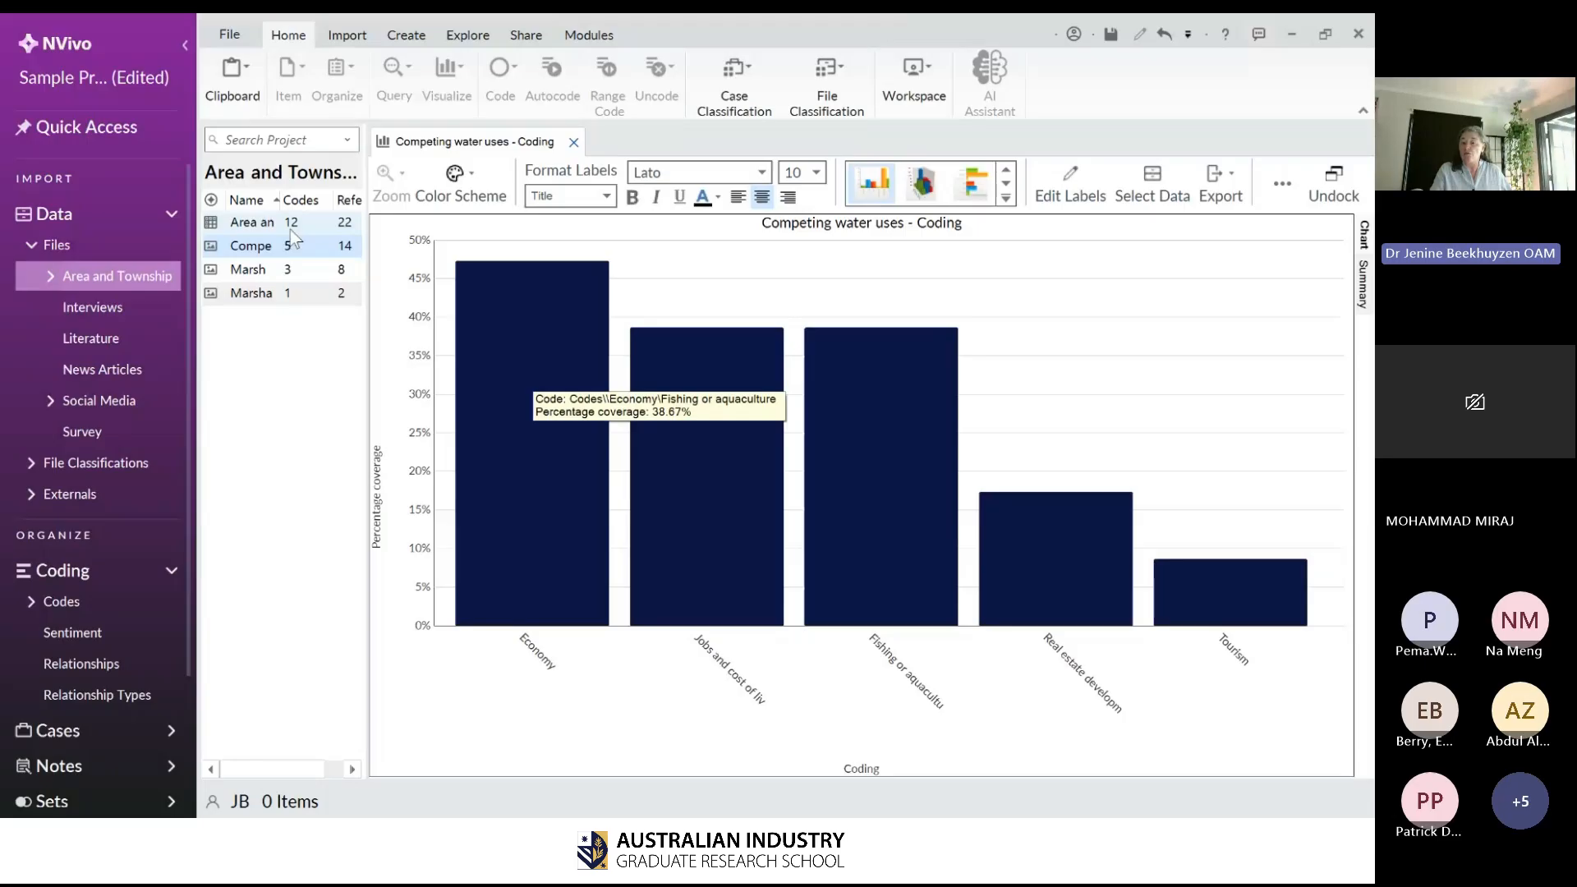
mouse_move(605, 321)
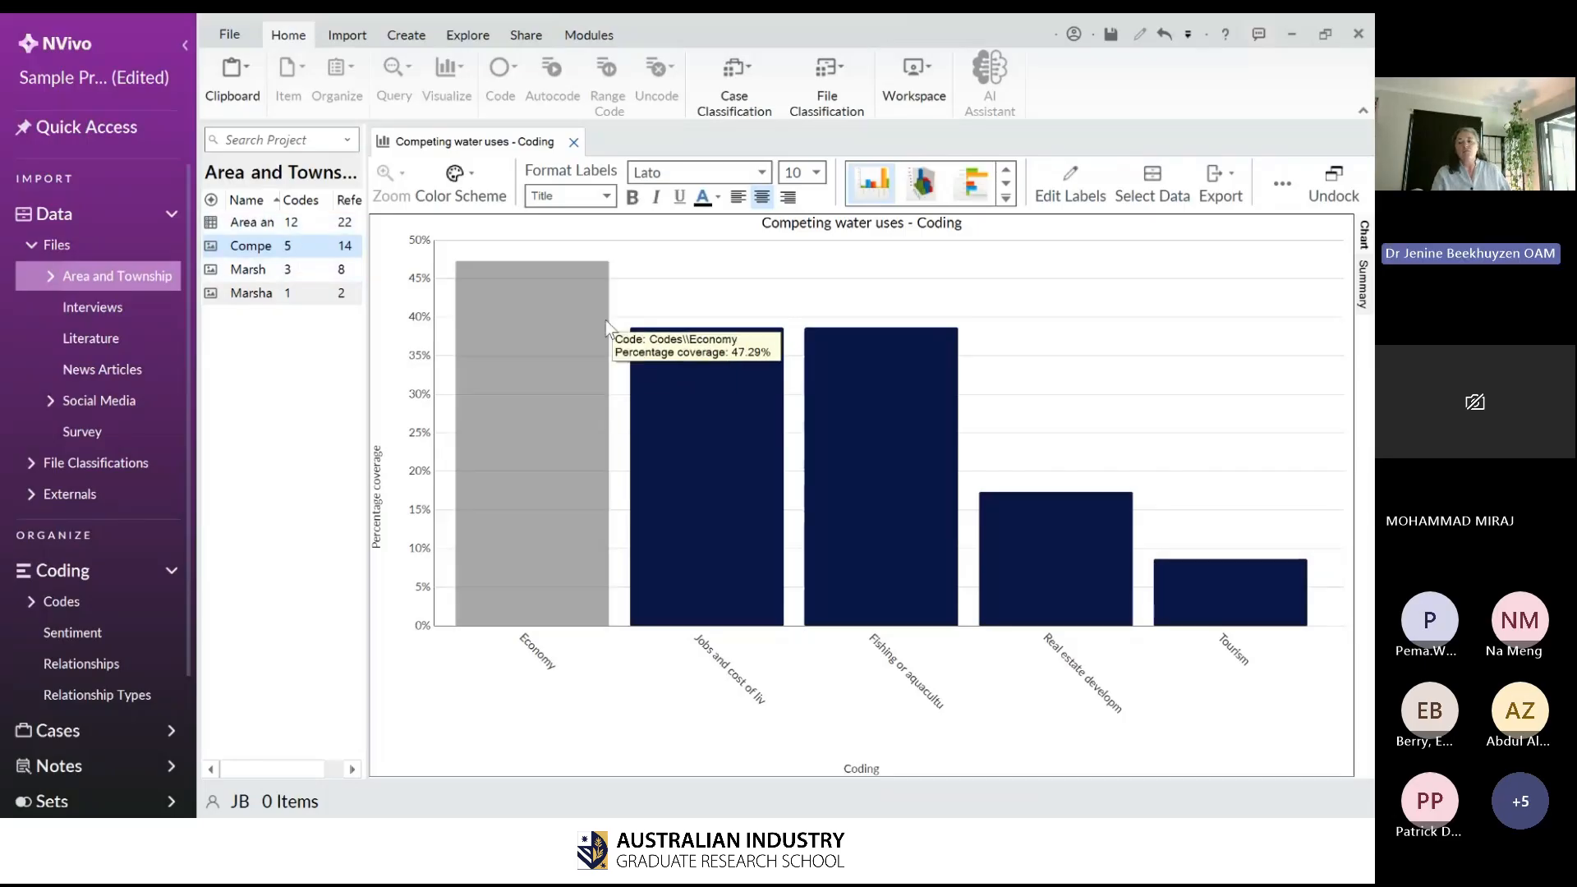
click(649, 397)
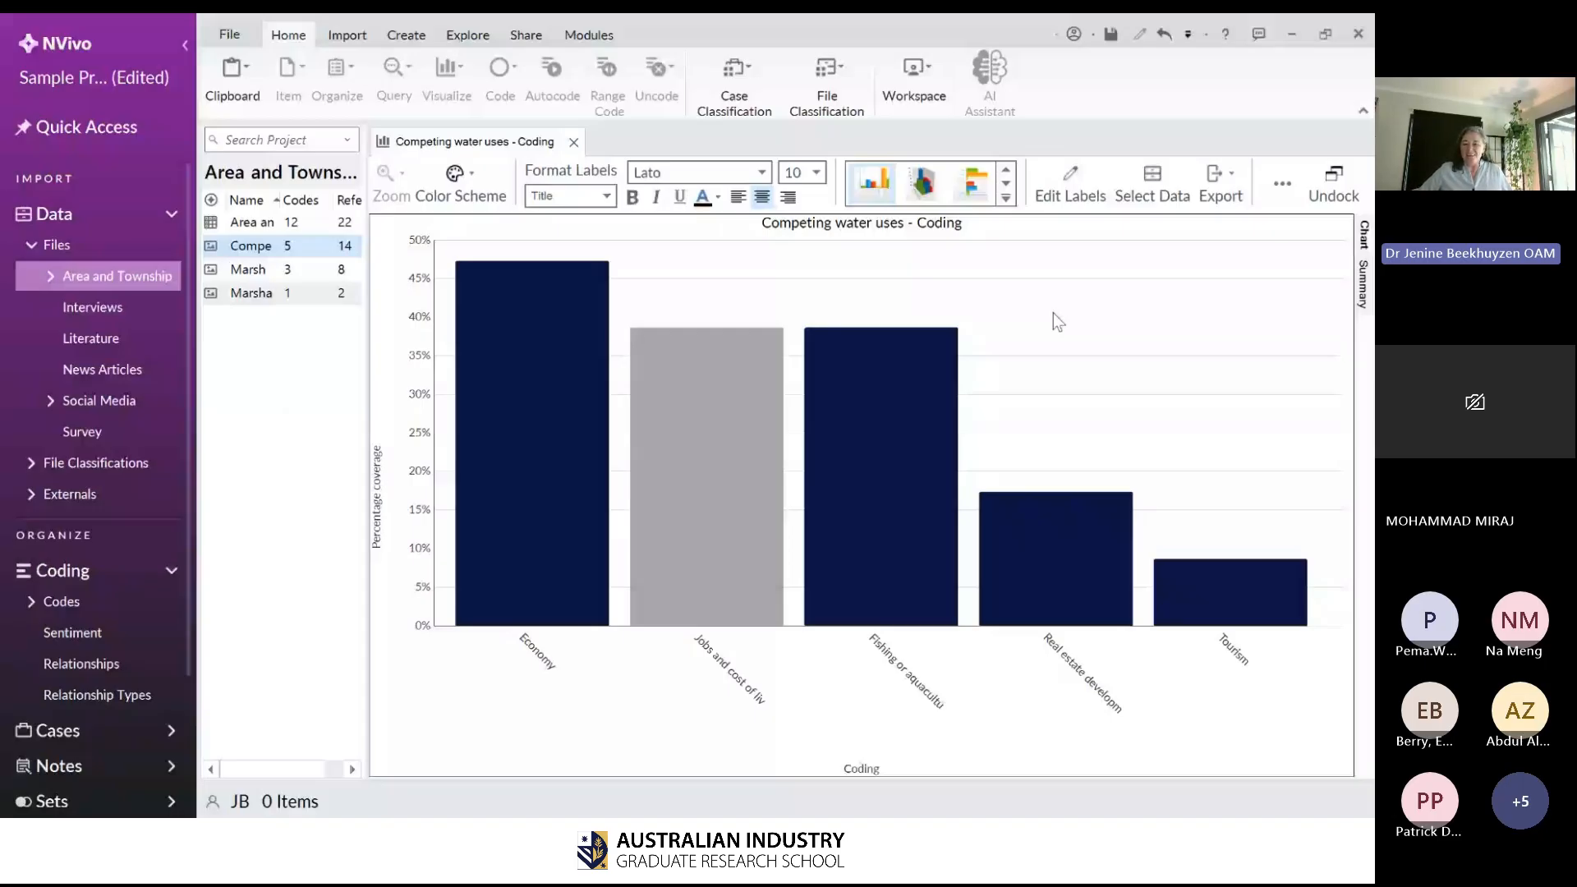
click(1054, 315)
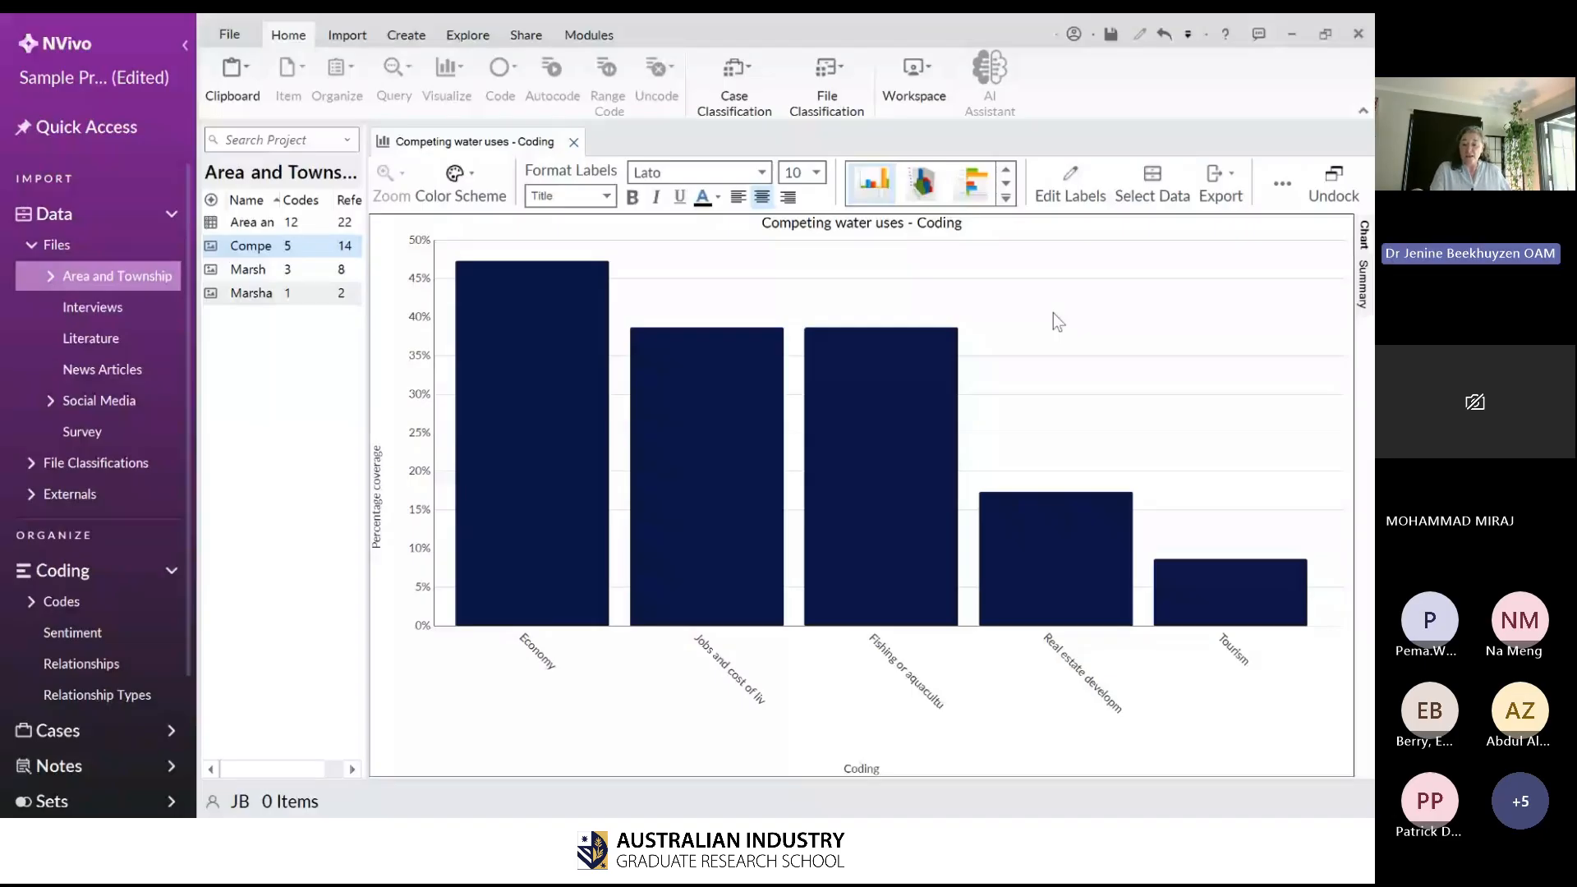
mouse_move(1068, 577)
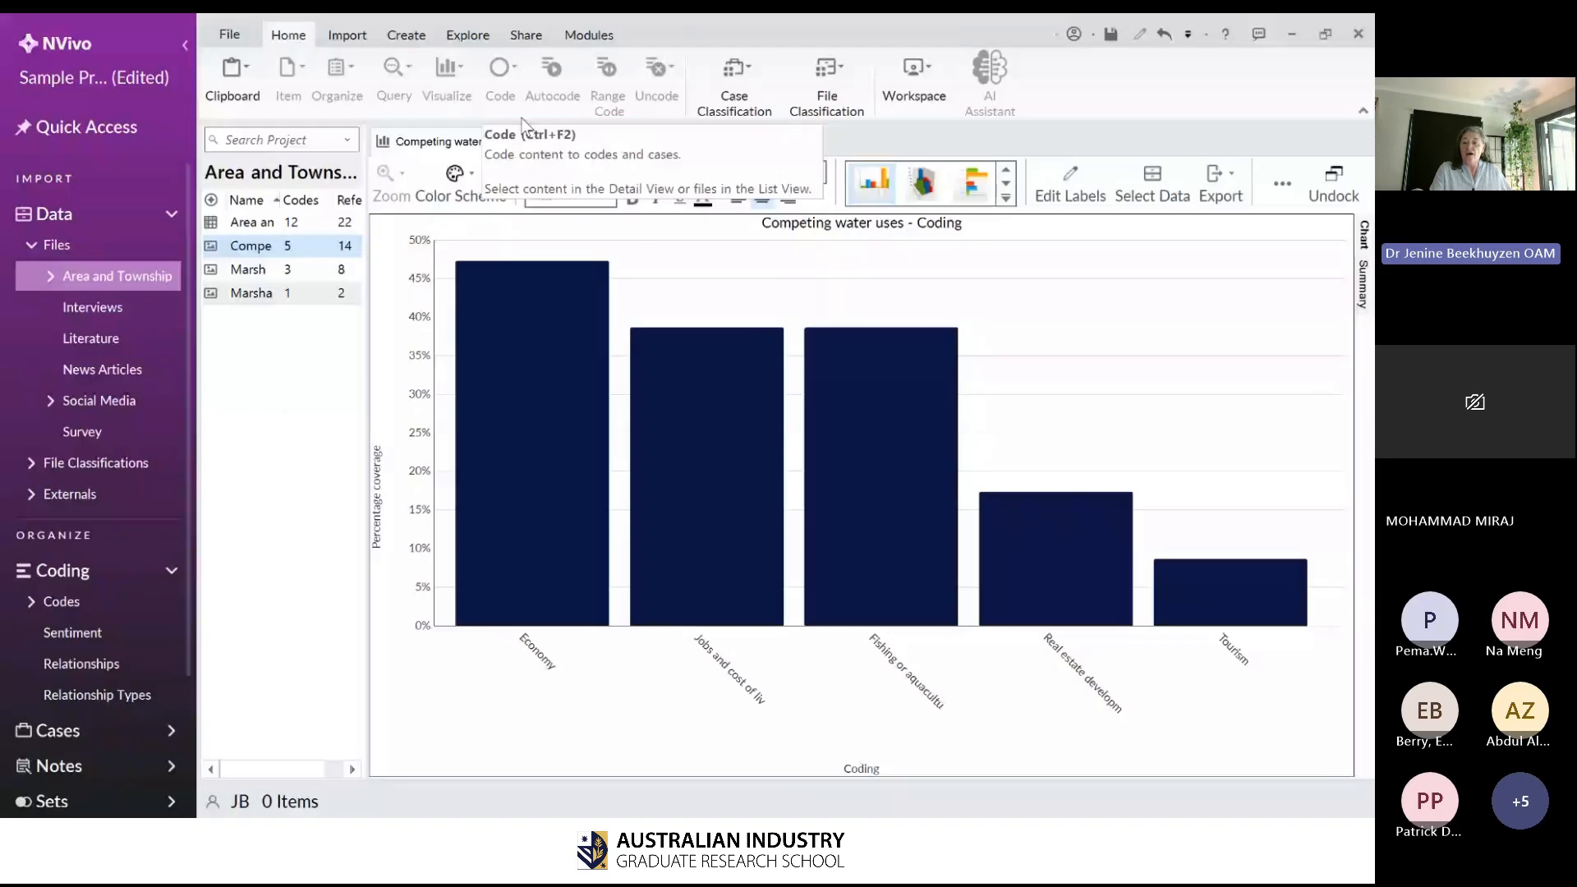
- Open the Real estate development code from its bar in the coding chart to view its coded references
double_click(1066, 529)
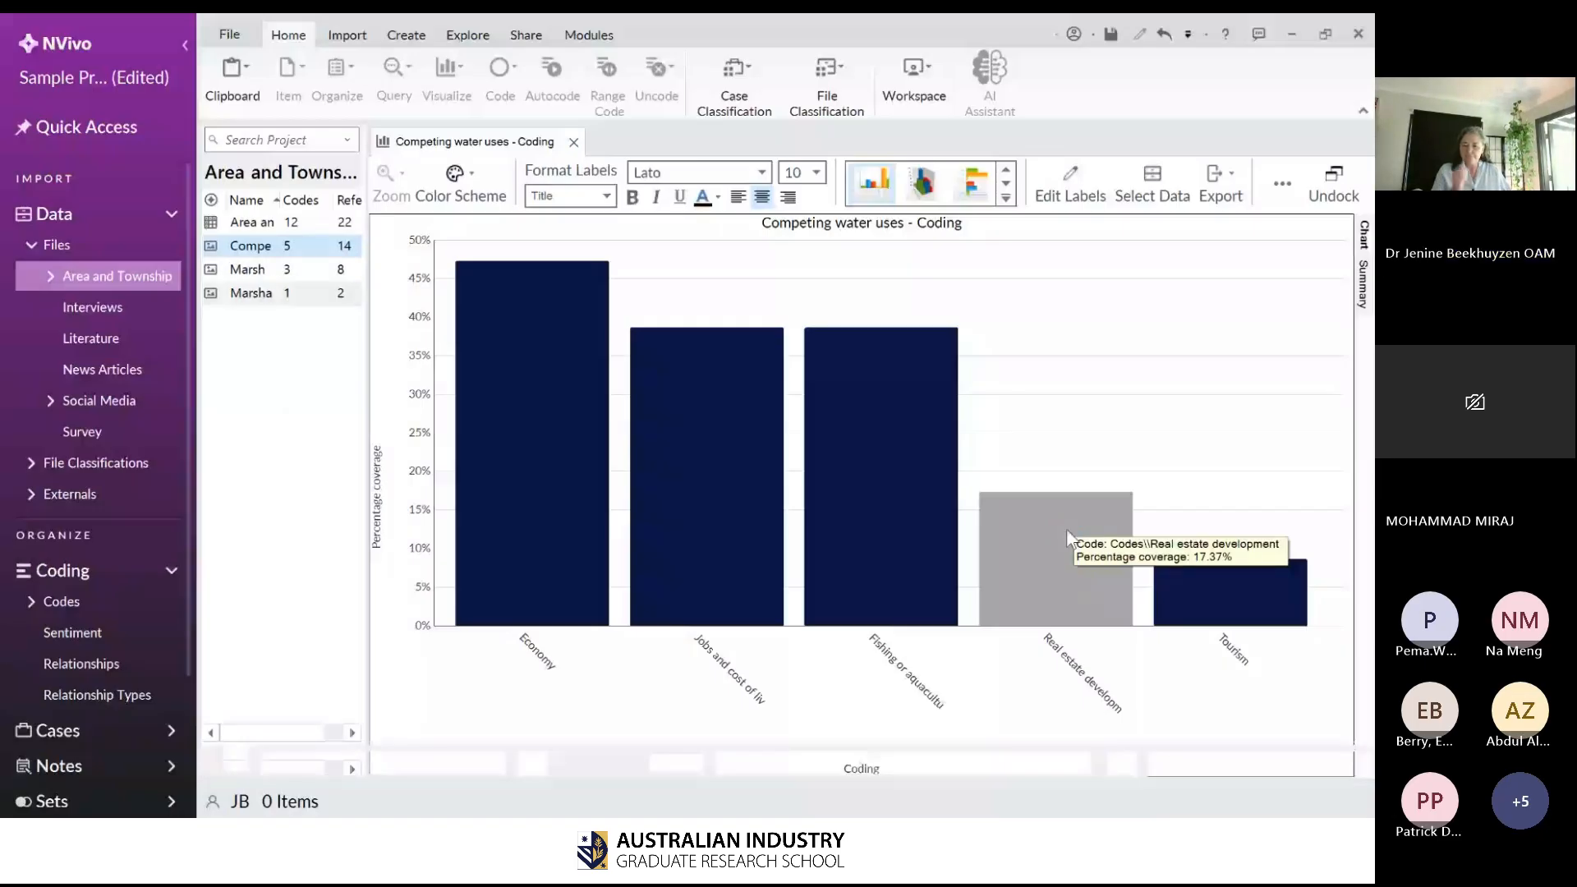
right_click(1068, 531)
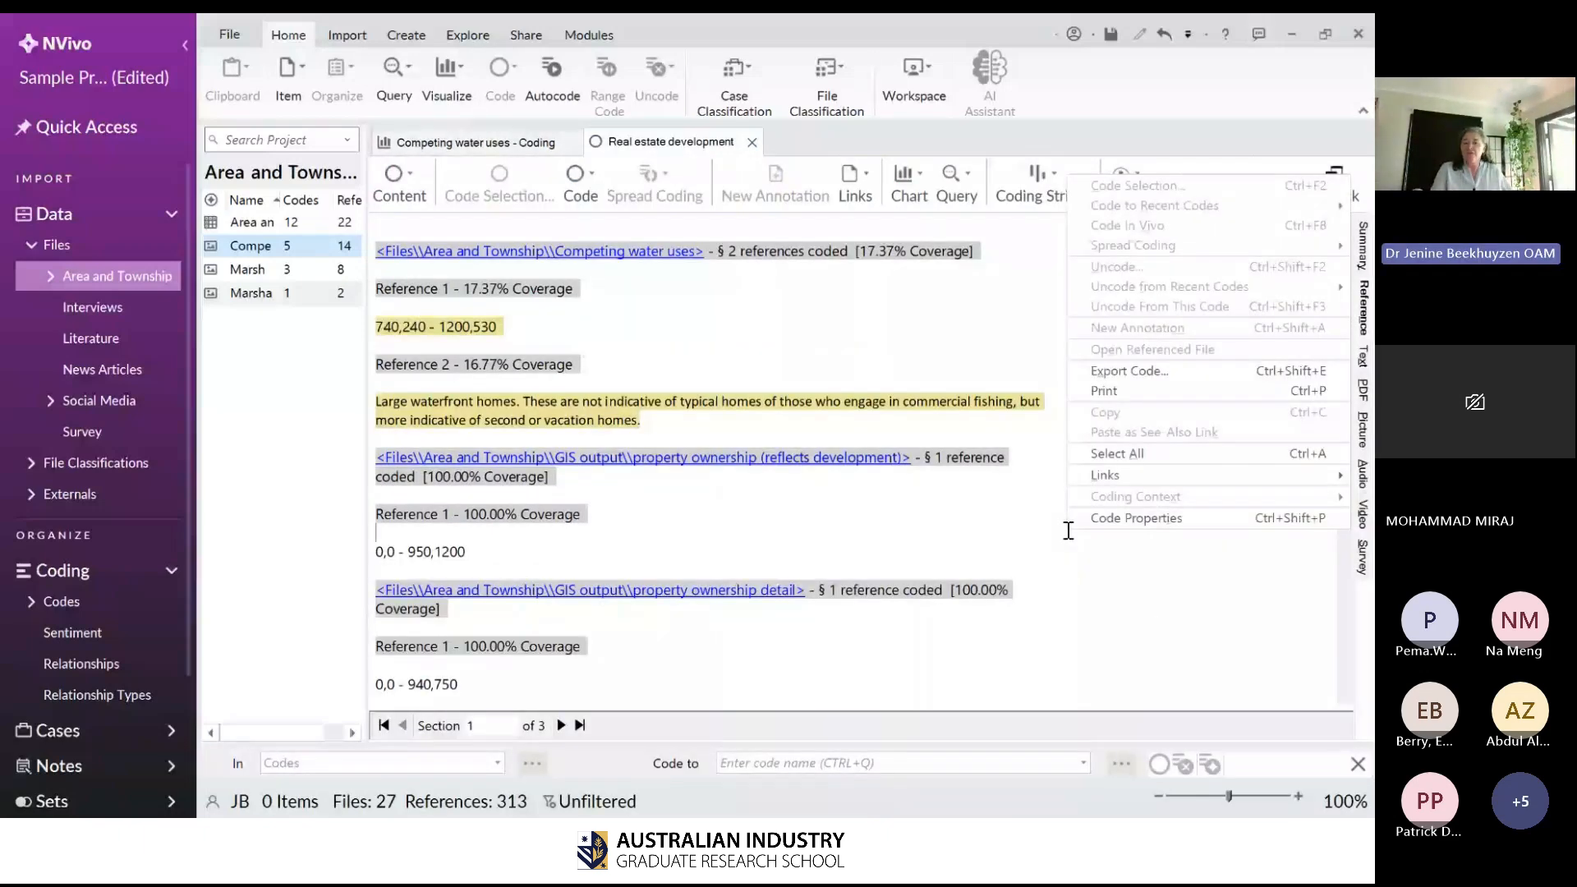
click(740, 486)
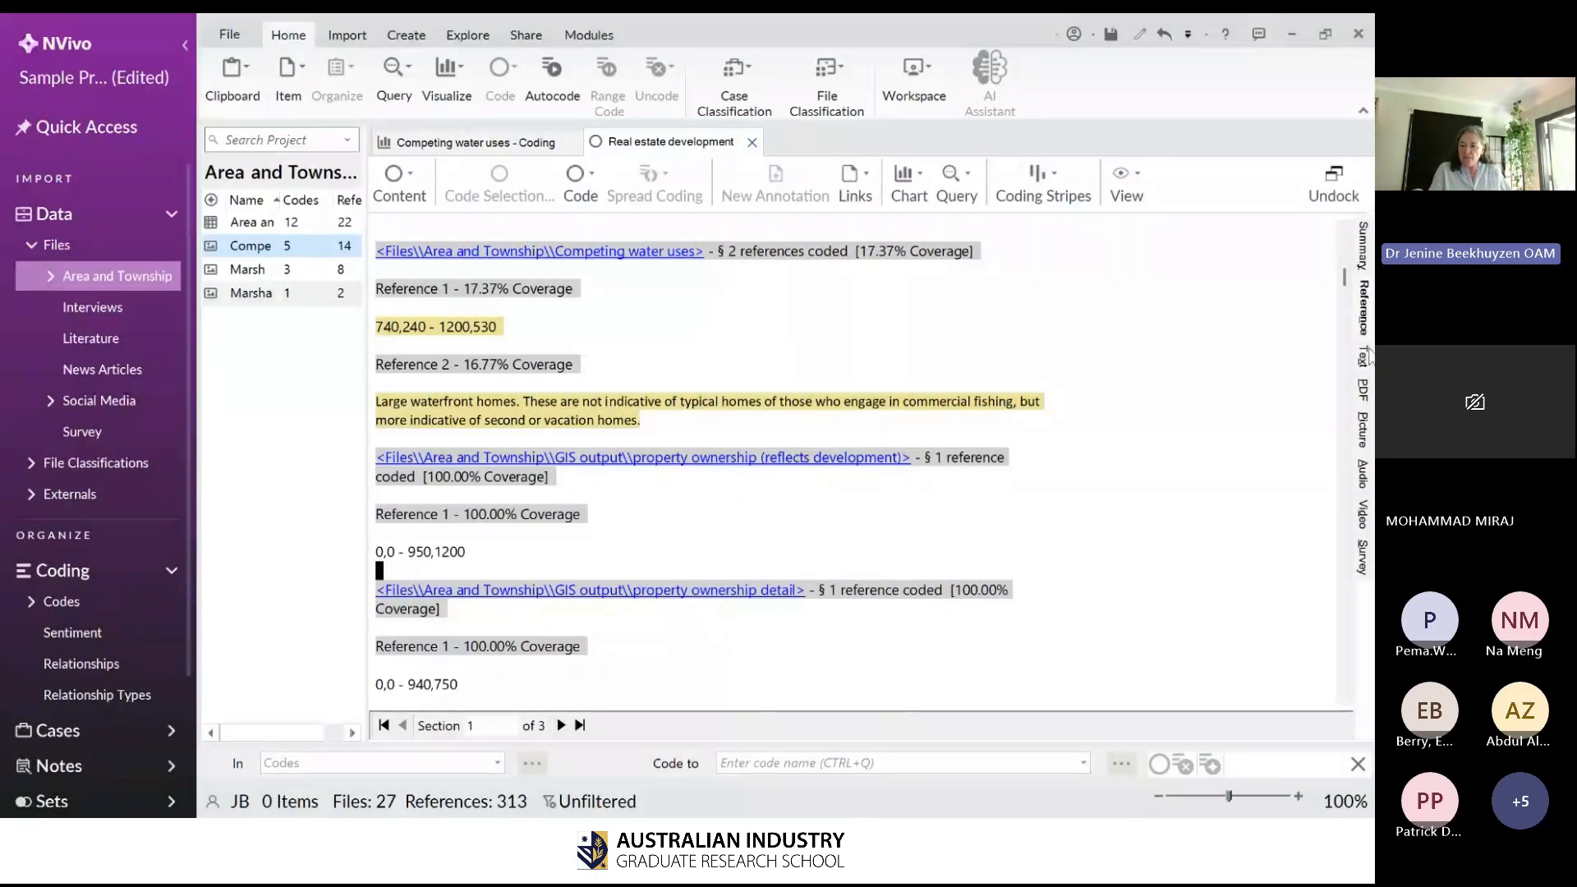
- Show the pictures coded at Real estate development and view Competing water uses with its log area widened
click(1363, 430)
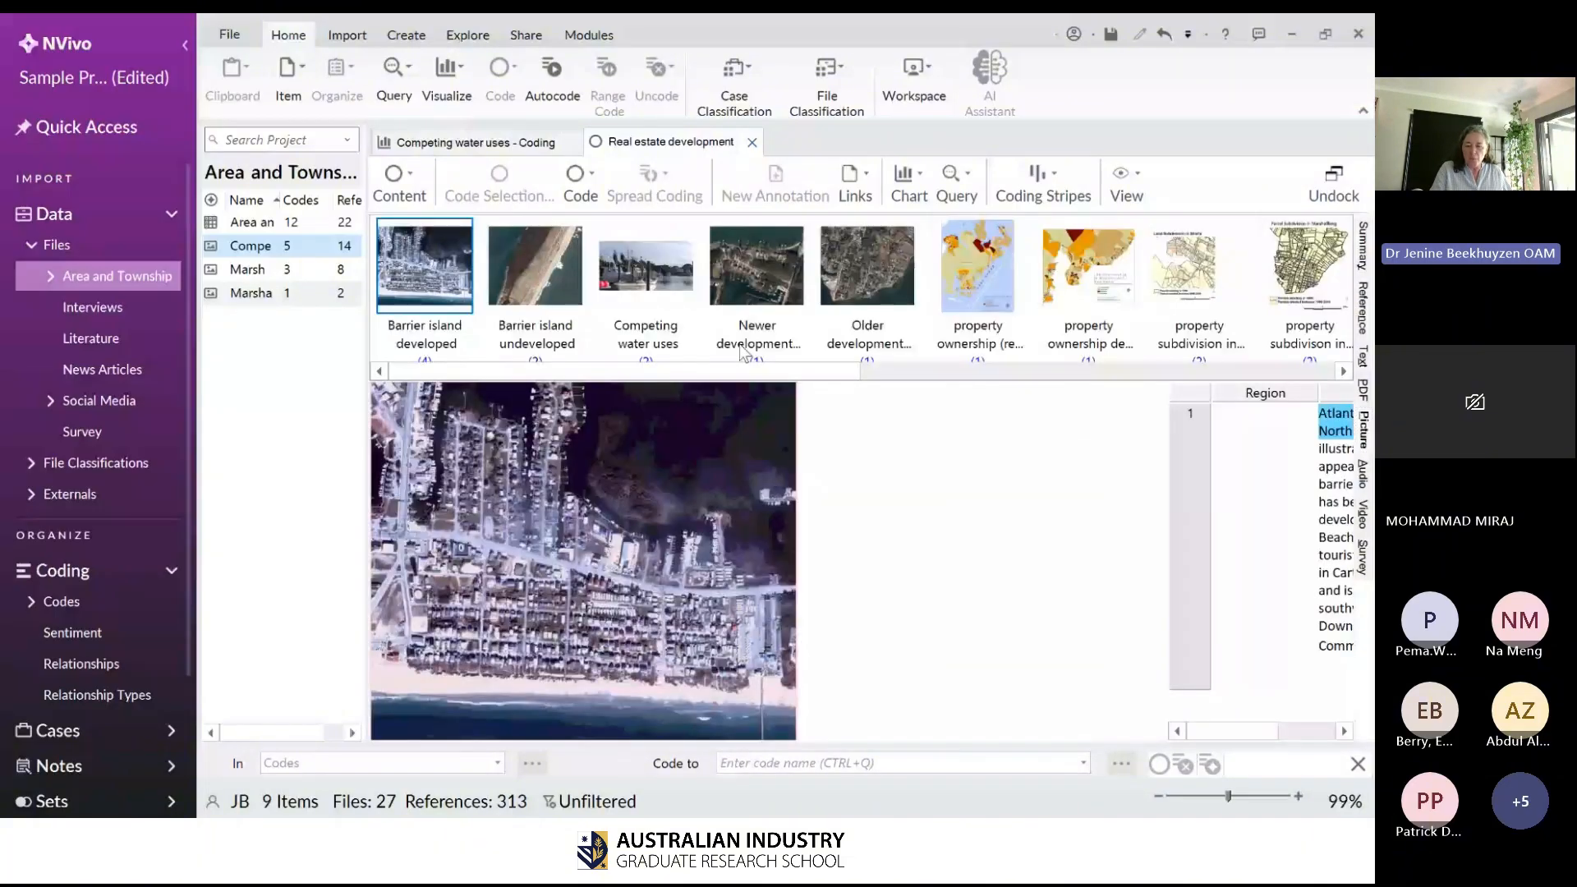
click(646, 272)
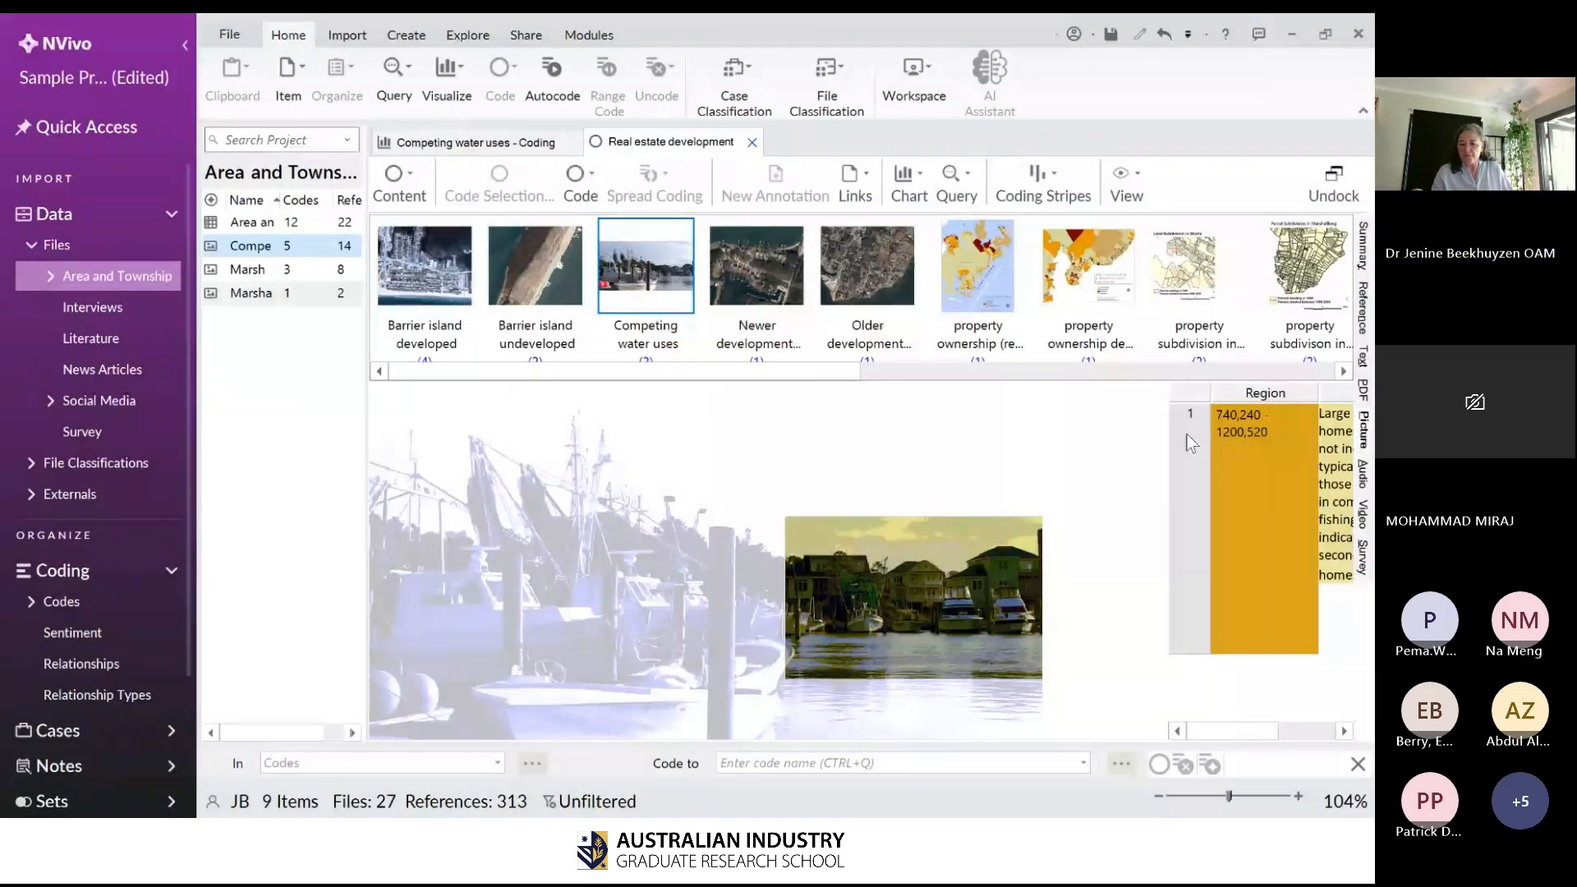
drag(1157, 455, 1007, 484)
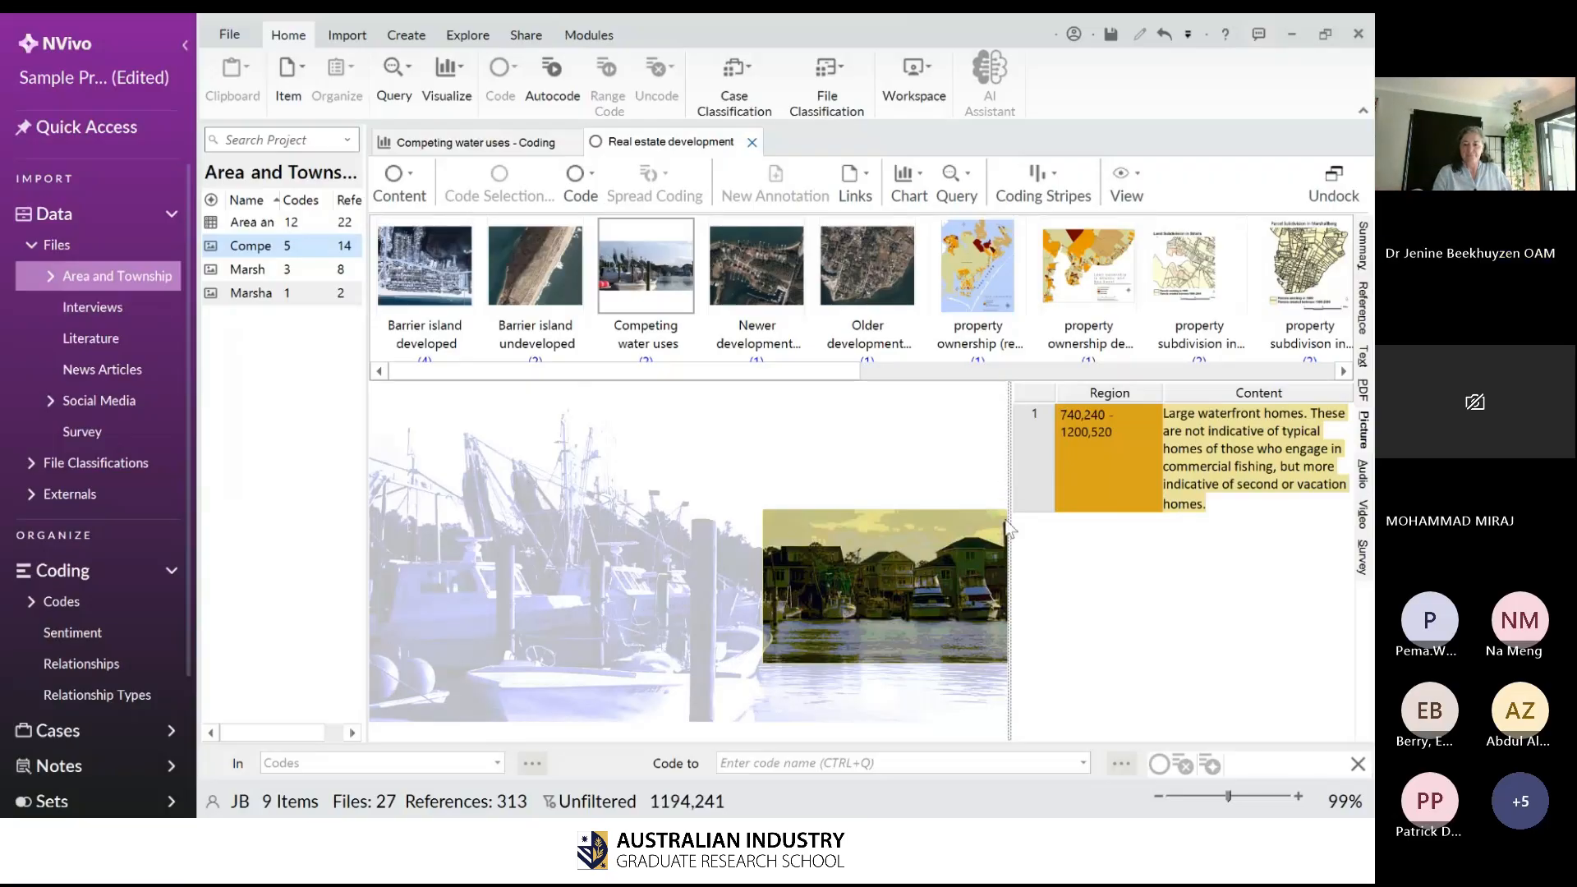
- Close the Real estate development code and the coding chart, and open the first transcript in the Interviews folder
click(750, 142)
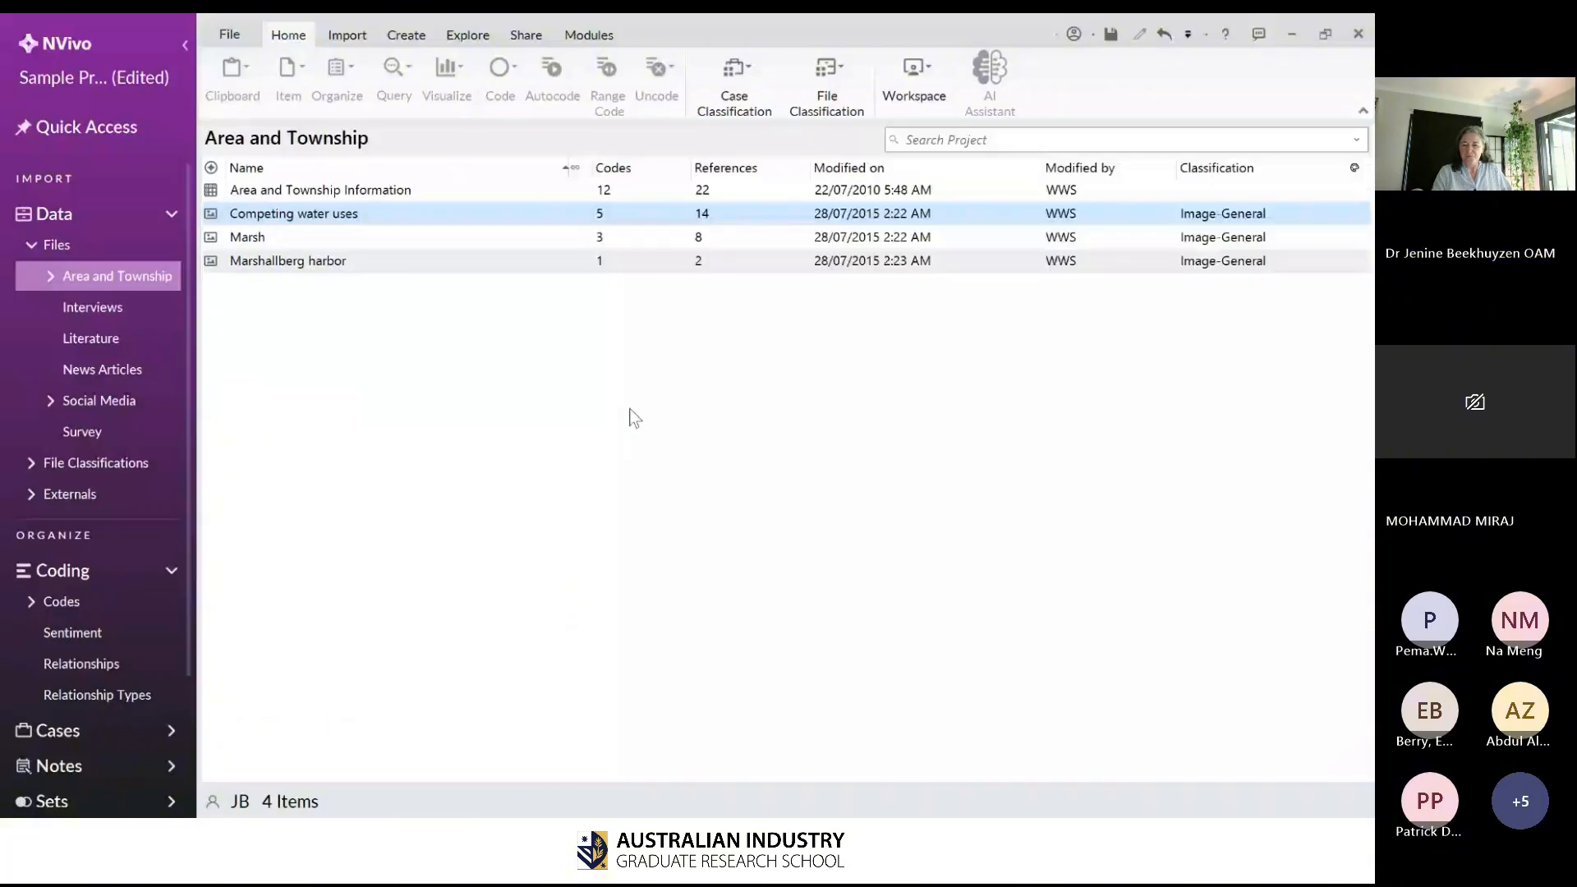
click(90, 317)
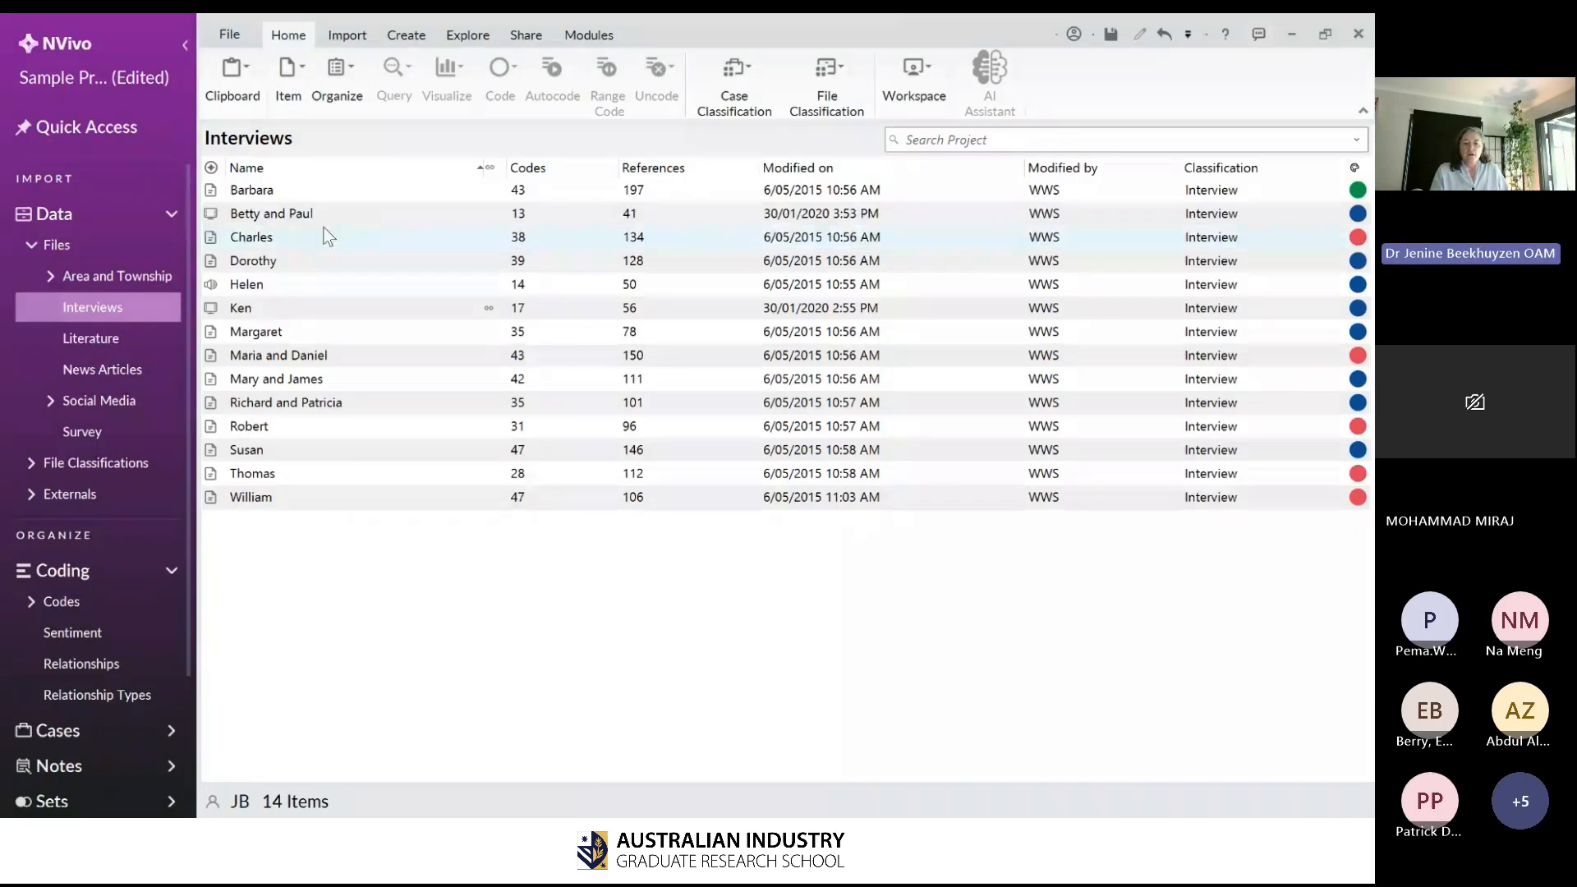
click(224, 195)
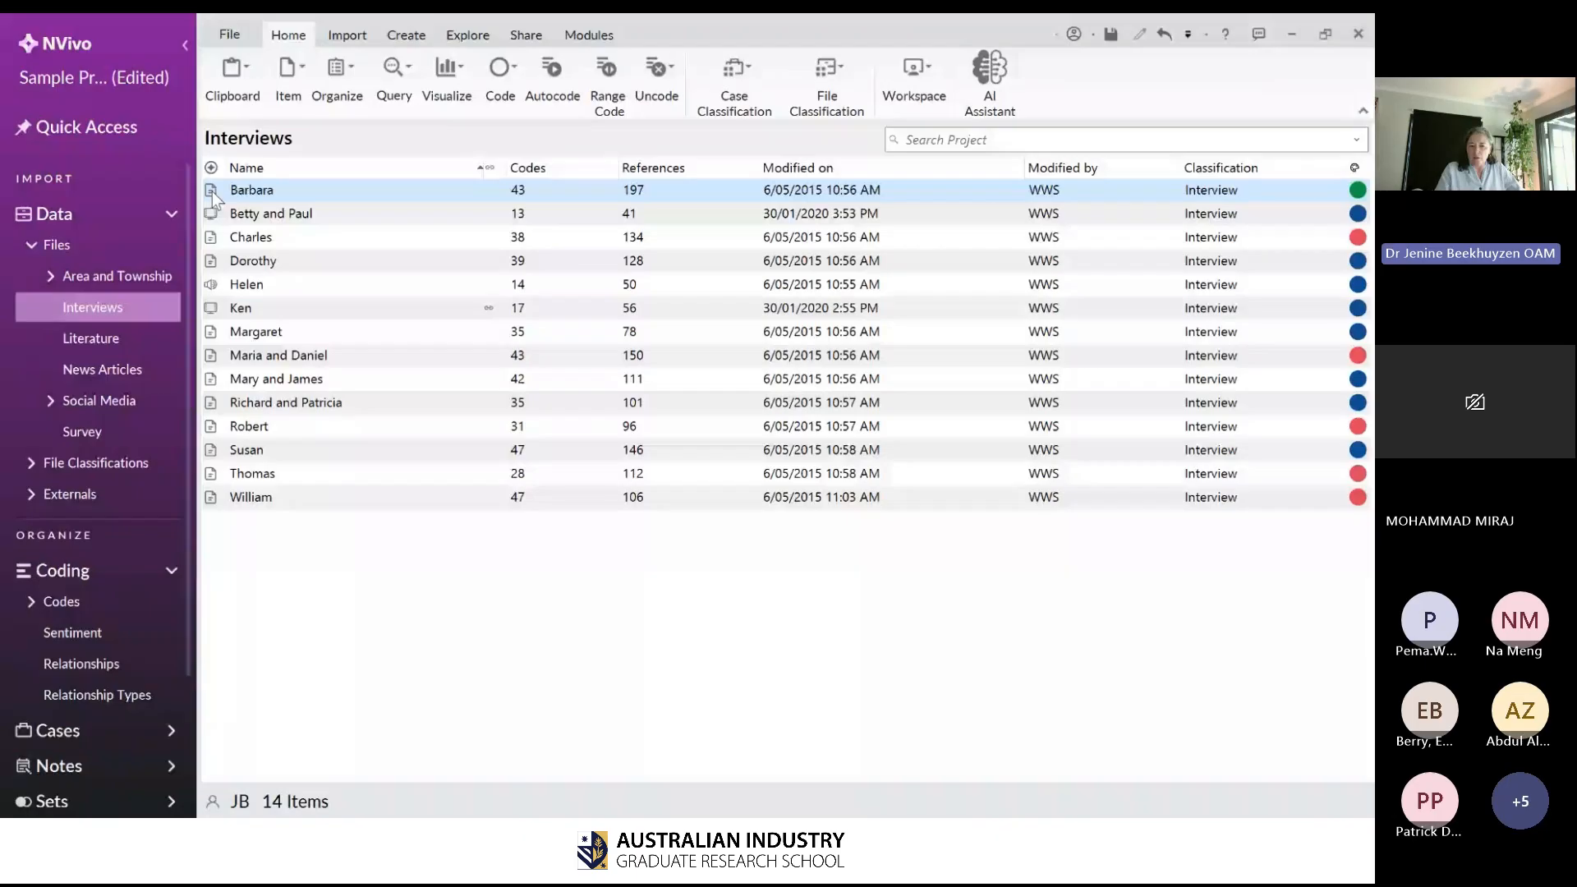
double_click(212, 190)
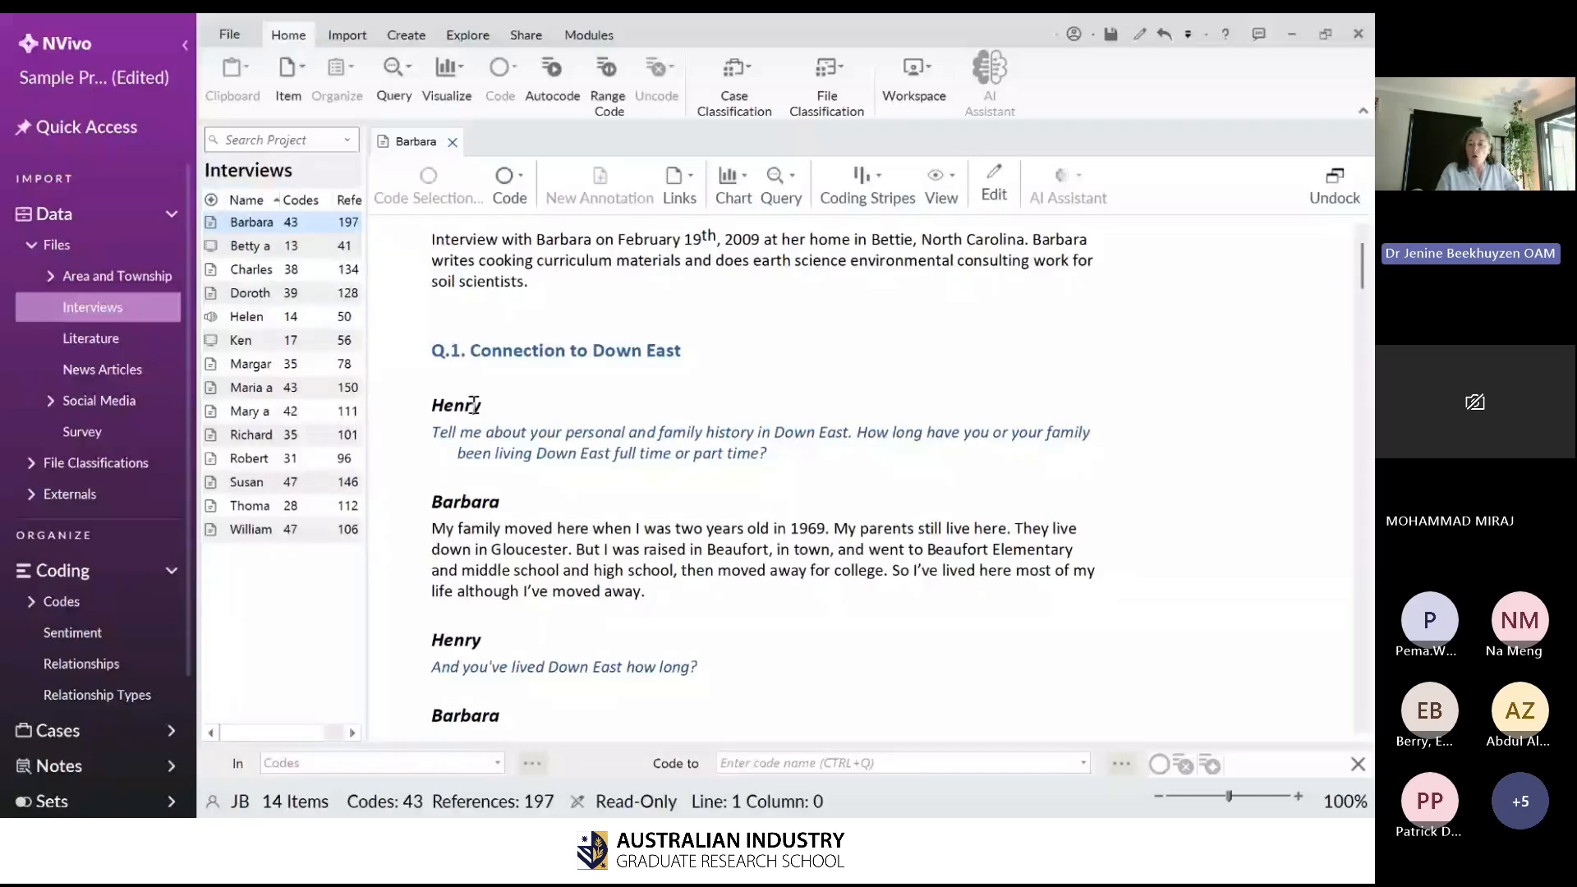
- Examine how the interview transcript is structured by question headings and speaker headings from Q.1 to Q.3, and close it
double_click(456, 261)
click(475, 345)
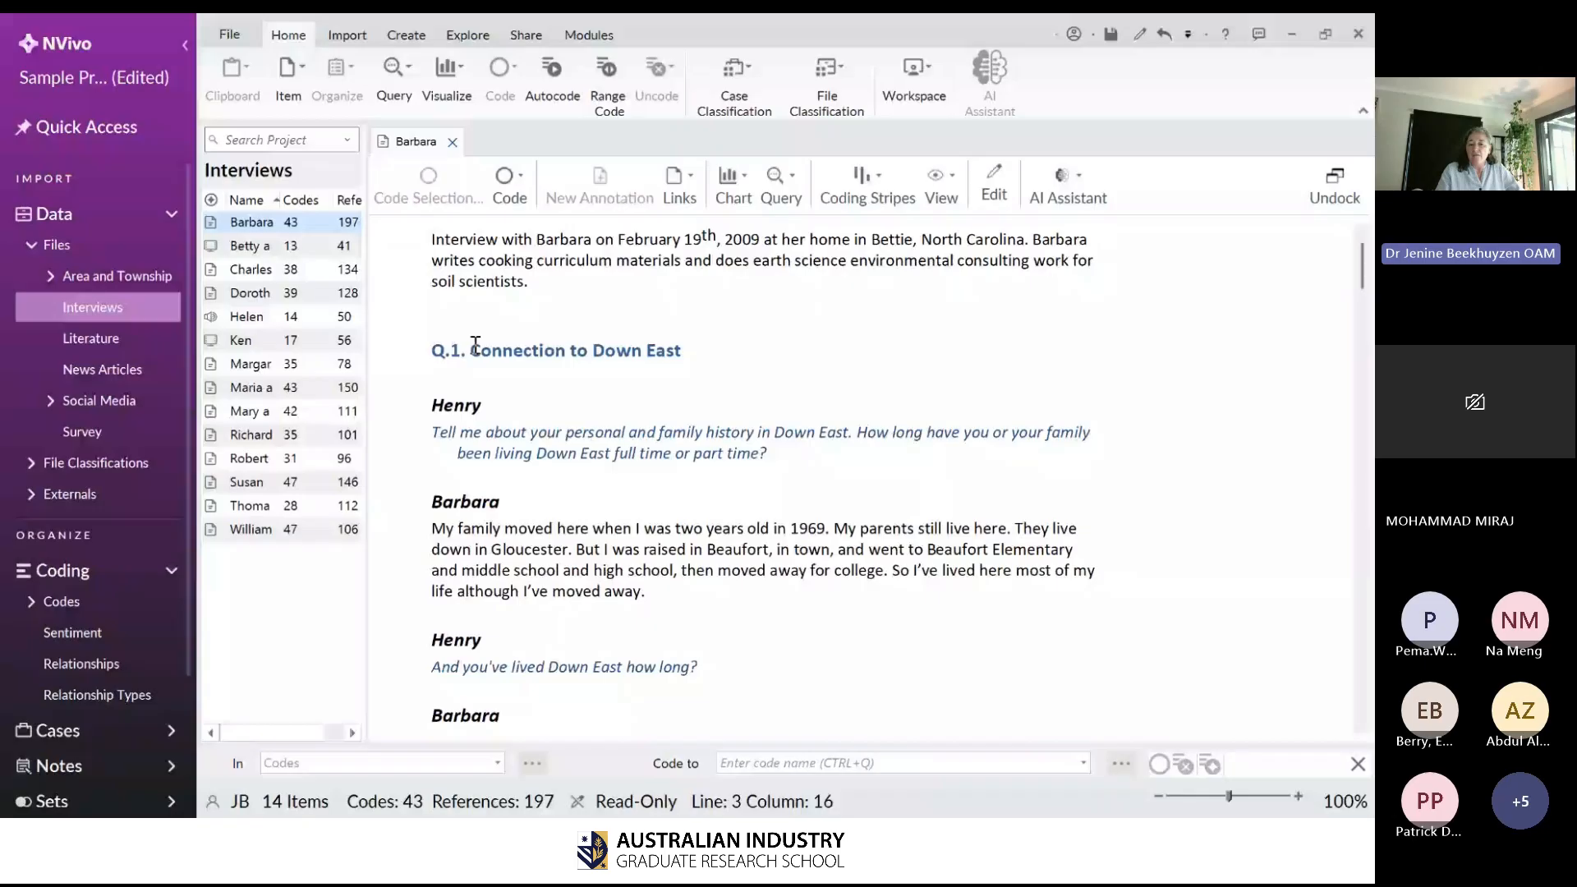
click(435, 349)
click(549, 429)
scroll(549, 425, down, 10)
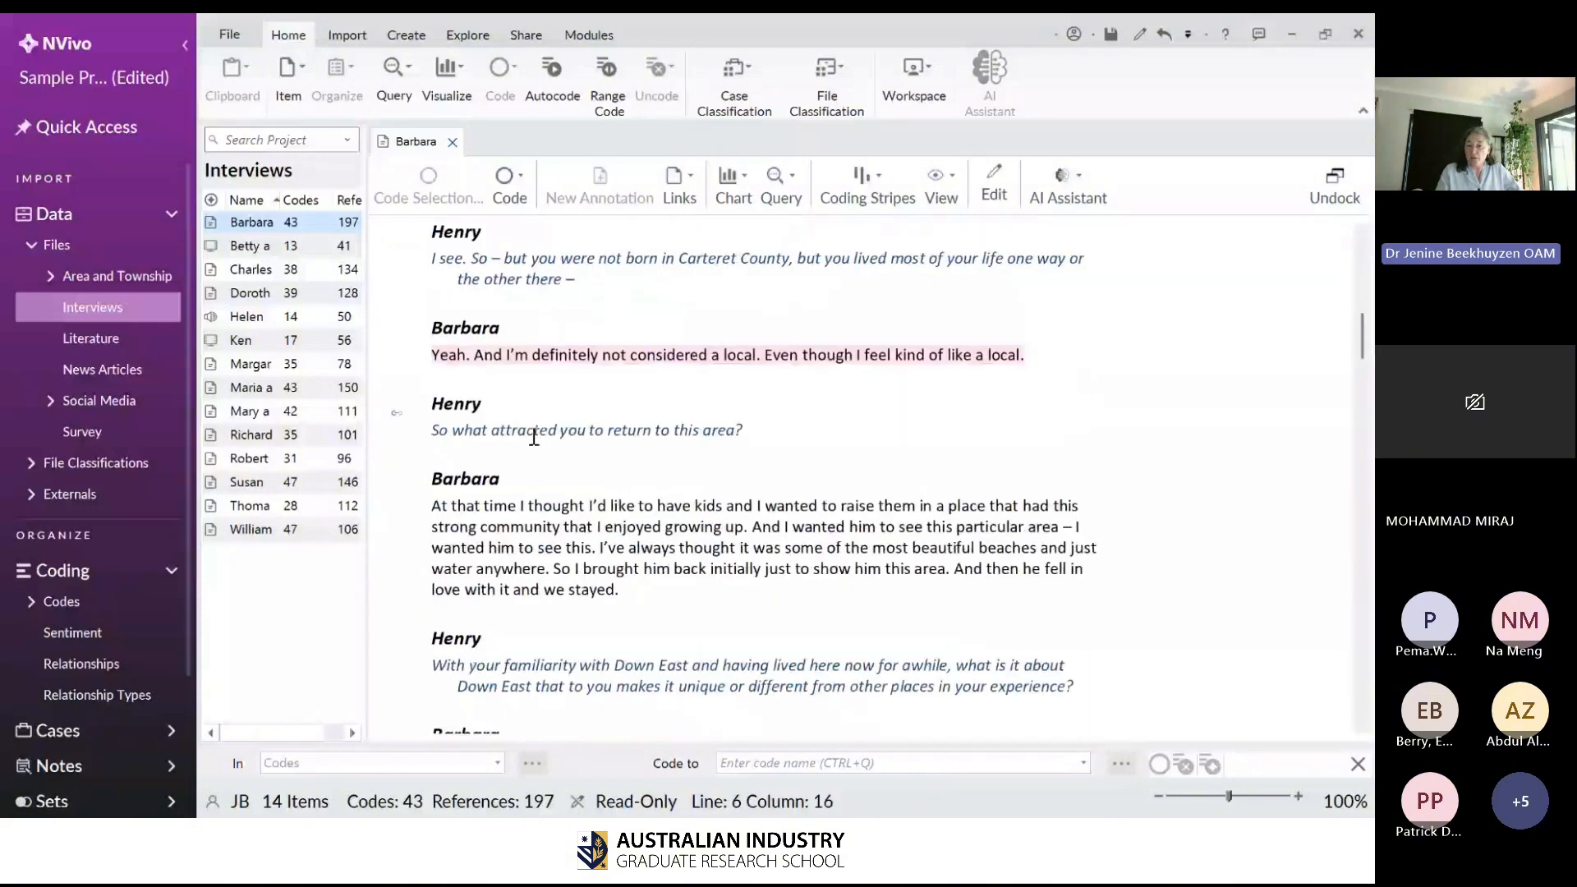
scroll(534, 437, down, 5)
scroll(532, 437, down, 2)
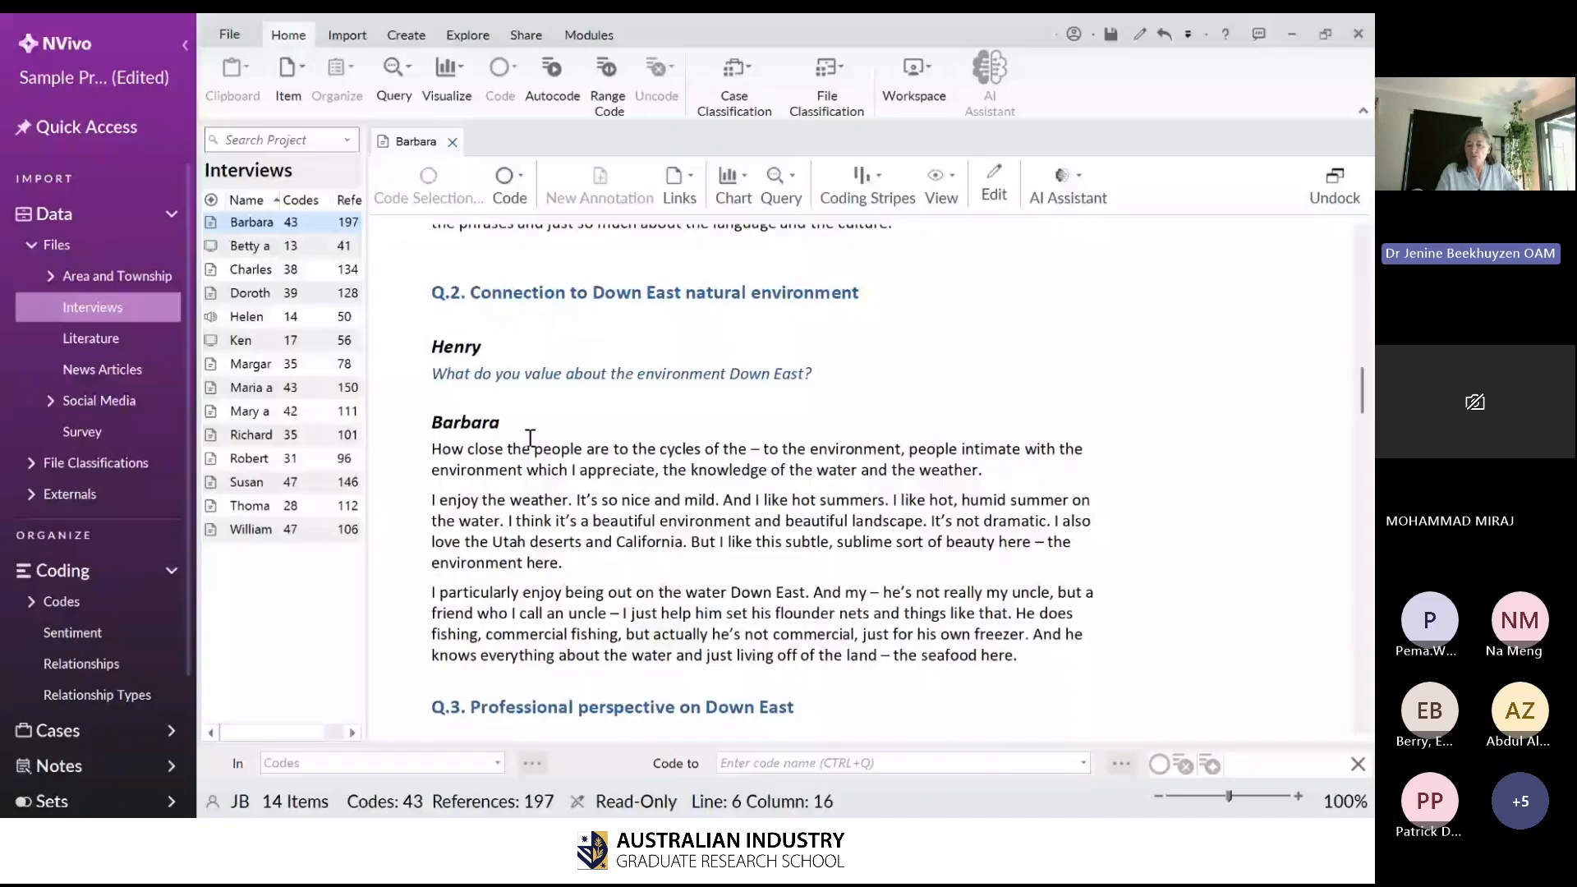
scroll(528, 437, up, 1)
scroll(528, 436, down, 5)
scroll(527, 441, up, 1)
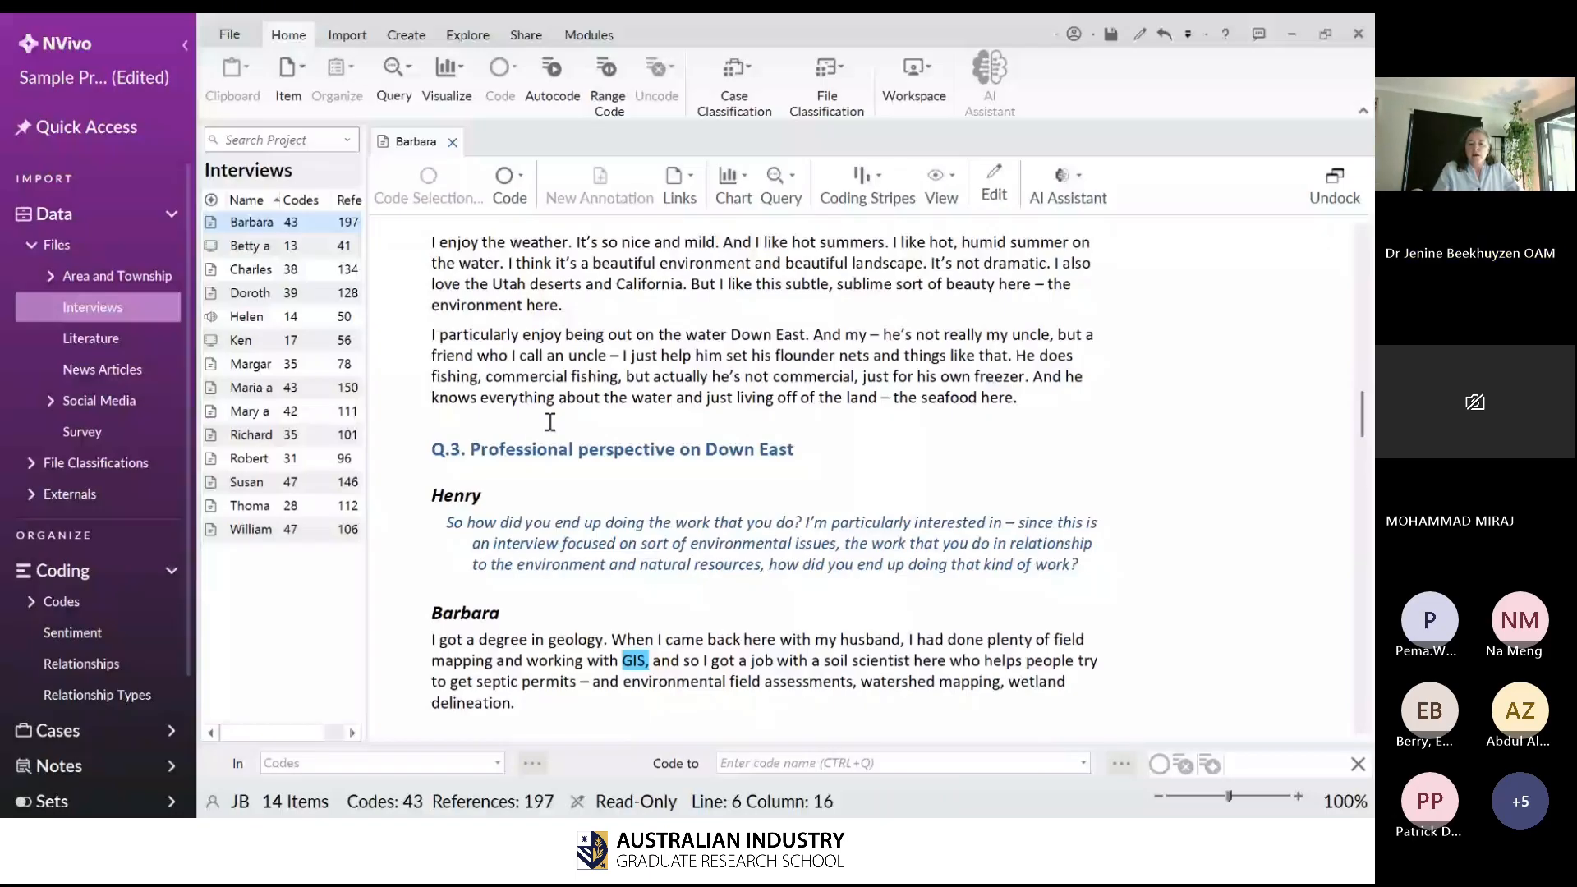
click(452, 143)
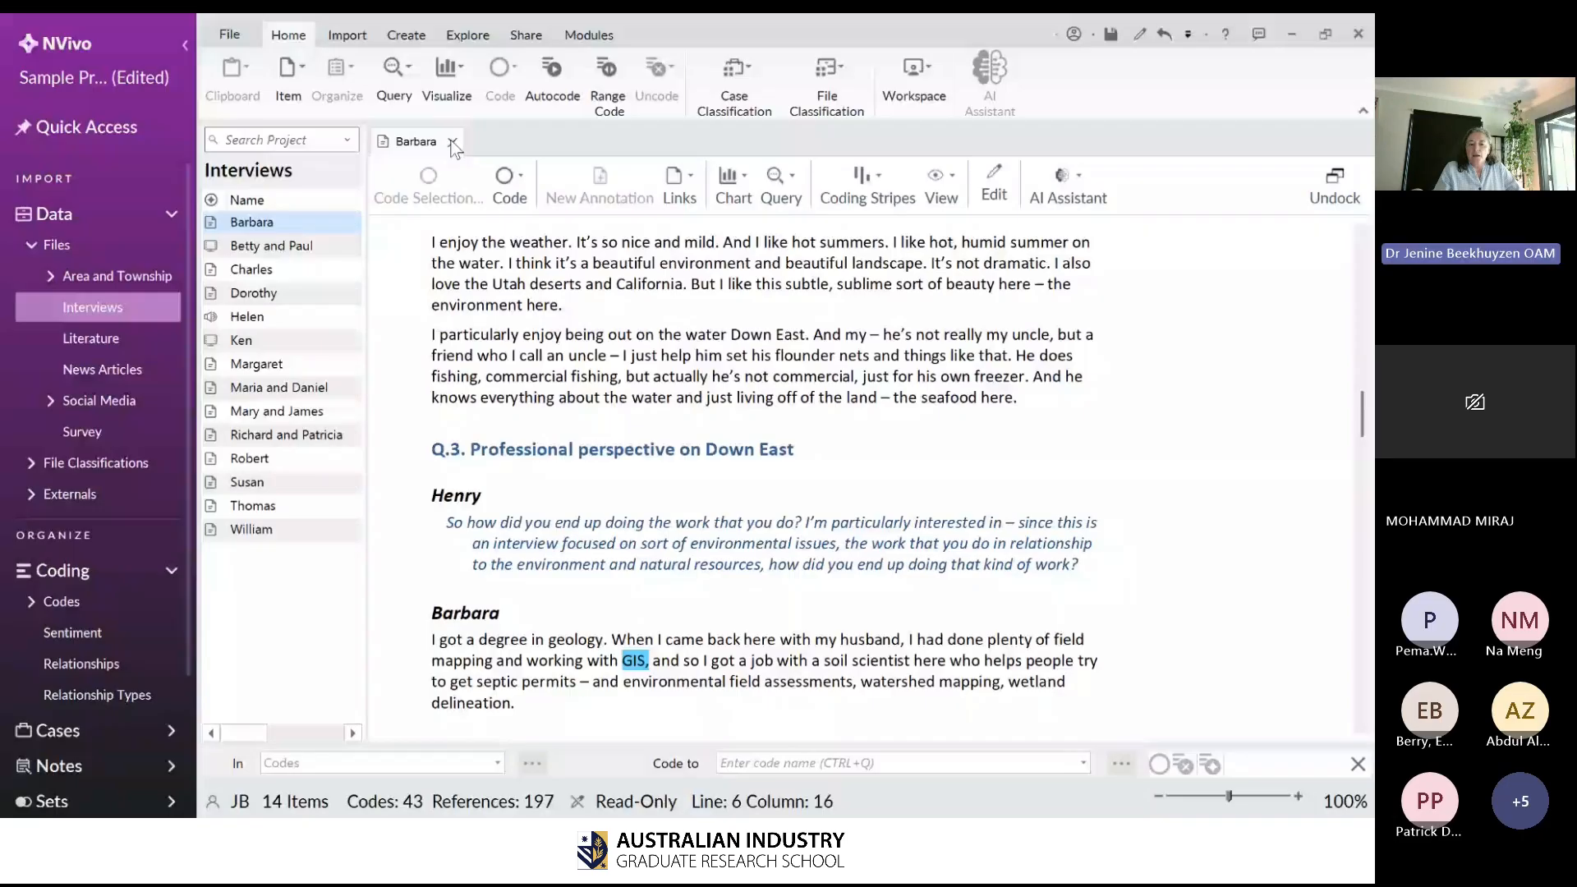
click(452, 142)
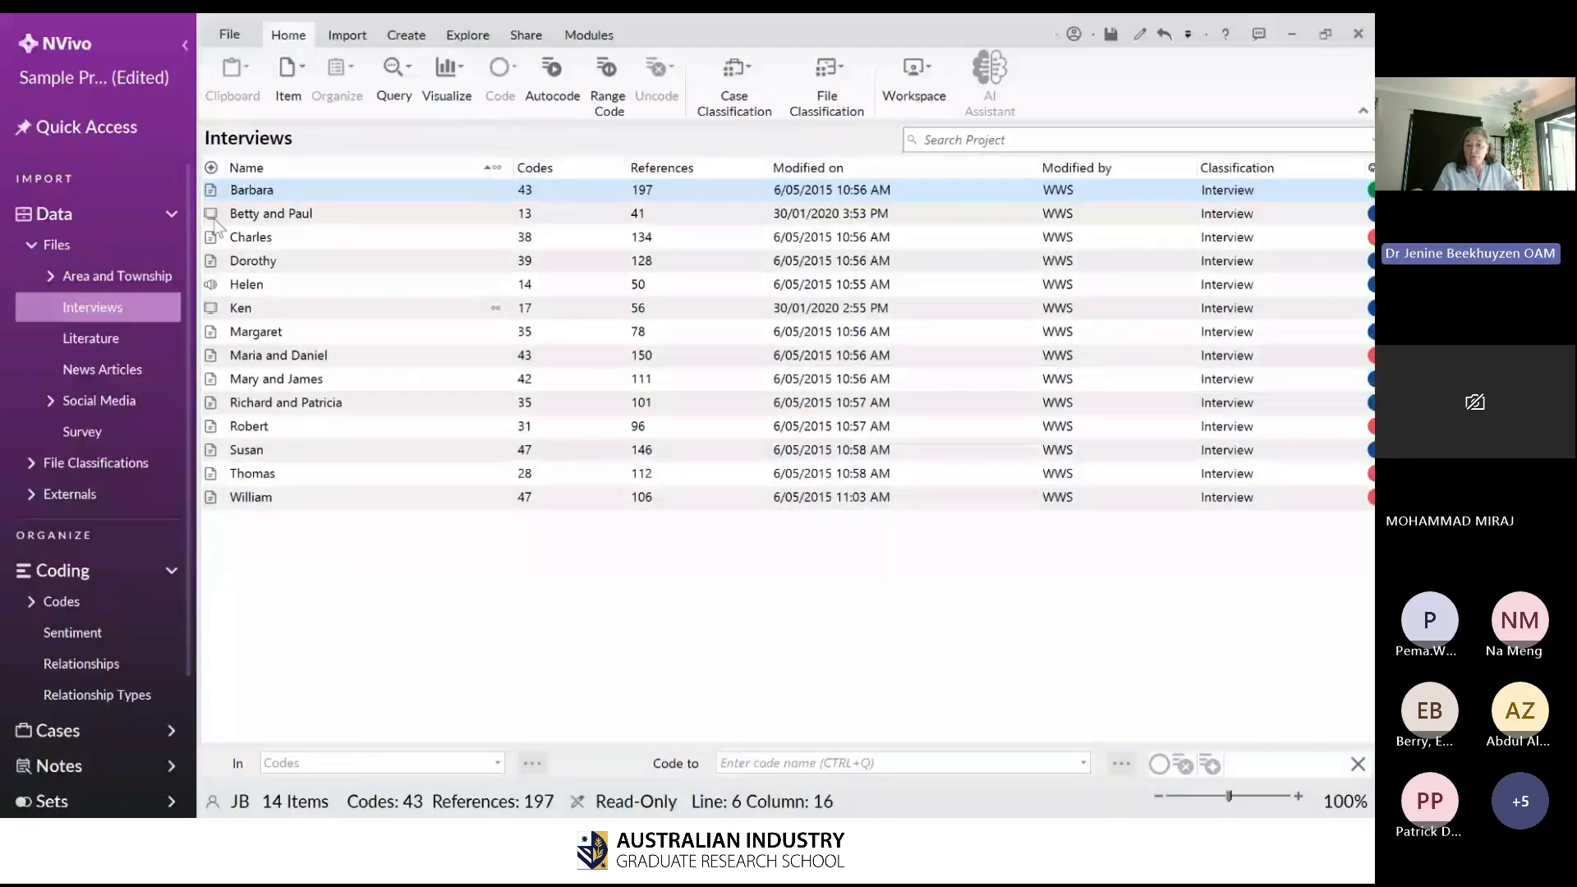
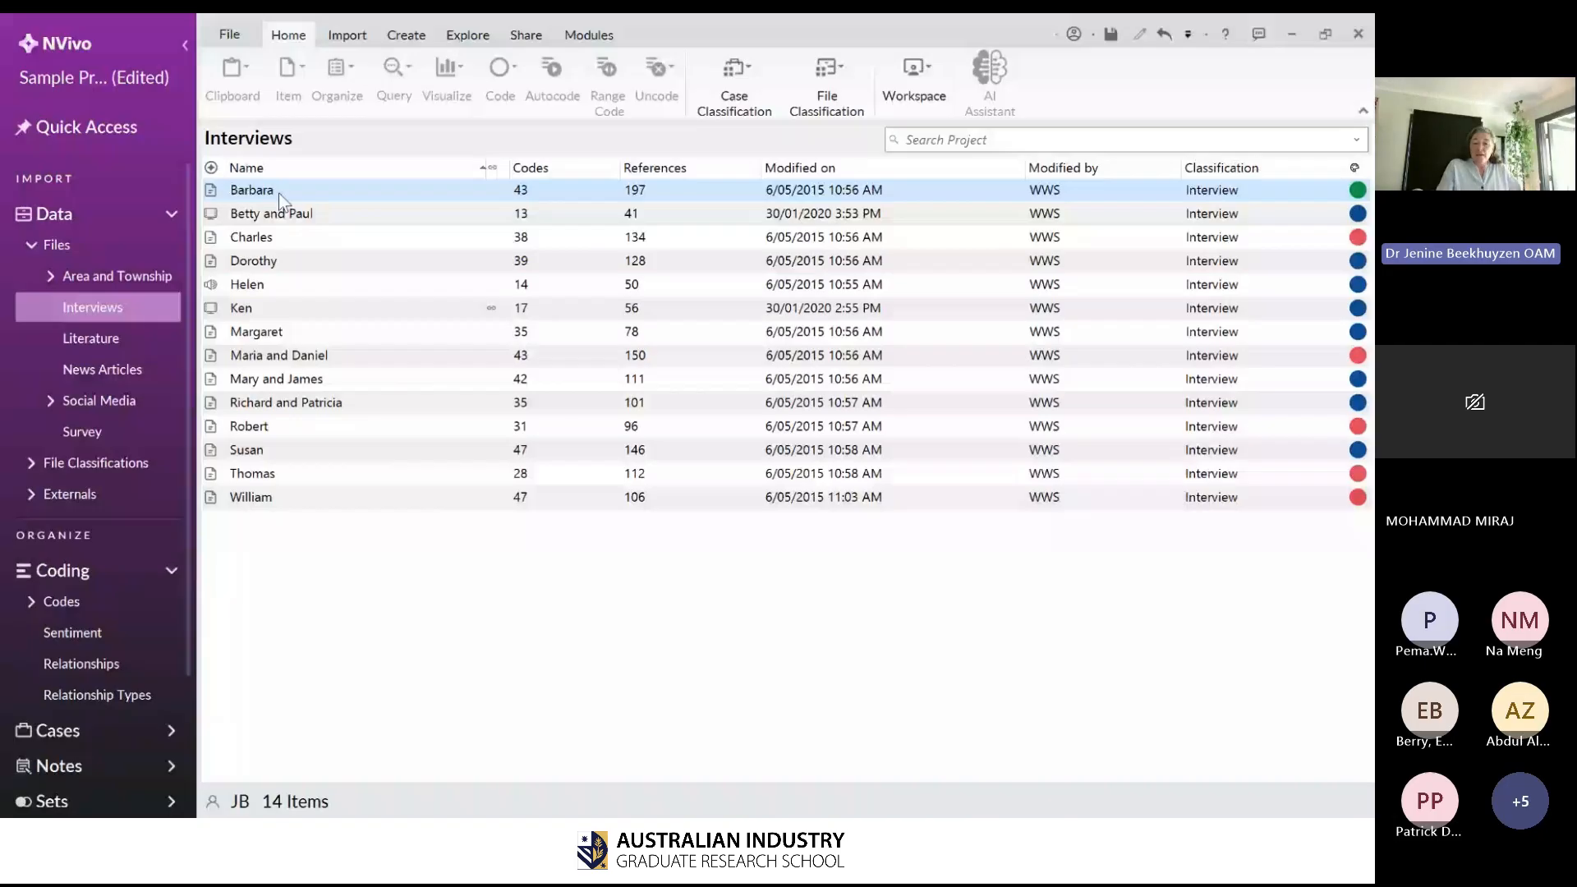
- Open the audio interview in the Interviews folder, play only its fourth transcript row (1:30.0 to 2:00.0), and close it
click(223, 284)
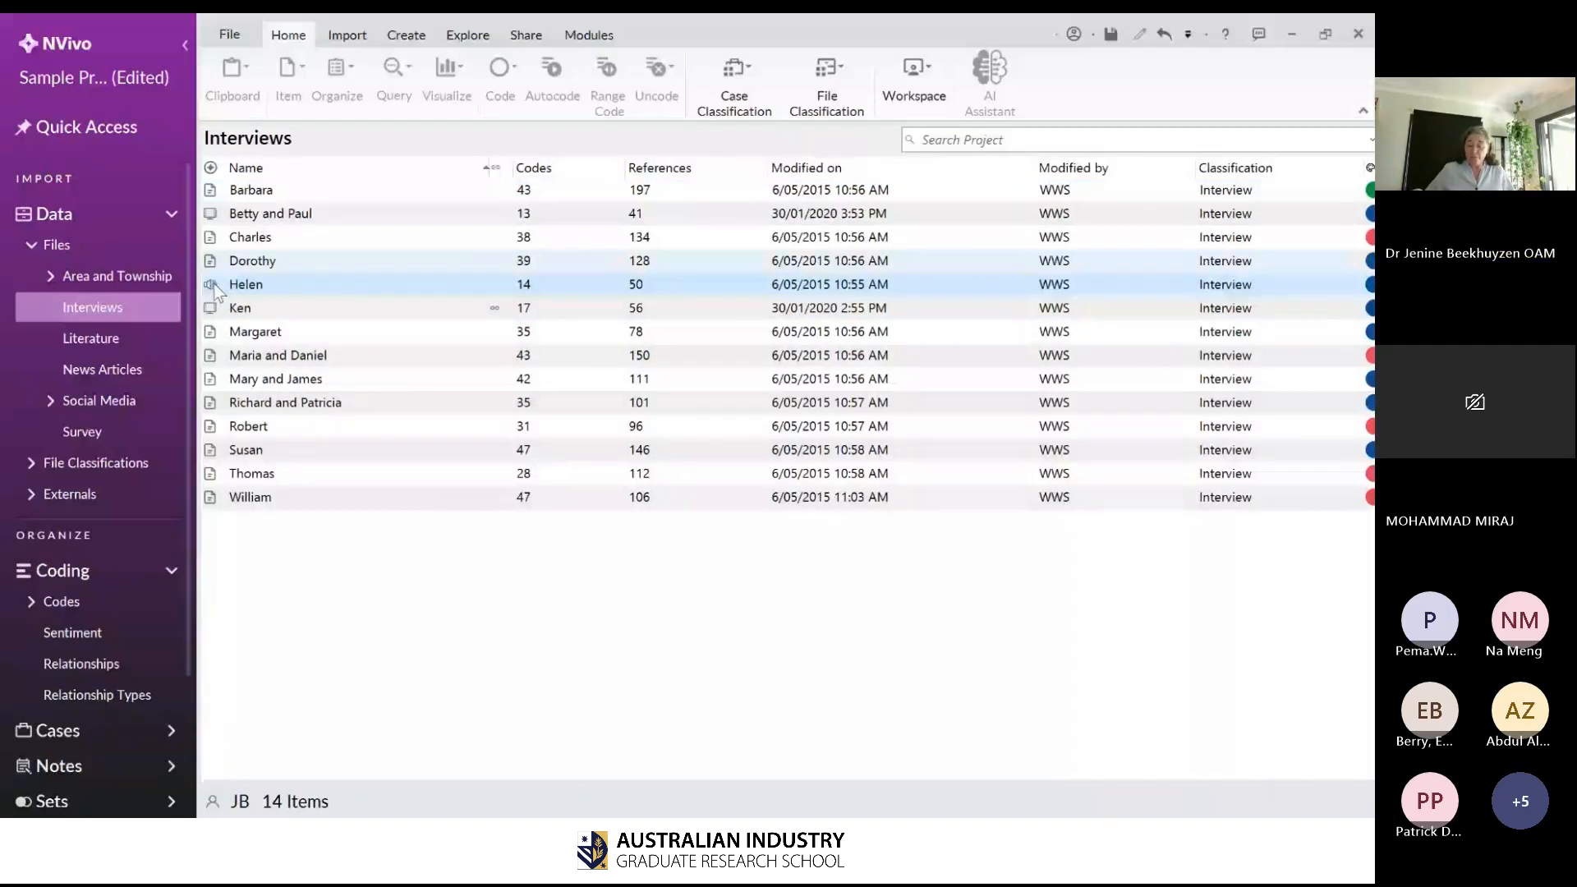
double_click(214, 284)
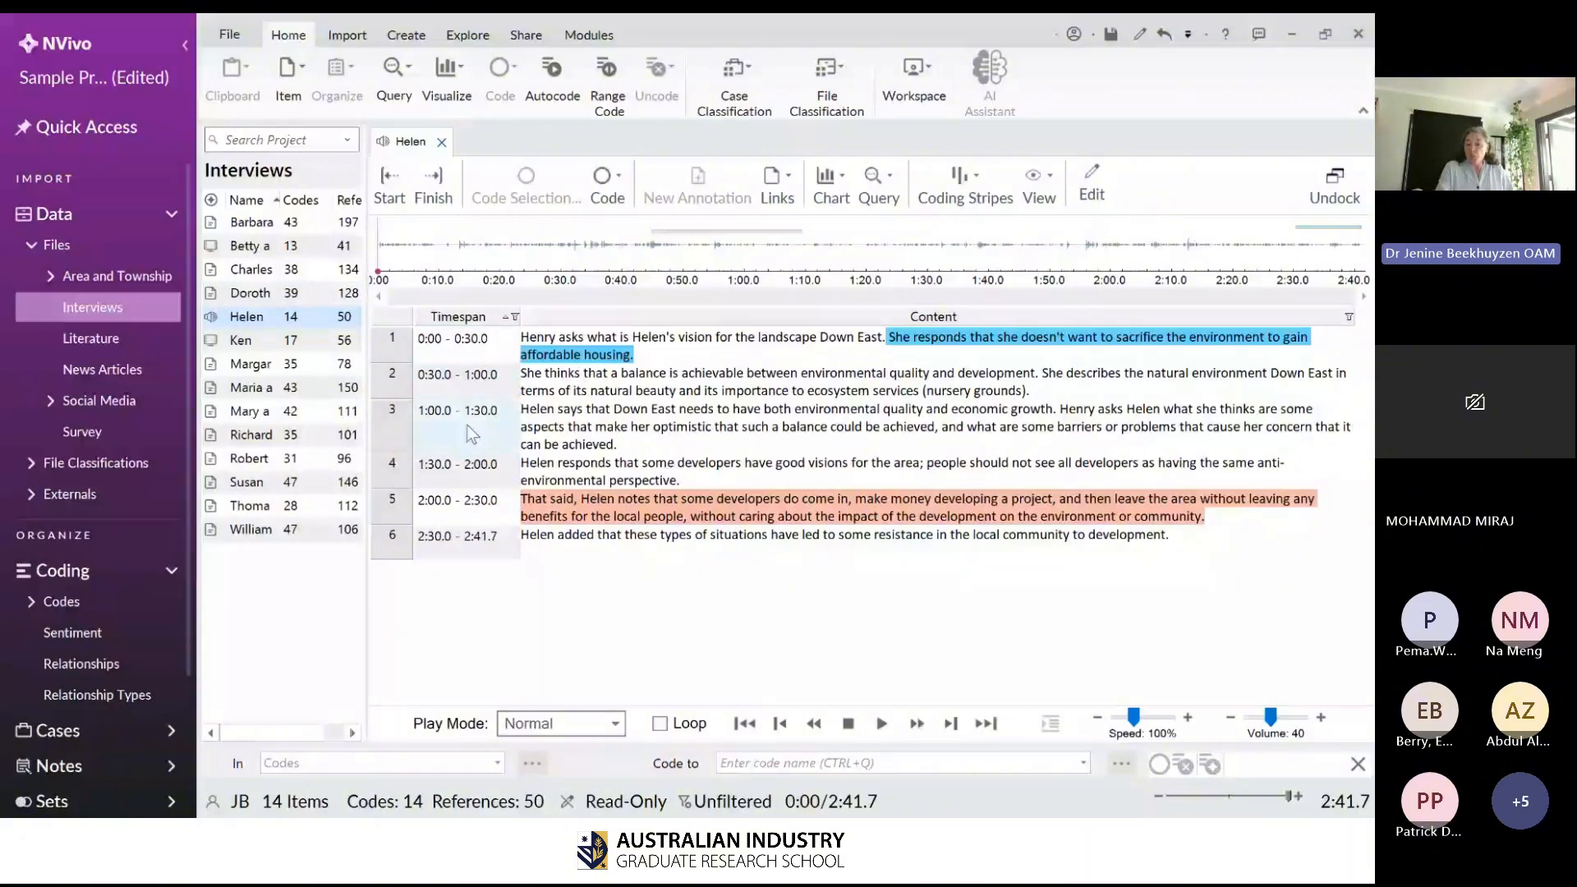
click(363, 477)
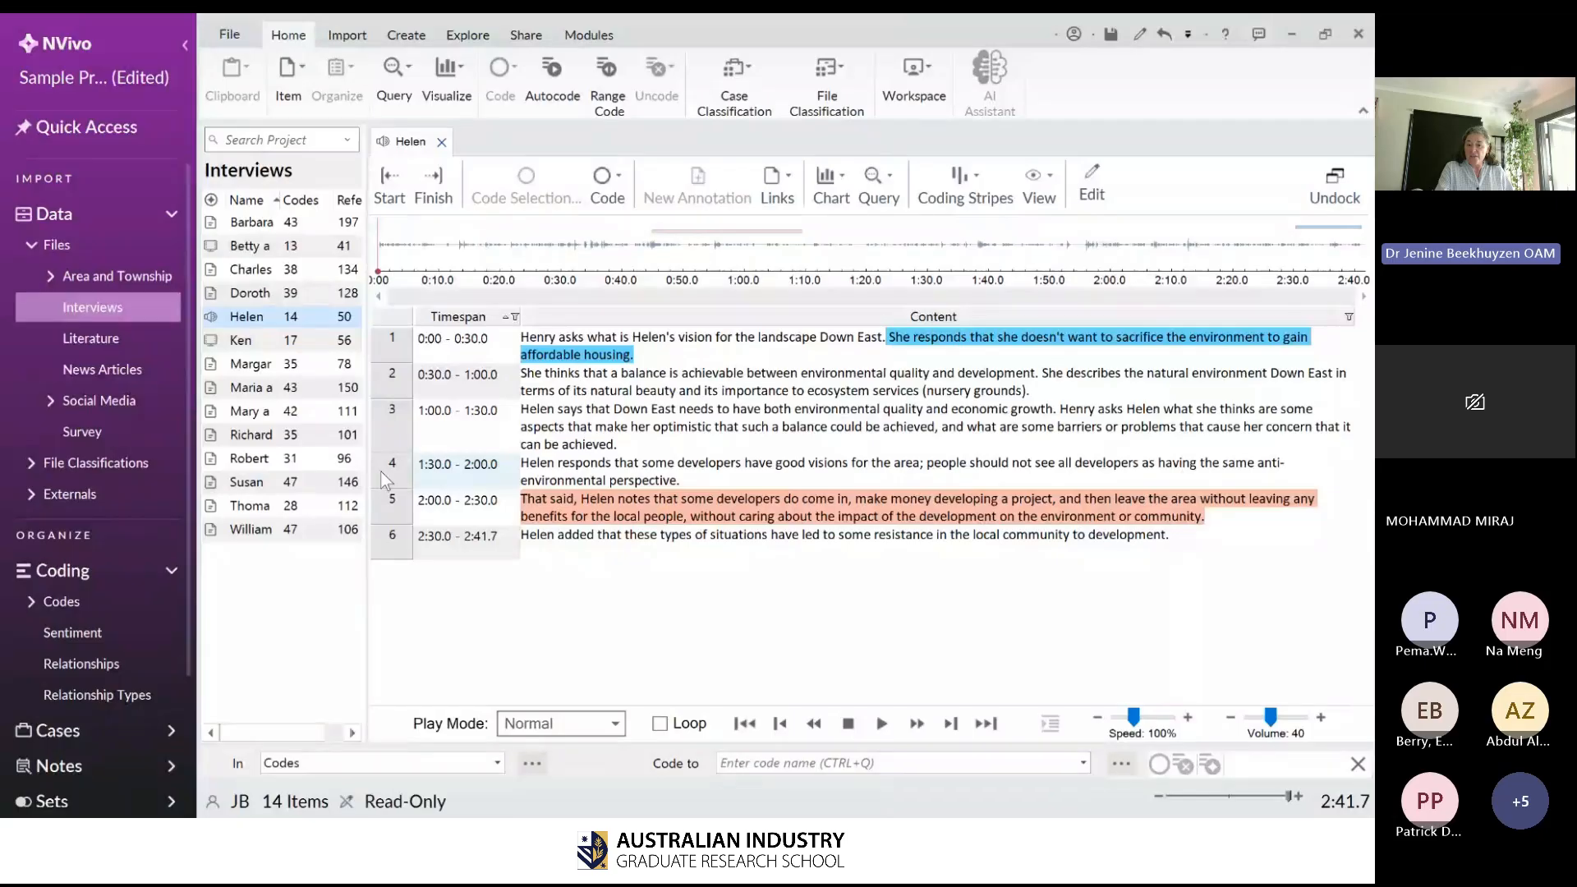
click(381, 475)
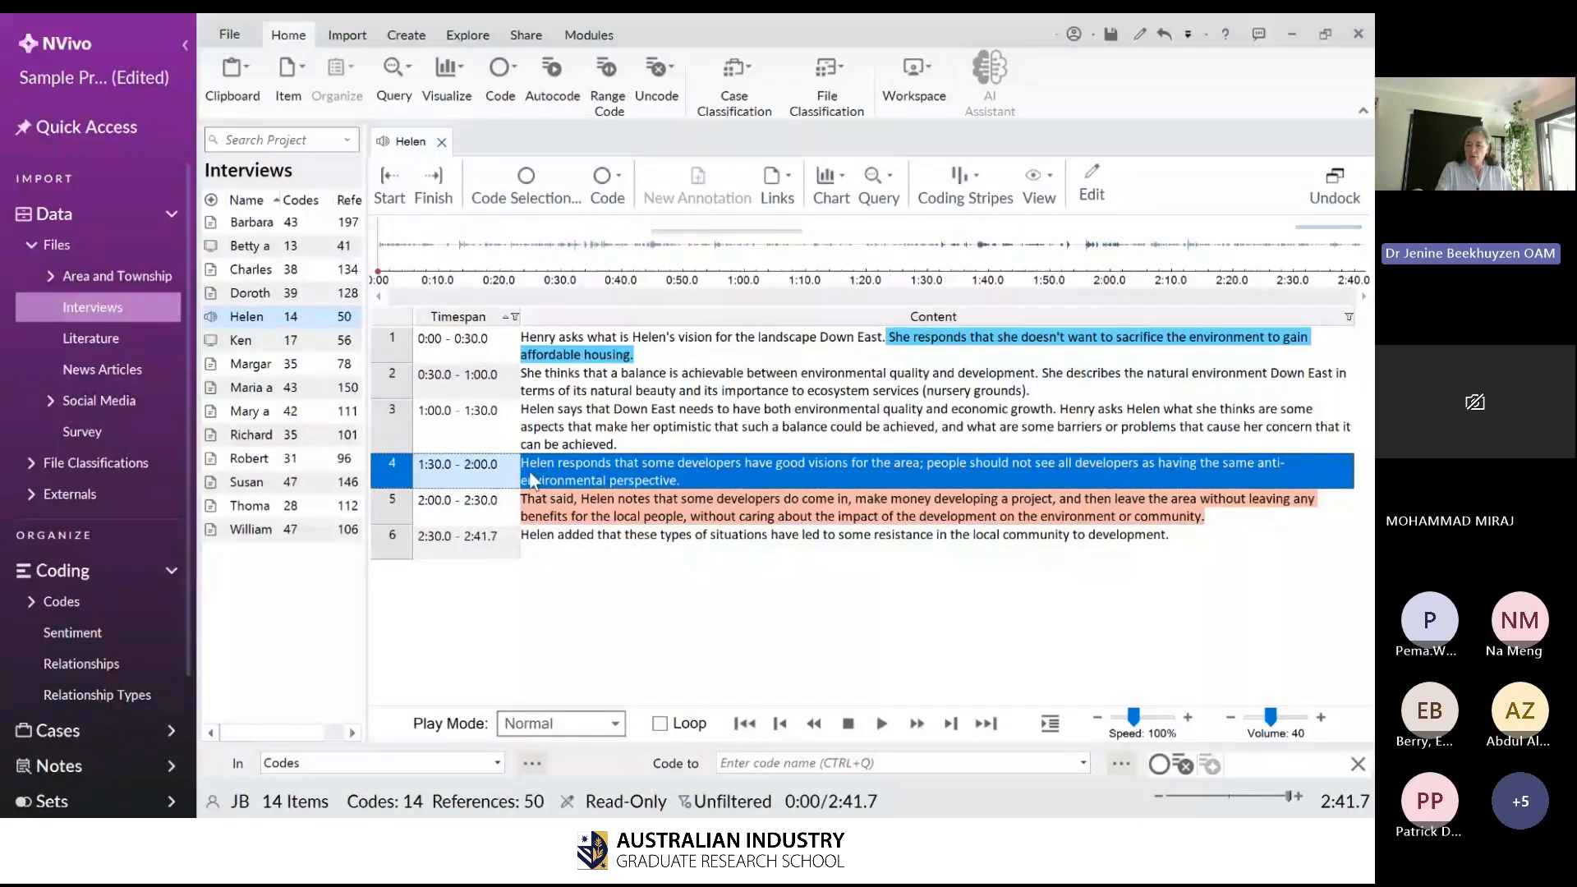
right_click(397, 482)
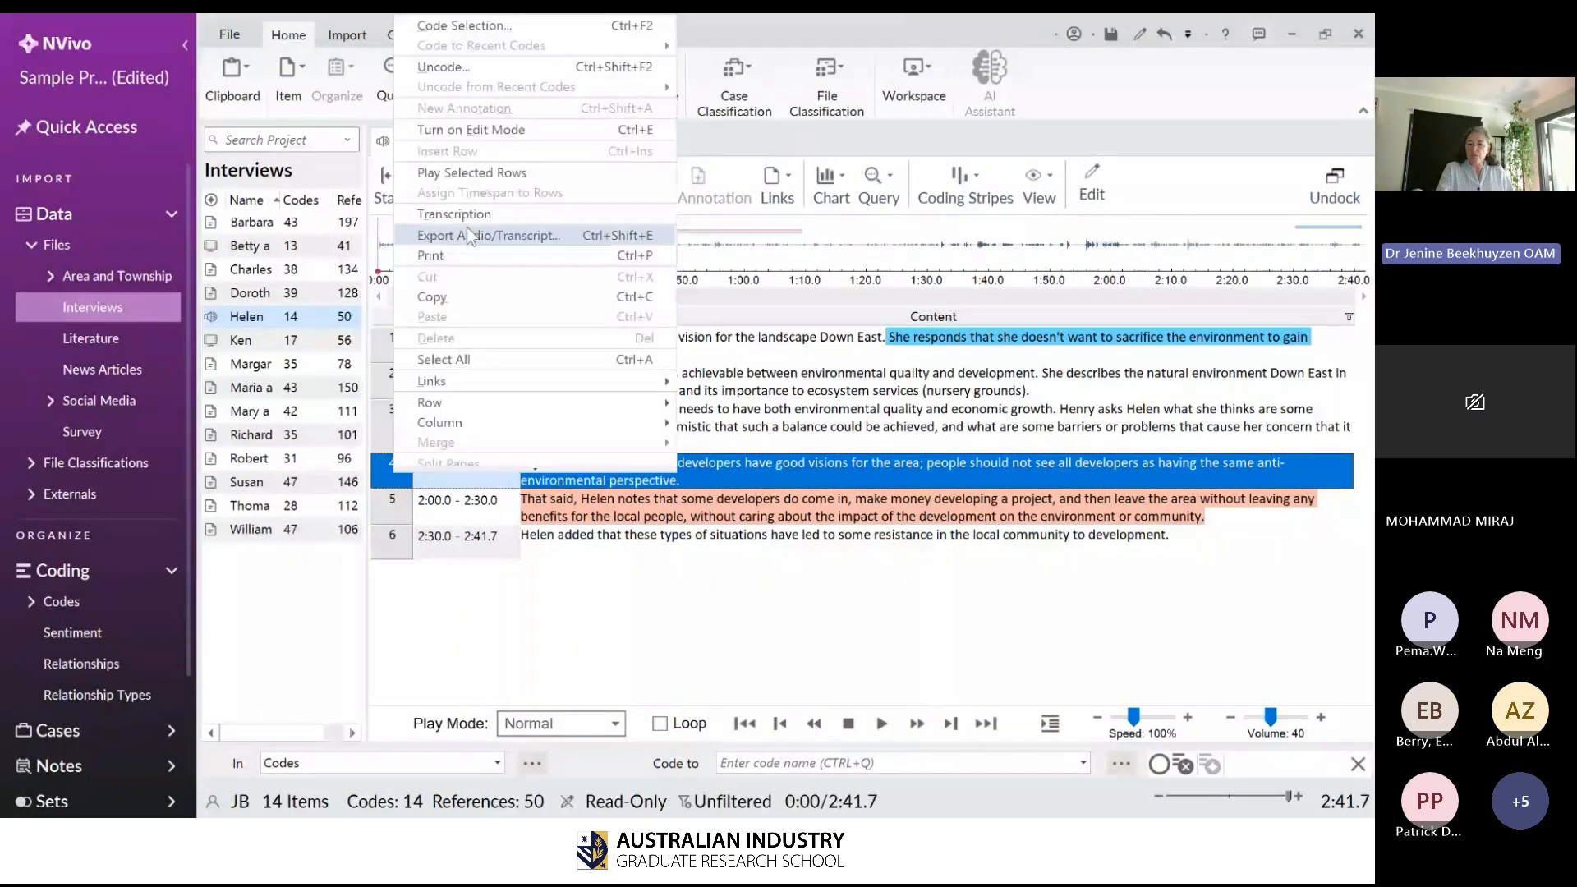
click(475, 174)
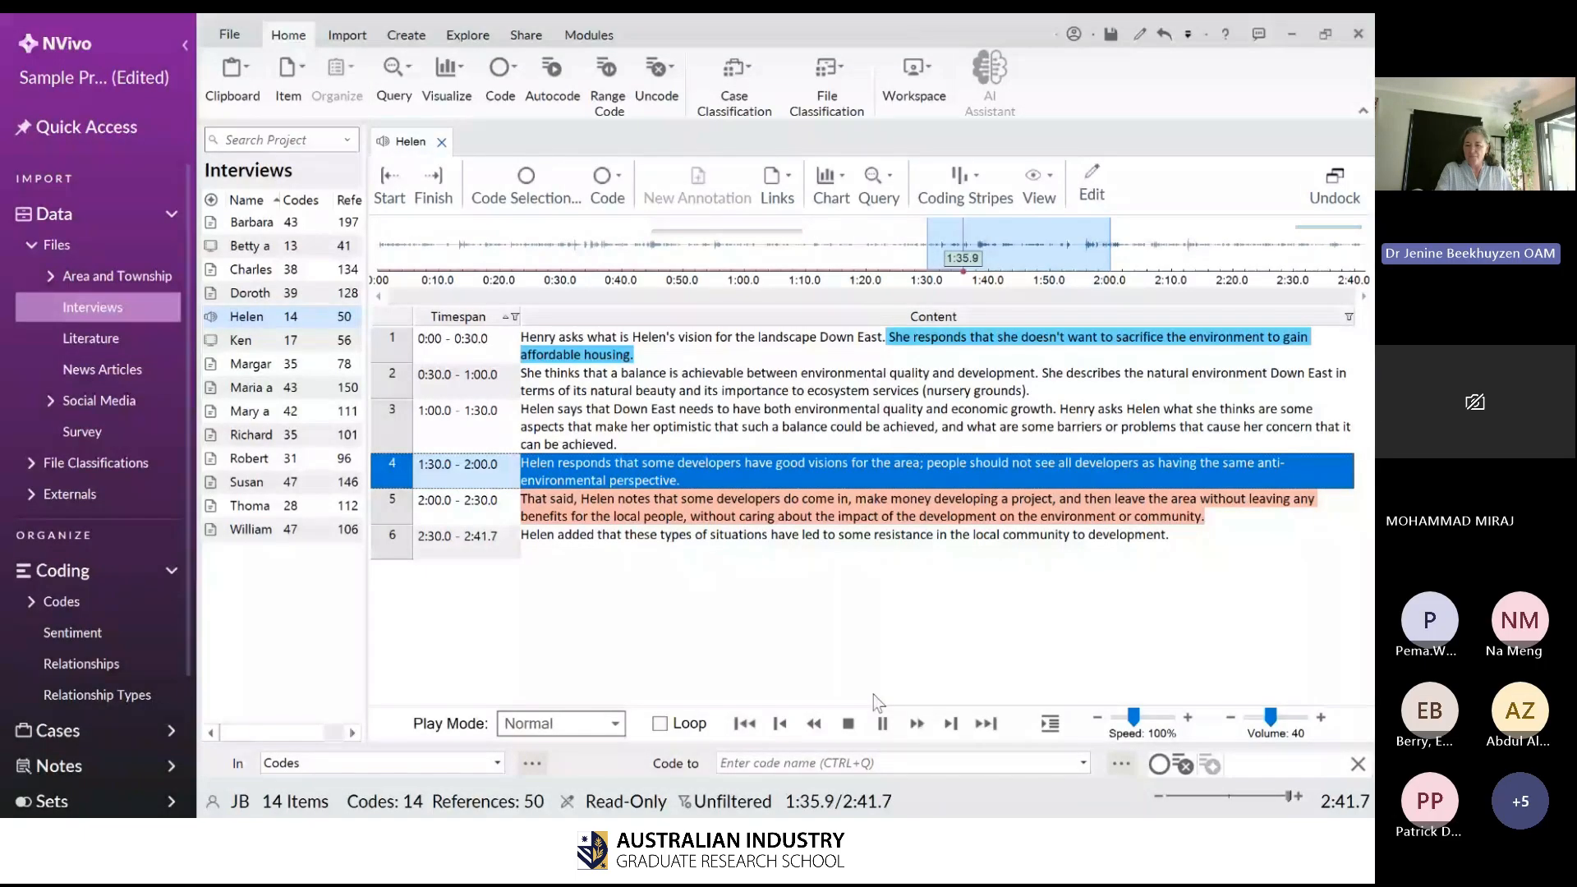
click(846, 728)
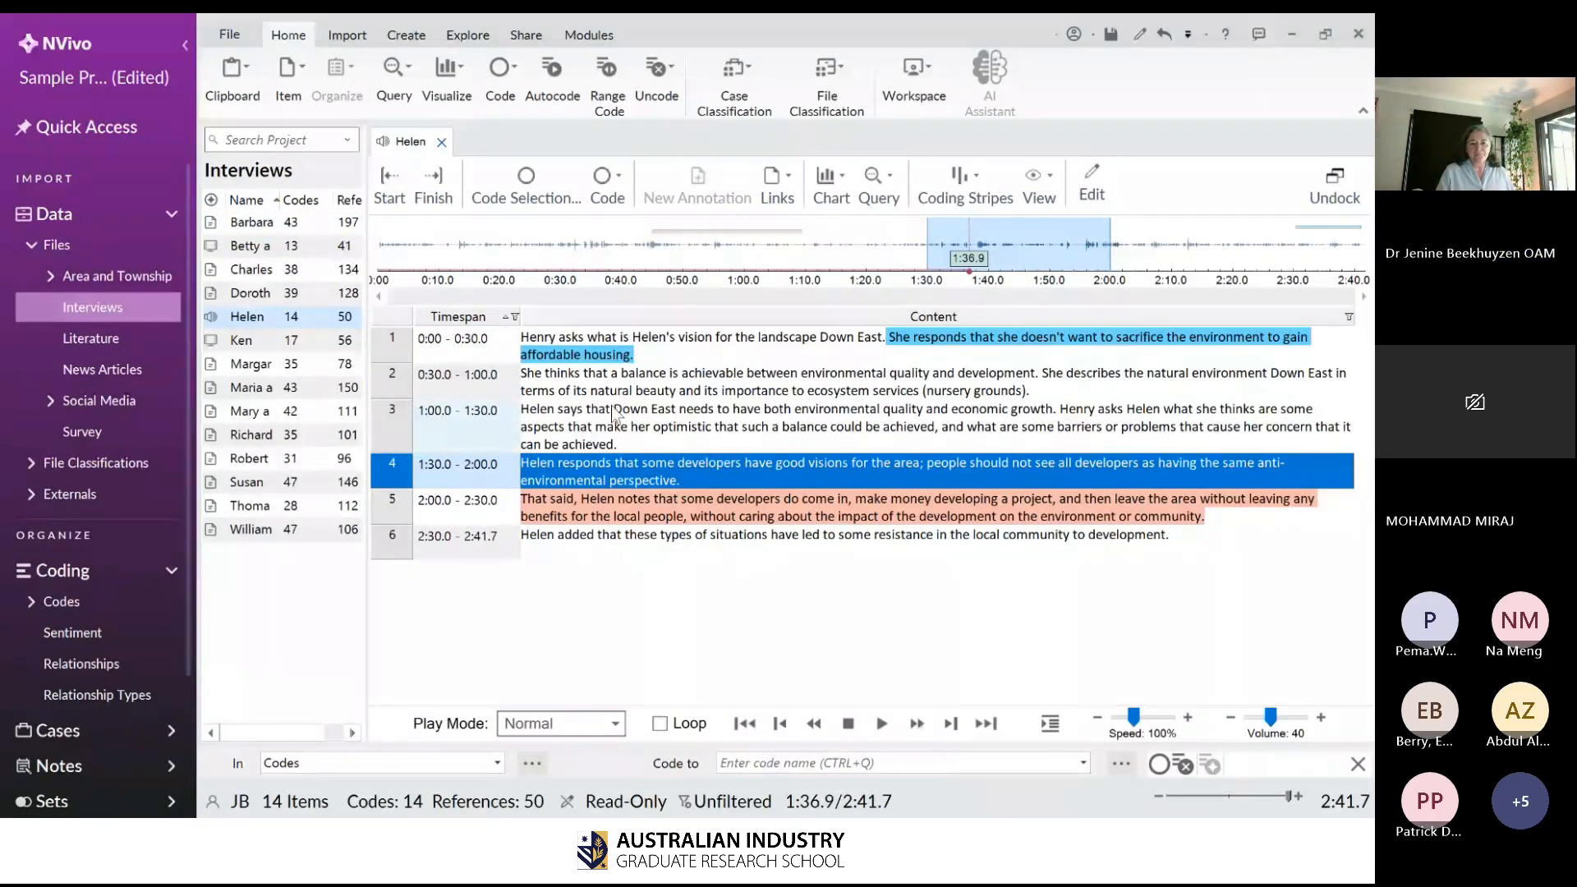
click(442, 142)
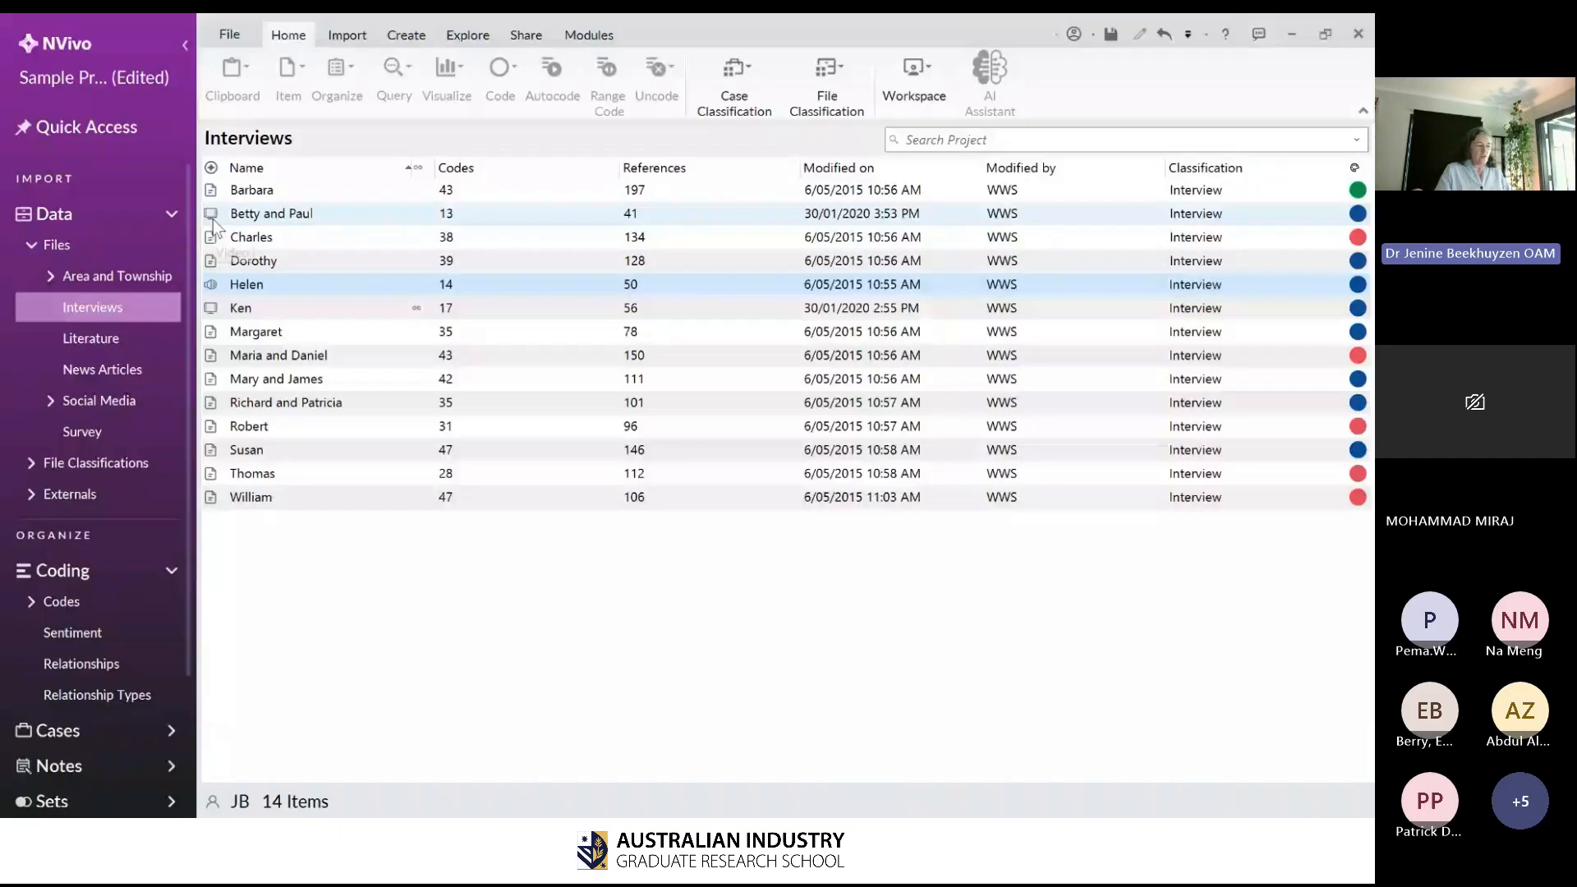
- Open the first video interview to view its footage, waveform and timed transcript, and close it
click(216, 216)
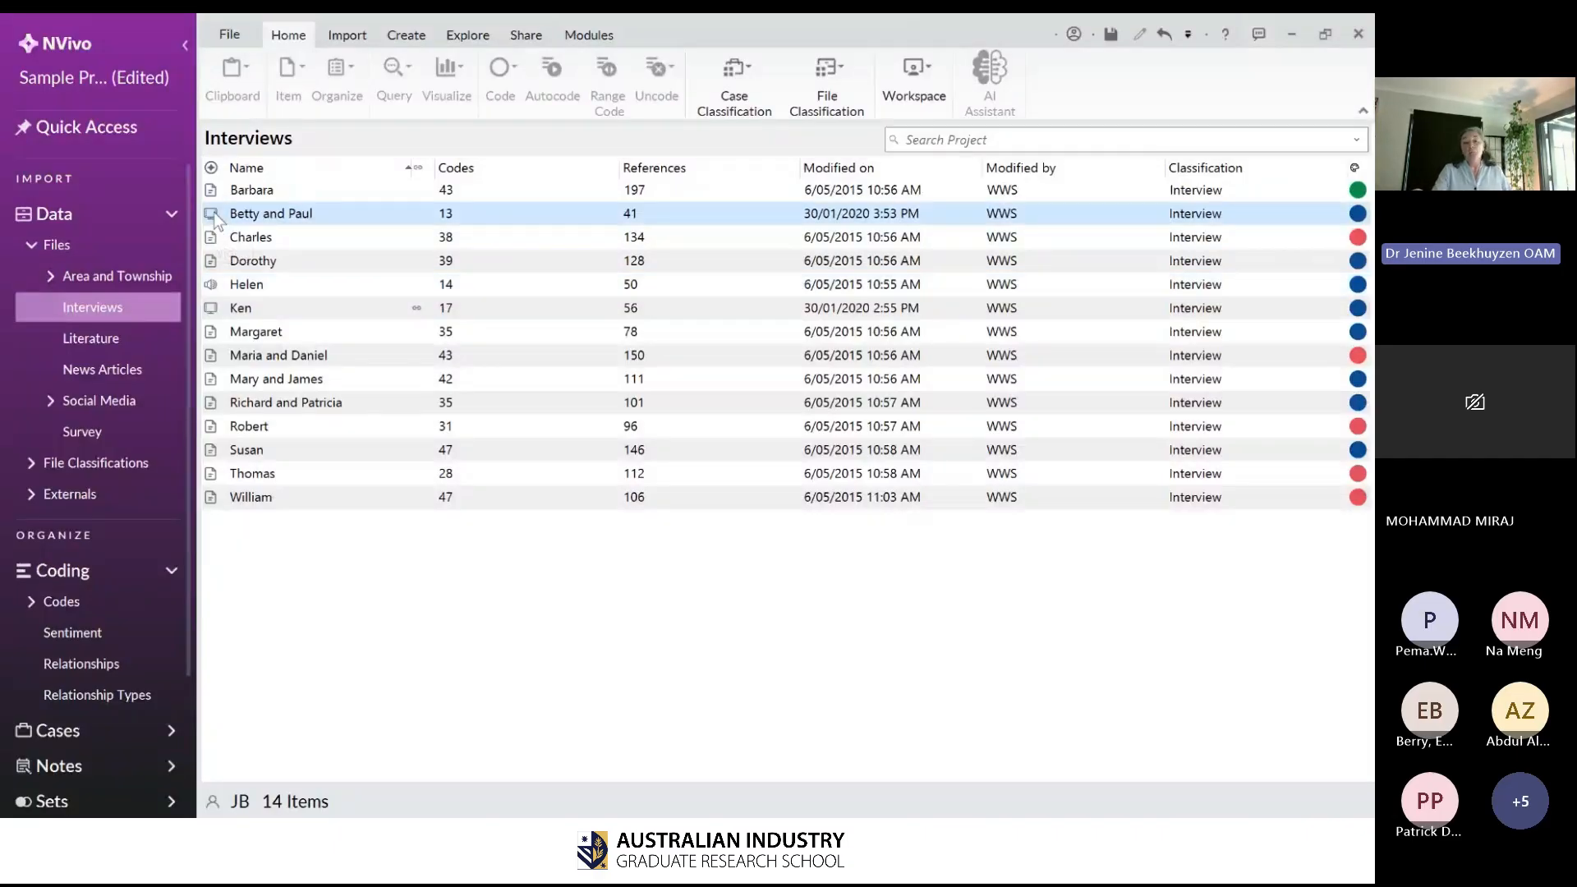
double_click(214, 214)
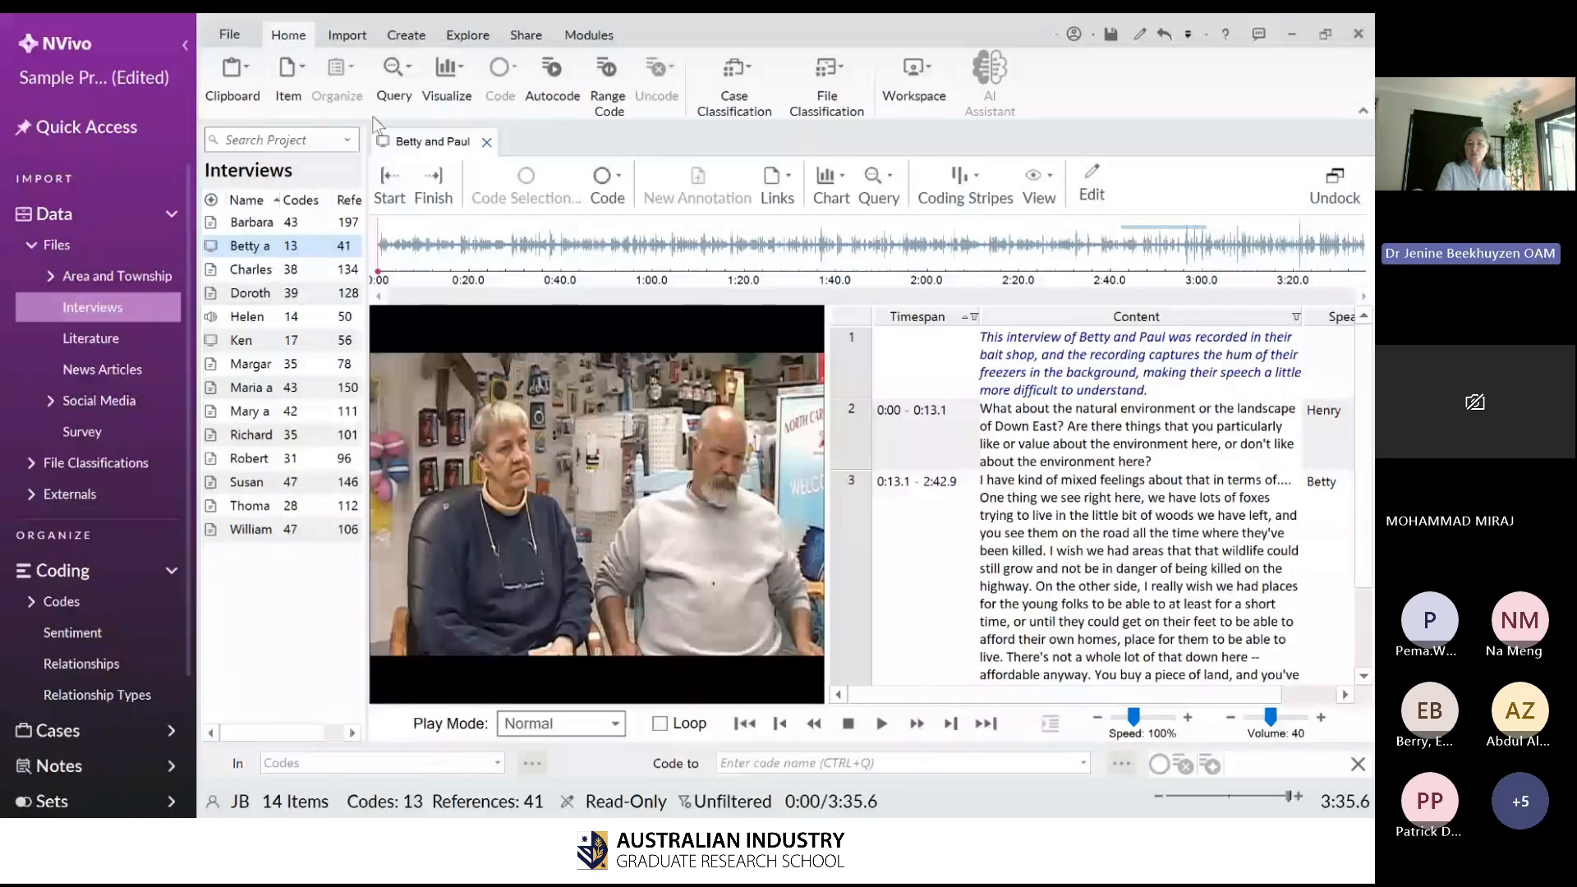
click(490, 142)
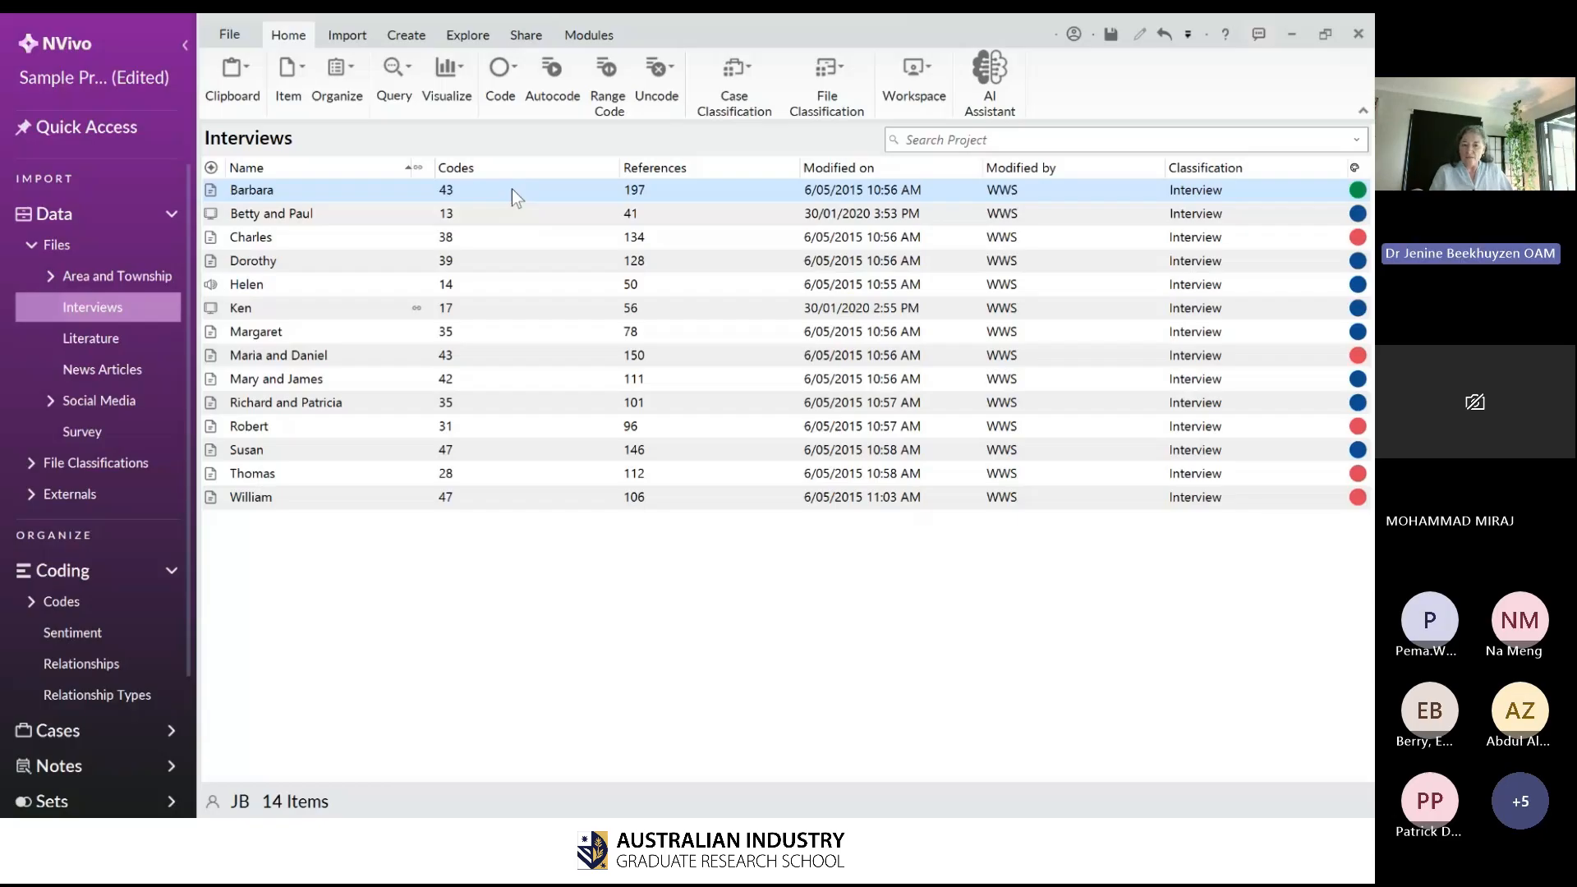
click(501, 212)
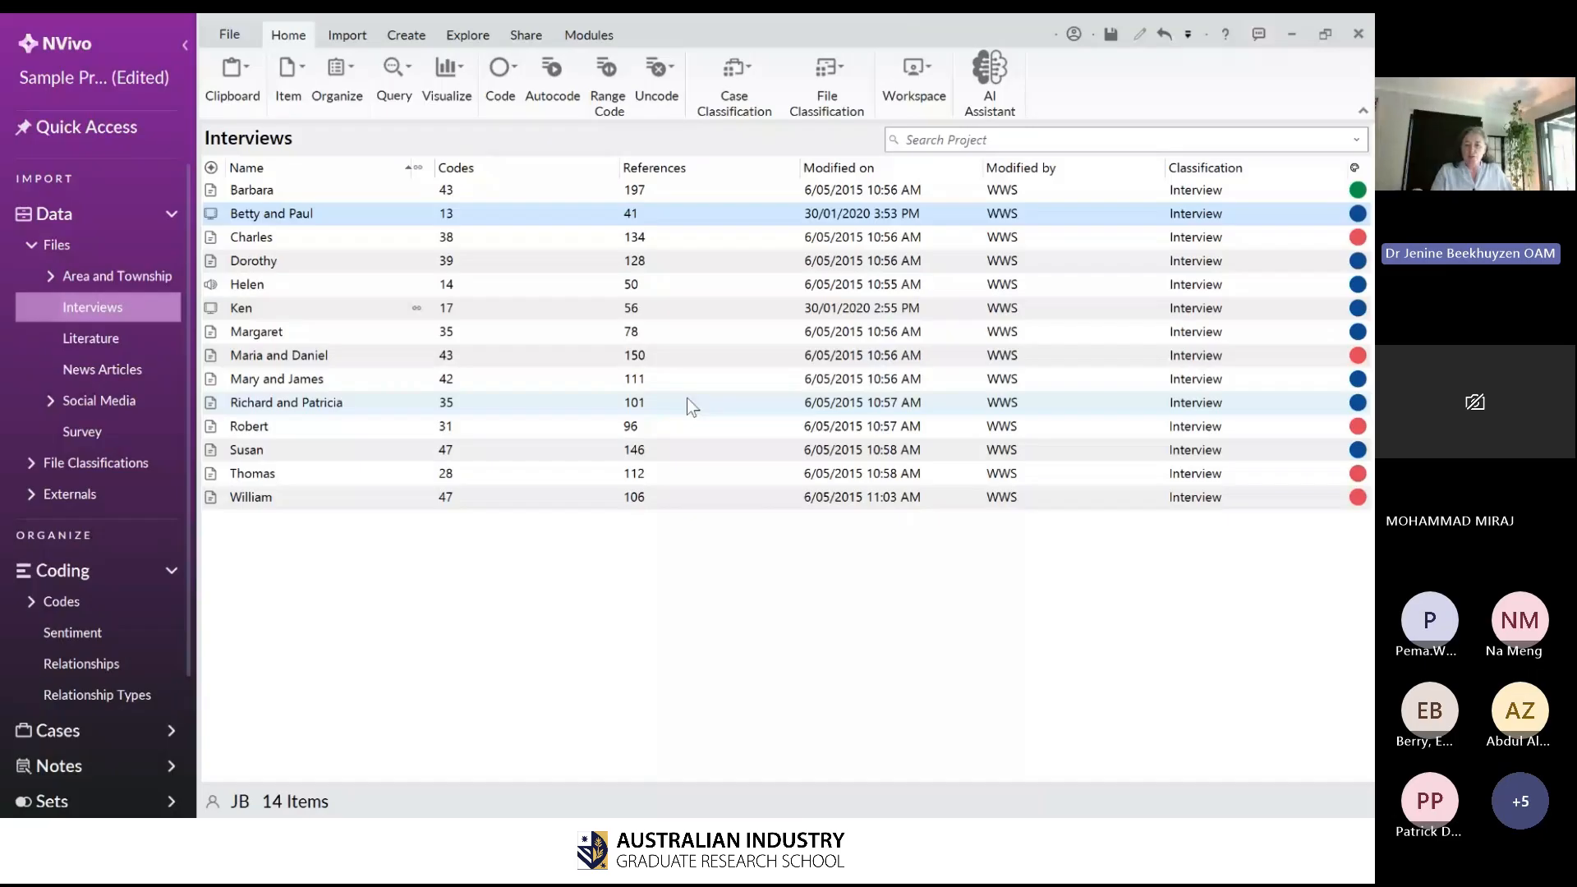
click(665, 497)
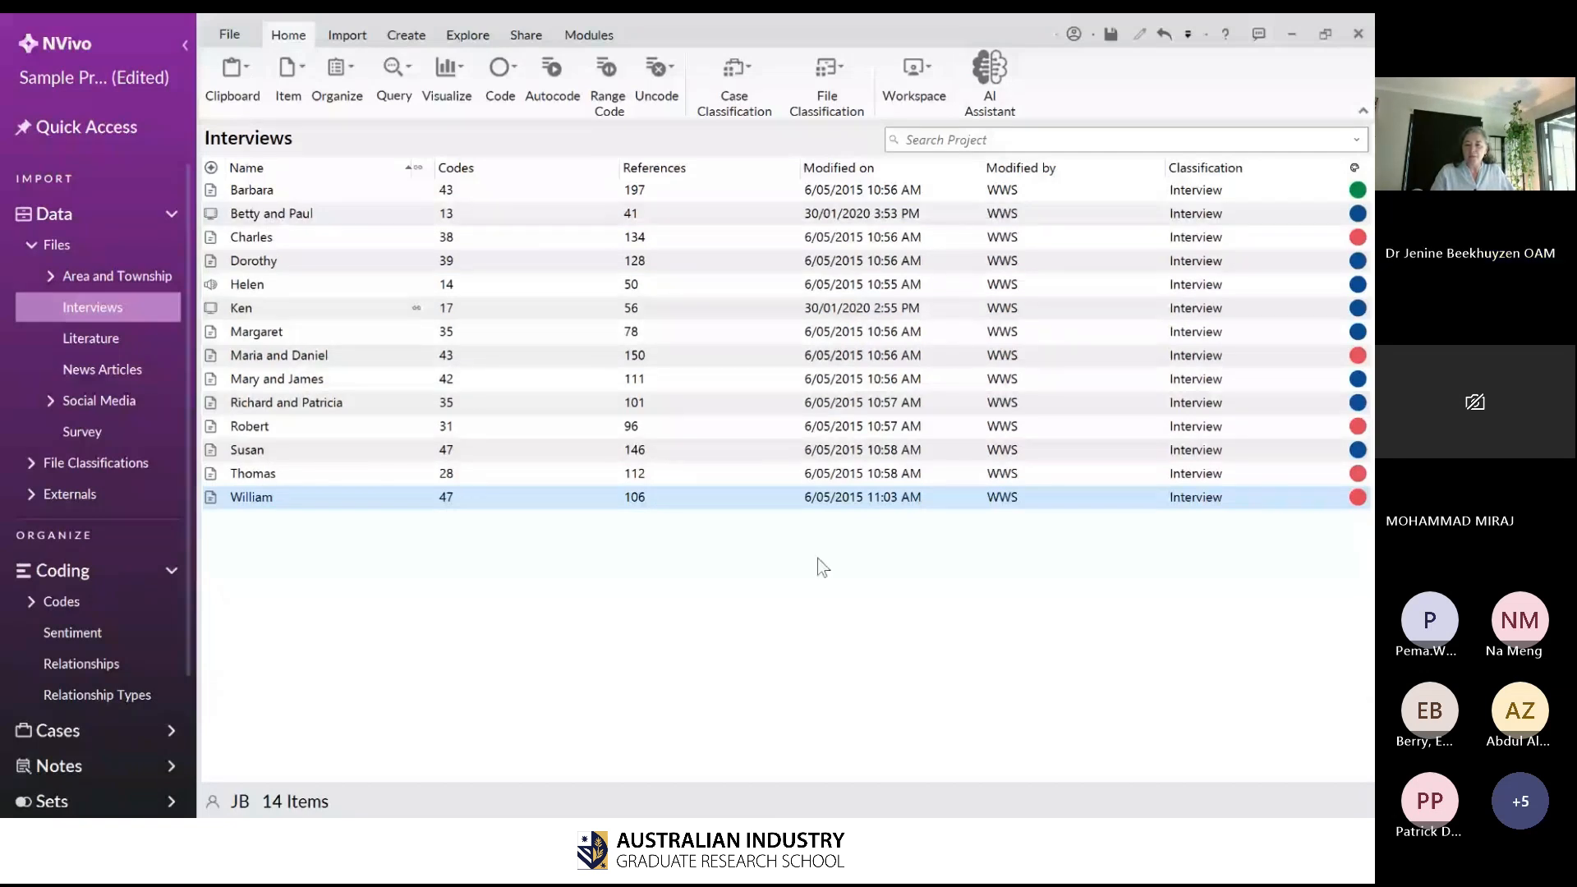
click(590, 201)
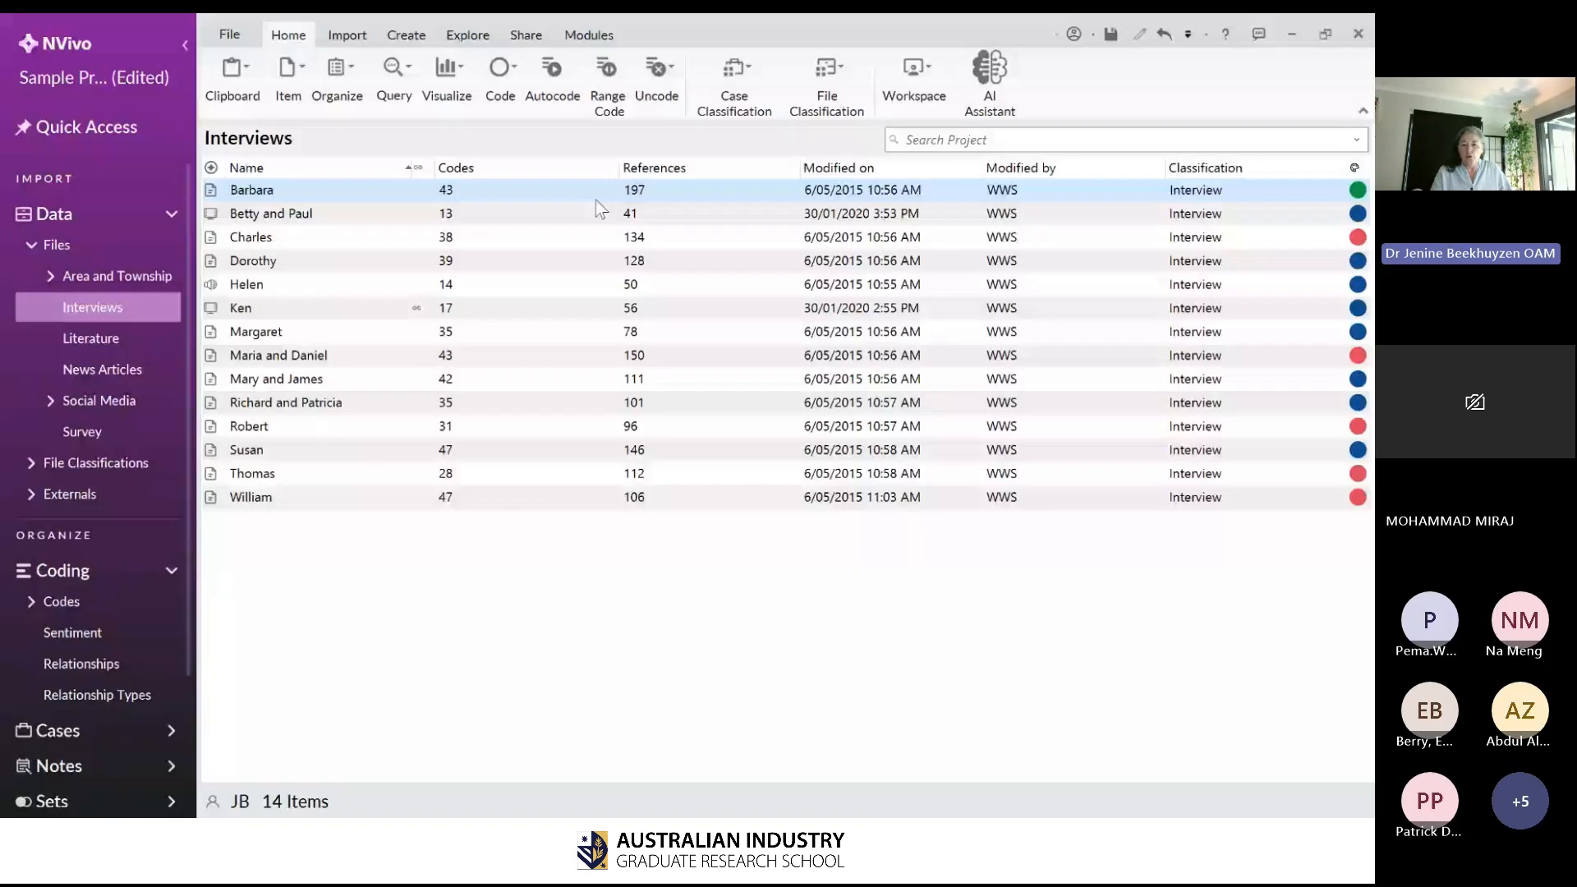
click(648, 220)
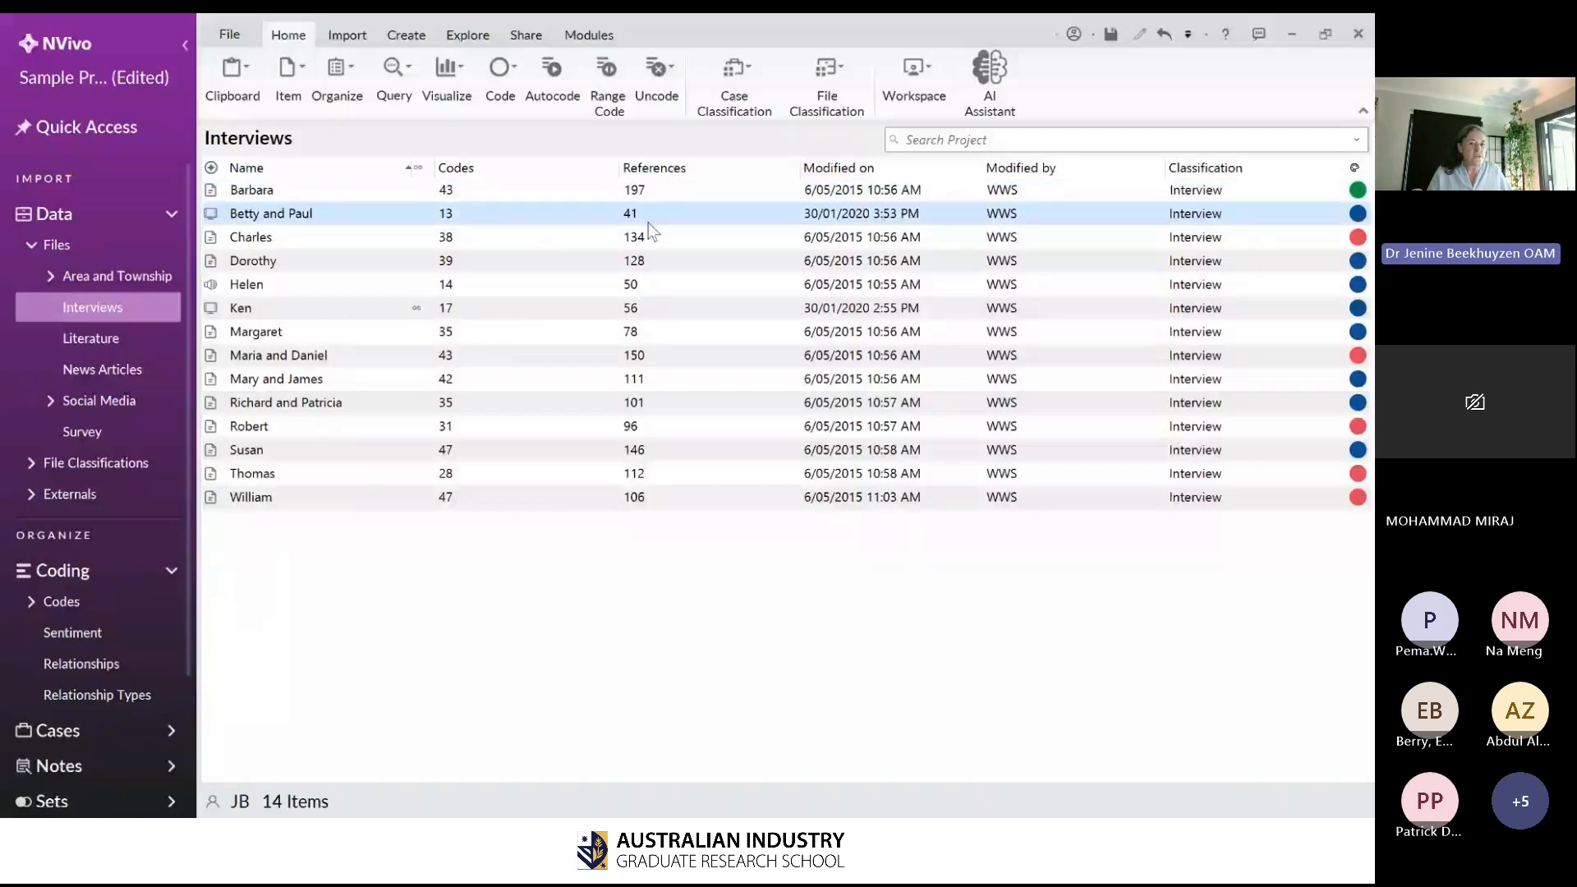
click(664, 201)
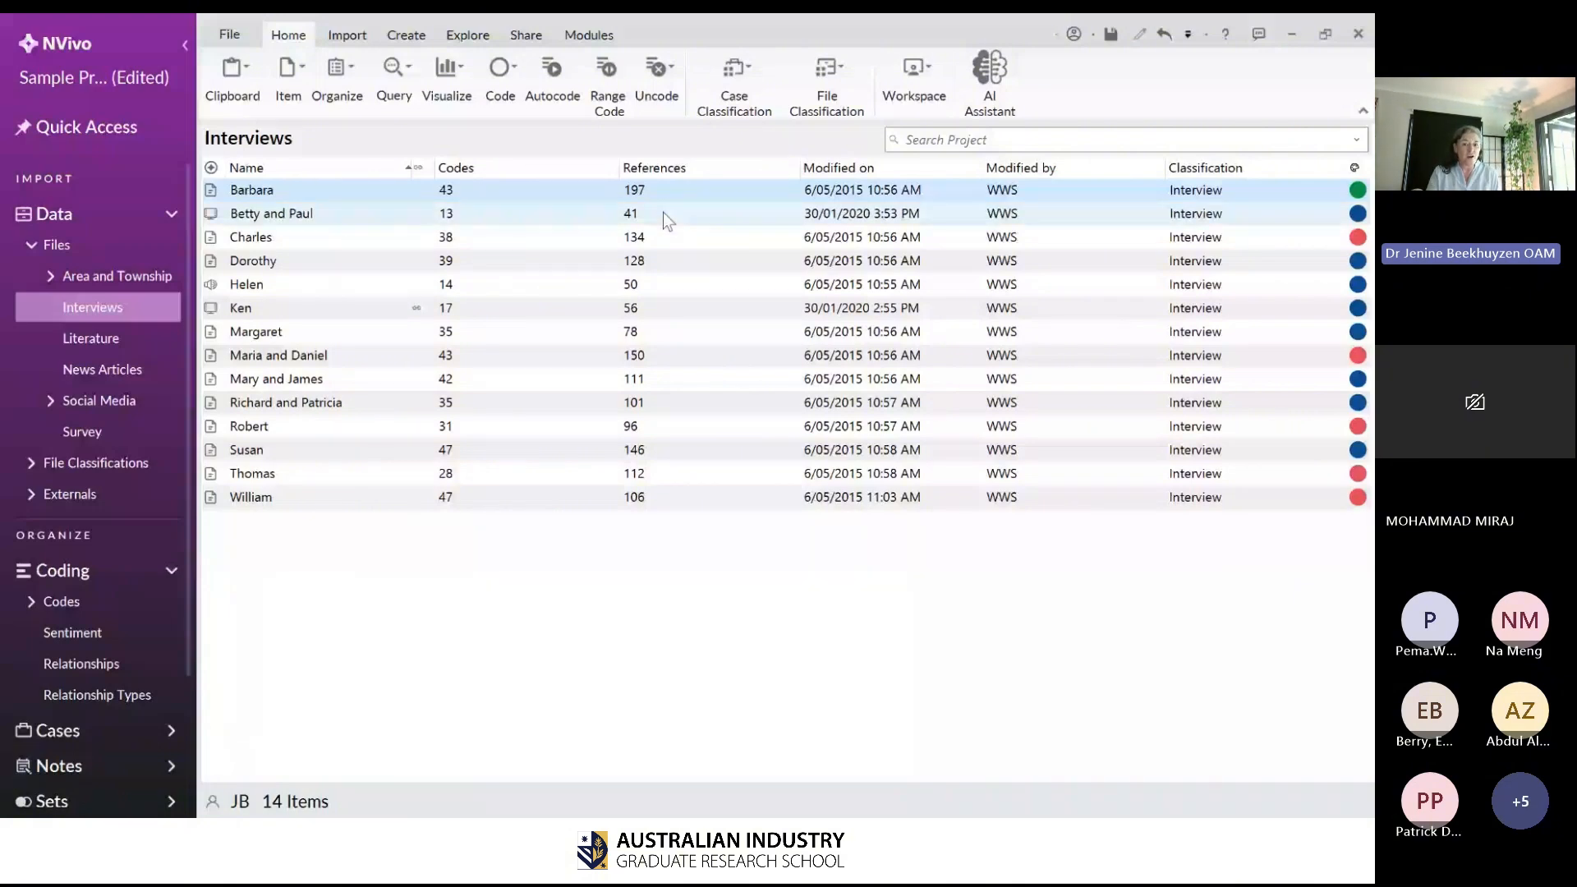
- Reopen the first video interview, read its transcript down to the final timespan row, and close it
click(663, 212)
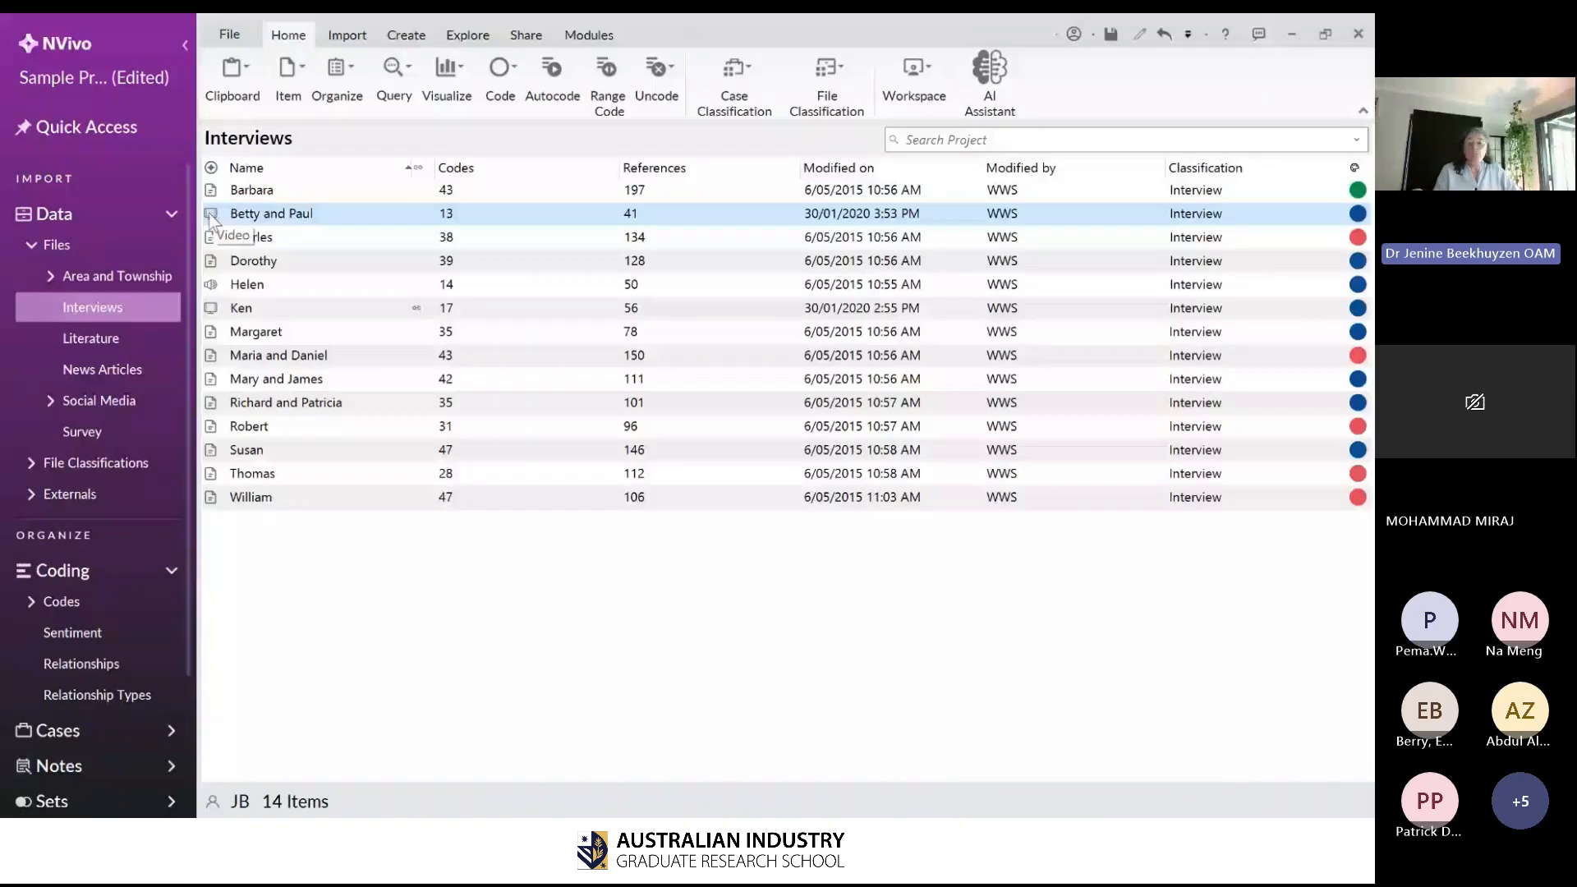
double_click(278, 213)
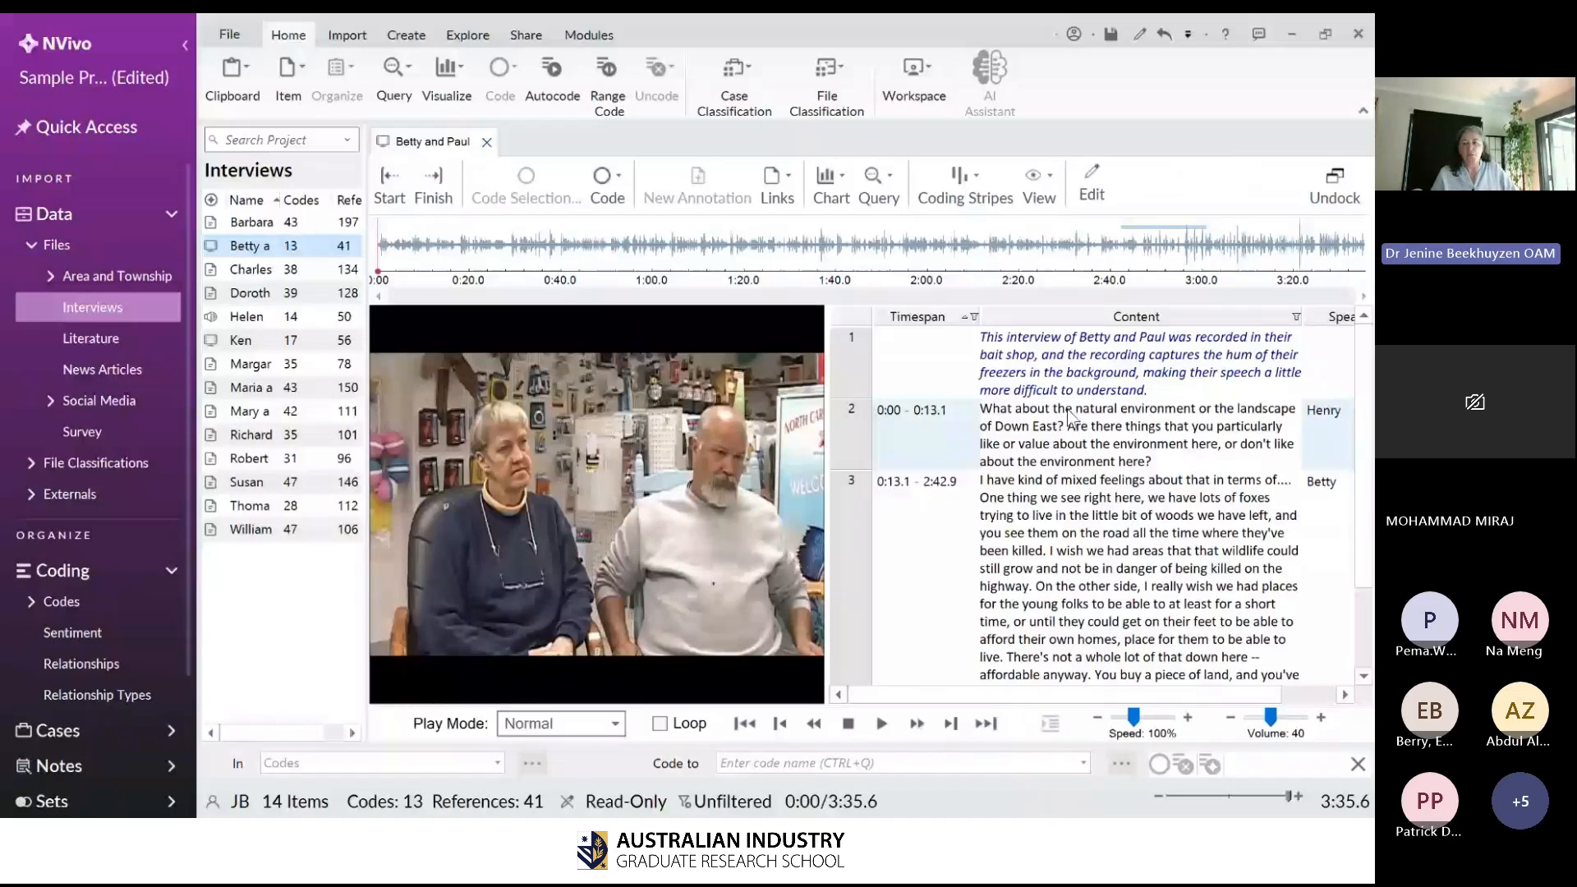
scroll(1067, 413, down, 5)
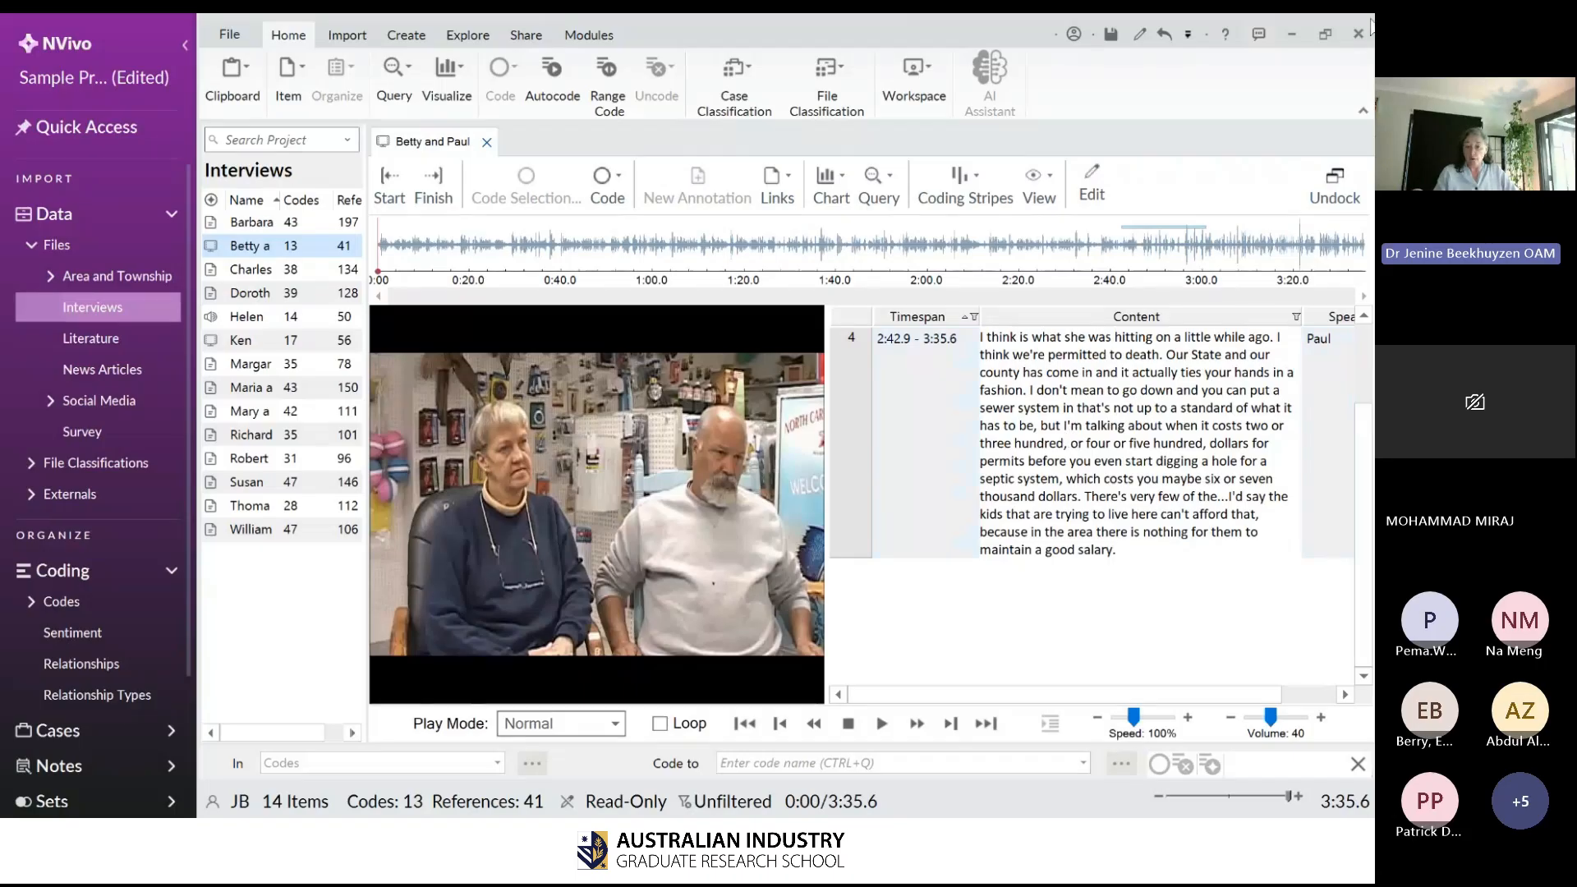
click(488, 142)
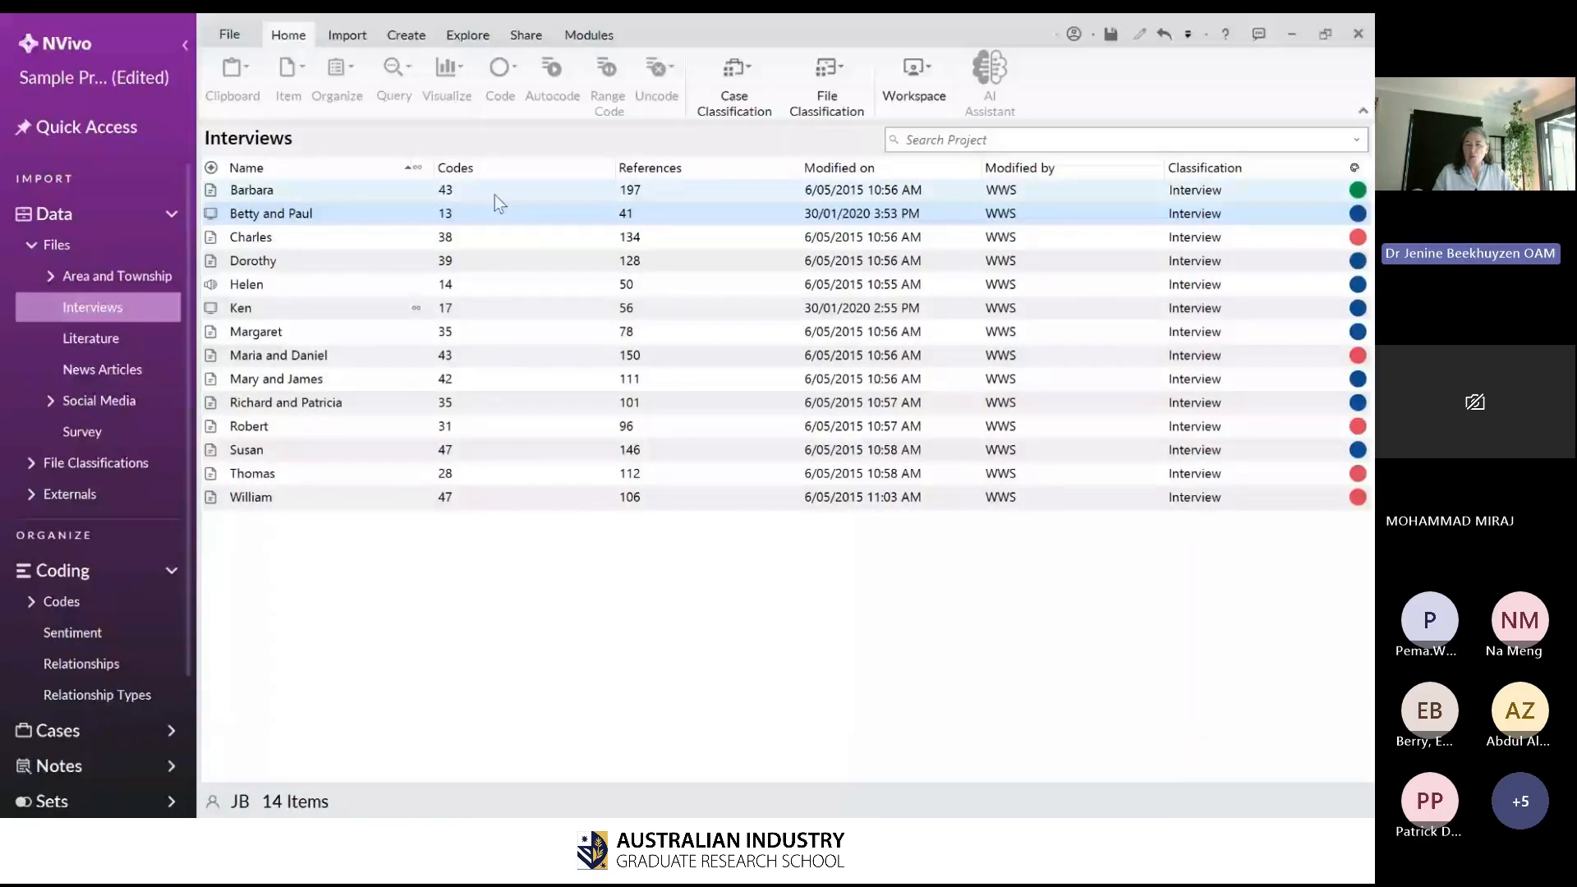
click(495, 195)
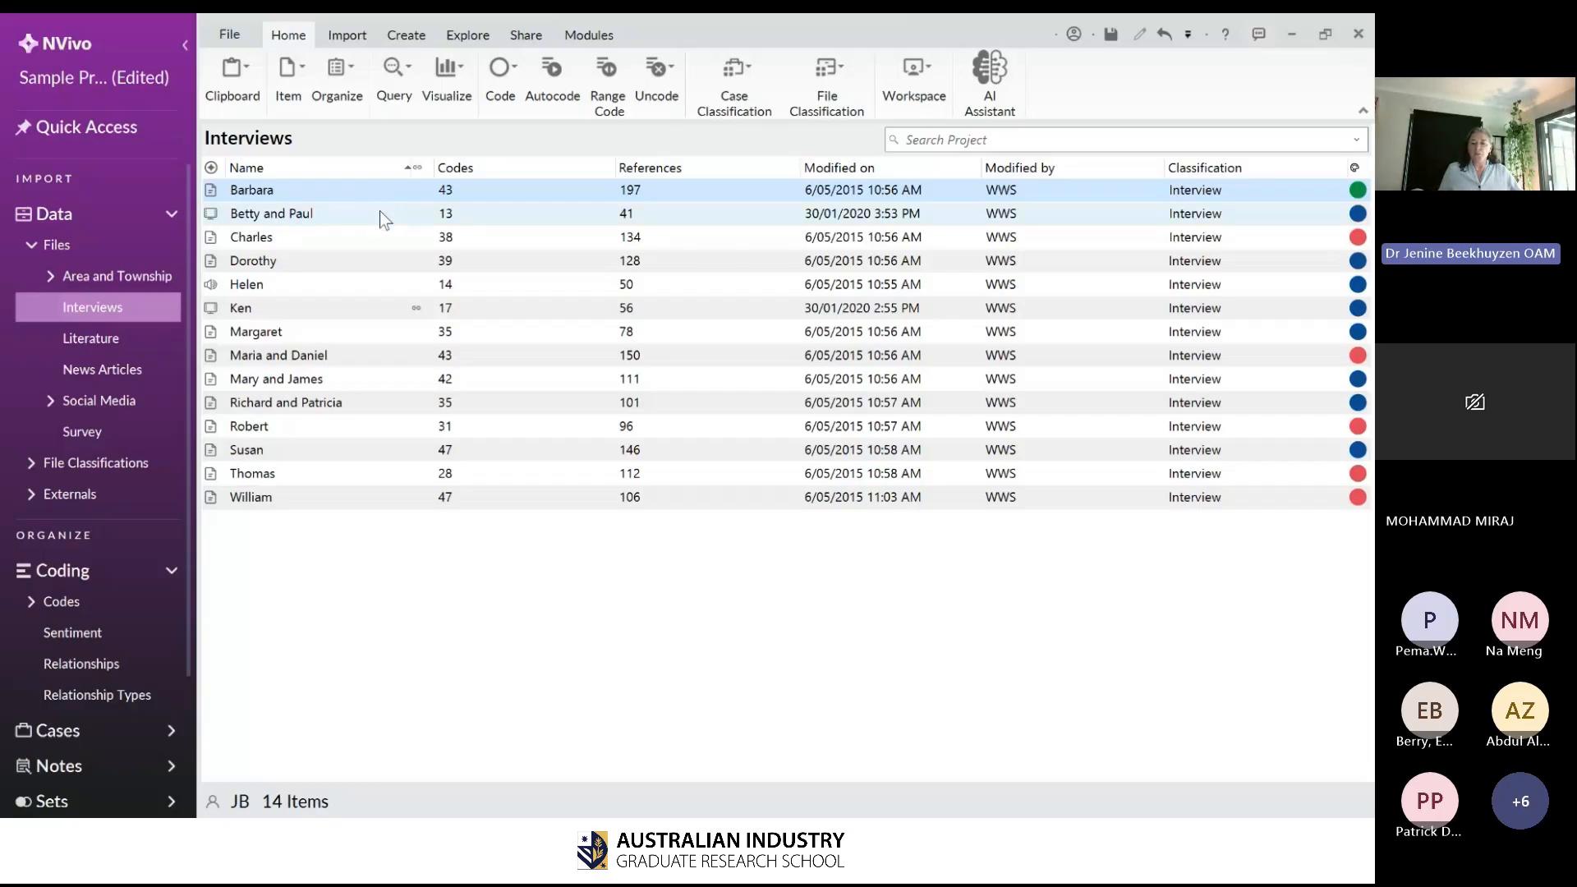
click(379, 210)
click(375, 214)
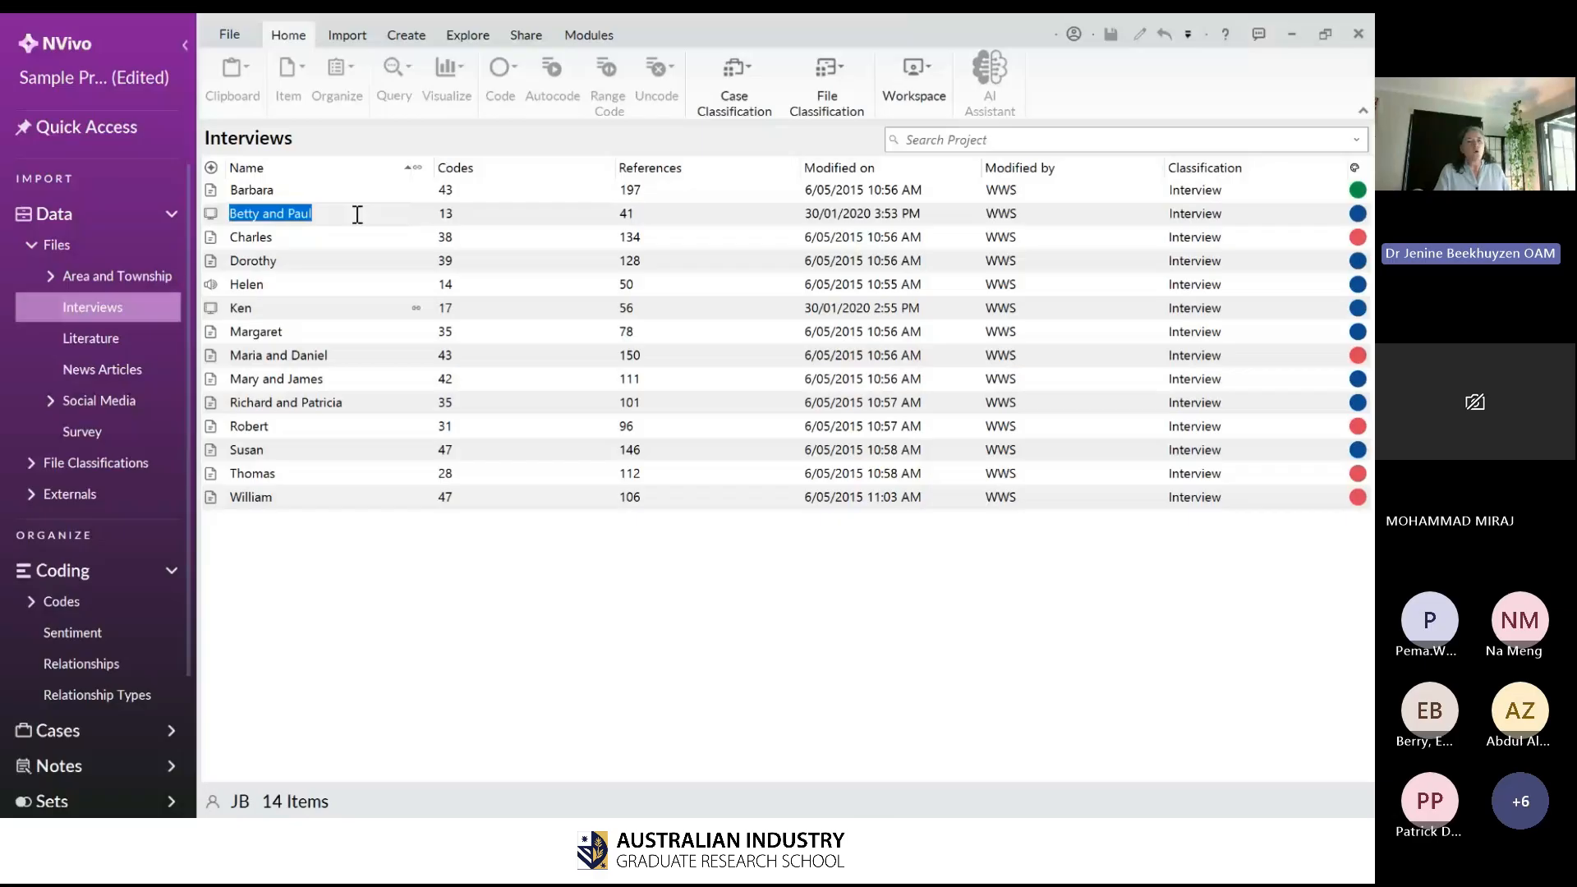
click(211, 218)
click(210, 214)
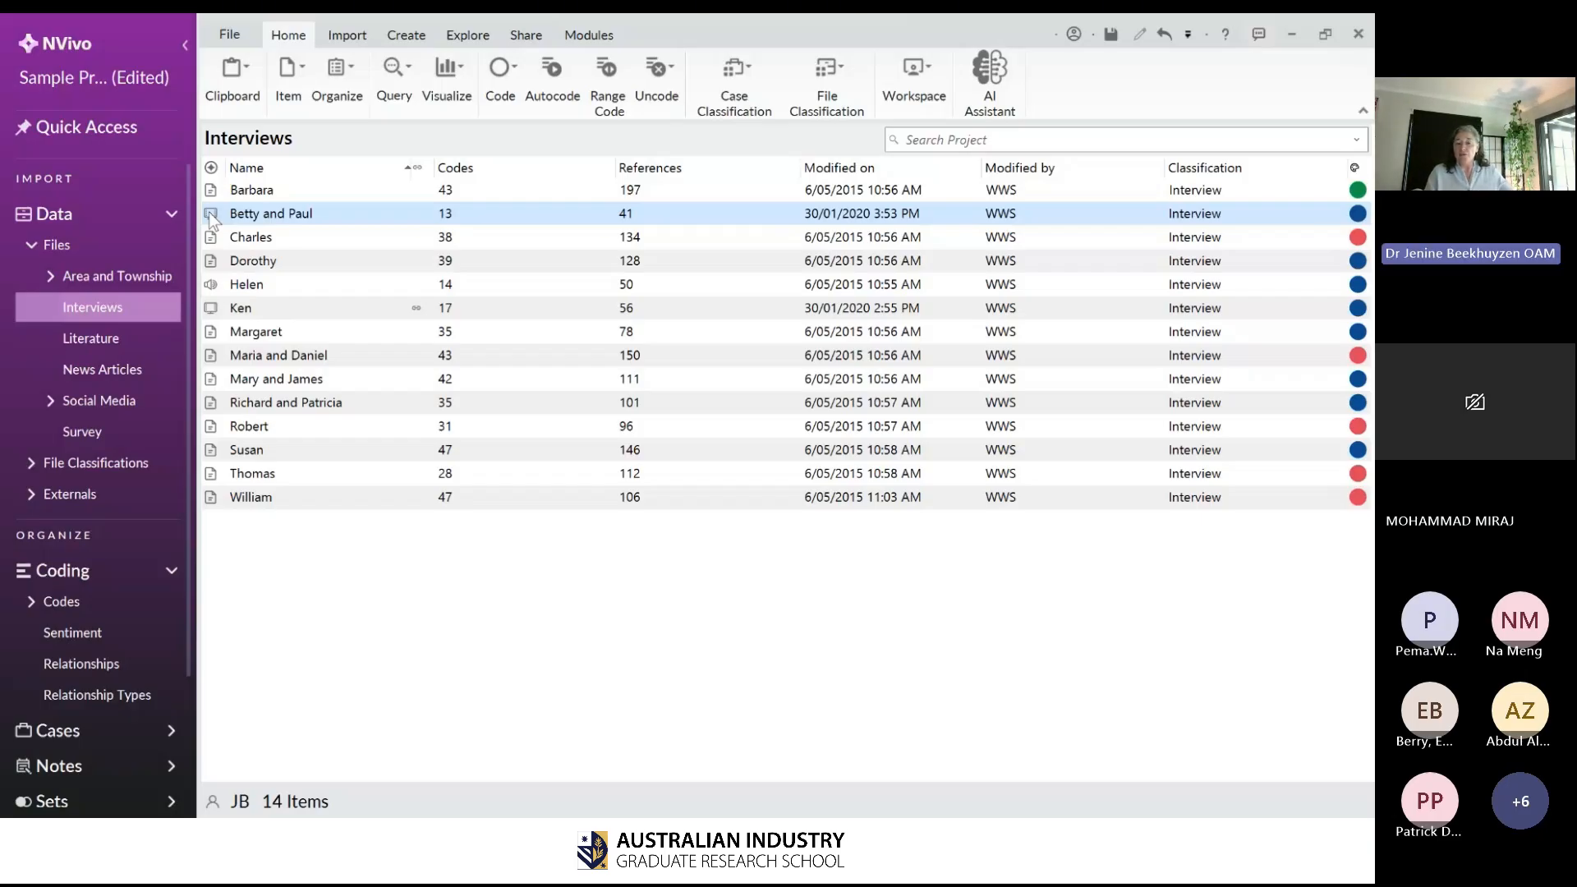
- Chart the coding of the first video interview, examine the percentage coverage of its codes, and close the chart
right_click(327, 212)
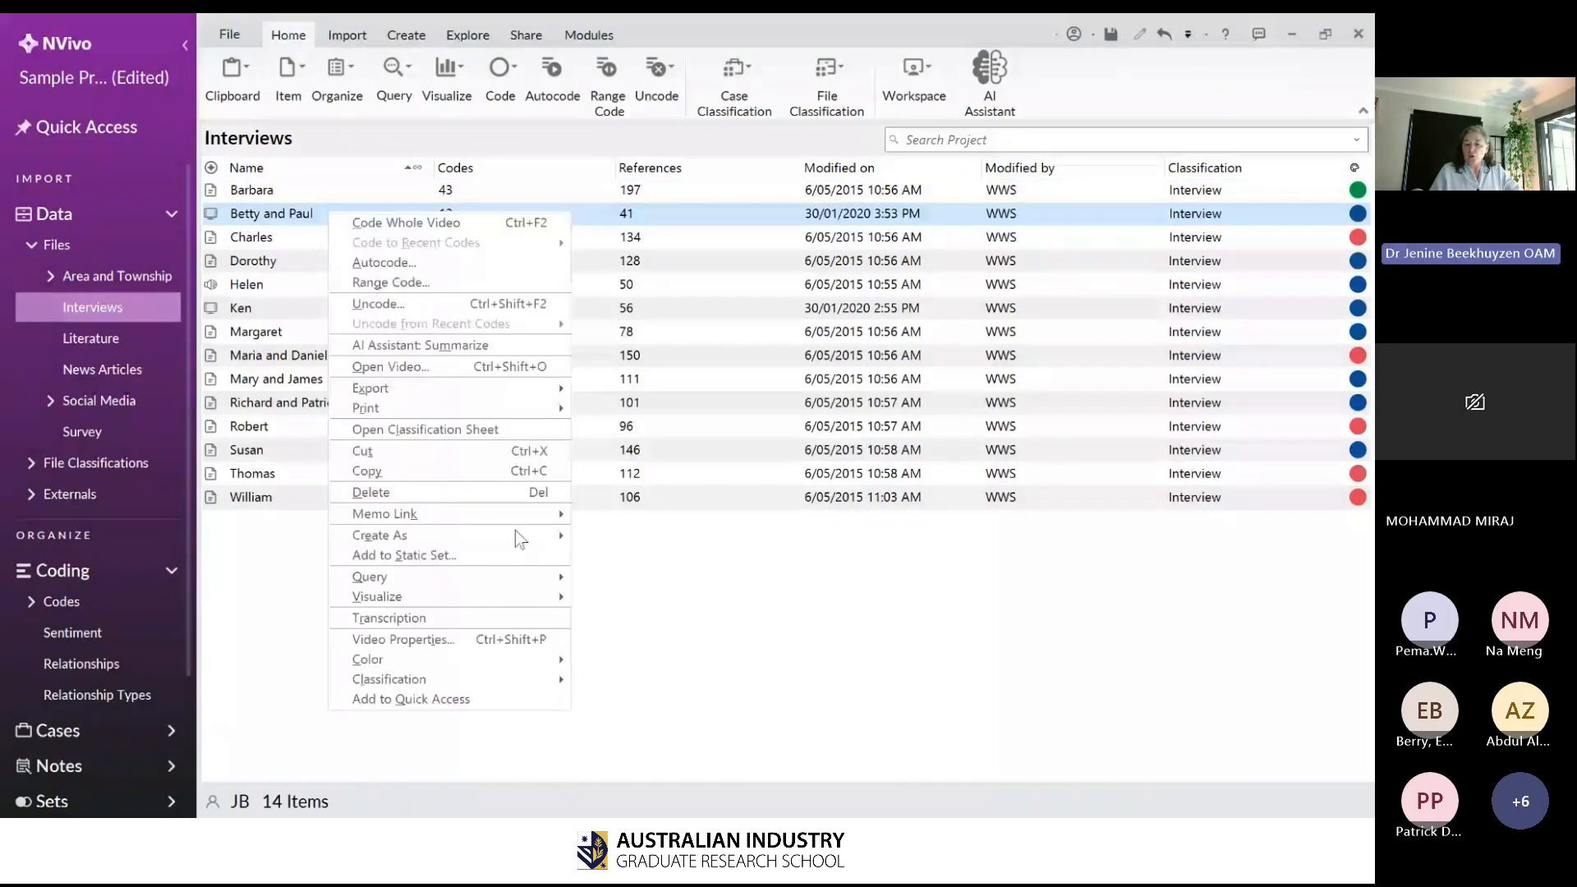
mouse_move(539, 601)
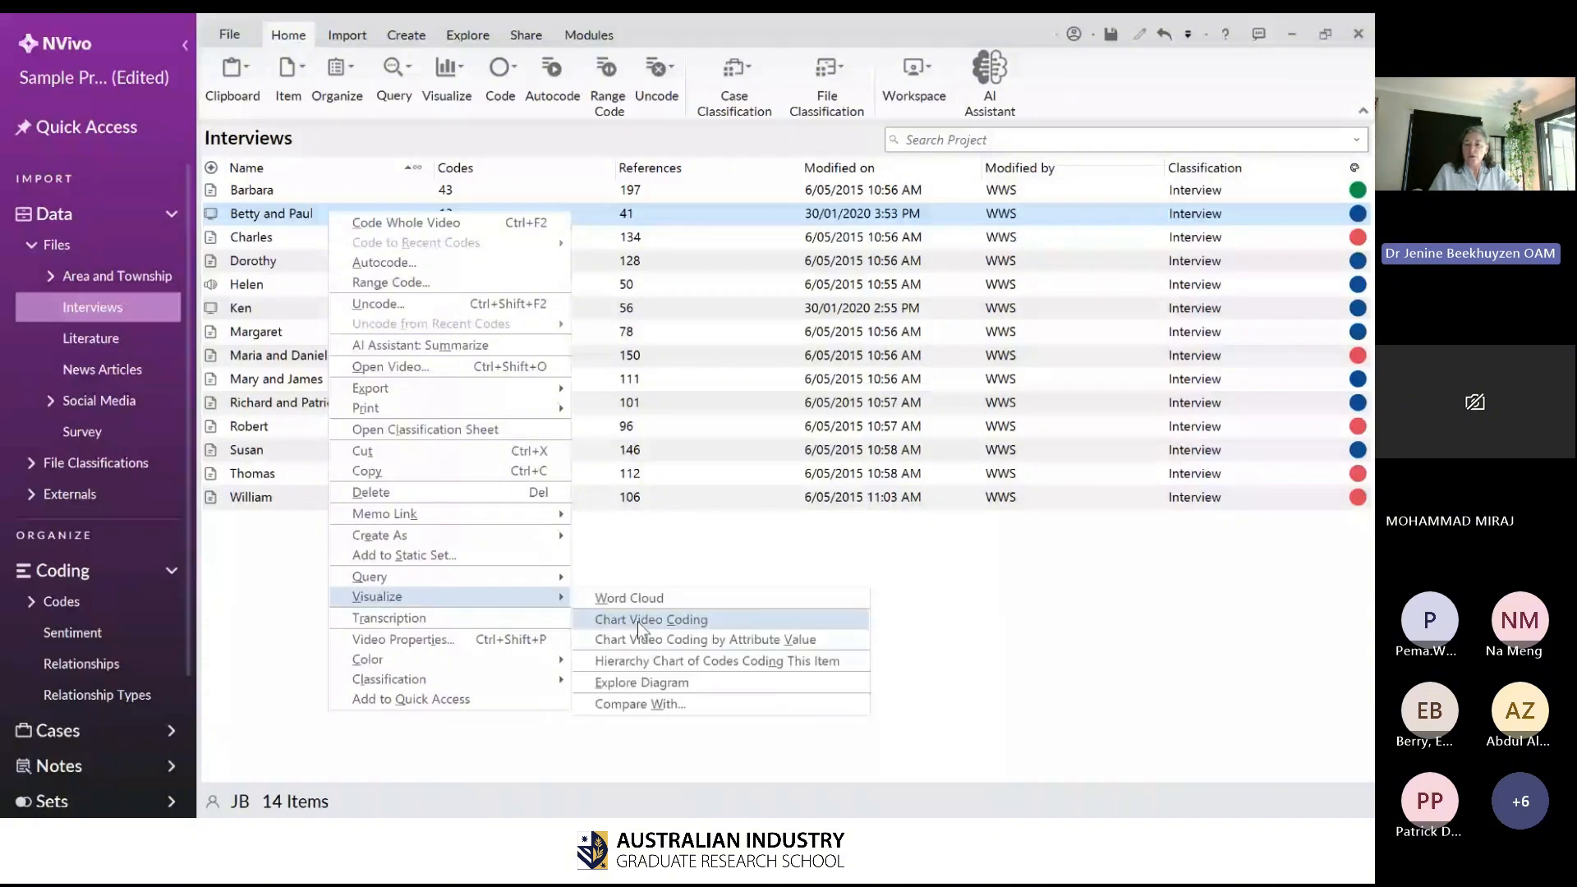
right_click(712, 215)
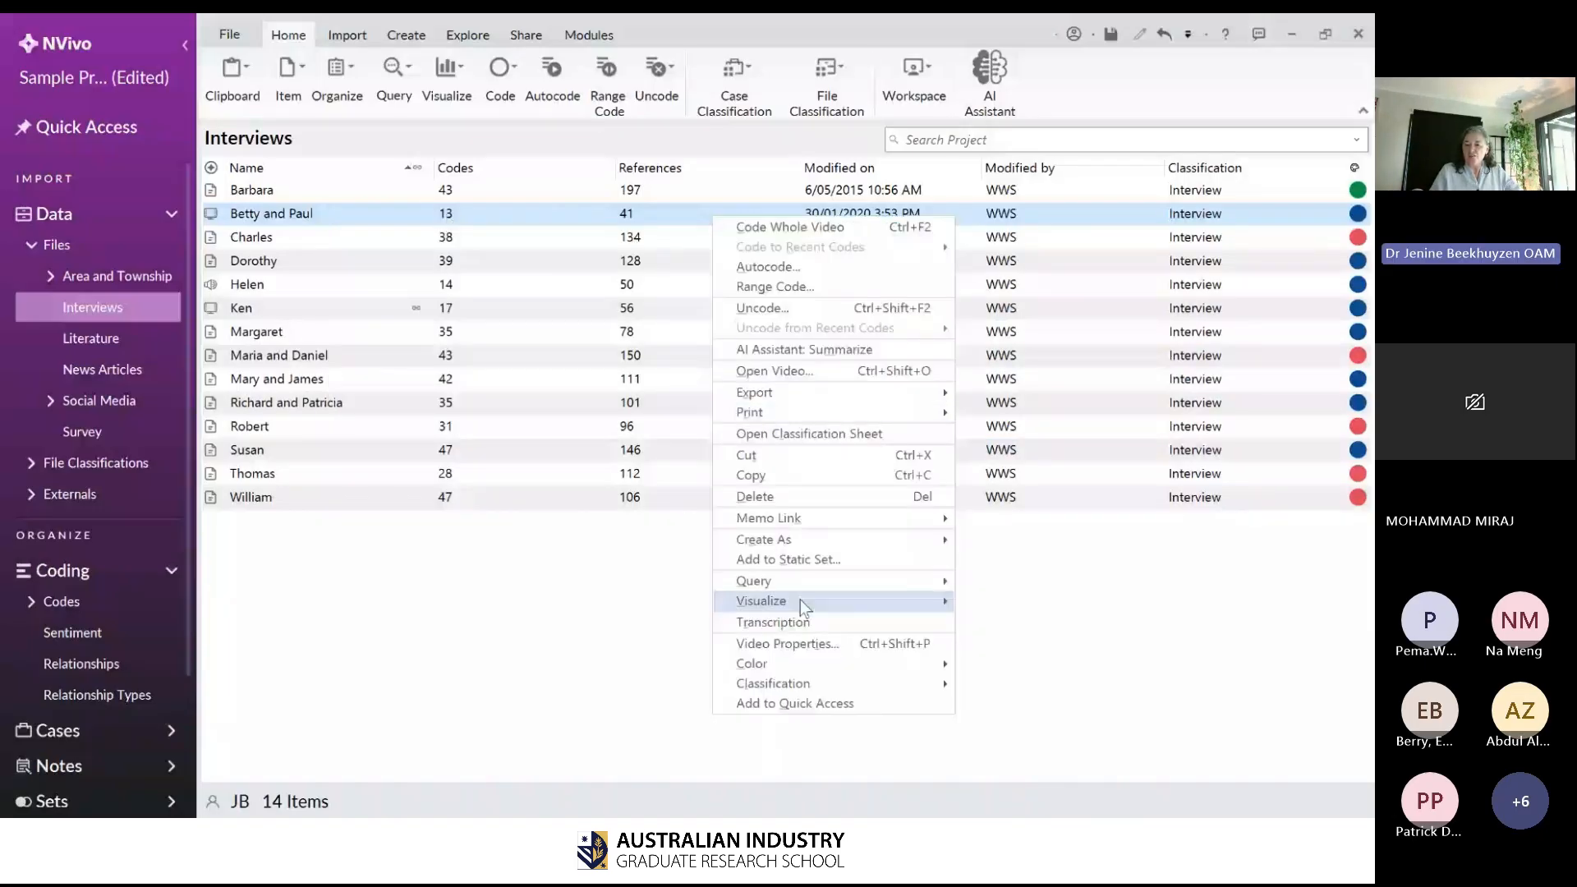
mouse_move(800, 600)
click(979, 631)
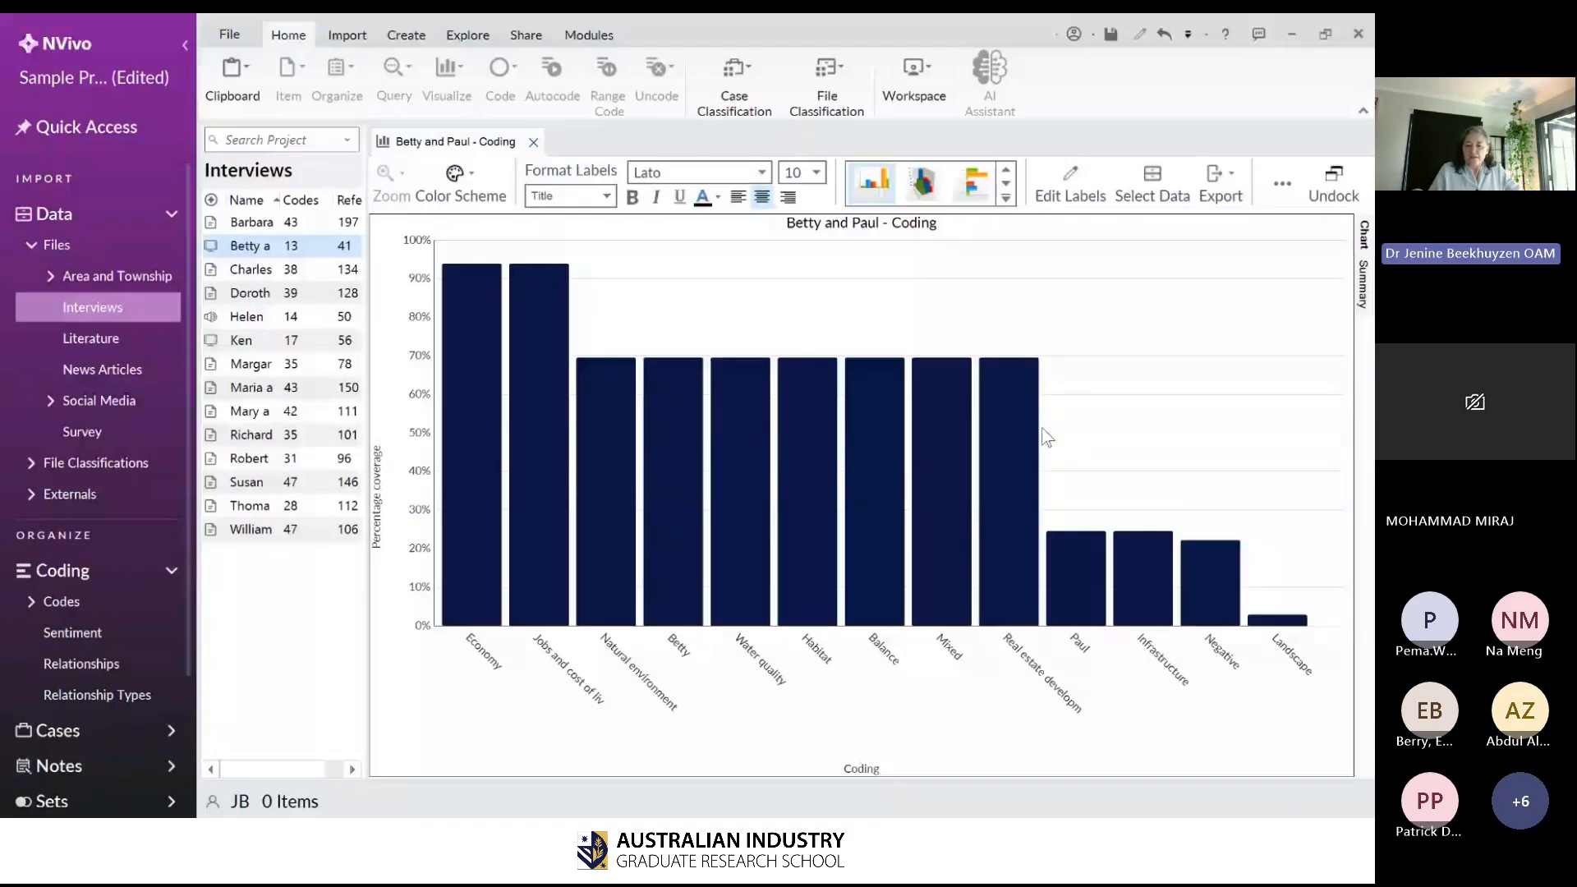
mouse_move(486, 440)
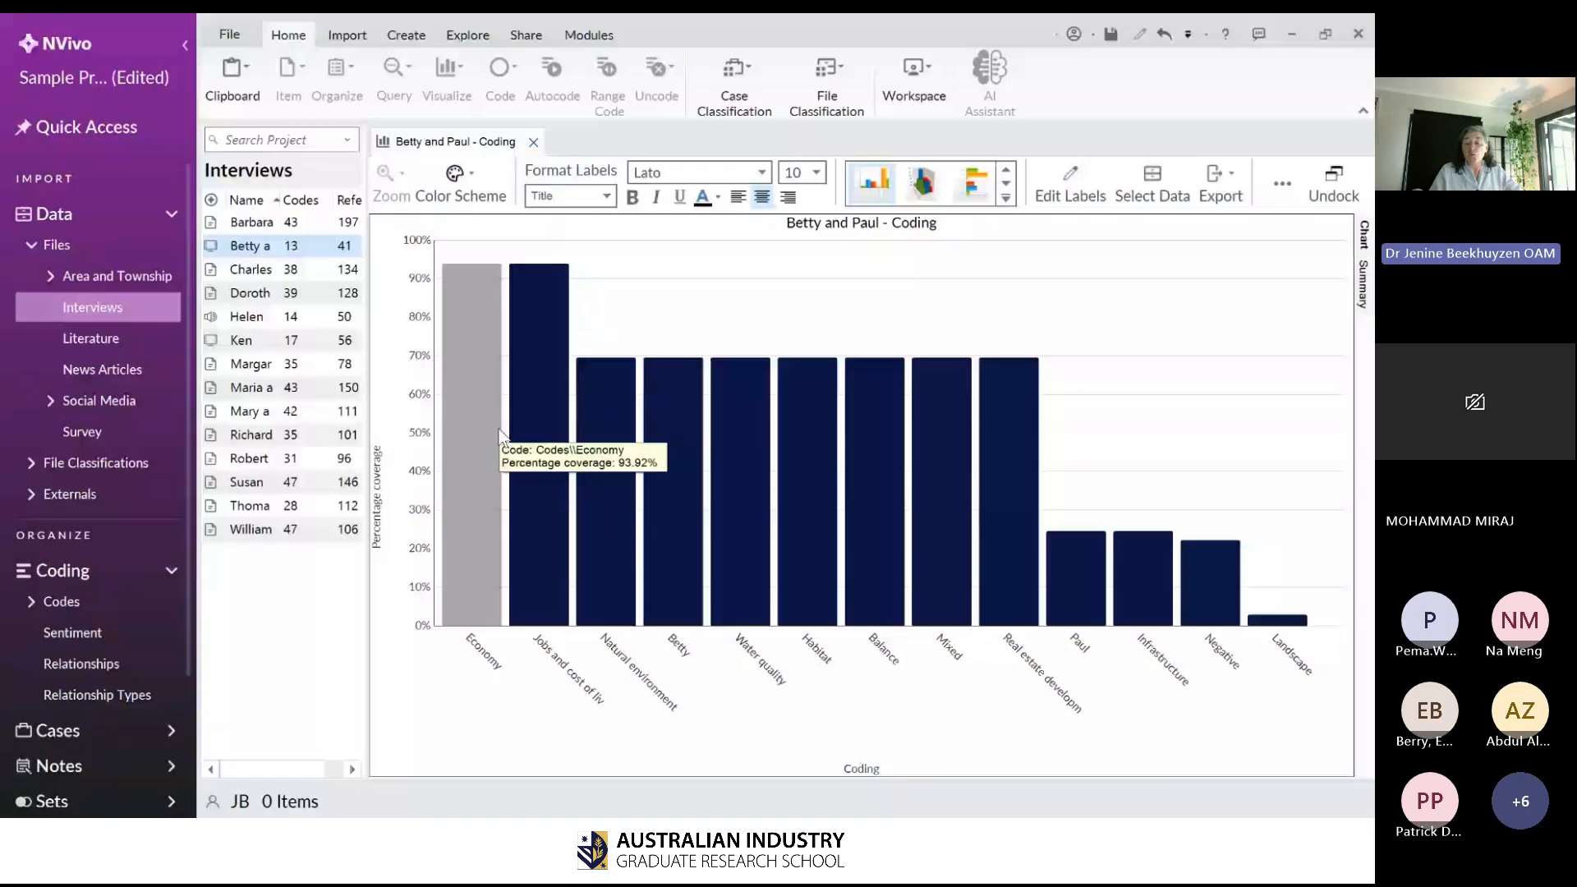
mouse_move(539, 421)
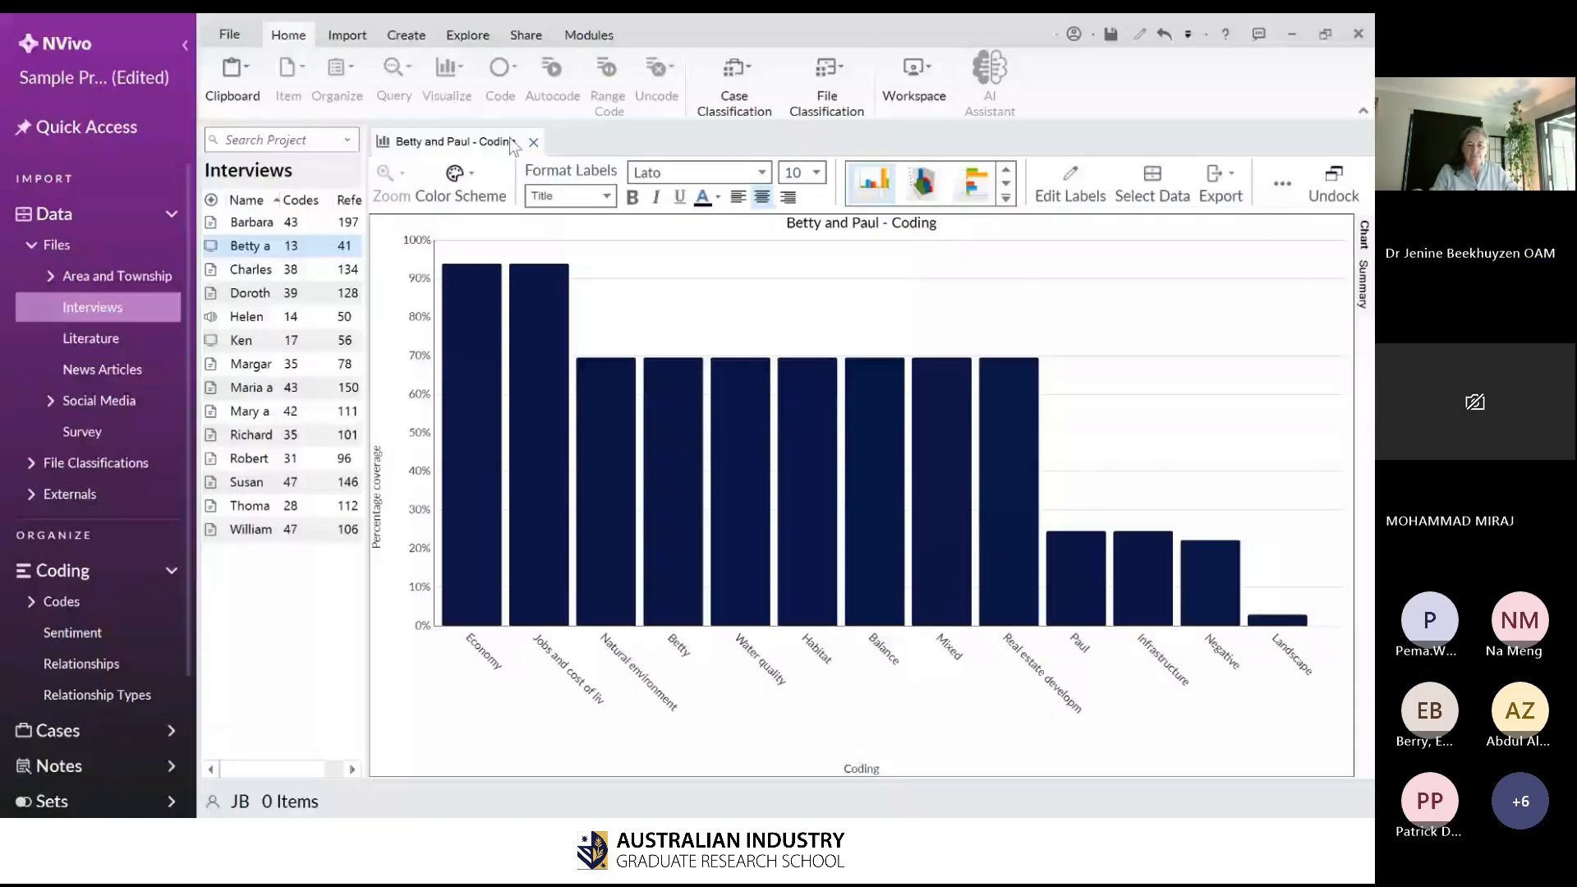
click(533, 142)
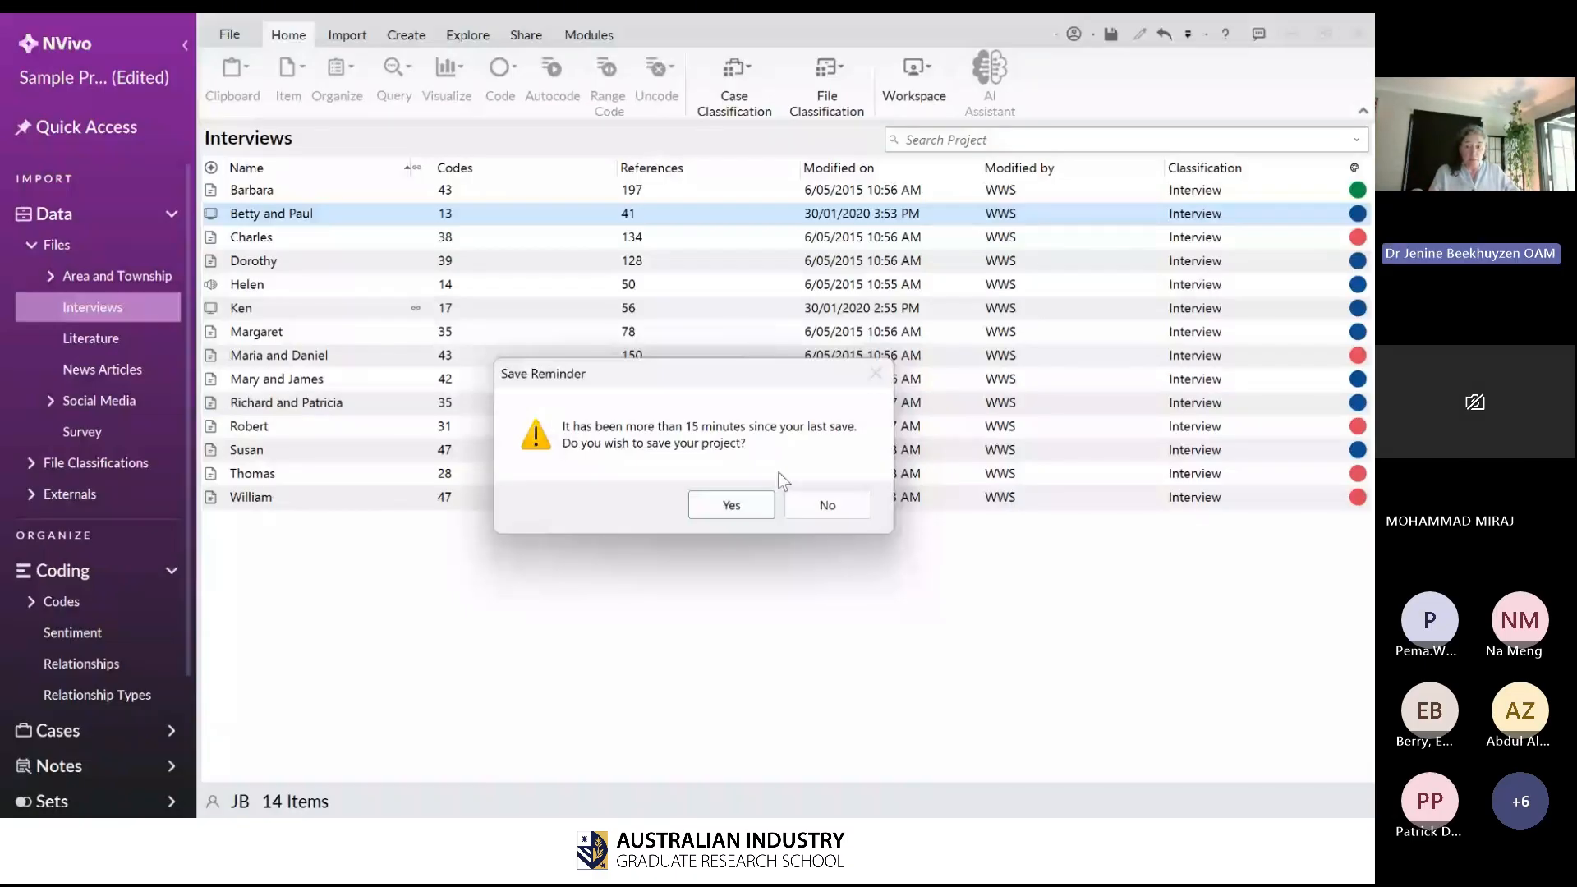
- Save the project and clear the selection in the Interviews list
click(732, 505)
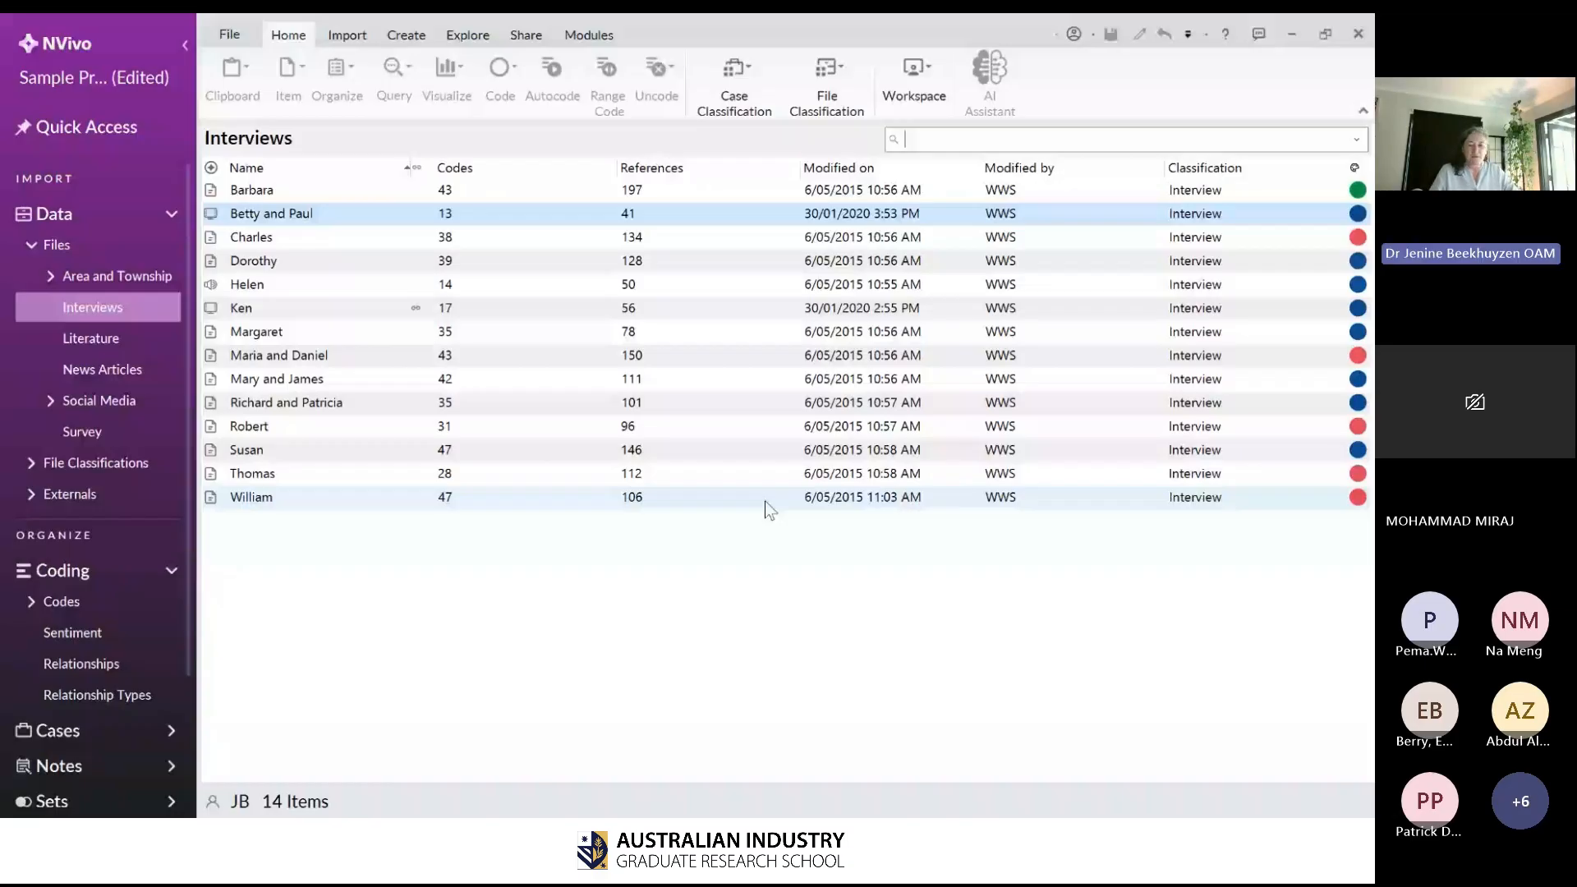
click(875, 569)
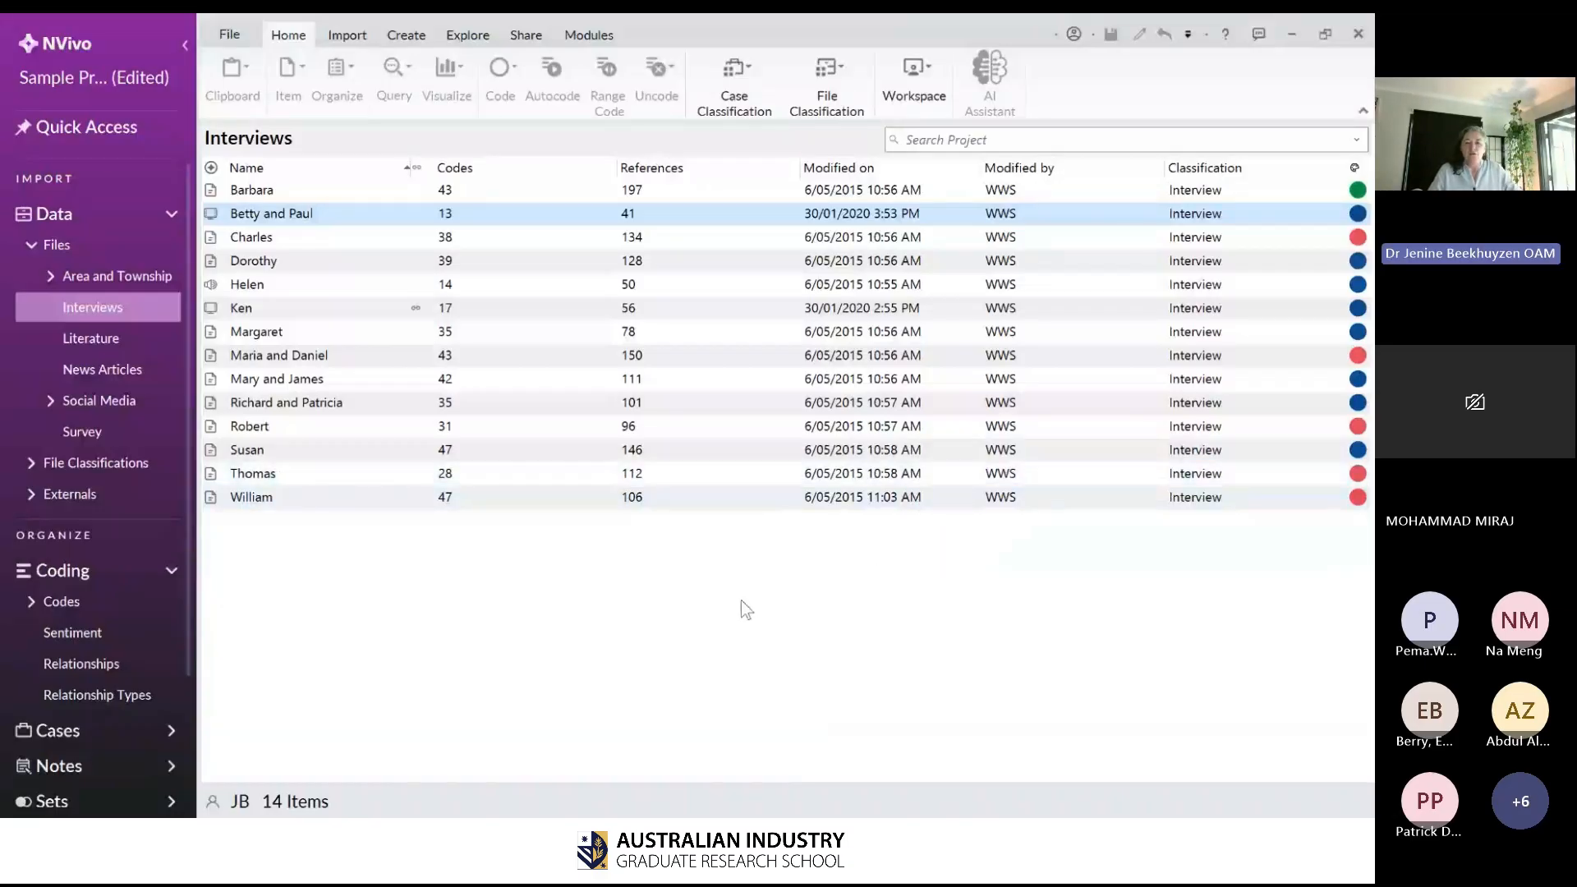
click(501, 662)
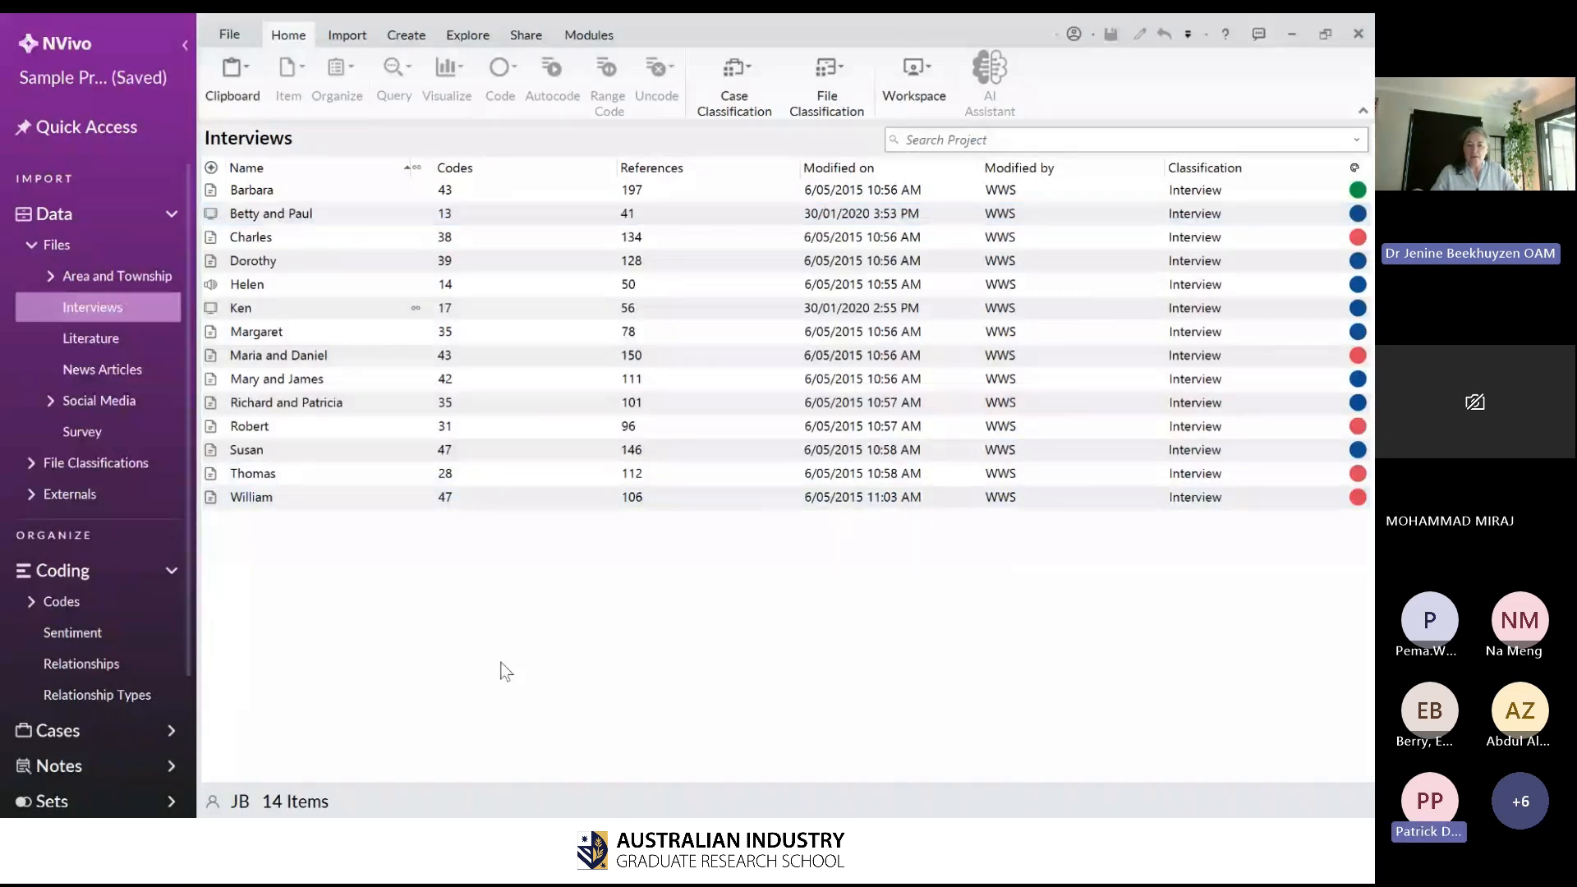
- Inspect the memo link options of the video interview that already has a linked memo
mouse_move(407, 309)
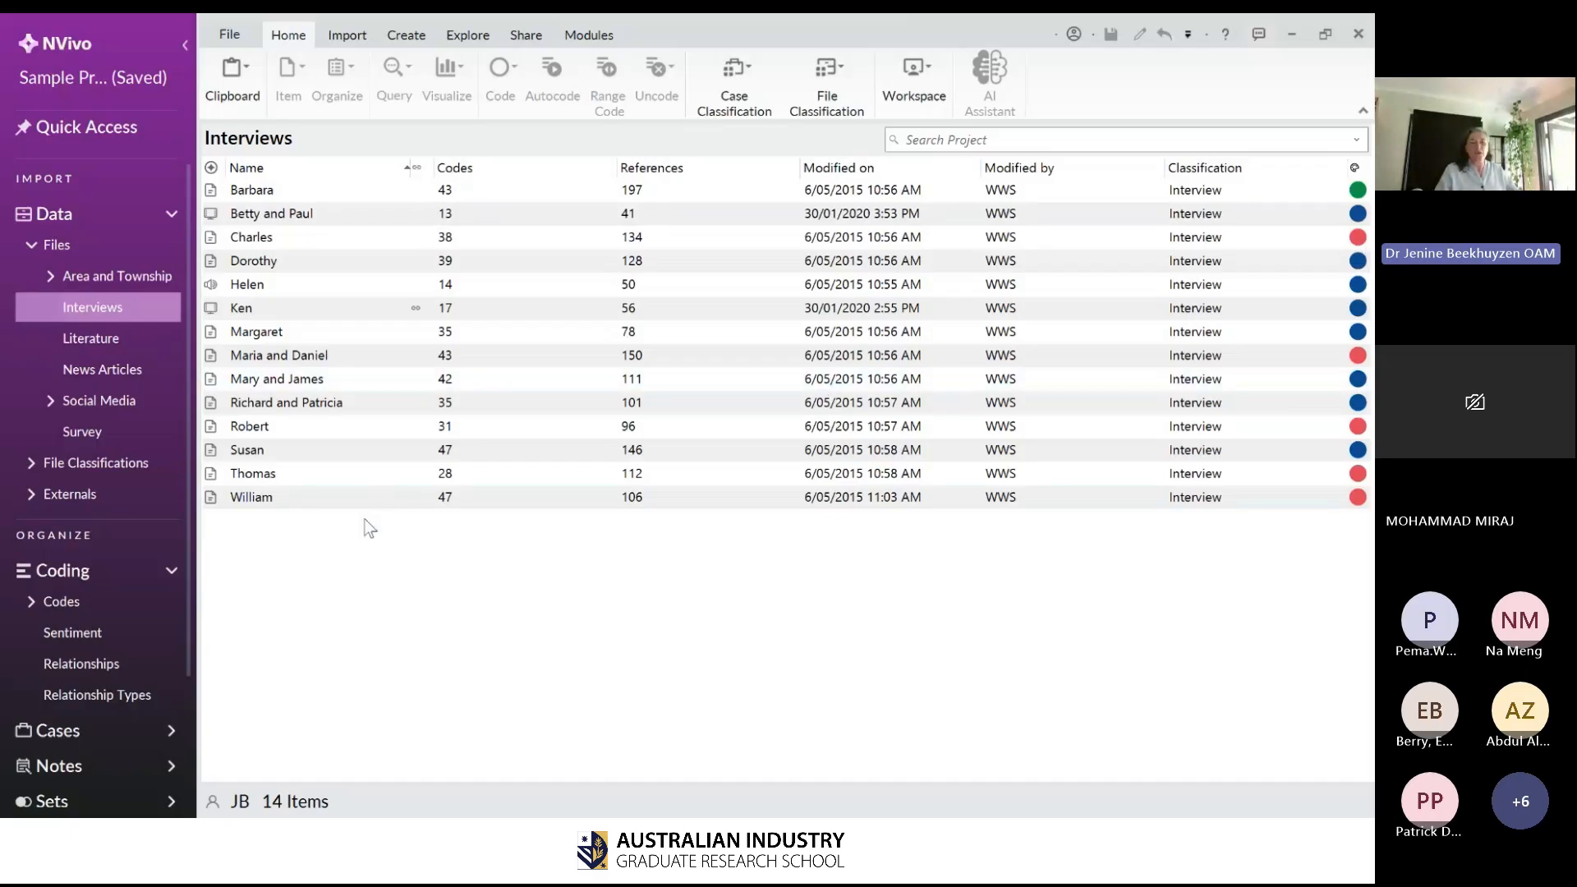
click(345, 309)
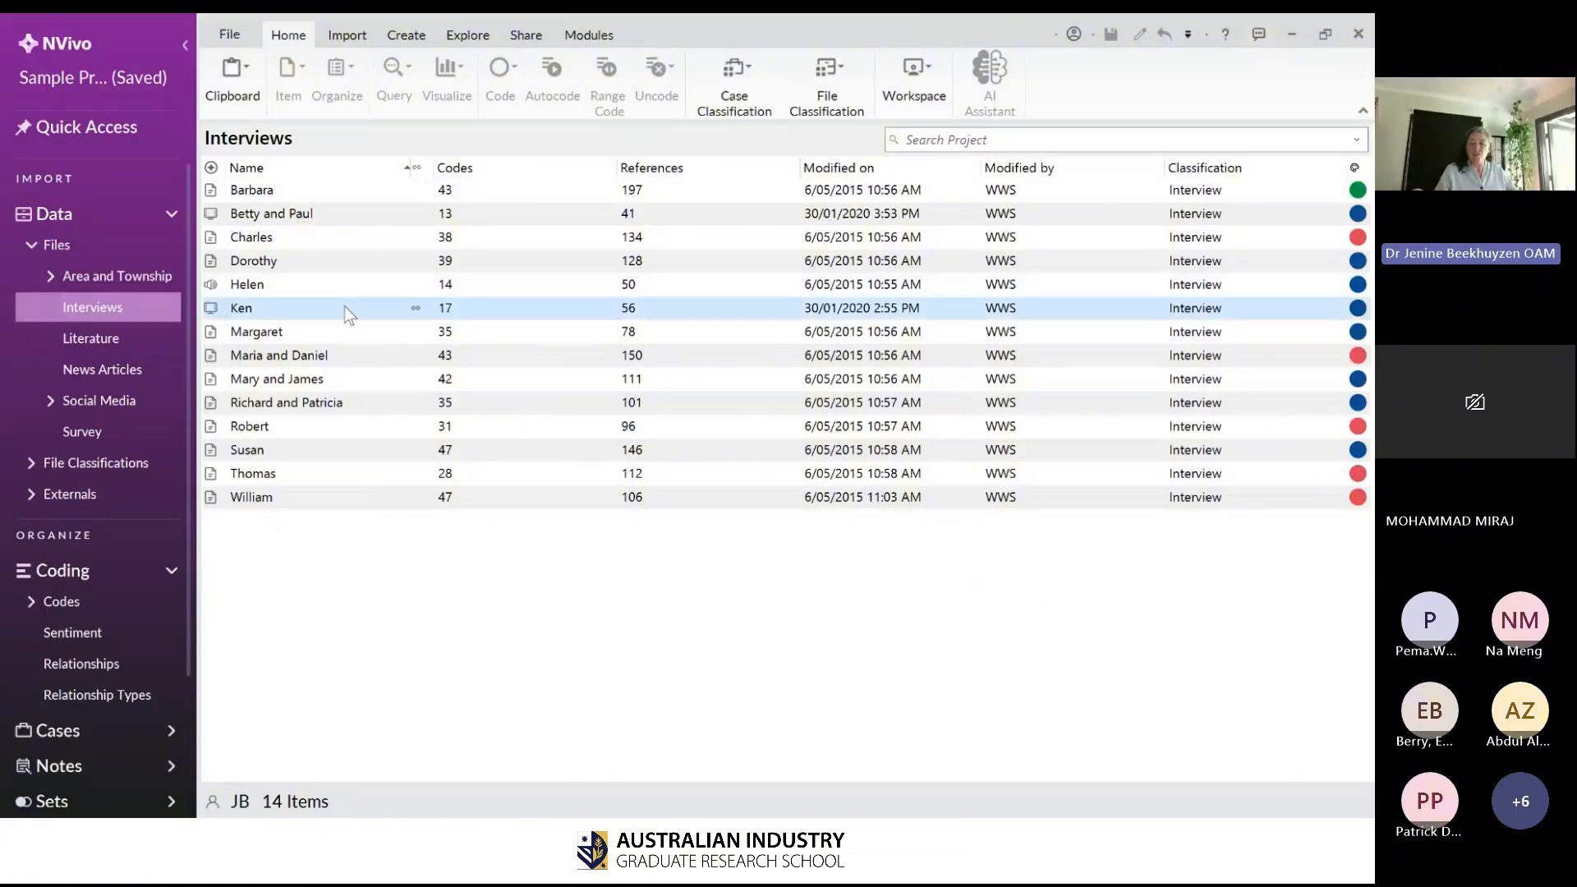
right_click(345, 311)
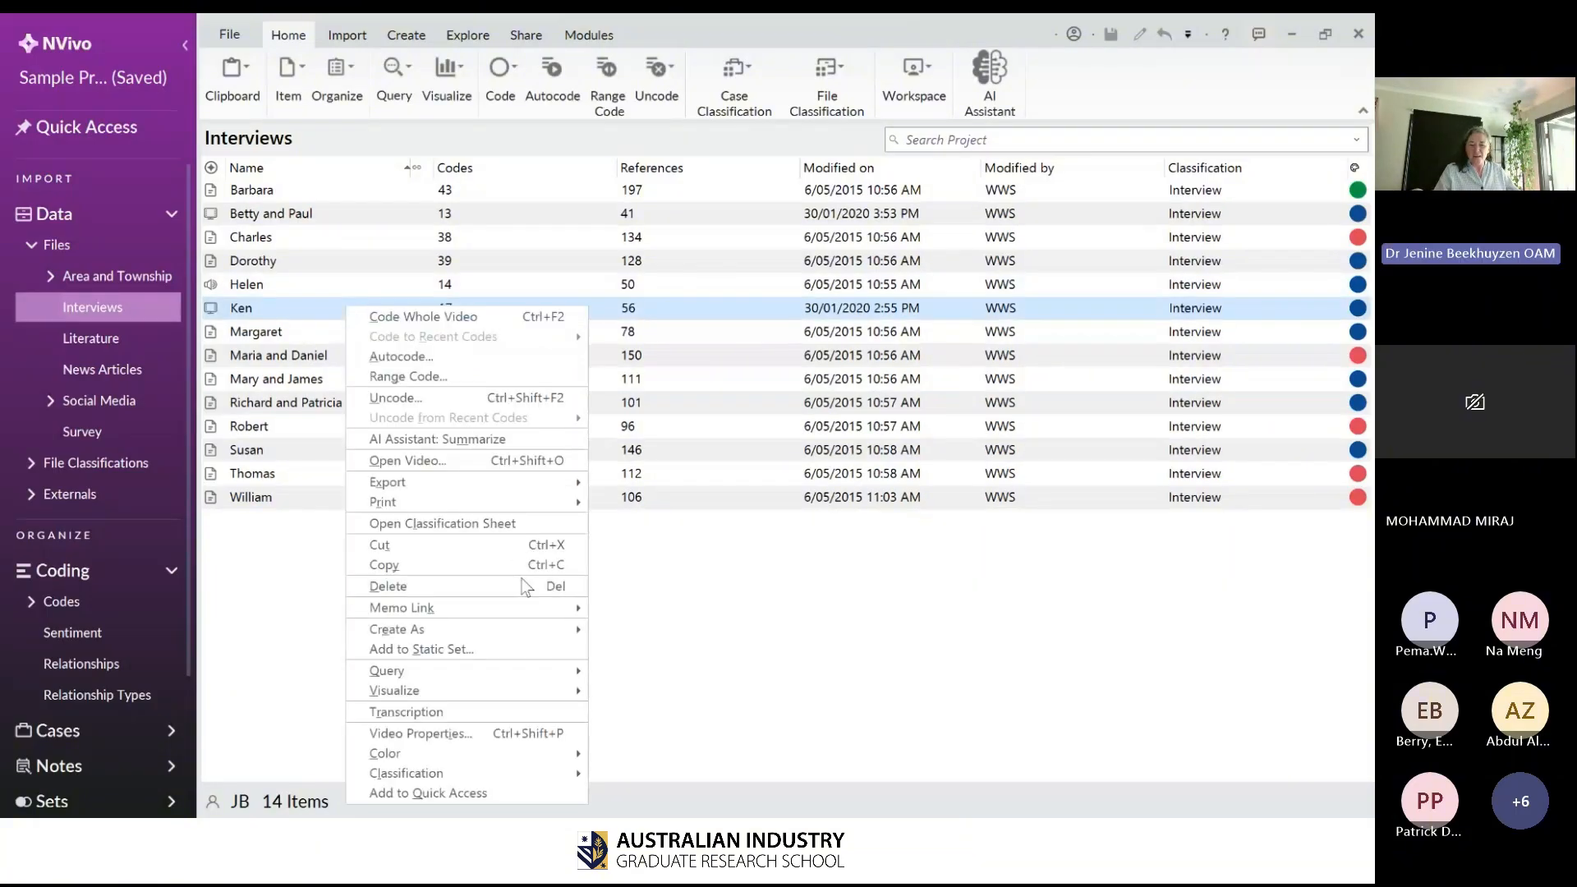
mouse_move(553, 618)
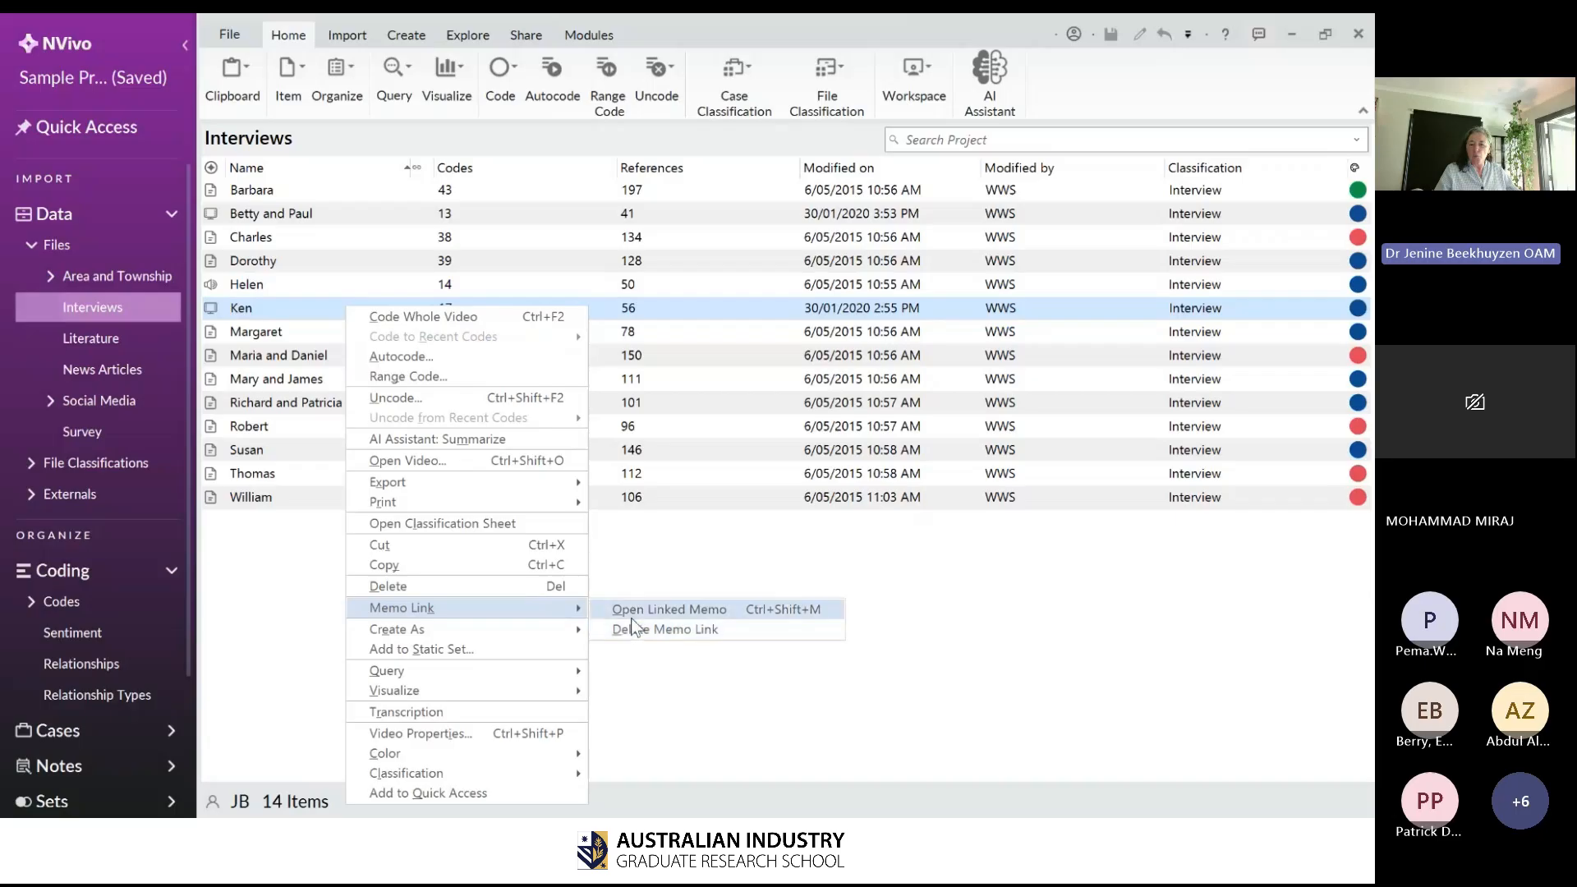
- Inspect the memo link options of the first text interview, dismiss them and clear the selection
click(337, 196)
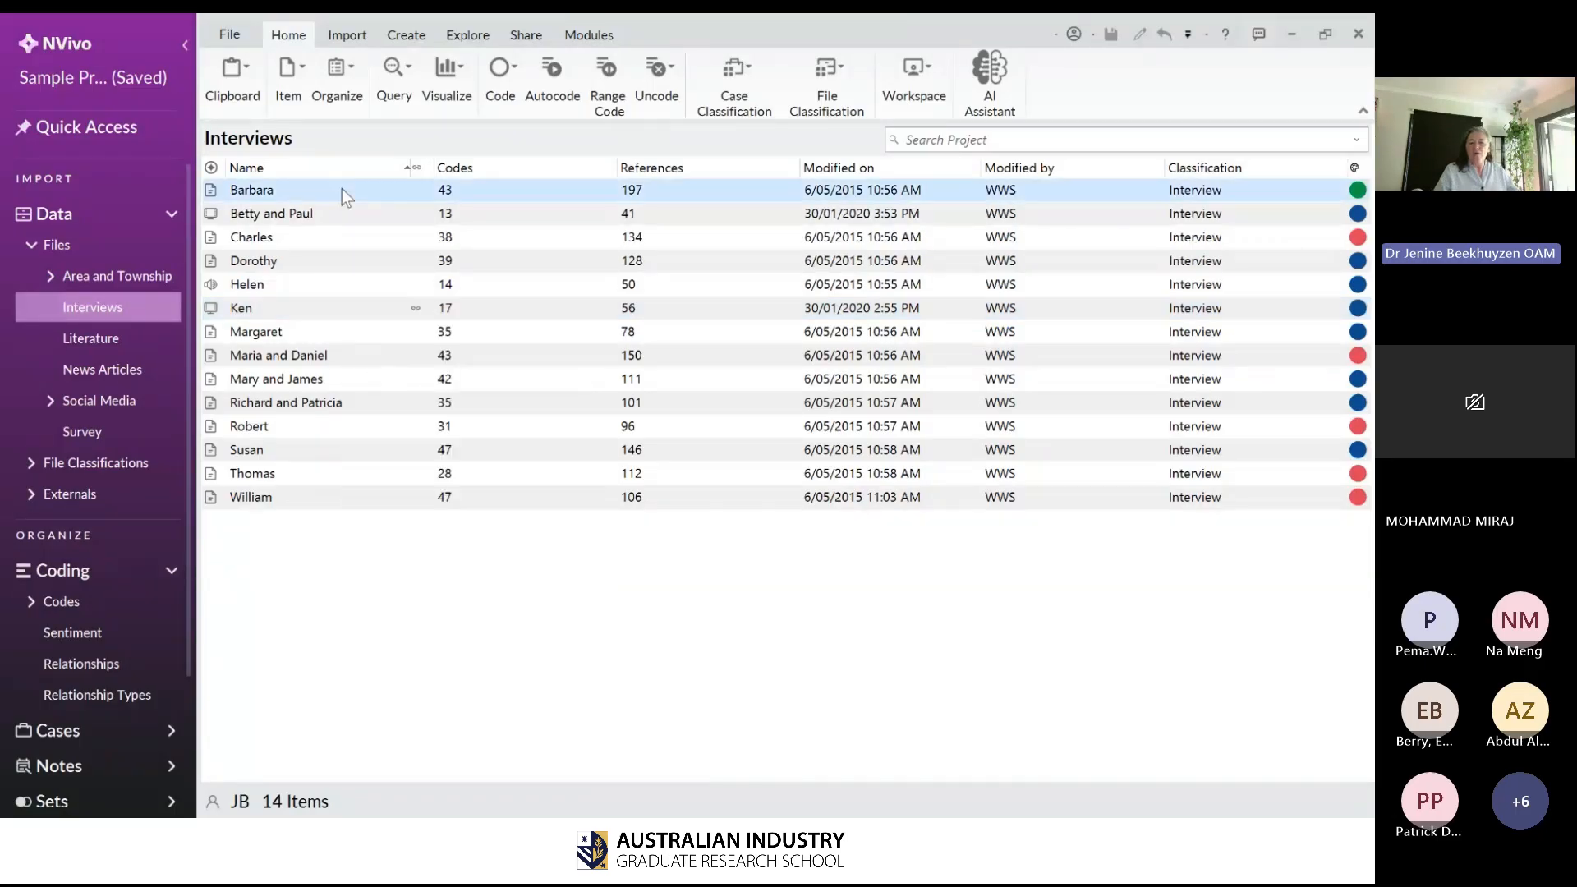
right_click(342, 194)
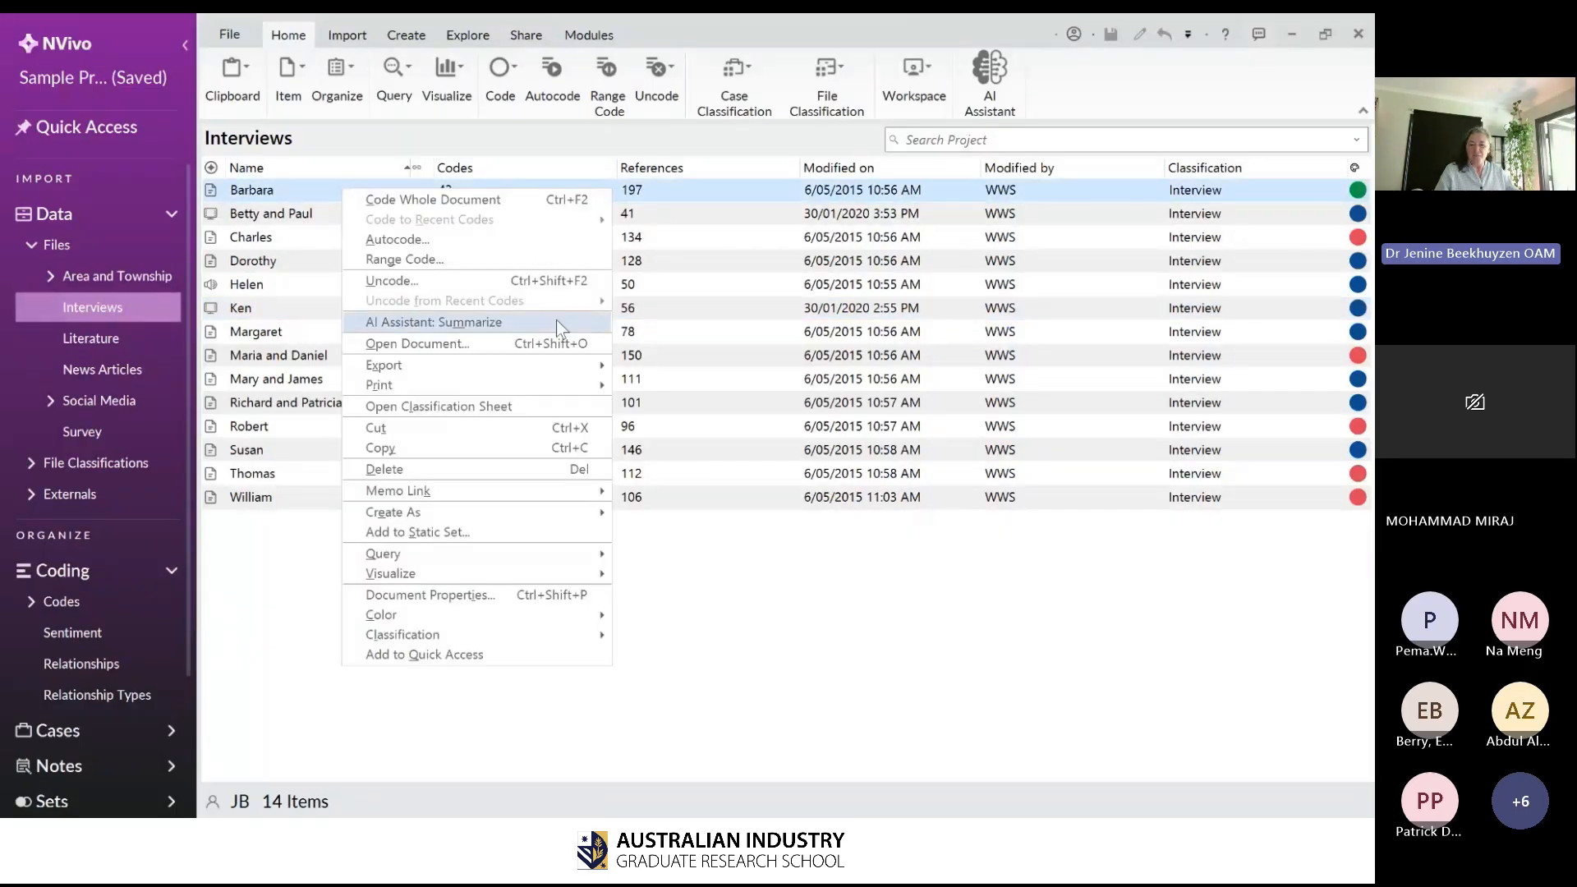
mouse_move(540, 493)
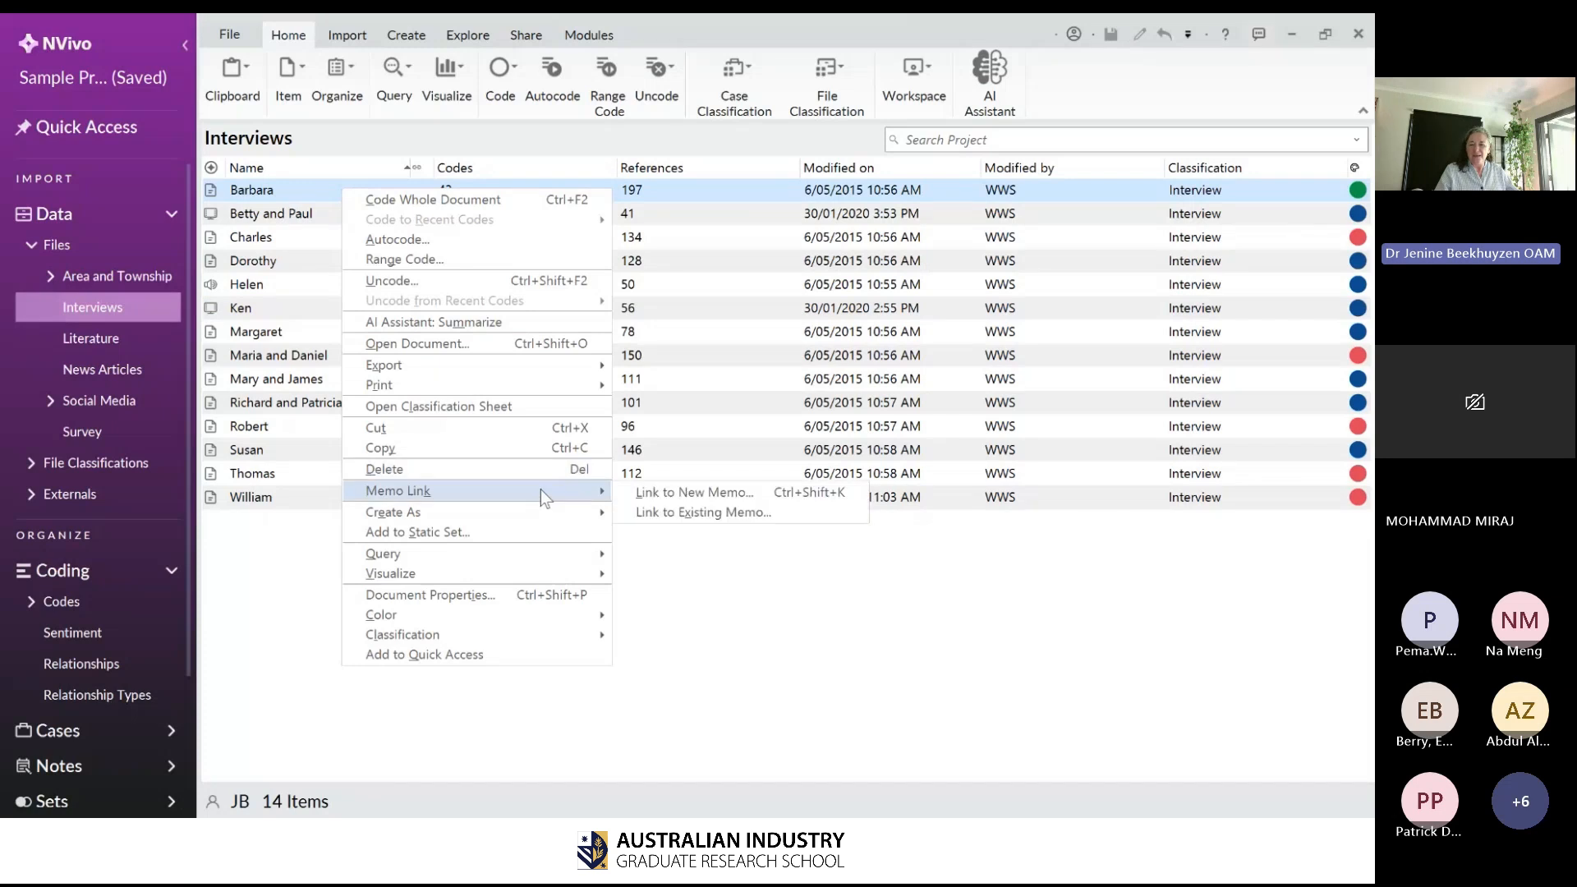
click(768, 546)
click(776, 554)
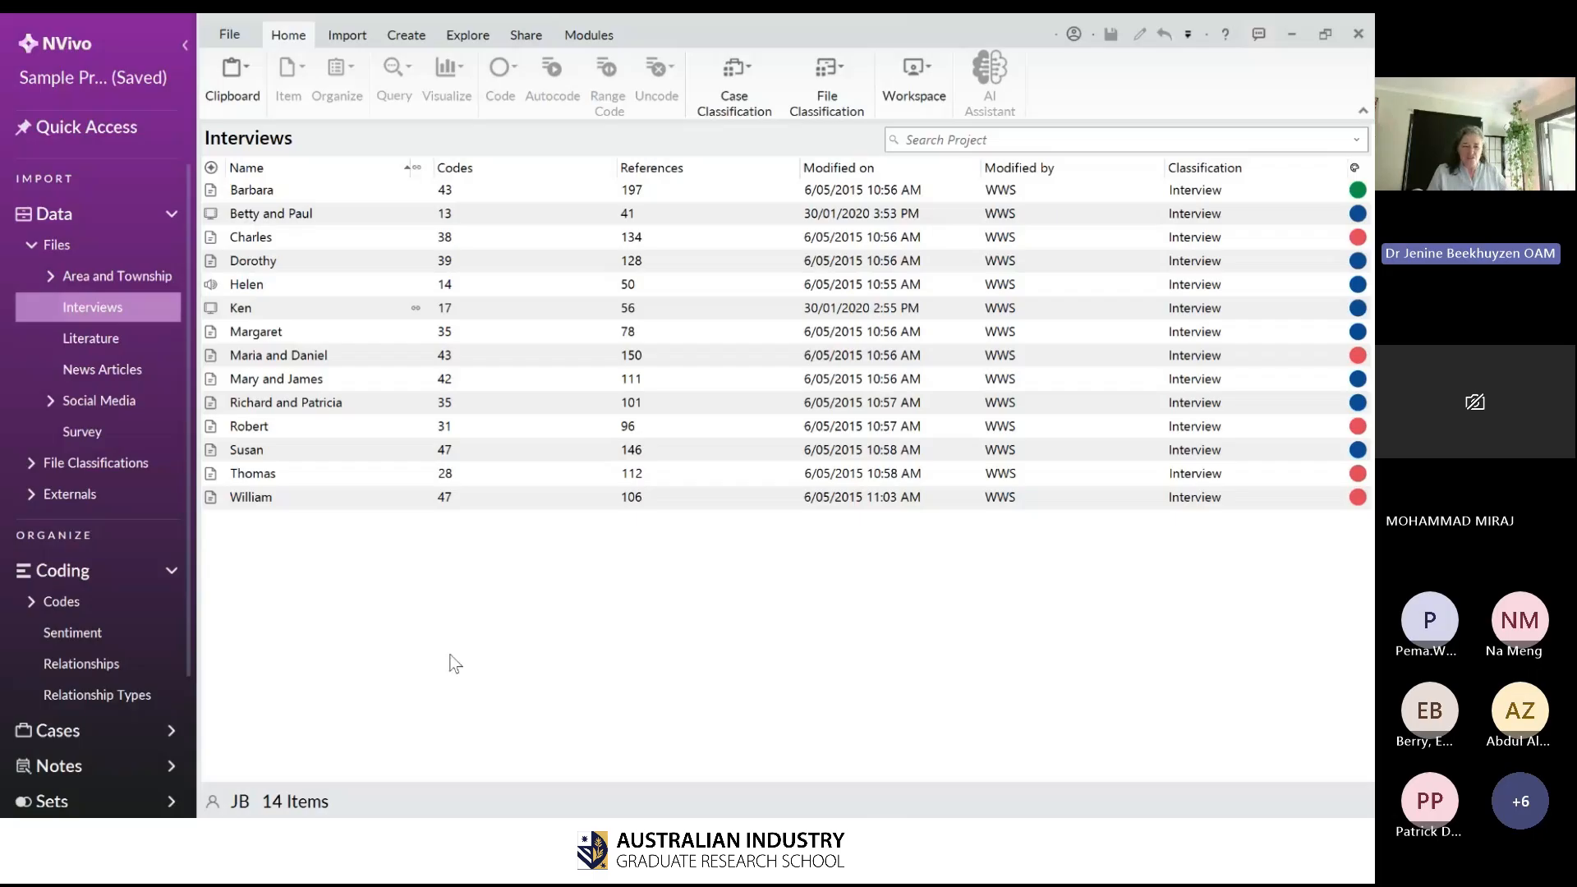
- Open the project's Codes list, expand all codes, and review the hierarchy down to its last entries
click(142, 612)
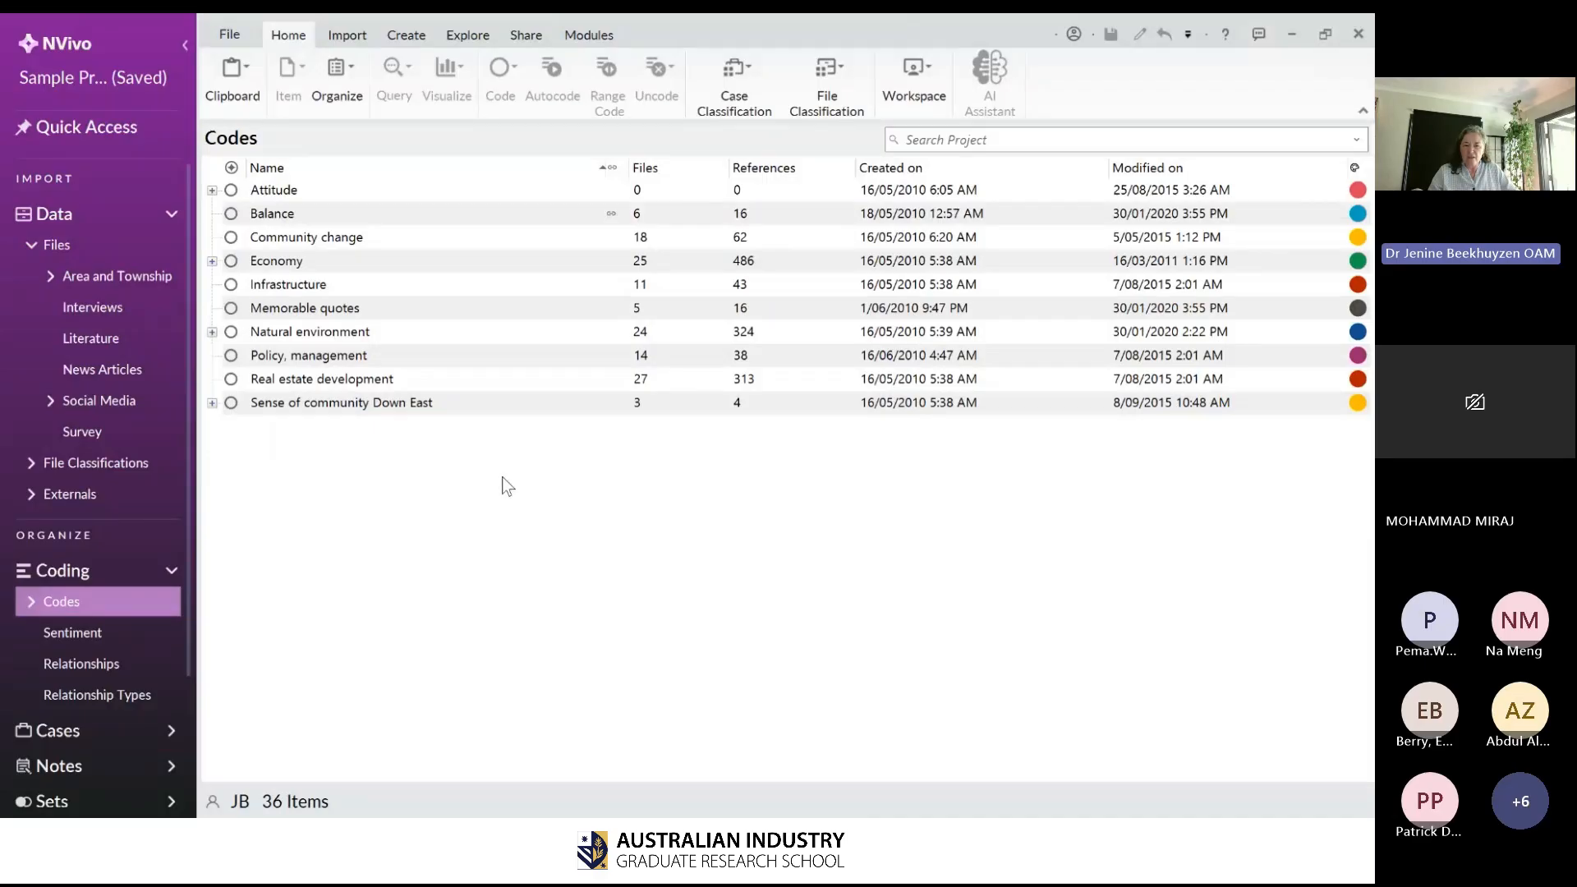
click(212, 265)
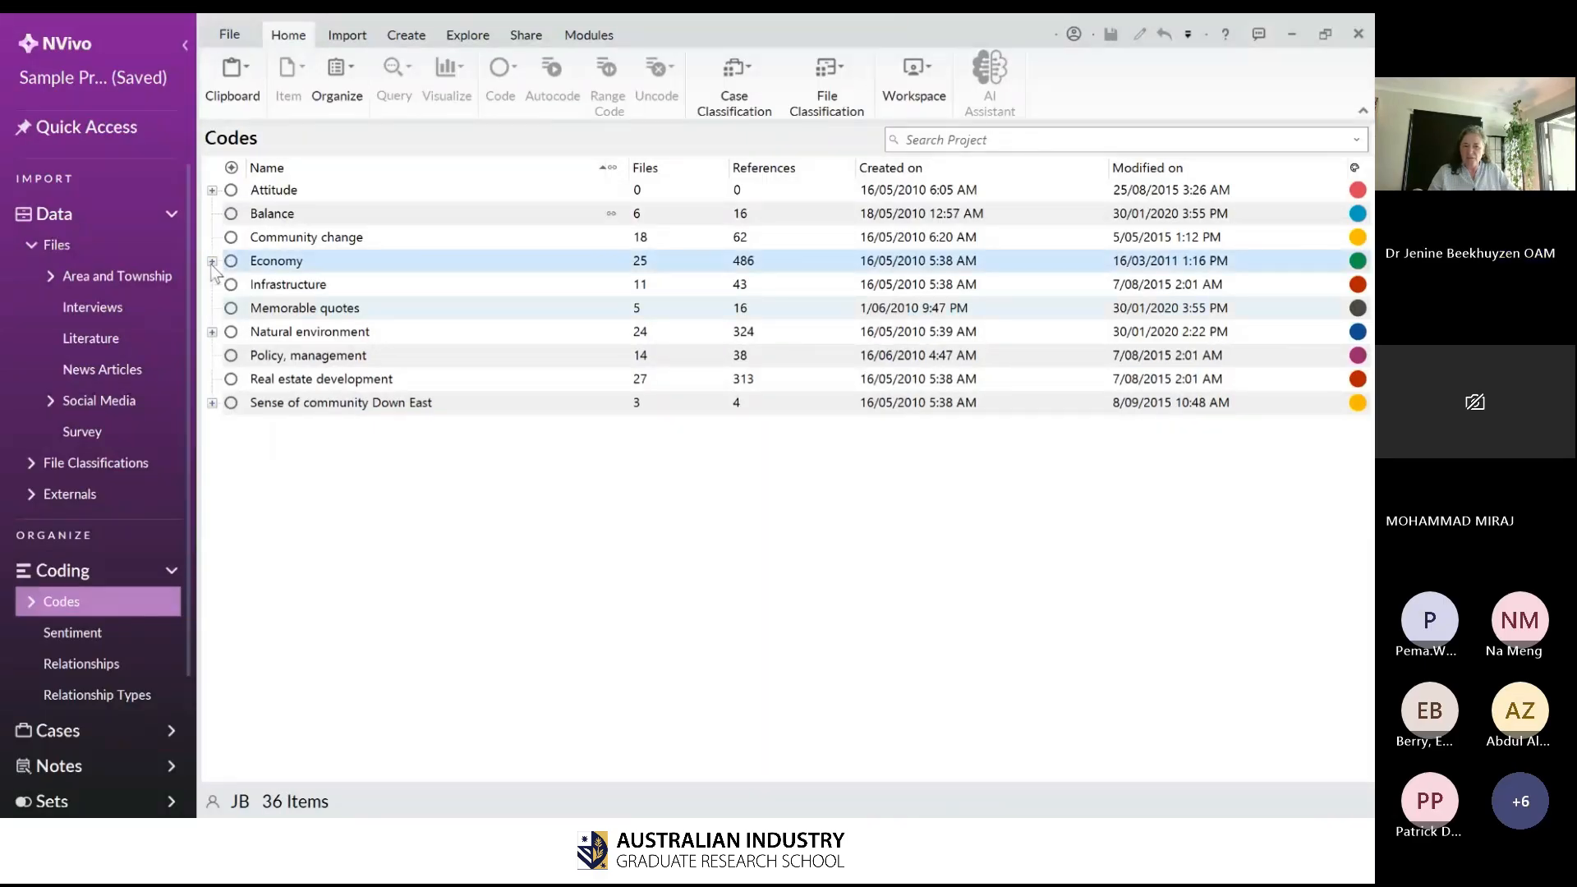
click(212, 262)
click(212, 261)
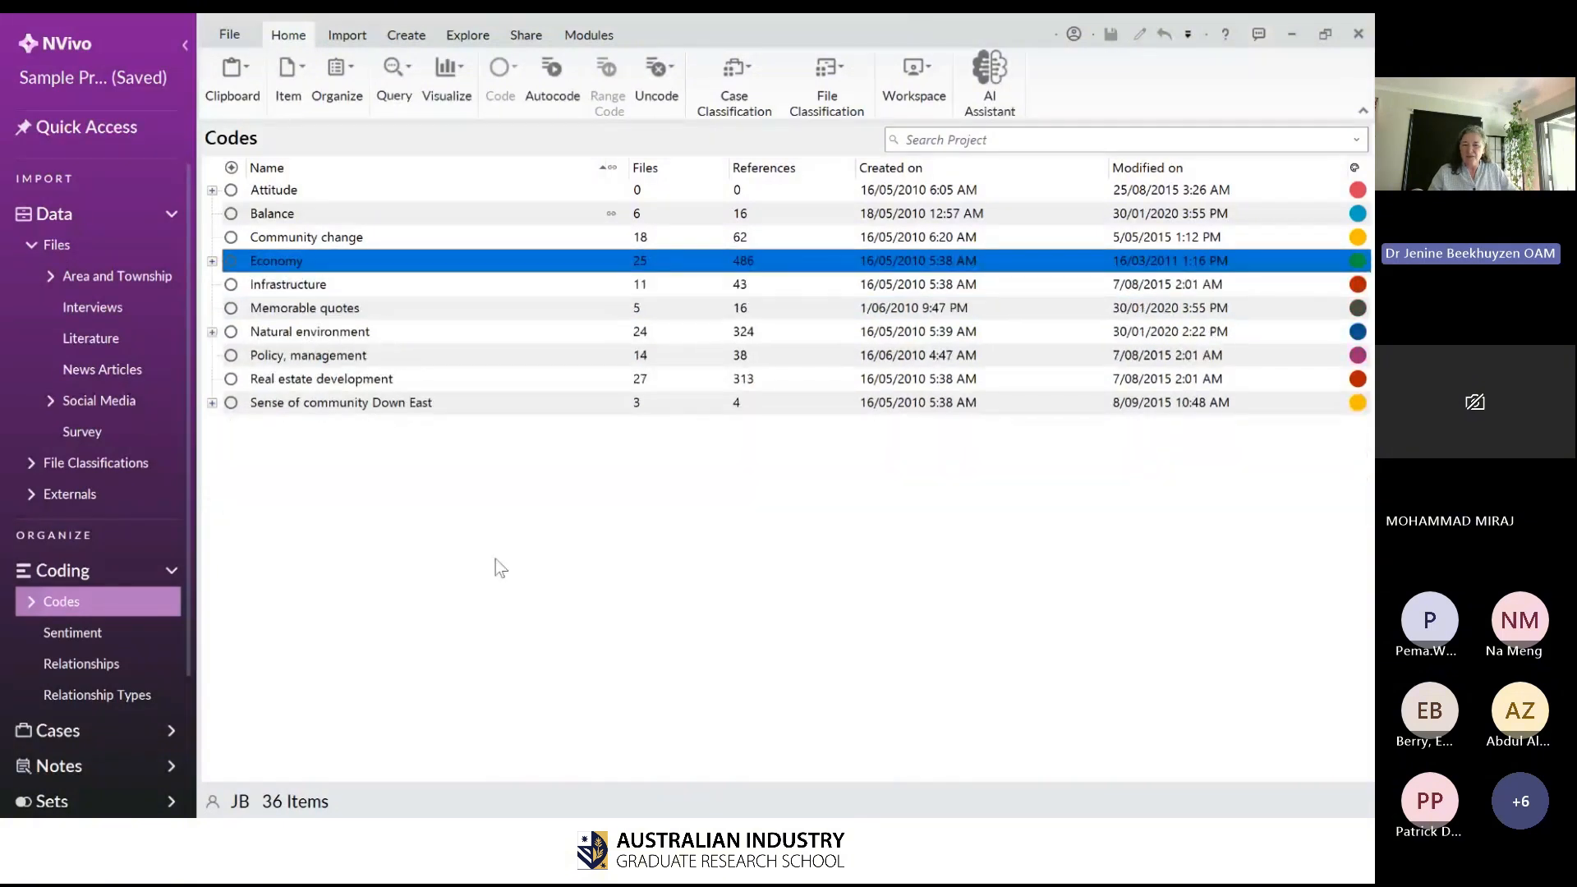
right_click(585, 477)
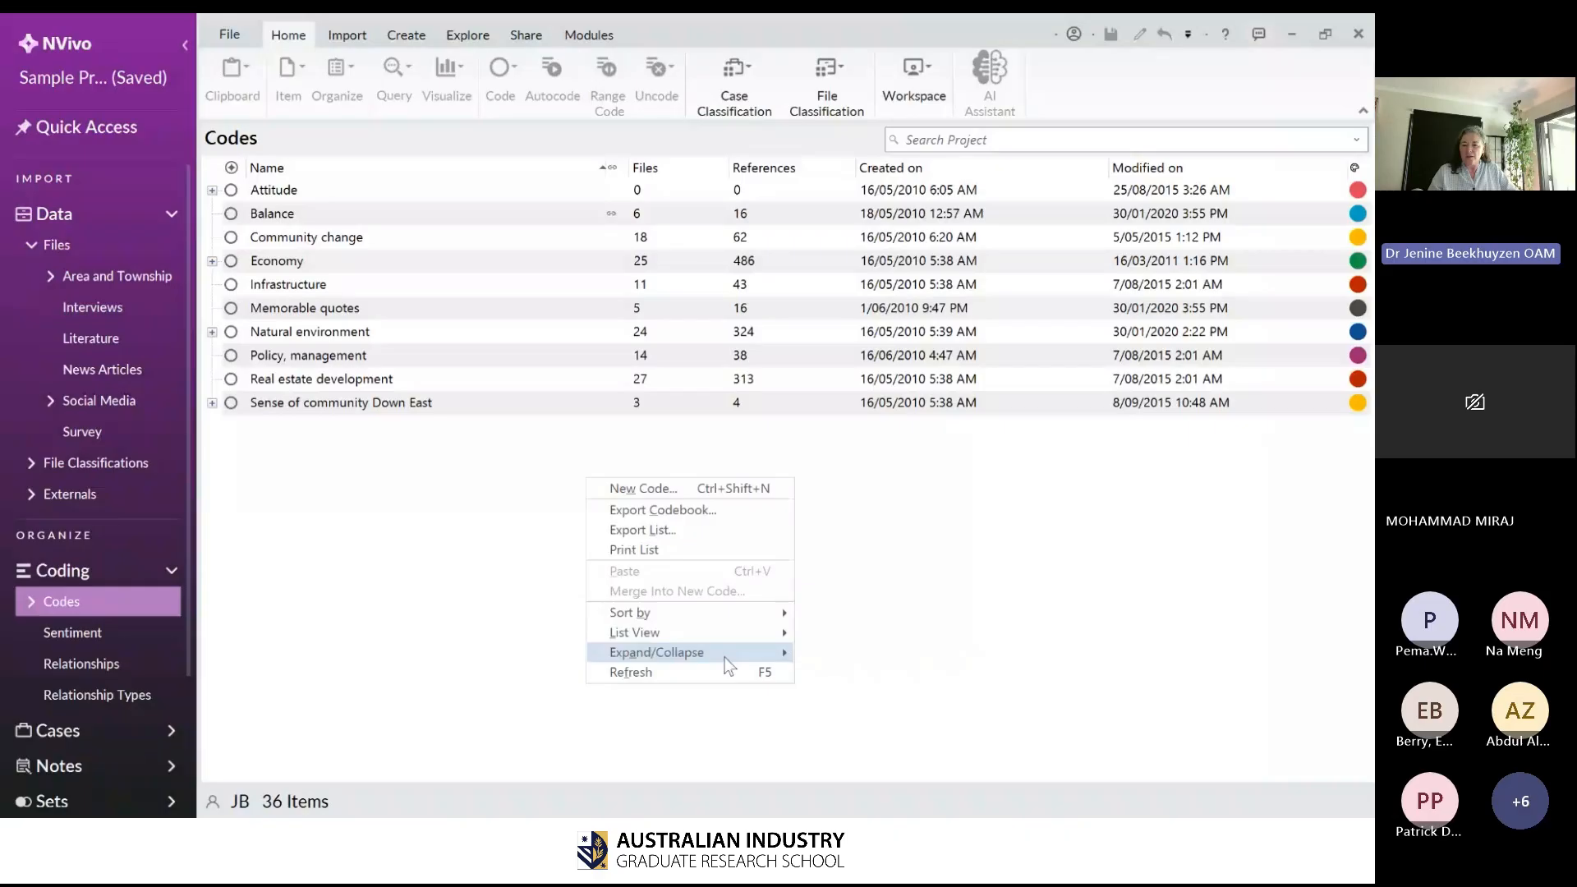
mouse_move(742, 658)
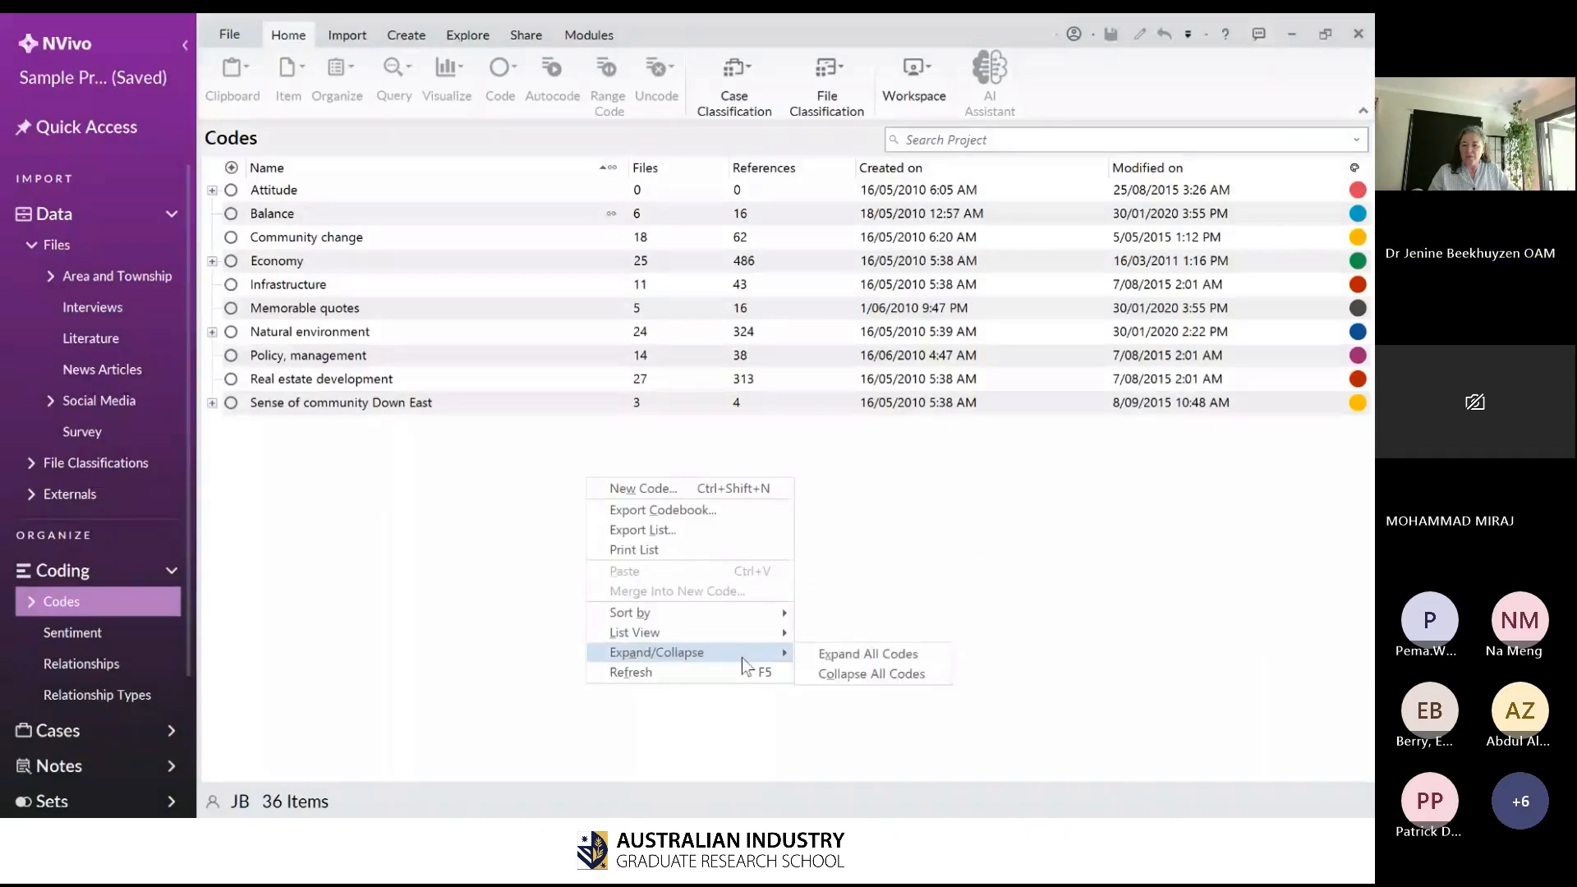
click(835, 661)
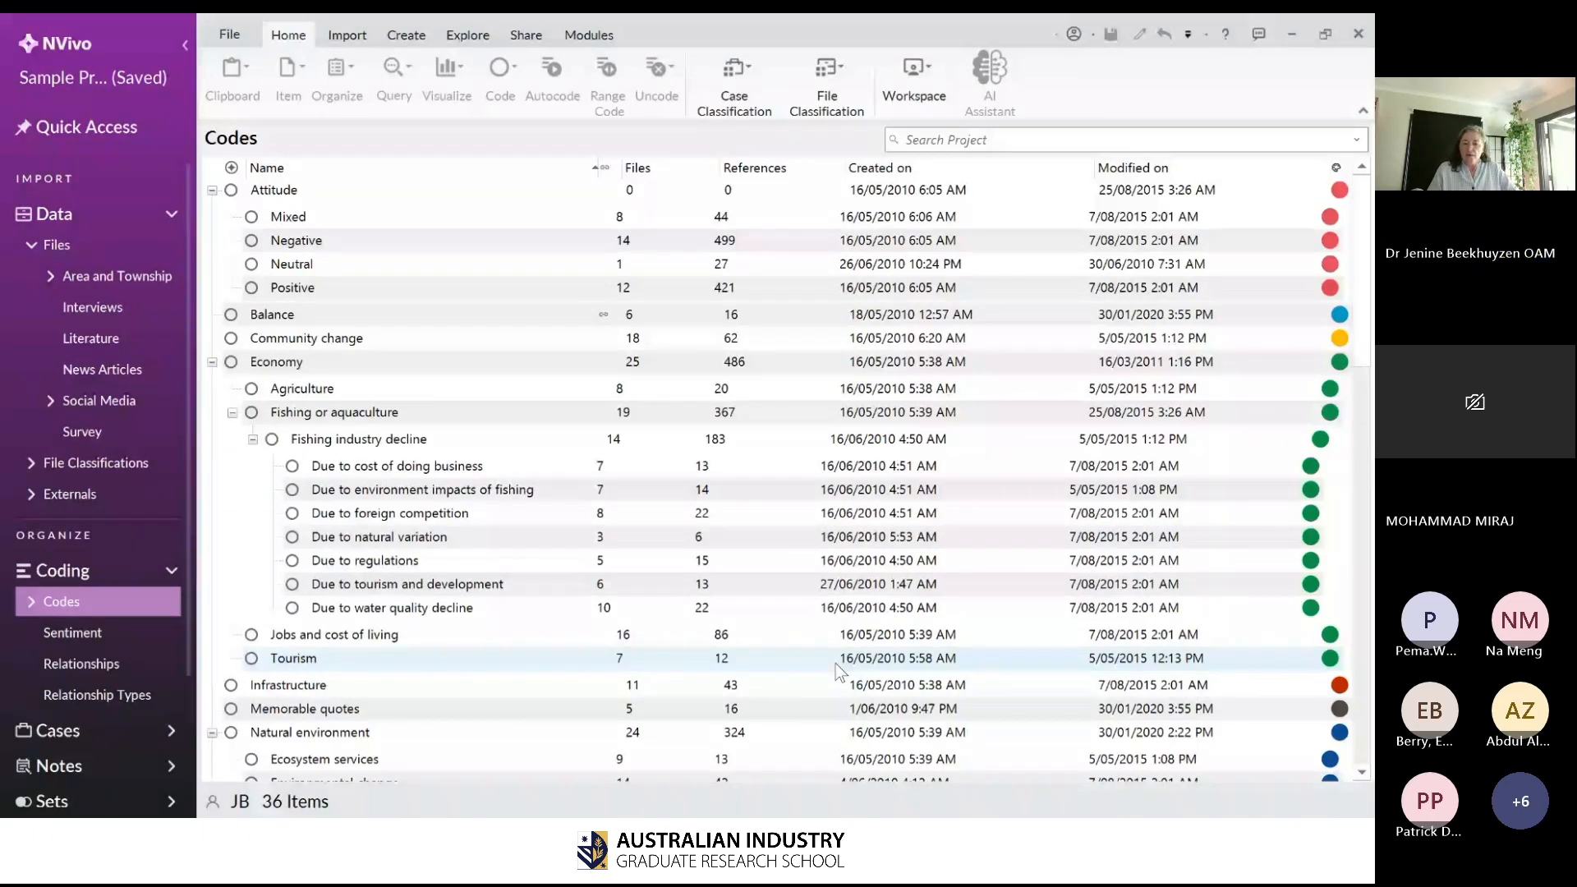
scroll(838, 669, down, 8)
- Collapse all codes and expand only the Attitude code to show its child codes
right_click(516, 489)
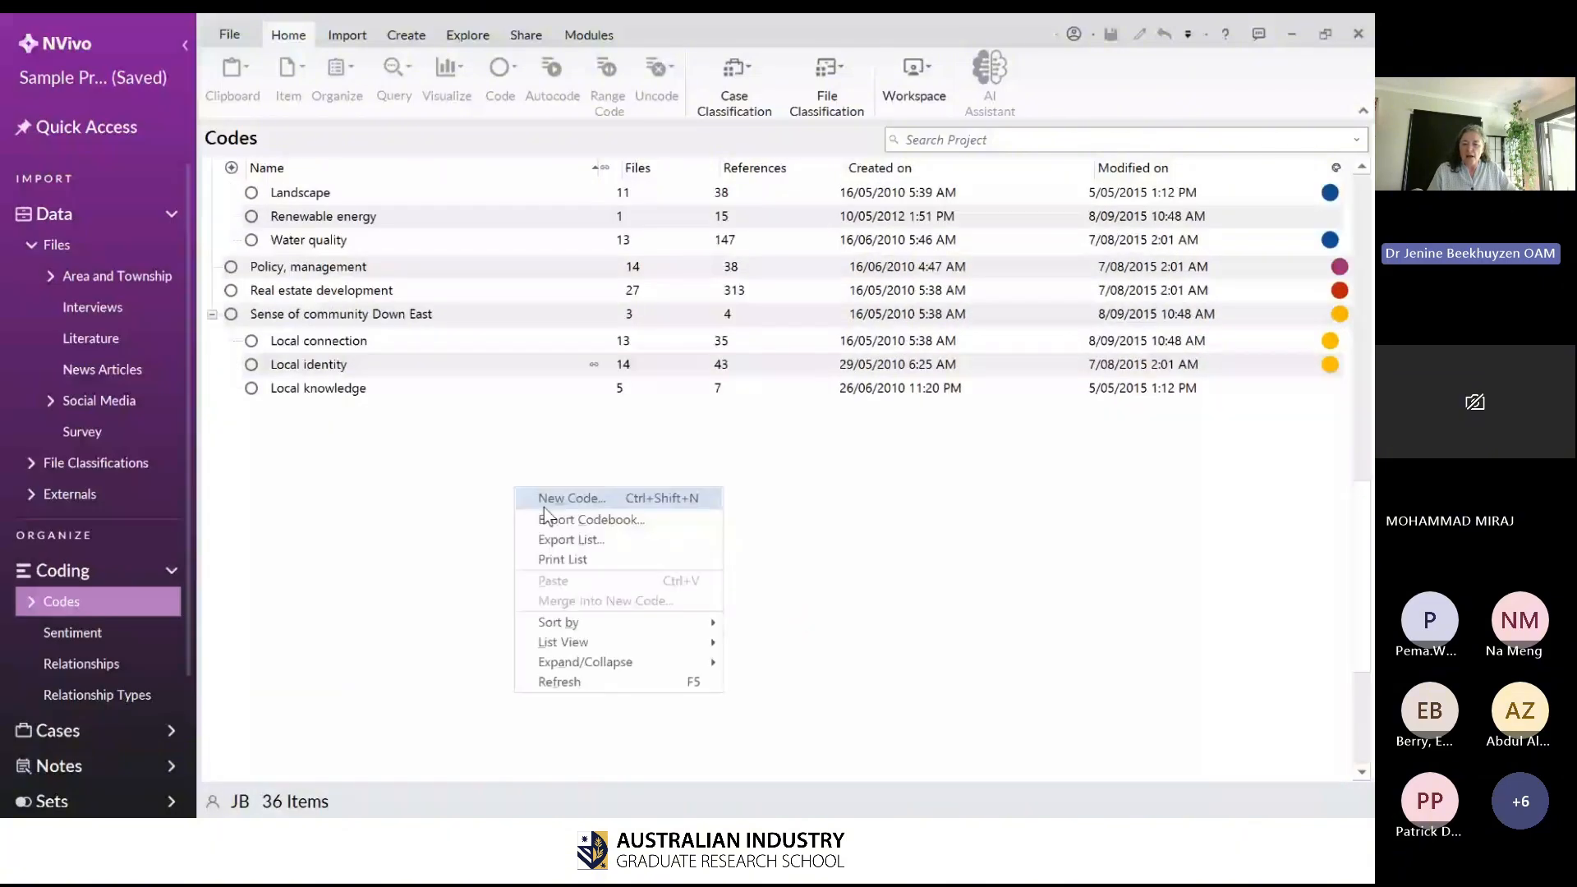
mouse_move(679, 666)
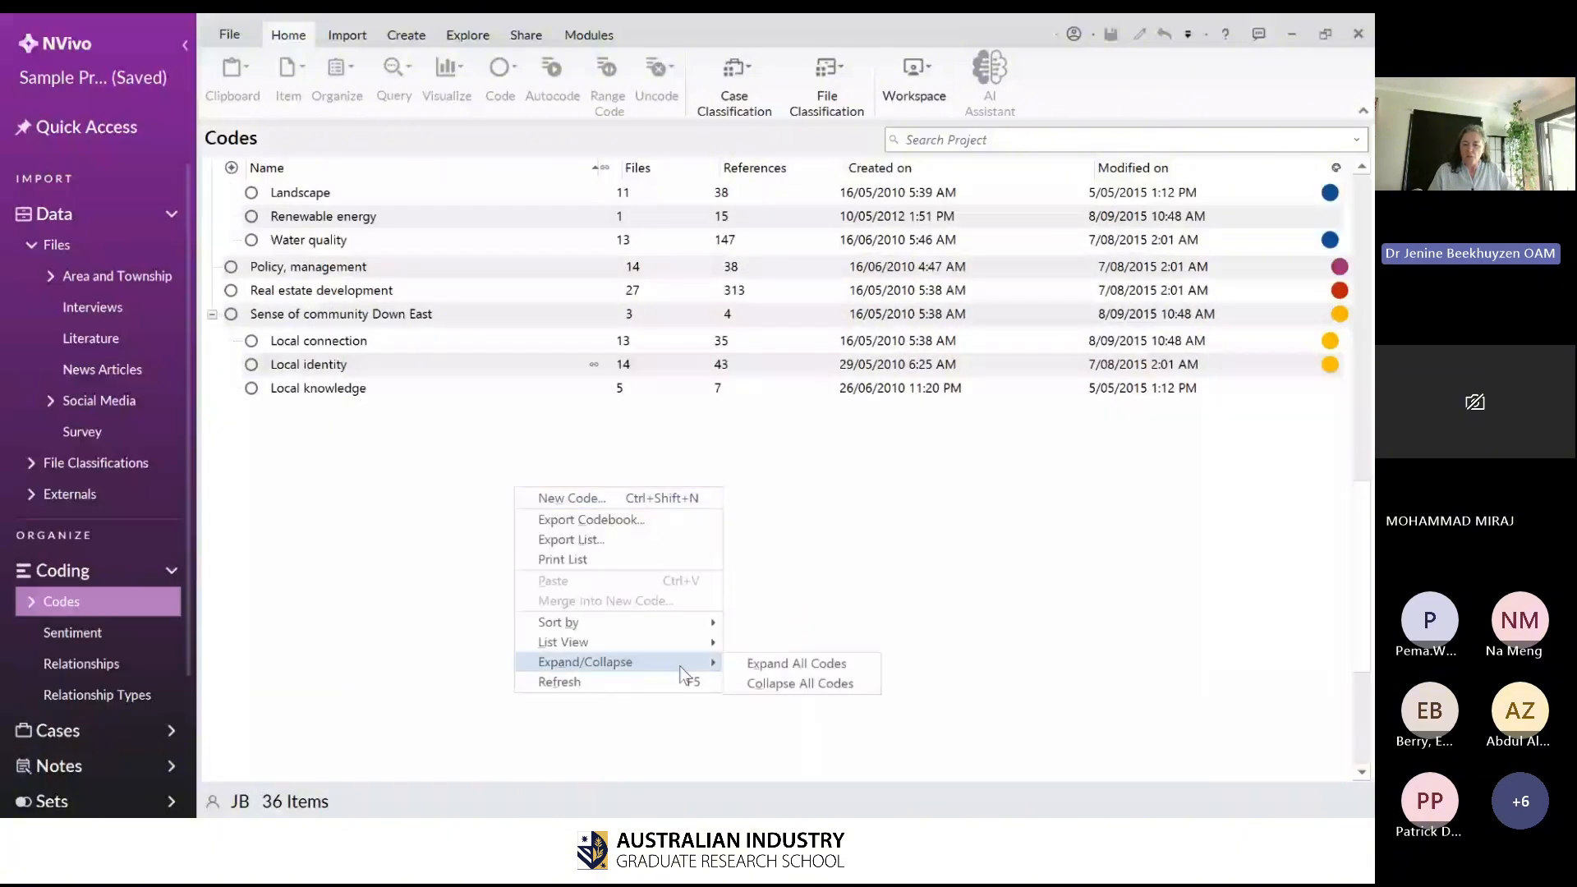
click(763, 687)
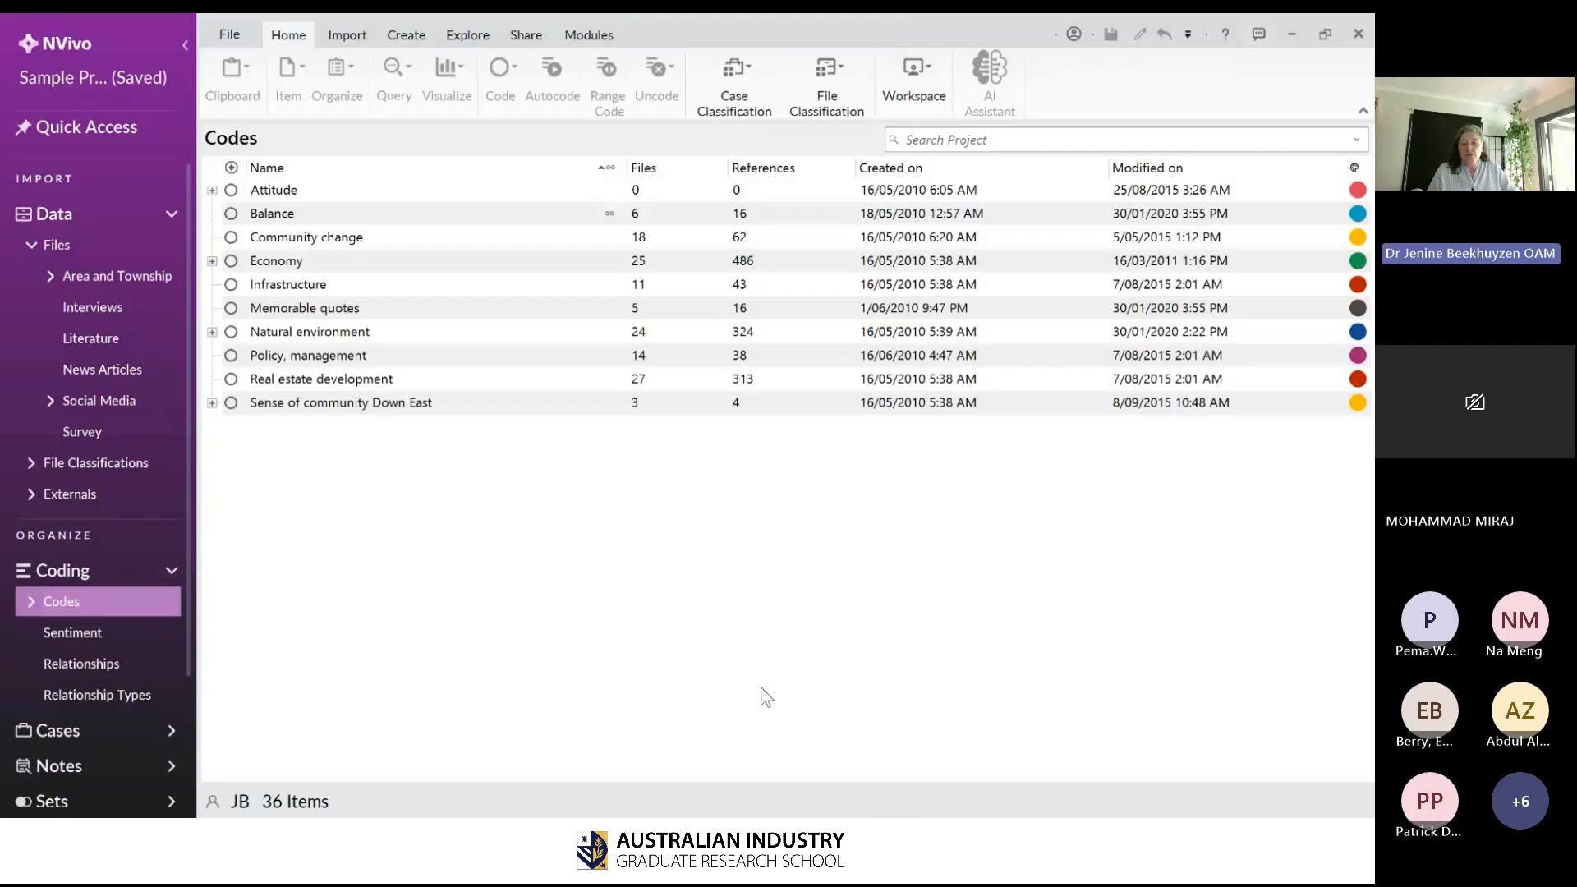
click(211, 194)
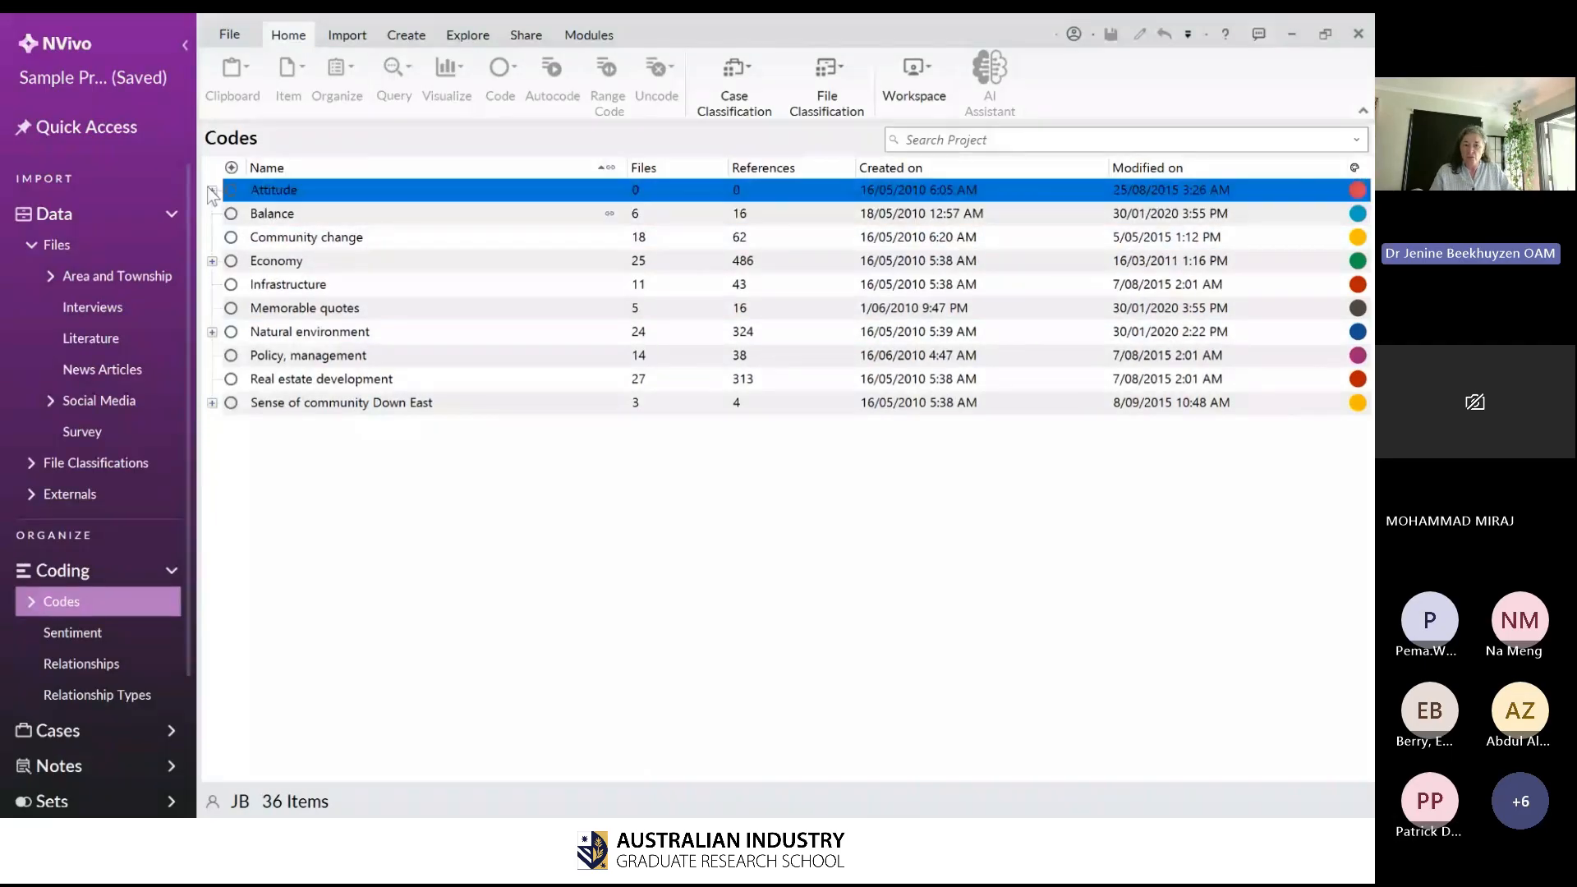
click(212, 191)
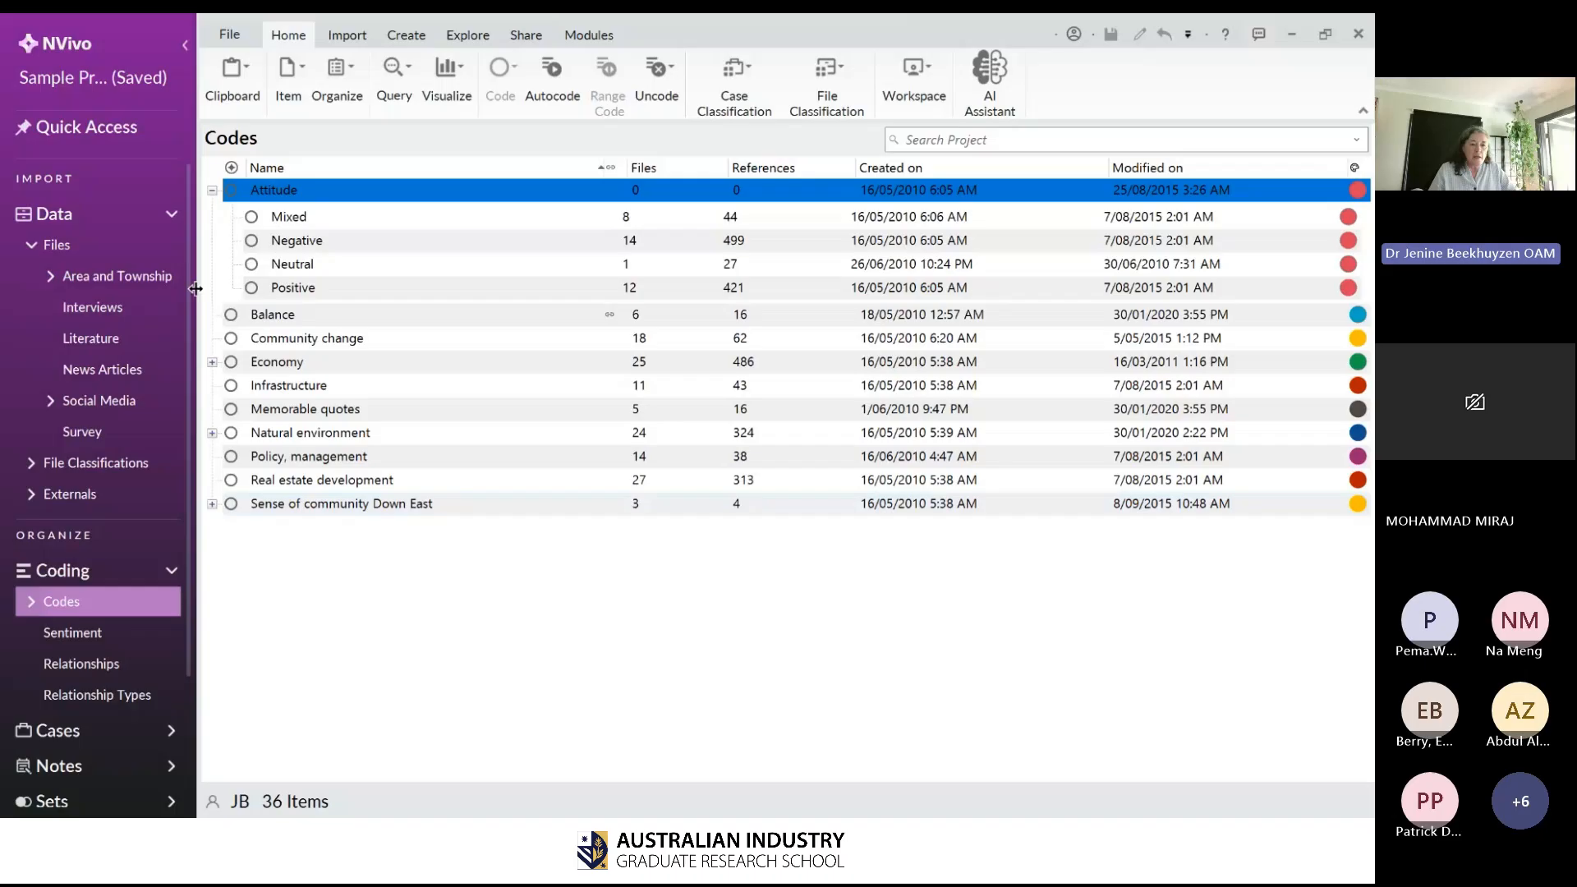
- Return to the Interviews list and select the audio interview file
click(139, 311)
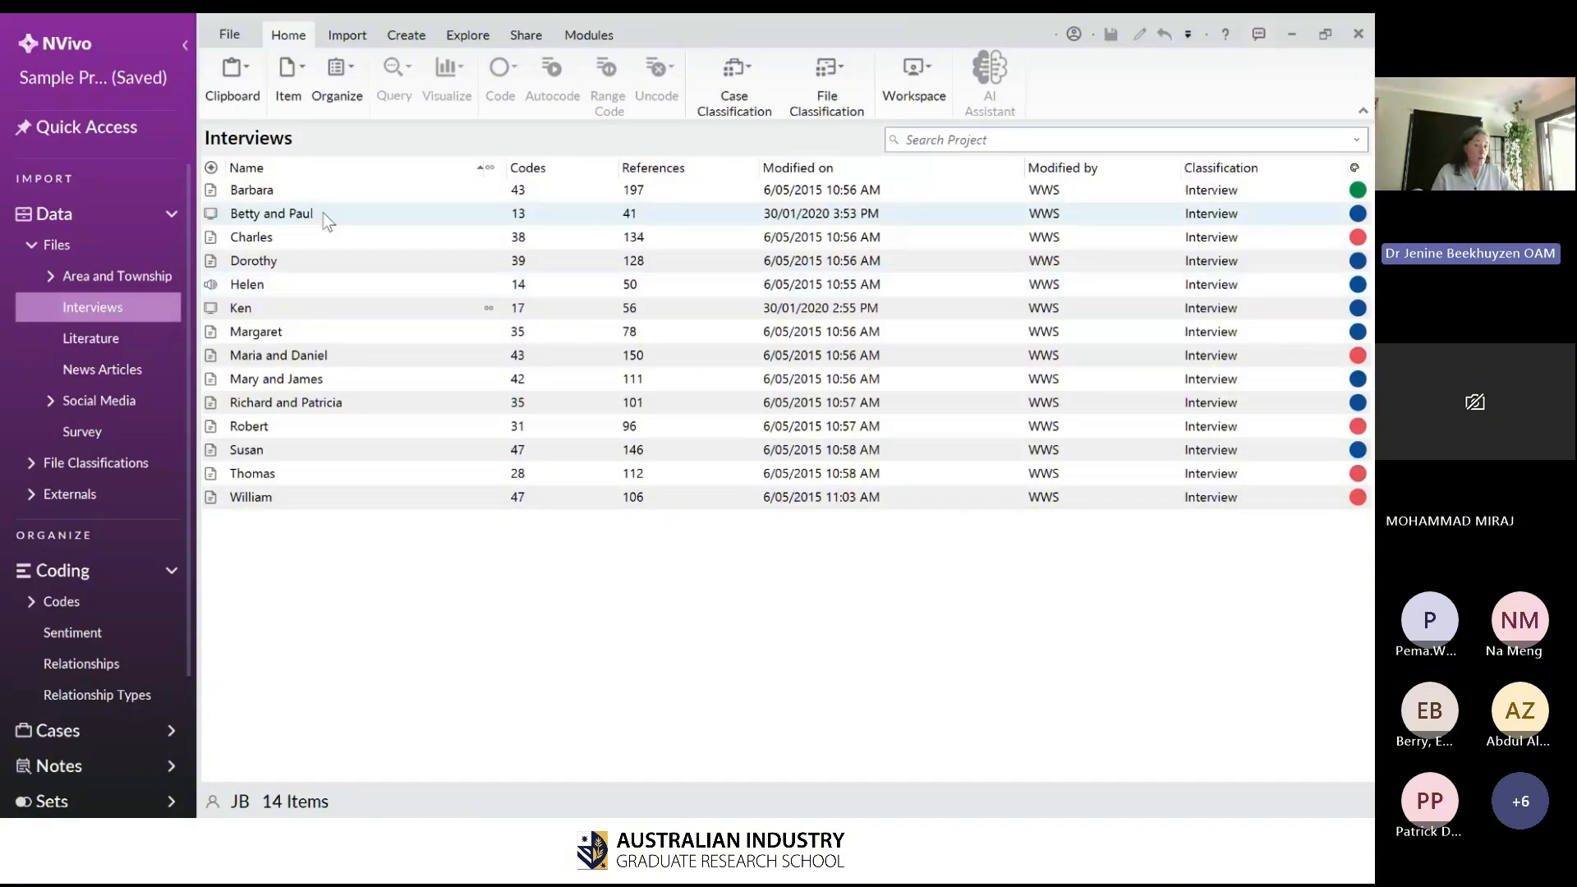
click(249, 190)
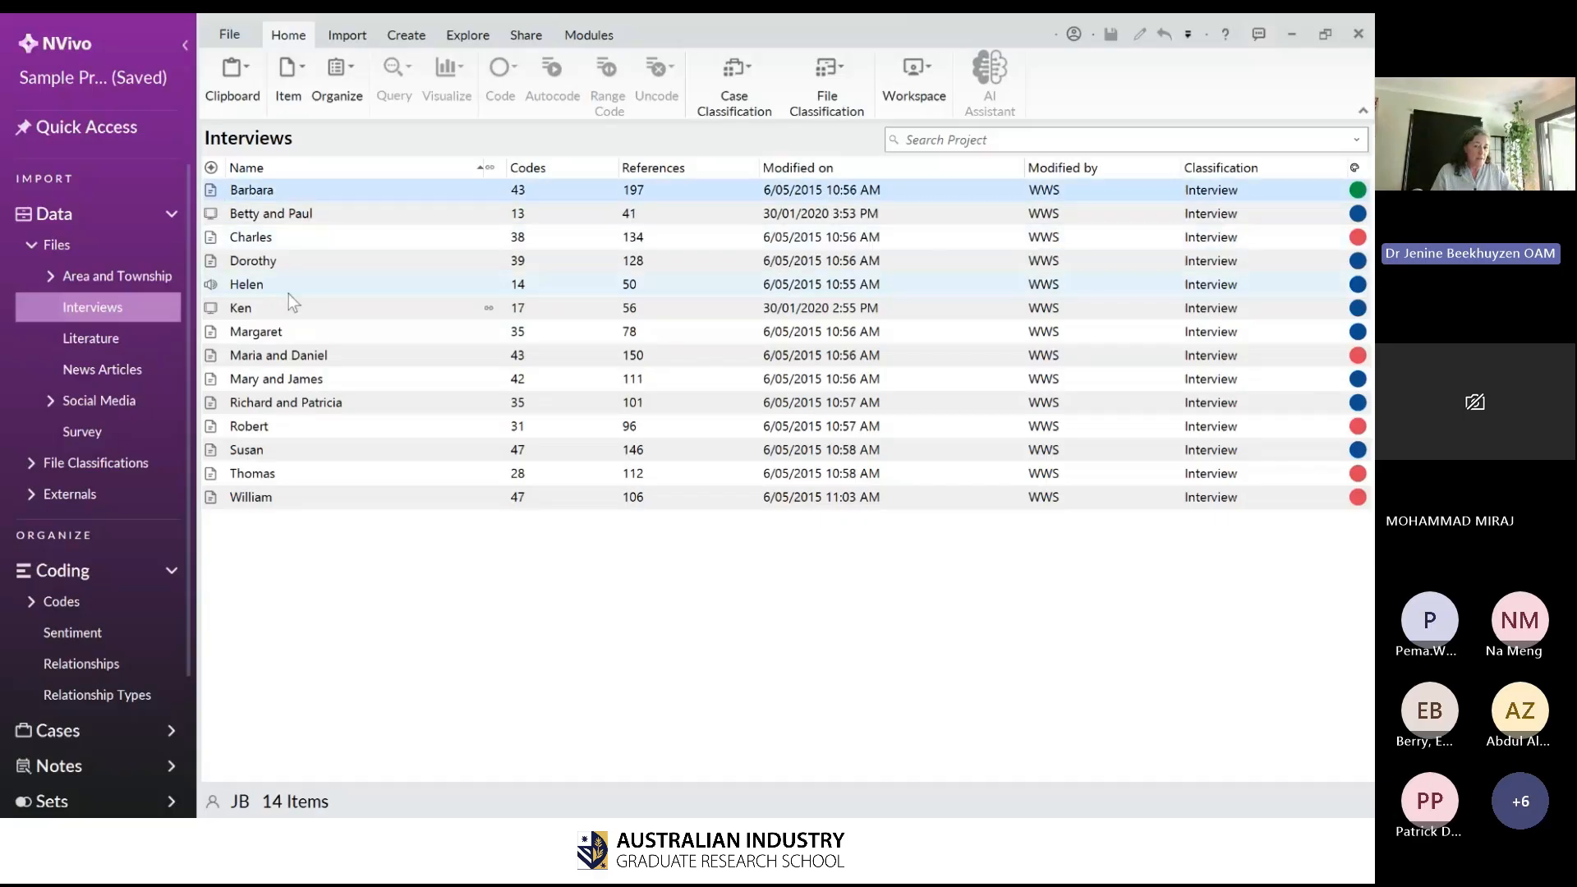
right_click(289, 292)
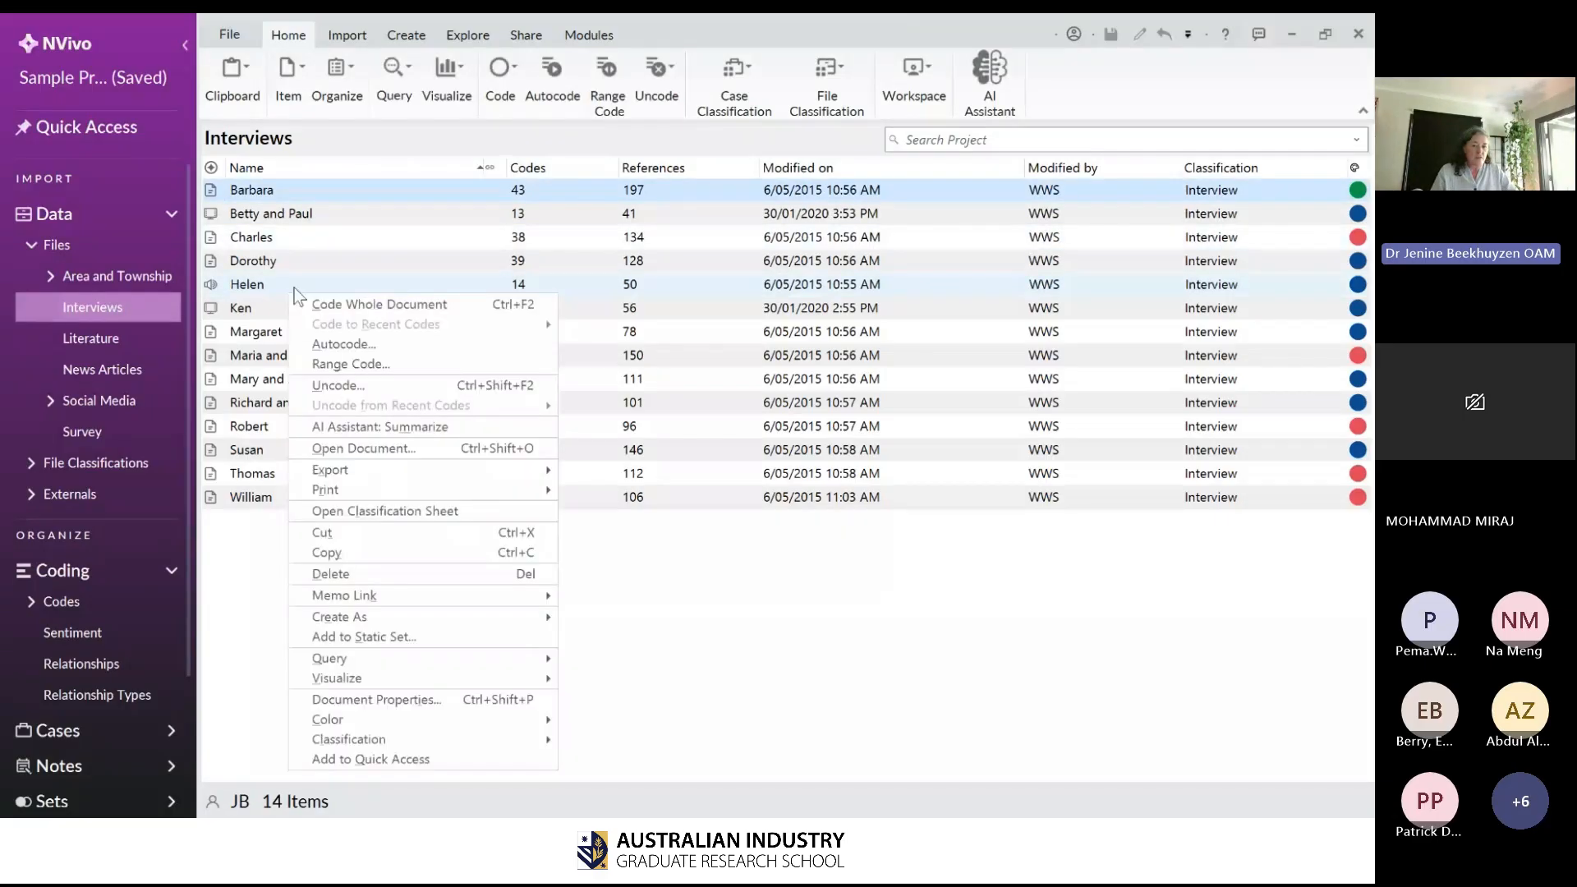
click(243, 284)
right_click(244, 284)
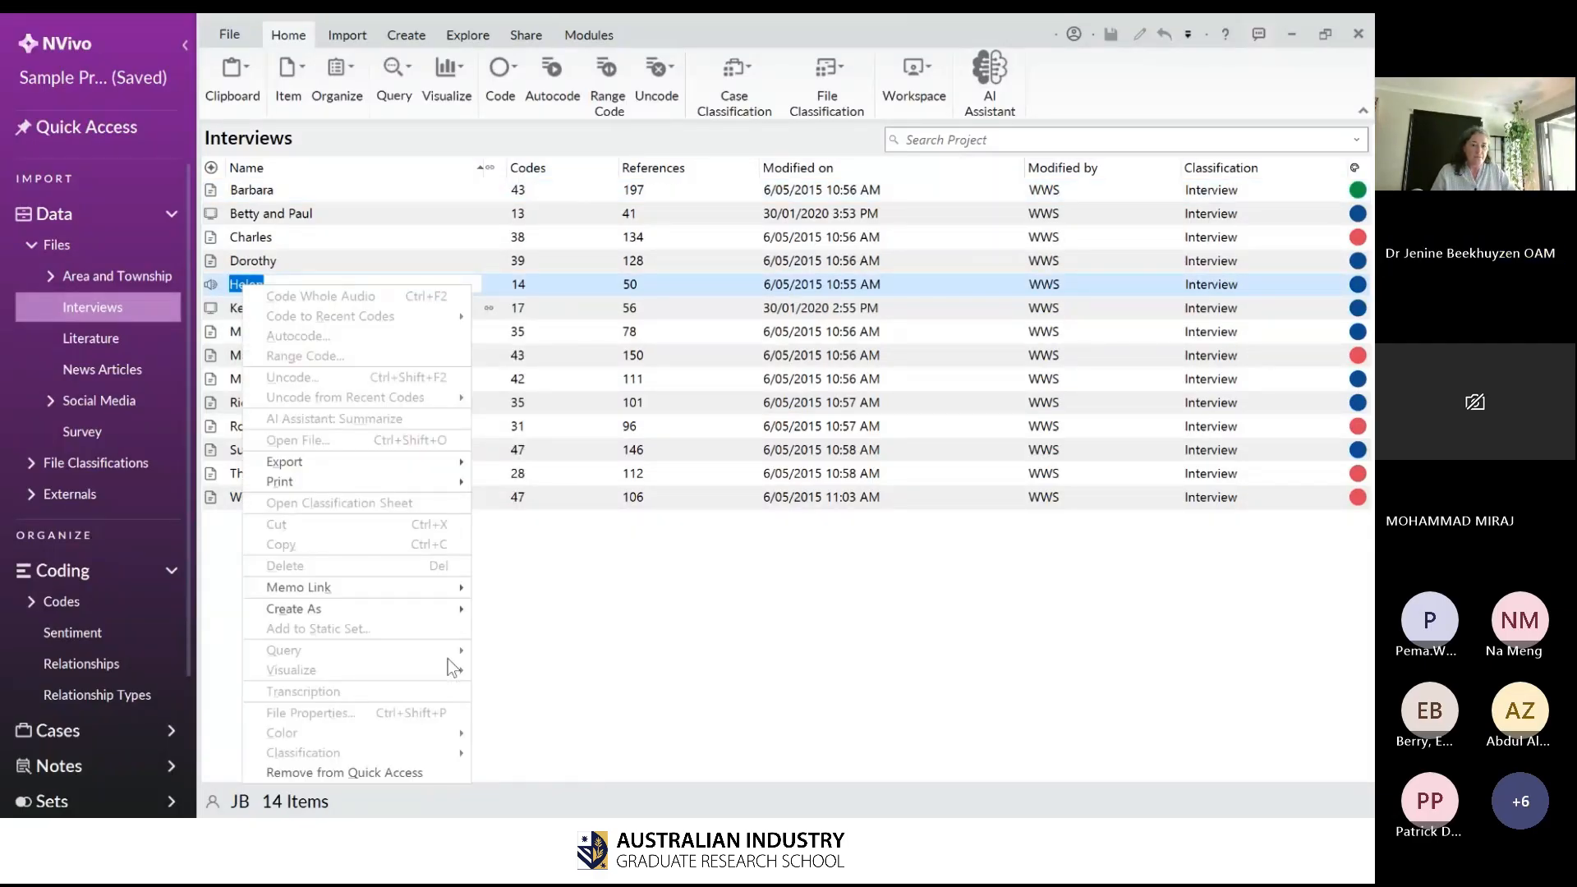
click(215, 281)
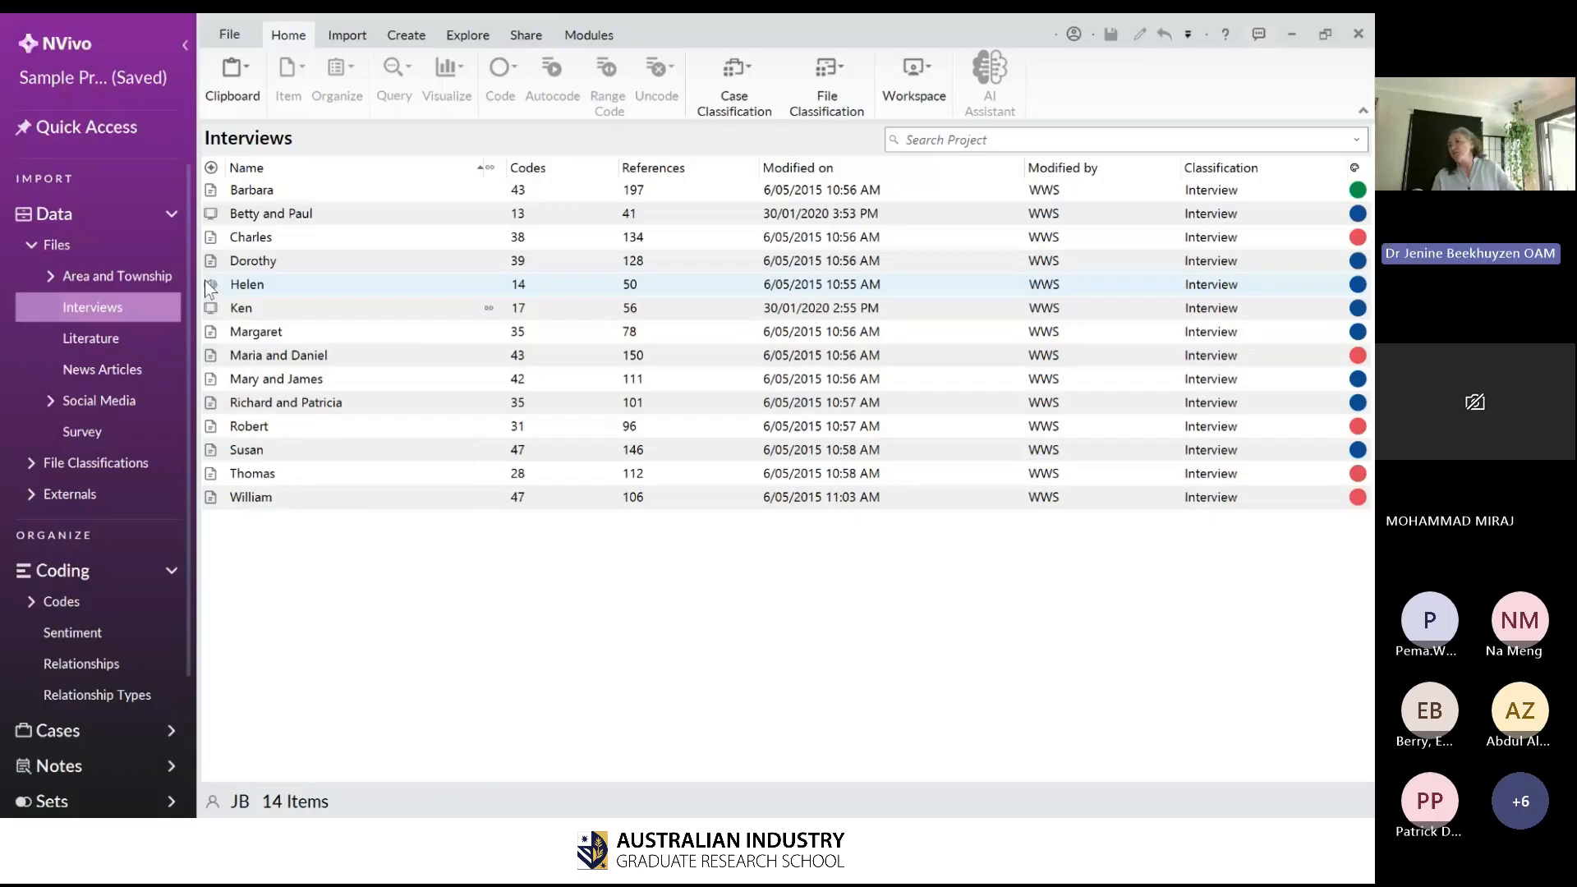
- Chart the coding of the audio interview, examine the percentage coverage of its codes, and close the chart
click(212, 284)
right_click(215, 284)
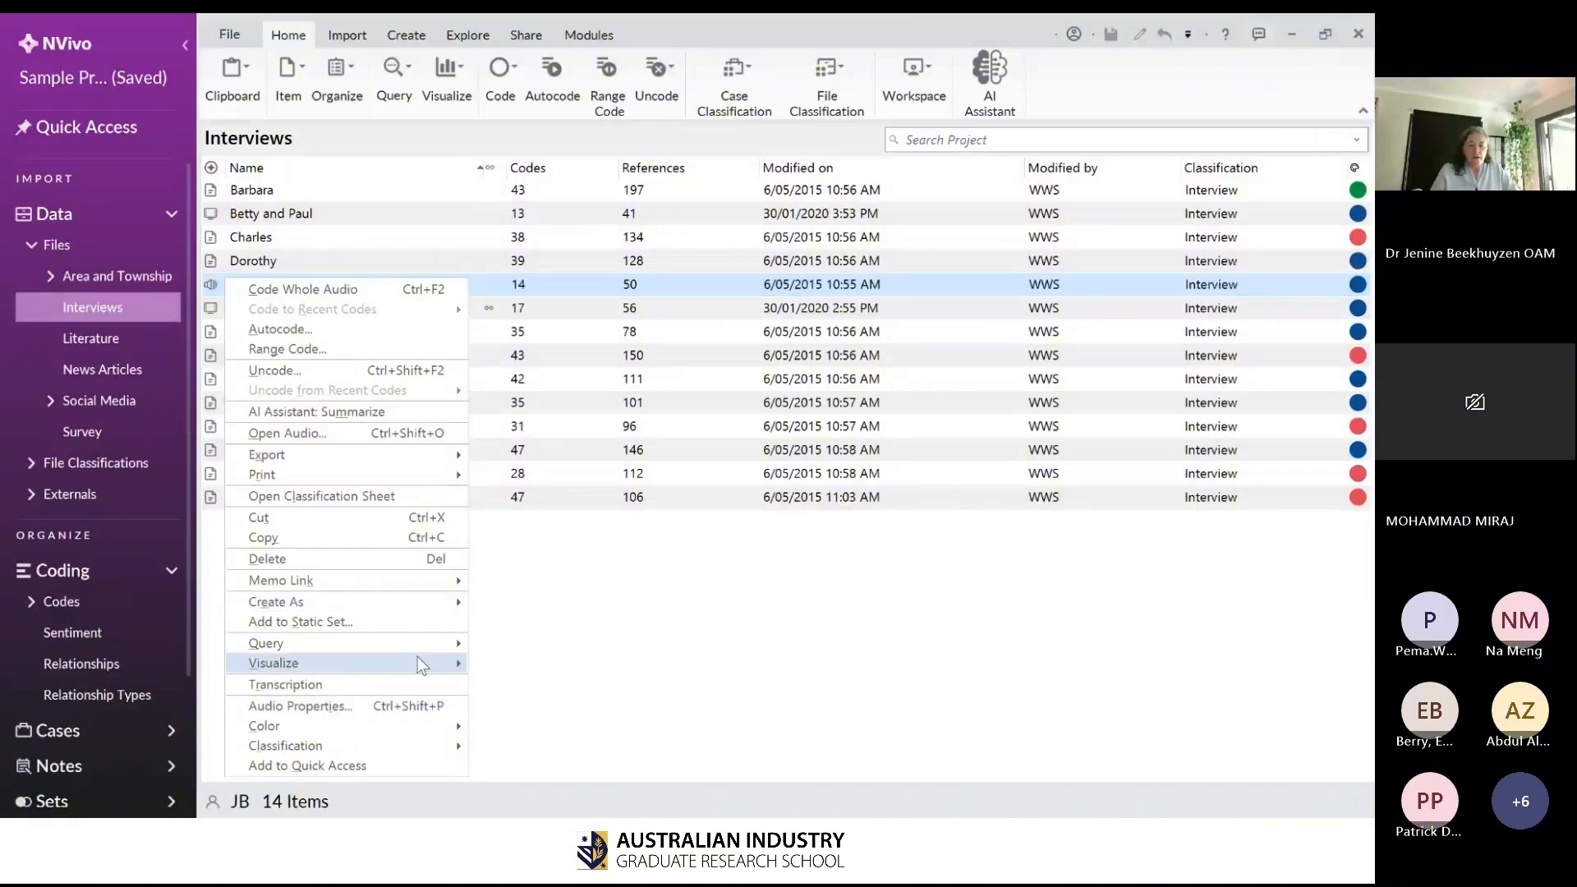
mouse_move(402, 664)
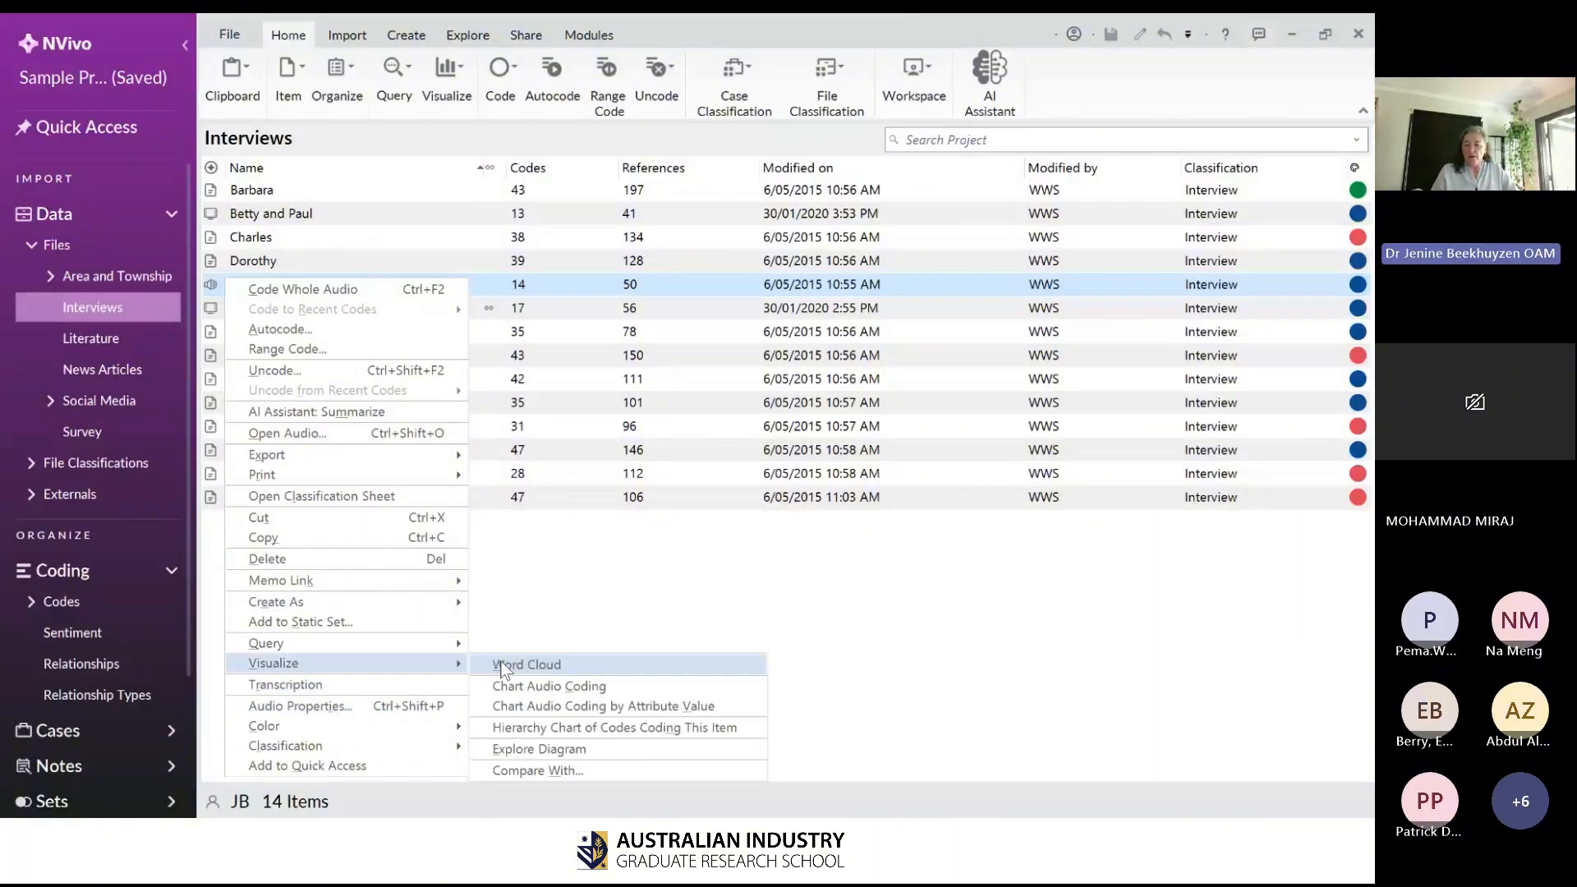
click(502, 664)
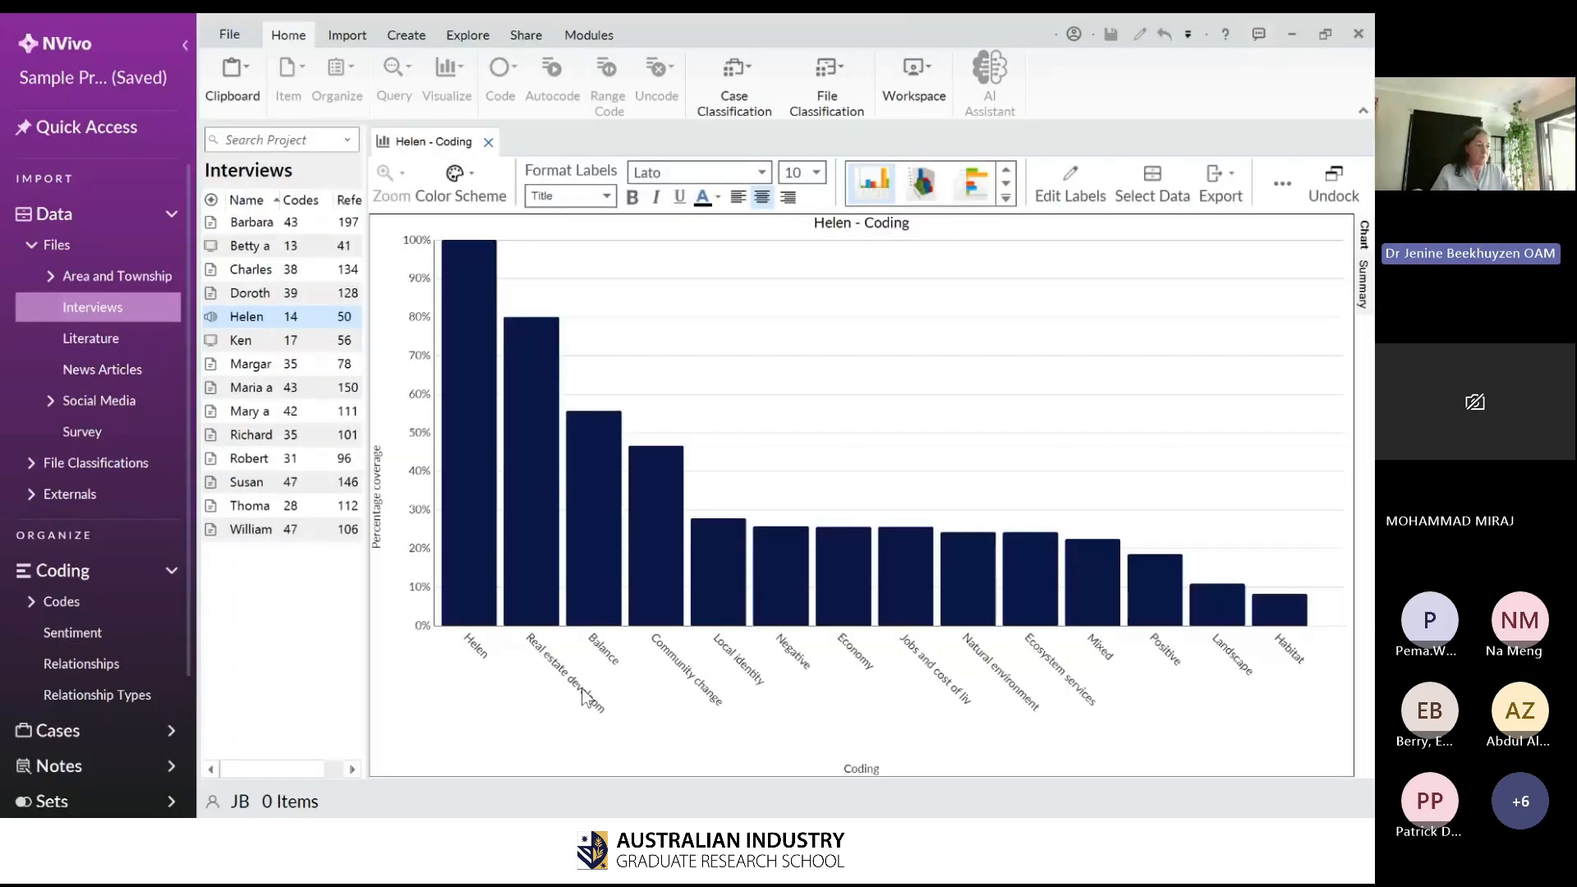
mouse_move(604, 570)
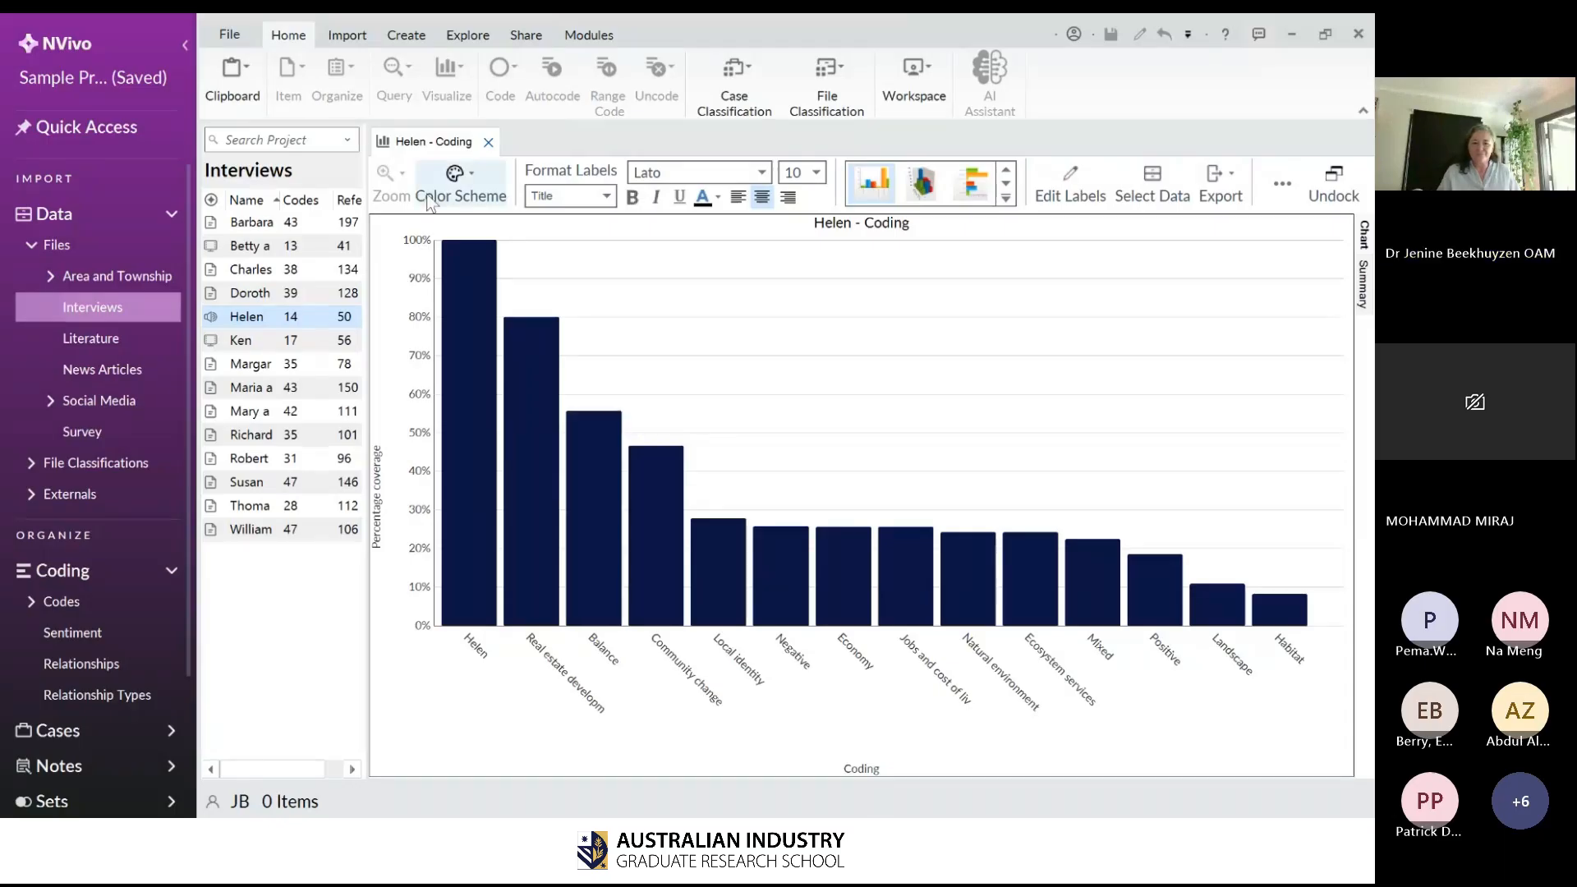
click(147, 433)
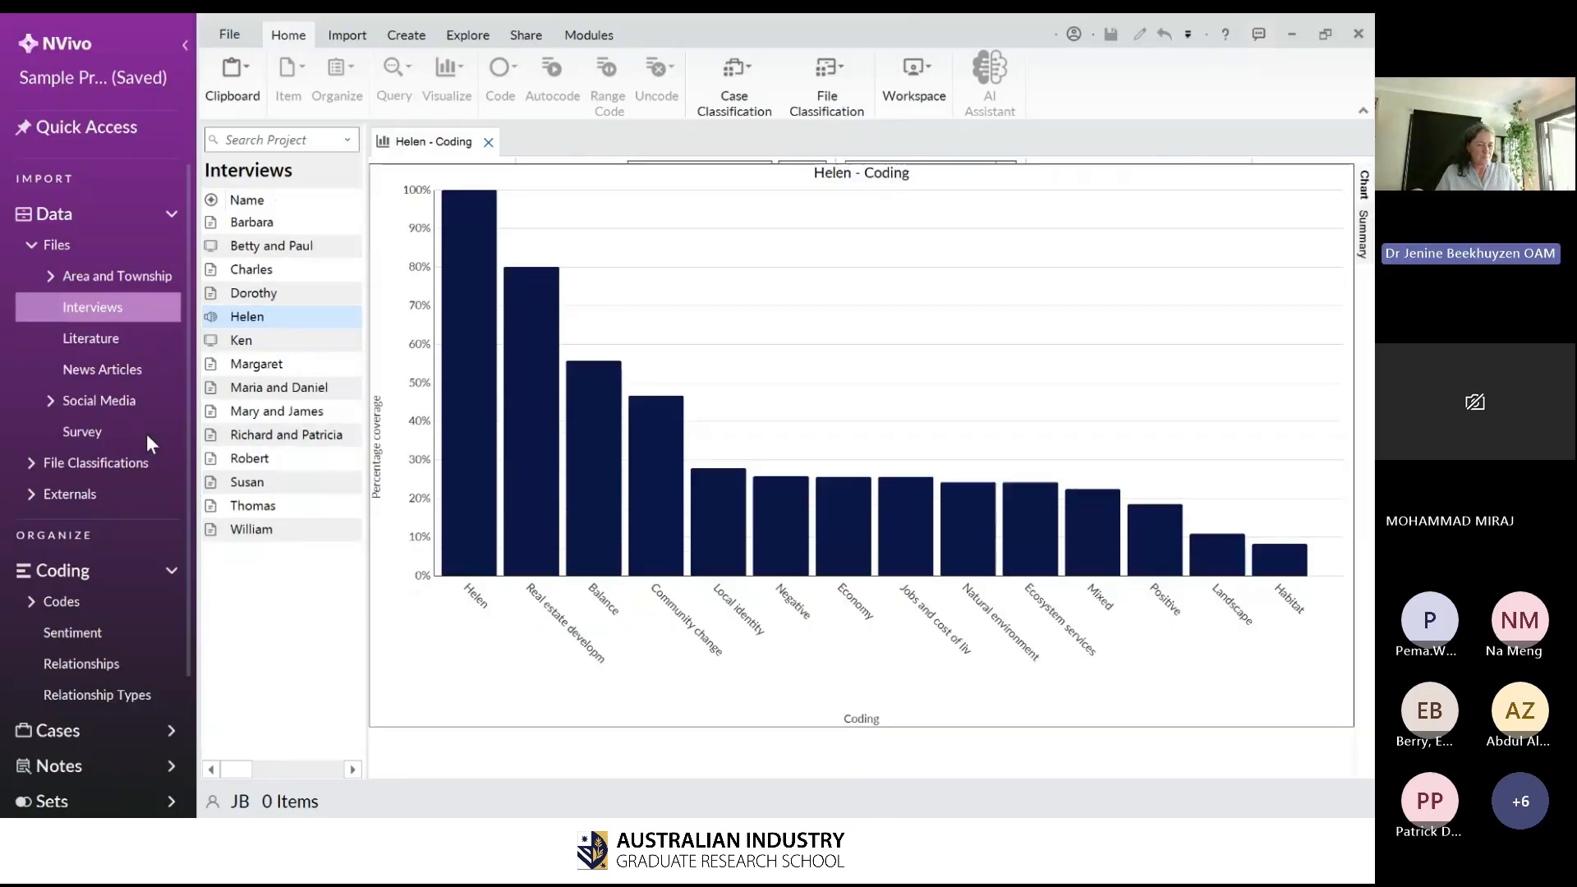
key(alt+Tab)
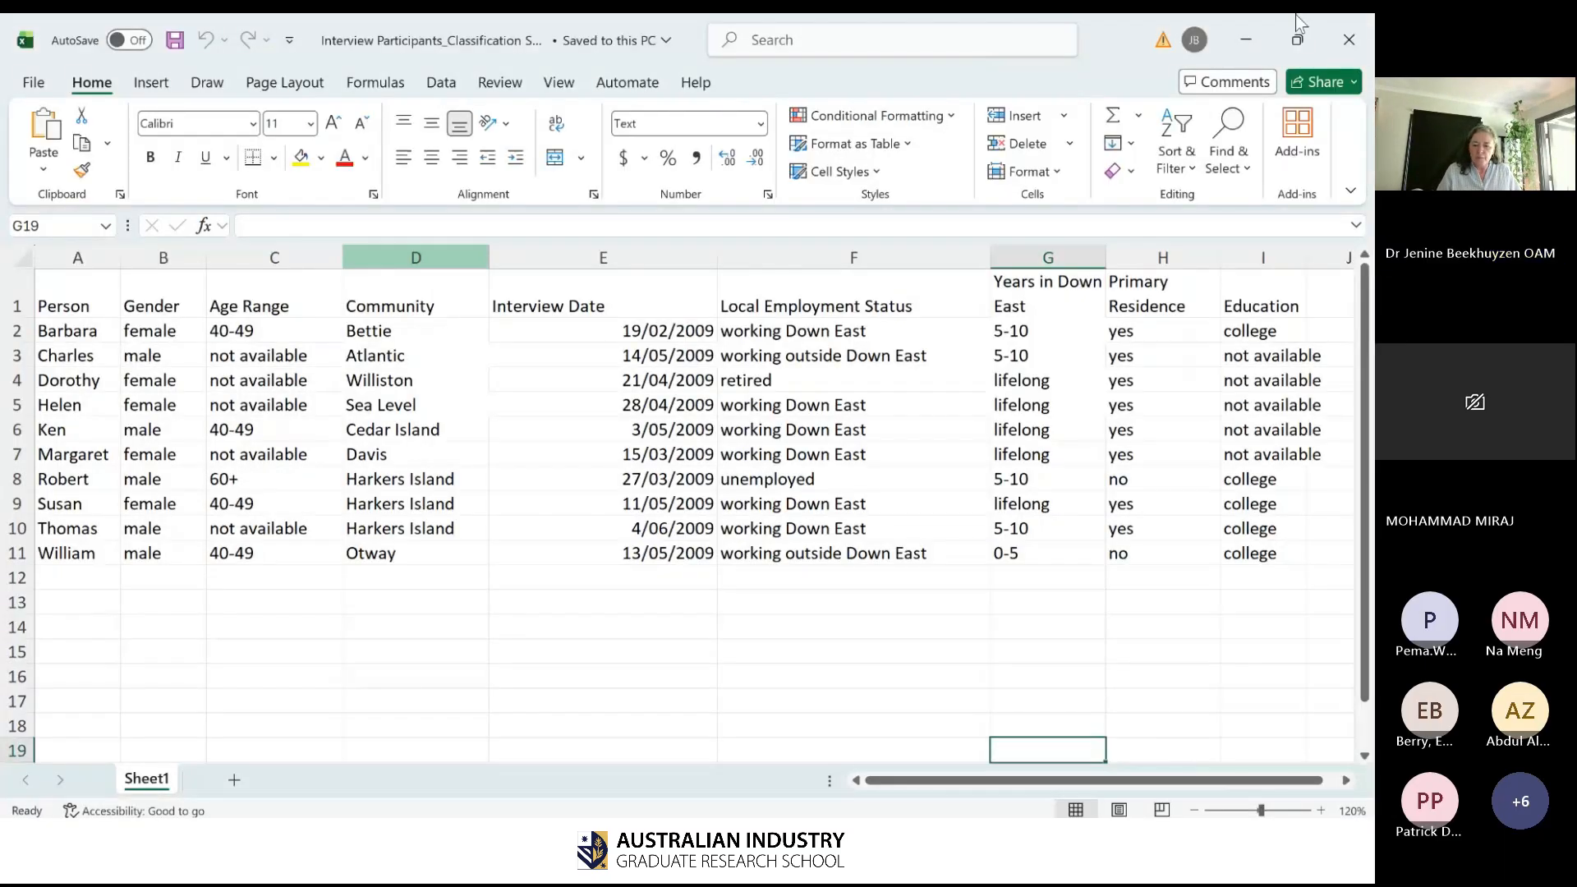
key(alt+Tab)
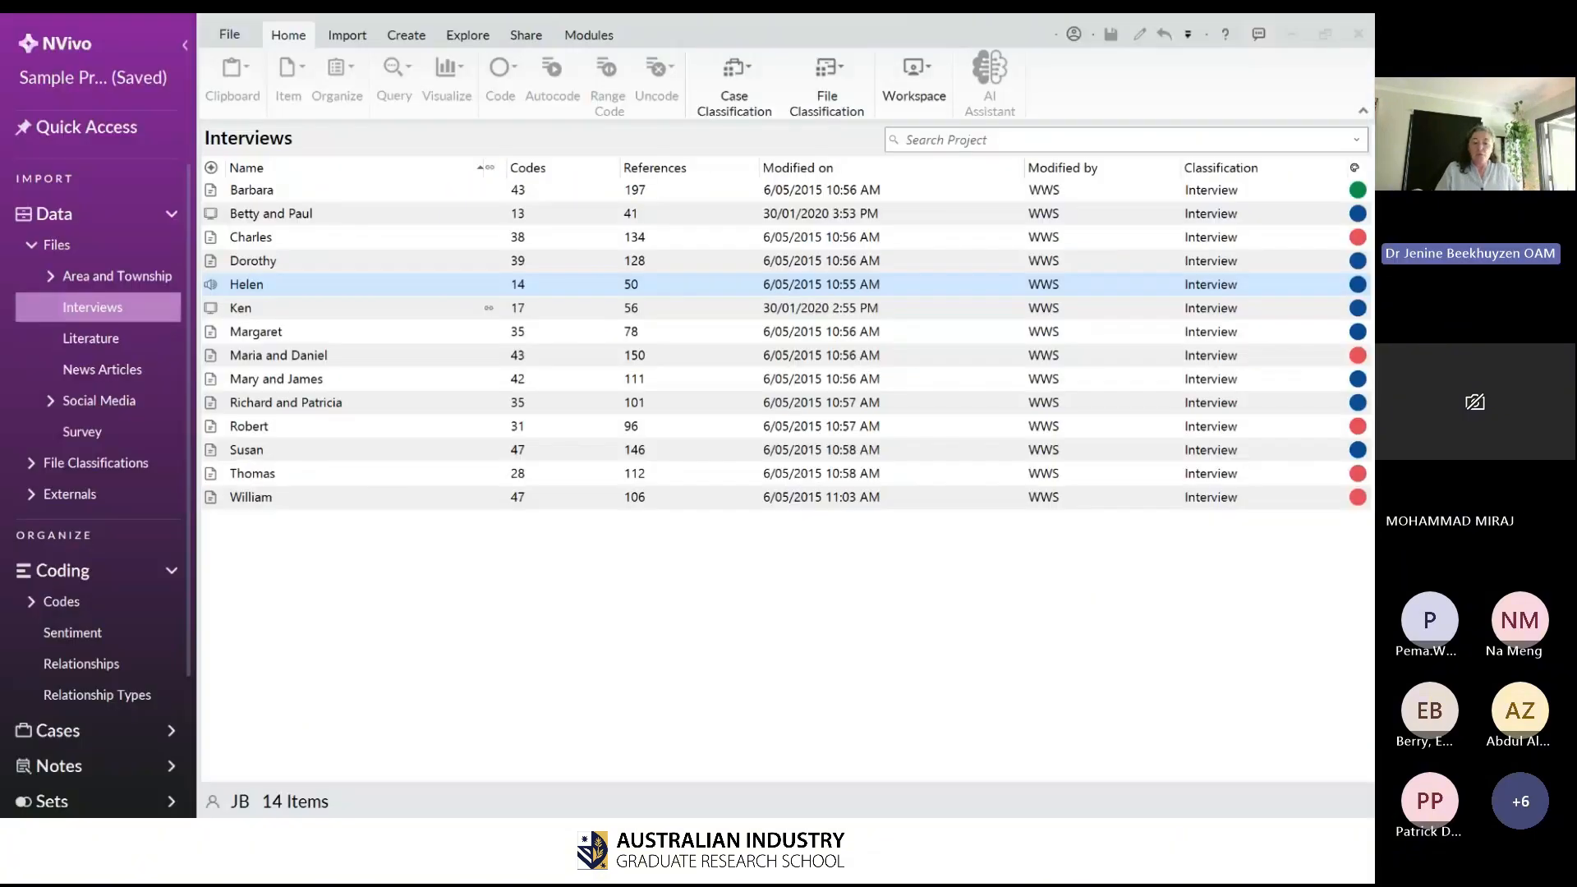
- Go back to the Codes list, expand the Economy code, and view and collapse the child codes of Natural environment
click(129, 604)
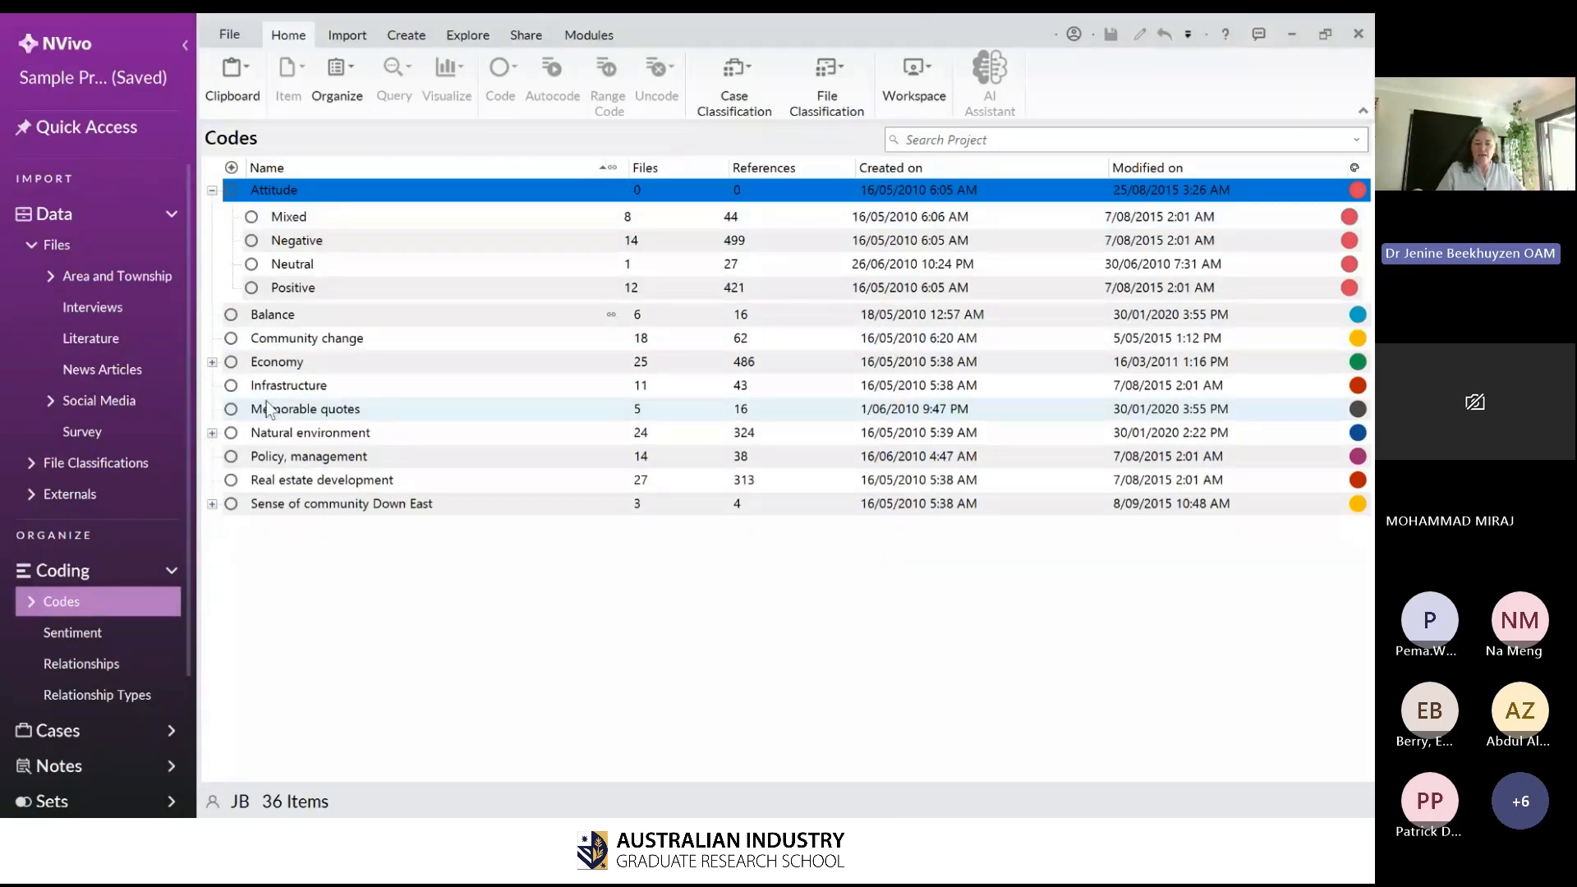
click(212, 363)
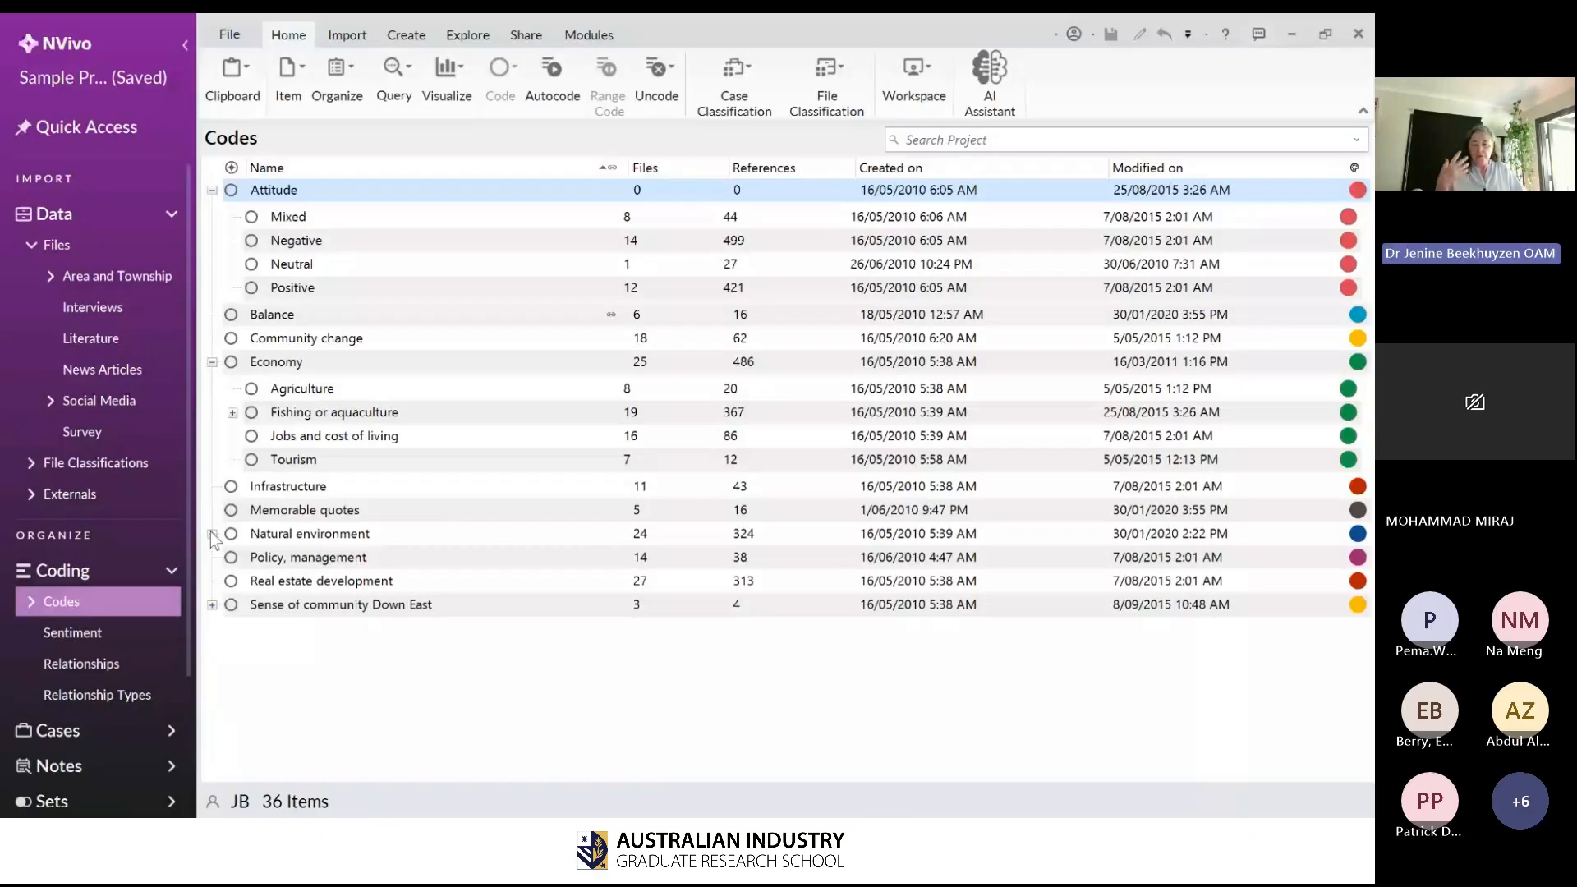
click(212, 534)
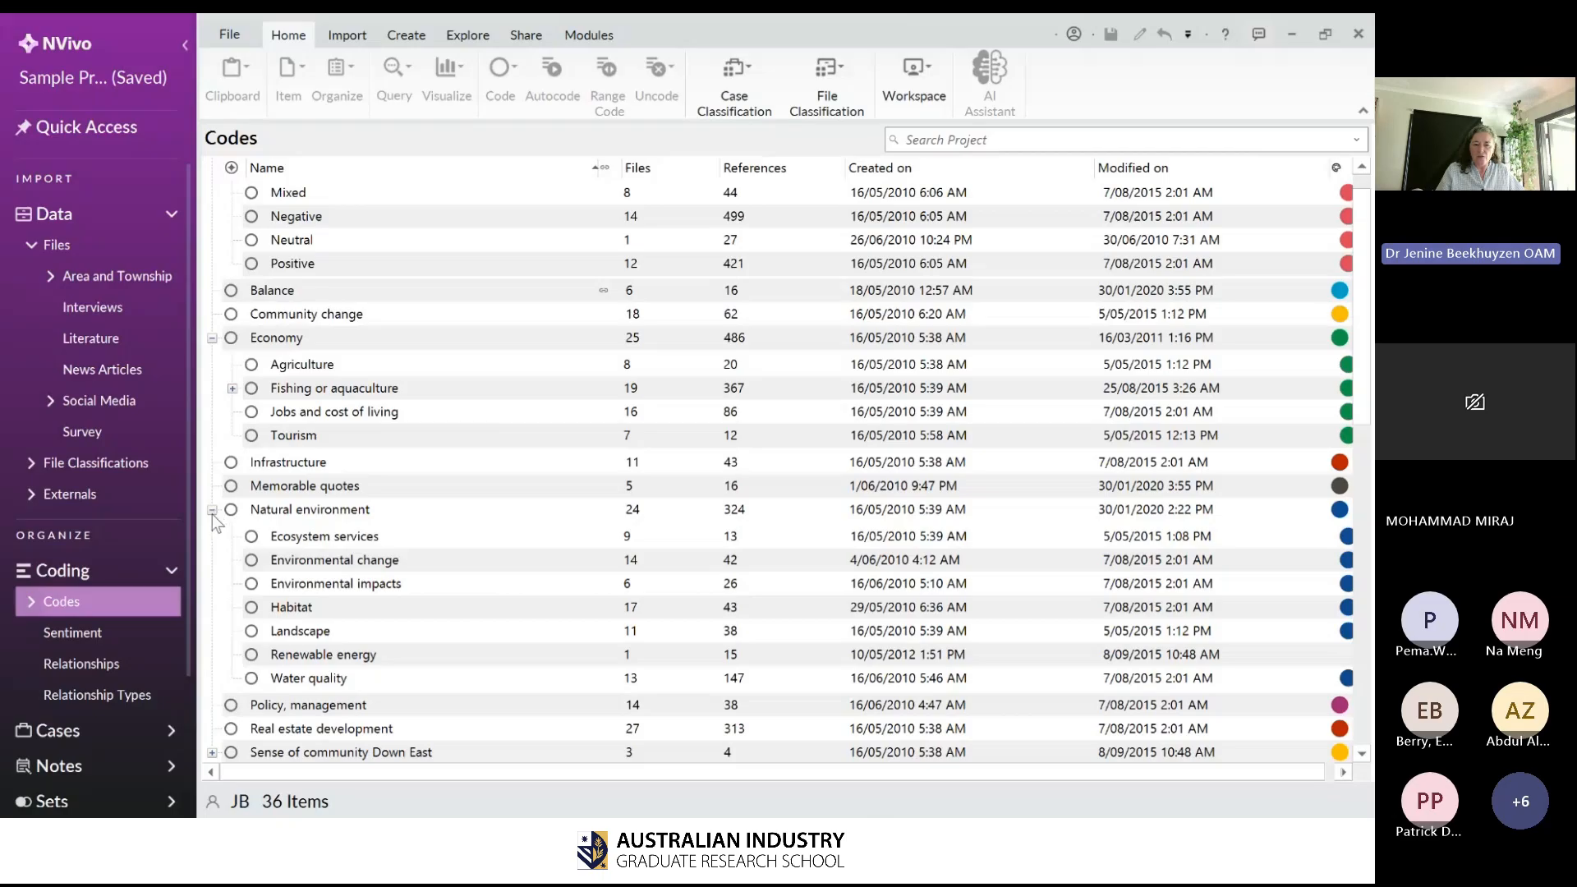
click(212, 510)
click(239, 510)
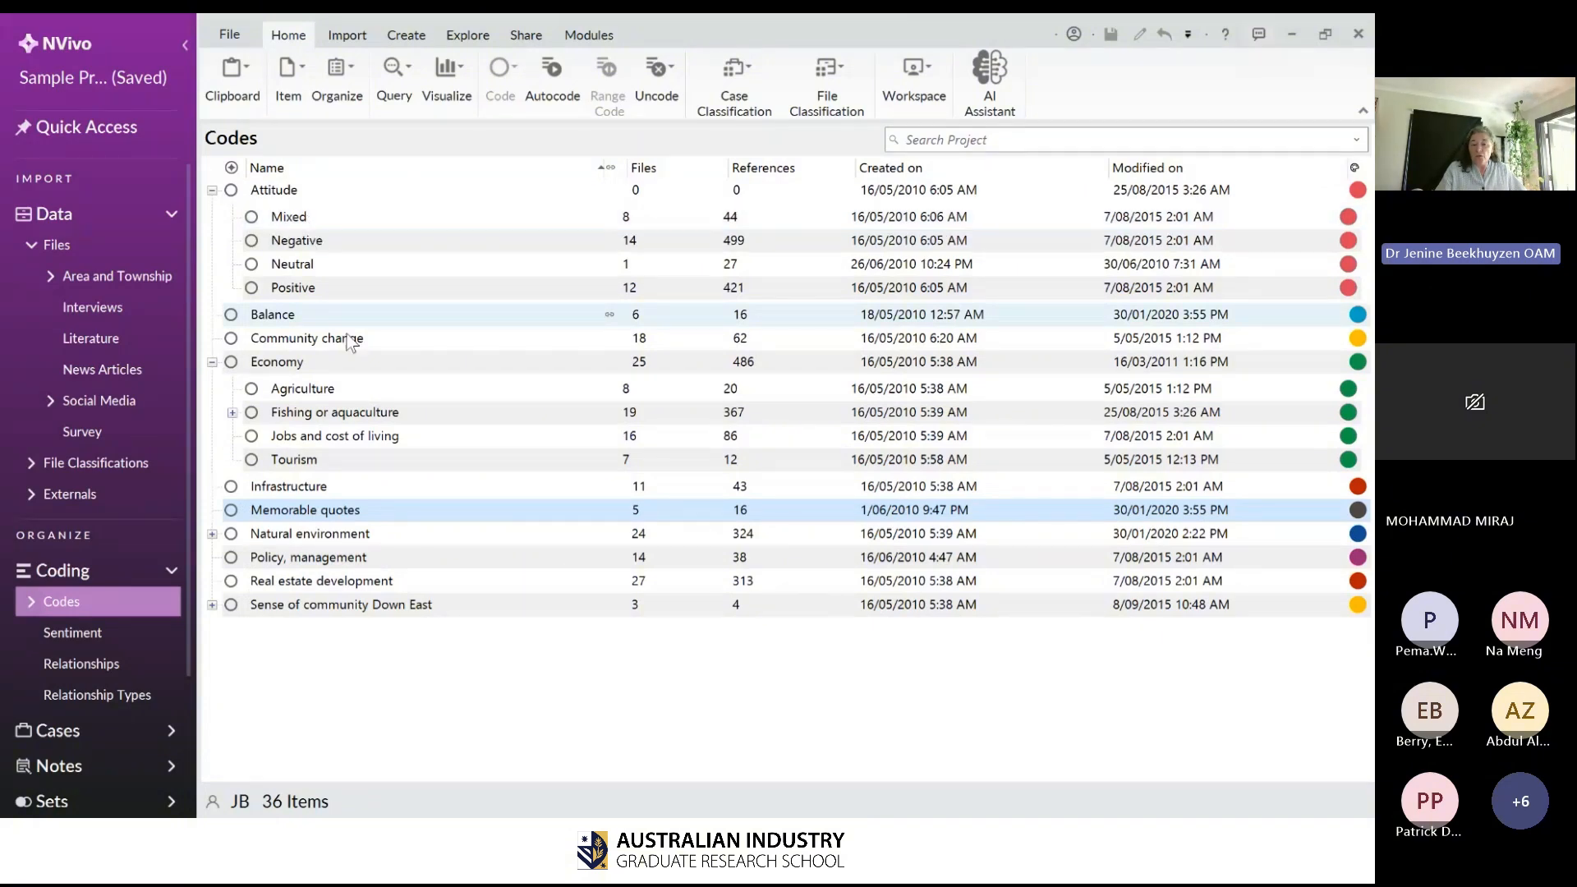
- Expand the Fishing or aquaculture code to view its child code, collapse it again, and collapse the Economy code
click(232, 414)
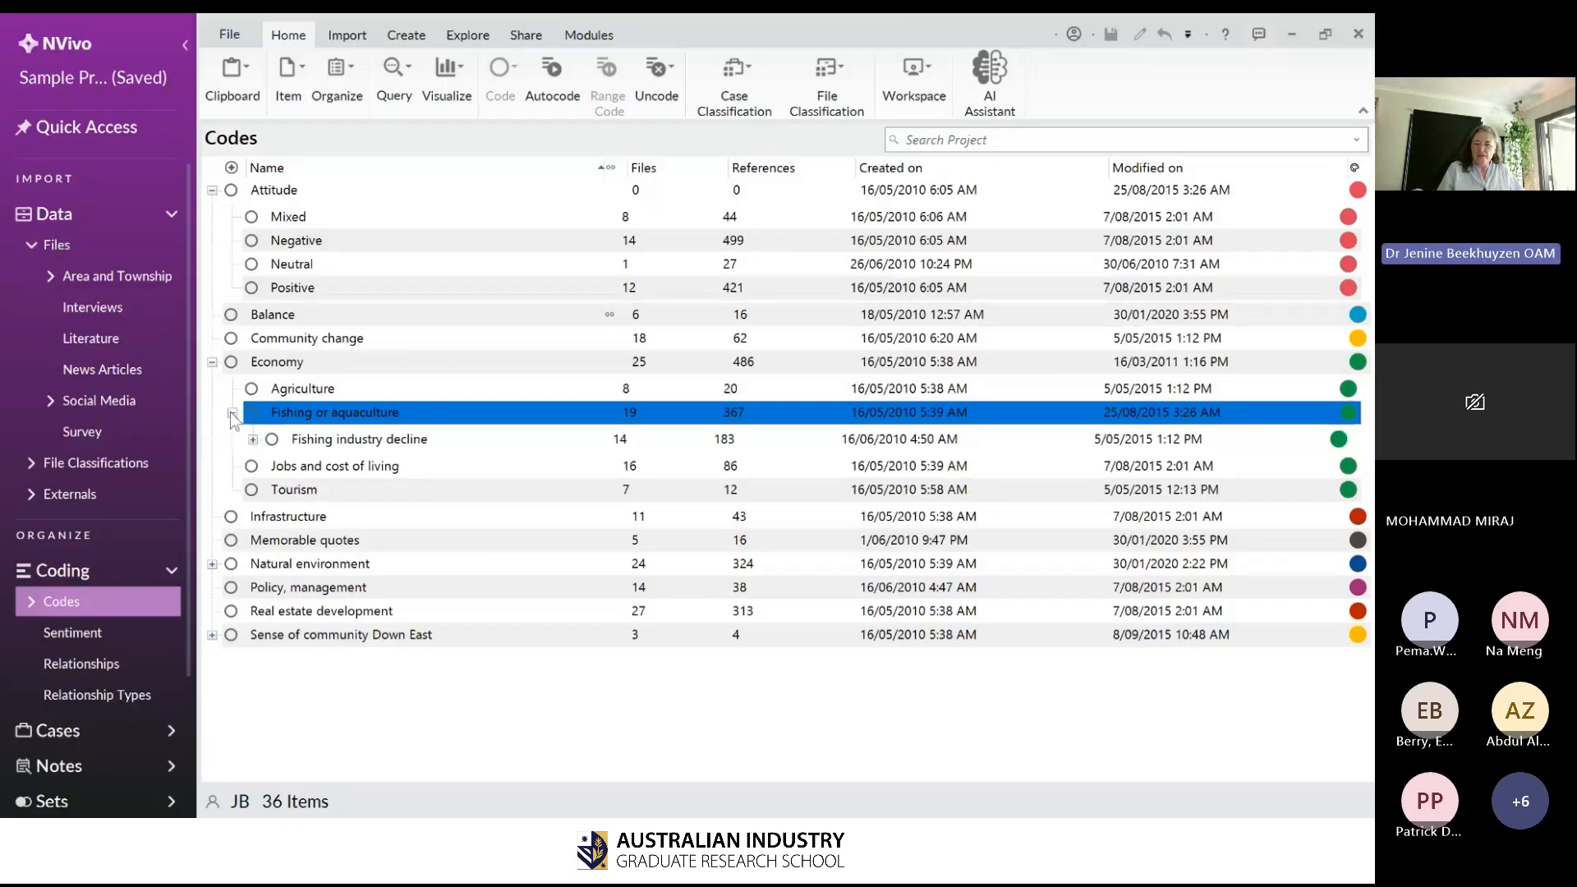
click(232, 413)
click(282, 390)
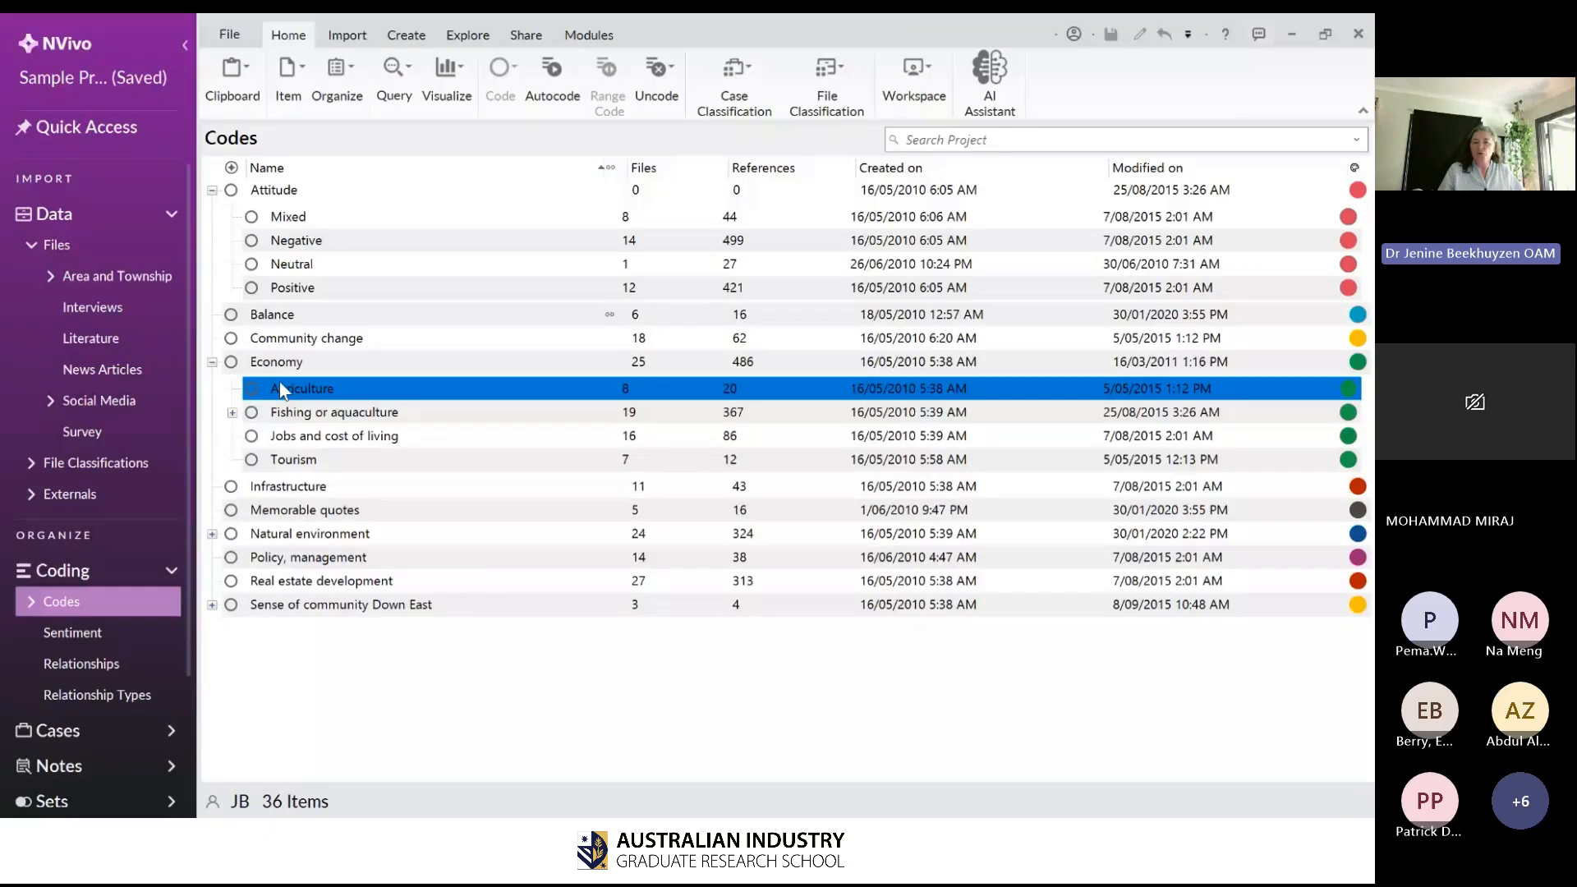
click(280, 382)
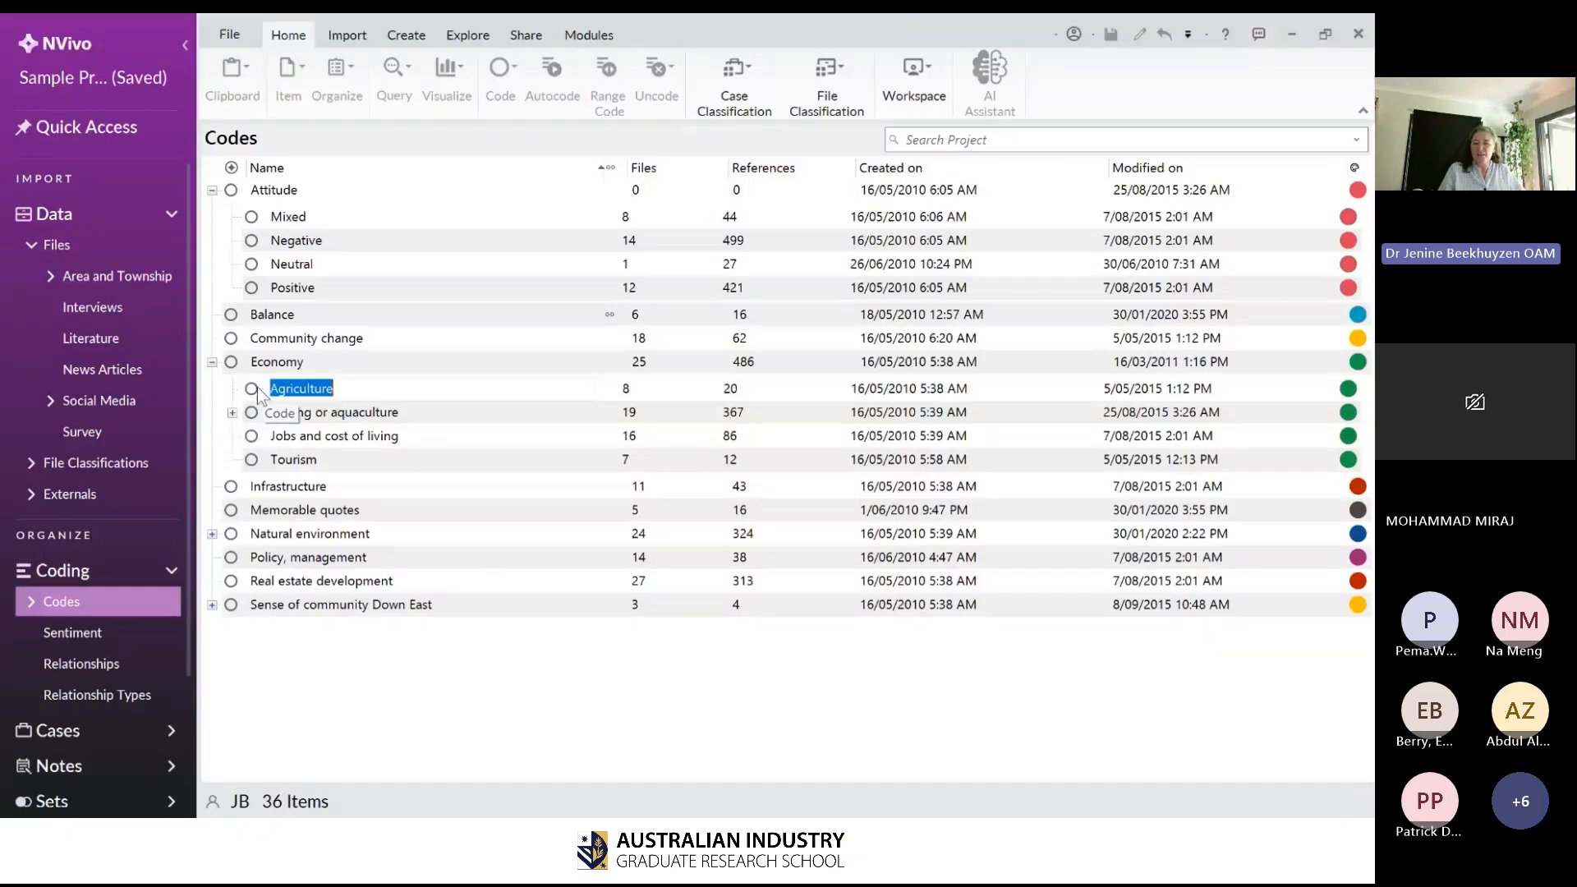
click(258, 387)
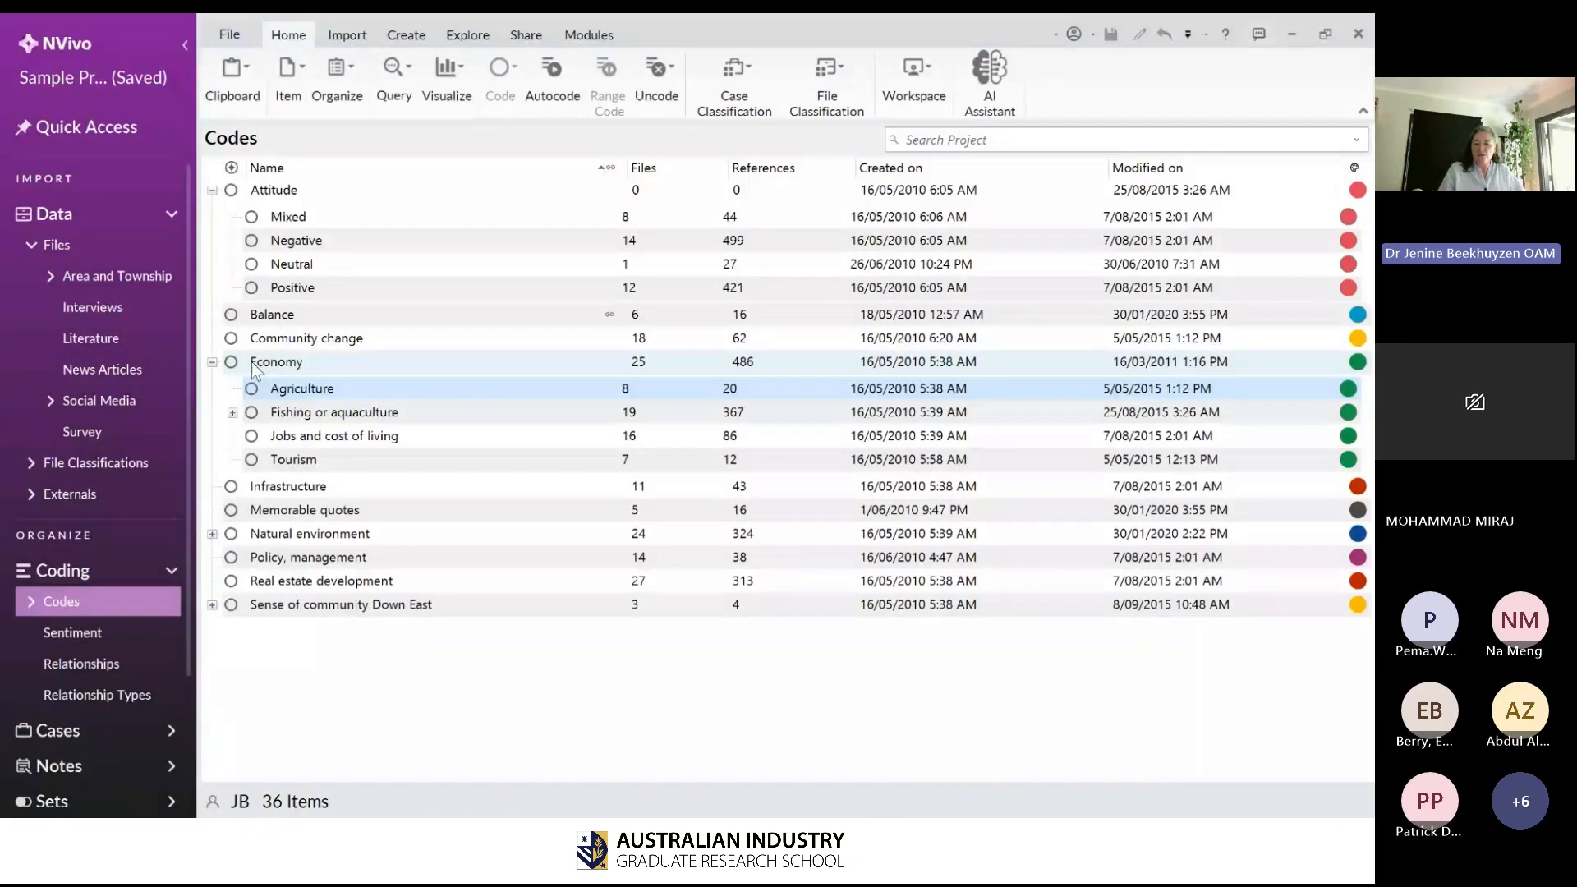
key(Down)
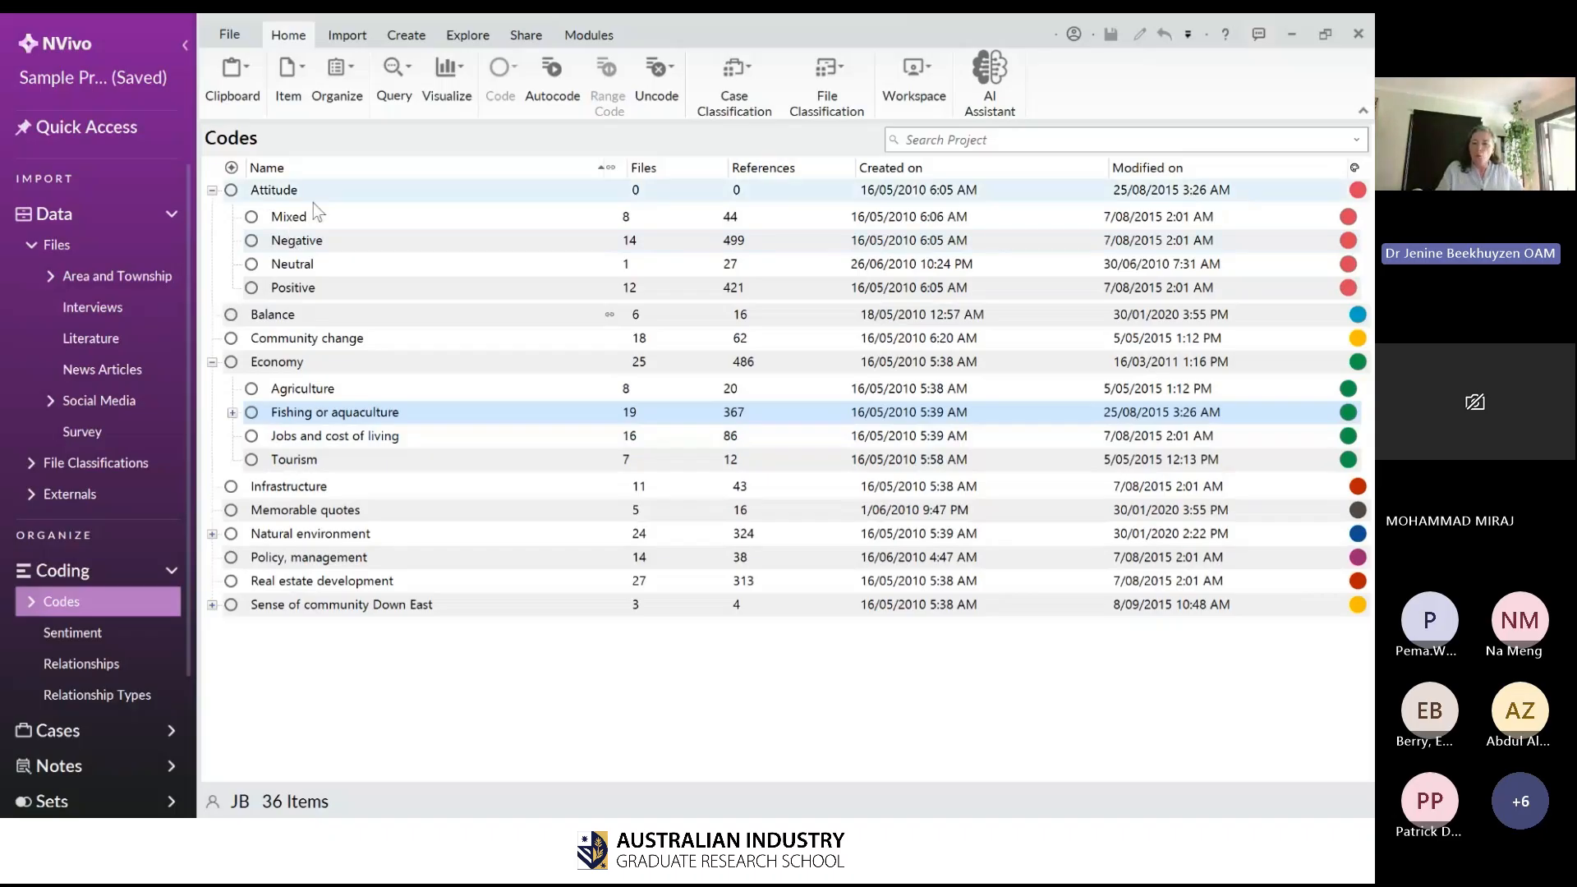
click(292, 240)
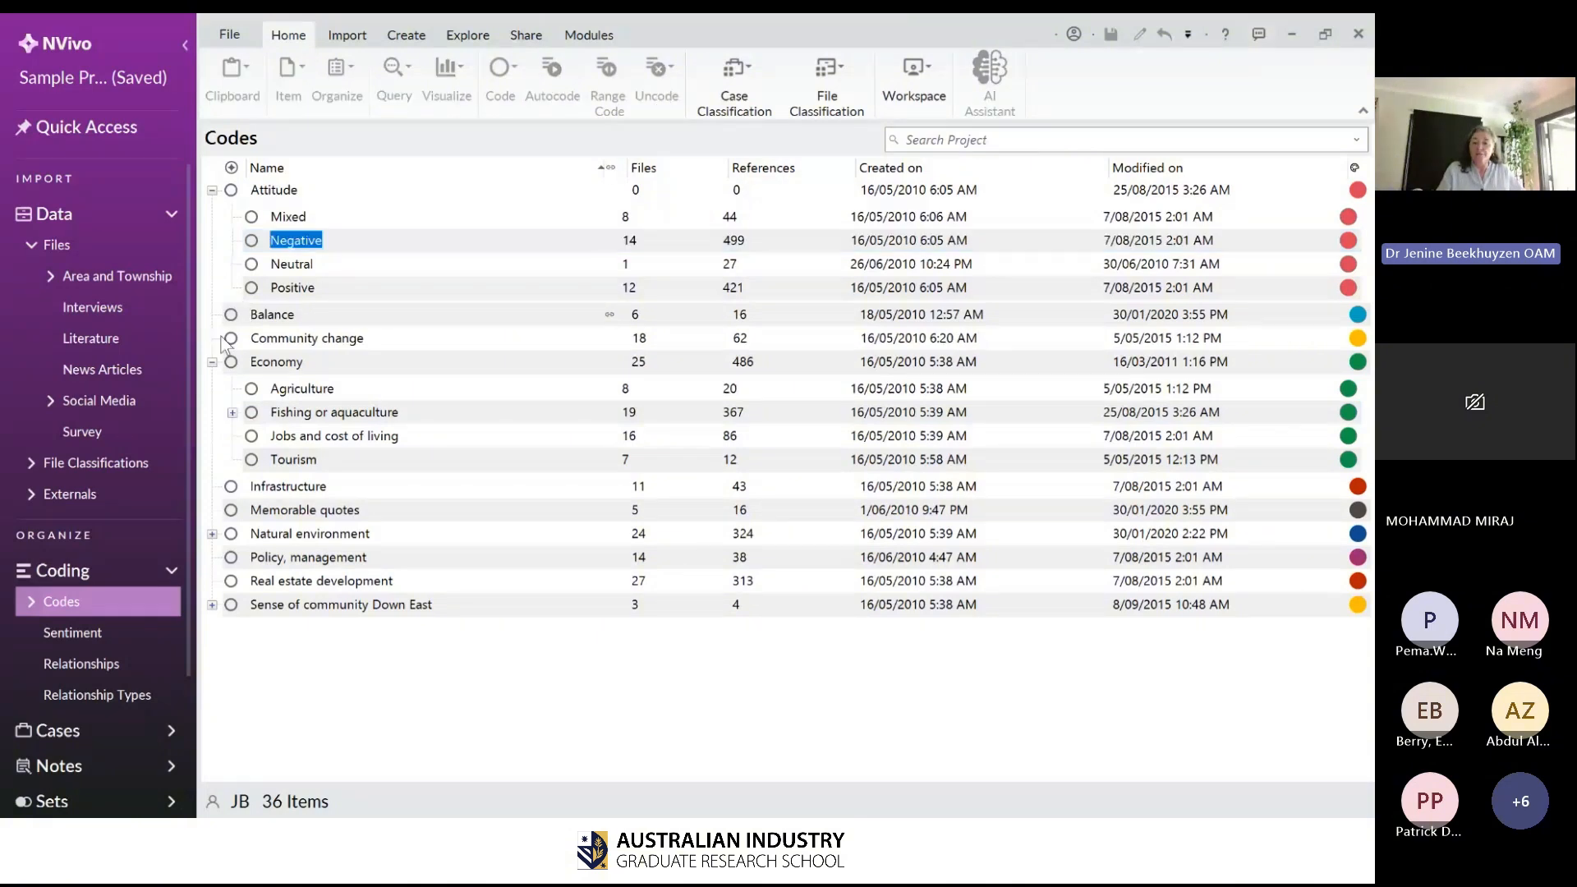
click(212, 362)
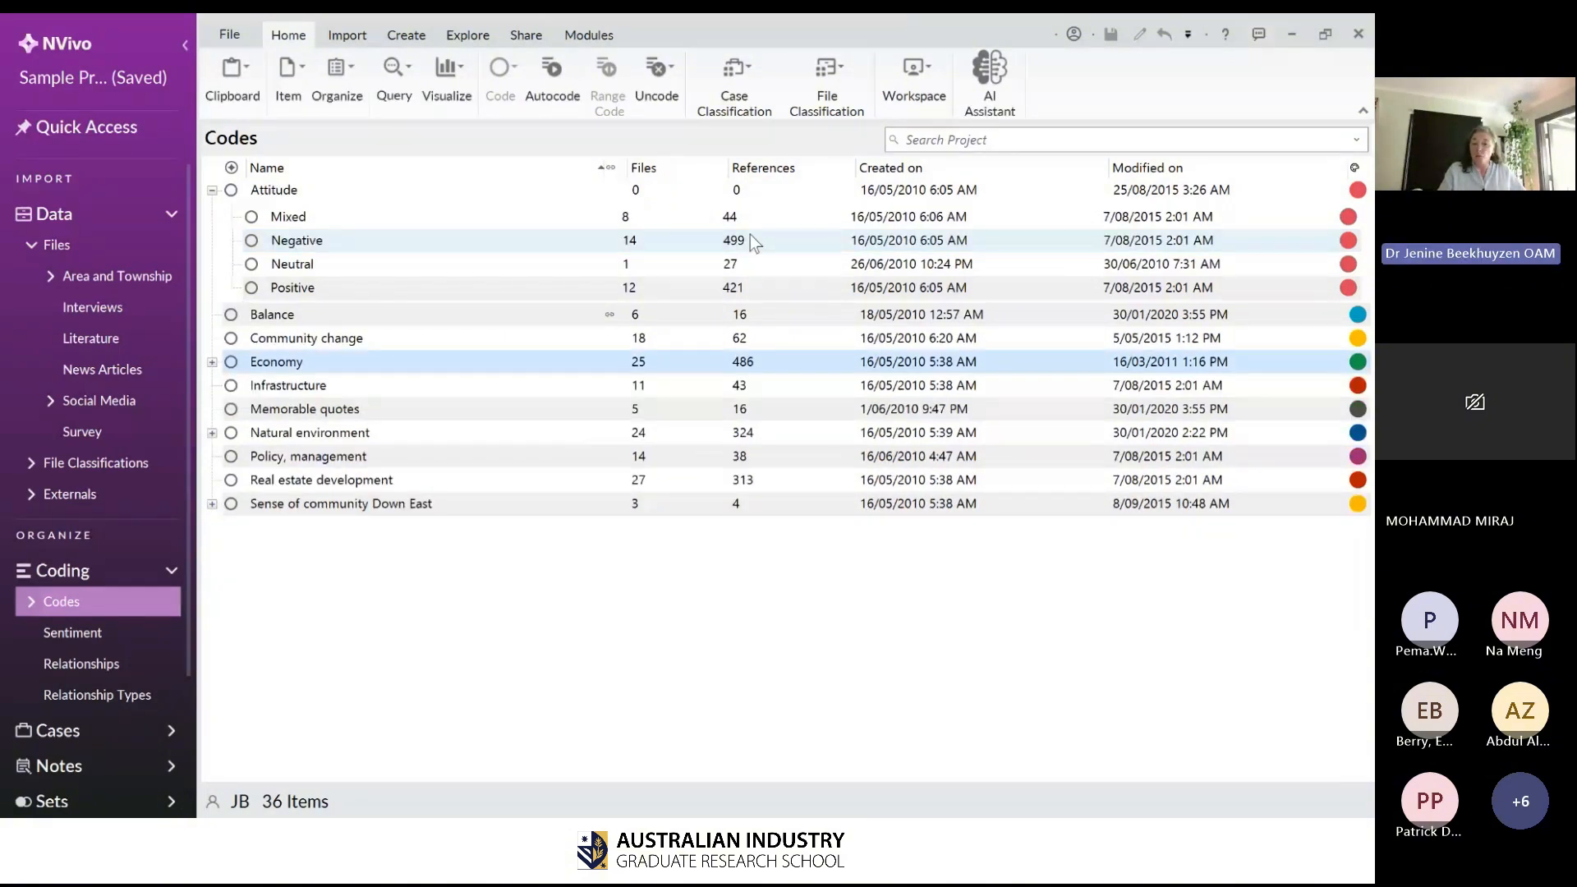
- Create a comparison diagram of the Negative and Positive codes under Attitude
click(752, 240)
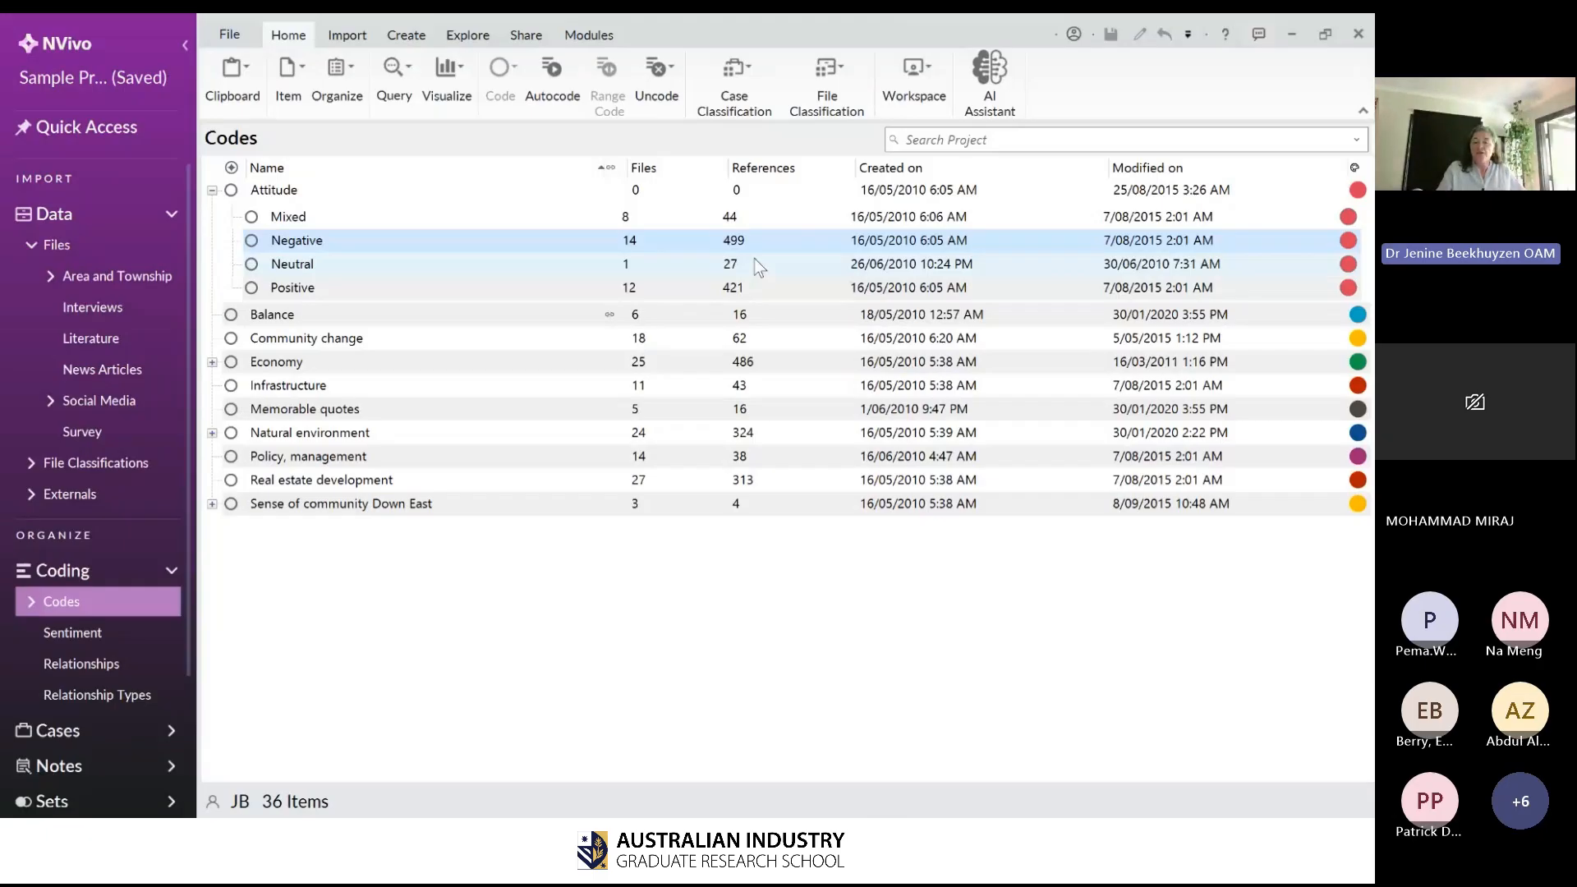
click(767, 292)
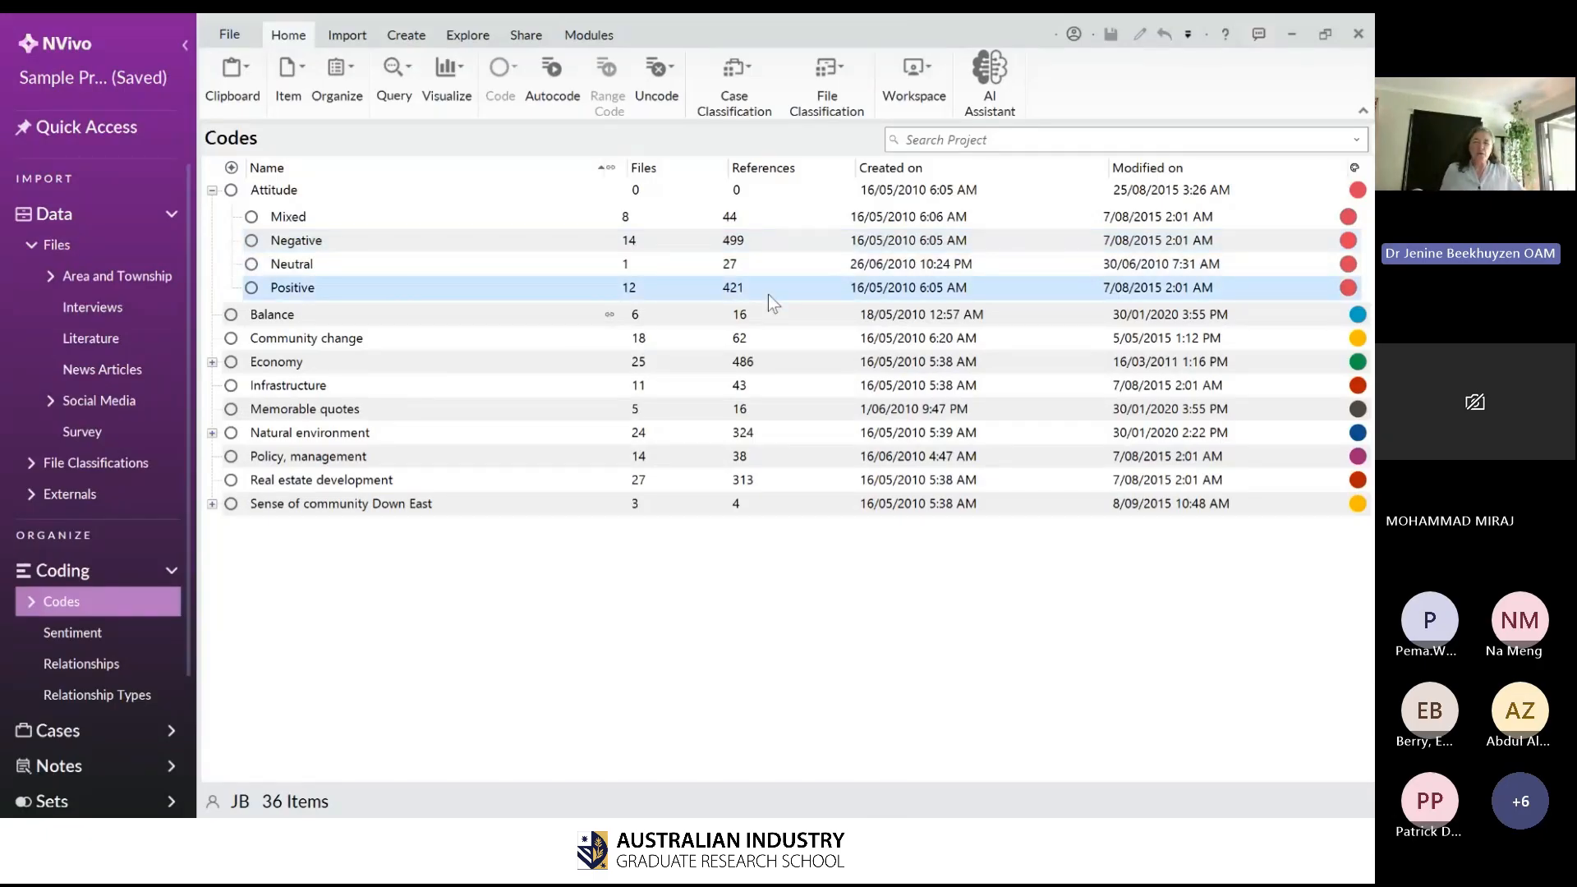
ctrl+click(752, 234)
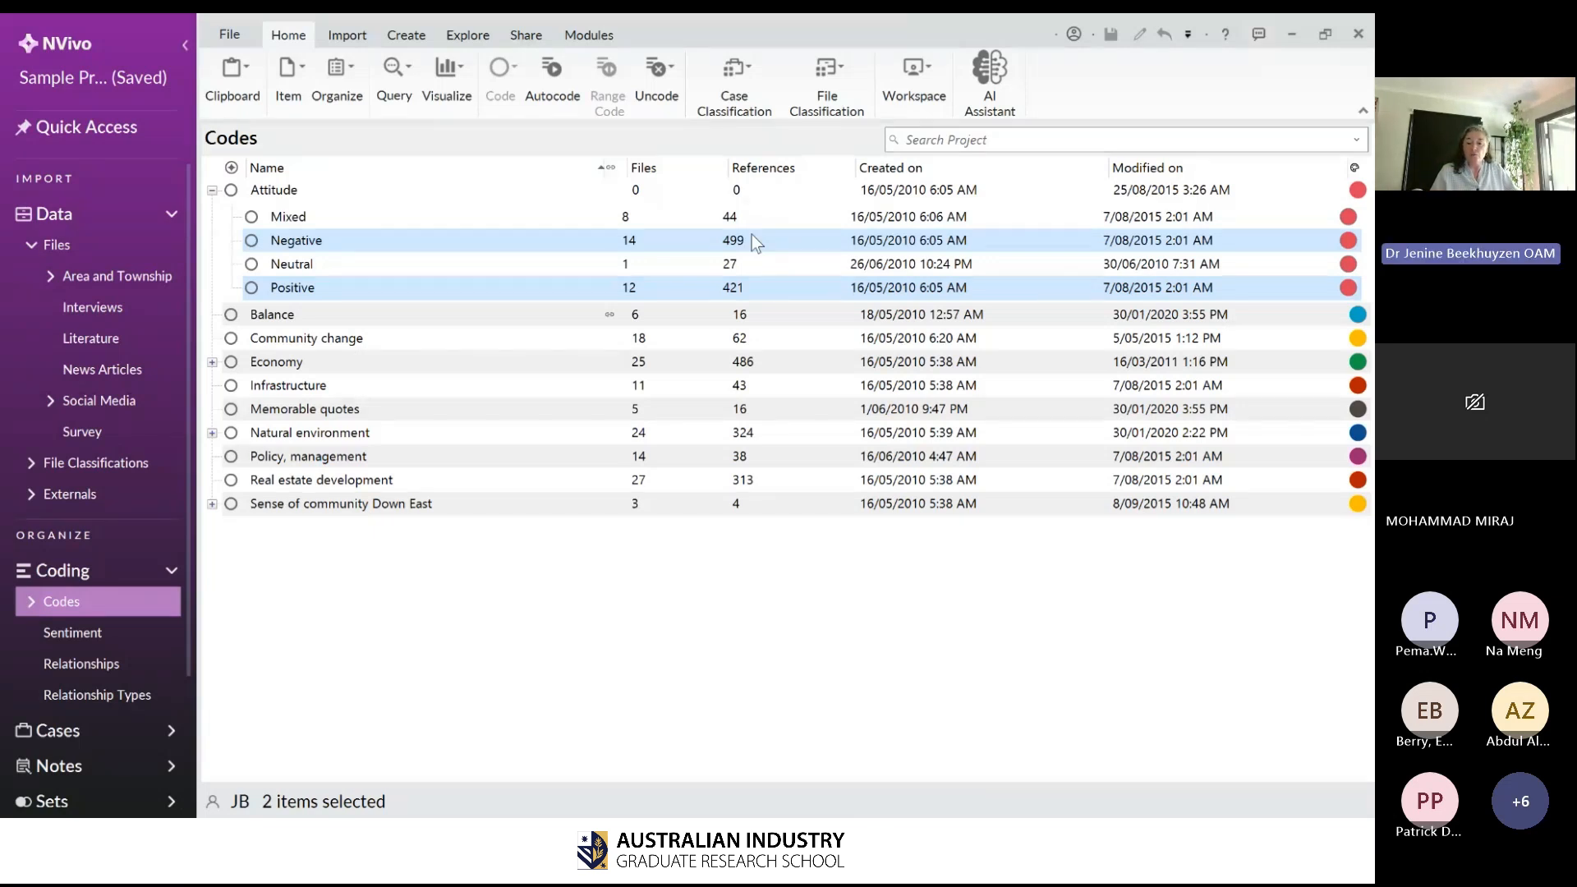
right_click(752, 240)
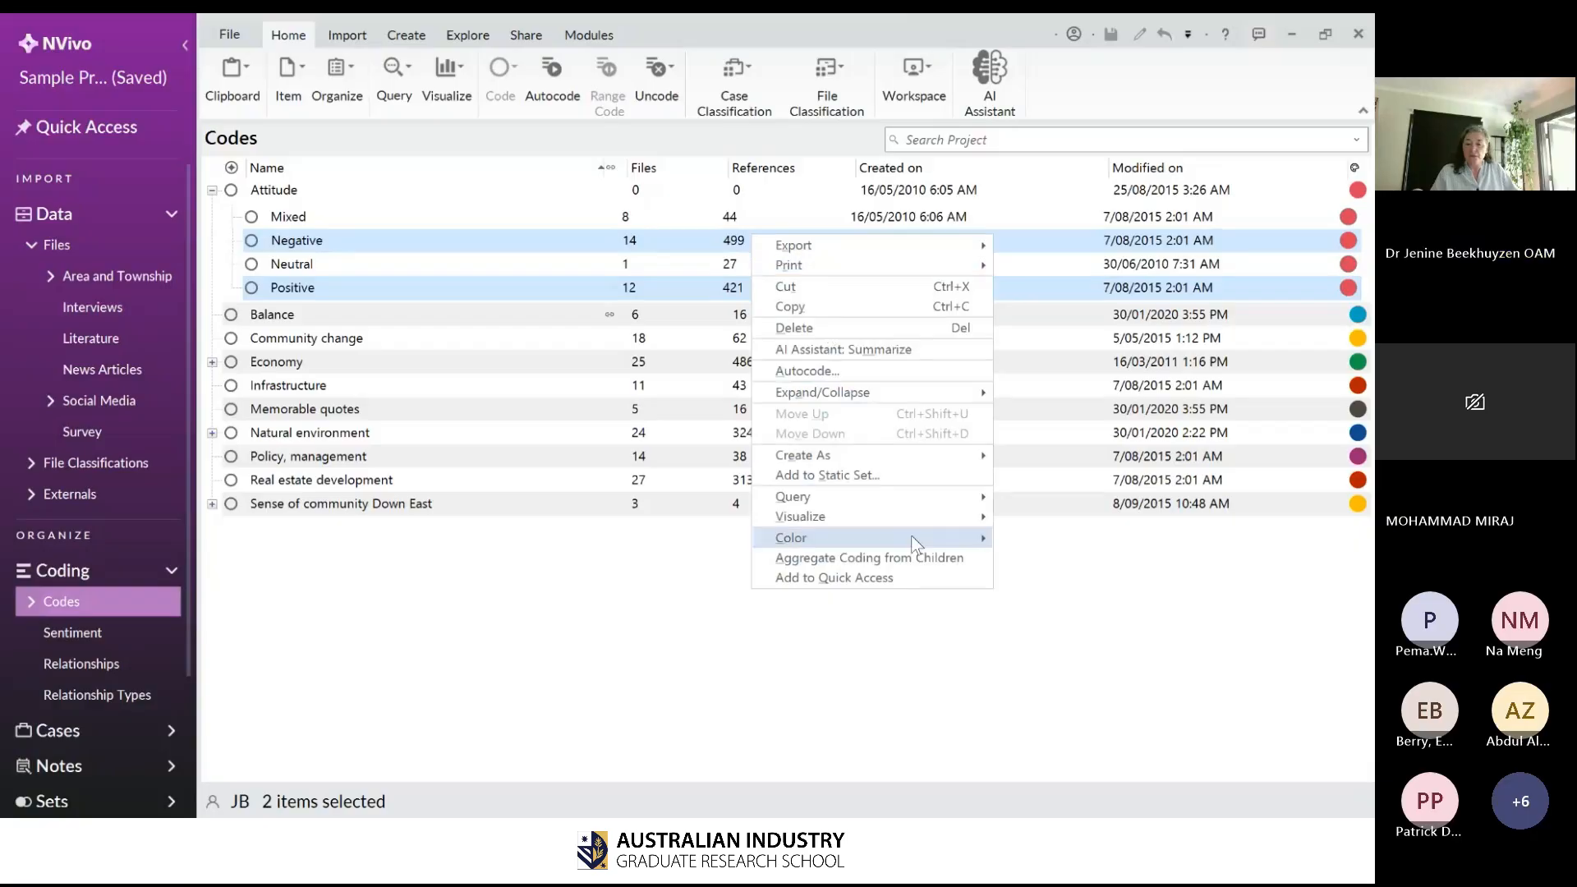
mouse_move(917, 515)
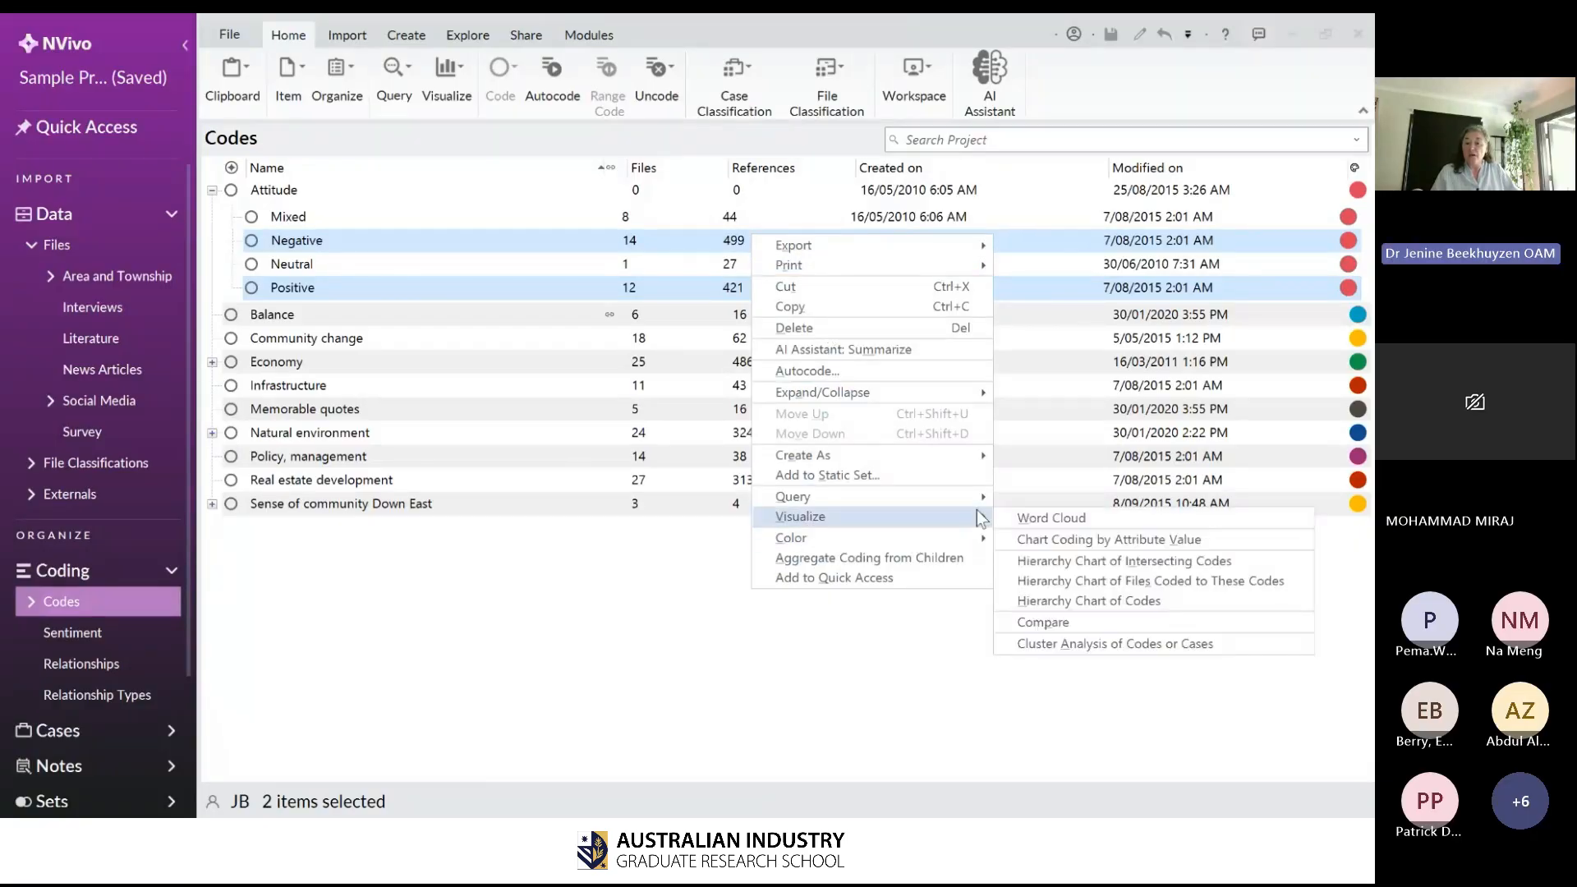
click(1131, 631)
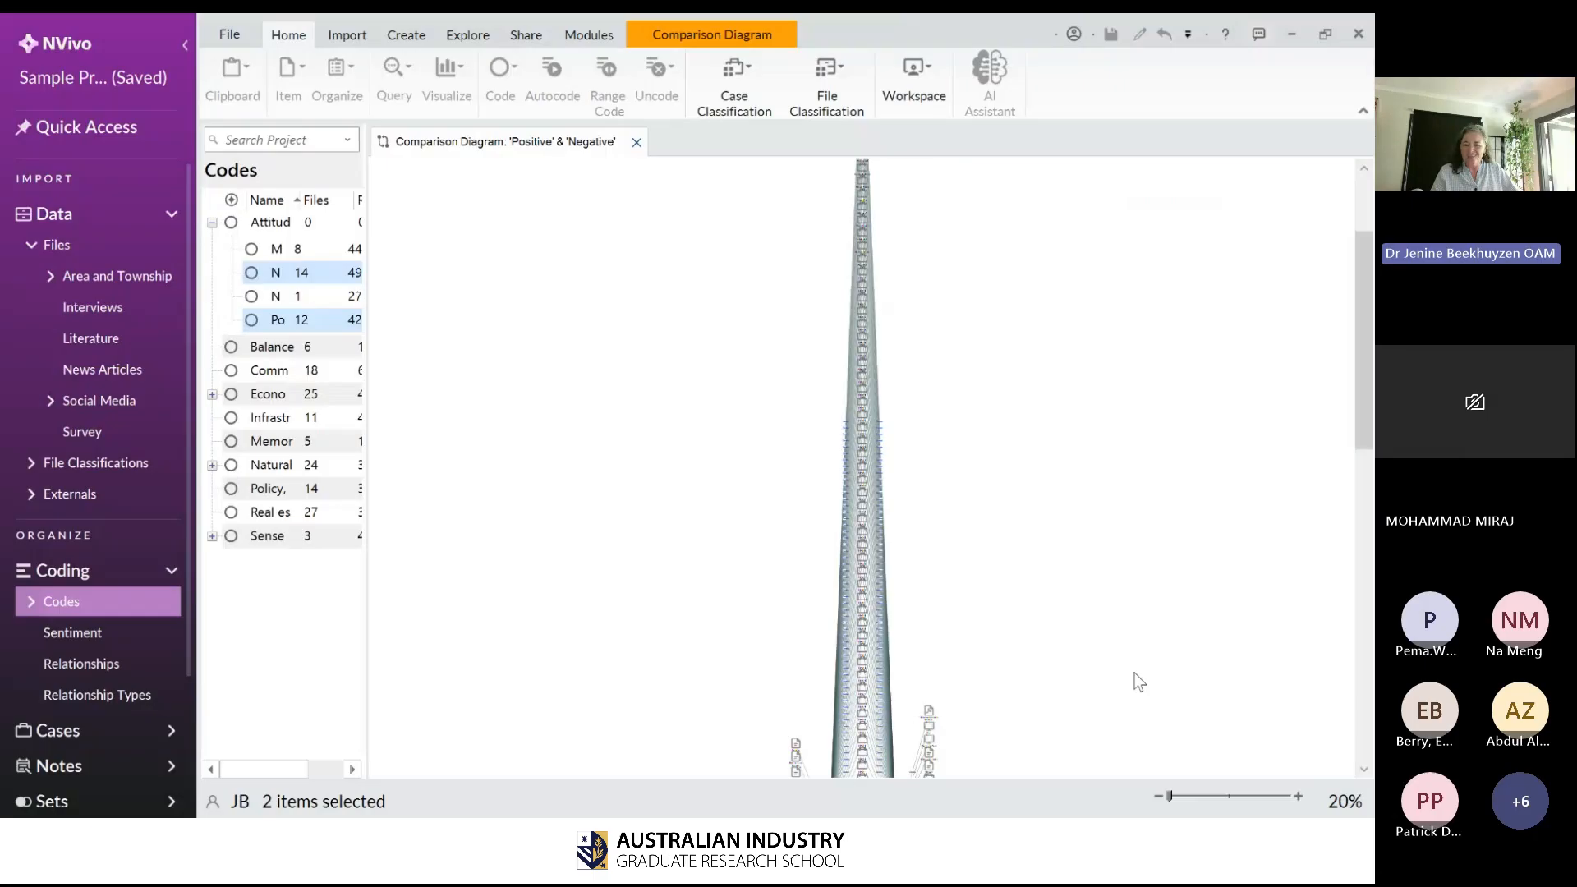
- Enlarge the comparison diagram to 110%, examine which items are coded to Positive, Negative or both, and close the diagram
scroll(1089, 517, down, 3)
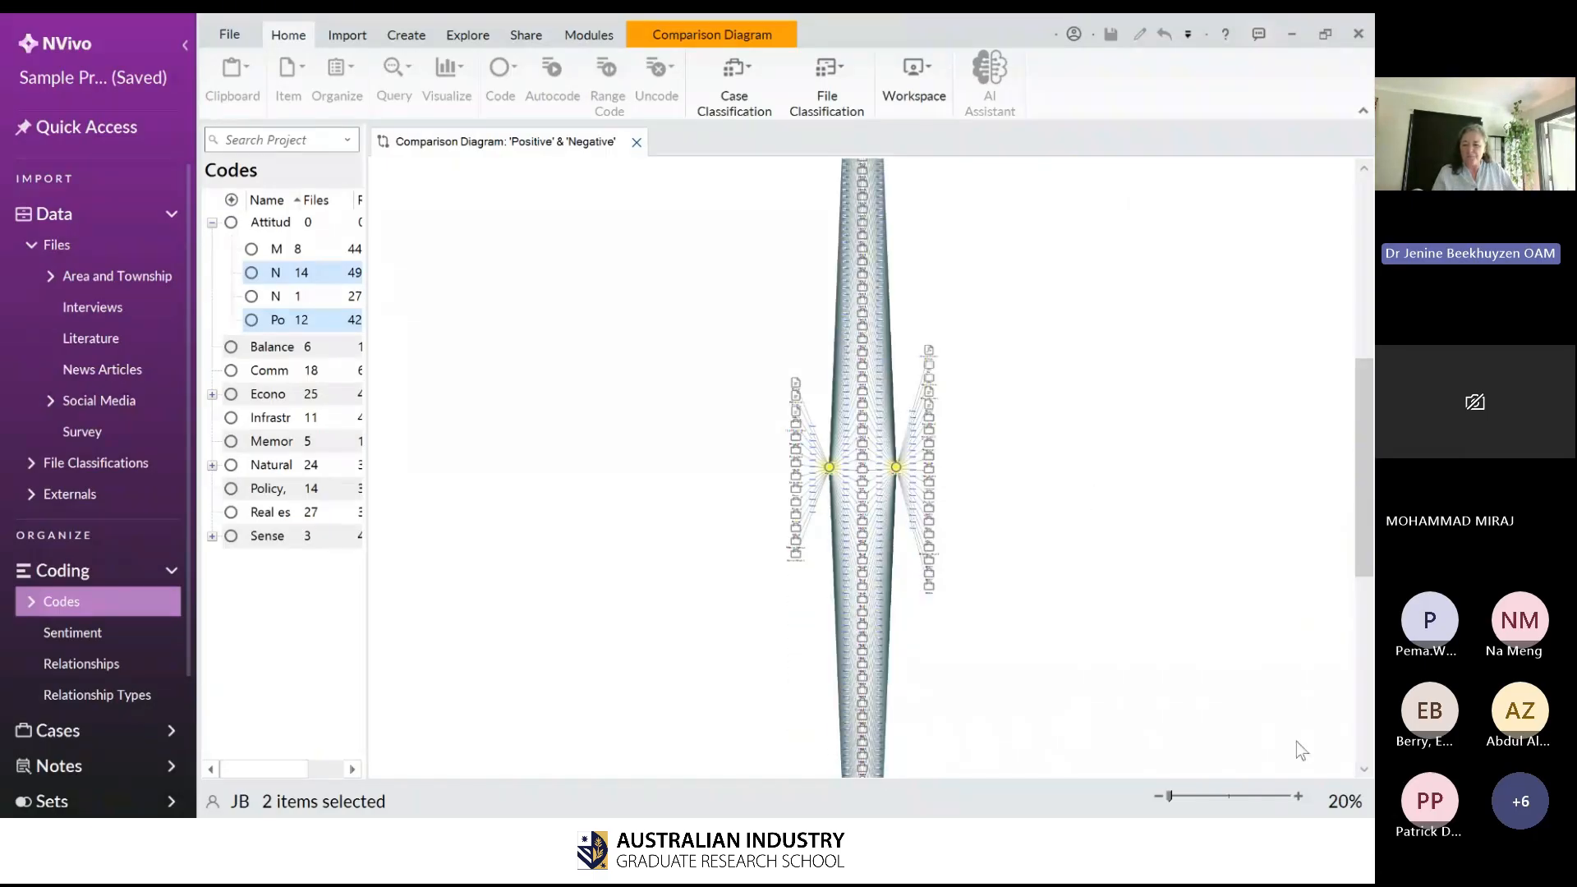
click(1300, 796)
click(1300, 796)
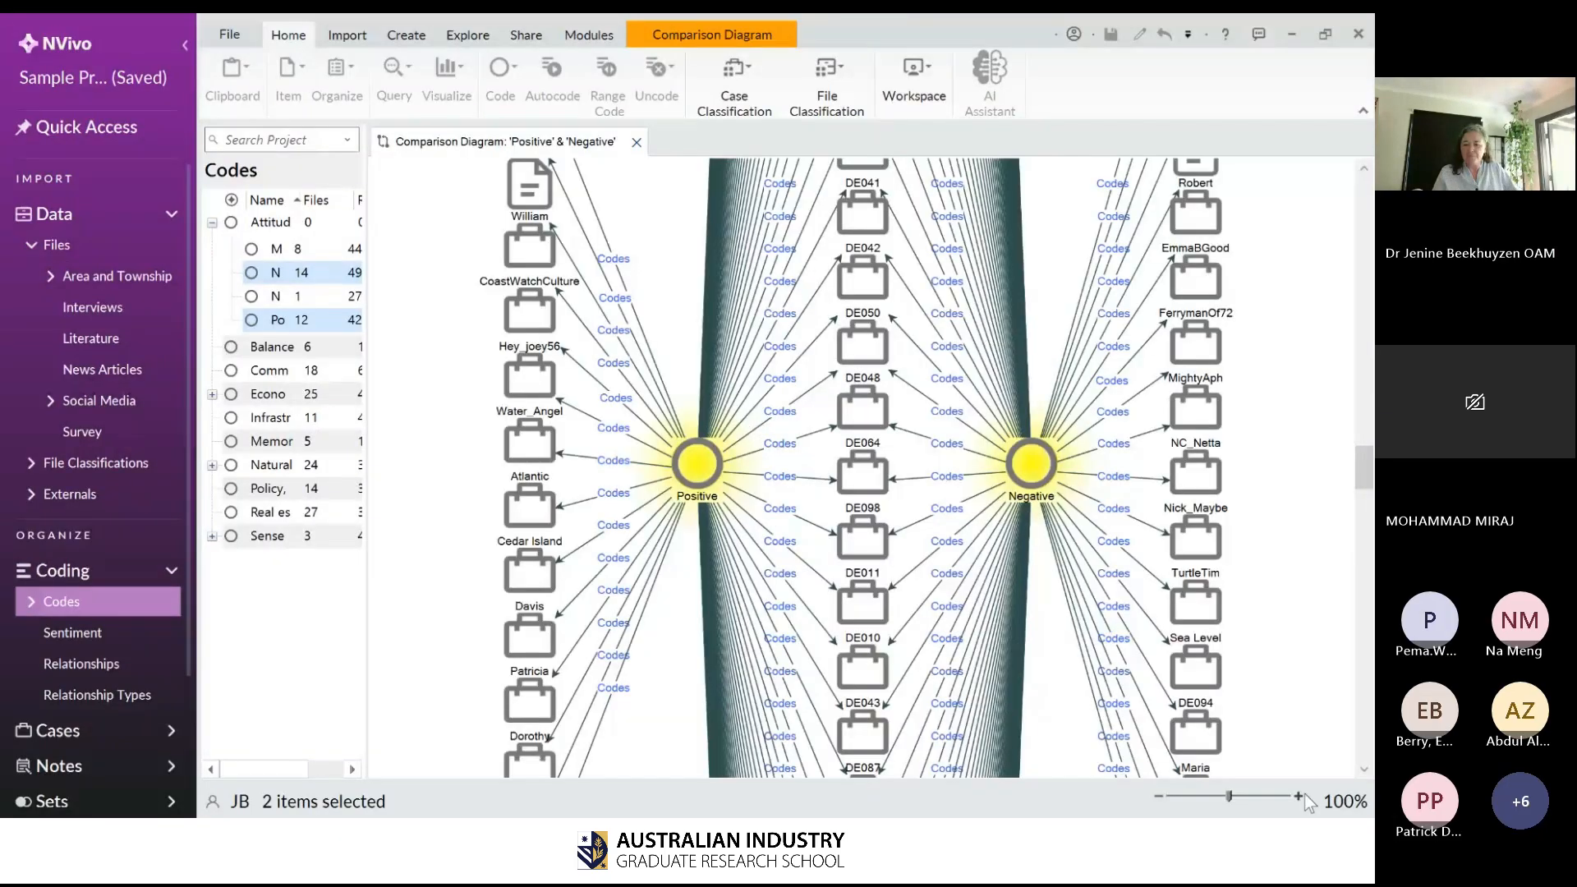
click(1300, 796)
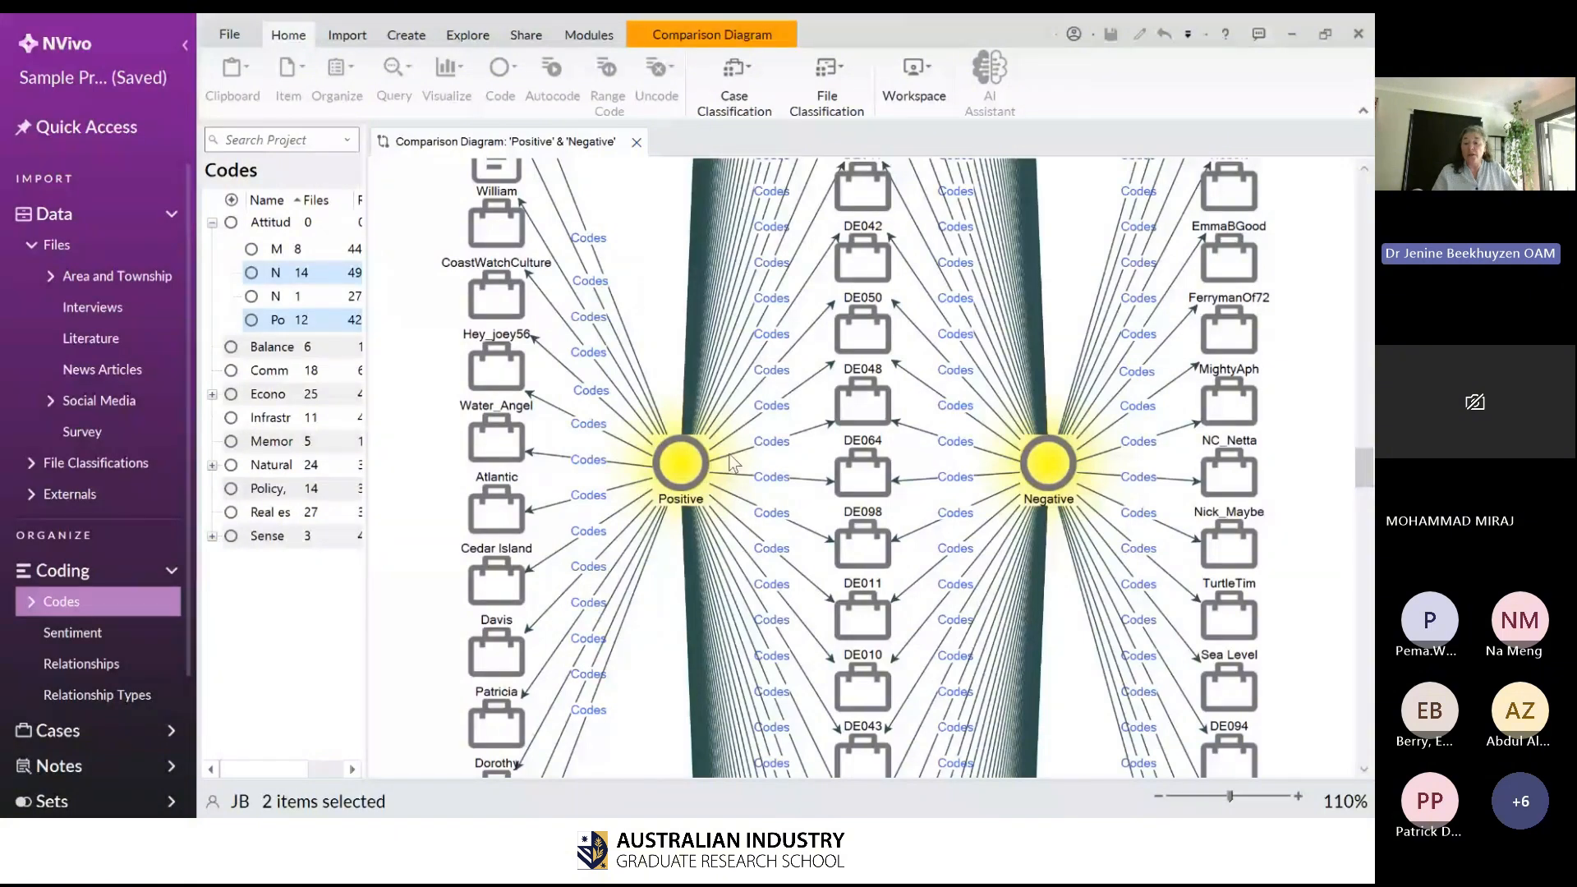
drag(1109, 170, 1330, 614)
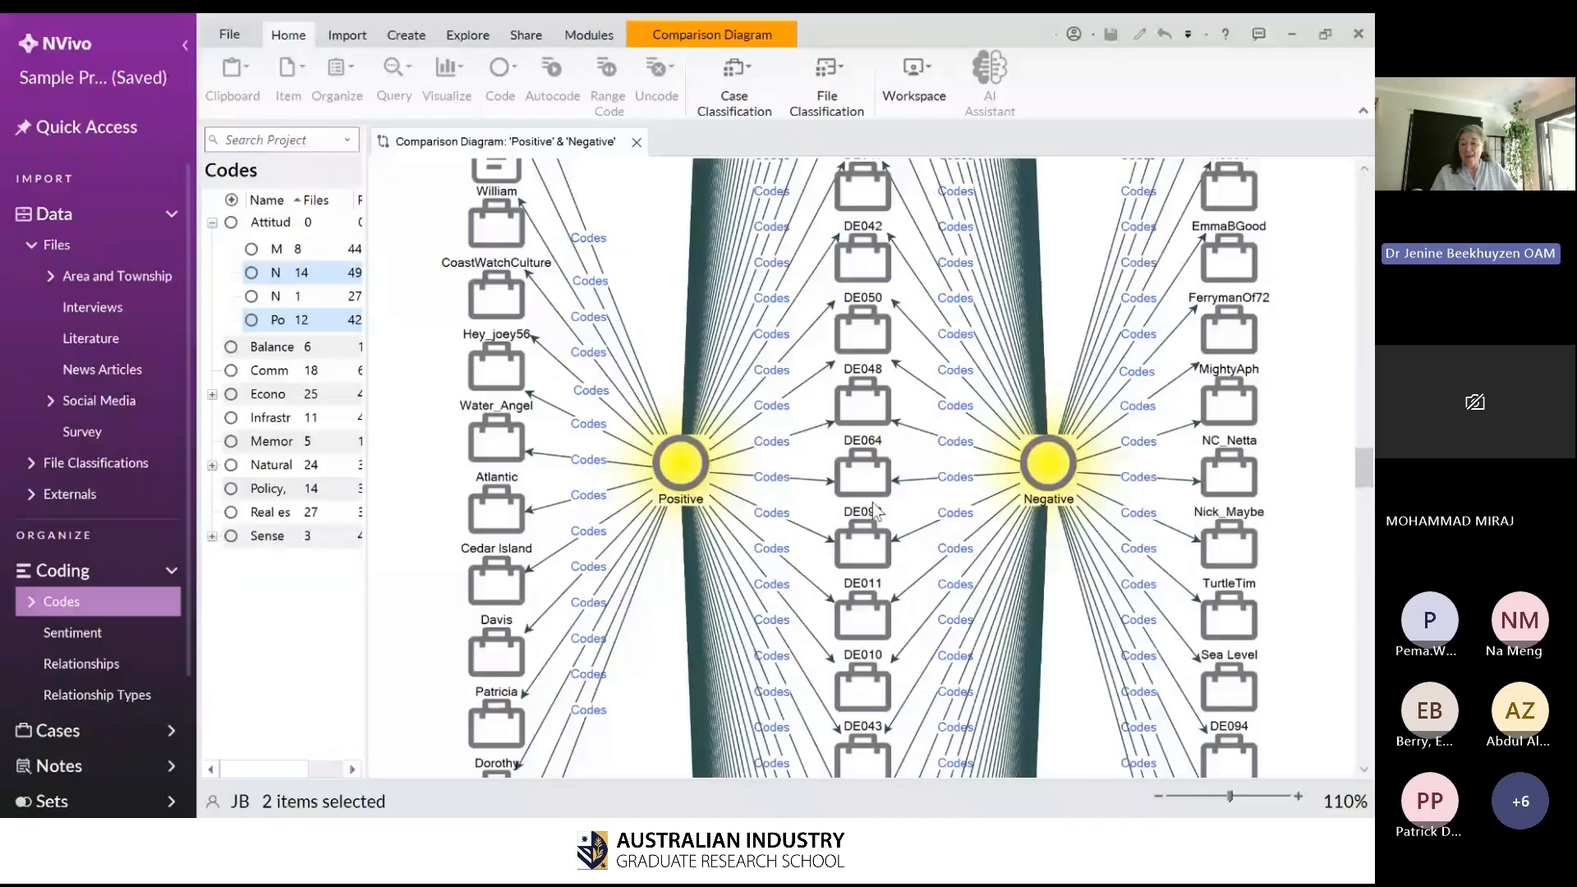
scroll(872, 502, down, 3)
scroll(844, 444, down, 5)
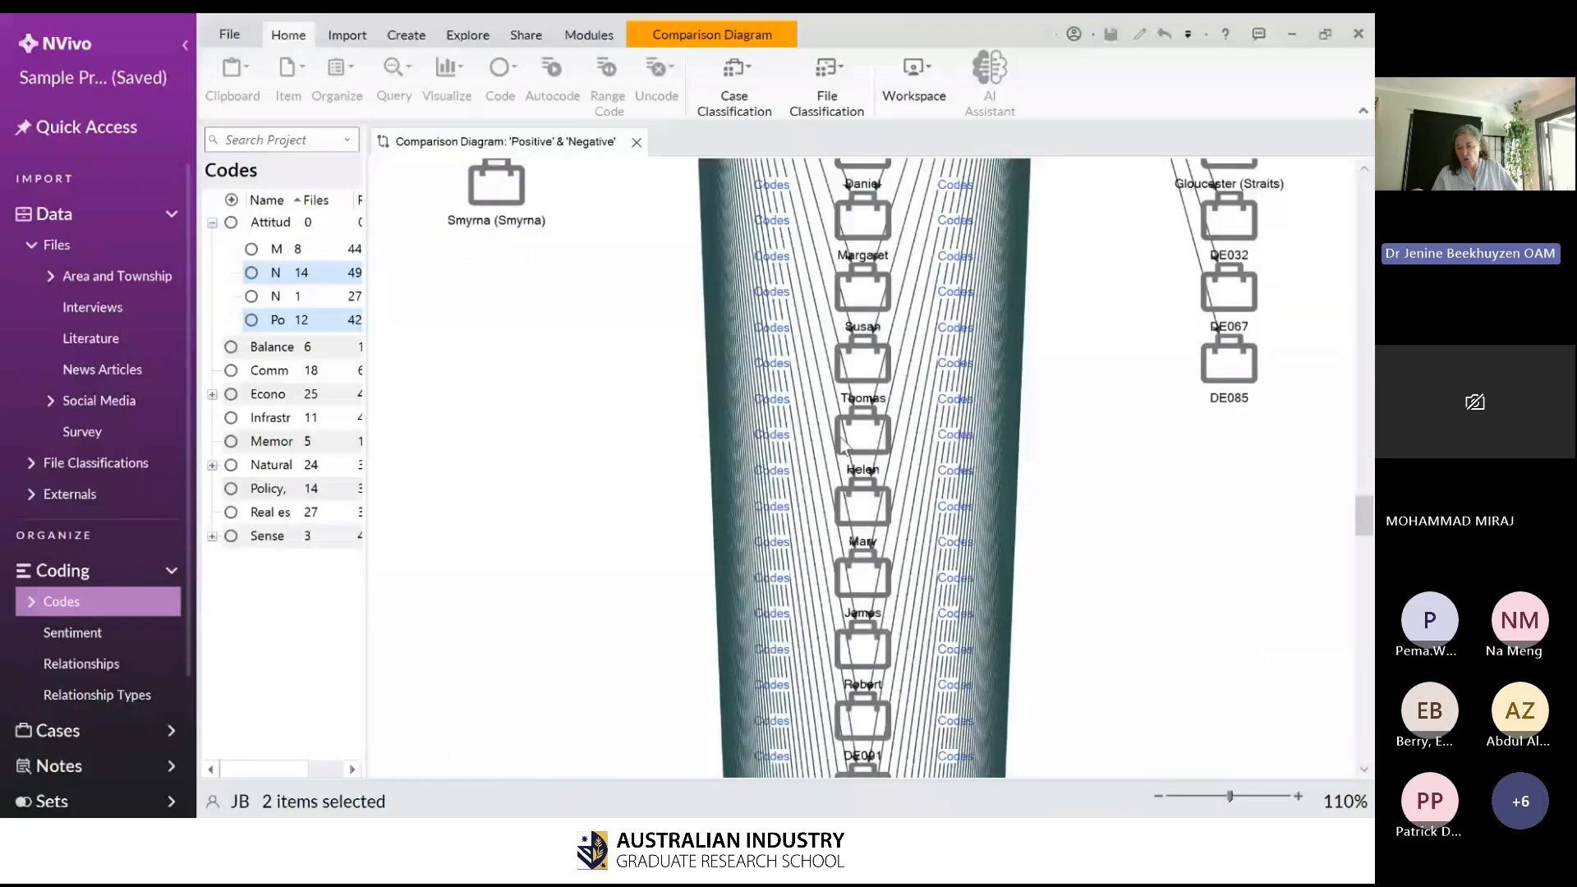
scroll(843, 444, down, 3)
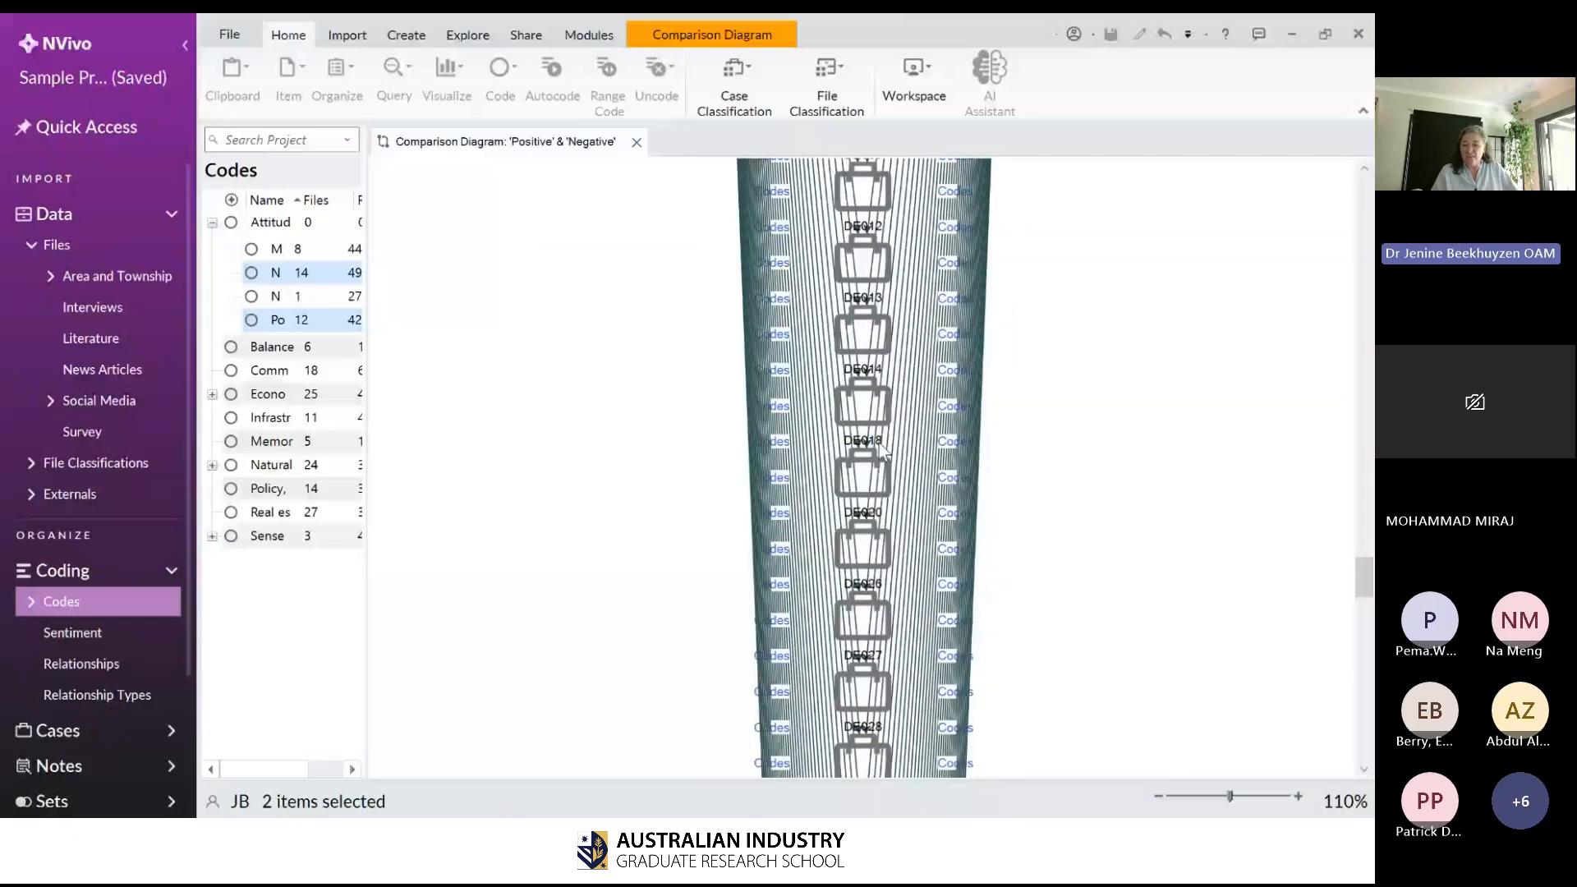
scroll(855, 411, up, 8)
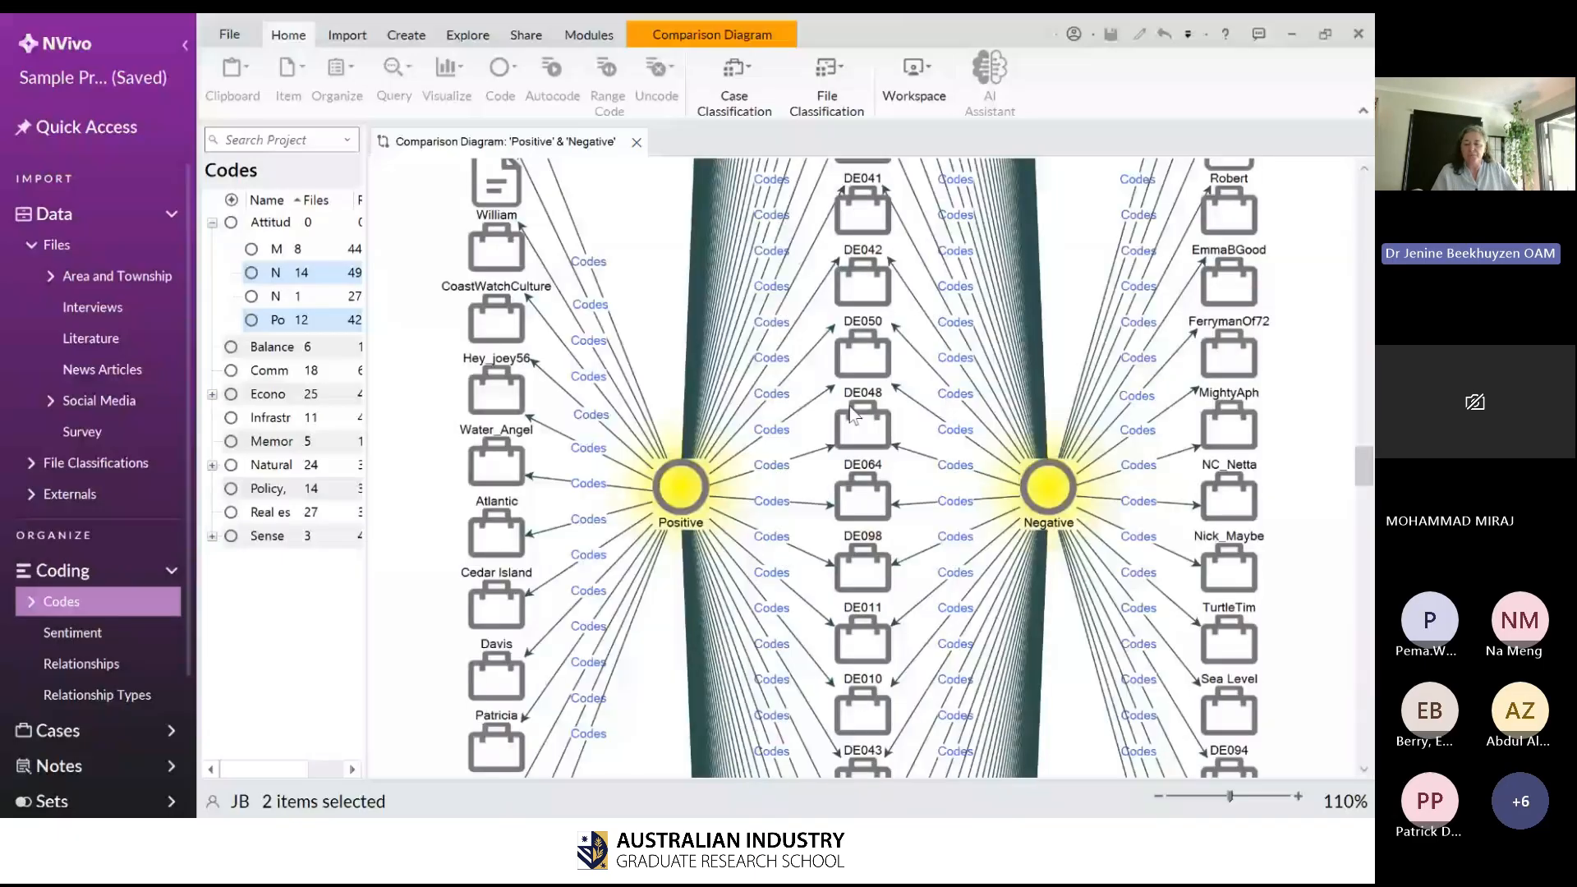
scroll(853, 411, down, 1)
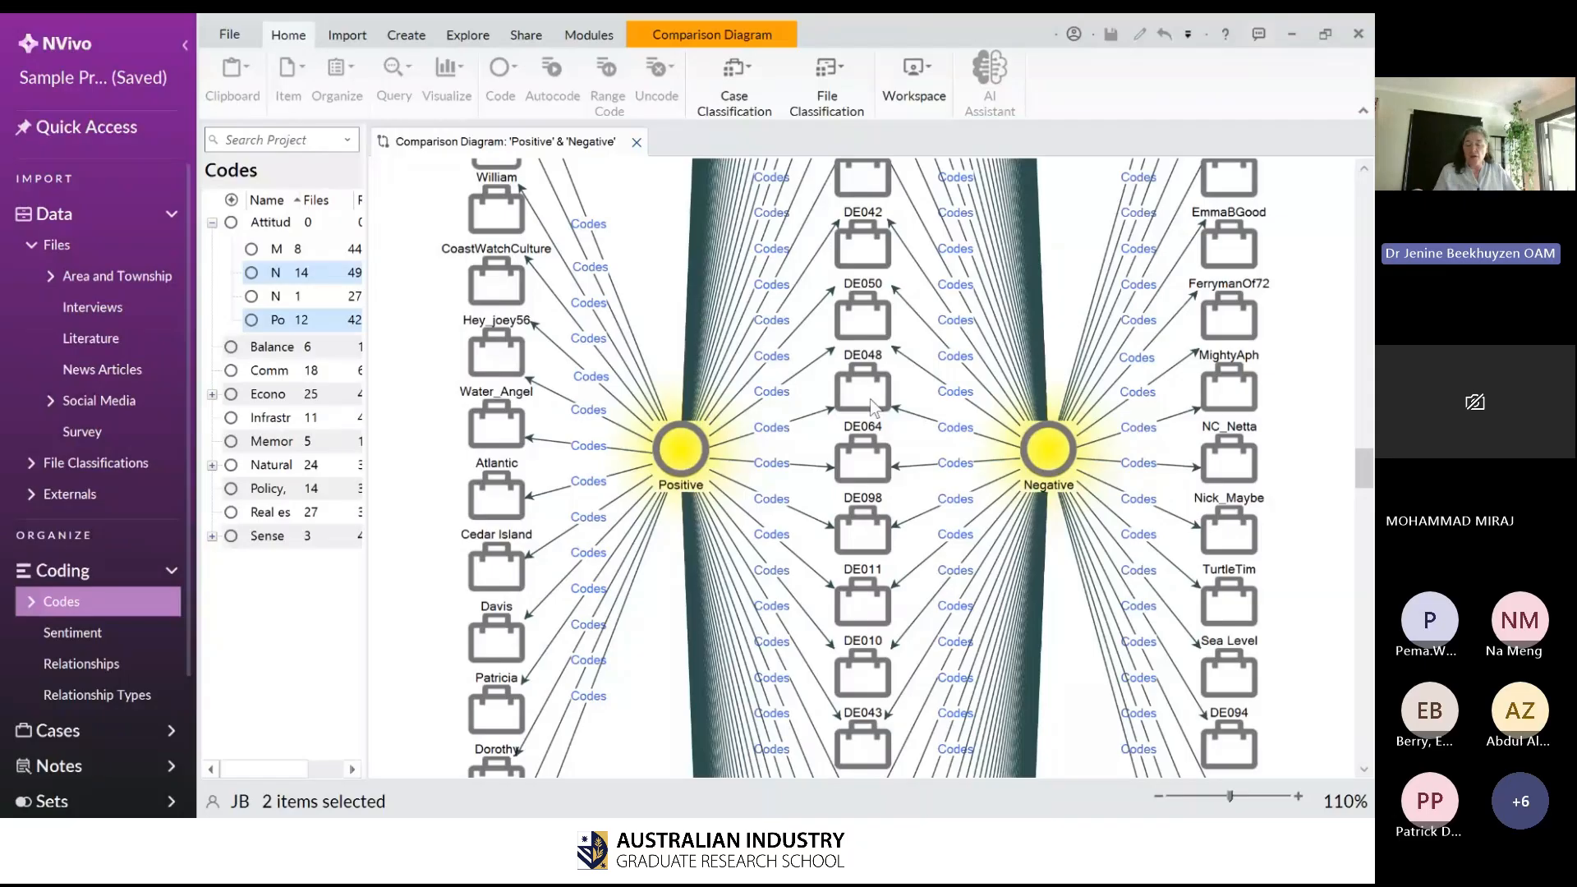
drag(655, 224, 1019, 622)
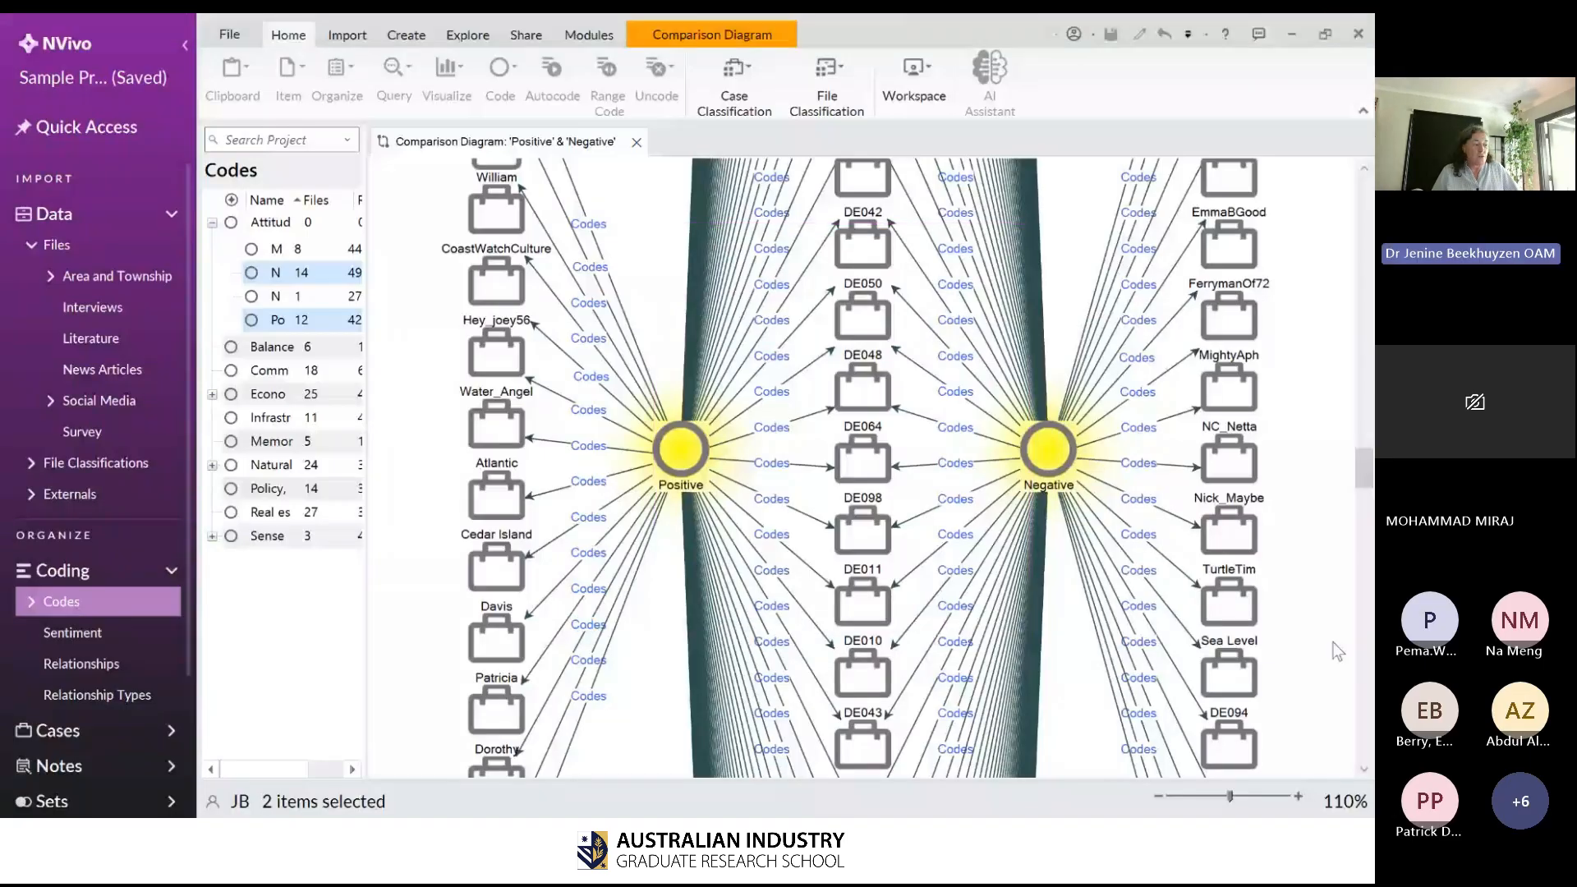
click(636, 142)
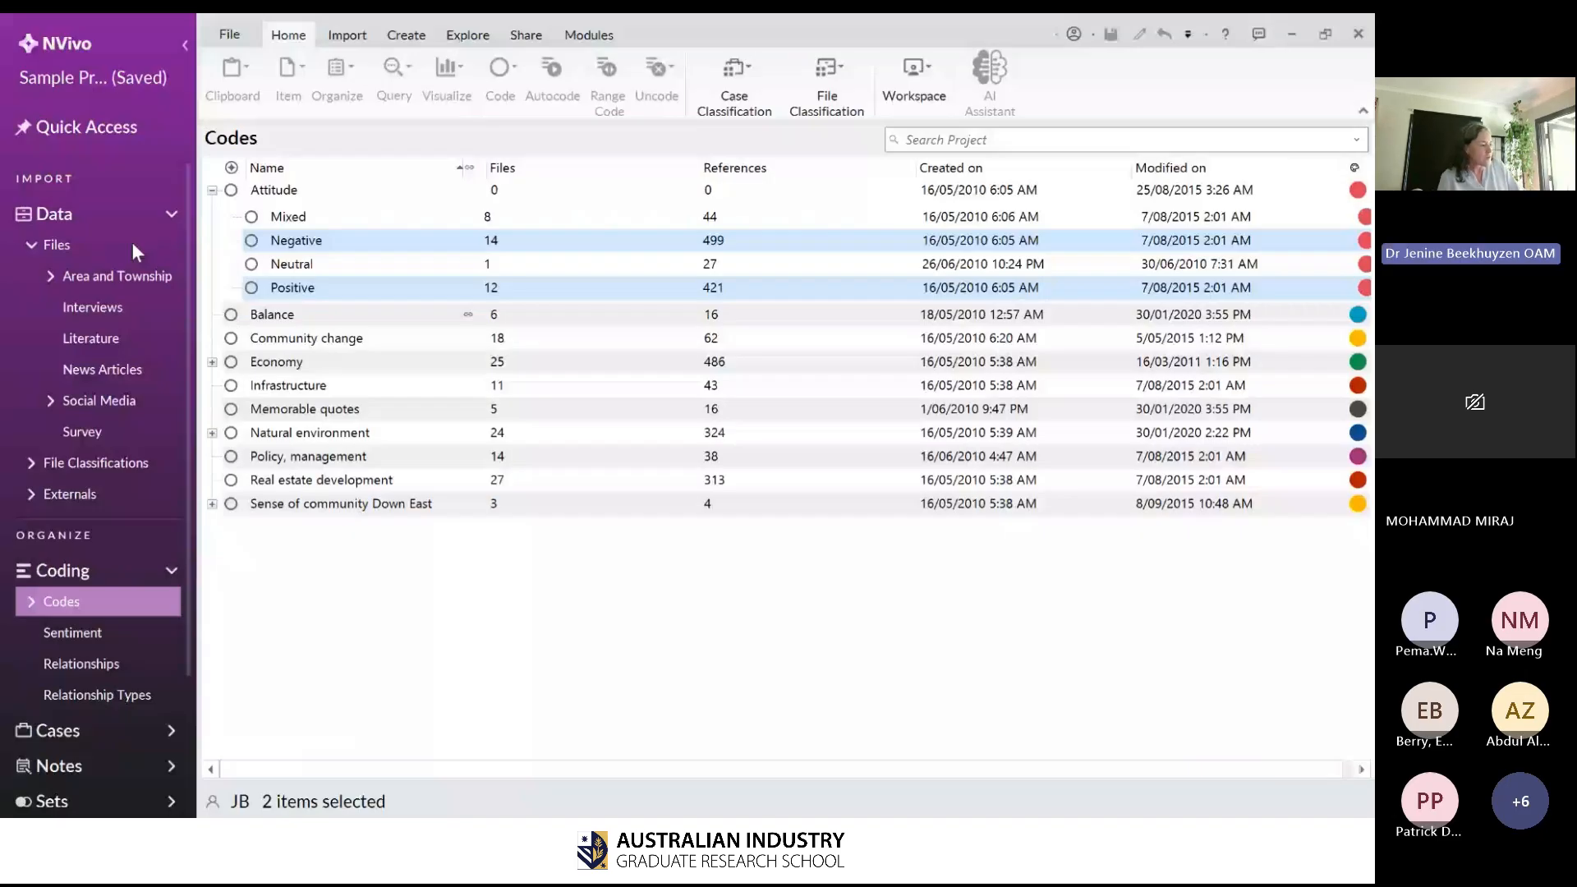
- Return to the Interviews list and create a comparison diagram of its first two interview files
click(132, 242)
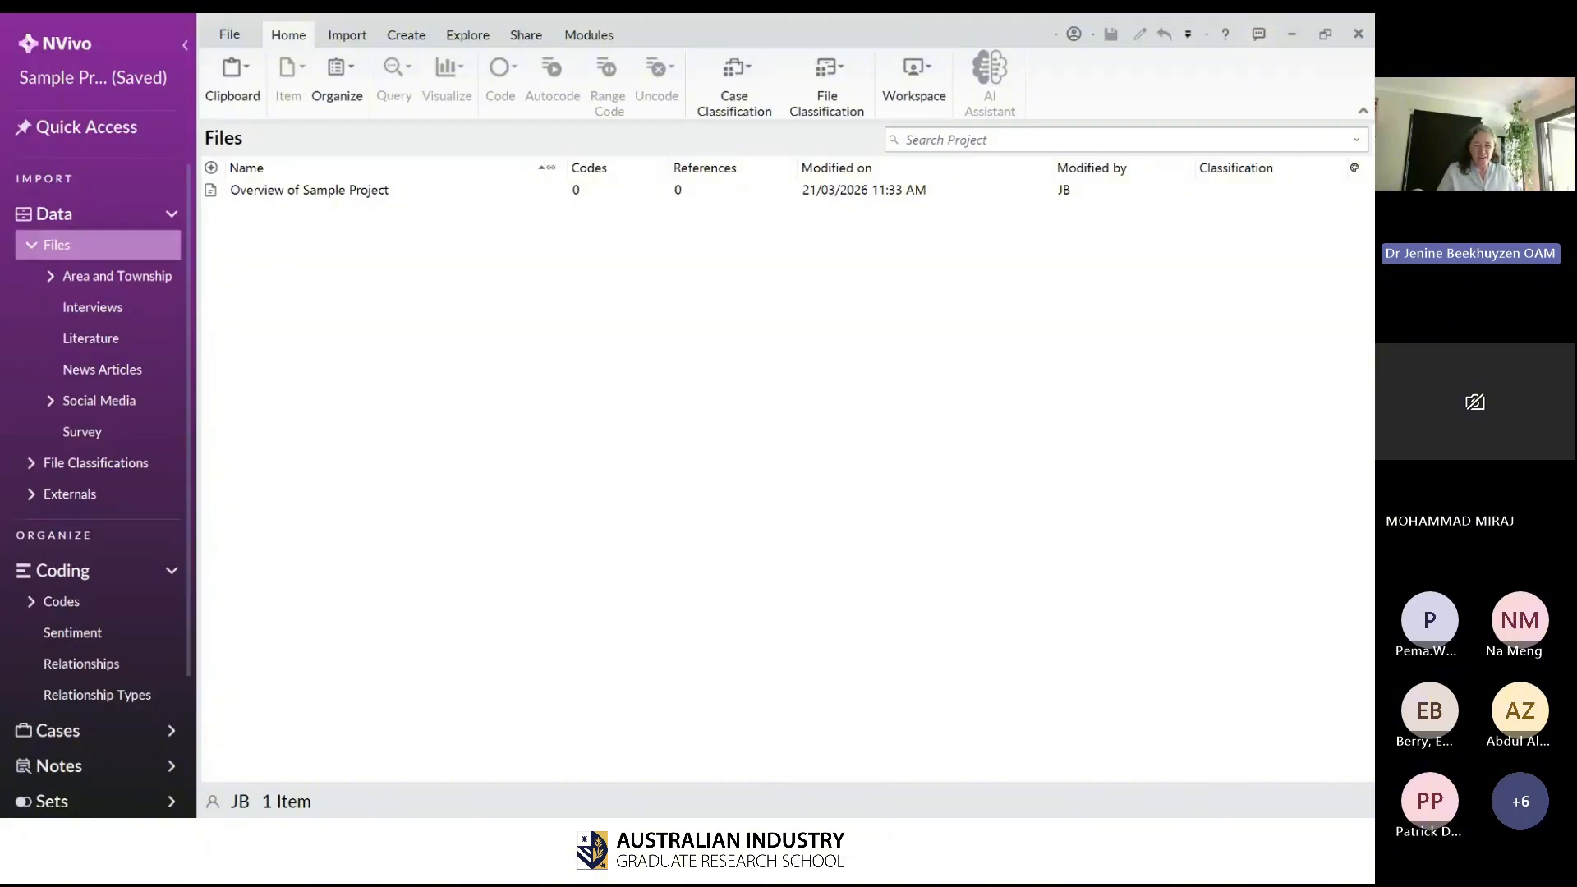
click(159, 309)
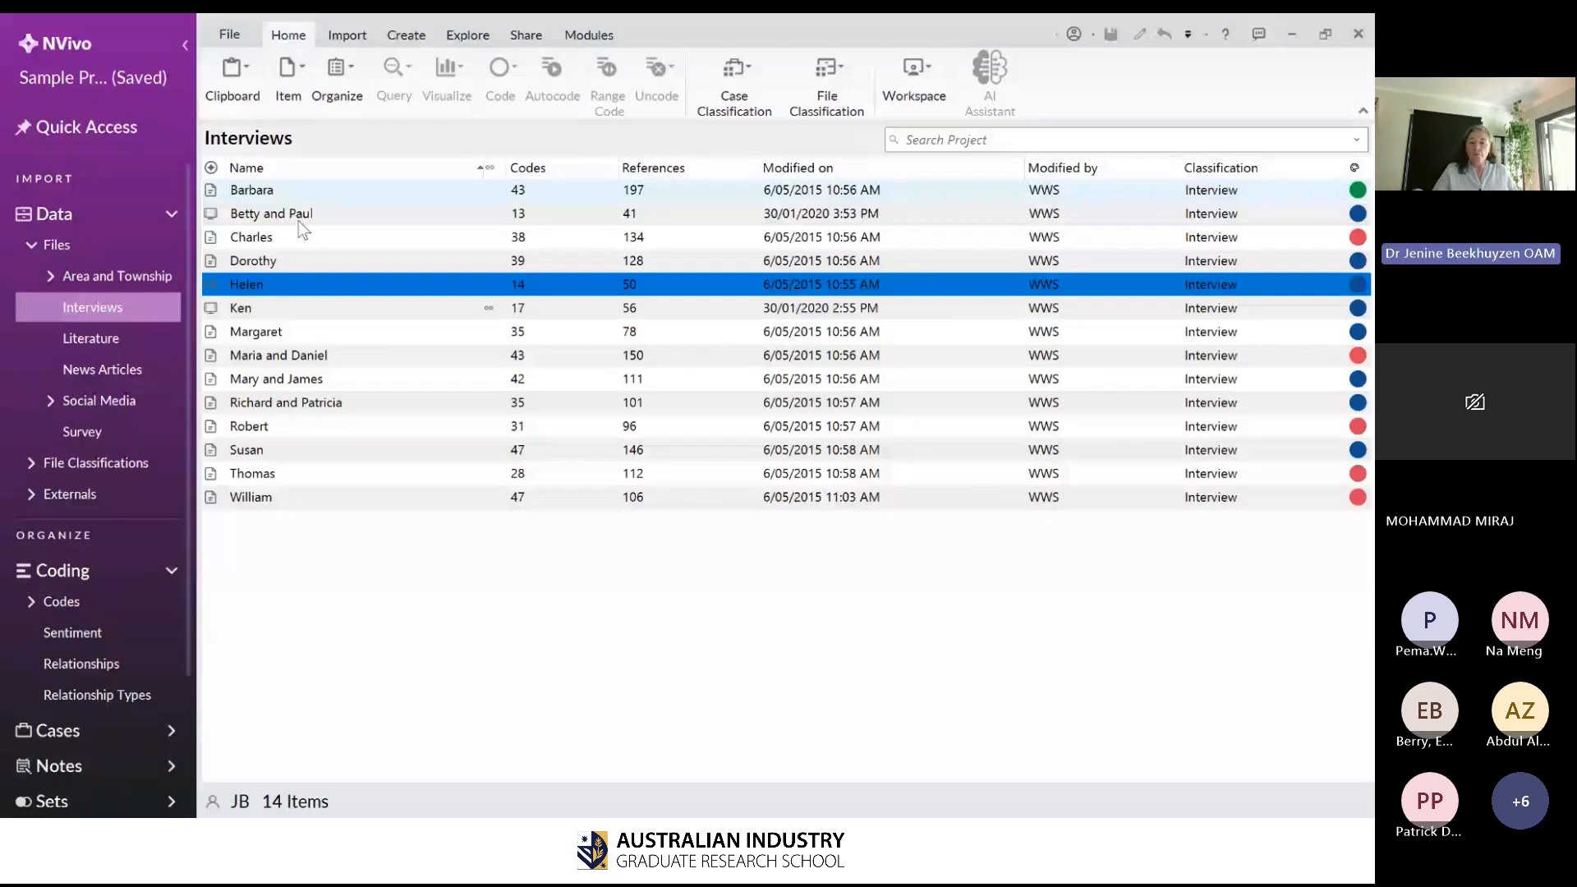
click(255, 190)
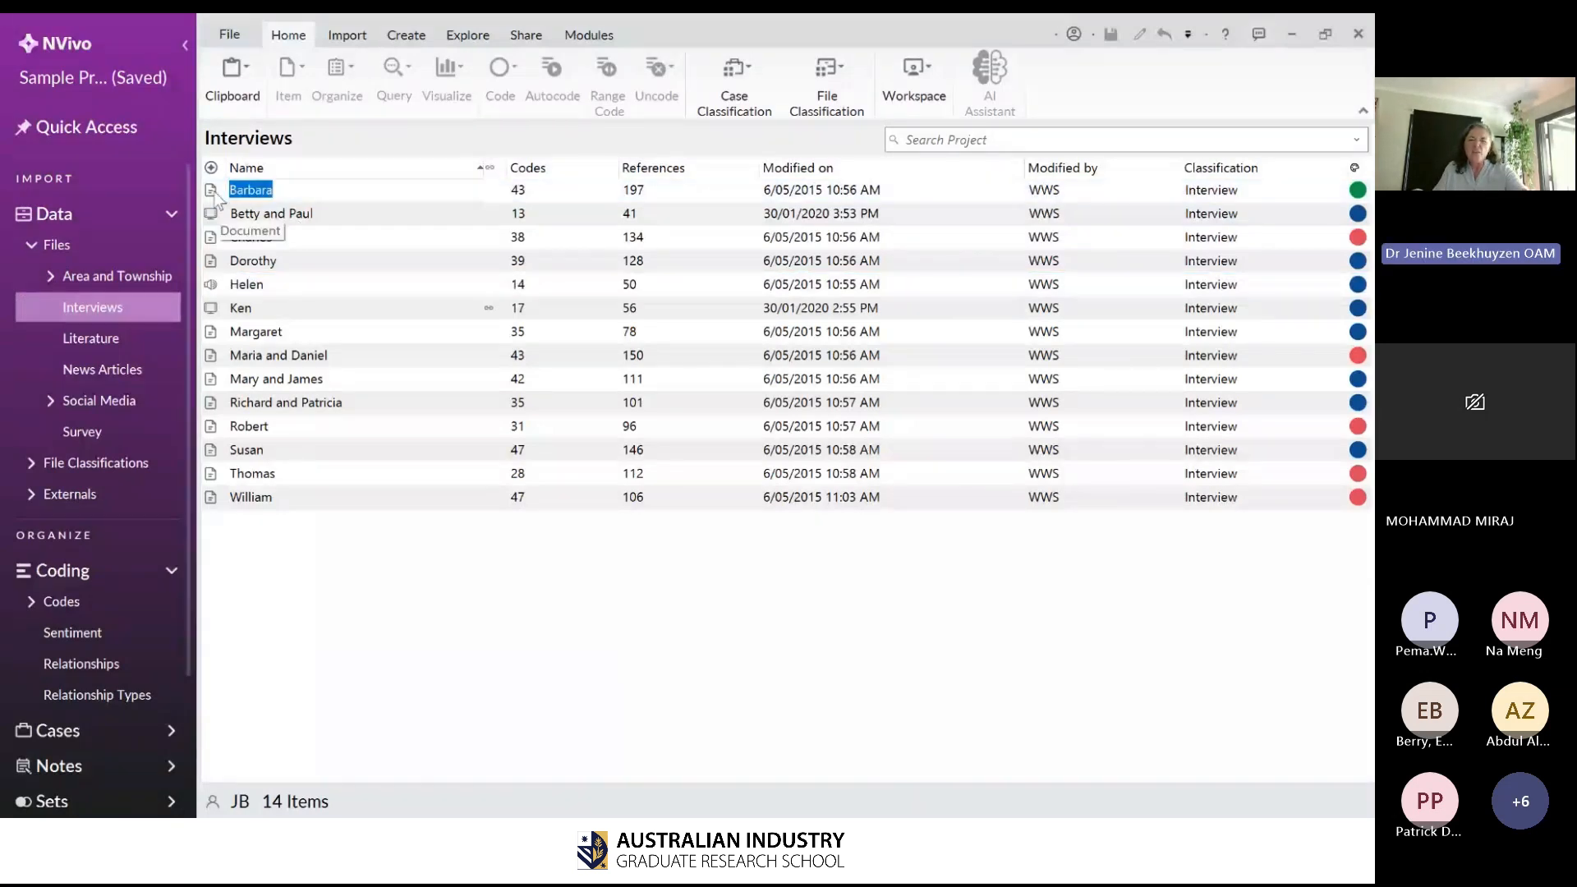
key(Return)
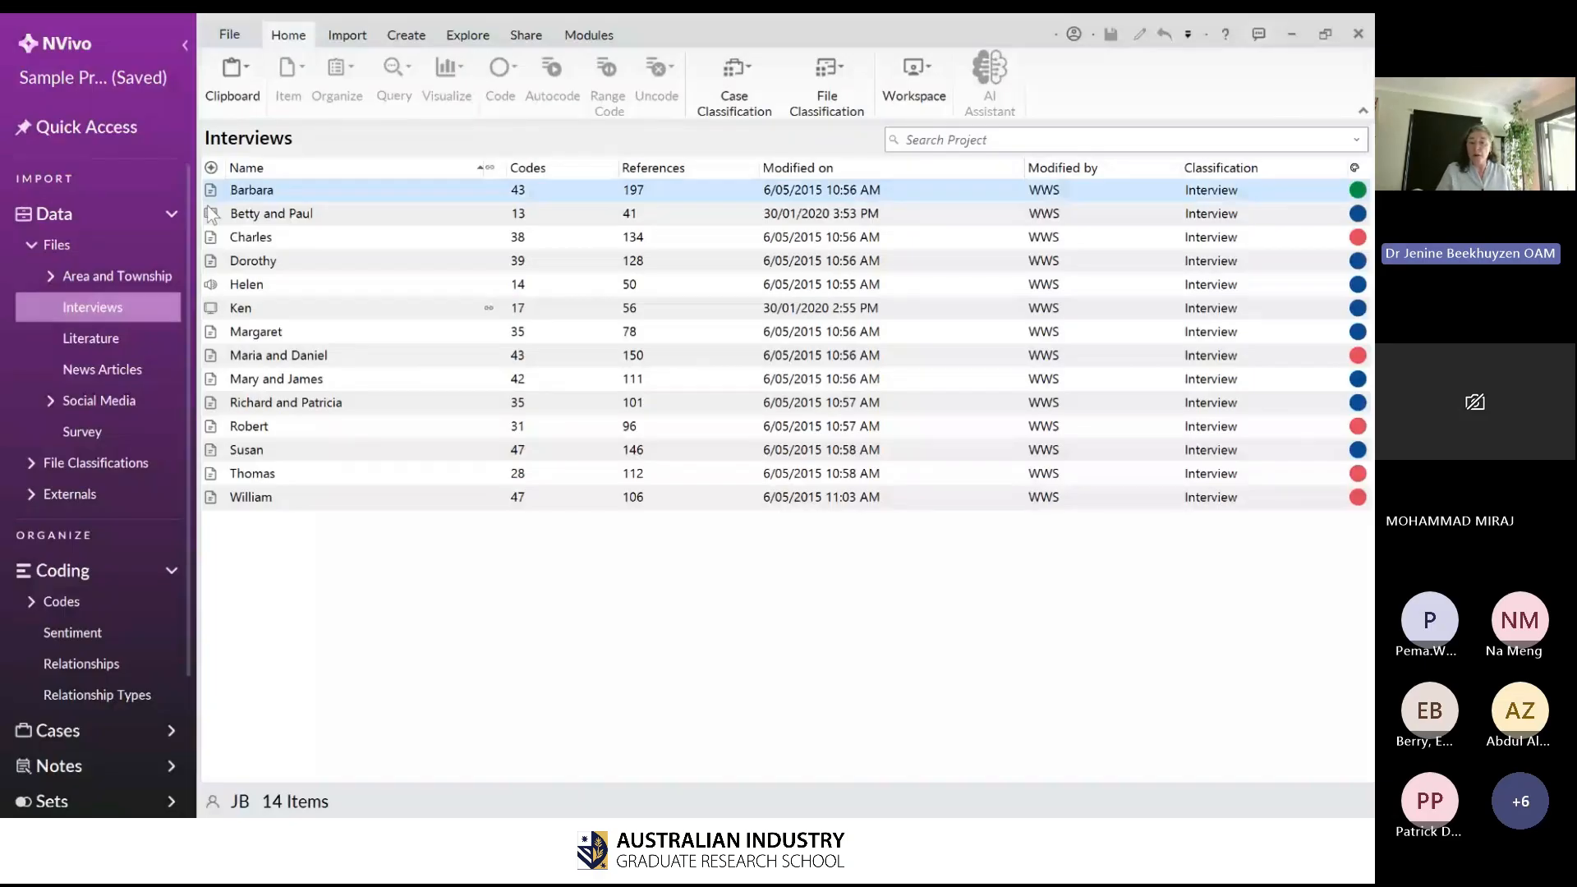
shift+click(211, 215)
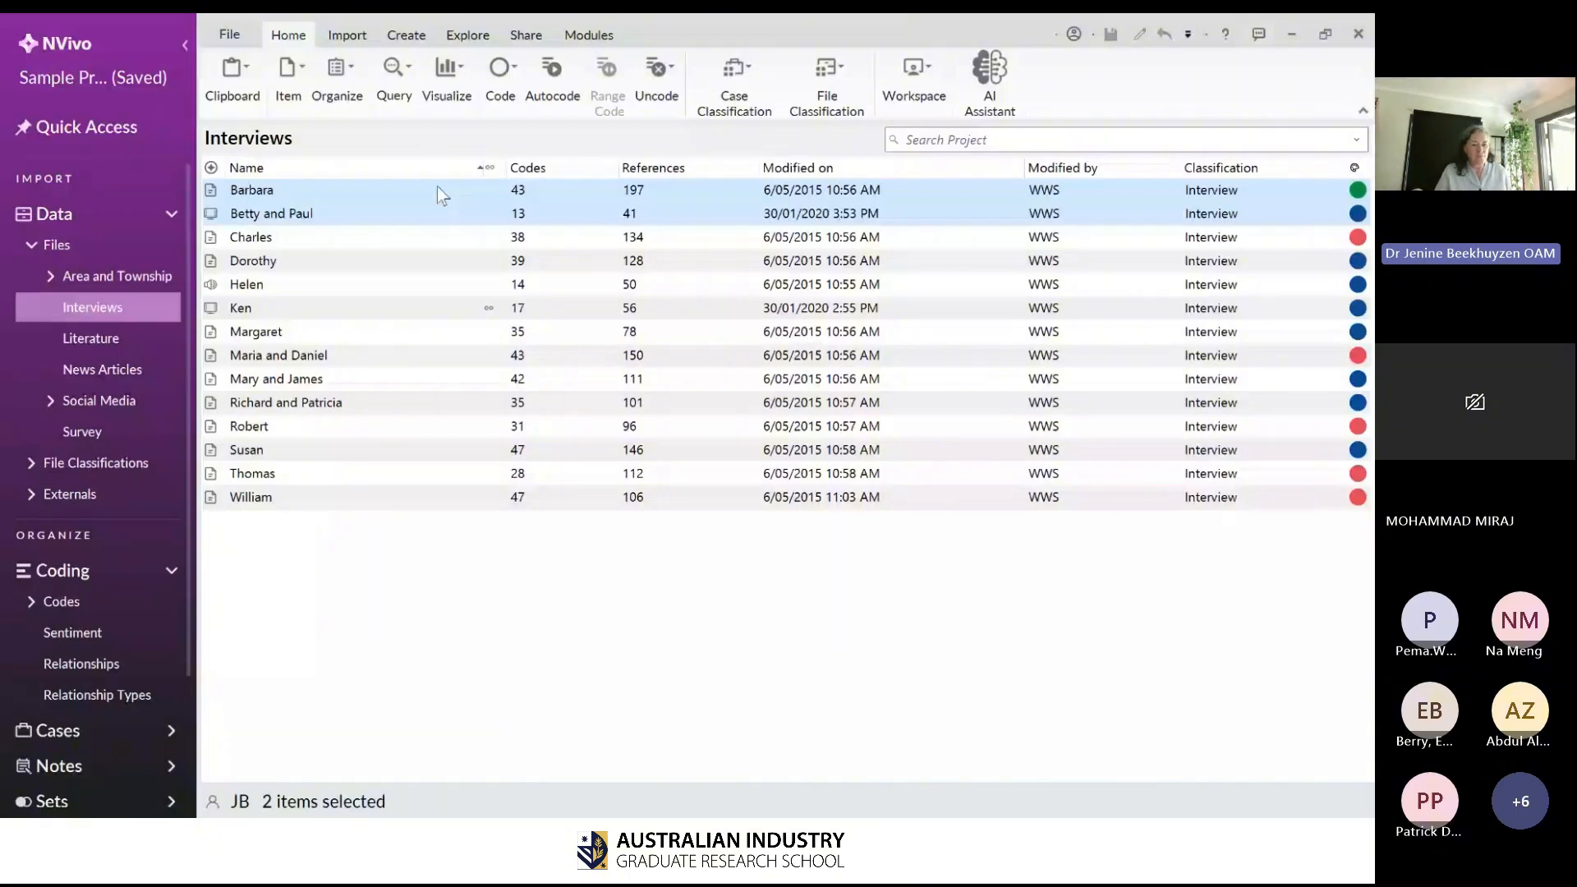
right_click(529, 187)
mouse_move(632, 530)
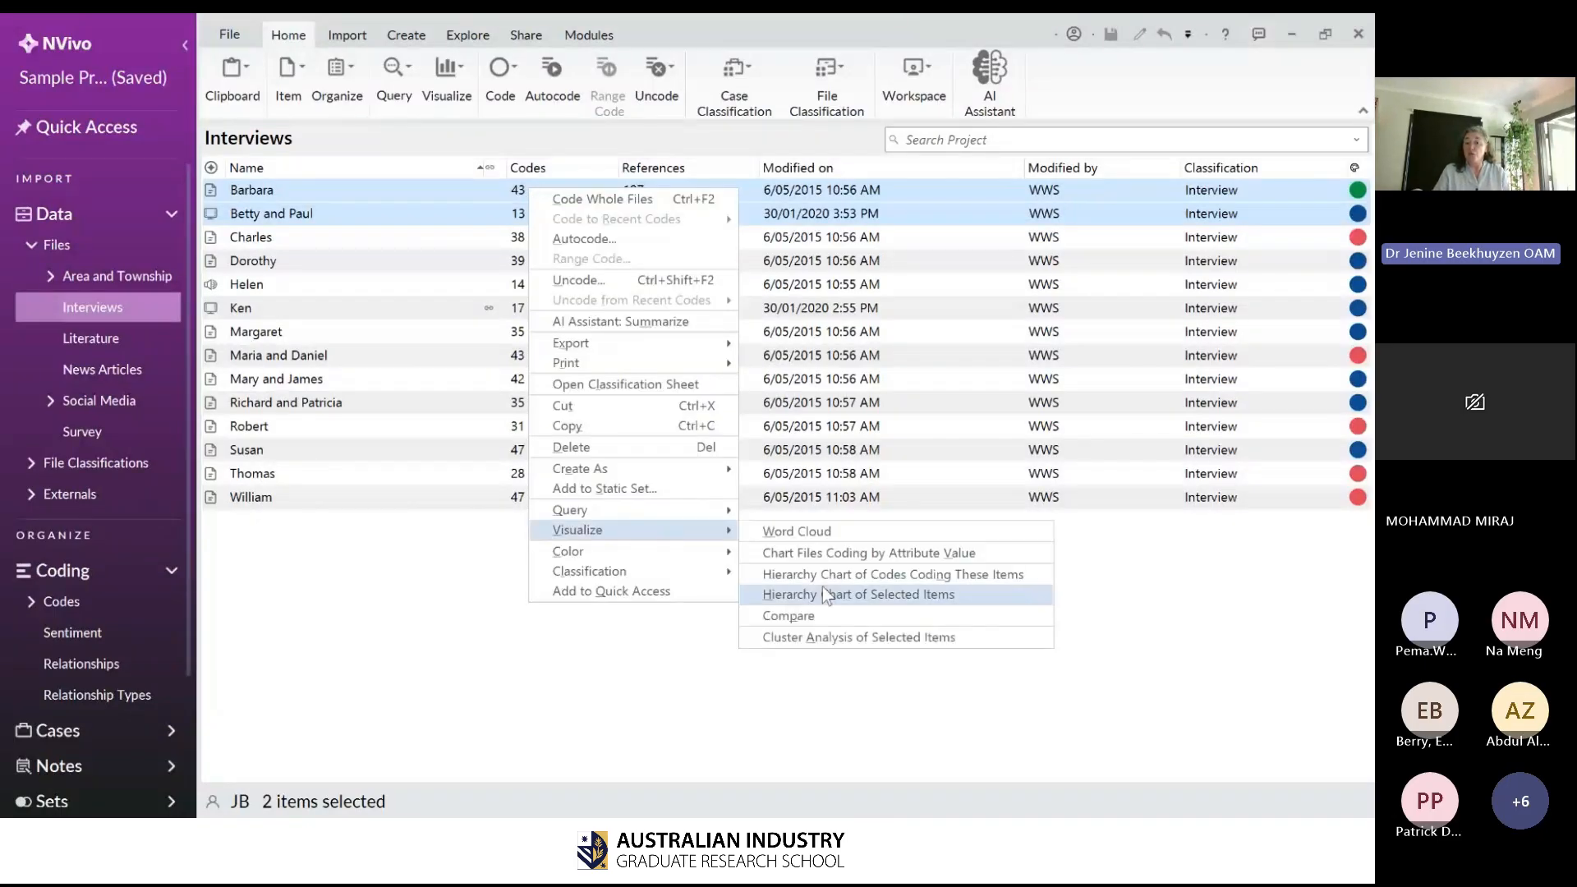
click(870, 612)
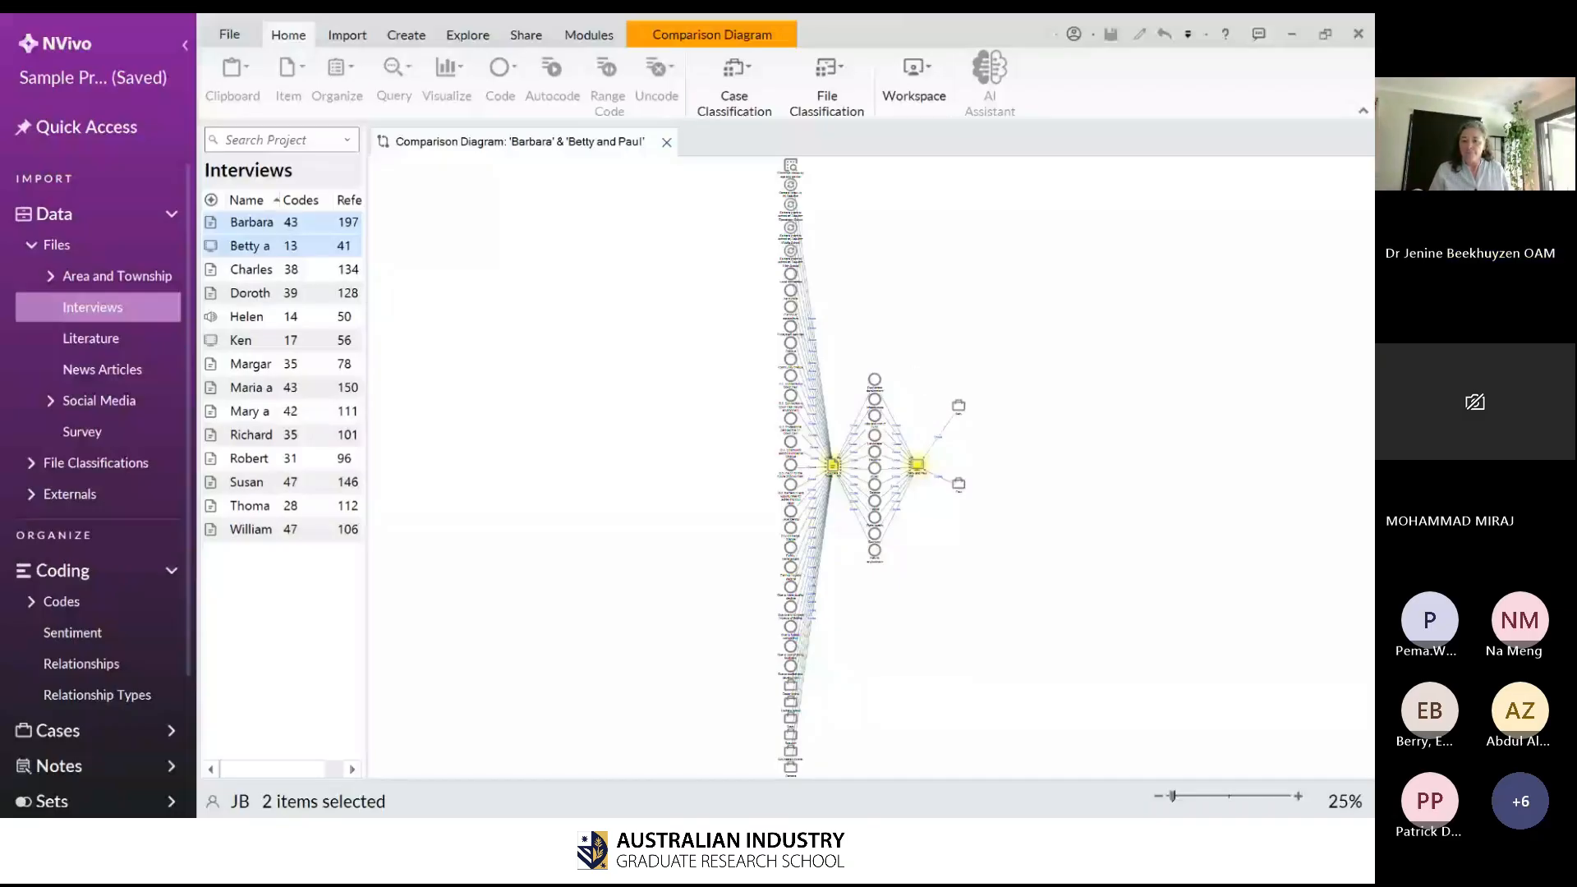
- Enlarge the interview comparison diagram to 94% and examine the codes and cases linked to each interview and those shared by both
click(1225, 795)
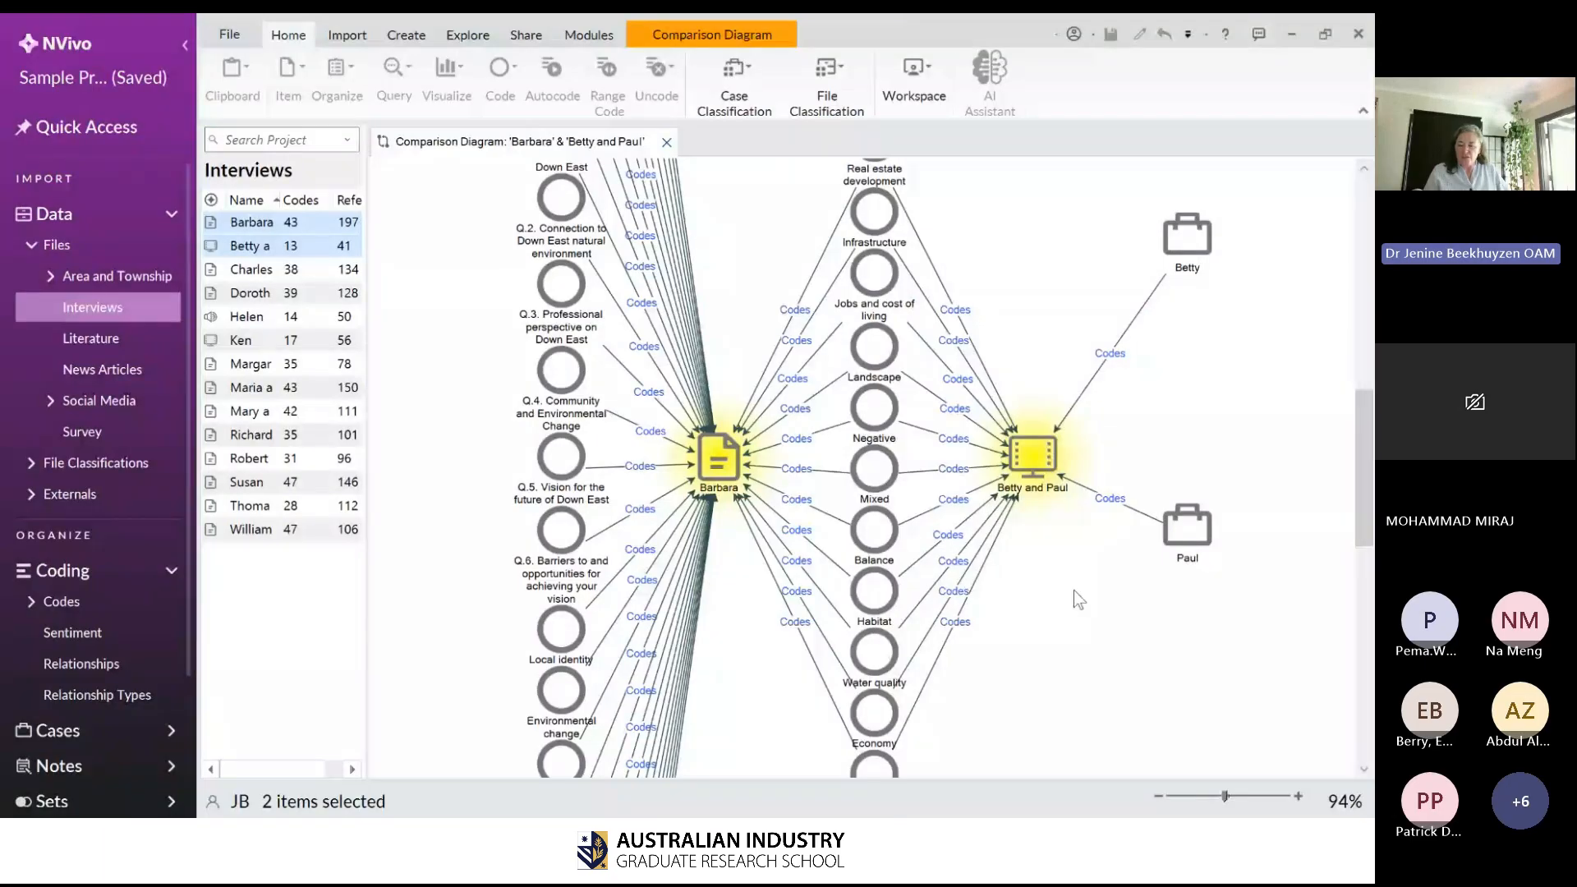
drag(1107, 182, 1234, 606)
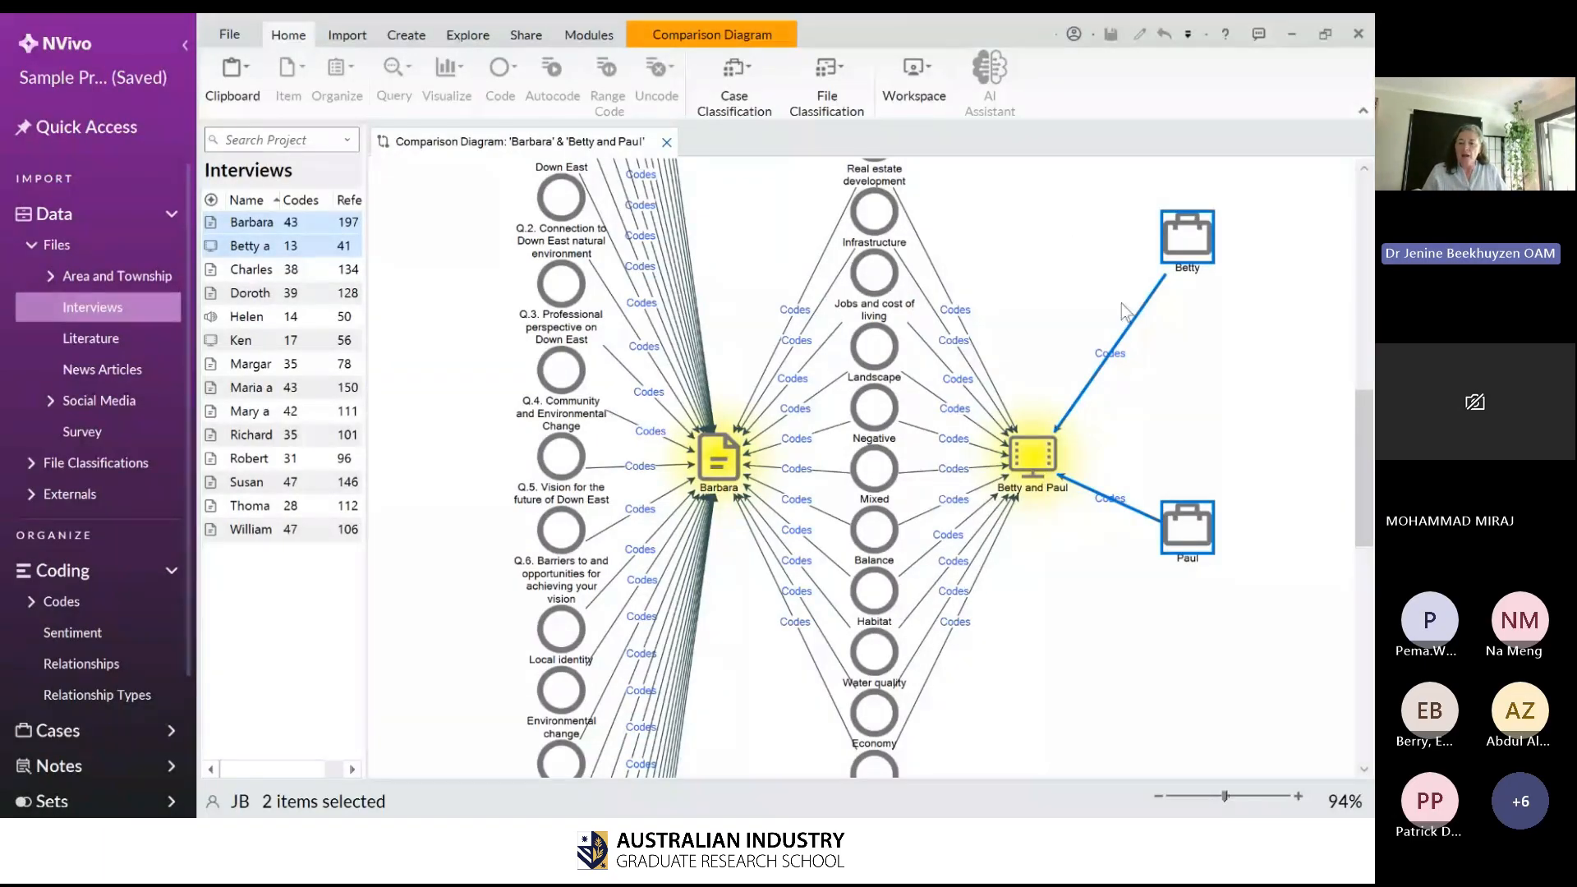
click(1086, 304)
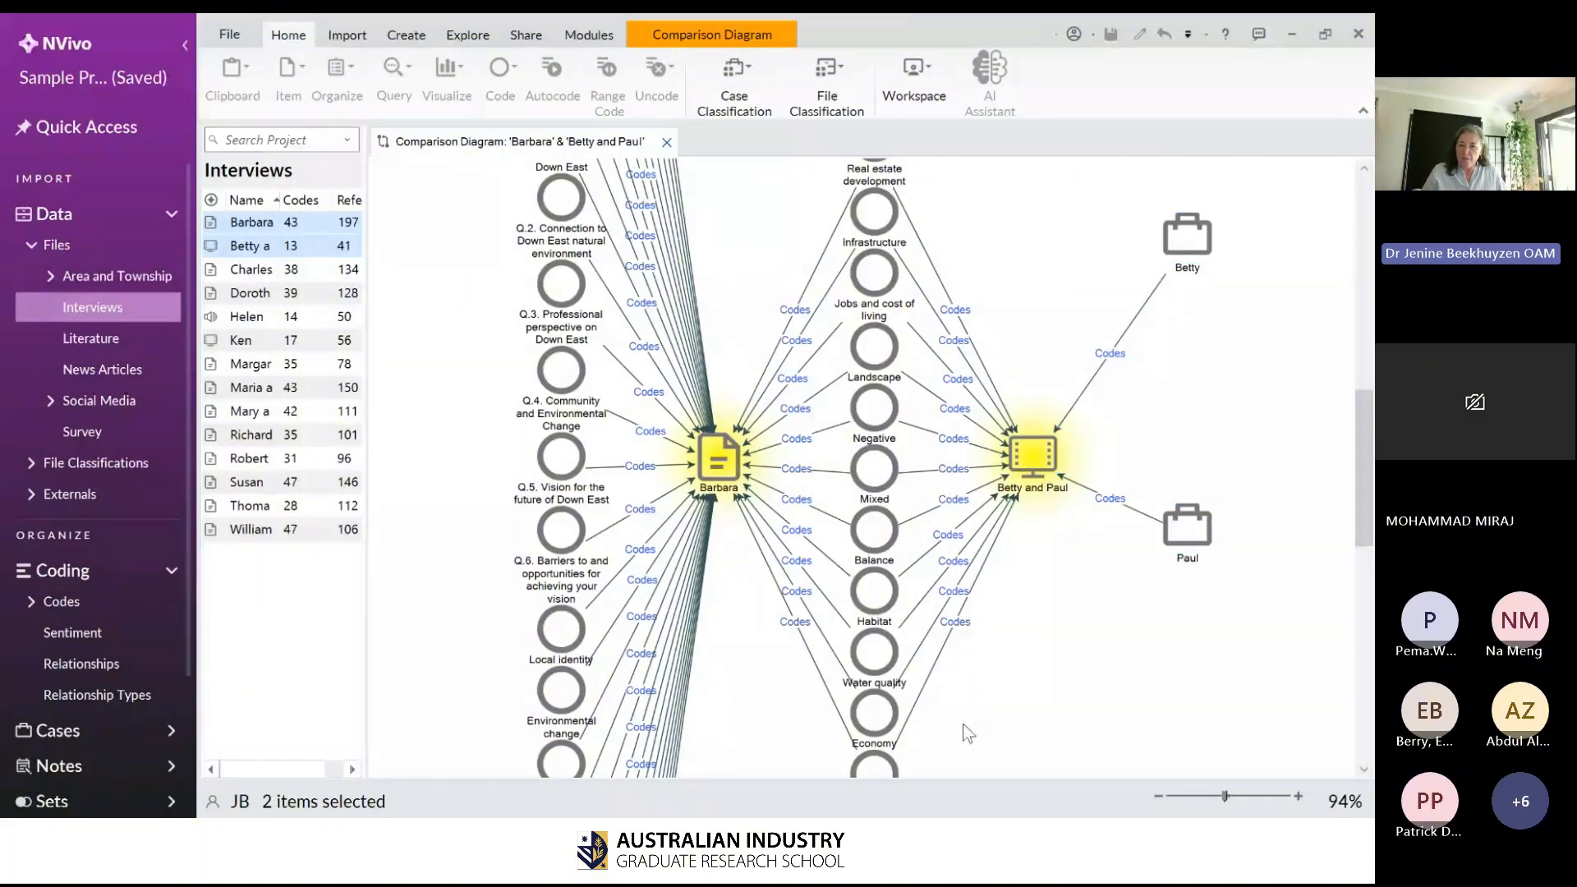
drag(977, 696, 752, 243)
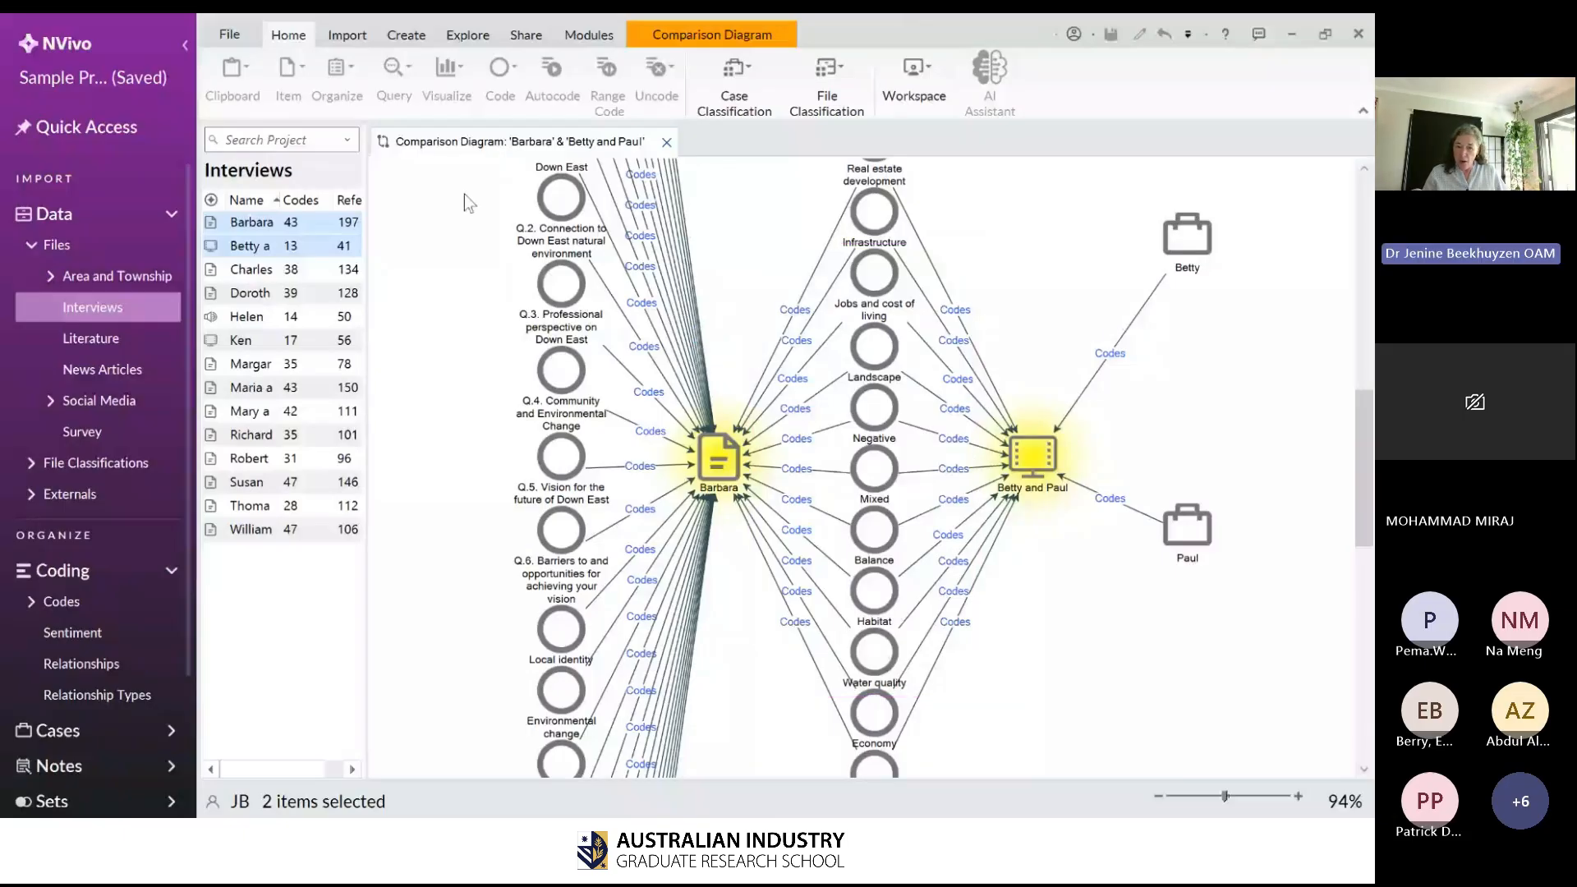
drag(482, 209, 635, 649)
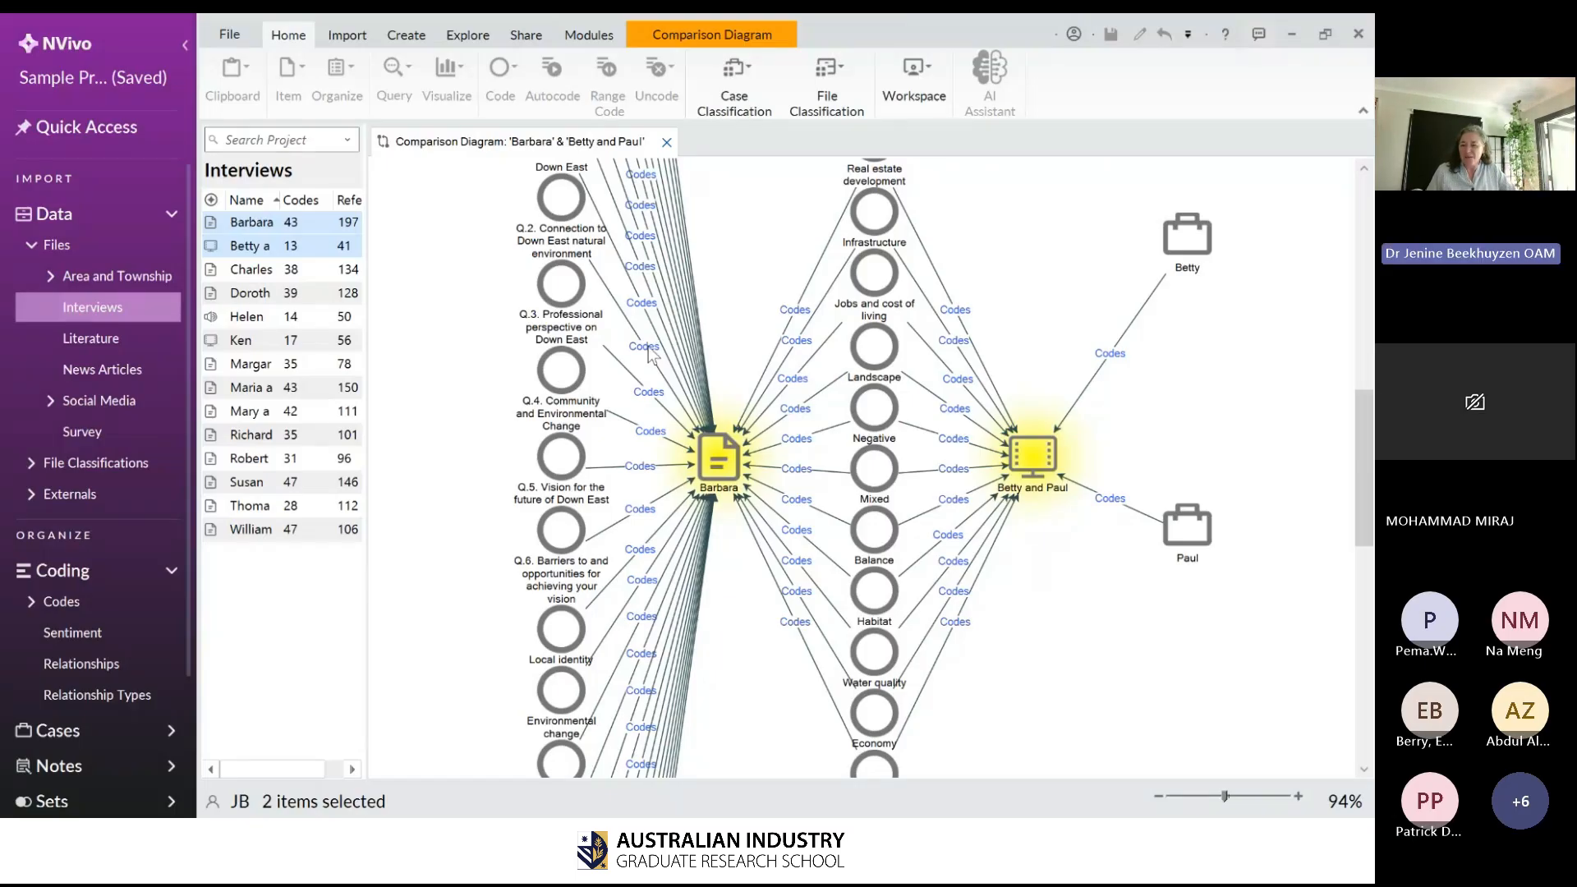
- Close the interview comparison diagram, glance at the interview participants classification sheet in Excel, and return to the Interviews list
click(667, 142)
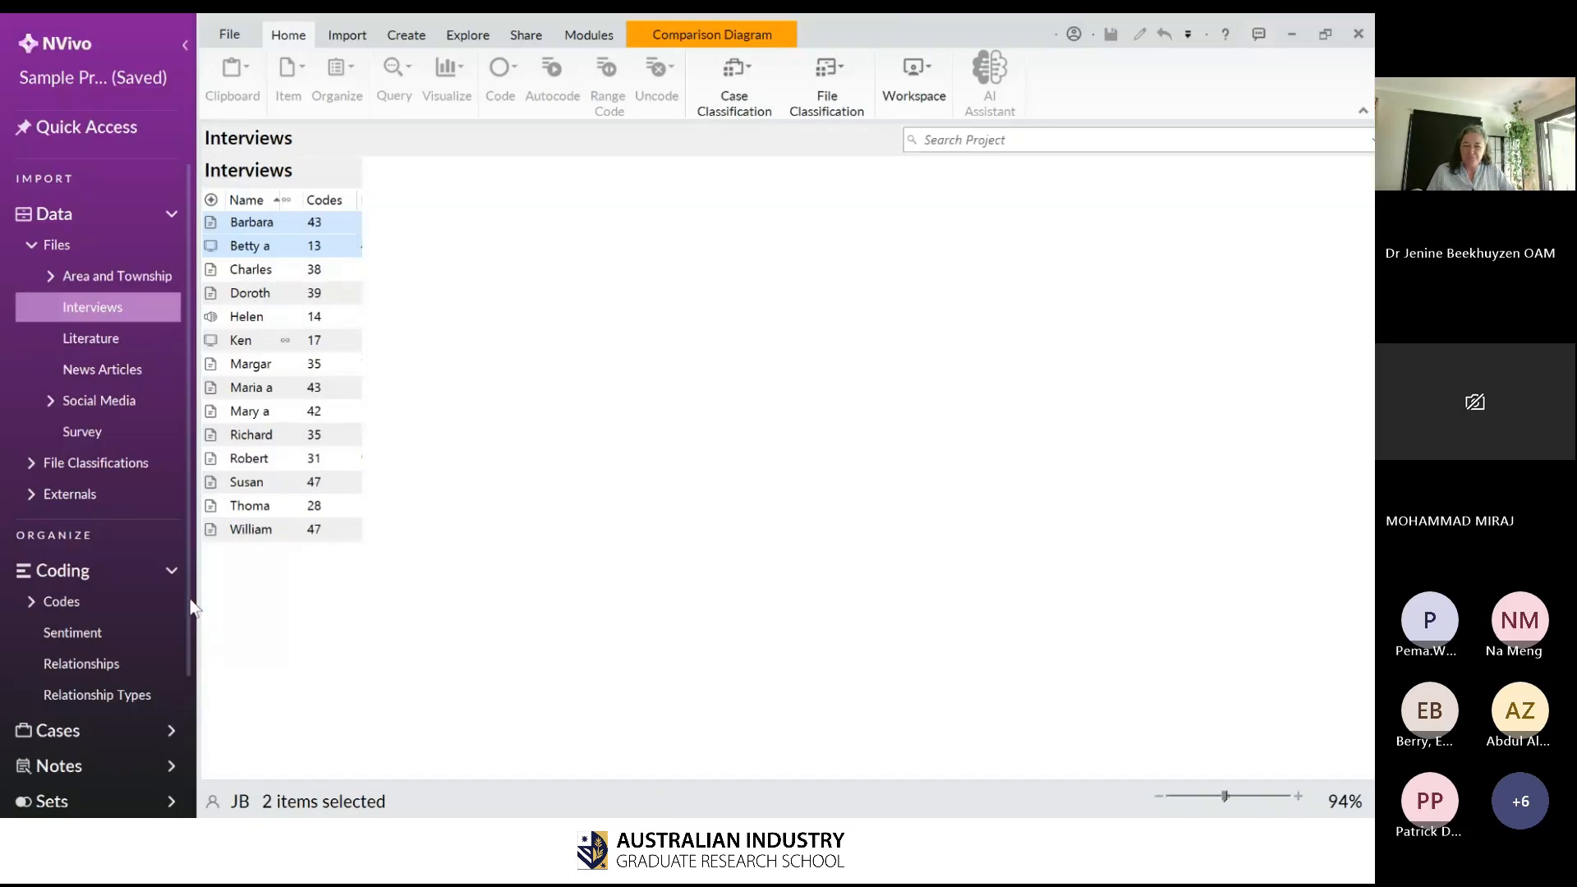
key(alt+Tab)
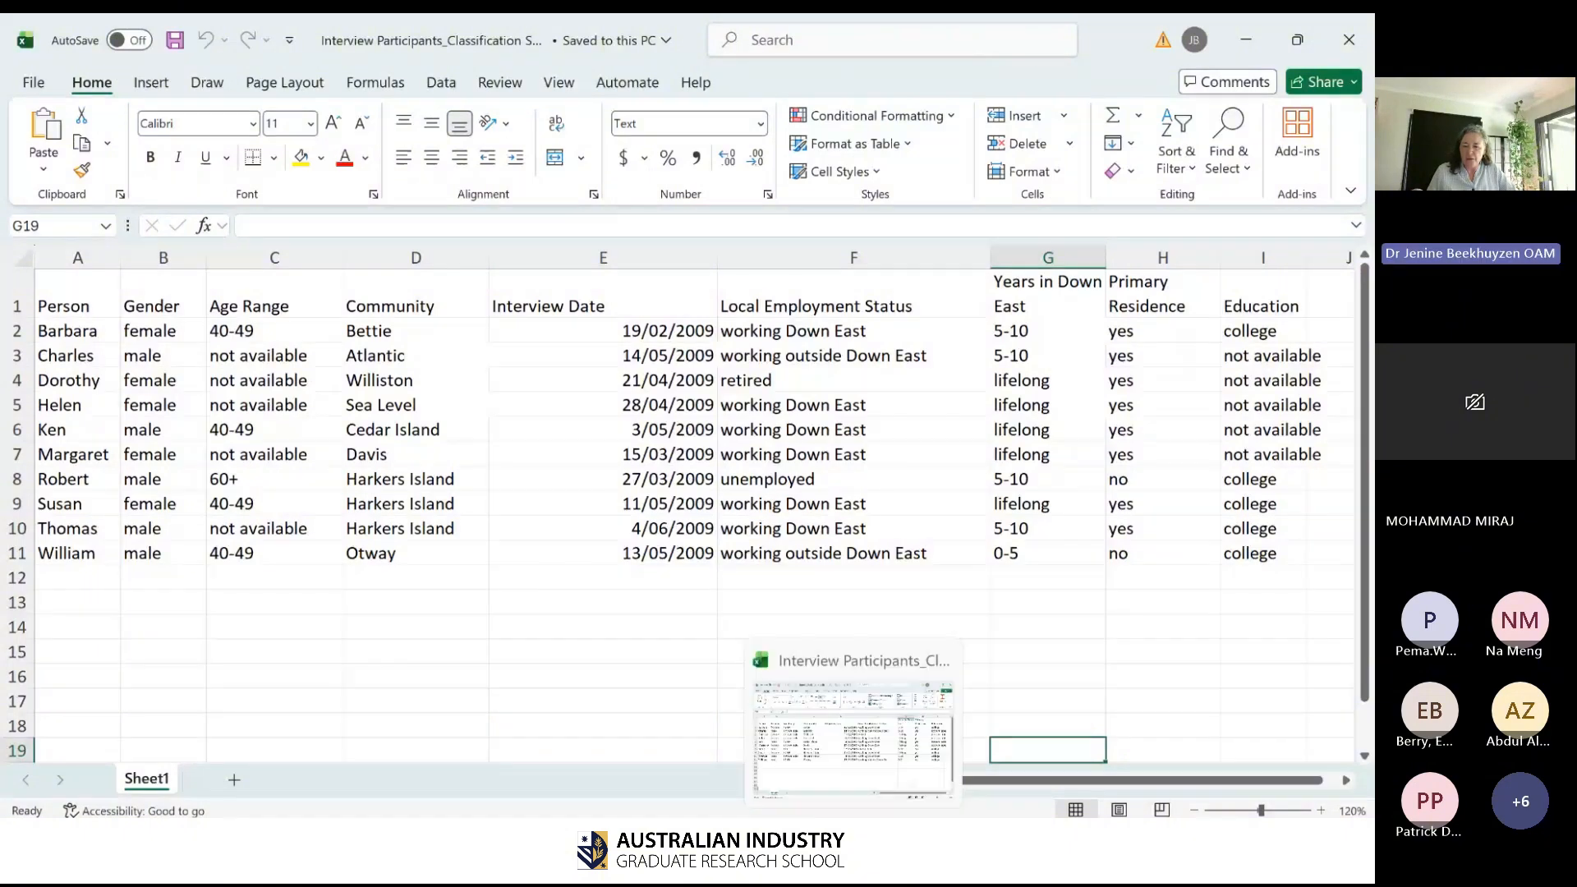
click(854, 841)
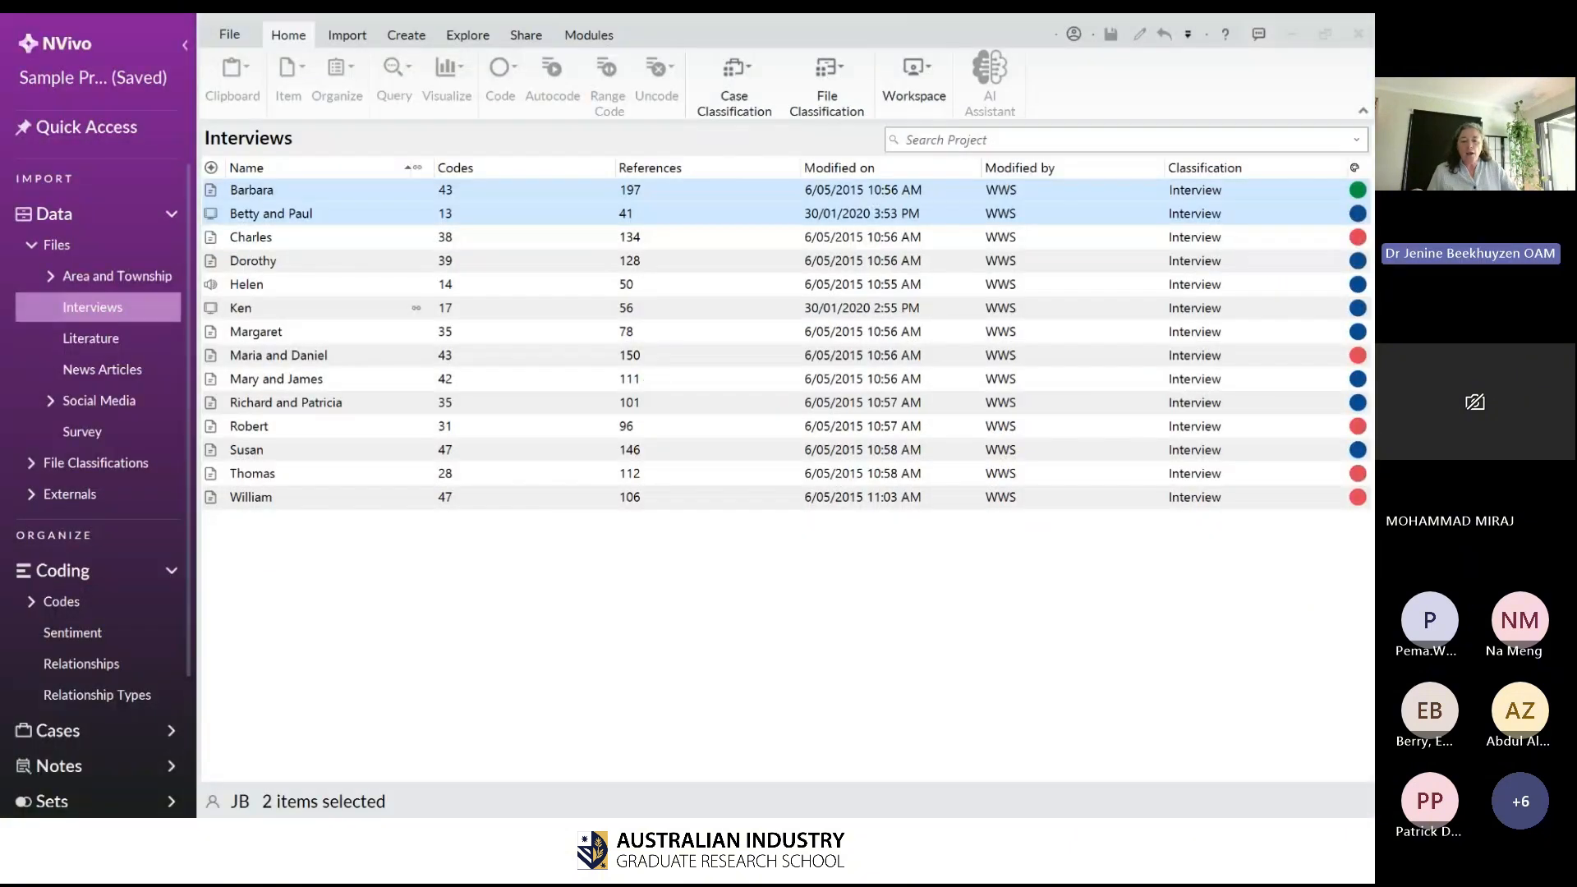
click(847, 703)
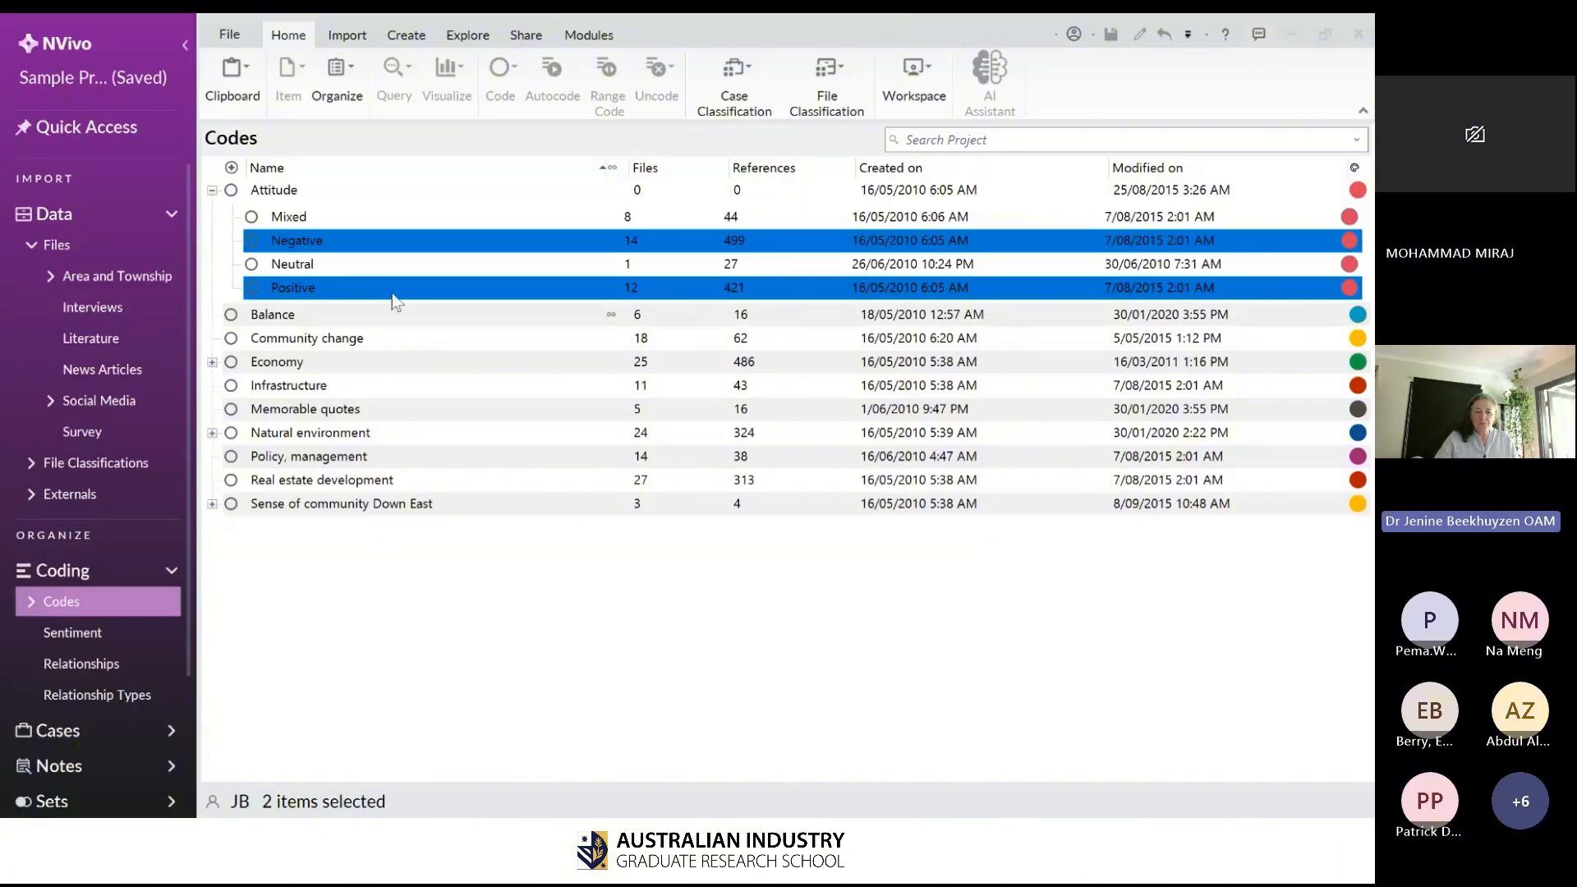
- In the Codes list, collapse Attitude and expand Economy and its Fishing or aquaculture code to show their child codes
click(212, 189)
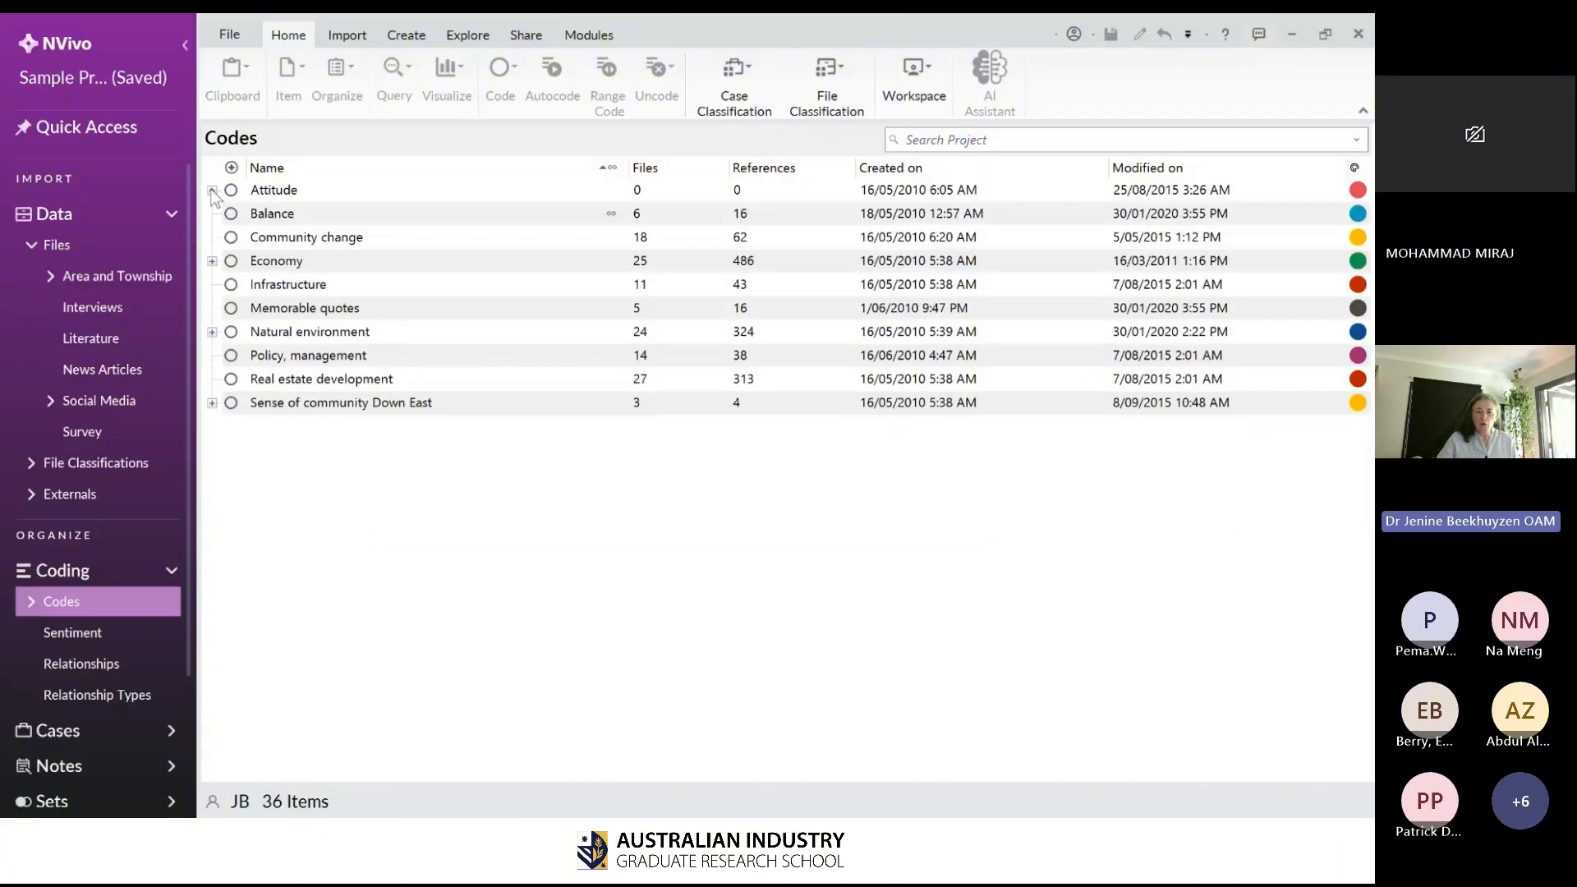
click(212, 261)
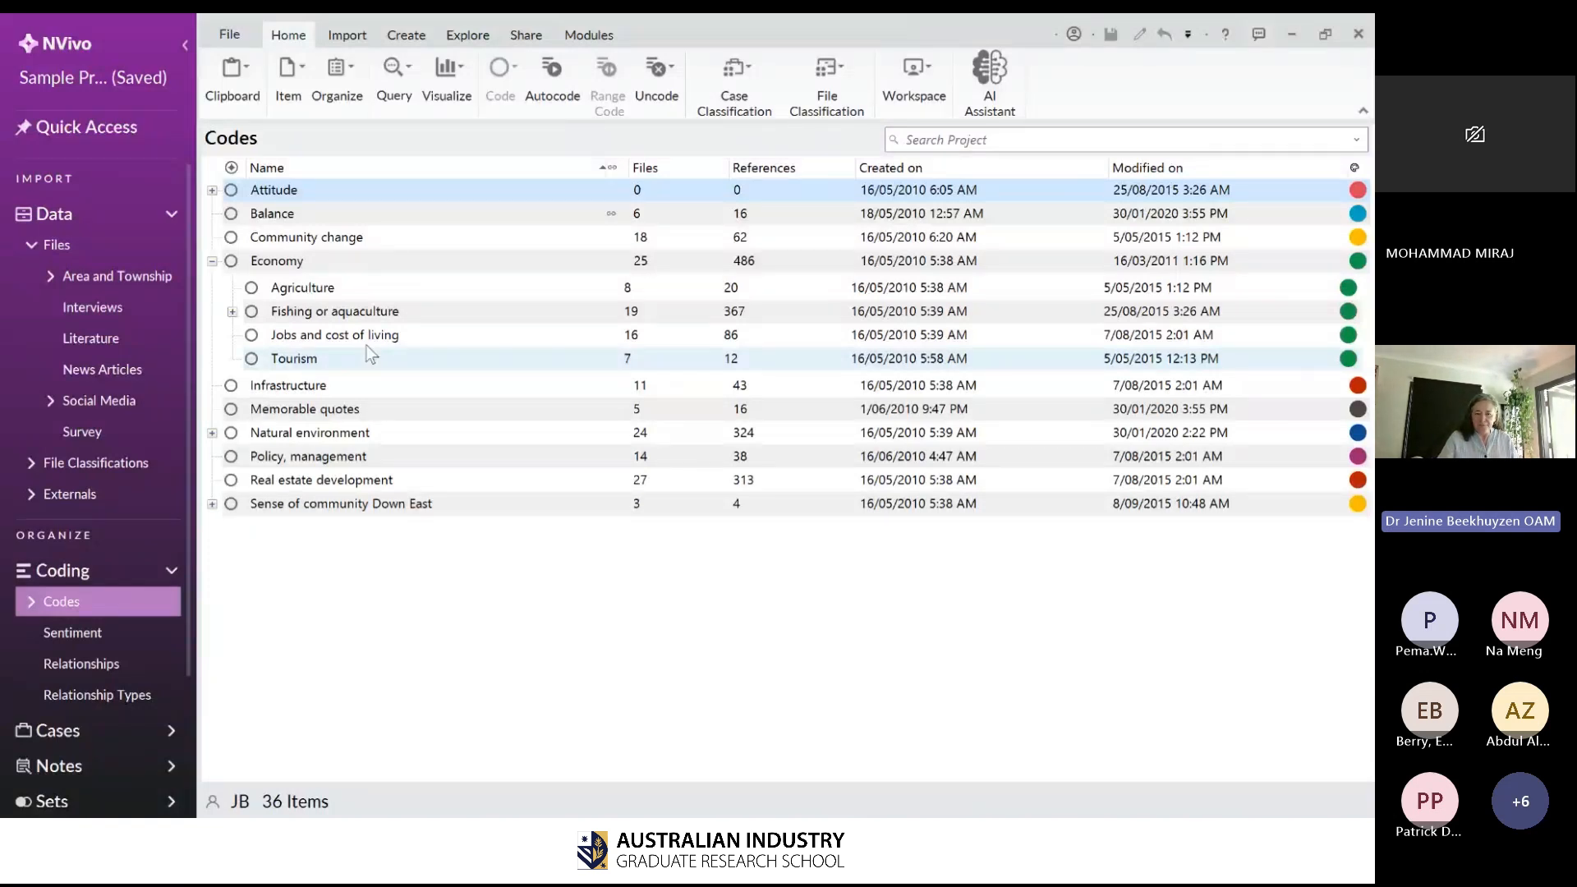
click(233, 312)
click(235, 315)
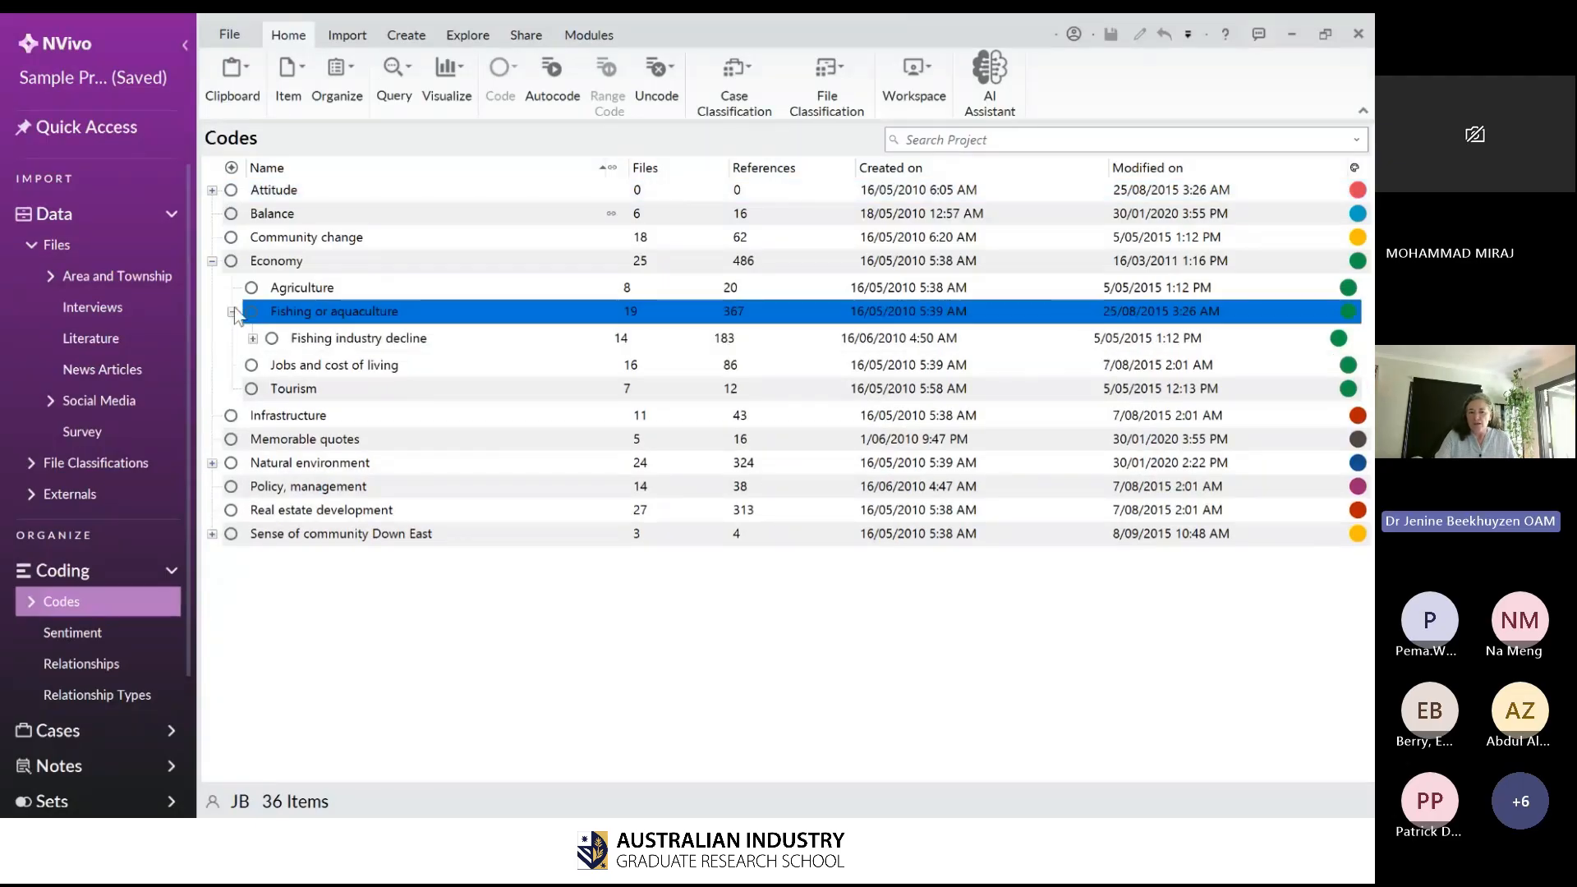
click(326, 289)
click(325, 290)
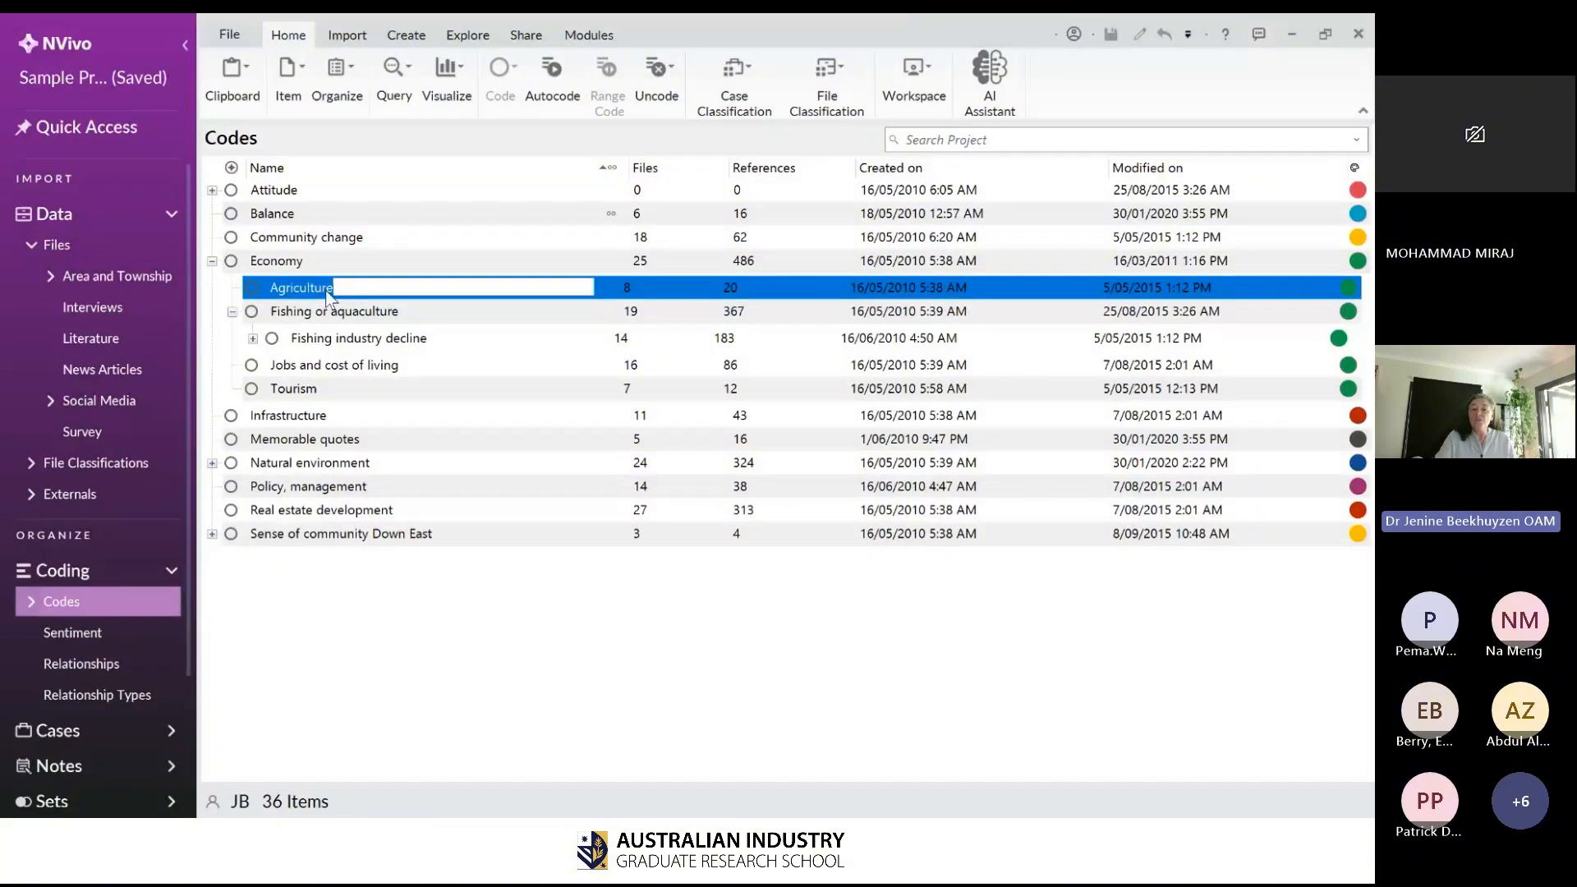
key(Return)
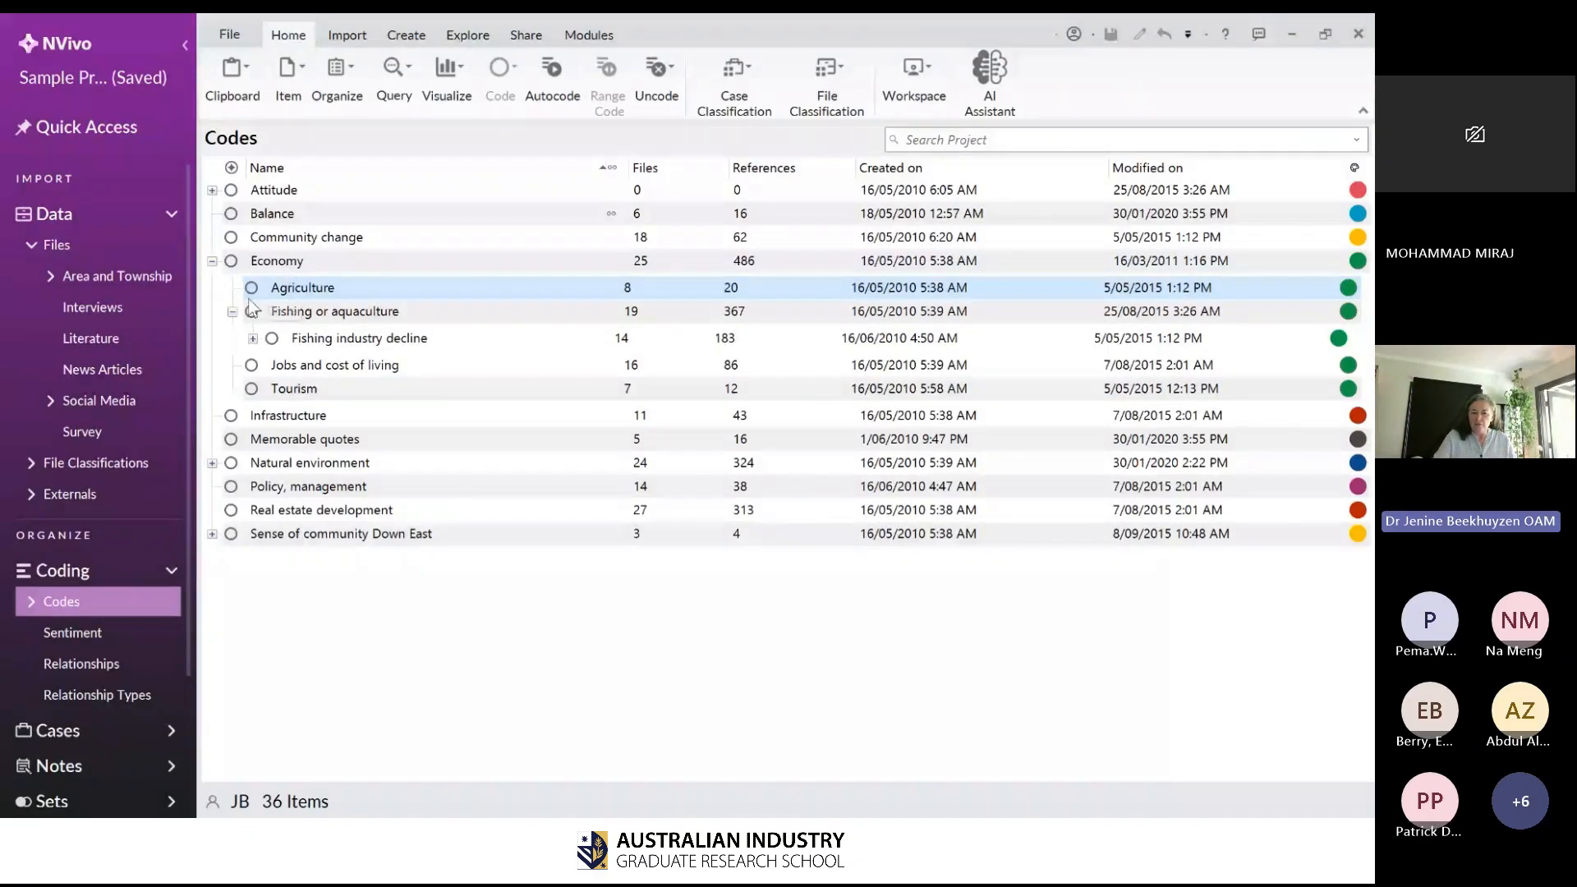
- Examine the causes coded beneath Fishing industry decline and collapse the branch back to Fishing or aquaculture
click(253, 338)
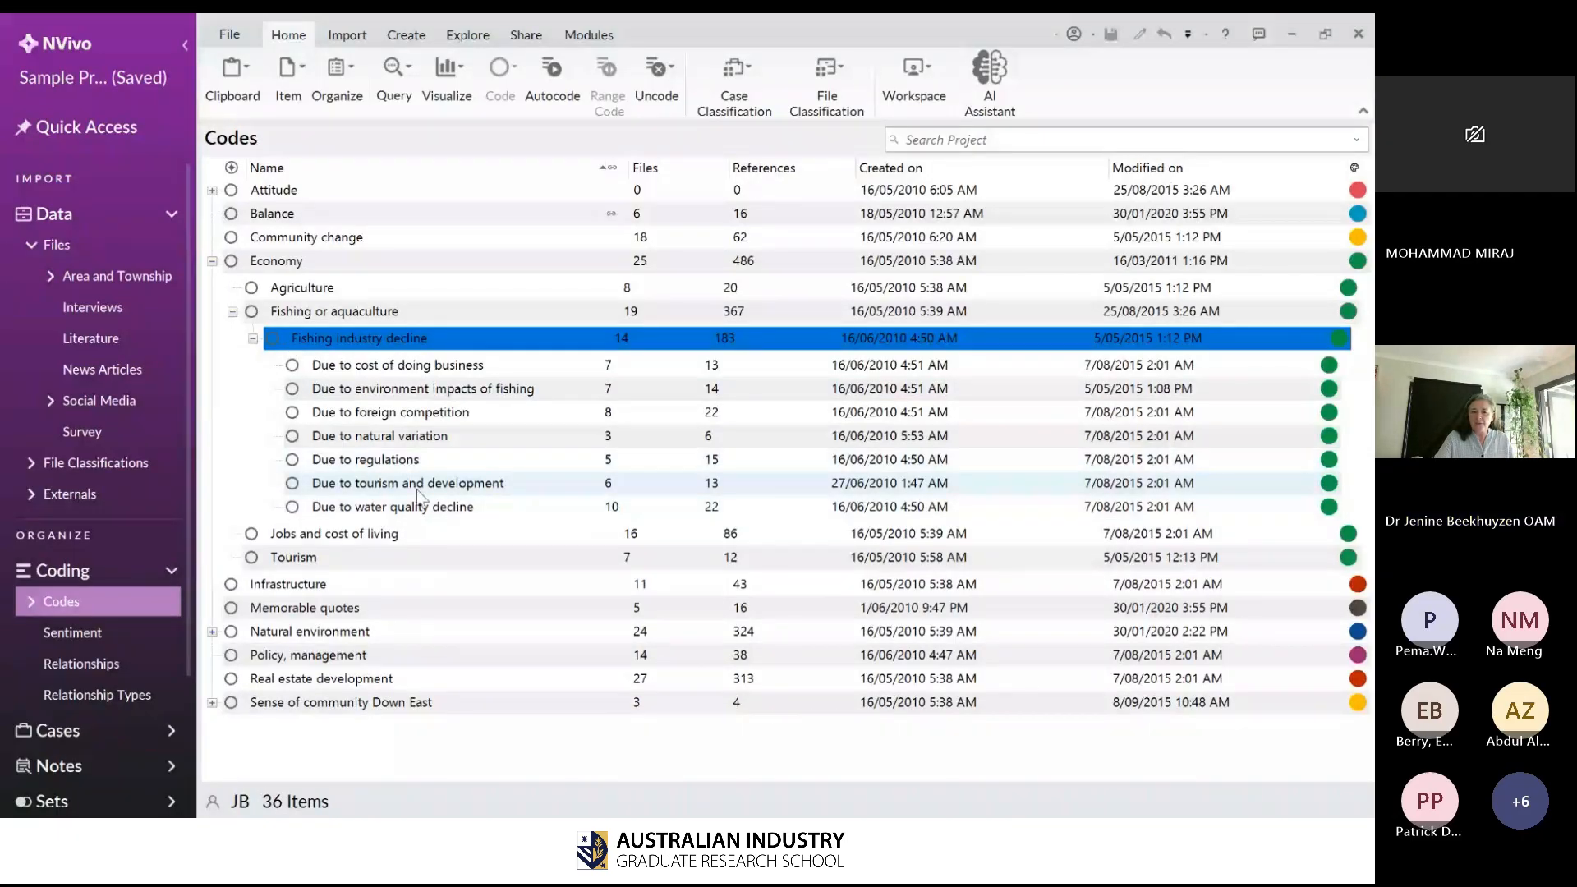
click(253, 338)
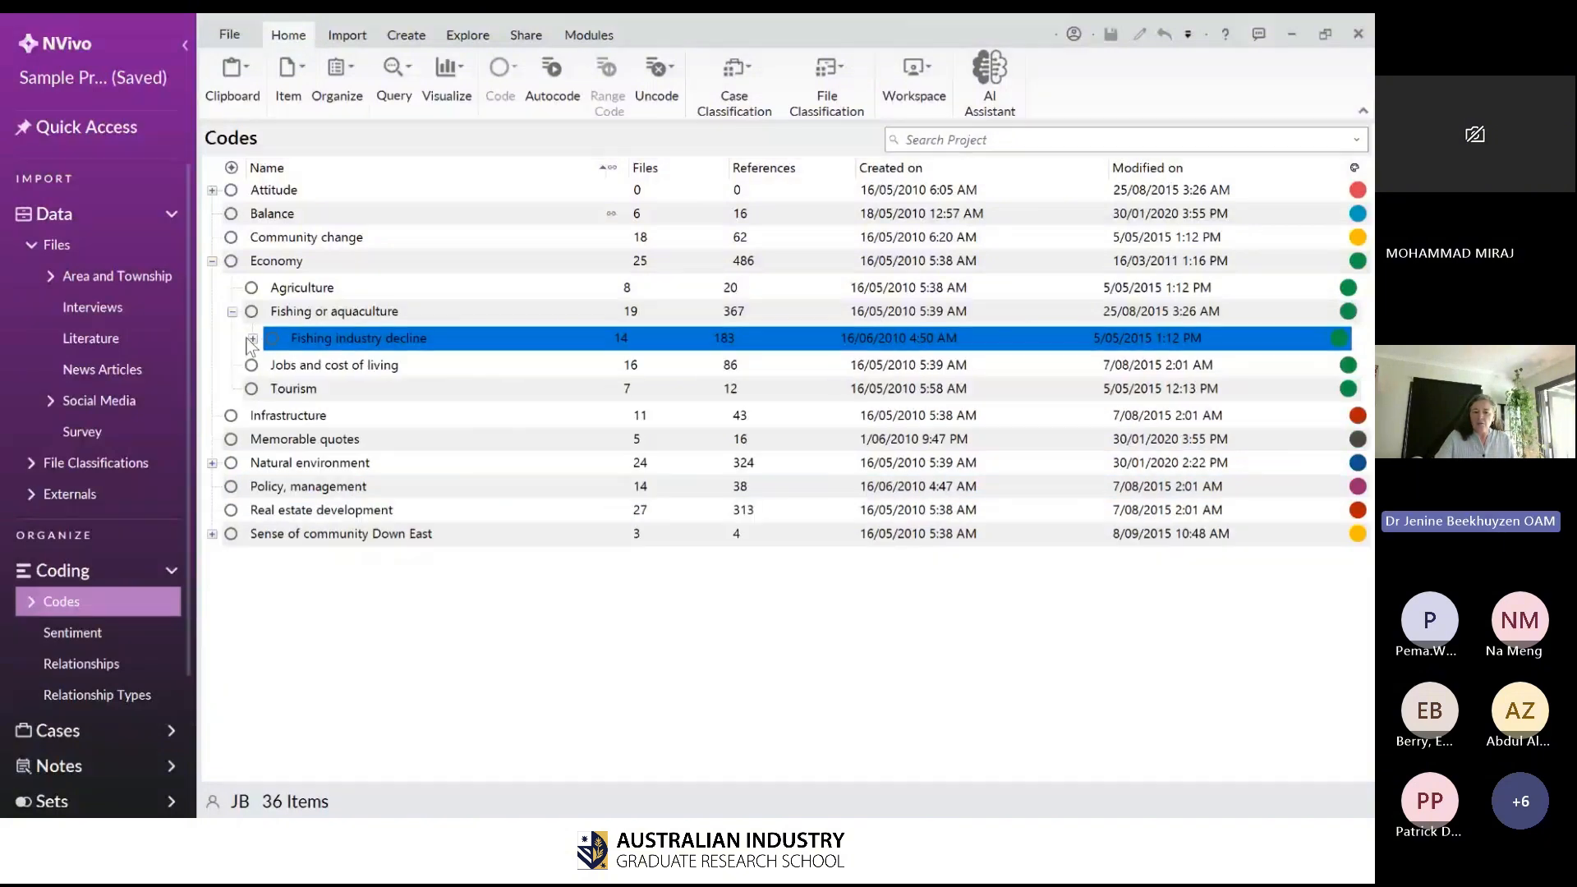
click(232, 311)
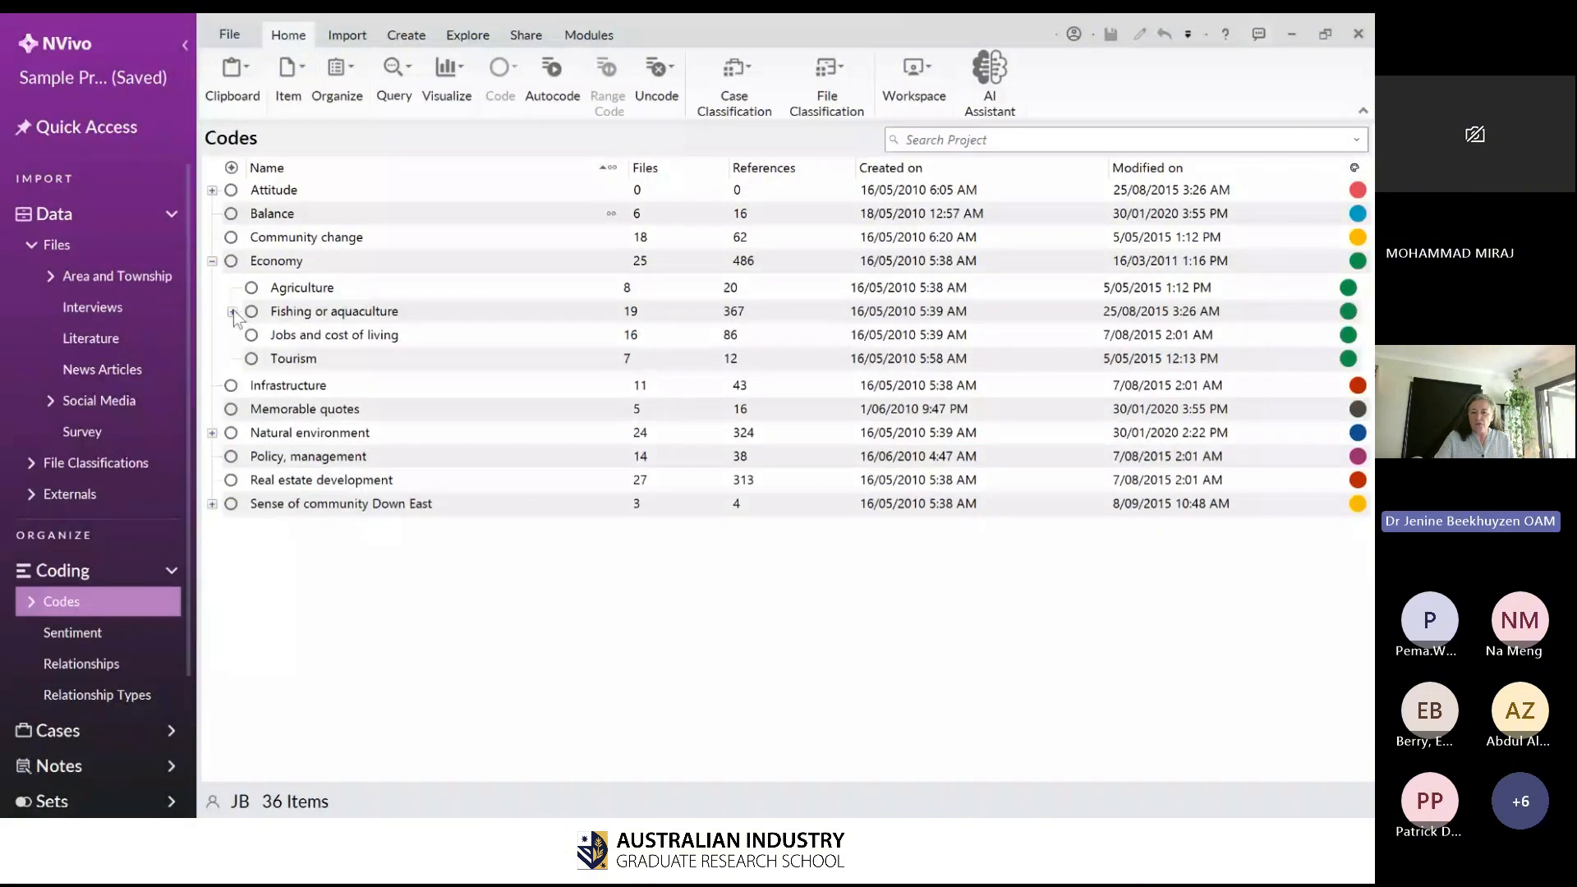
- Compare the file and reference counts of Economy's child codes from Agriculture to Tourism, and collapse Economy
click(761, 292)
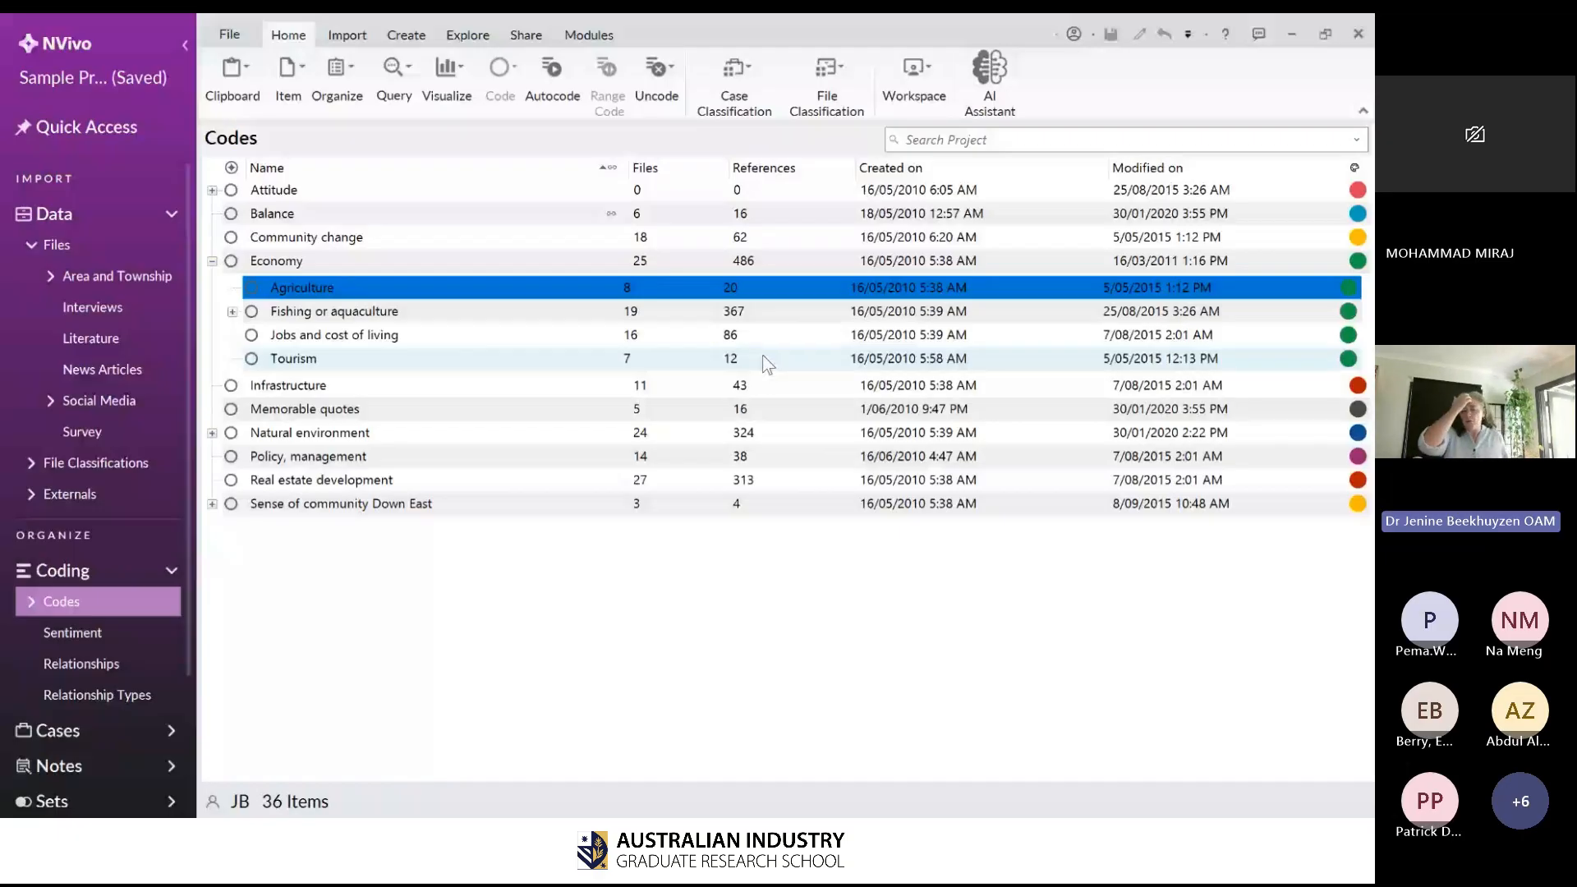
shift+click(764, 364)
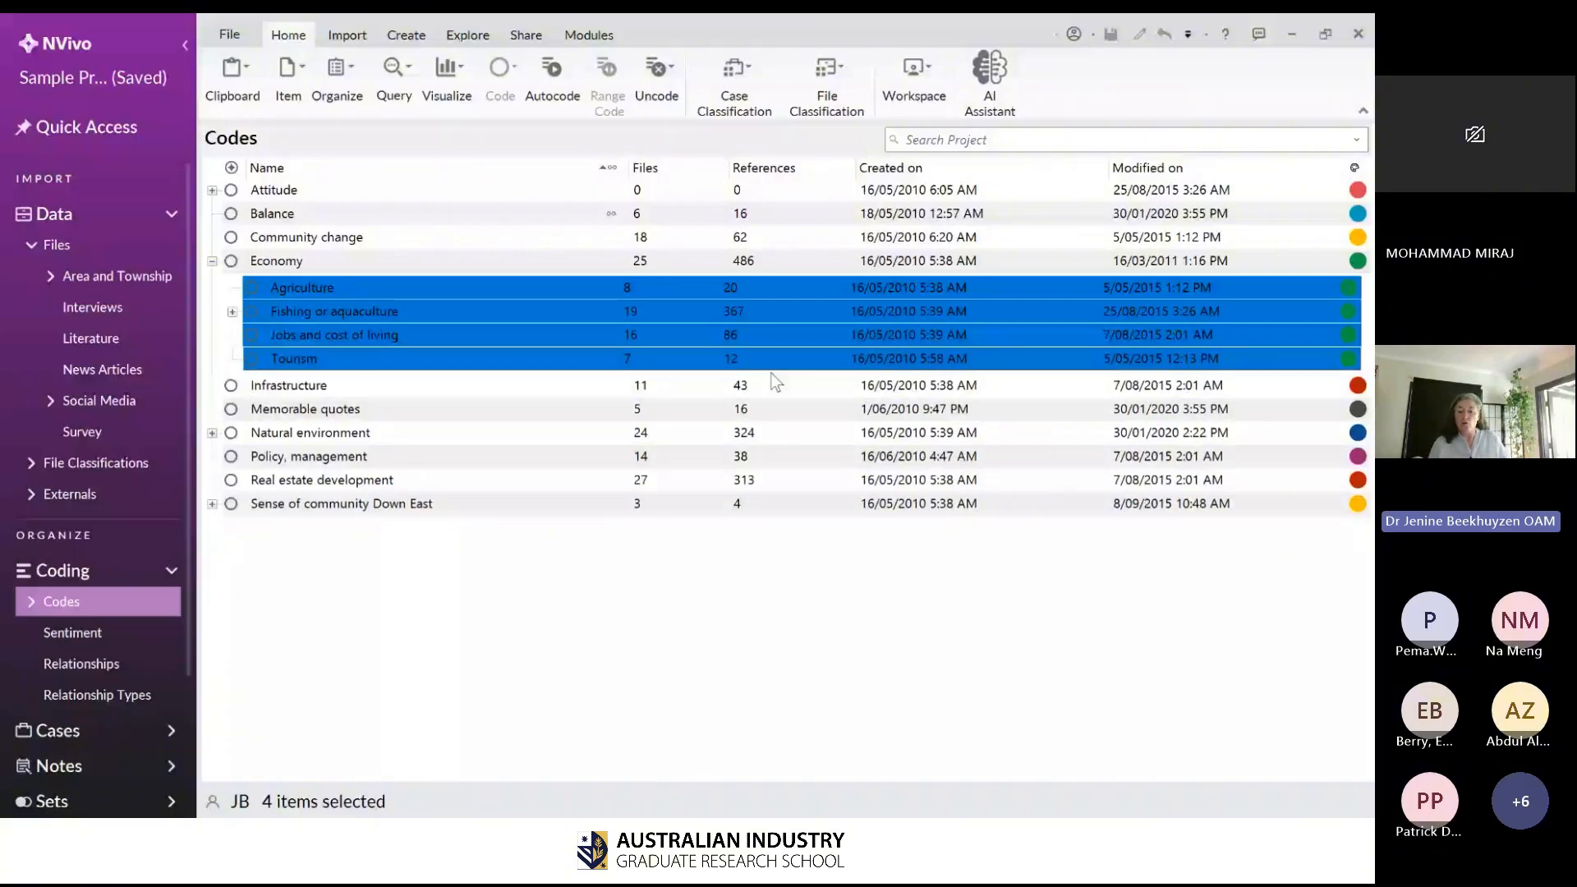
click(608, 288)
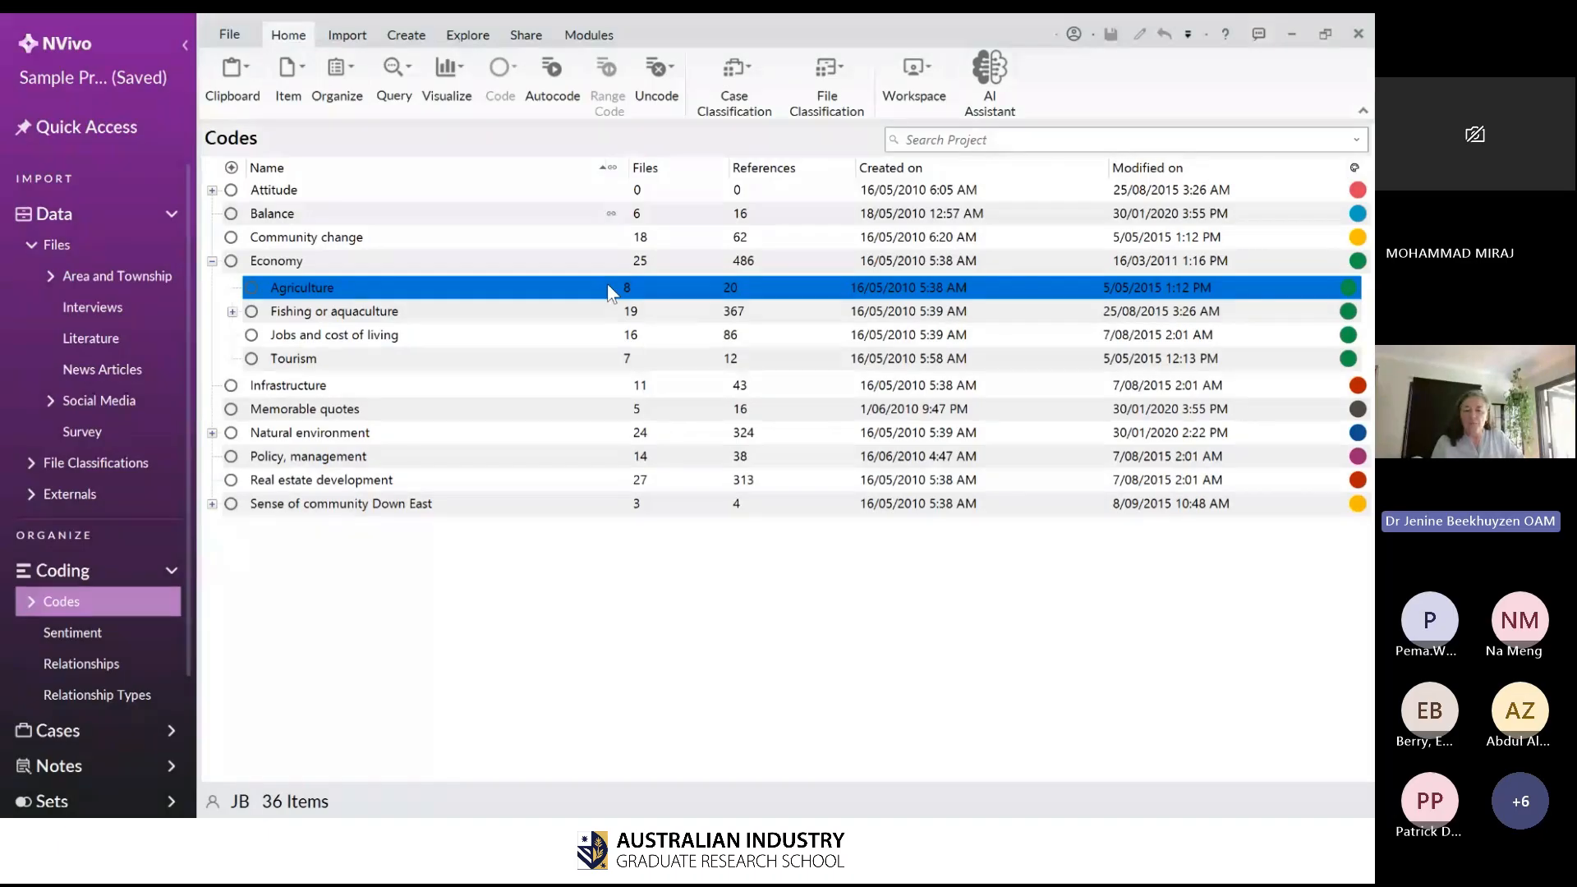
click(732, 316)
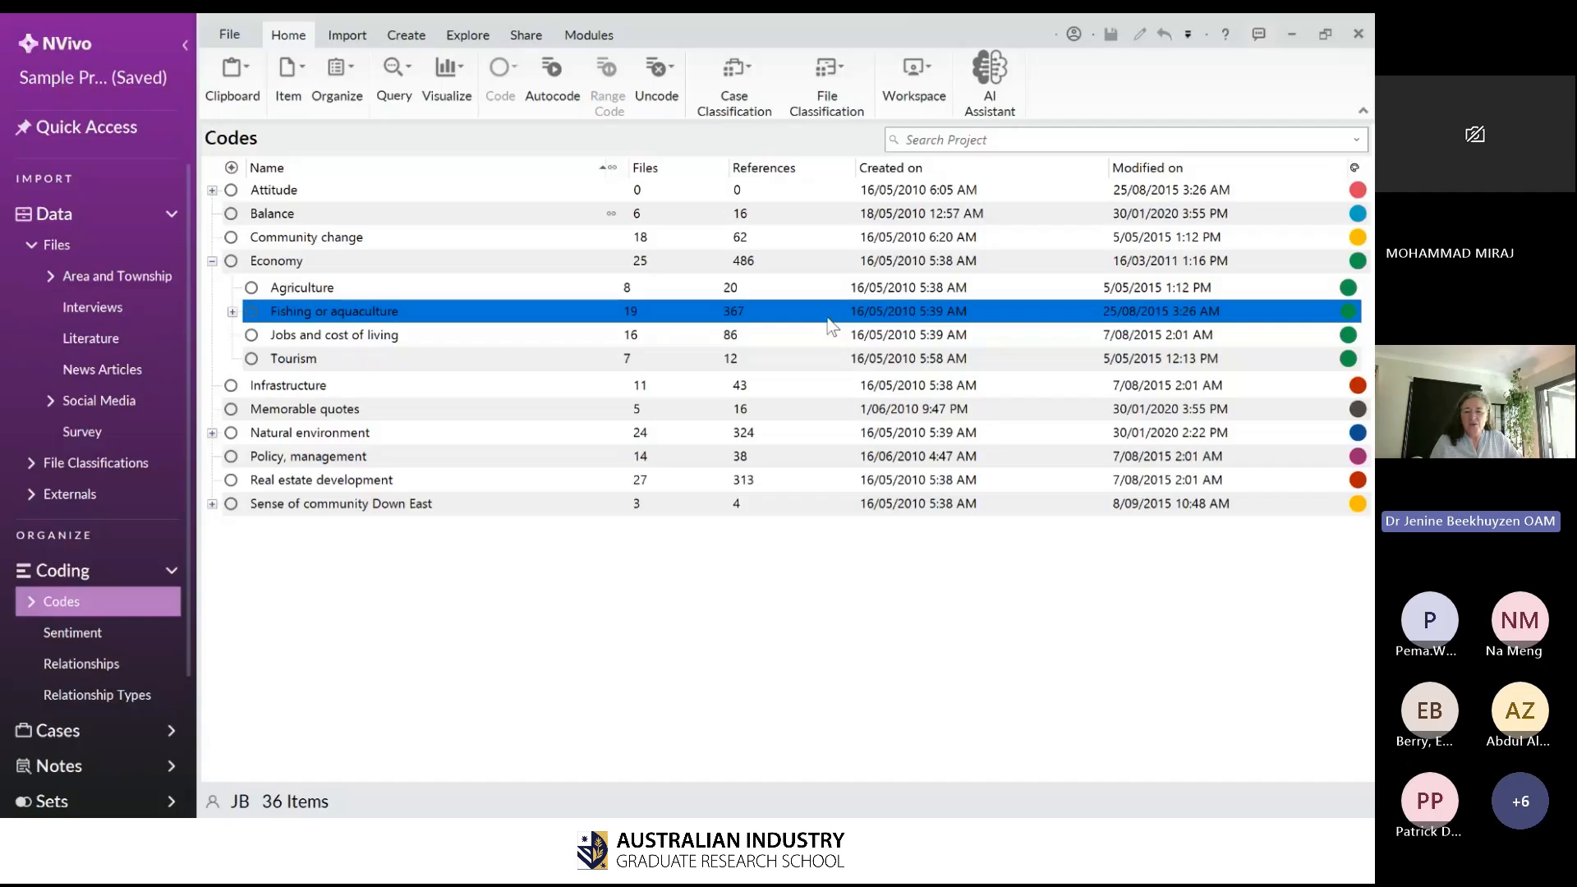
click(768, 366)
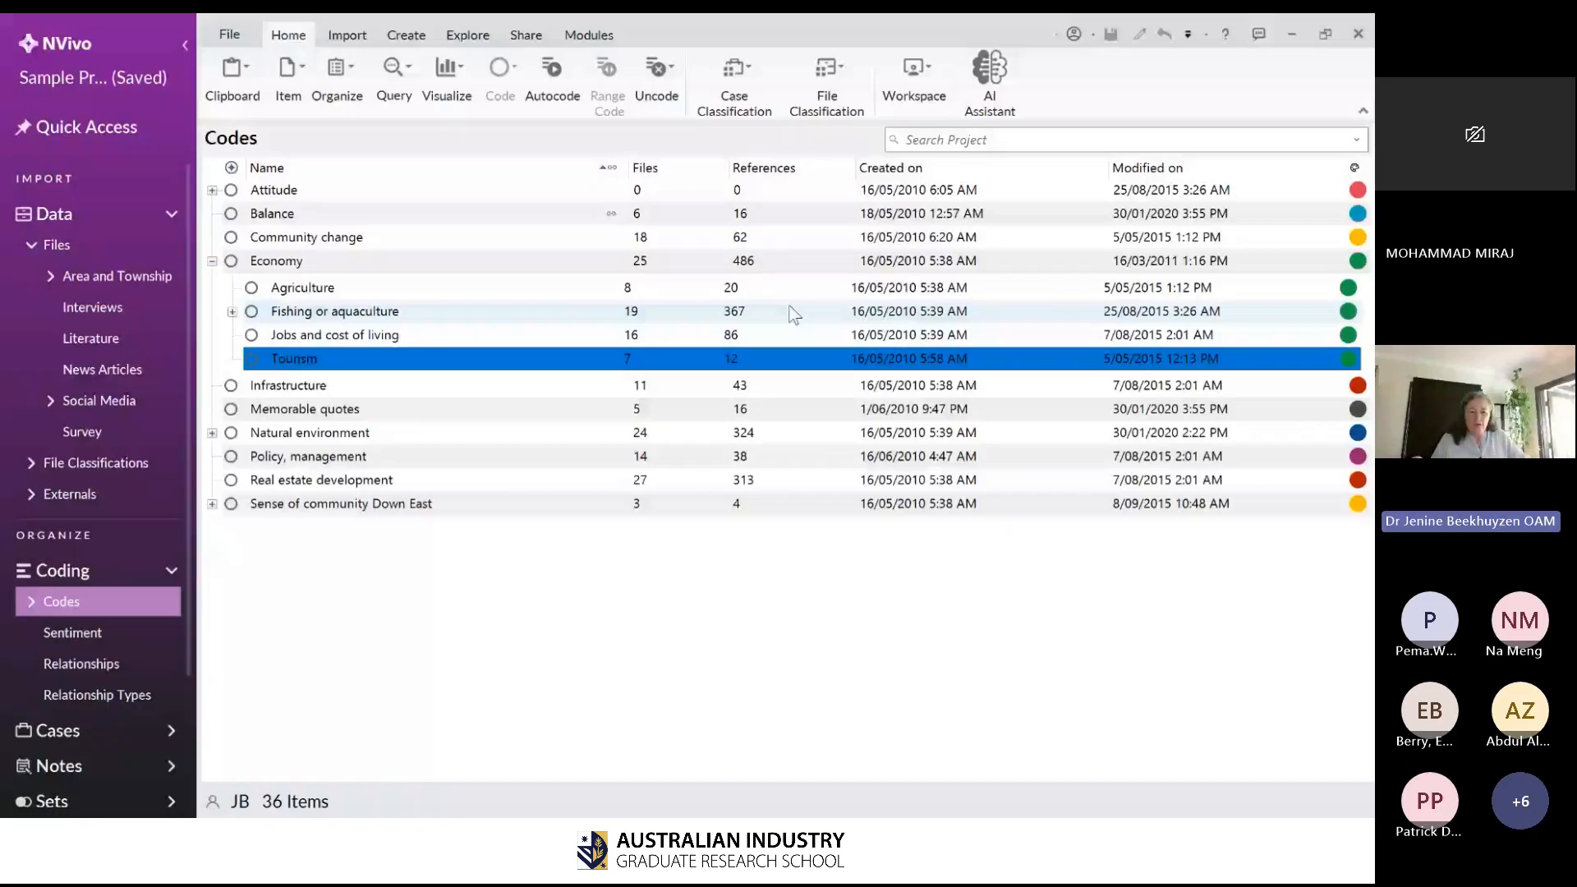
click(212, 261)
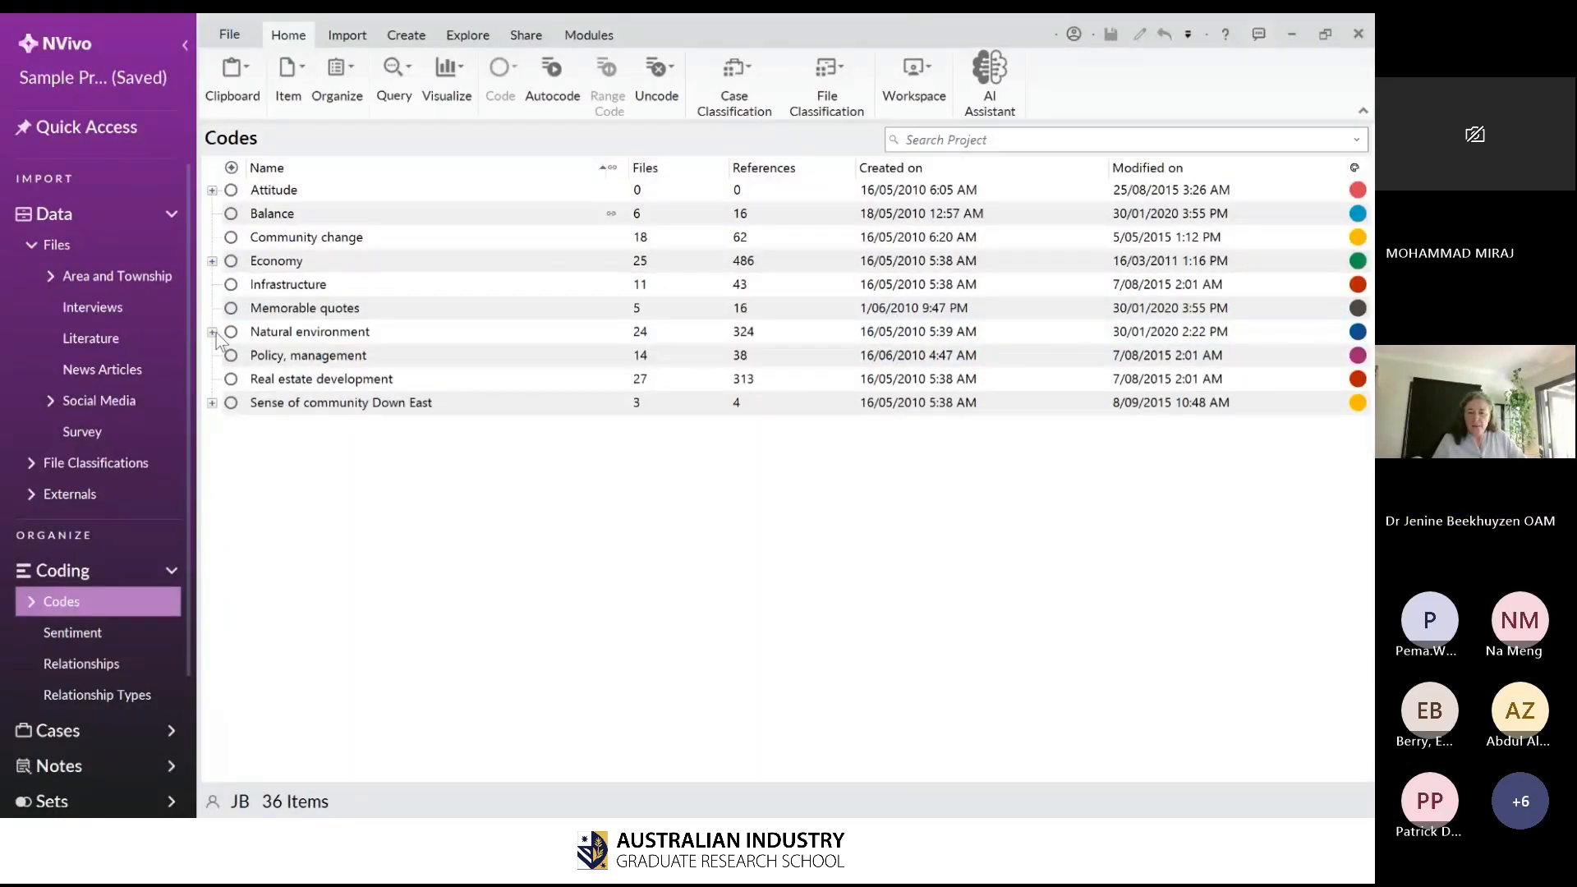
- Expand Natural environment, highlight all its child codes from Ecosystem services to Water quality, and clear the selection
click(212, 332)
click(734, 366)
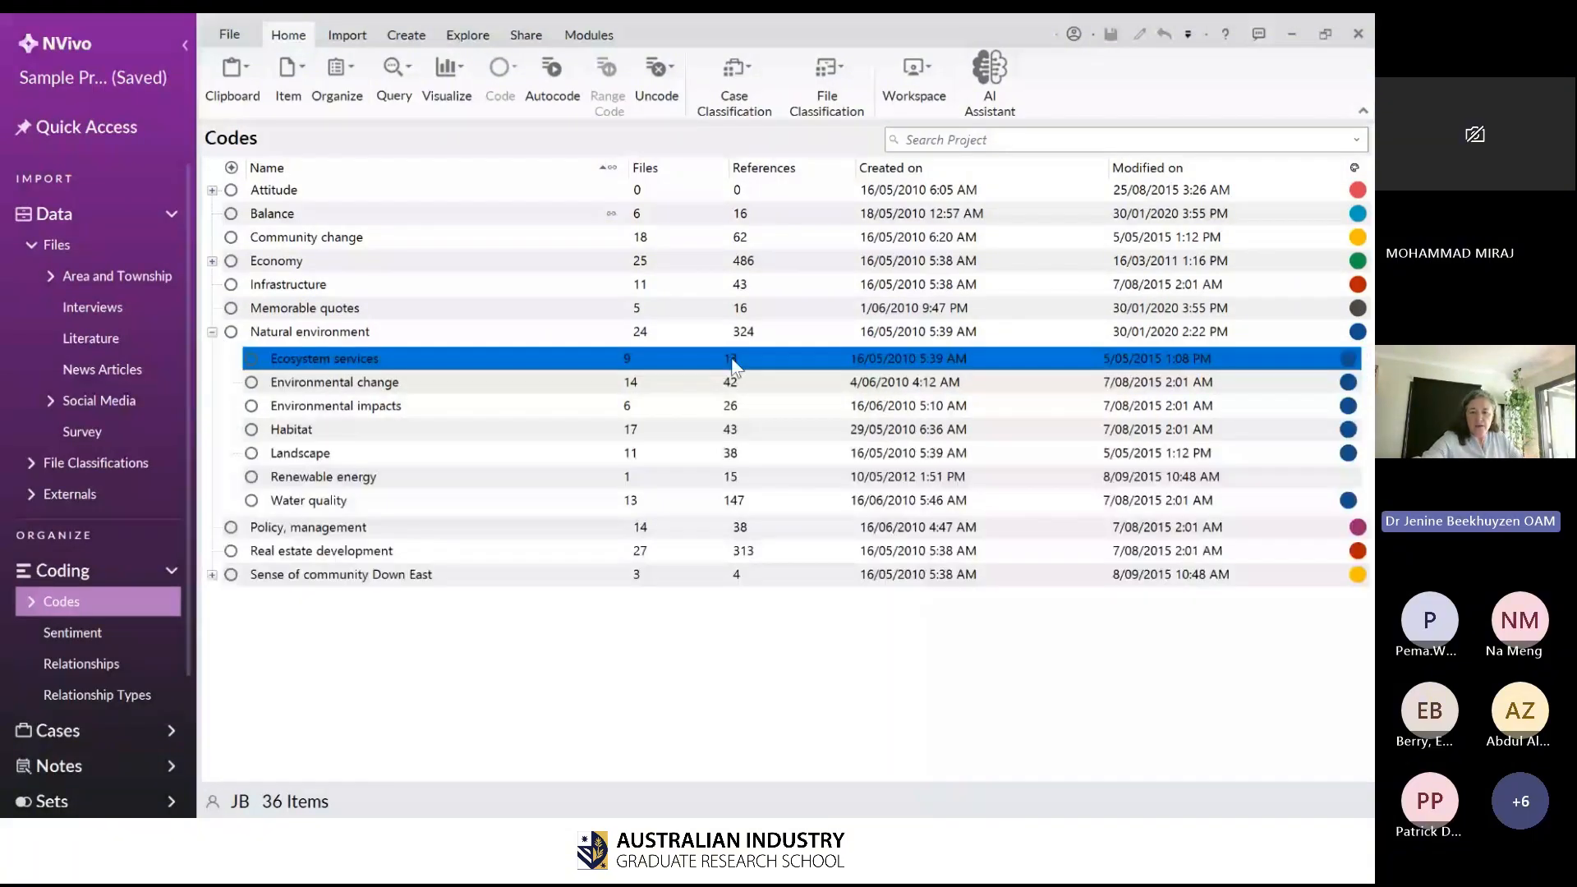
key(shift+Down)
key(shift+Down)
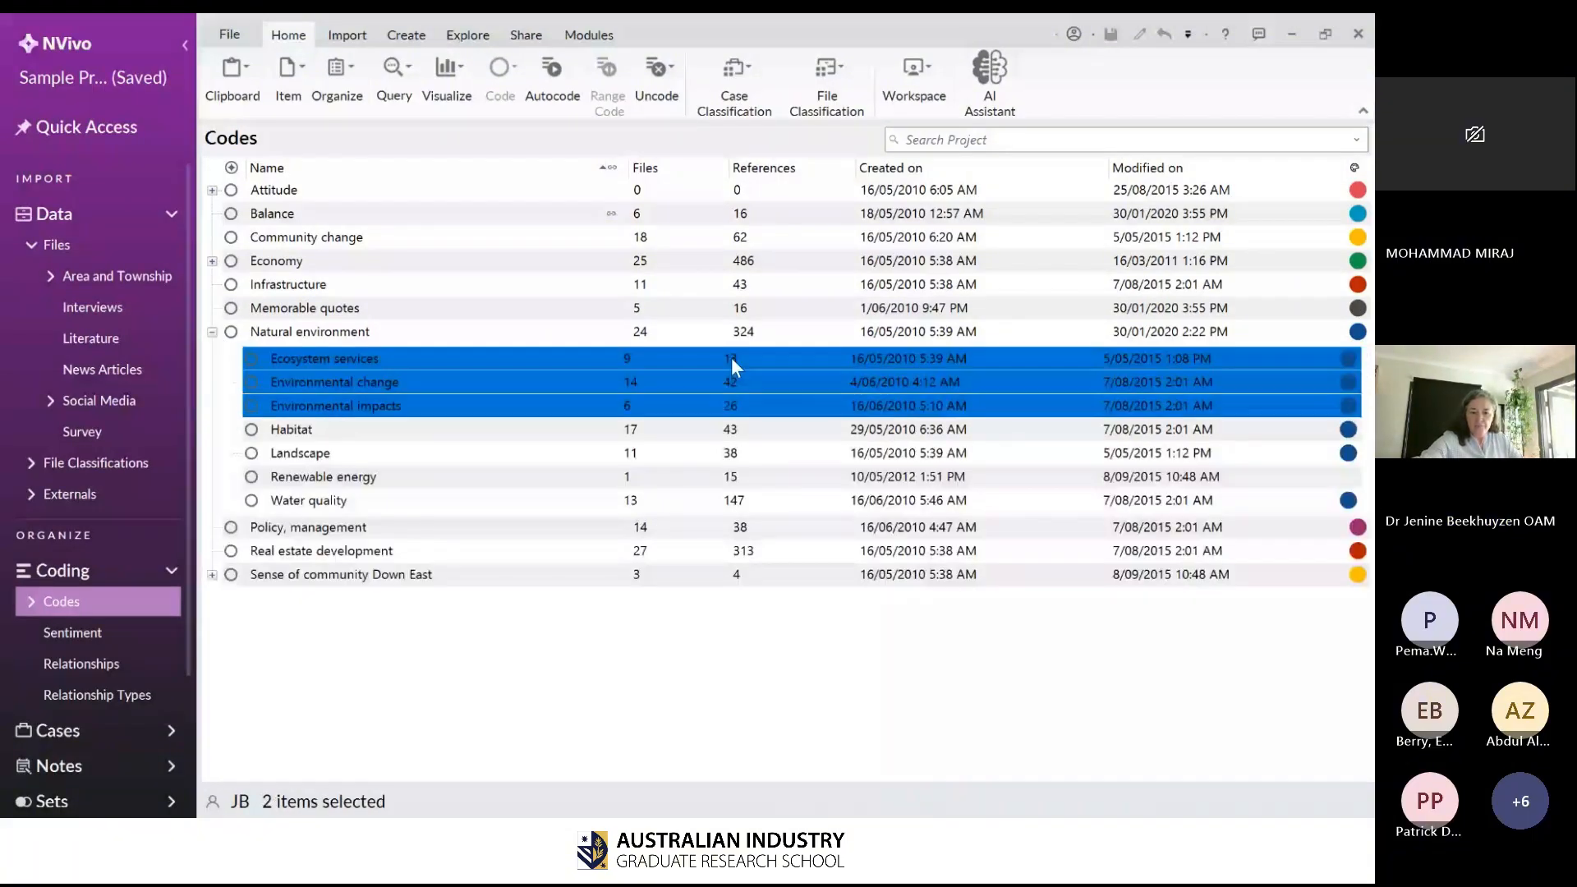
key(shift+Down)
key(shift+Down)
key(shift+Down)
key(shift+Down)
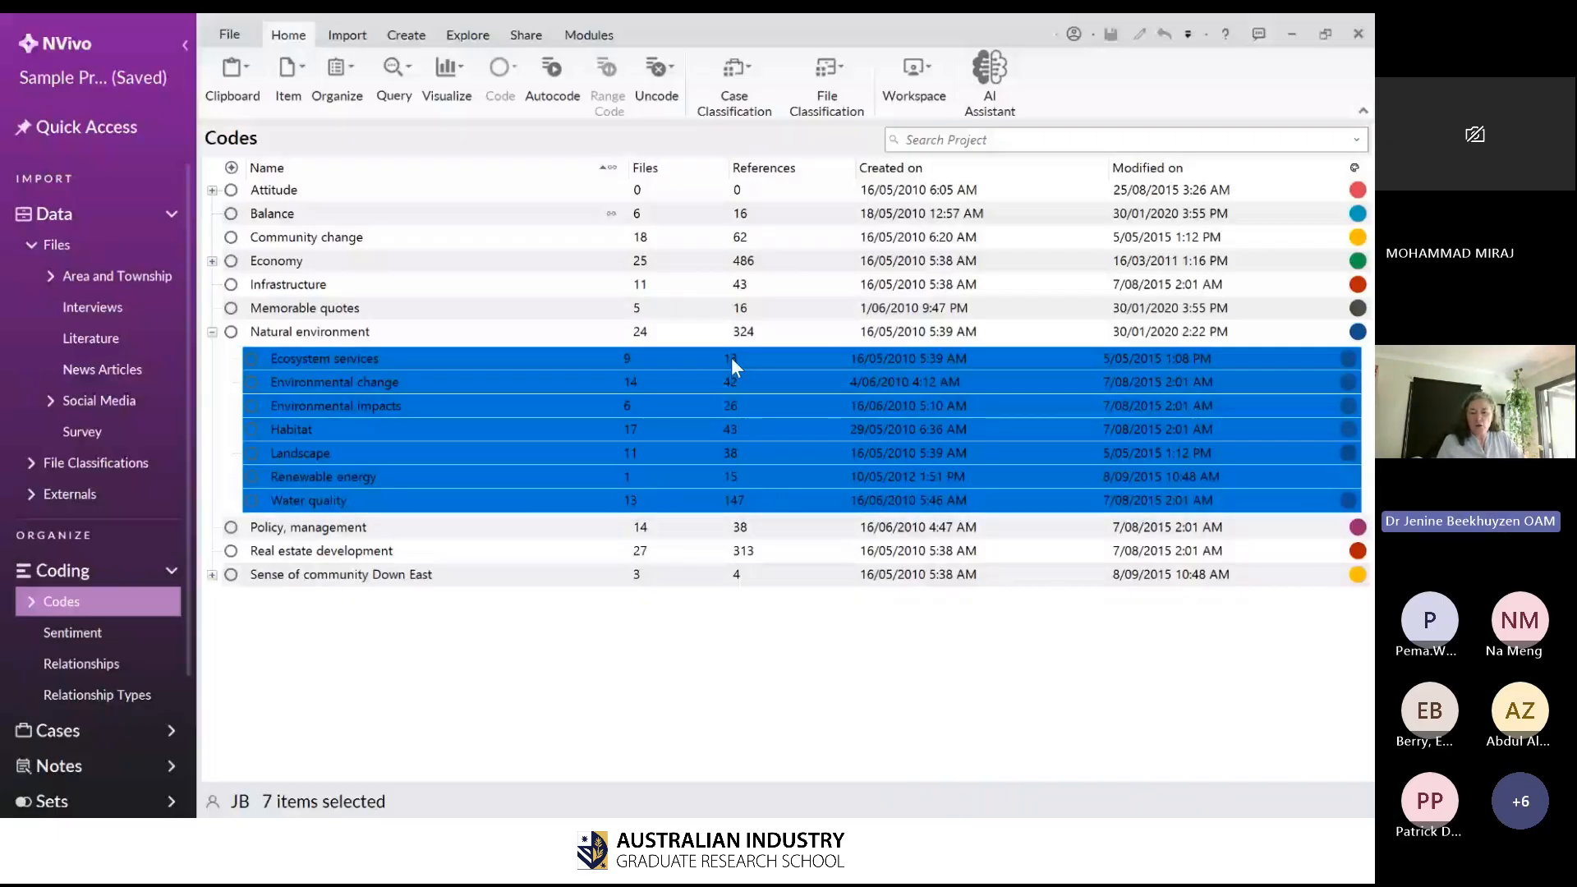
click(834, 672)
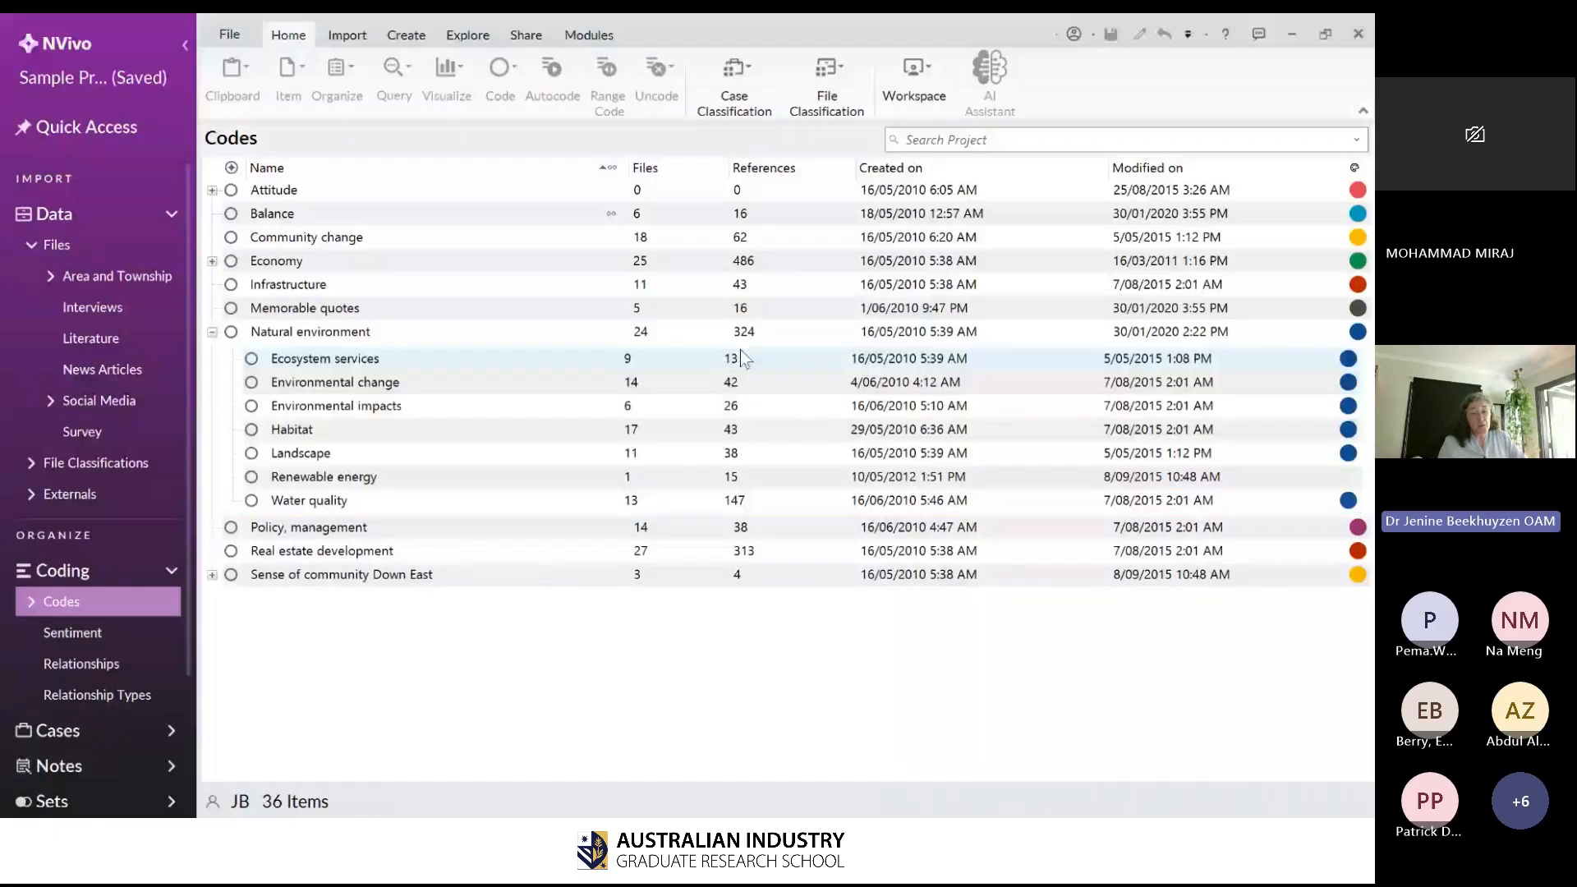
- Compare the reference counts of the Ecosystem services, Water quality and Renewable energy codes under Natural environment
click(741, 355)
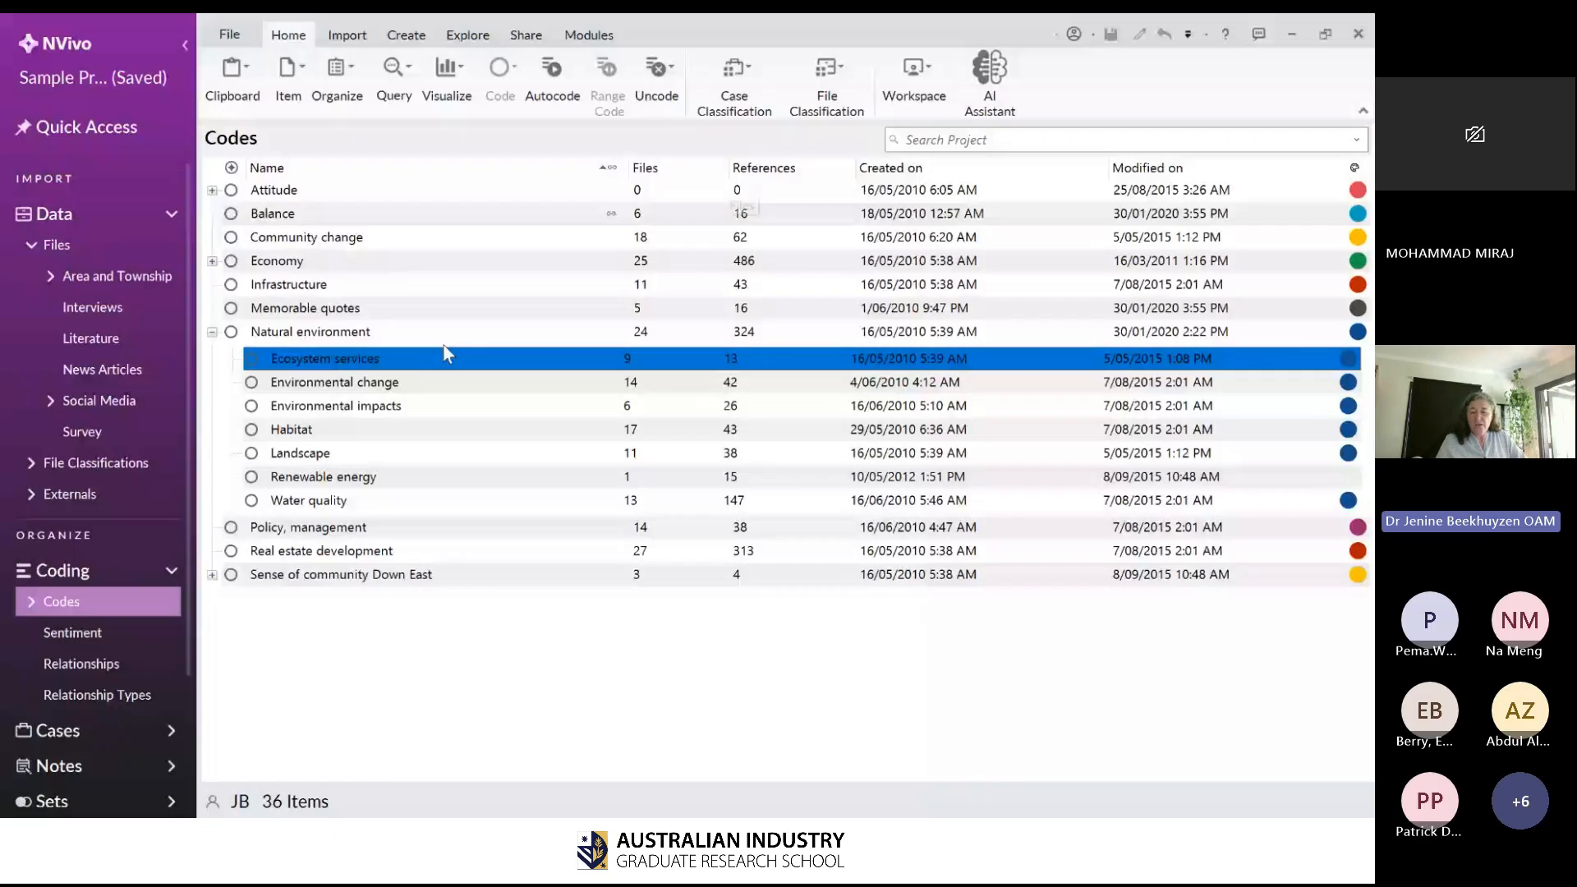
click(685, 714)
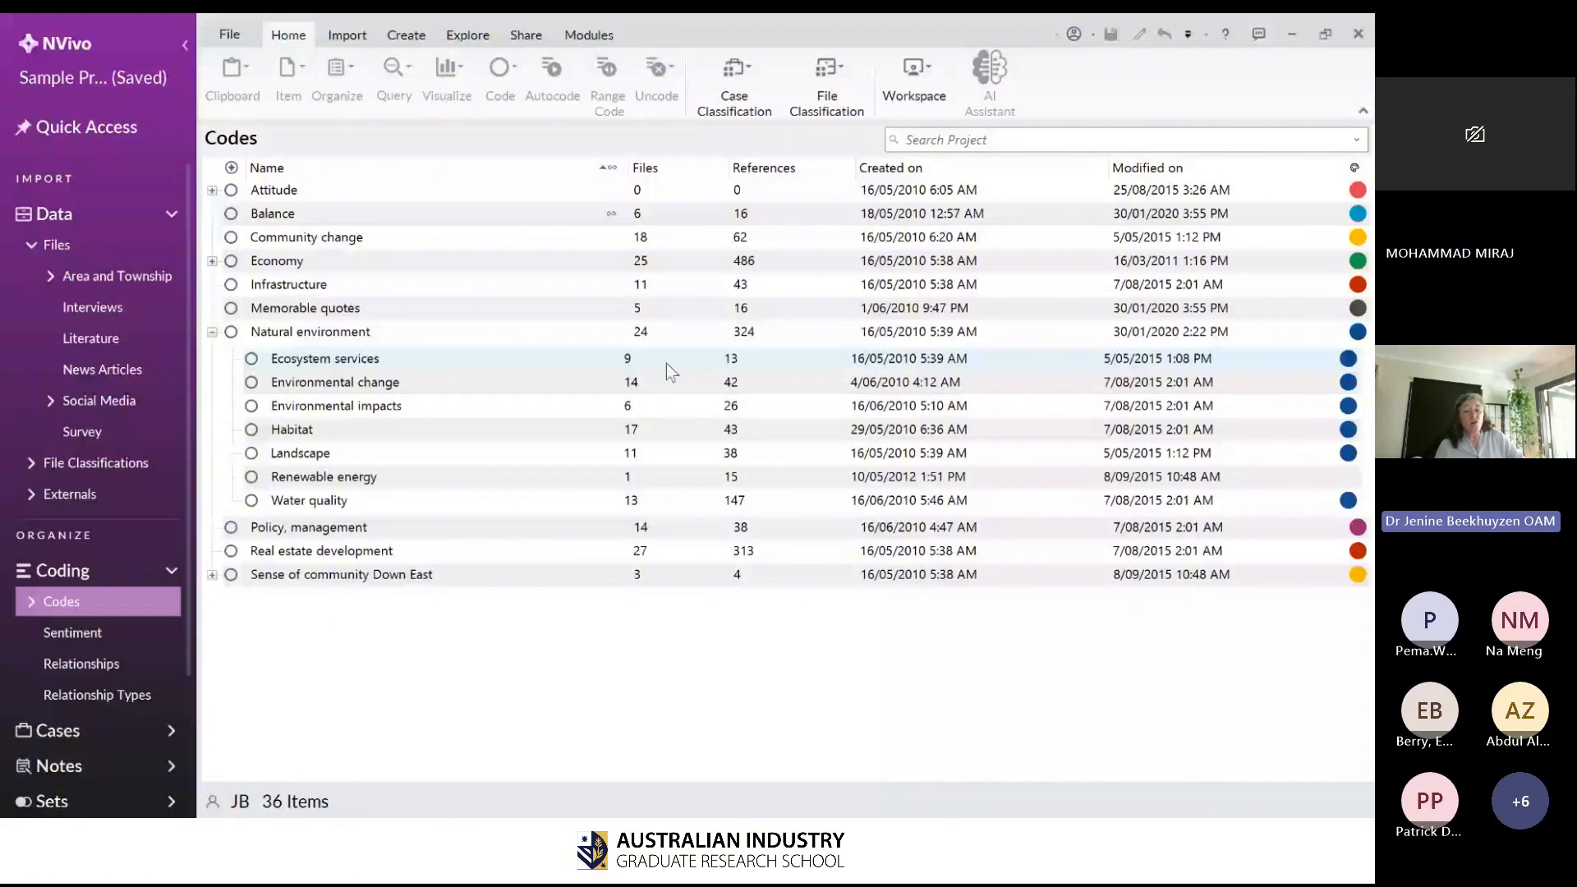
click(733, 504)
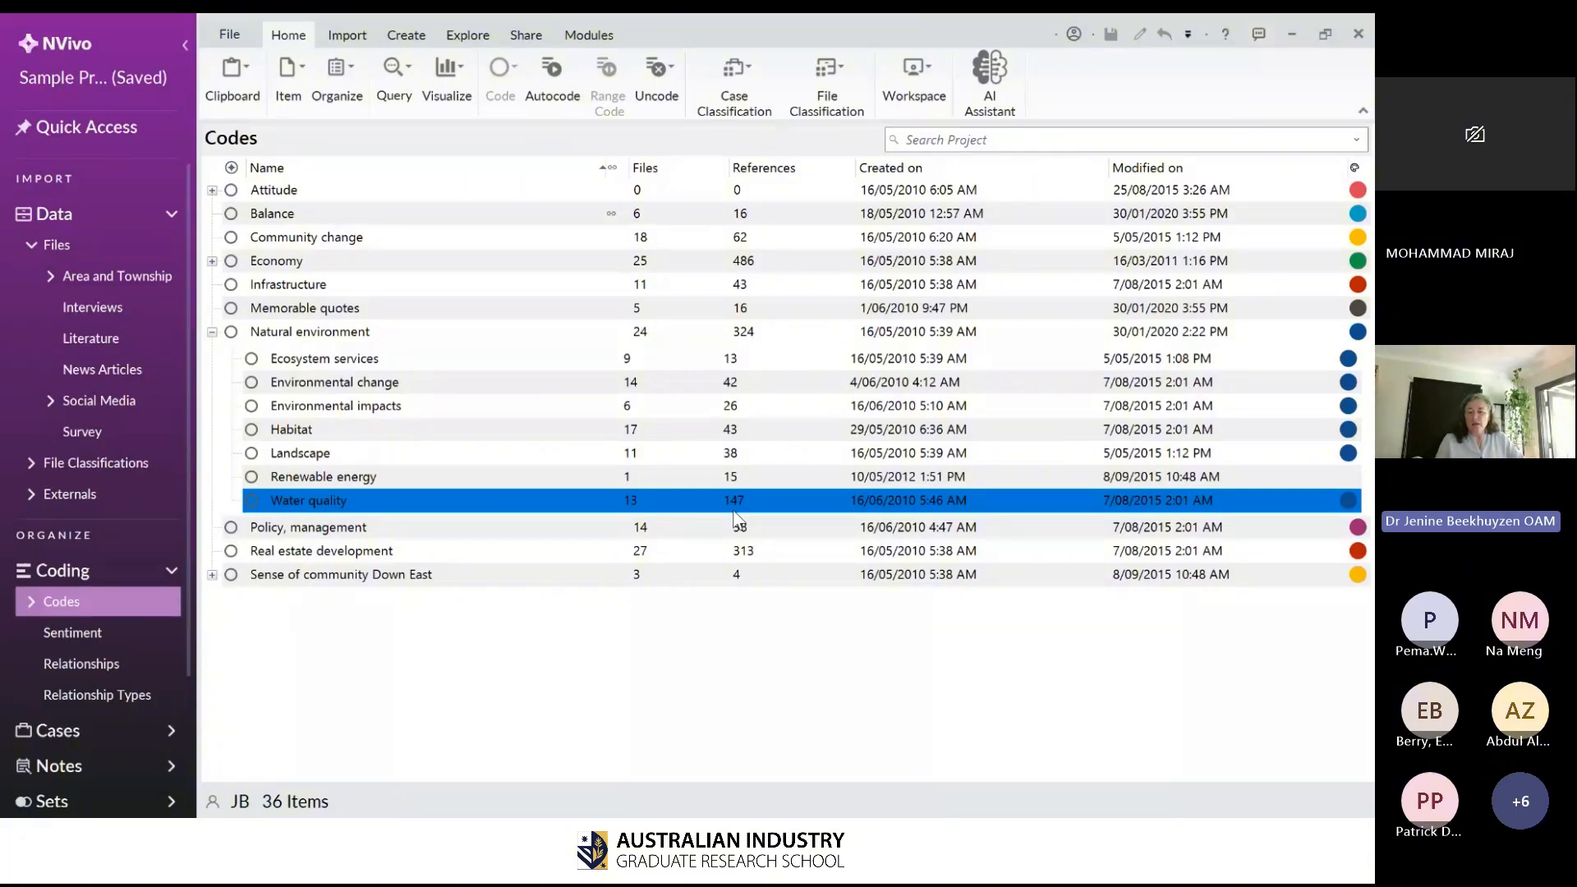
click(763, 481)
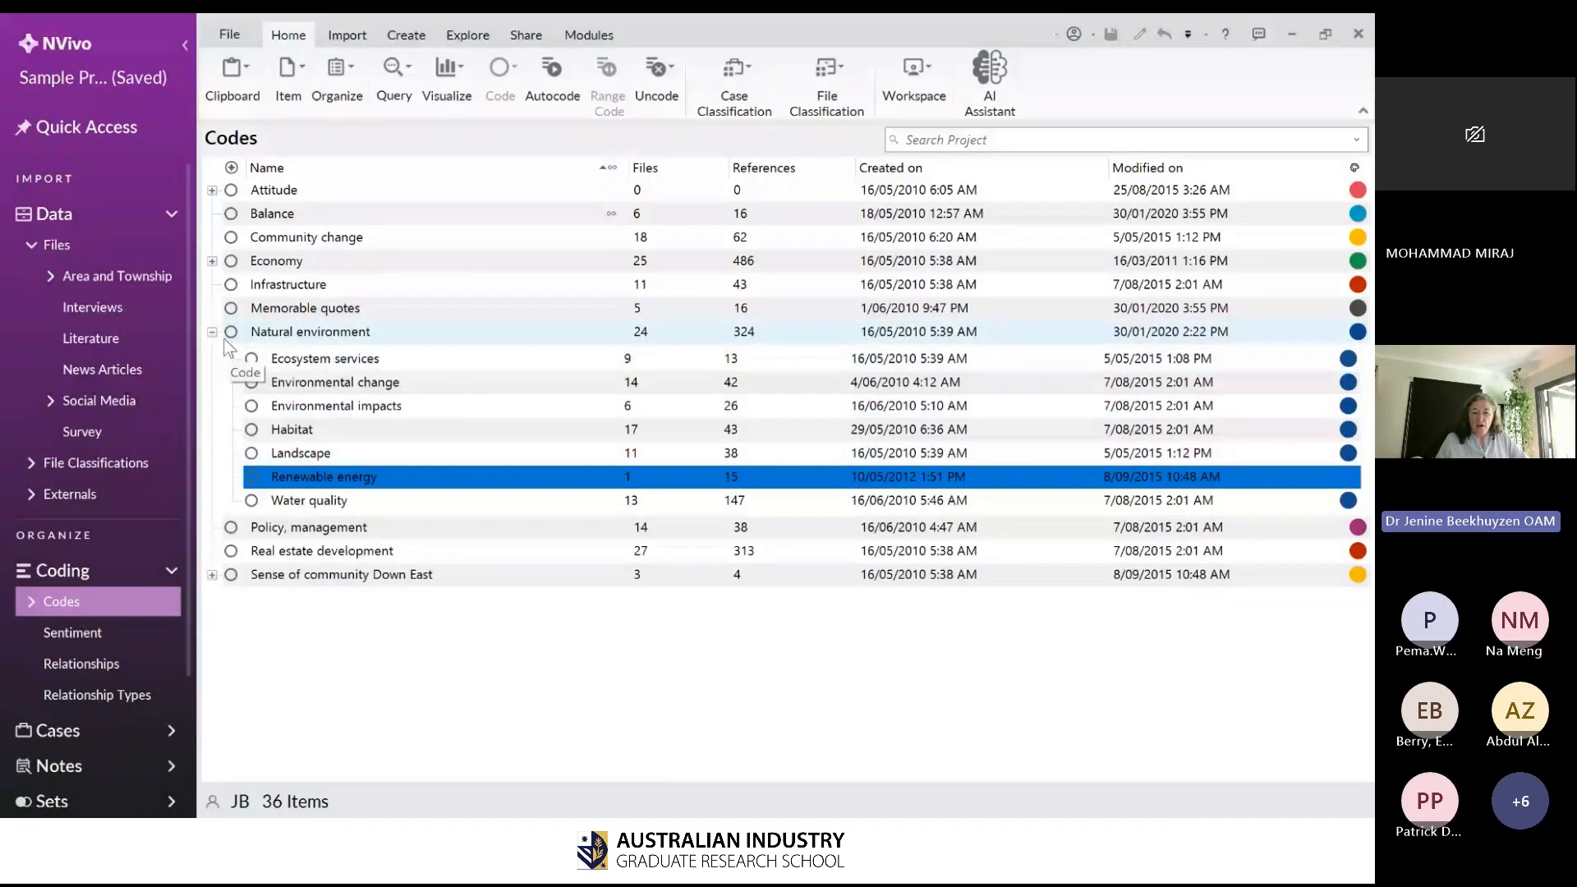
- Create a hierarchy chart of the codes intersecting with Natural environment, look it over, and close it
click(357, 332)
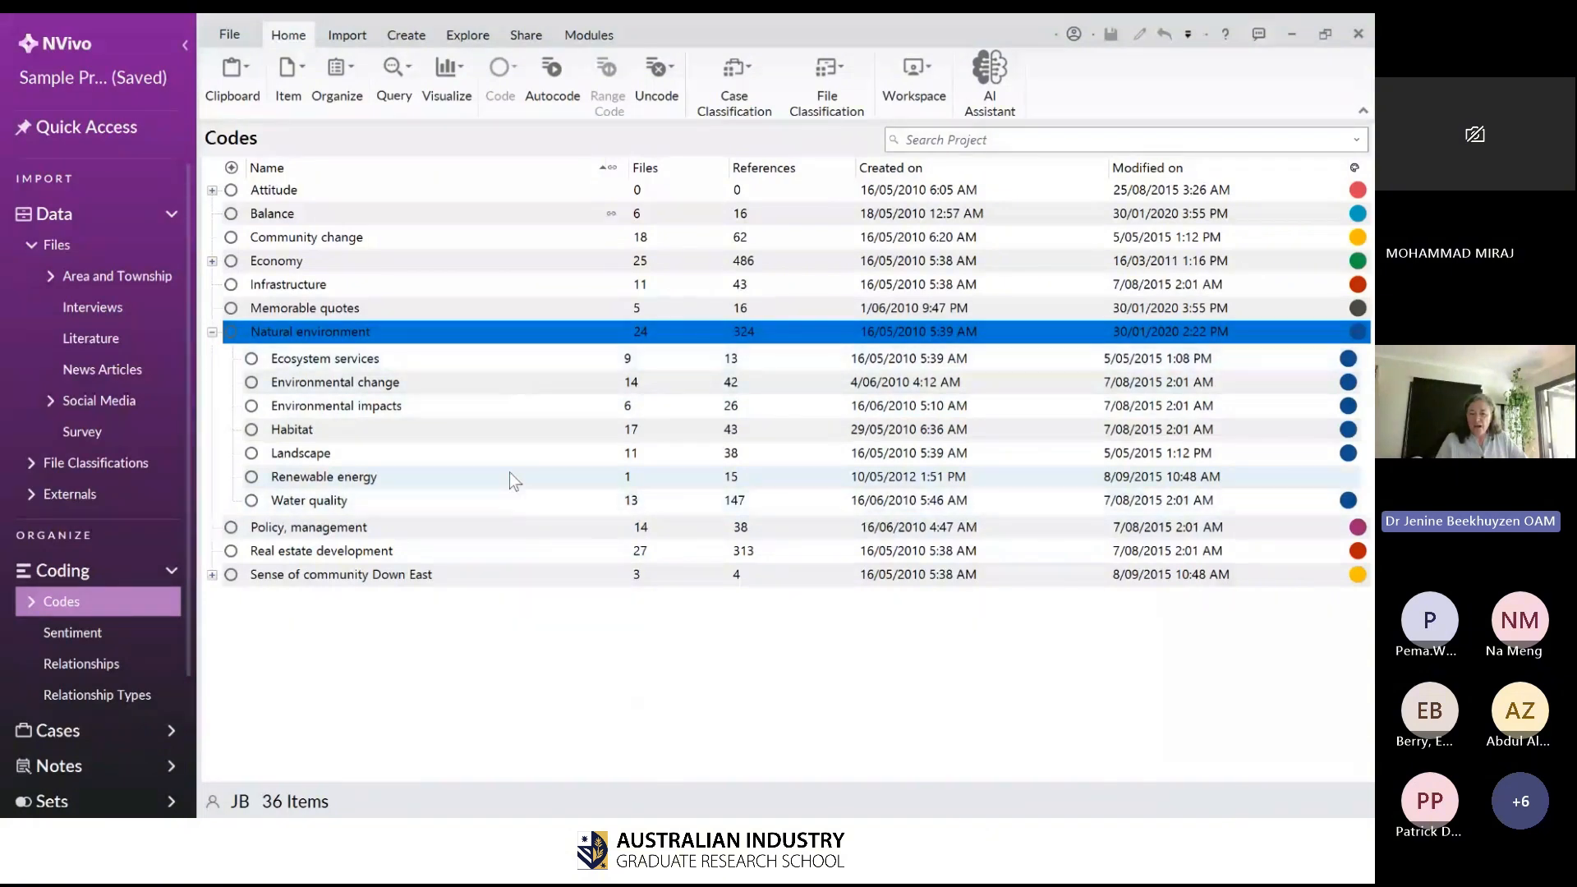
right_click(468, 336)
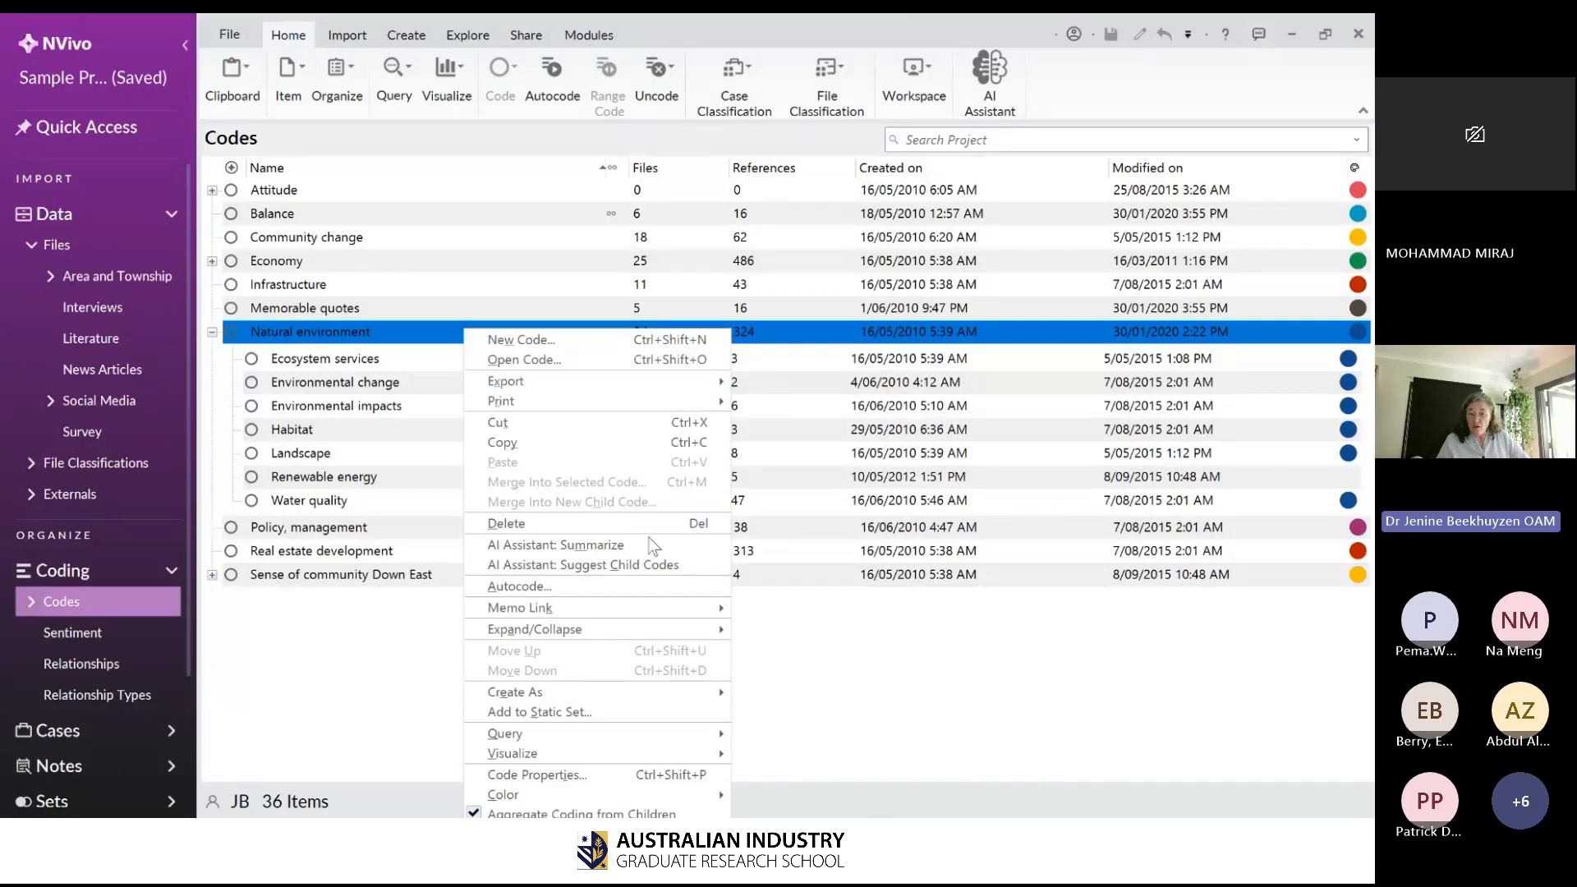
mouse_move(681, 757)
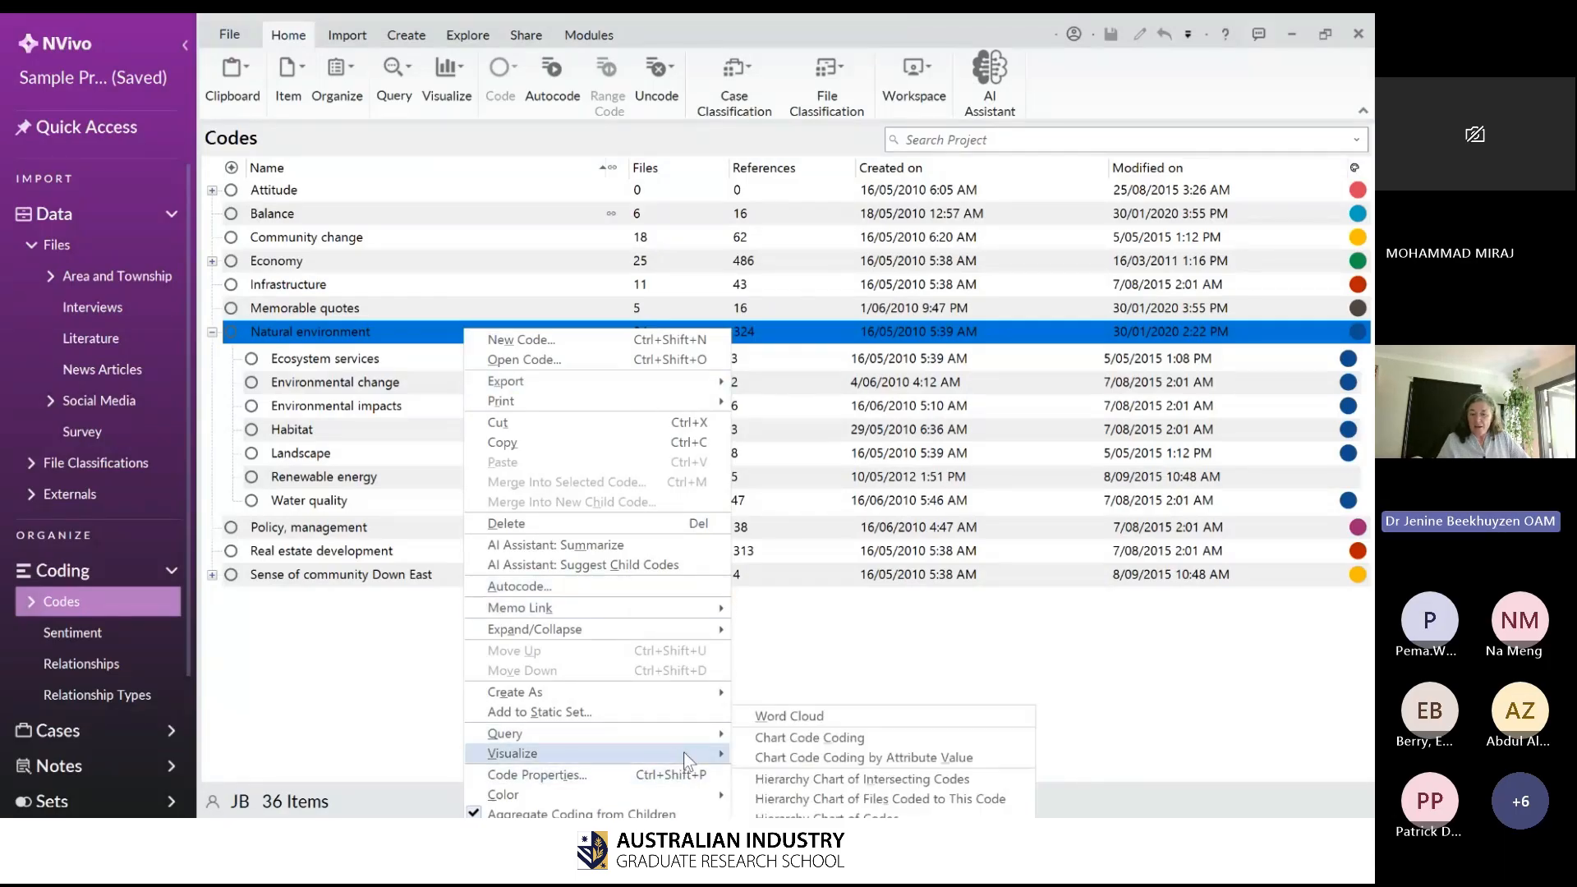
click(850, 779)
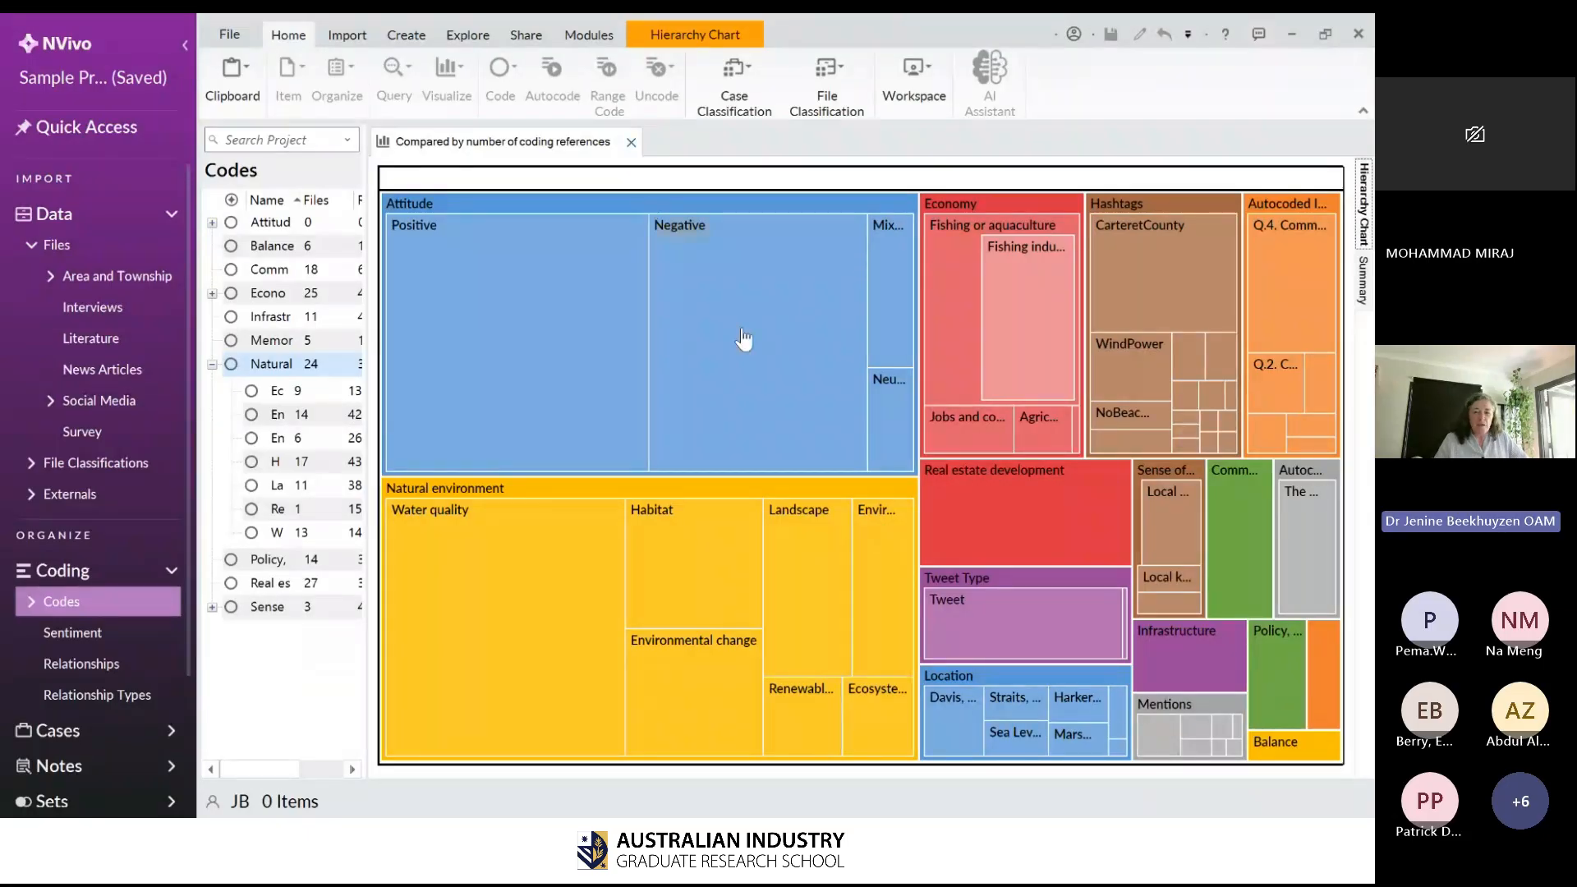
mouse_move(605, 402)
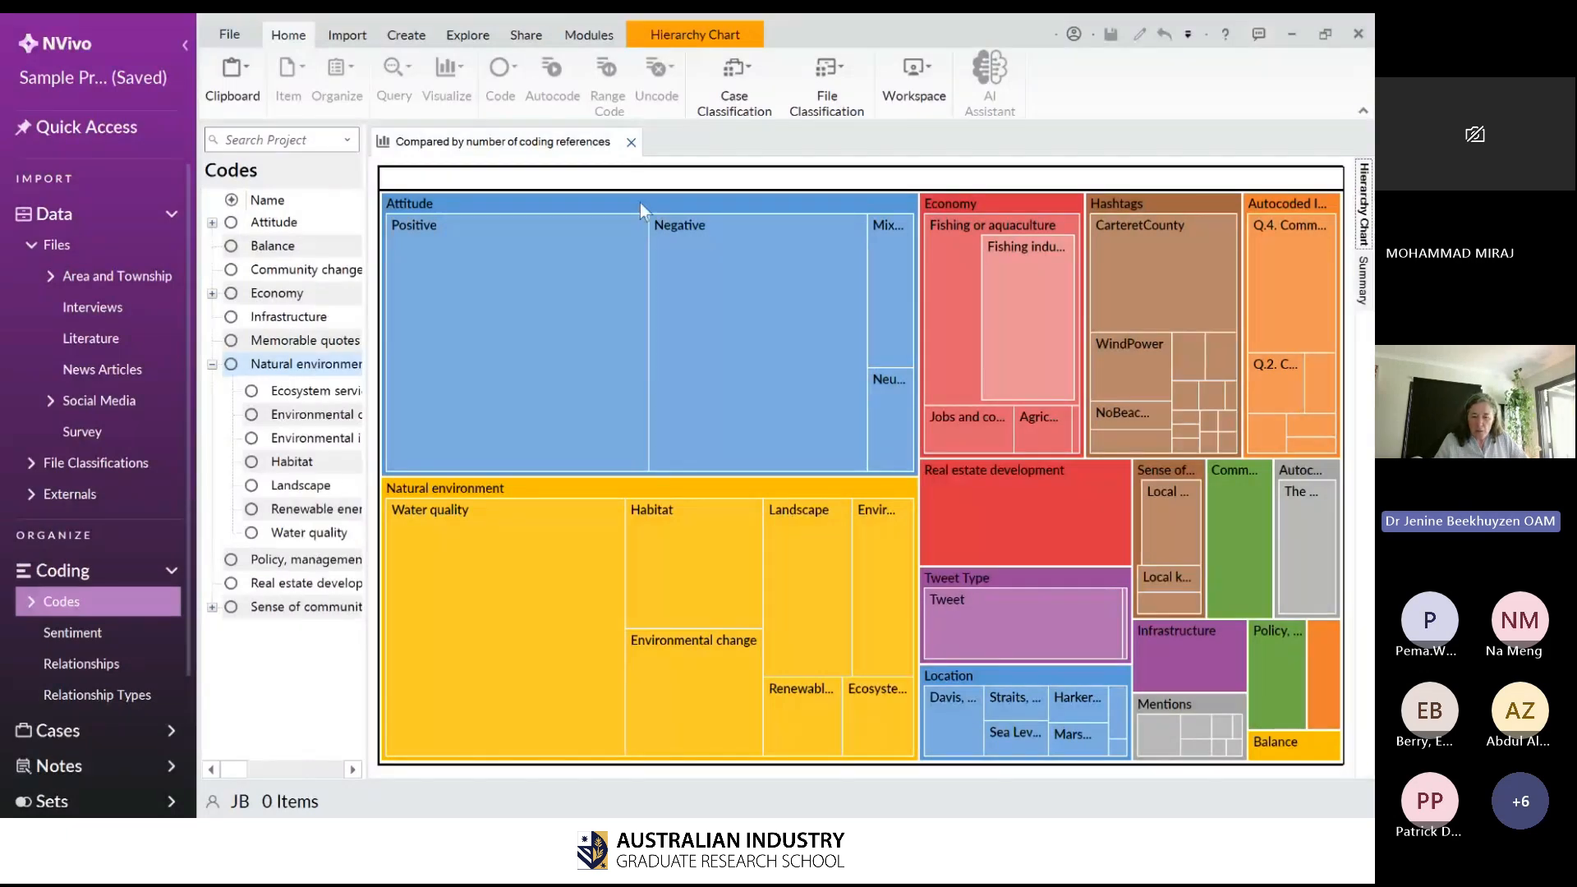
click(630, 142)
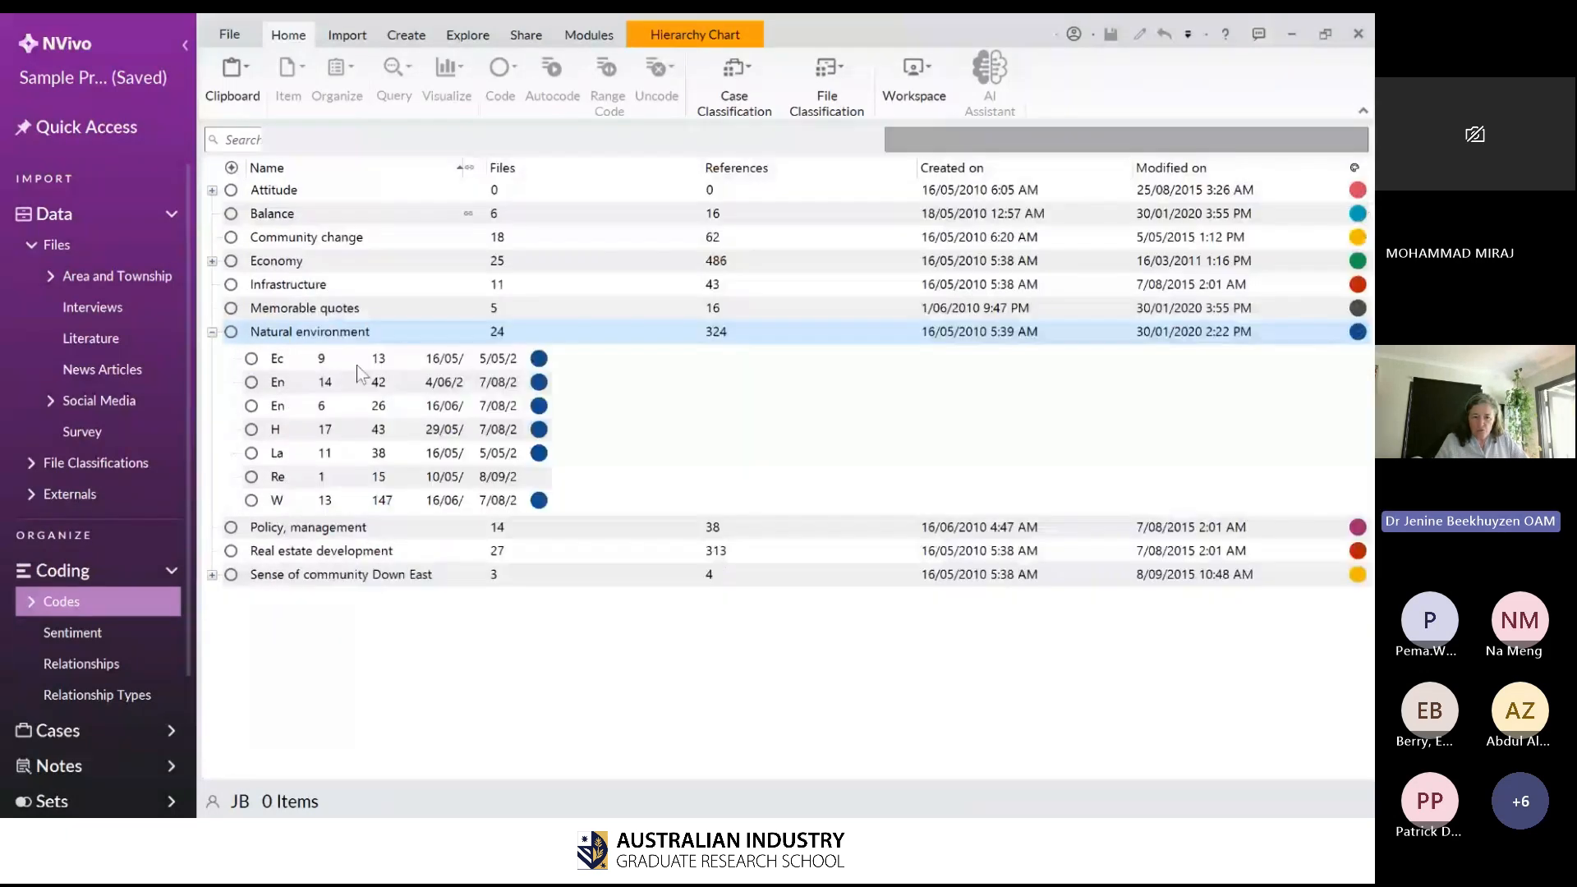
- Create a hierarchy chart of the Natural environment code and its child codes
right_click(439, 330)
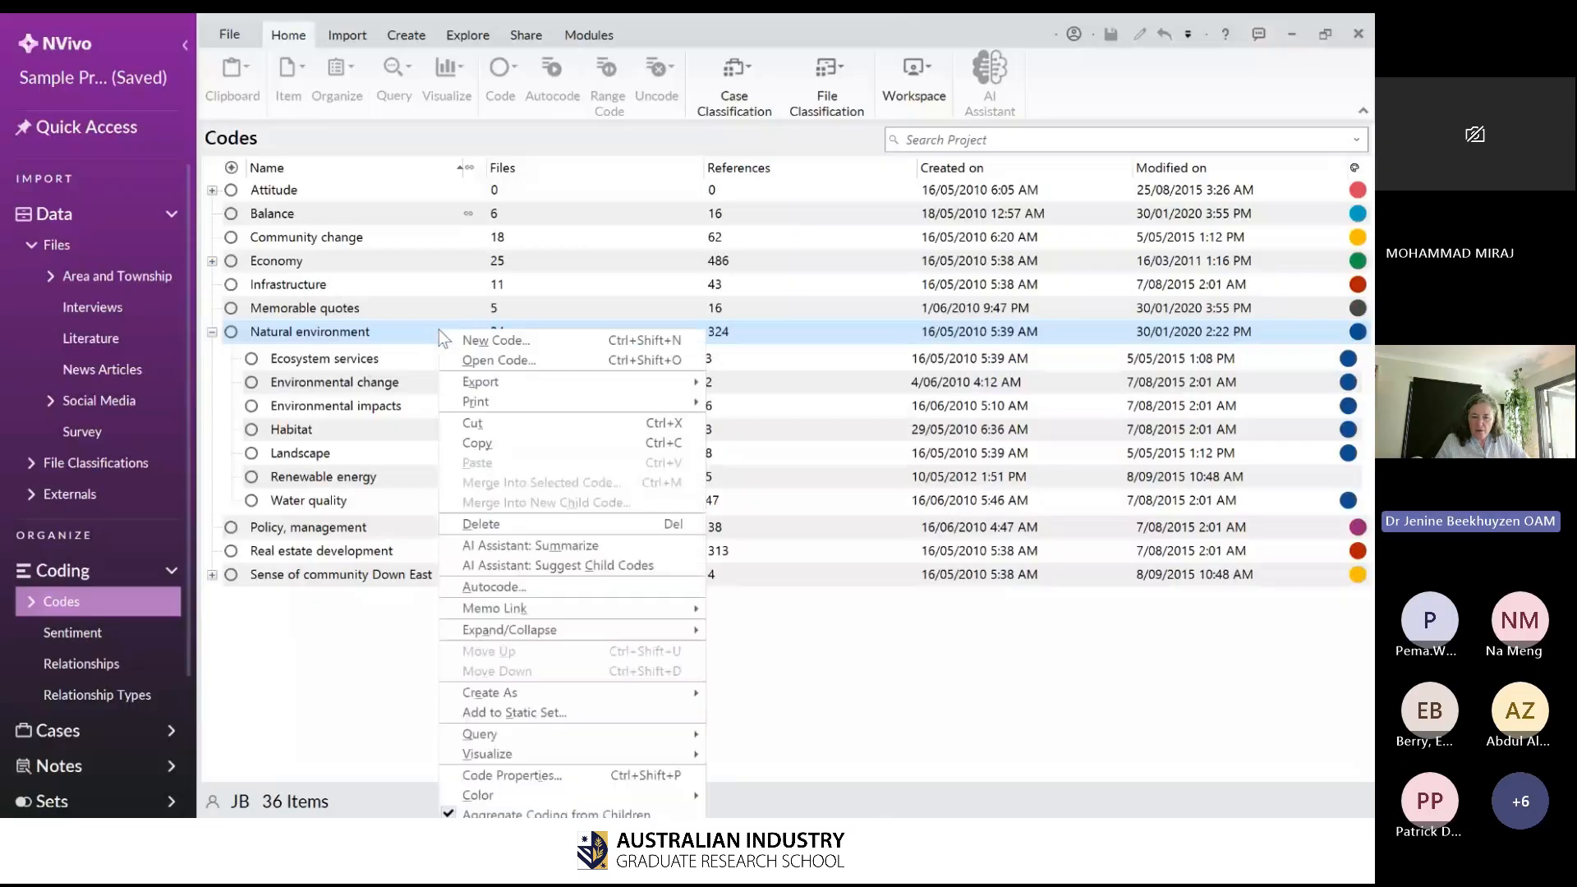
mouse_move(638, 749)
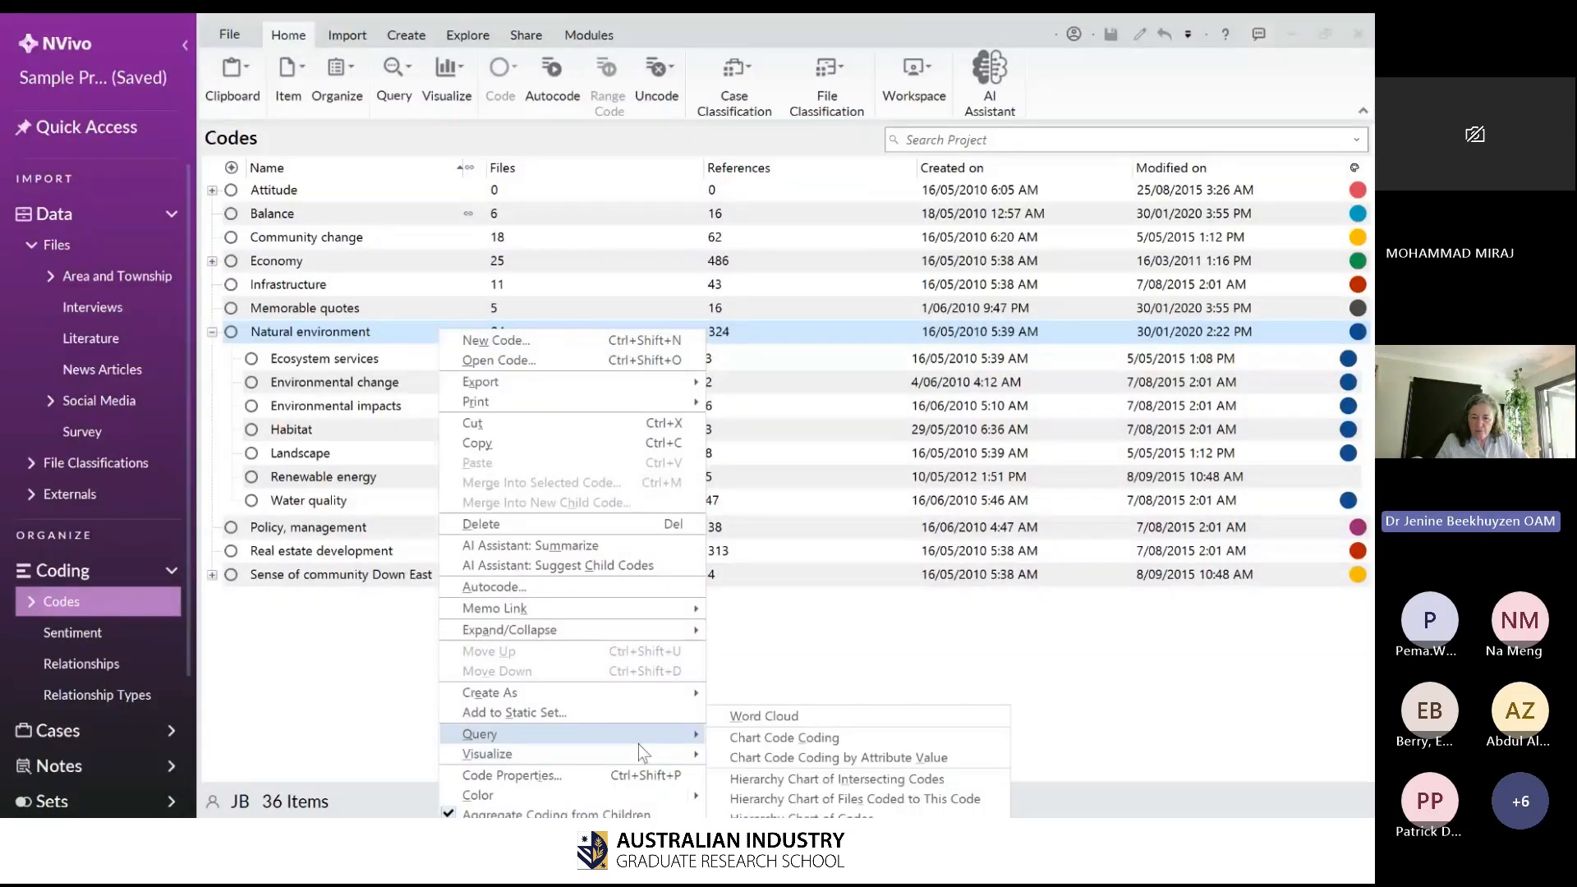
click(861, 805)
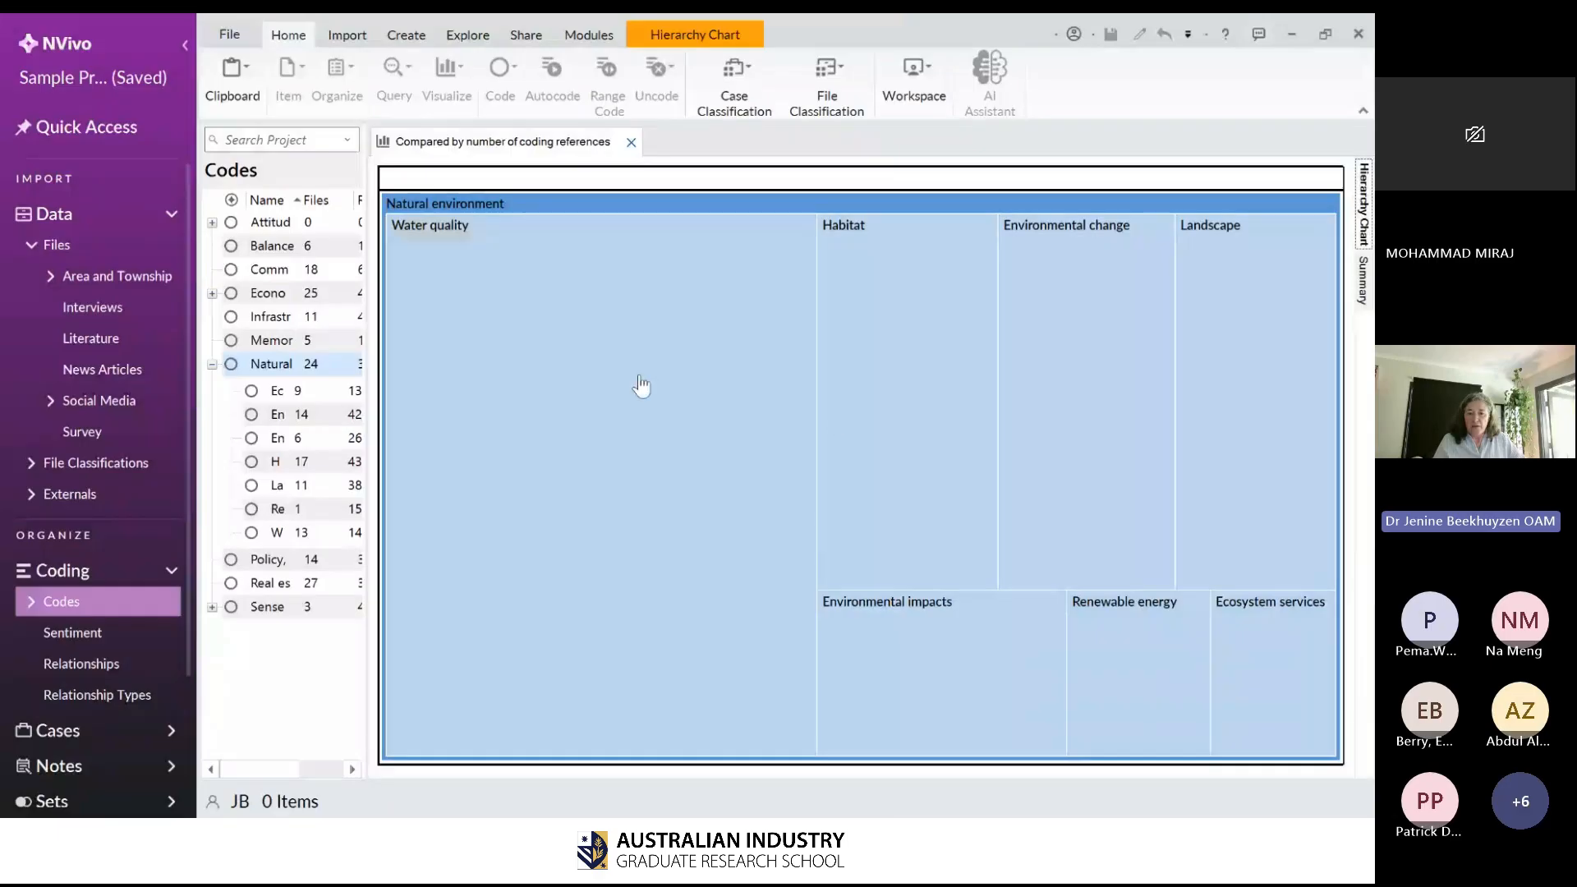
- Compare the areas of Water quality, Habitat, Landscape and the other child codes in the Natural environment hierarchy chart, and close it
mouse_move(640, 381)
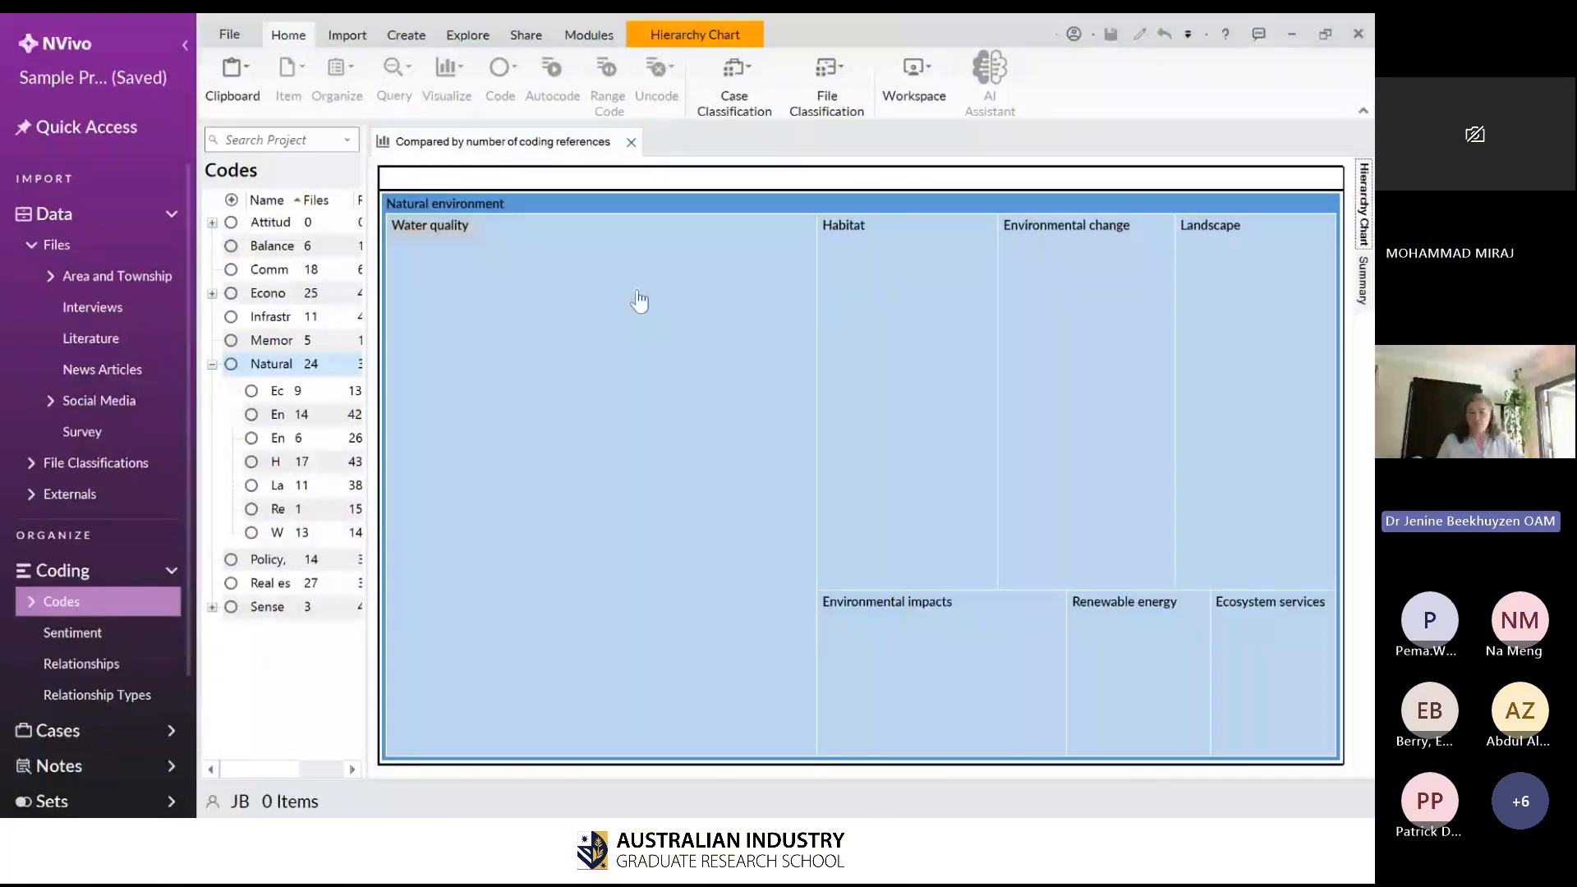
mouse_move(640, 301)
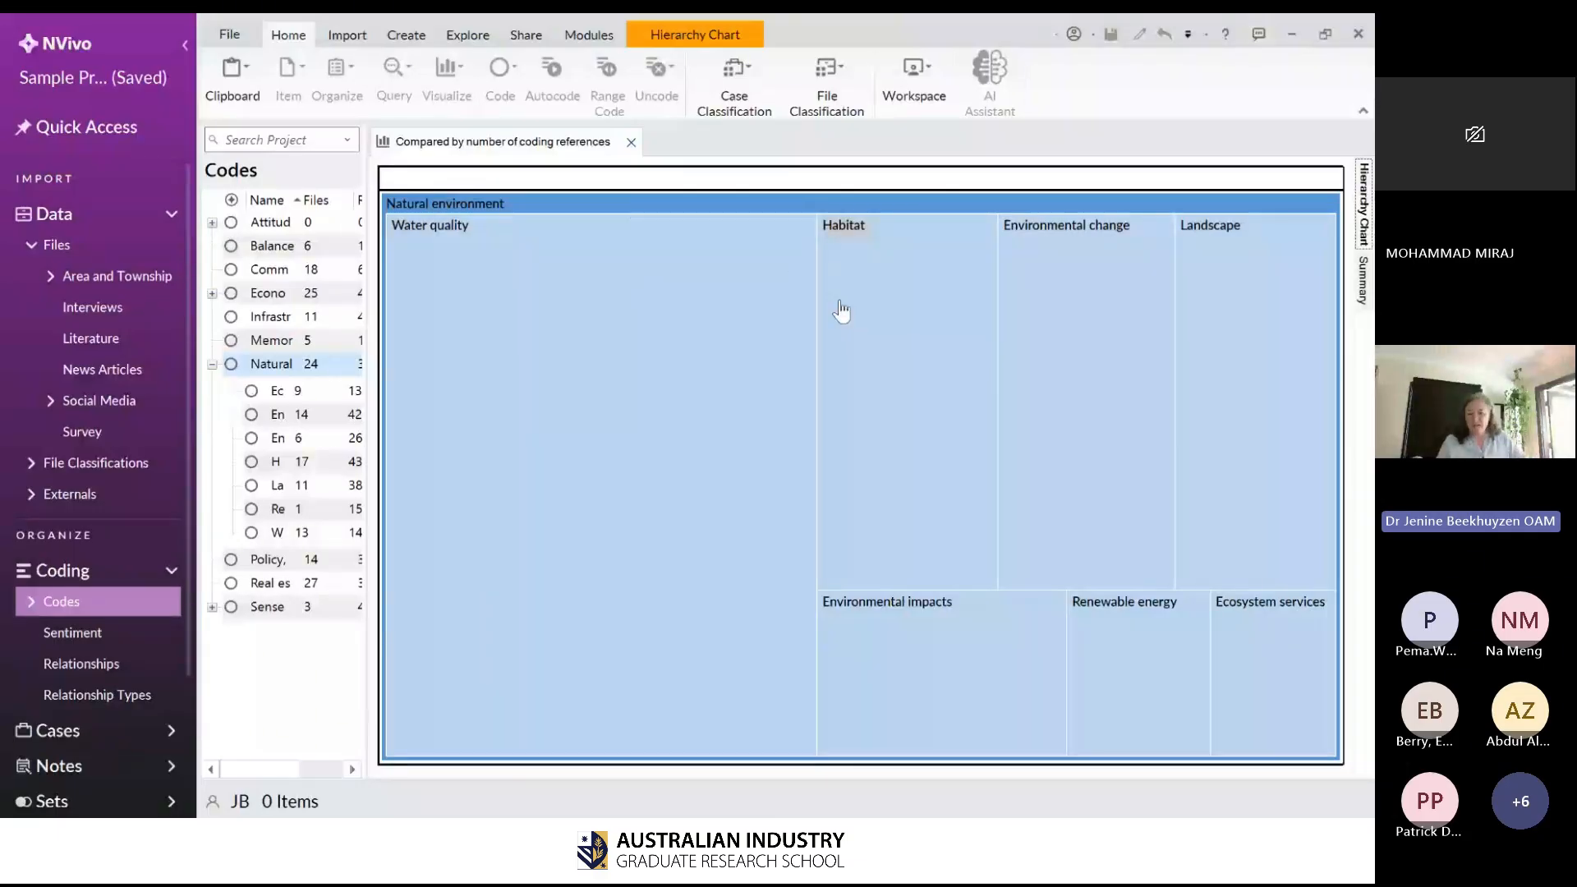
mouse_move(904, 289)
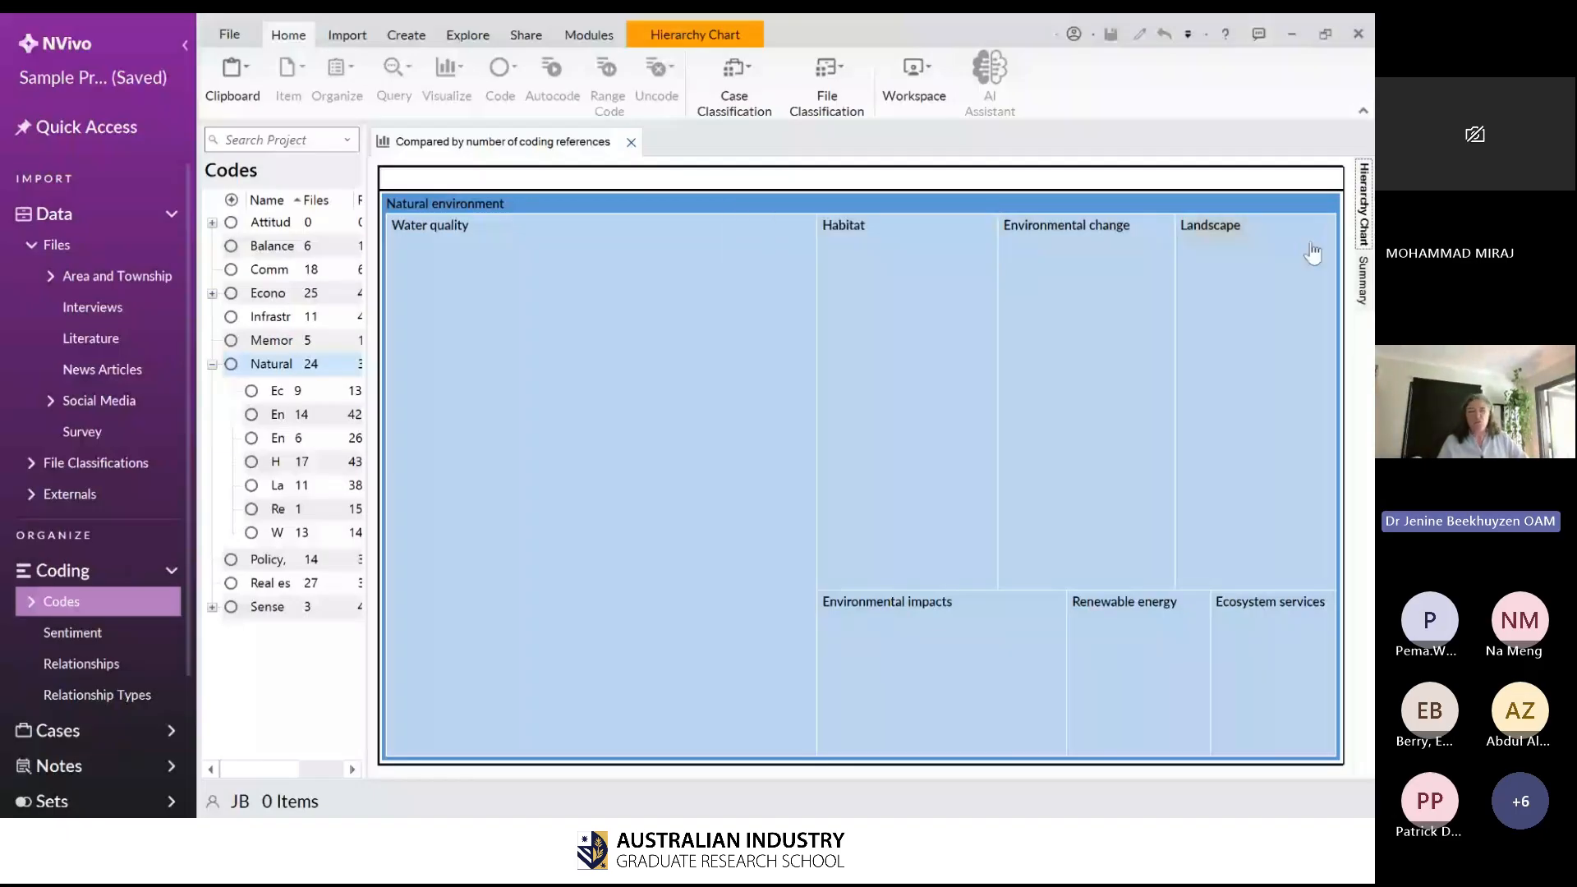
mouse_move(614, 219)
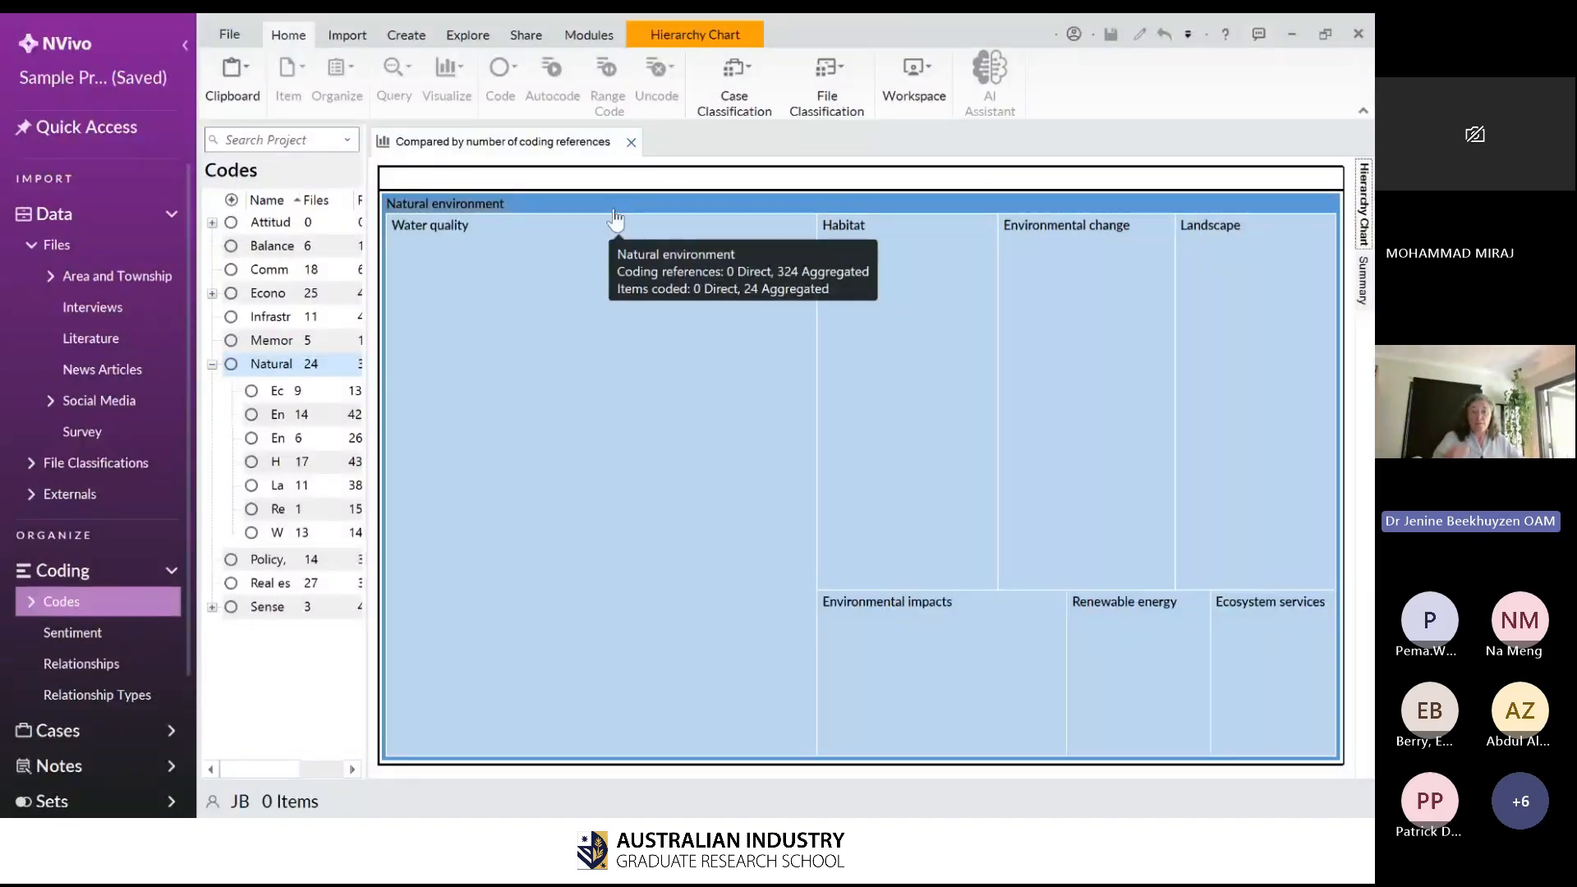
right_click(645, 271)
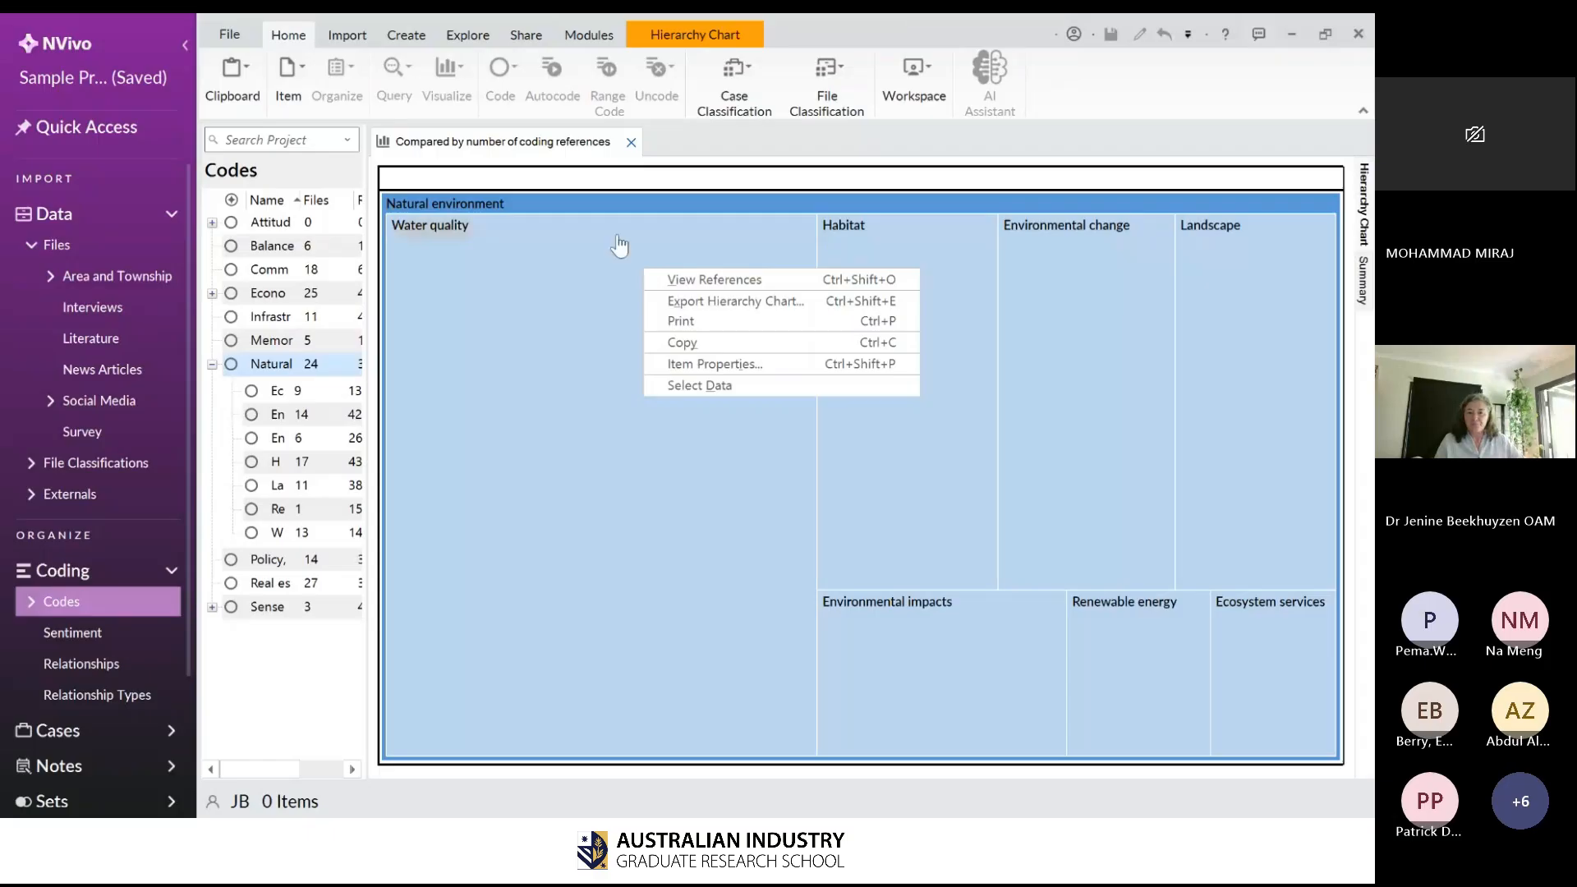
click(632, 143)
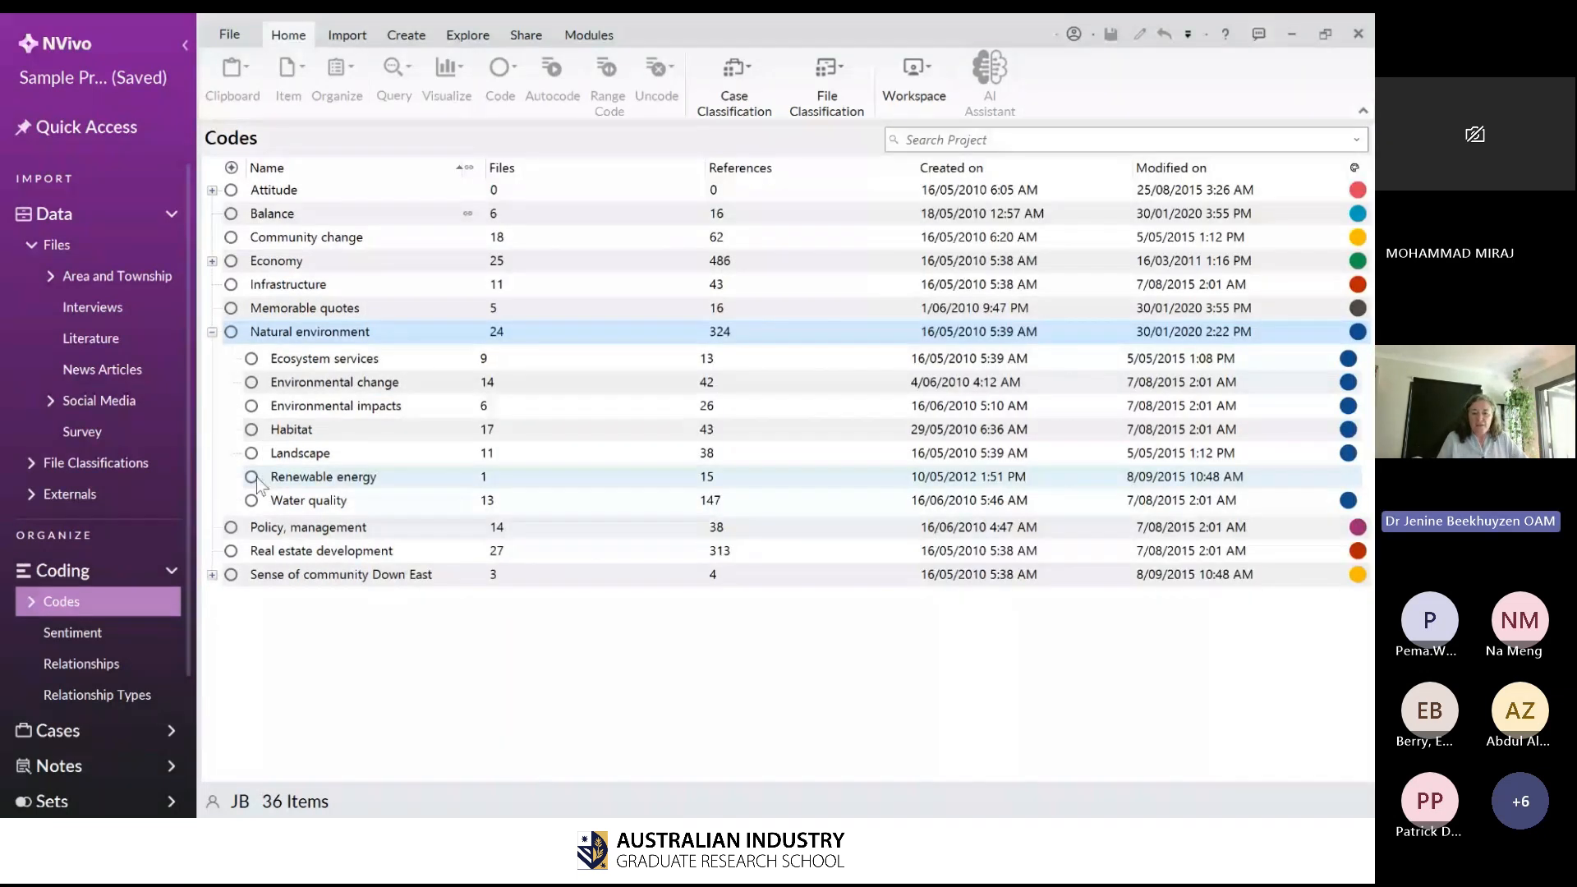
- Expand the Attitude code in the code list to show its child codes
click(355, 358)
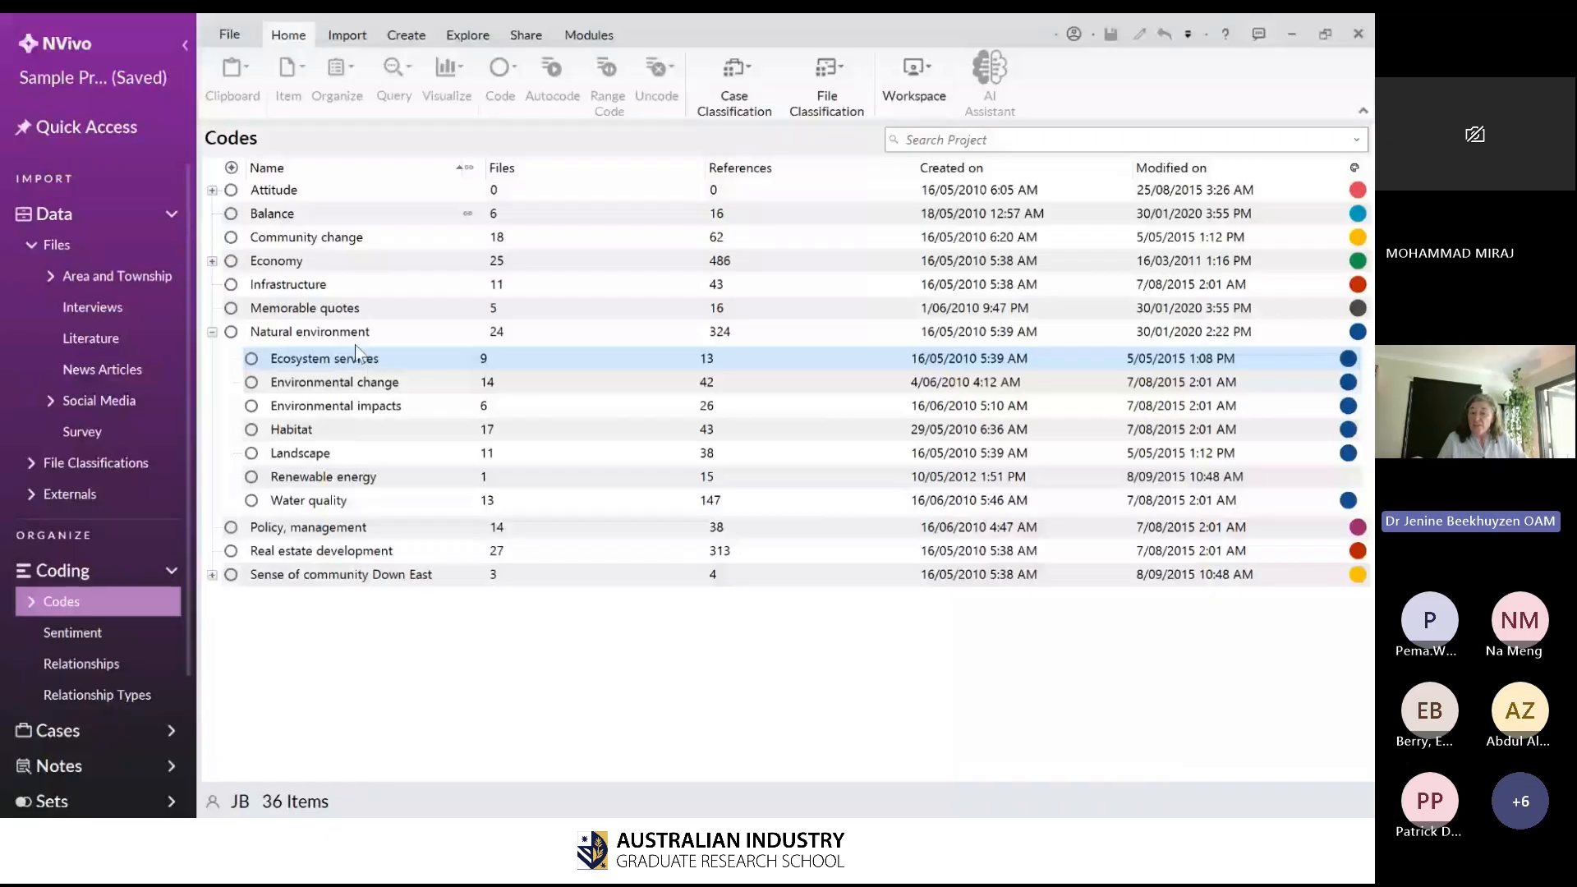
click(355, 358)
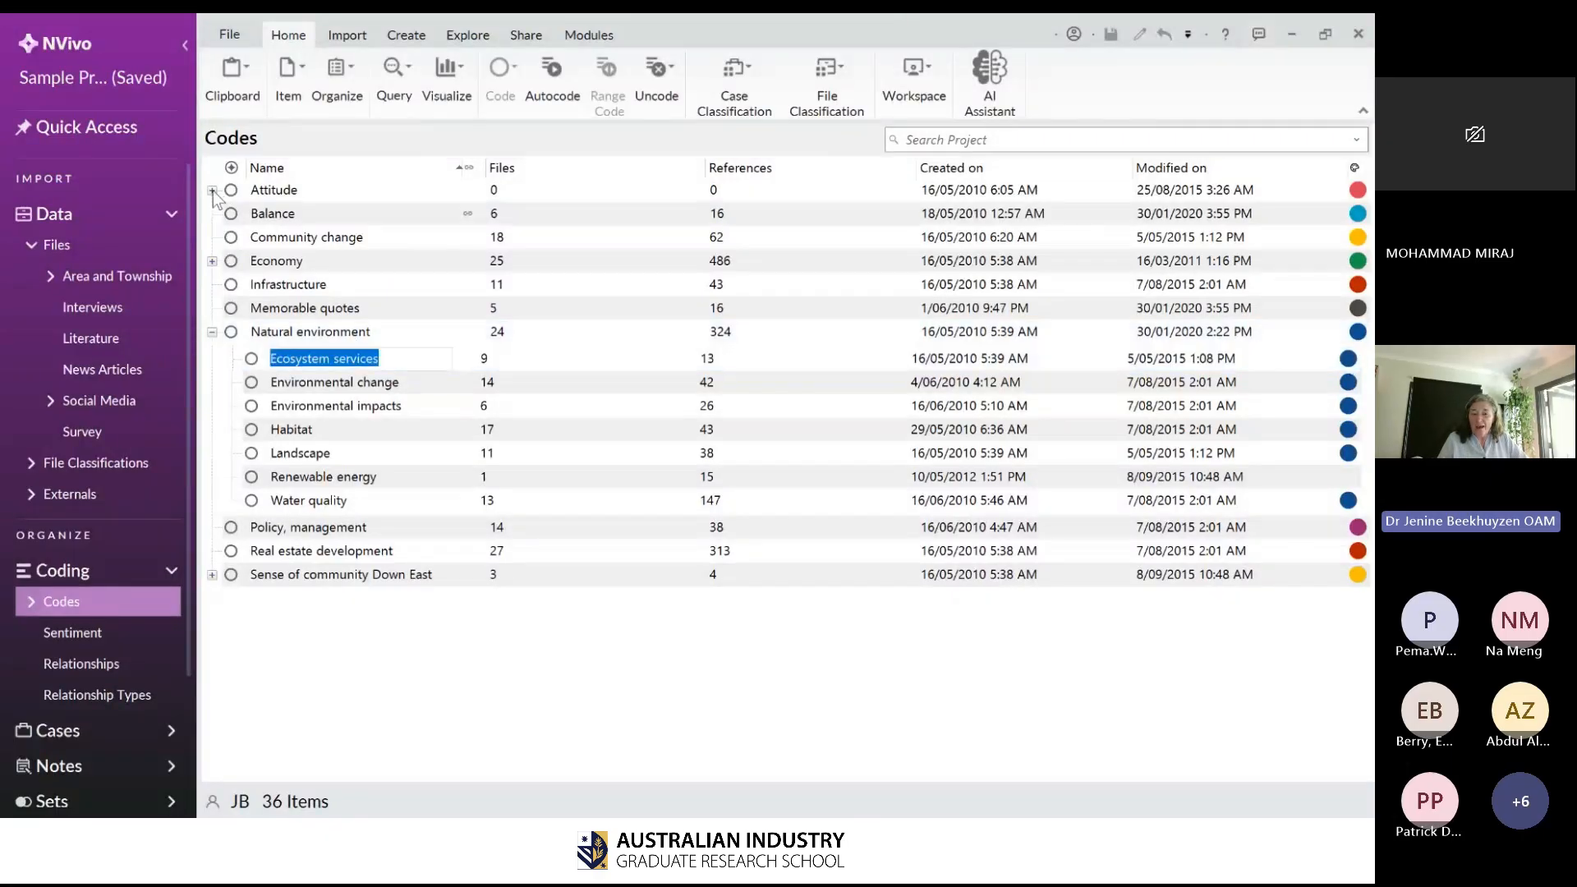
click(212, 191)
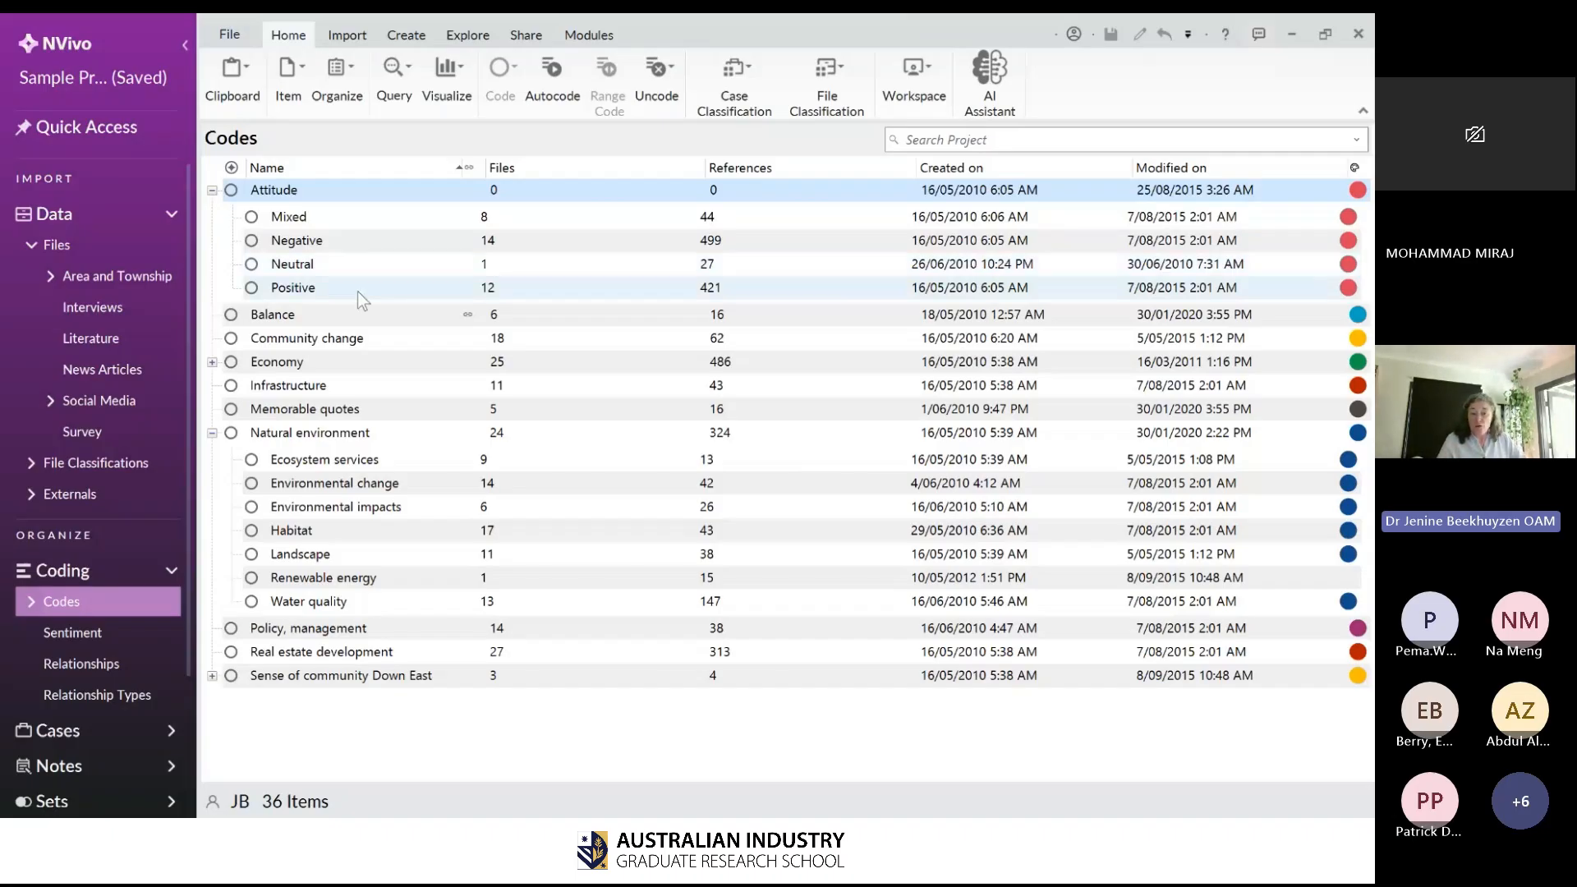
- Cut the Neutral code from under Attitude and paste it at the top level of the code hierarchy
click(257, 268)
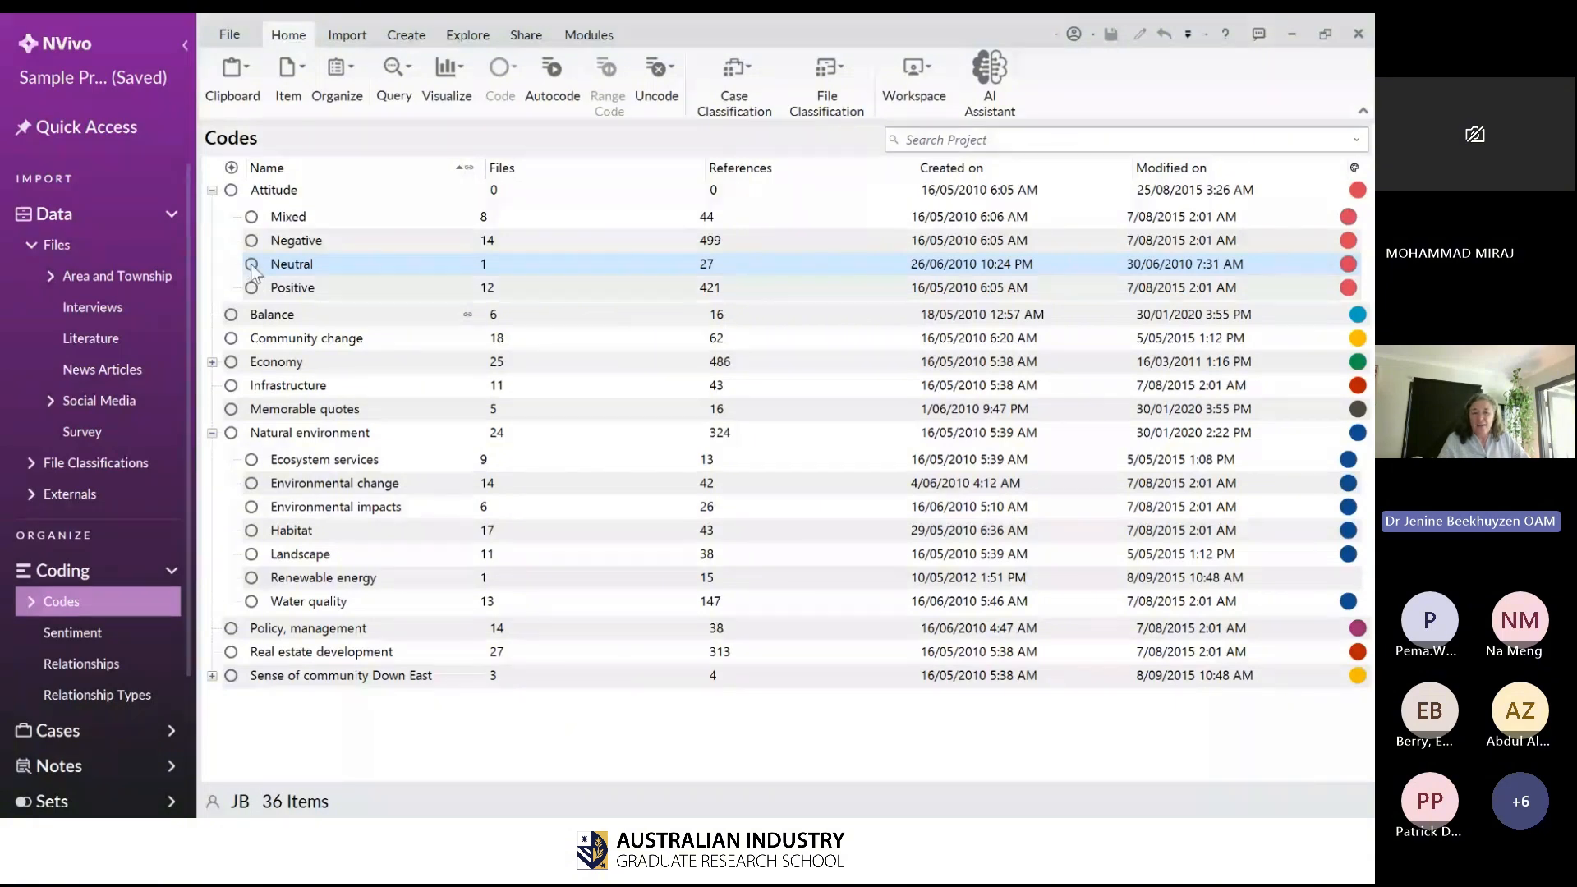
right_click(252, 266)
click(336, 354)
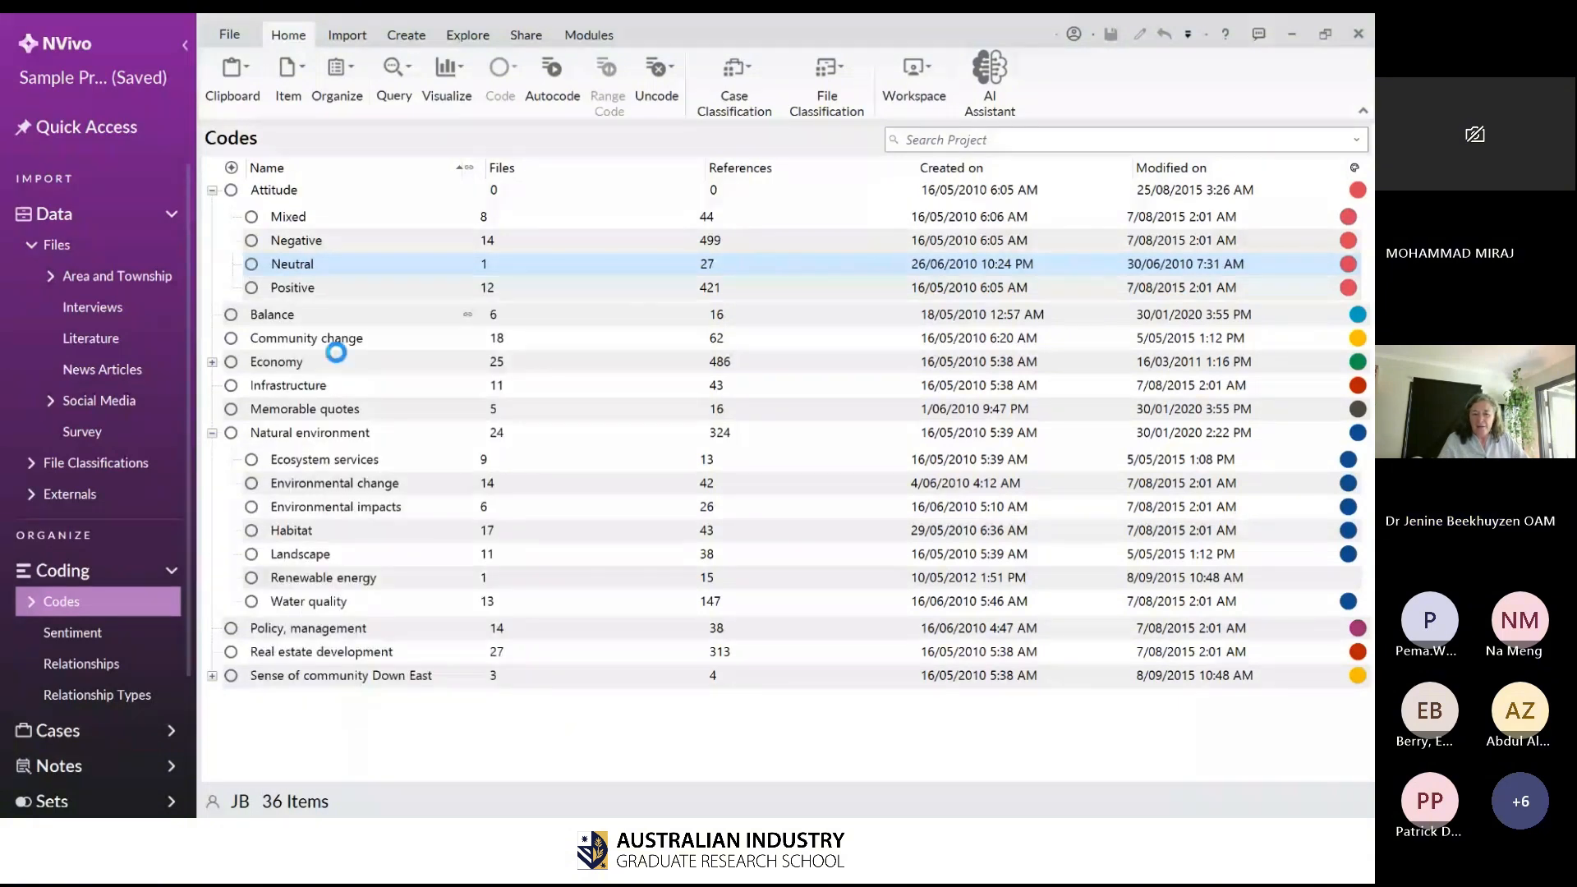
click(436, 732)
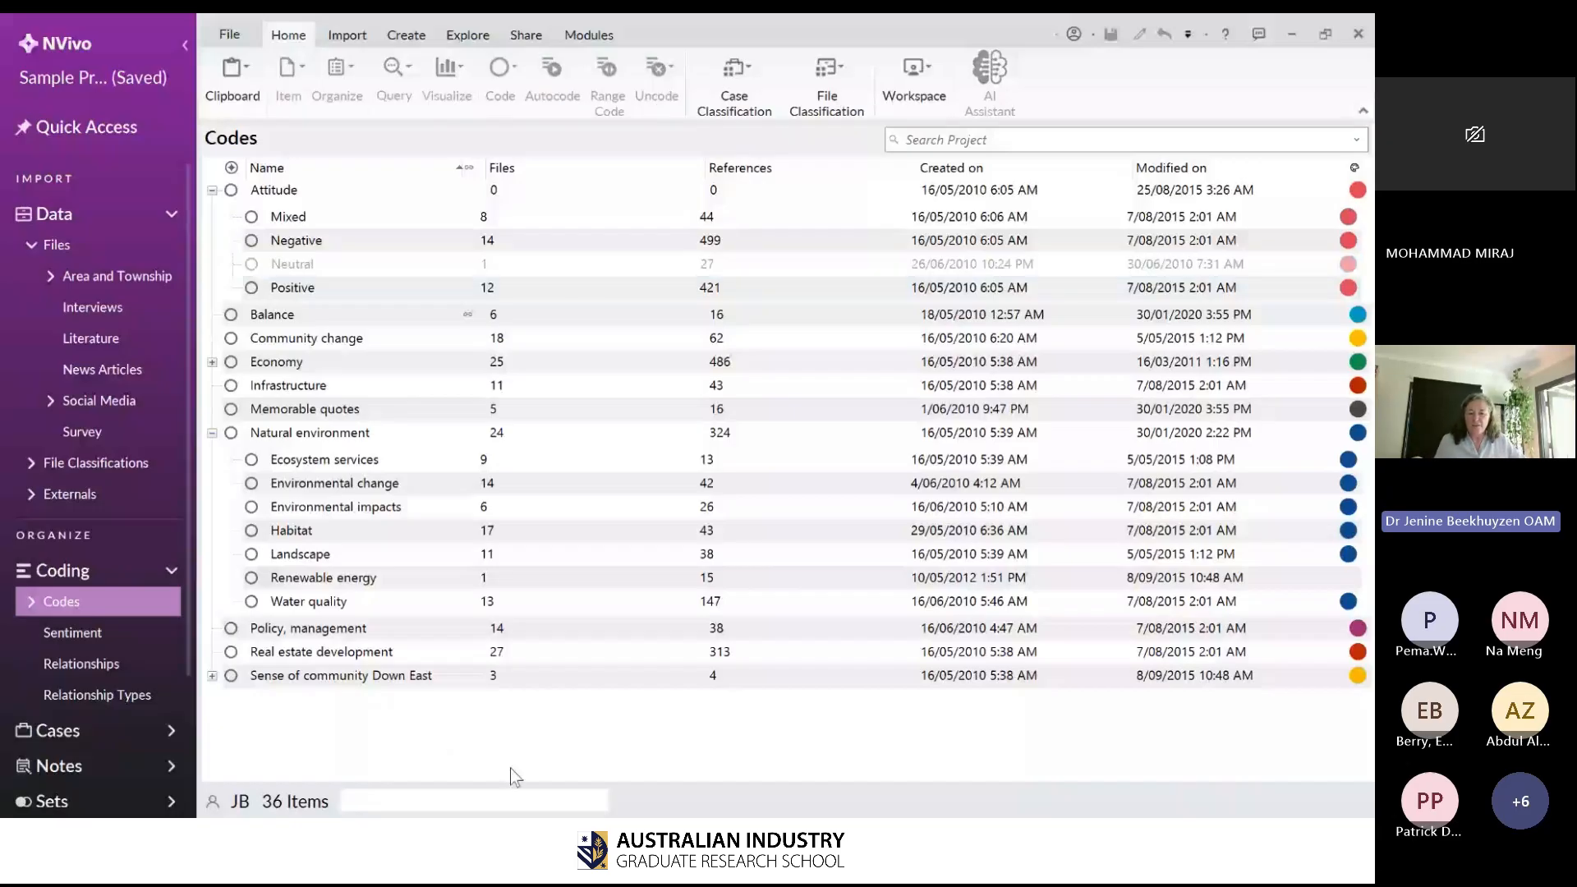
key(ctrl+v)
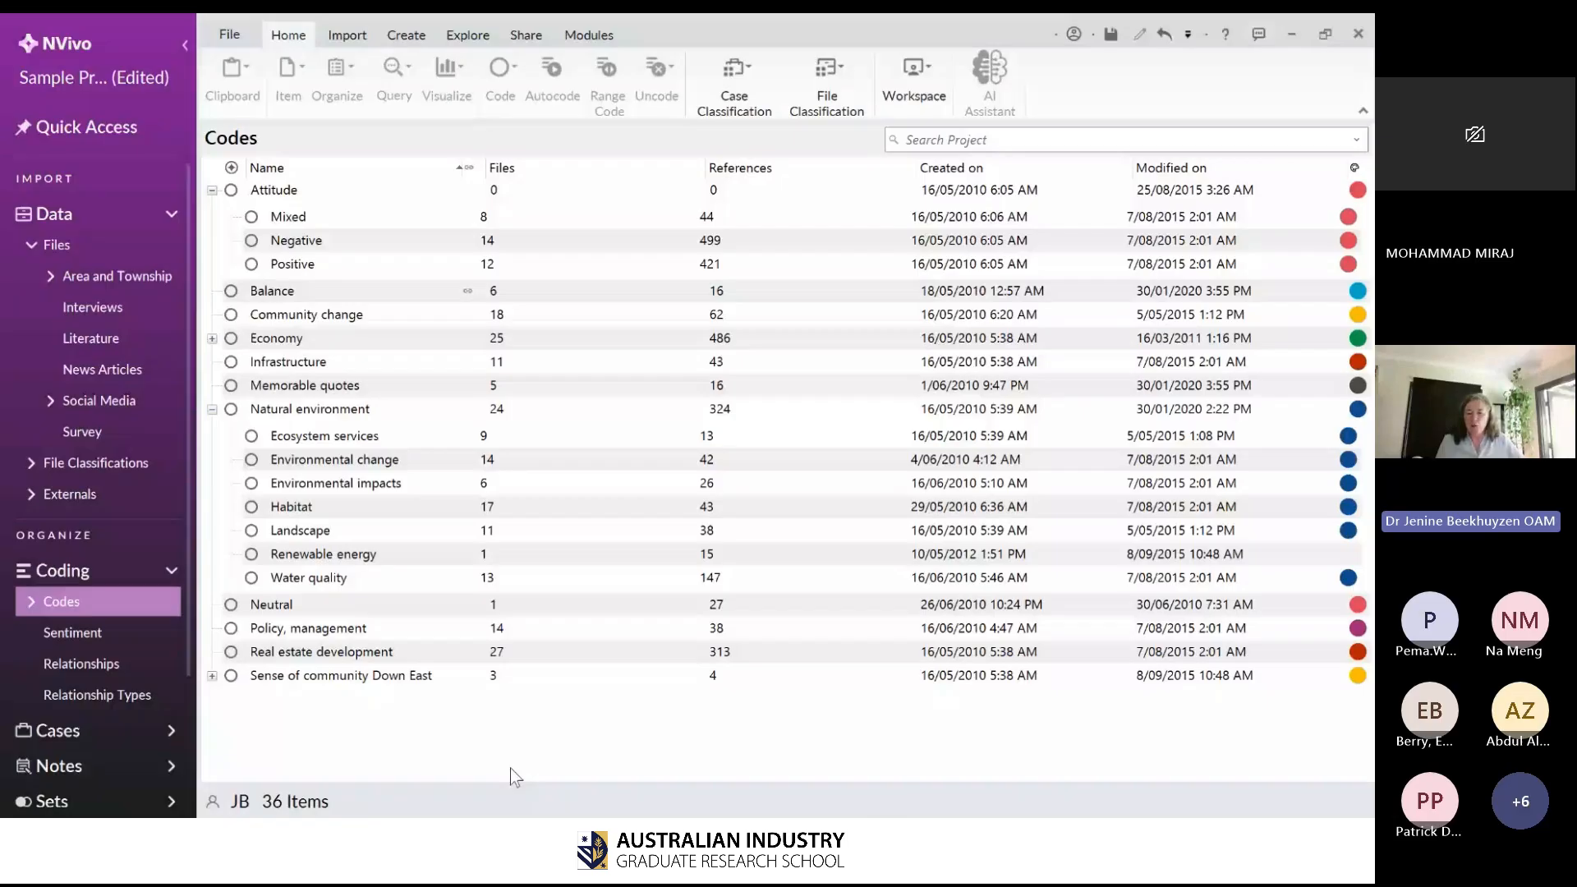
- Undo the move of the Neutral code and save the project
key(ctrl+z)
key(ctrl+s)
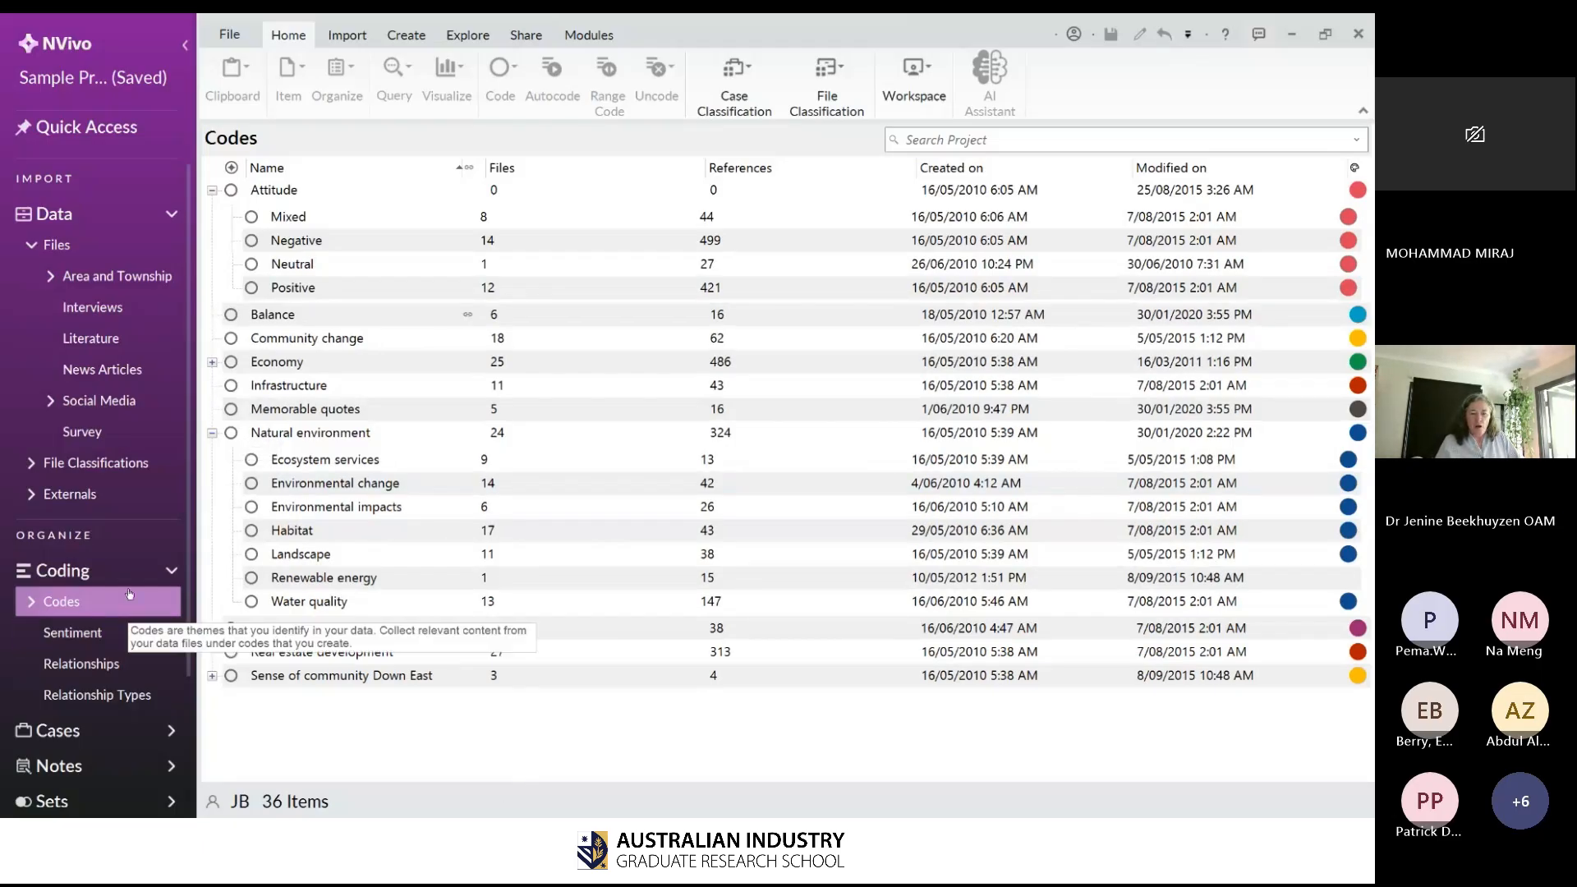
- Open the Sentiment codes and expand all of their levels
click(101, 638)
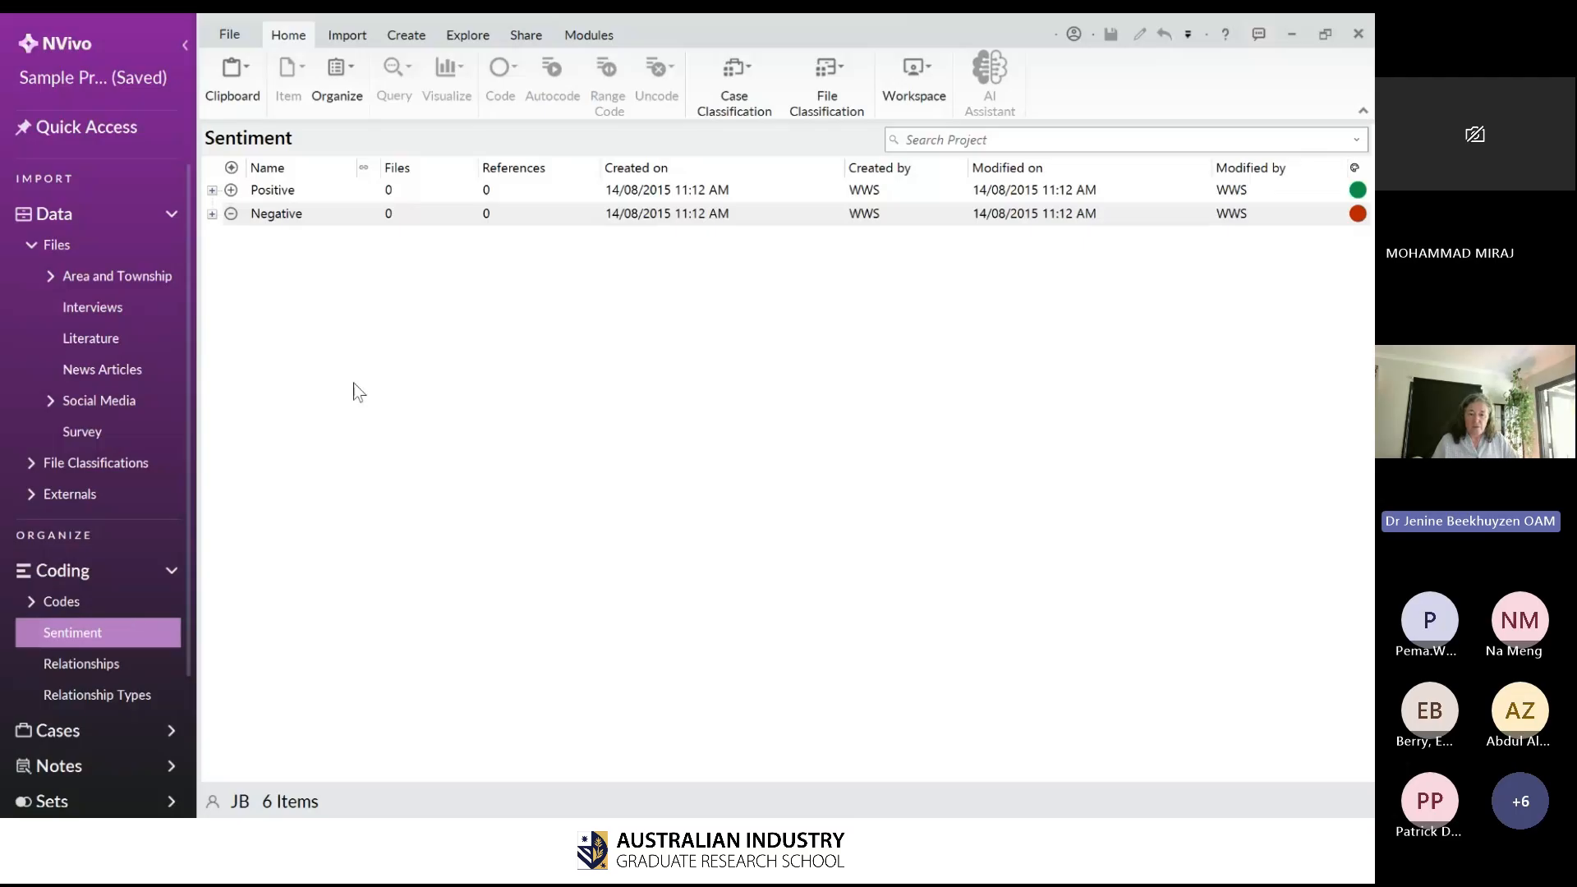
right_click(551, 341)
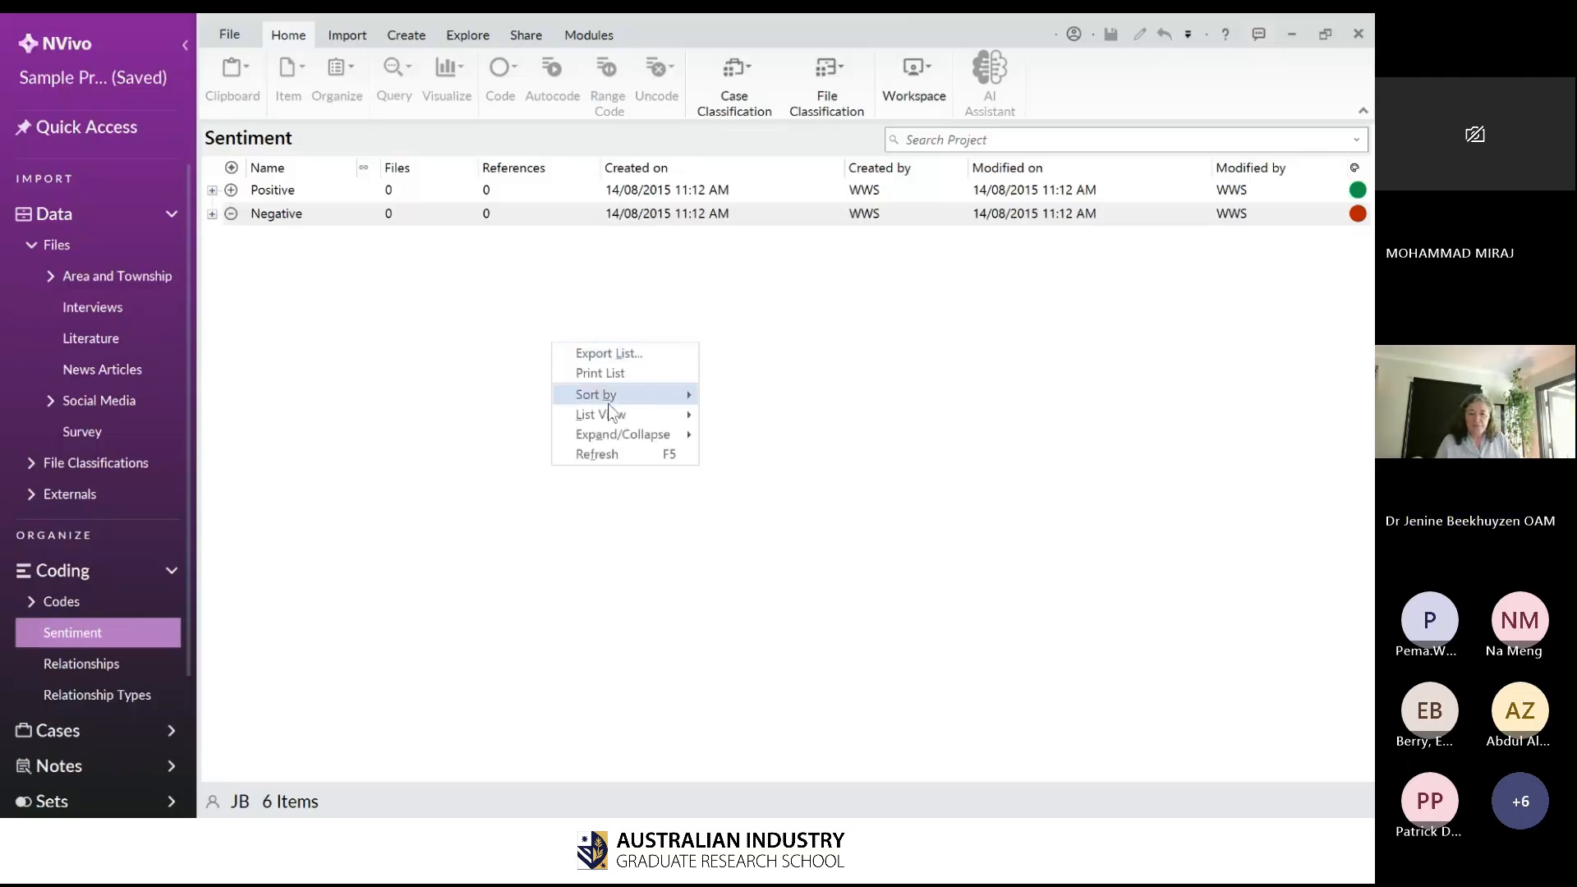
mouse_move(645, 434)
click(746, 442)
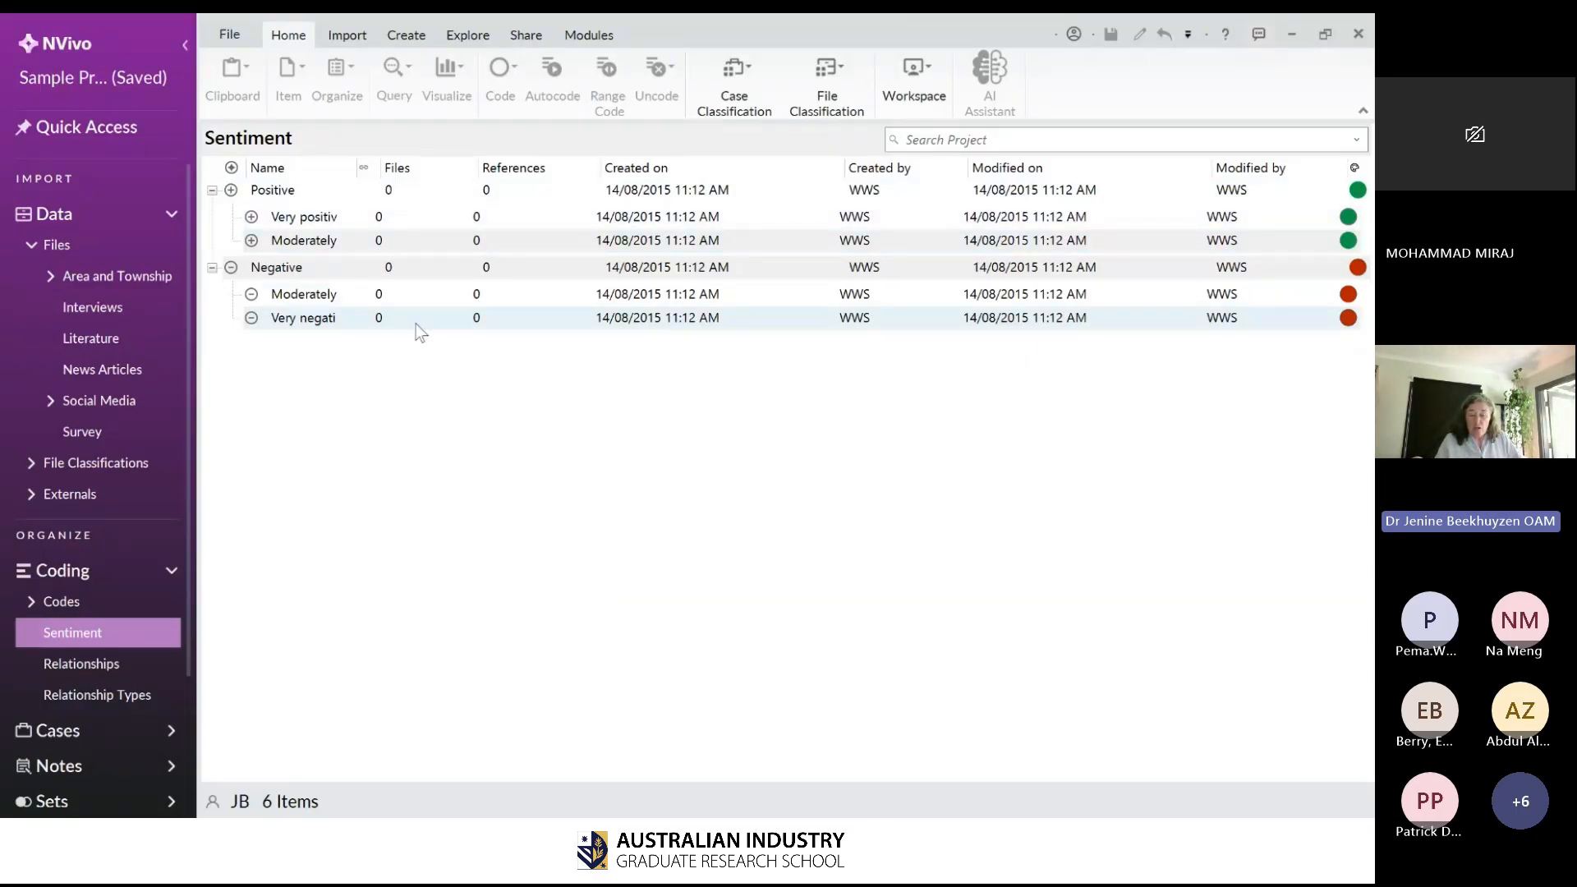
- Select all files in the Interviews folder and start autocoding them with the Identify sentiment option
click(91, 307)
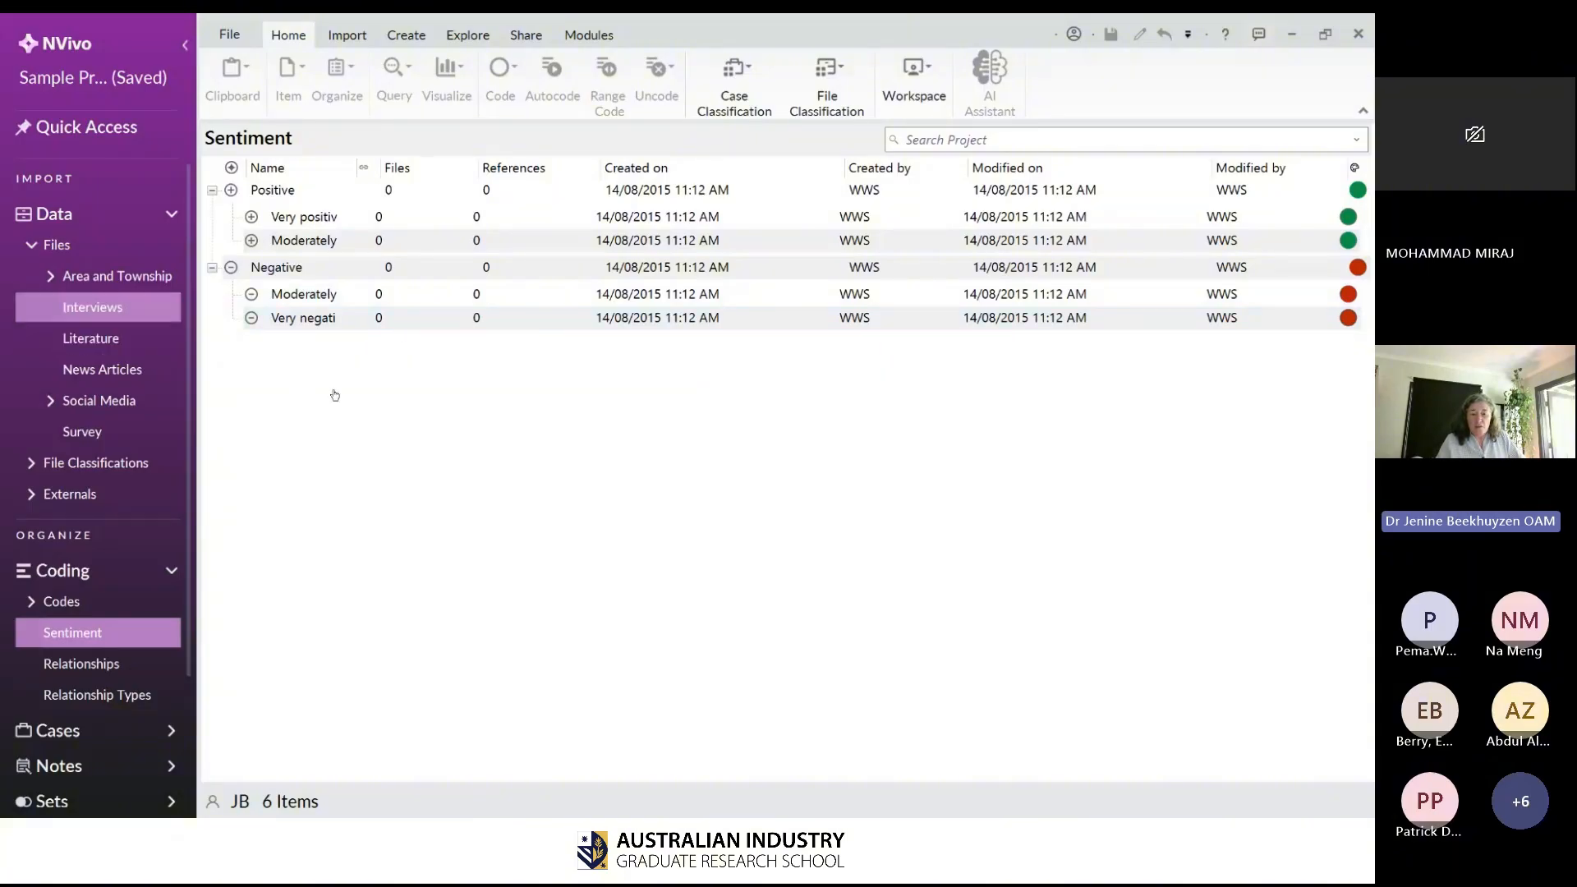
click(425, 374)
key(ctrl+a)
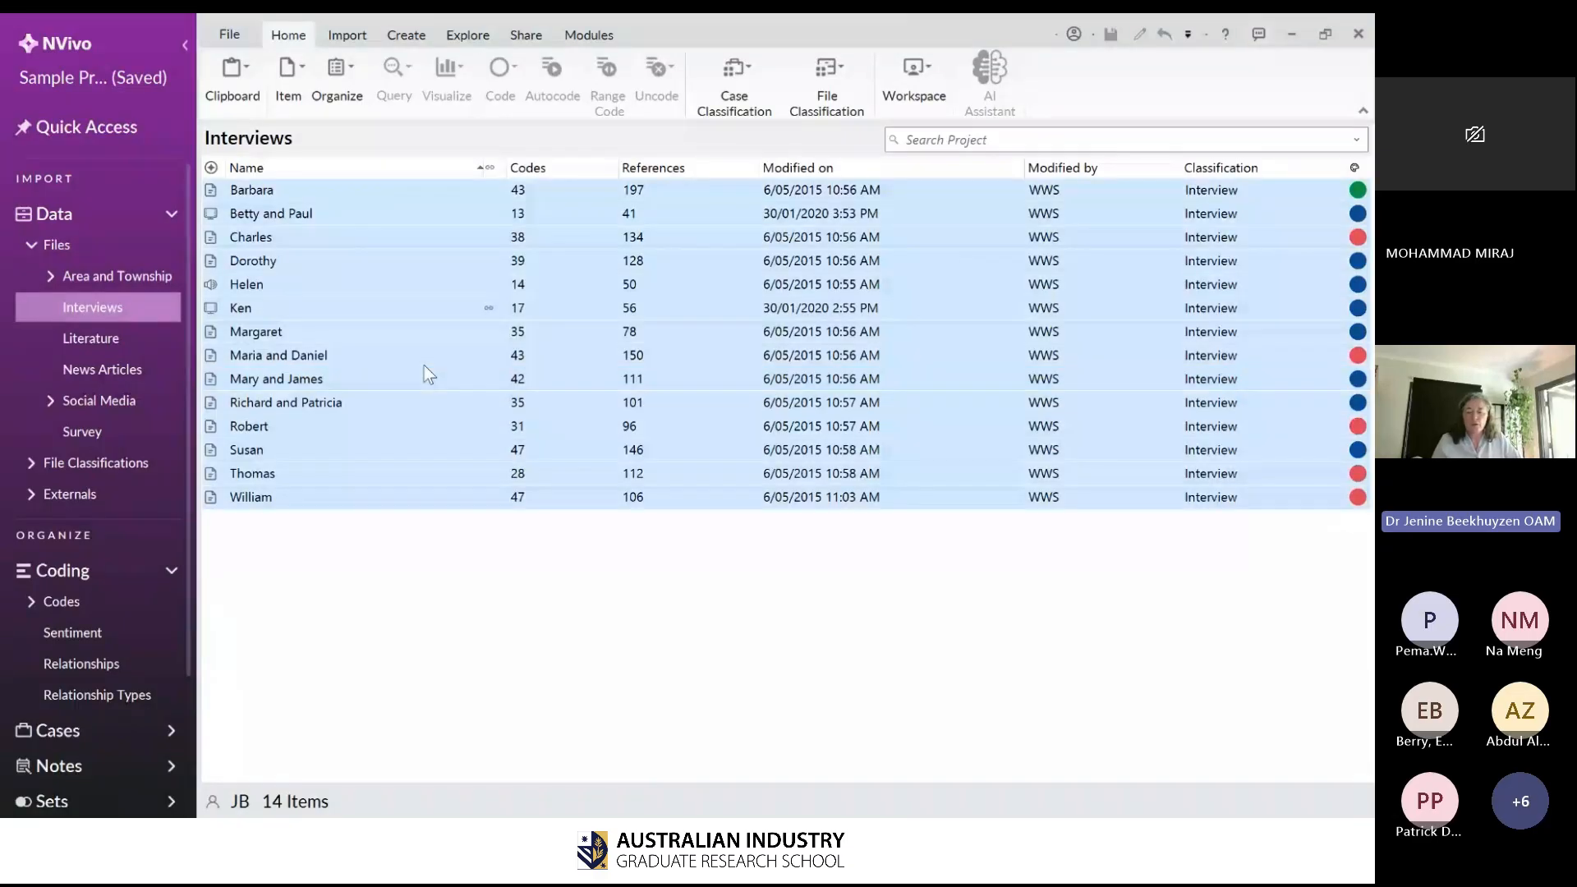
right_click(502, 238)
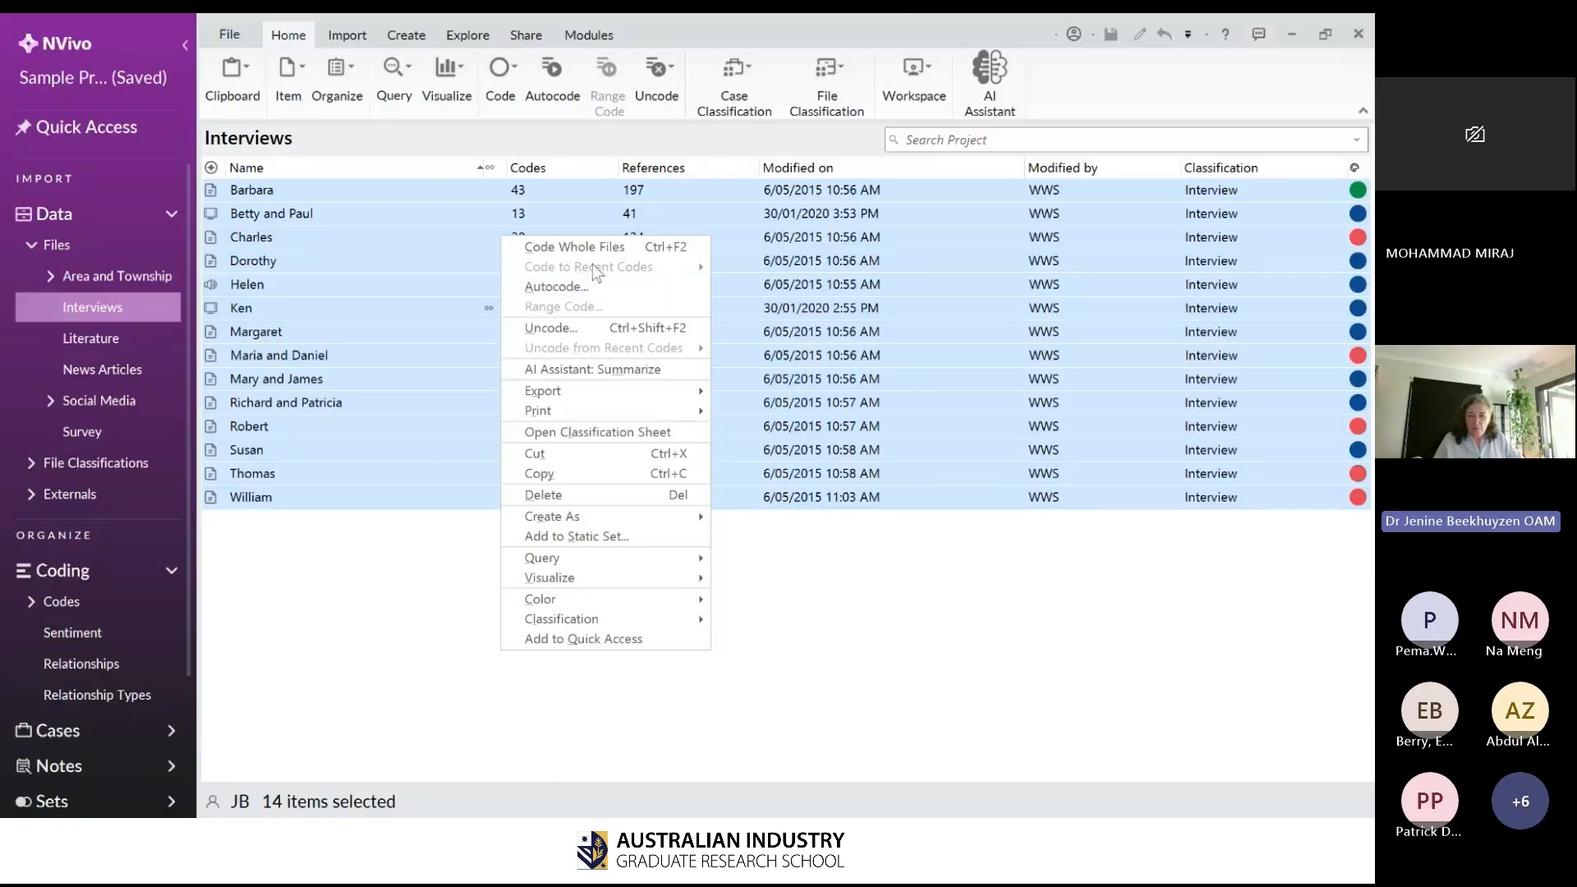
click(582, 287)
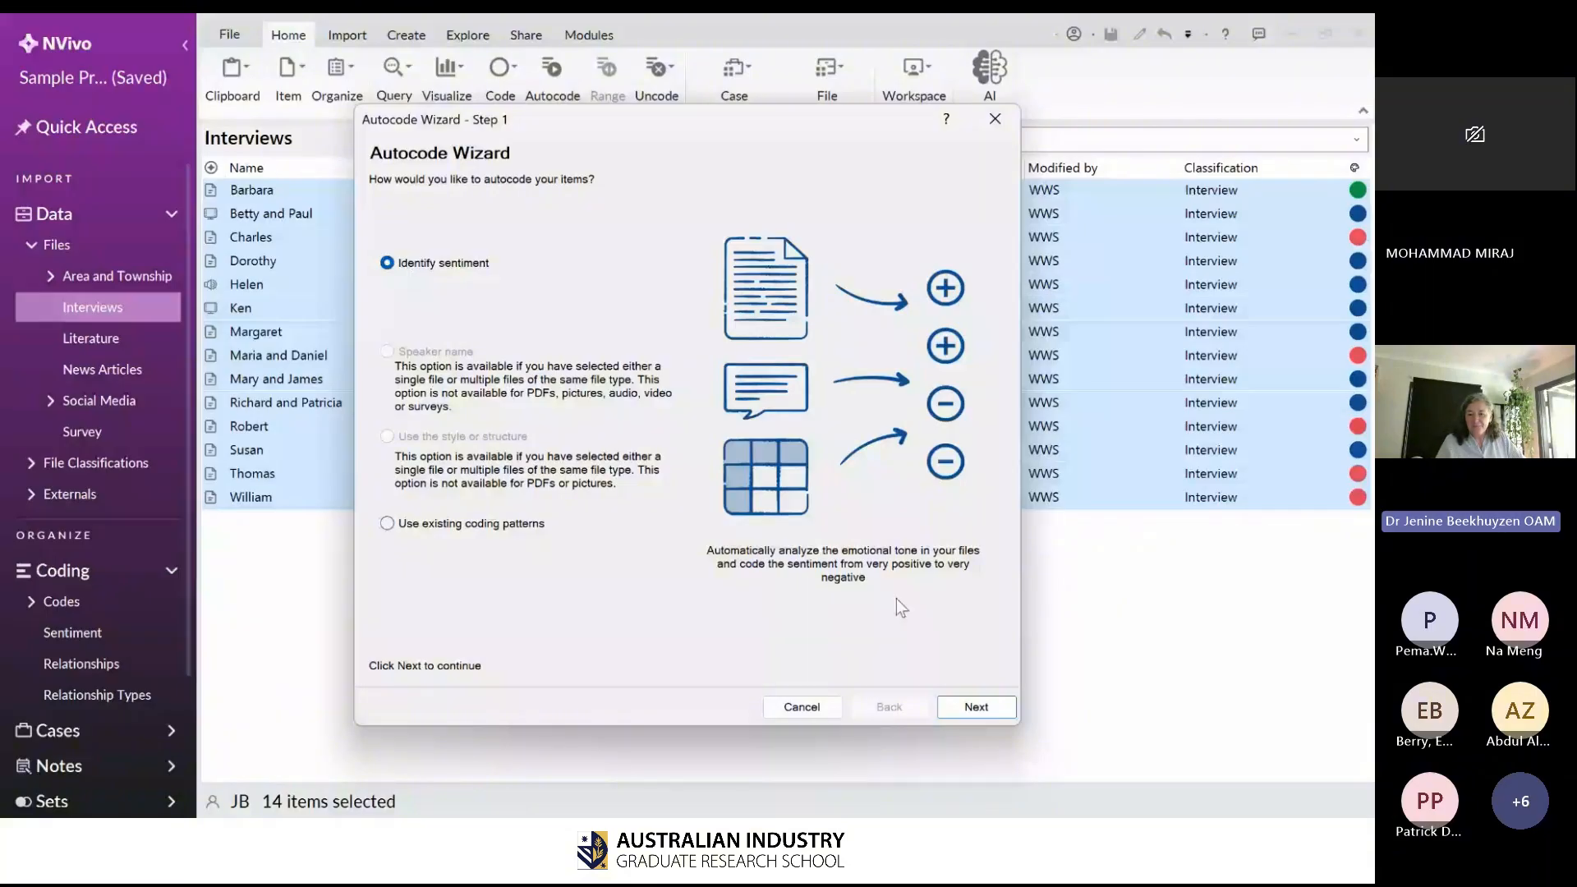
click(976, 708)
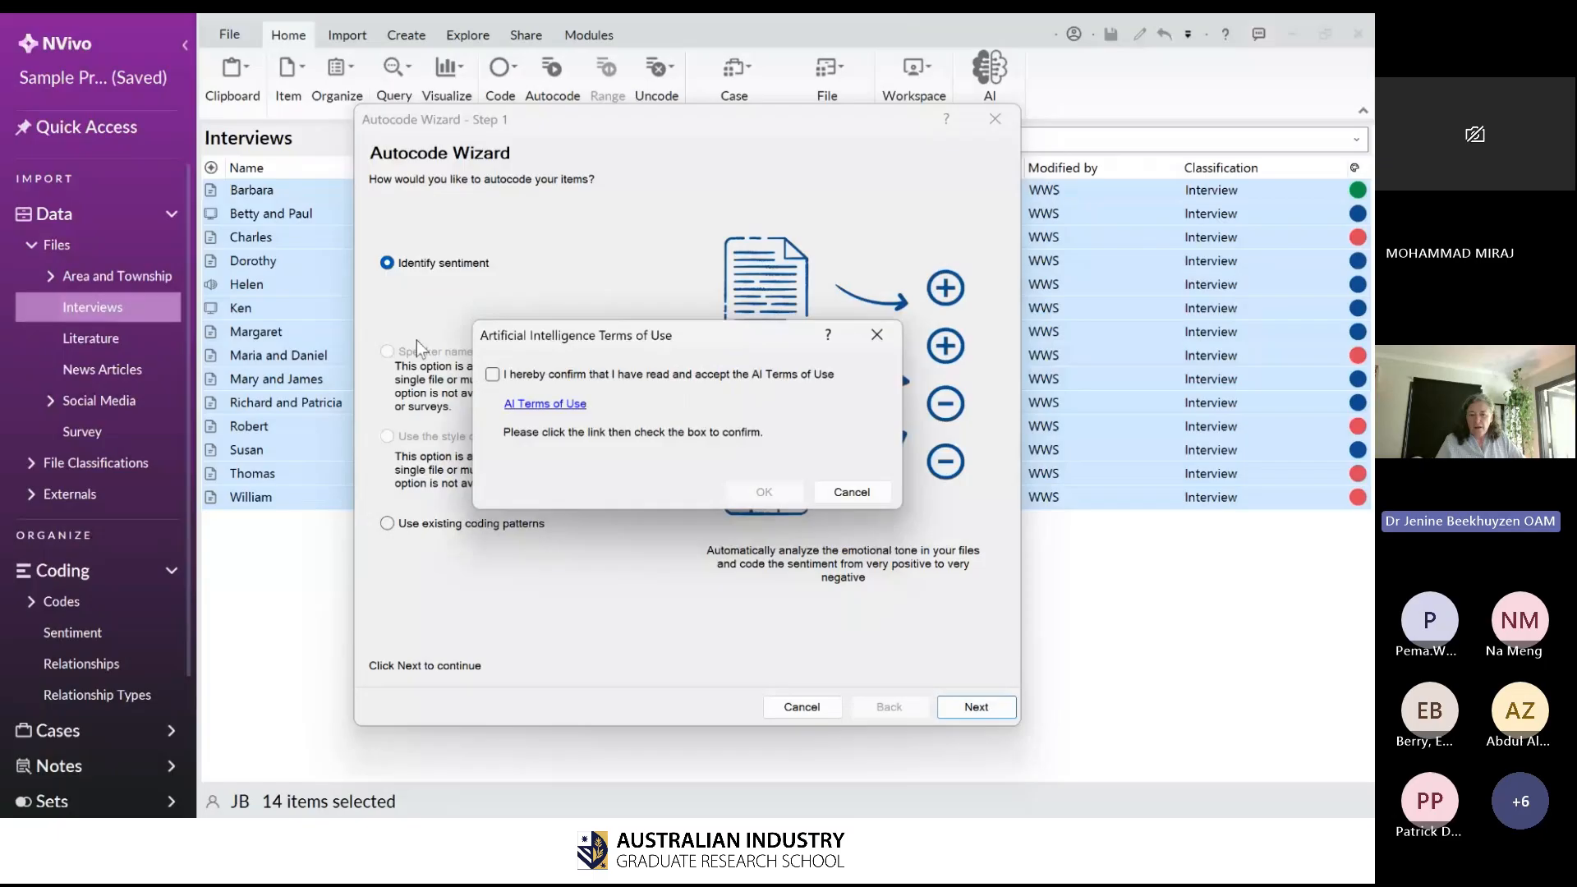
- Confirm and accept the AI Terms of Use for the sentiment autocoding
click(493, 374)
click(557, 404)
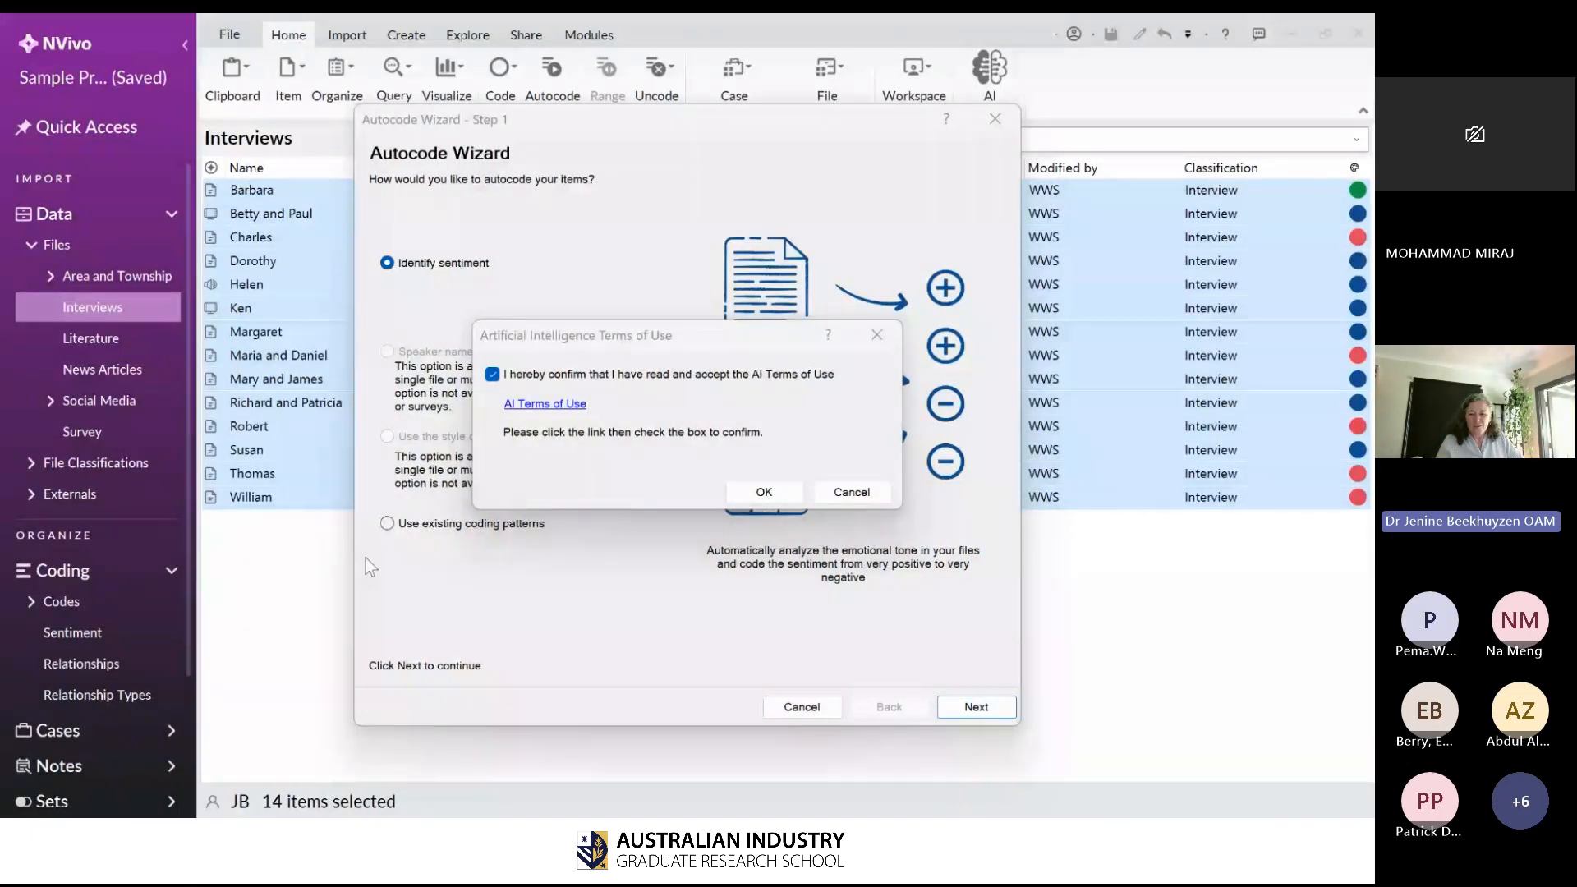
click(760, 491)
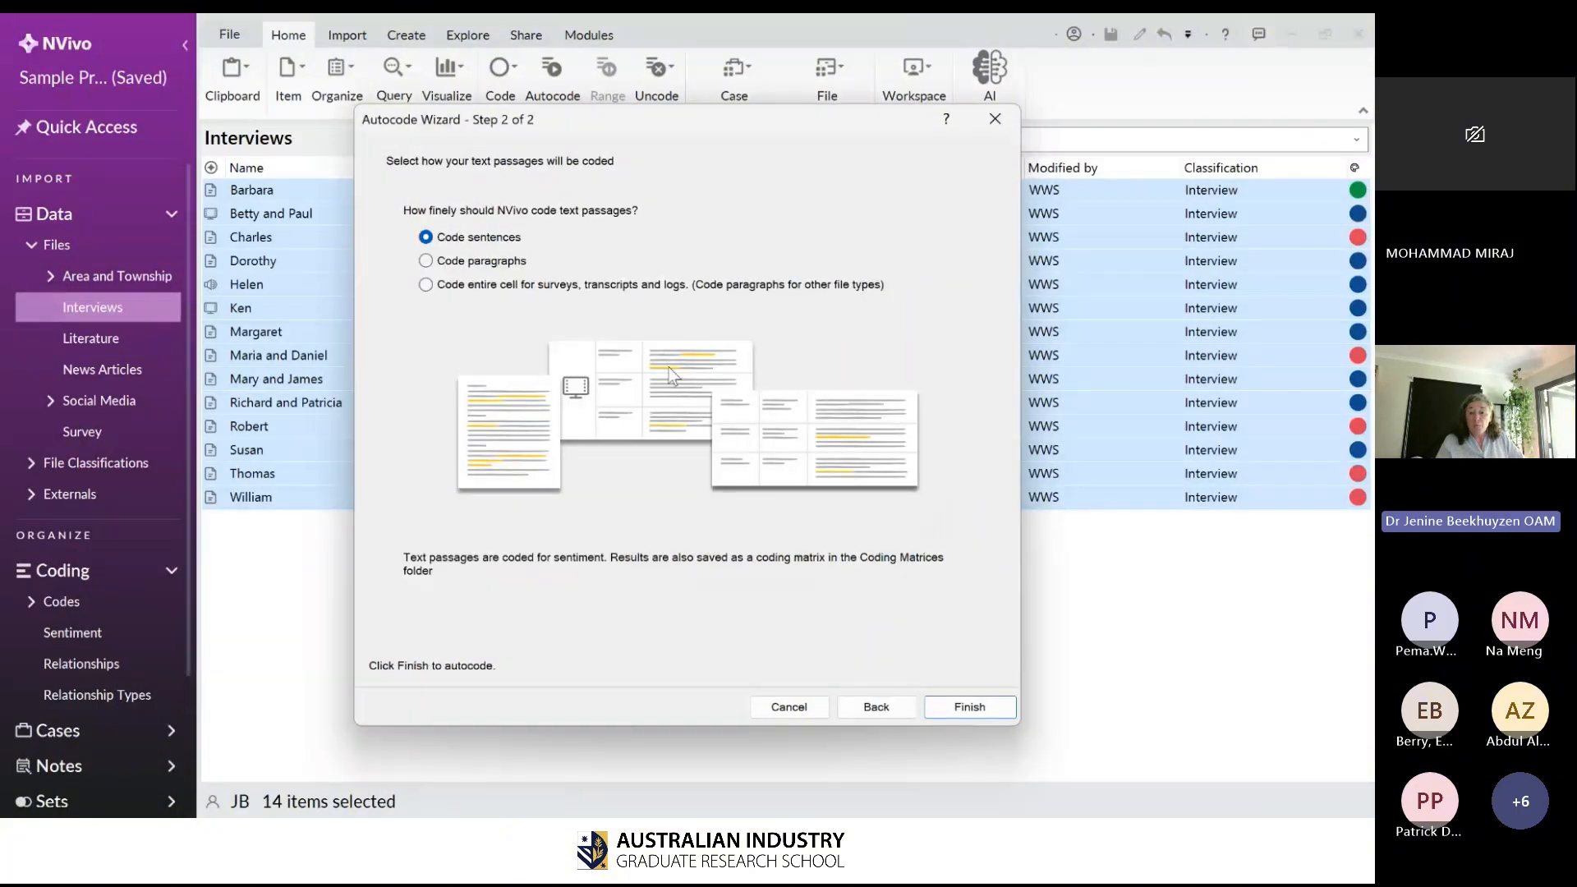
- Set the autocoding to Code paragraphs and run it on the selected interviews
click(502, 264)
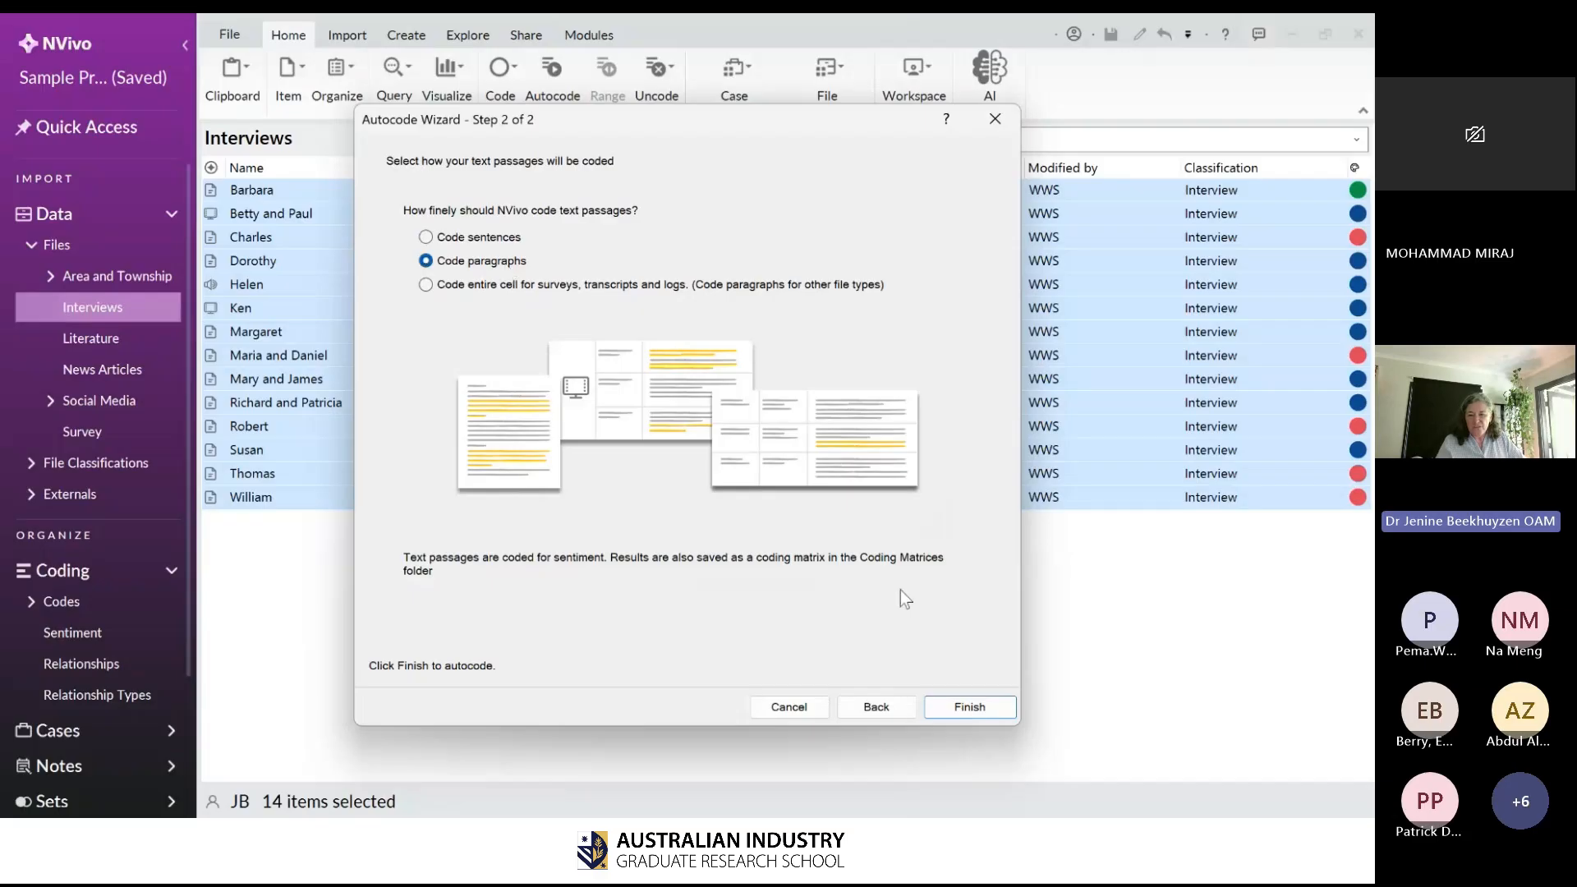
click(902, 708)
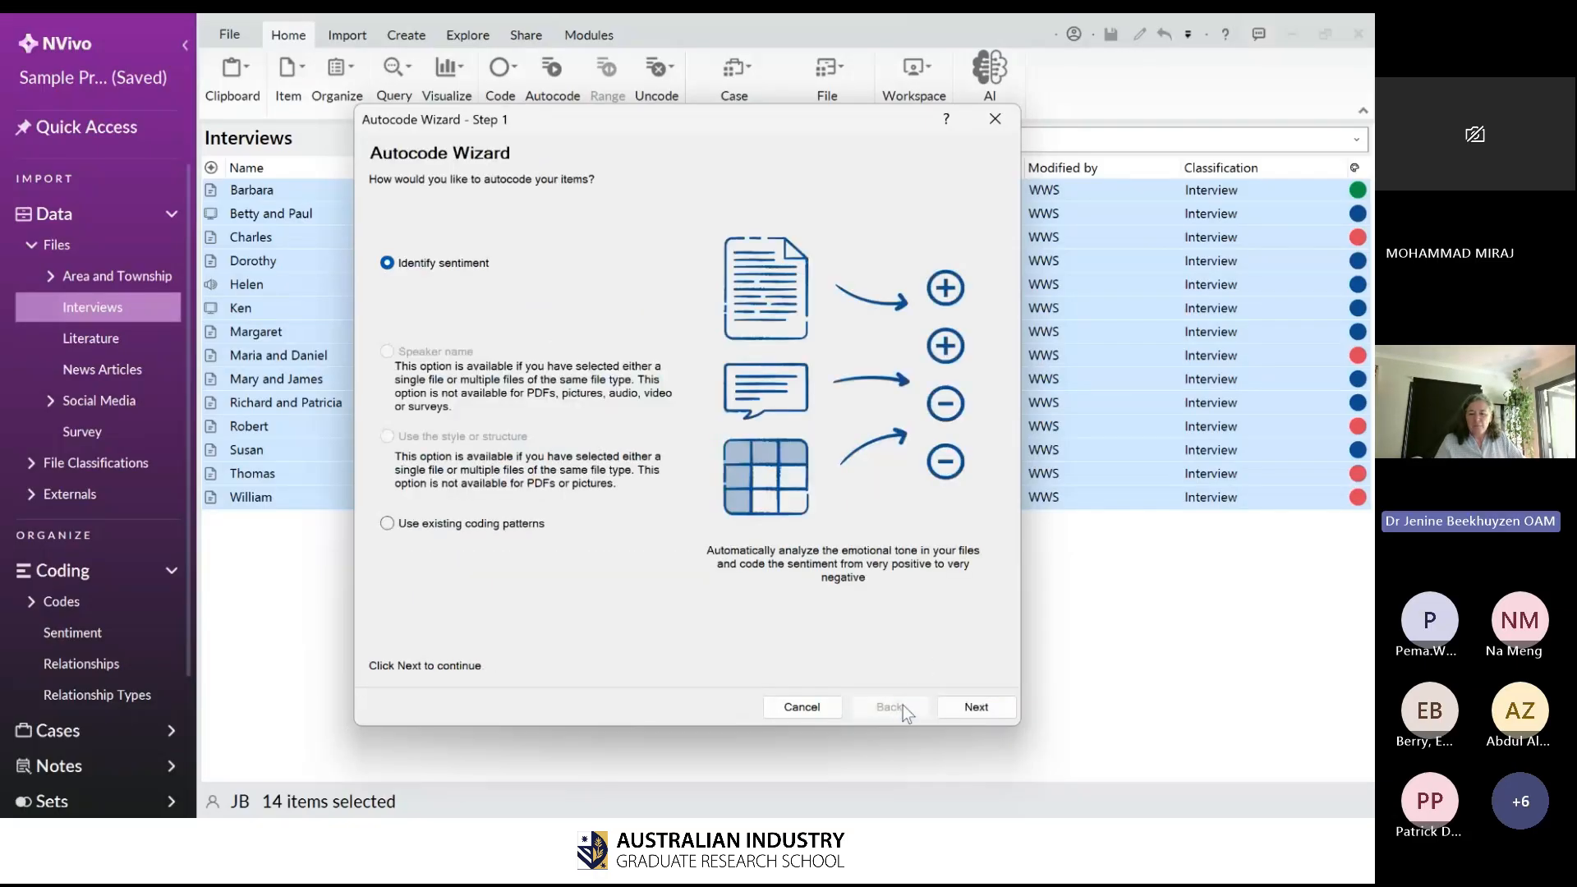
click(953, 705)
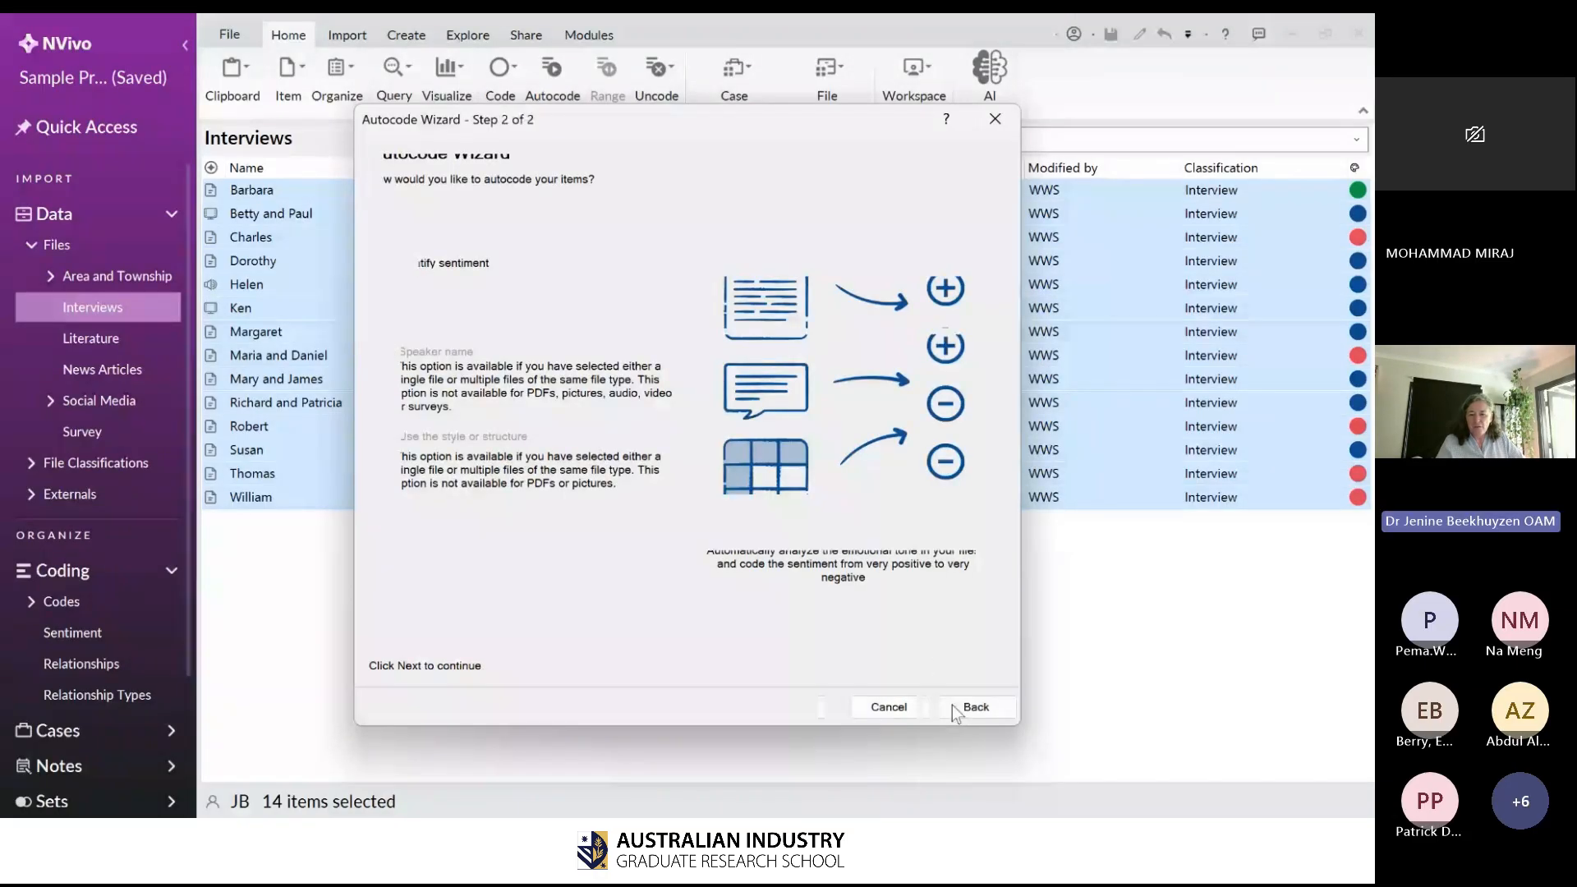
click(953, 705)
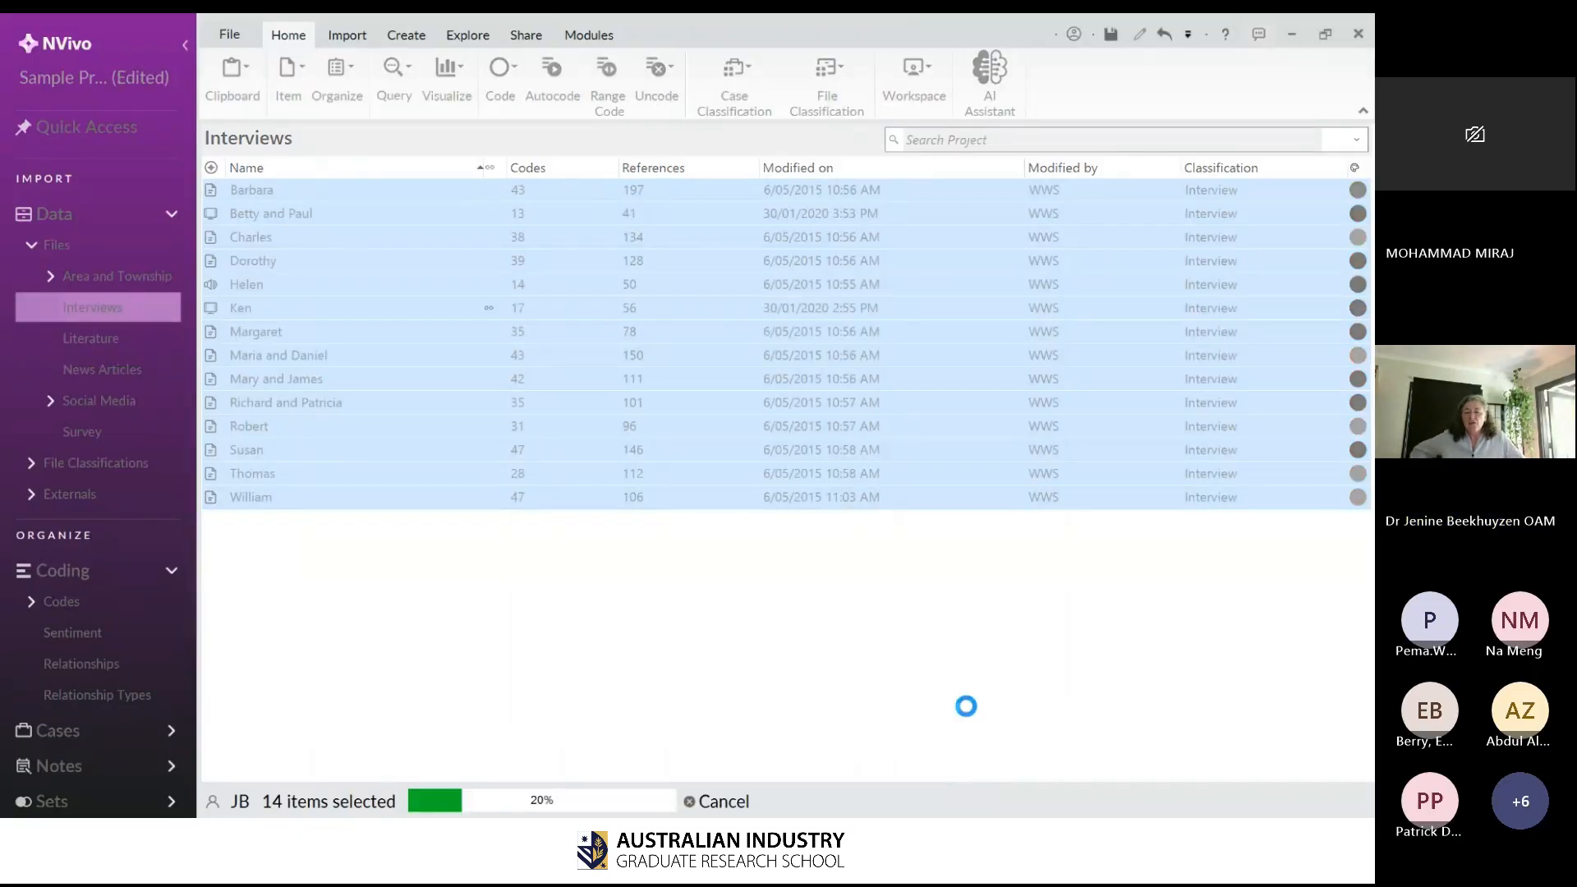
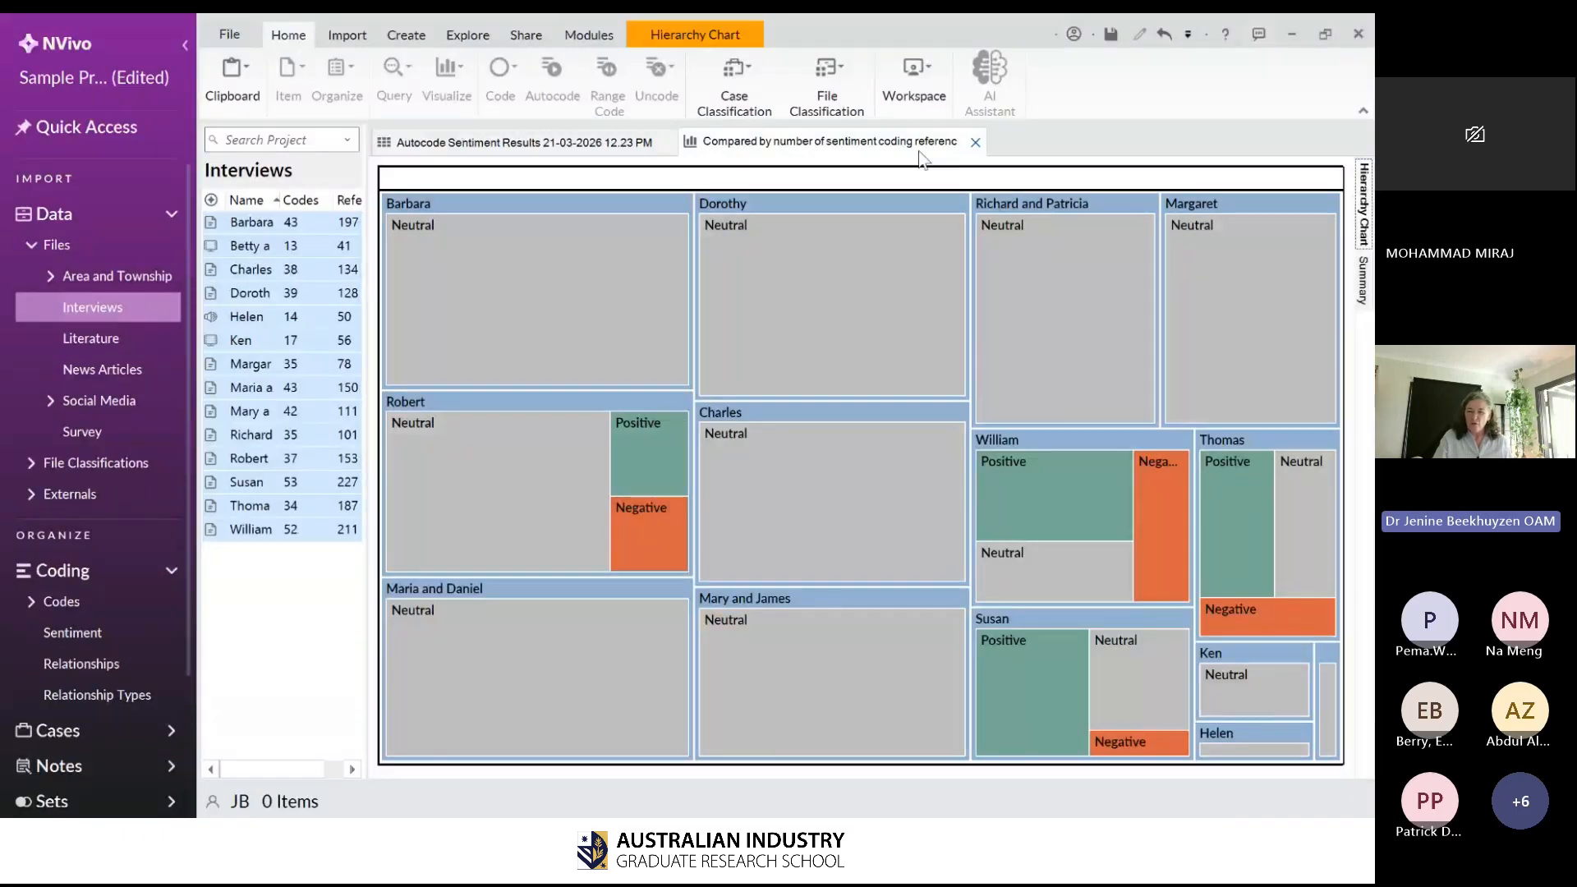
- Close the sentiment autocoding results and compare the reference counts of the Positive and Negative codes in Sentiment
click(658, 139)
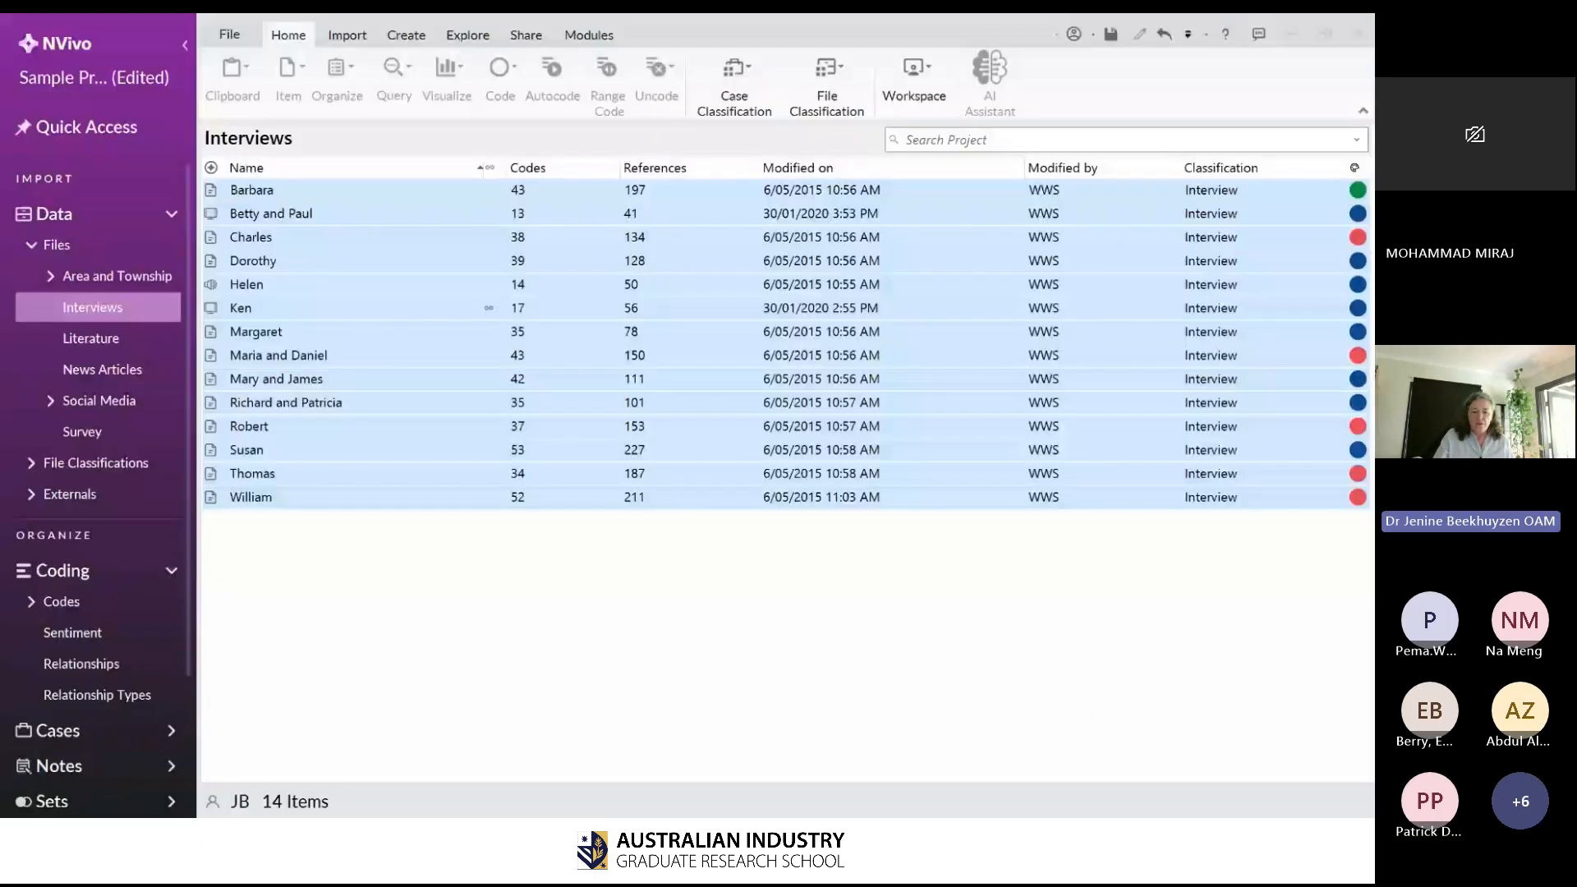
click(155, 632)
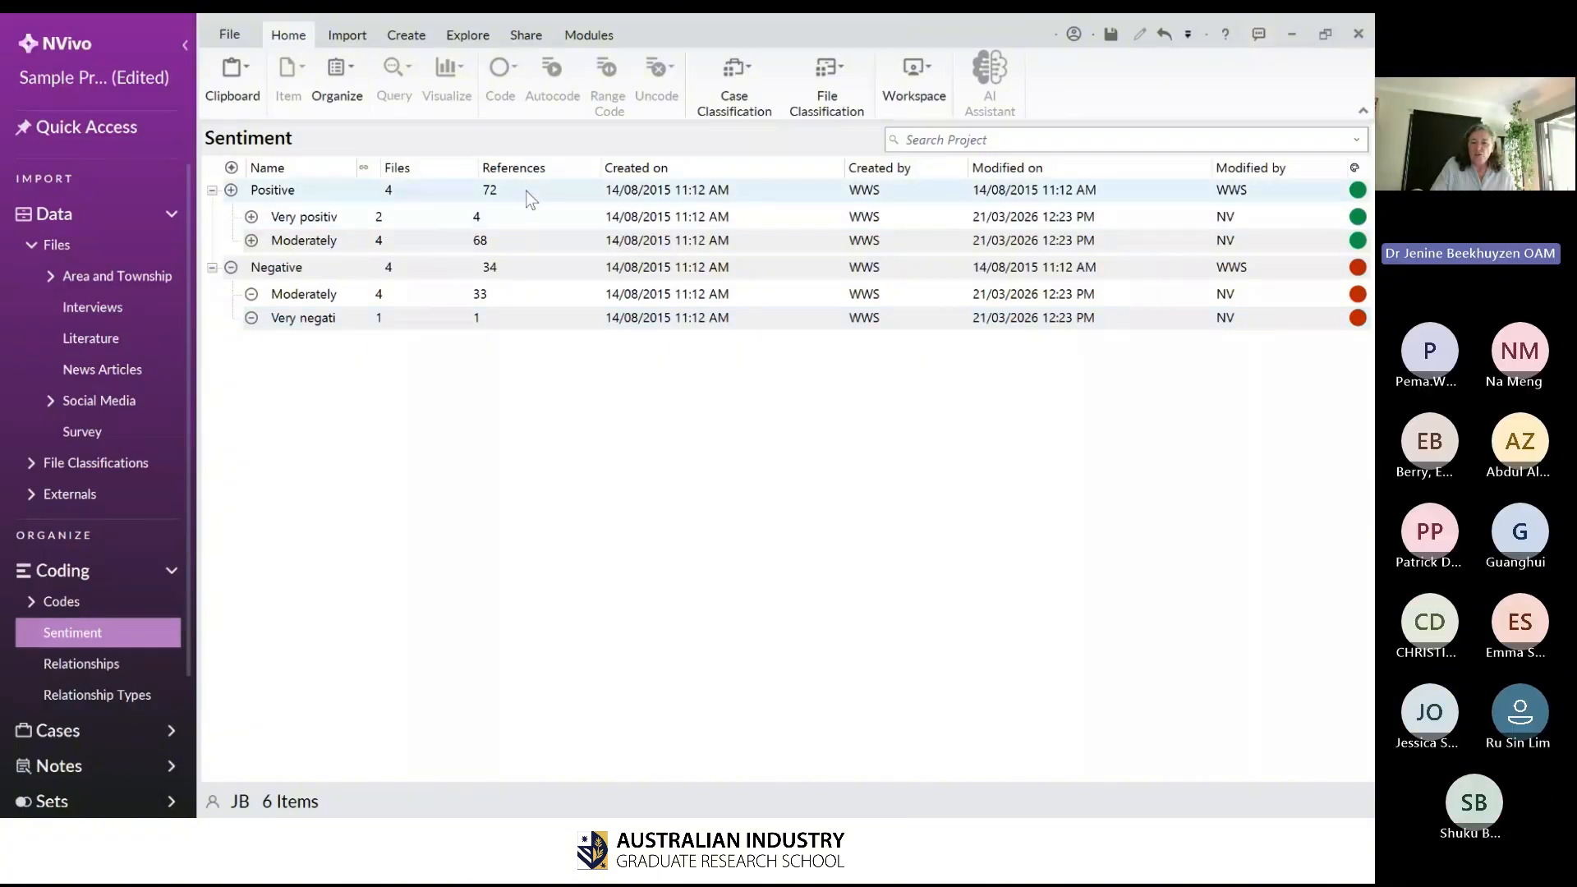
click(526, 191)
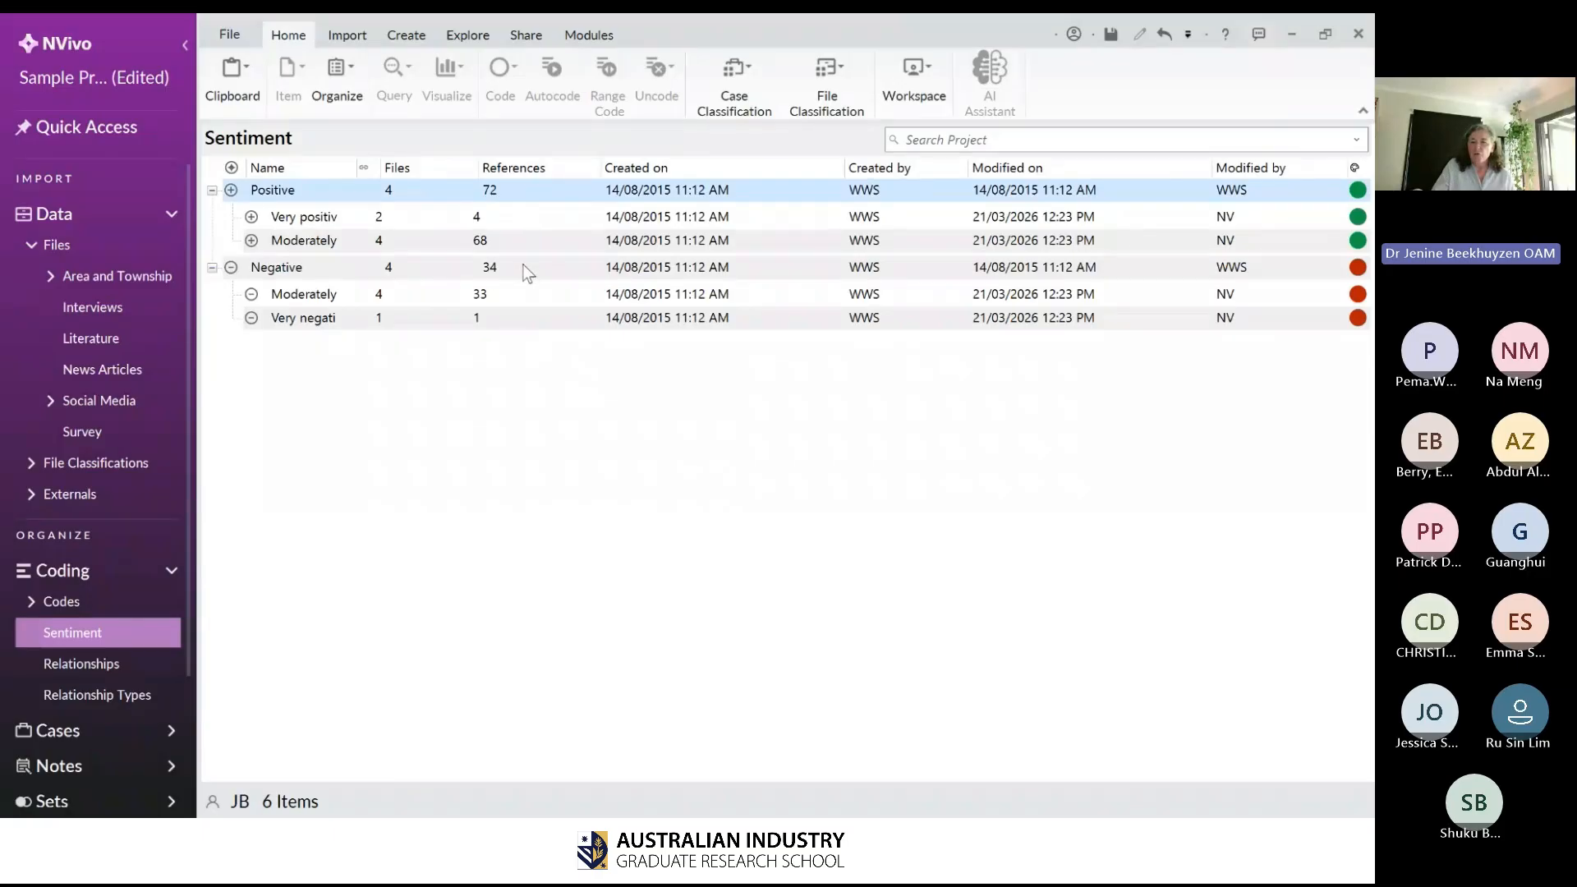
click(525, 267)
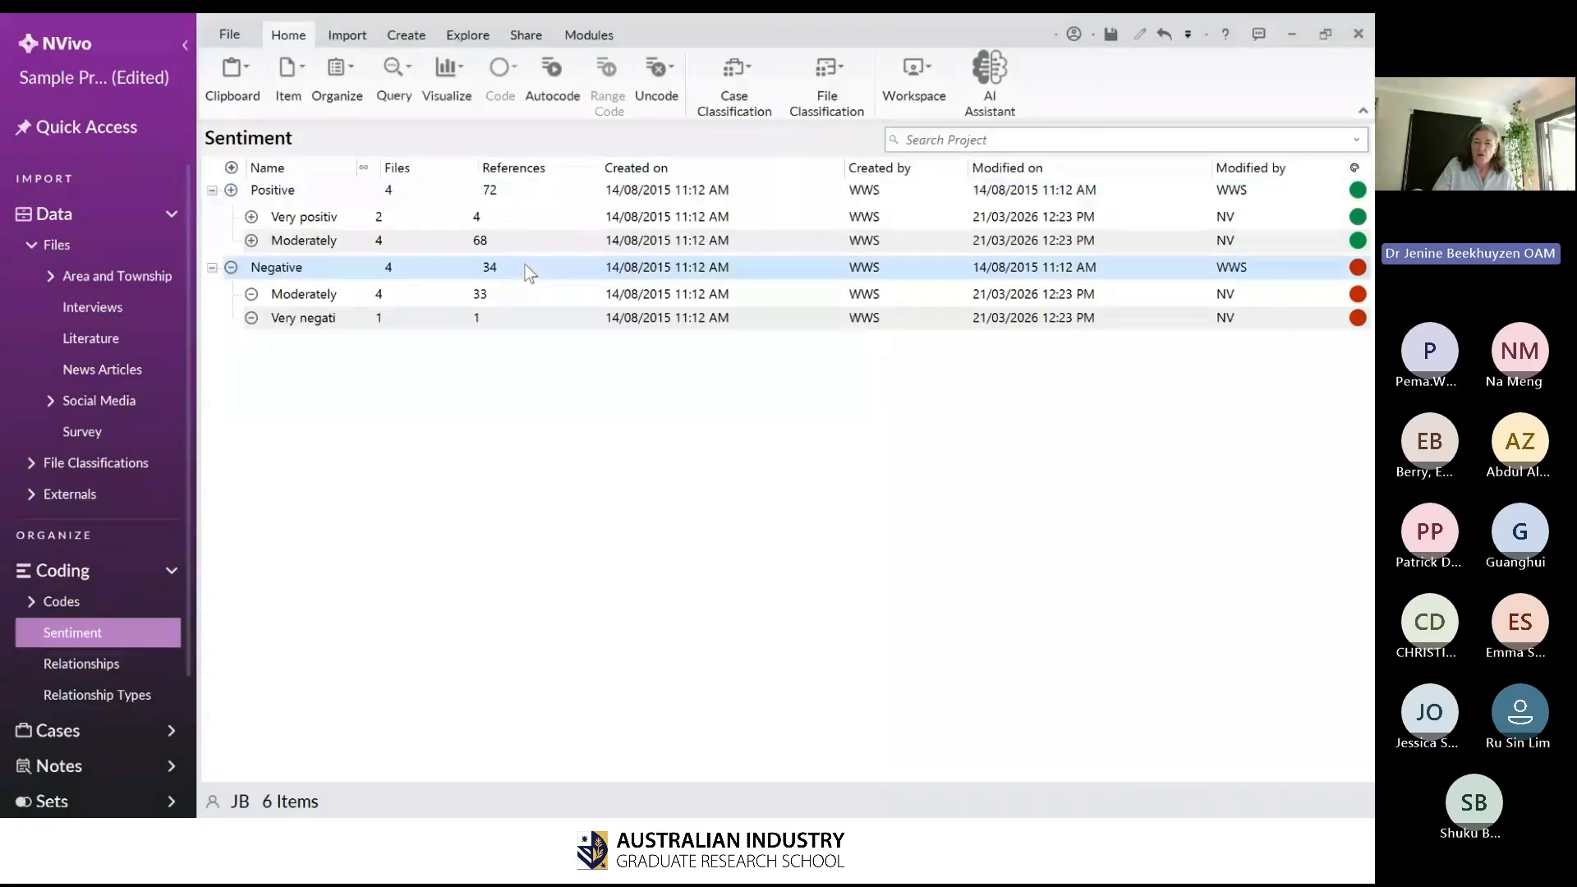
click(514, 191)
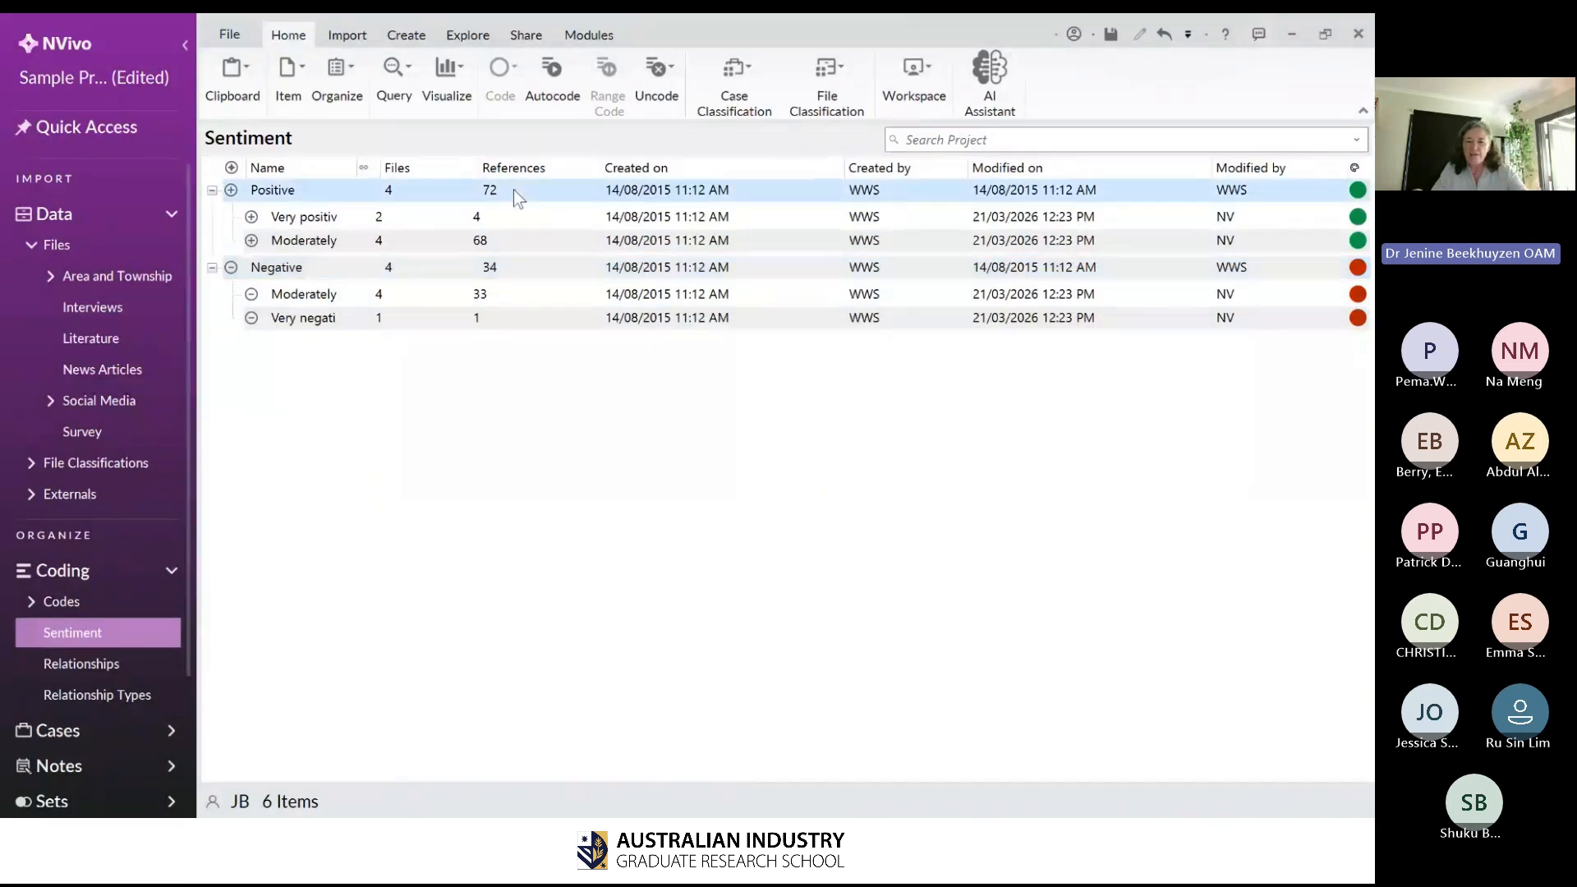
ctrl+click(494, 269)
right_click(497, 269)
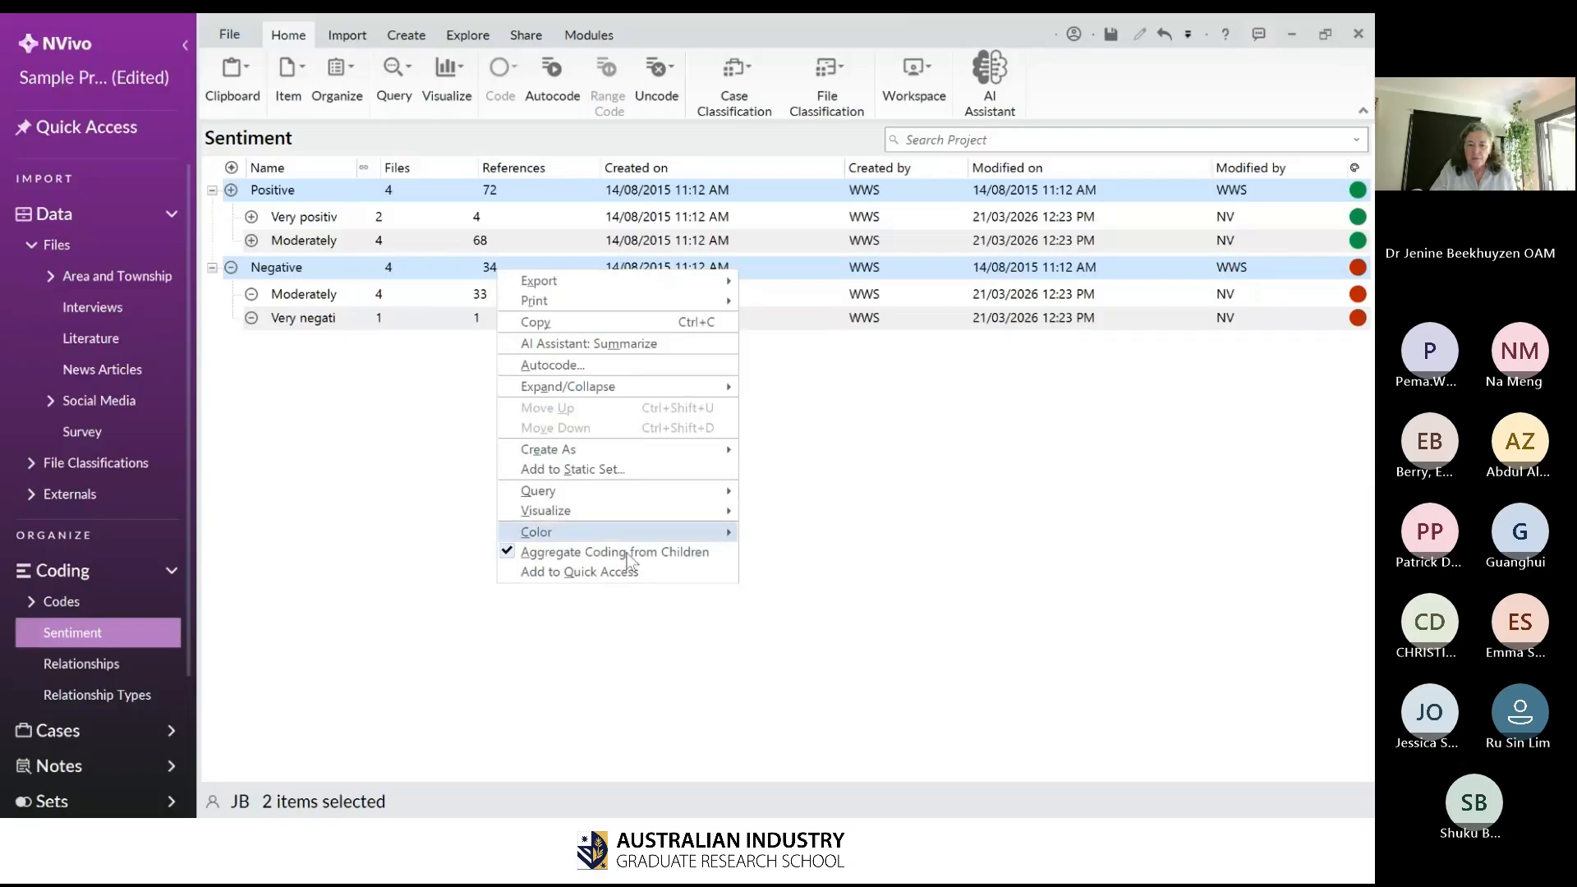
mouse_move(703, 513)
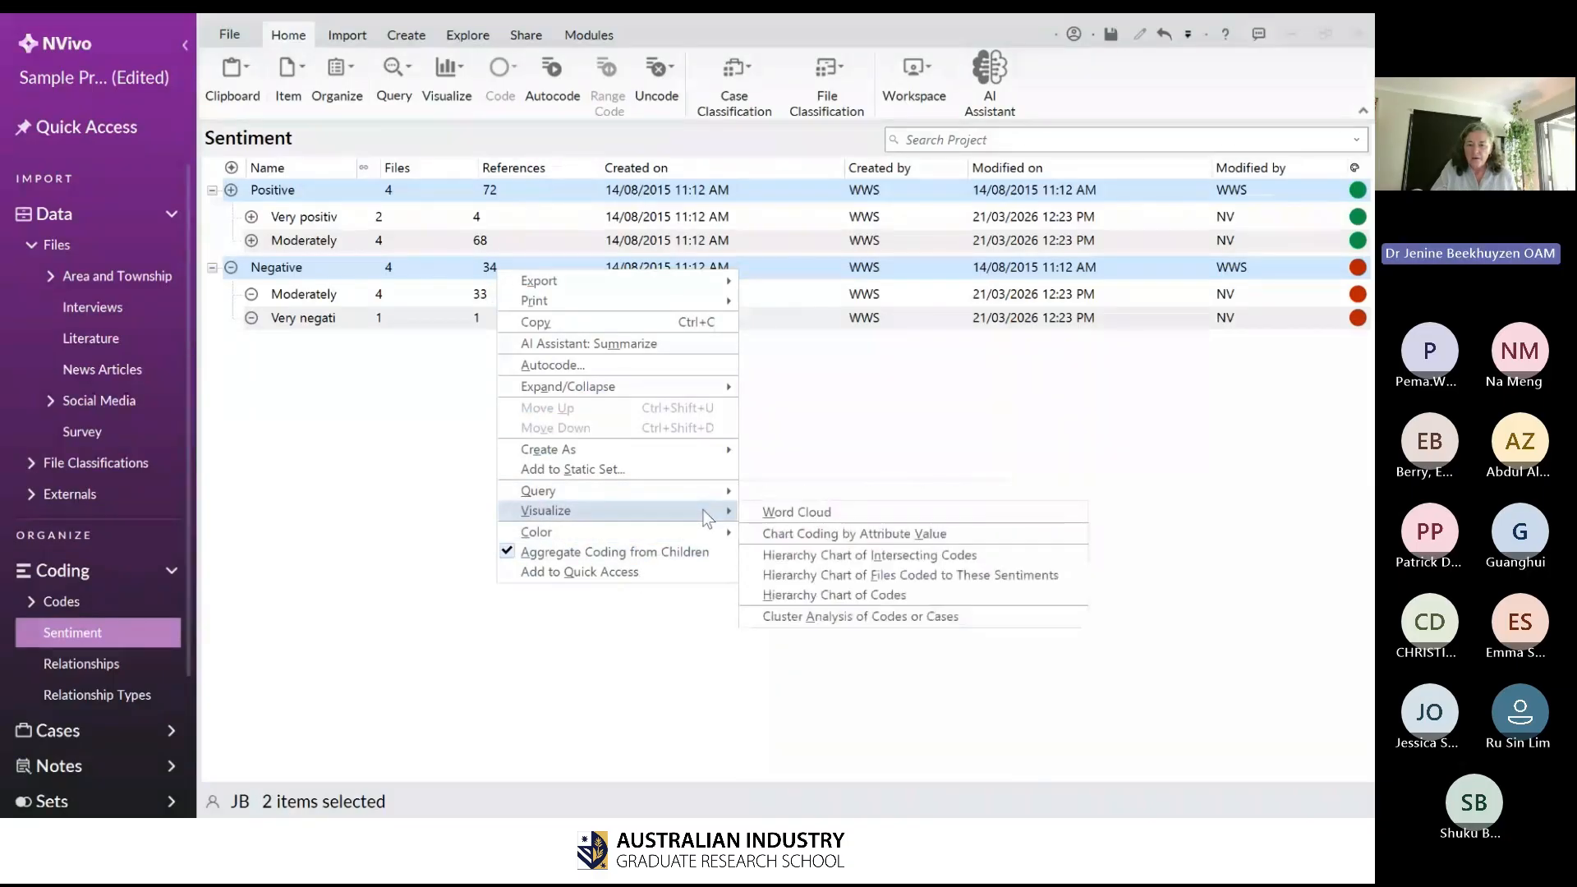
click(891, 371)
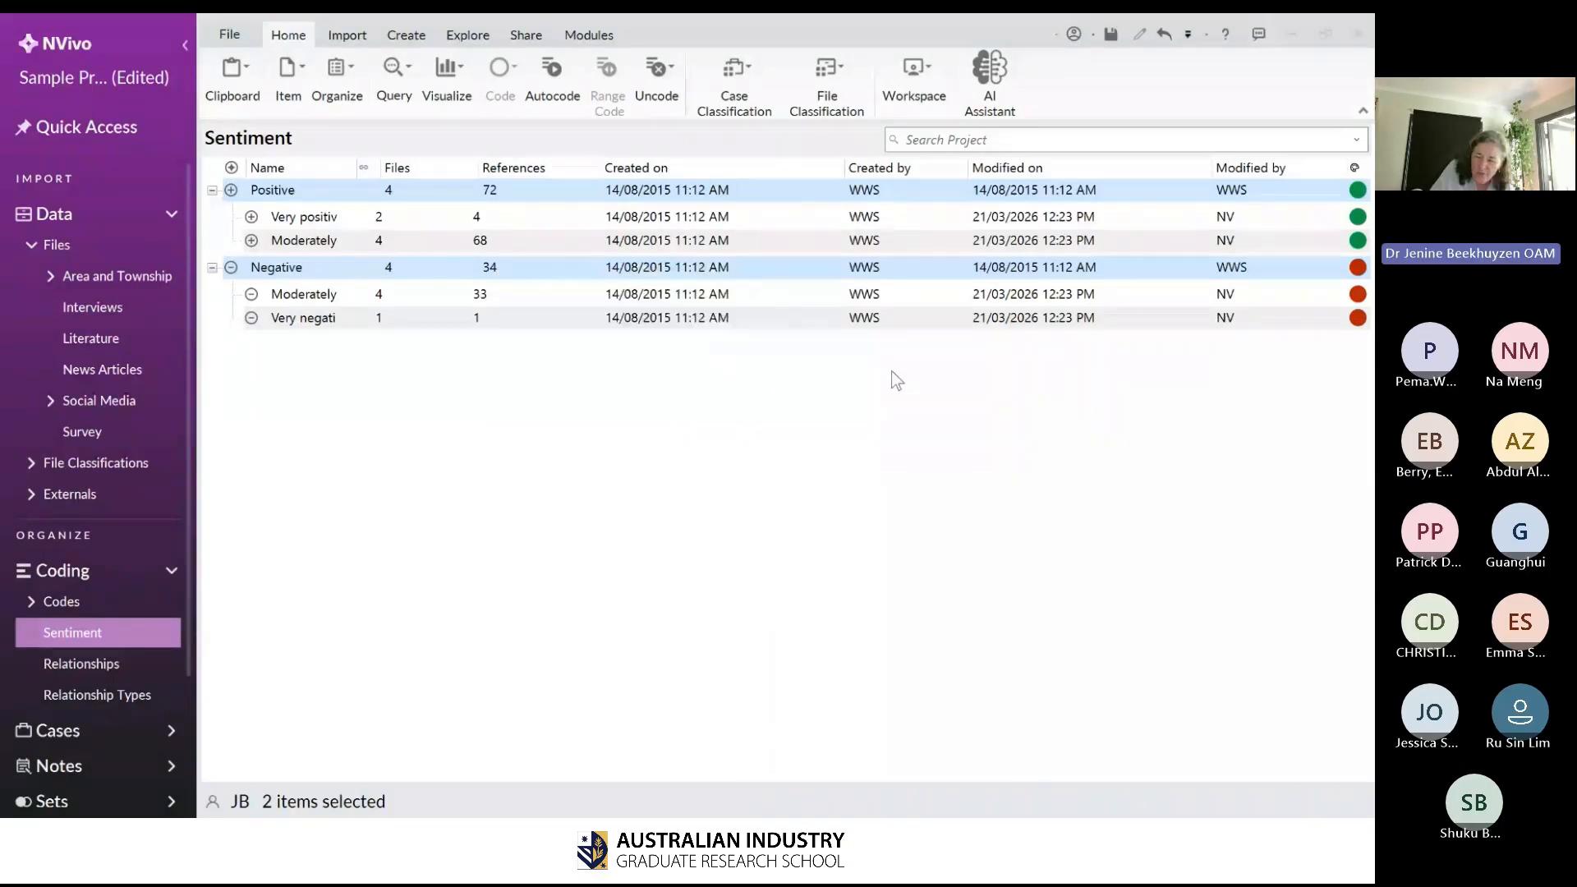
click(890, 371)
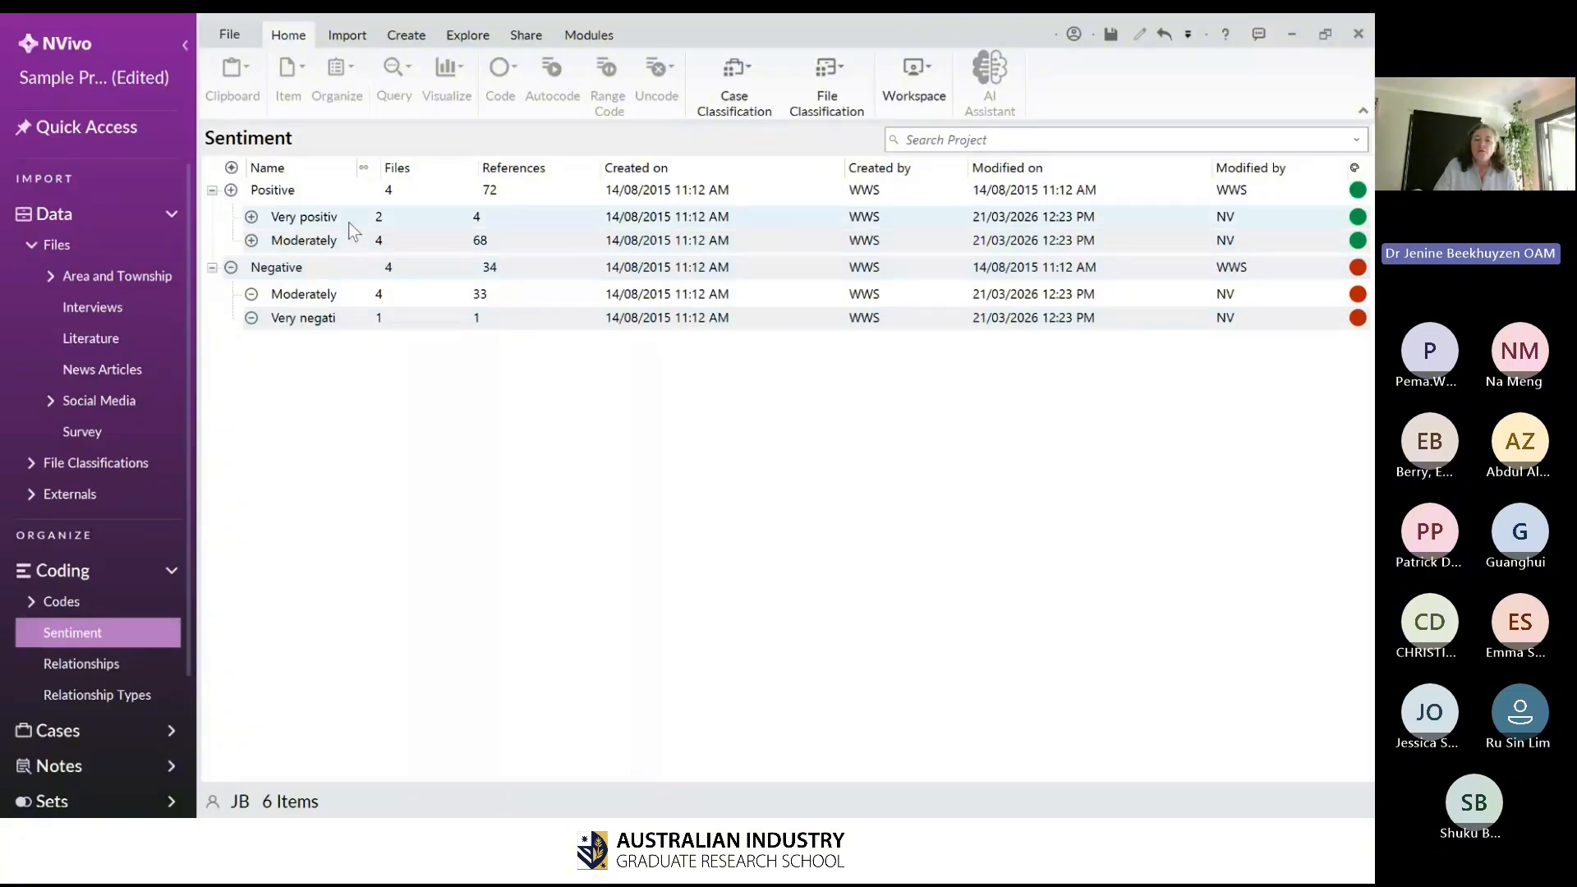
- Open the parent Positive sentiment code, read its coded interview references, and close it
click(318, 194)
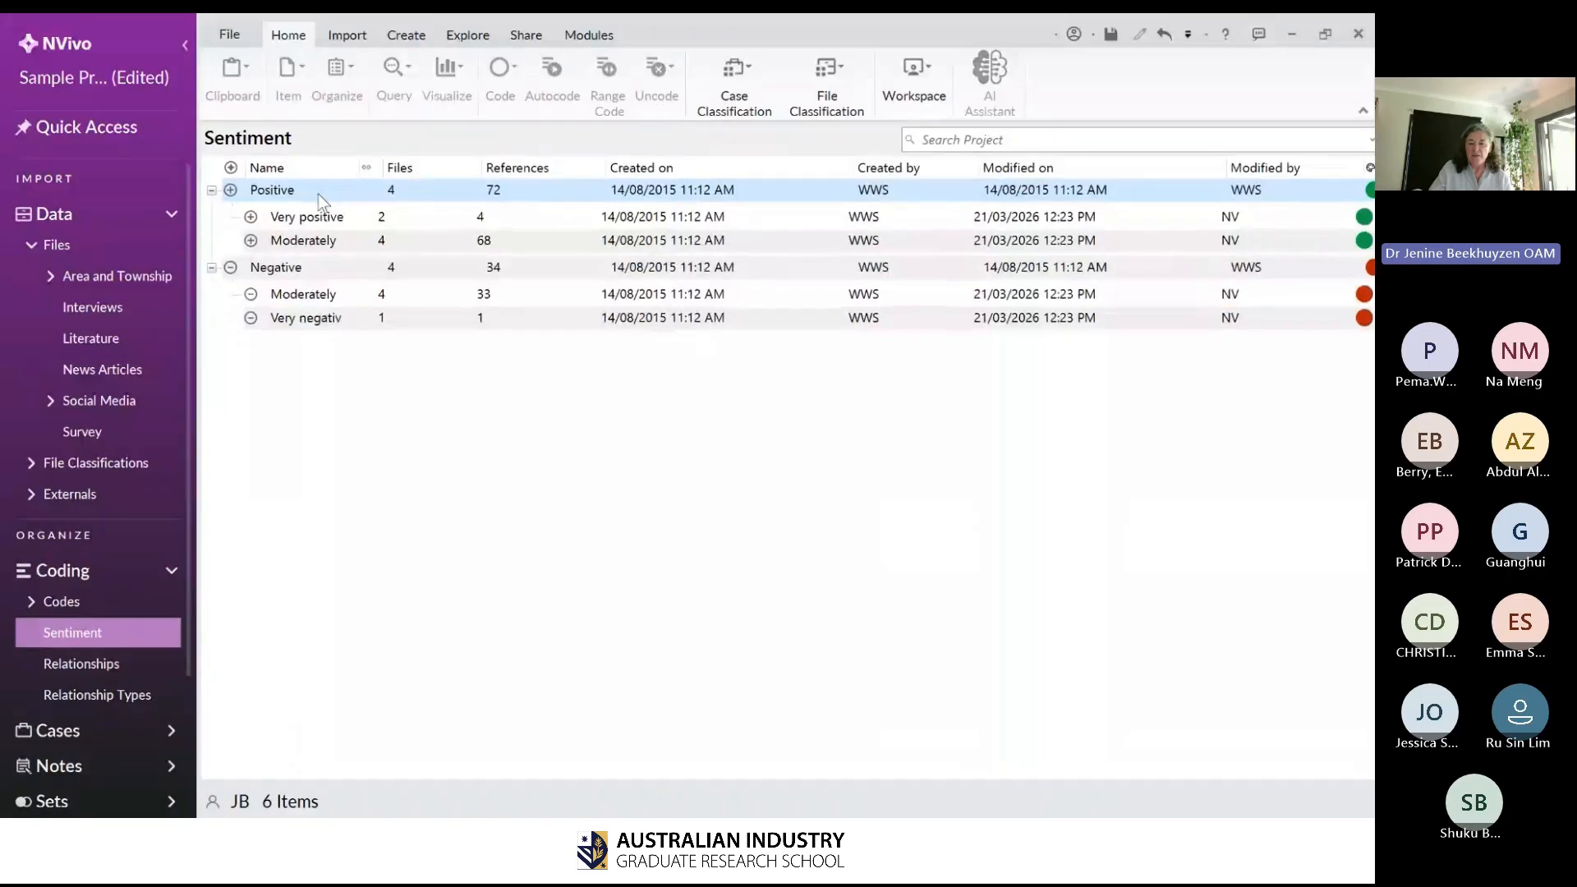
double_click(340, 190)
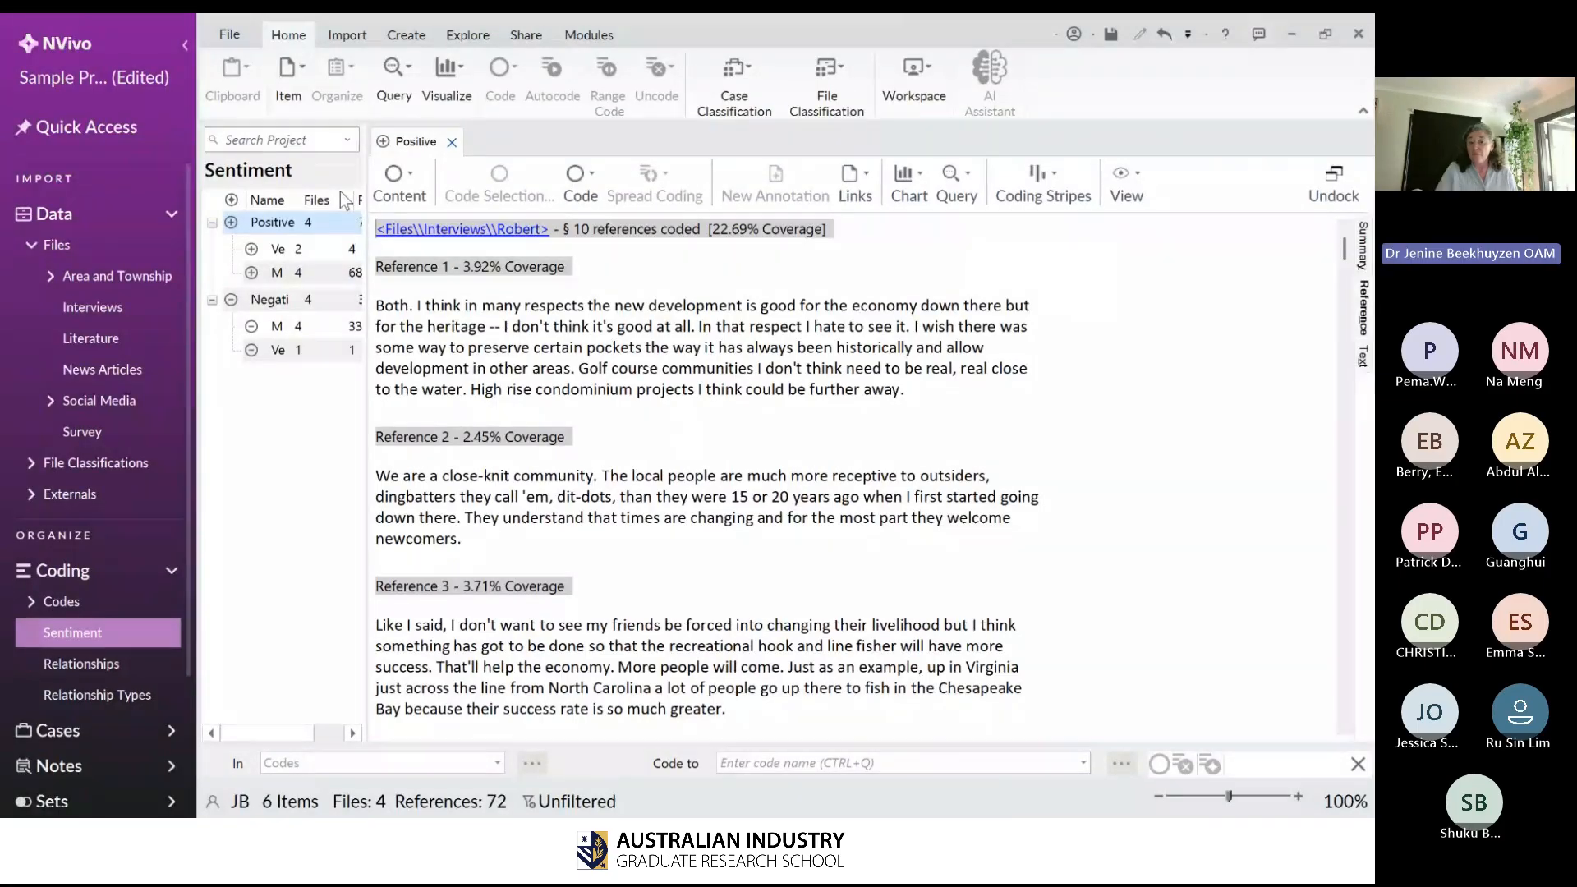
click(454, 142)
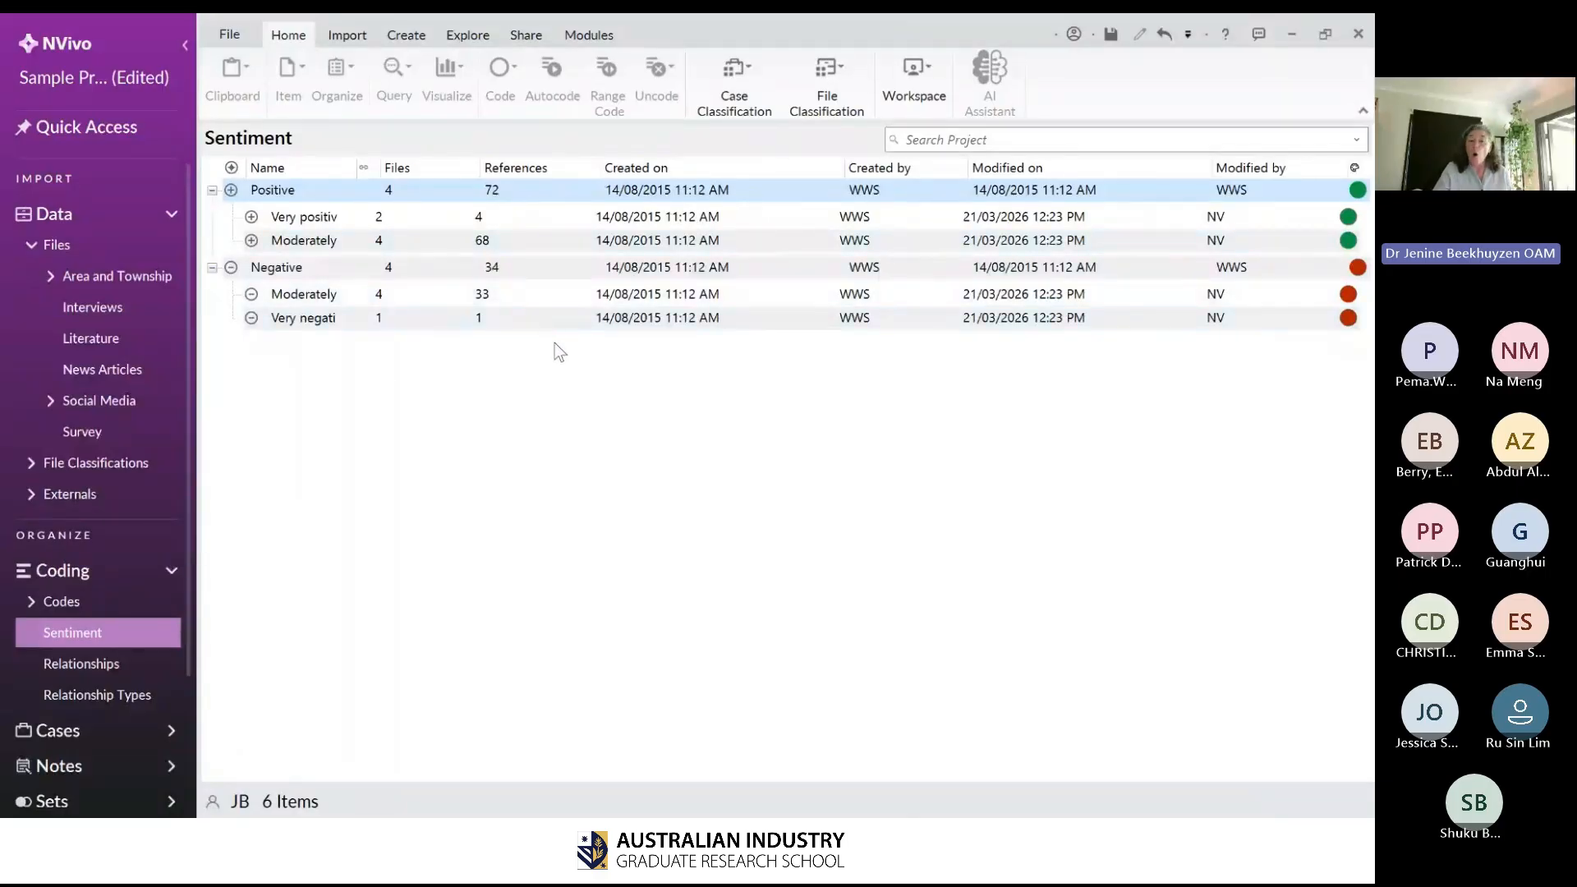
- Open the Very negative sentiment code, read its coded interview passage, and close it
click(521, 300)
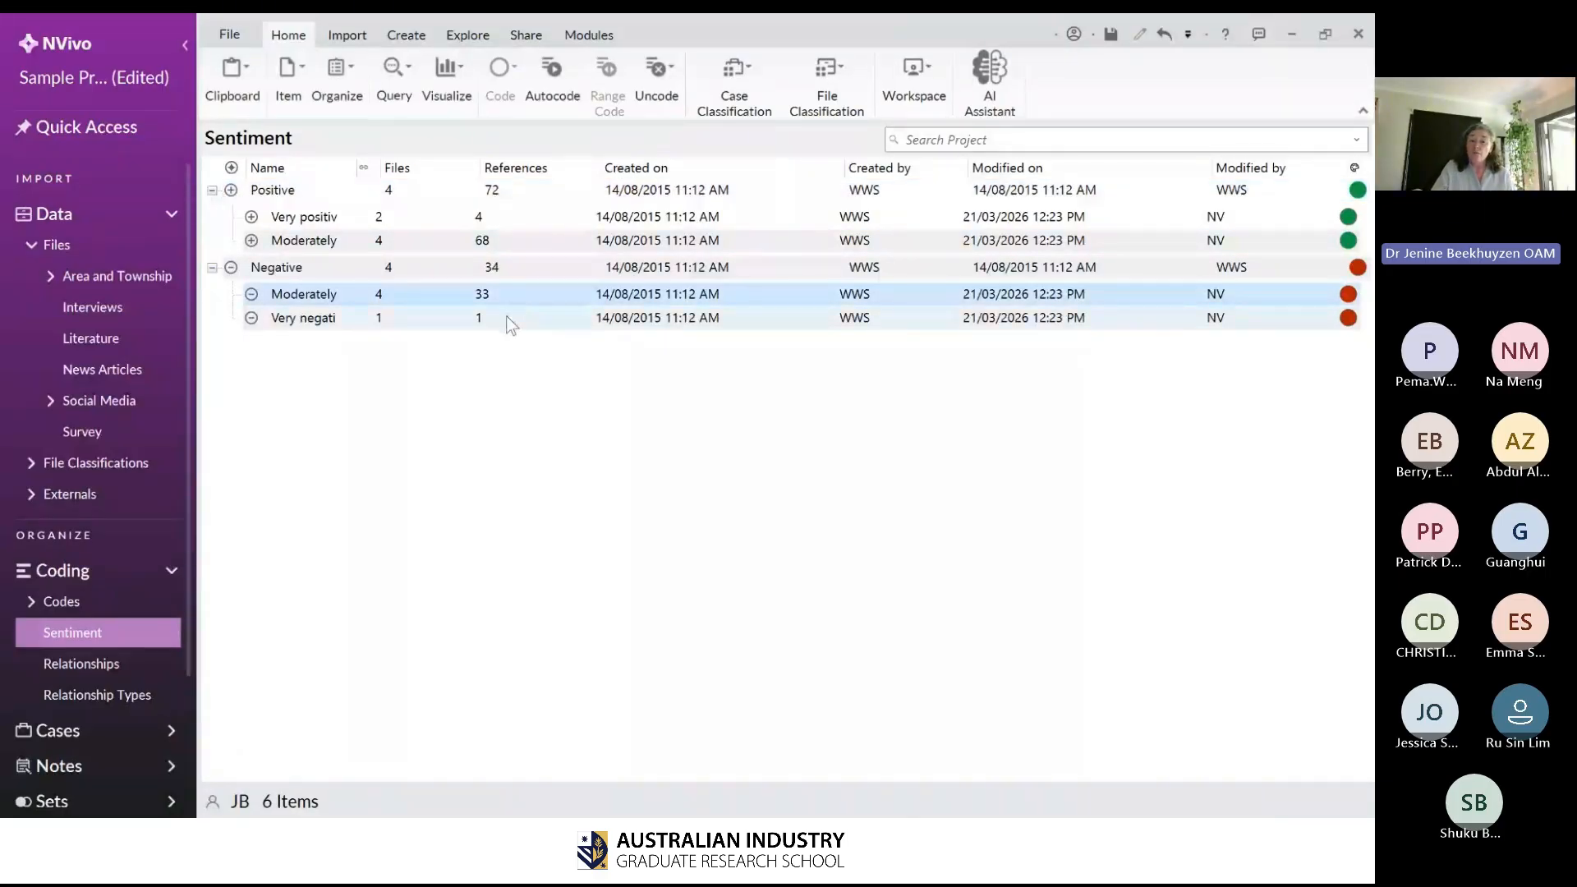
click(506, 317)
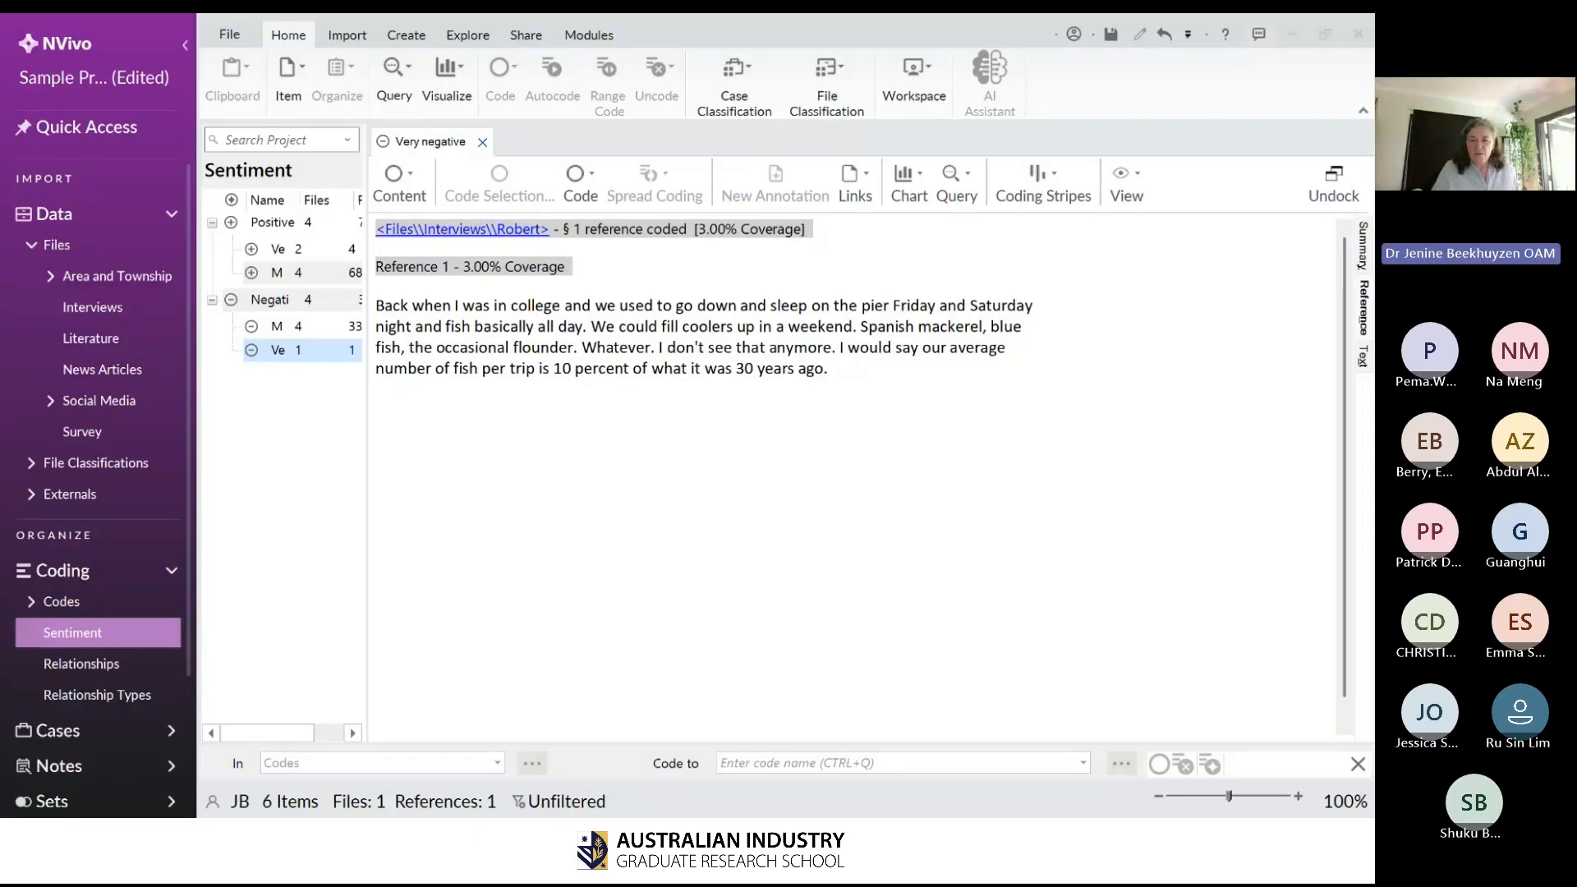
click(488, 140)
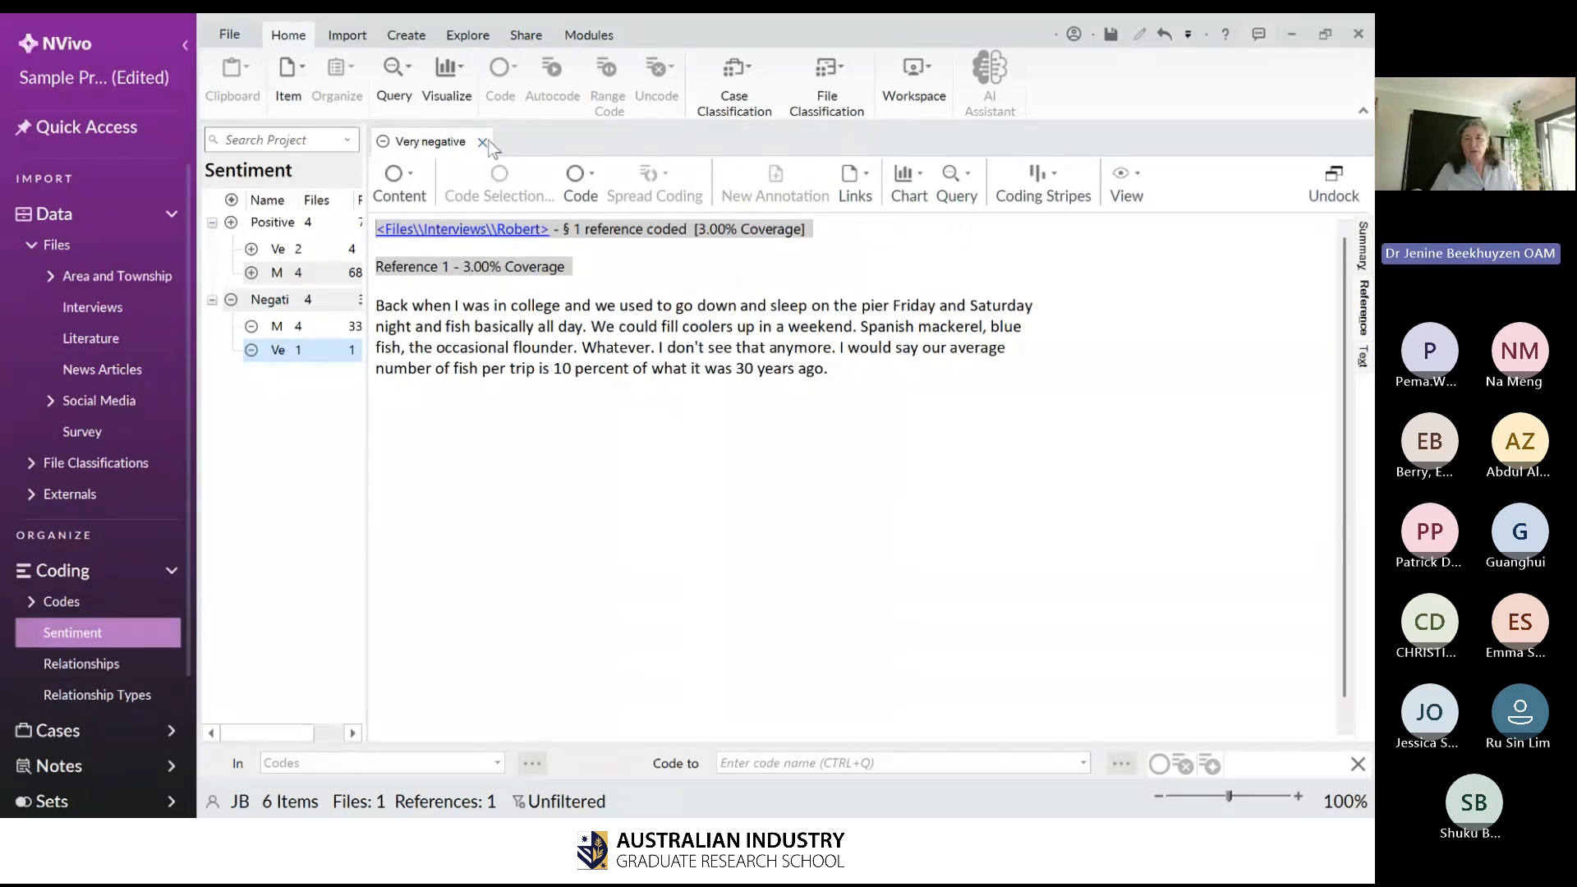
click(484, 142)
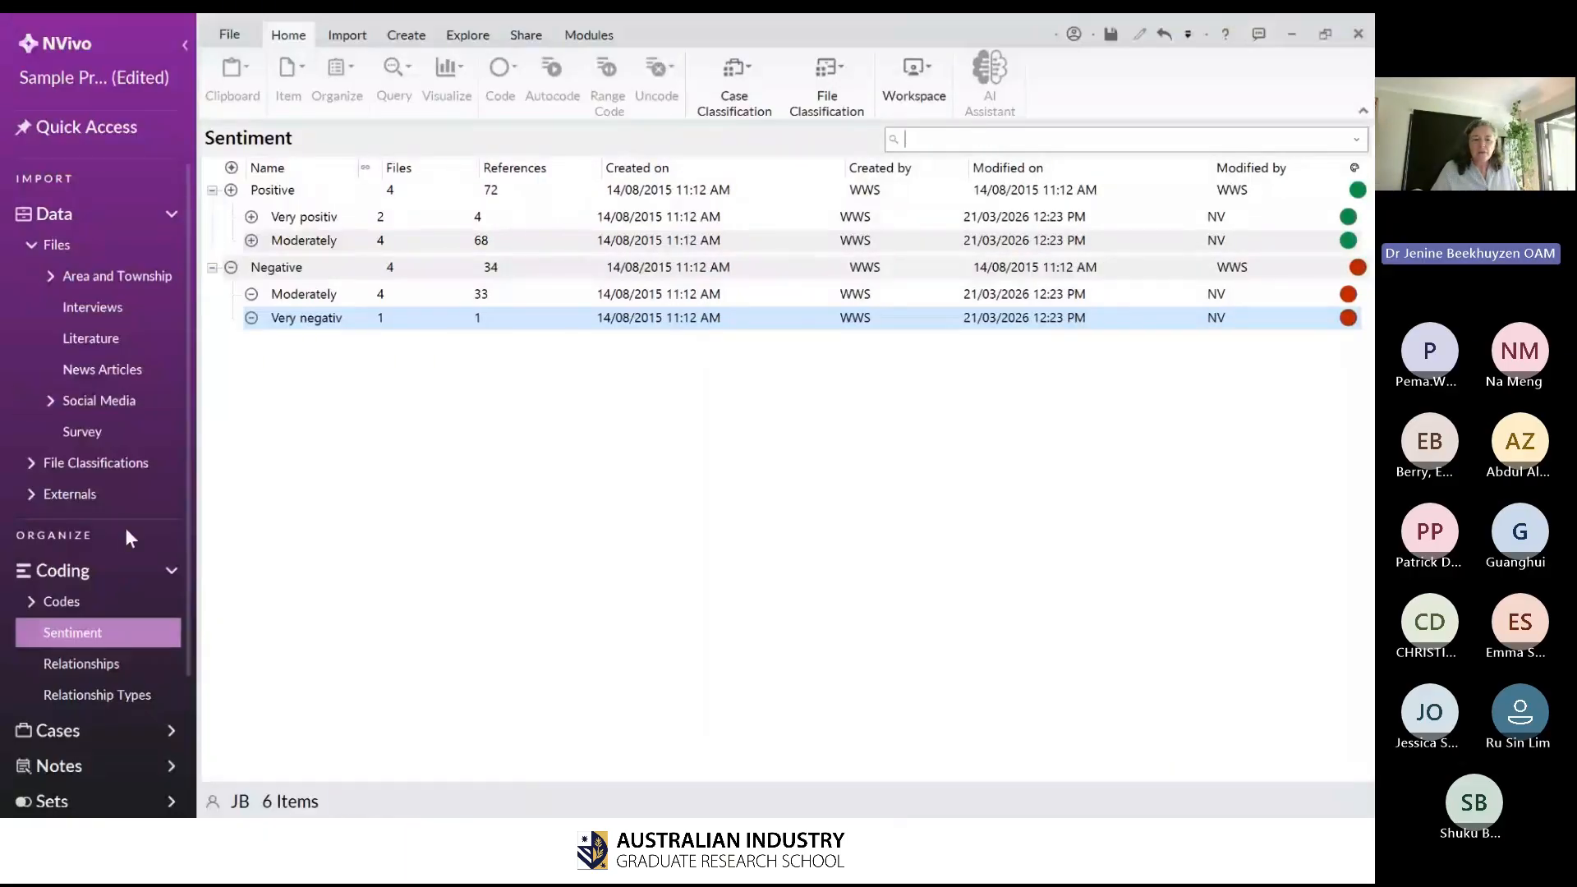
- Open the properties of the Balance code in Codes, review its name, description and color fields, and close them
click(112, 608)
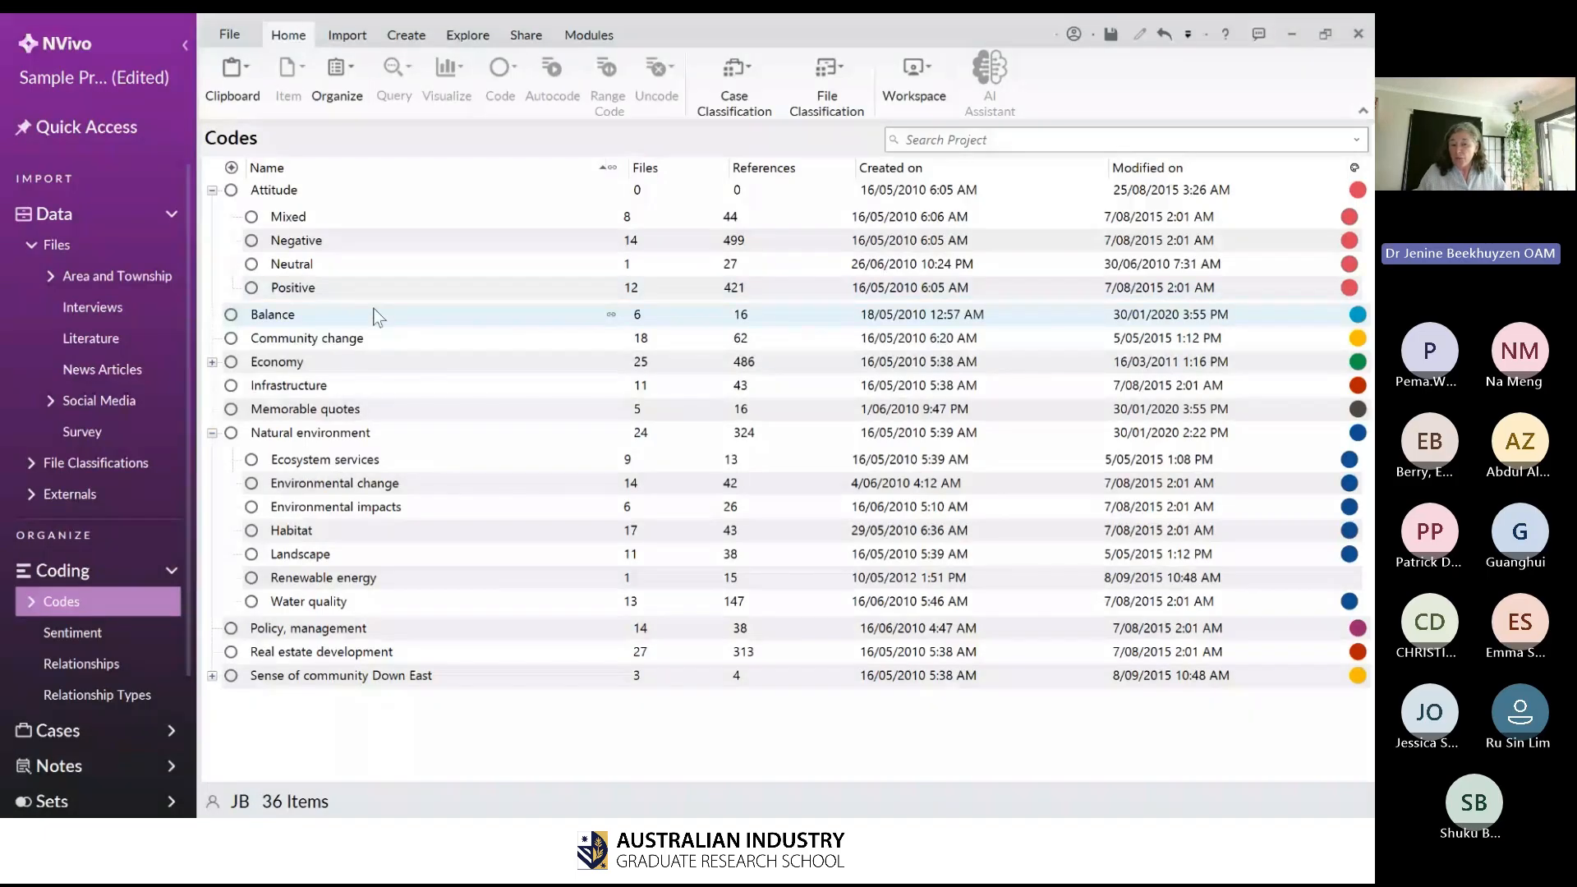
click(329, 316)
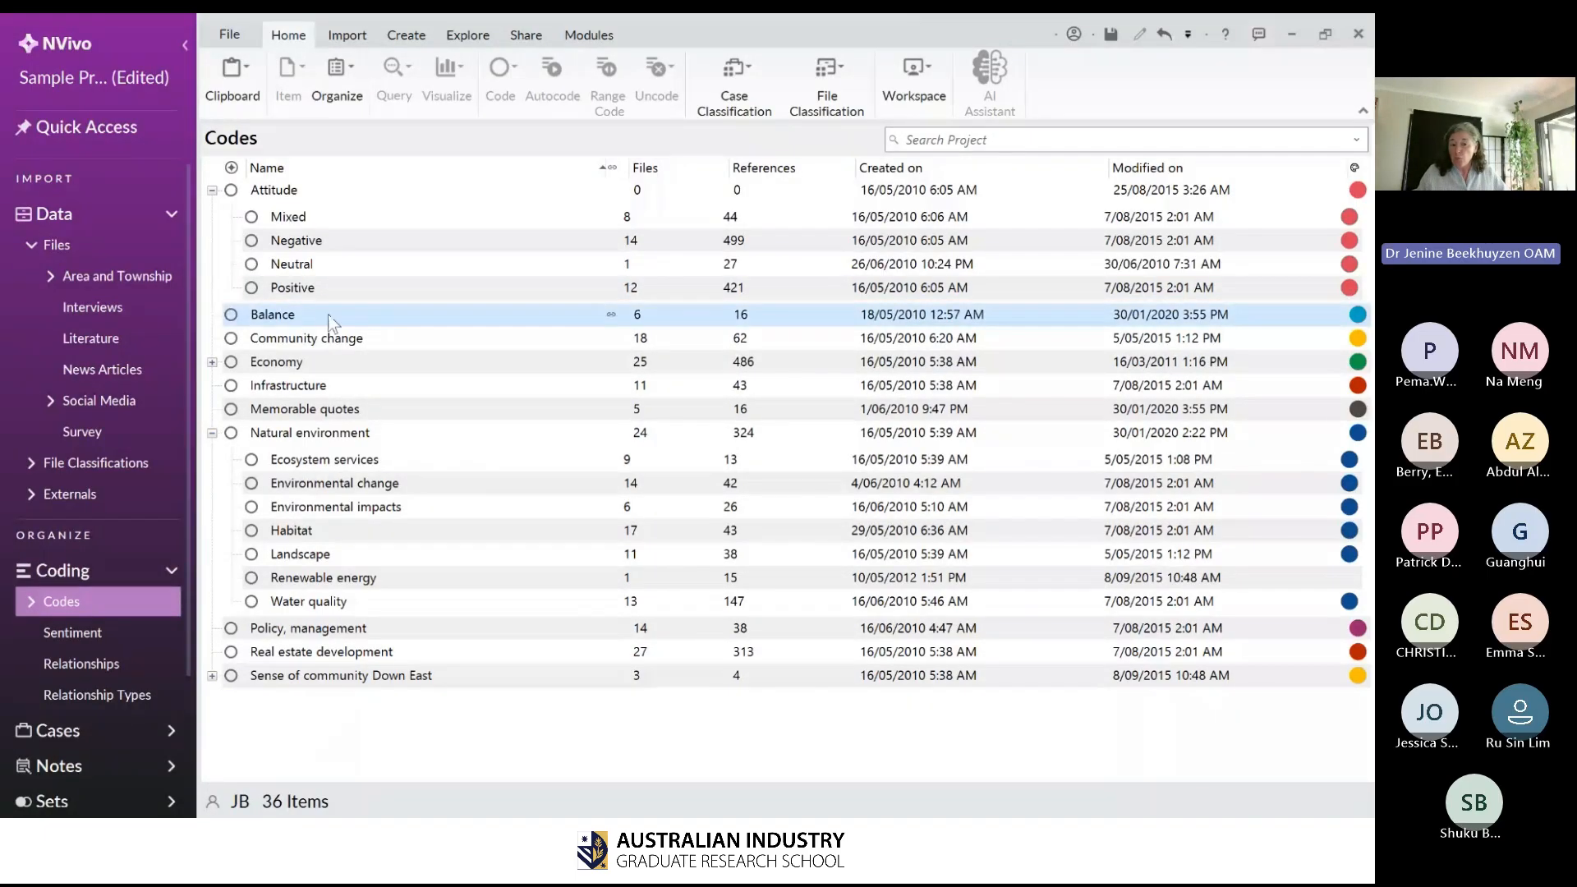
right_click(302, 315)
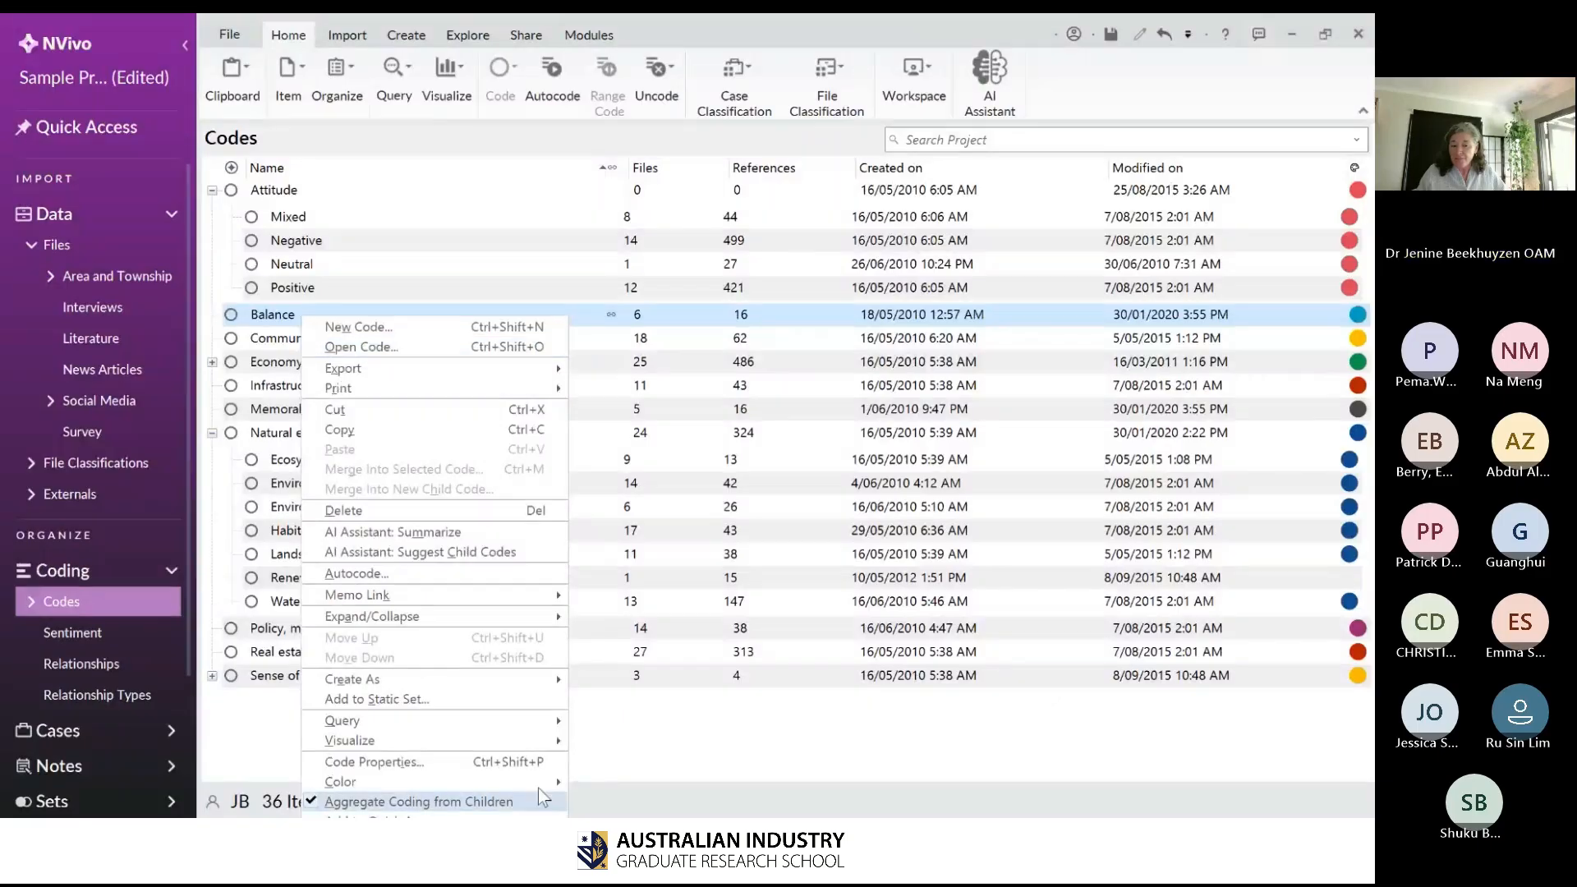
click(520, 754)
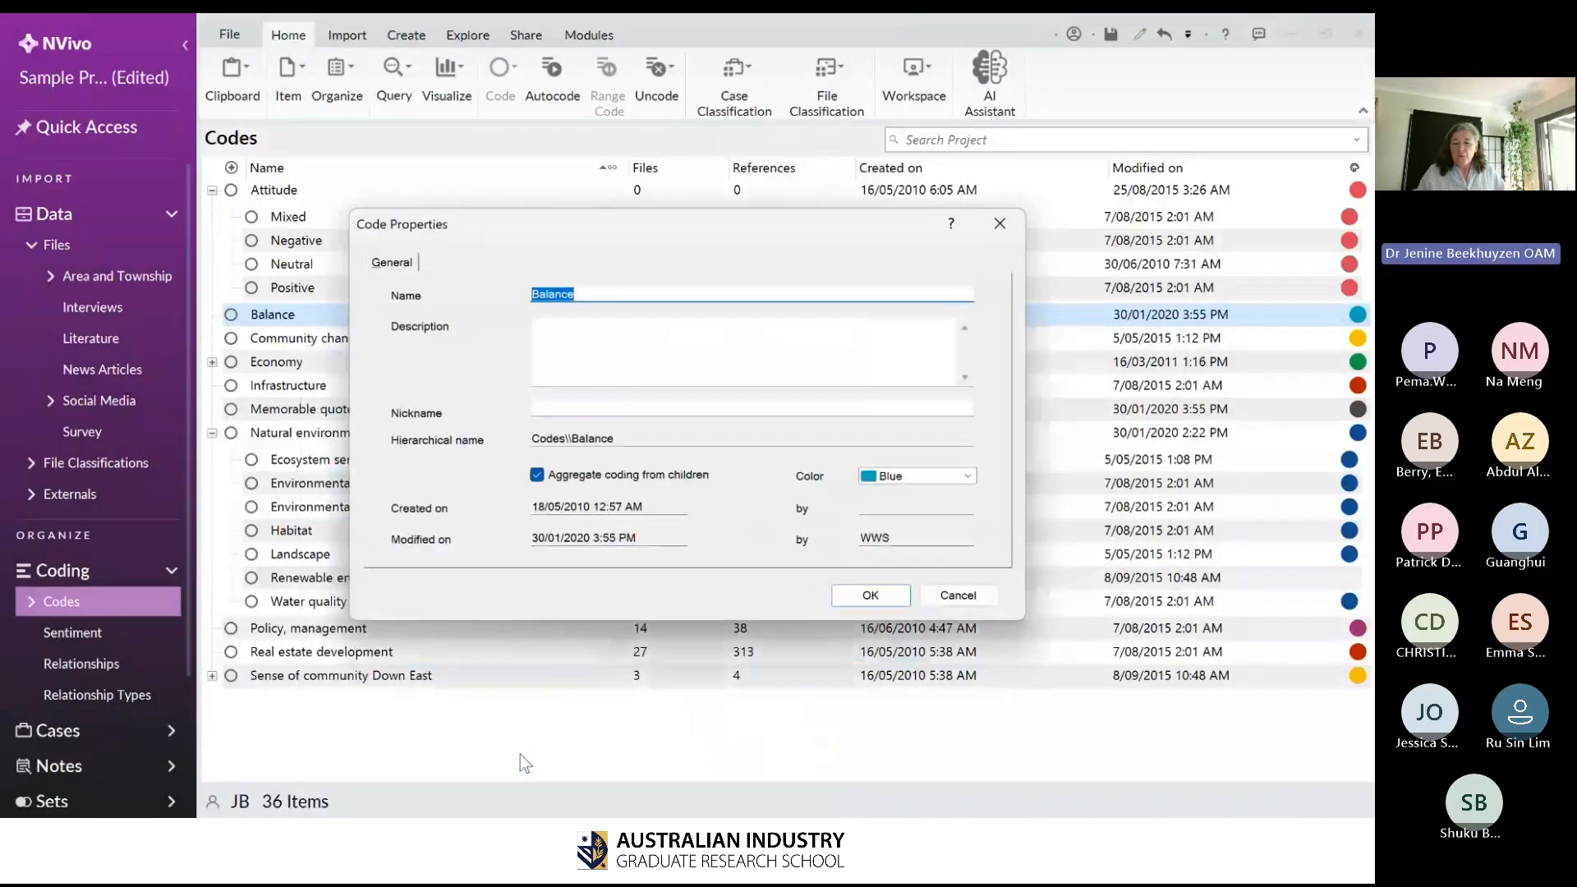
click(588, 295)
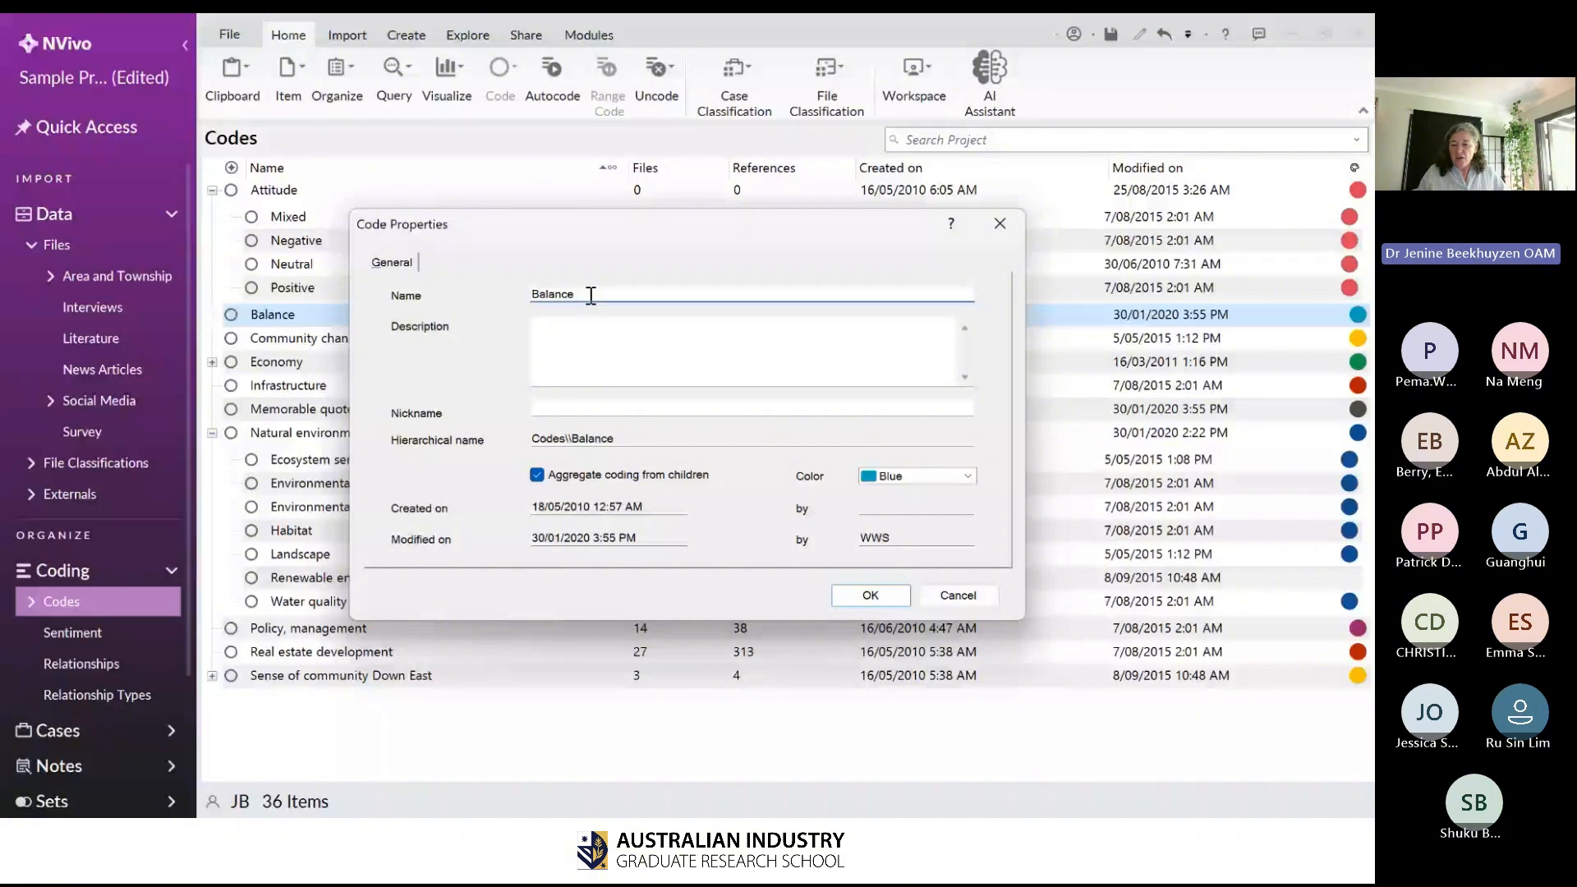
click(876, 603)
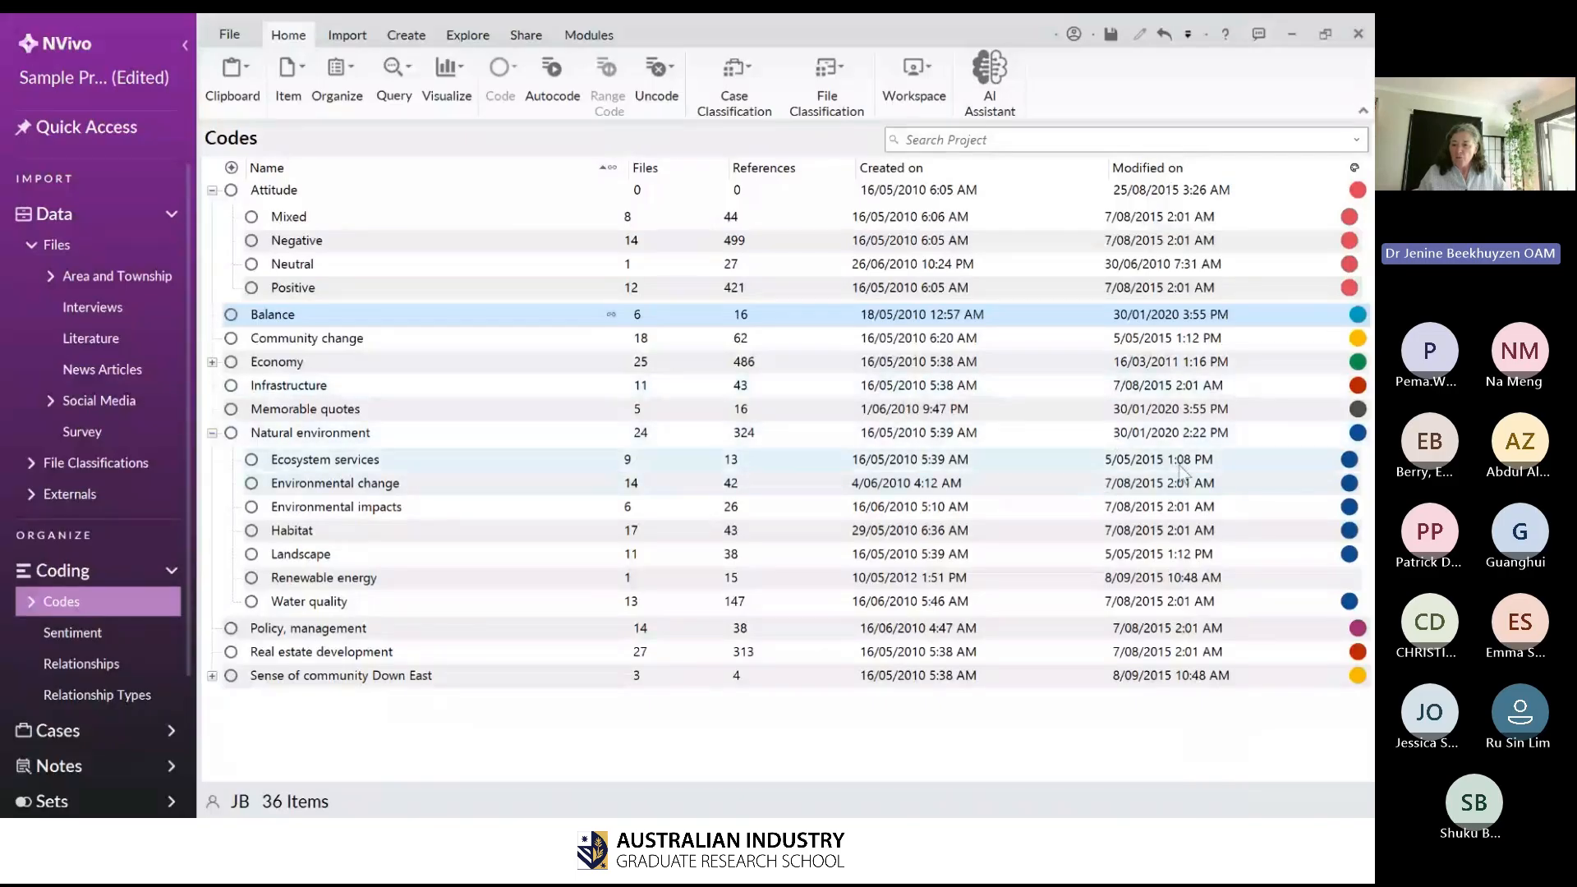
- View the child codes under Economy, then collapse both the Economy and Natural environment codes
click(211, 362)
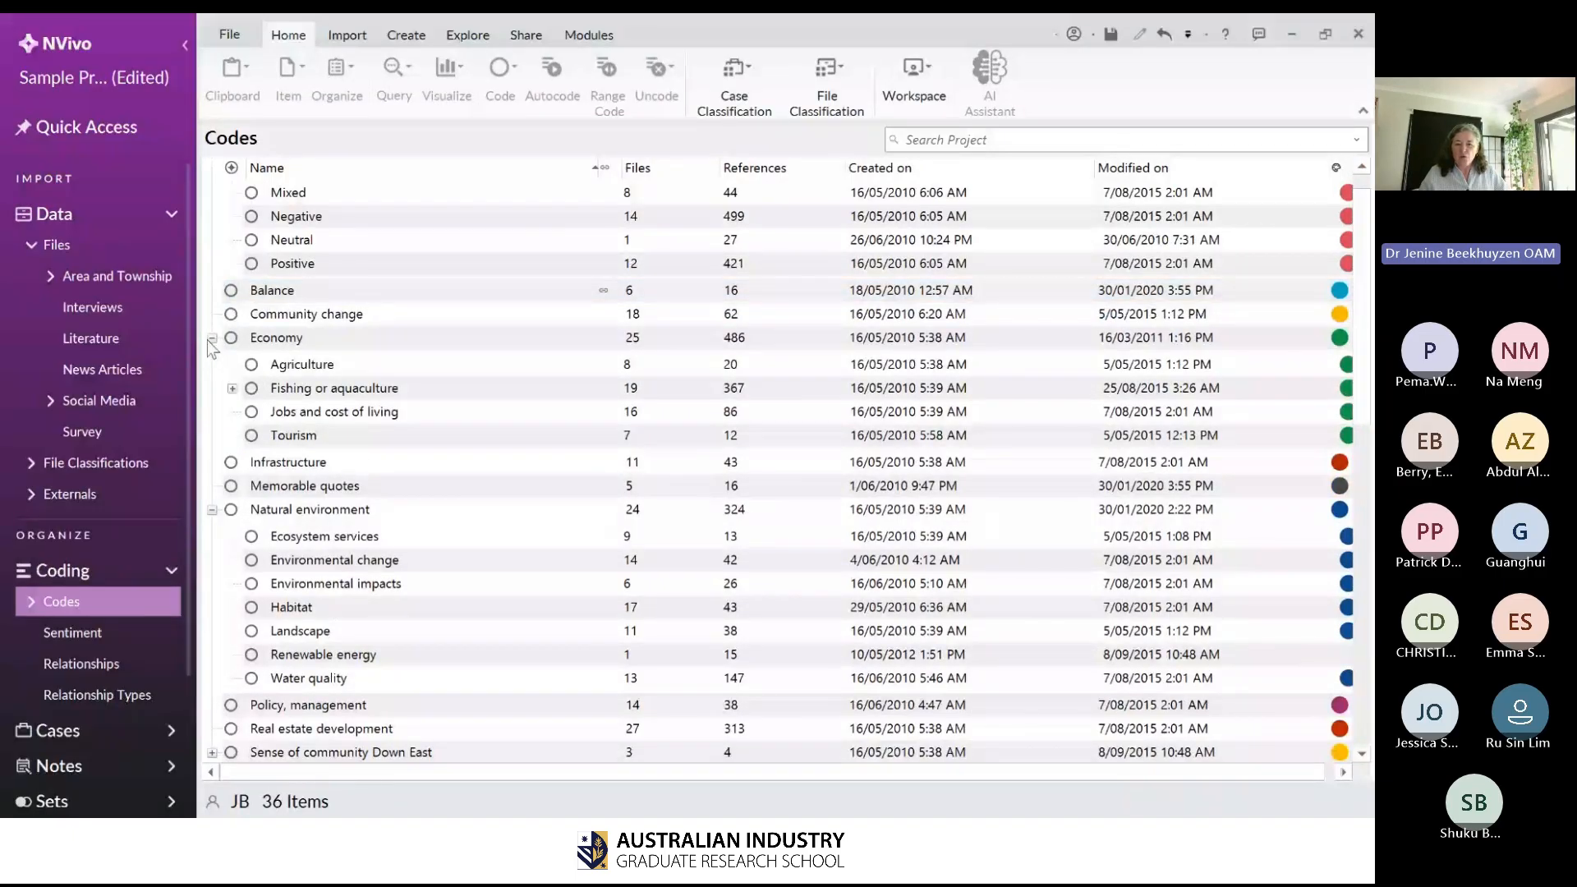
click(212, 338)
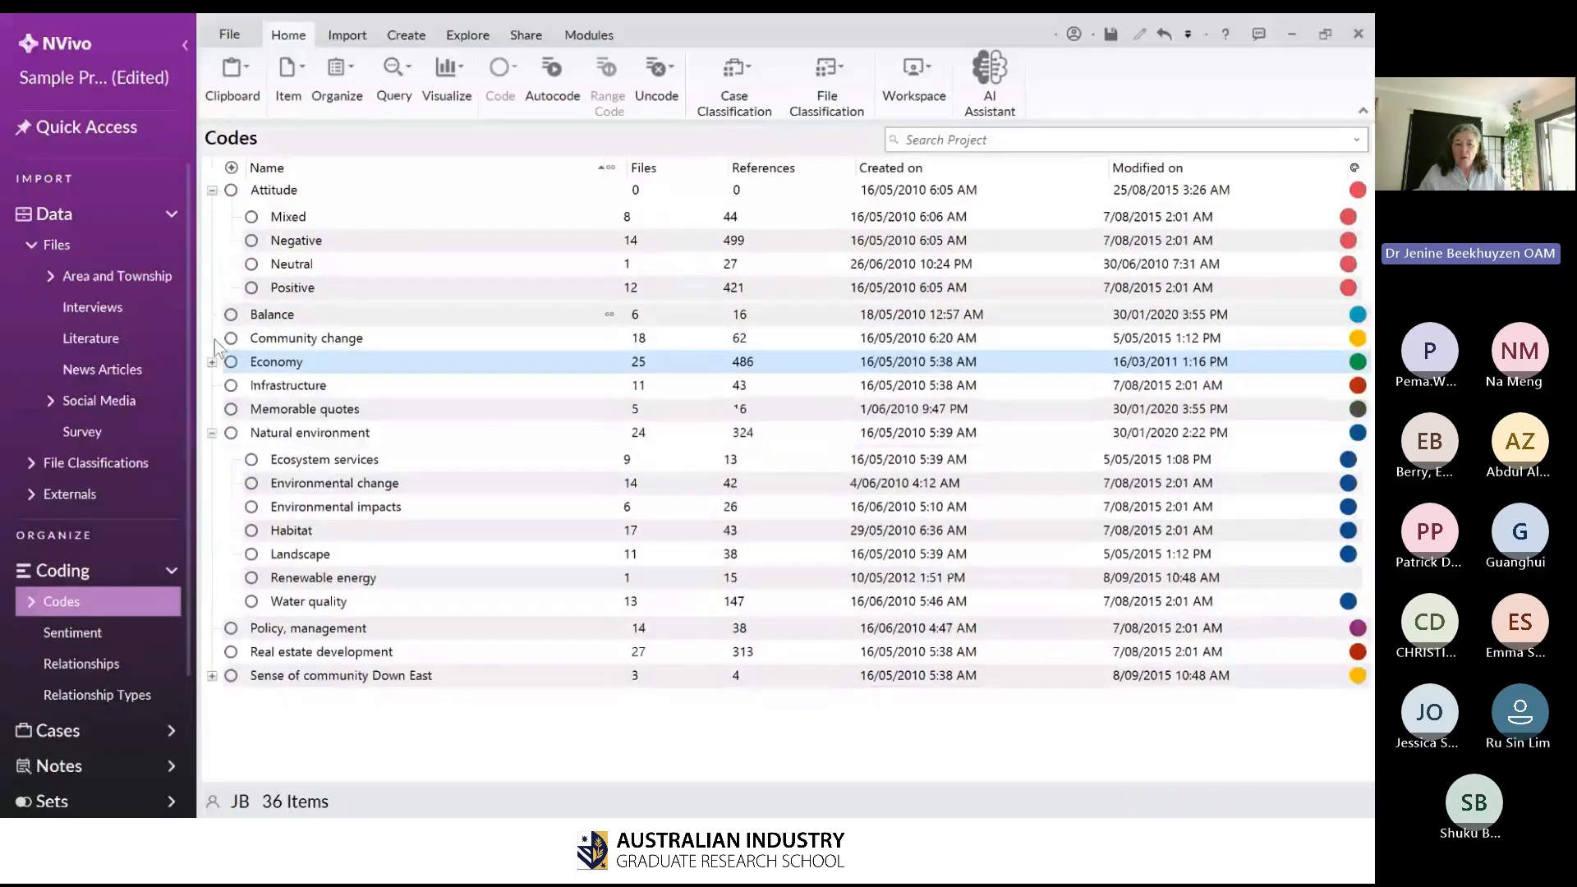
click(212, 433)
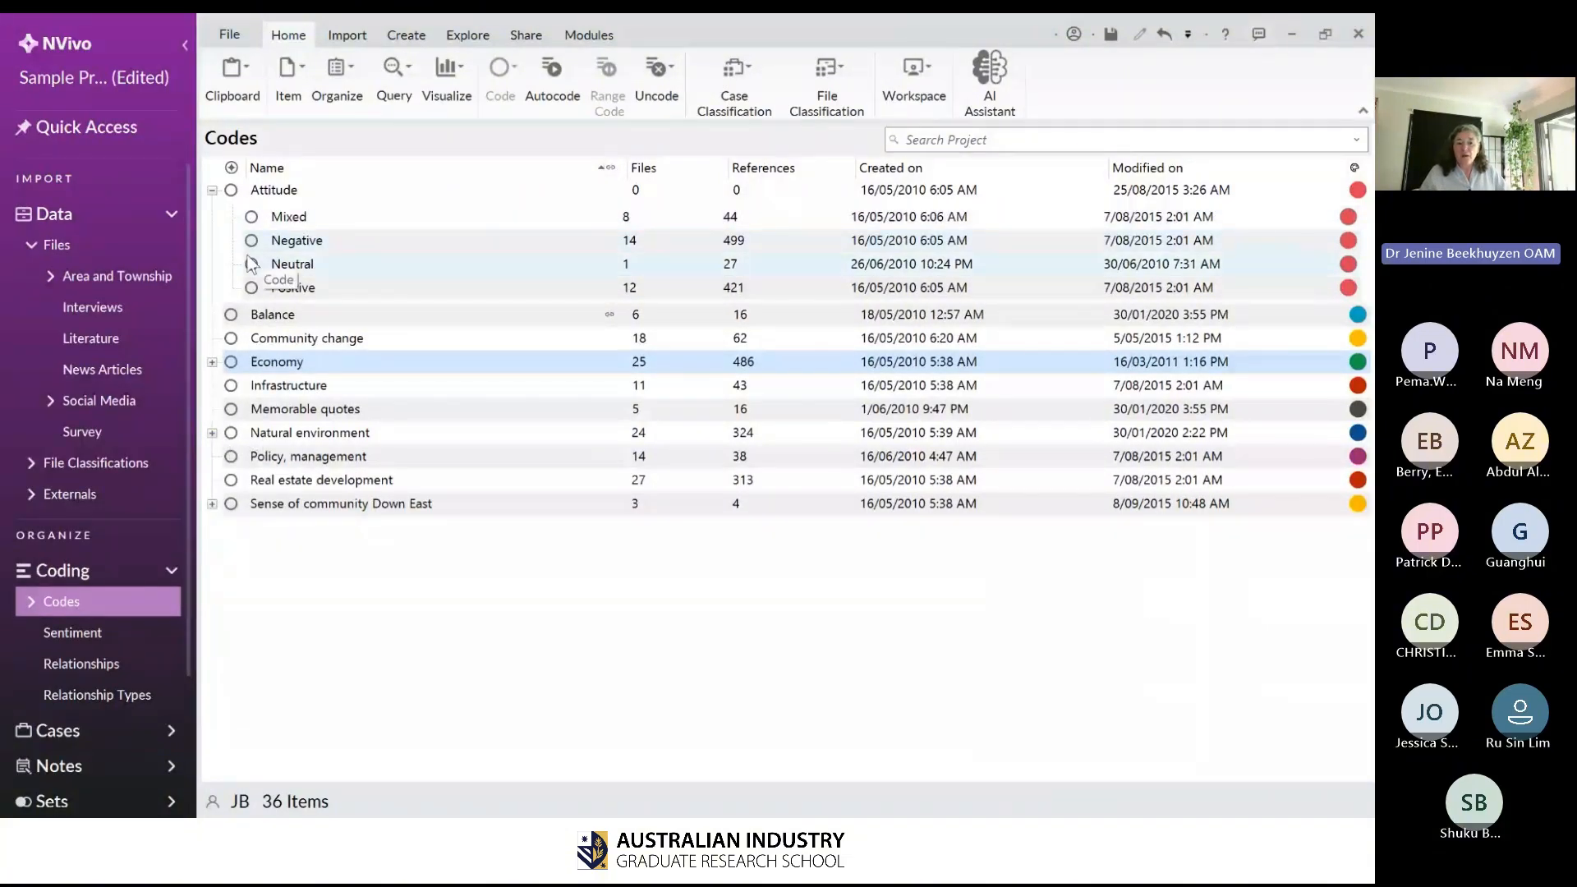
- Open the Interviews folder and look up the Color option for a single interview file
click(116, 312)
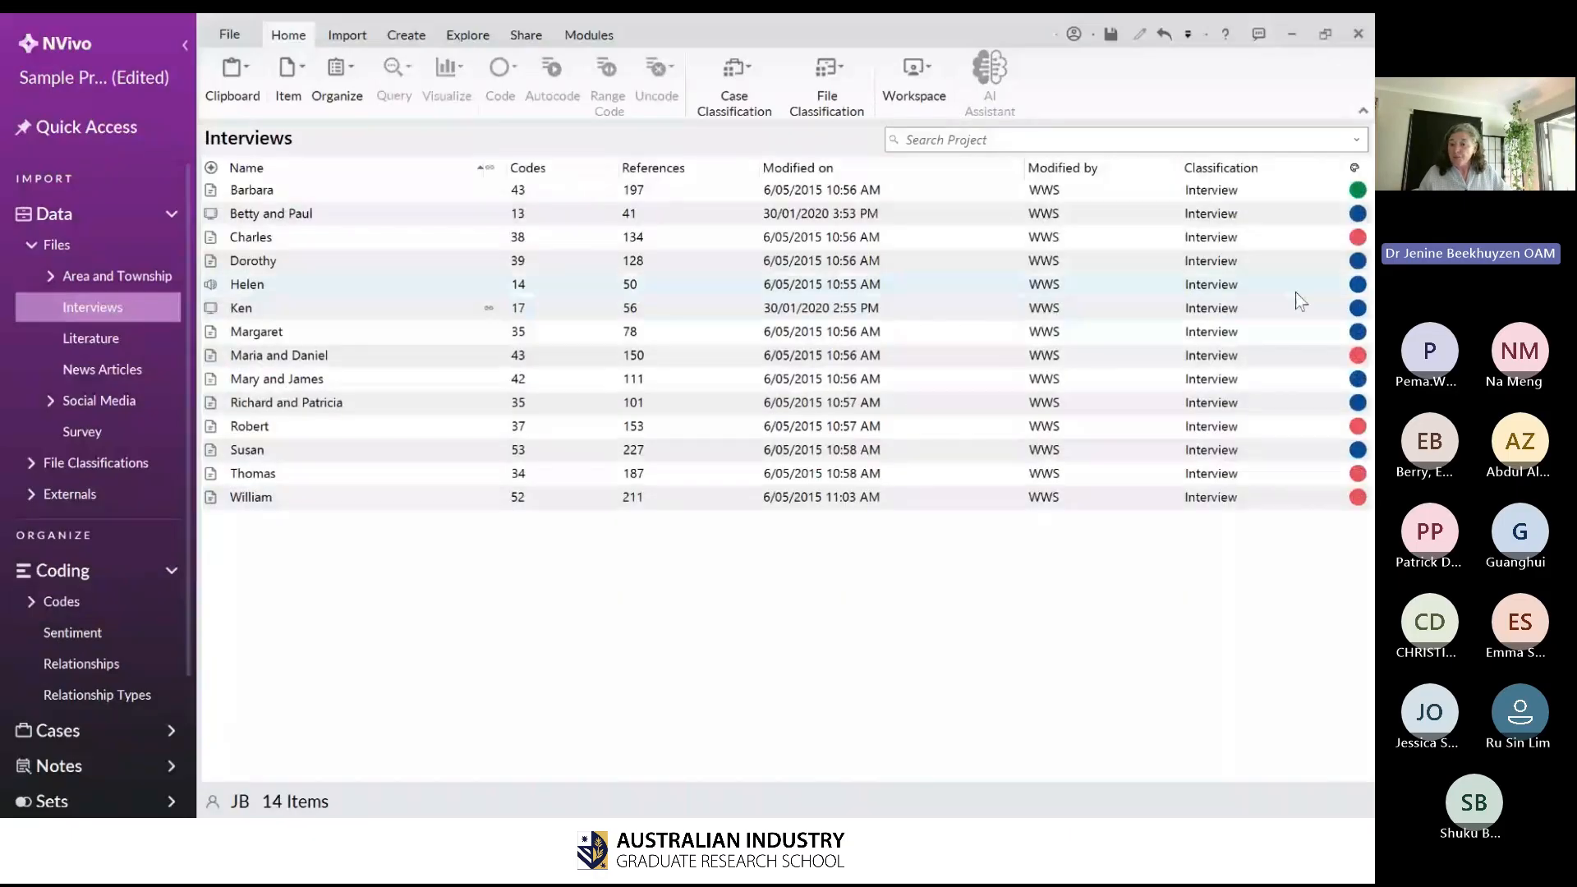
right_click(1117, 236)
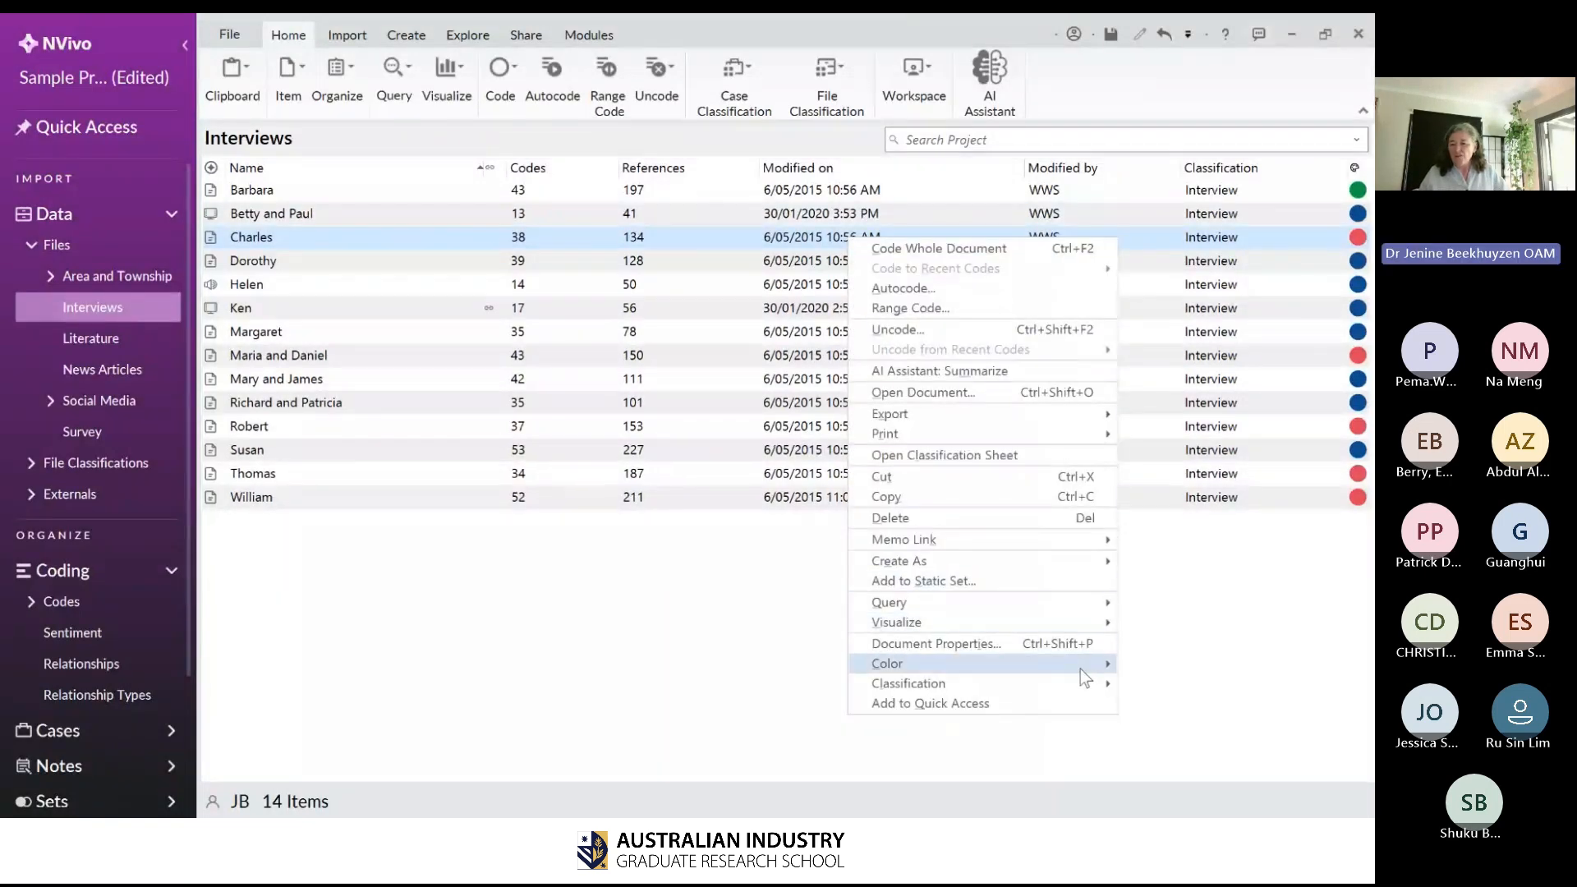
mouse_move(1081, 669)
click(1186, 655)
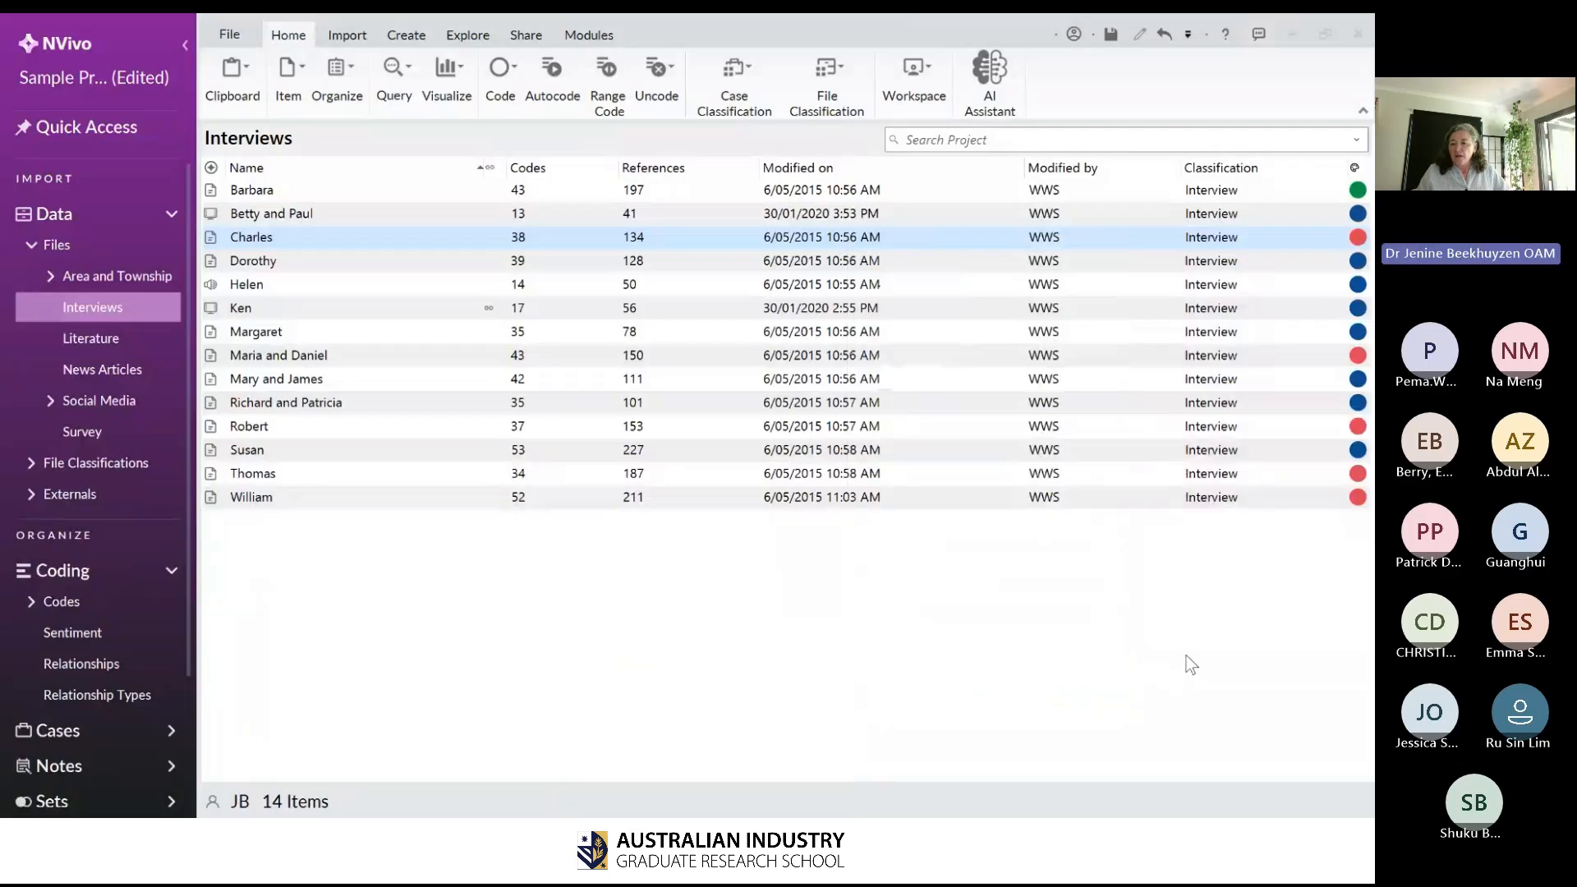
click(1187, 655)
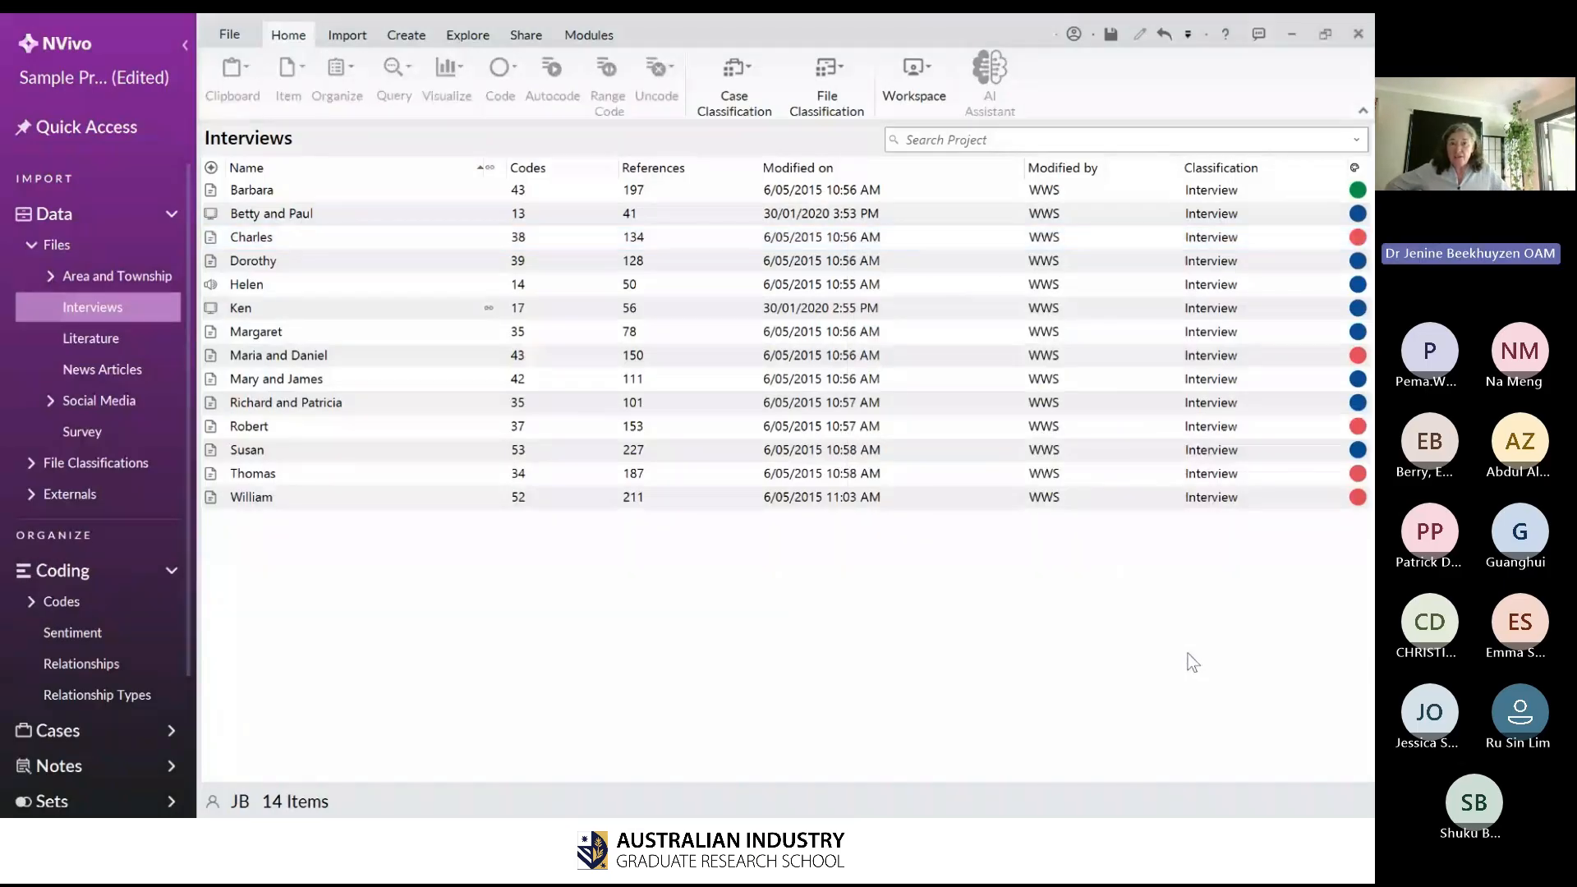
- Select all files in the Interviews folder and set their color to Red
click(1135, 473)
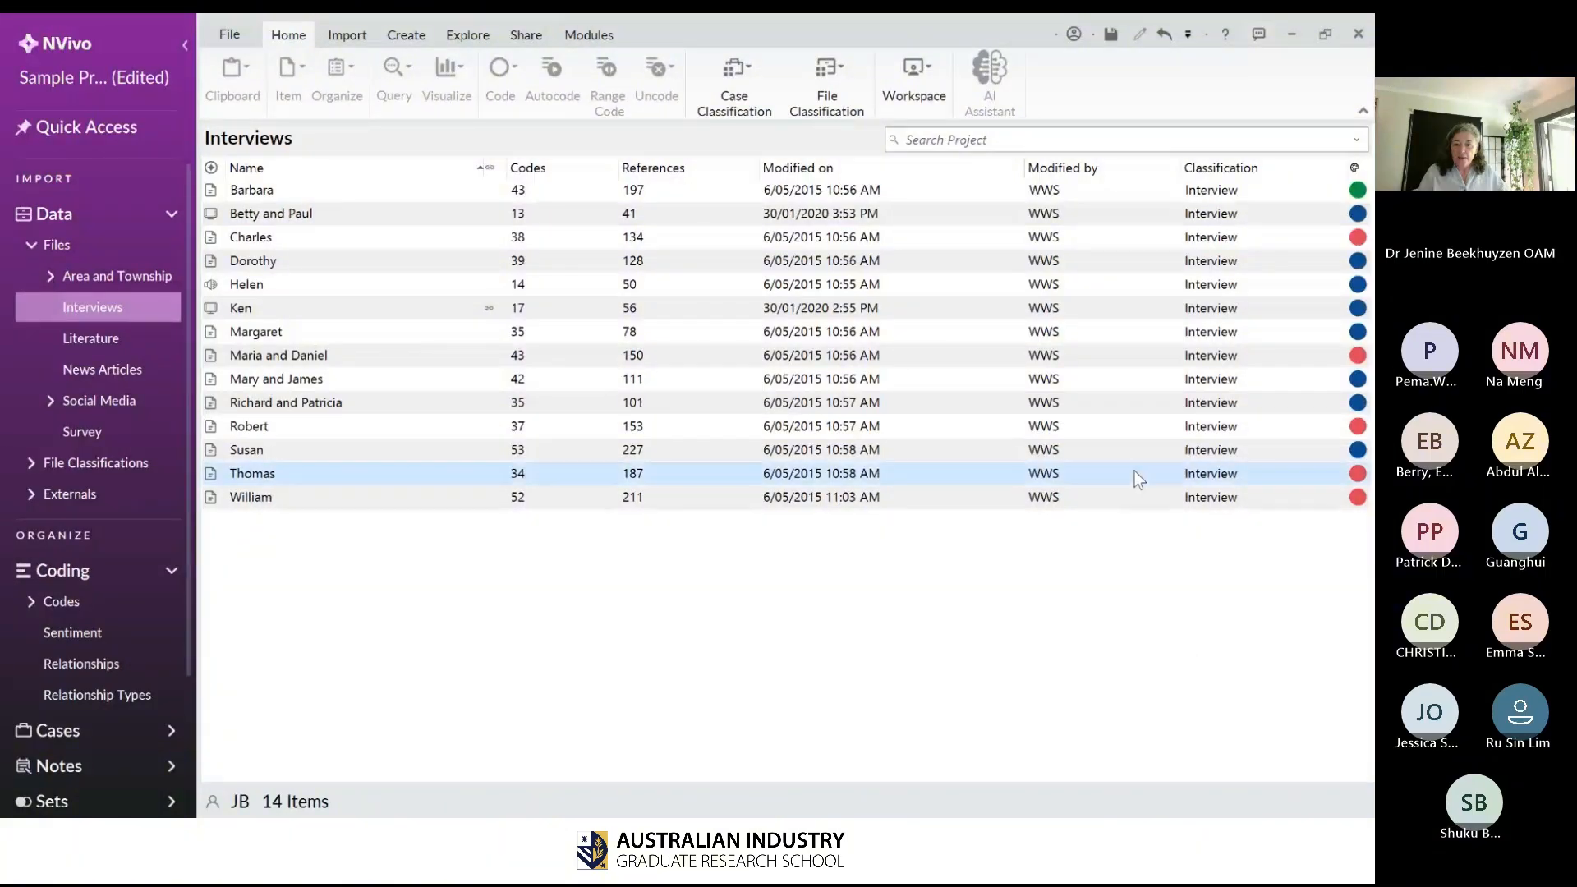
key(ctrl+a)
right_click(1136, 471)
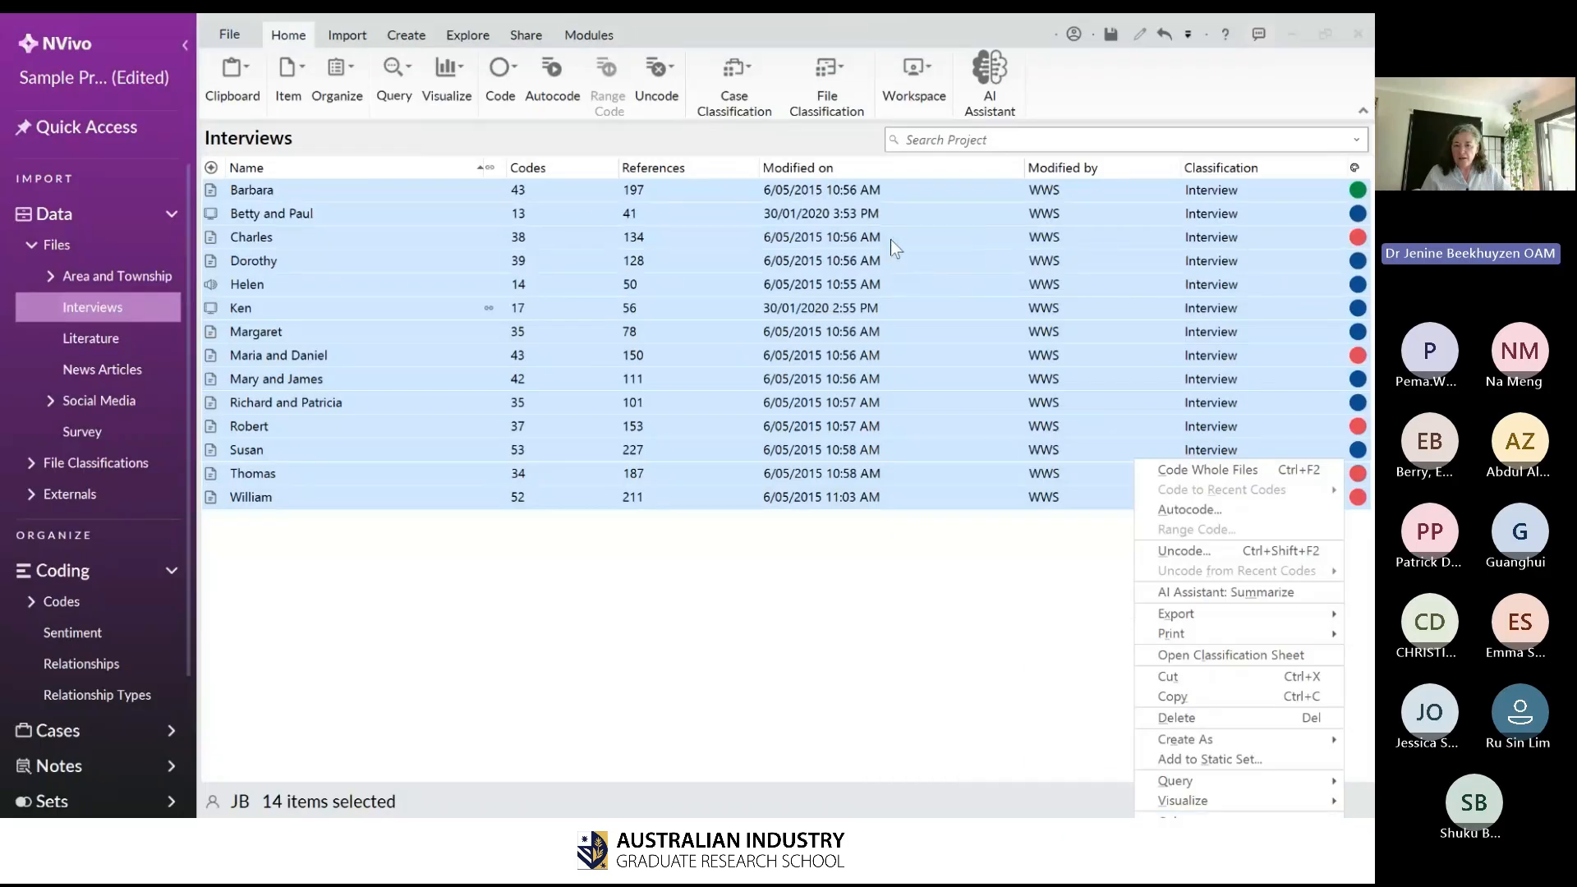
right_click(896, 197)
mouse_move(937, 547)
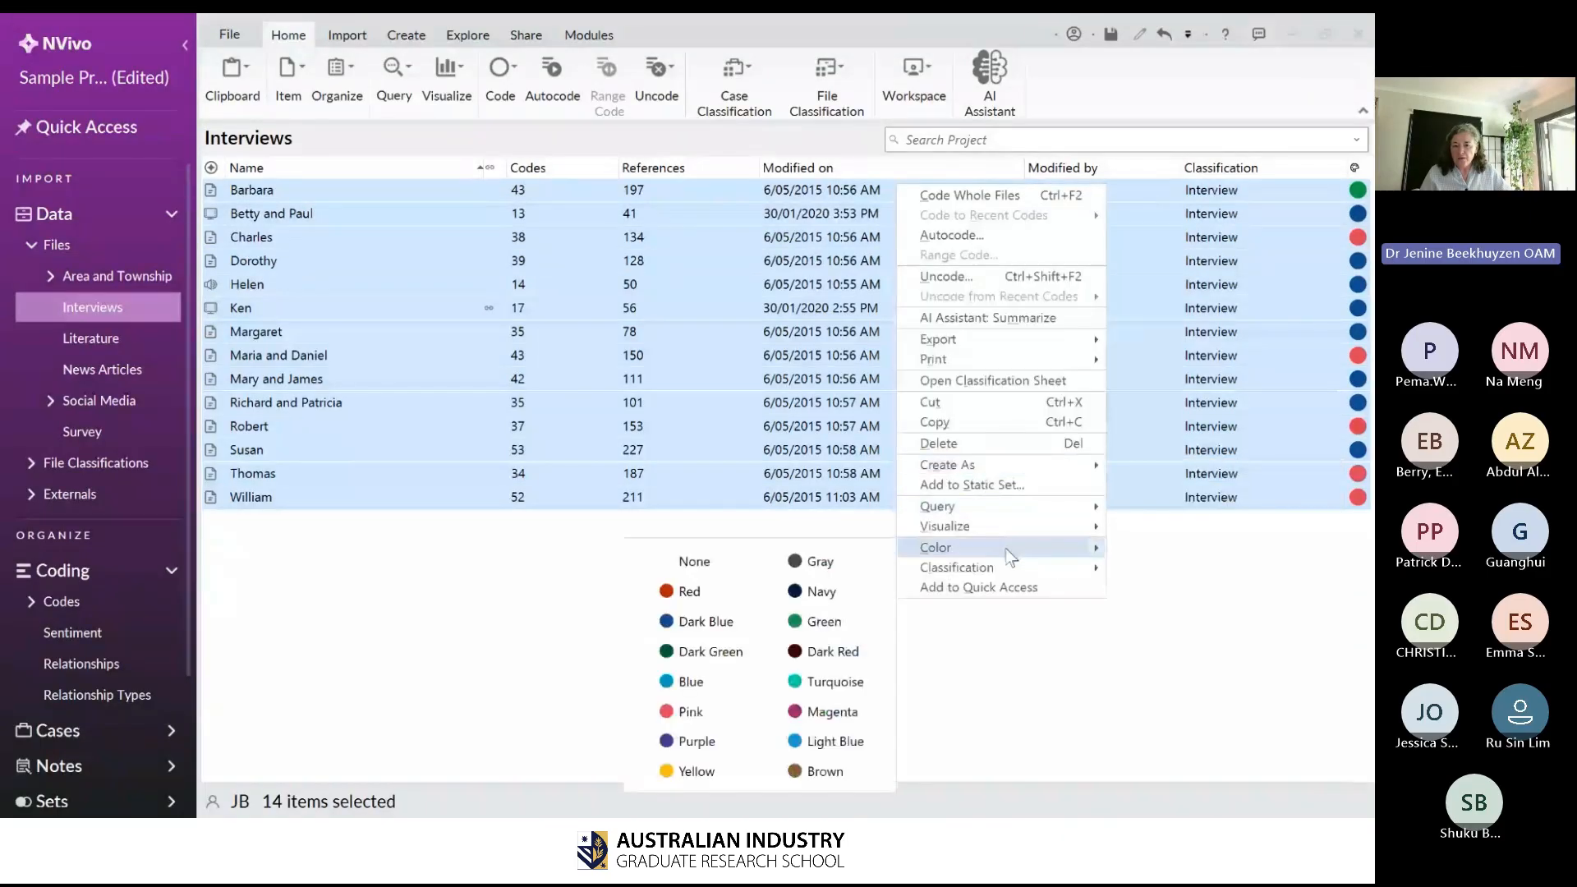
click(676, 593)
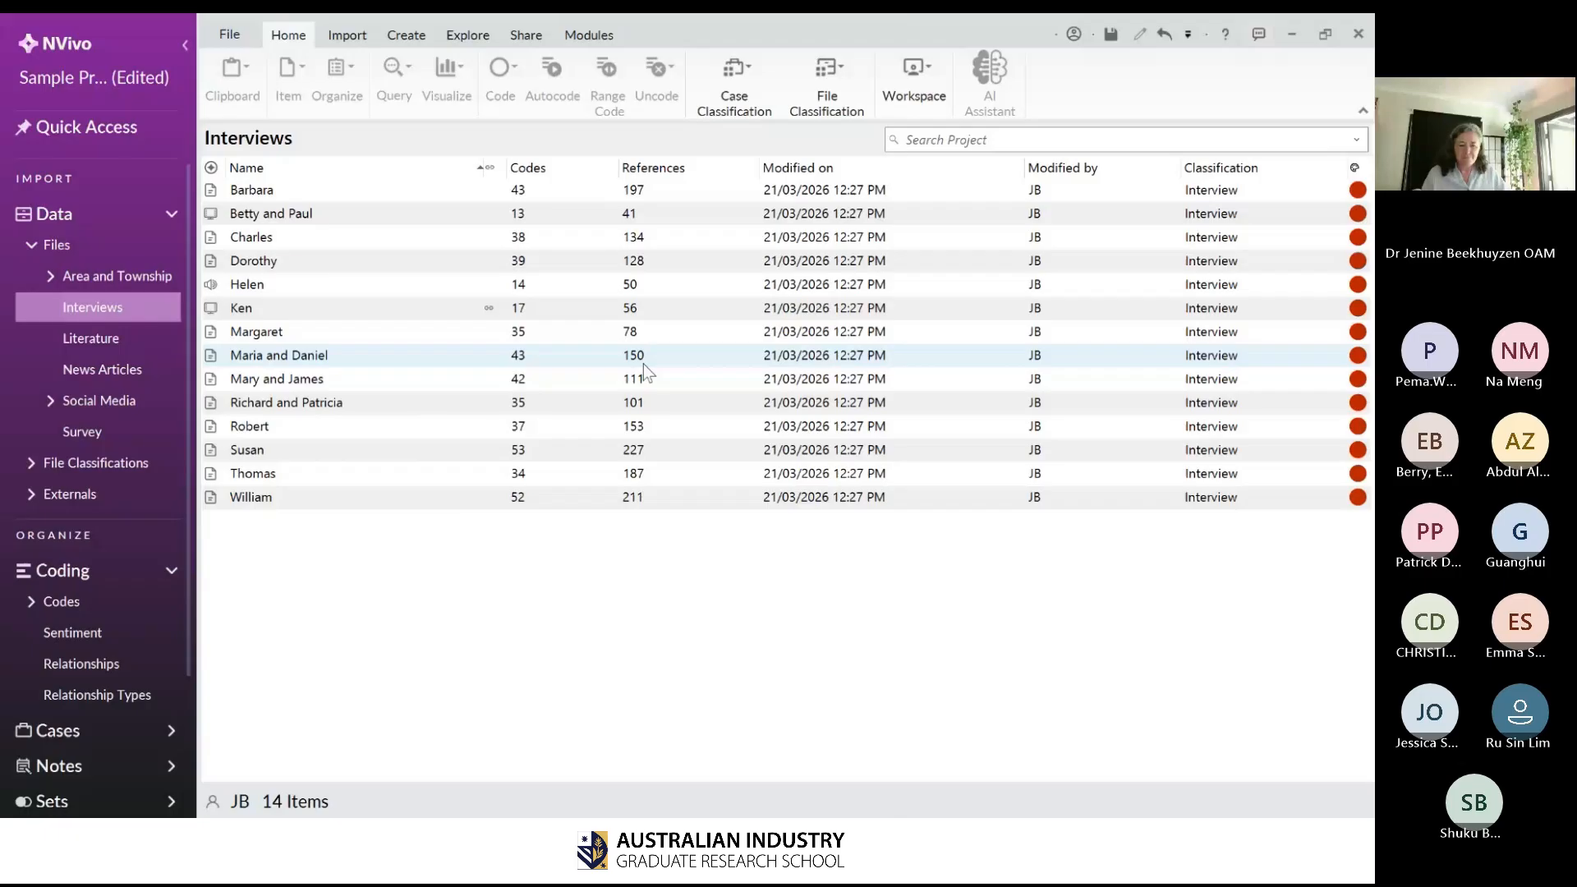
- In Codes, start a new memo linked to the Community change code and name it "Notes about Community change"
click(113, 612)
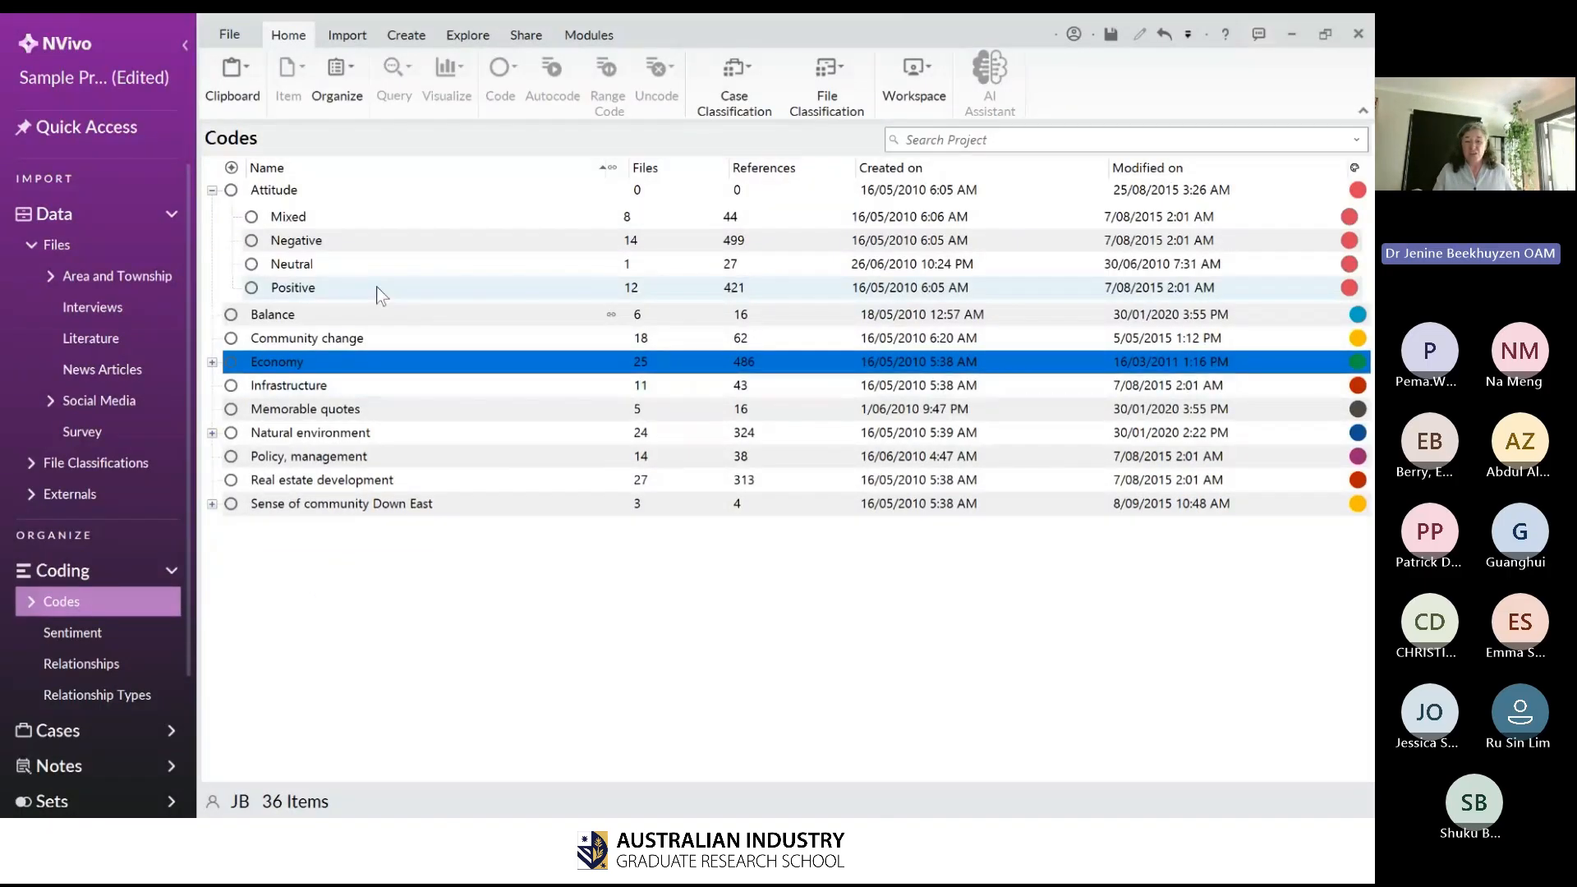
mouse_move(613, 316)
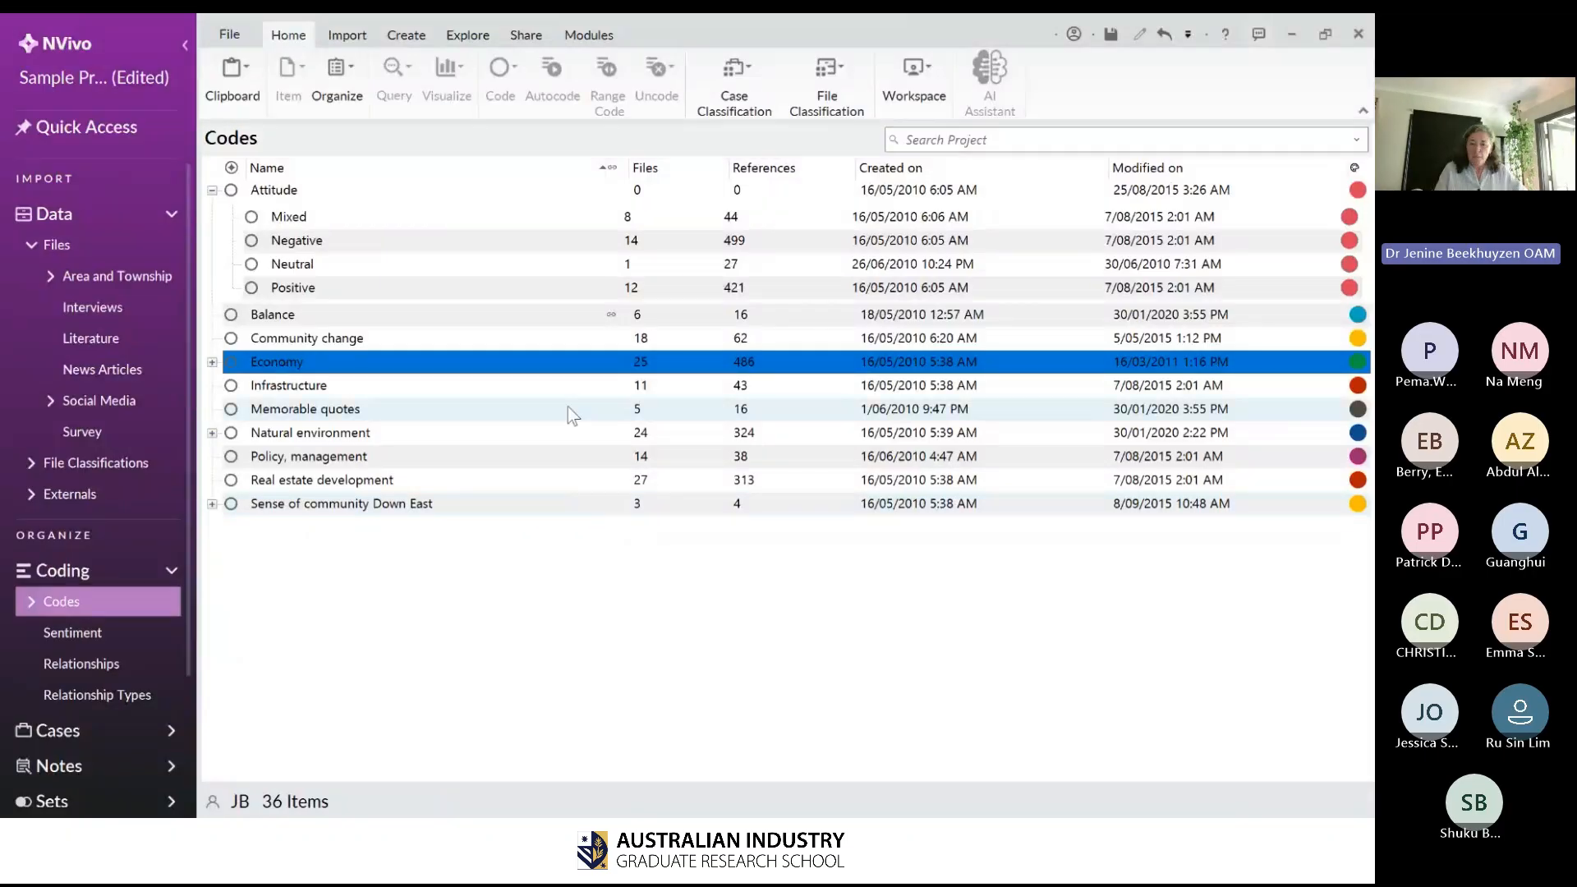
click(588, 339)
right_click(589, 339)
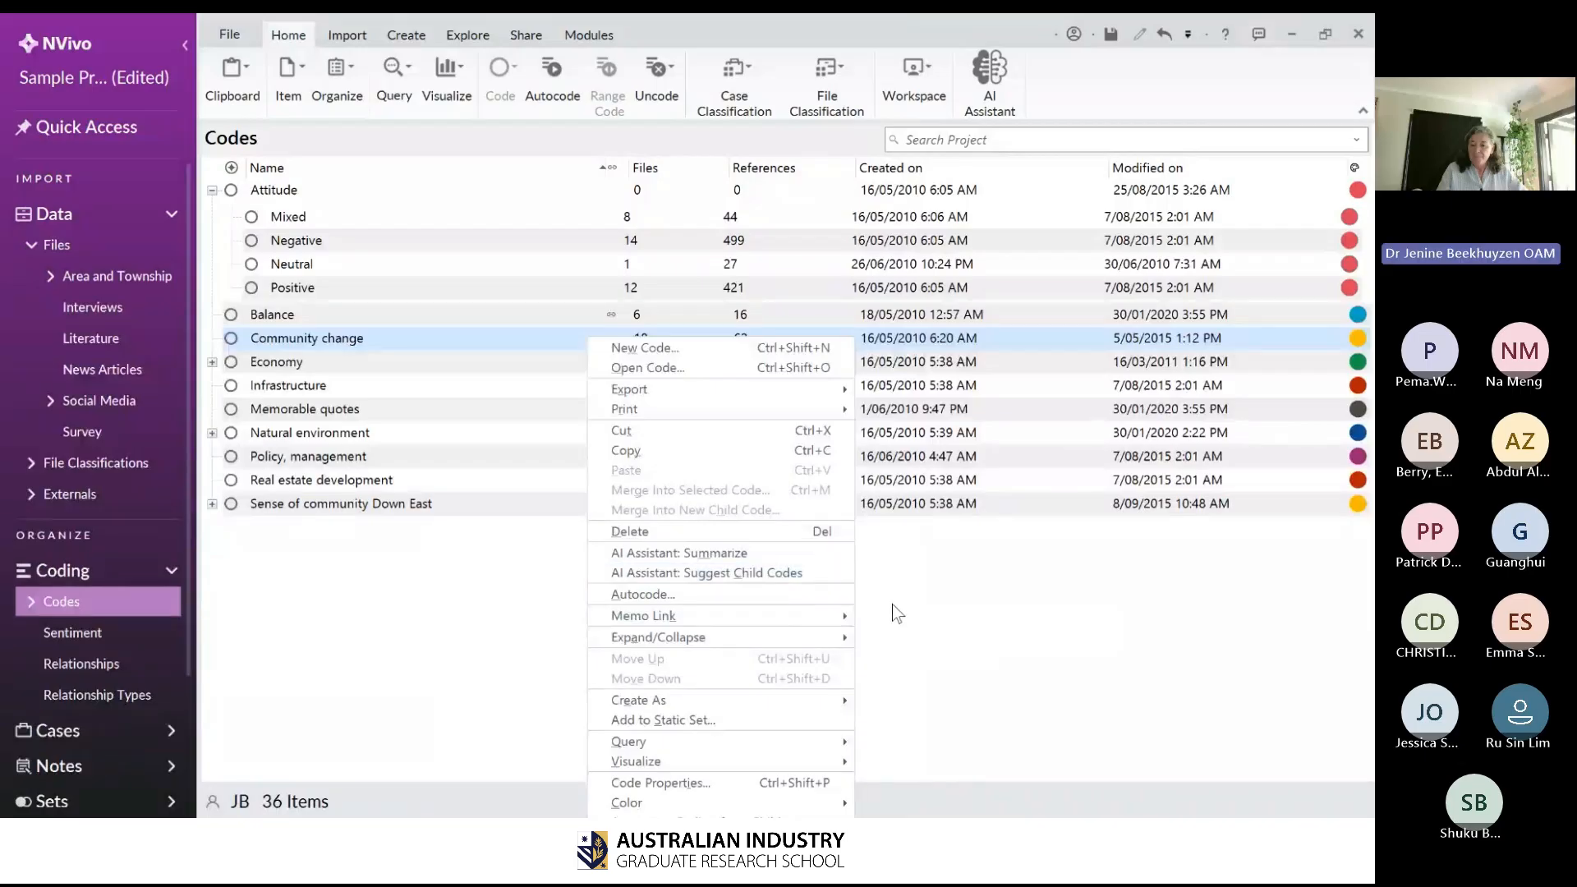
mouse_move(842, 618)
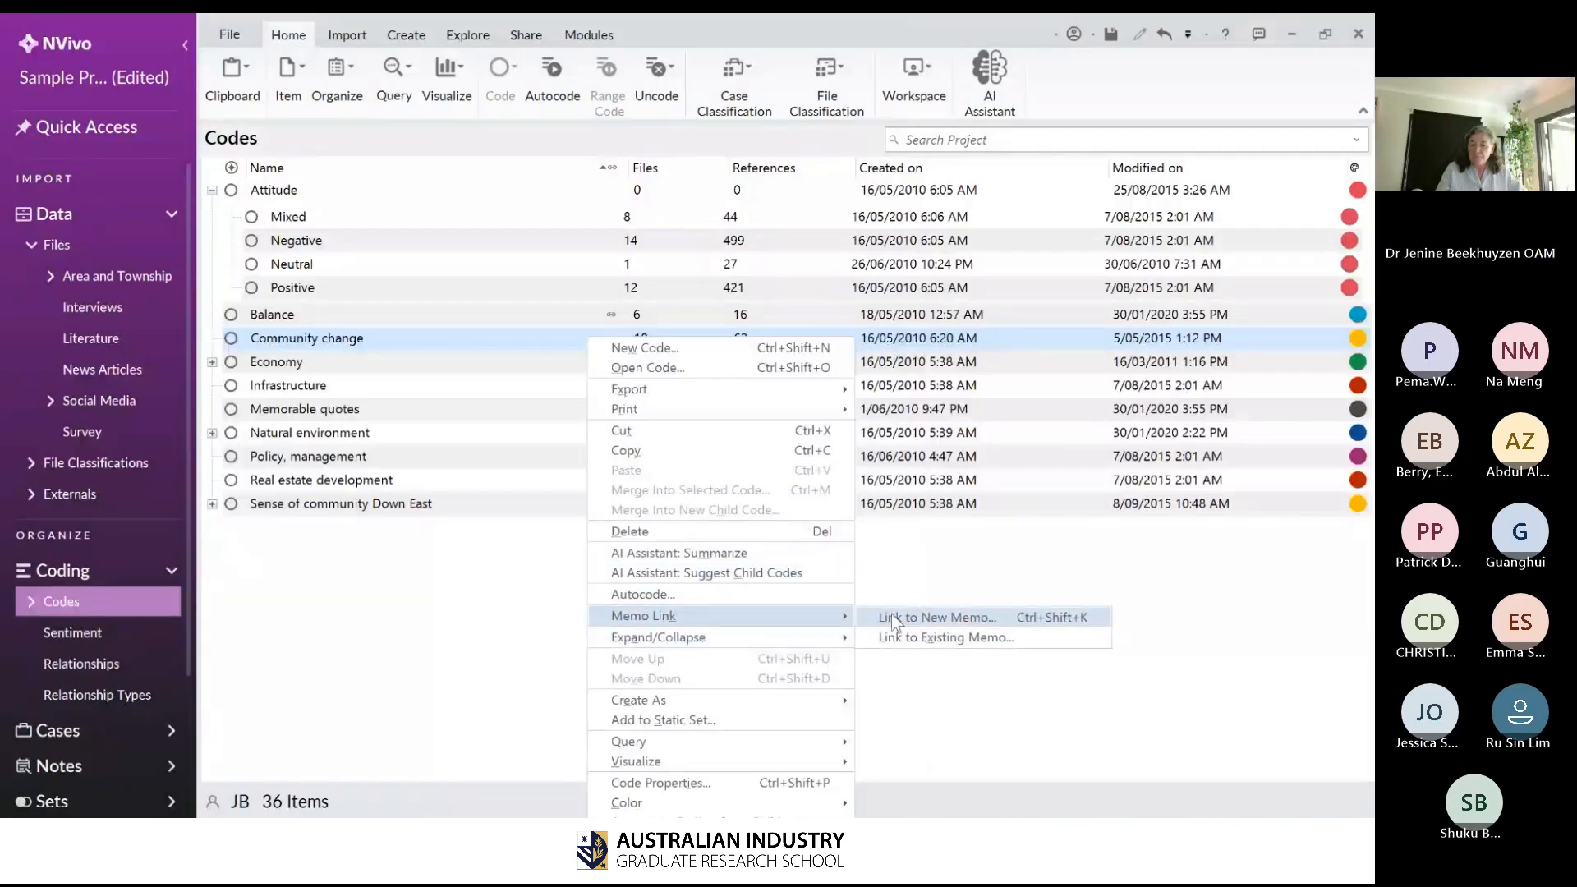
click(894, 619)
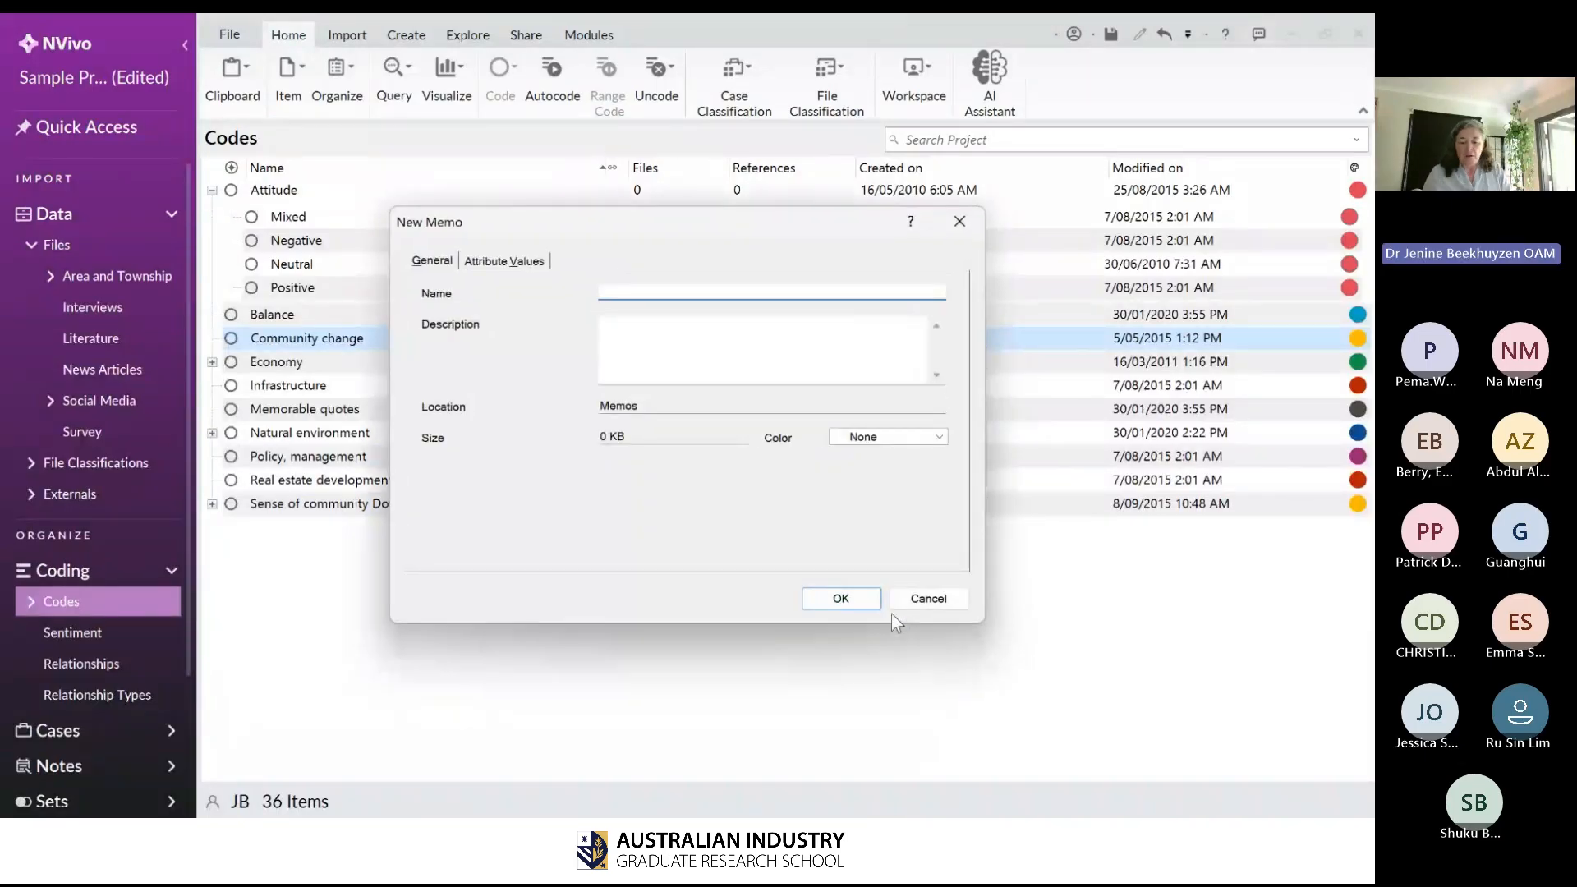
text(Notes )
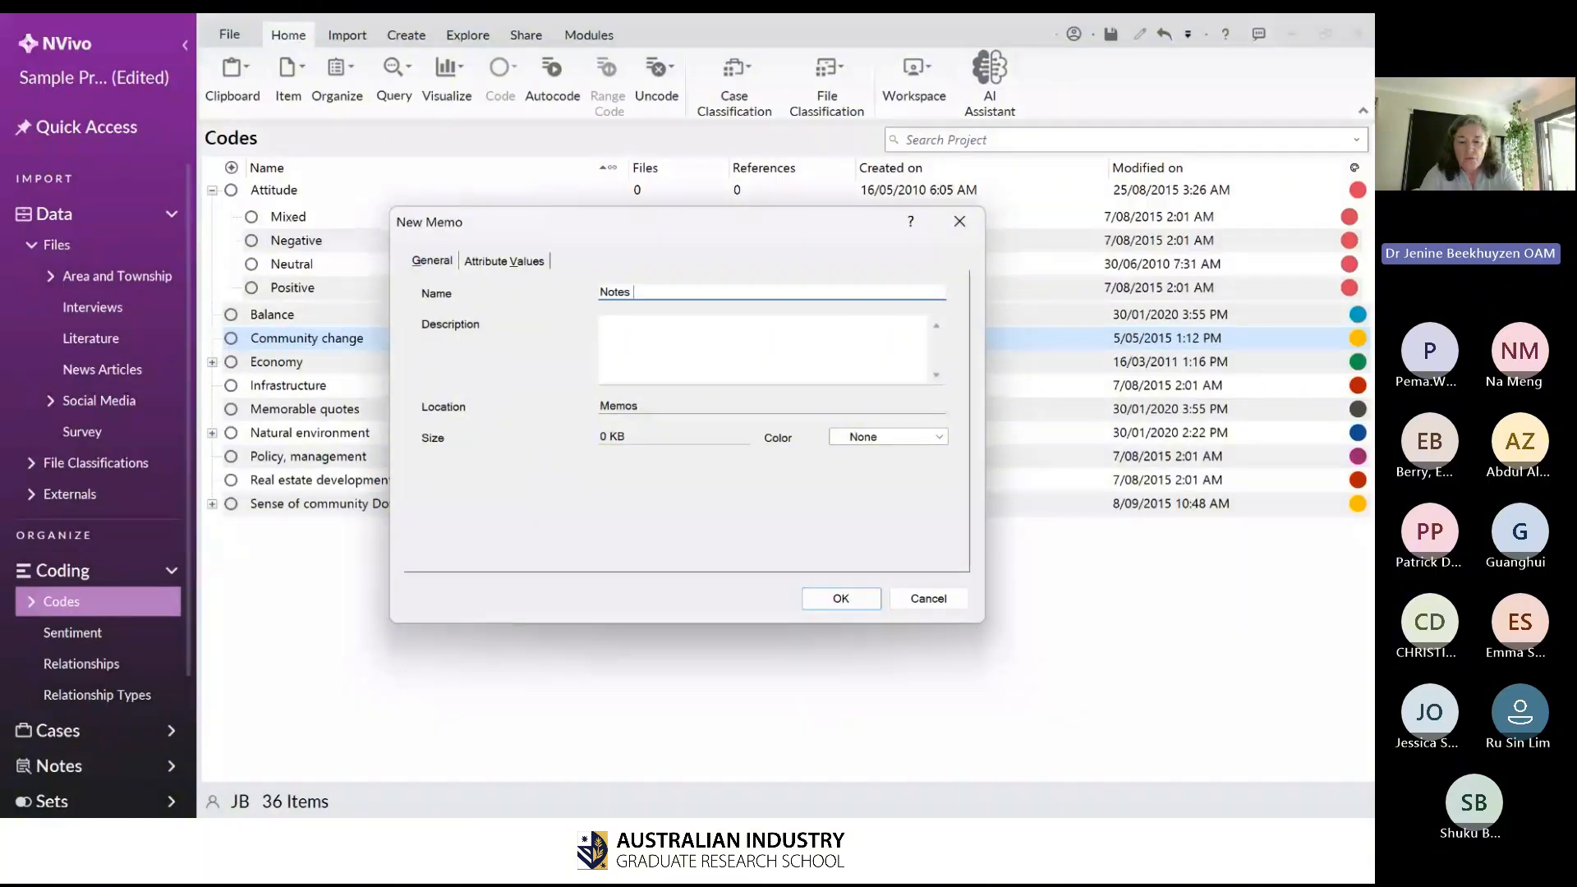
text(about Cp)
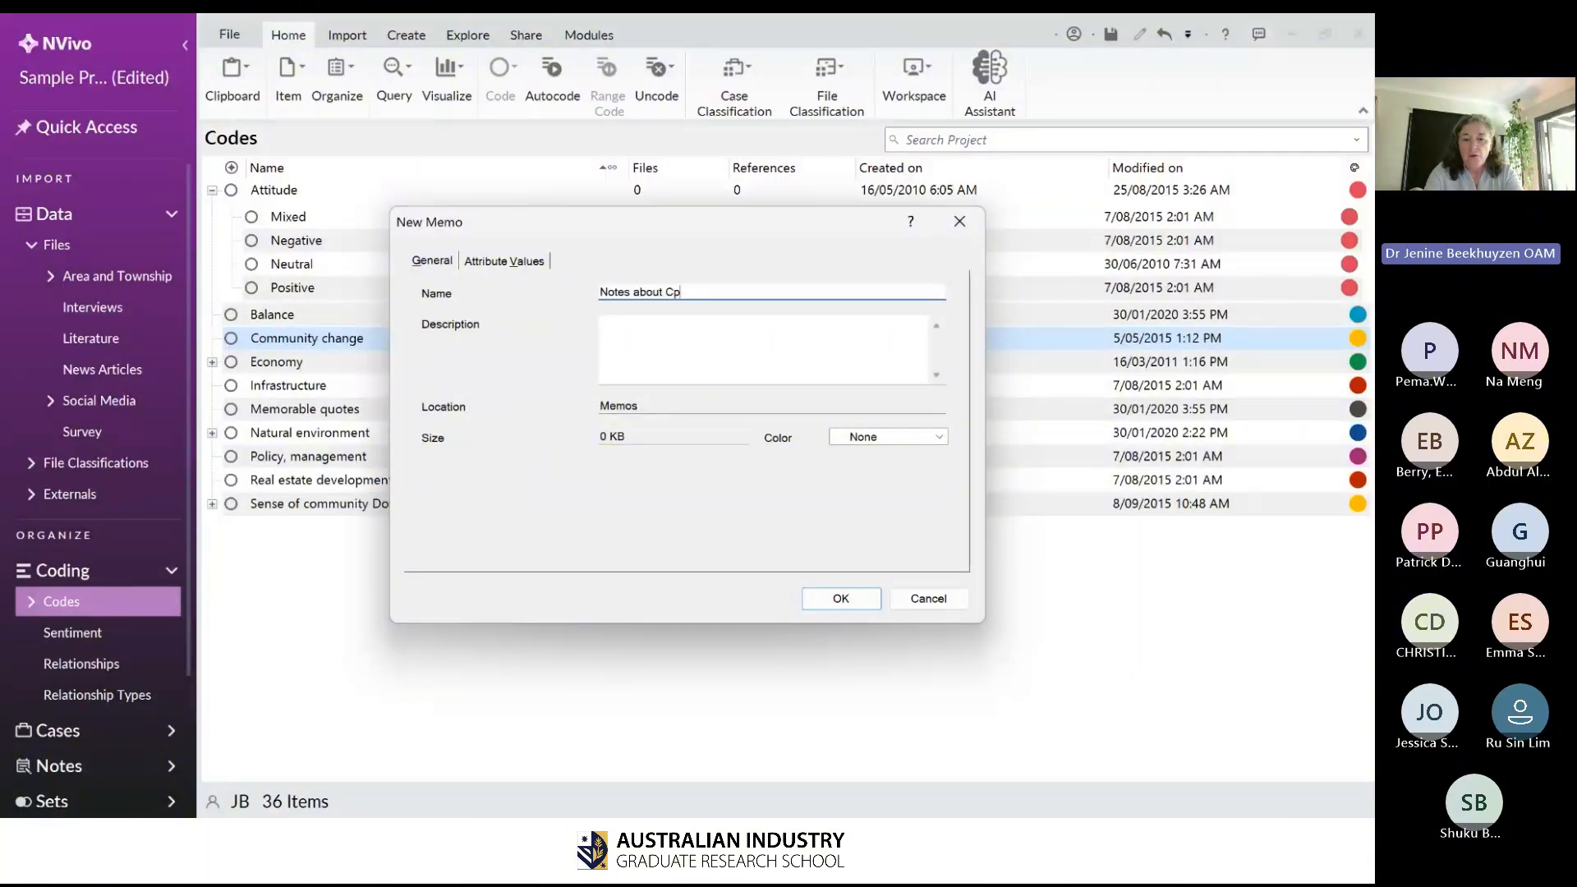
key(BackSpace)
text(ommunit)
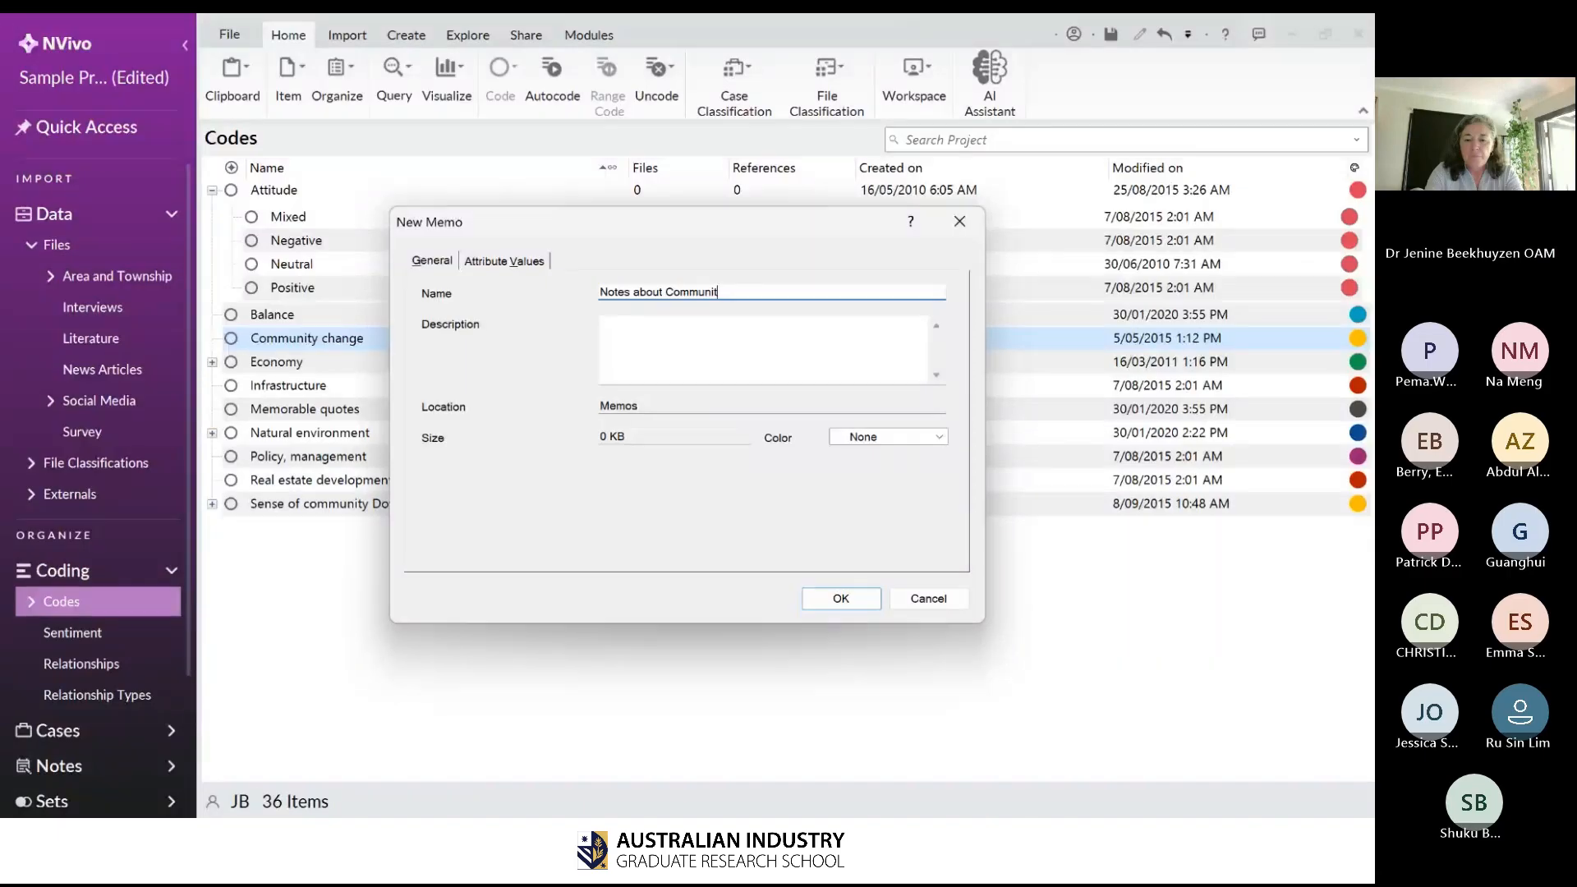
text(y change)
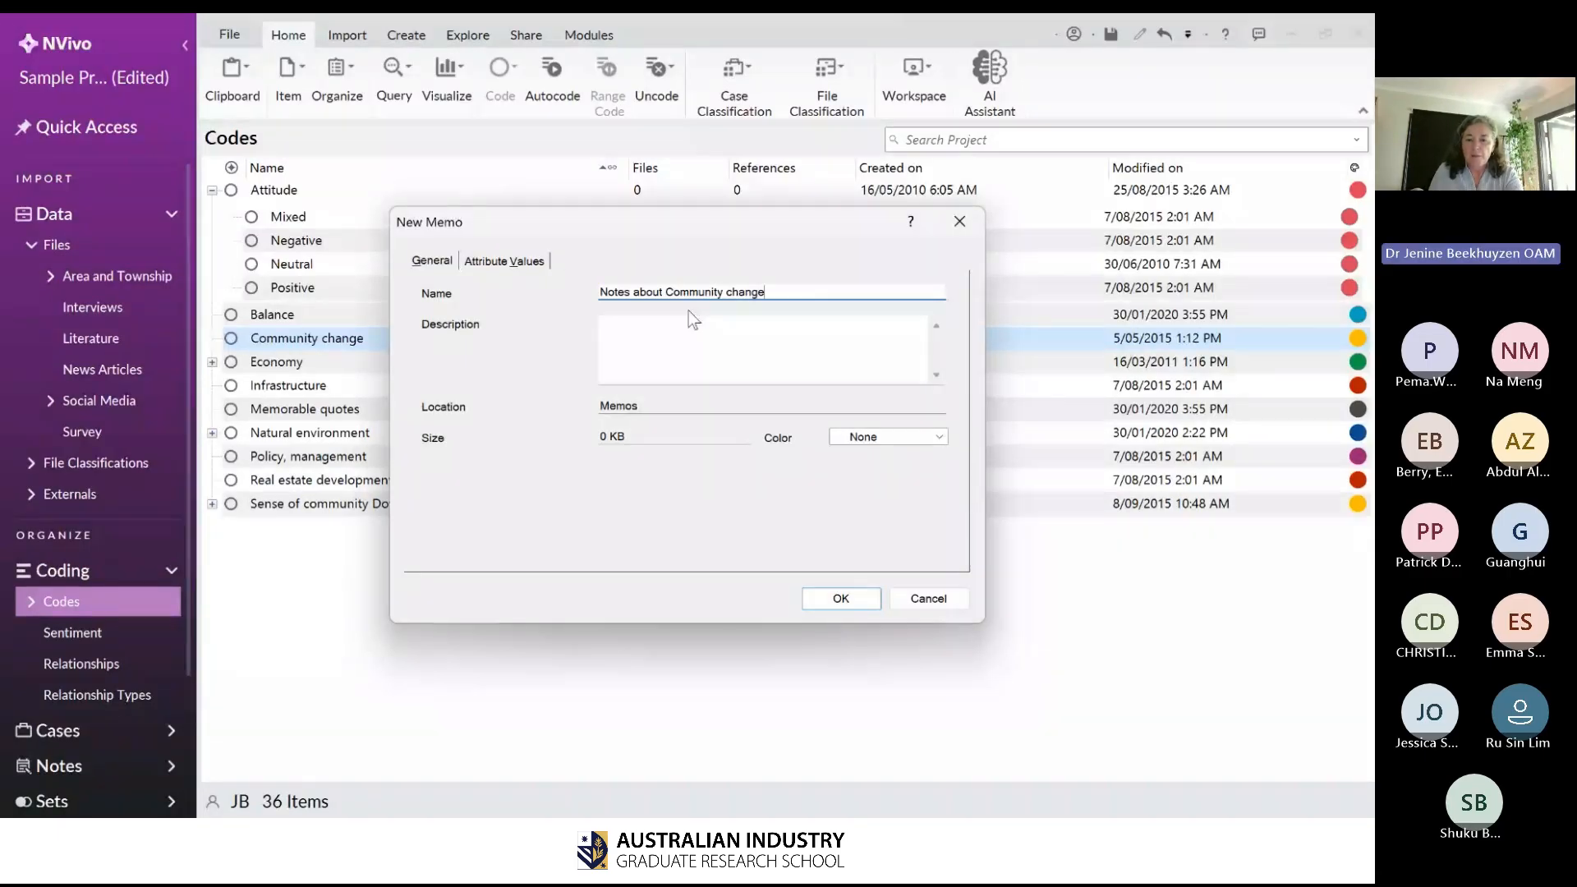
- Change the new memo's name to "Community change summary" and create the memo
drag(665, 293, 543, 269)
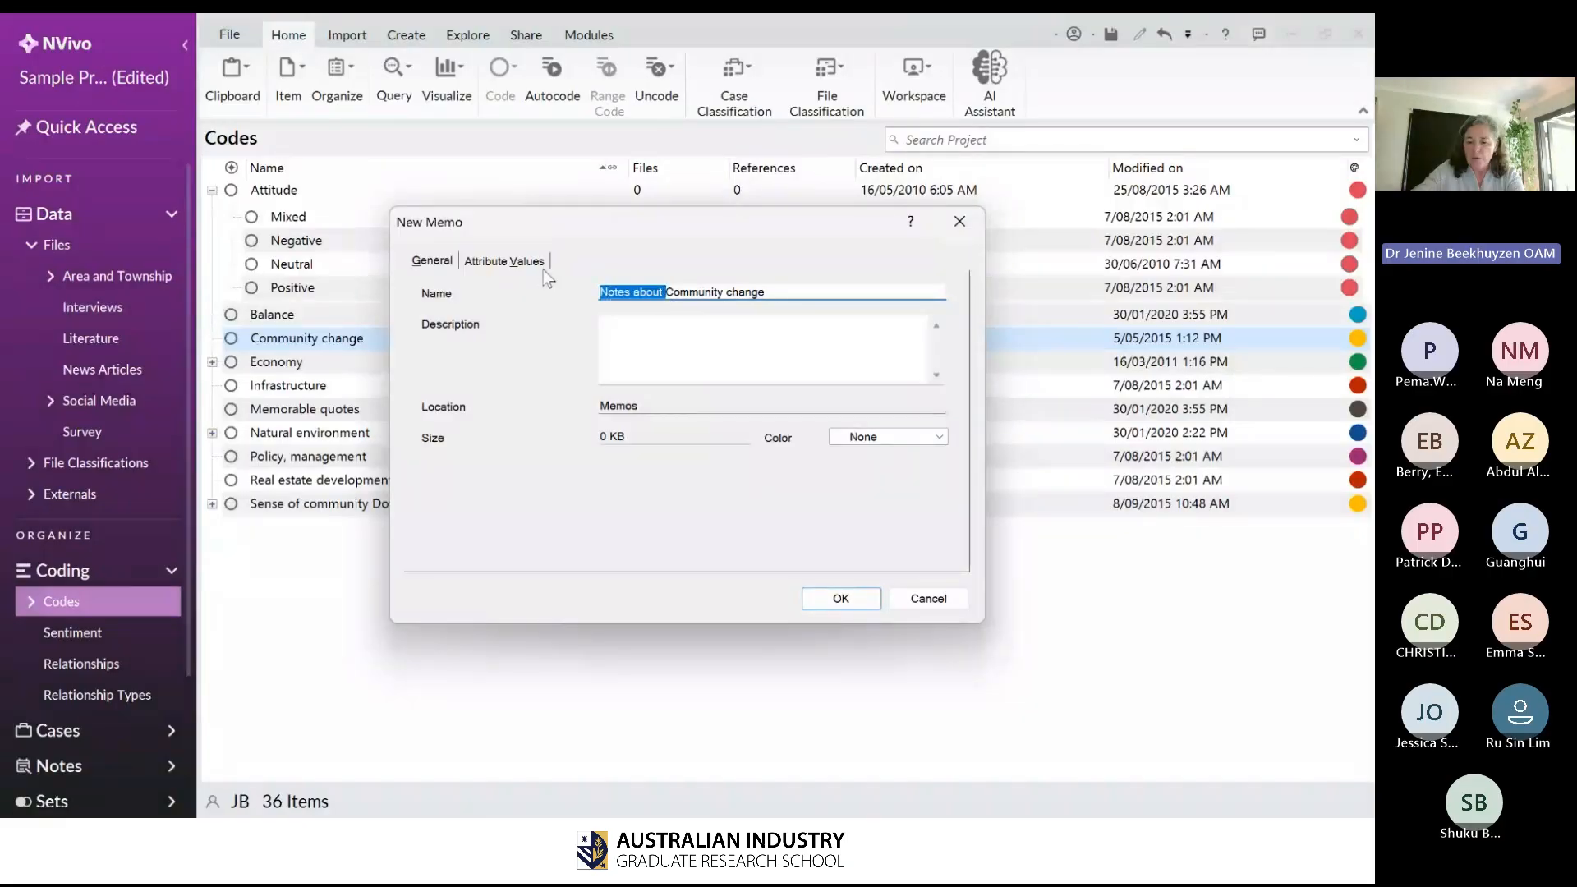
key(BackSpace)
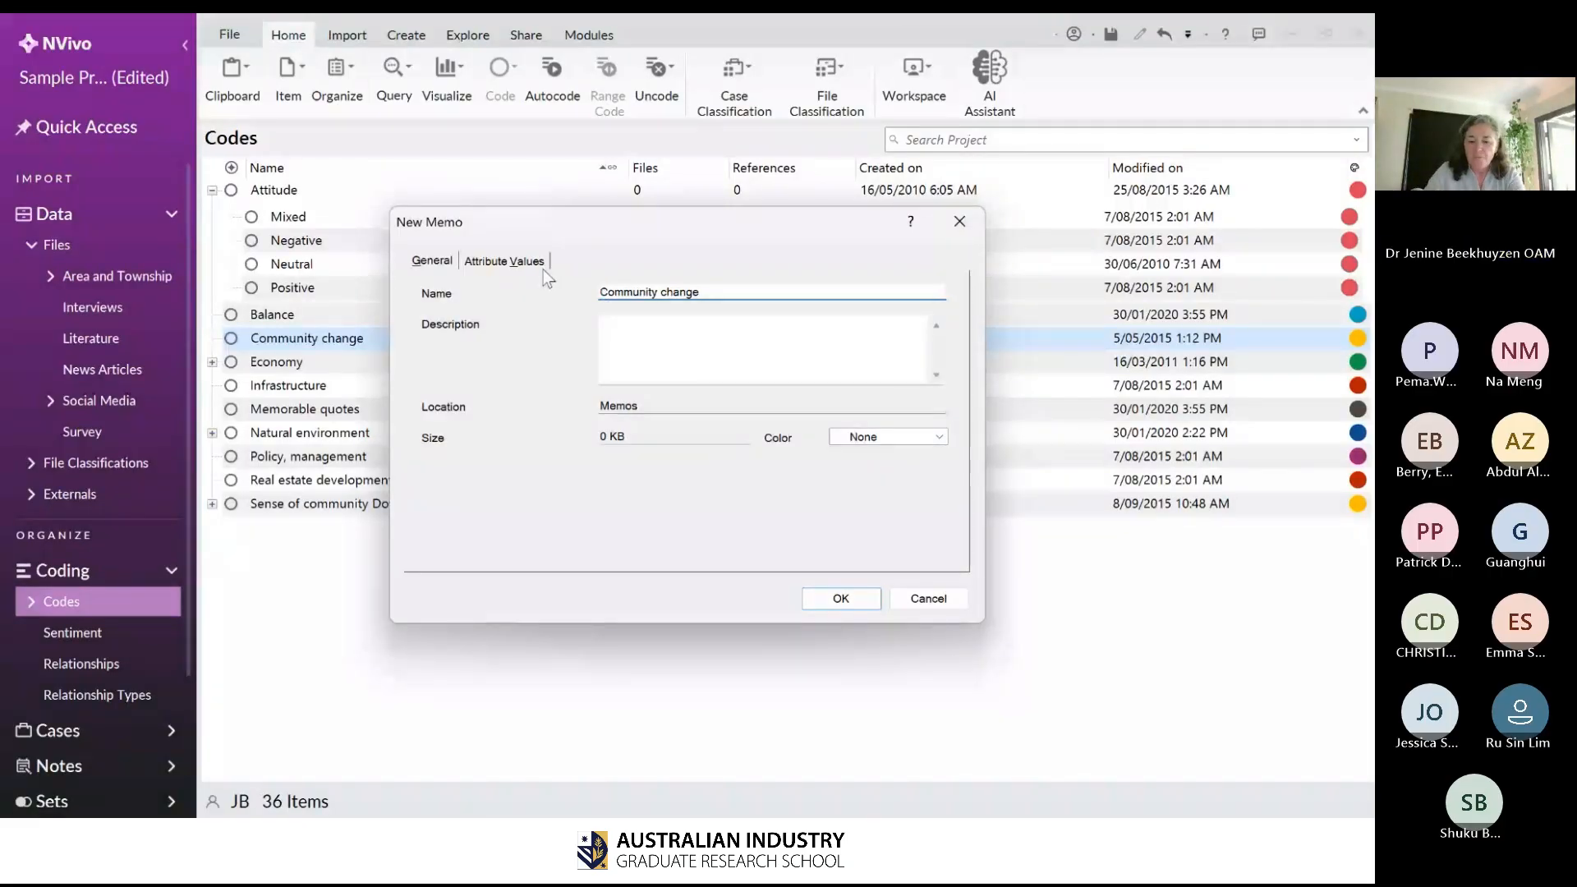
key(End)
text(sumary)
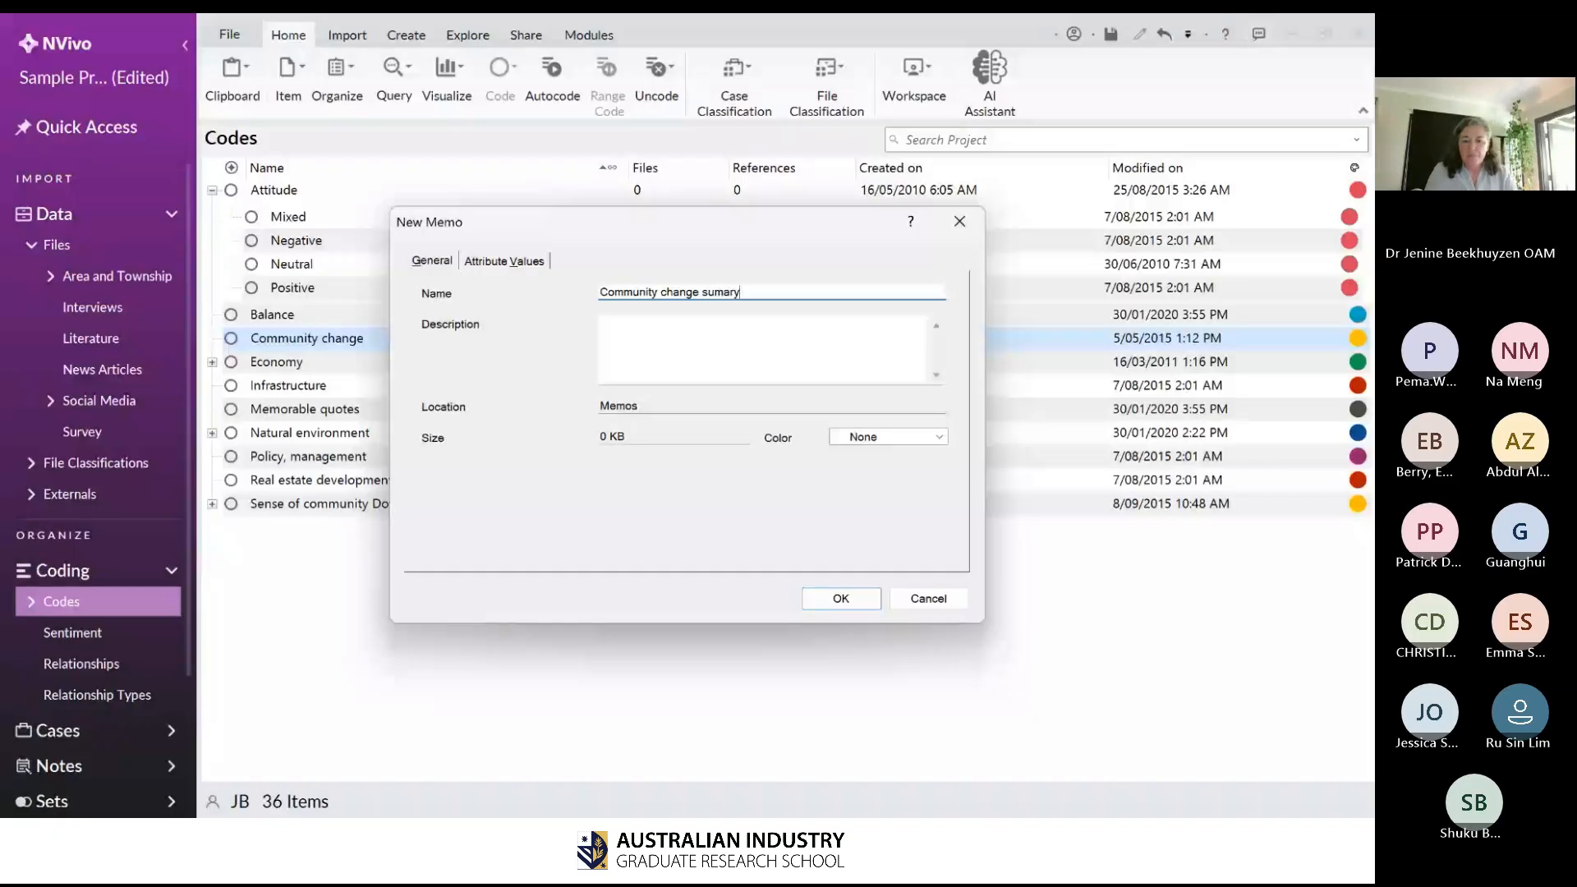
key(Left)
key(Left)
key(Left)
text(m)
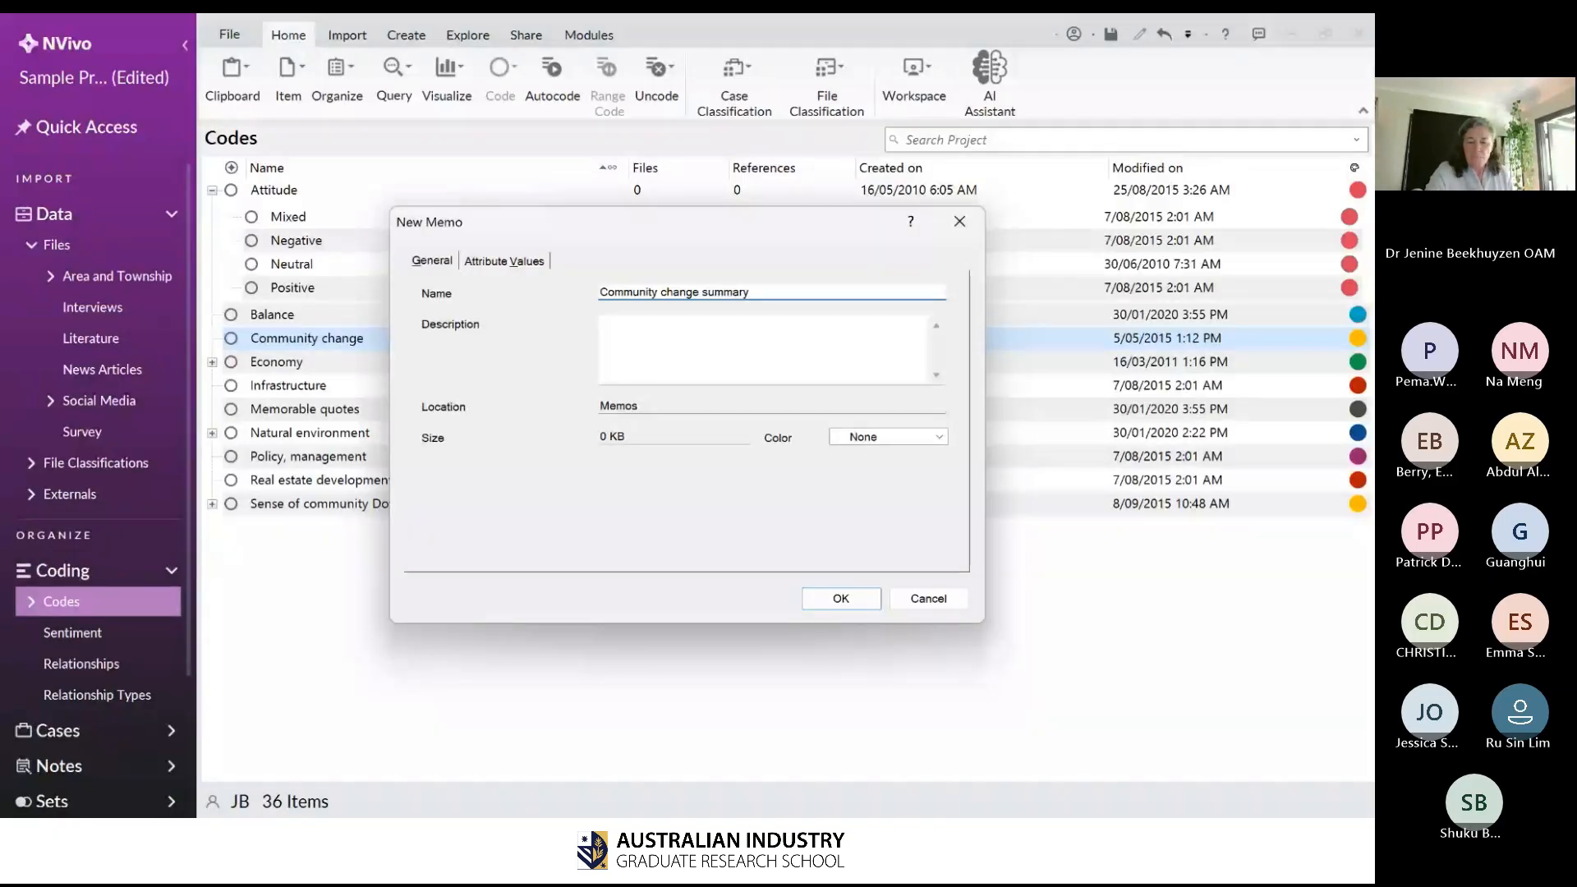
click(859, 608)
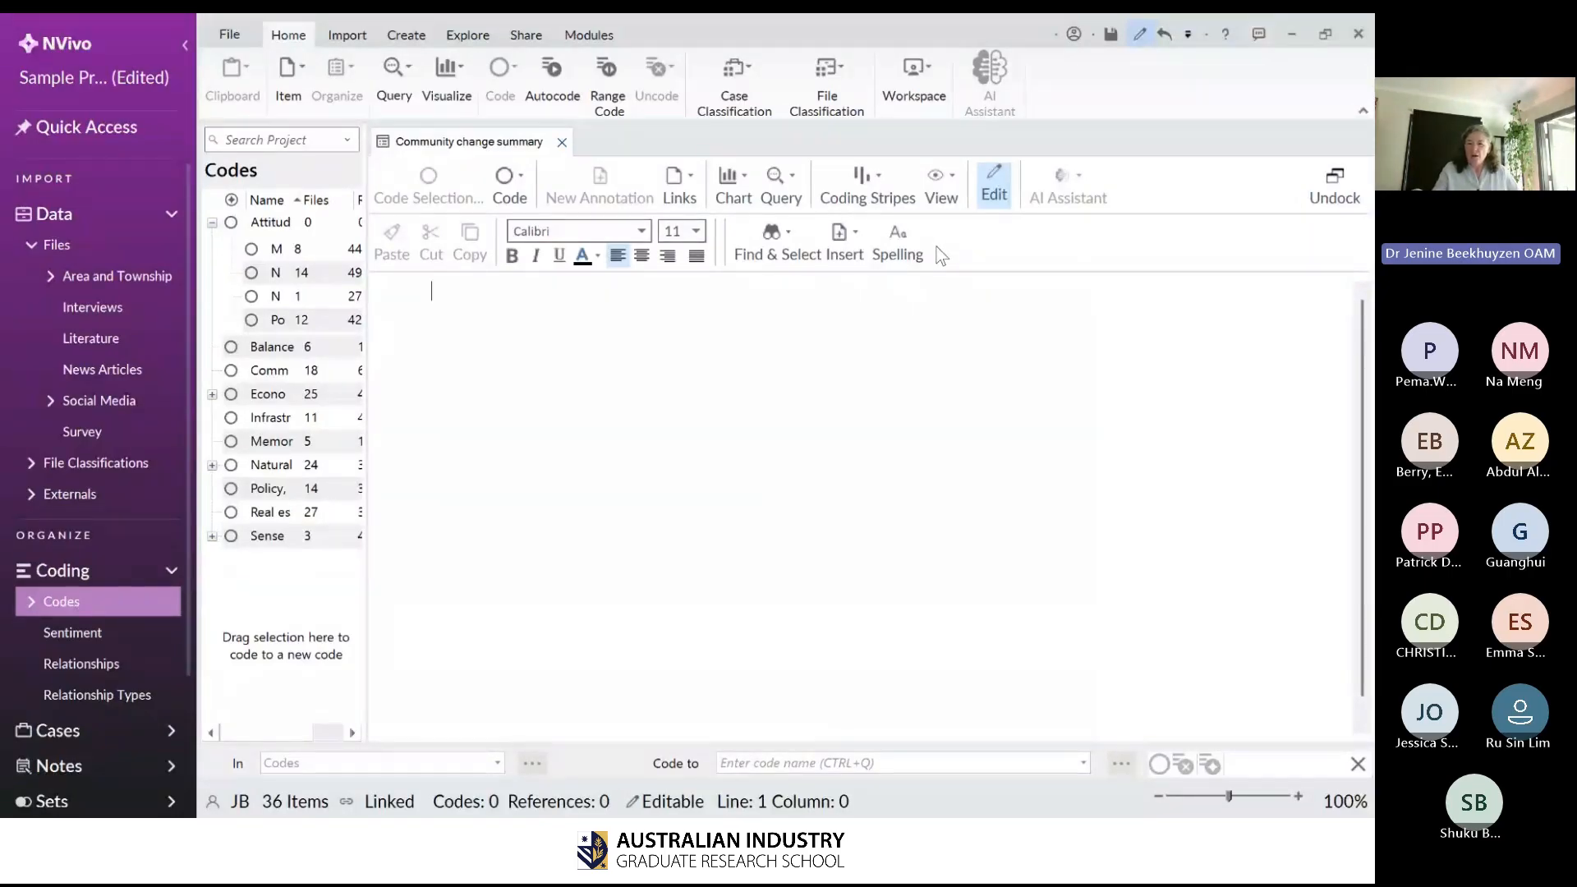
- Insert the current date and time at the top of the memo and start a new line beneath it
click(837, 244)
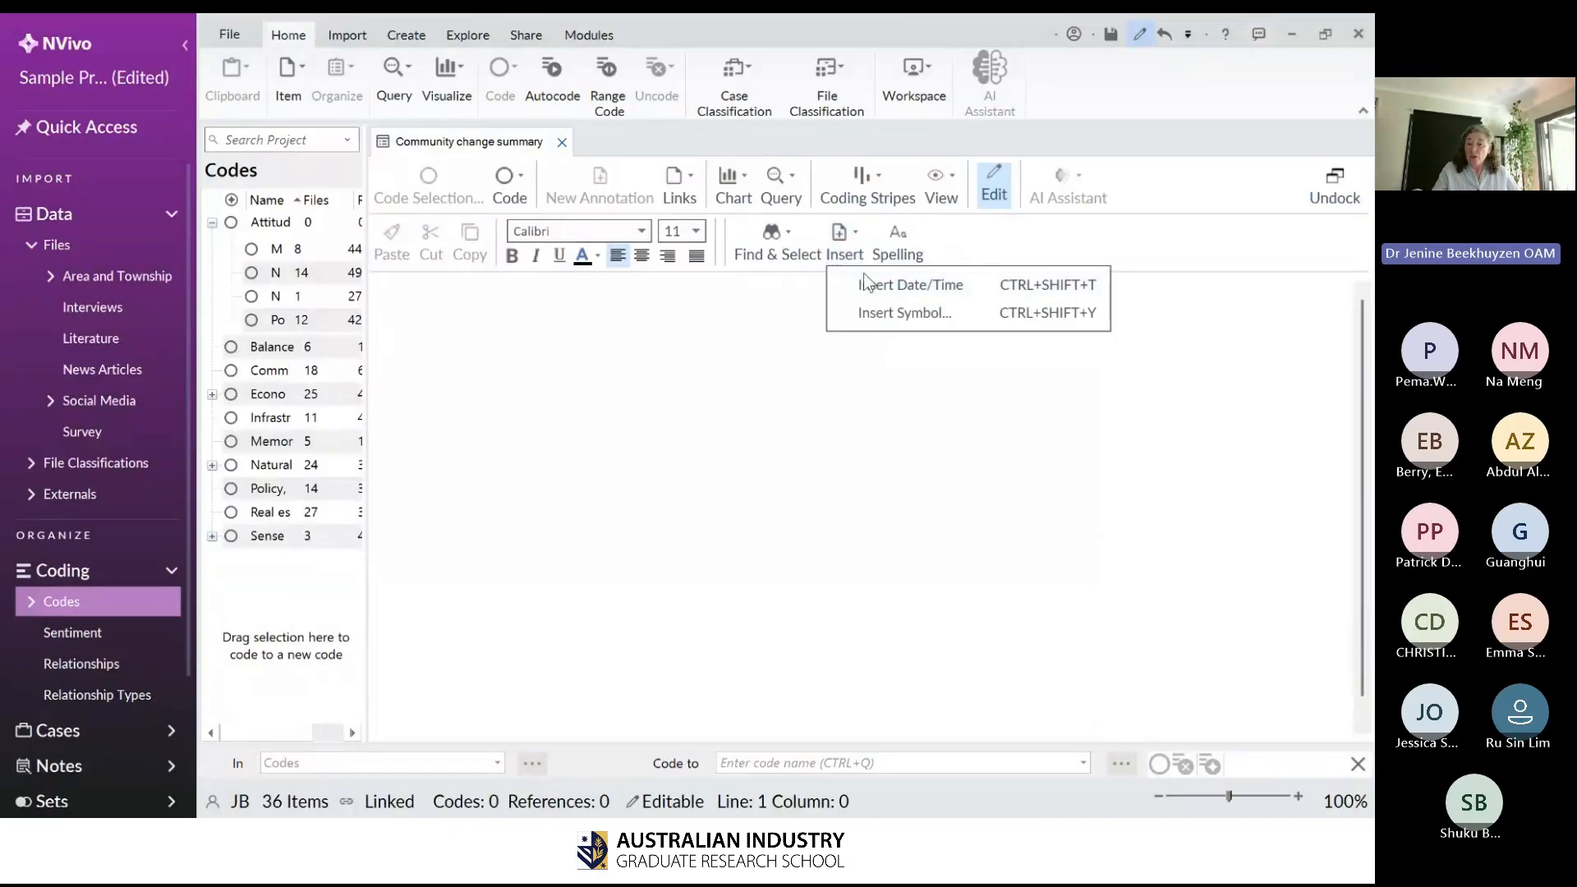
click(864, 274)
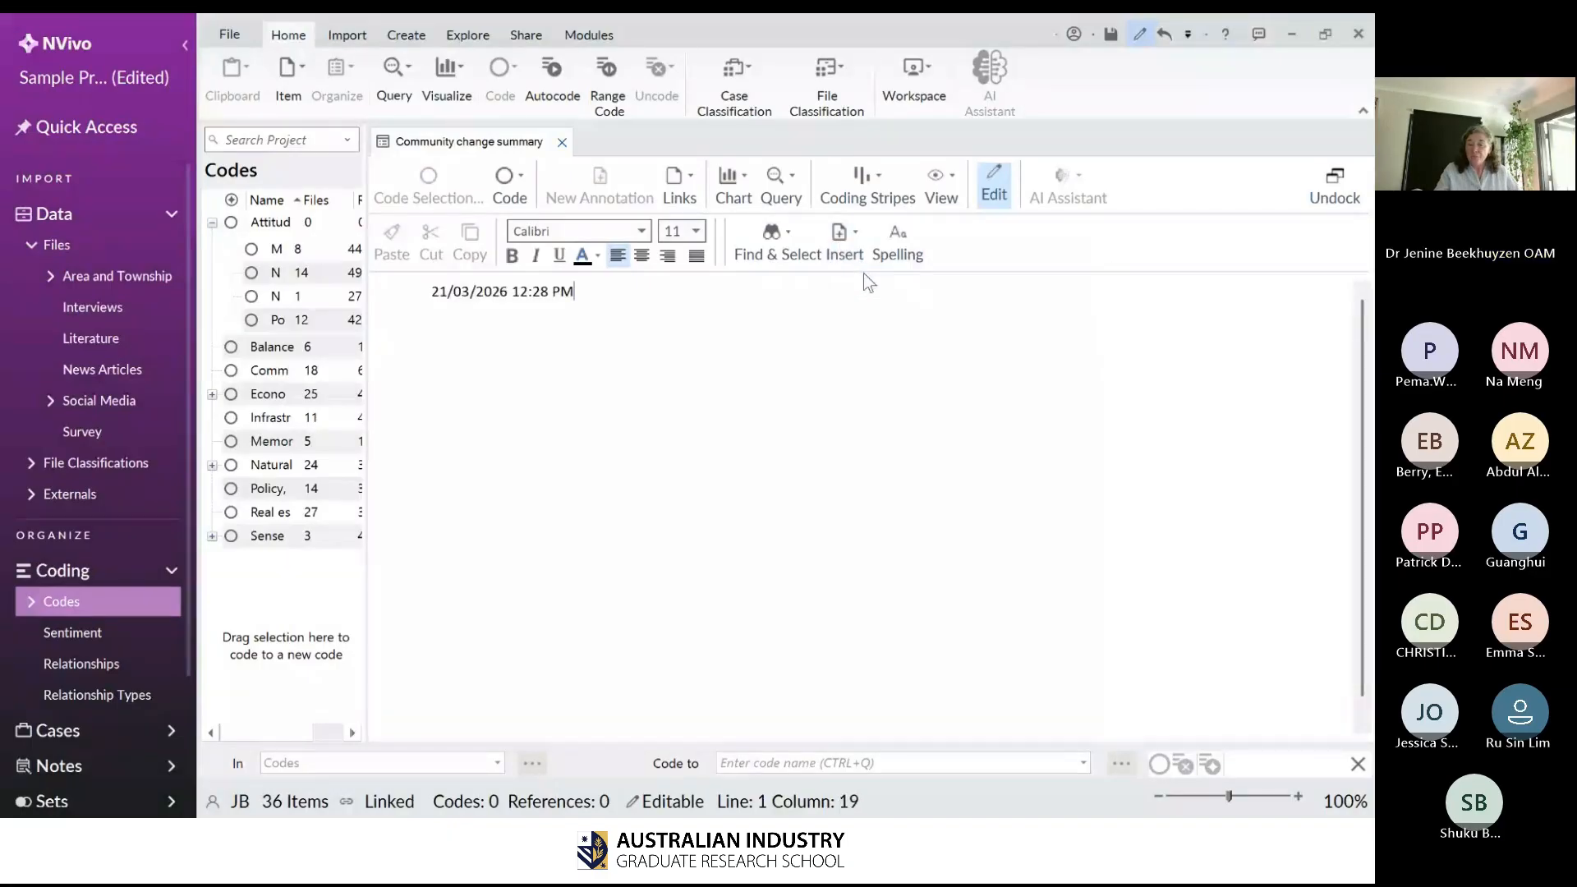
key(Return)
text(Yo)
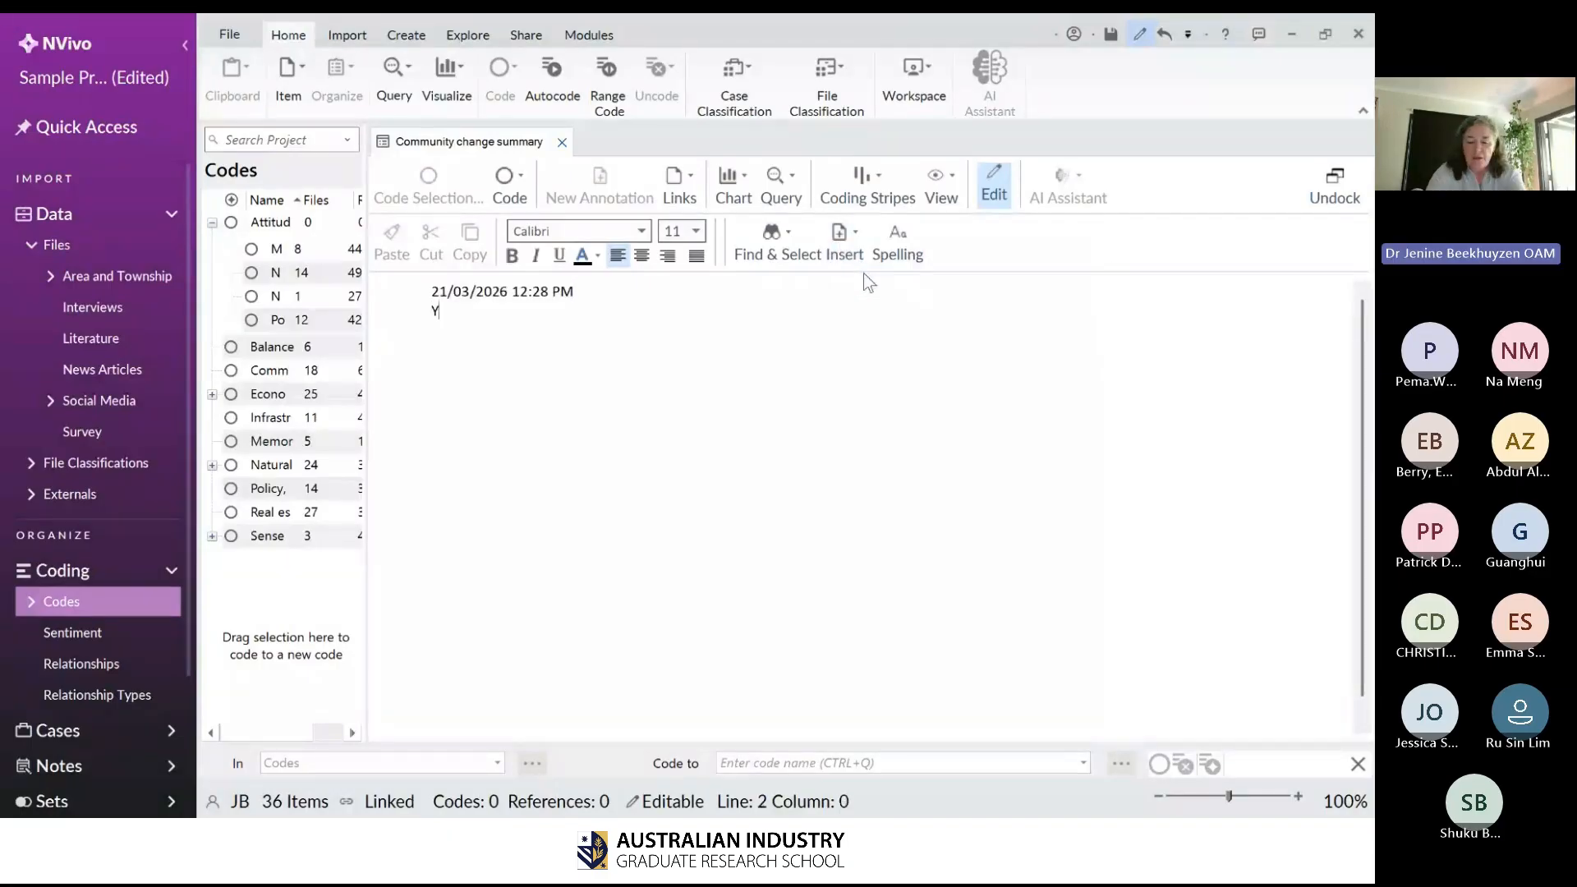
key(BackSpace)
key(BackSpace)
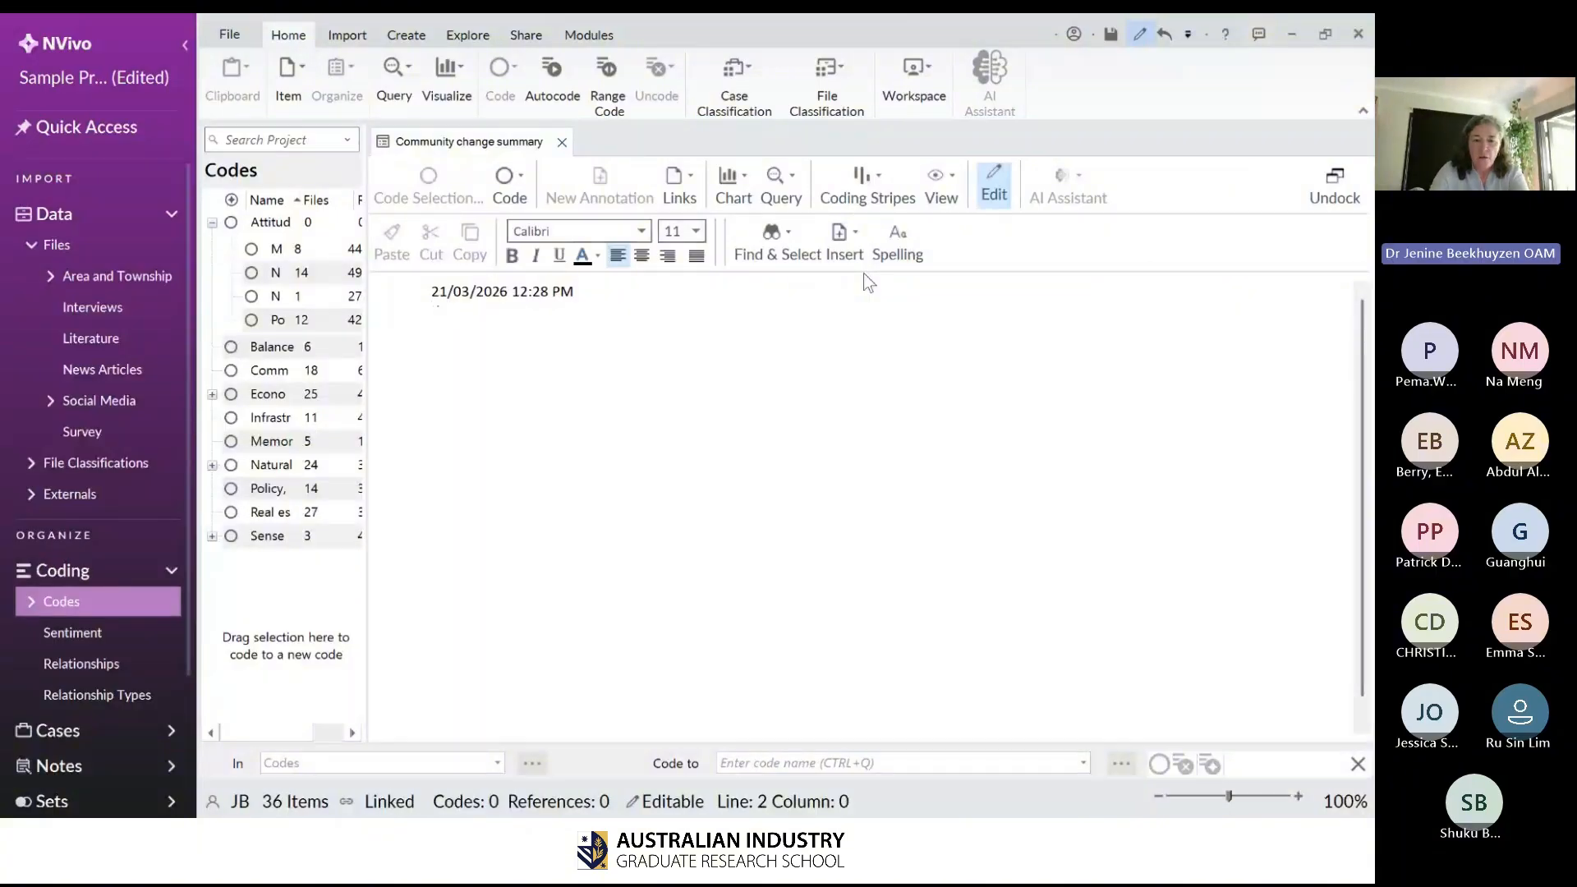
text(Eh)
key(BackSpace)
key(BackSpace)
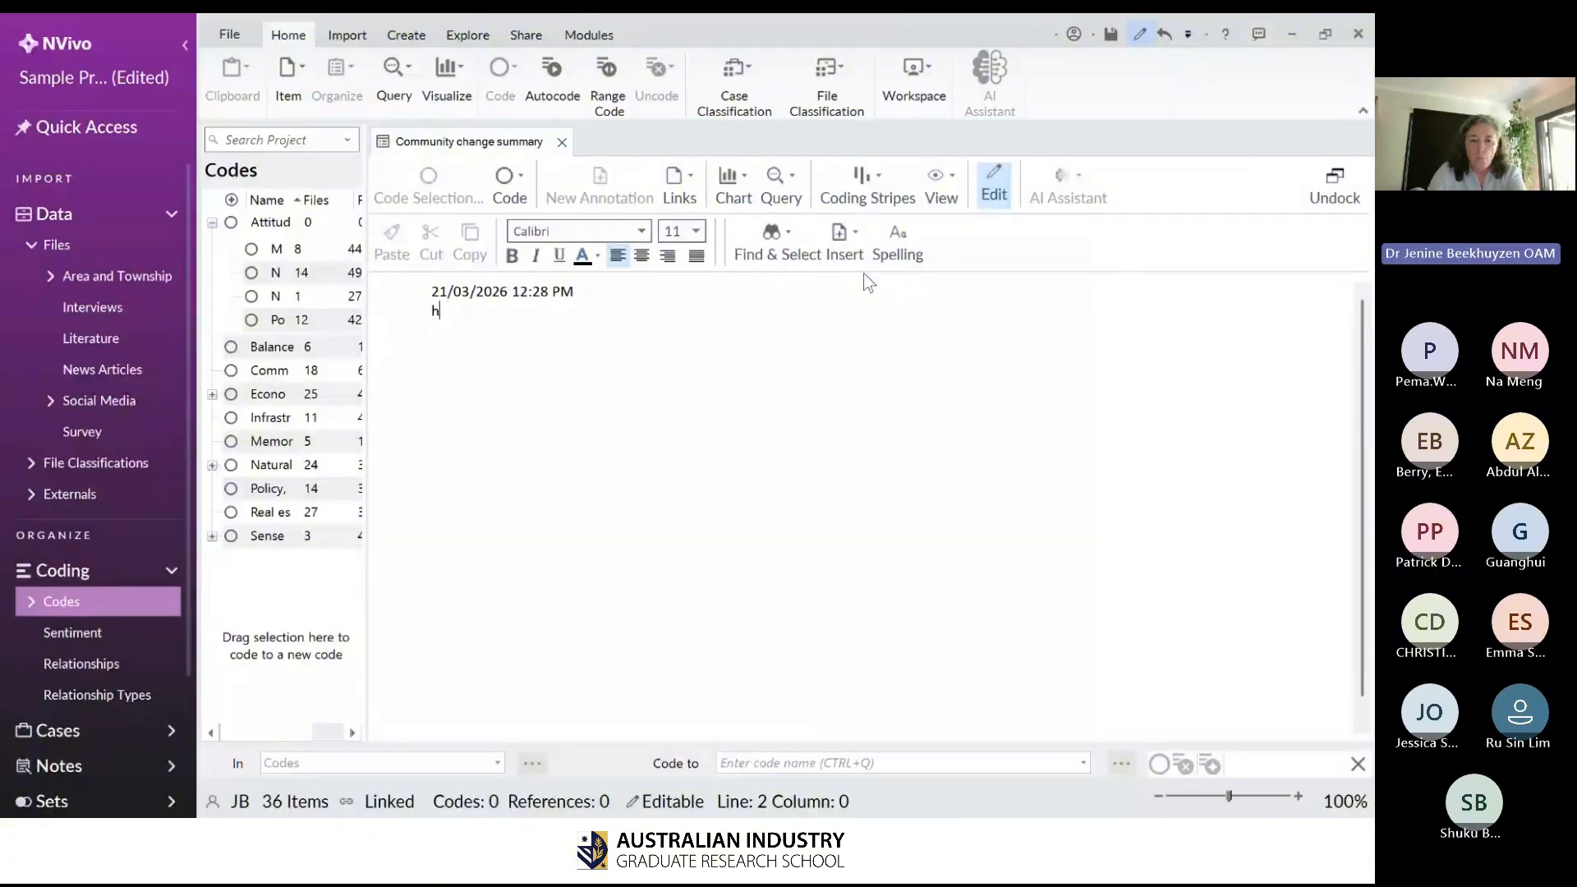
- Write "When they talk about community change, tehy mention" on the line below the date stamp
text(When the)
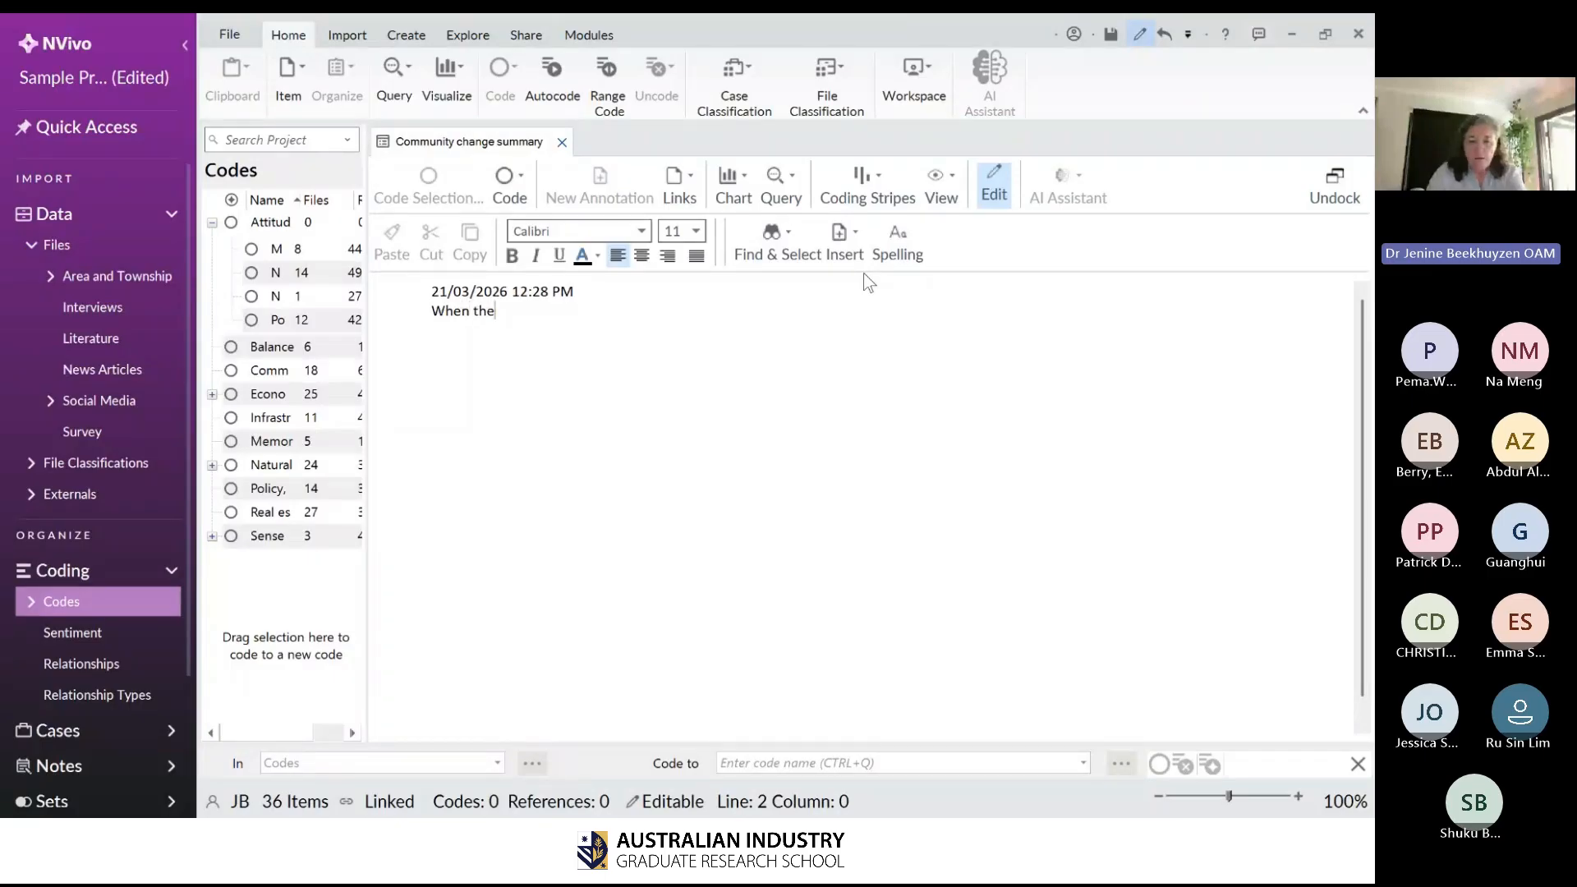
text(y talk about comui)
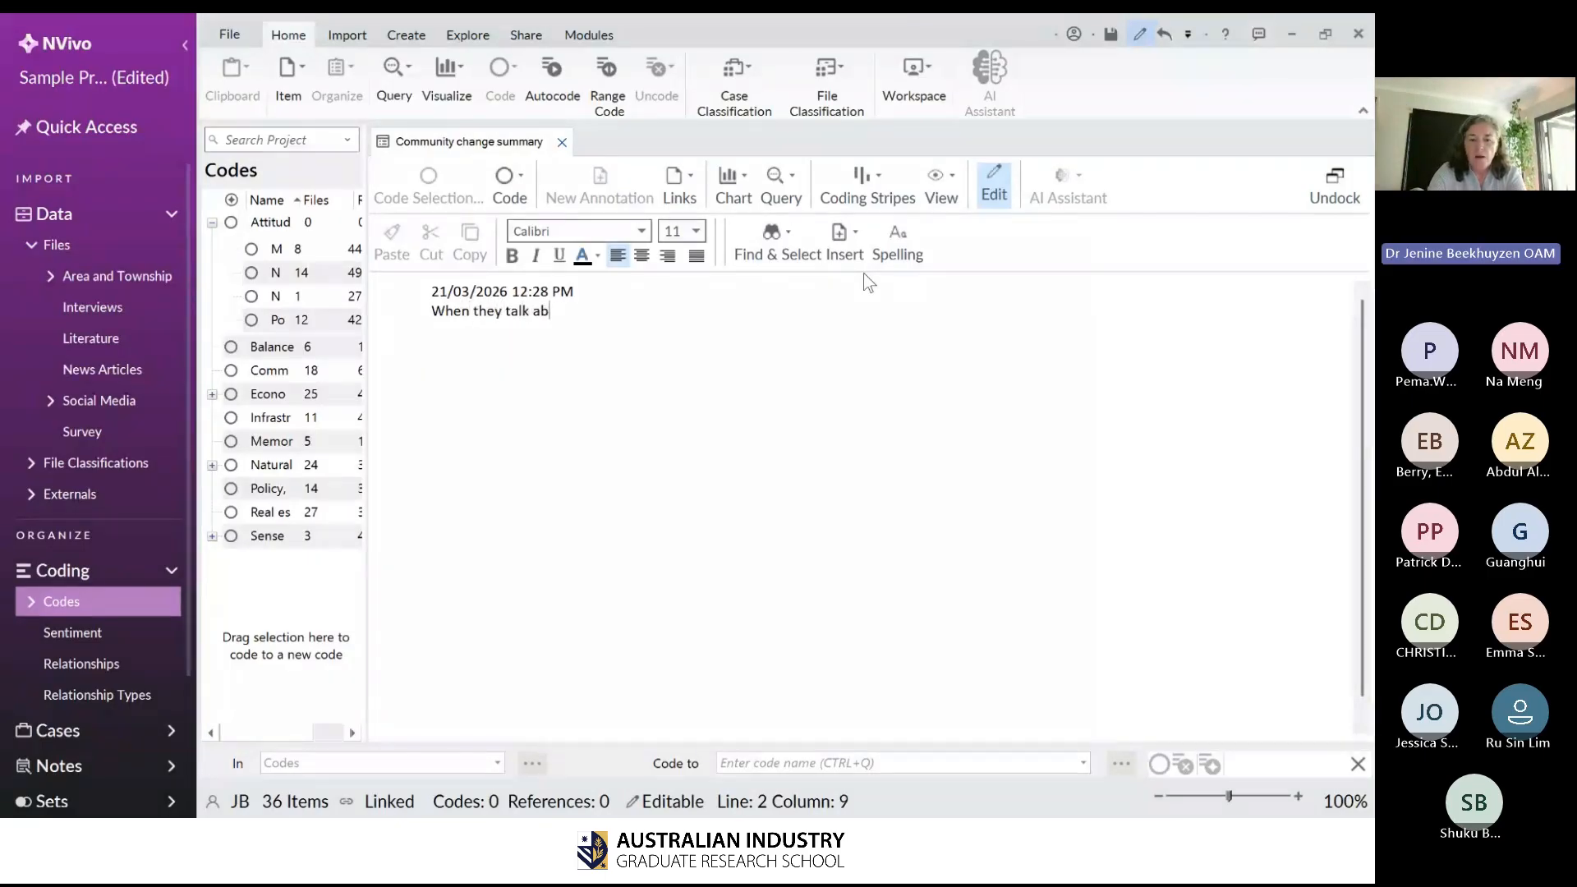
key(BackSpace)
key(BackSpace)
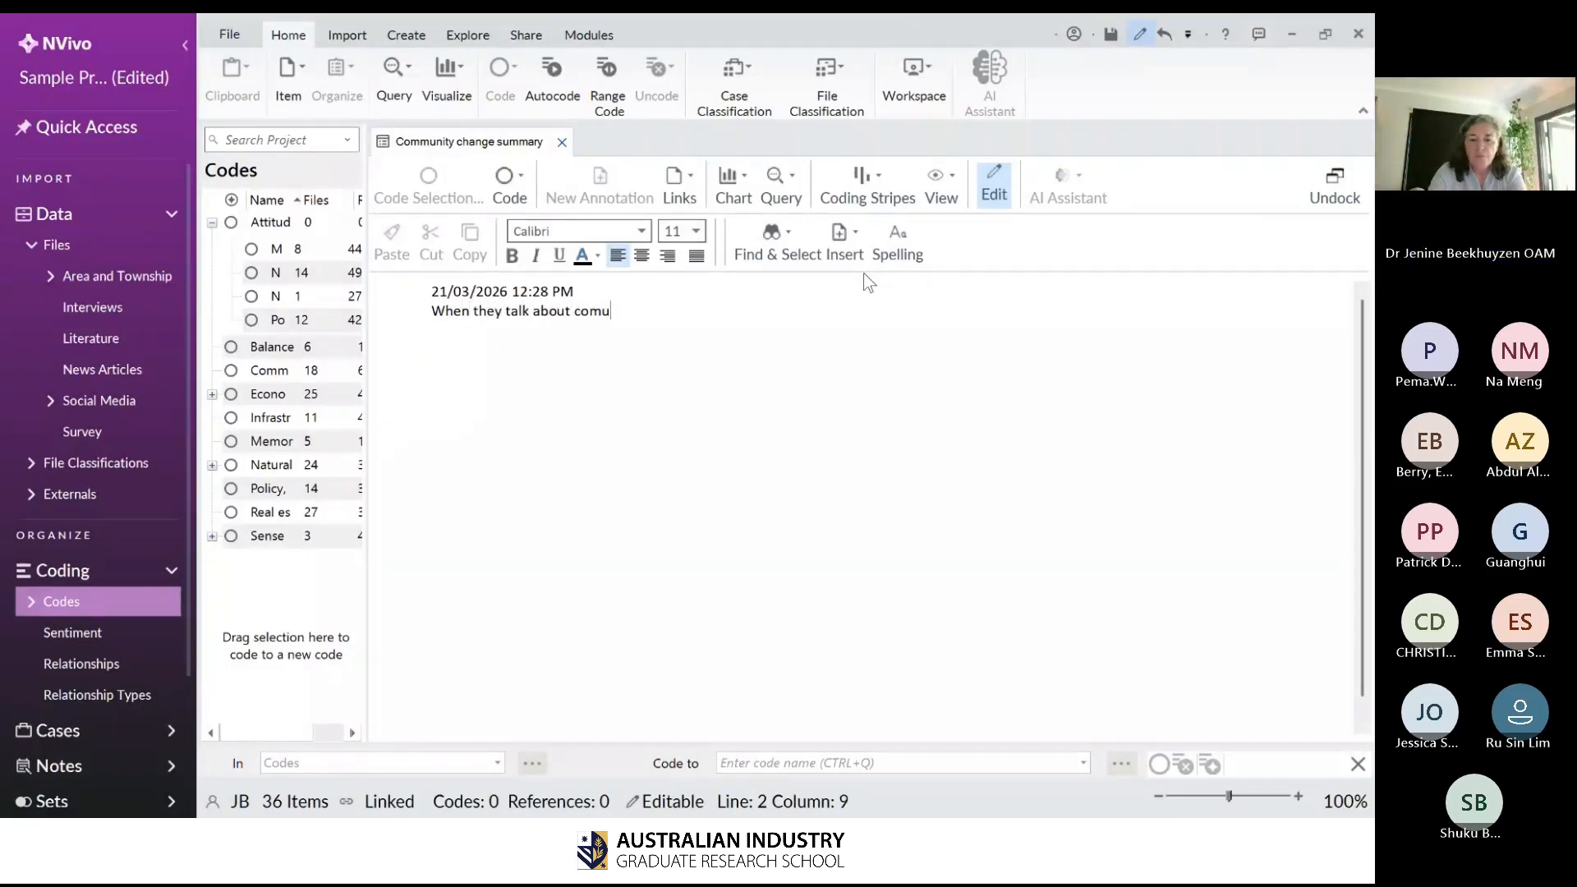
text(munity change, tehy mention)
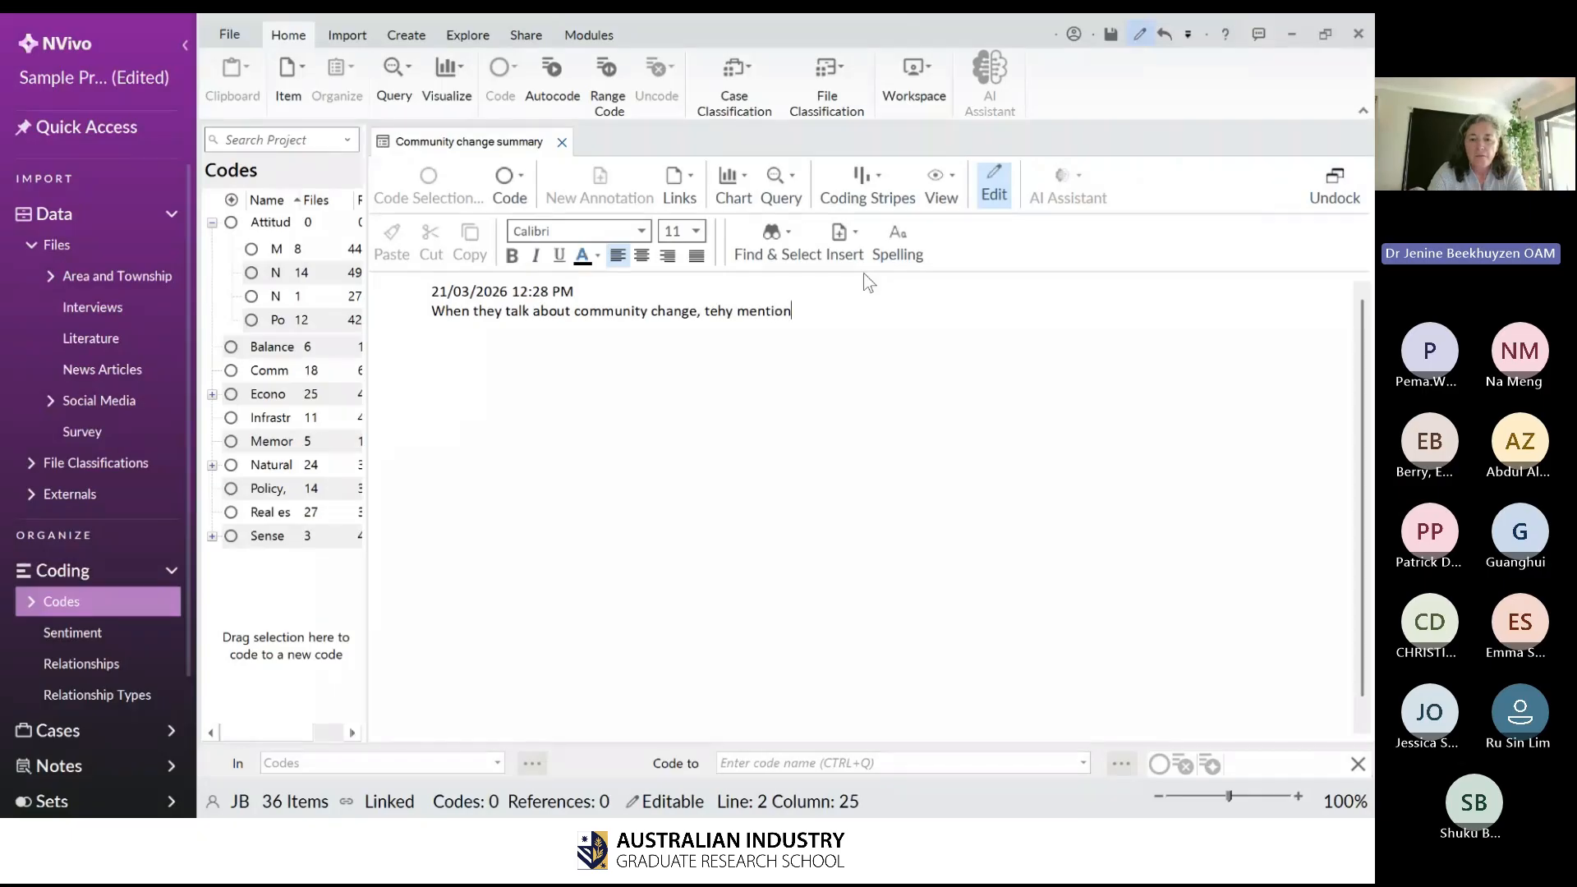
- Leave a blank line below the sentence, list x, y and z on separate lines, and add a blank line after them
key(Return)
key(Return)
text(x)
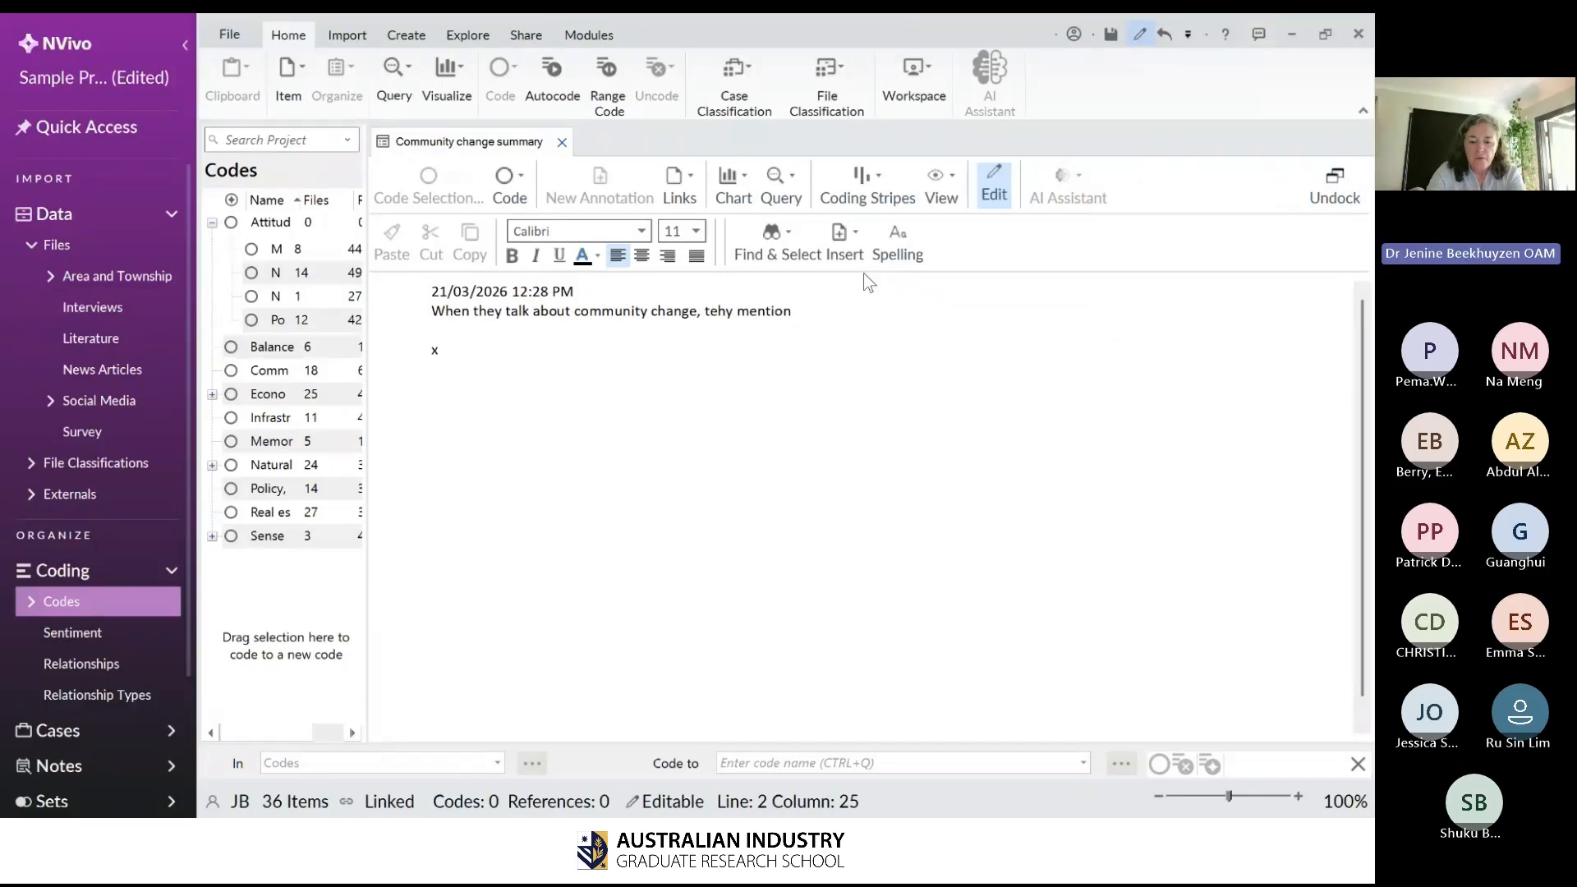
key(Return)
text(y)
key(Return)
text(z)
key(Return)
key(Return)
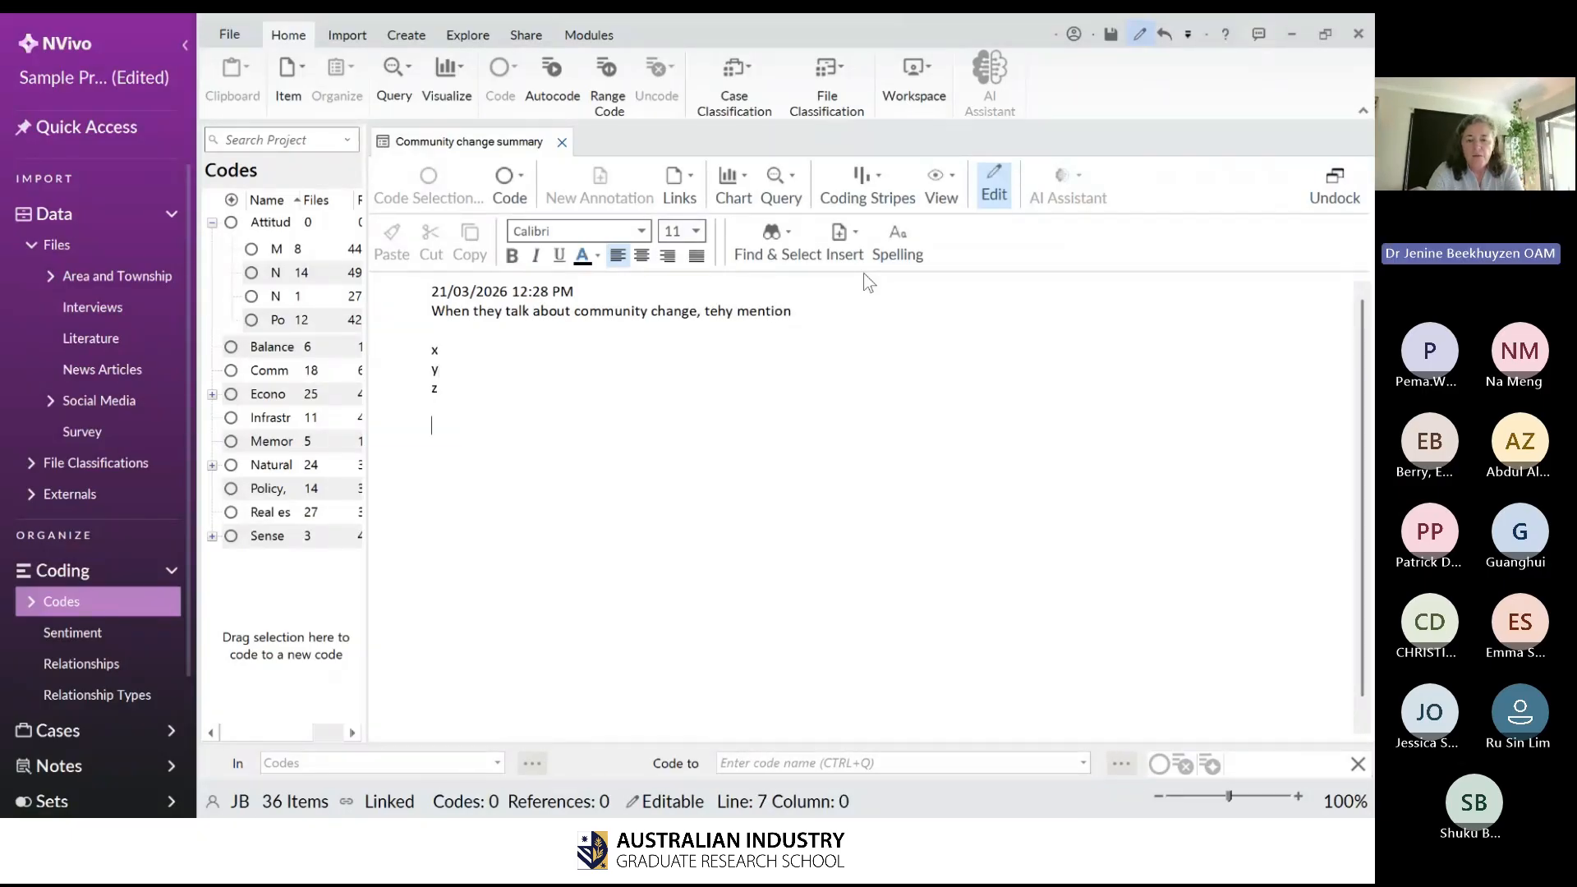
- Add a blank line to the Community change summary memo, undock it into its own window and close it
key(Return)
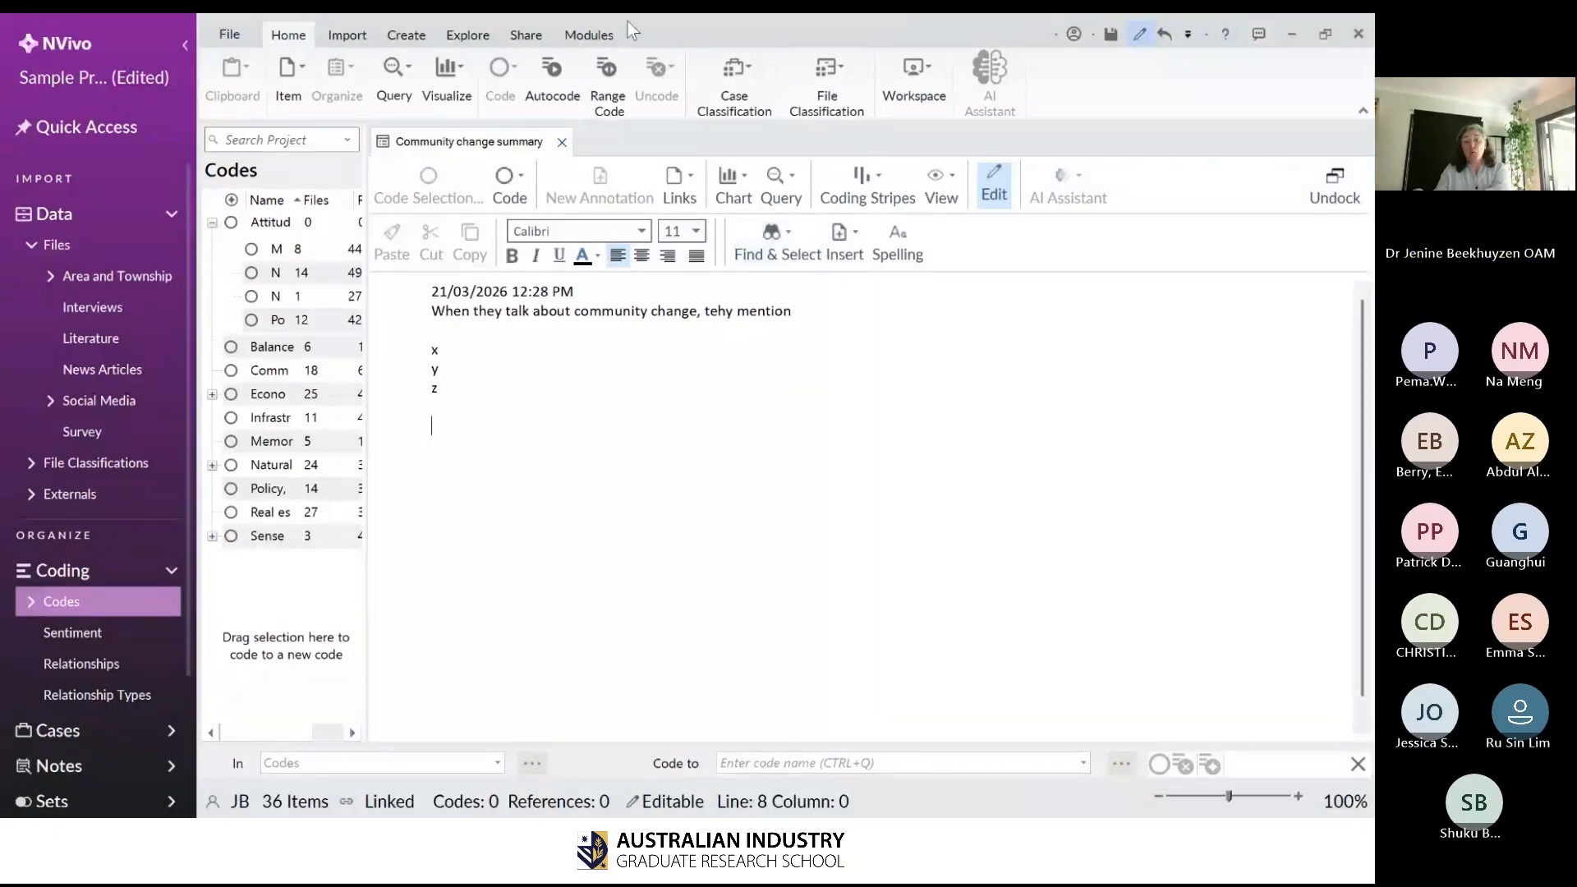
right_click(519, 148)
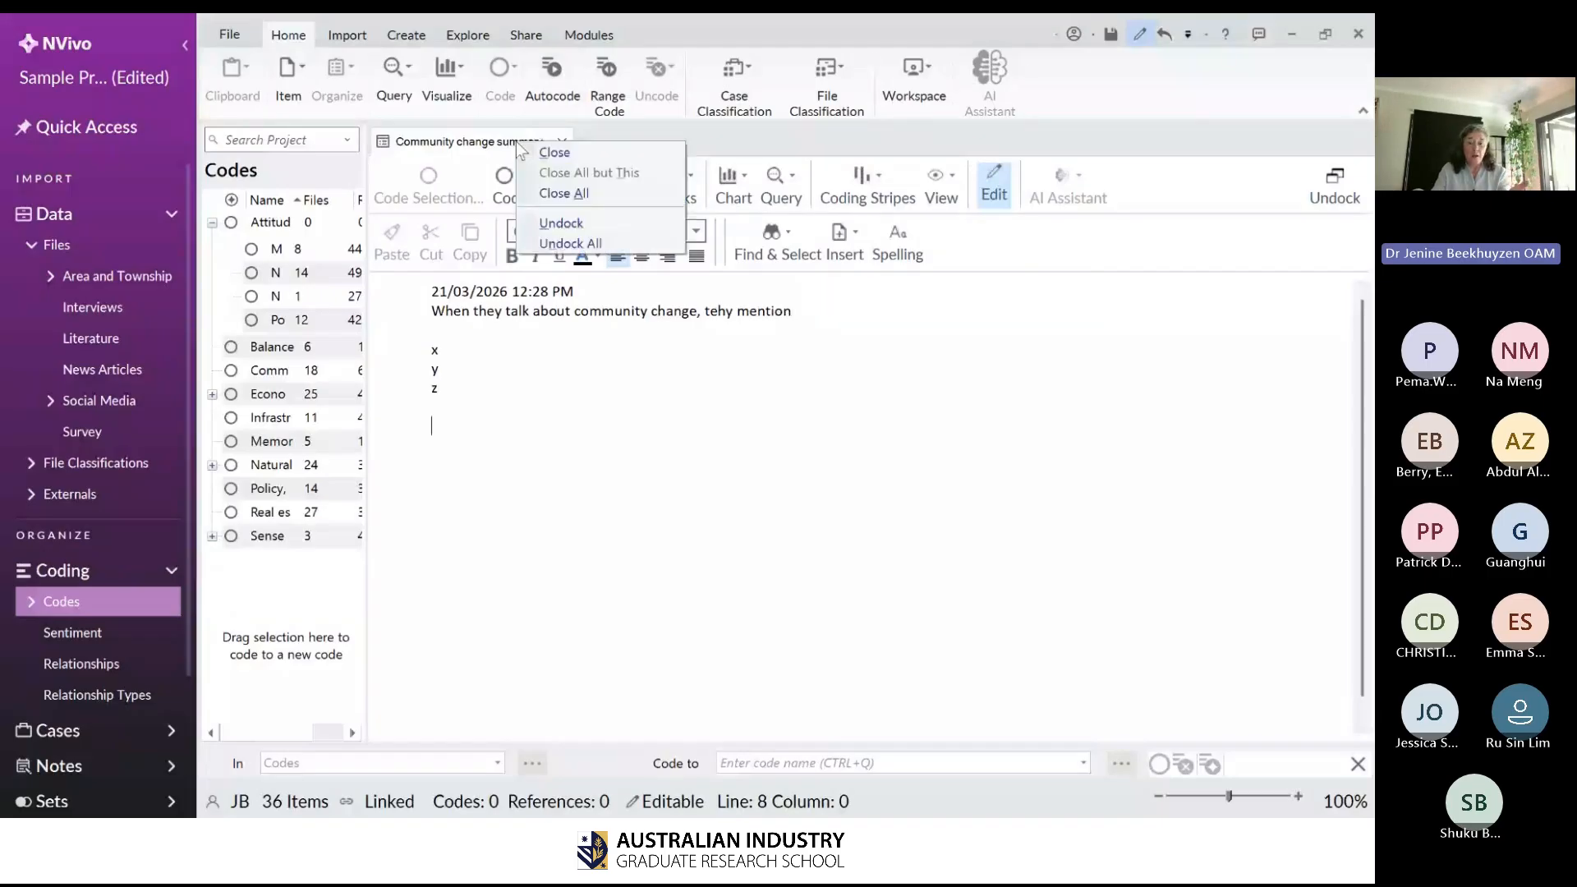
click(618, 219)
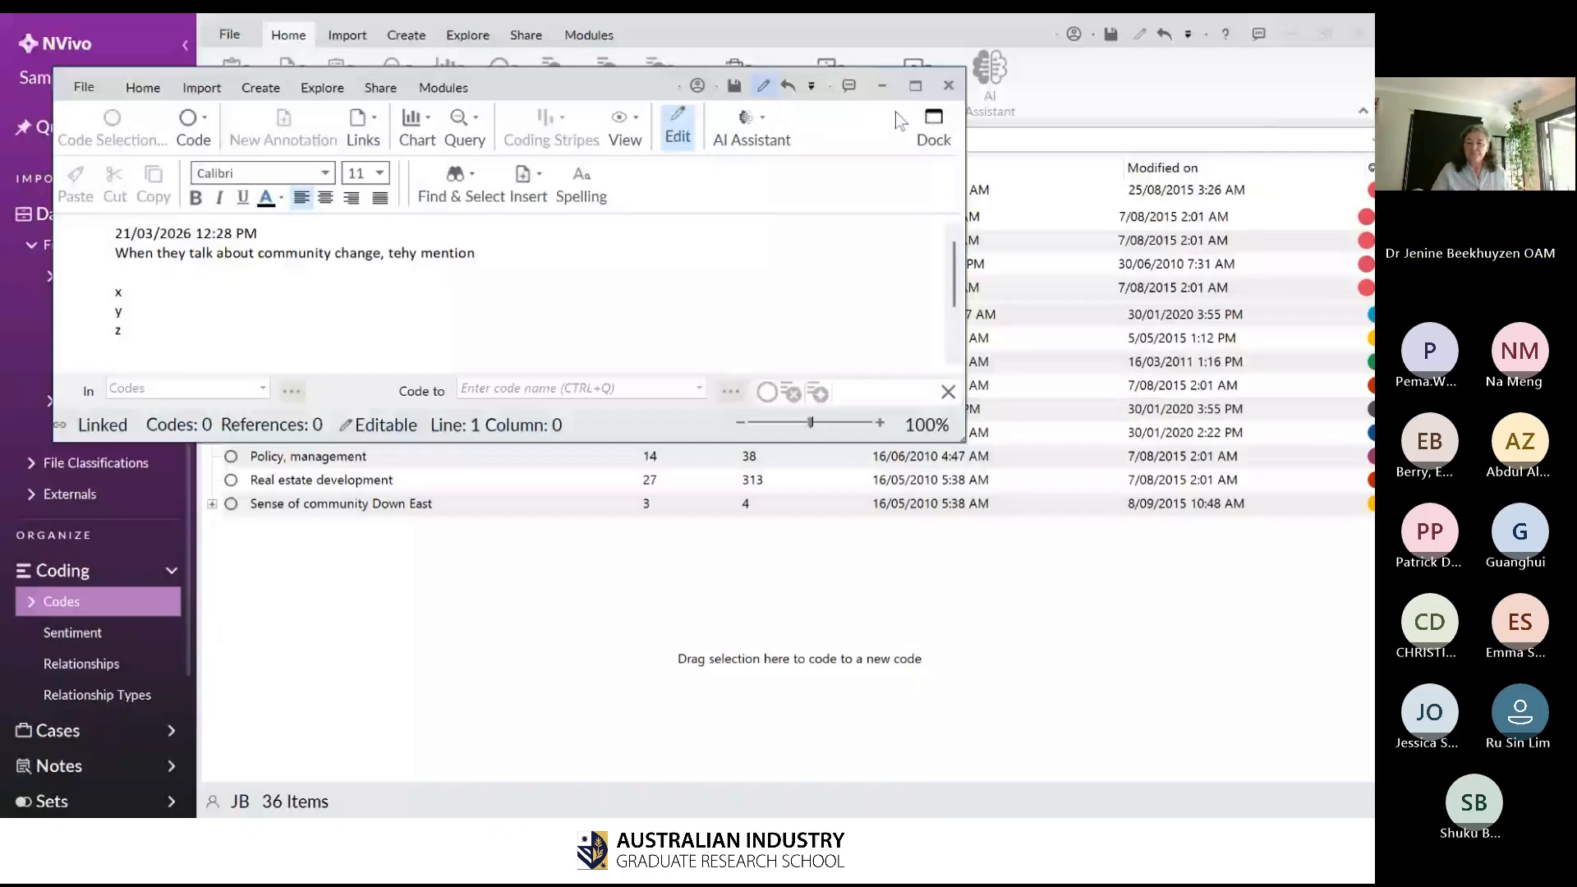
click(949, 88)
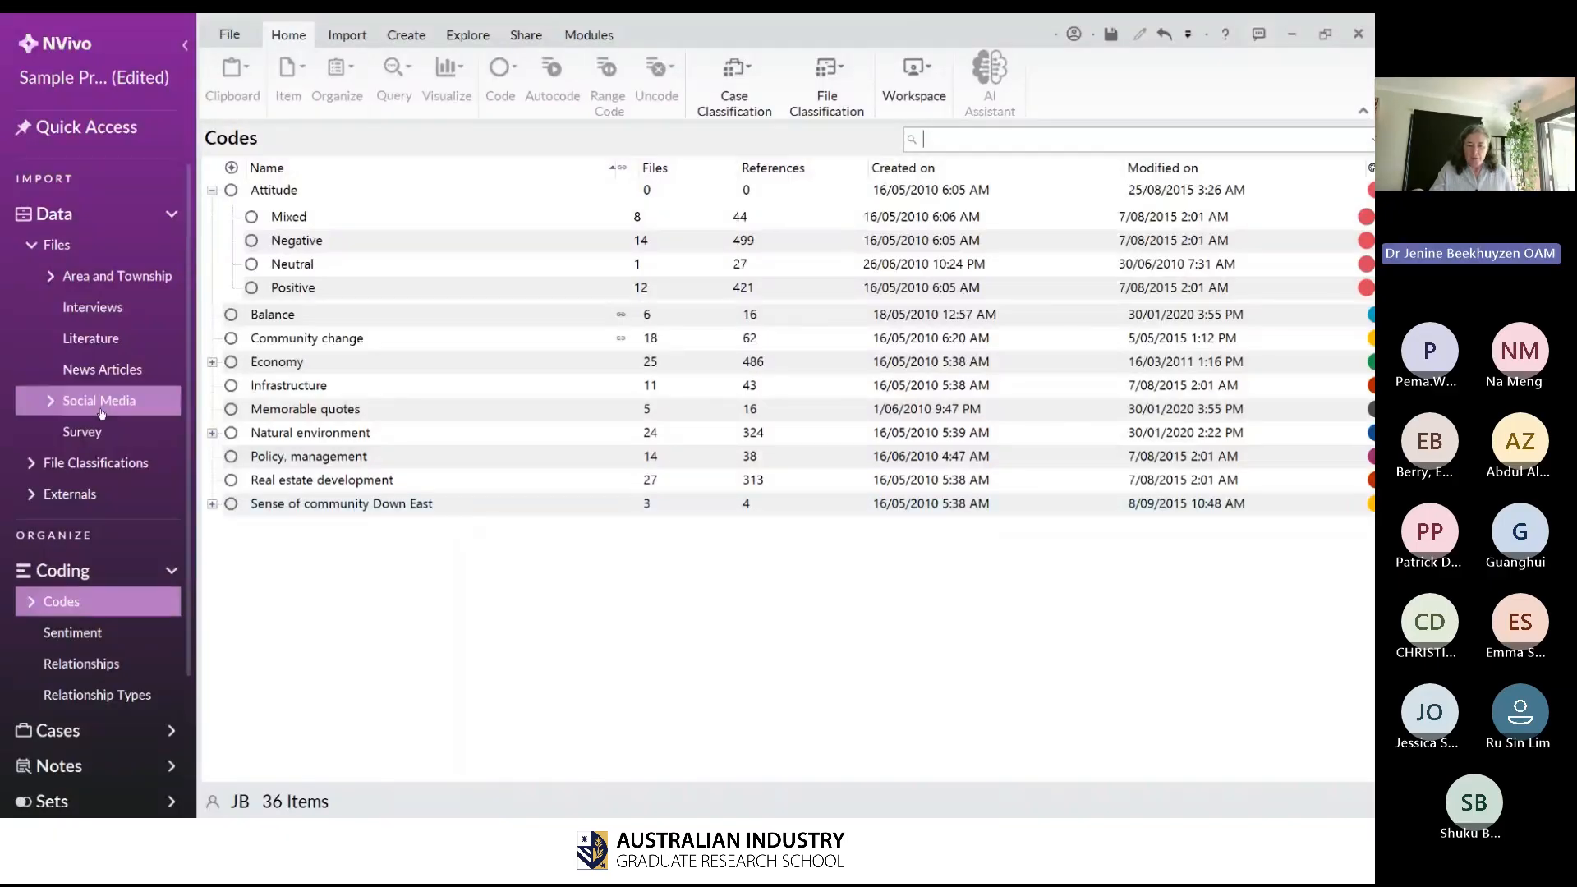
scroll(85, 634, down, 1)
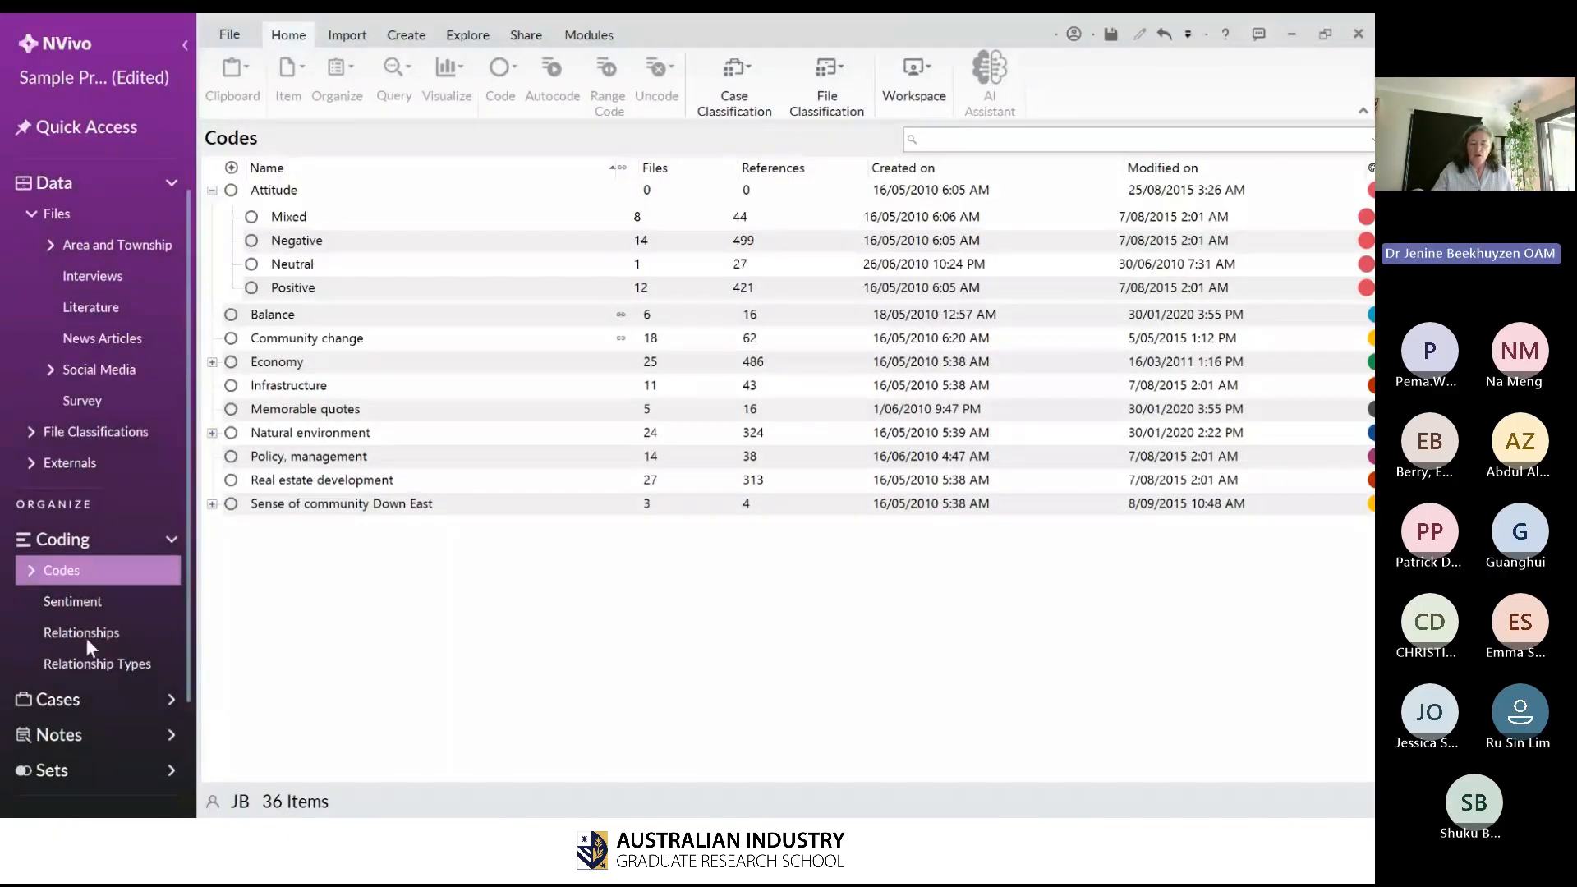
scroll(86, 598, down, 3)
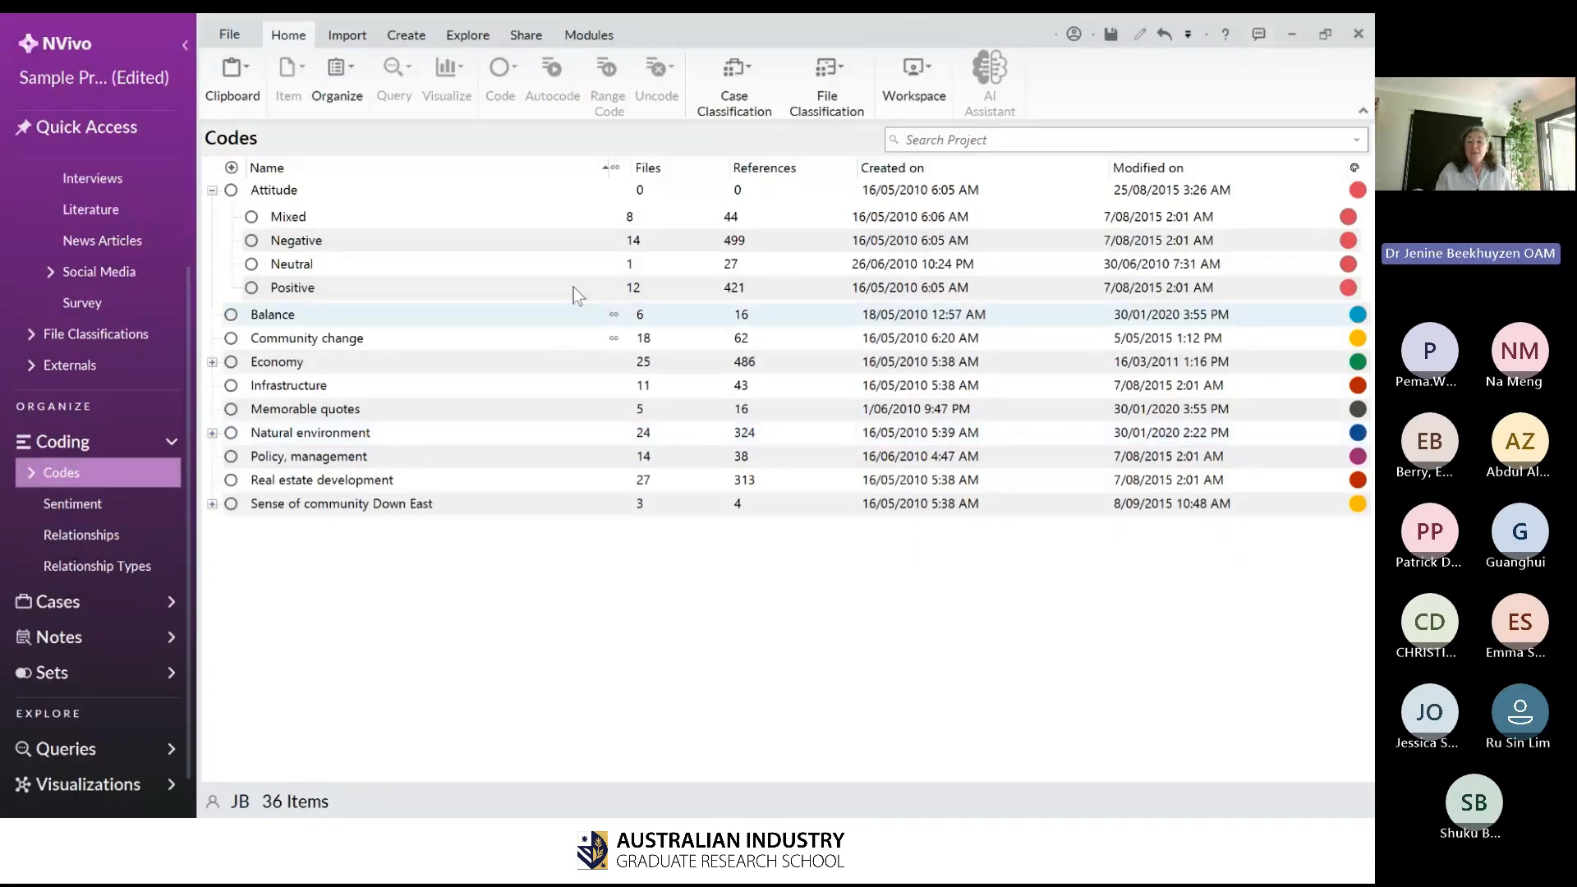
click(716, 240)
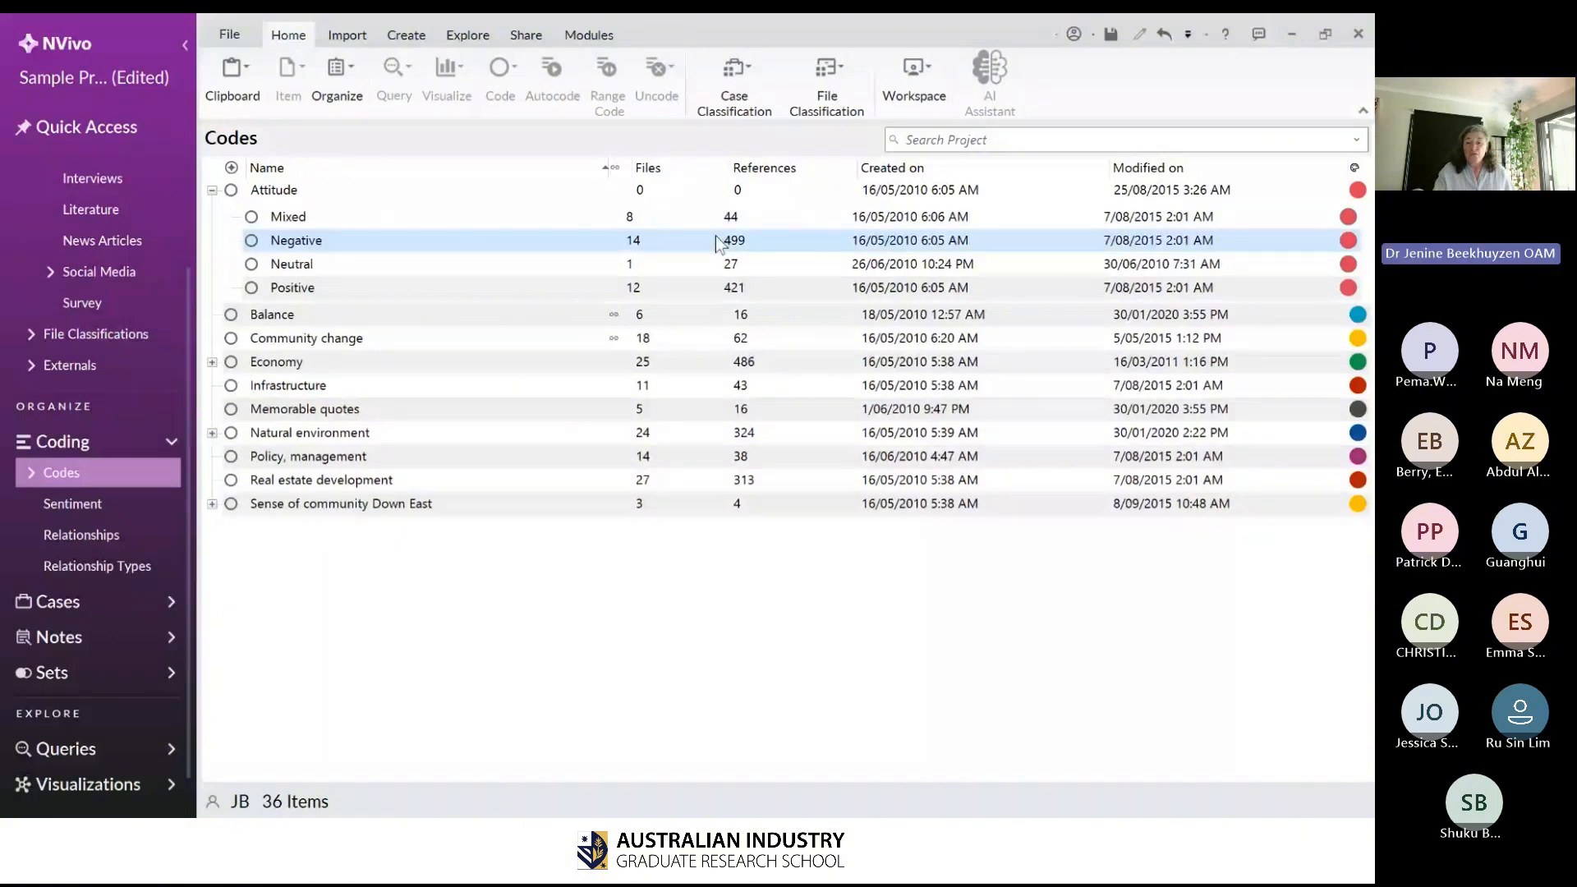
click(806, 510)
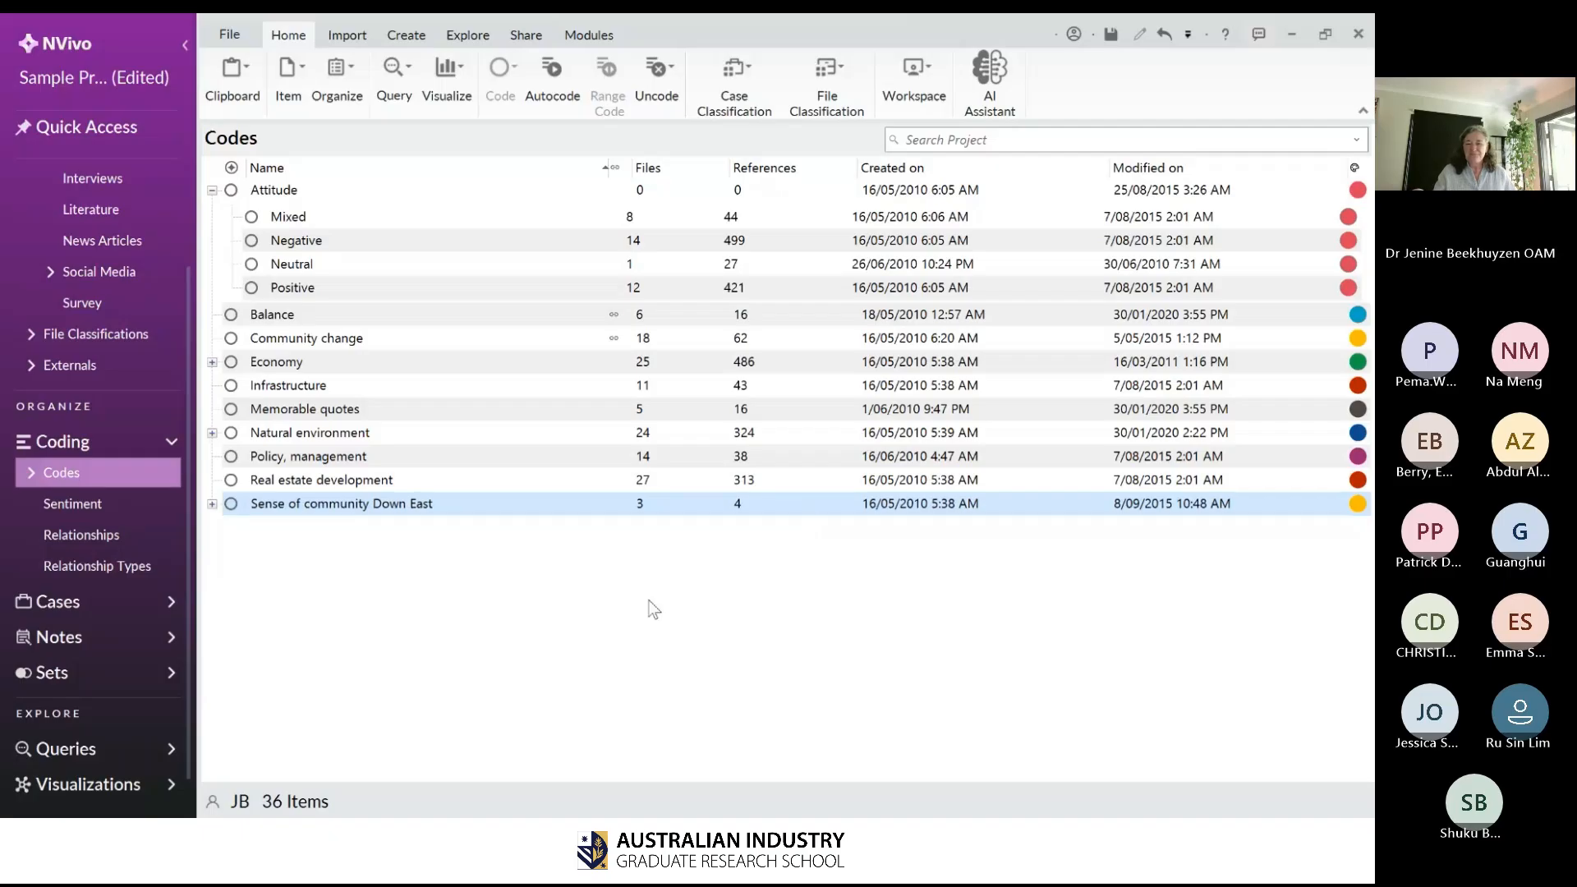
click(621, 630)
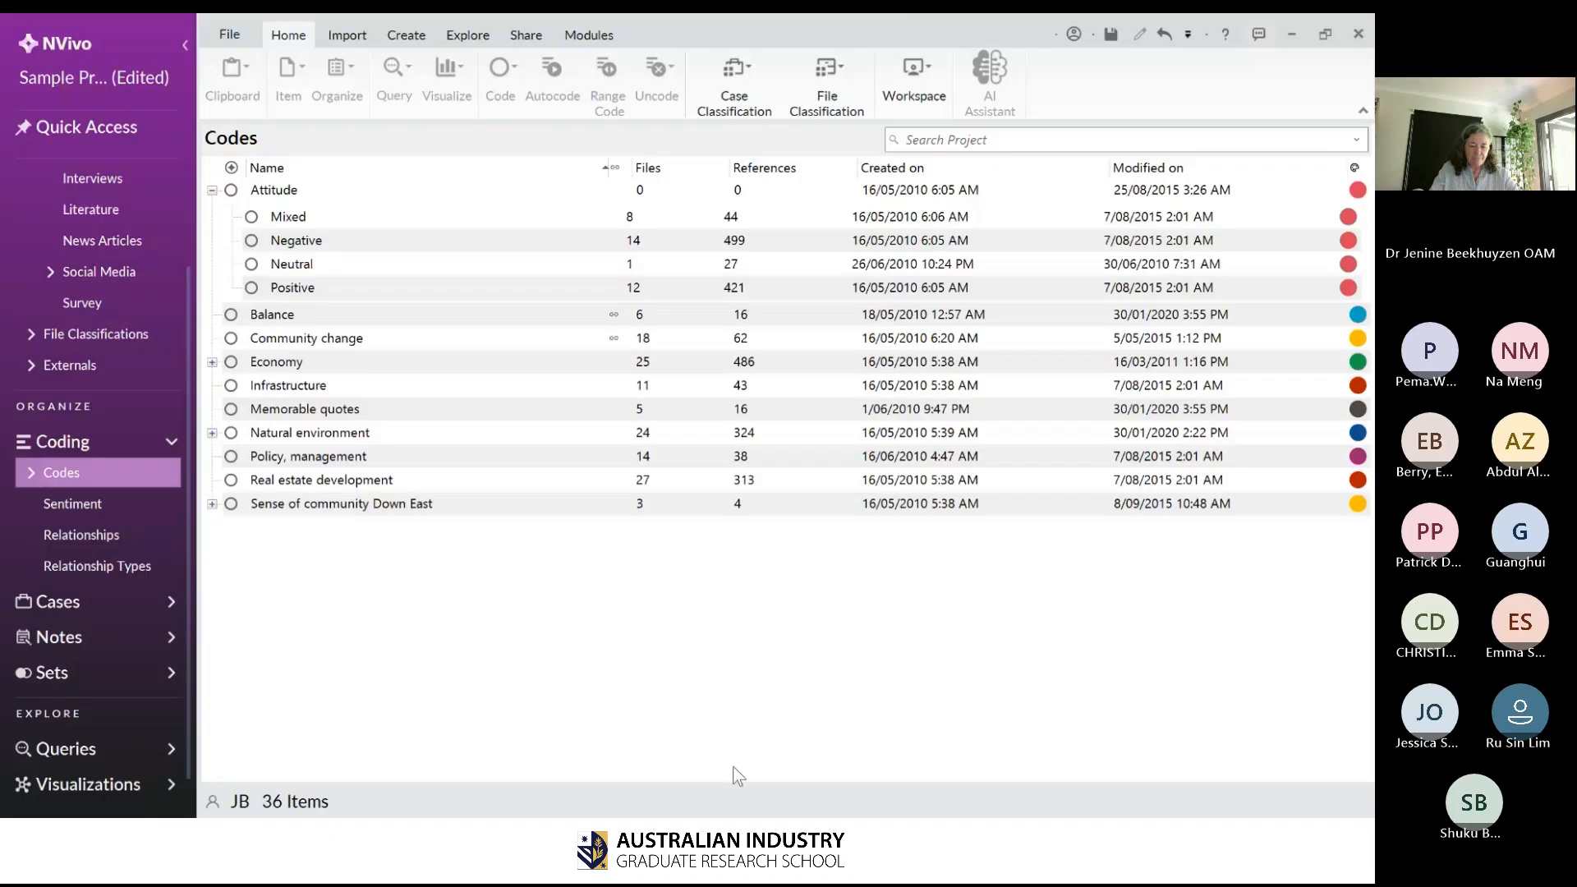
- Switch to the Interview Participants classification sheet in Excel and narrow the Interview Date column
mouse_move(829, 836)
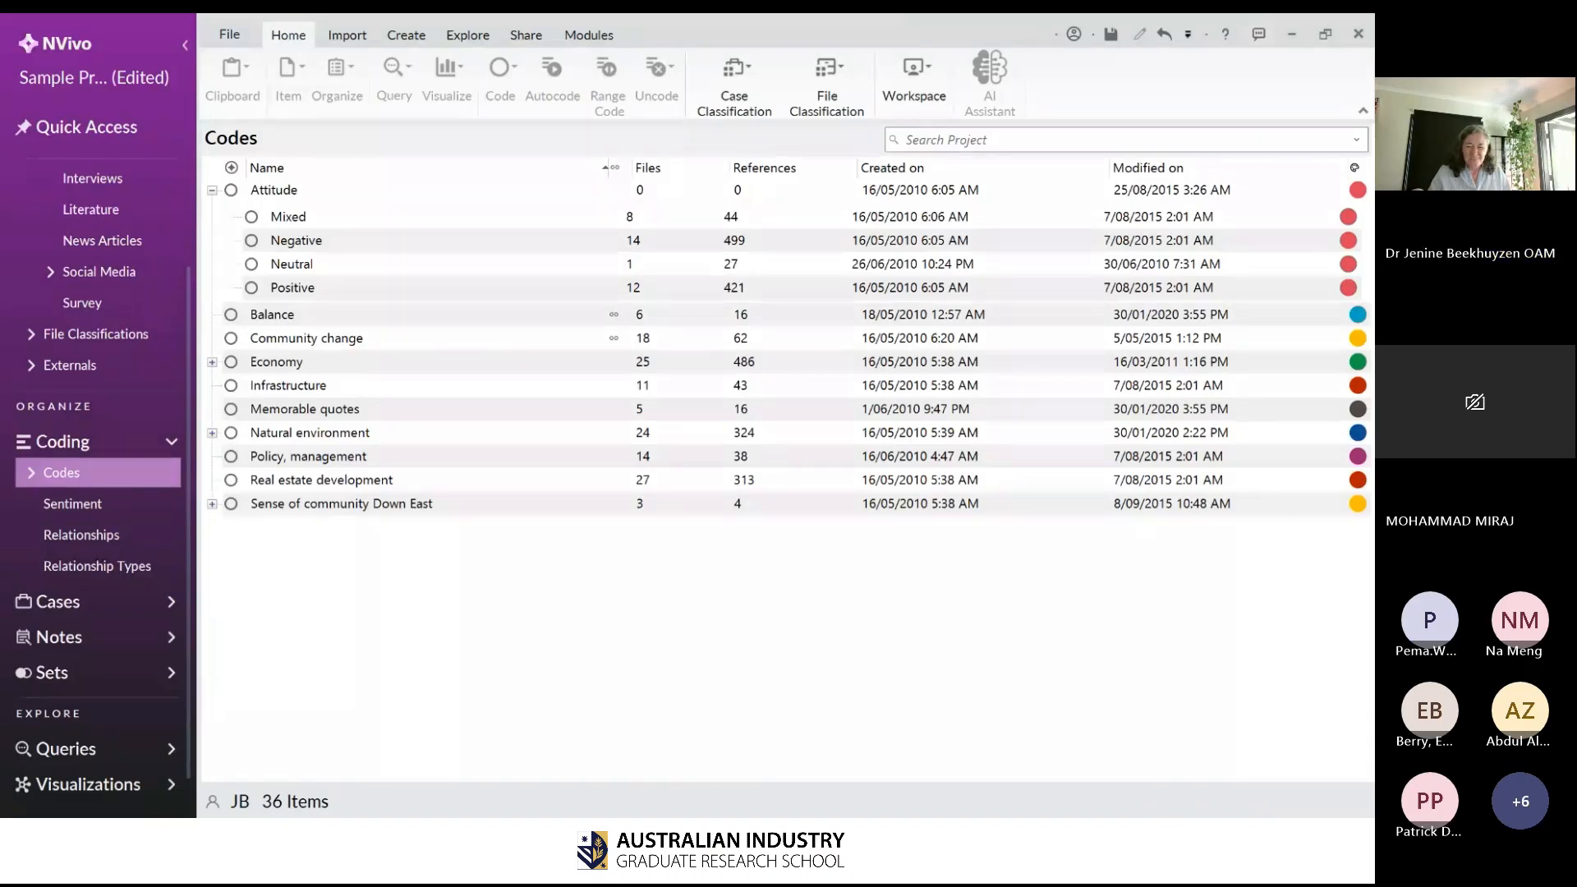
key(alt+Tab)
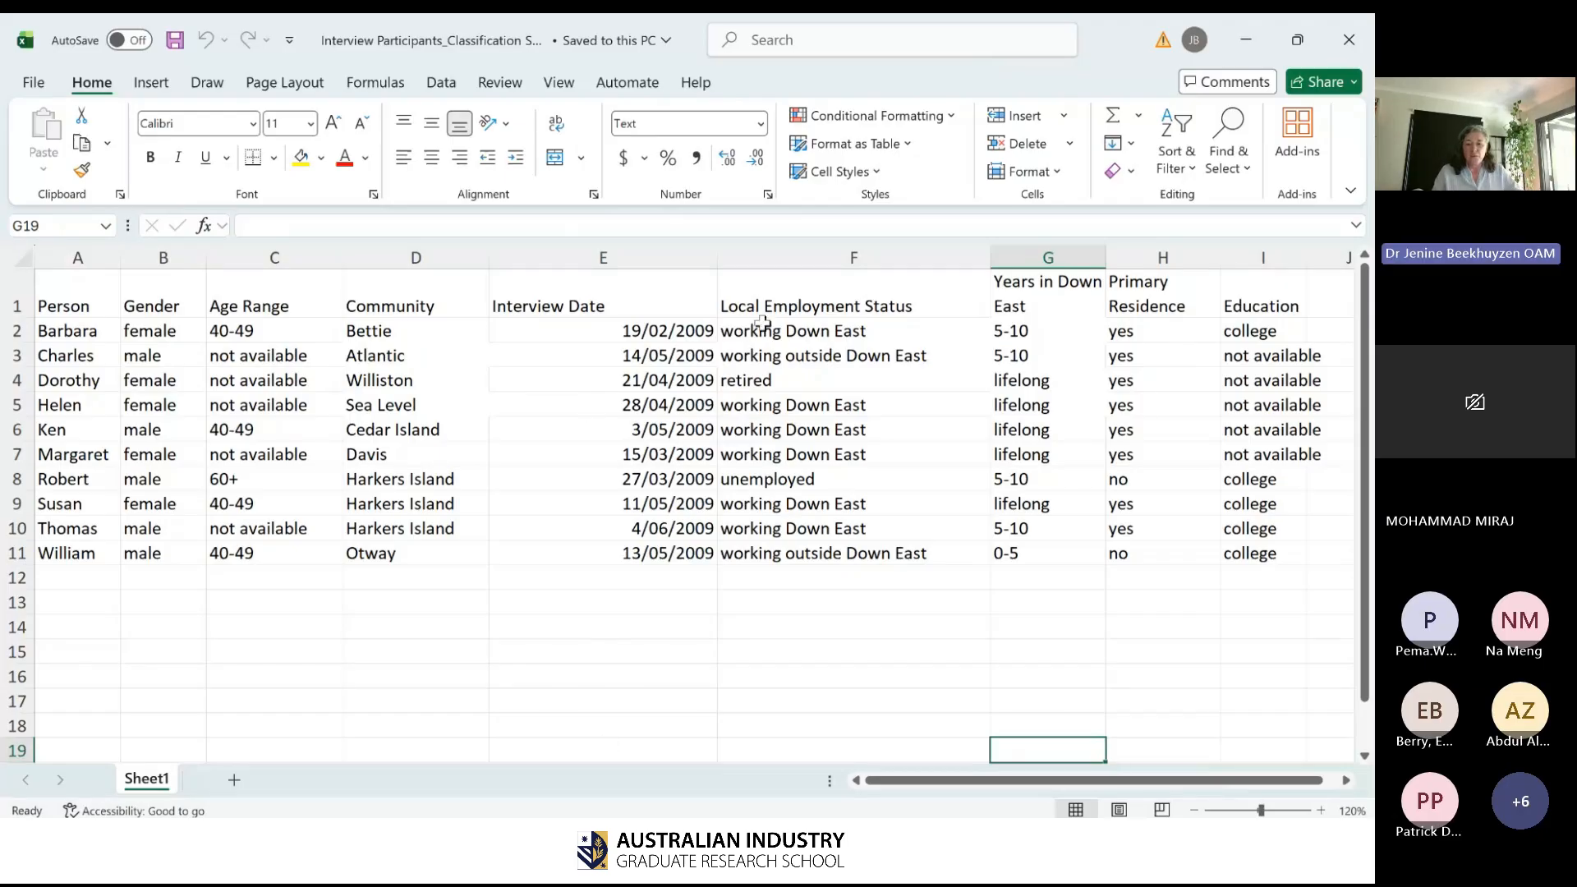
drag(716, 262, 605, 260)
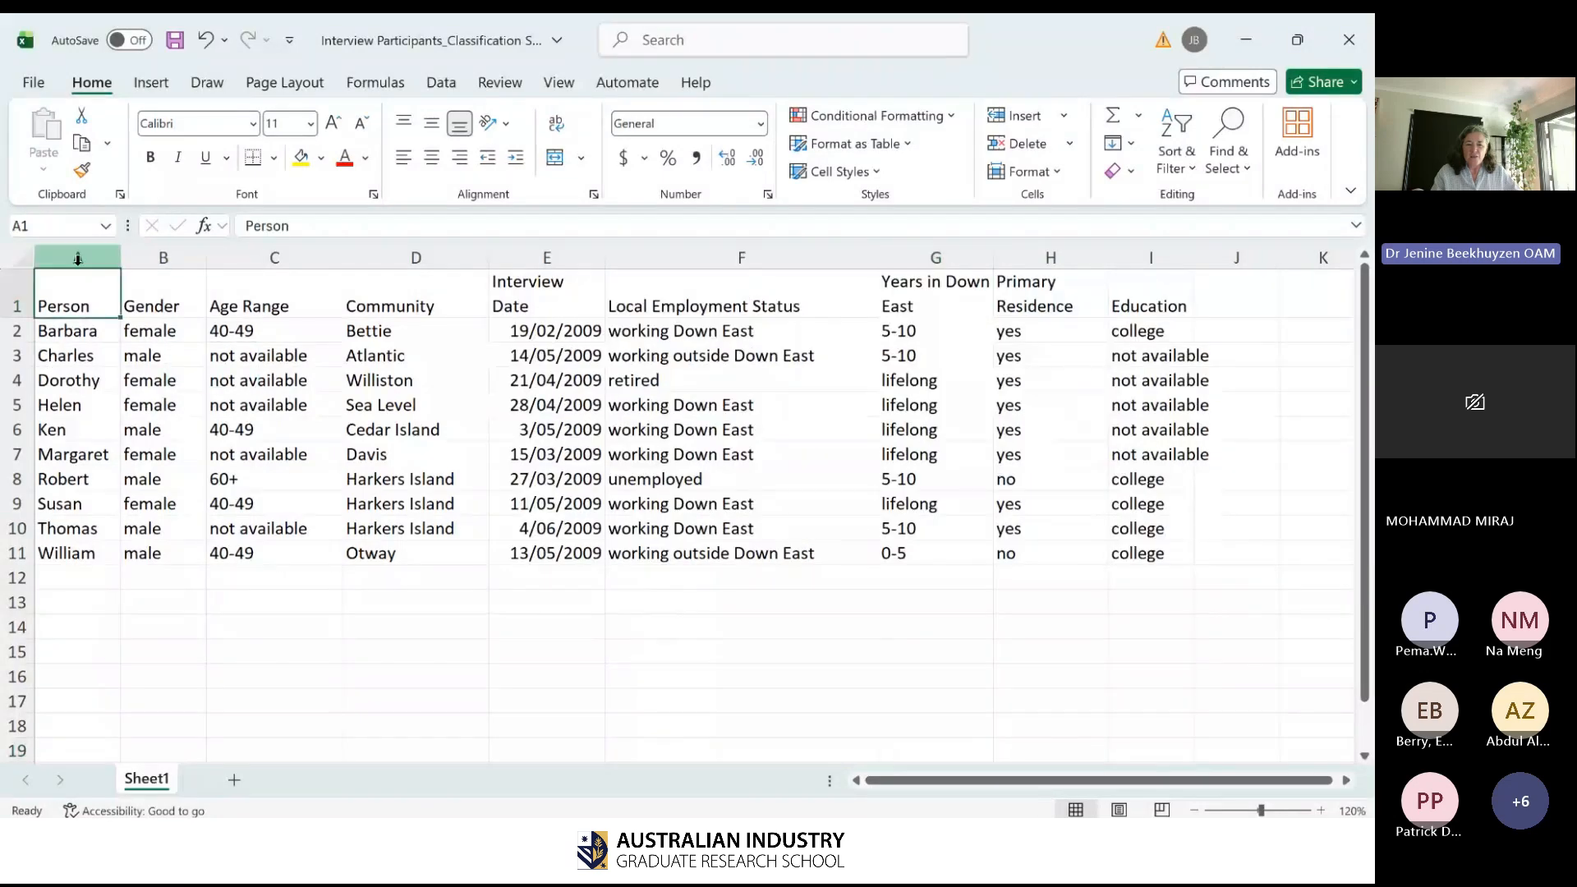
- Examine the Person, Gender, Age Range, Community and Years in Down East columns, the participant rows and the empty rows below
click(79, 256)
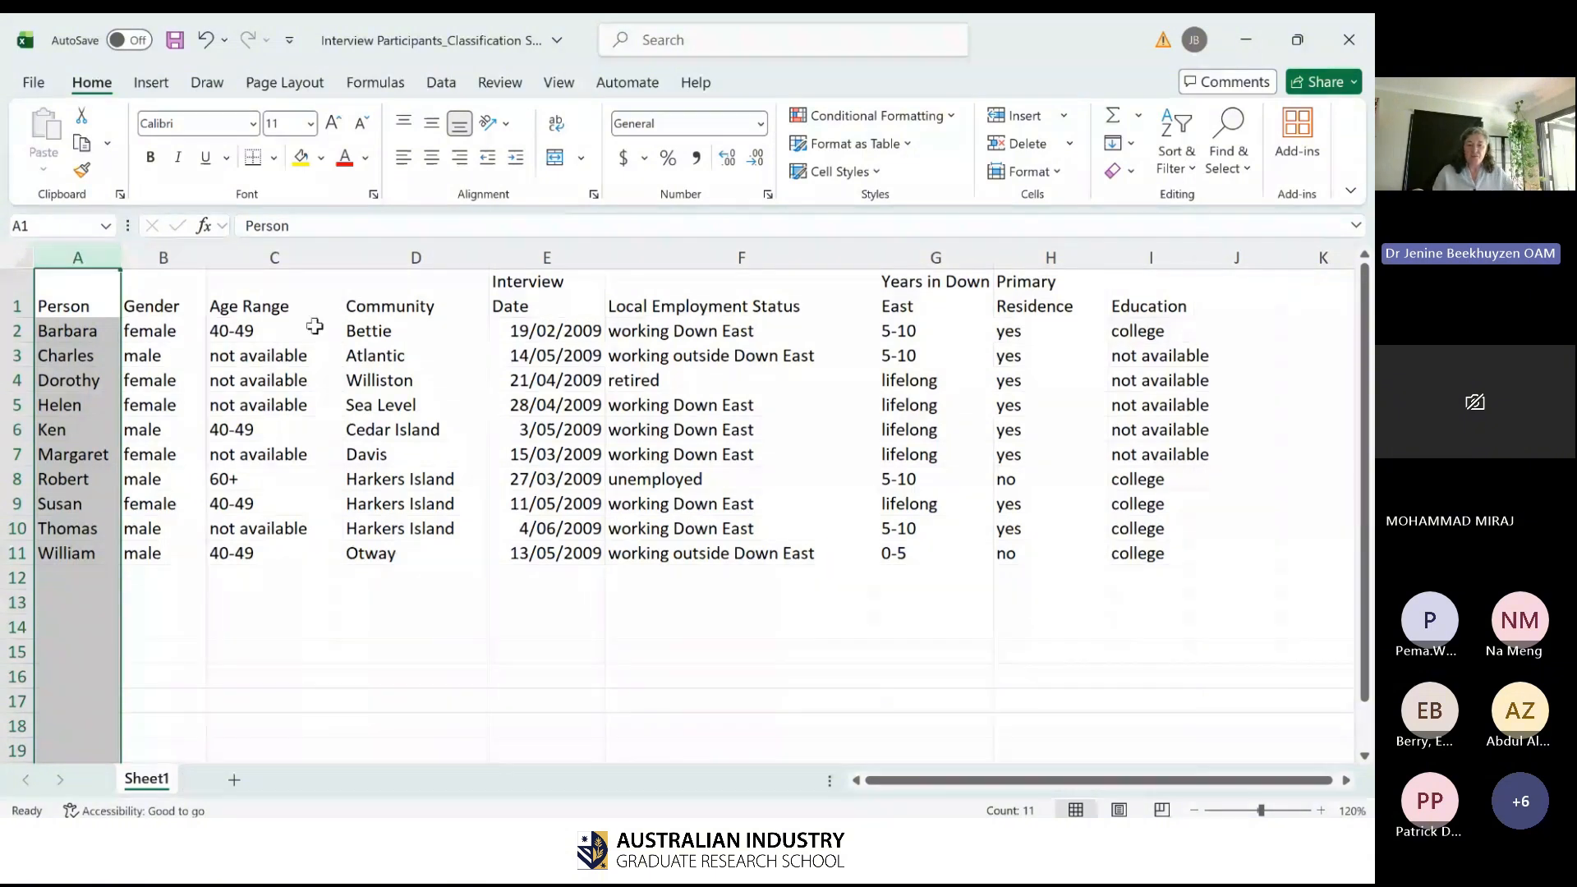
click(162, 255)
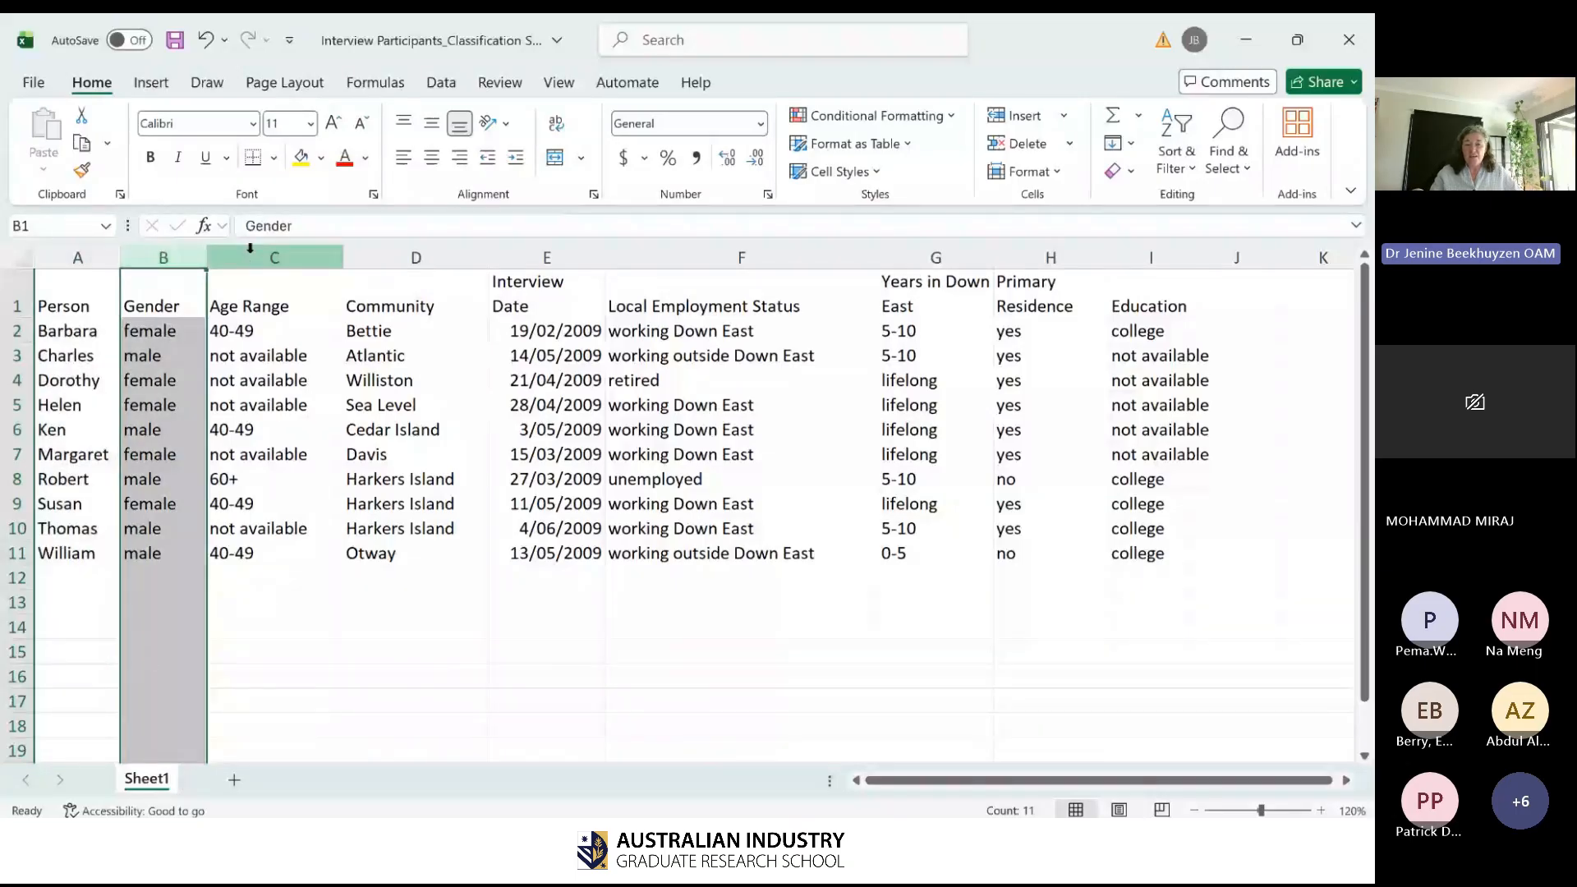
click(245, 259)
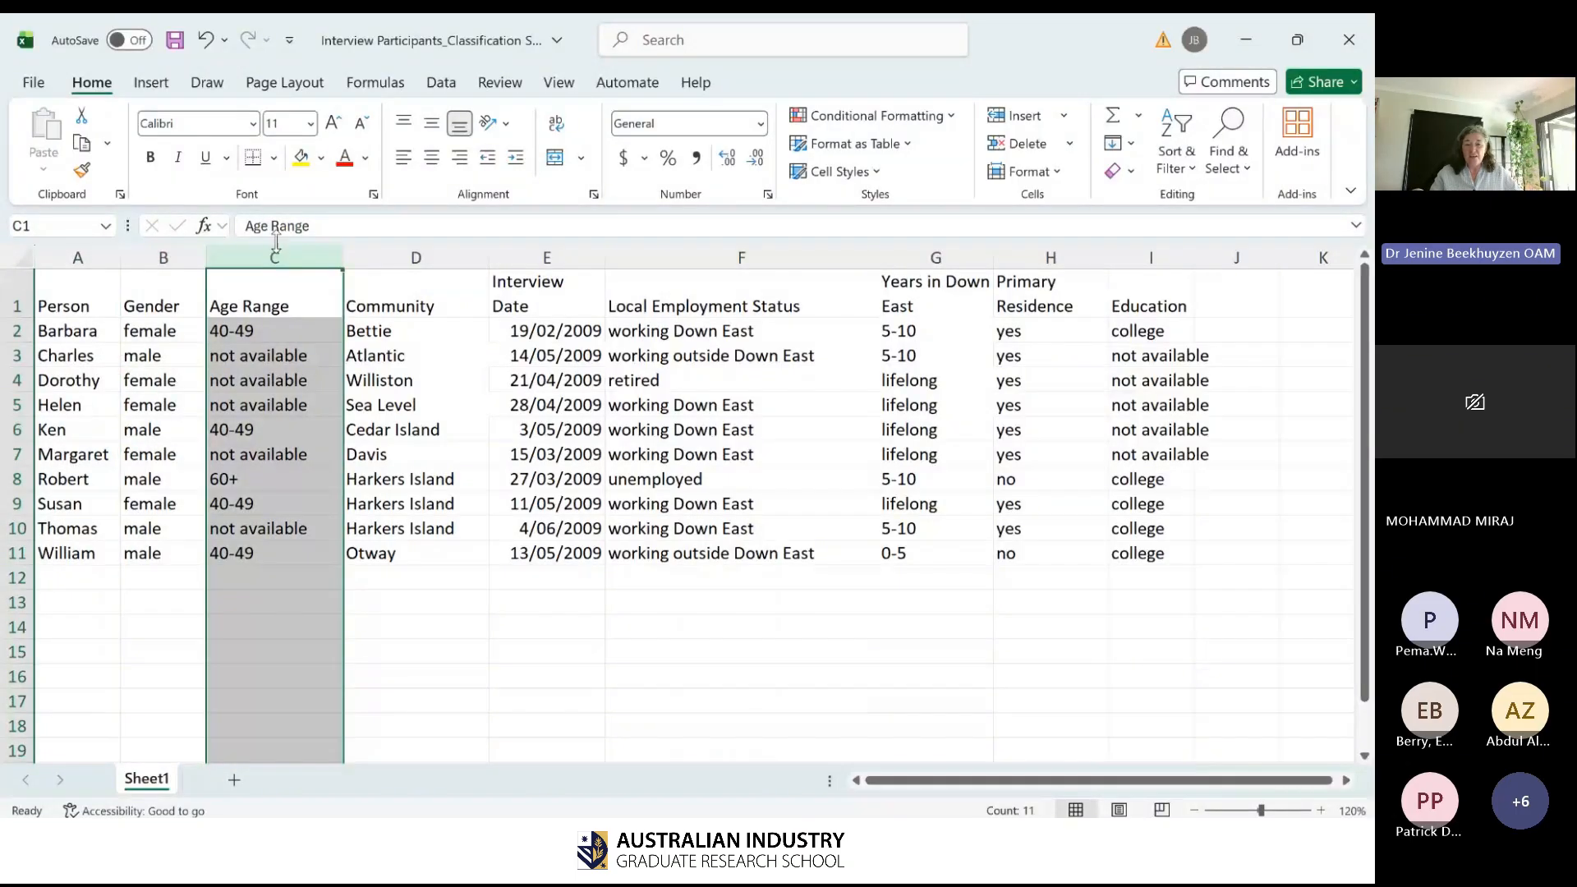
click(374, 261)
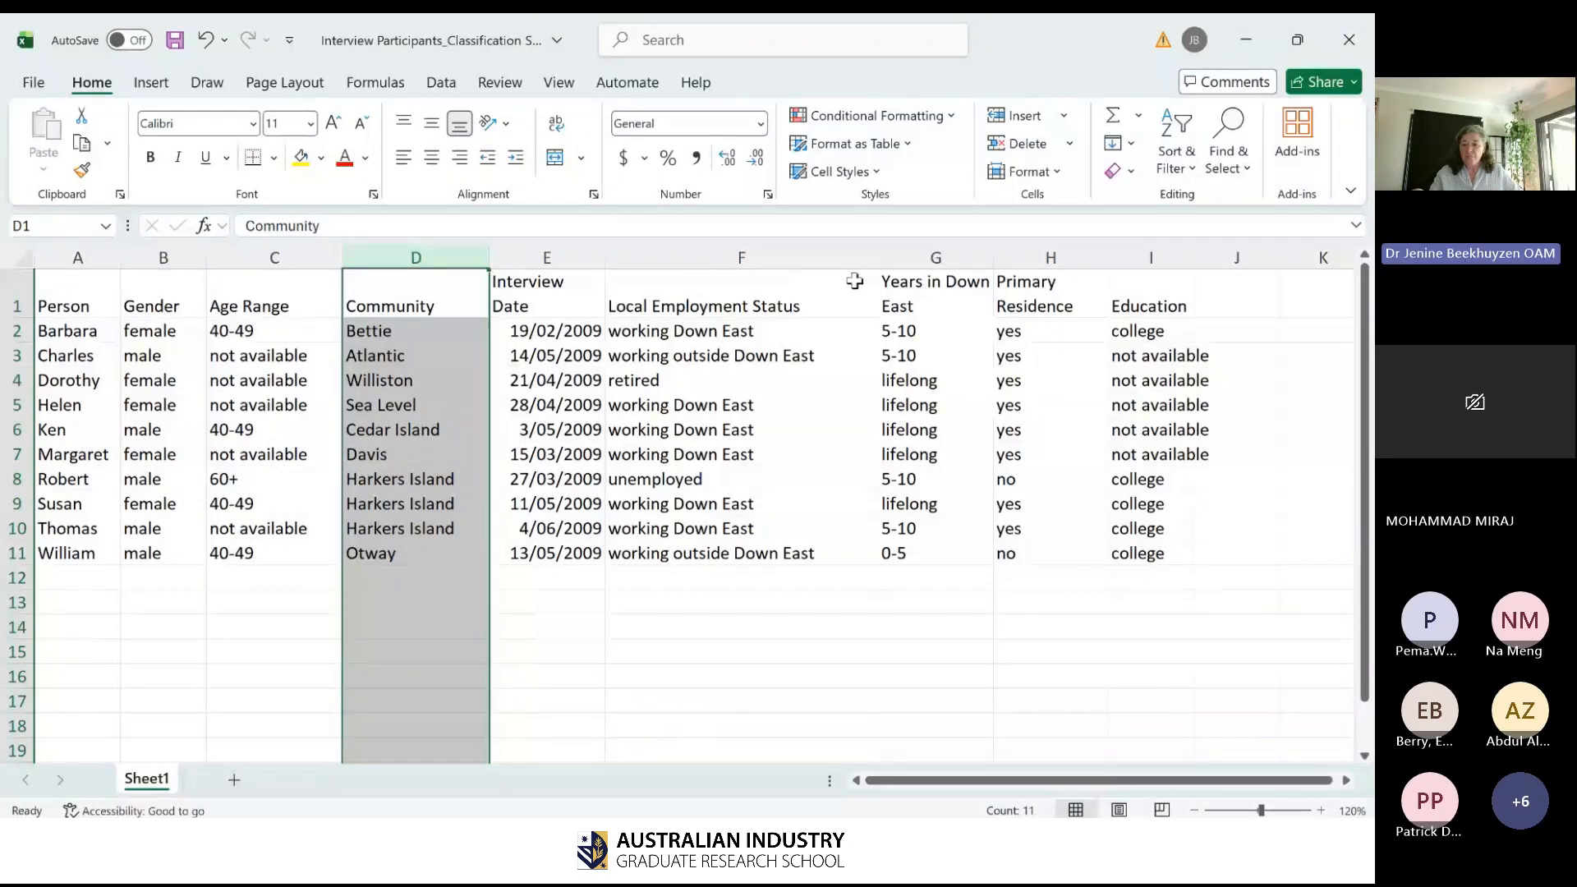
click(963, 259)
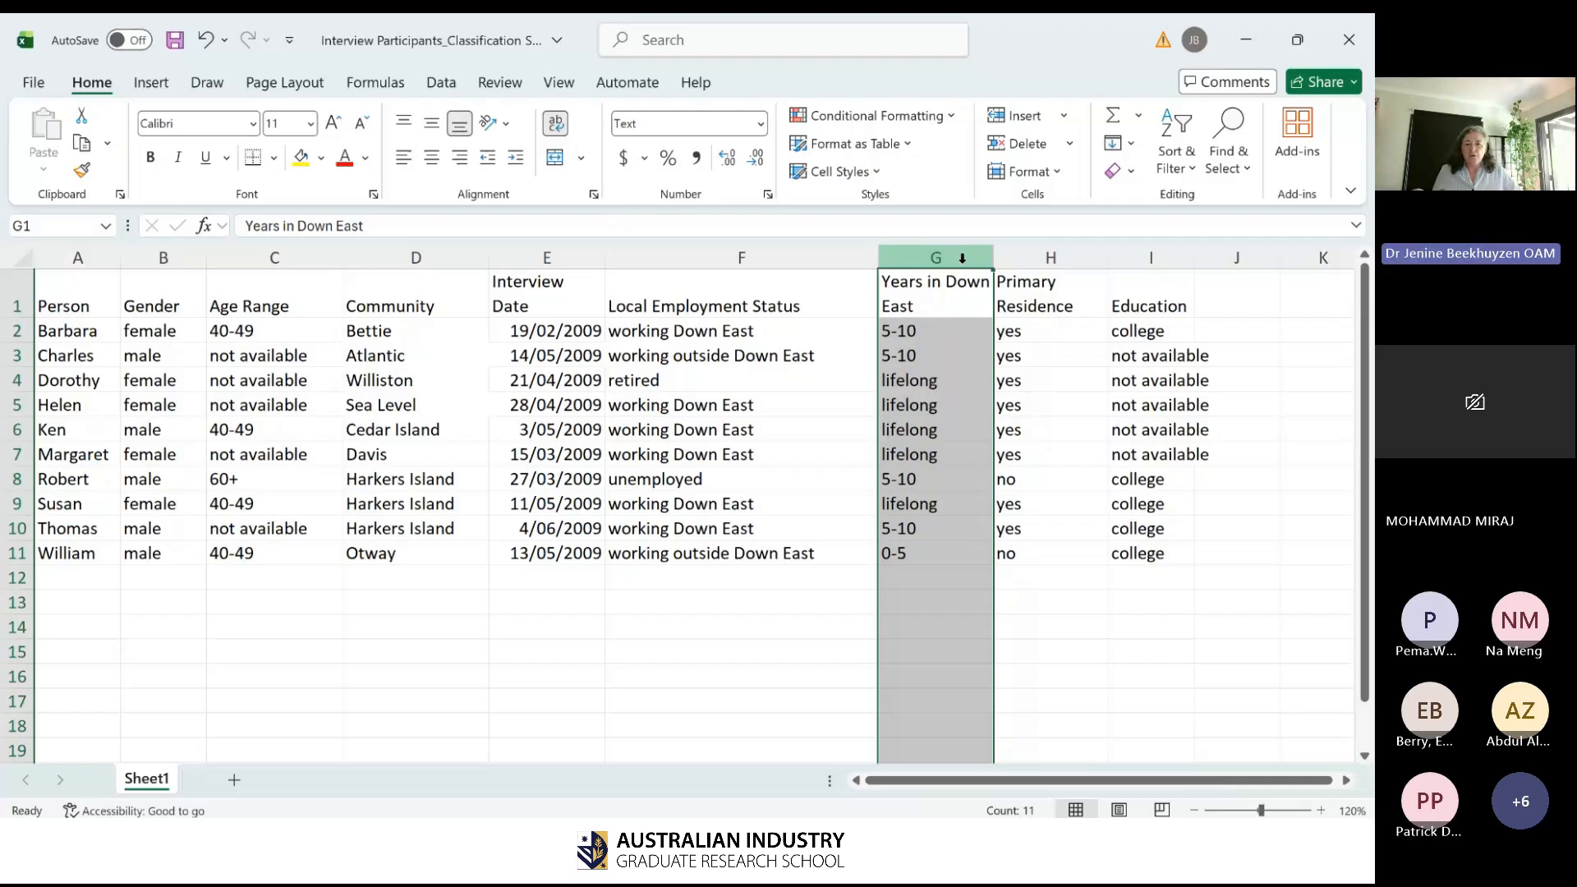
click(269, 250)
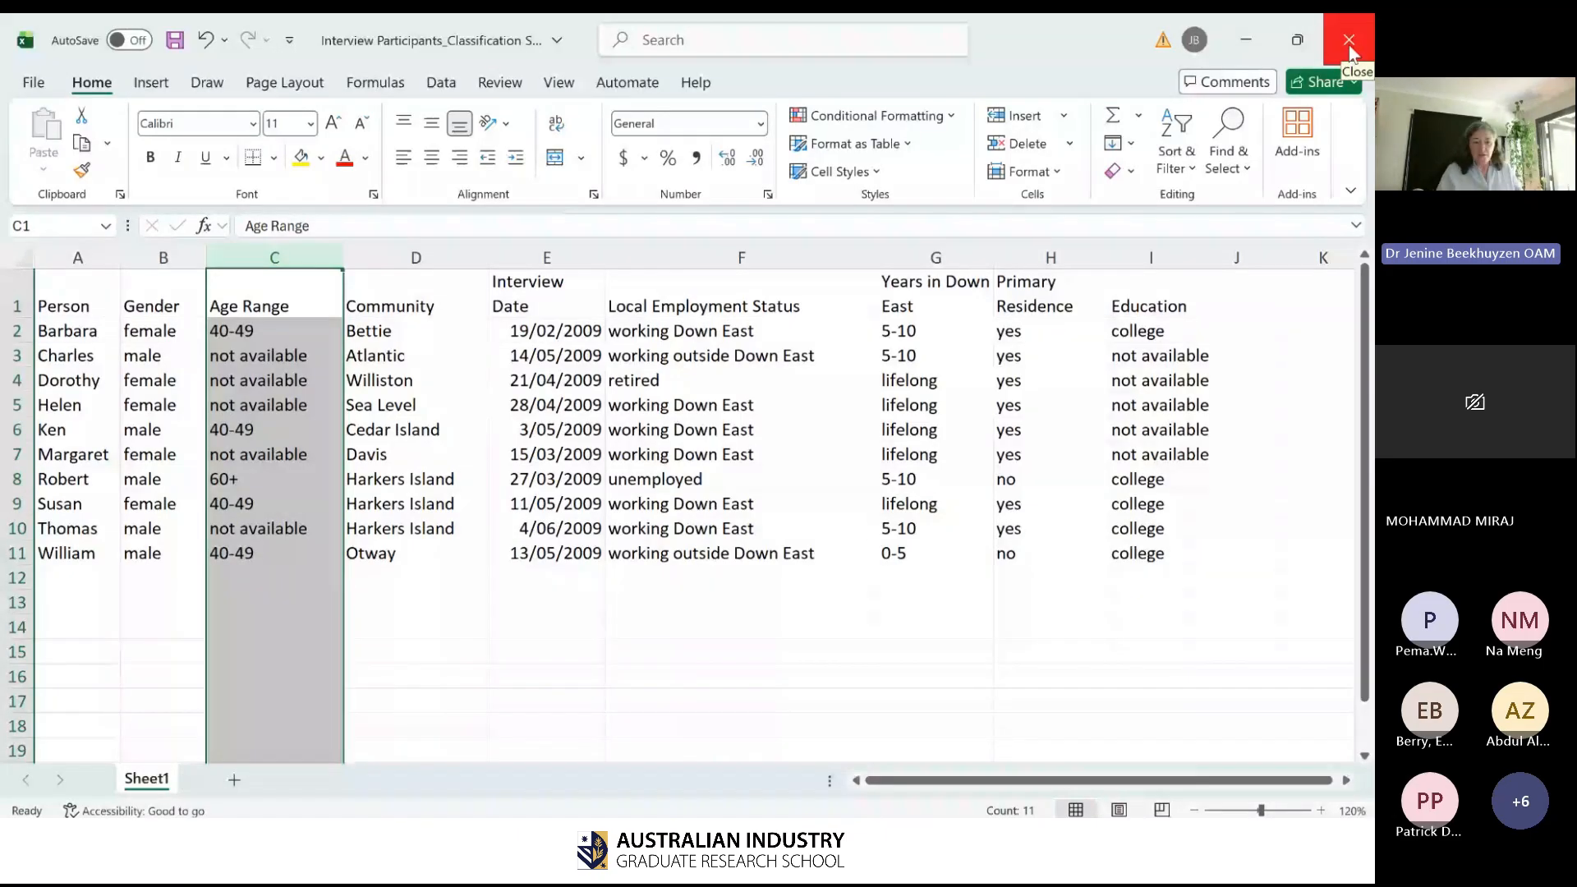
drag(66, 331, 1315, 553)
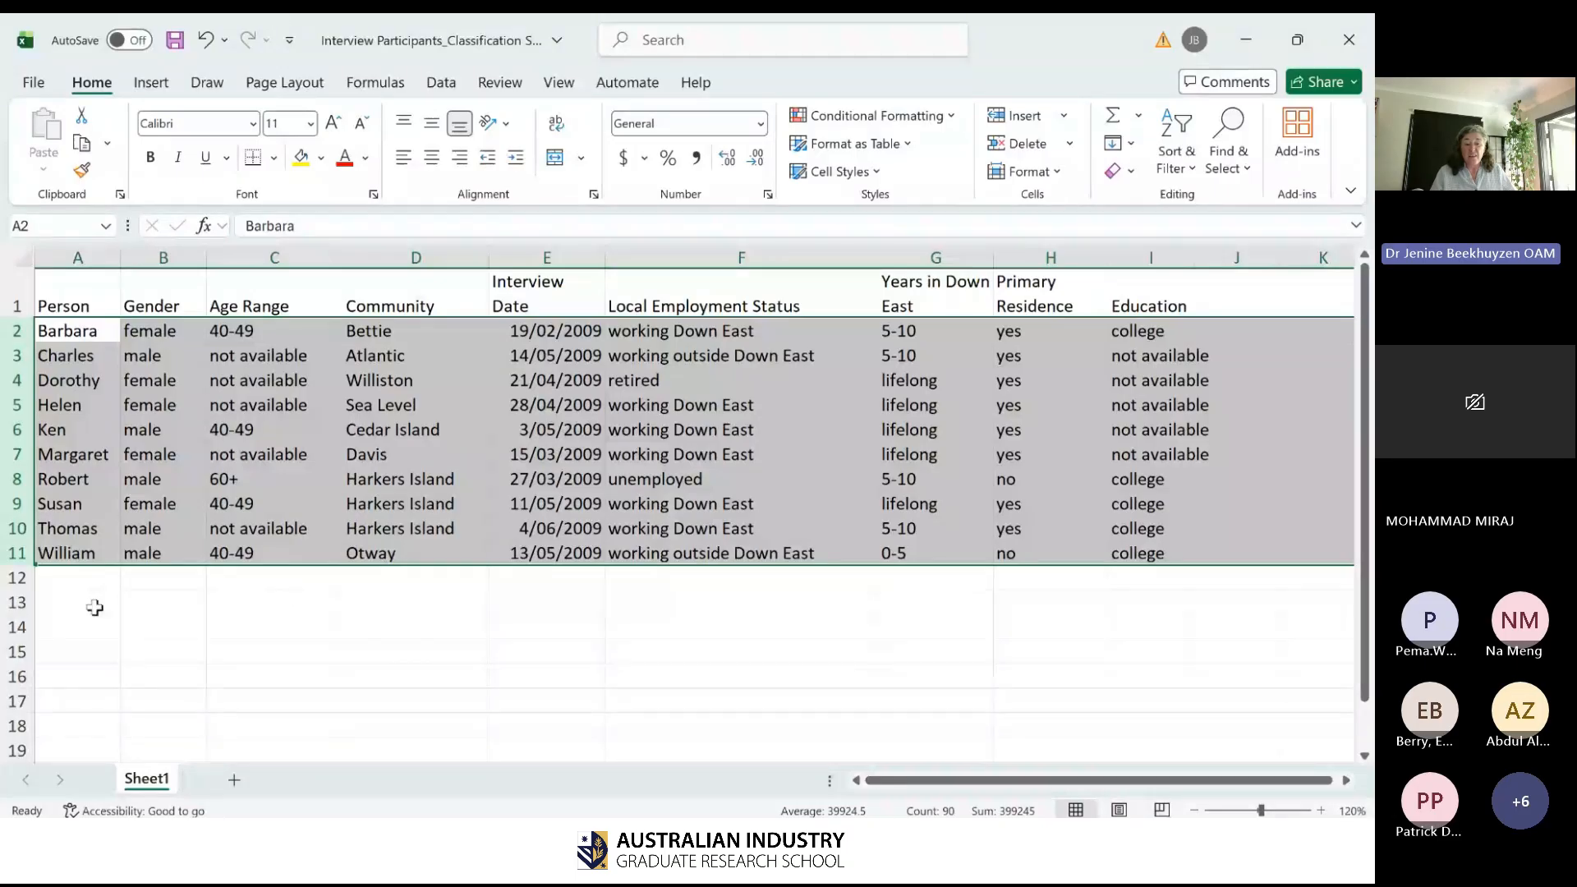
drag(82, 580, 67, 760)
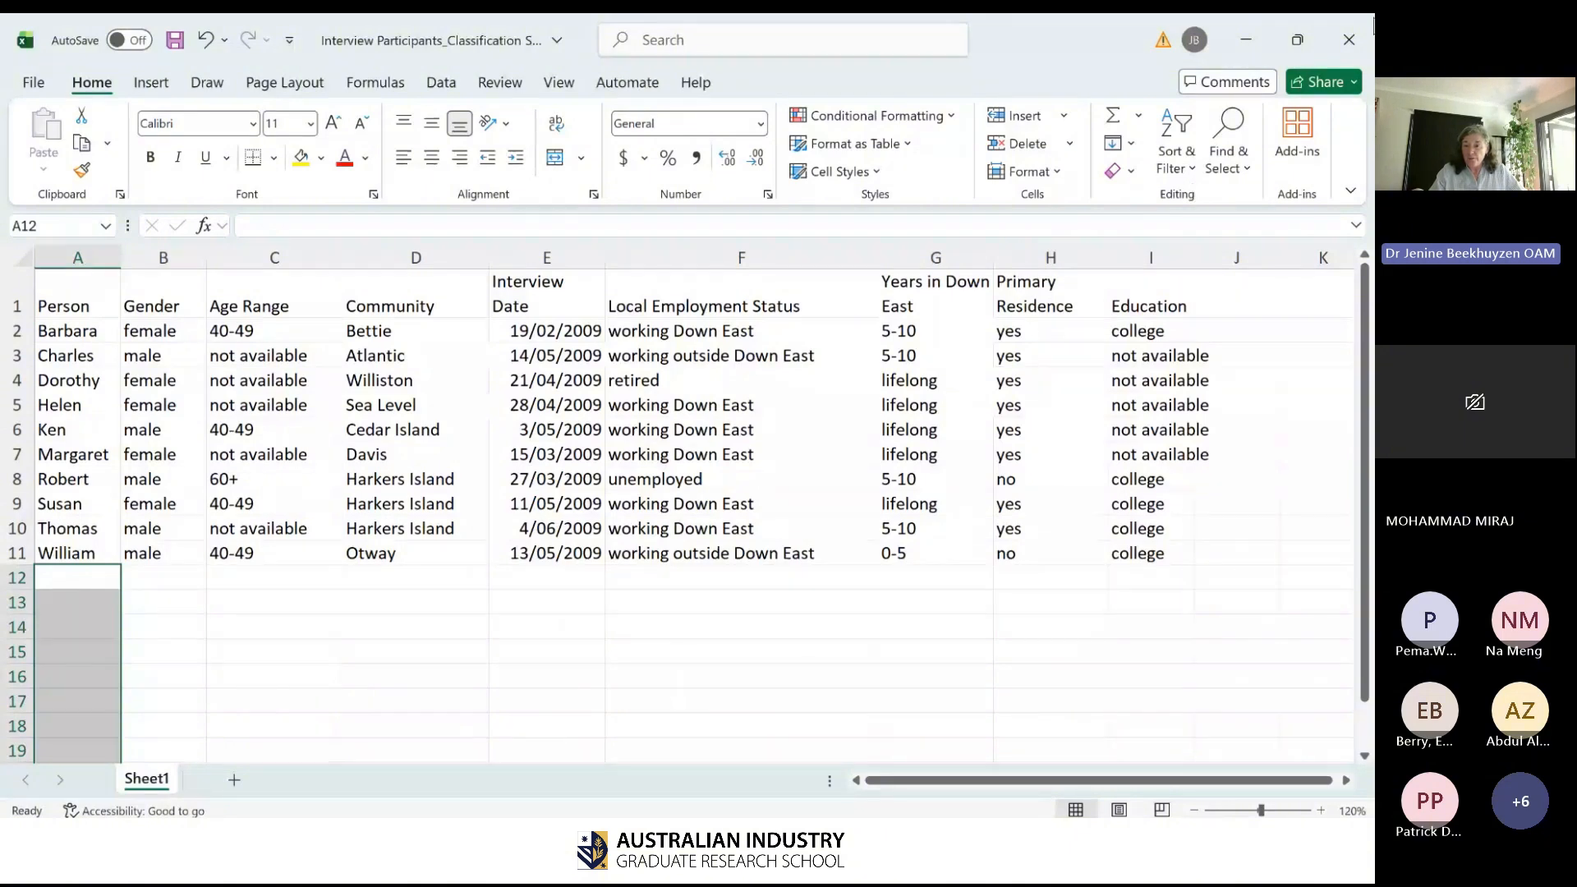
- Close the classification sheet workbook without saving, return to NVivo and decline the project save reminder
click(1345, 48)
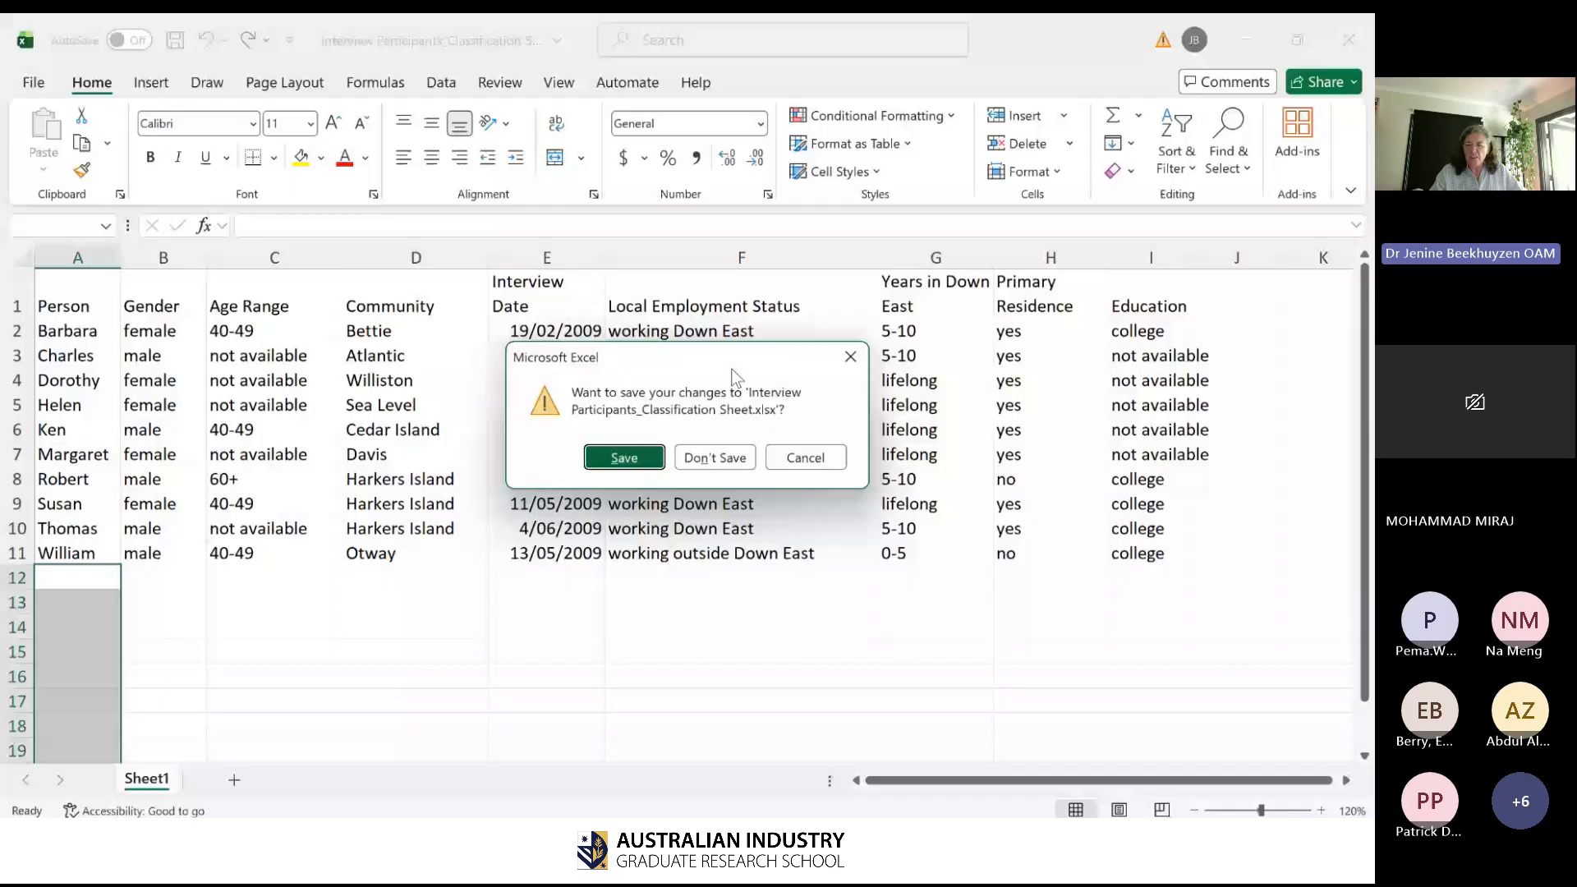
click(715, 458)
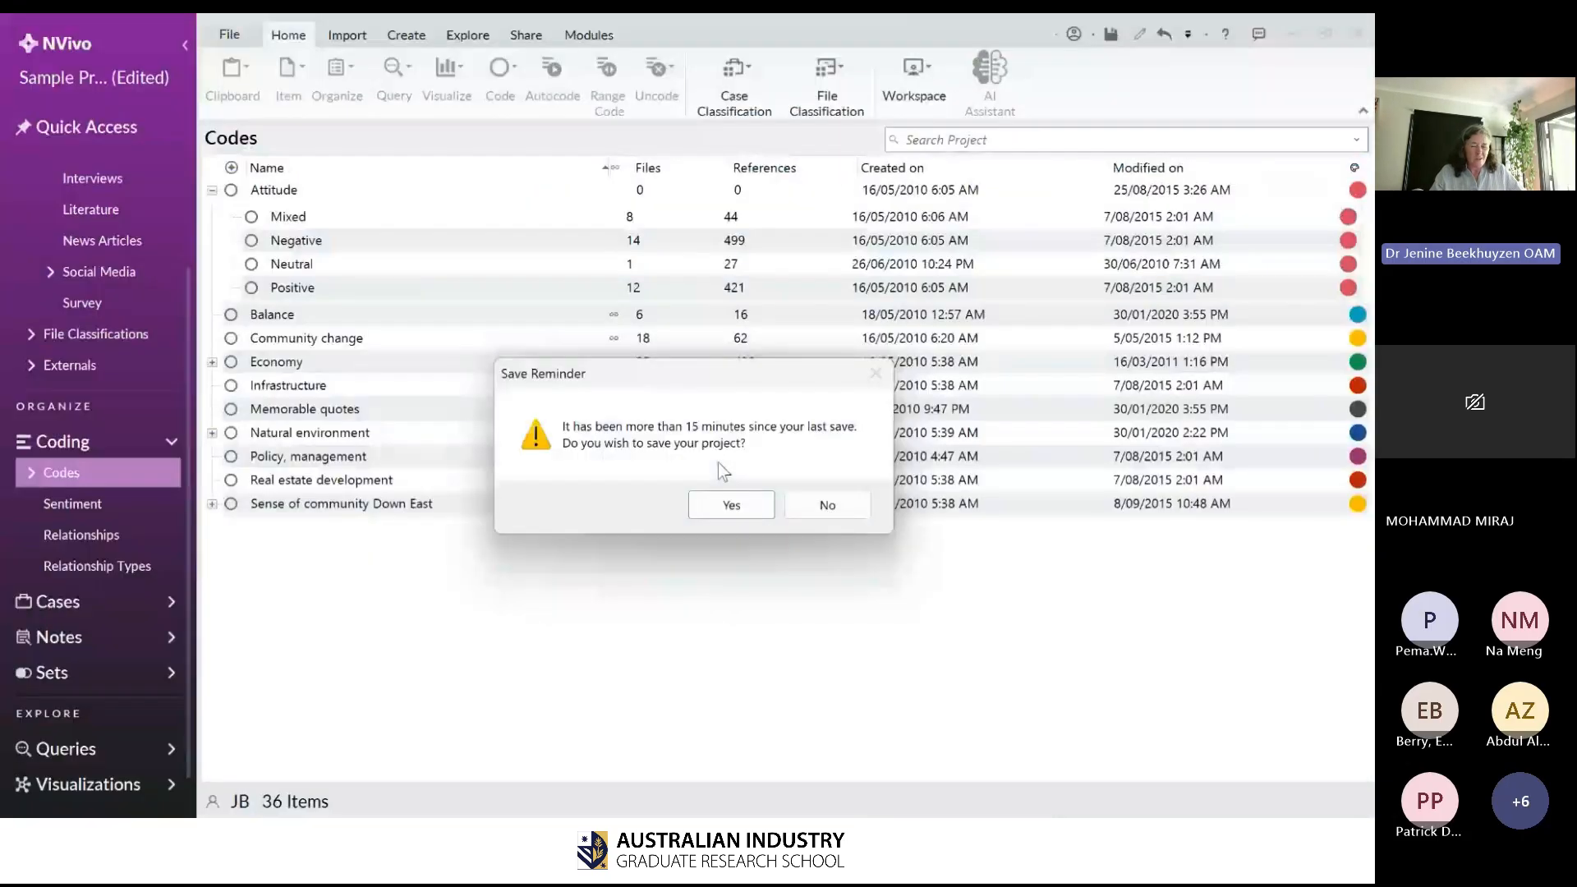
click(817, 502)
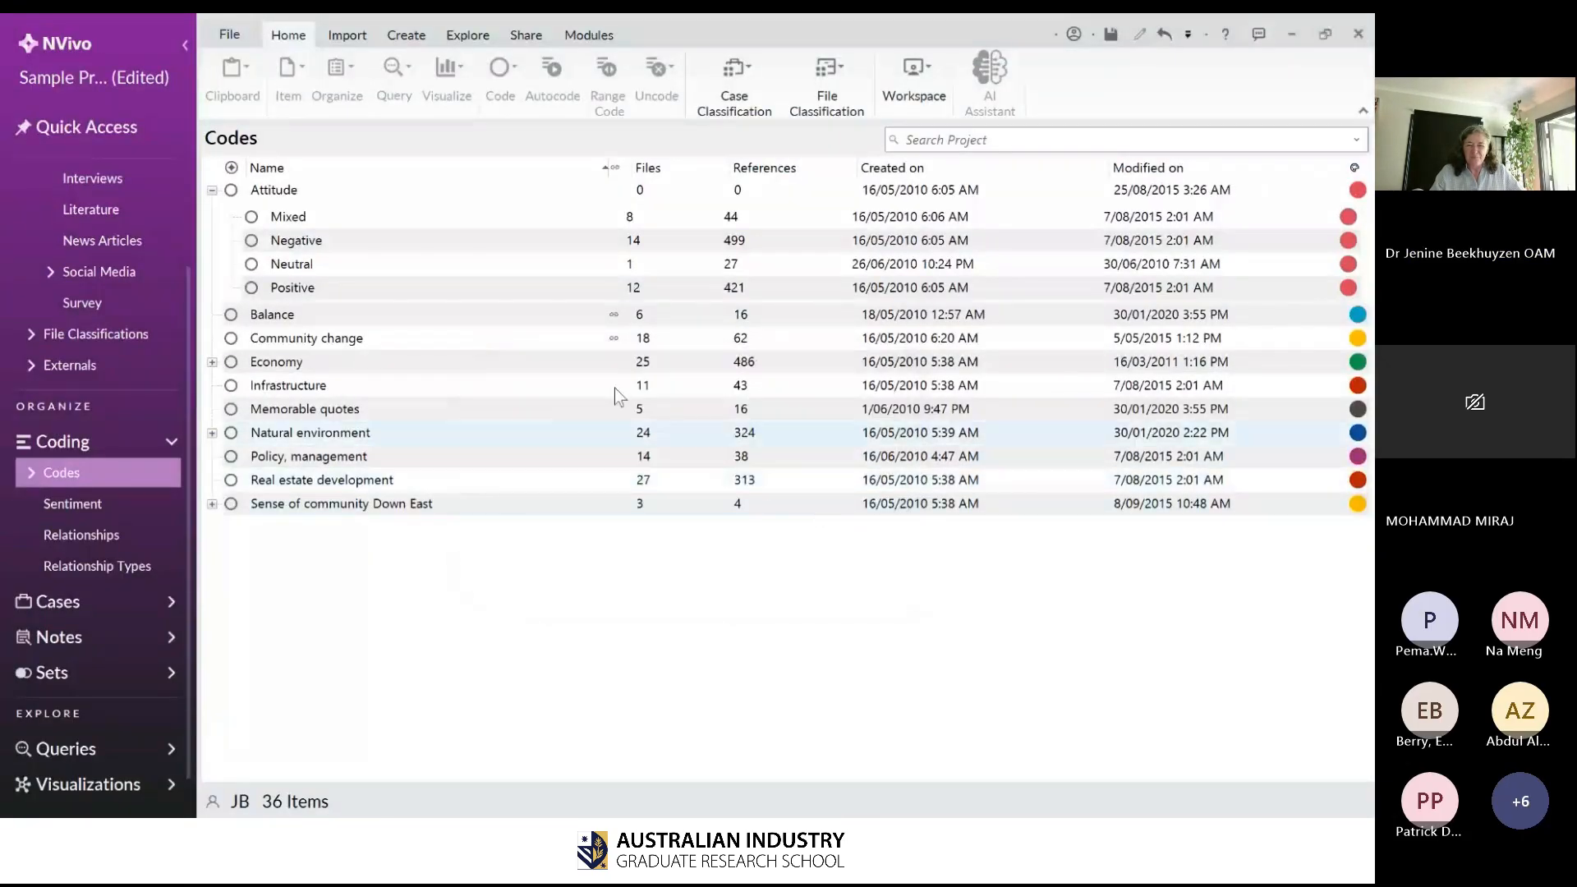
- Create a new project titled "test" with the default settings, discarding the changes to Environmental Change Down East
click(227, 34)
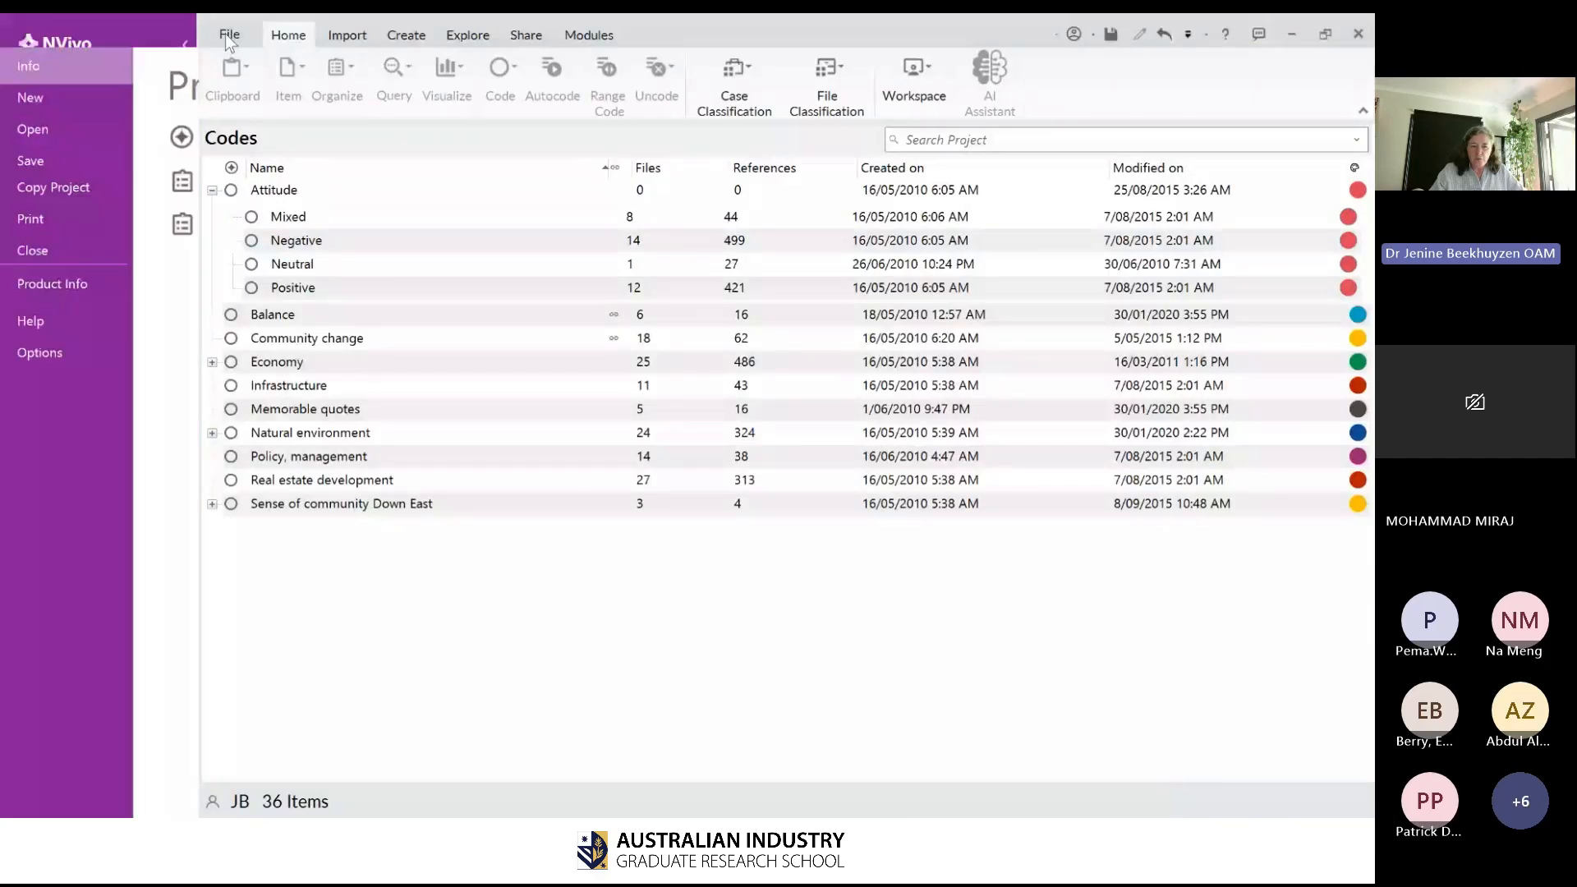
click(78, 103)
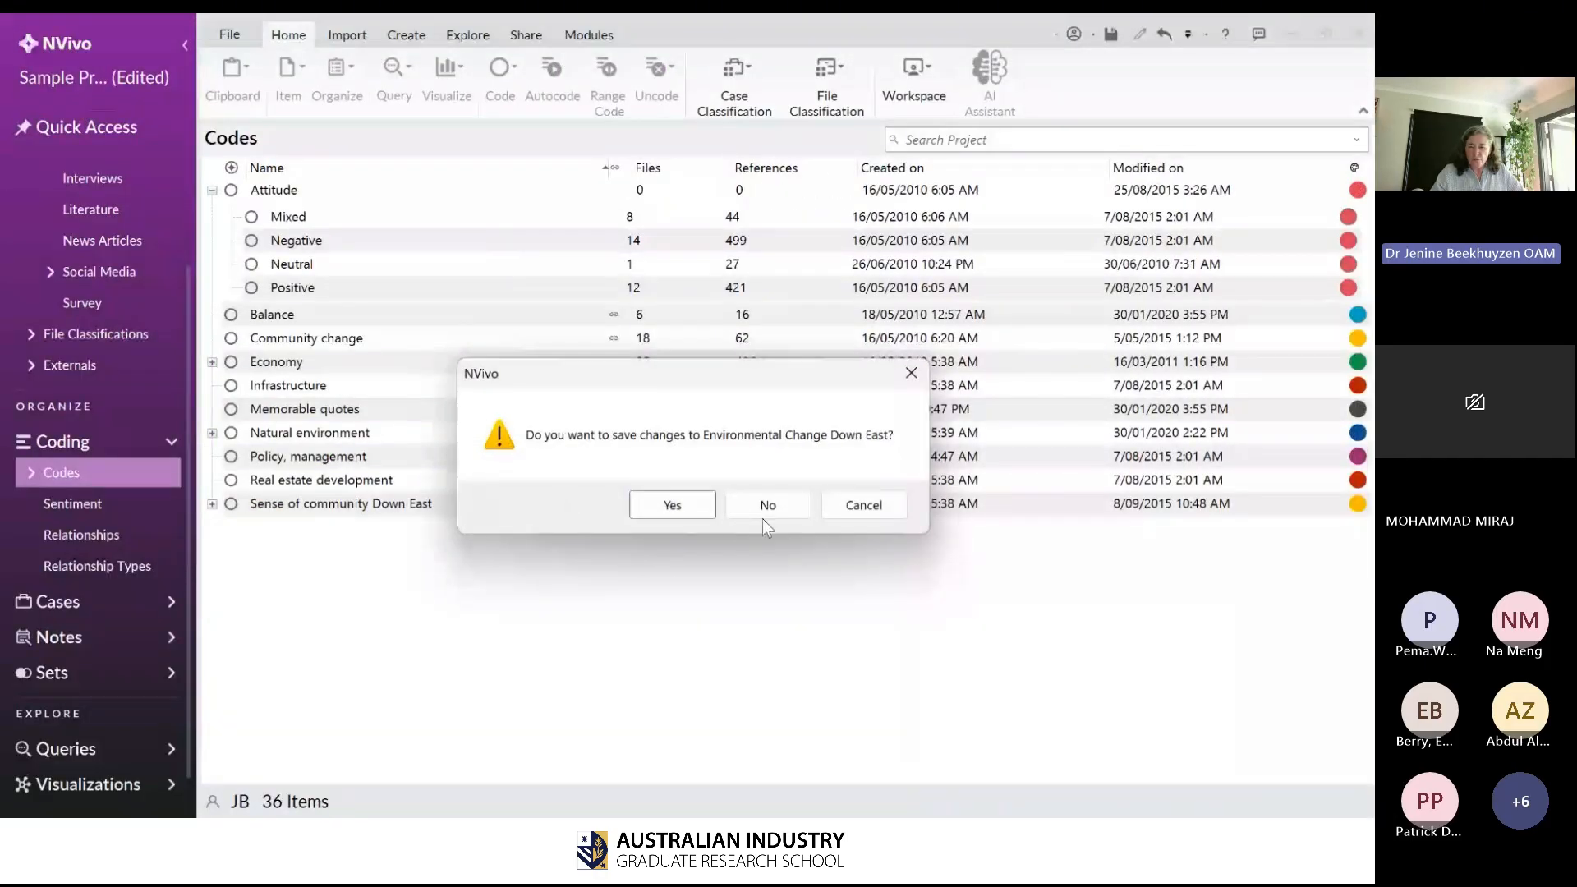
click(768, 505)
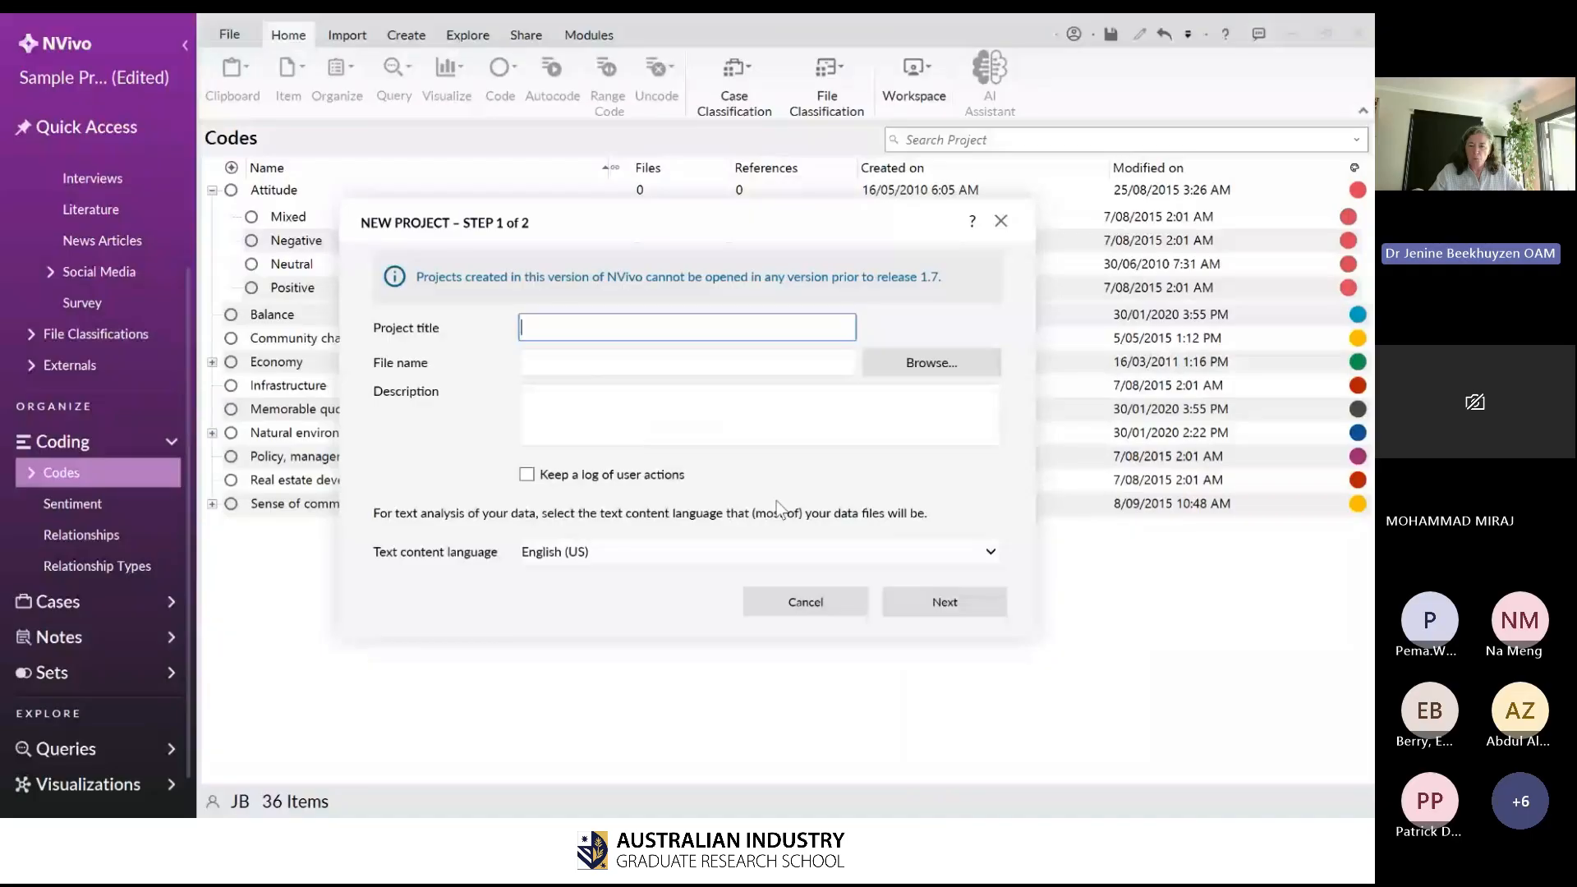
text(test)
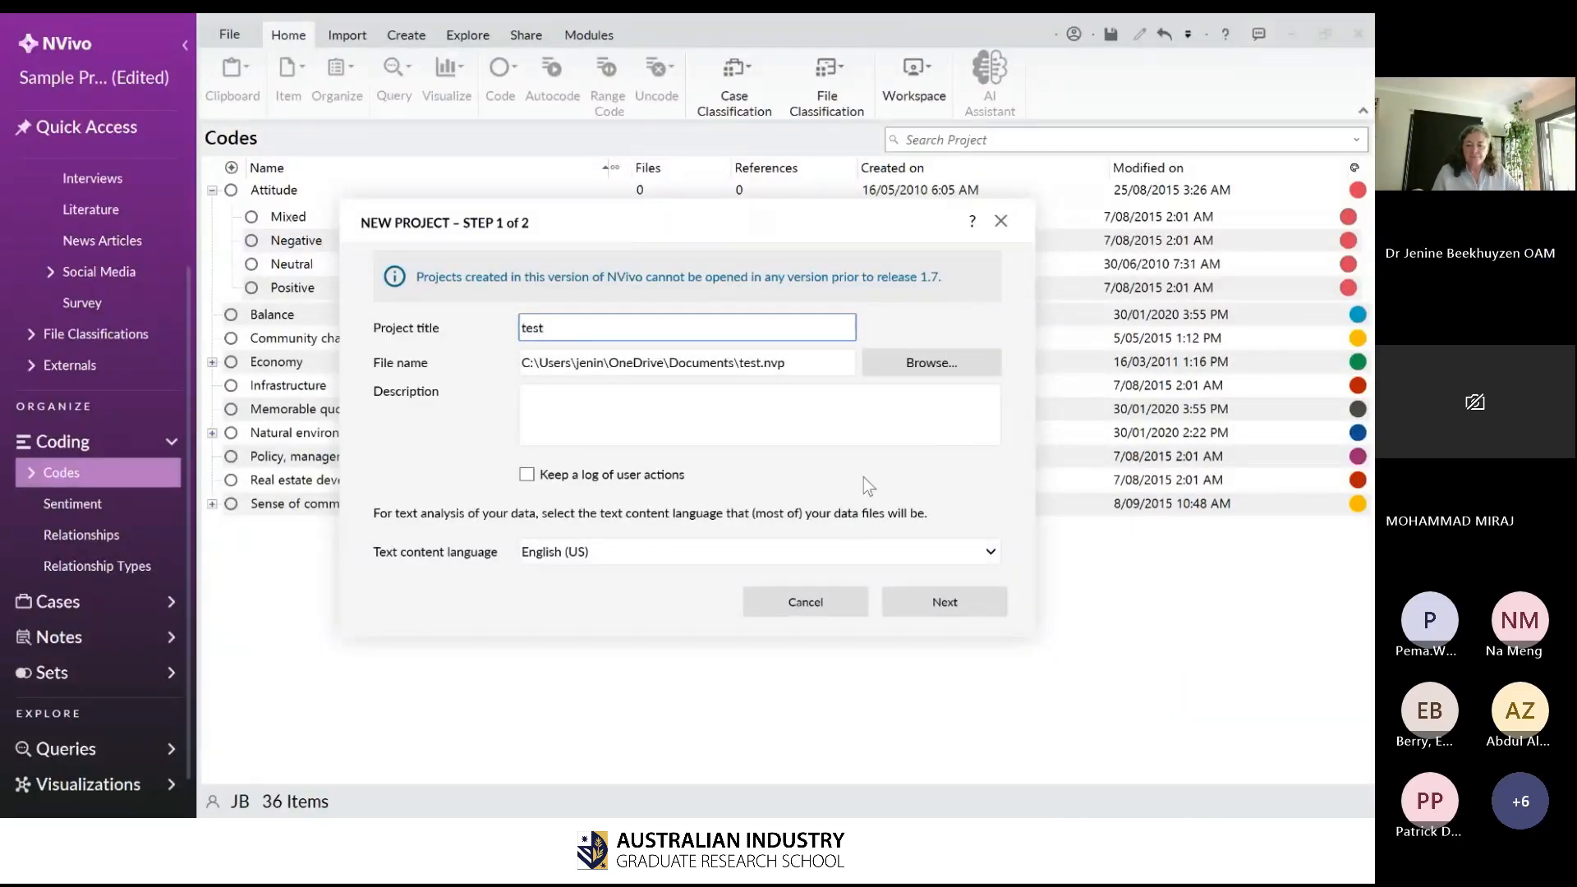
click(945, 596)
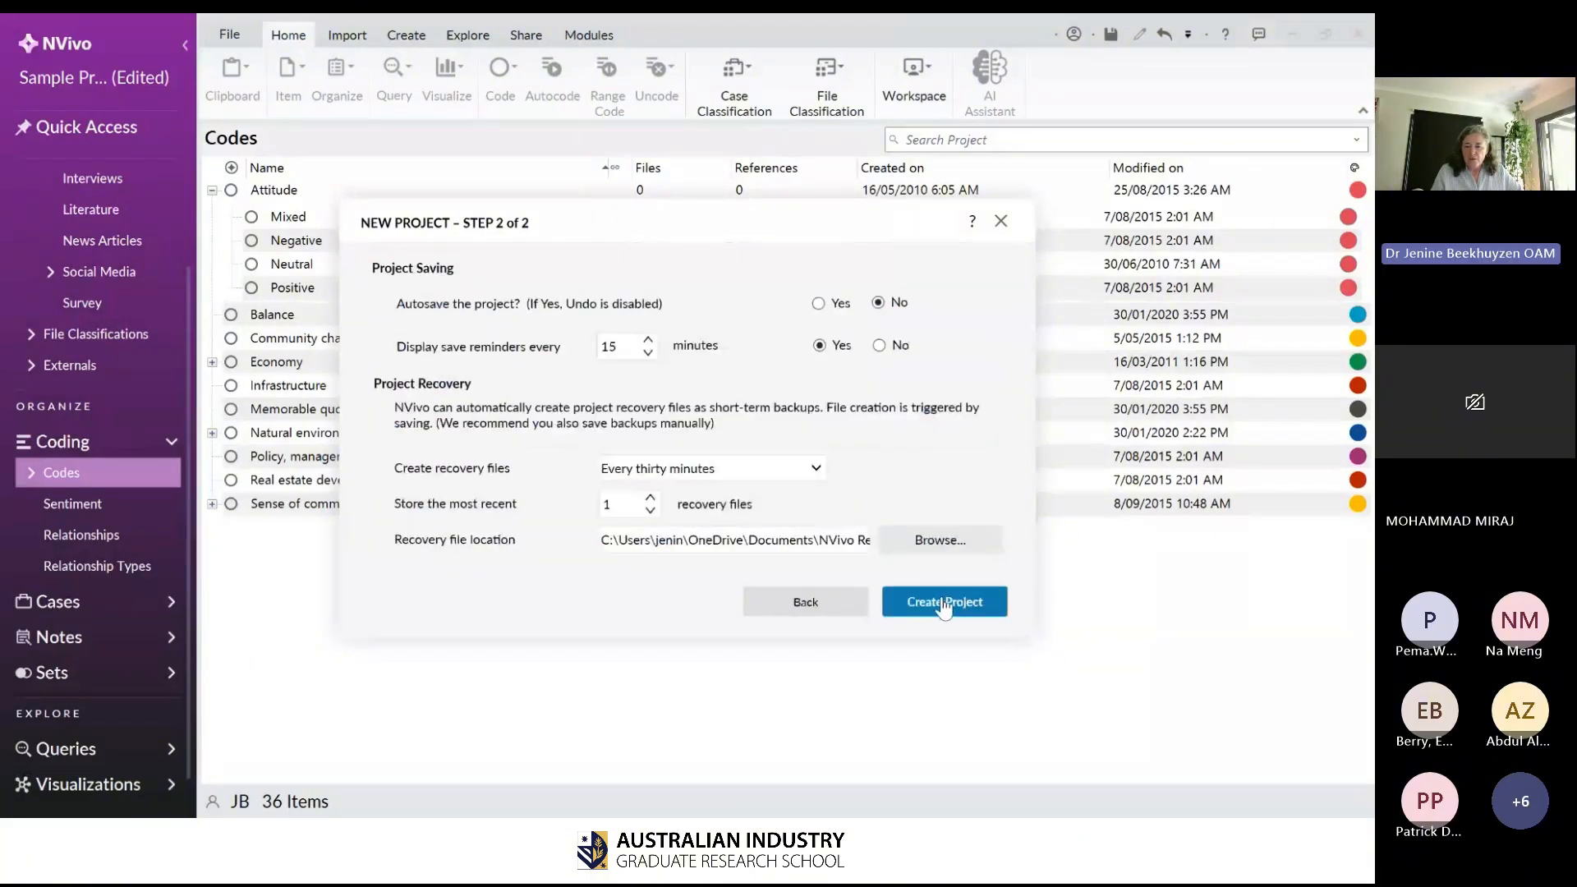
click(942, 596)
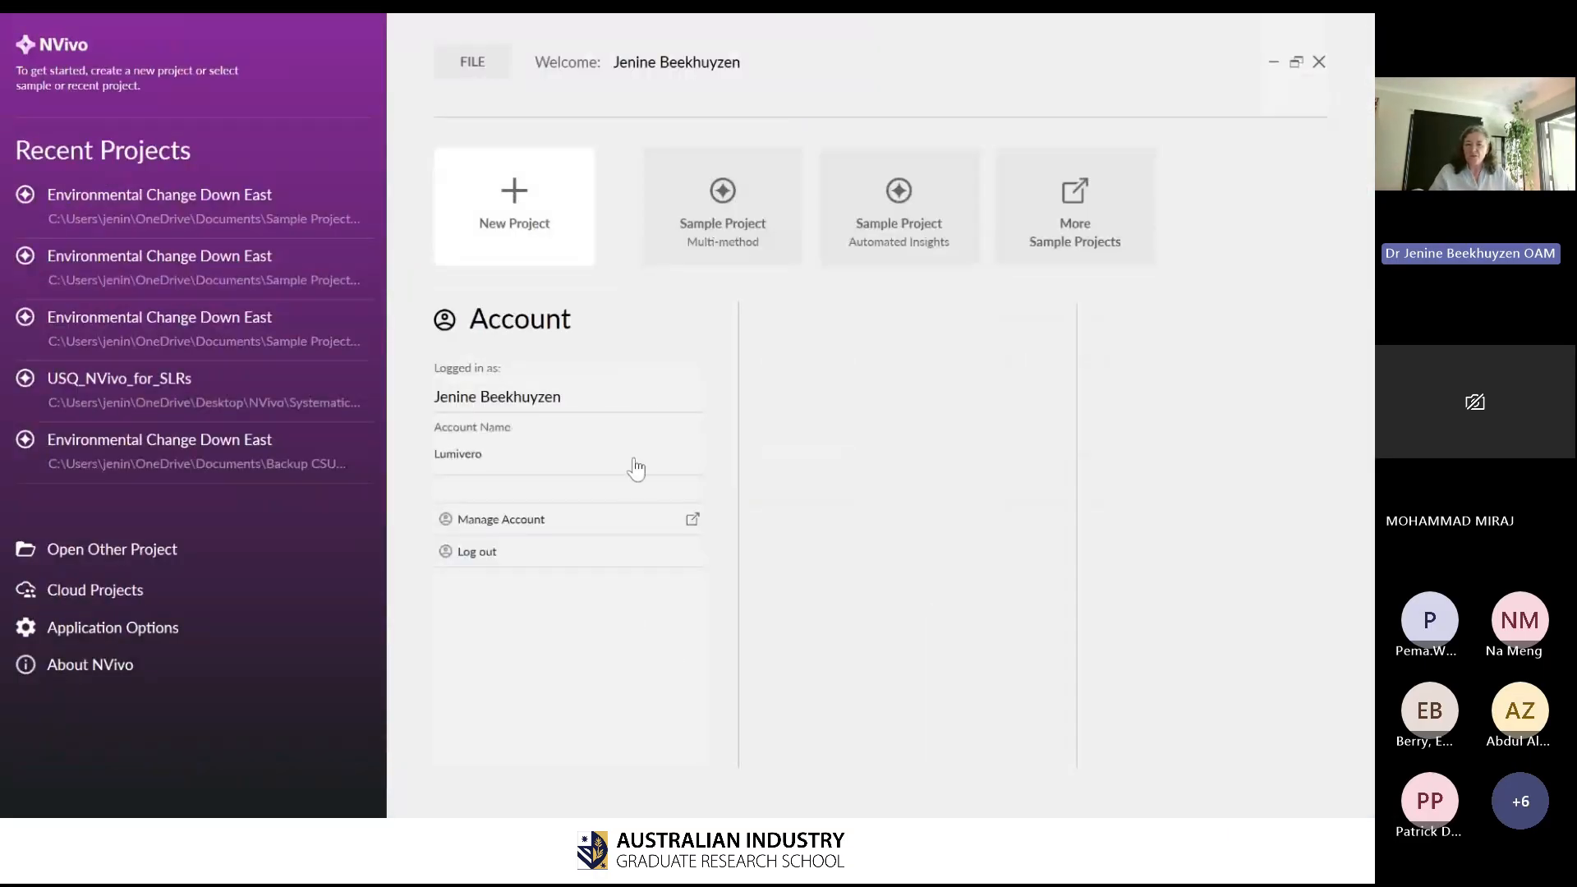
click(580, 207)
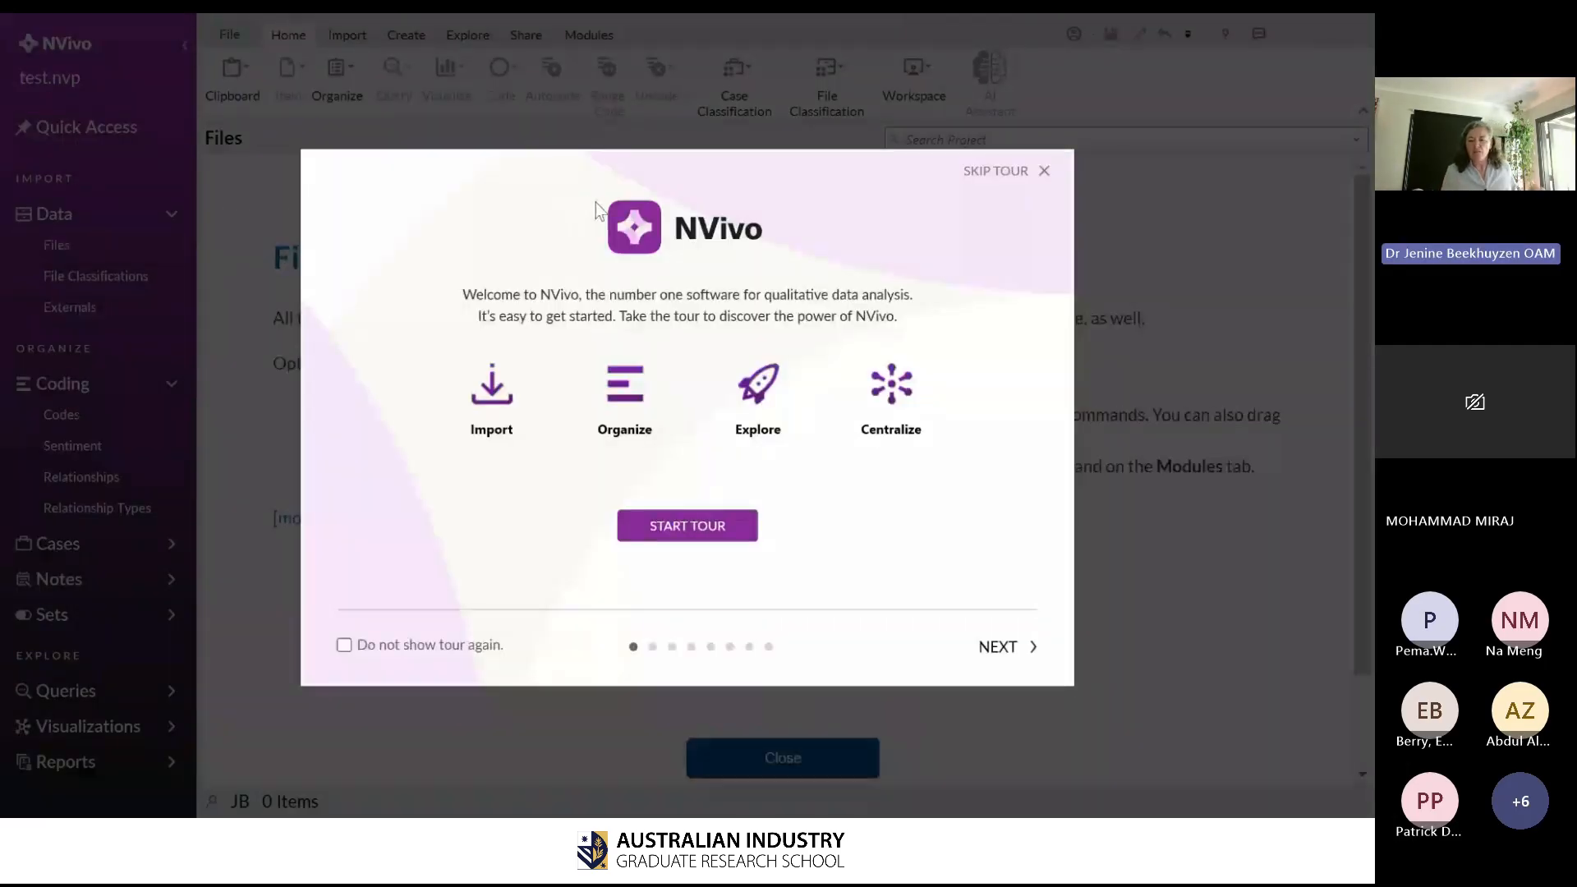
- Skip the welcome tour and close the introduction page of the new project's Files folder
click(1045, 172)
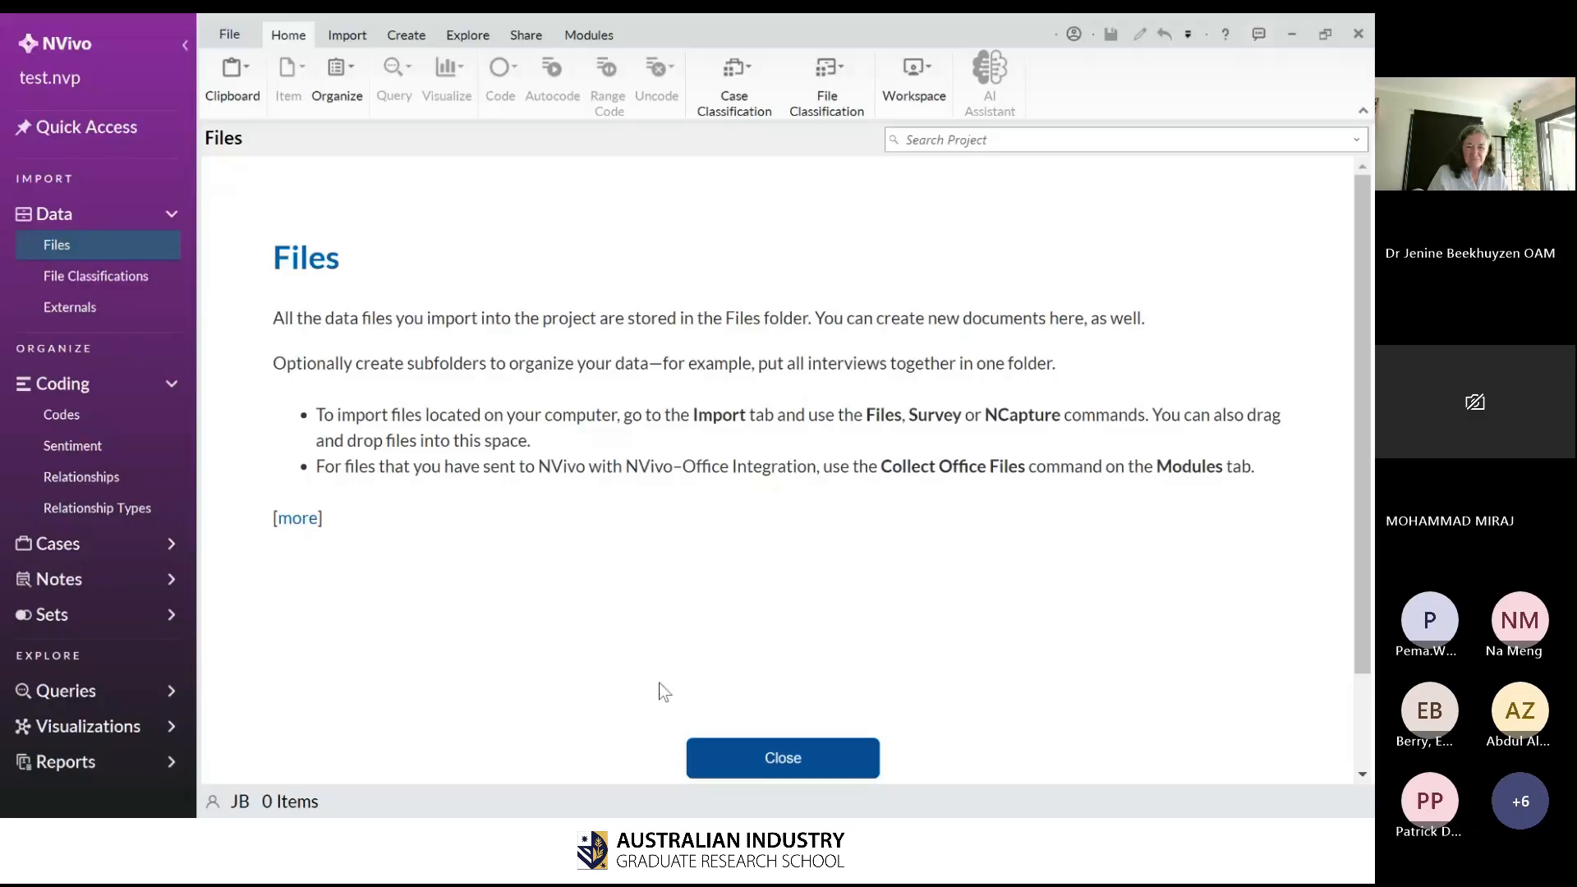
click(759, 755)
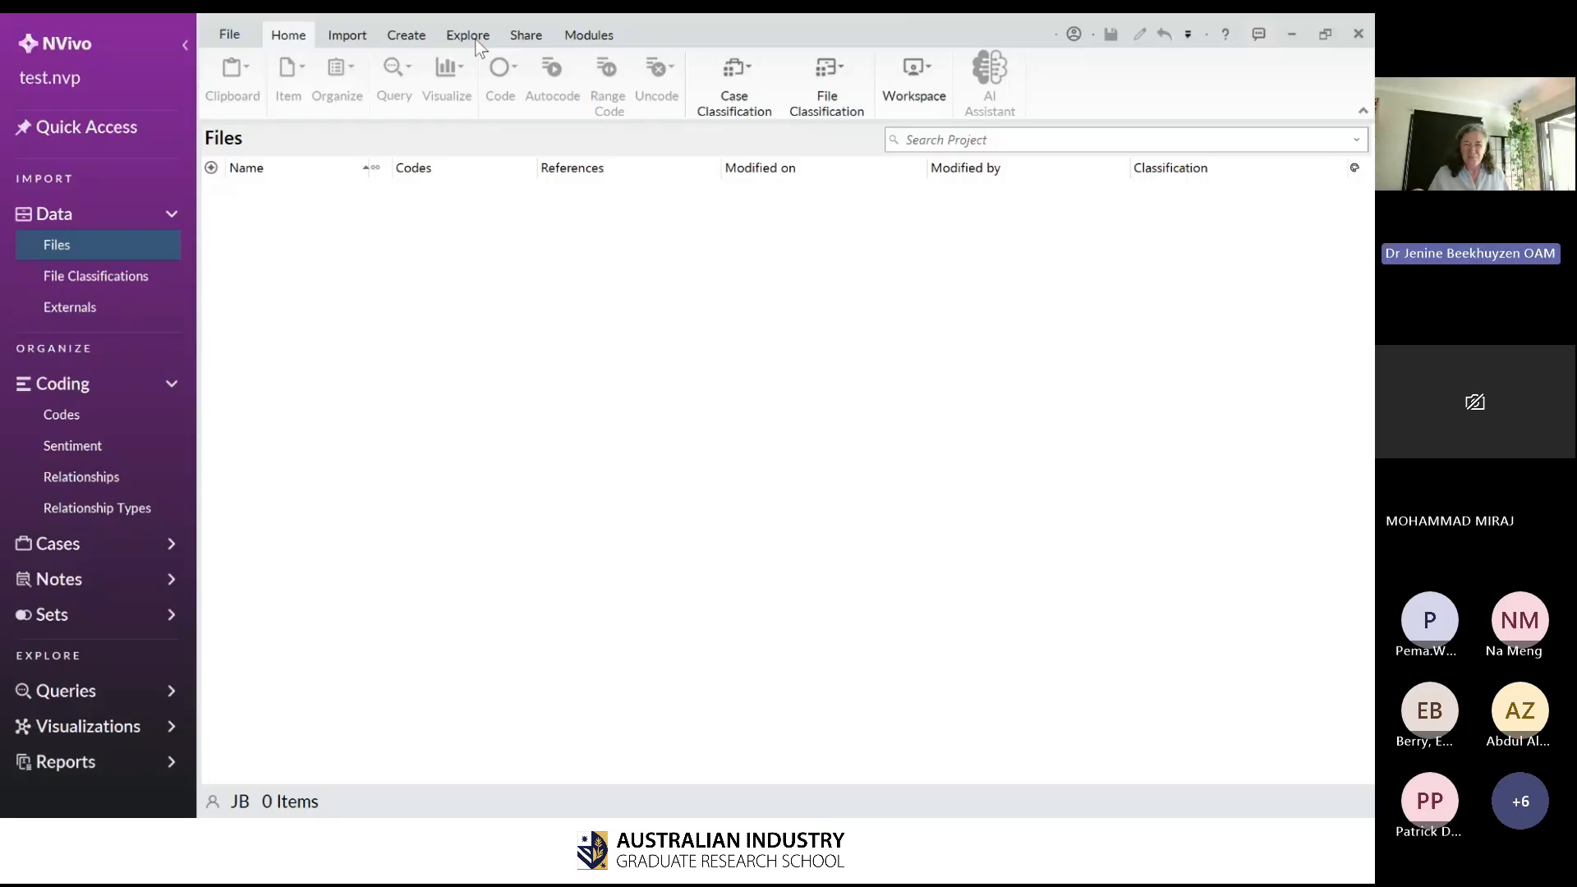
- View the import commands available for the project and the context options of the empty Files list
click(349, 39)
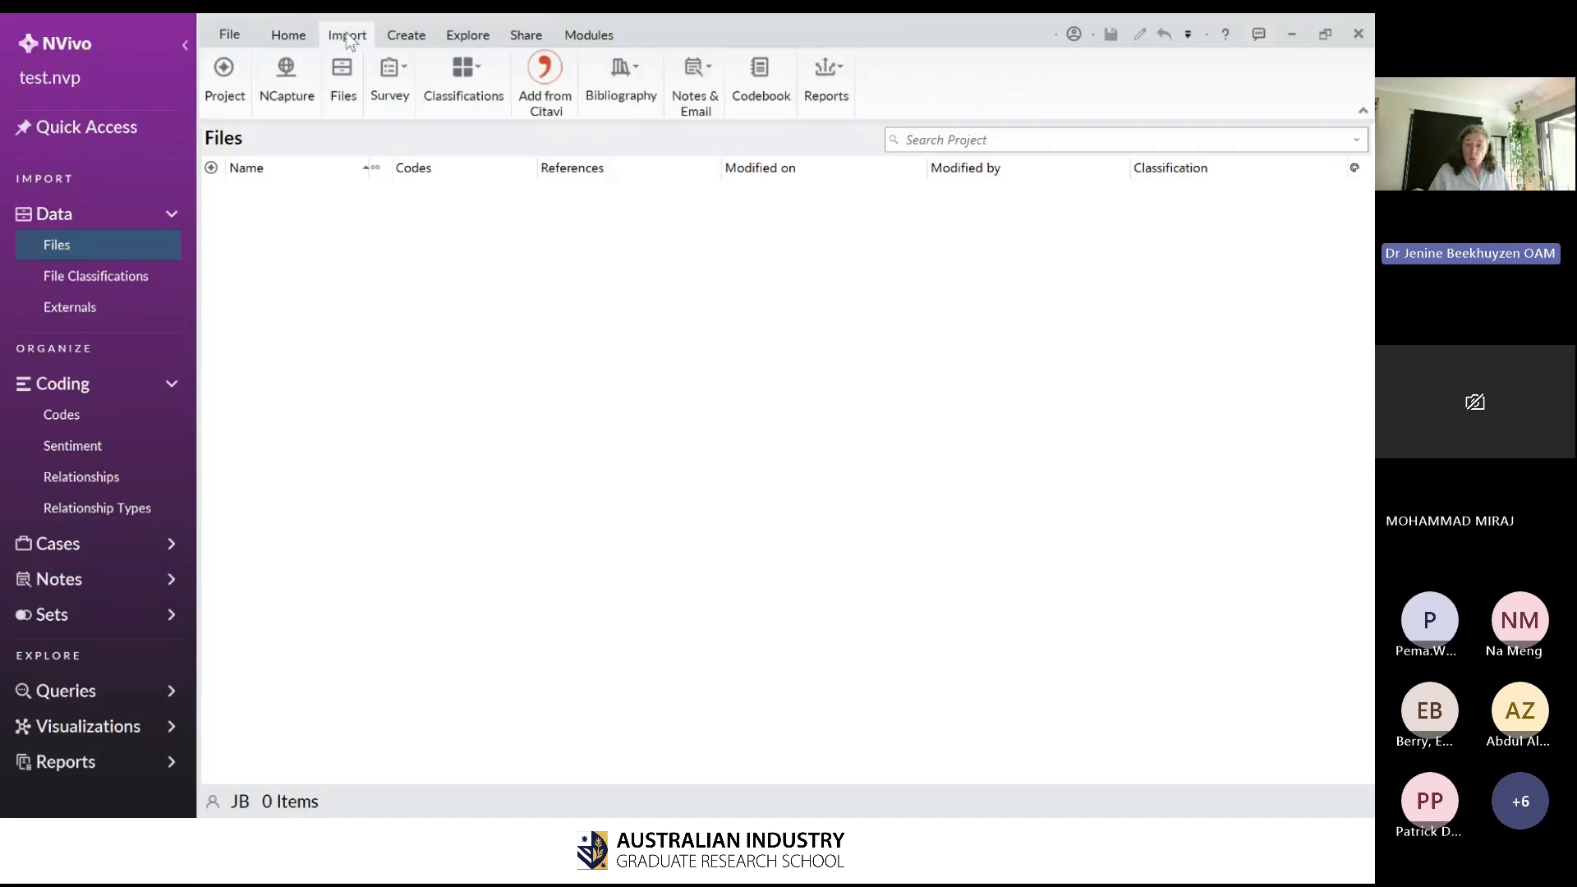
right_click(560, 391)
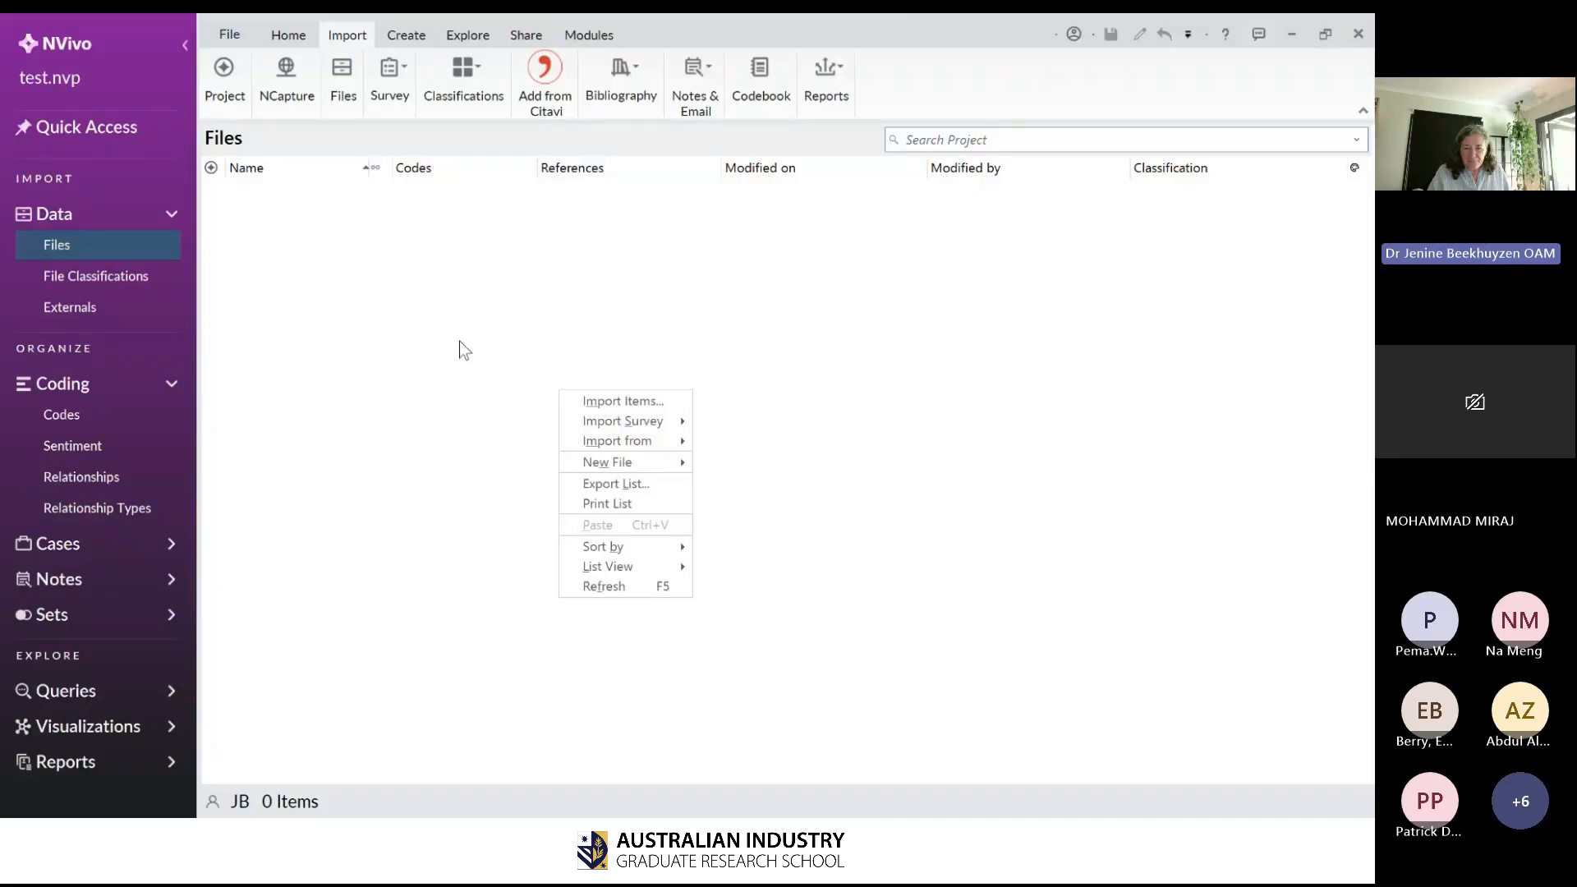
click(460, 342)
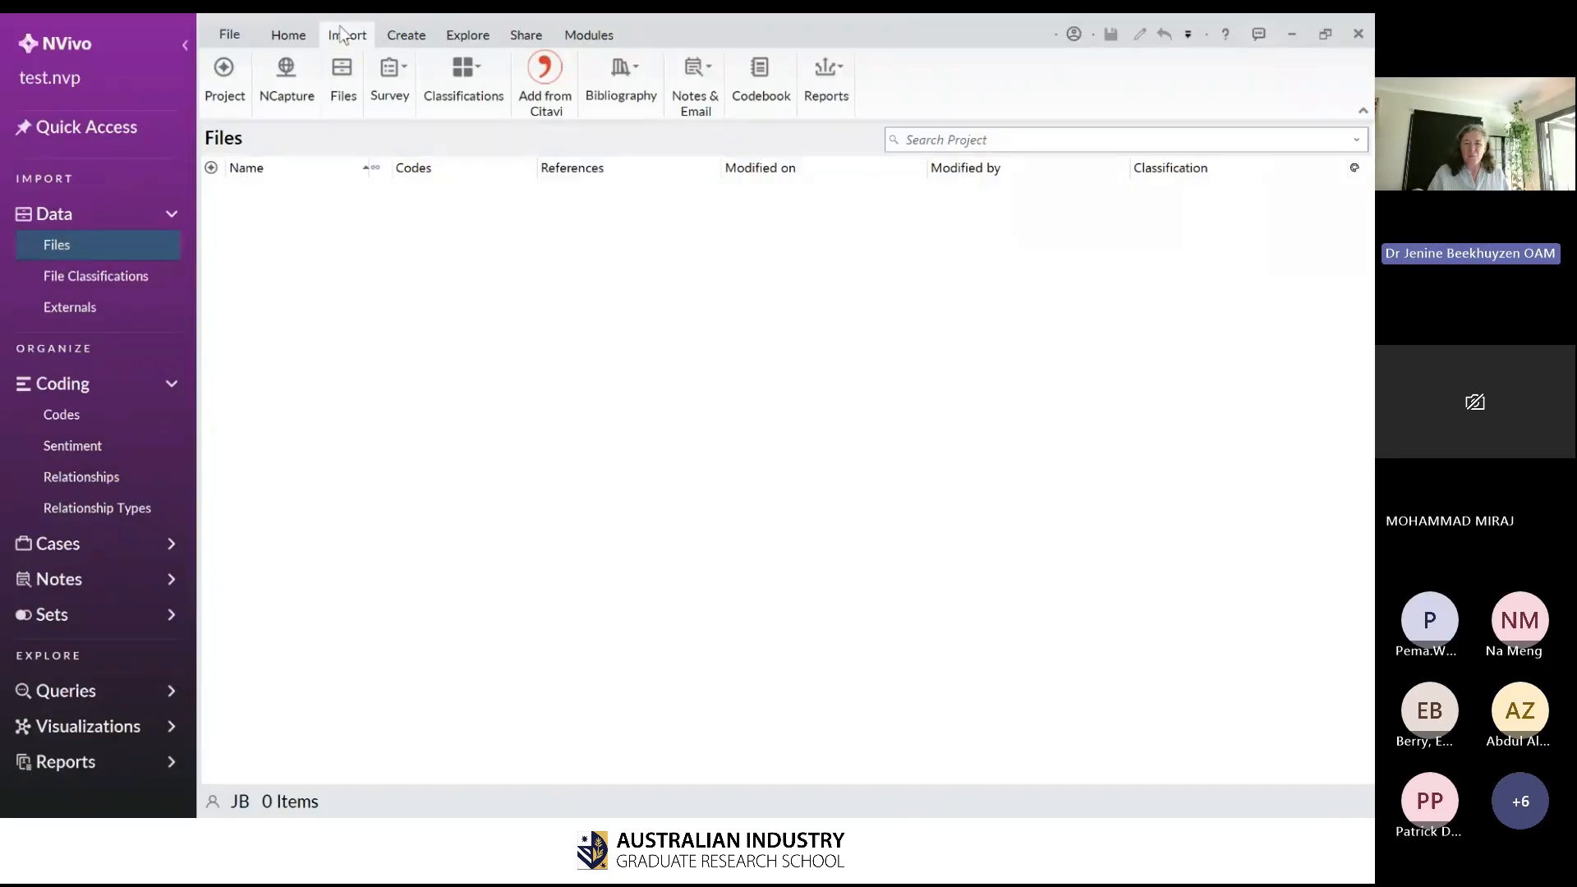
- Start a classification sheet import and browse to the Other Data folder inside NVivo's Sample Data on the Desktop
click(467, 77)
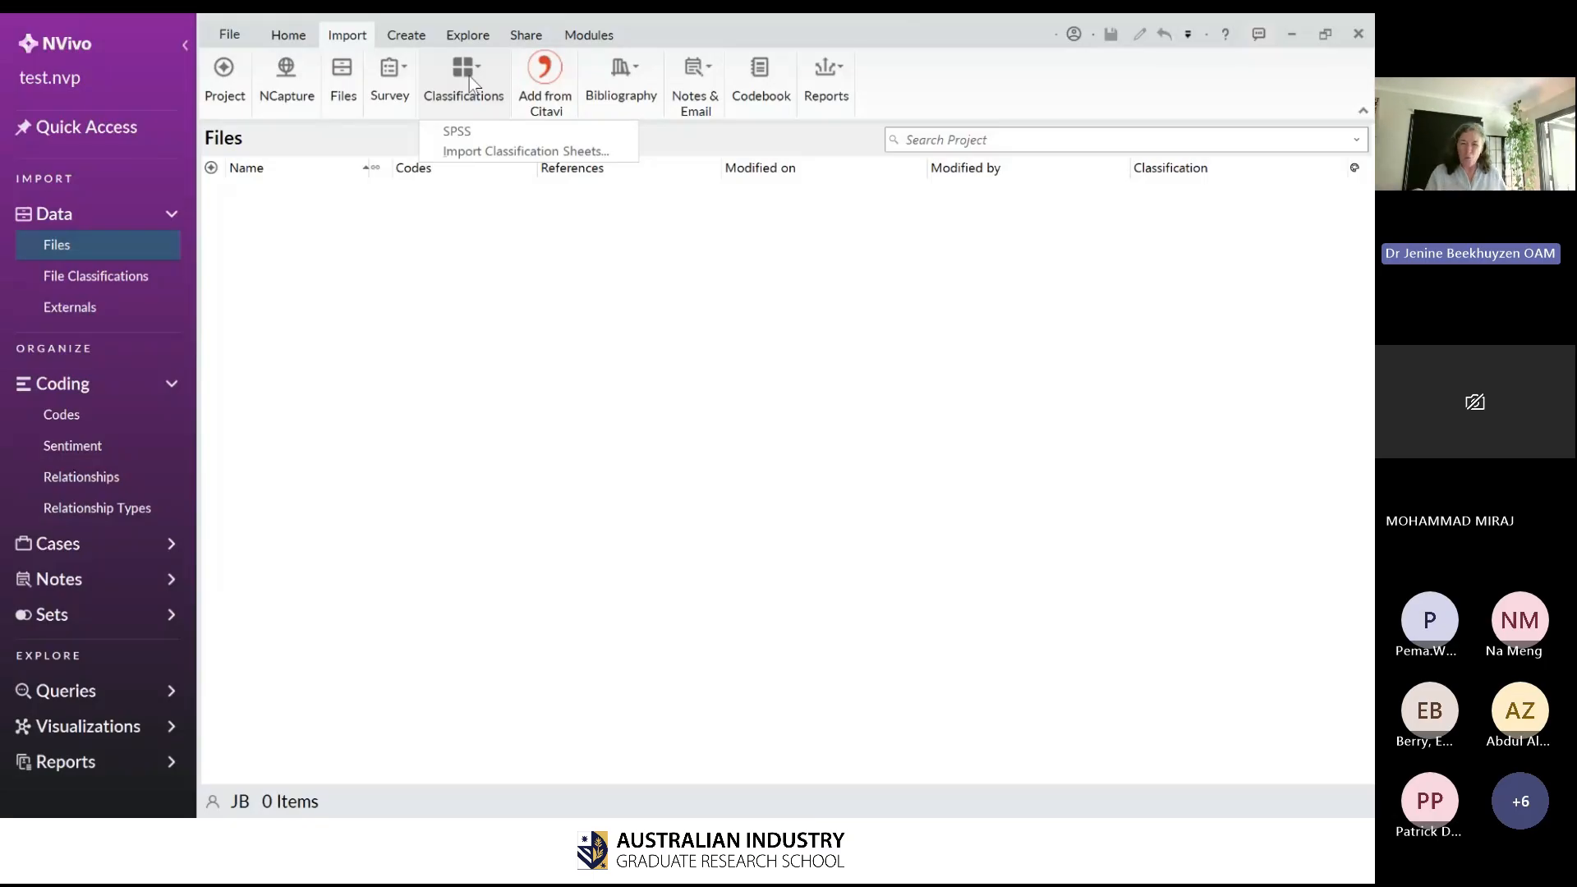
click(435, 152)
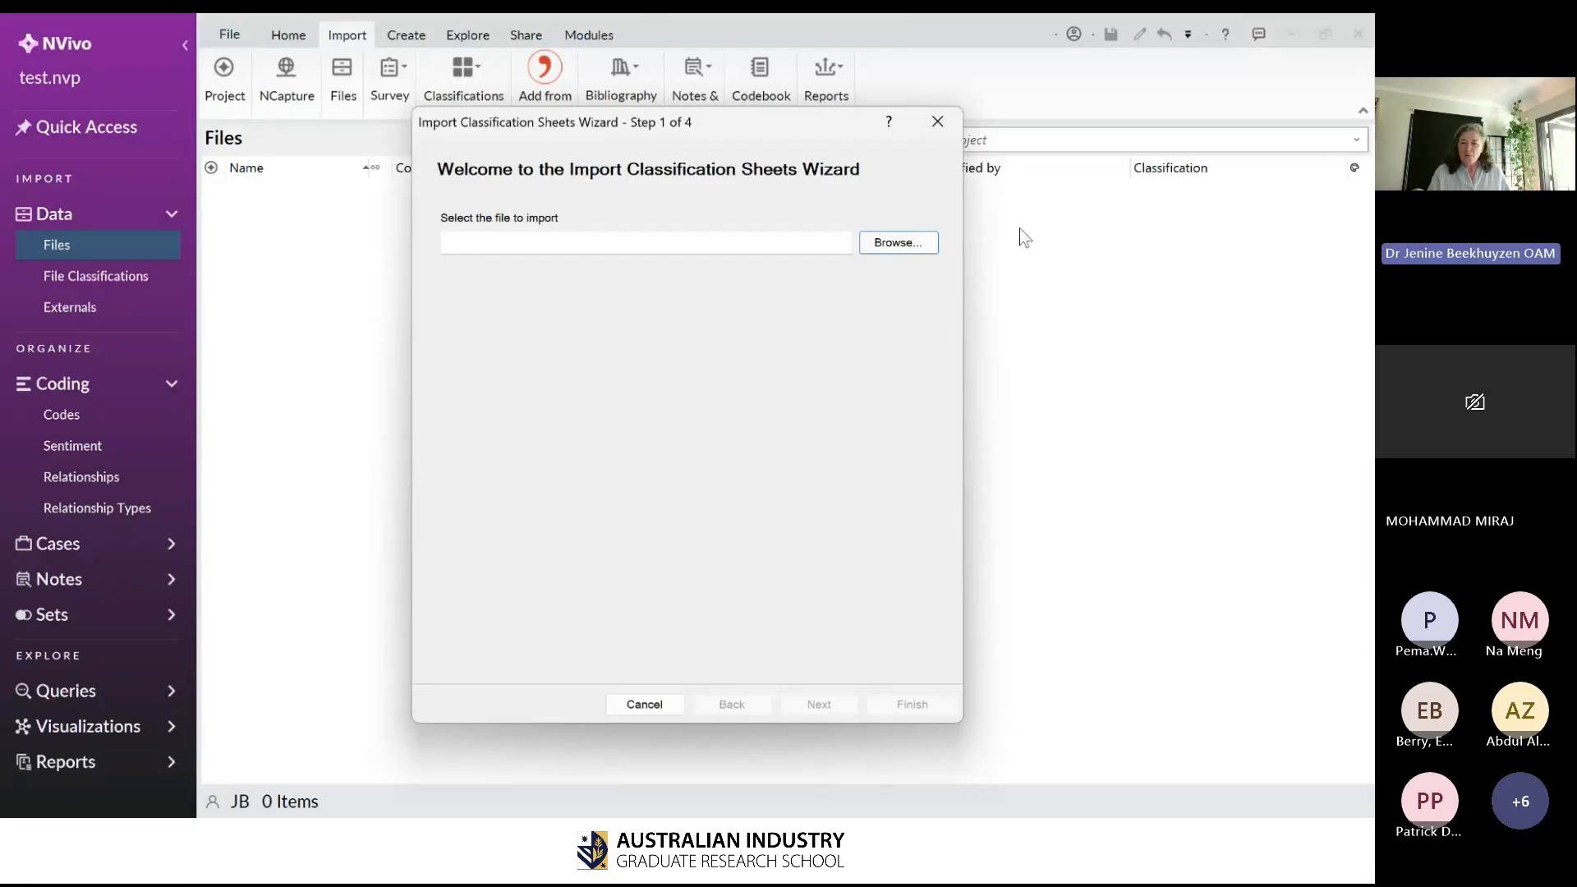
click(911, 246)
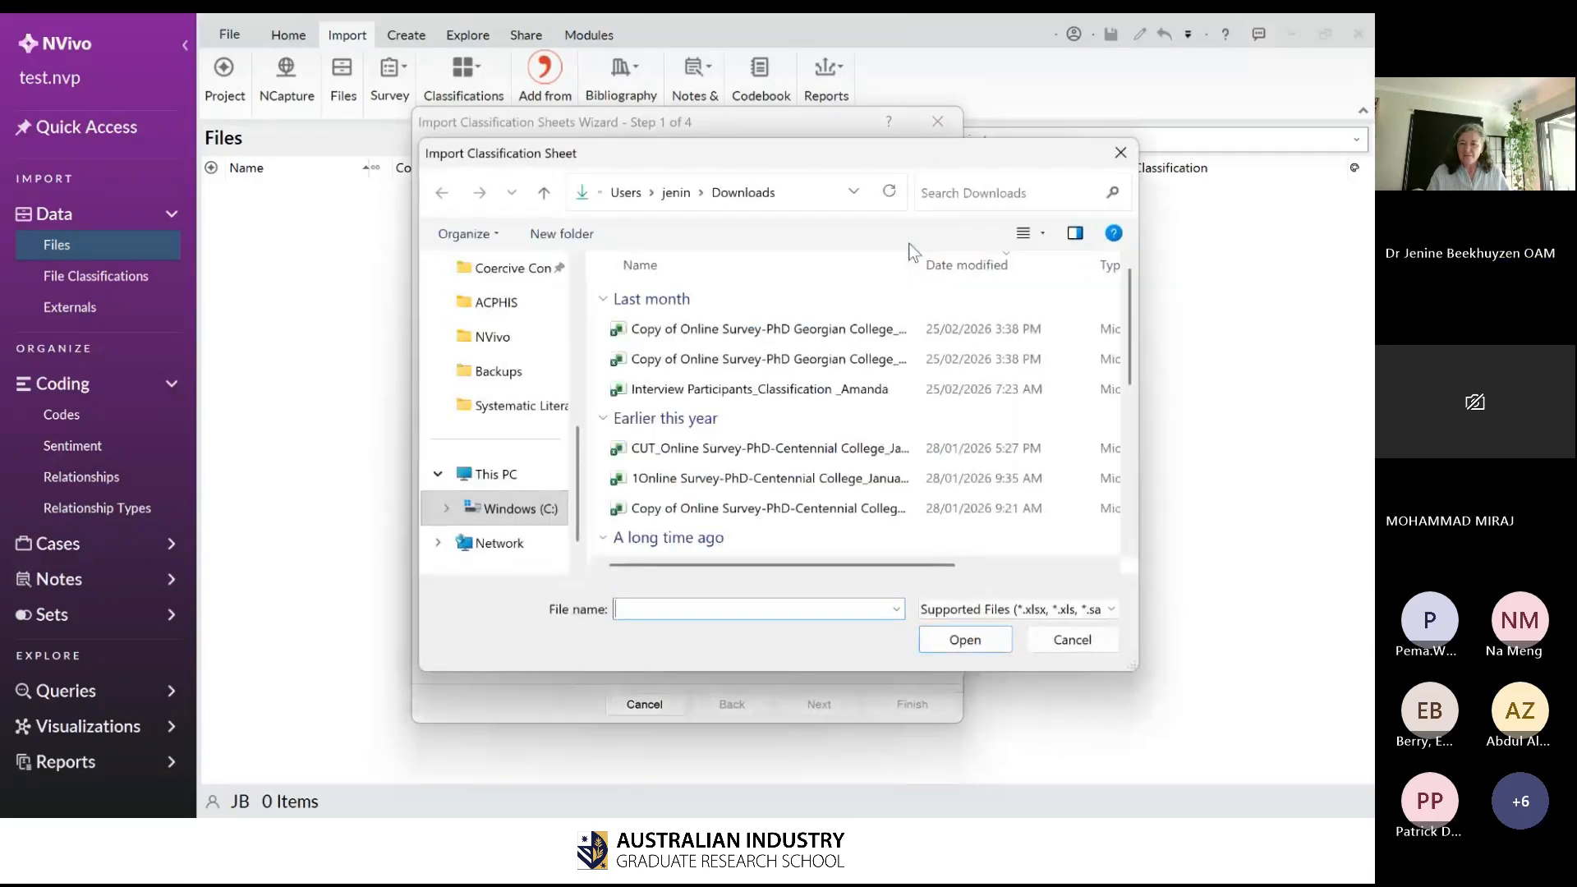
scroll(554, 371, up, 5)
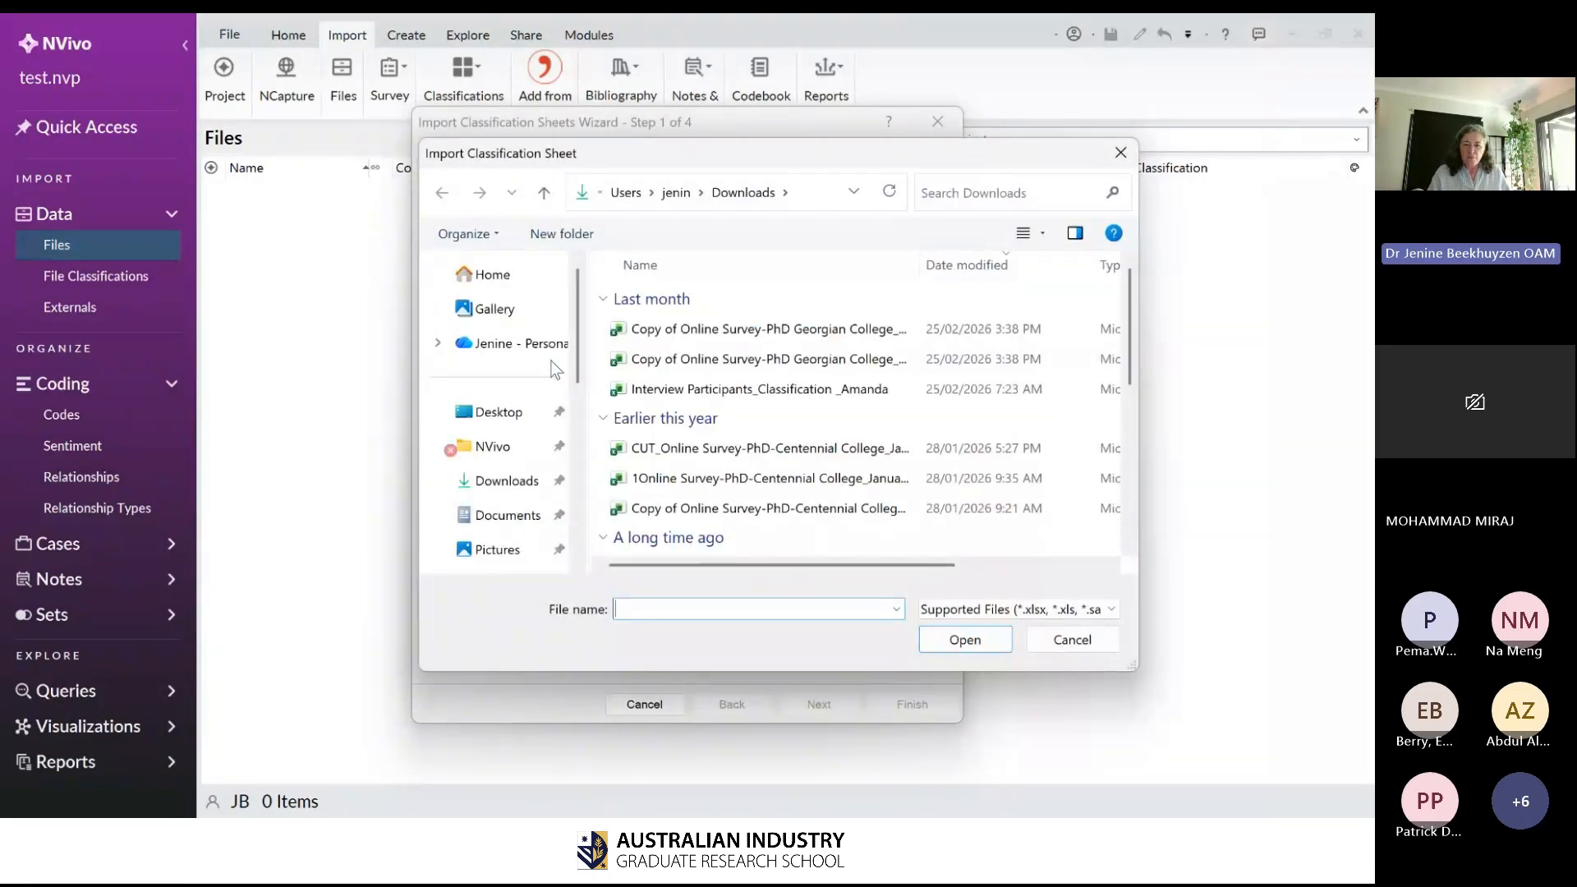
click(499, 412)
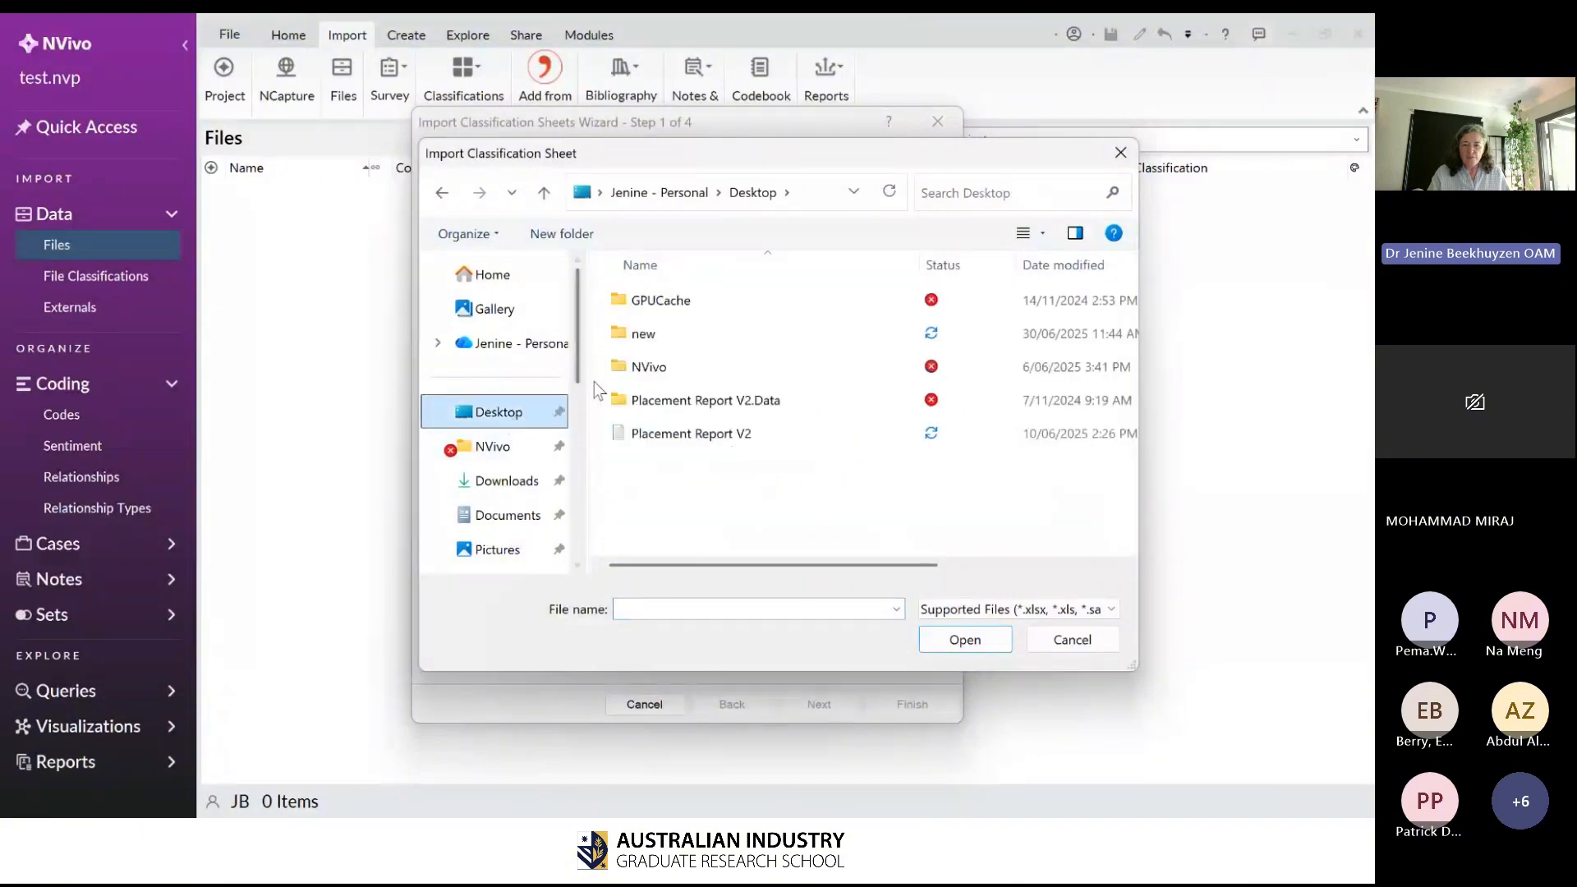
click(639, 371)
double_click(639, 372)
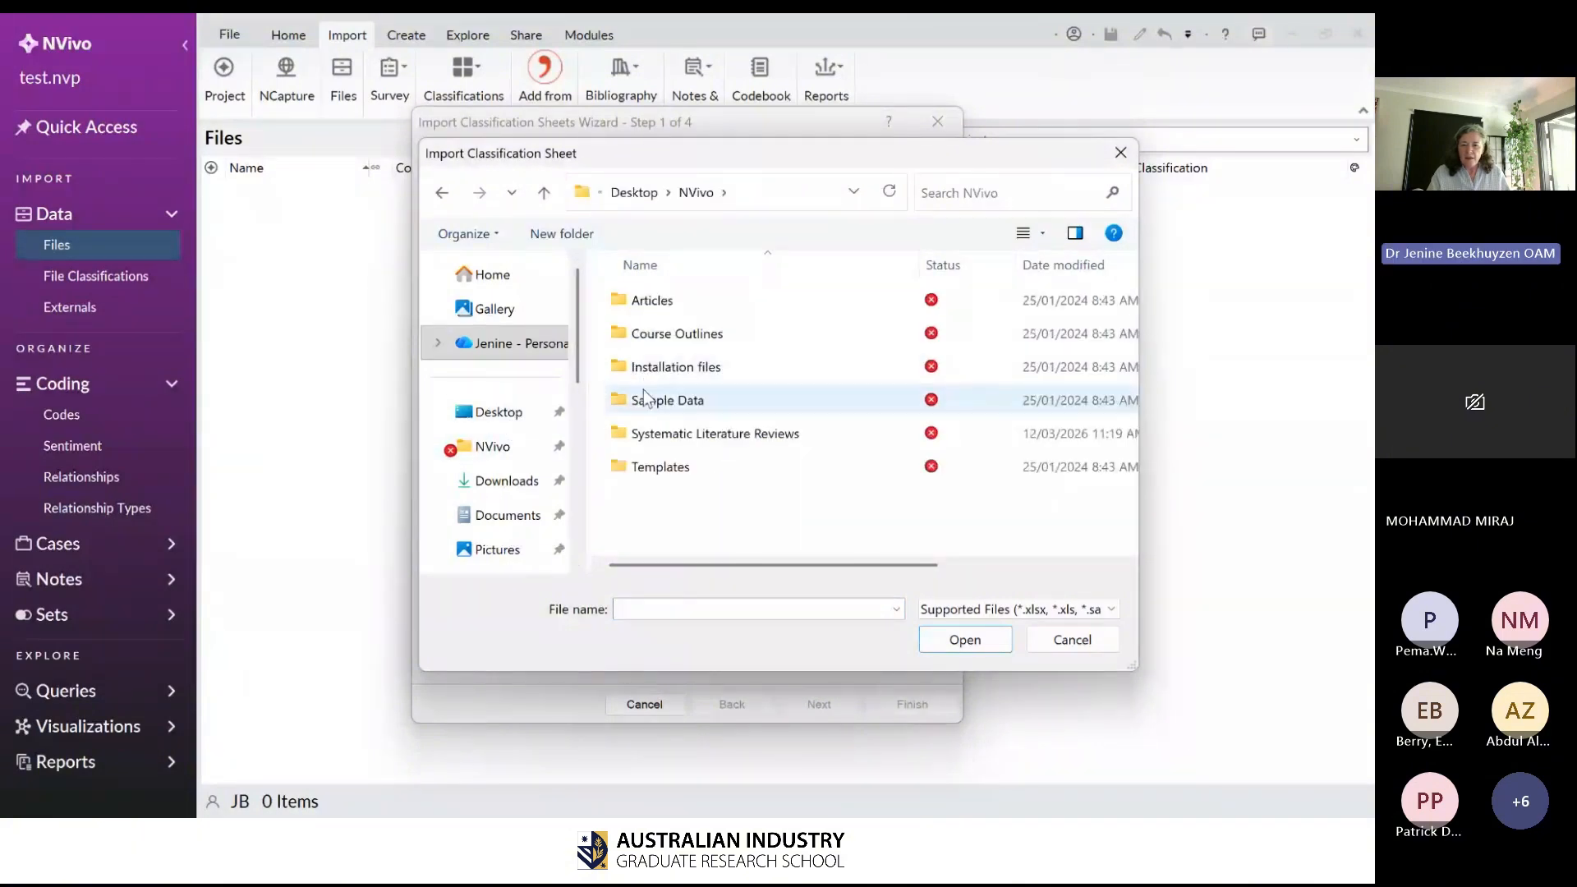
double_click(644, 391)
double_click(644, 332)
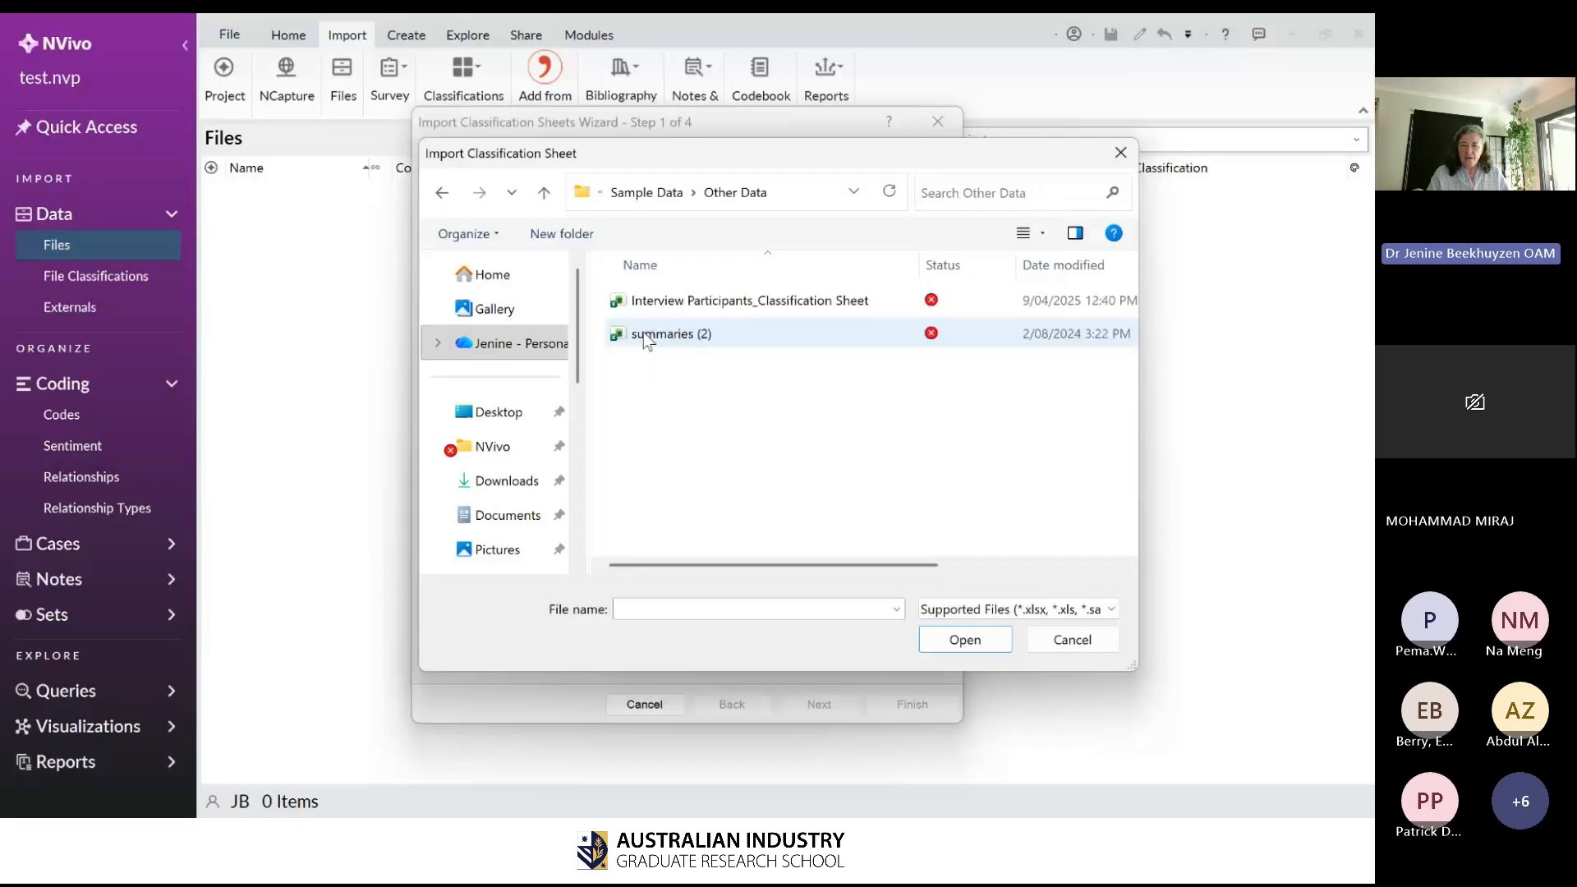
- Choose the Interview Participants_Classification Sheet file for import and continue to the classification options
click(667, 309)
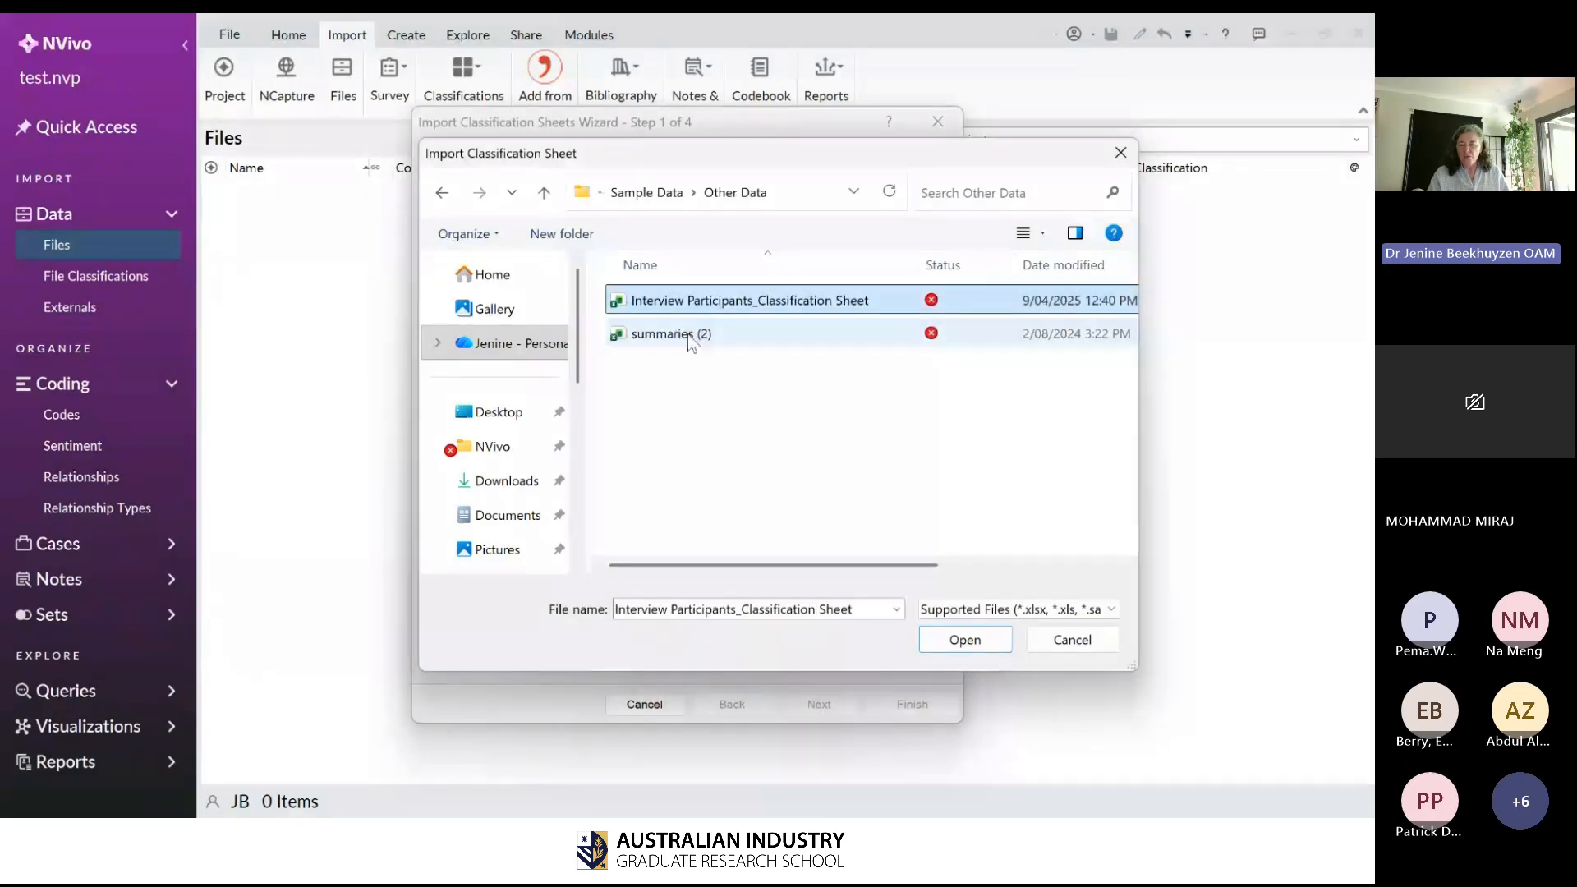
click(946, 615)
click(951, 629)
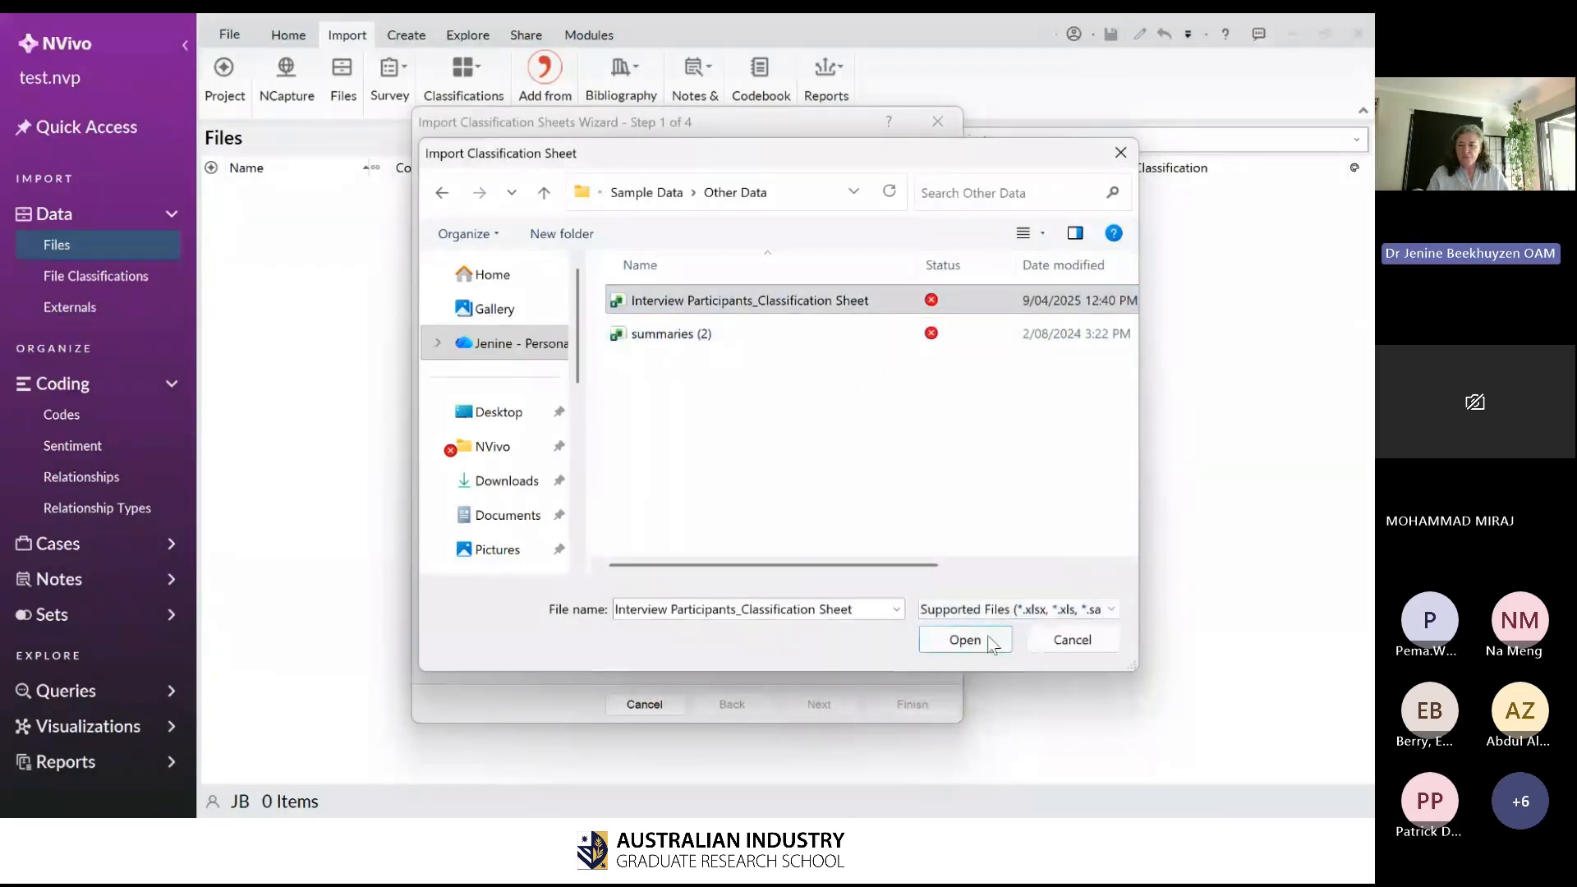
click(978, 642)
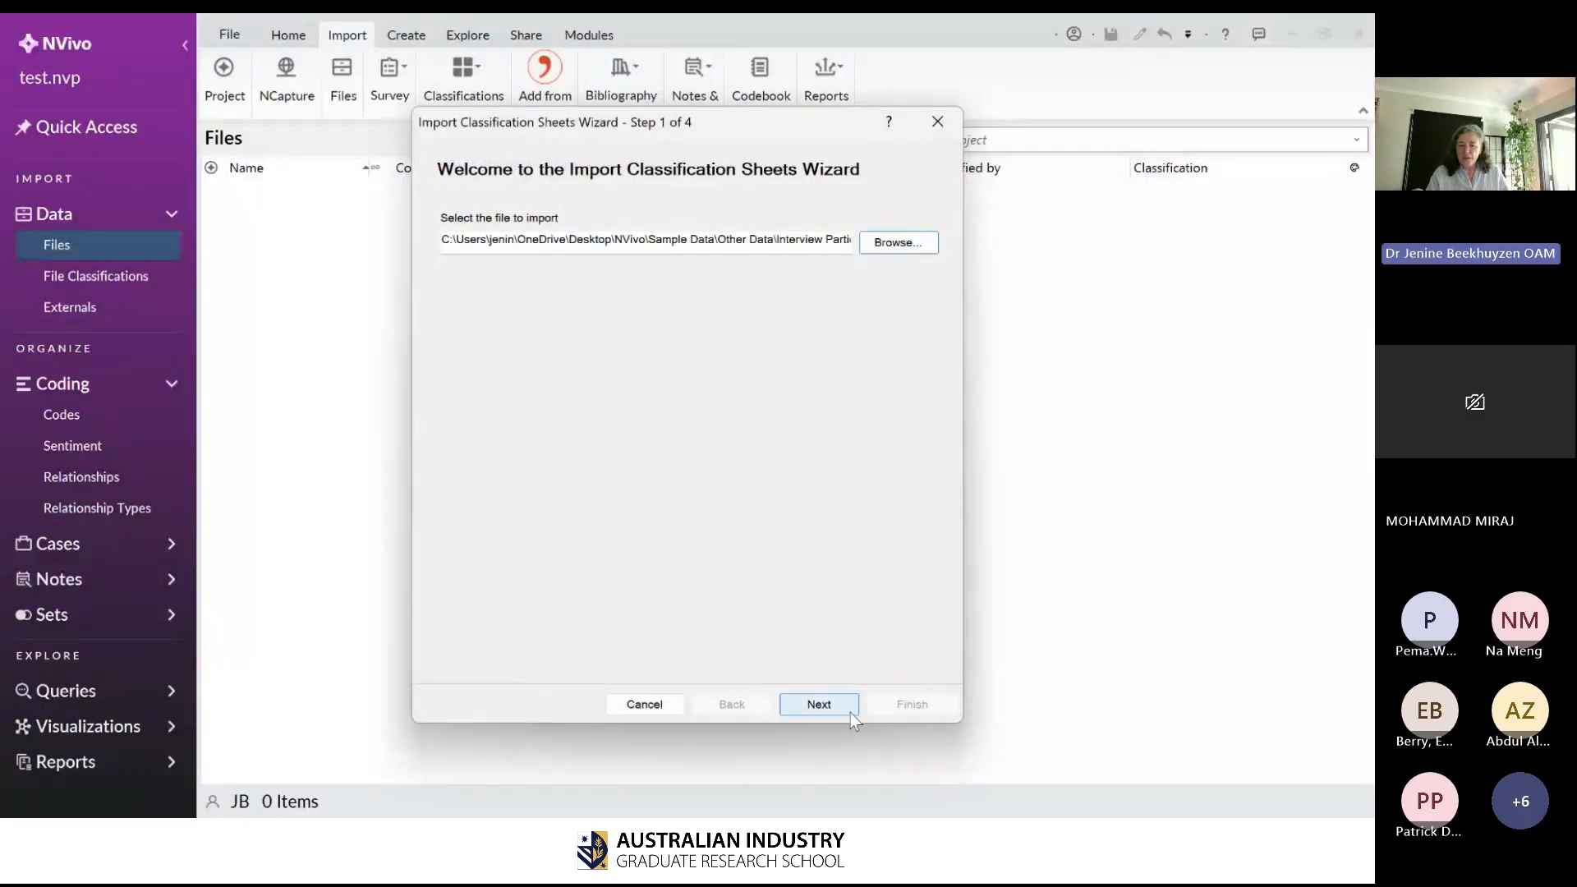
click(819, 704)
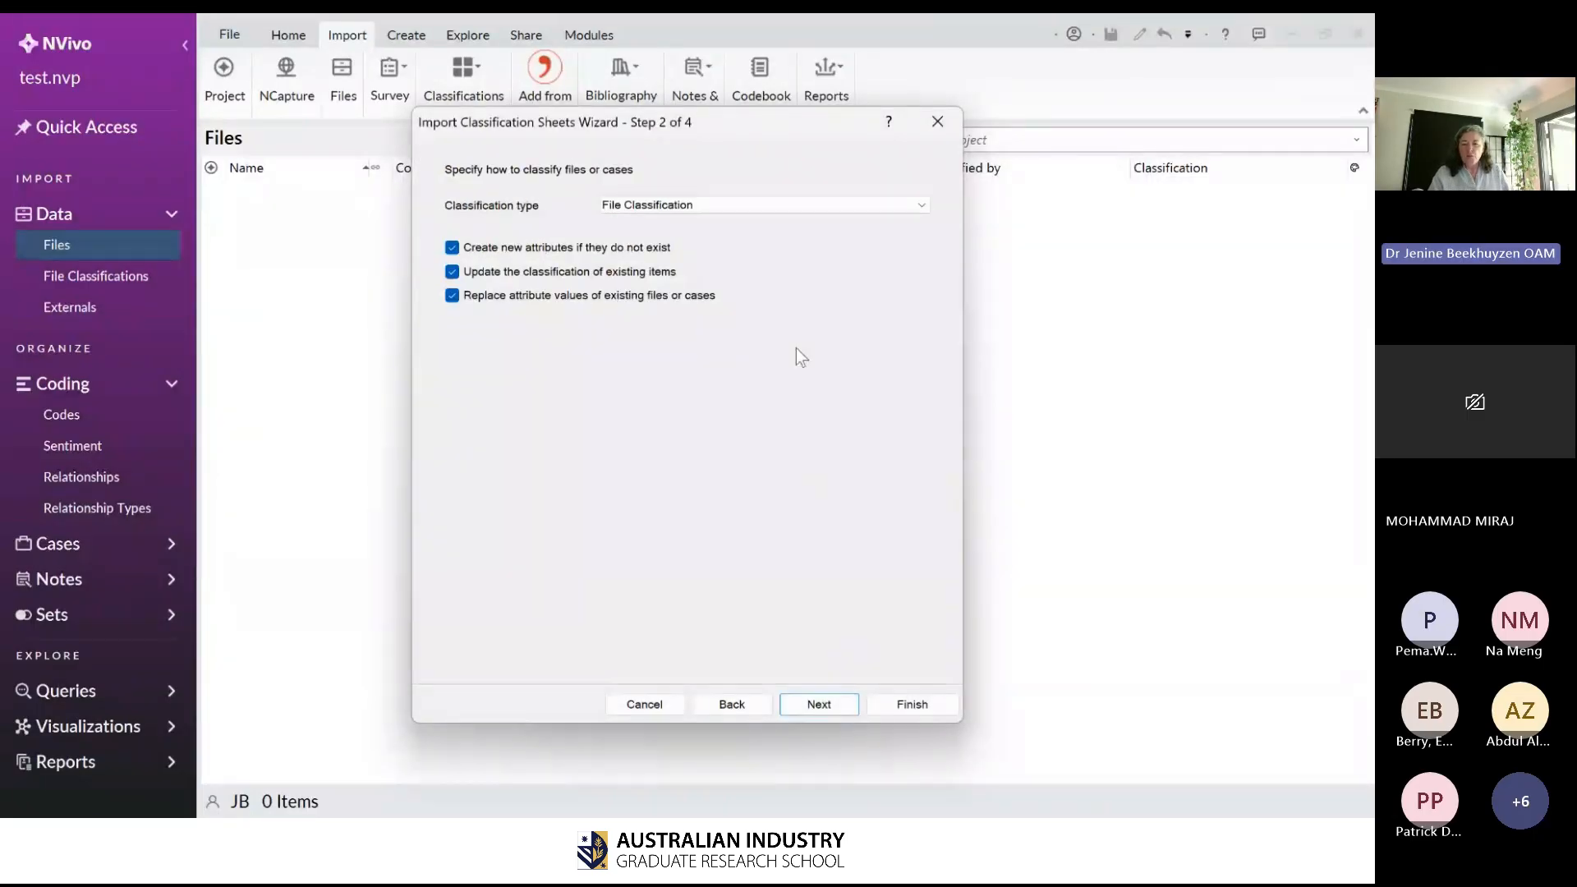
- Set the classification type to Case Classification and finish the import with cases represented as hierarchical names
click(822, 205)
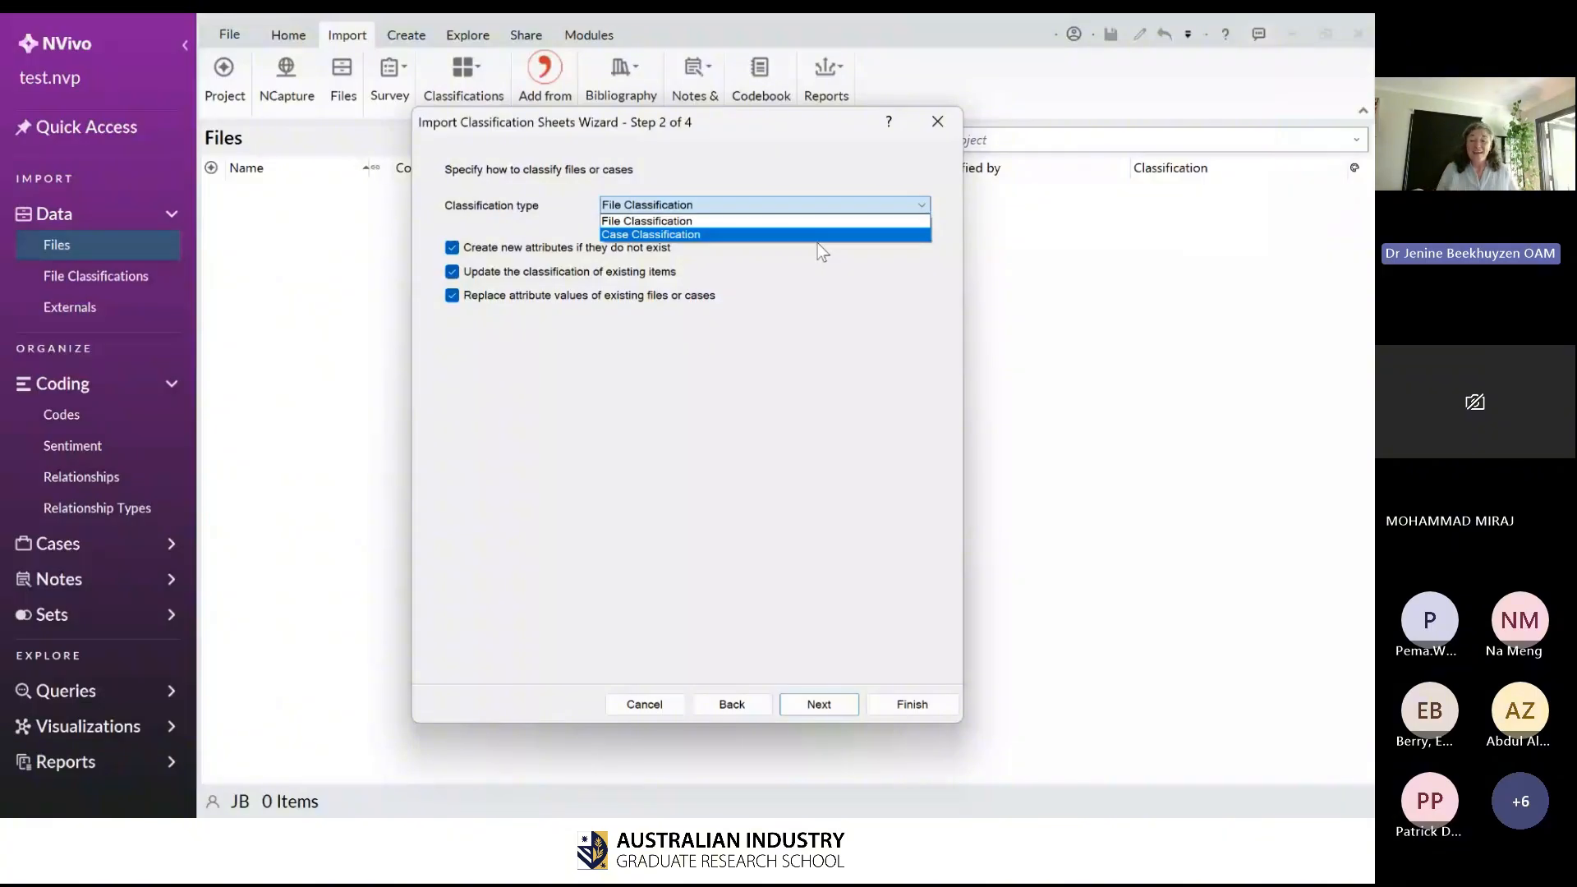
click(817, 243)
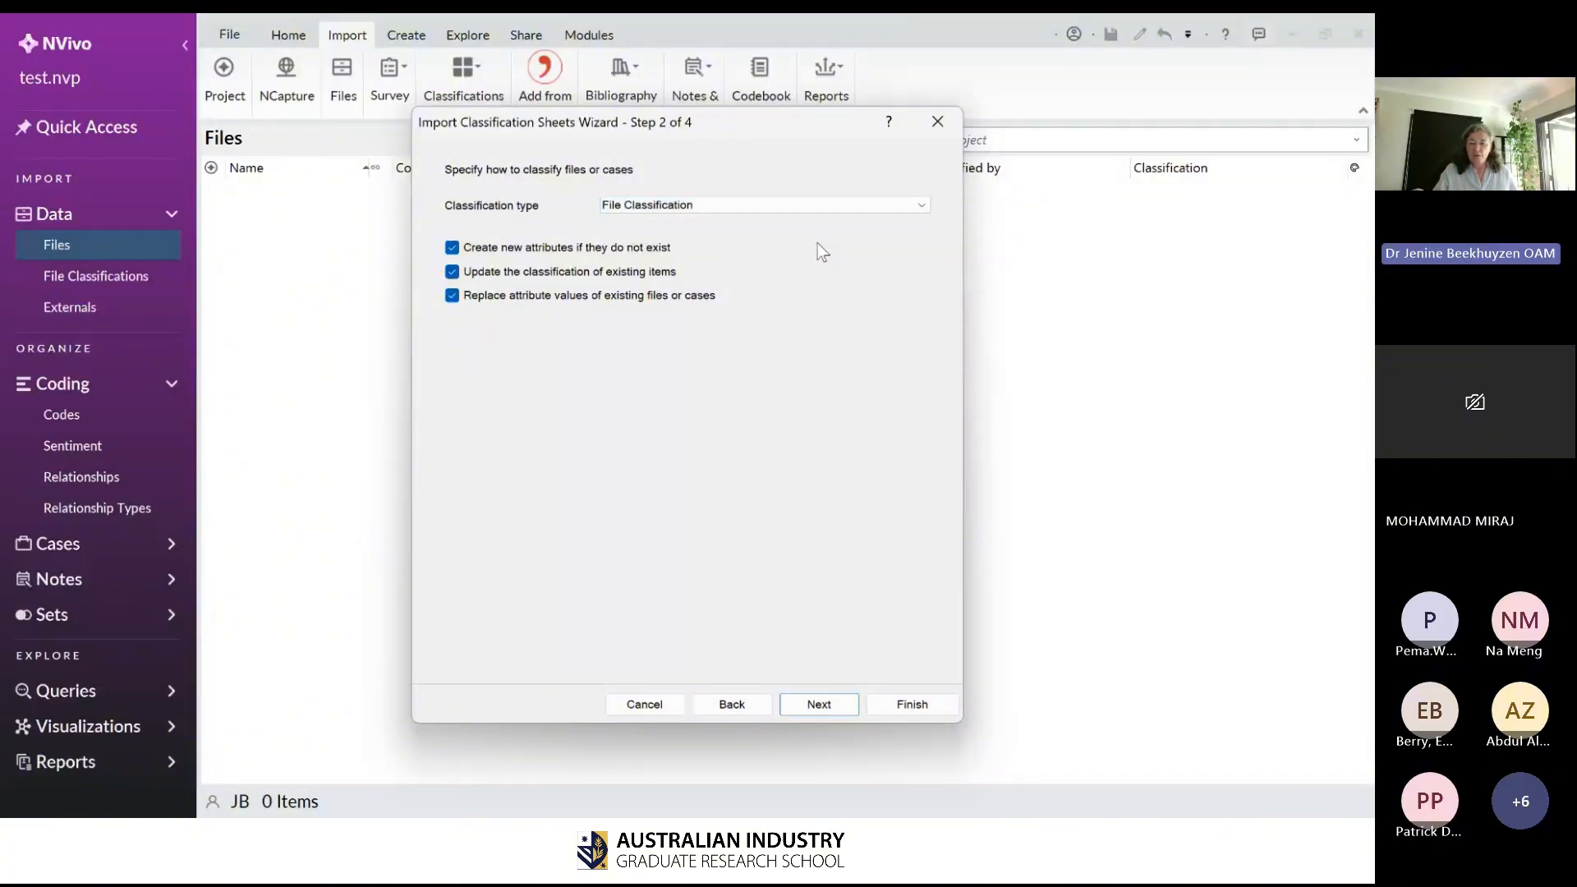
click(795, 204)
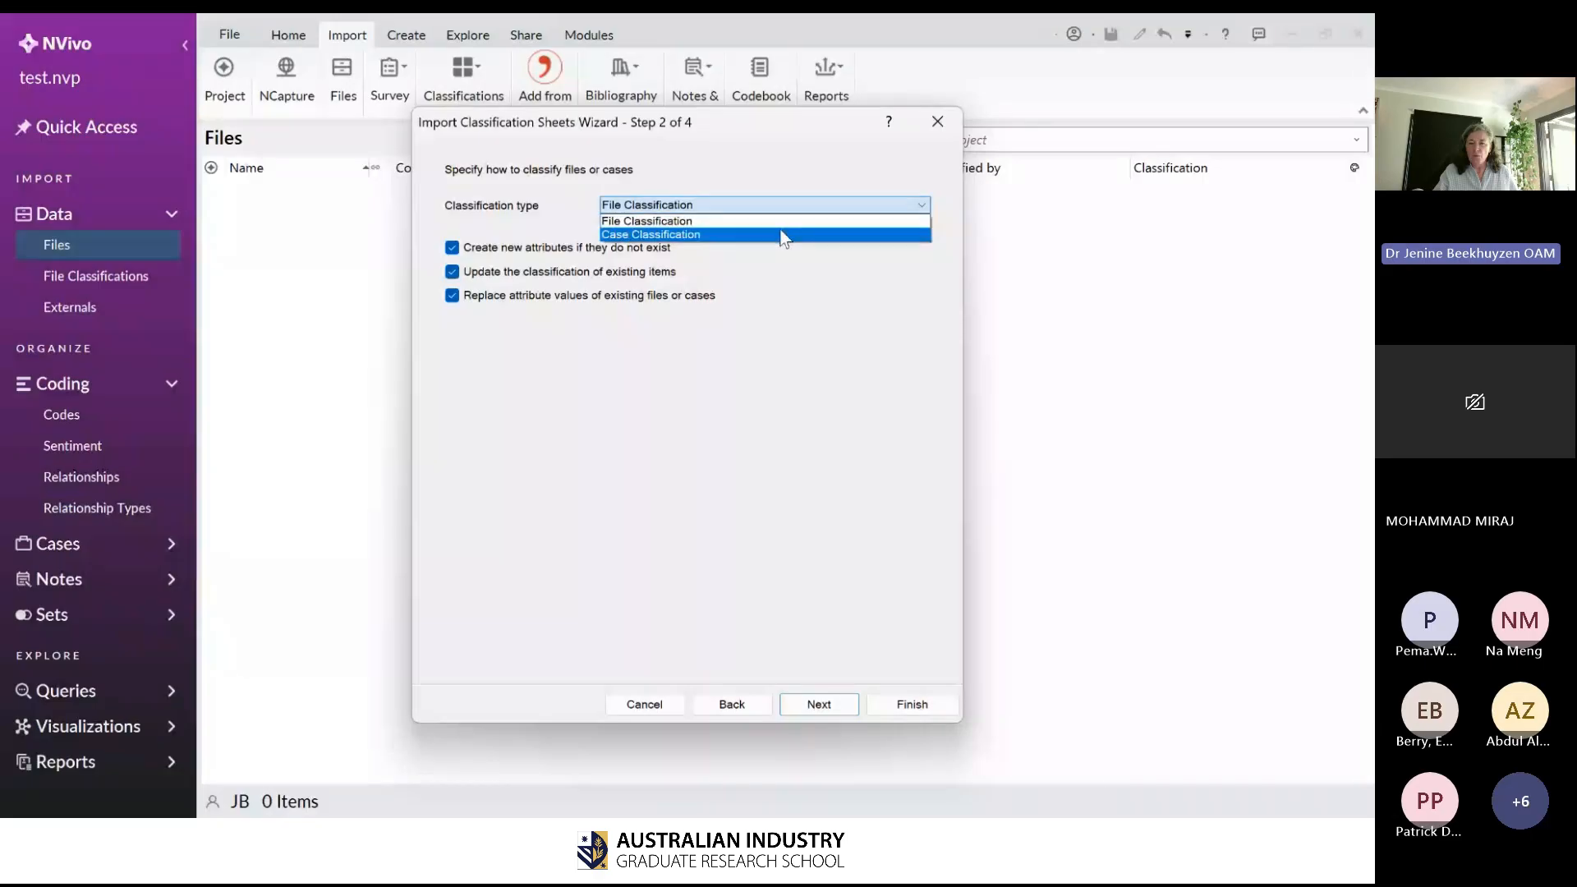
click(783, 236)
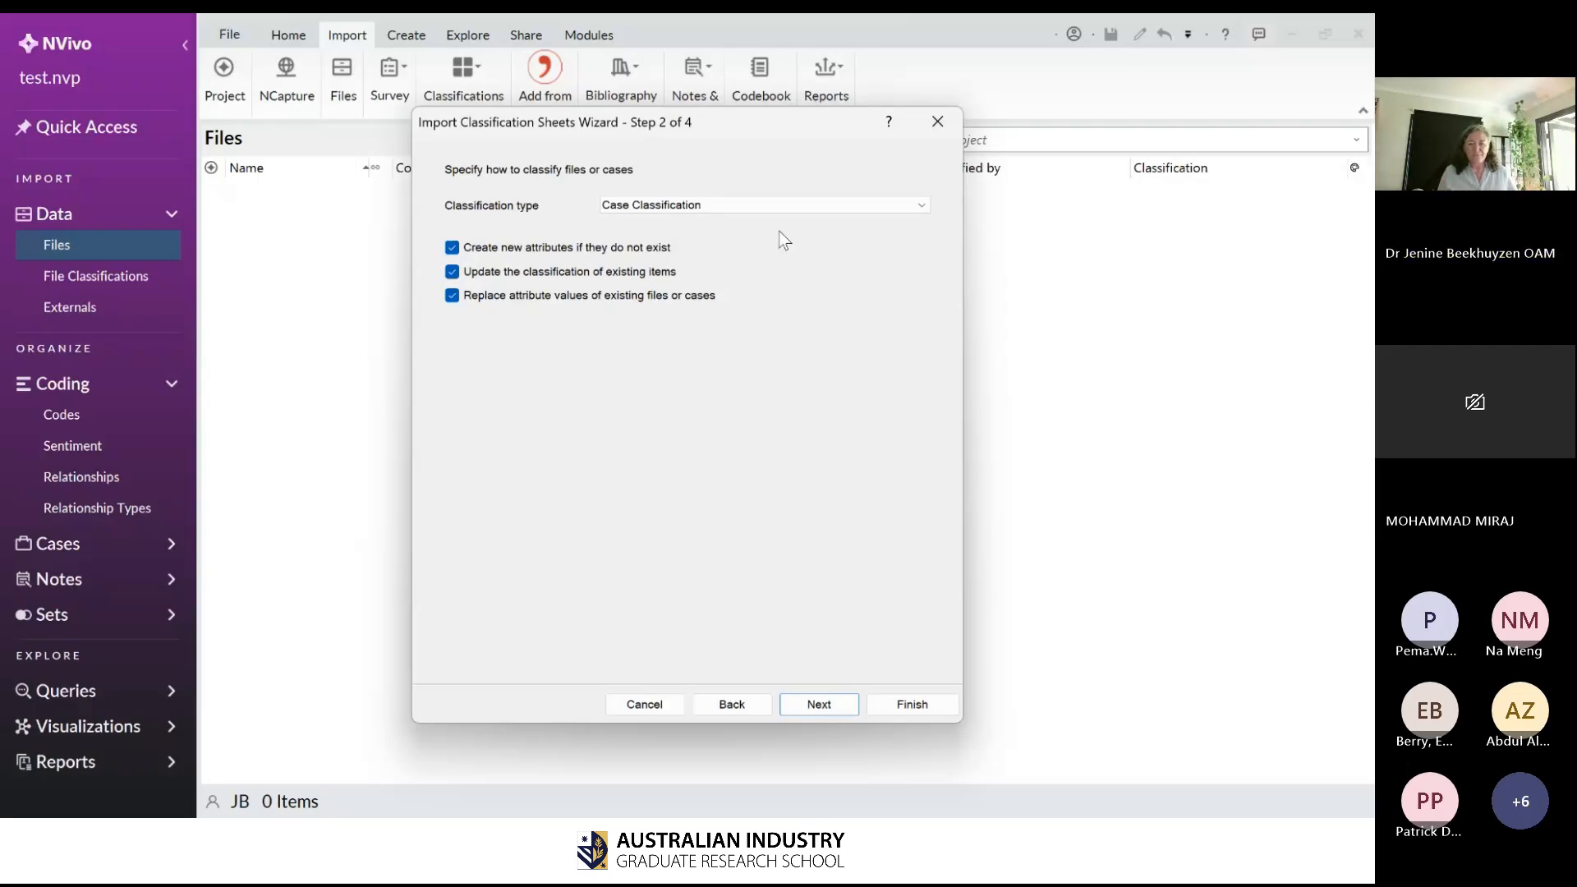
click(844, 716)
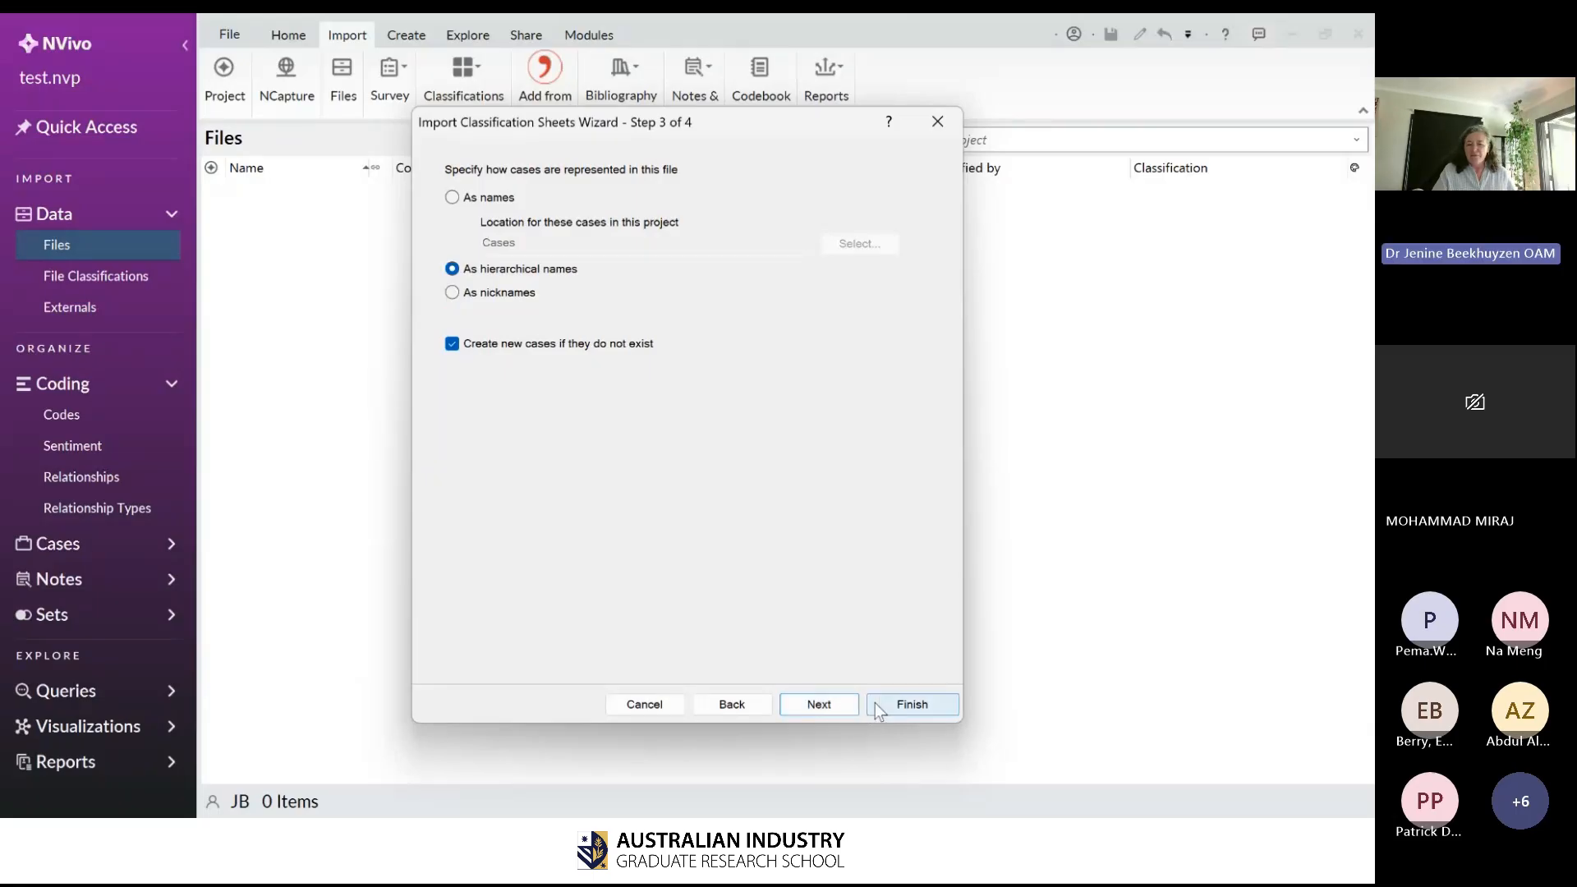
click(875, 705)
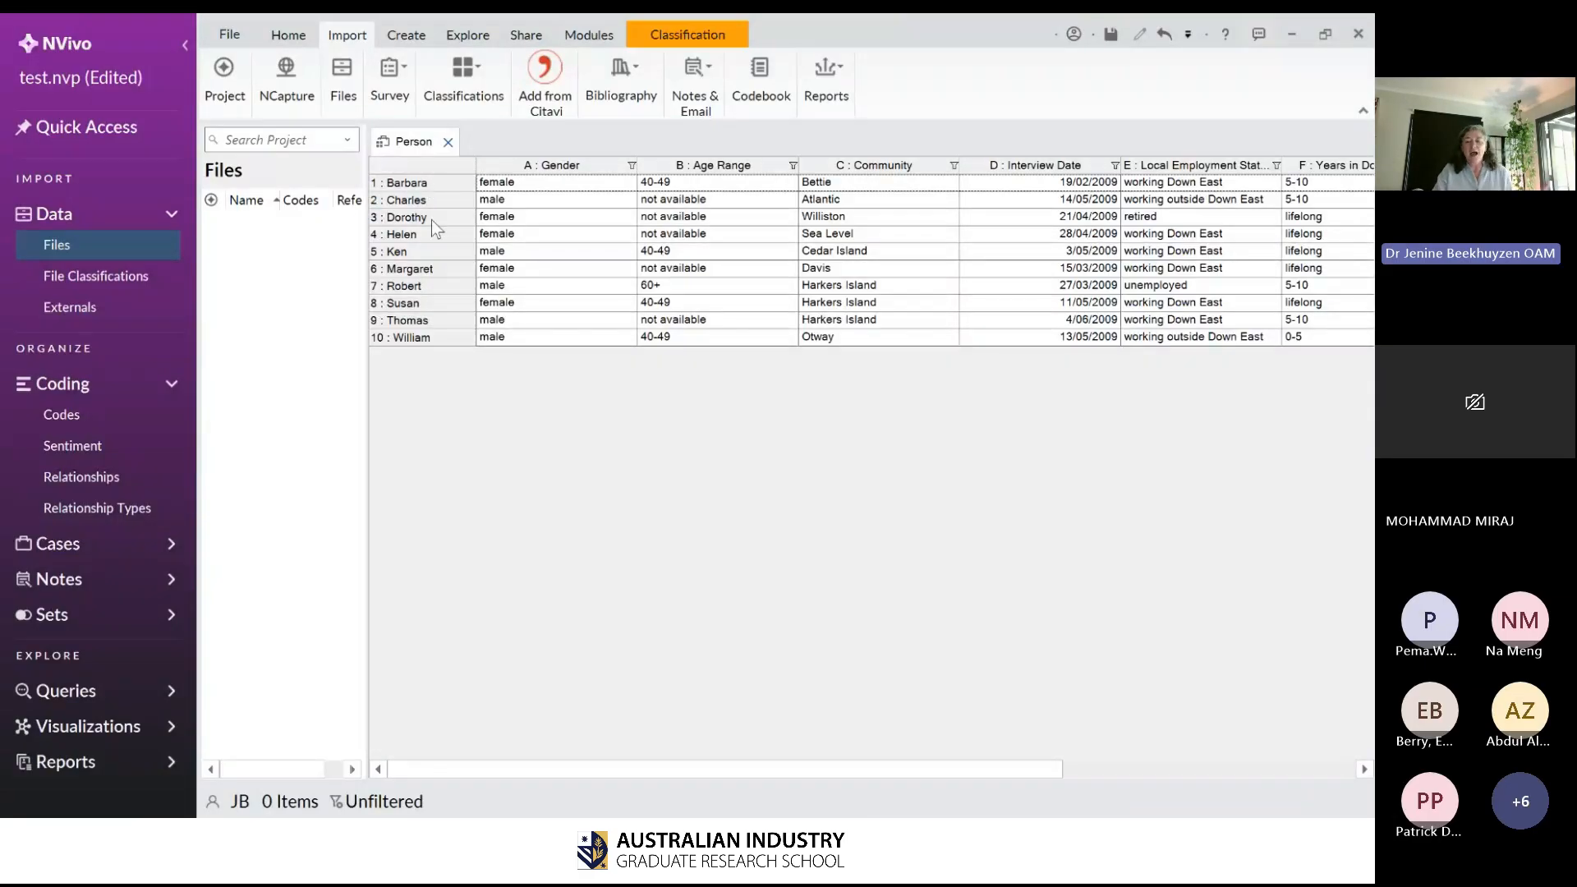
- Examine the participants and their attribute columns in the imported Person classification sheet
click(1101, 236)
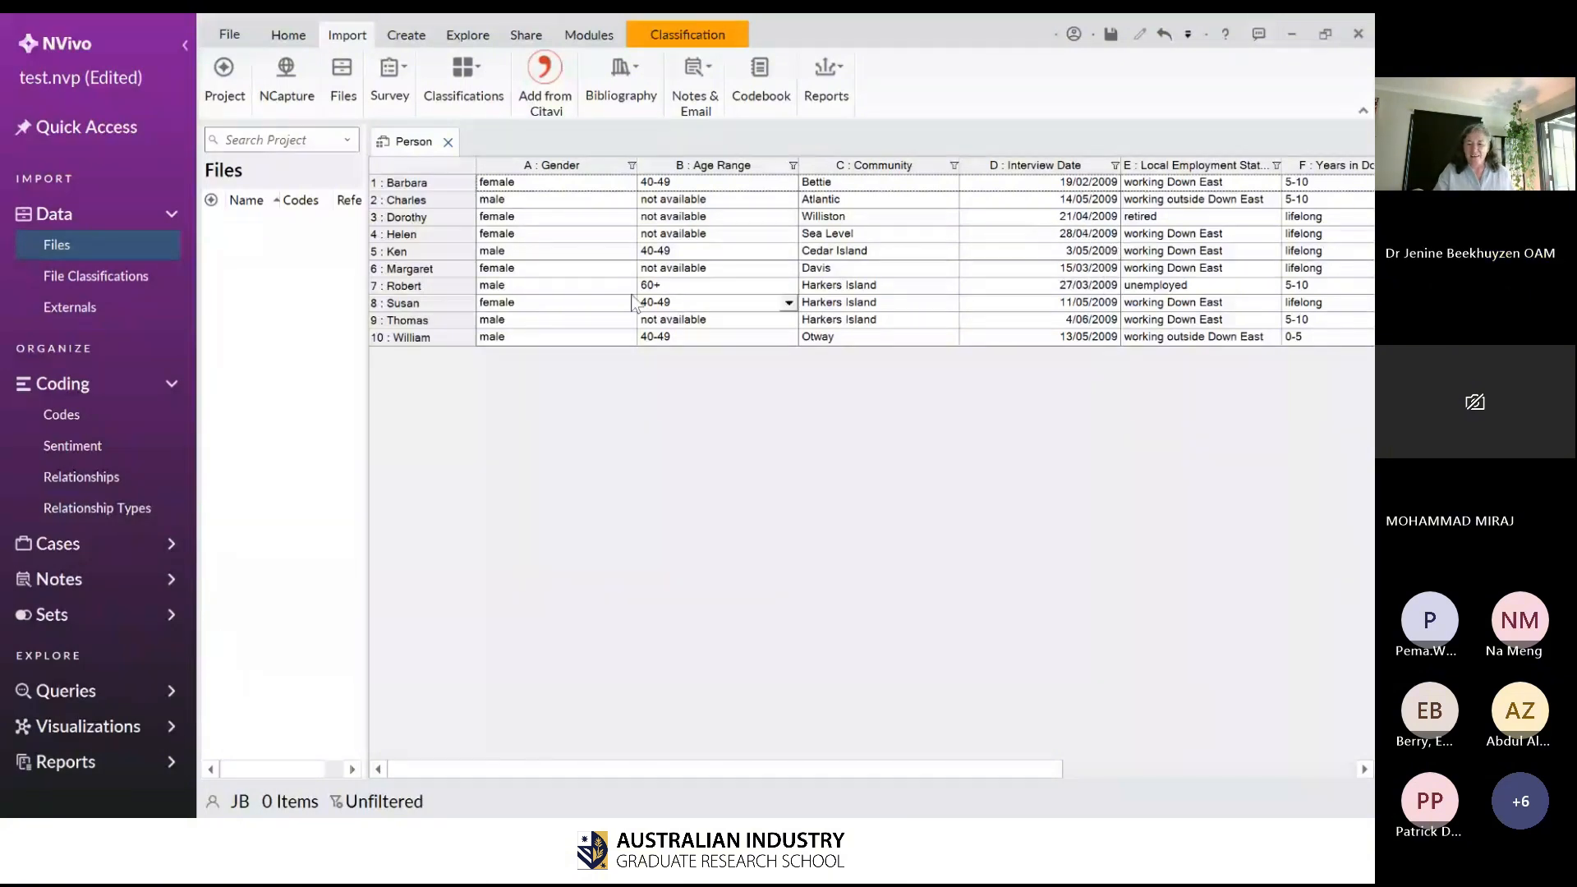
click(595, 201)
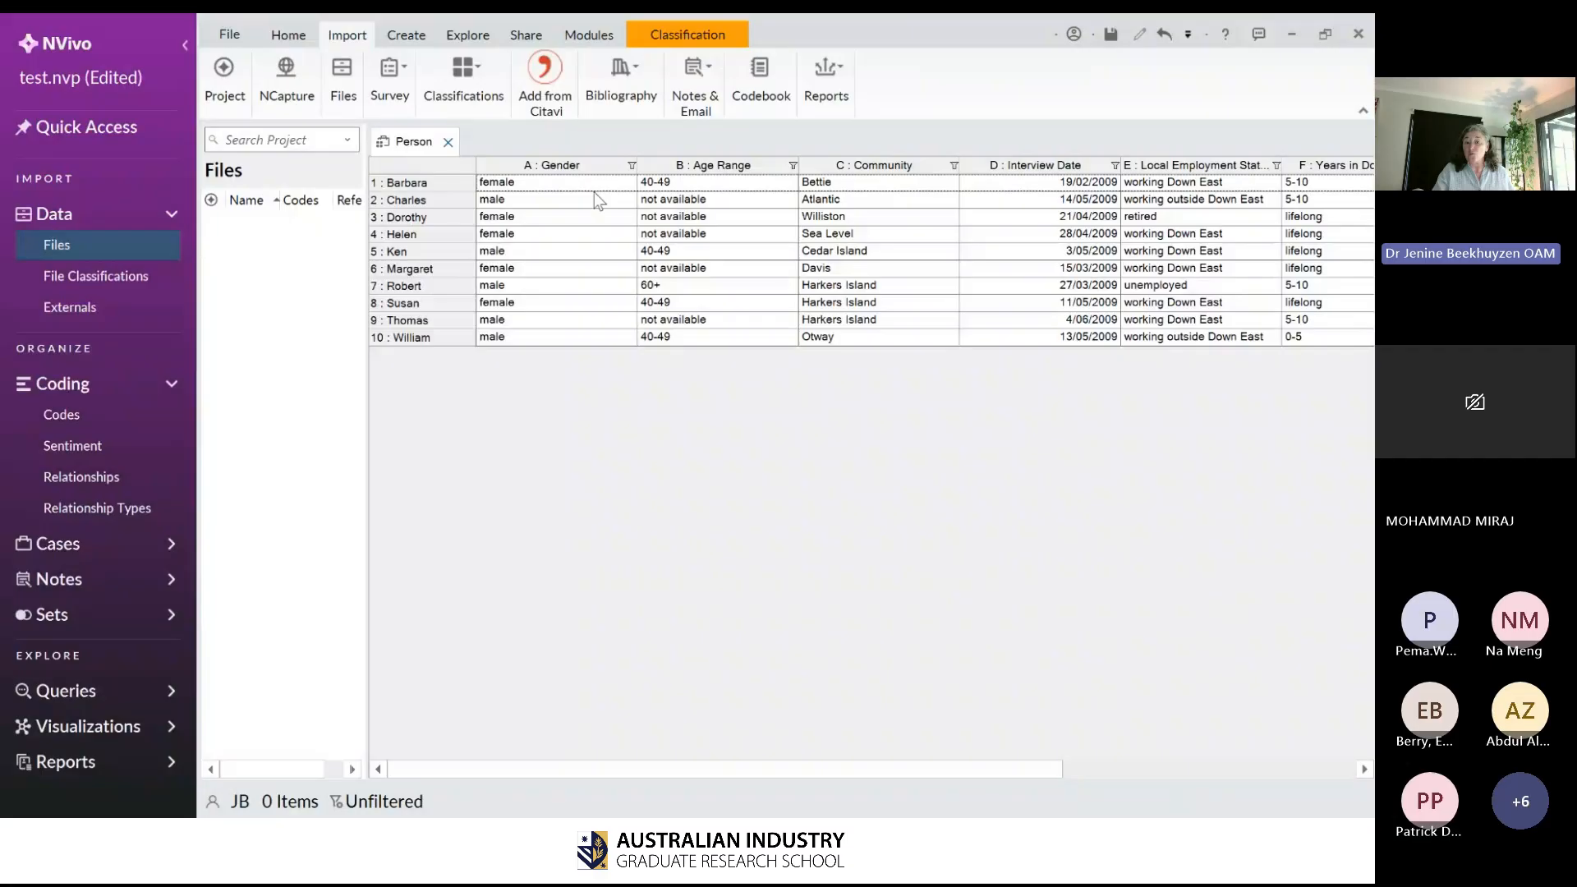
click(590, 187)
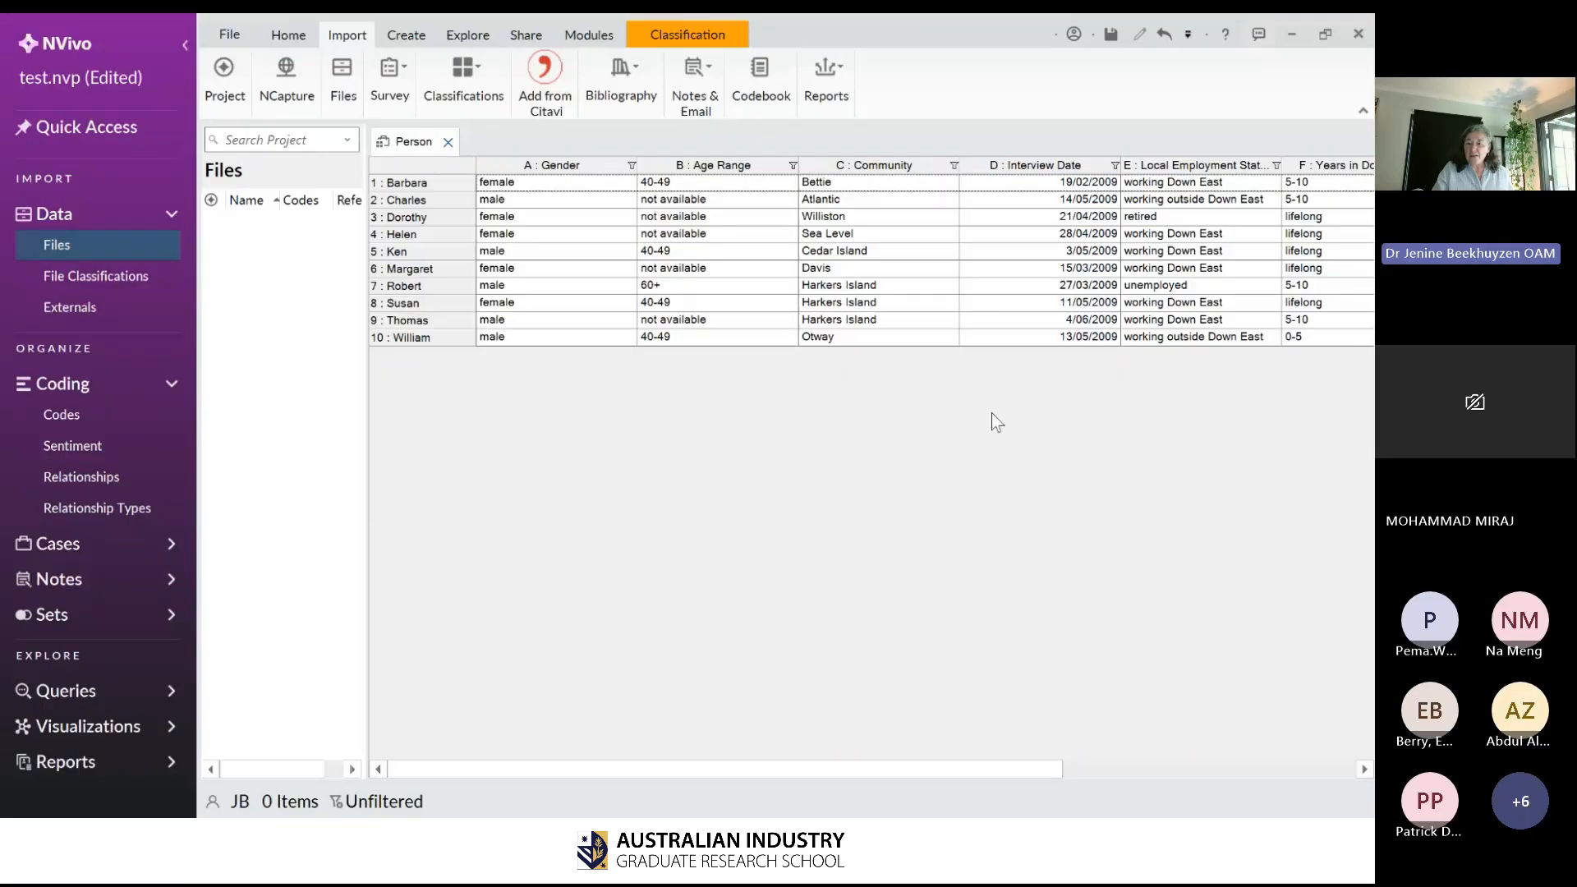
click(1157, 767)
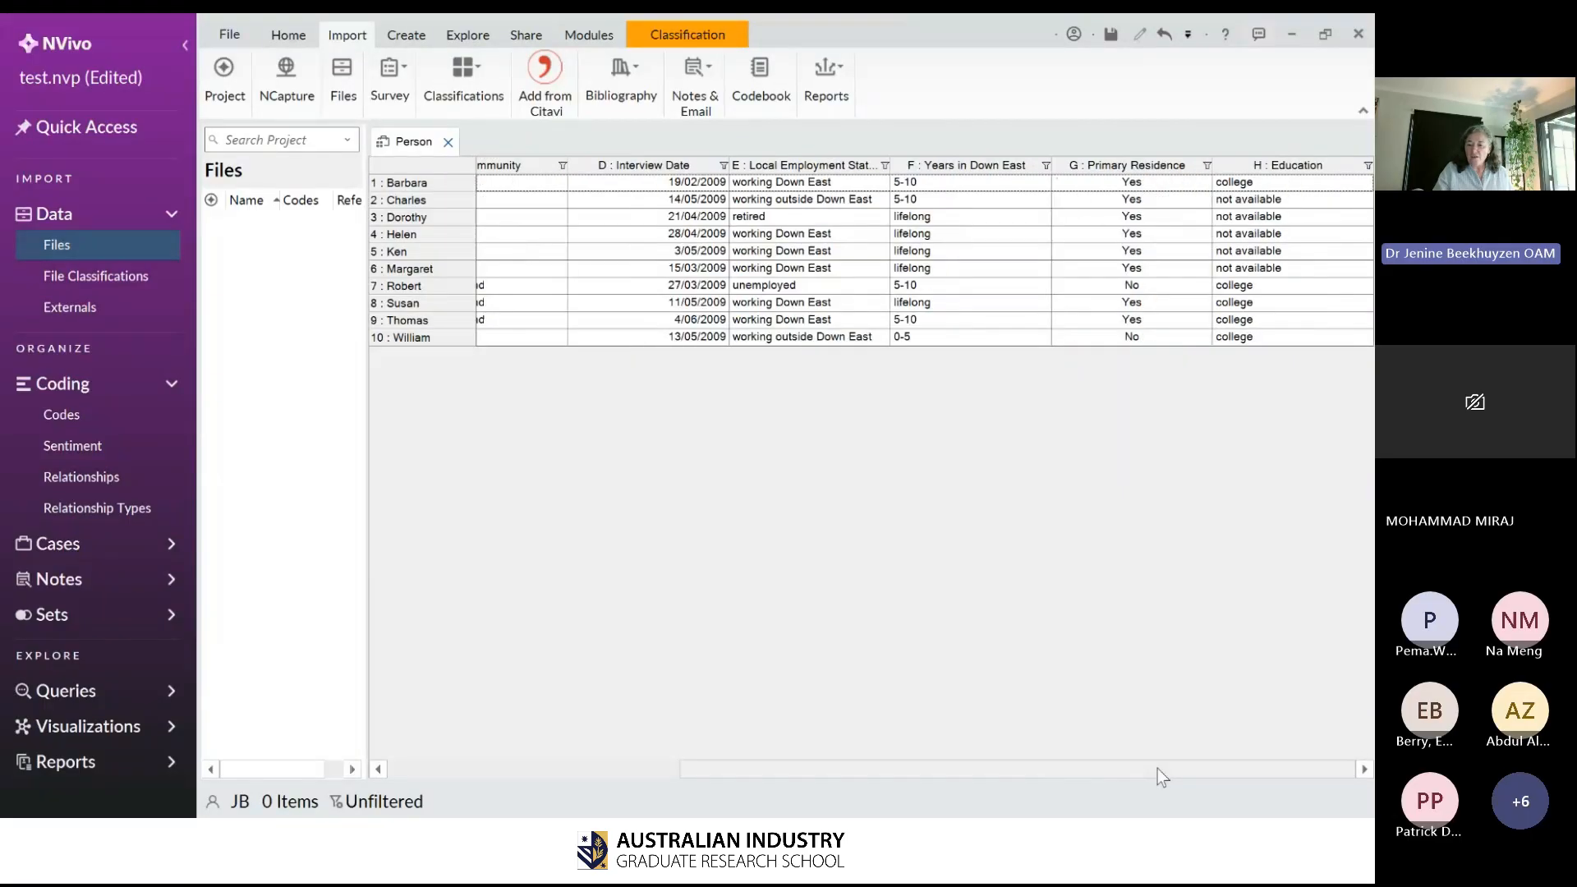
drag(1117, 780, 828, 787)
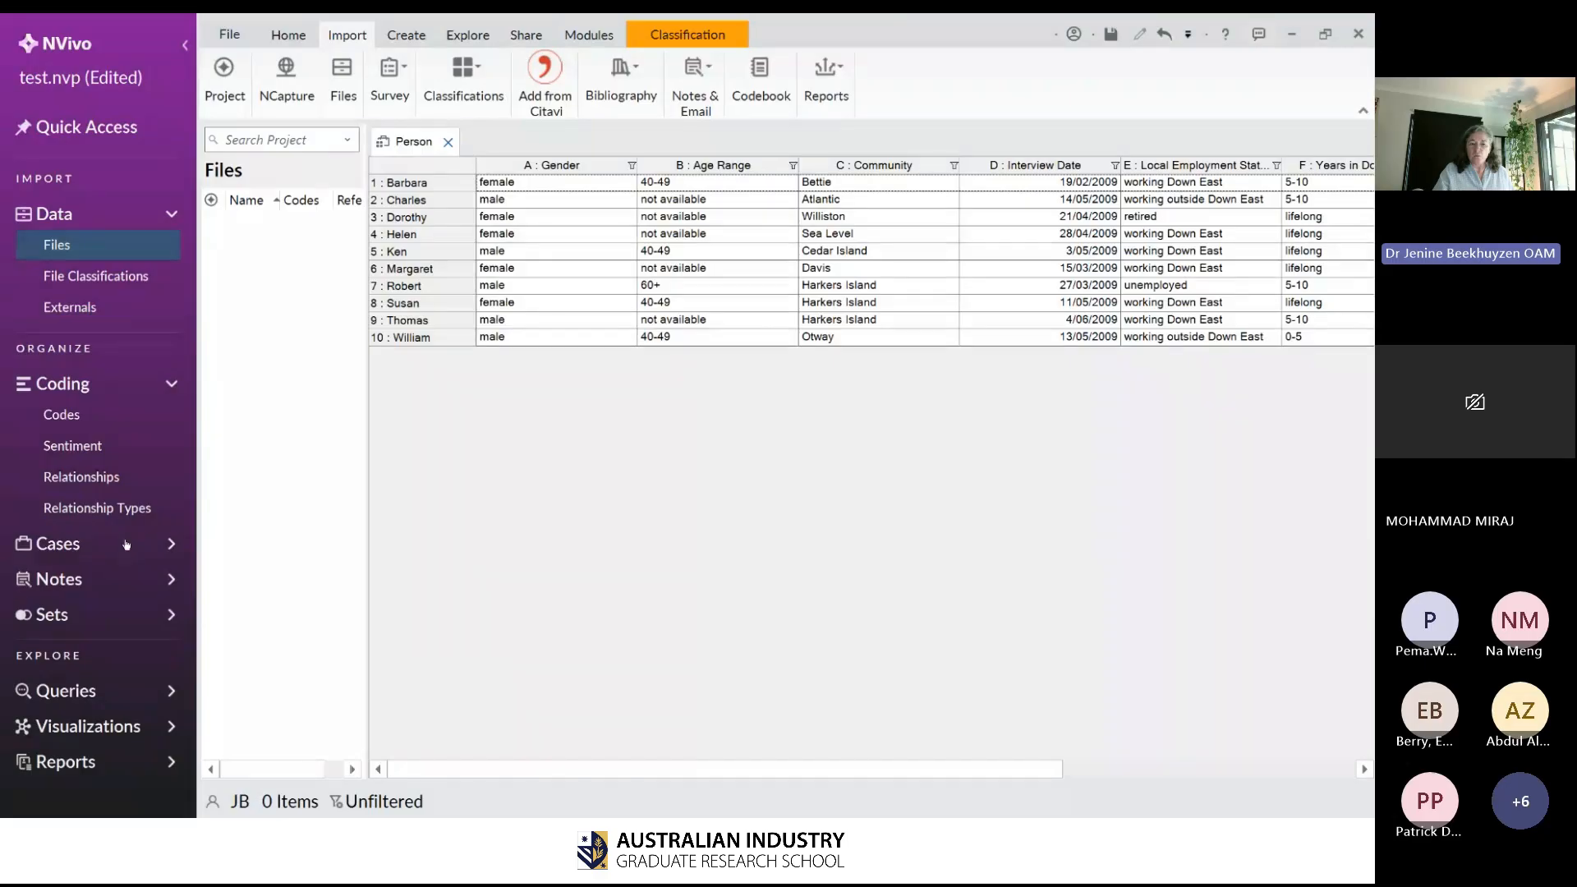
- View the list of imported cases, look into the Codes folder, and return to the cases
click(65, 545)
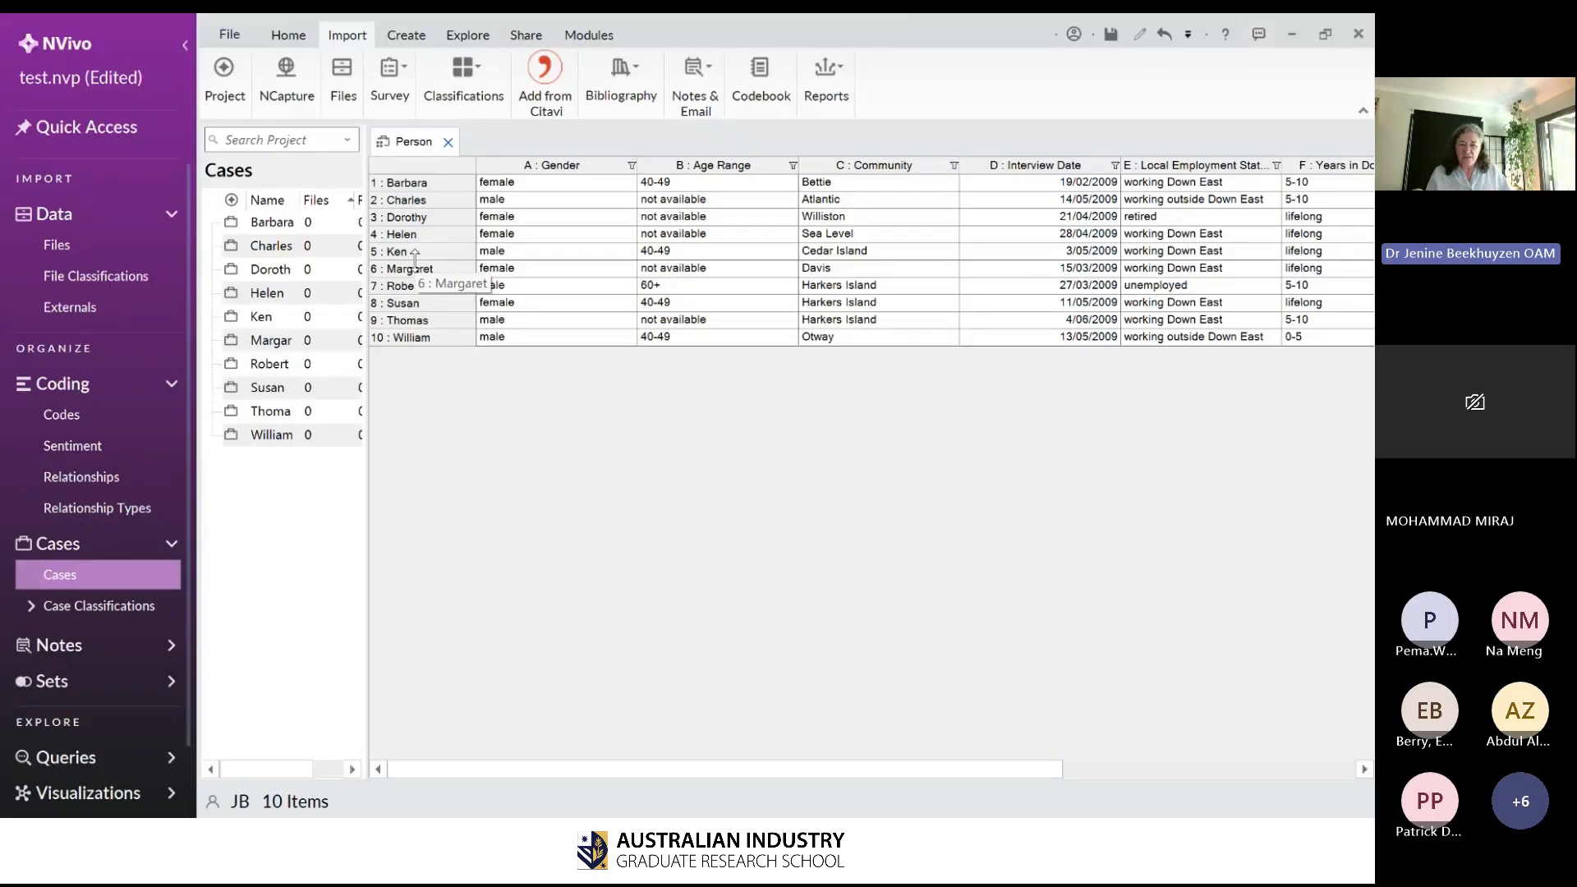
click(163, 426)
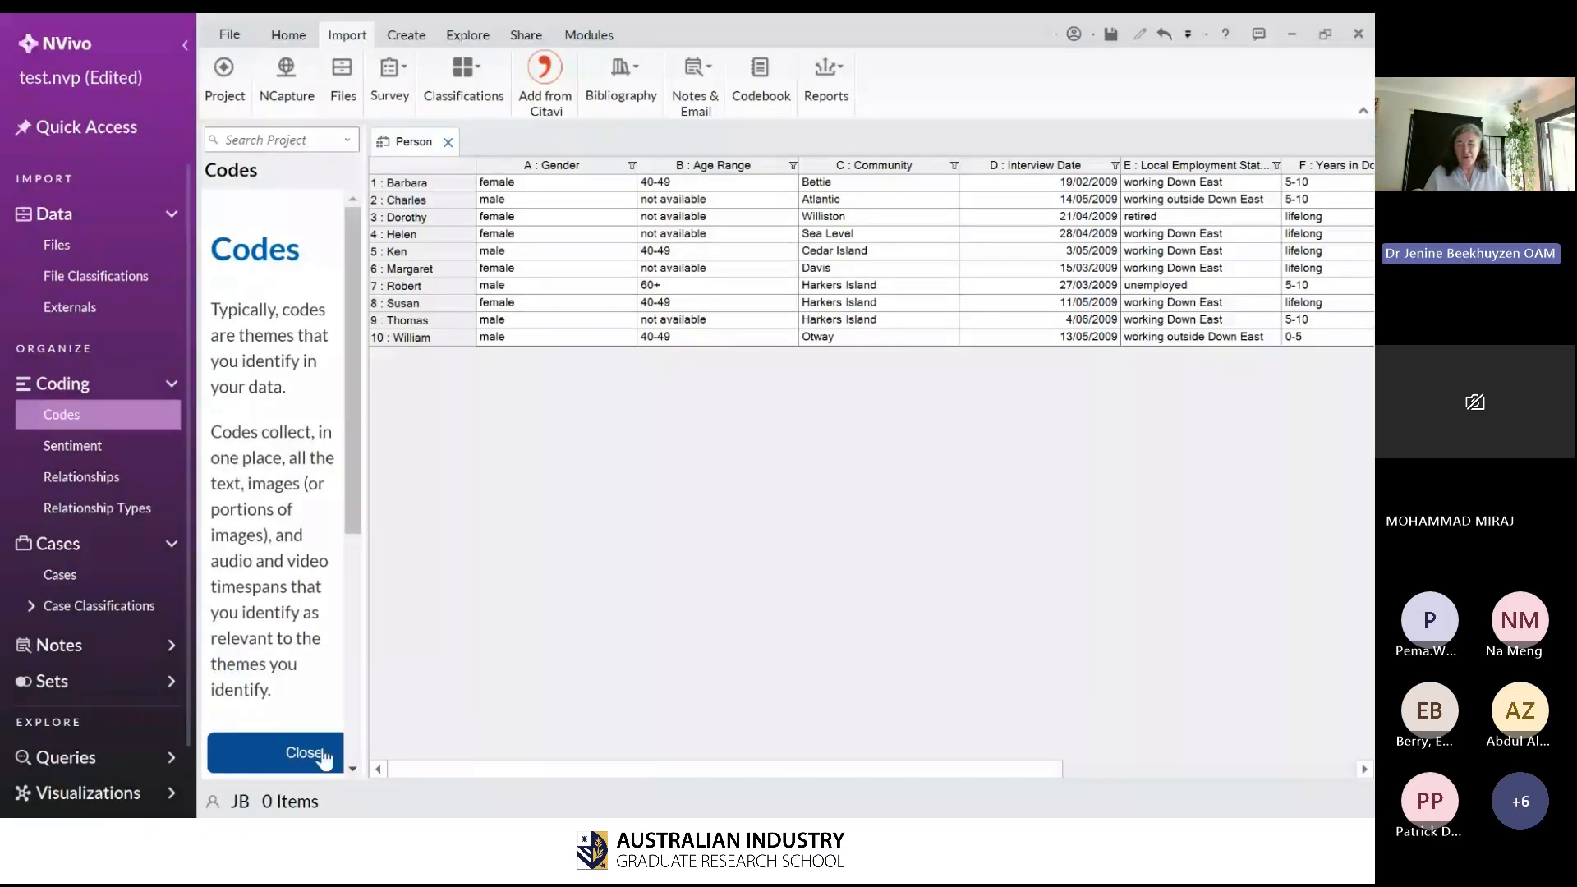
click(59, 575)
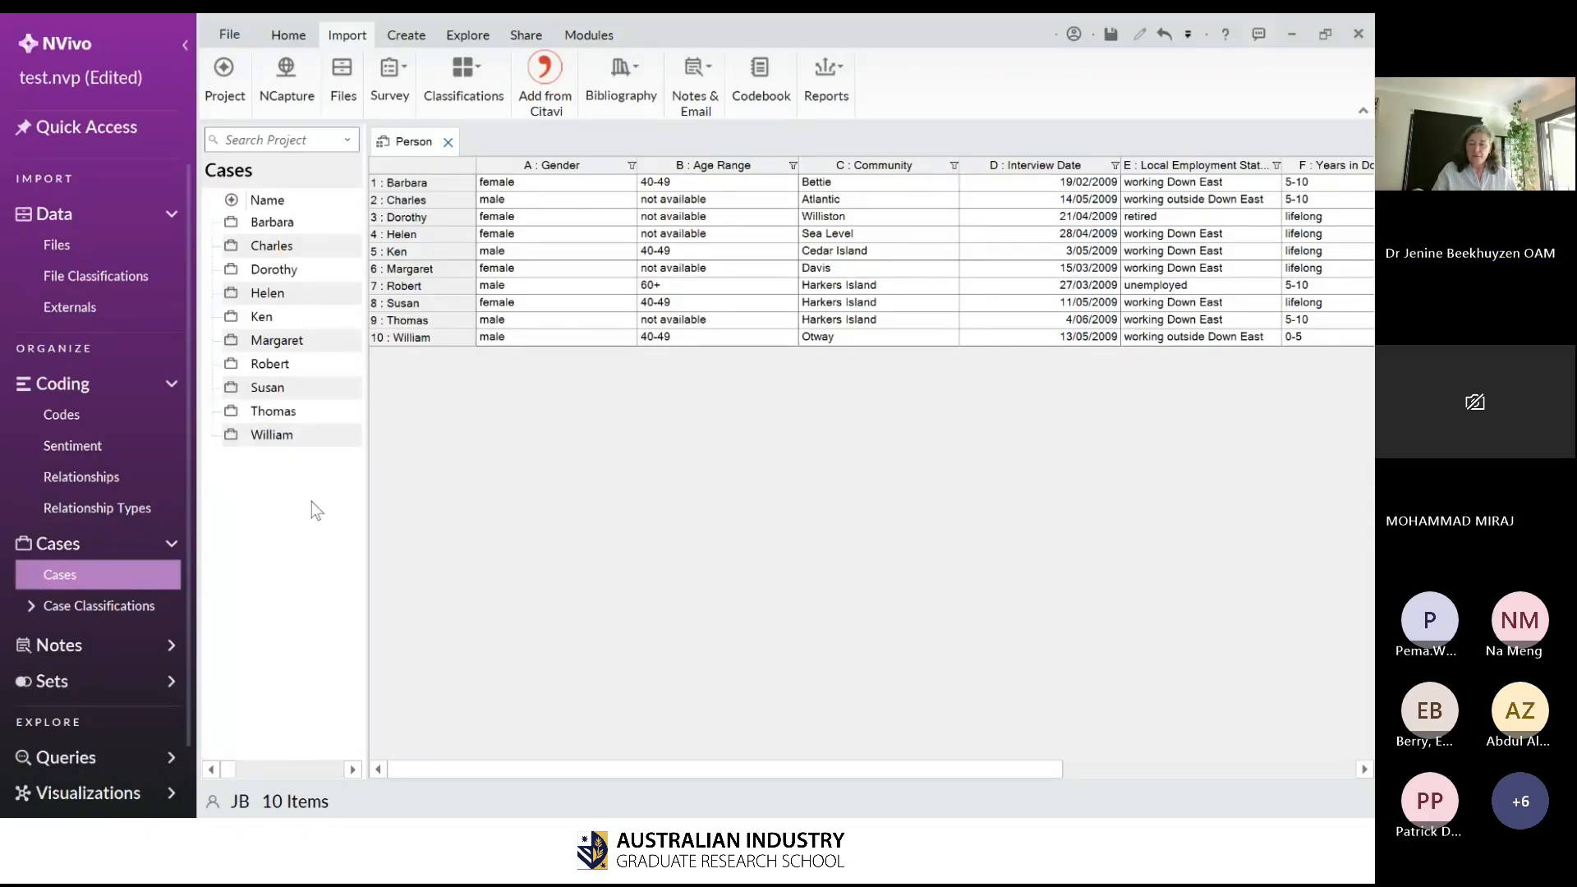
- Close the Person classification sheet and create a new case named "Individuals" in the Cases folder
click(448, 142)
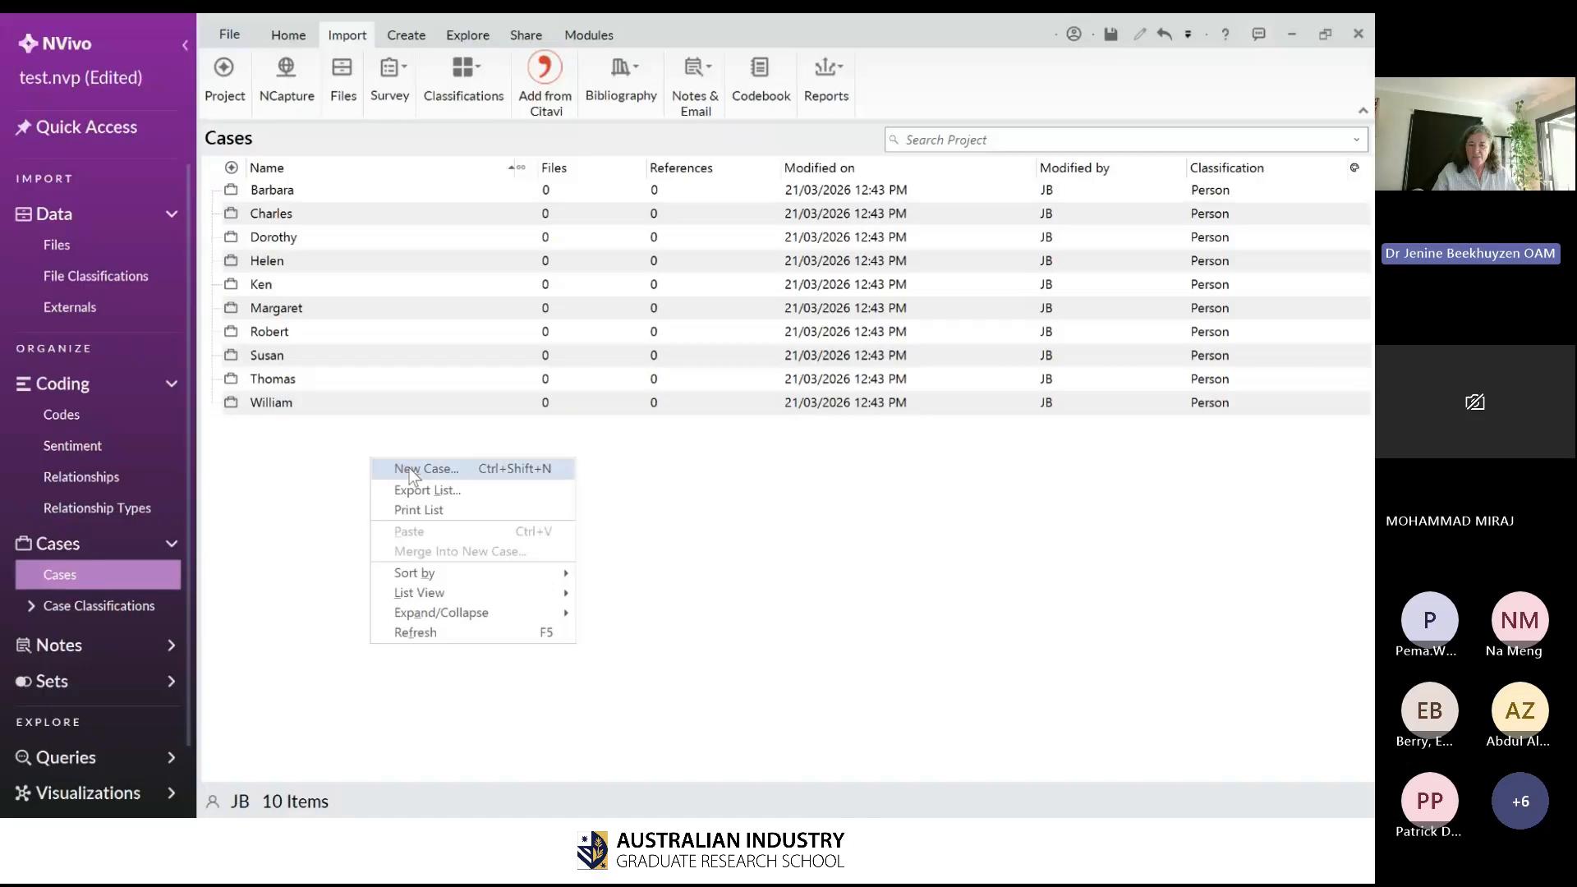
click(409, 468)
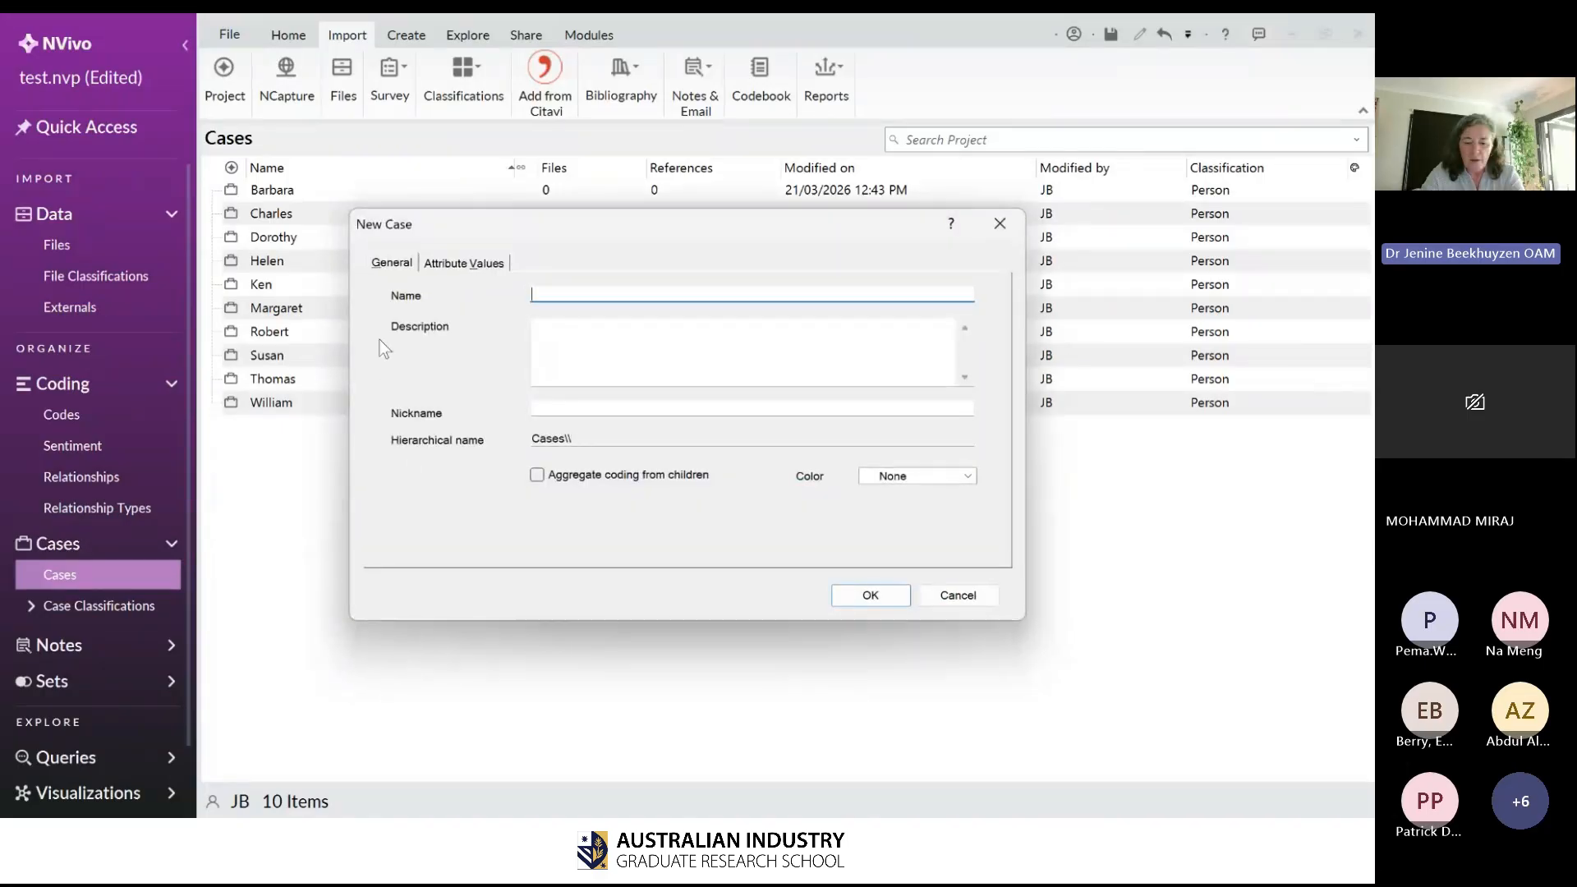
text(Indivis)
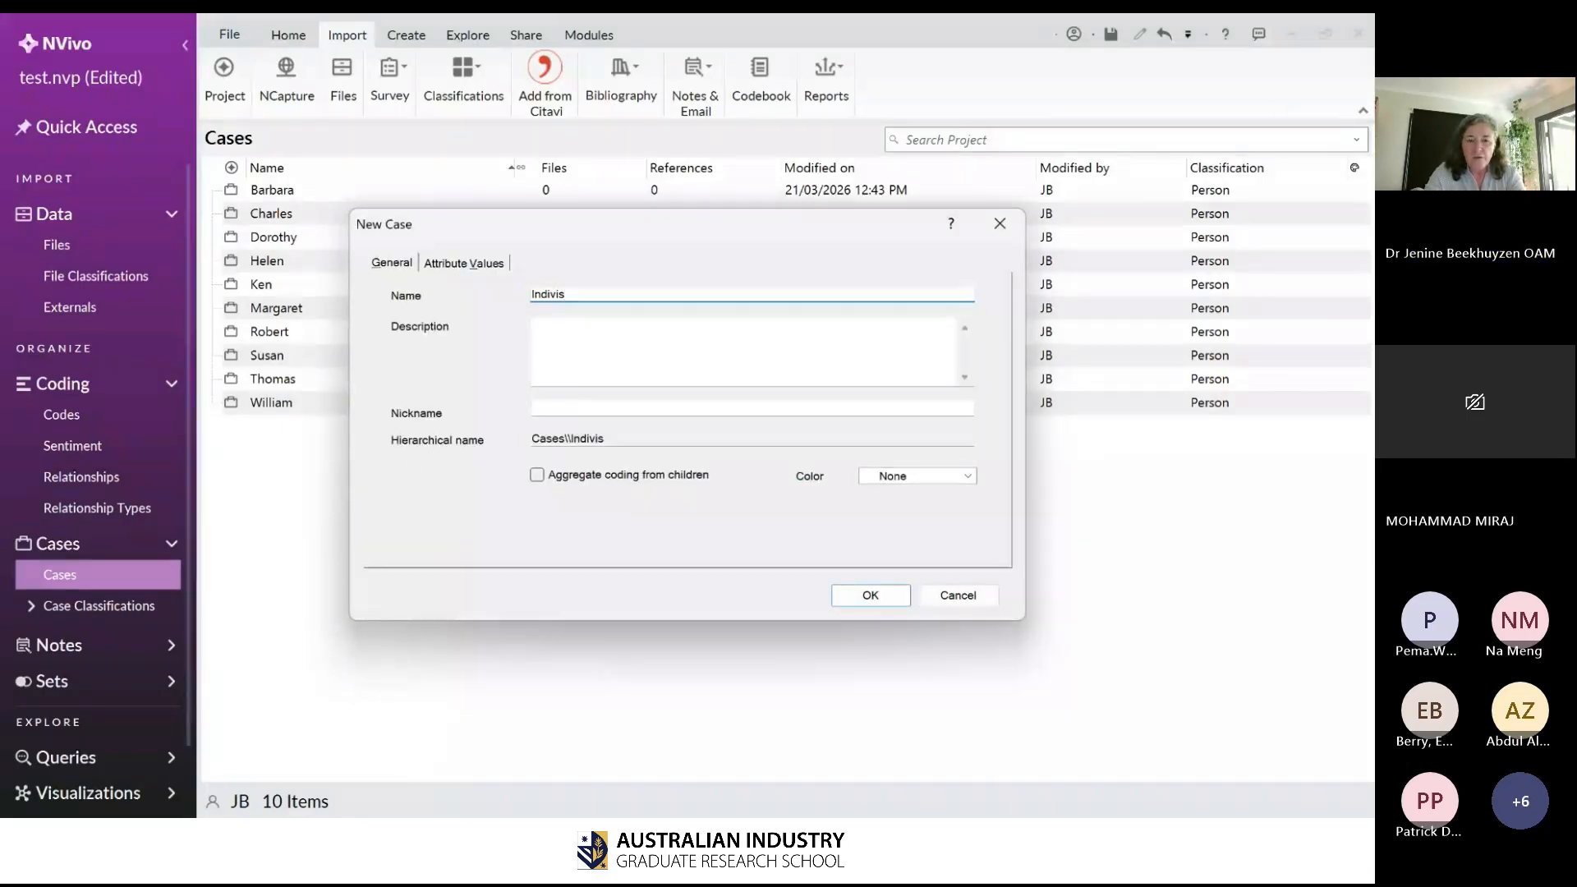
key(BackSpace)
text(duals)
key(Return)
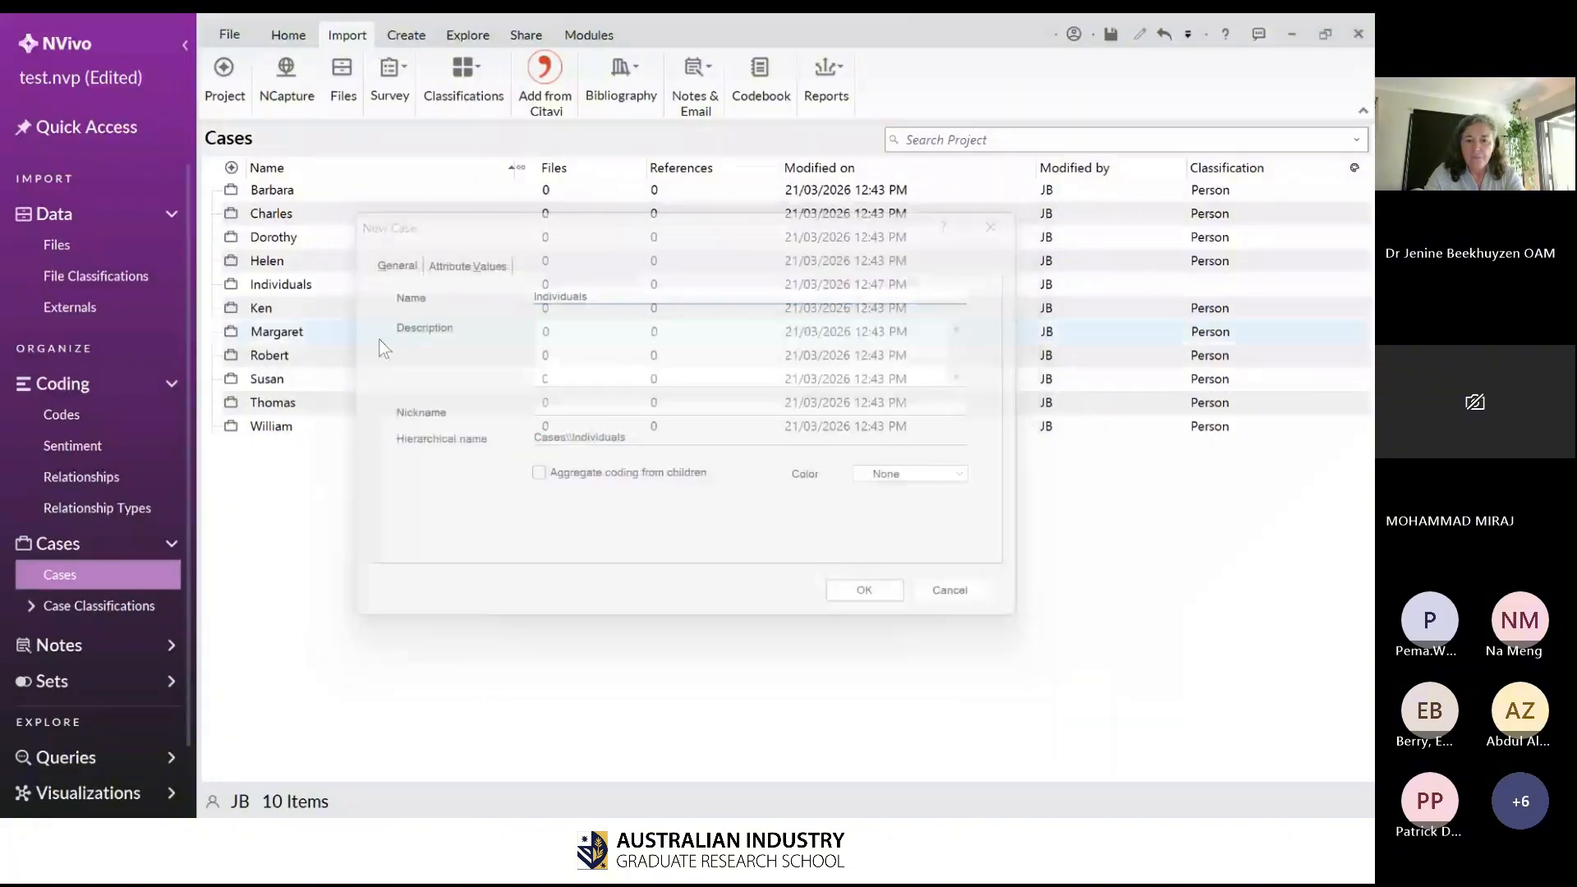
key(ctrl+a)
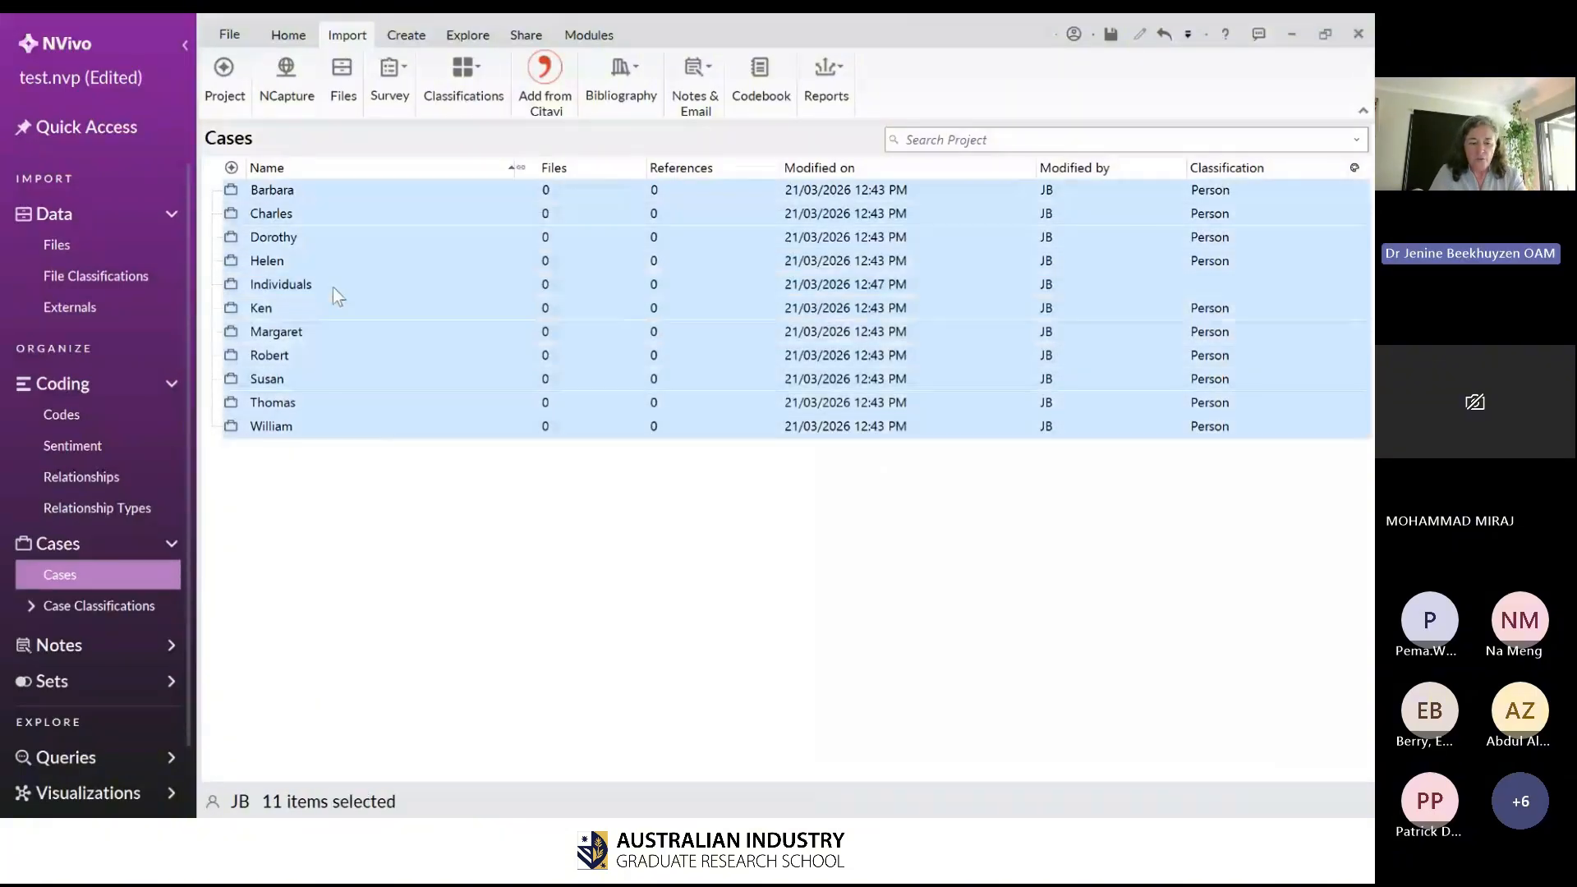
click(327, 283)
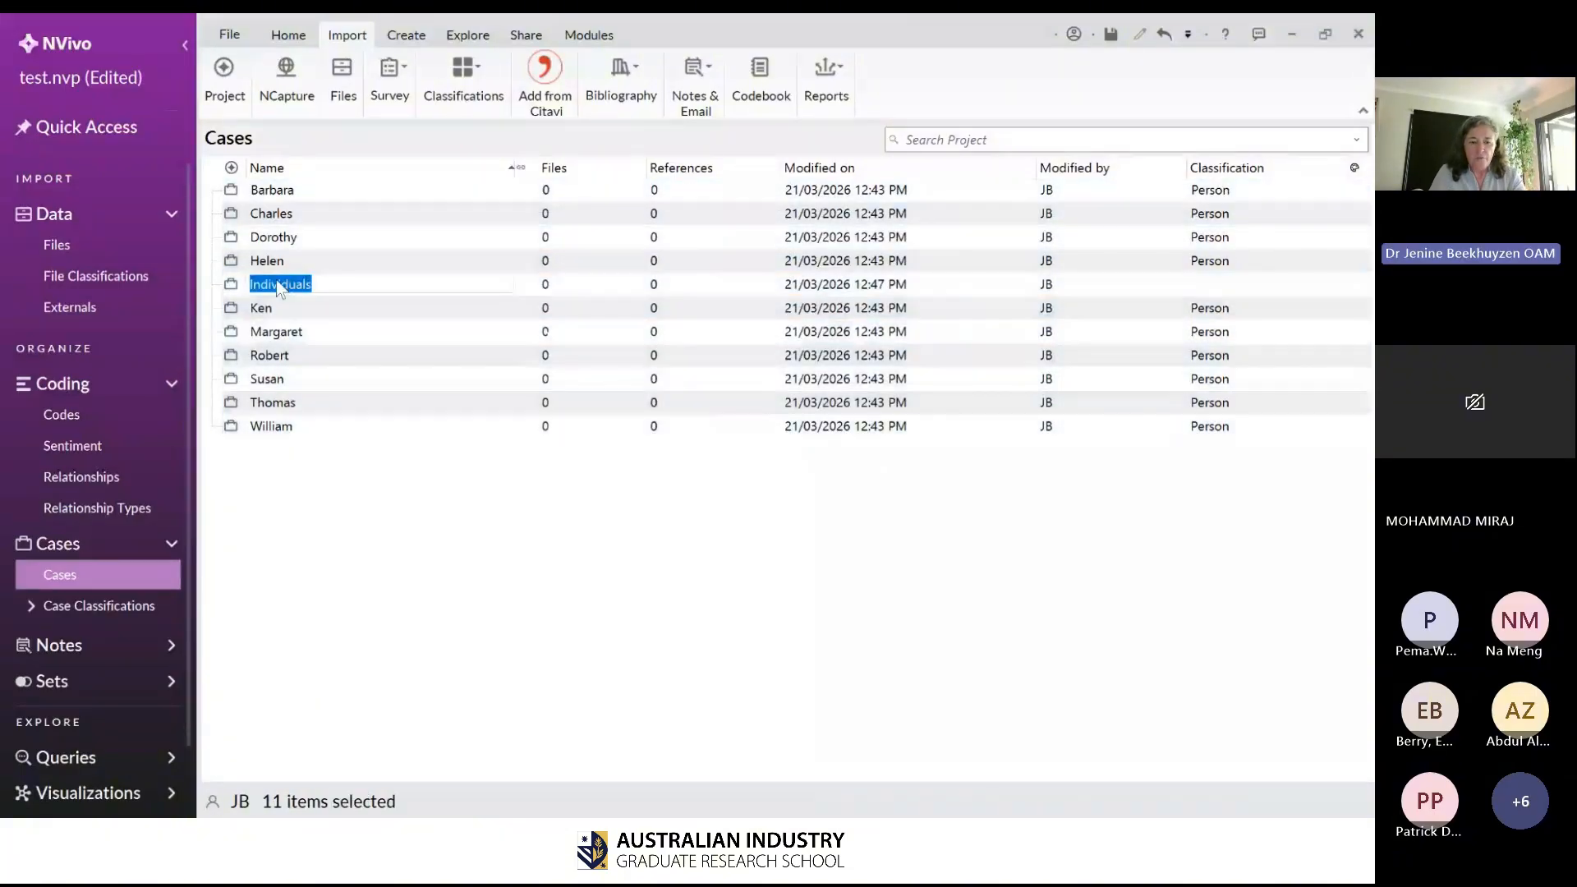
click(364, 372)
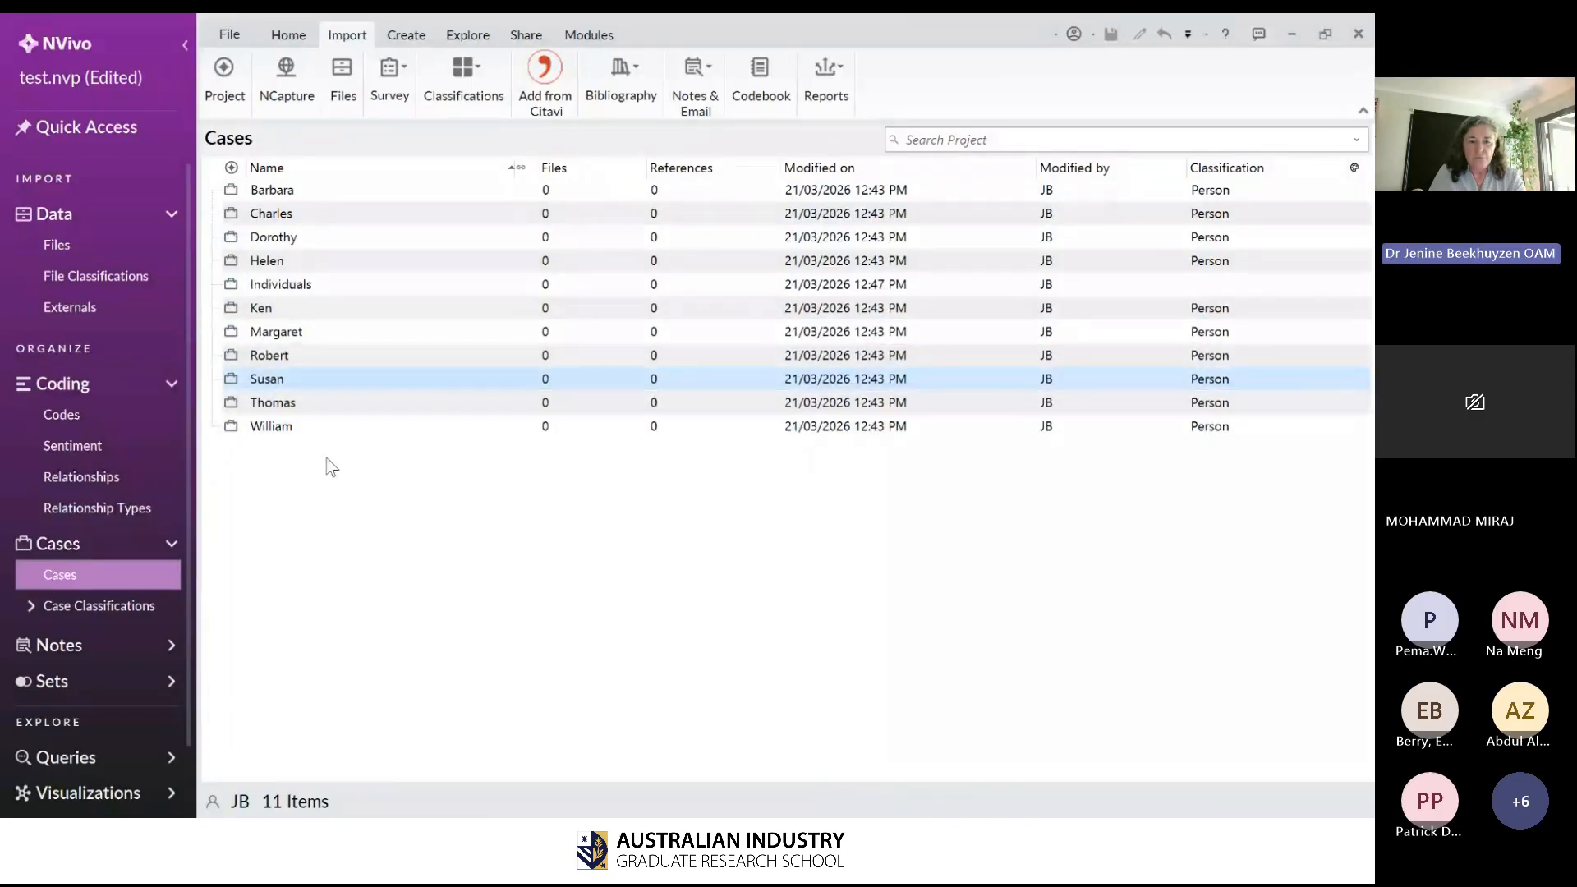
key(ctrl+a)
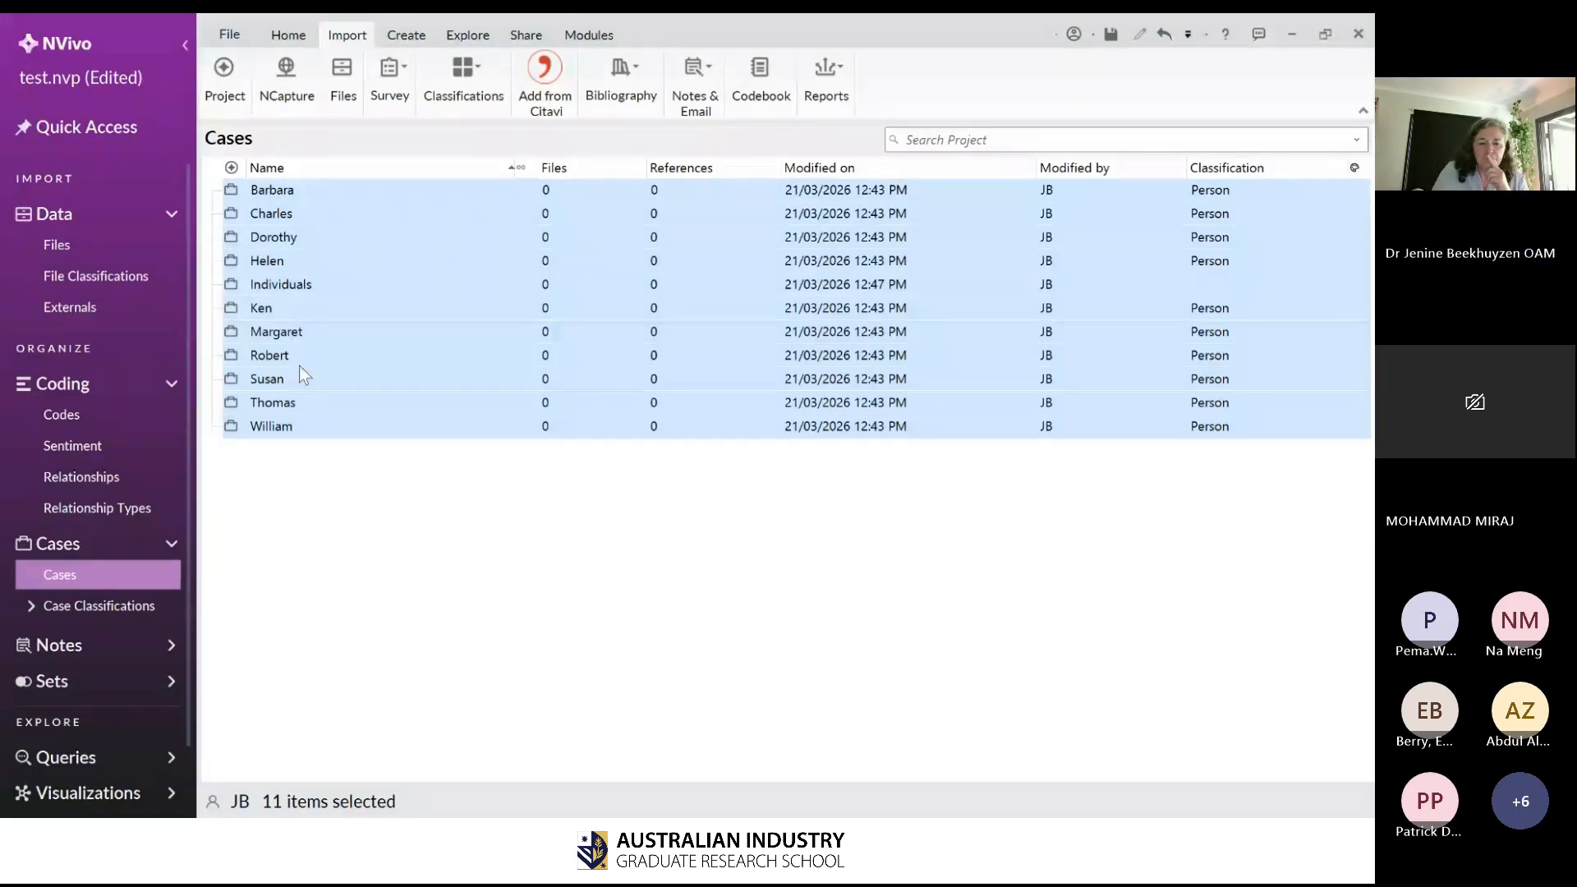
click(327, 490)
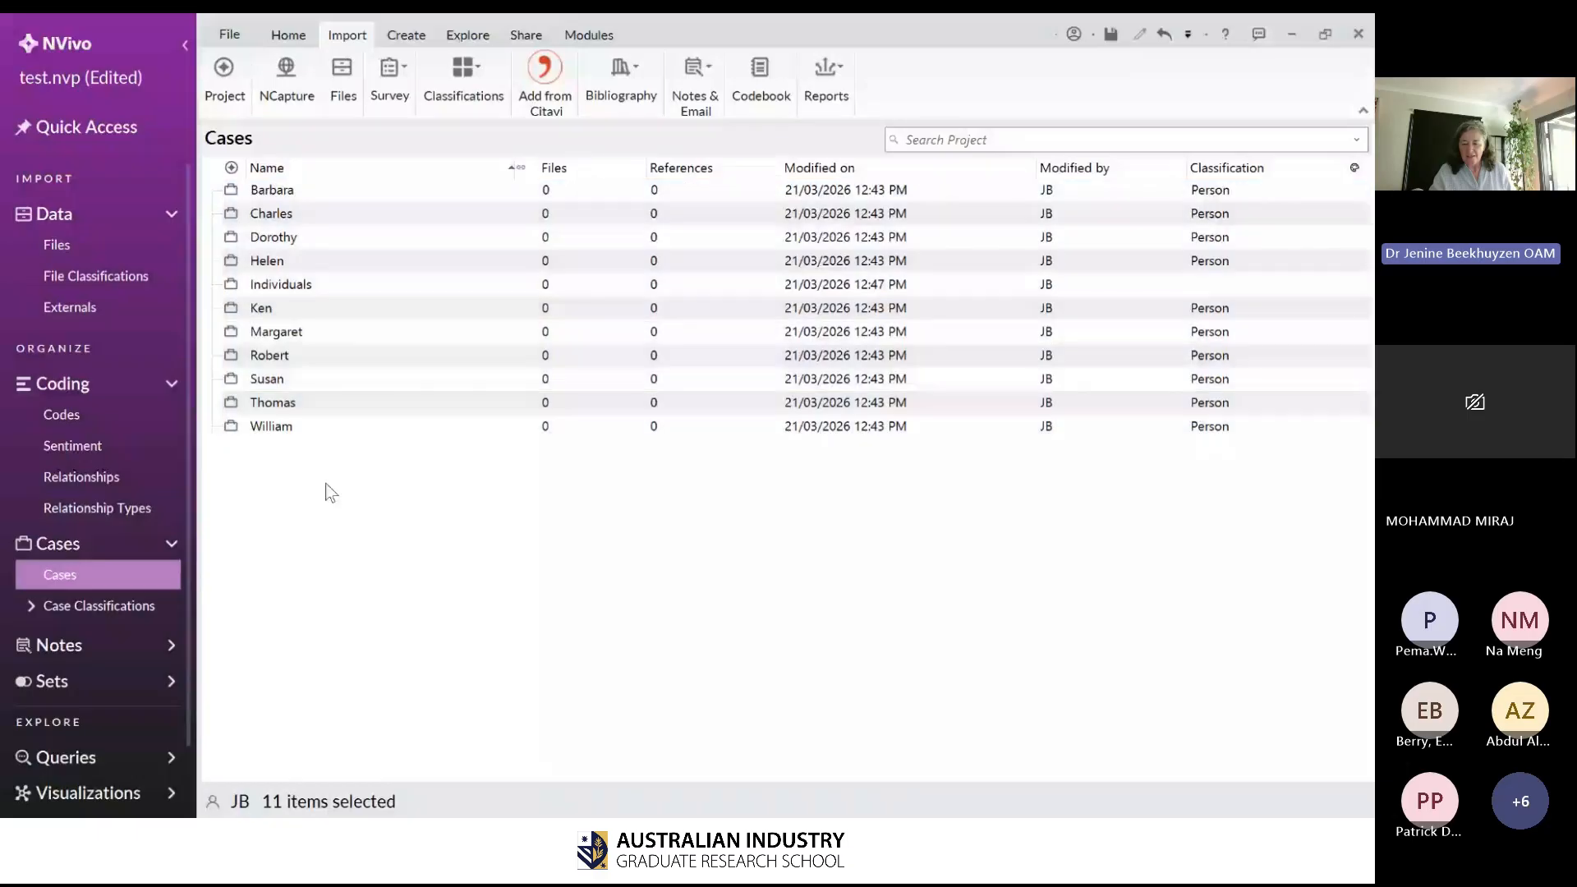
- Move the six person cases listed below Individuals into the Individuals case as its children
click(278, 313)
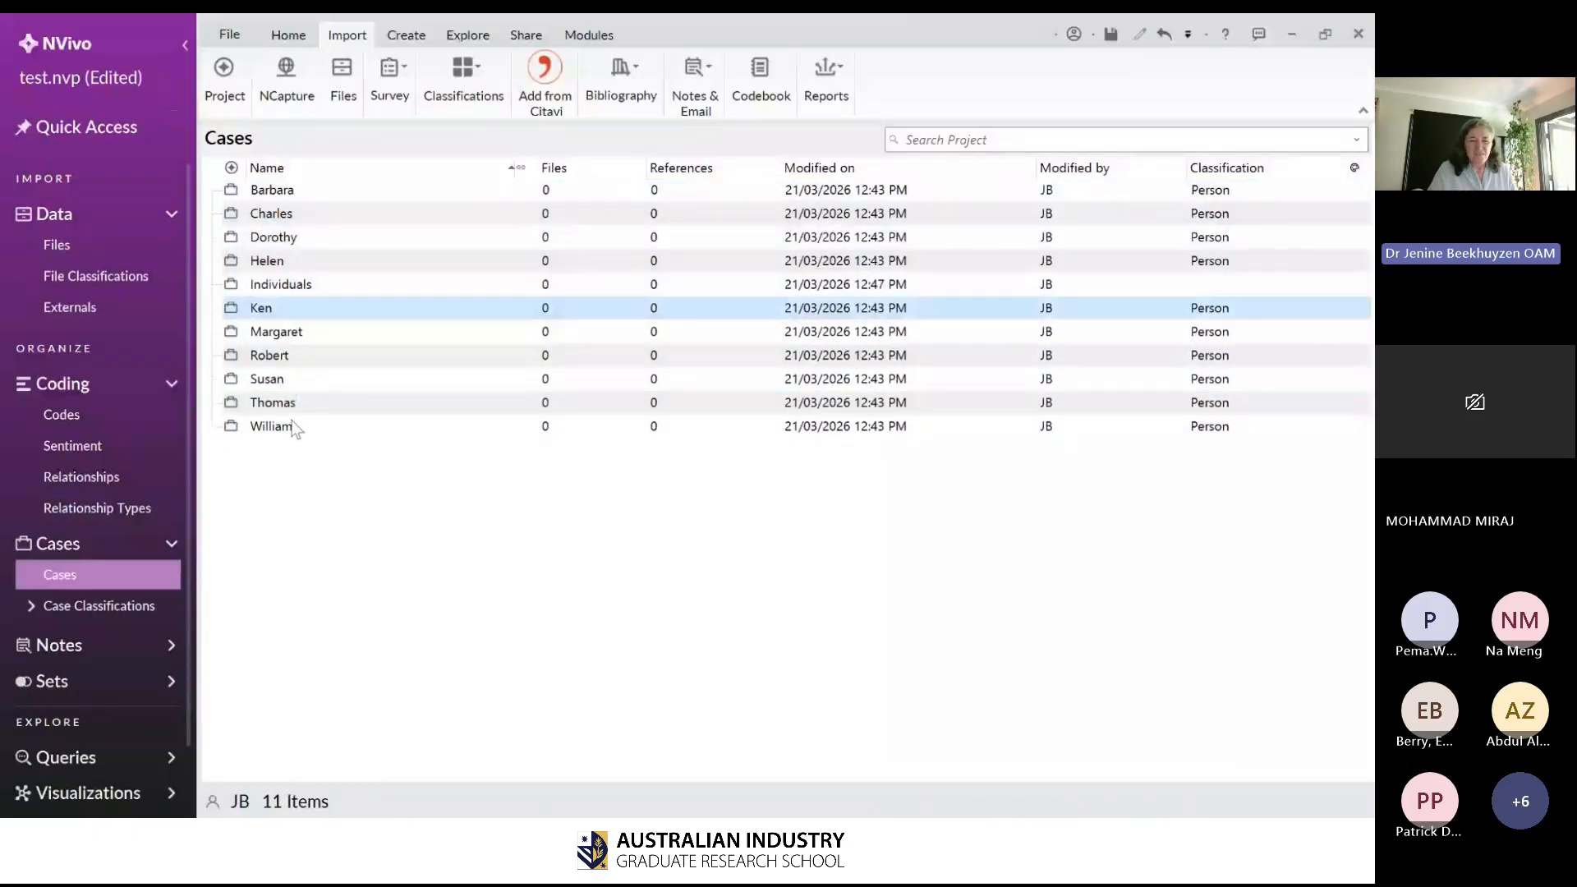
key(F2)
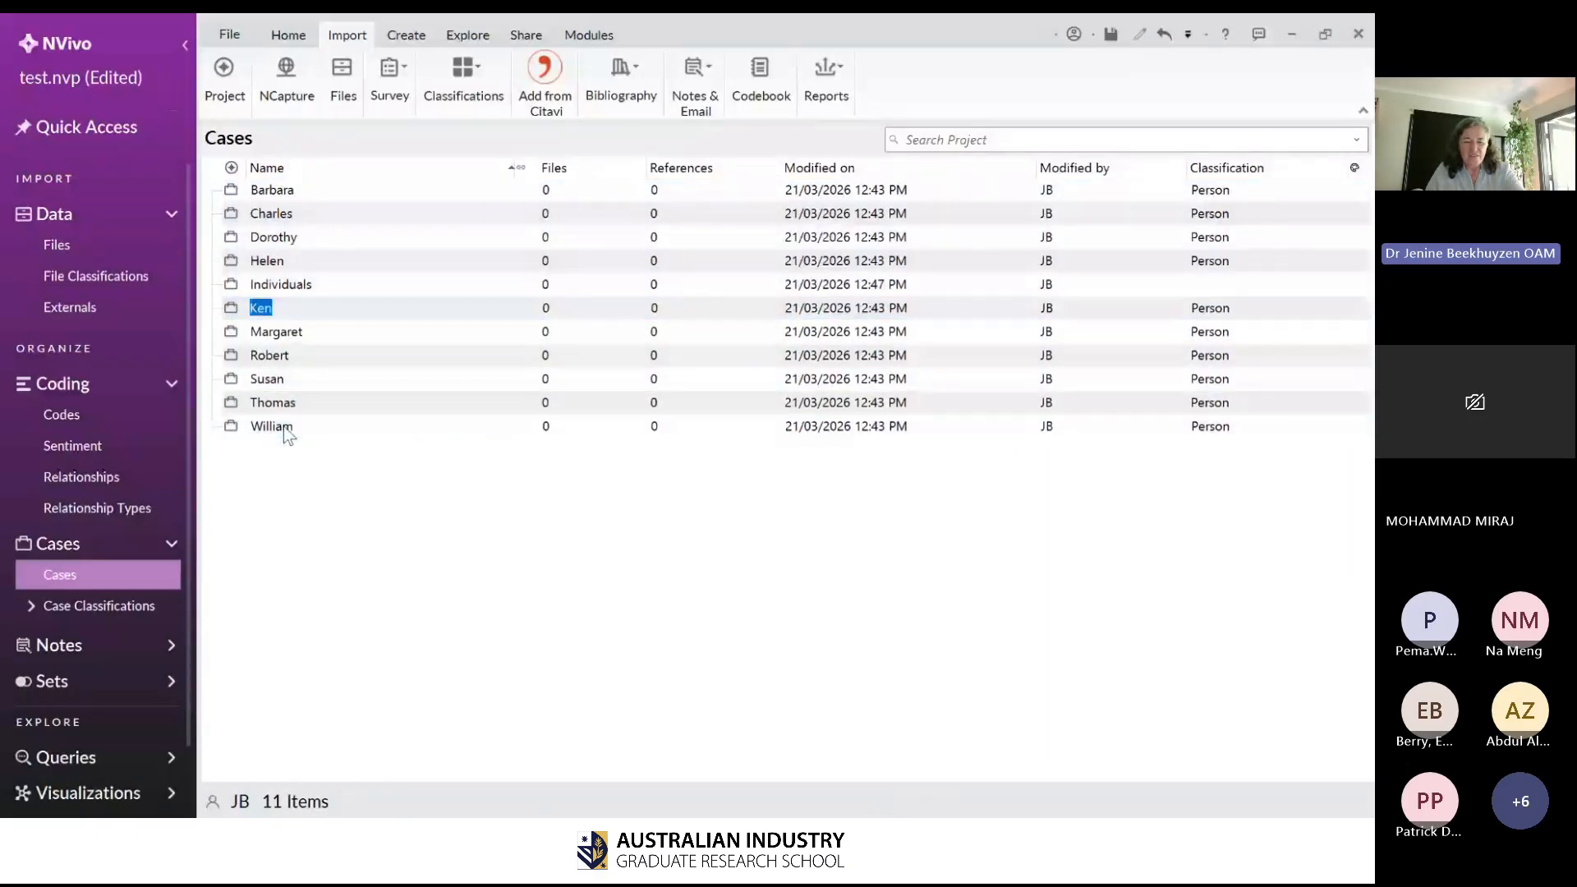
click(229, 309)
click(230, 309)
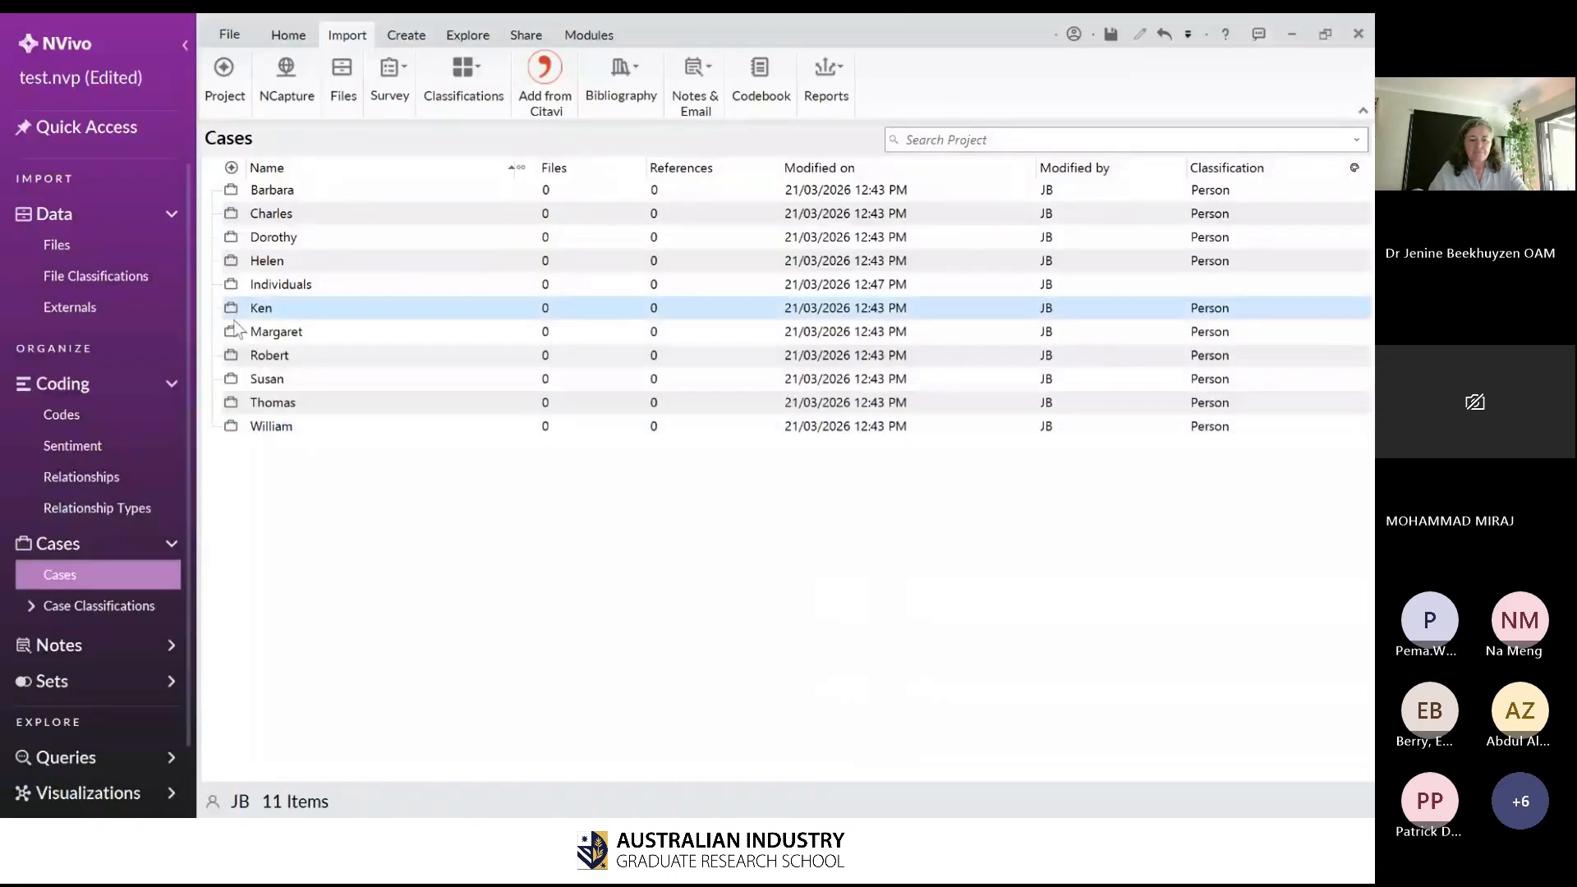
shift+click(230, 423)
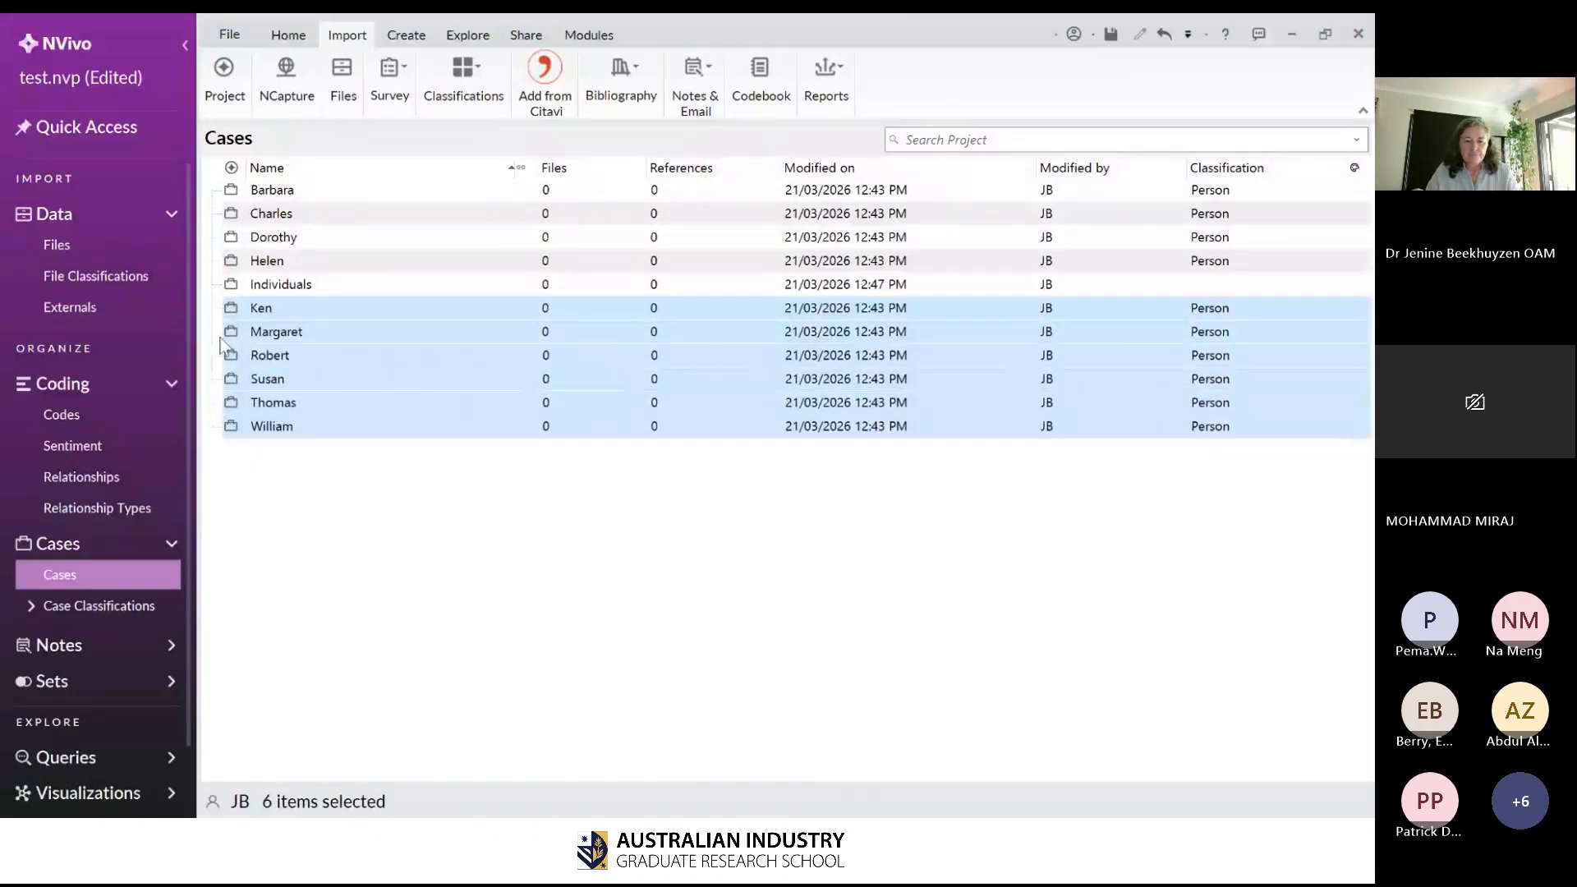
drag(221, 313, 246, 283)
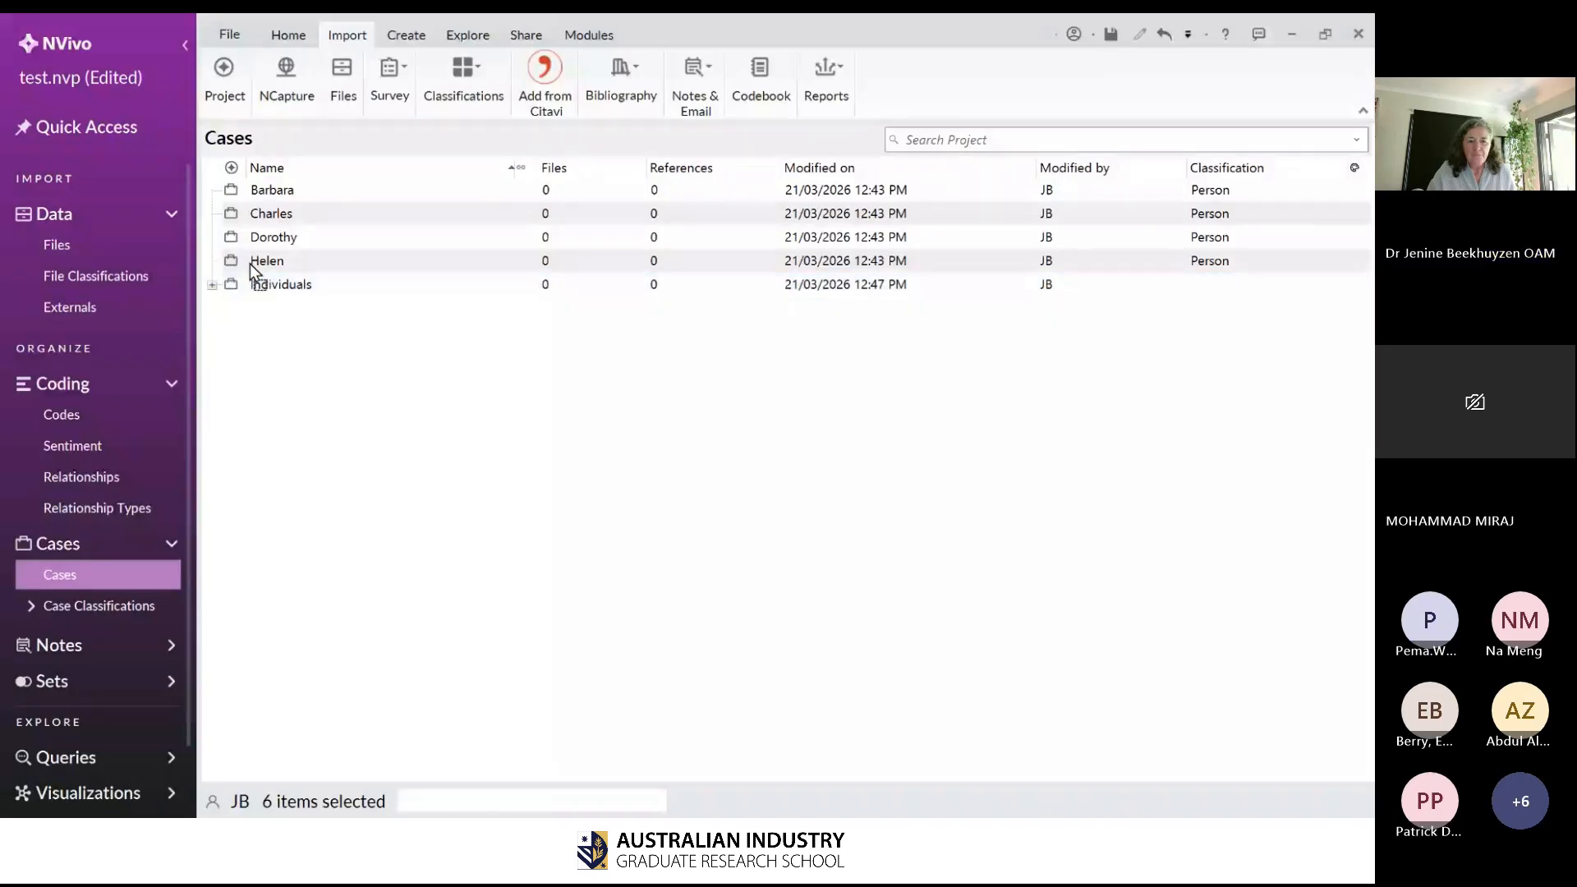
- Move the four remaining person cases above Individuals into the Individuals case and expand it to show its children
shift+click(253, 184)
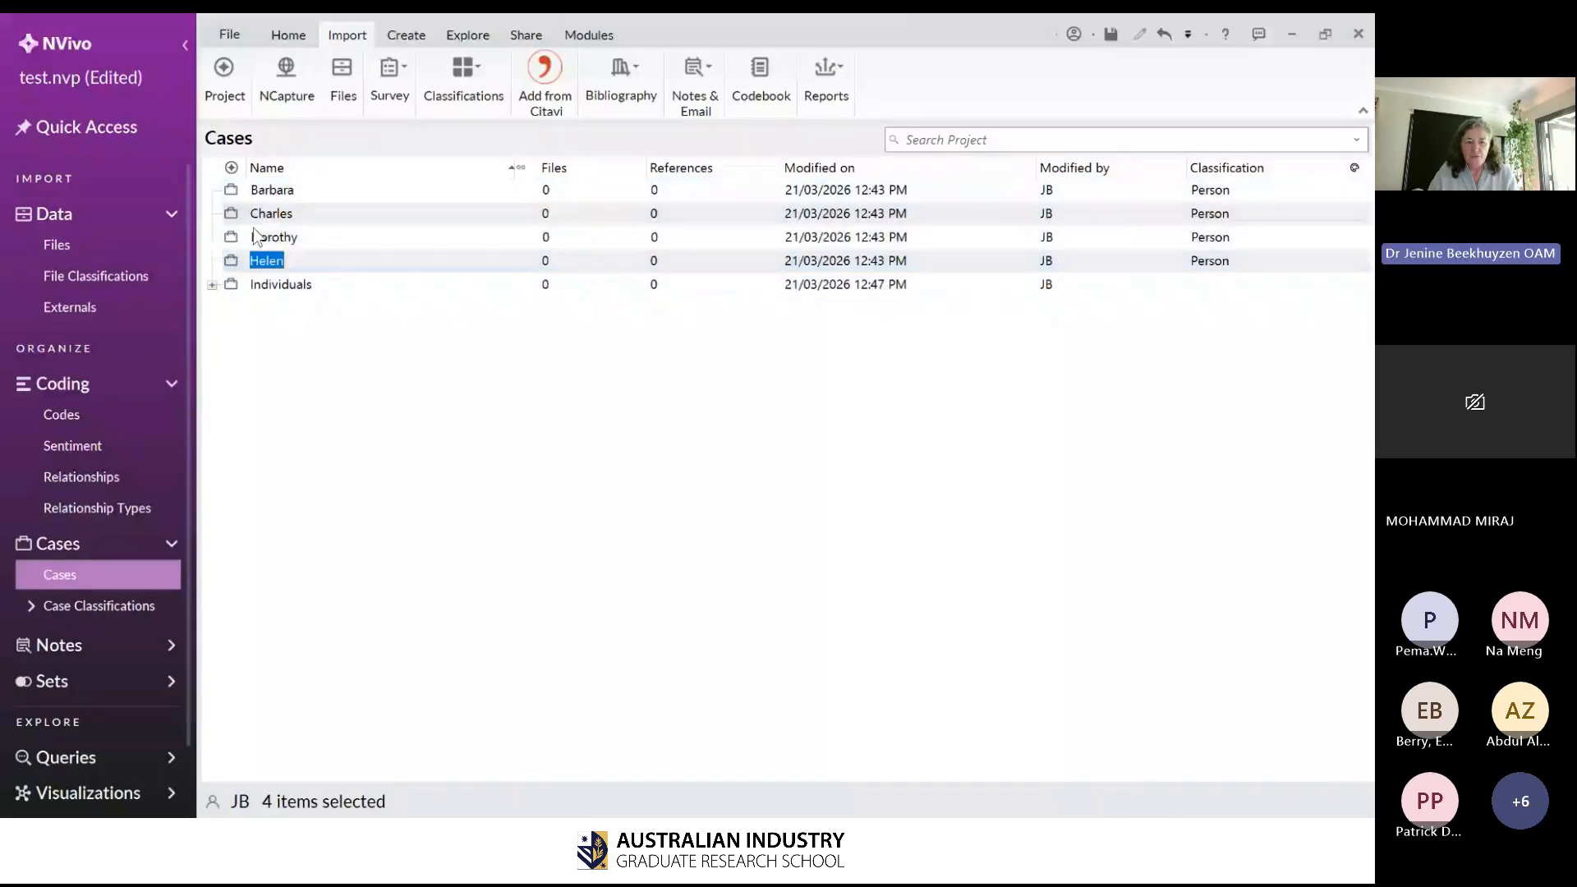
click(239, 257)
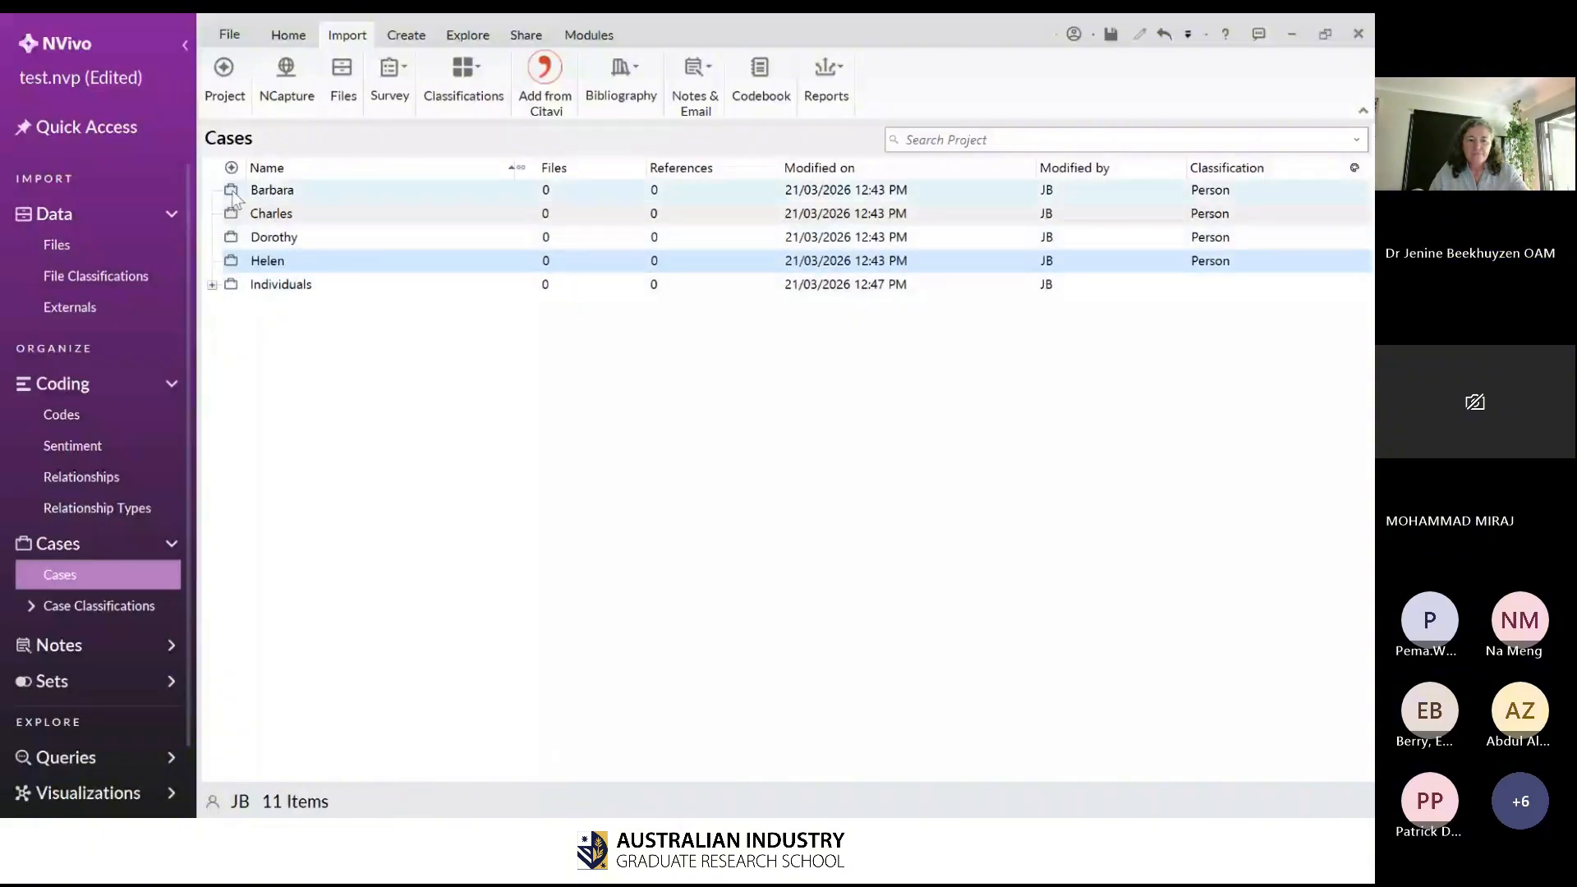
click(235, 194)
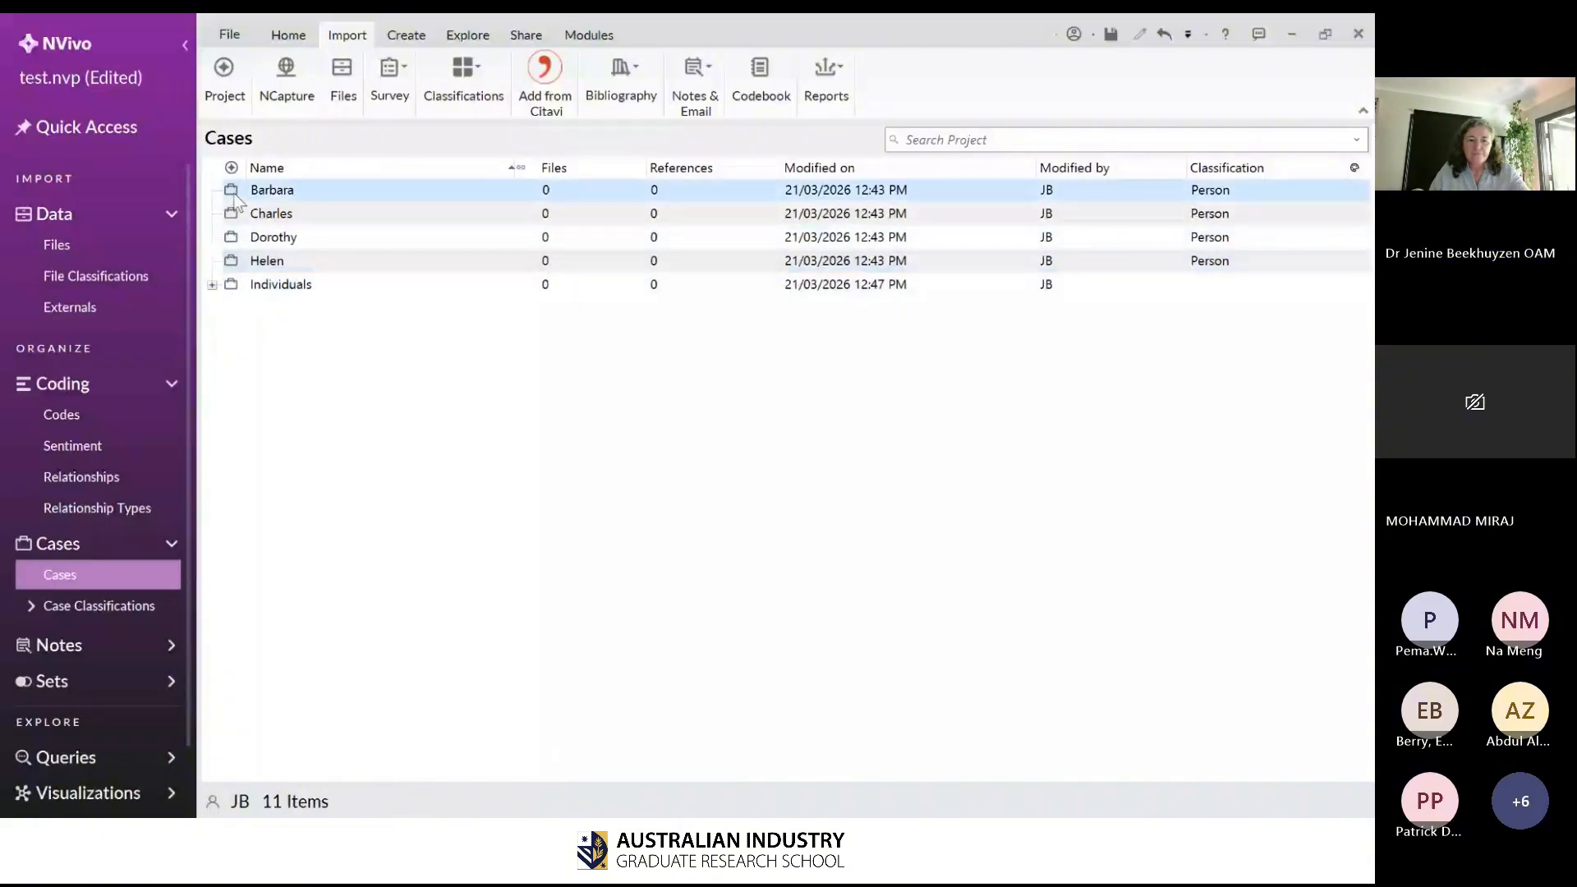
shift+click(232, 260)
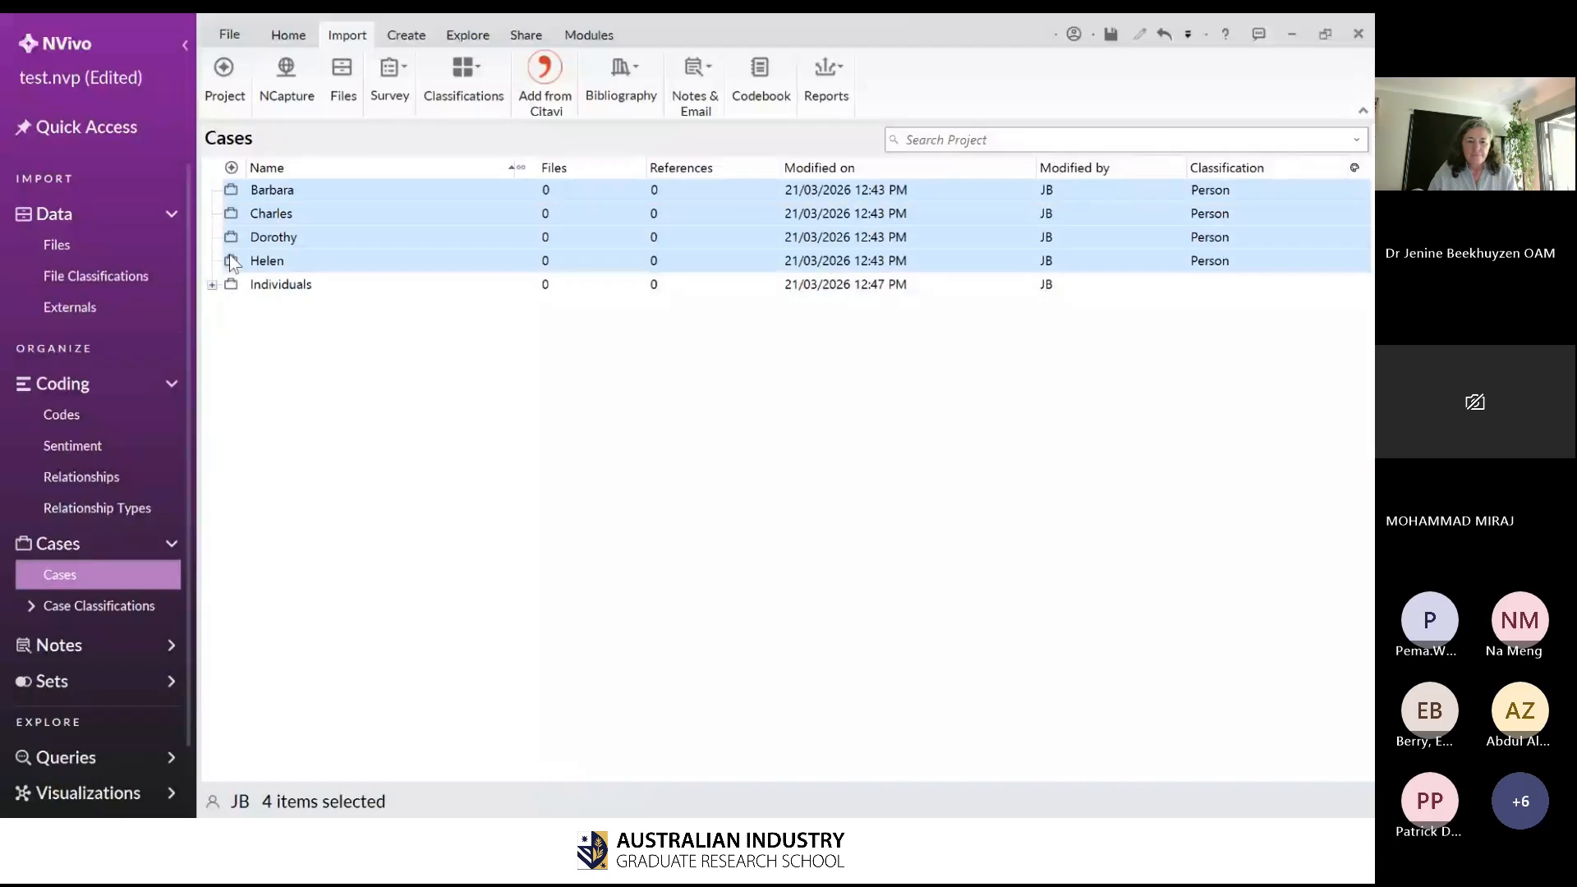
drag(229, 254, 225, 282)
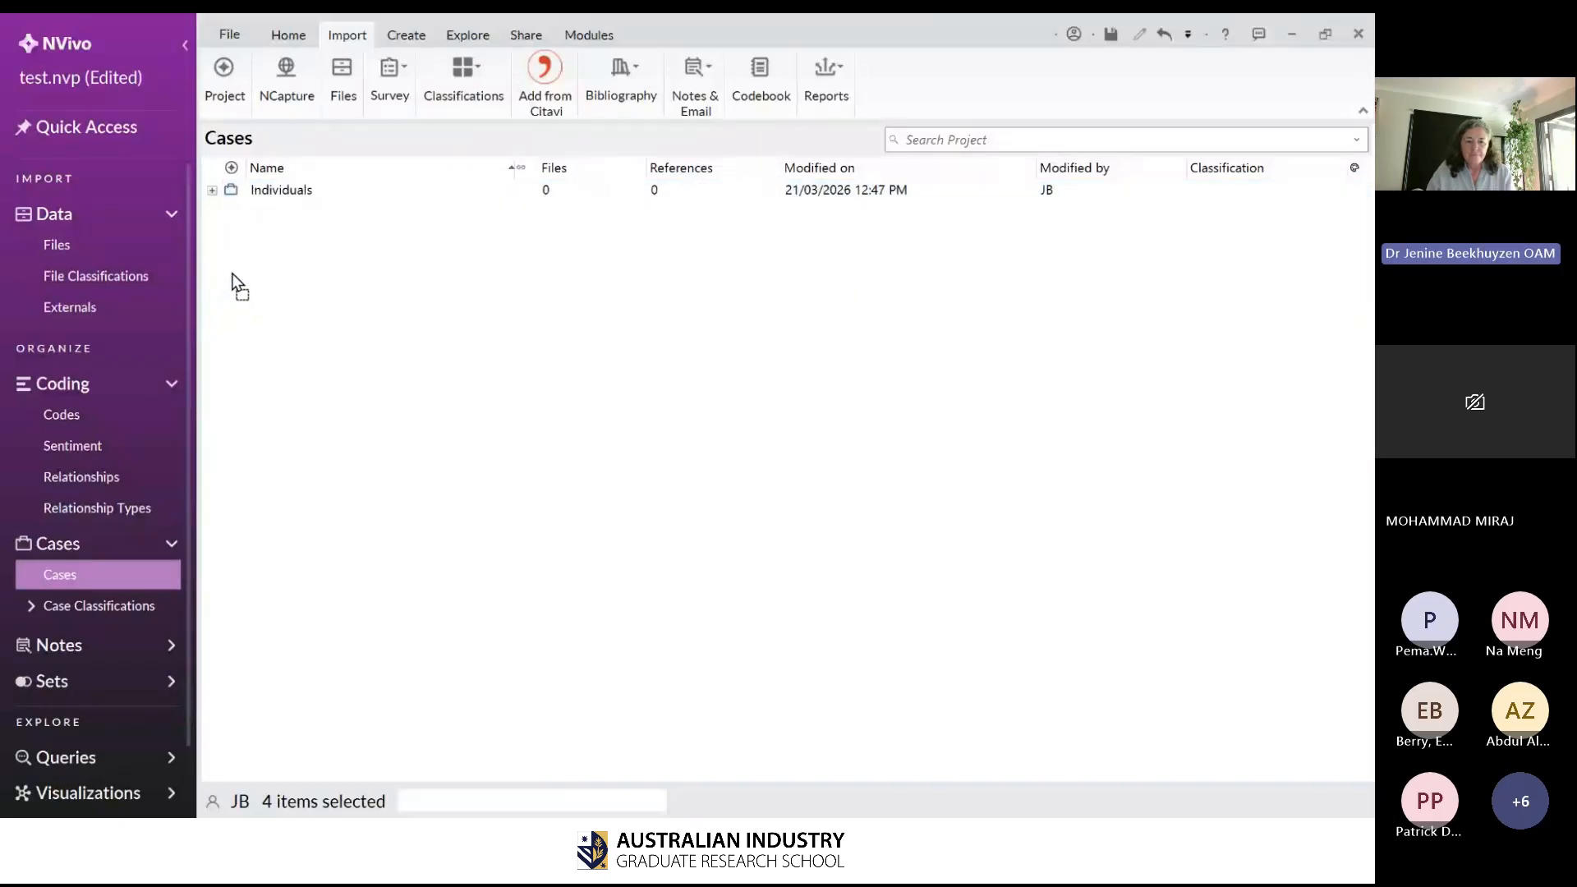
click(213, 190)
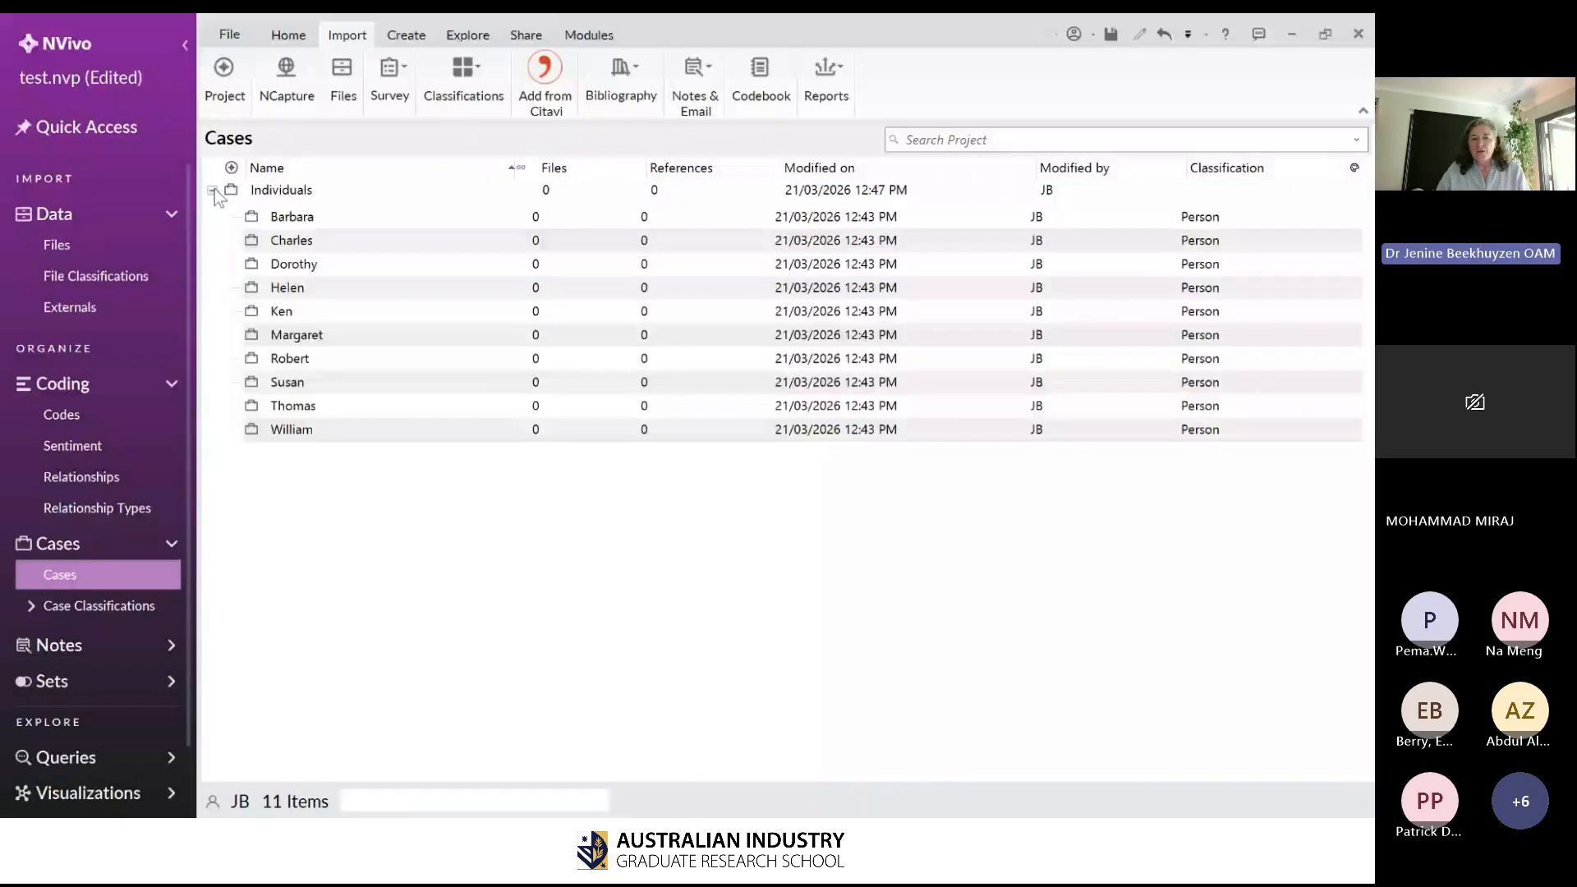
- Create a new top-level case named "Hospital" in the Cases folder
right_click(447, 552)
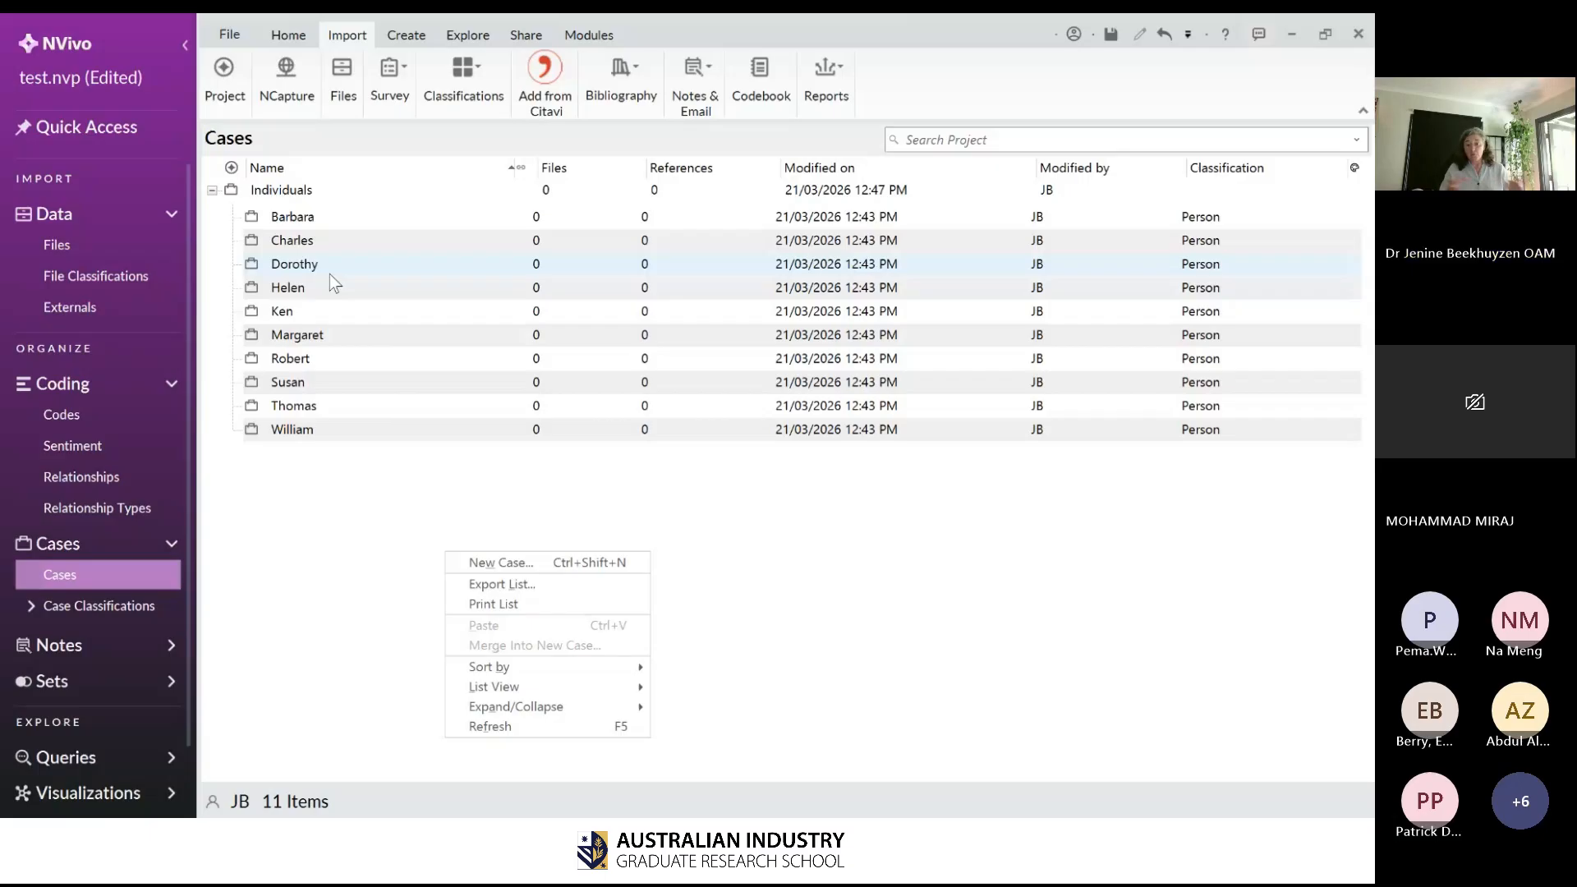
click(528, 572)
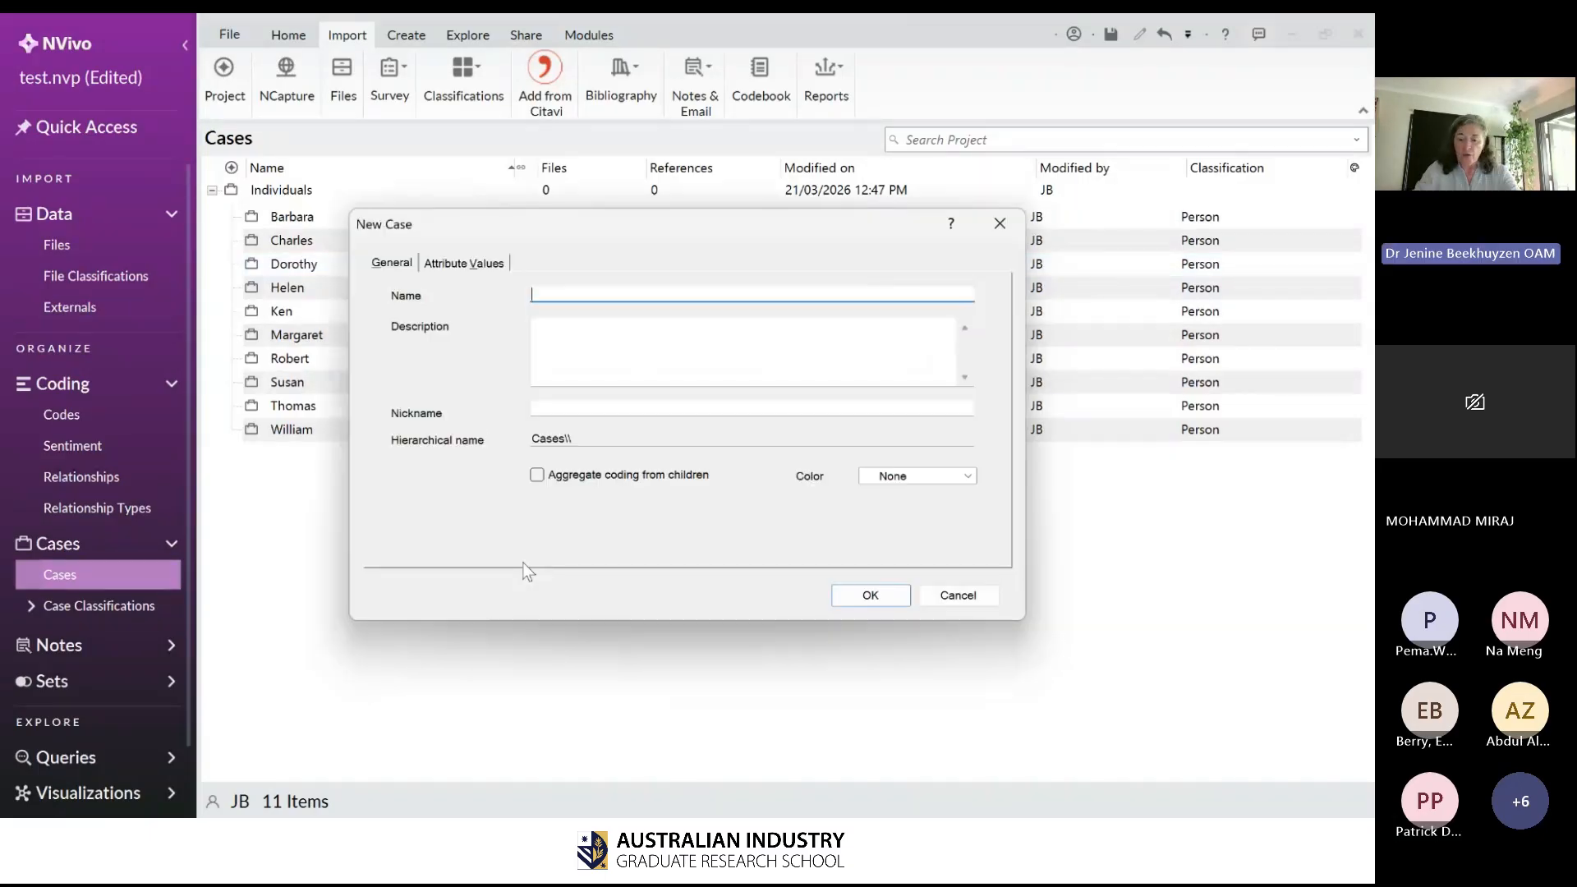
text(O)
text(o)
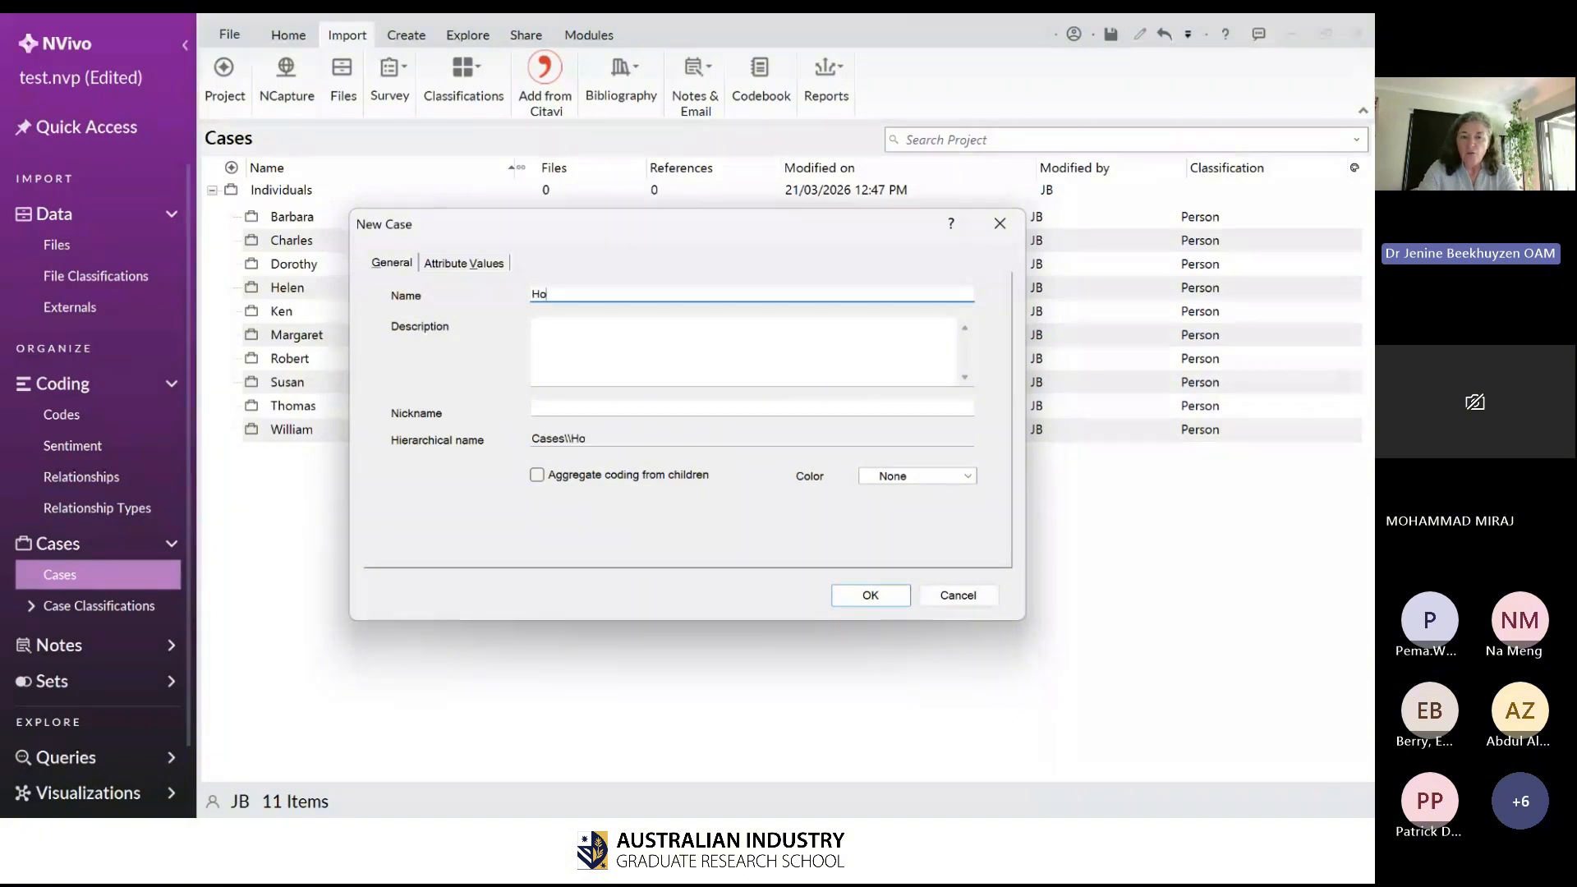
text(spi)
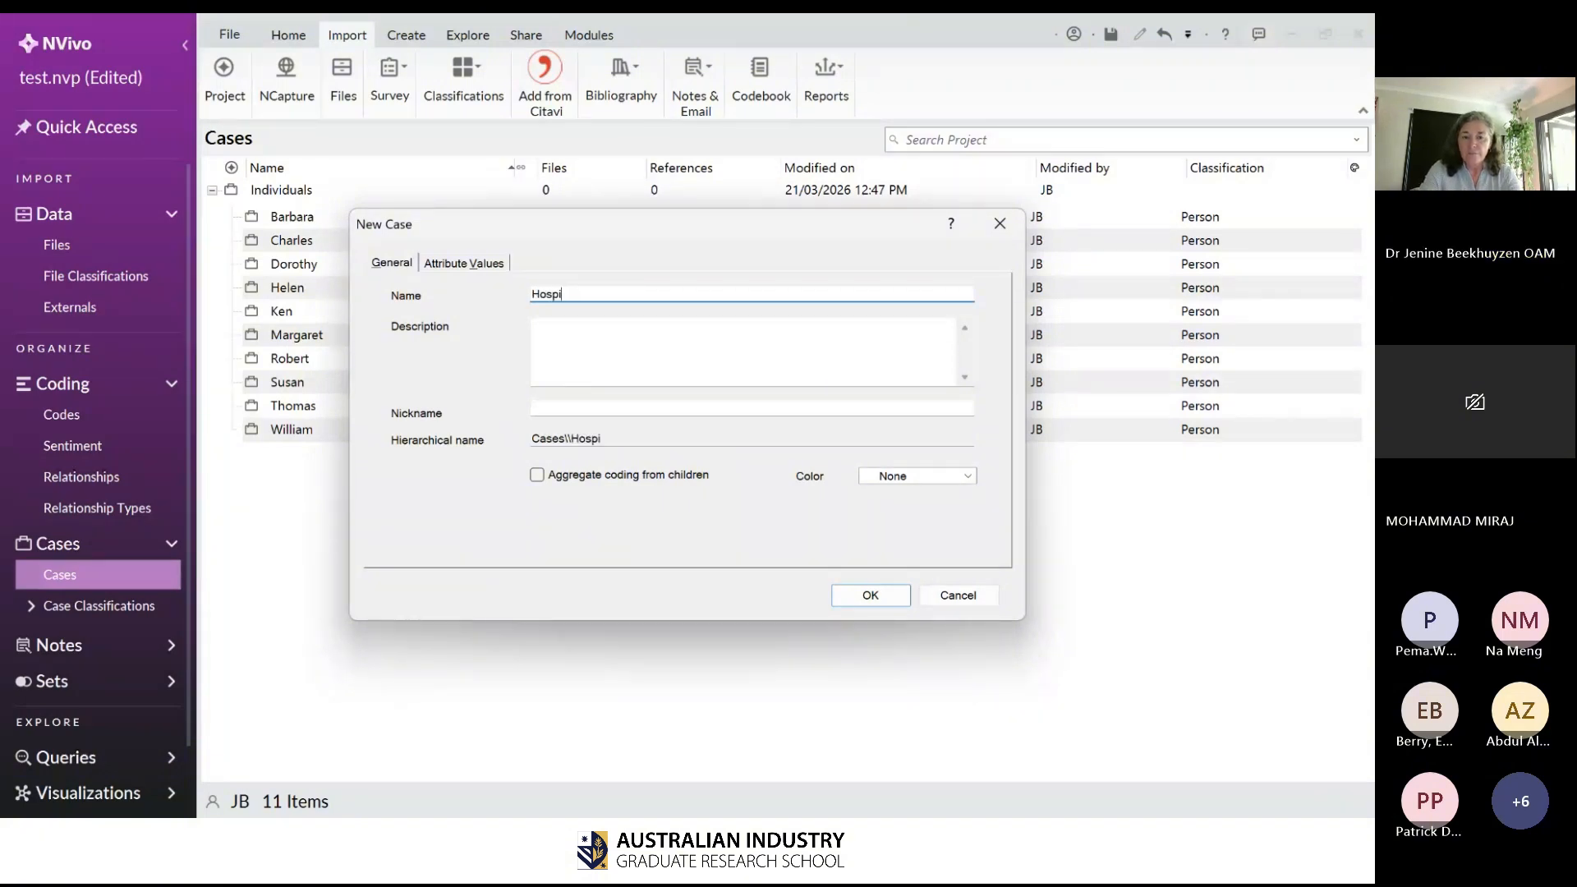
text(al)
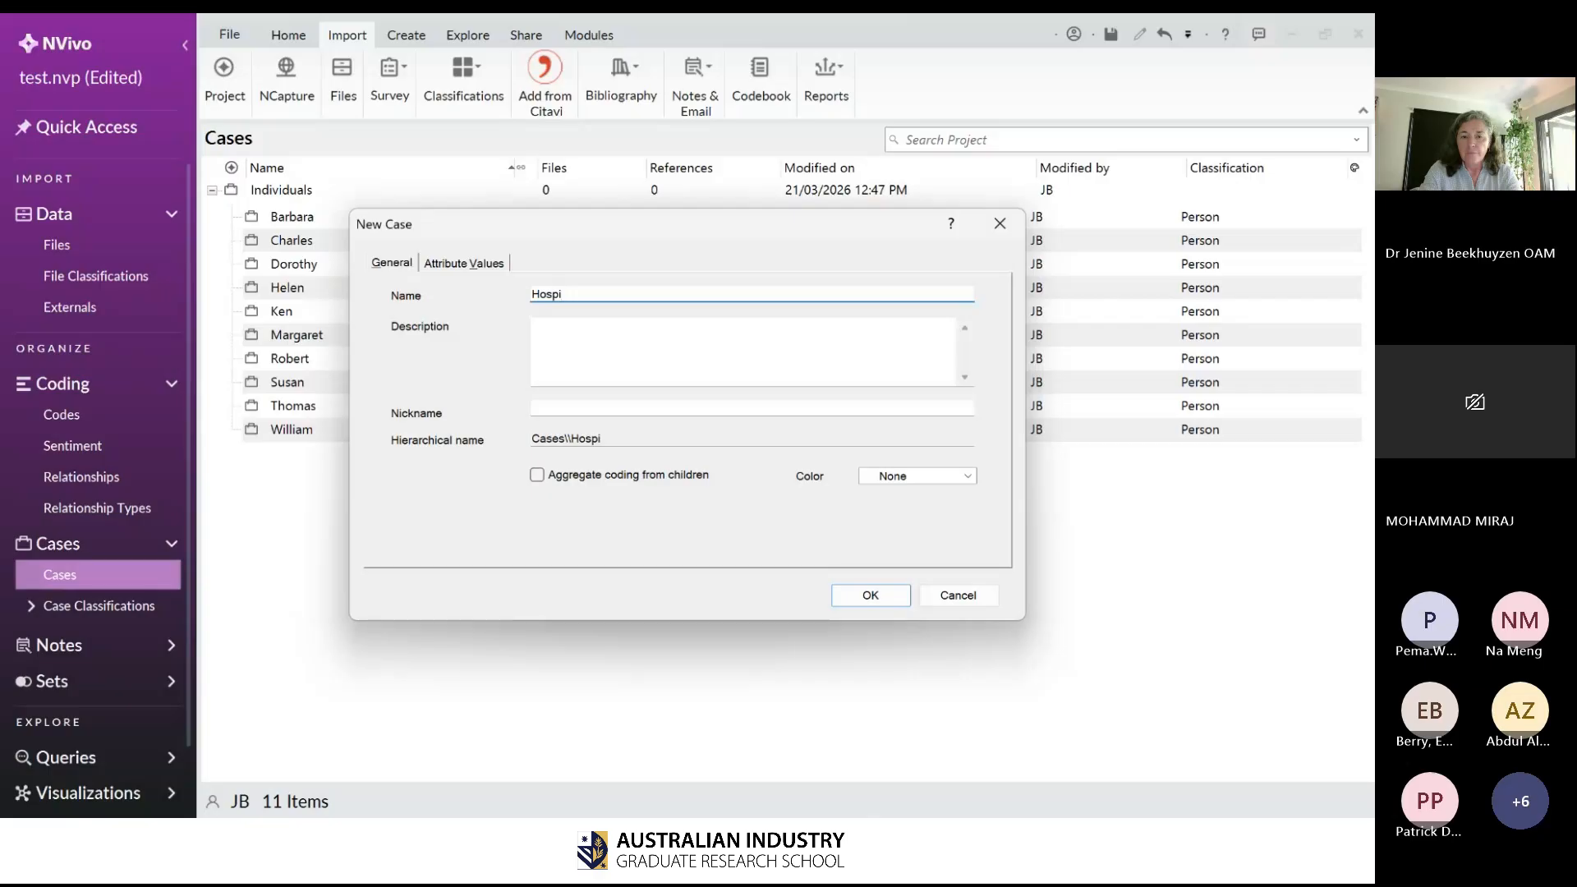
text(ts)
key(BackSpace)
key(BackSpace)
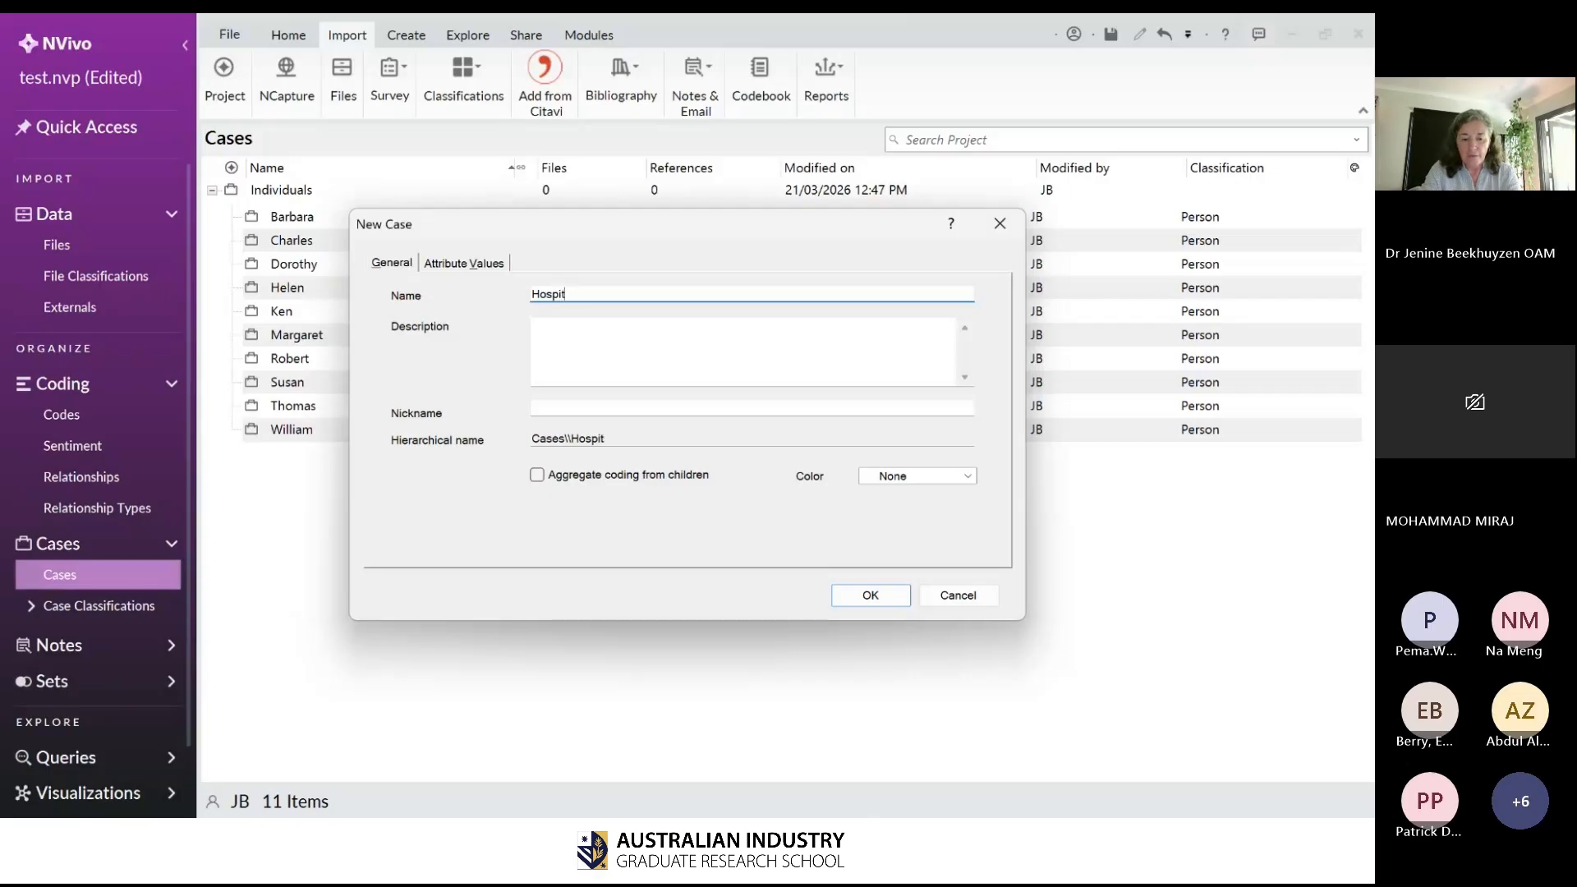
text(al)
key(Return)
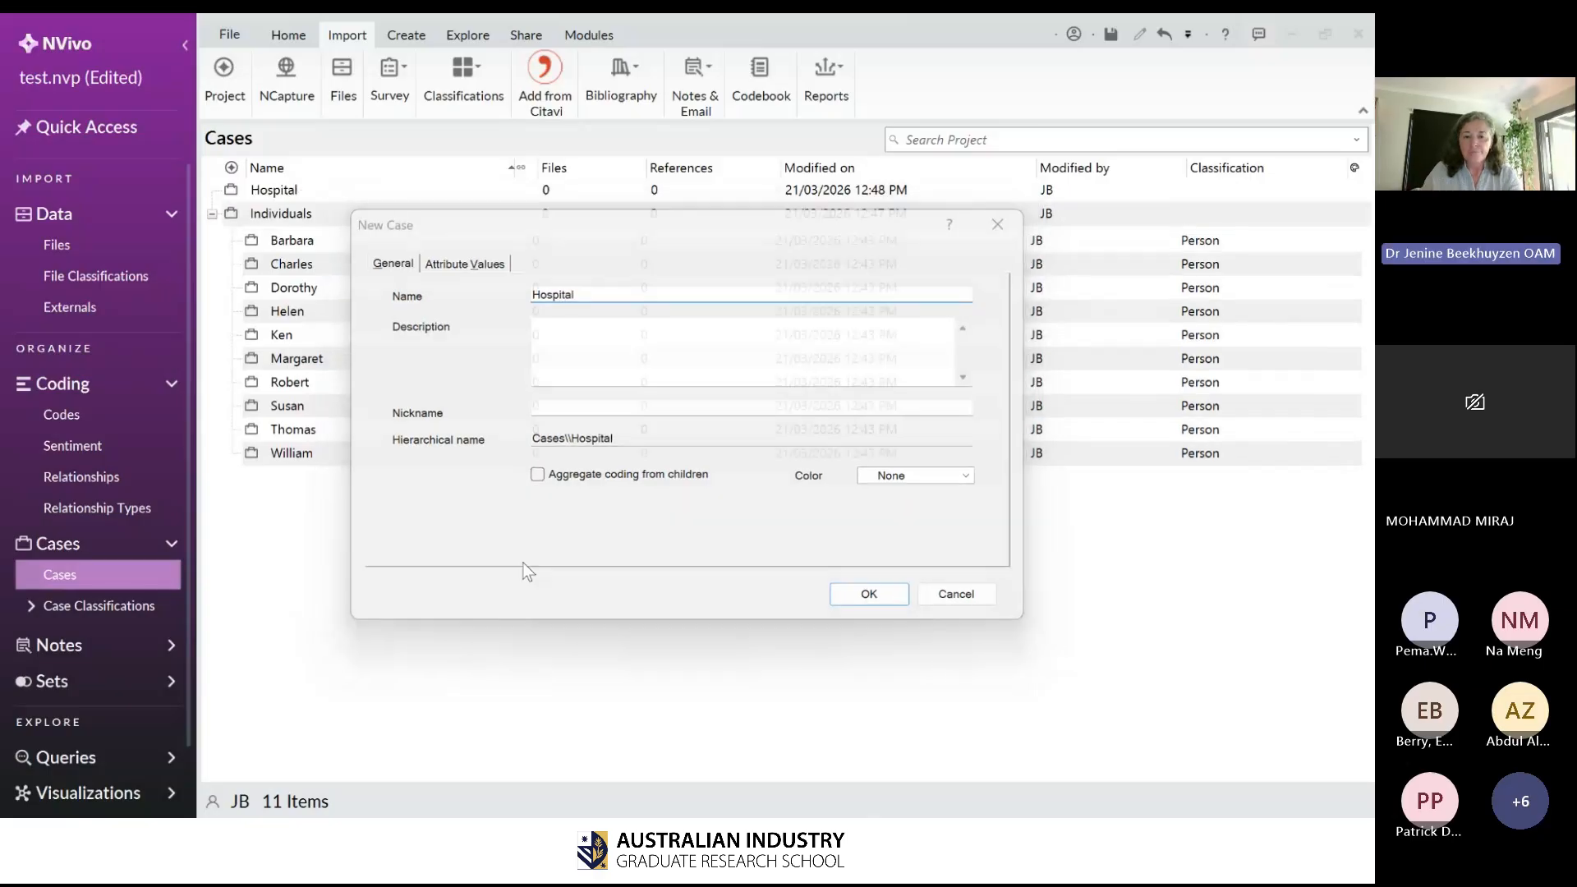
- Create a child case named "Hospital A" under the Hospital case
right_click(290, 191)
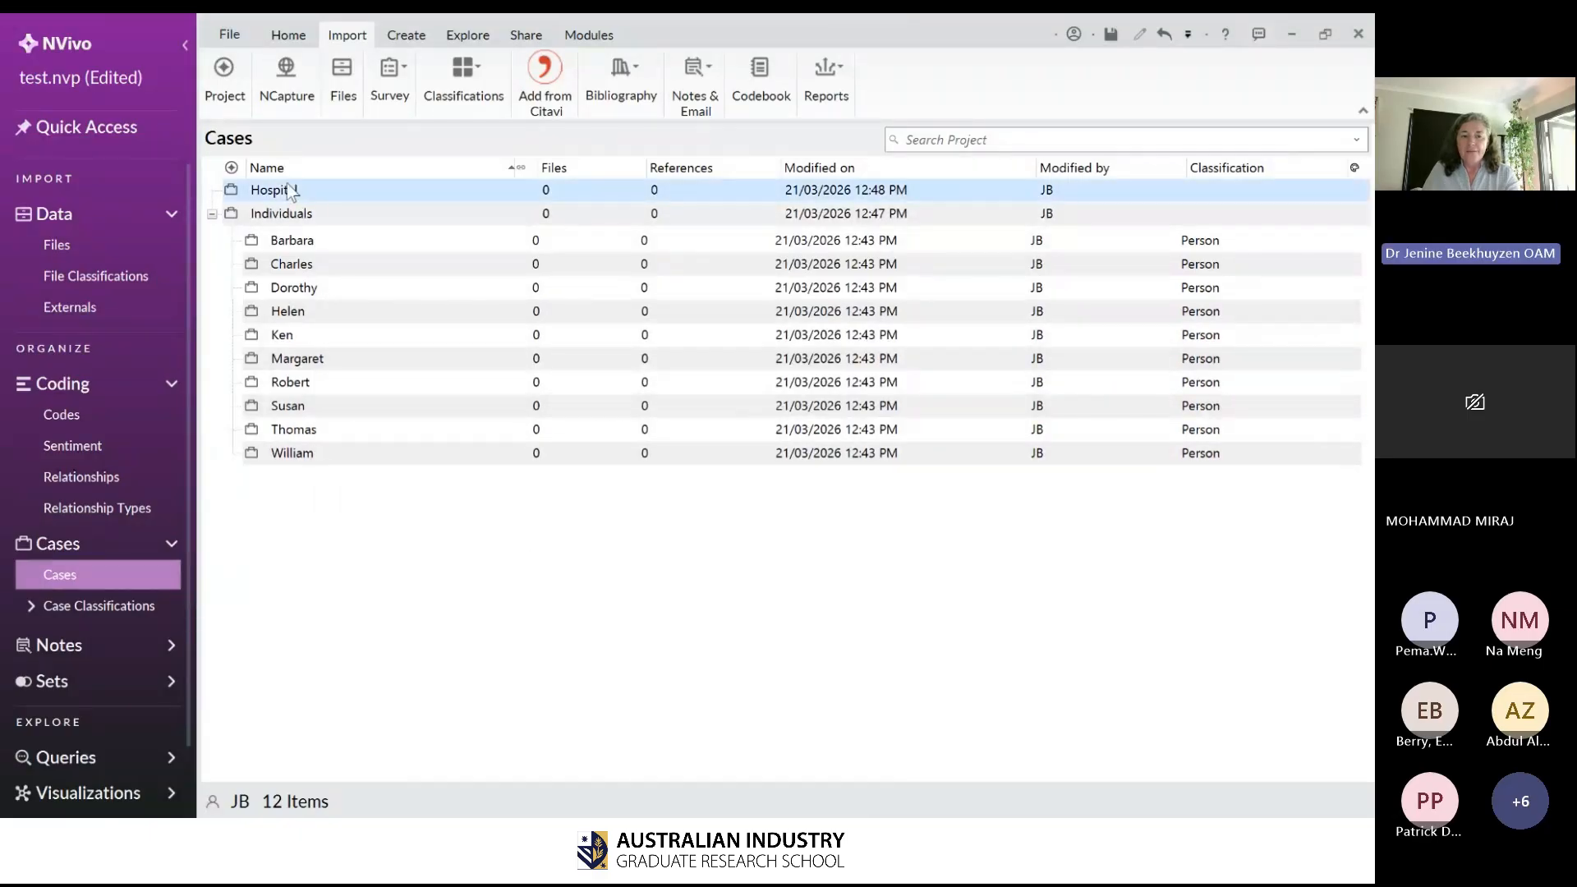
click(303, 195)
text(H)
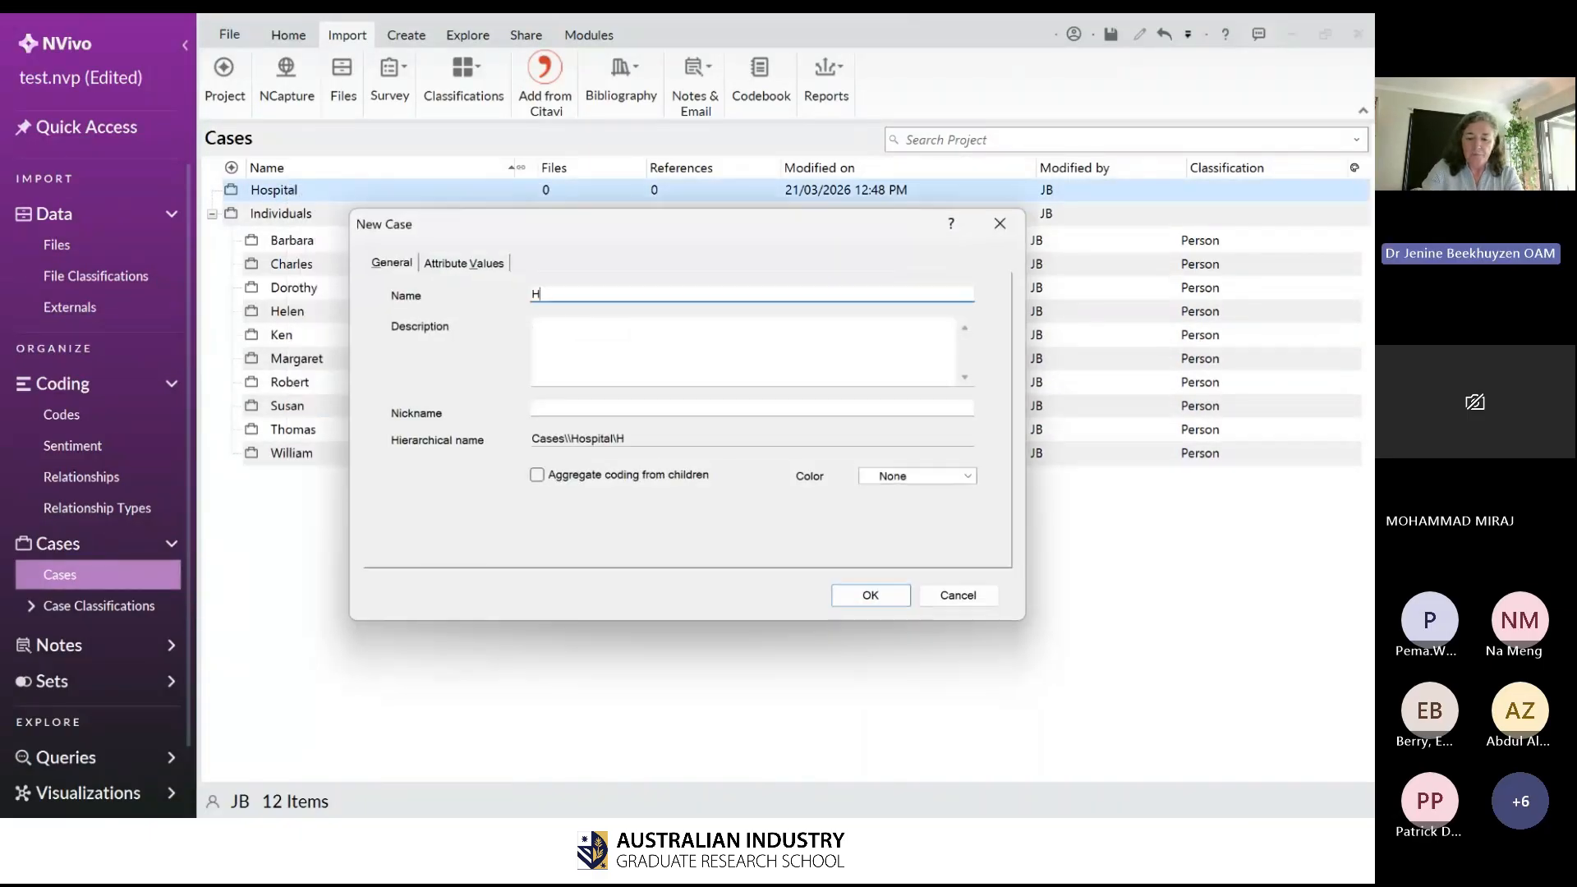
text(ospital A)
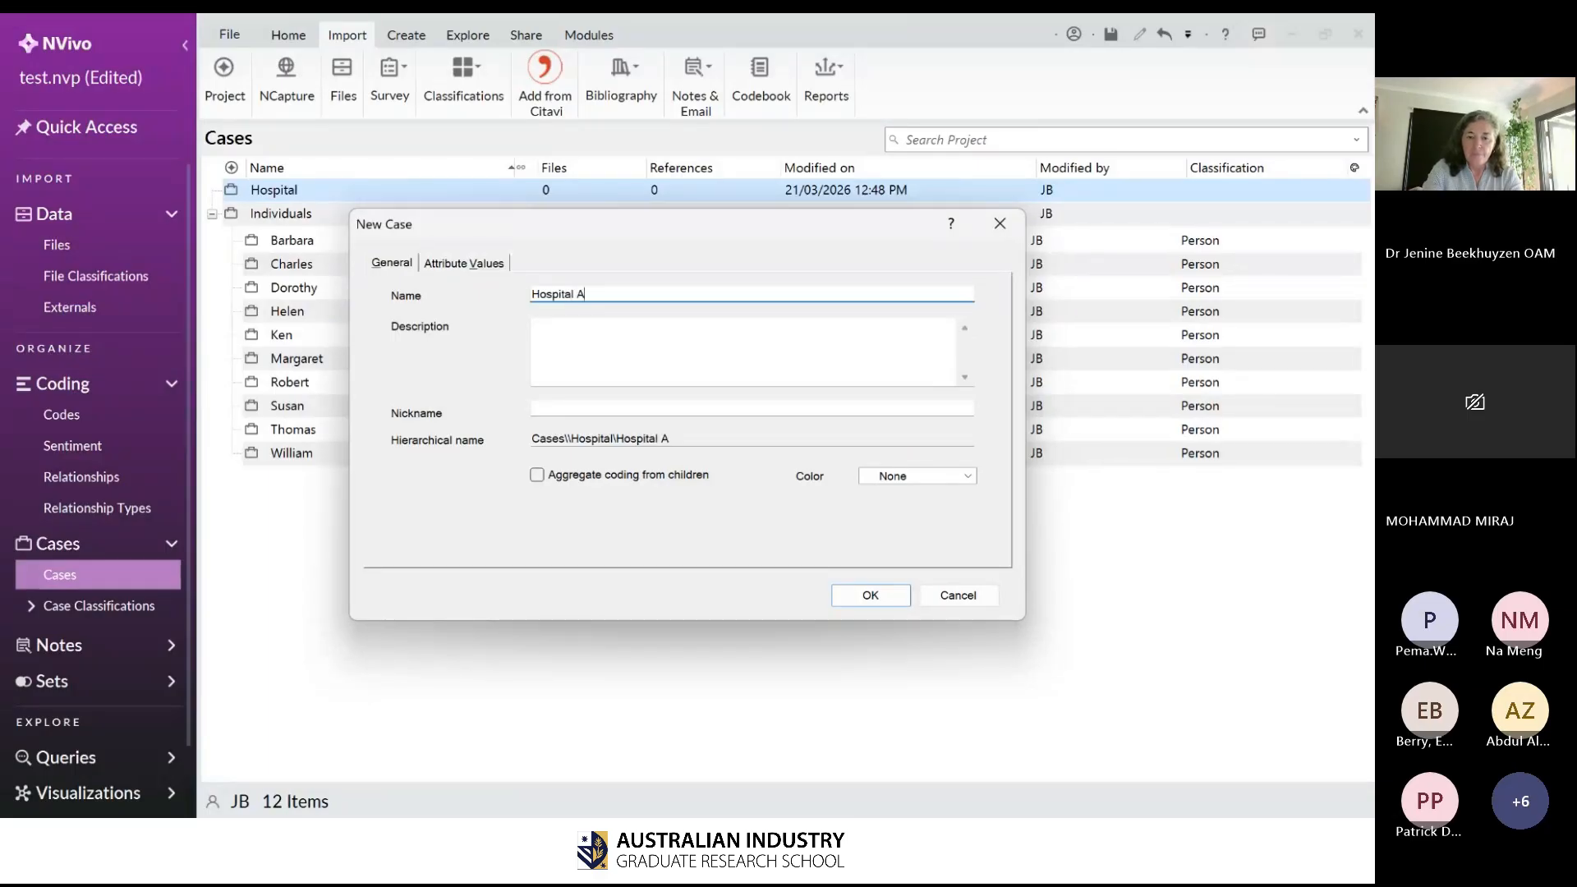
key(ctrl+a)
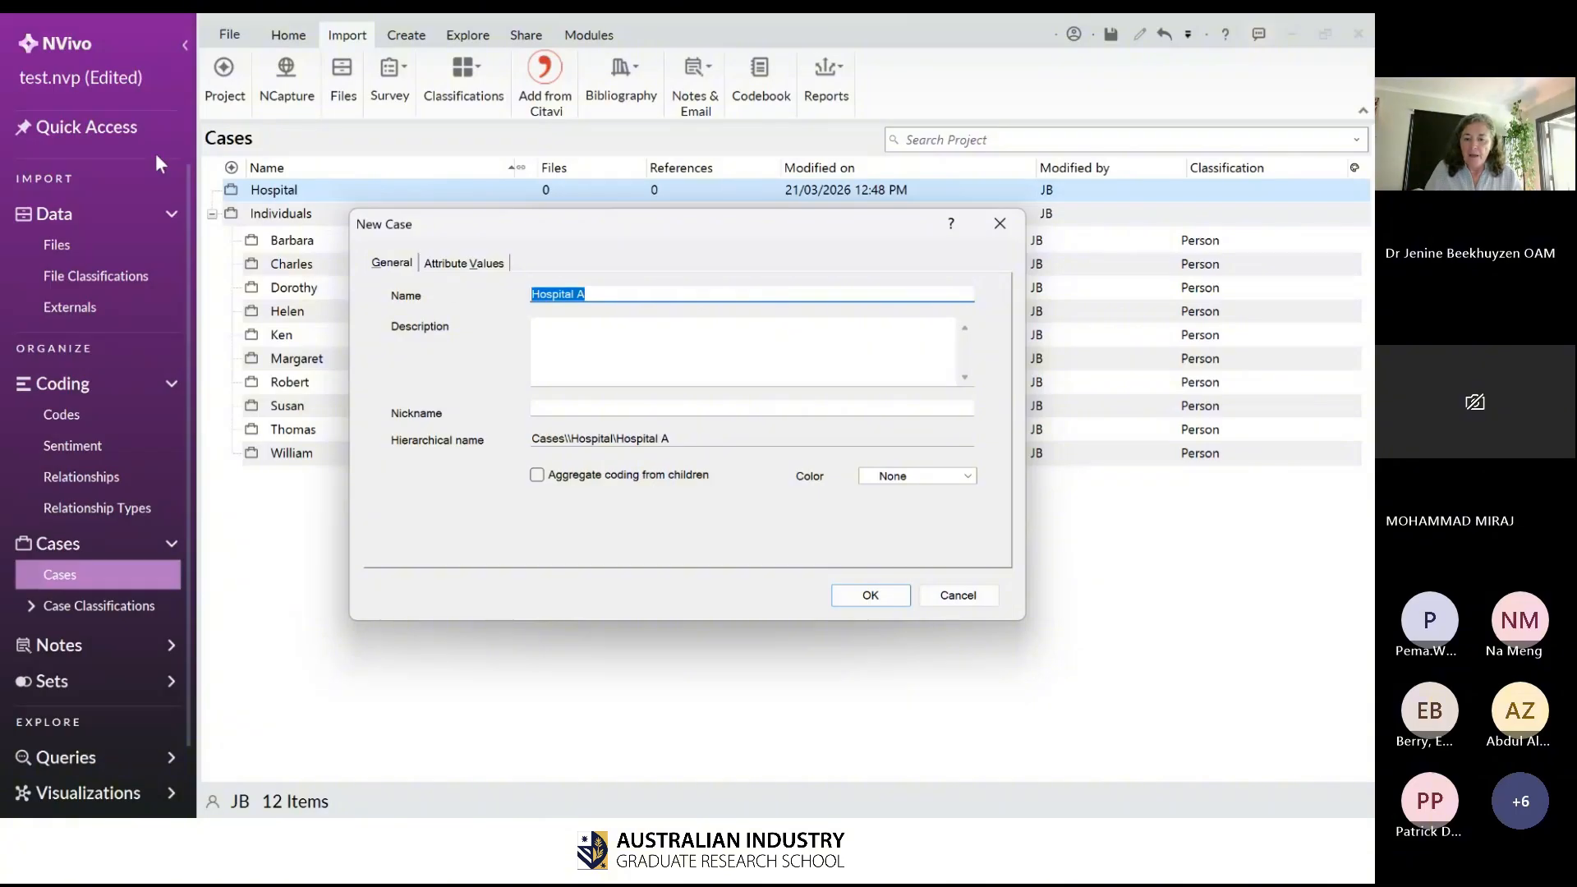
click(885, 595)
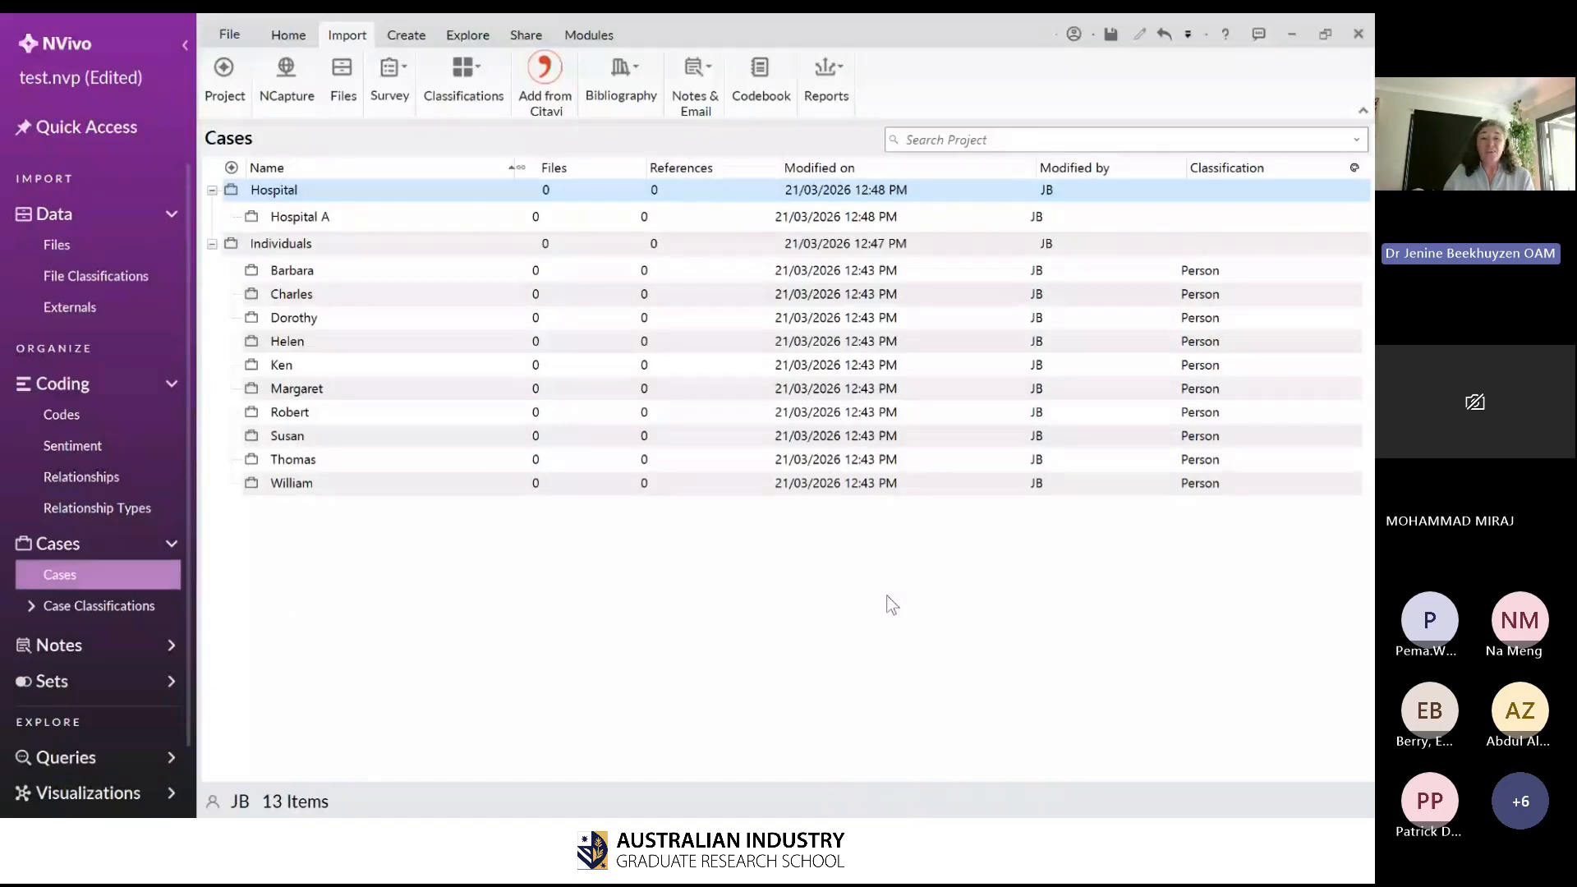
- Add a second child case named "Hospital B" under the Hospital case
right_click(558, 190)
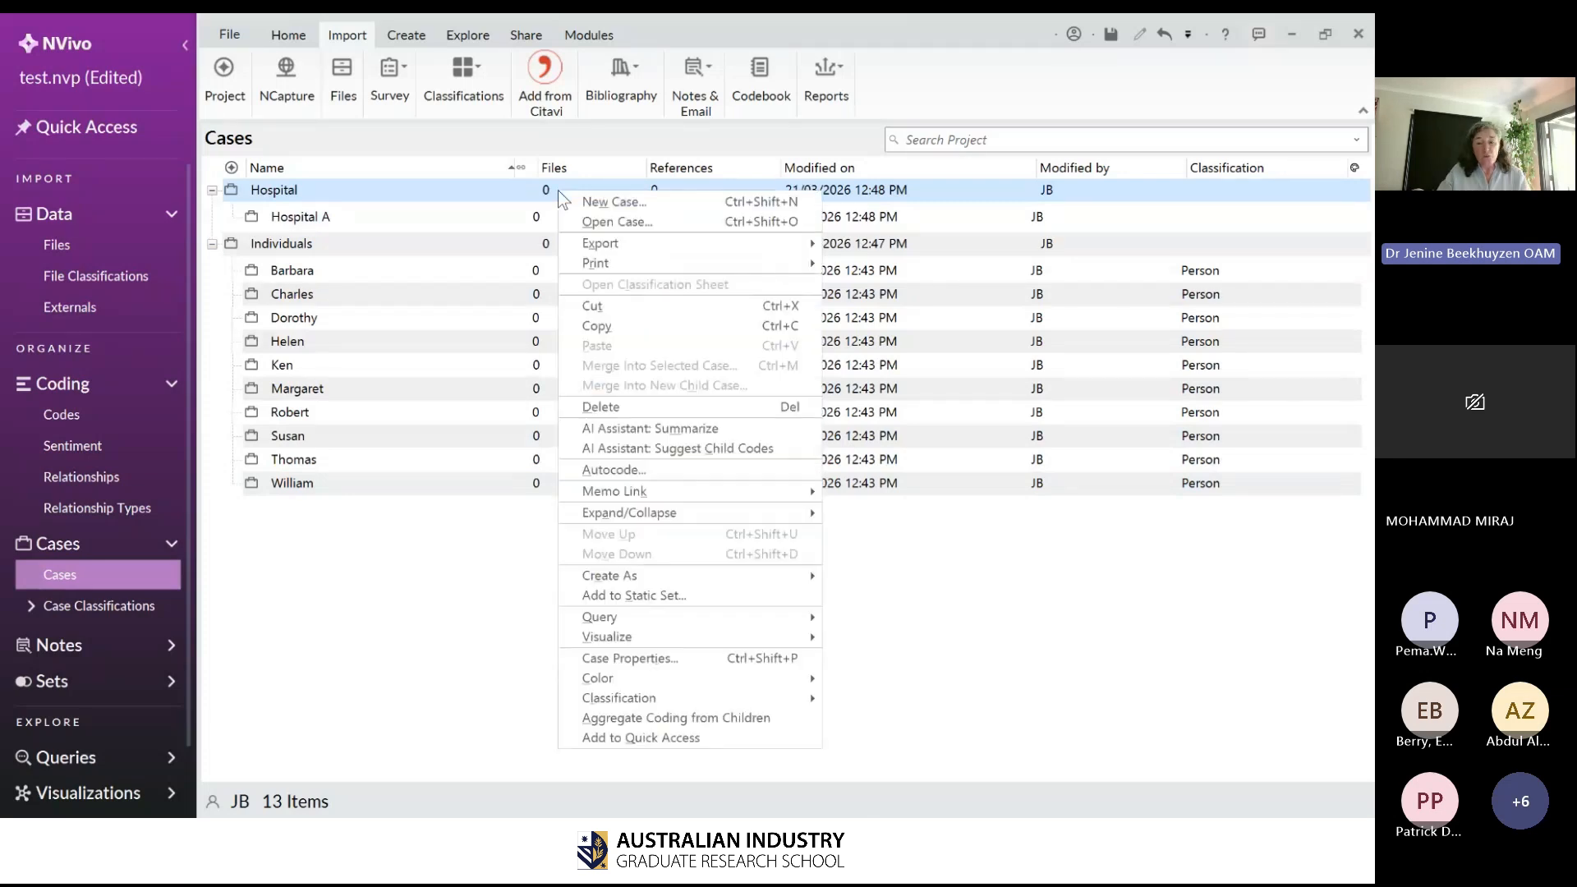
click(564, 194)
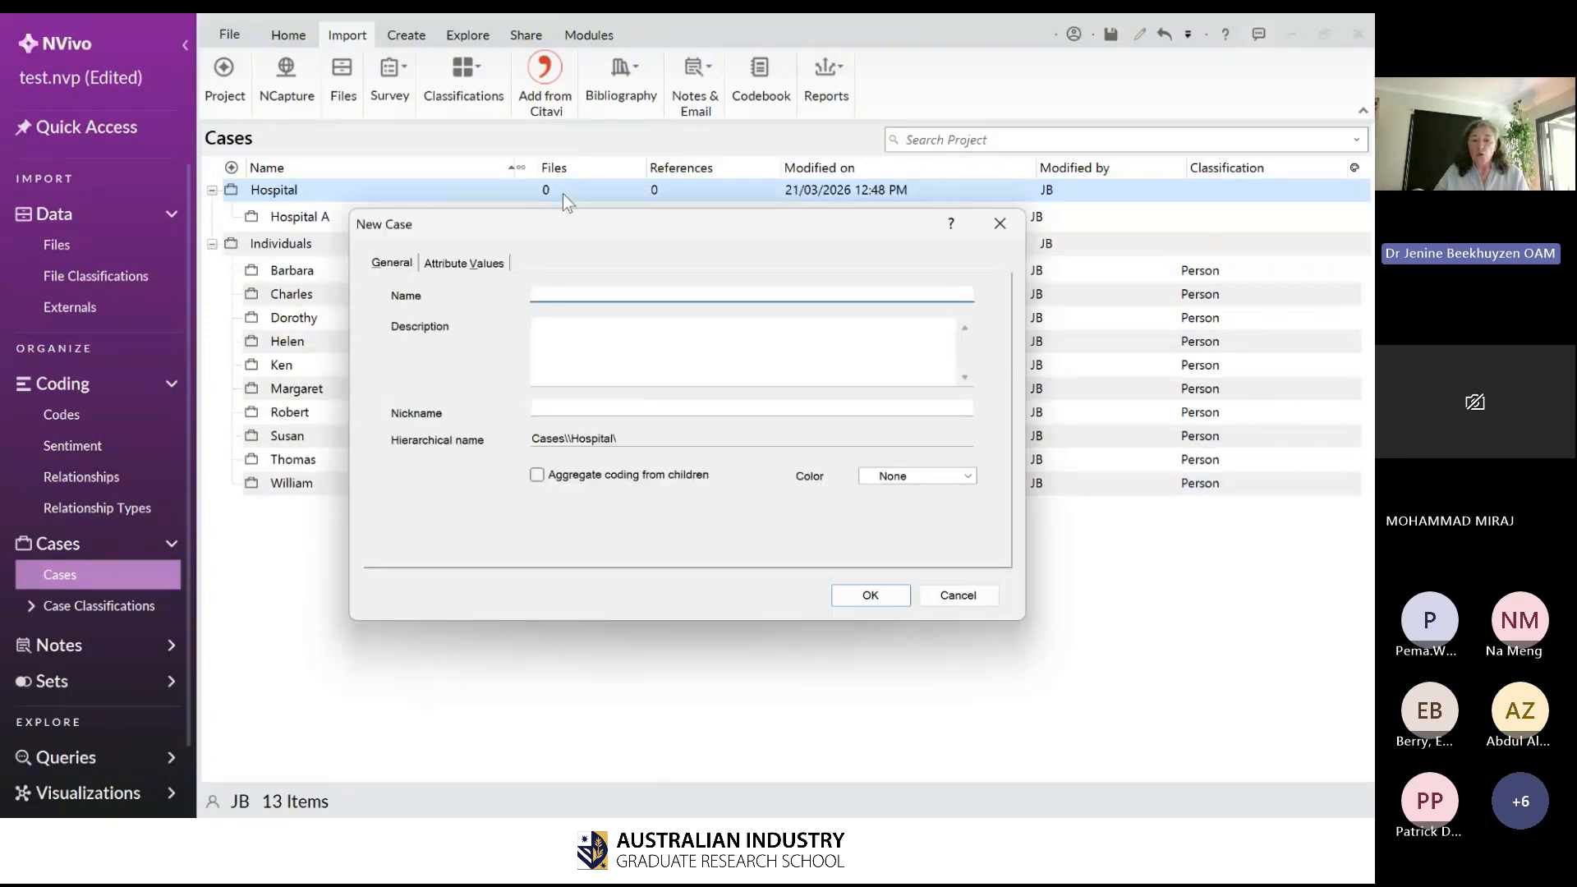
text(Hospital A)
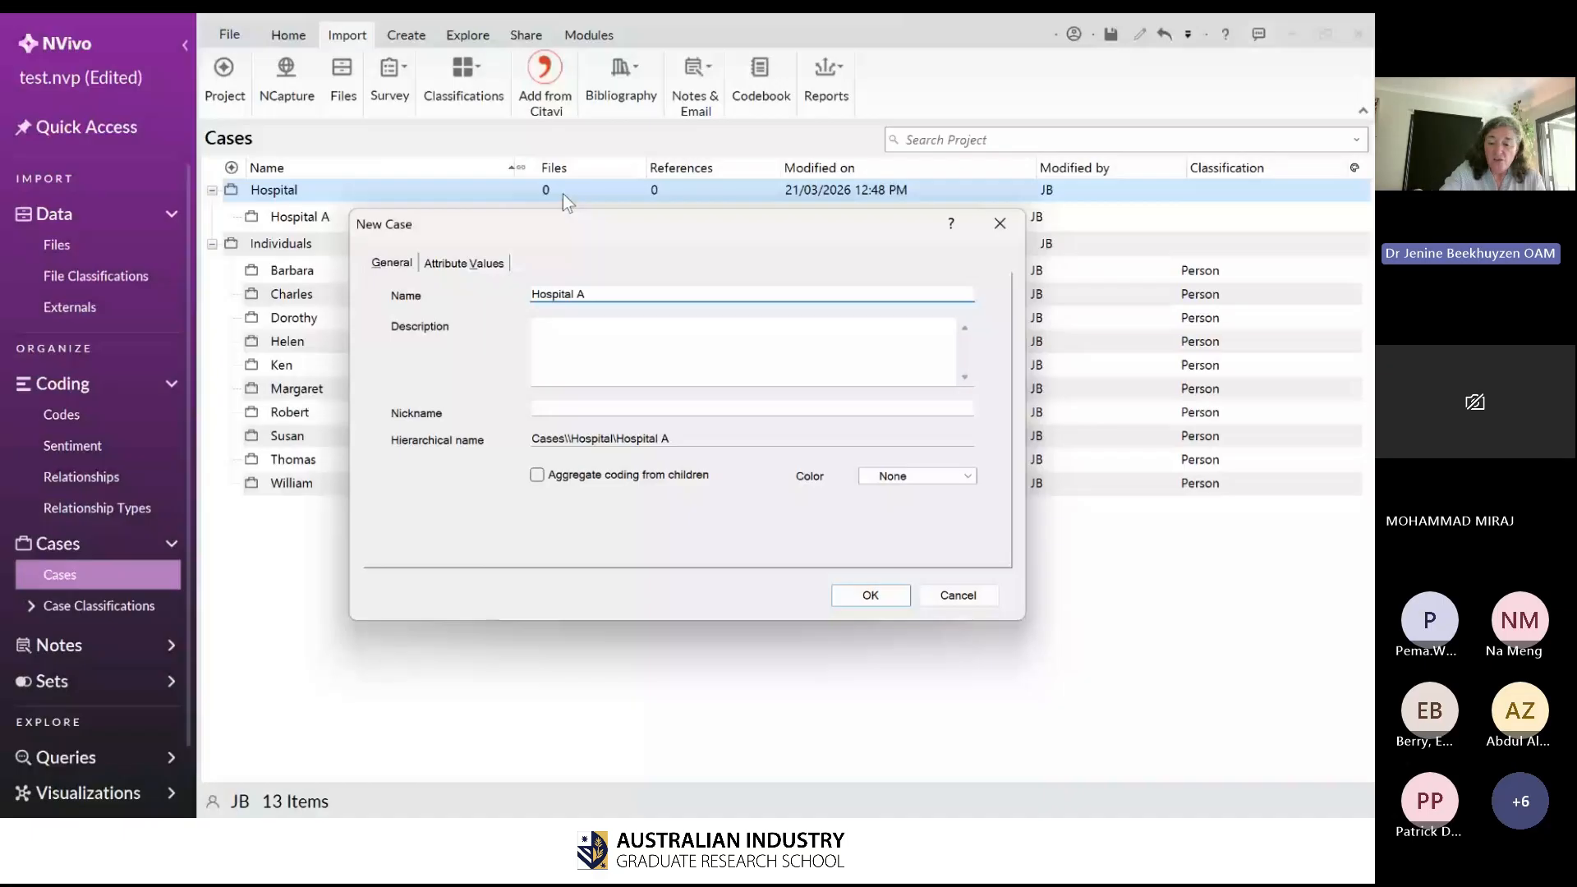
key(BackSpace)
text(B)
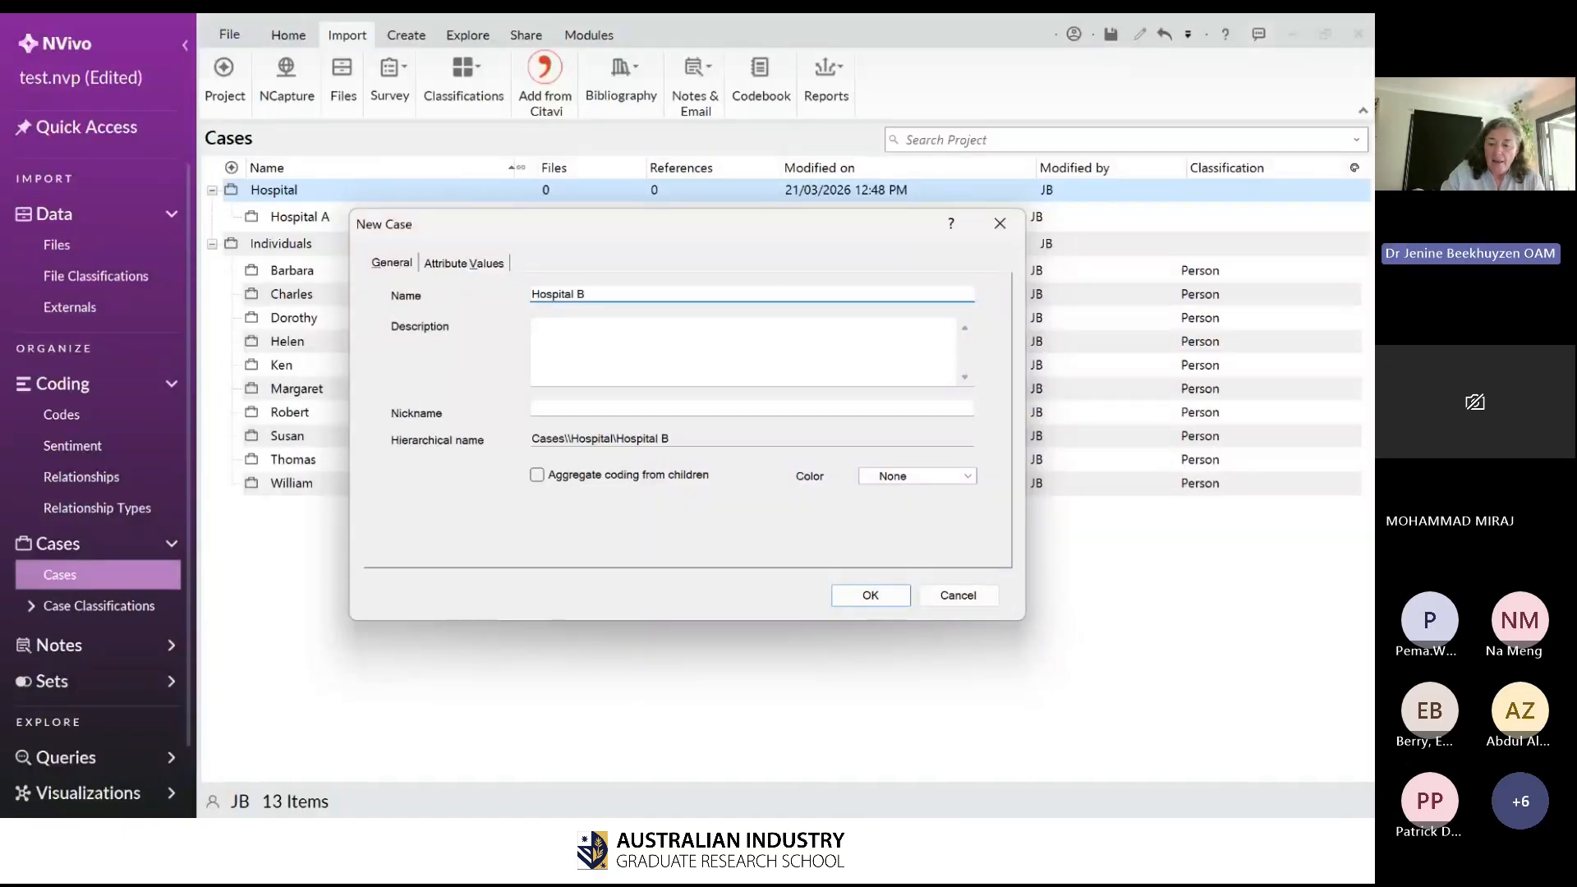
key(Return)
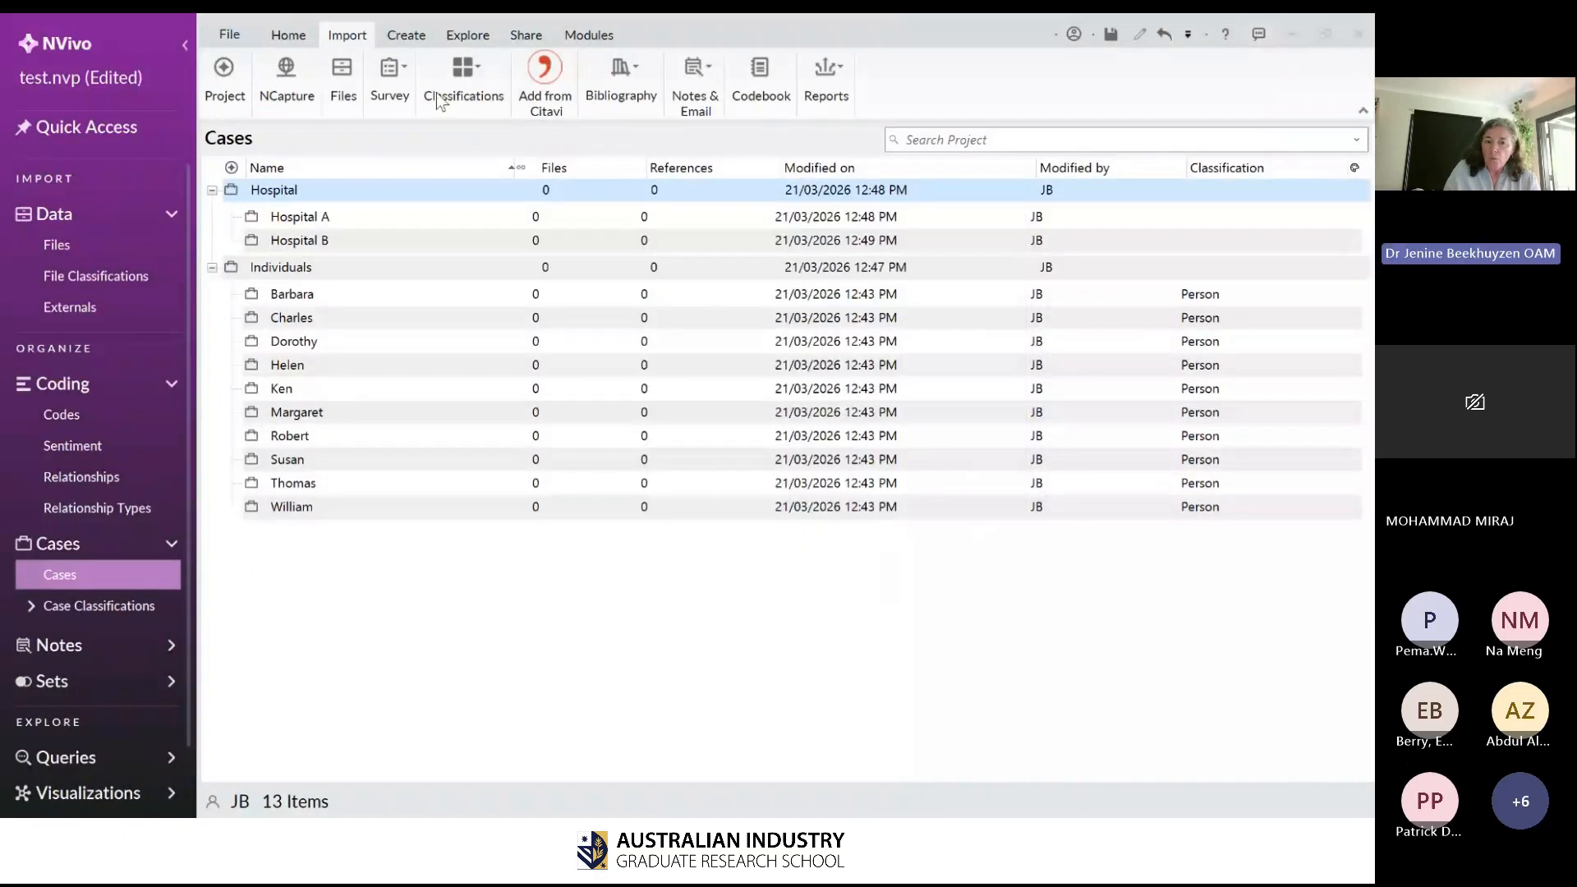
- Add a third child case named "Hospital C" under the Hospital case
right_click(337, 191)
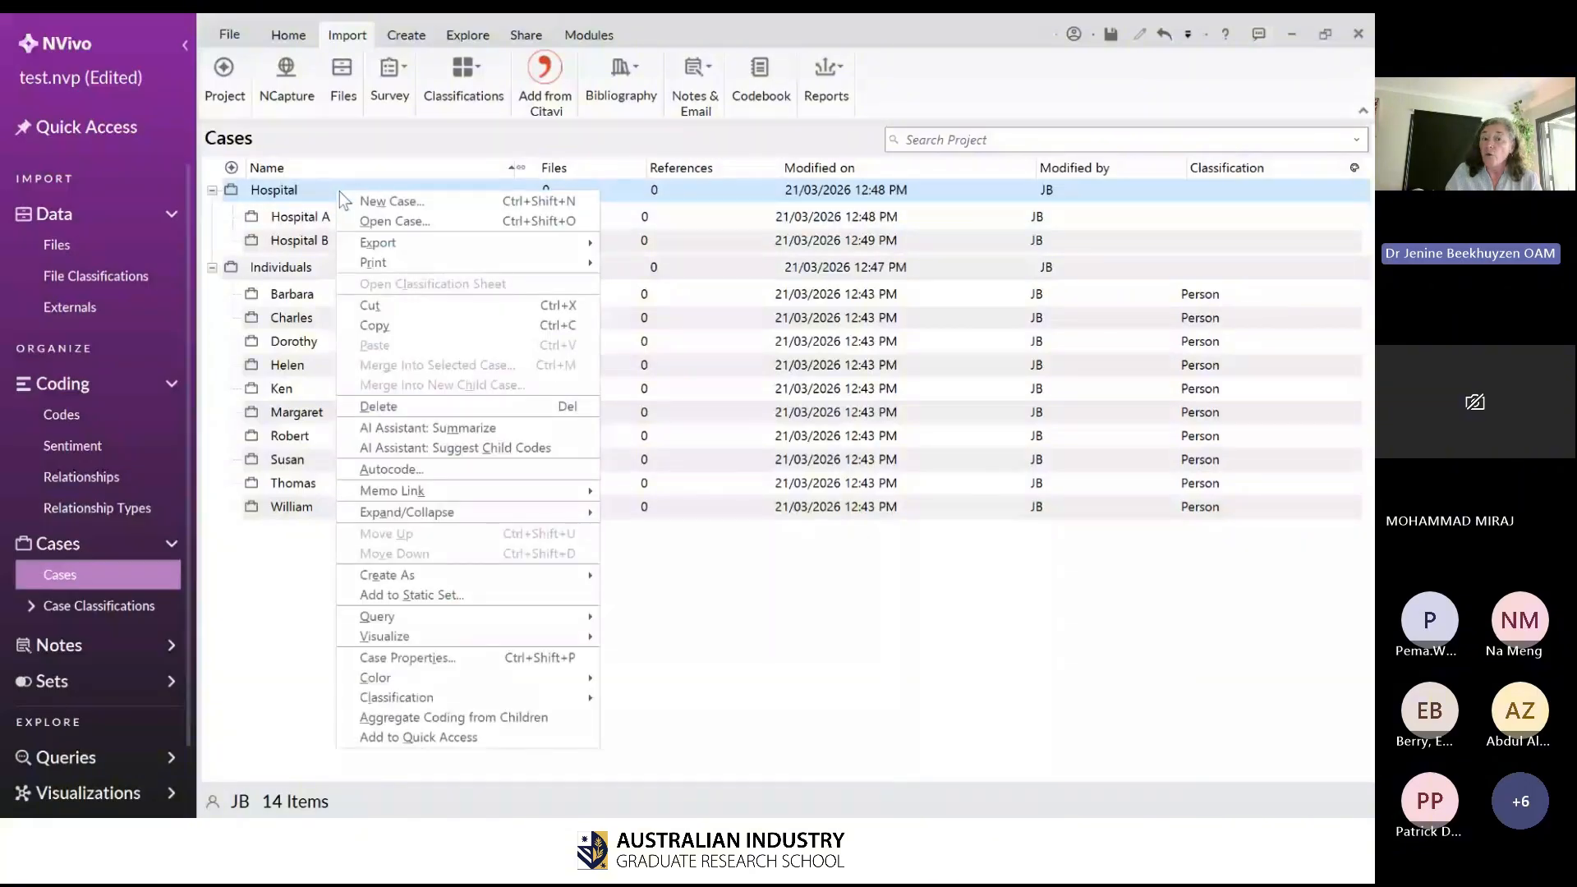
click(358, 200)
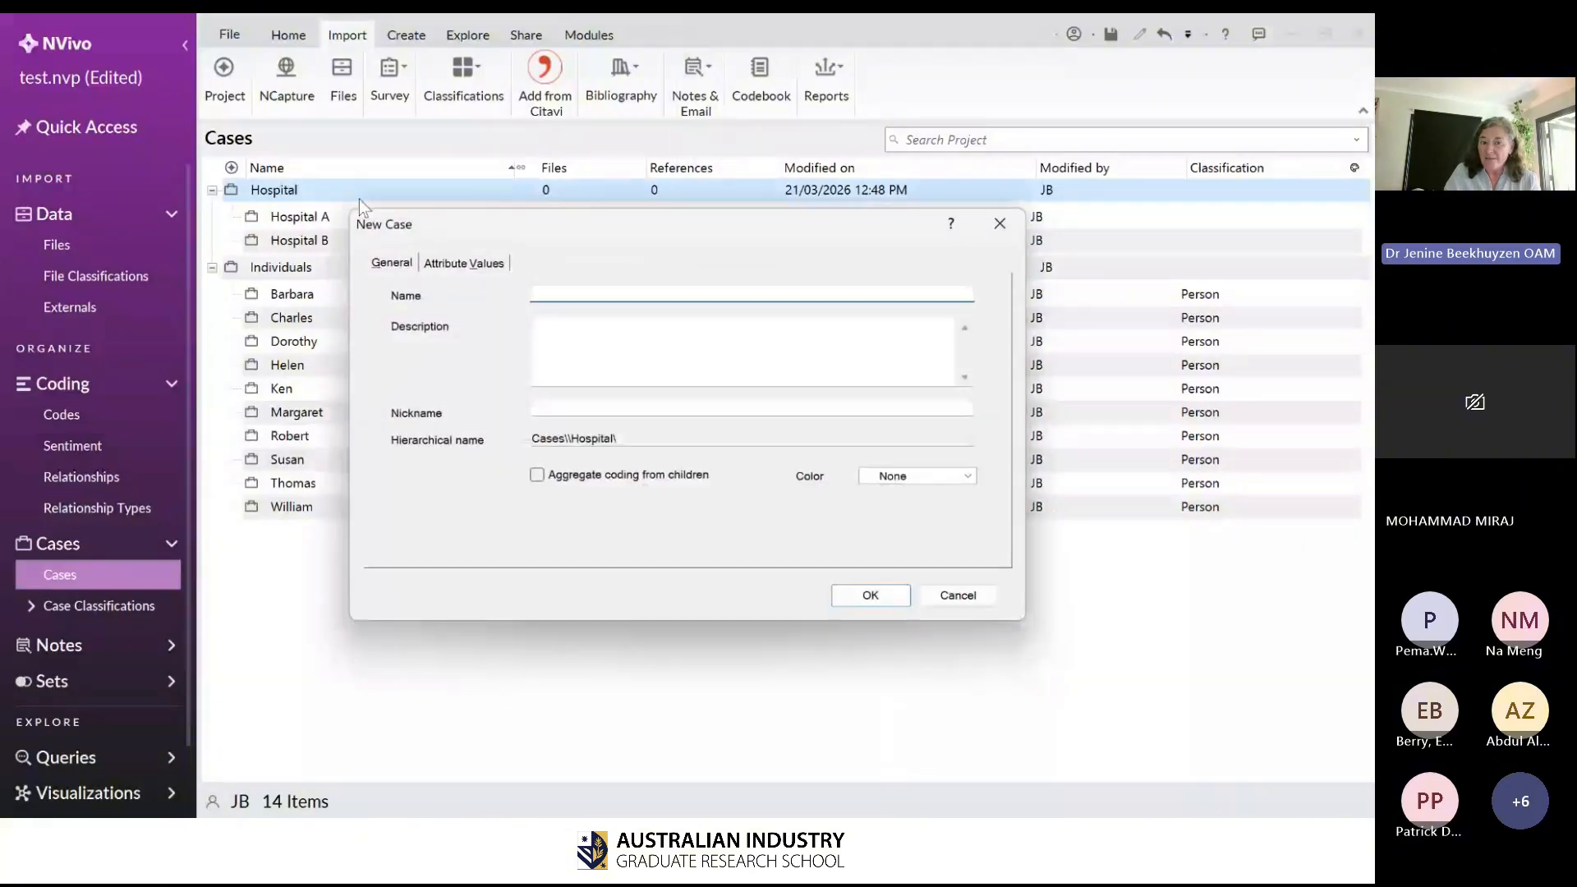
text(Hospital )
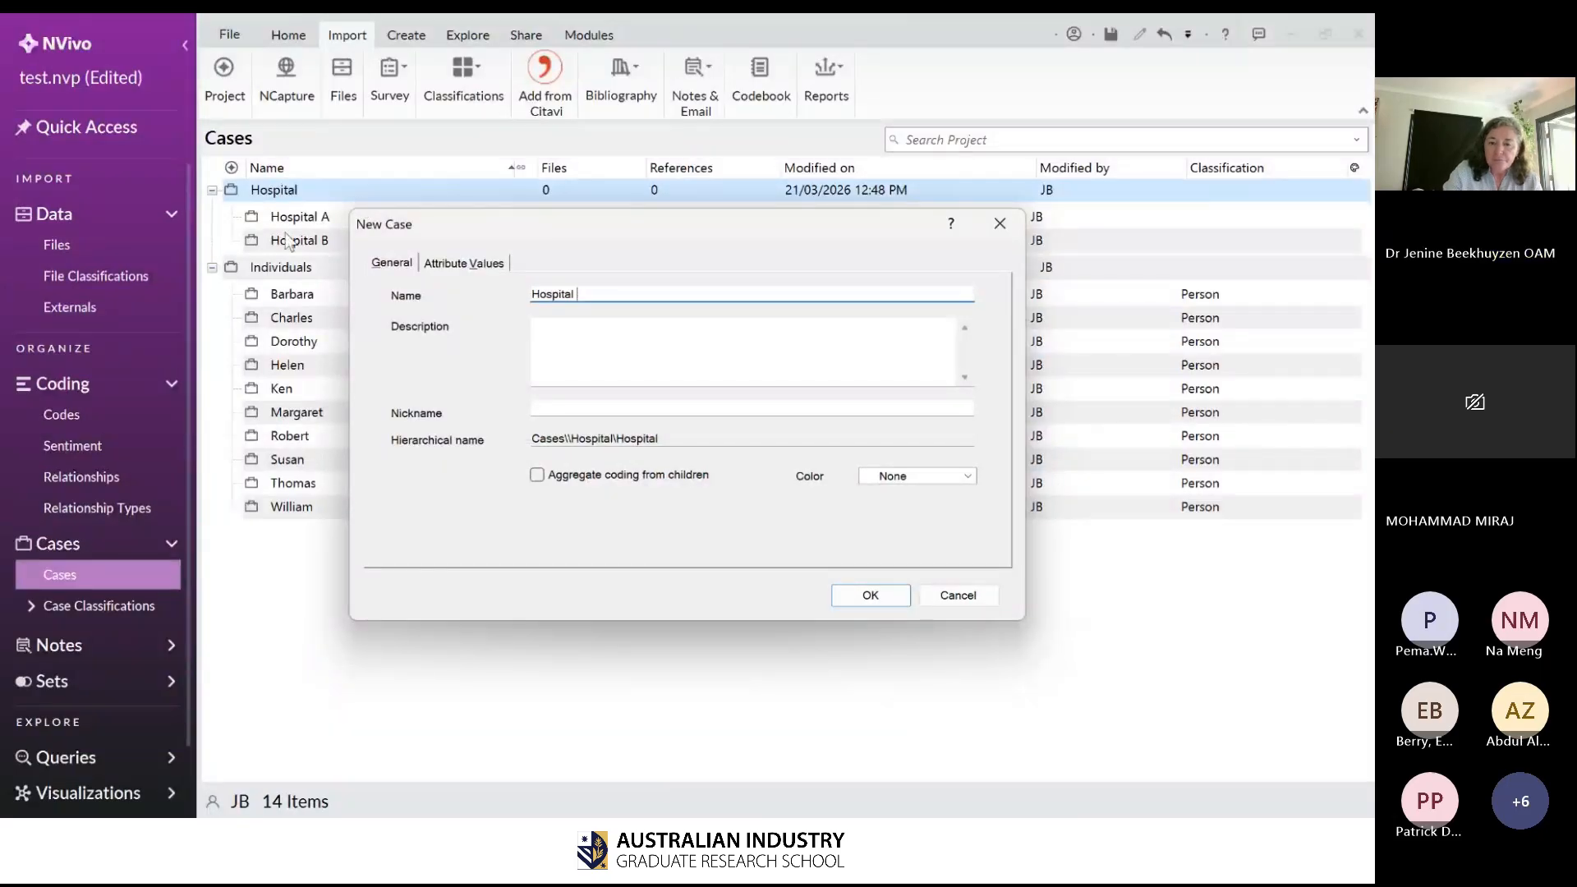
text(C)
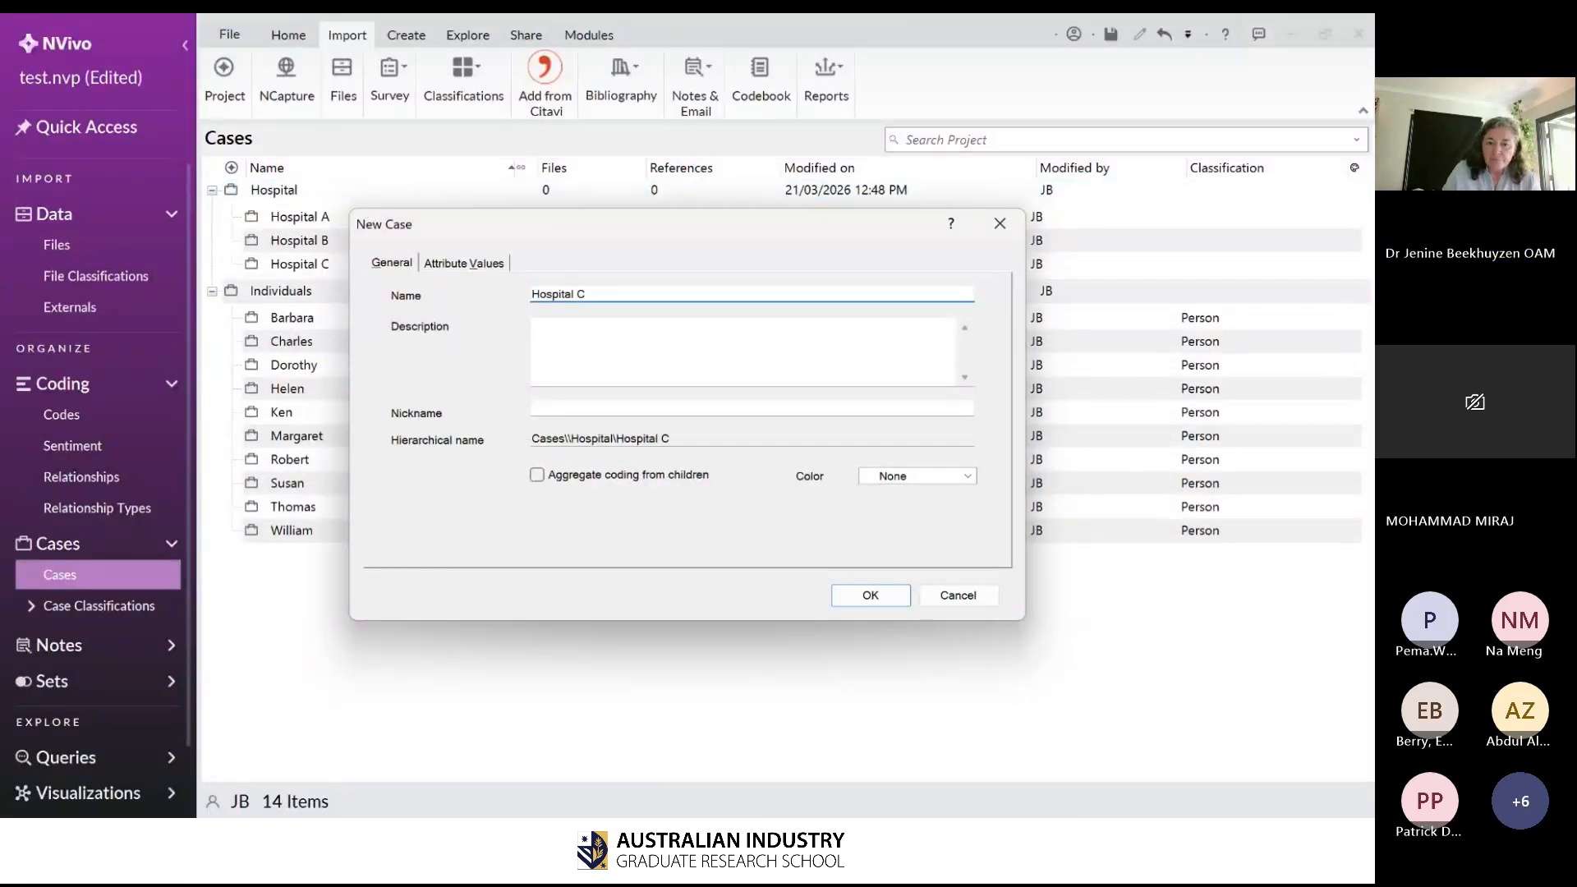
key(Return)
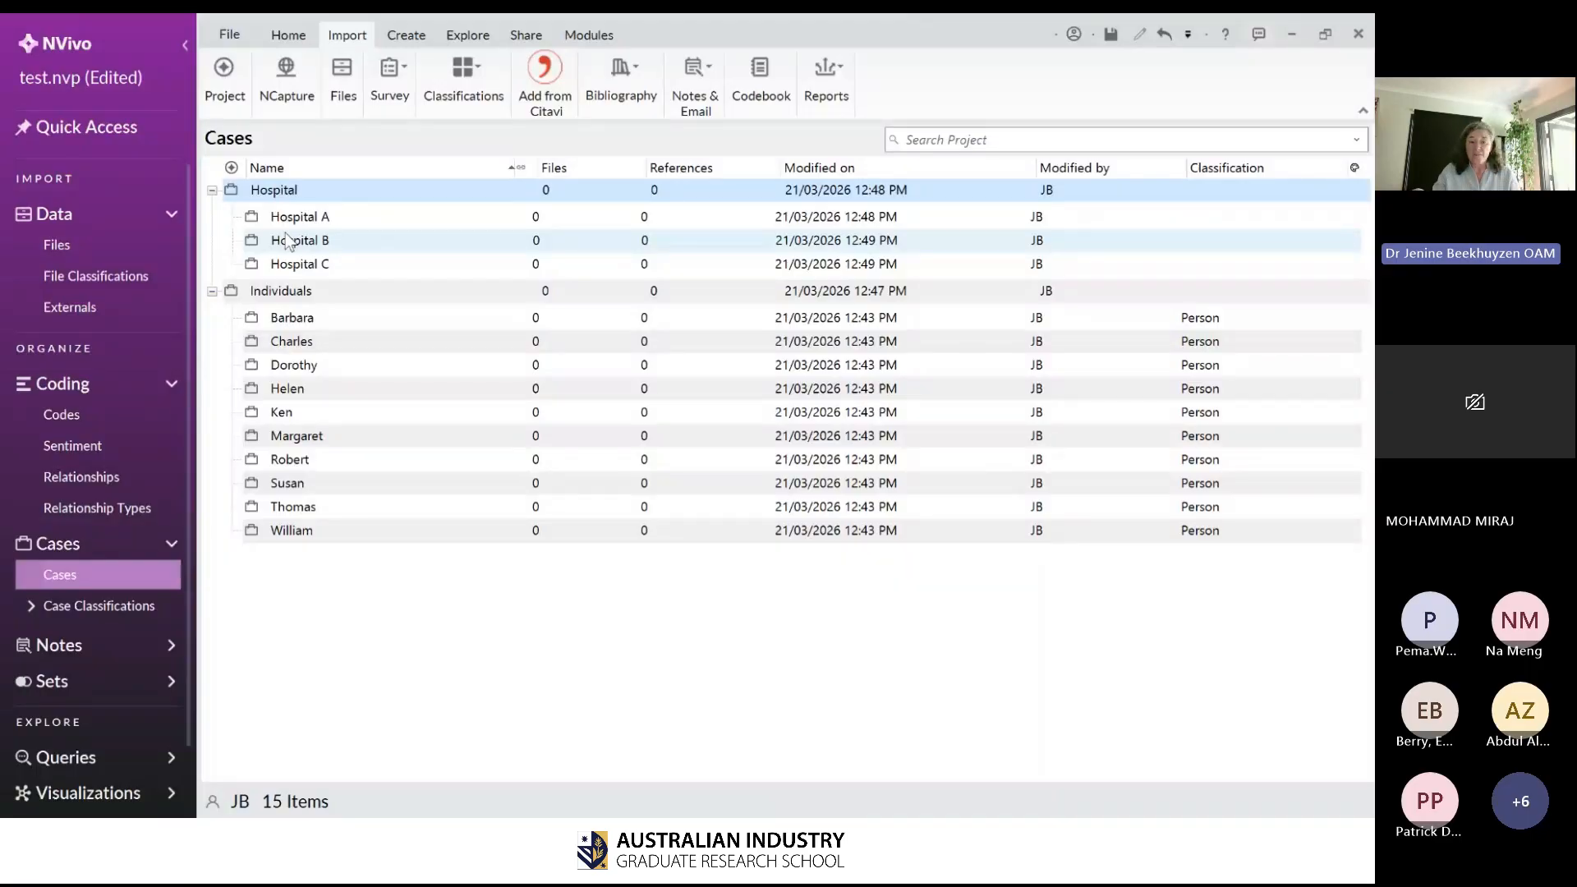
- Open the project's Files folder and dismiss its introductory help page
click(144, 249)
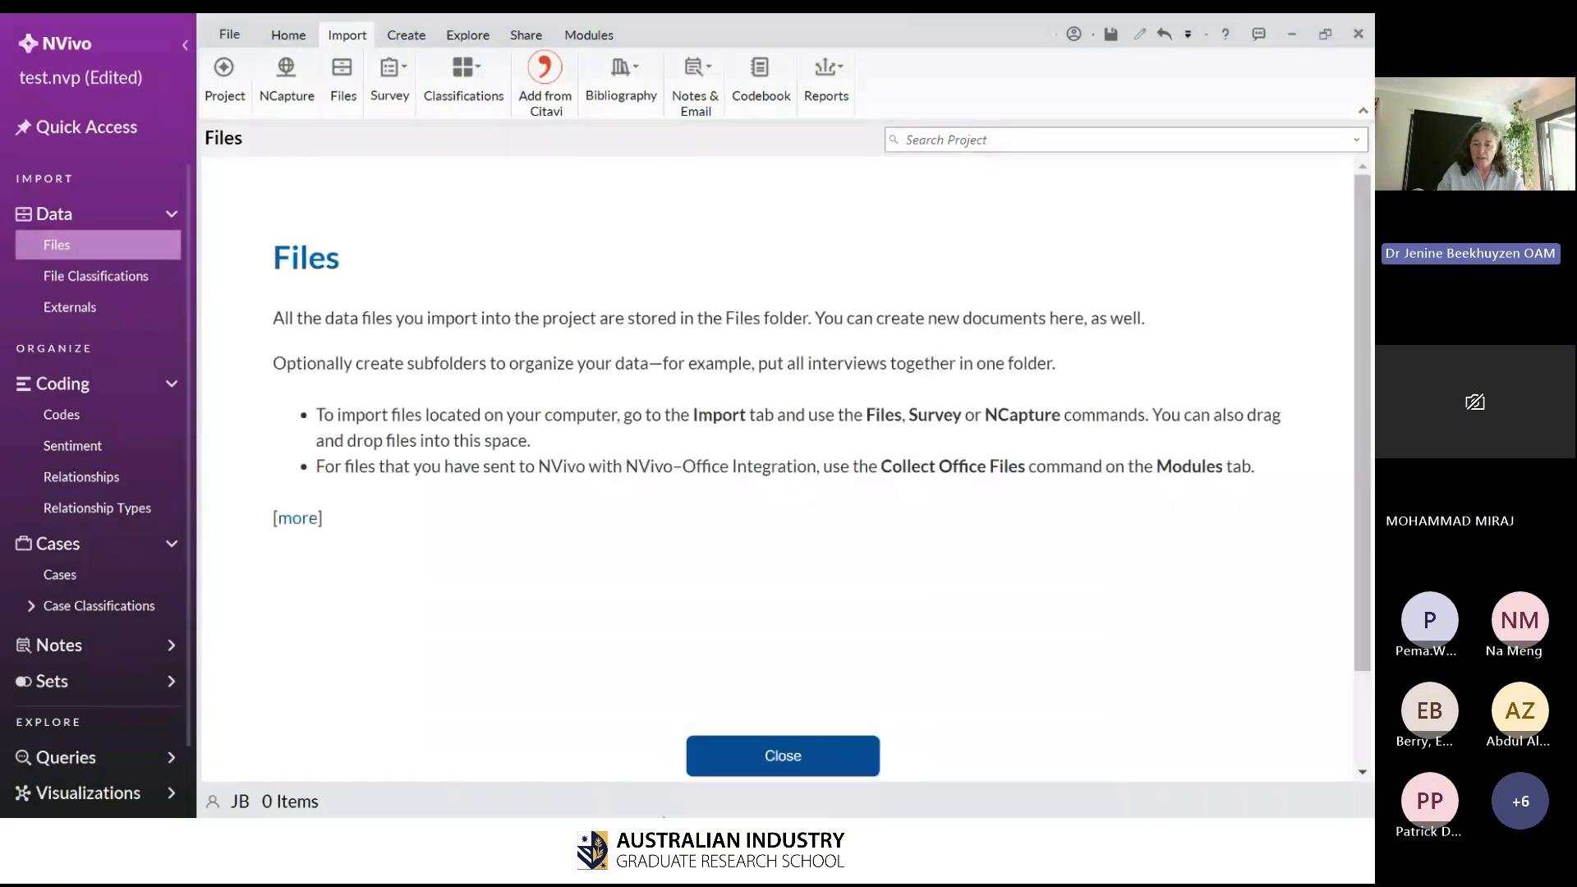
click(785, 760)
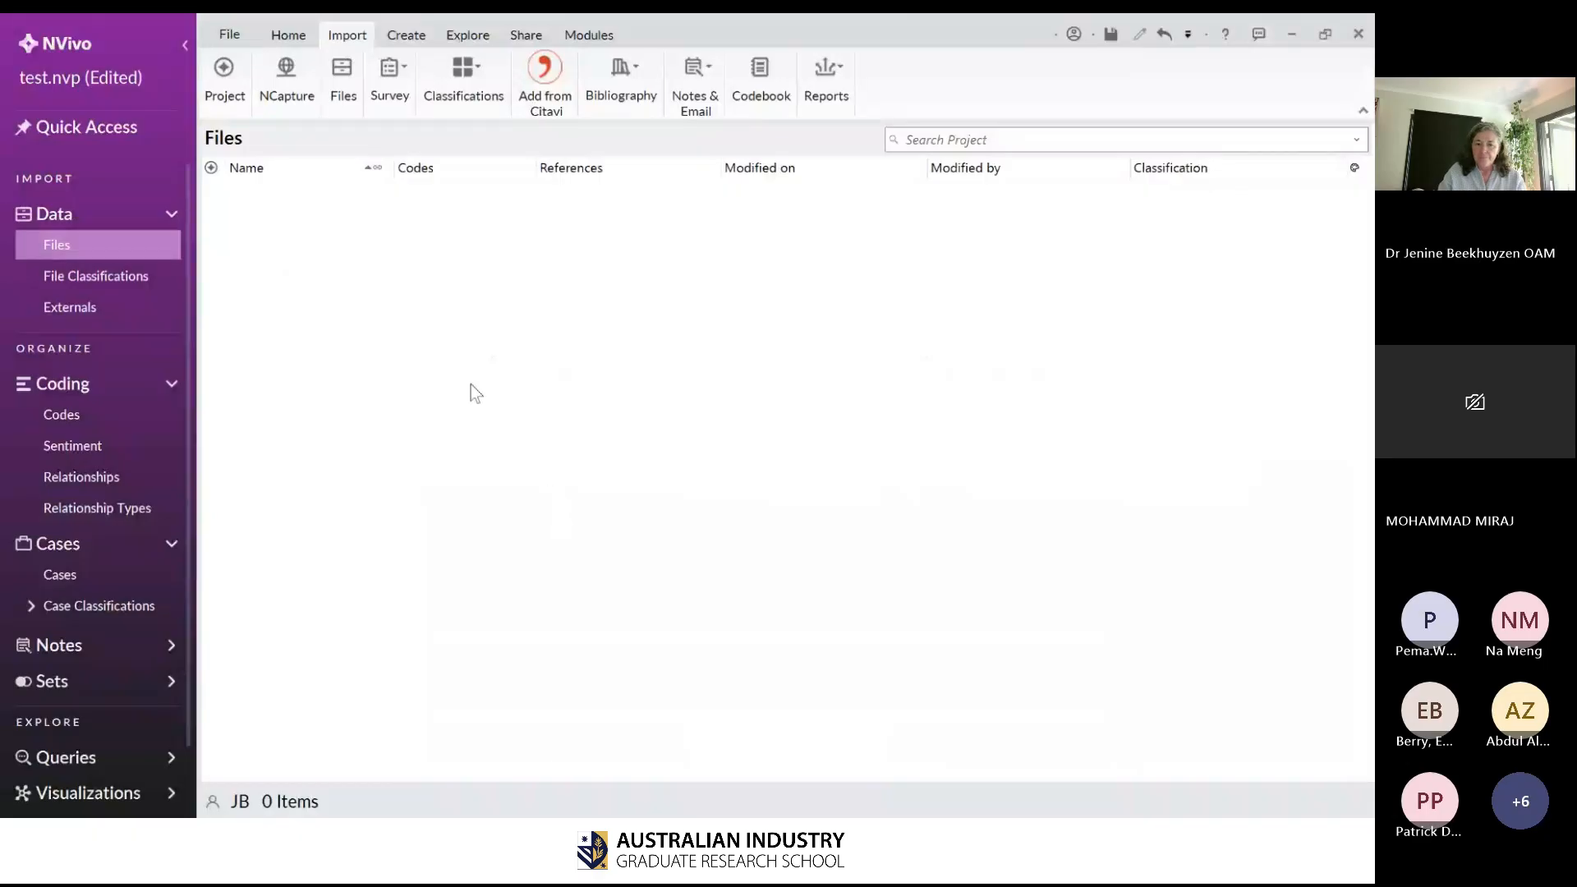
- Import all files from the Interviews folder of Sample Data into Files, without creating a case for each file
right_click(458, 331)
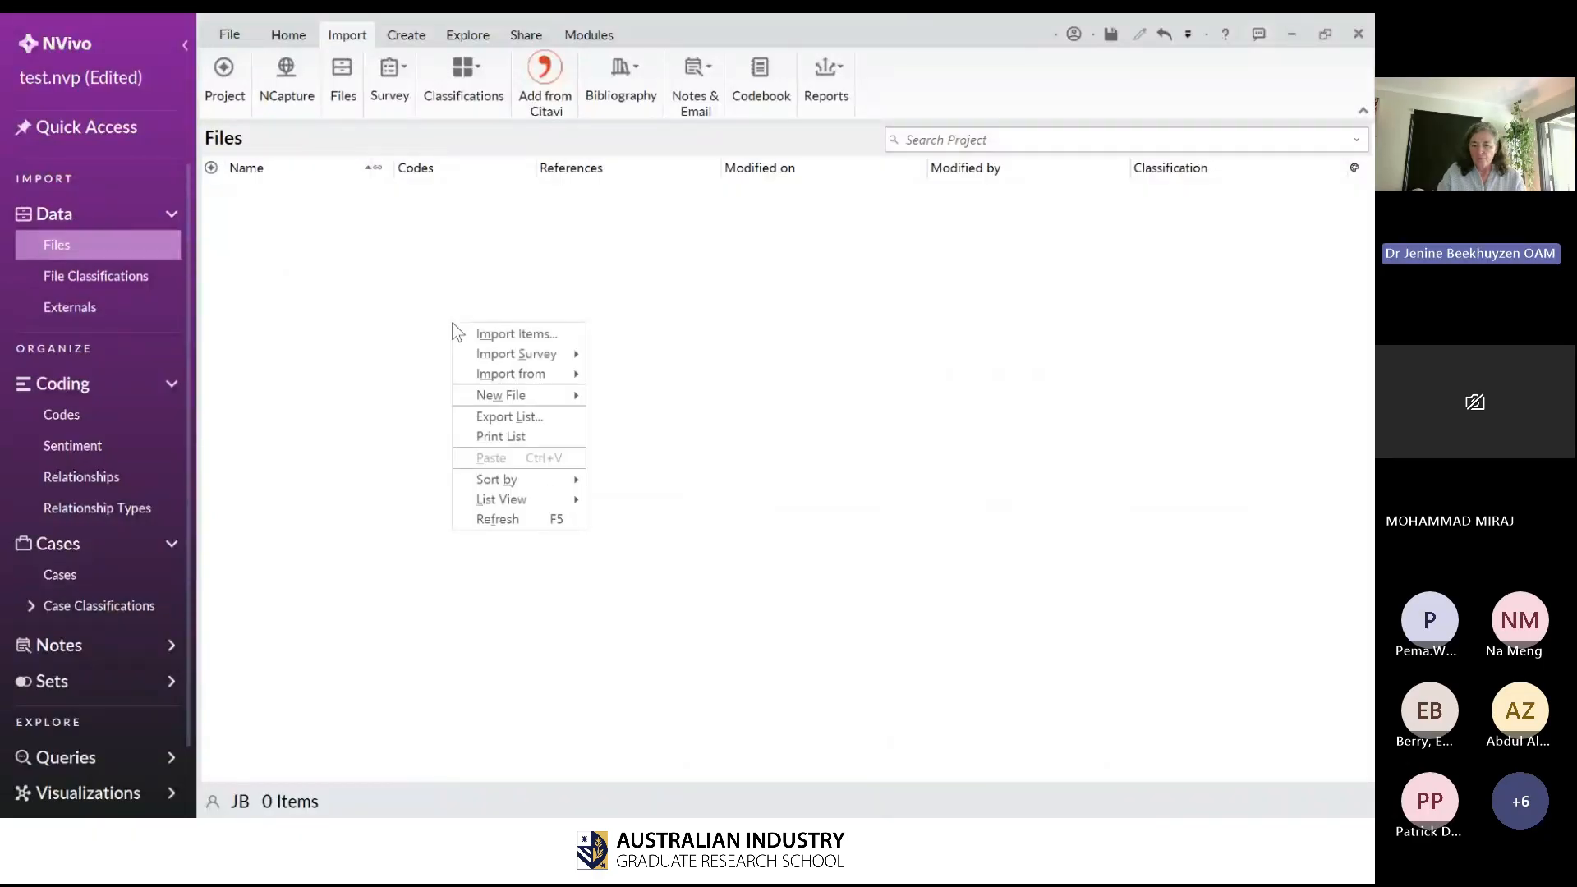
click(504, 334)
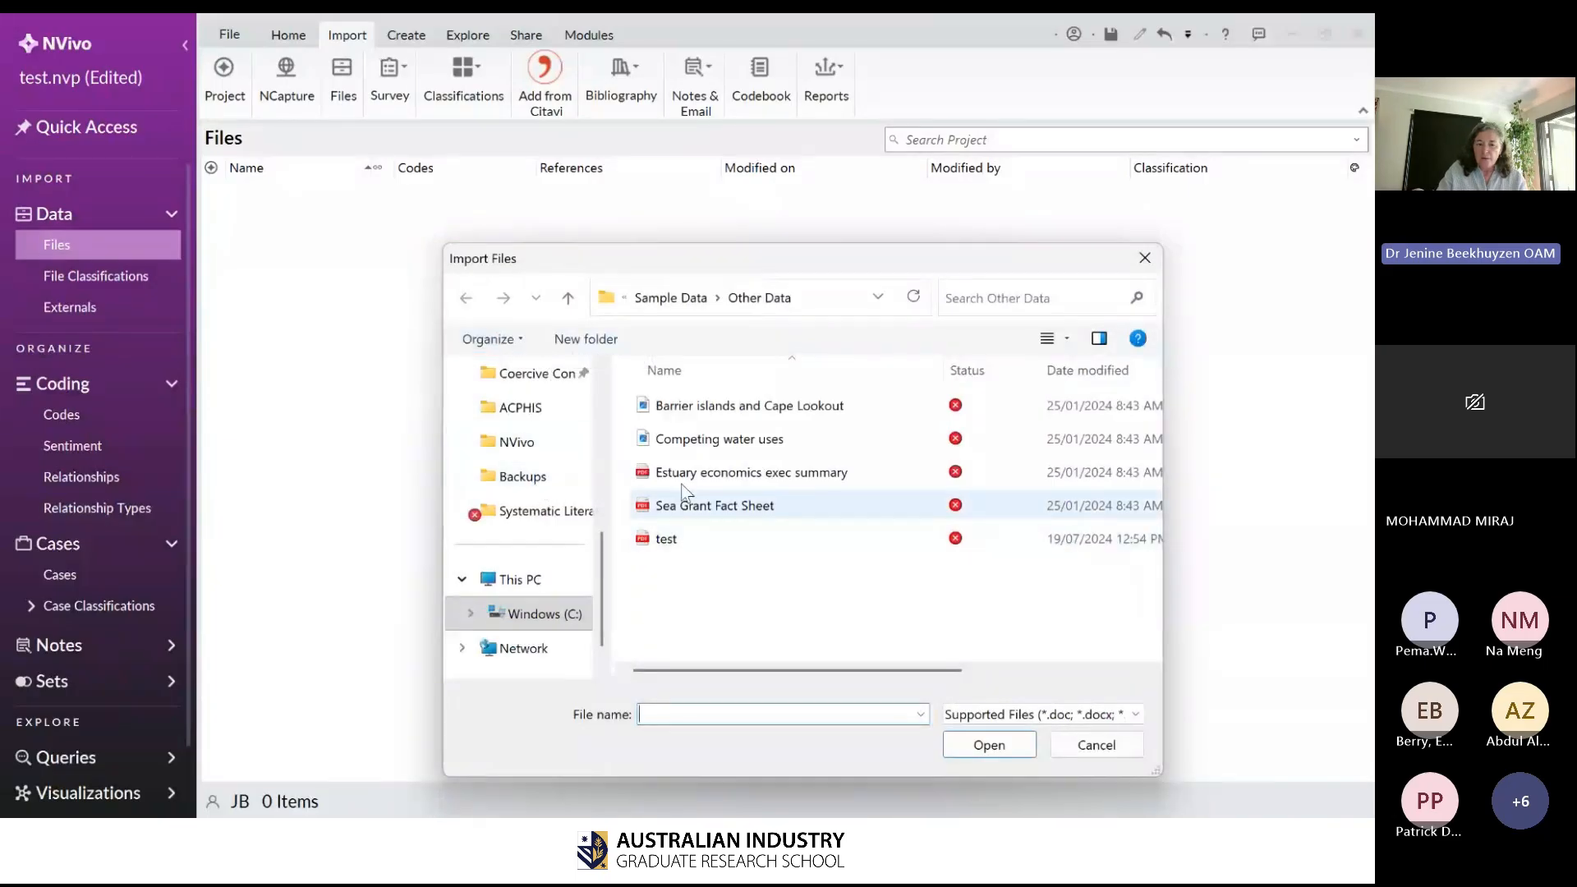
click(670, 297)
click(658, 417)
double_click(657, 418)
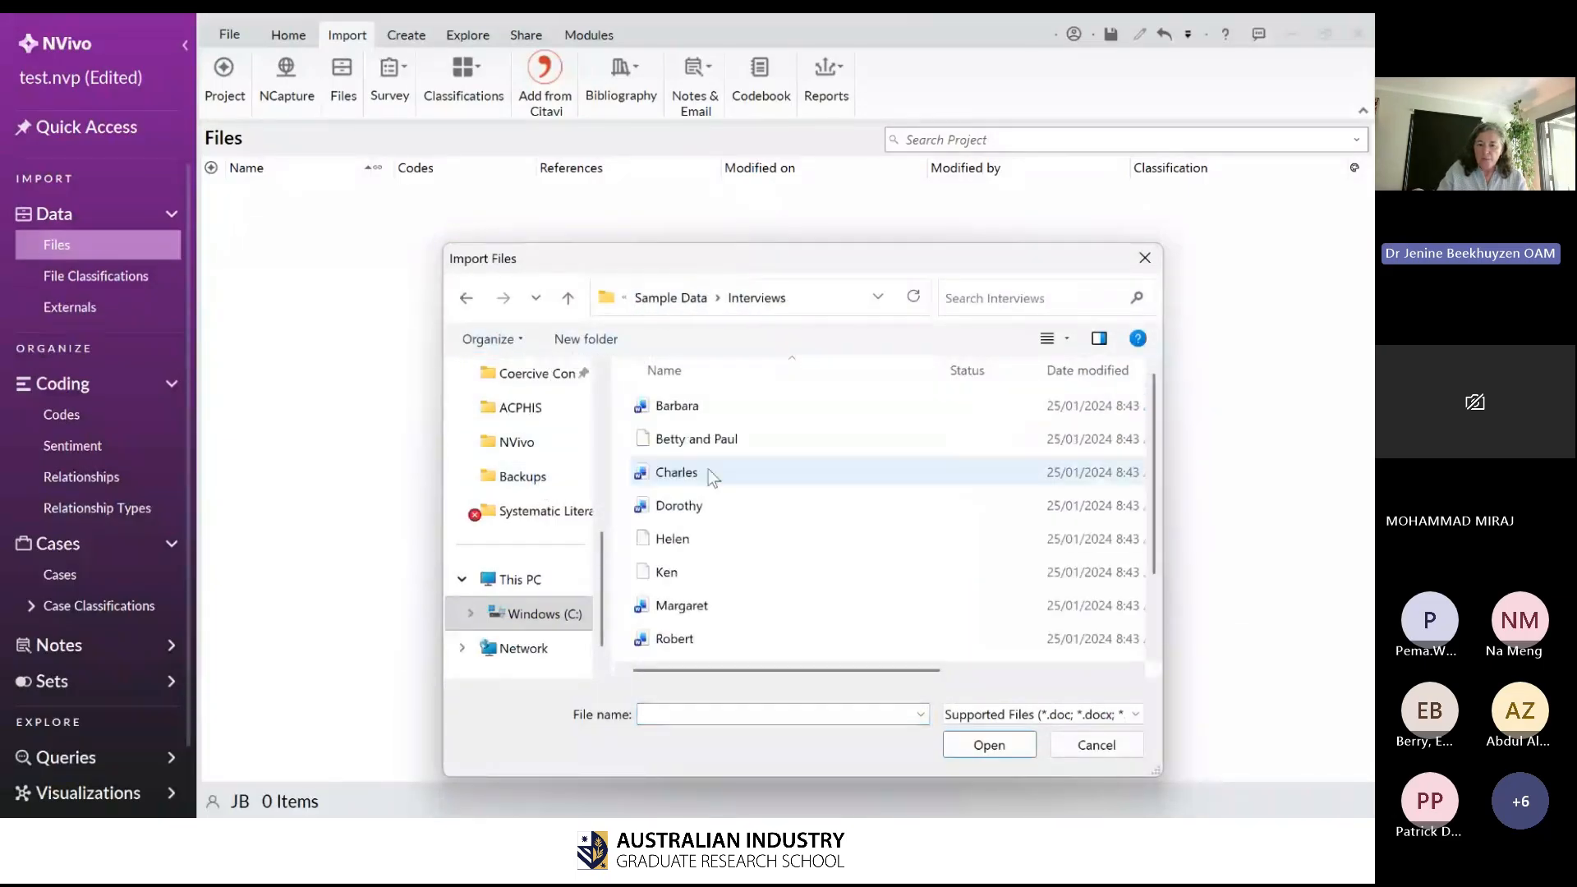
click(775, 538)
key(ctrl+a)
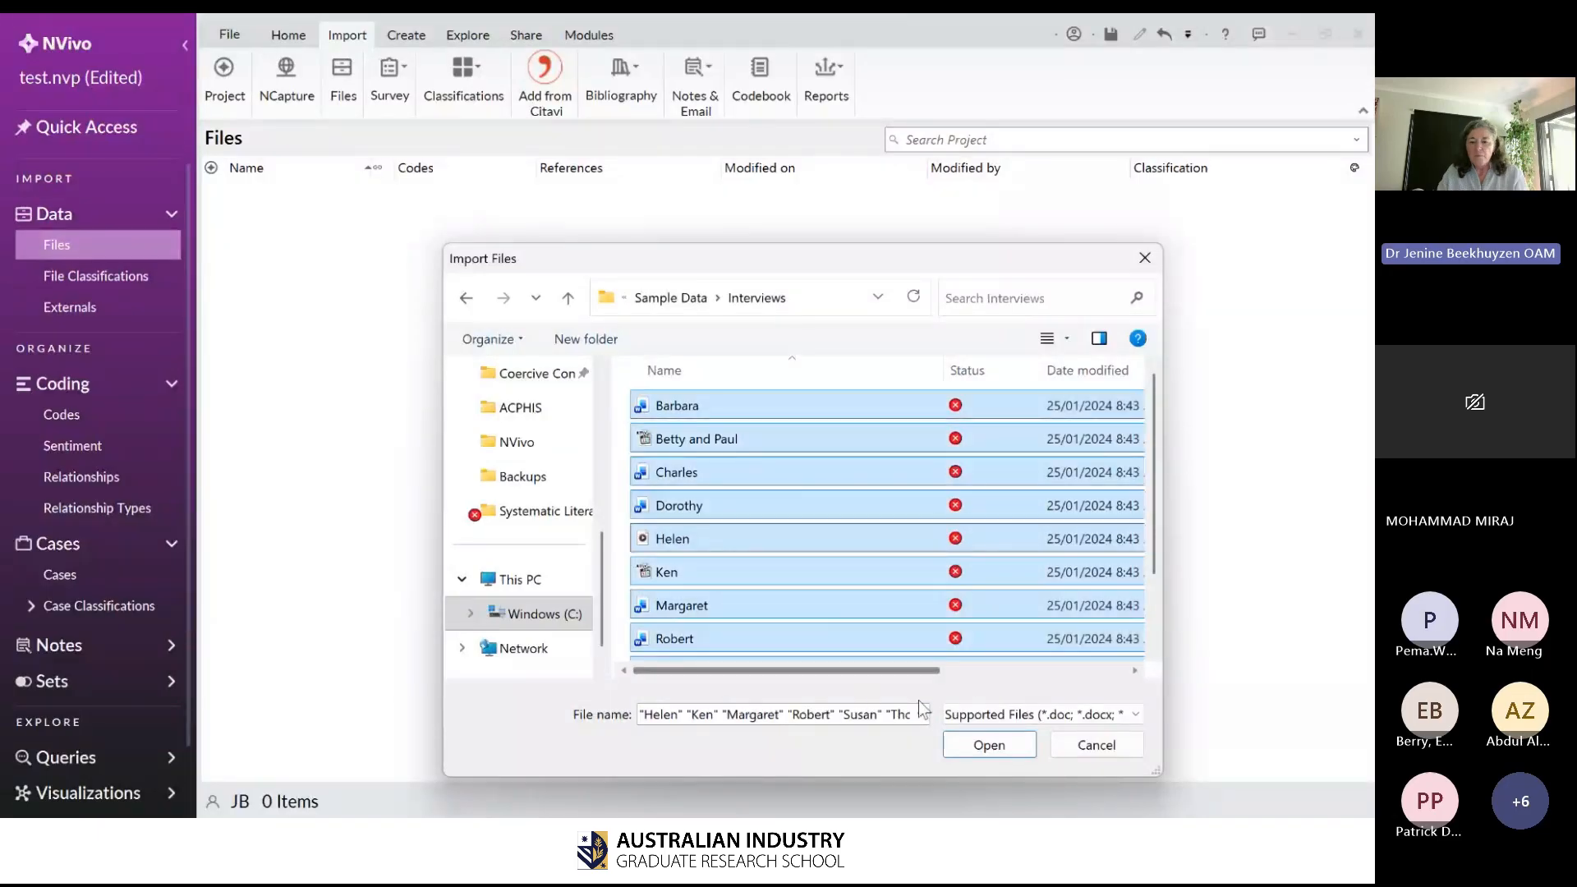
click(983, 745)
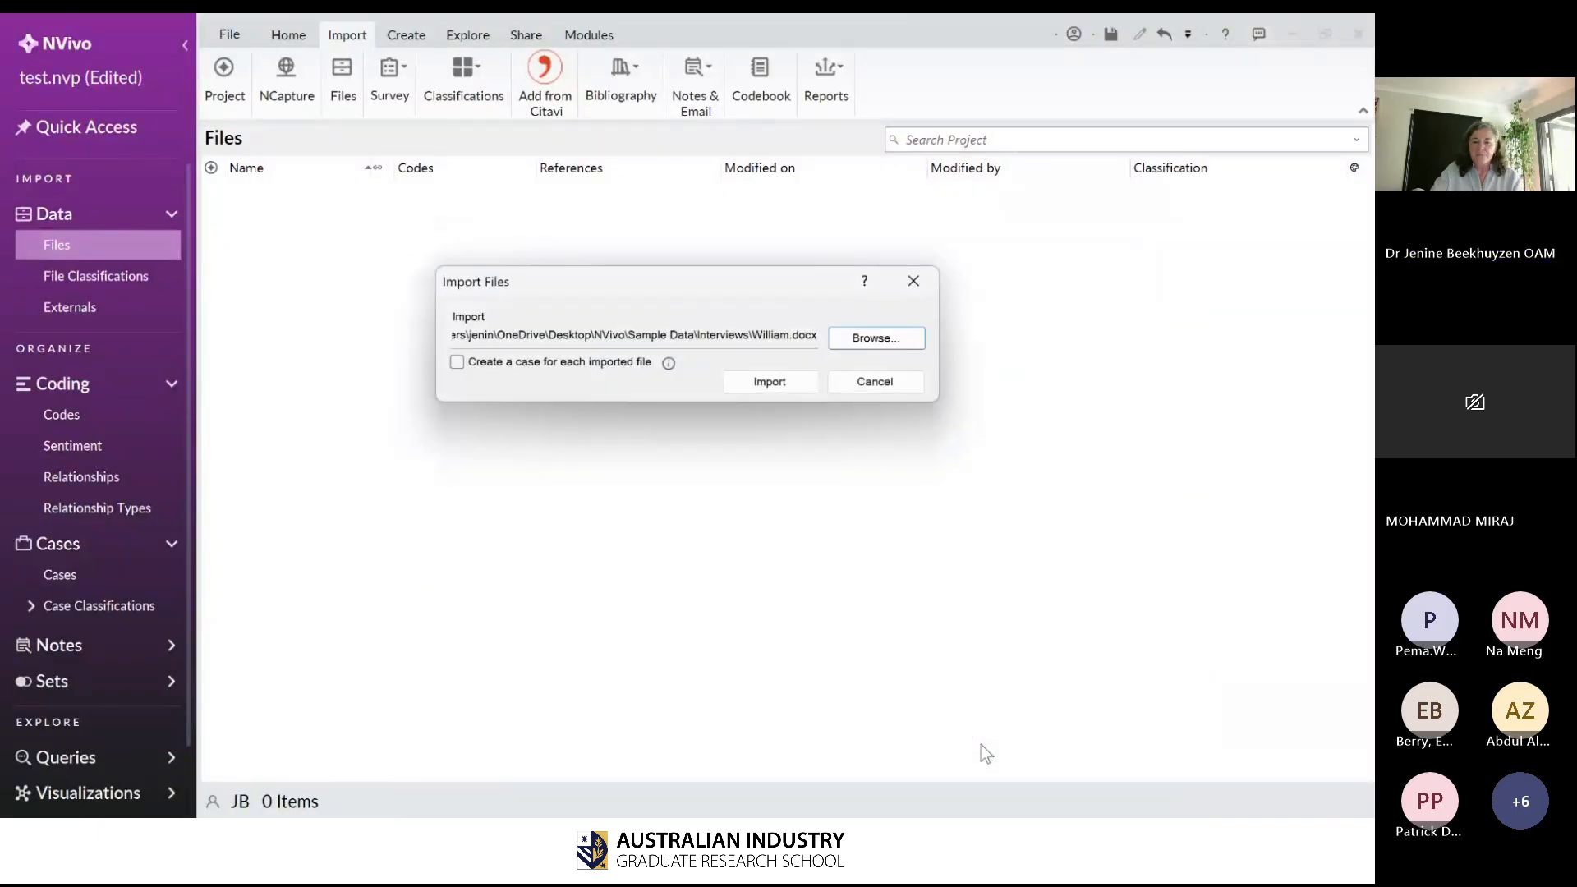
click(787, 381)
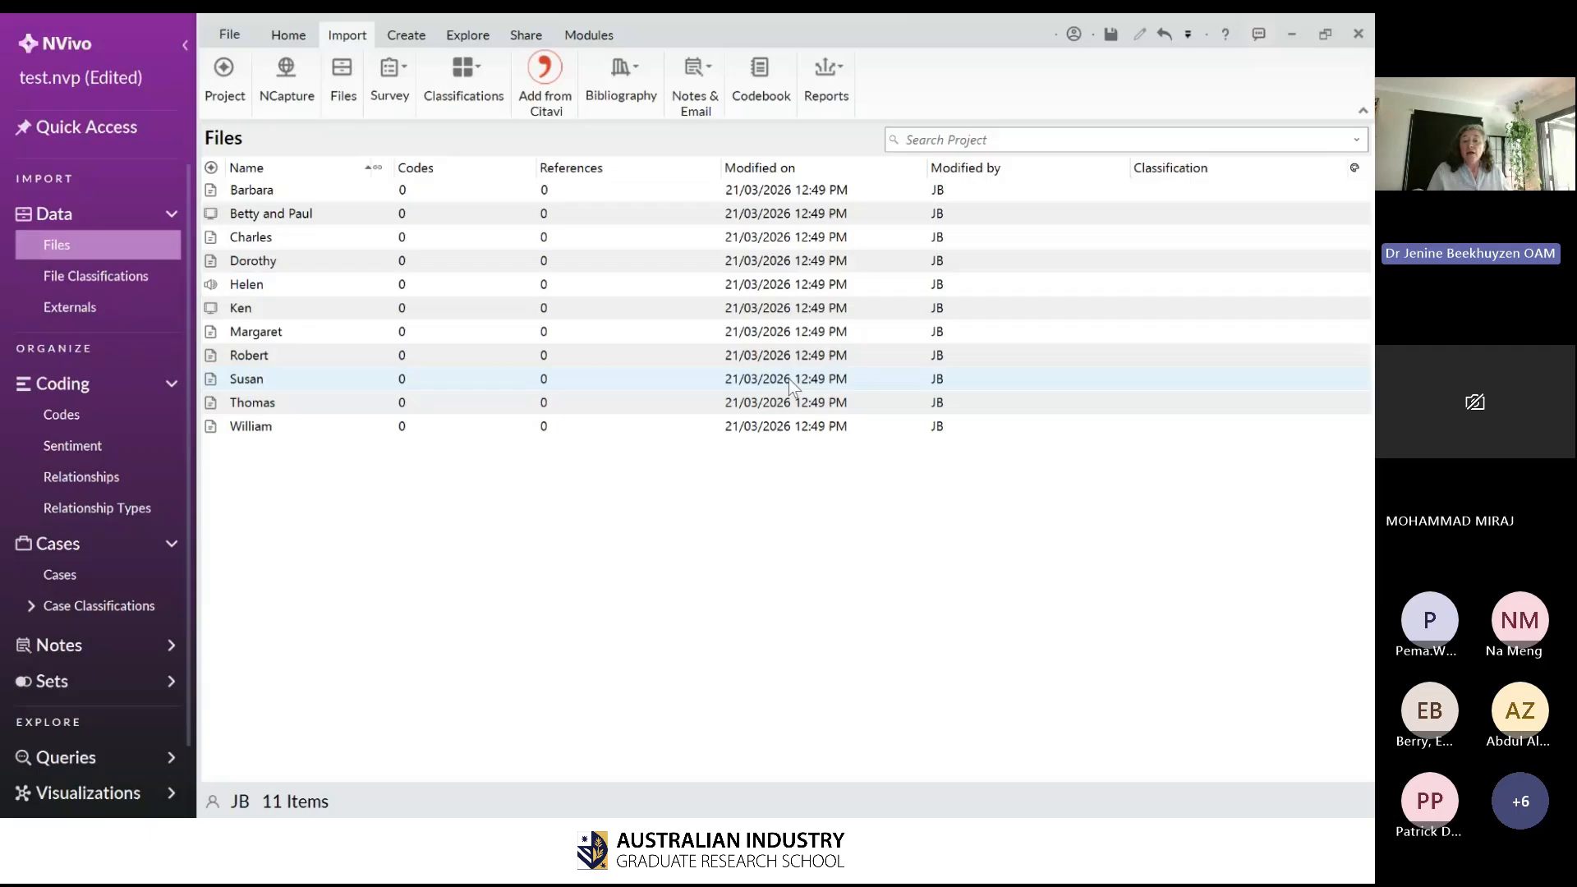
- Code the whole first interview document to its matching case under Individuals and to the Hospital A case
click(235, 197)
right_click(234, 195)
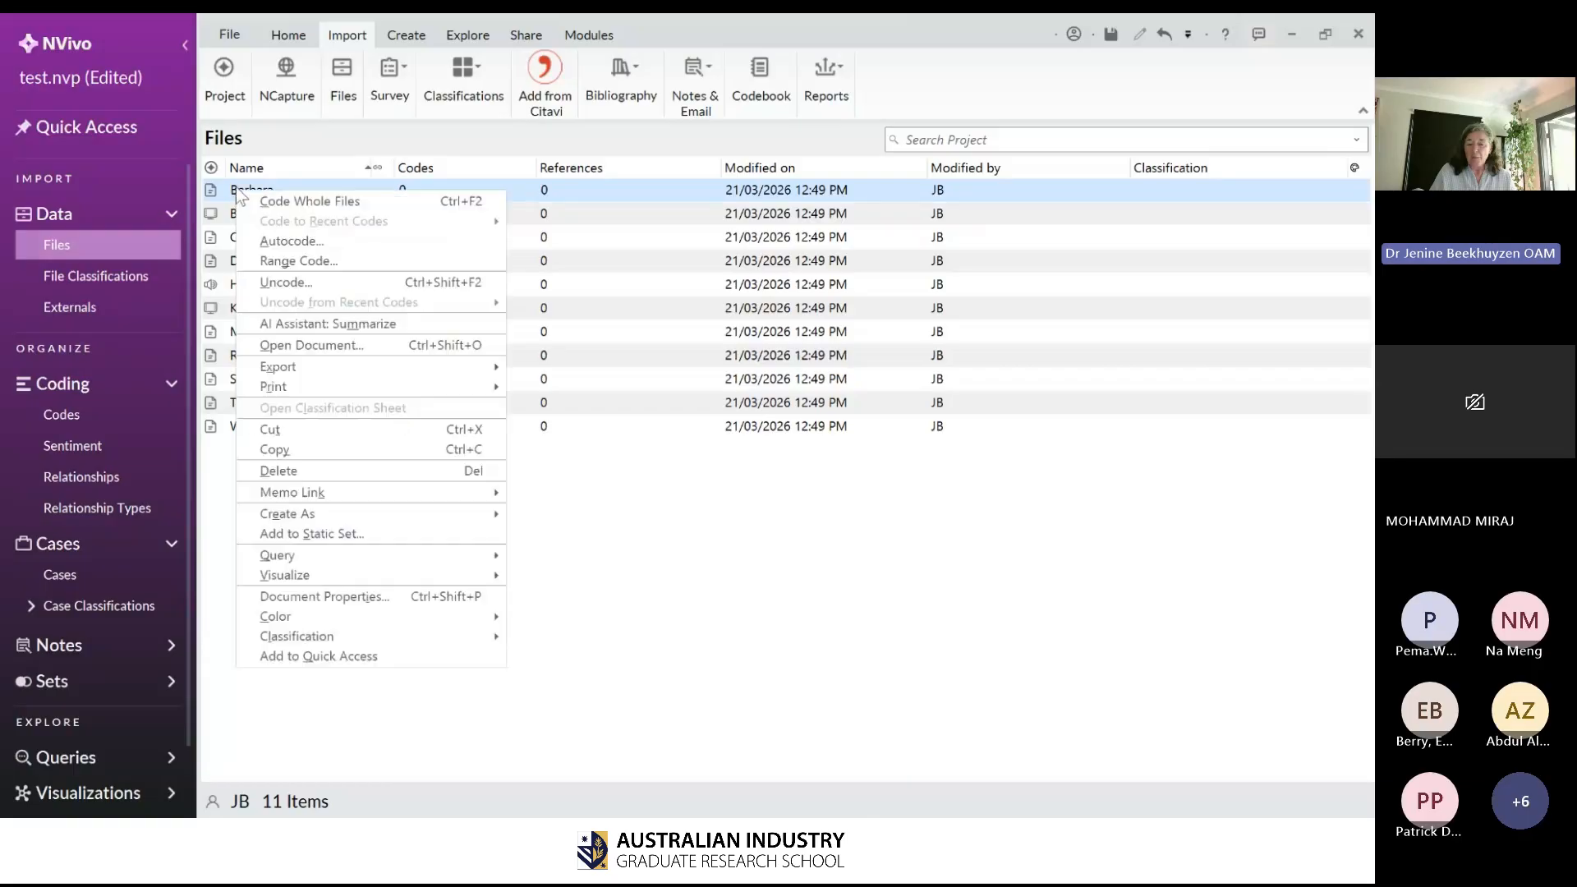
key(Escape)
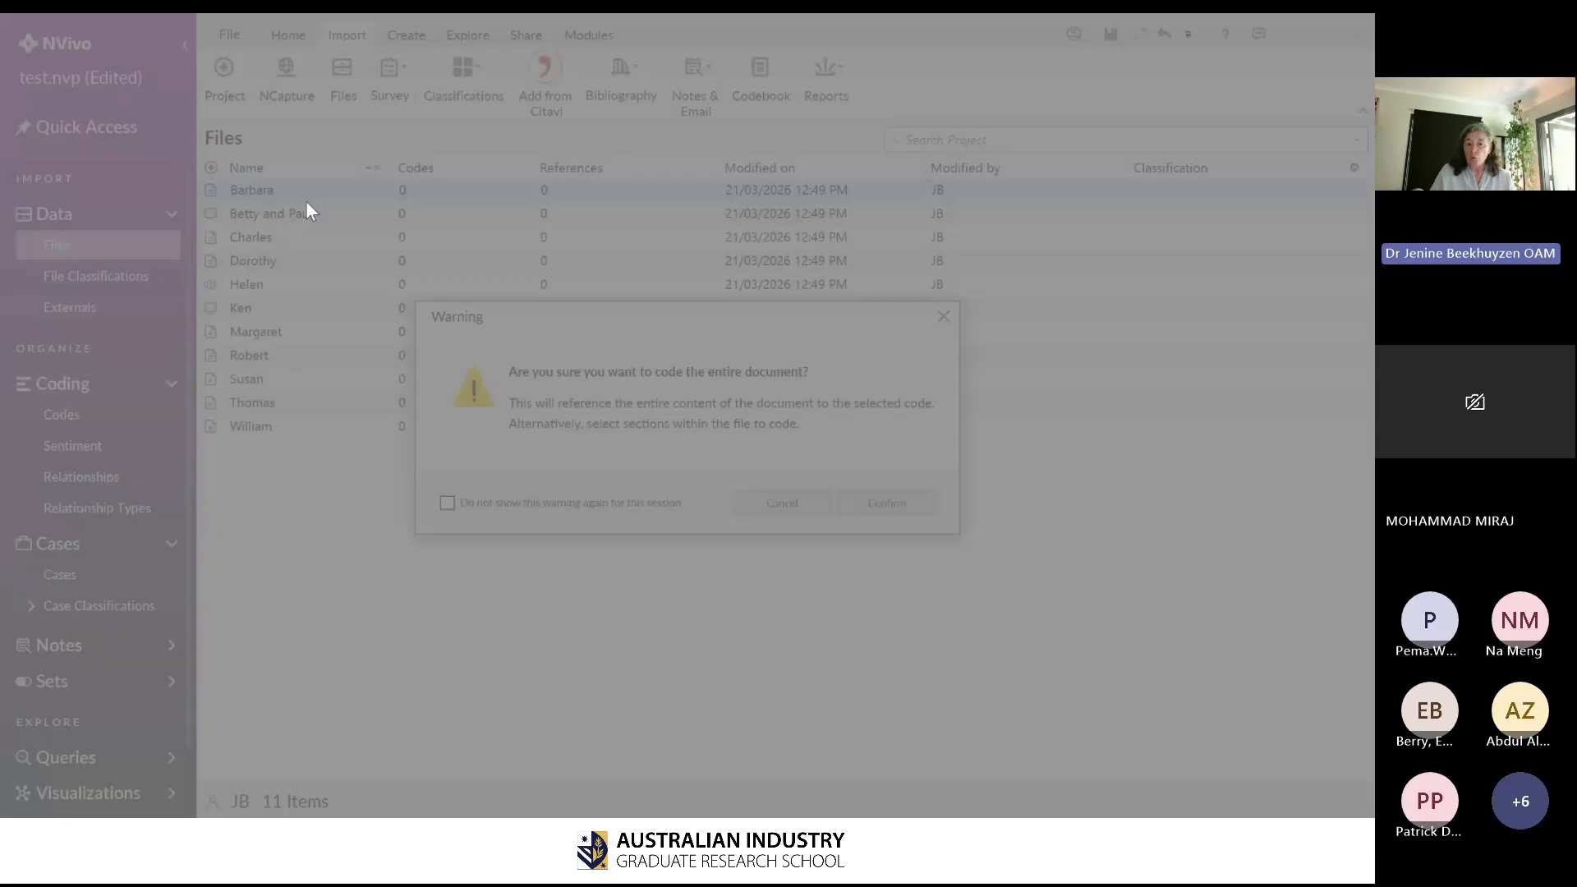
click(457, 502)
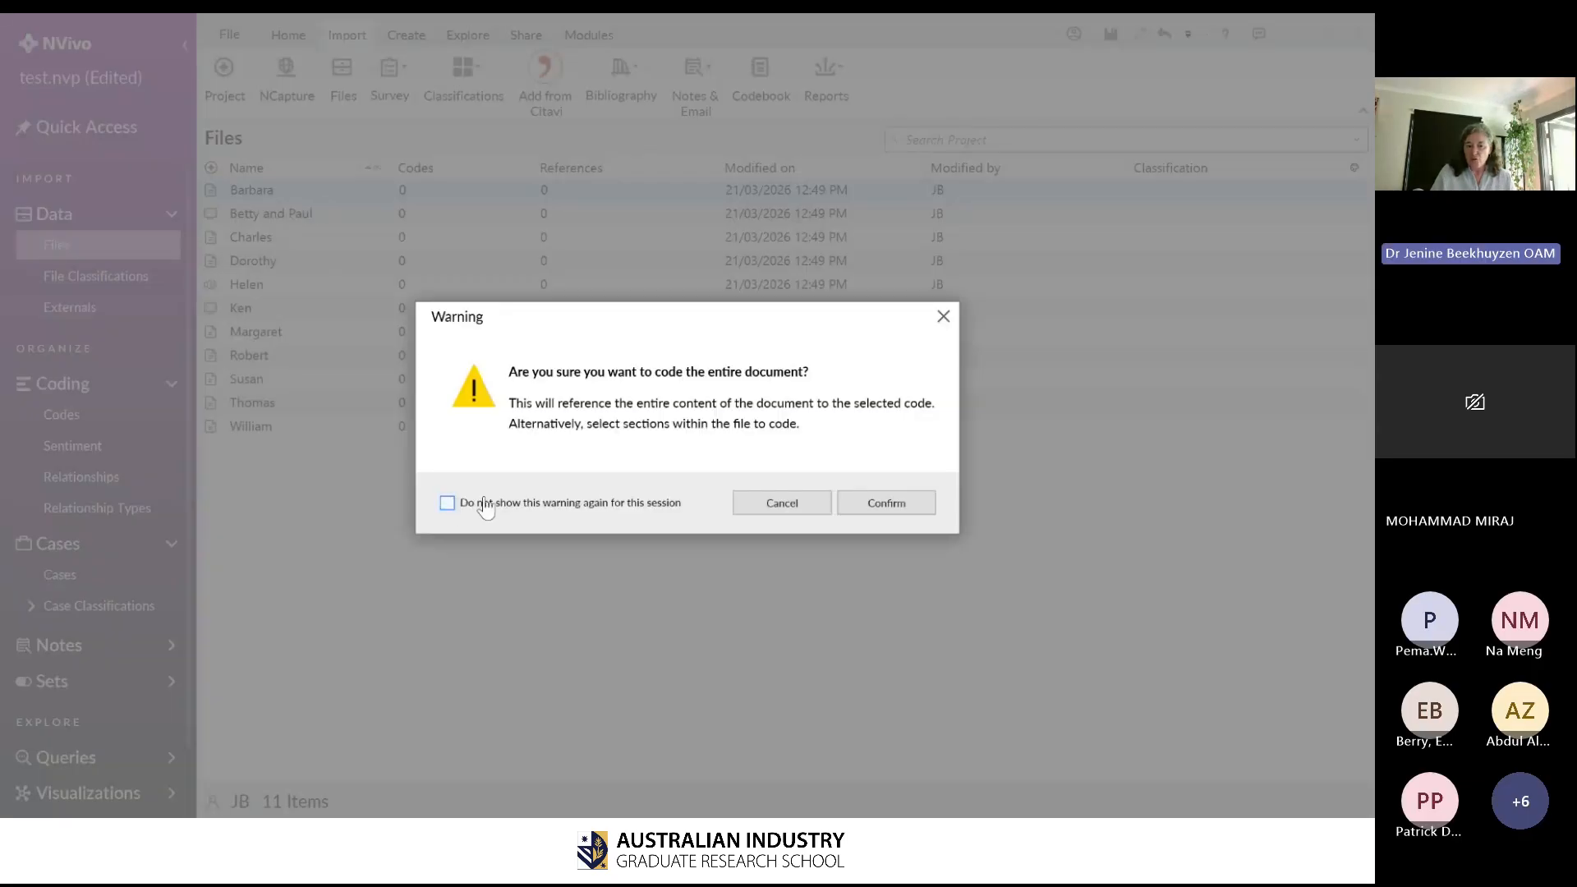
click(883, 503)
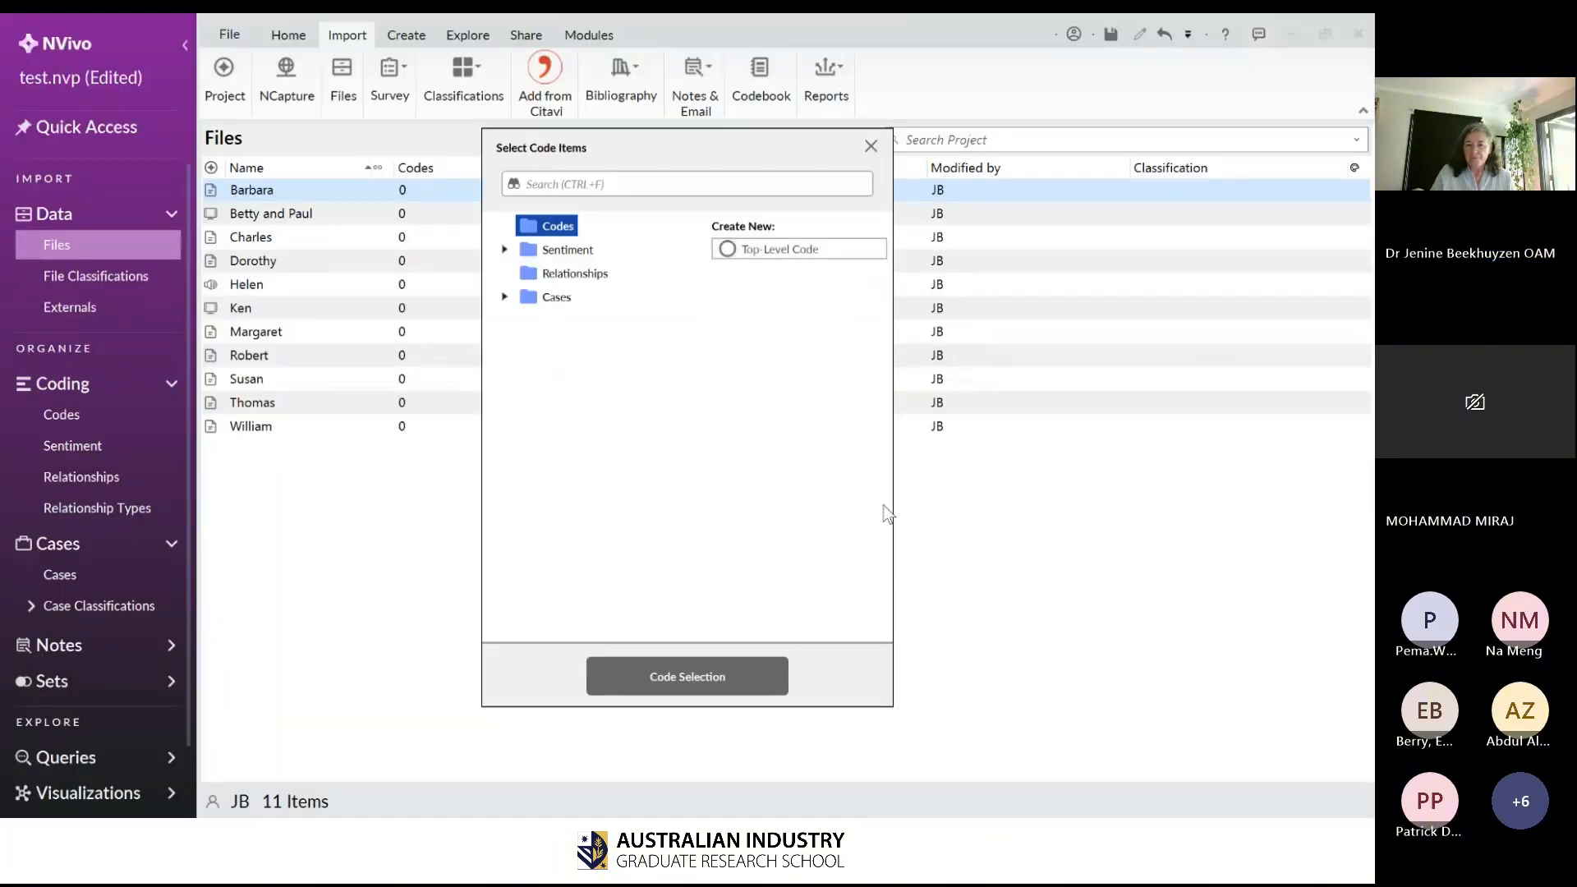
click(505, 298)
click(512, 322)
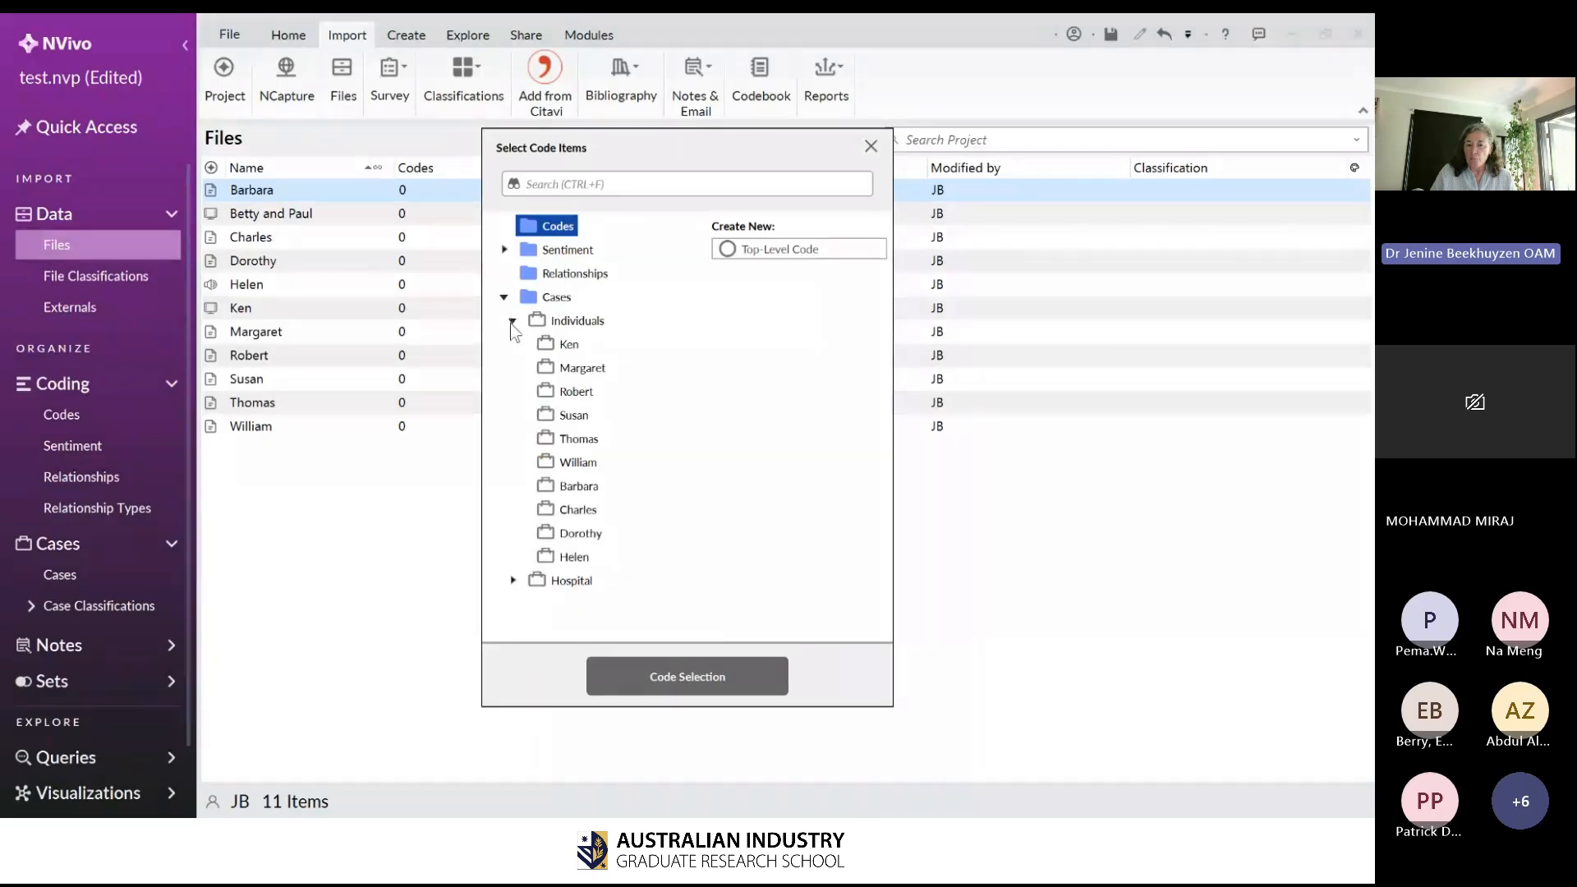
click(579, 486)
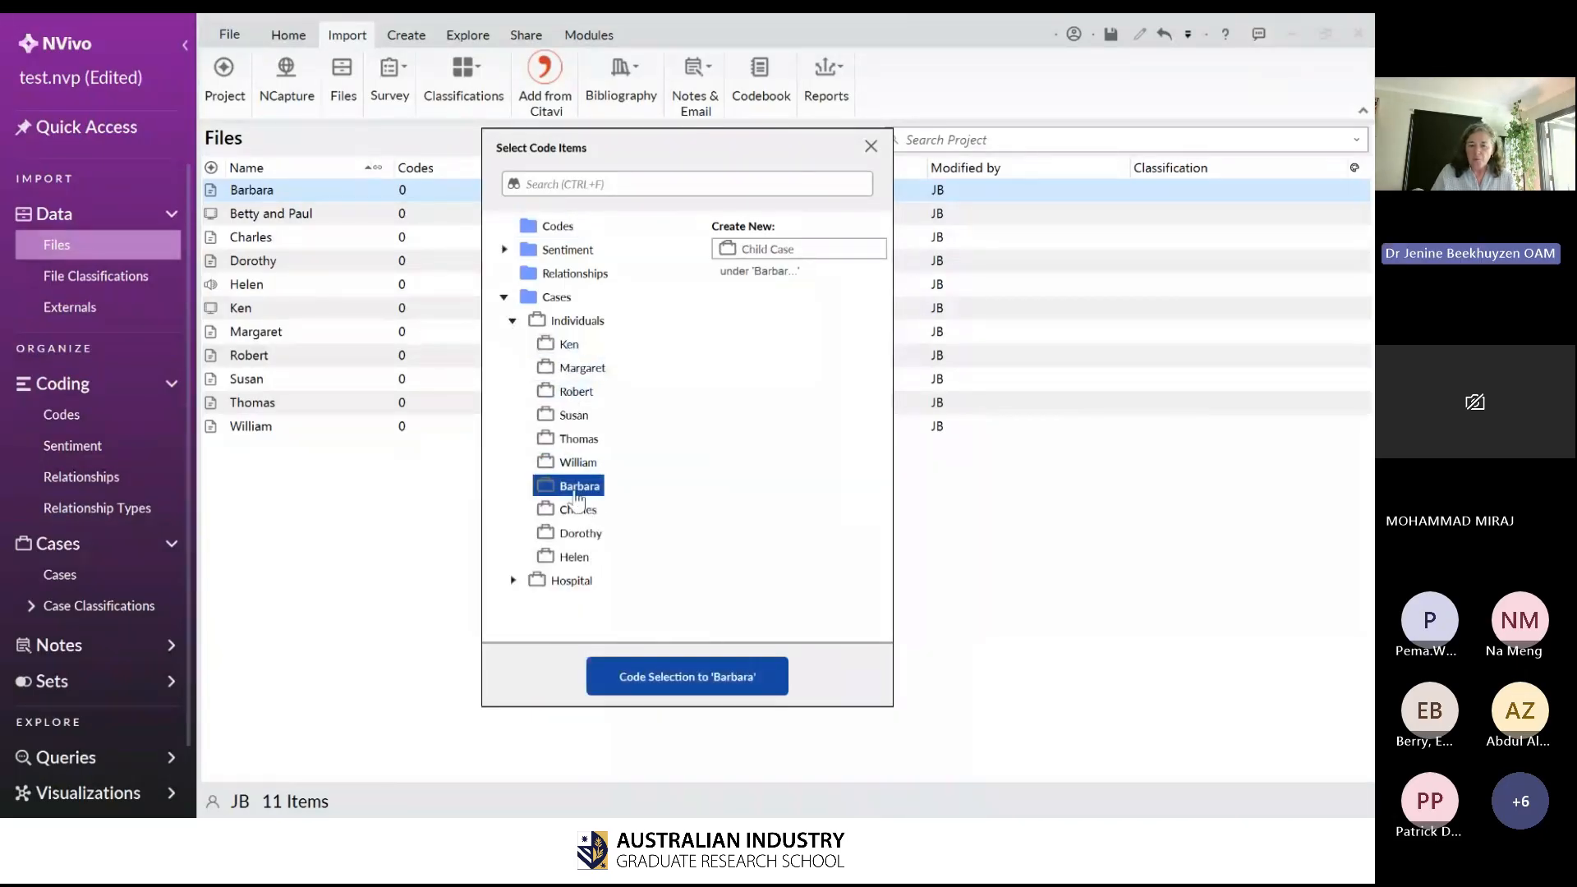
click(513, 580)
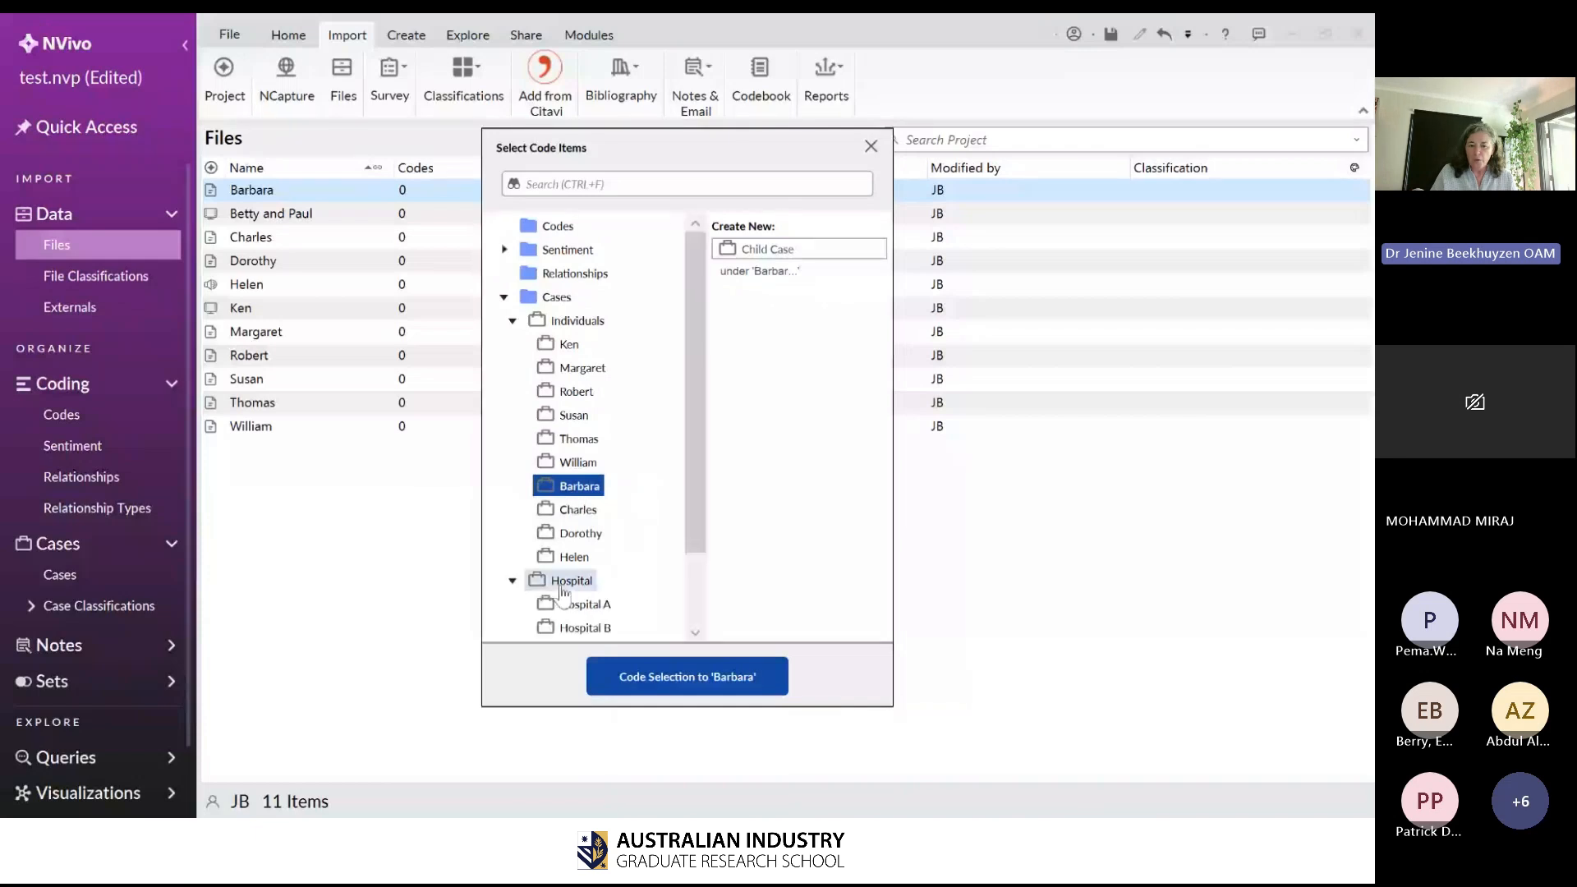
ctrl+click(591, 605)
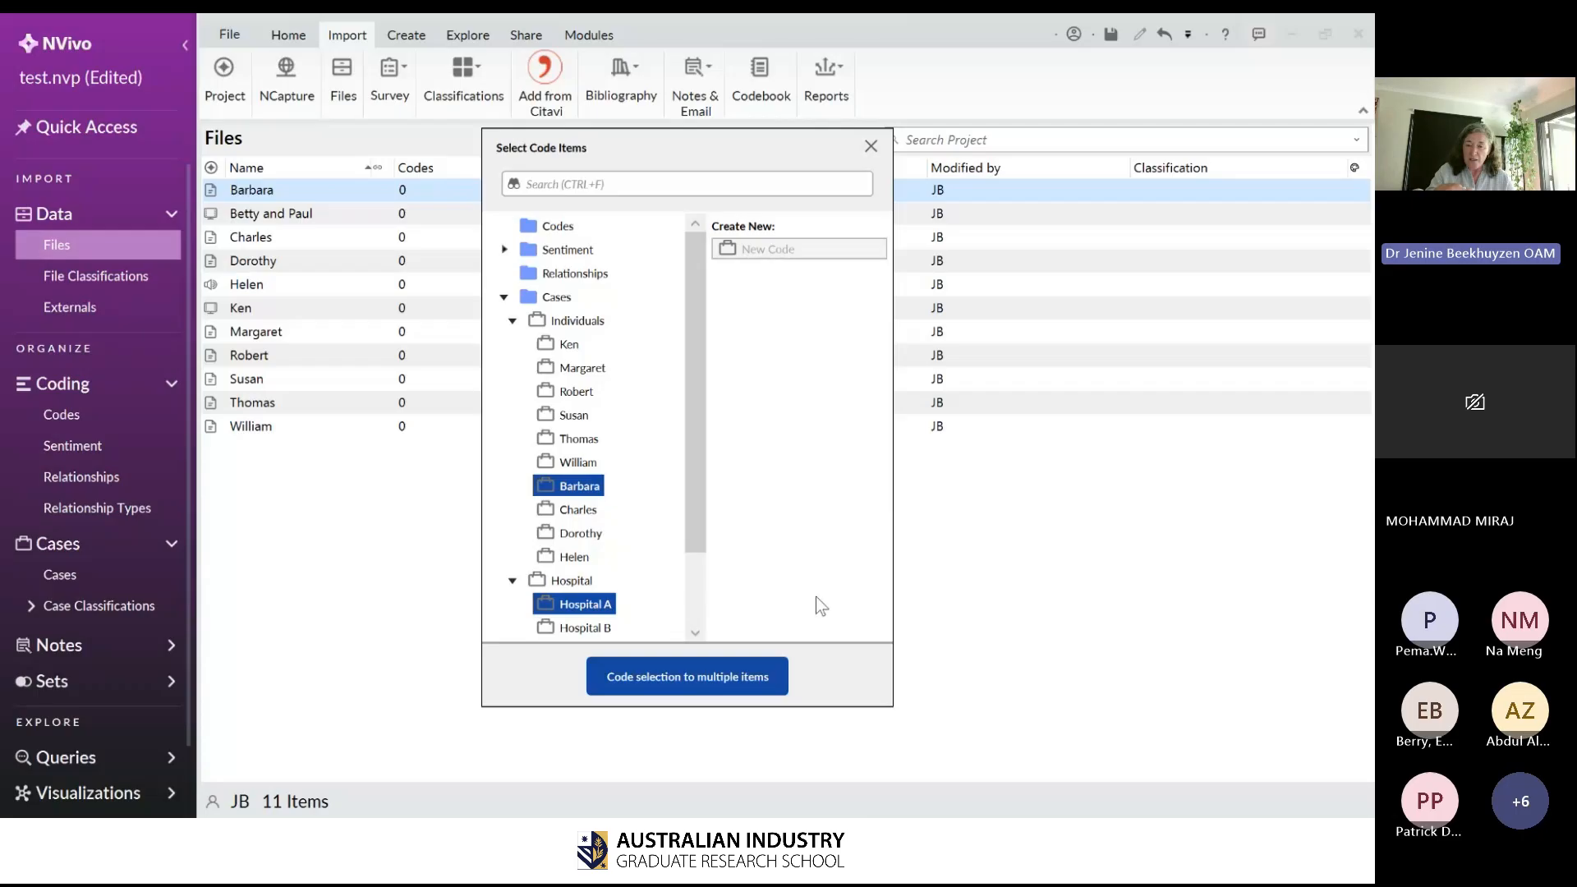
click(755, 677)
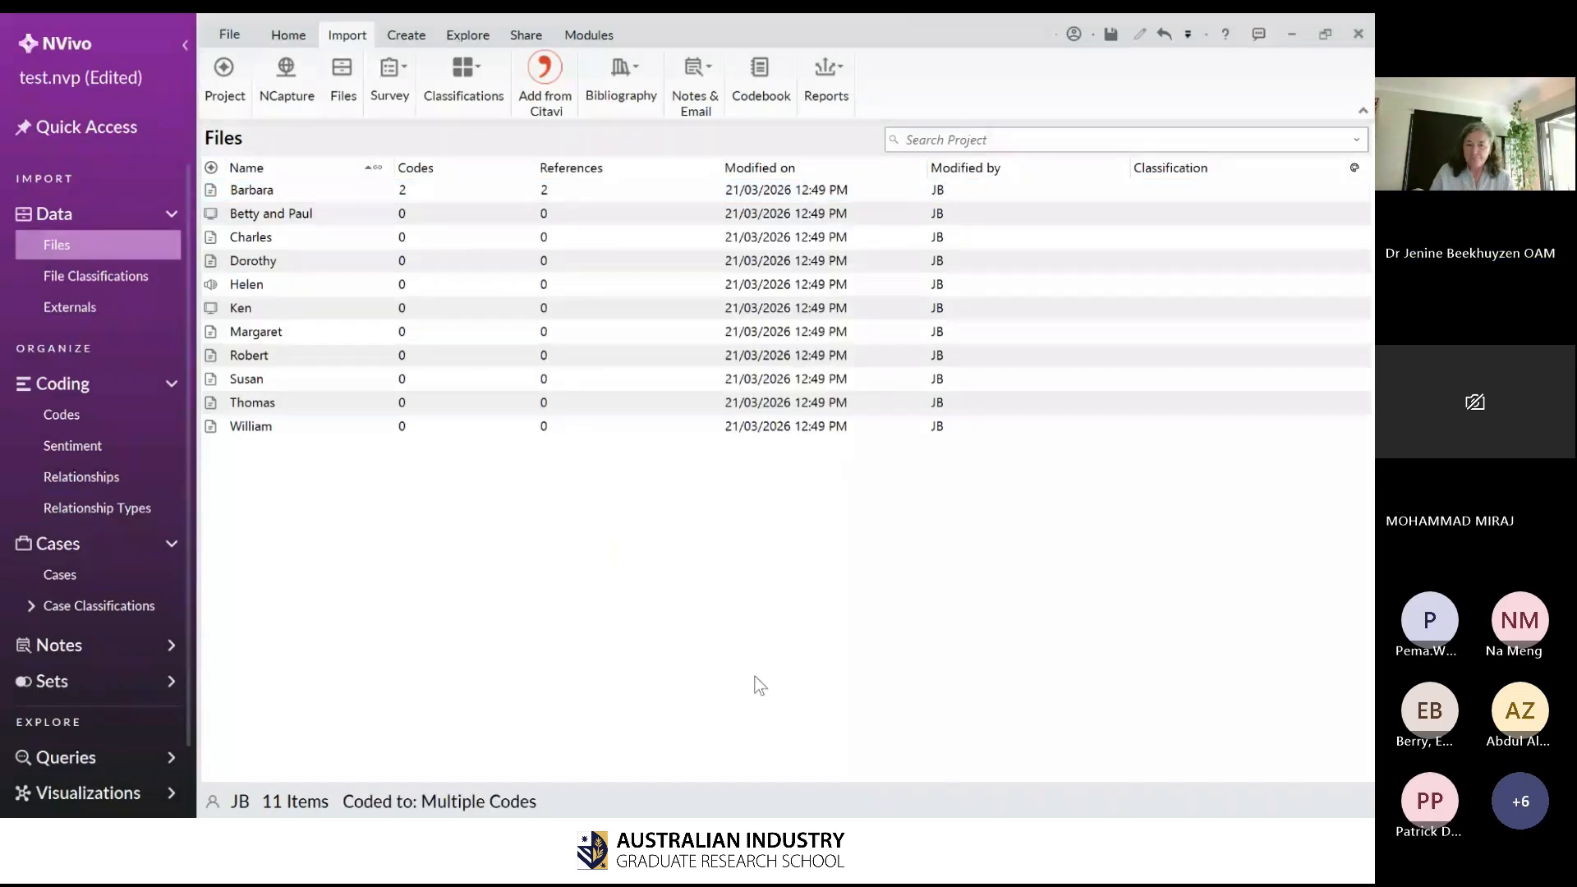
right_click(323, 213)
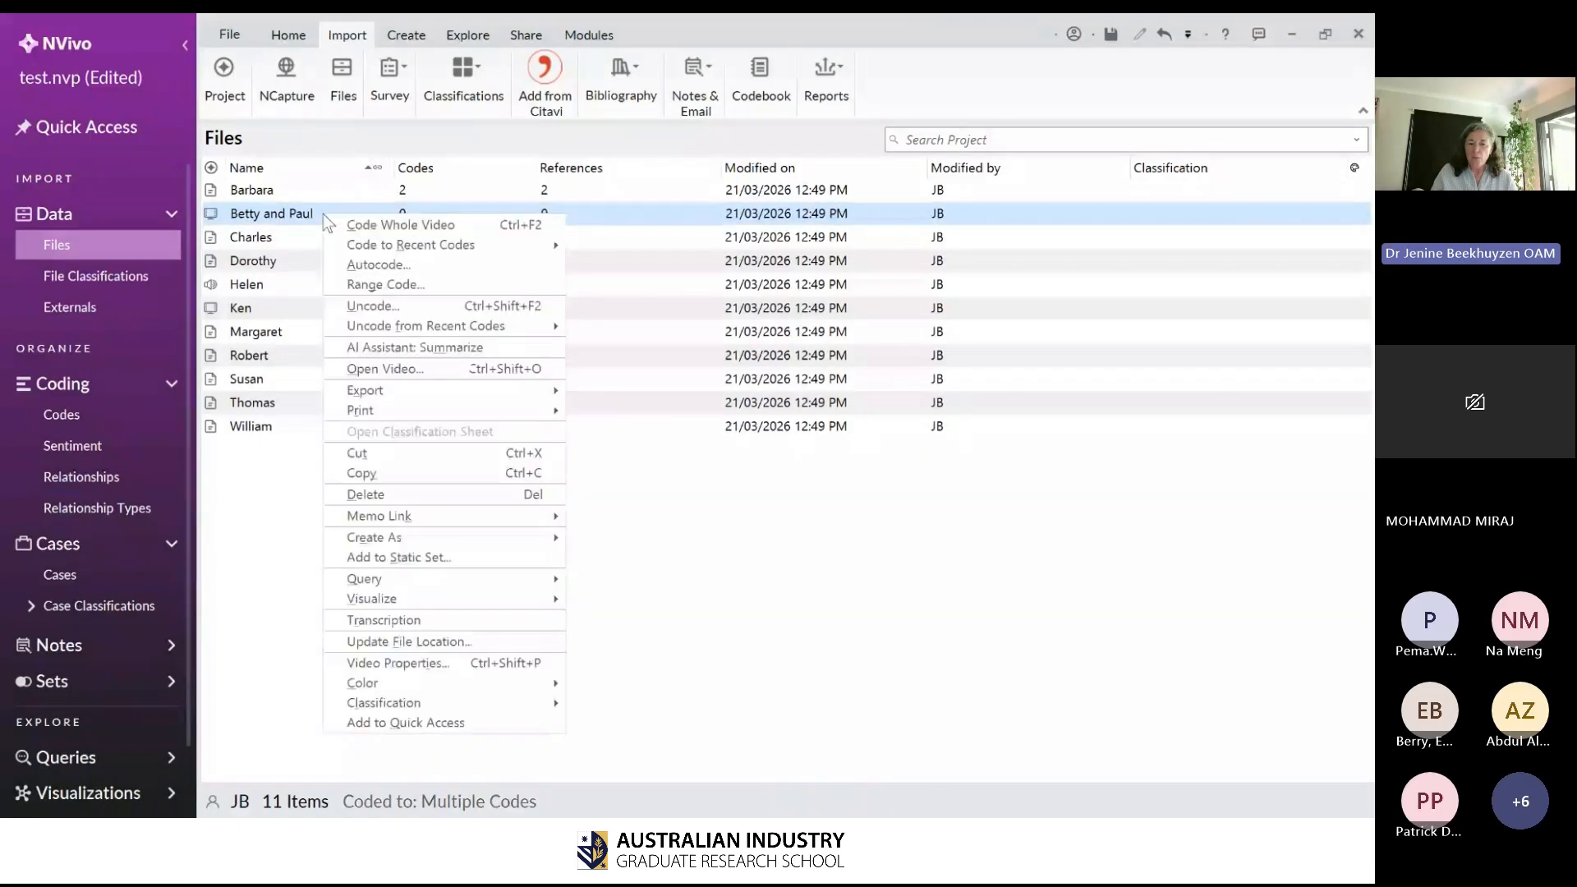
click(347, 231)
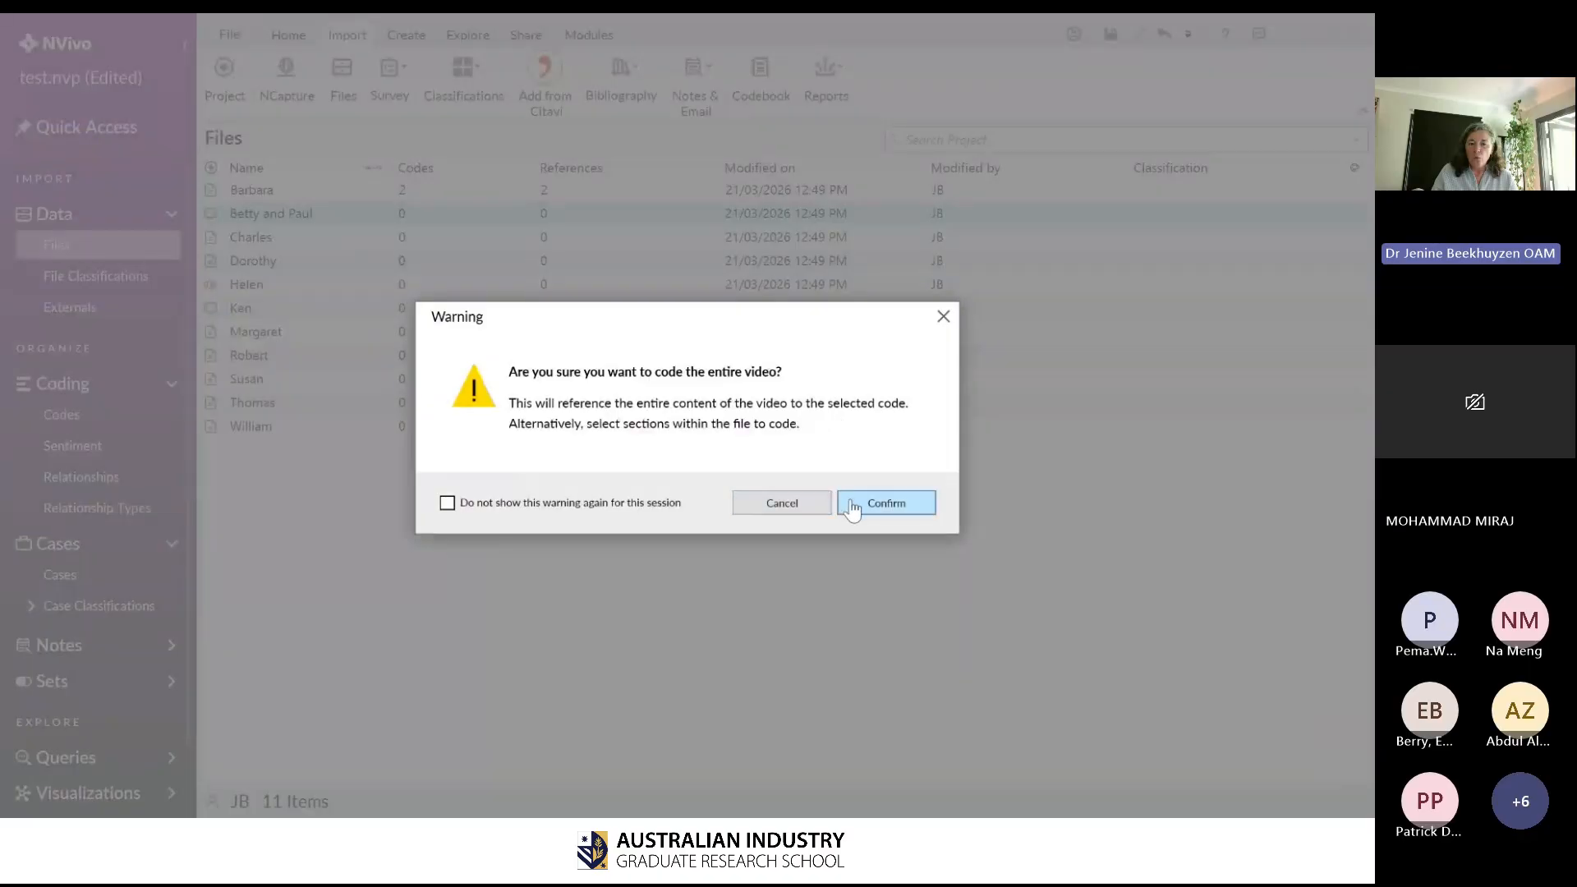
click(878, 502)
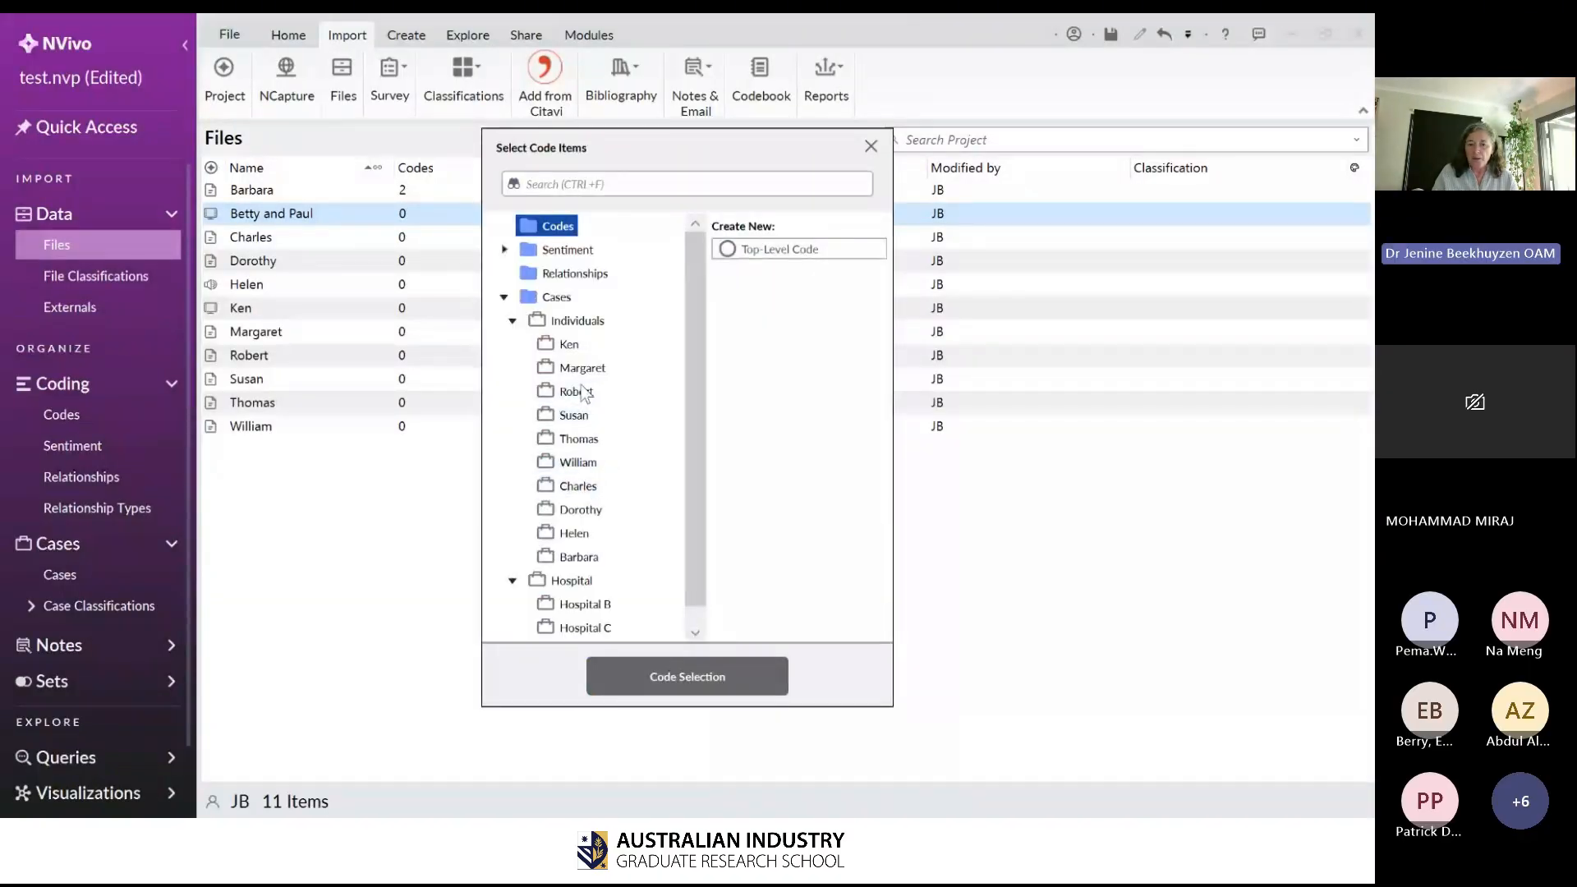
scroll(623, 624, down, 1)
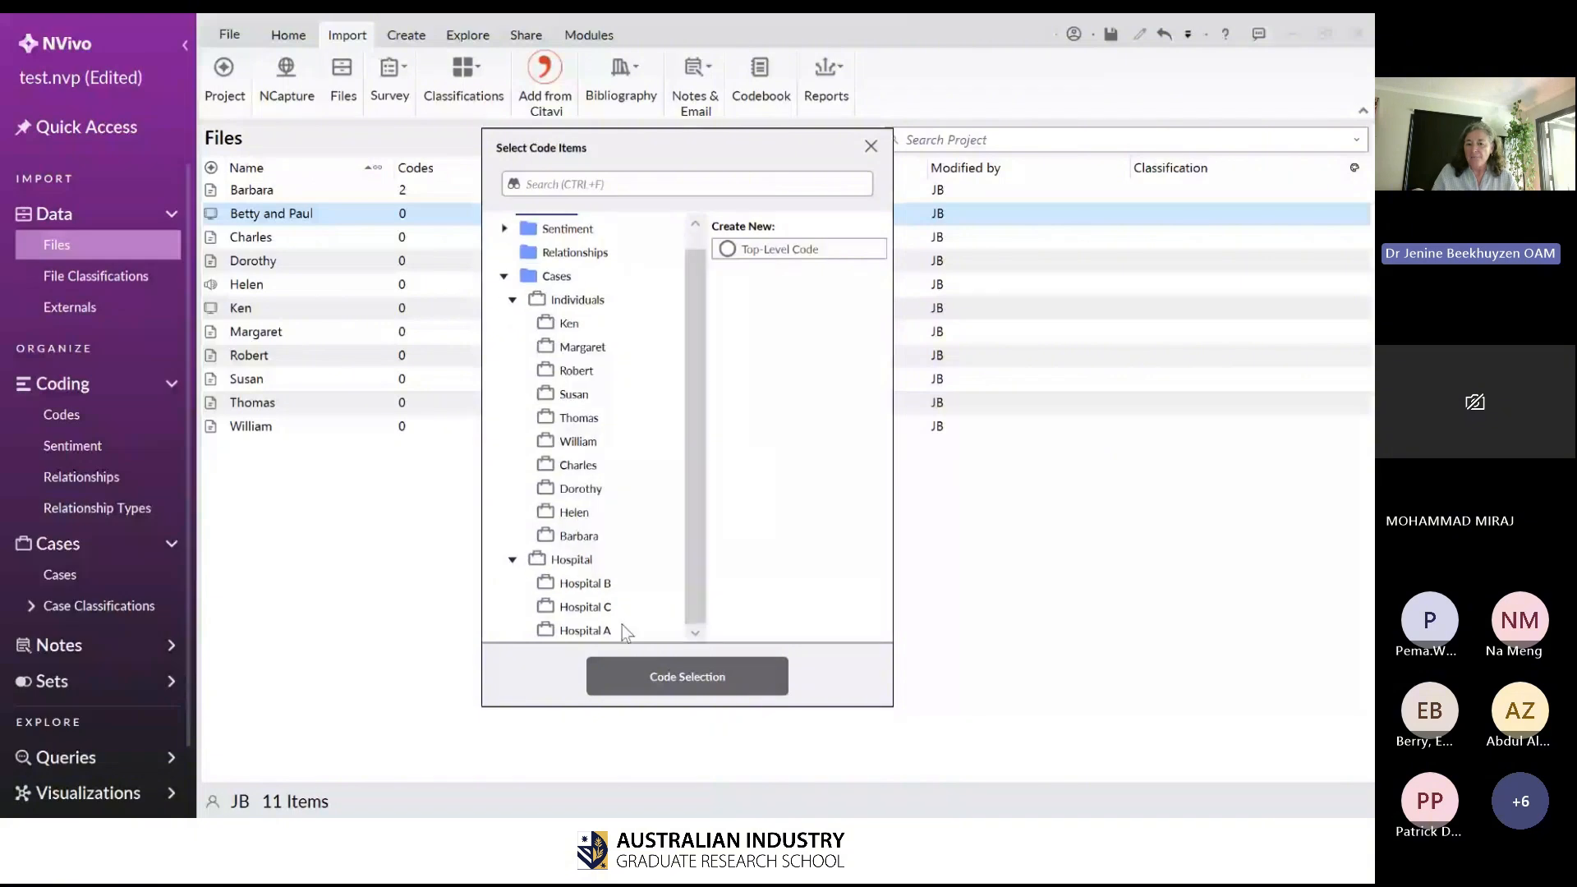
click(871, 147)
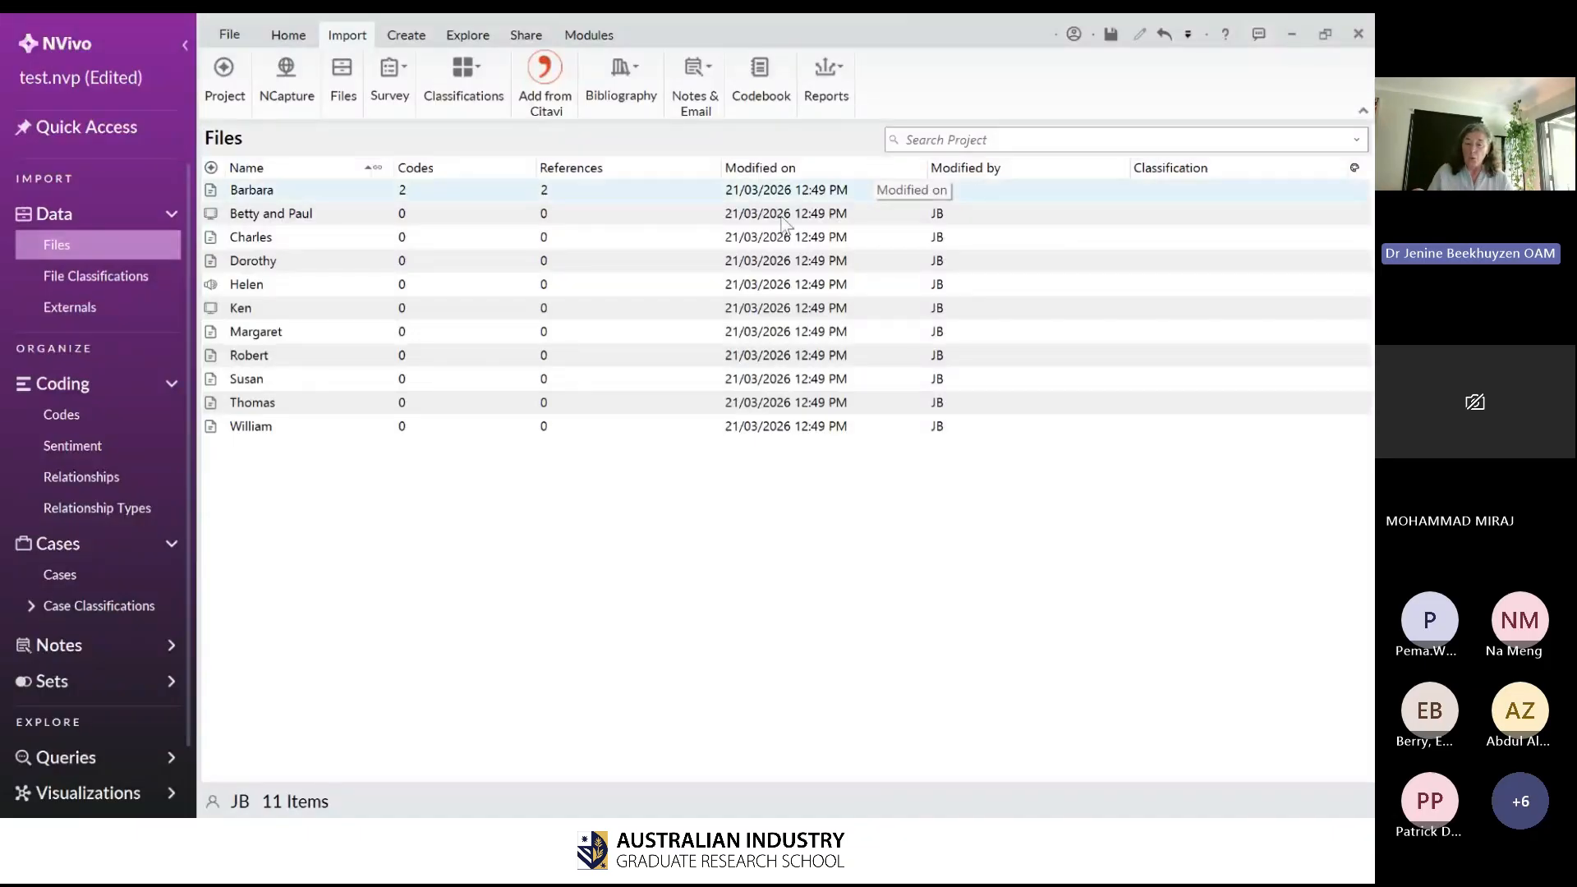
- Close the test project without saving its changes and open the most recent Environmental Change Down East project
click(231, 35)
click(68, 246)
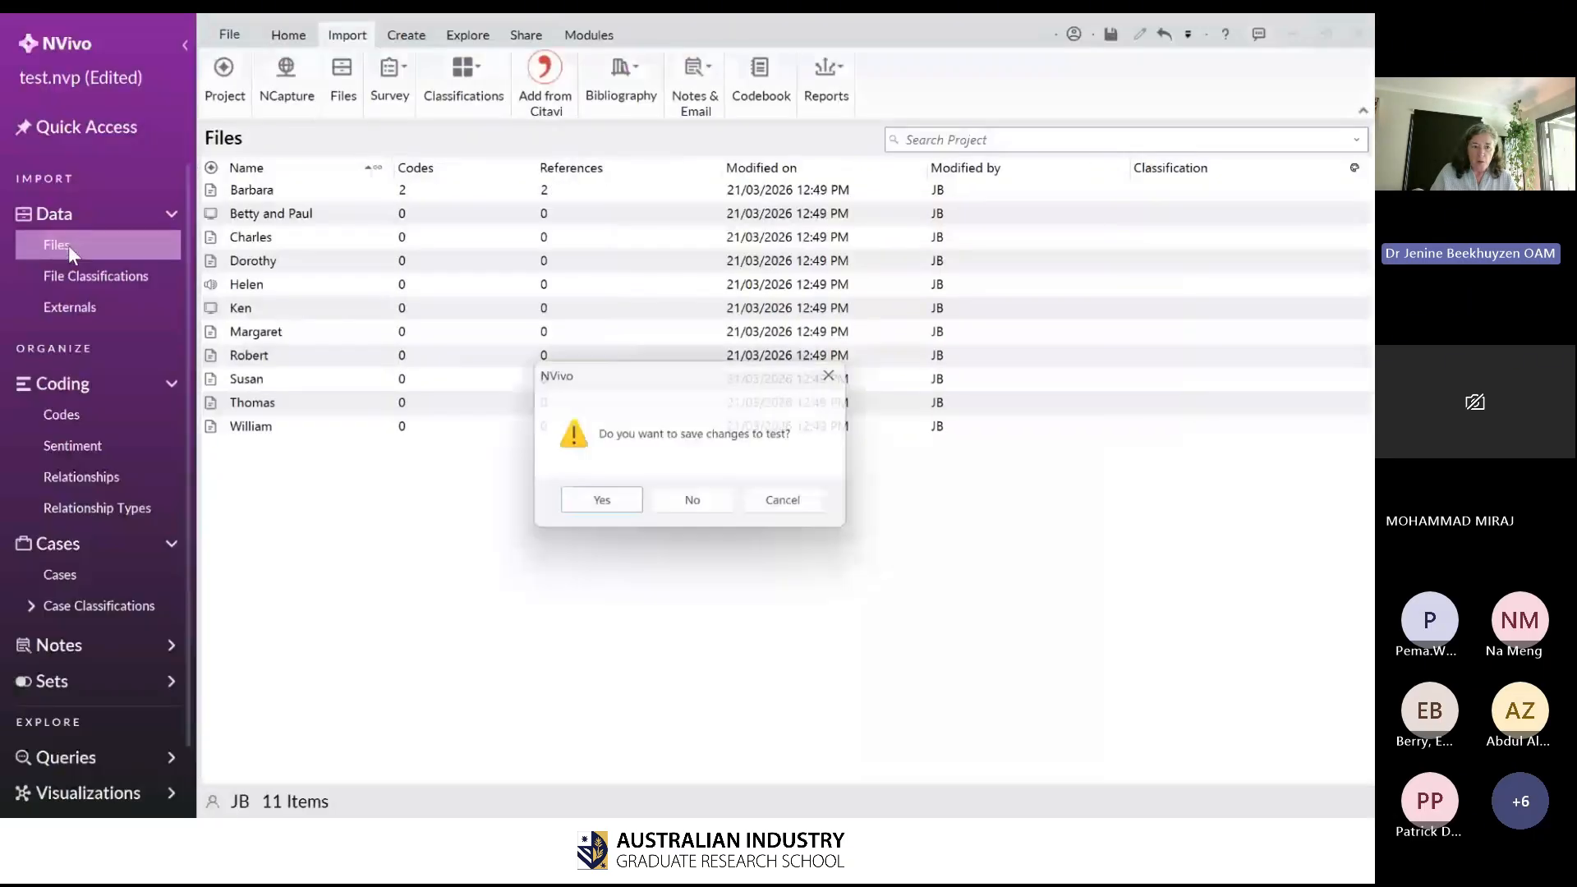
click(695, 501)
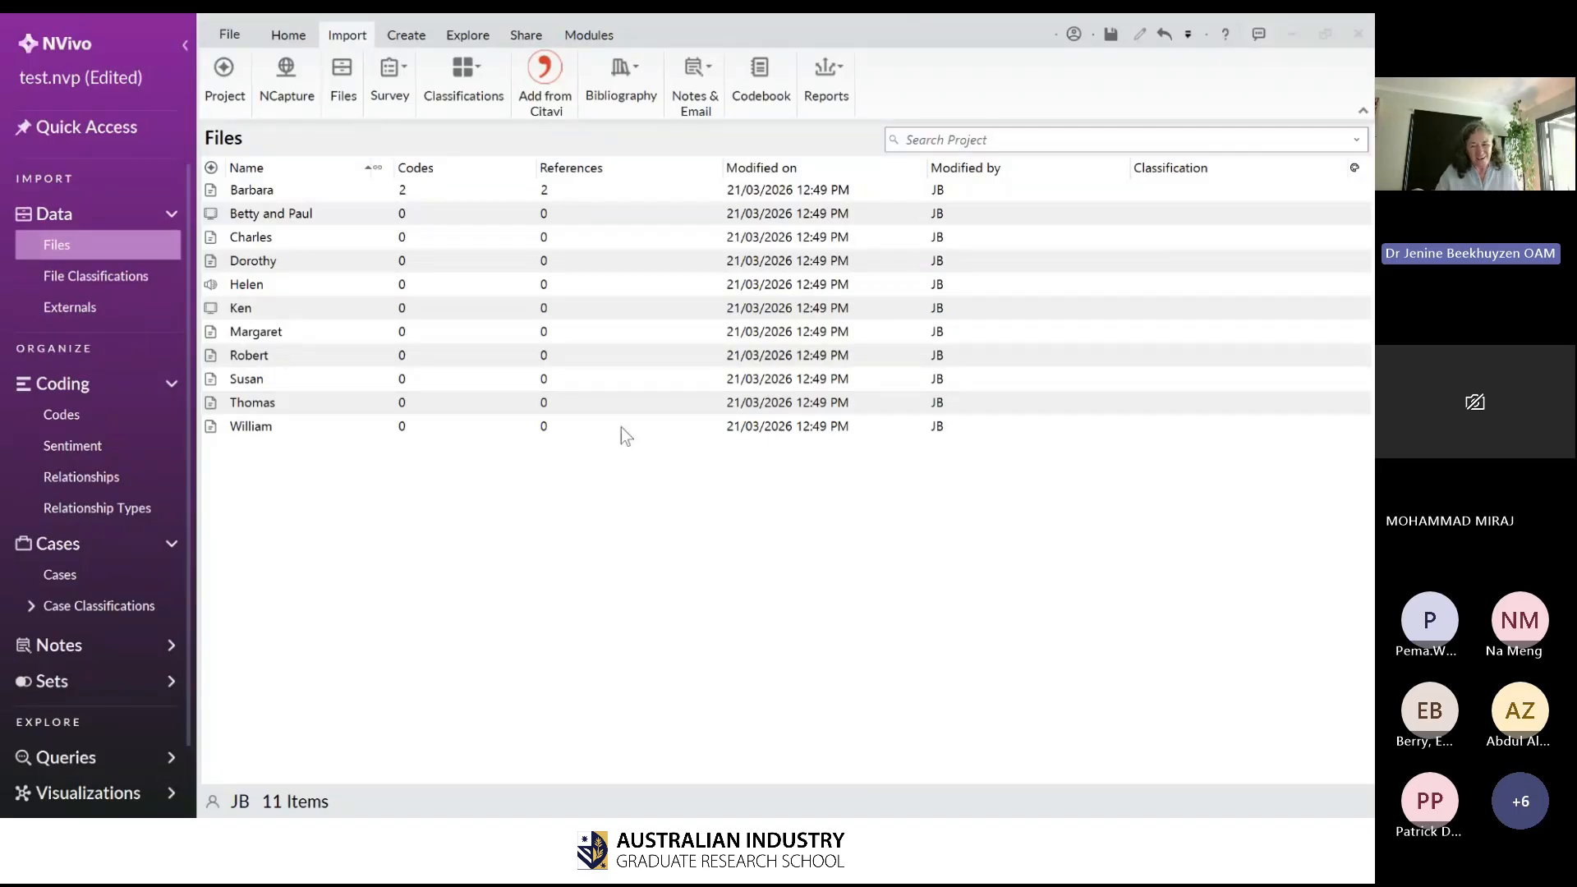
click(593, 406)
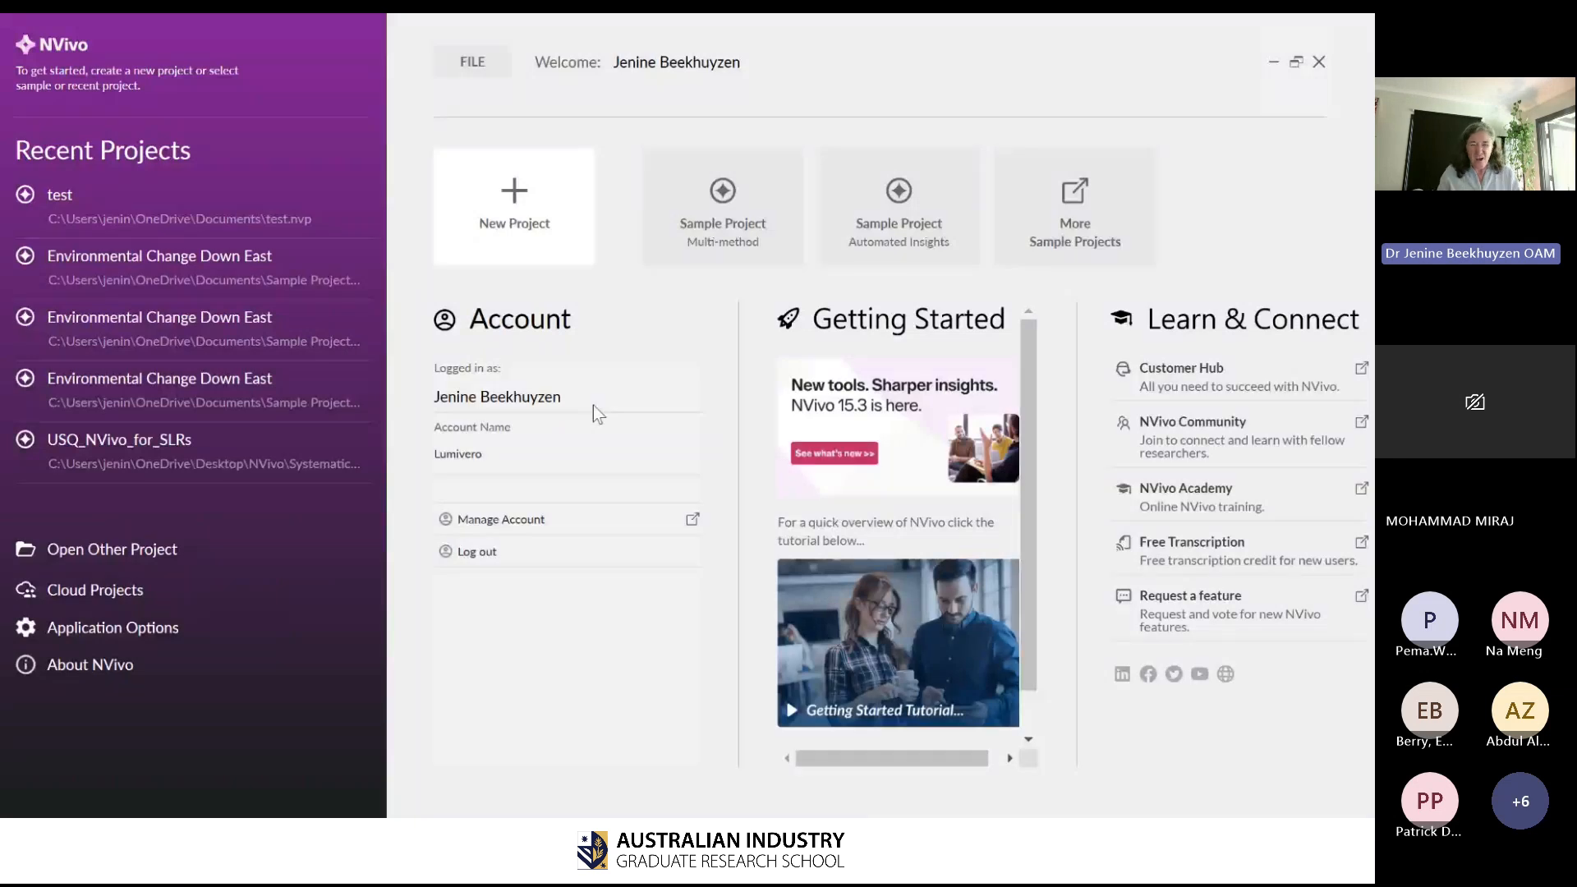
click(266, 265)
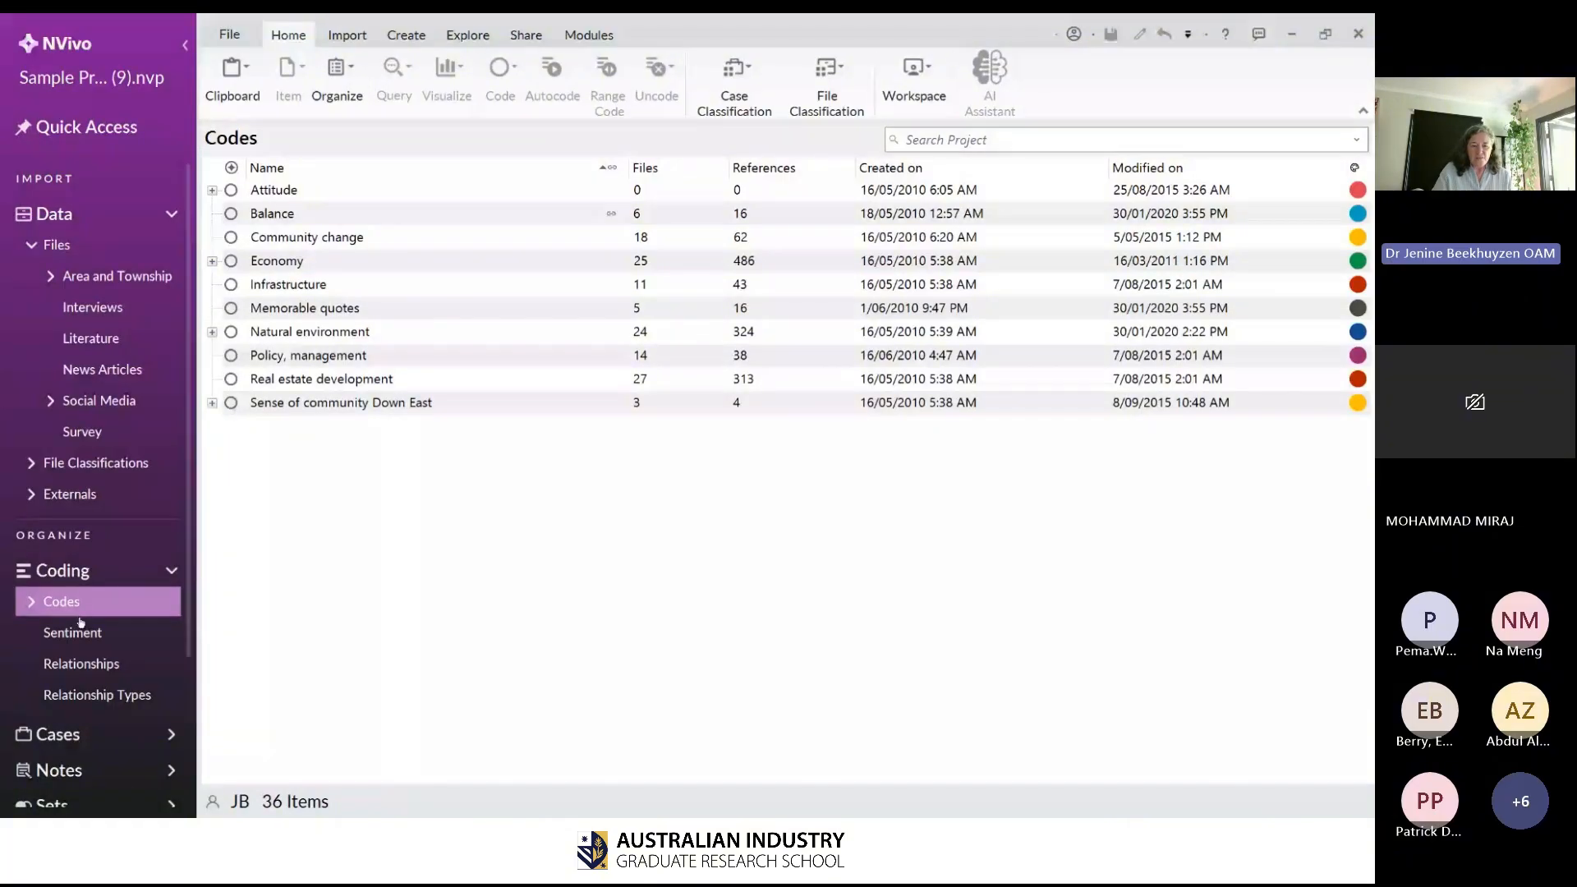
- Show the People folder under Cases and expand the Interview Participants case to view its child cases
click(58, 733)
click(138, 776)
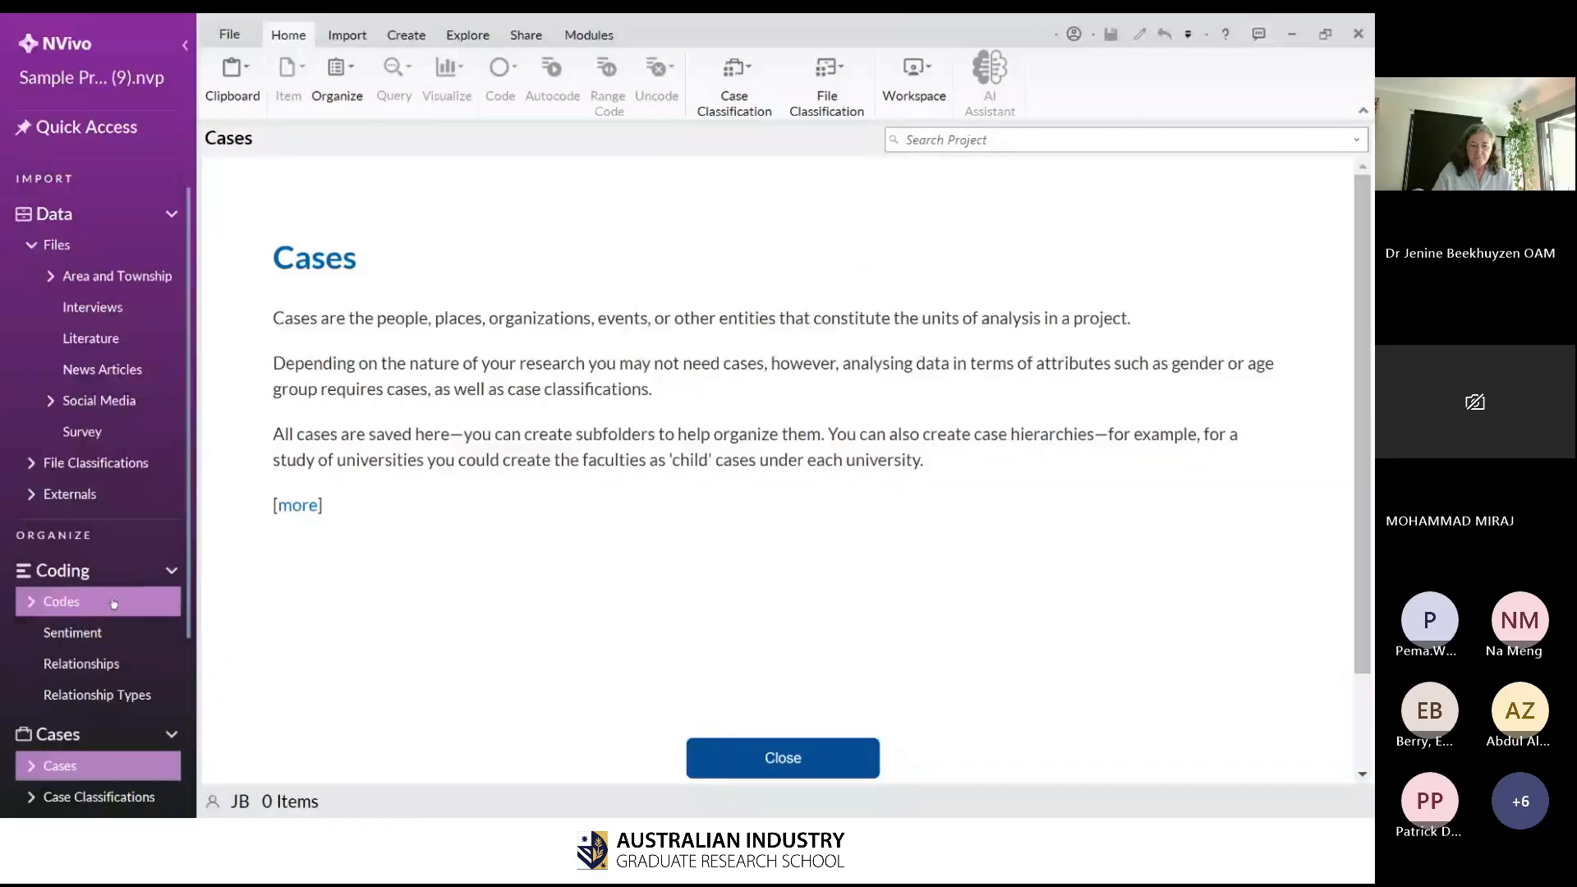
scroll(99, 658, down, 2)
click(32, 639)
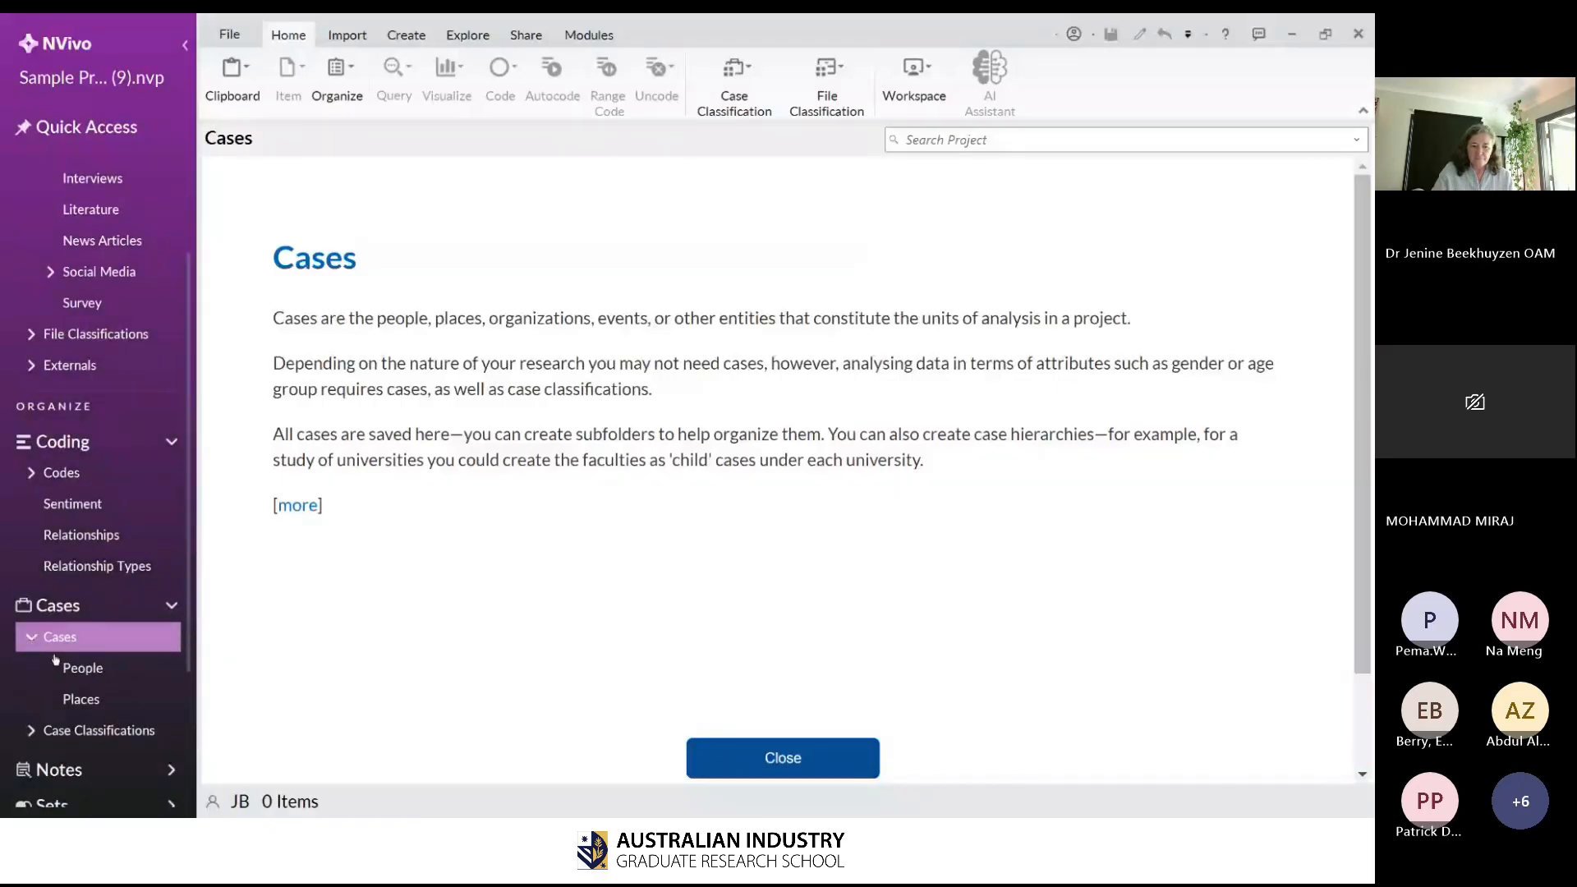
click(80, 669)
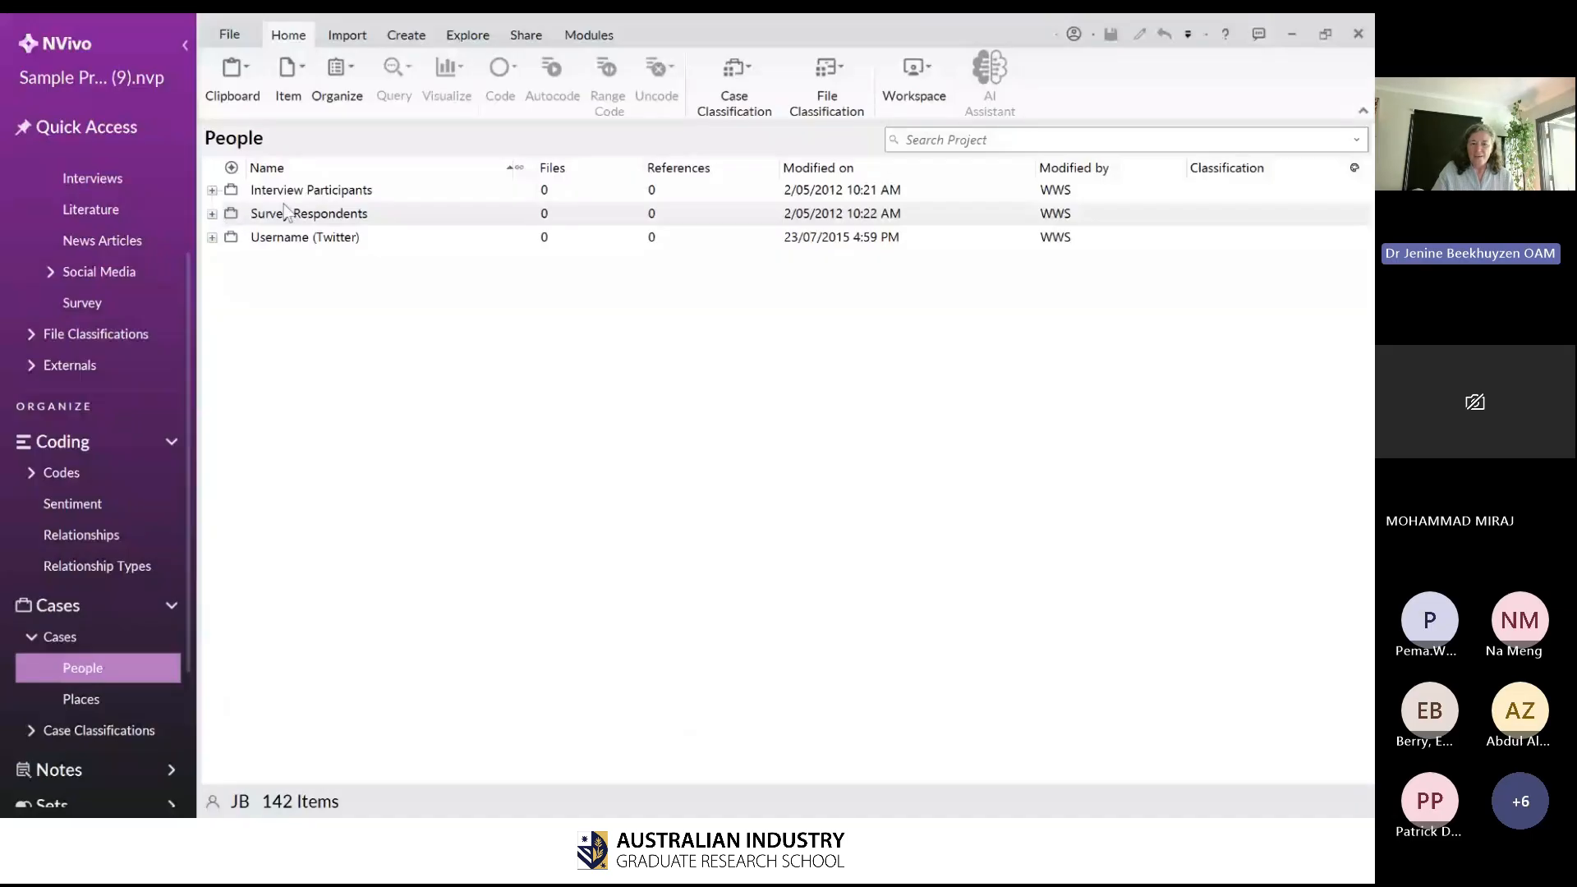
click(227, 192)
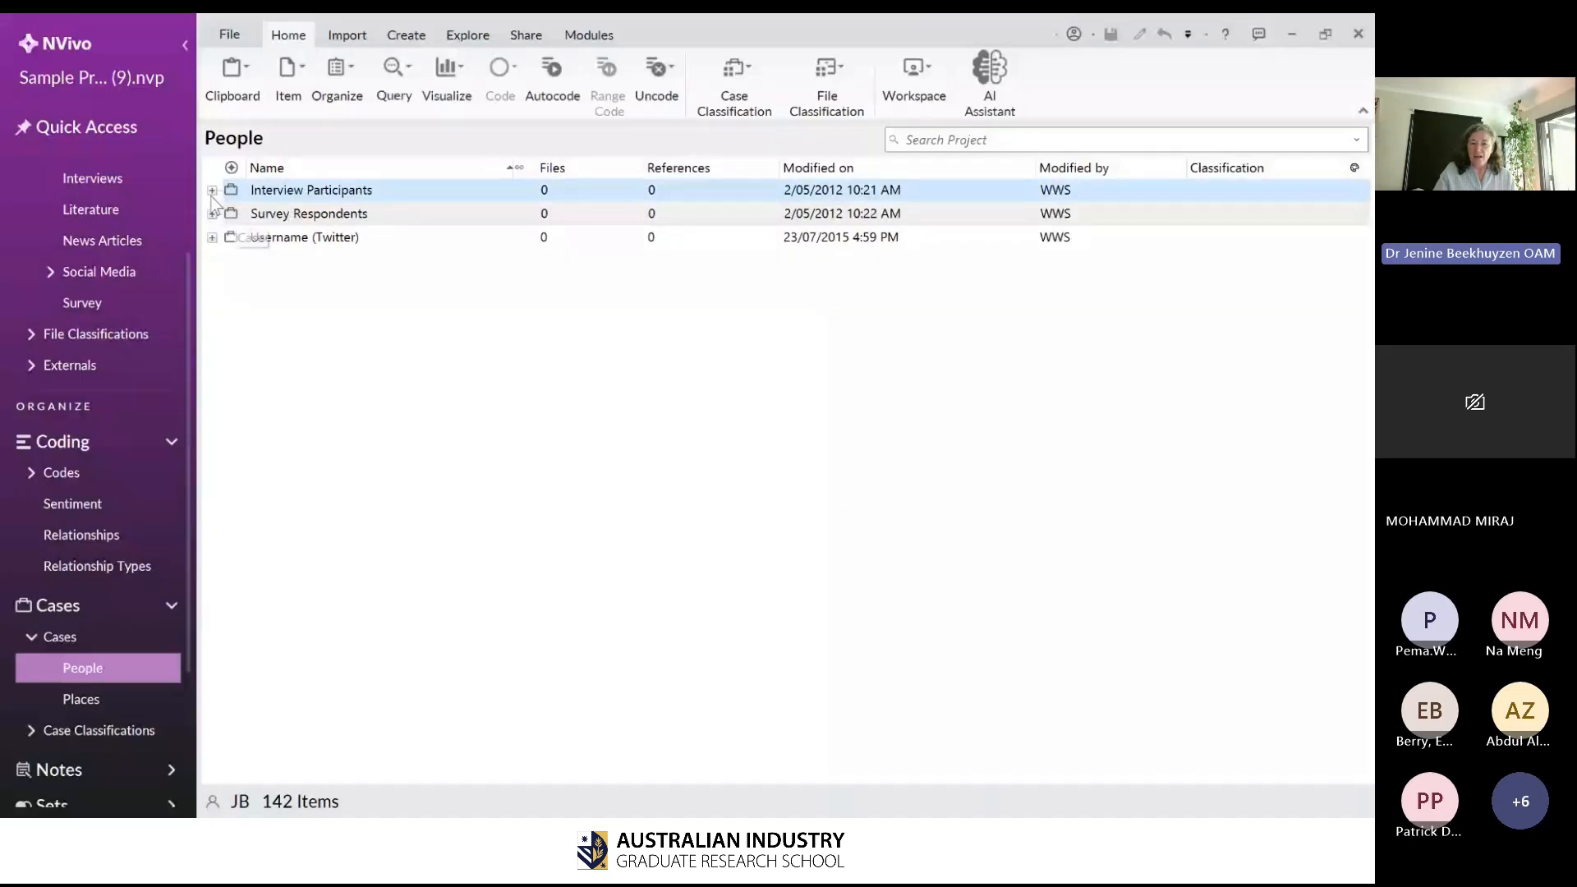
click(212, 190)
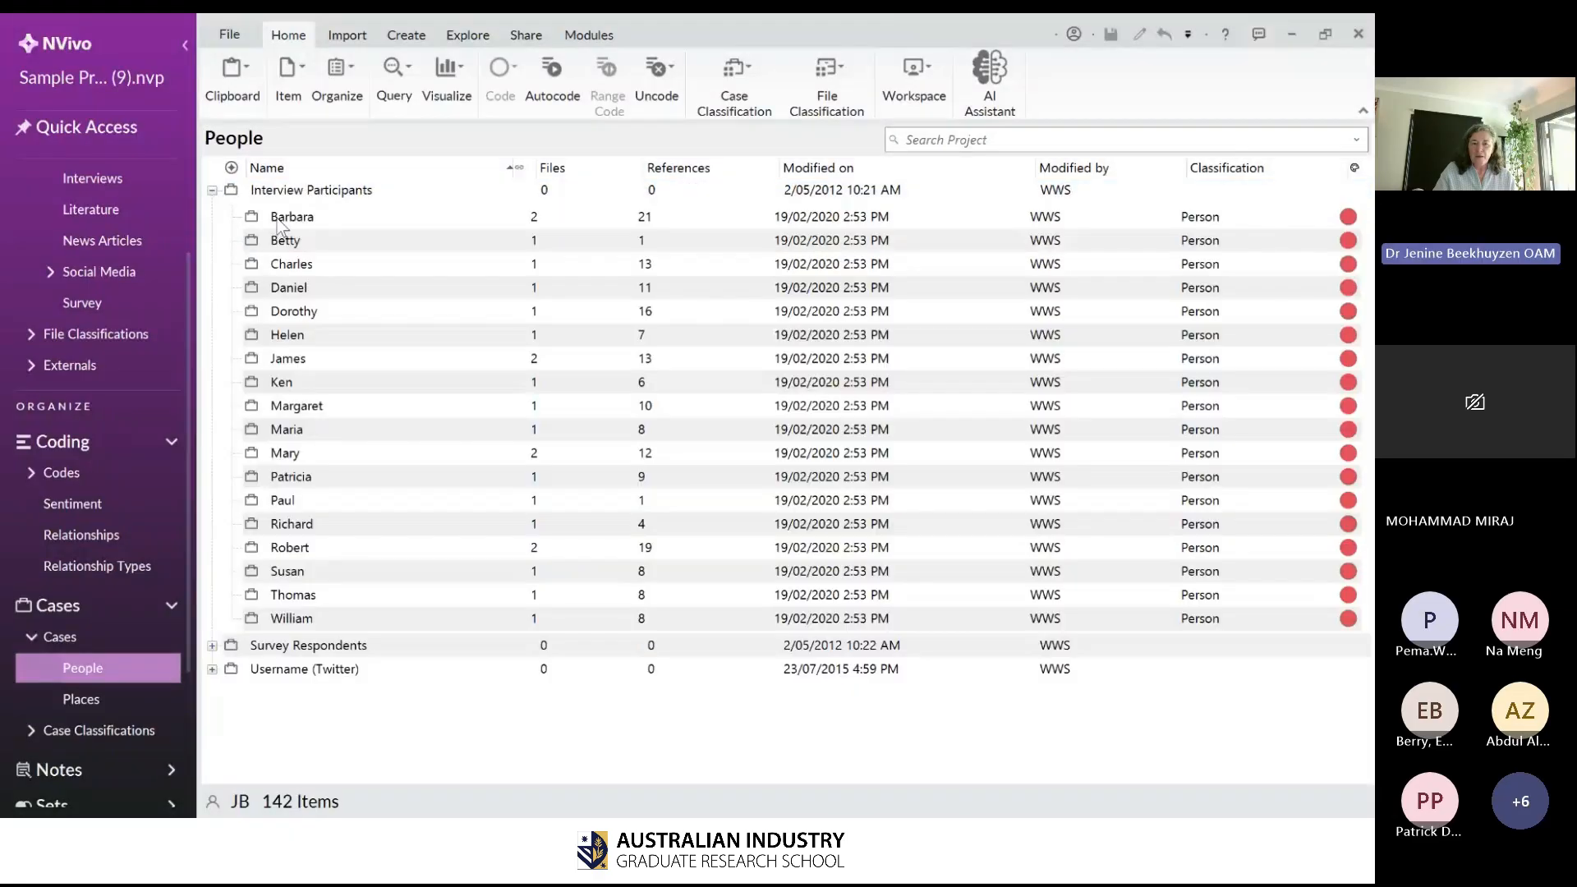
click(279, 222)
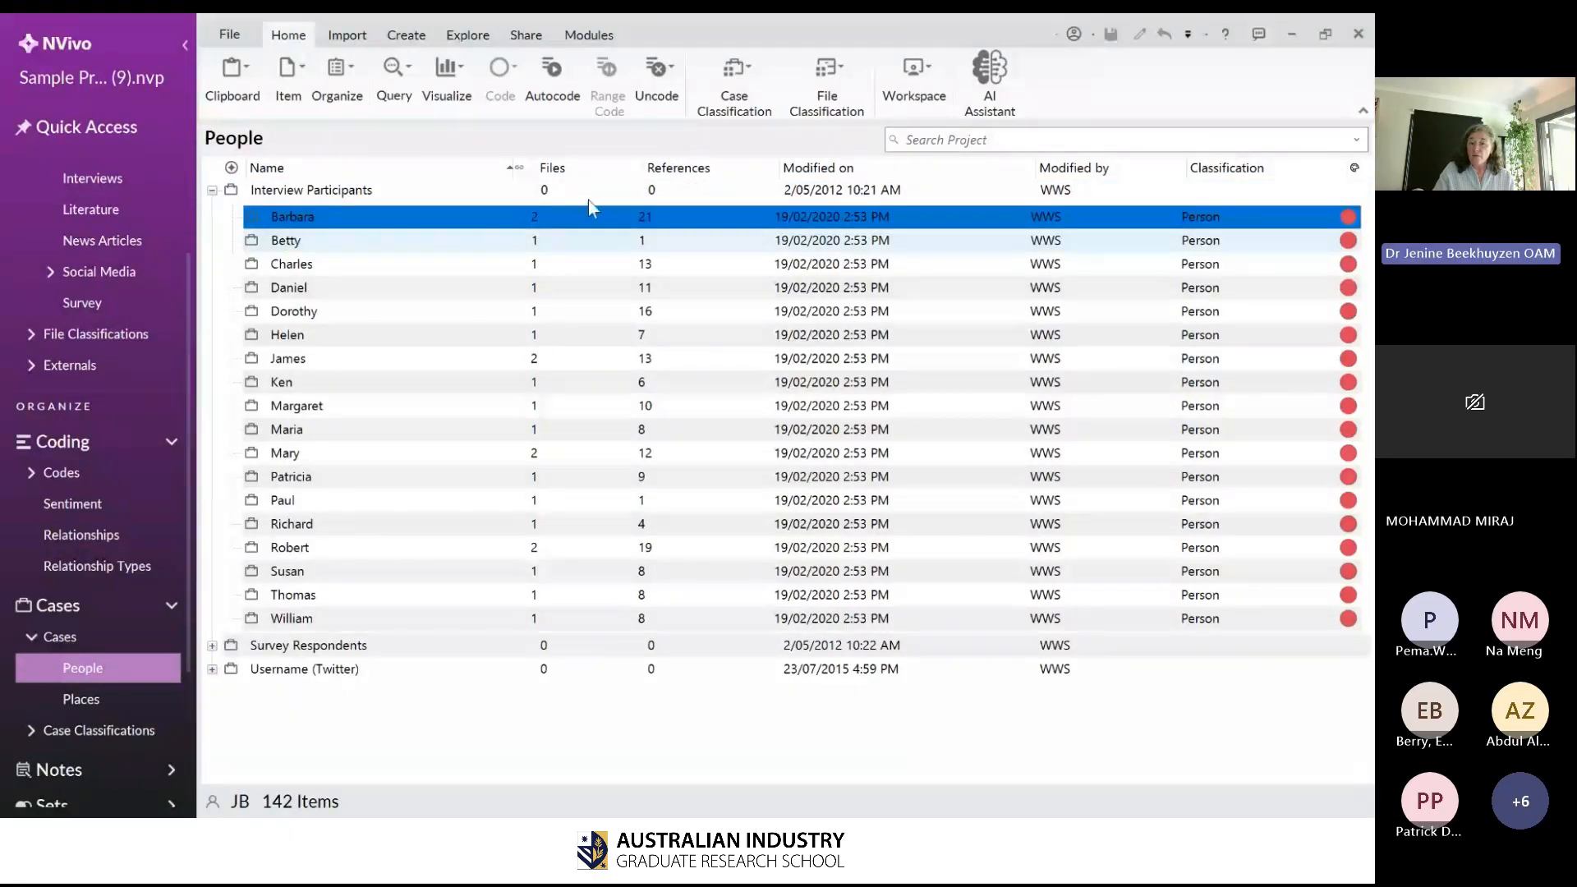
click(292, 222)
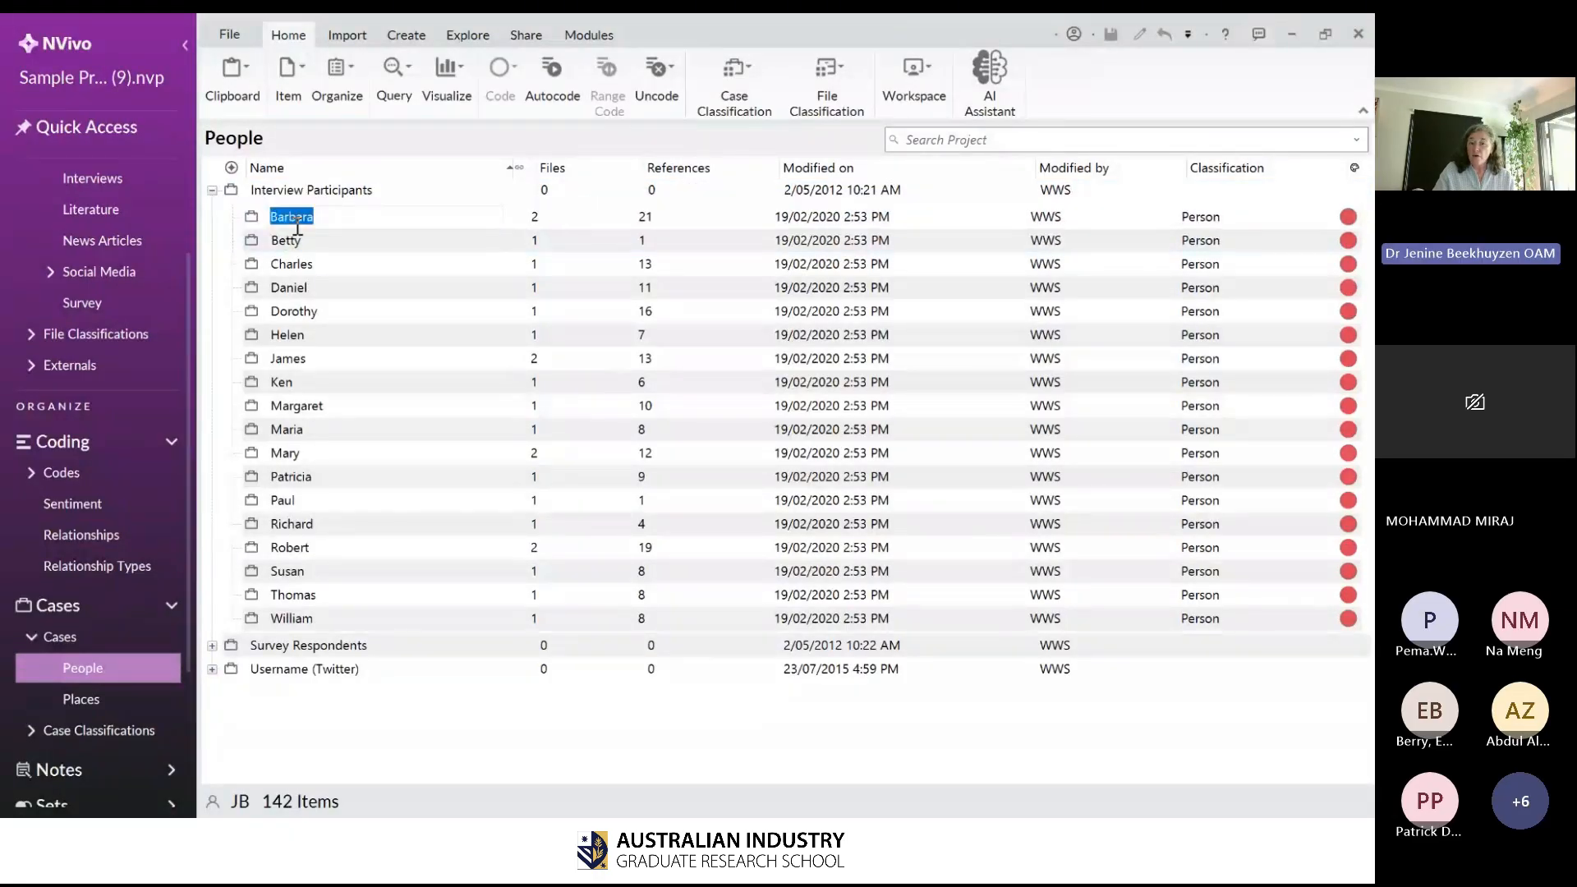
click(254, 213)
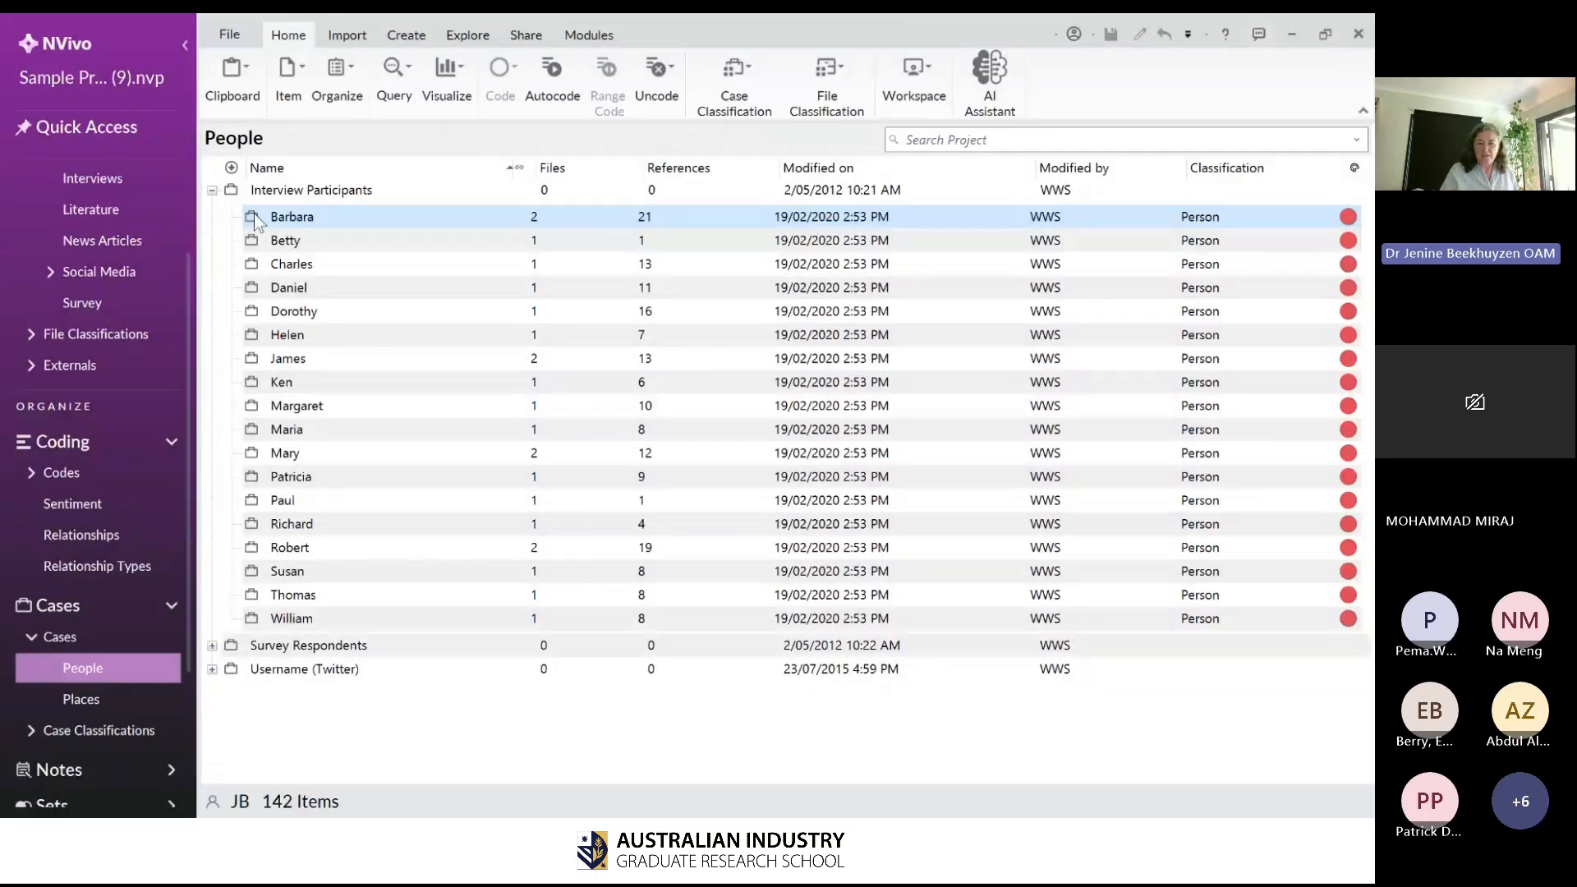
click(255, 247)
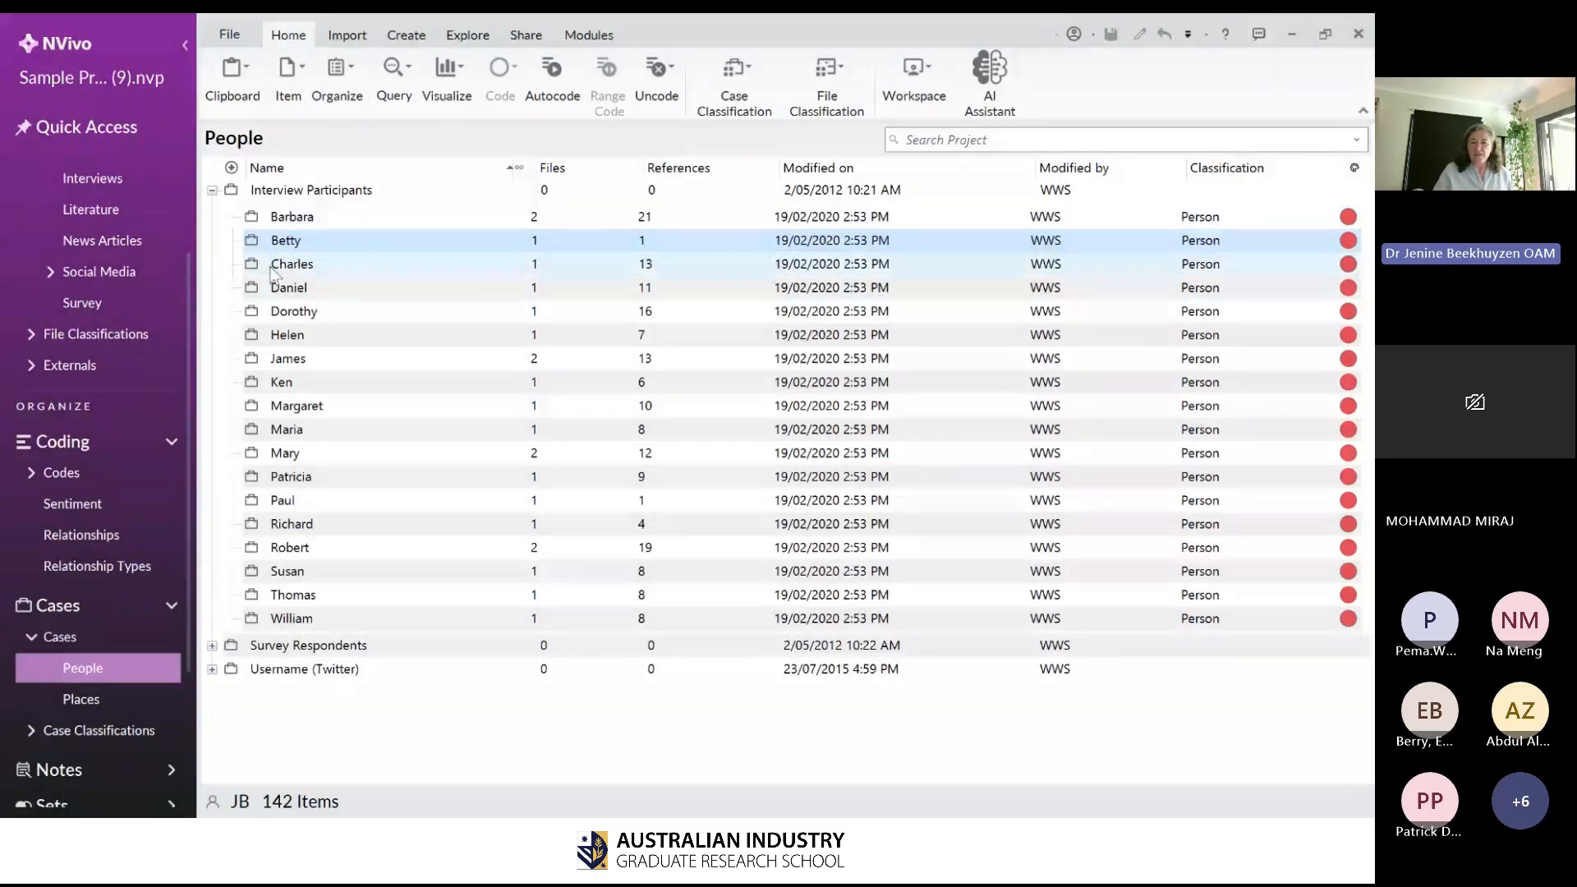
click(285, 296)
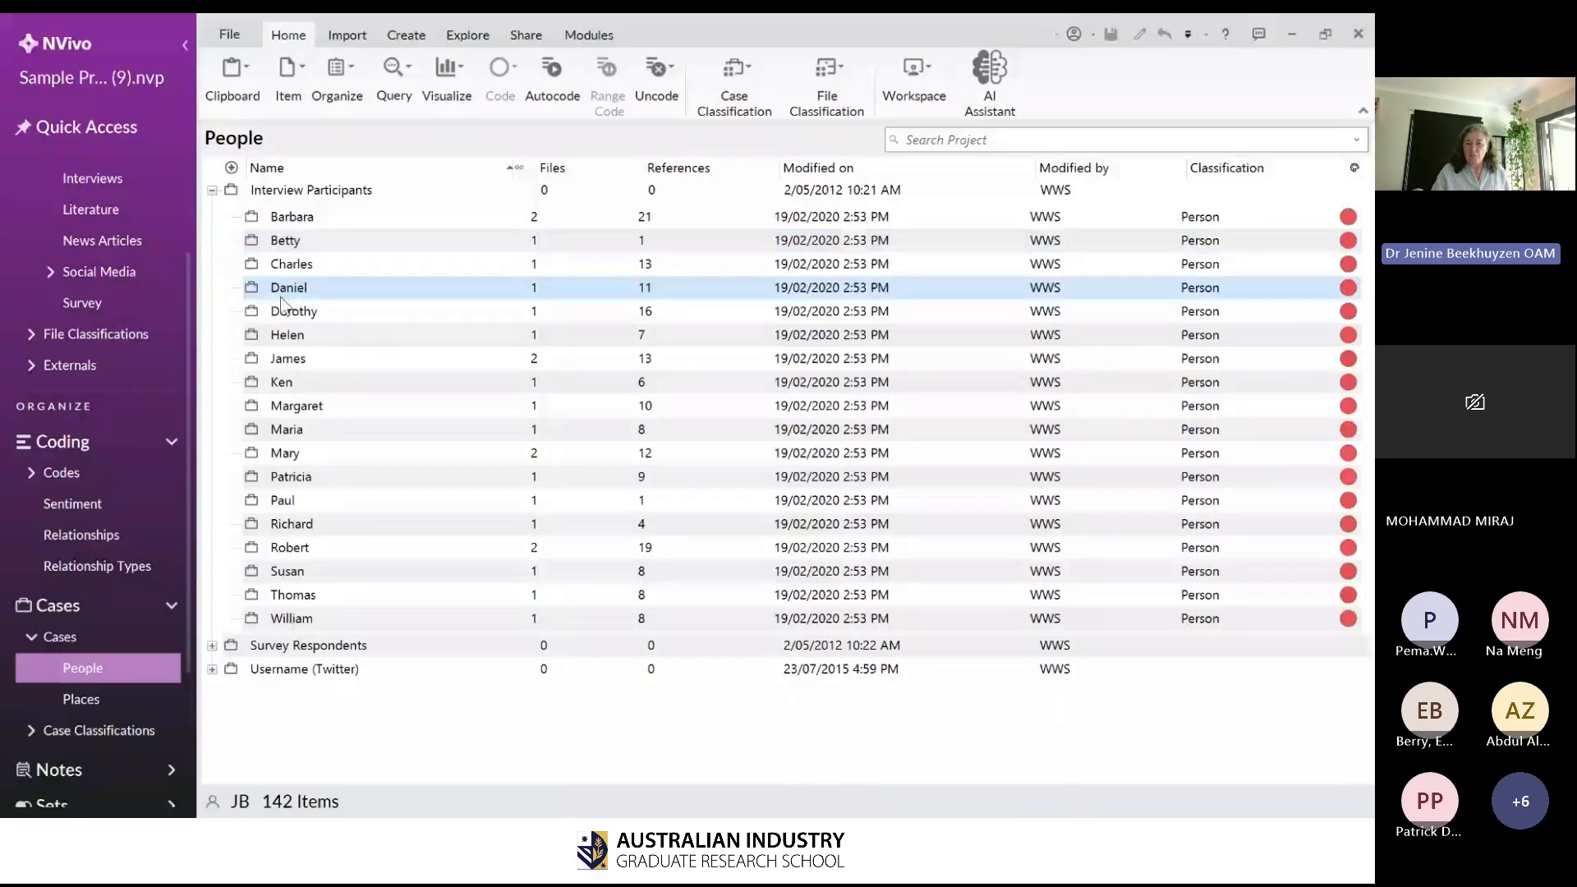
key(F2)
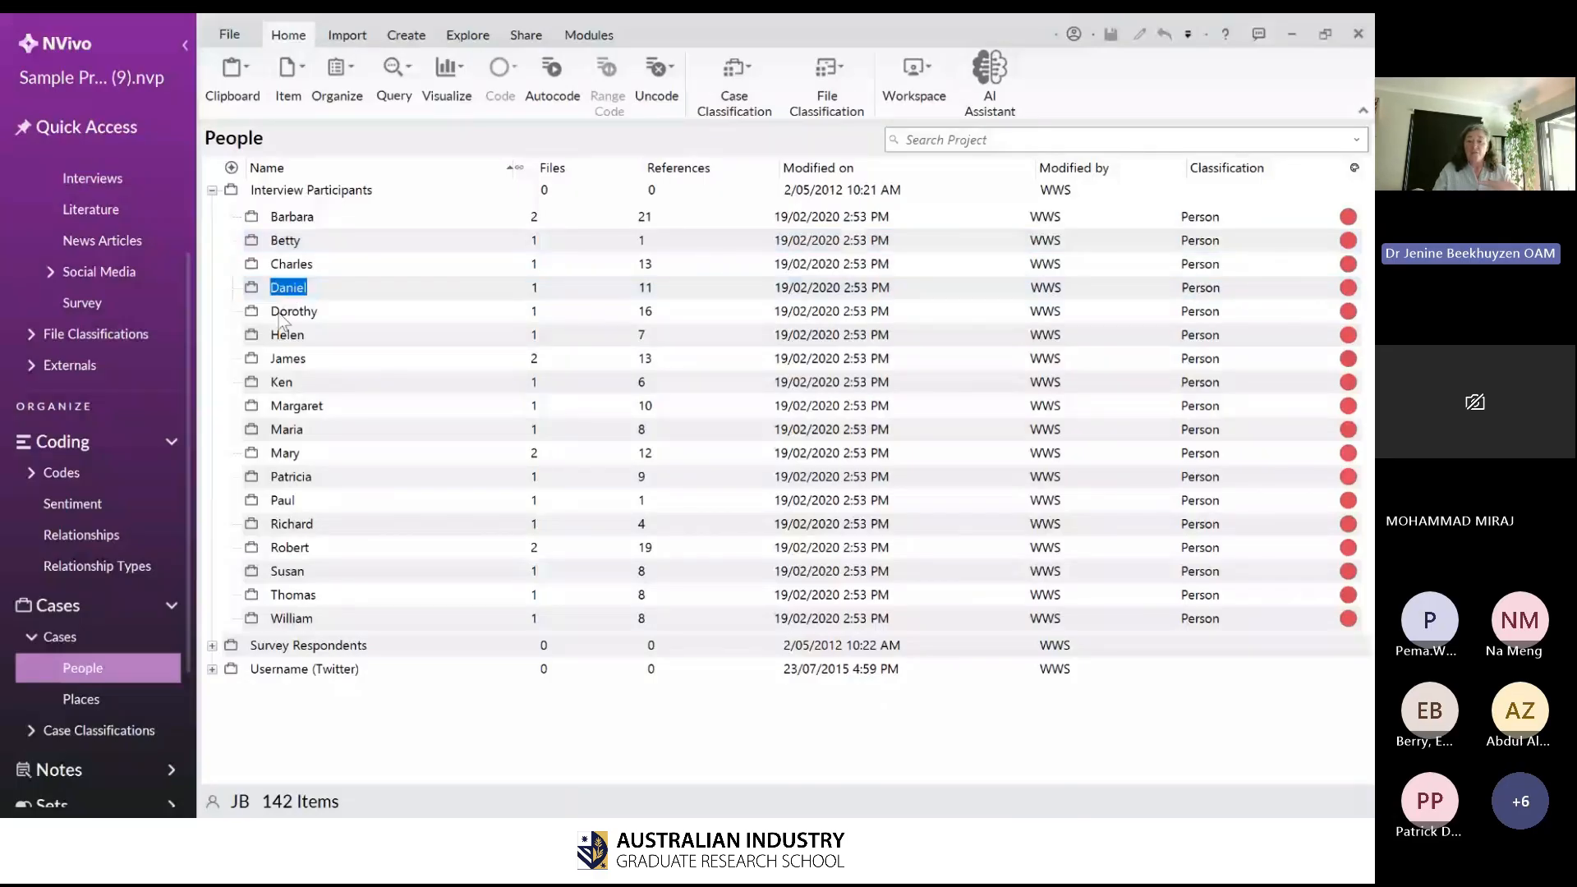
- Open the case properties of the first Interview Participants case and review its Person classification attribute values
click(281, 316)
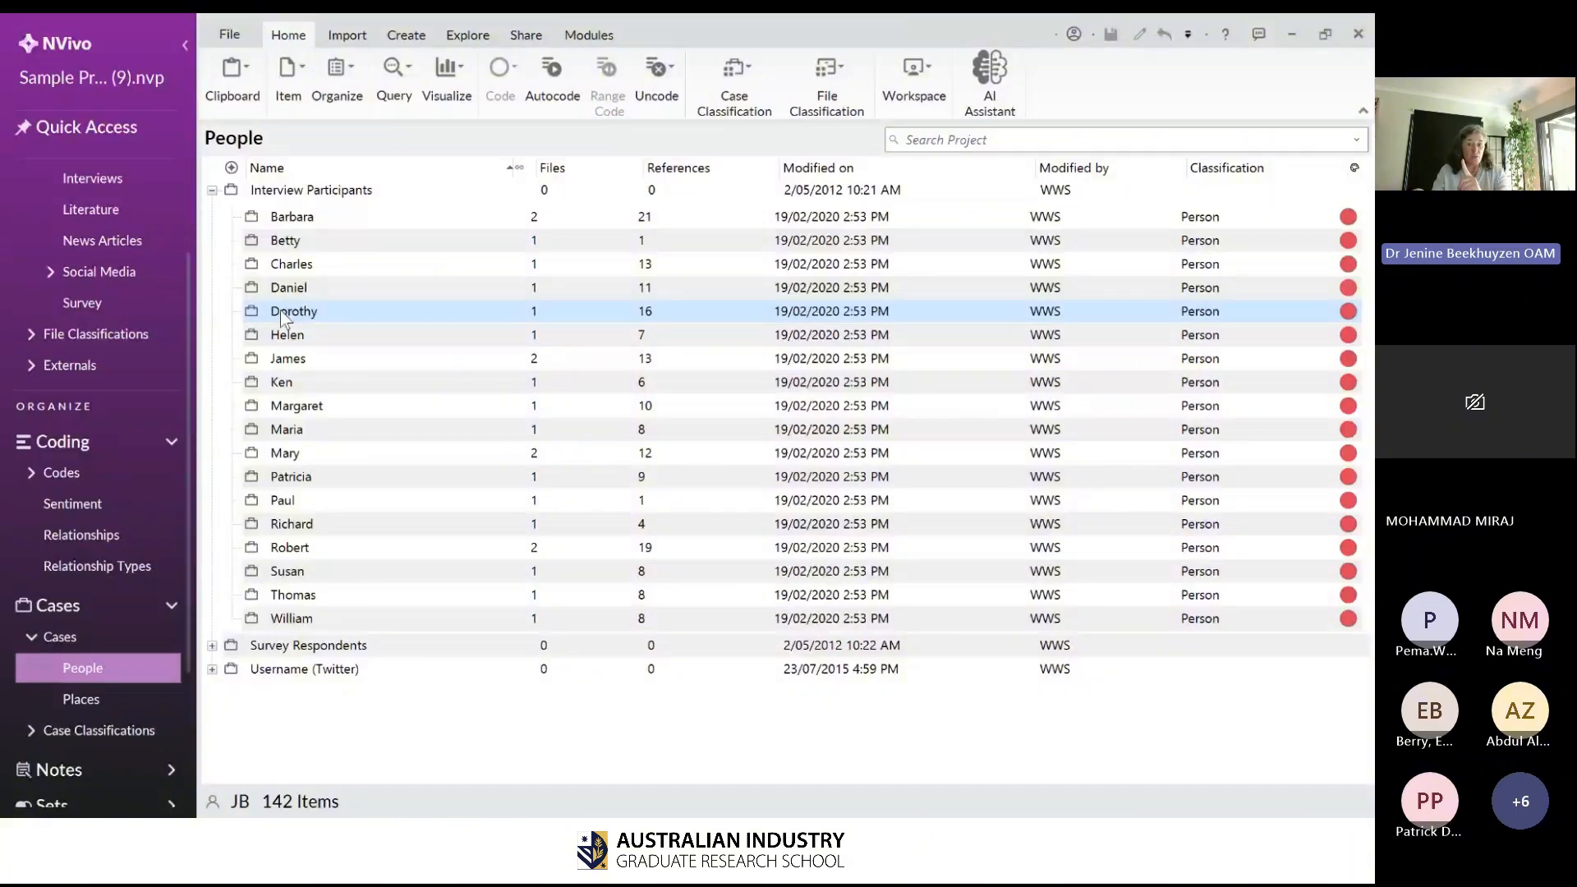
click(341, 228)
key(F2)
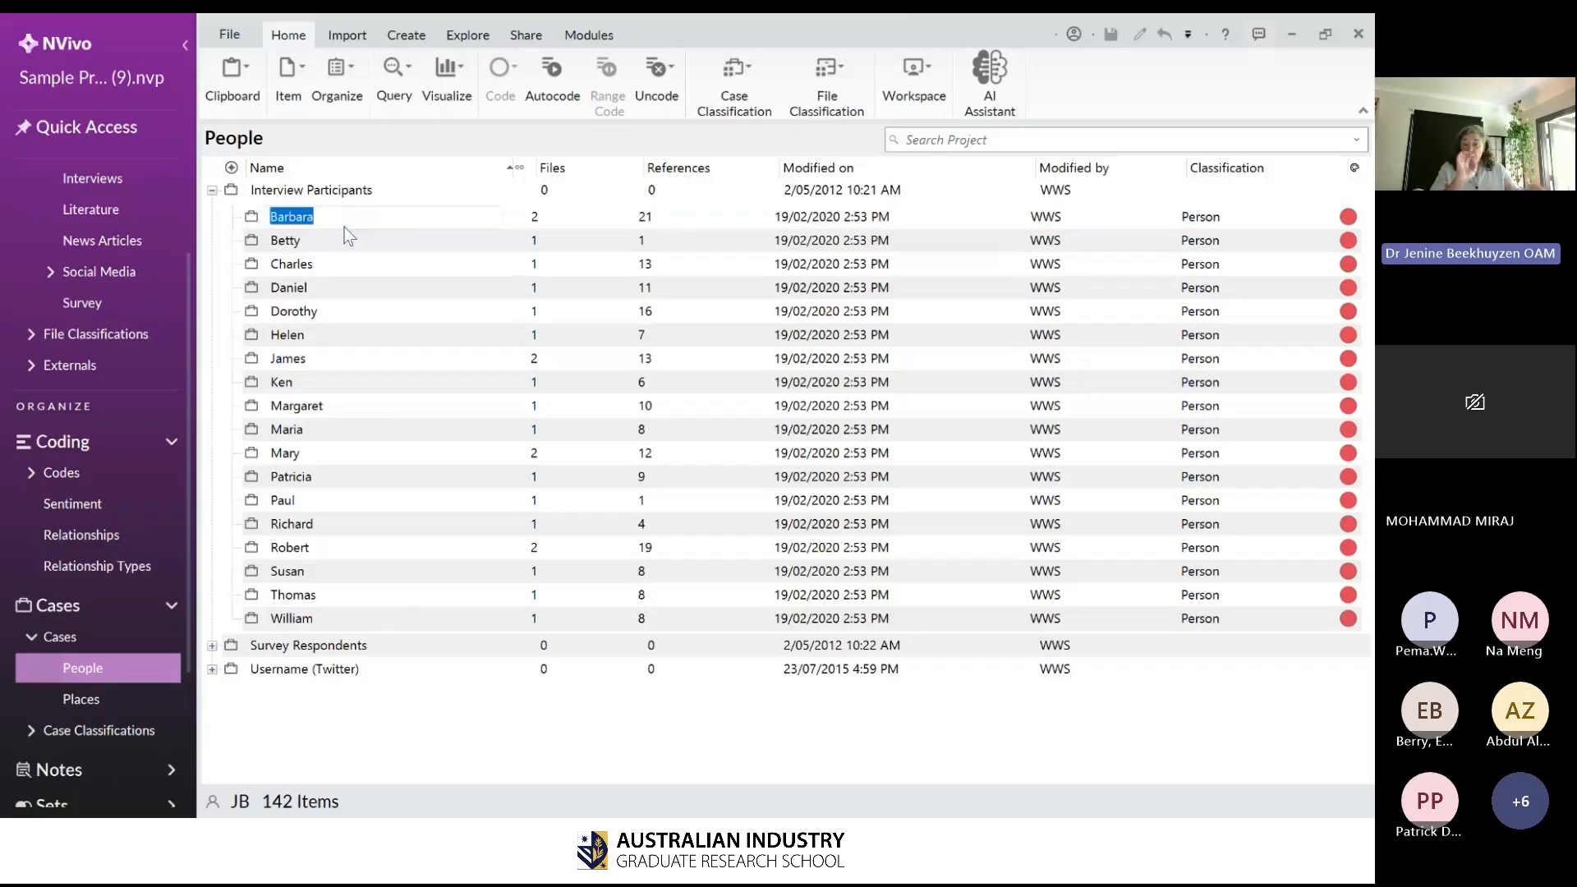
click(256, 222)
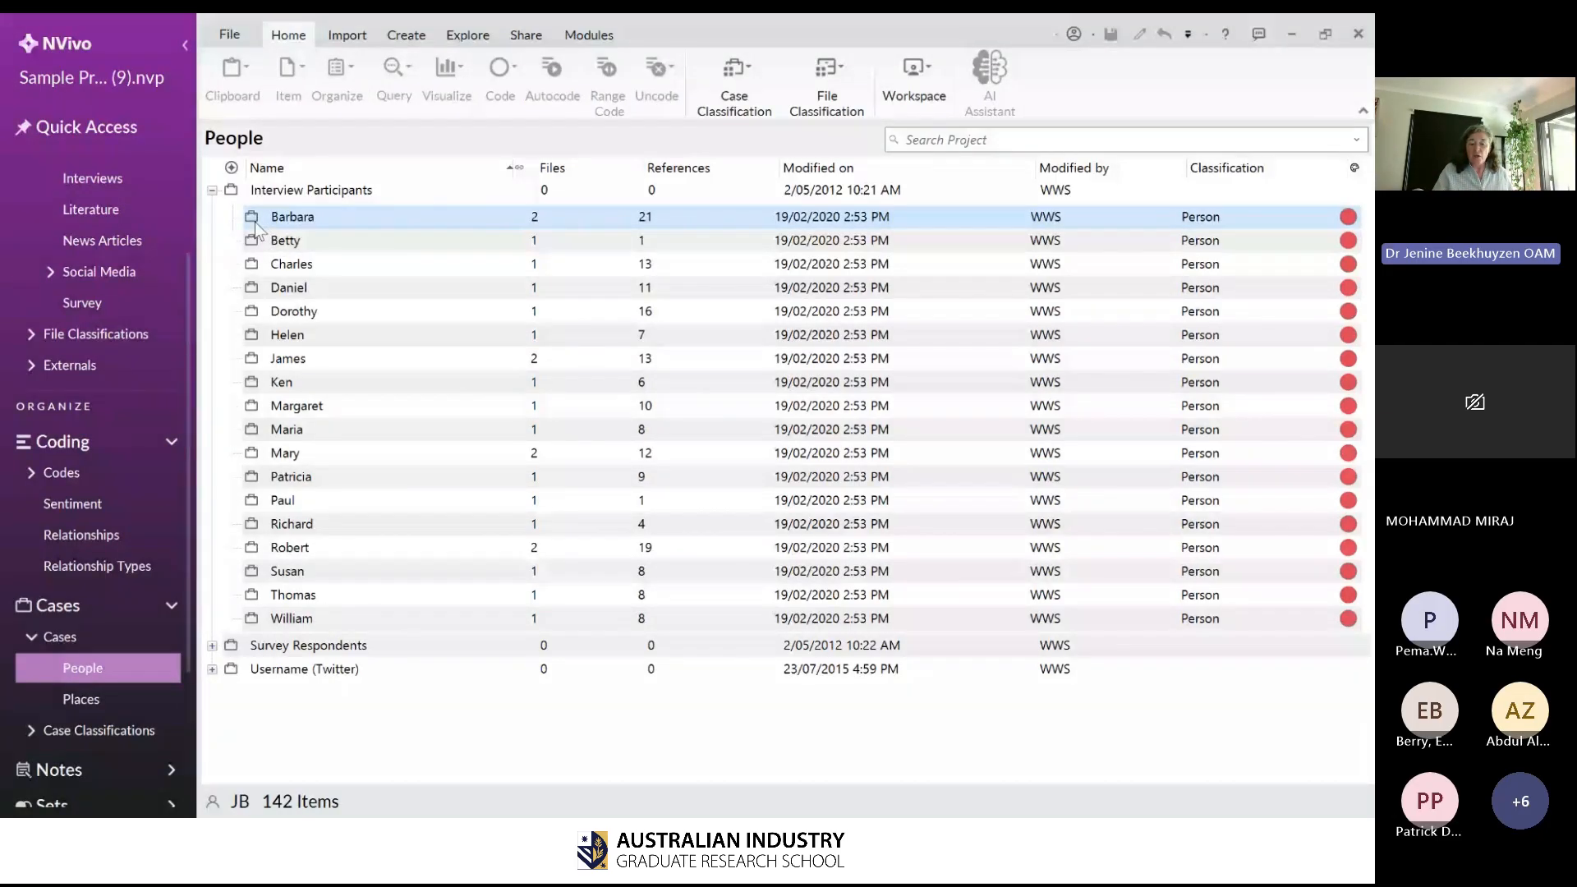
right_click(255, 222)
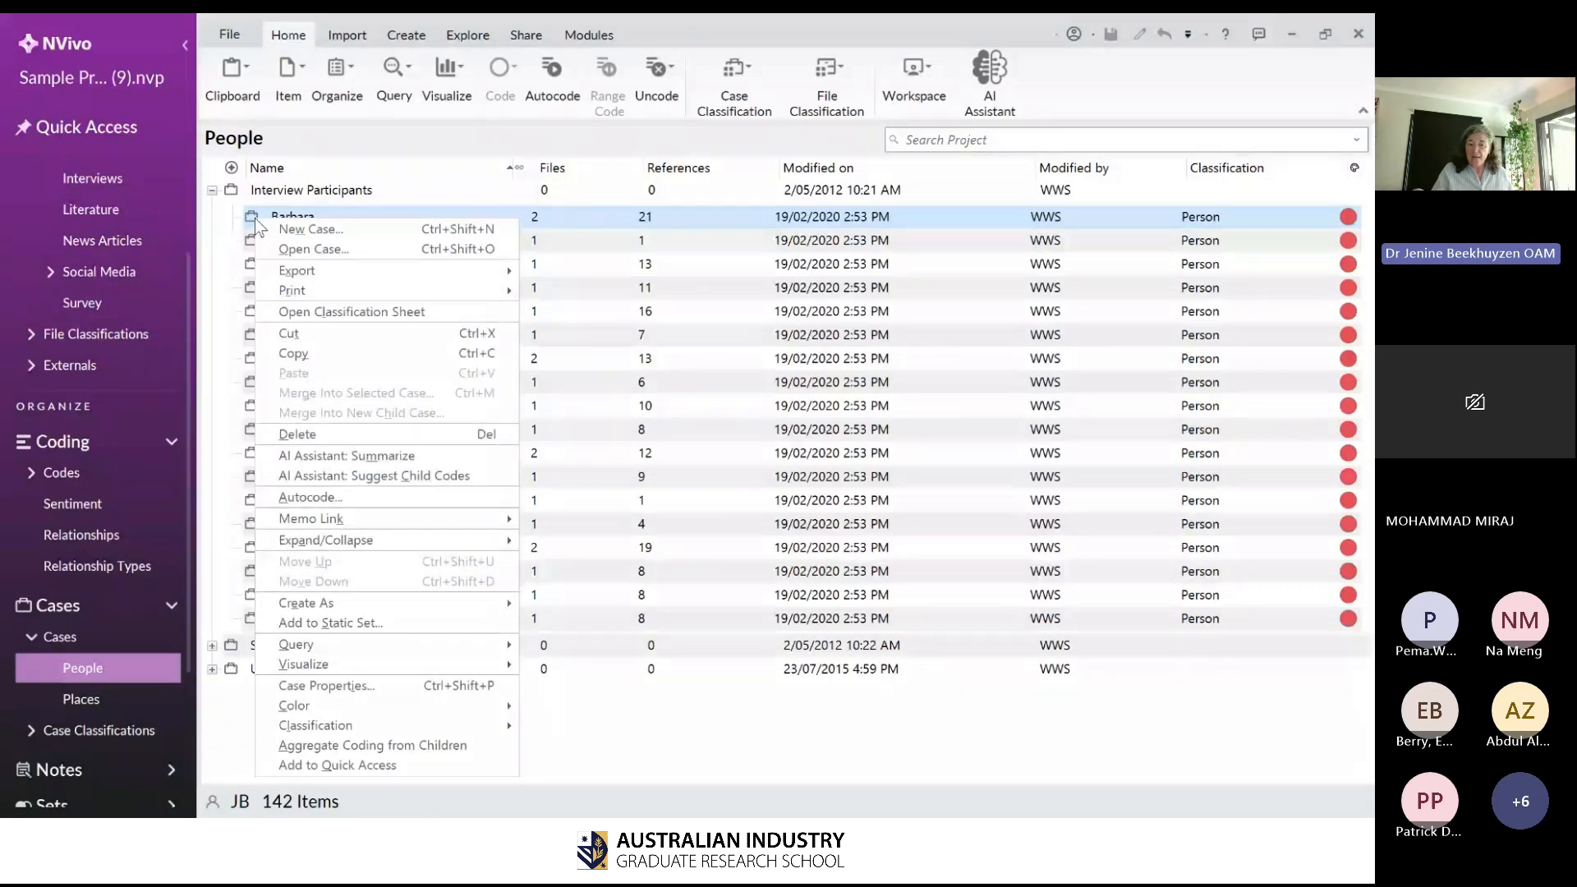
click(480, 694)
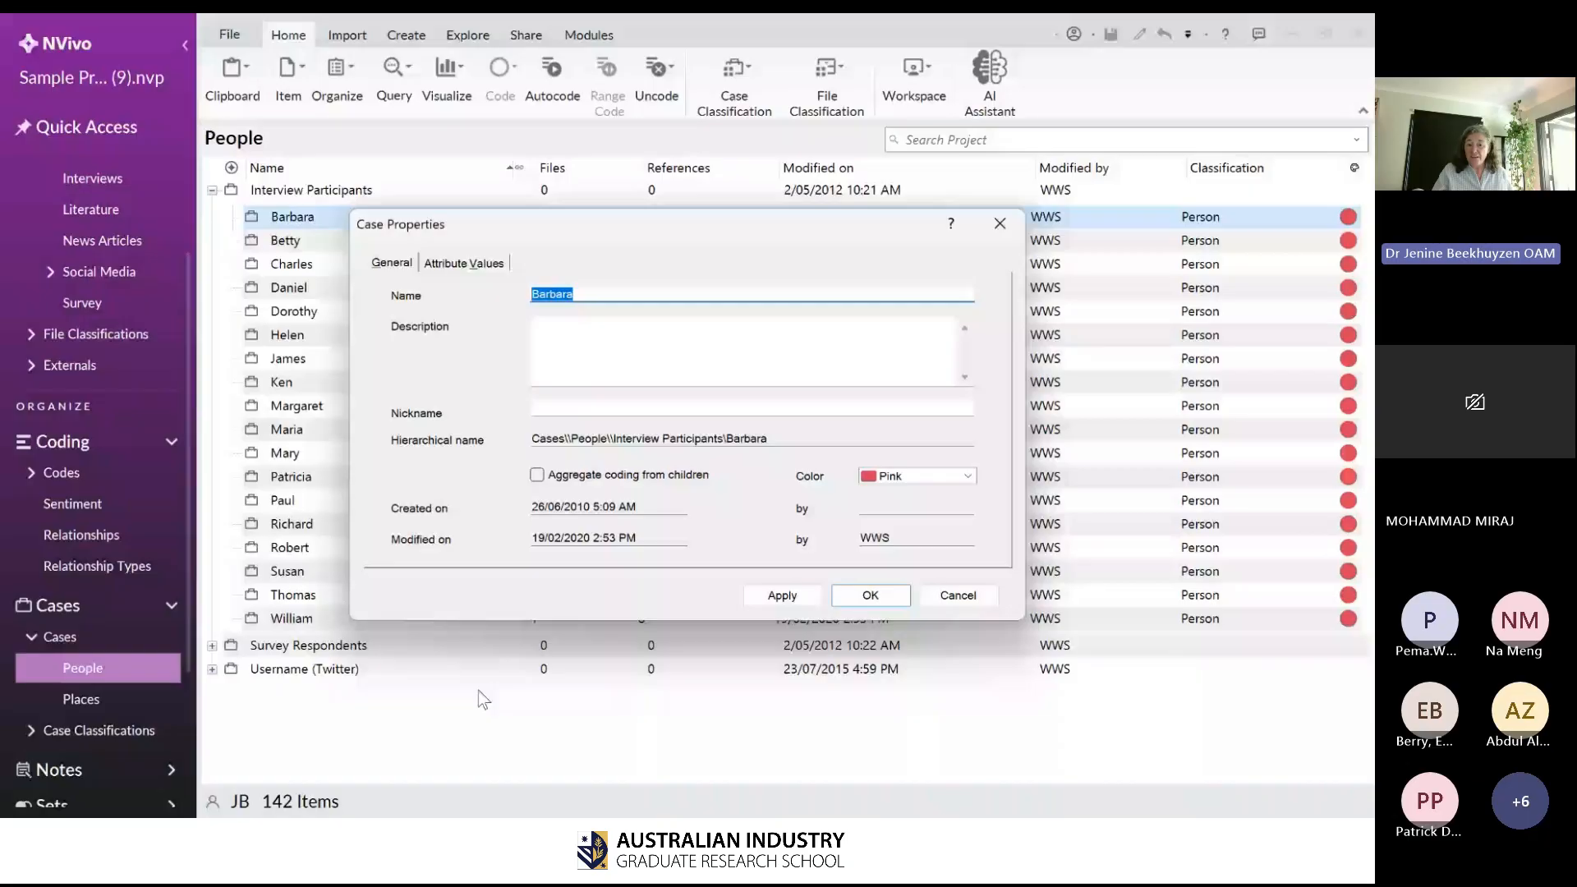
click(458, 266)
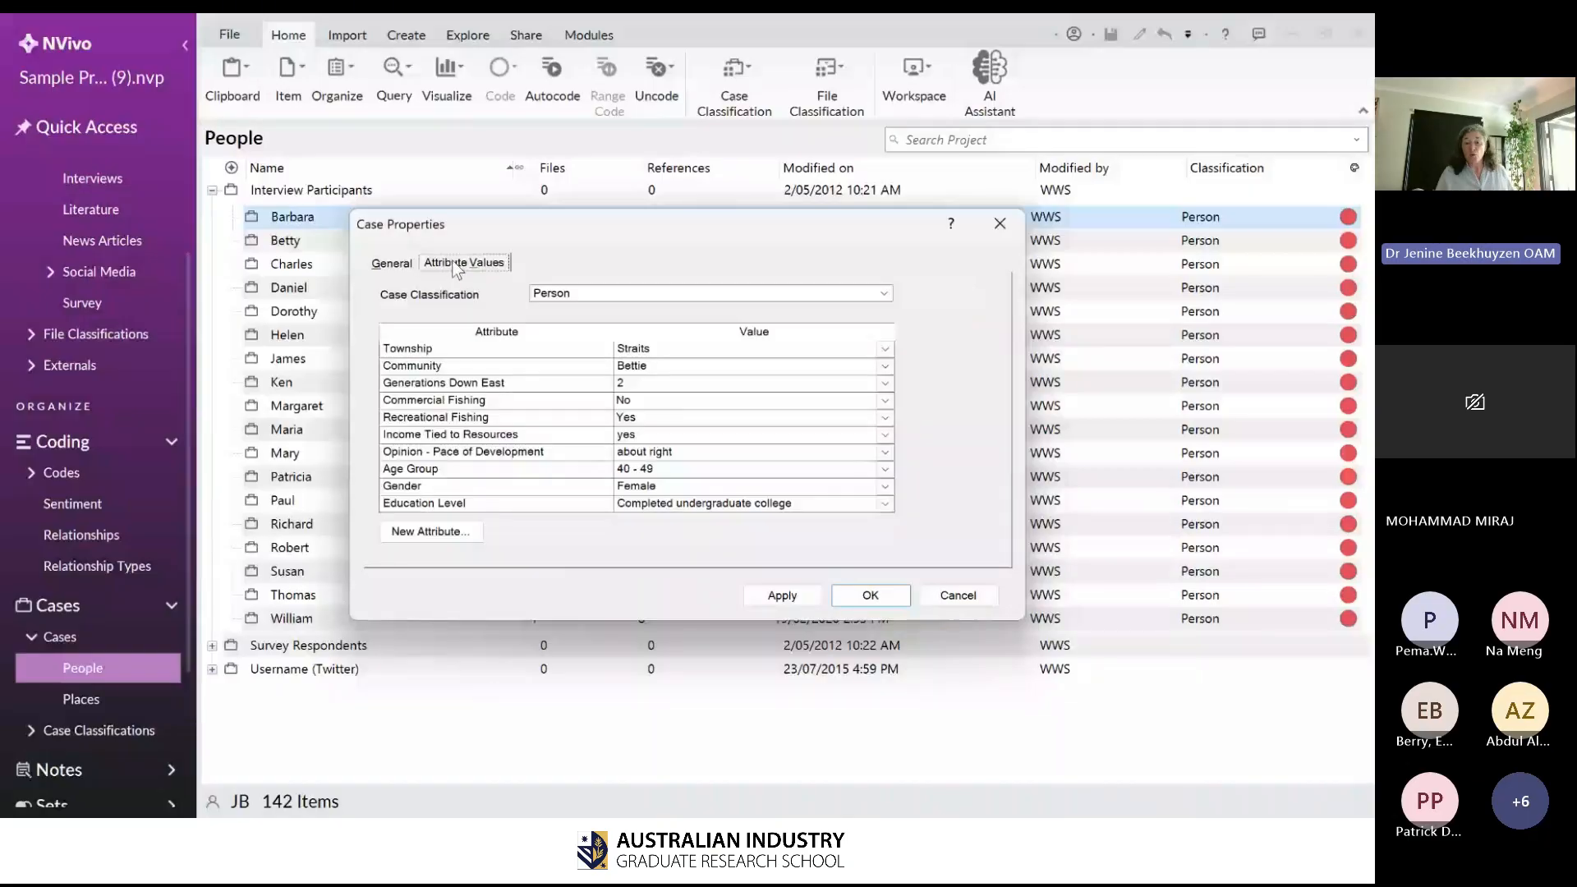
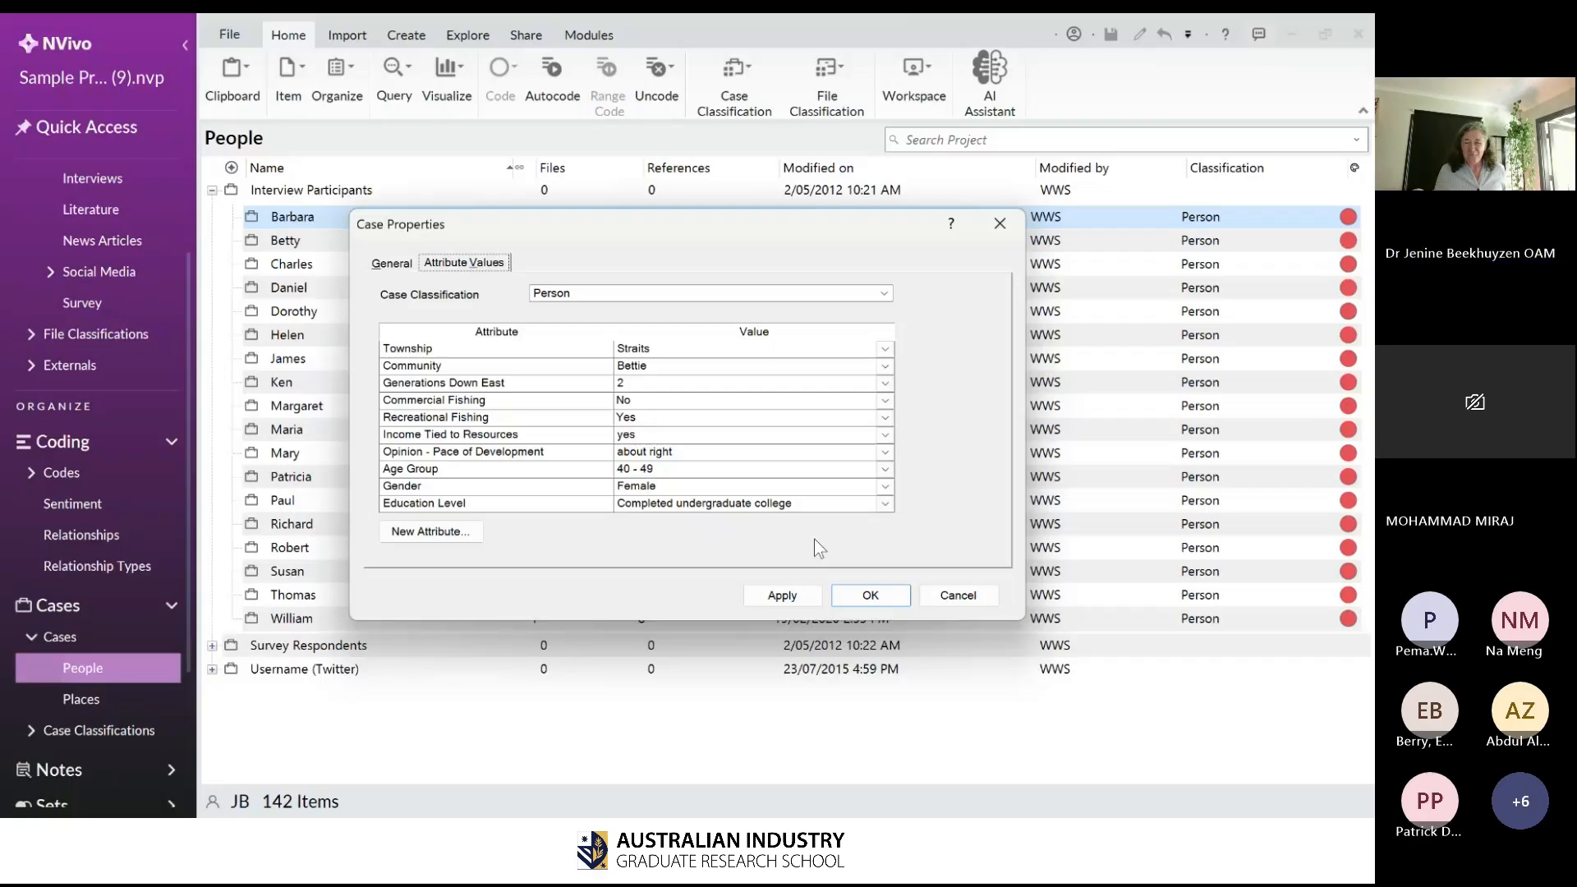
click(855, 596)
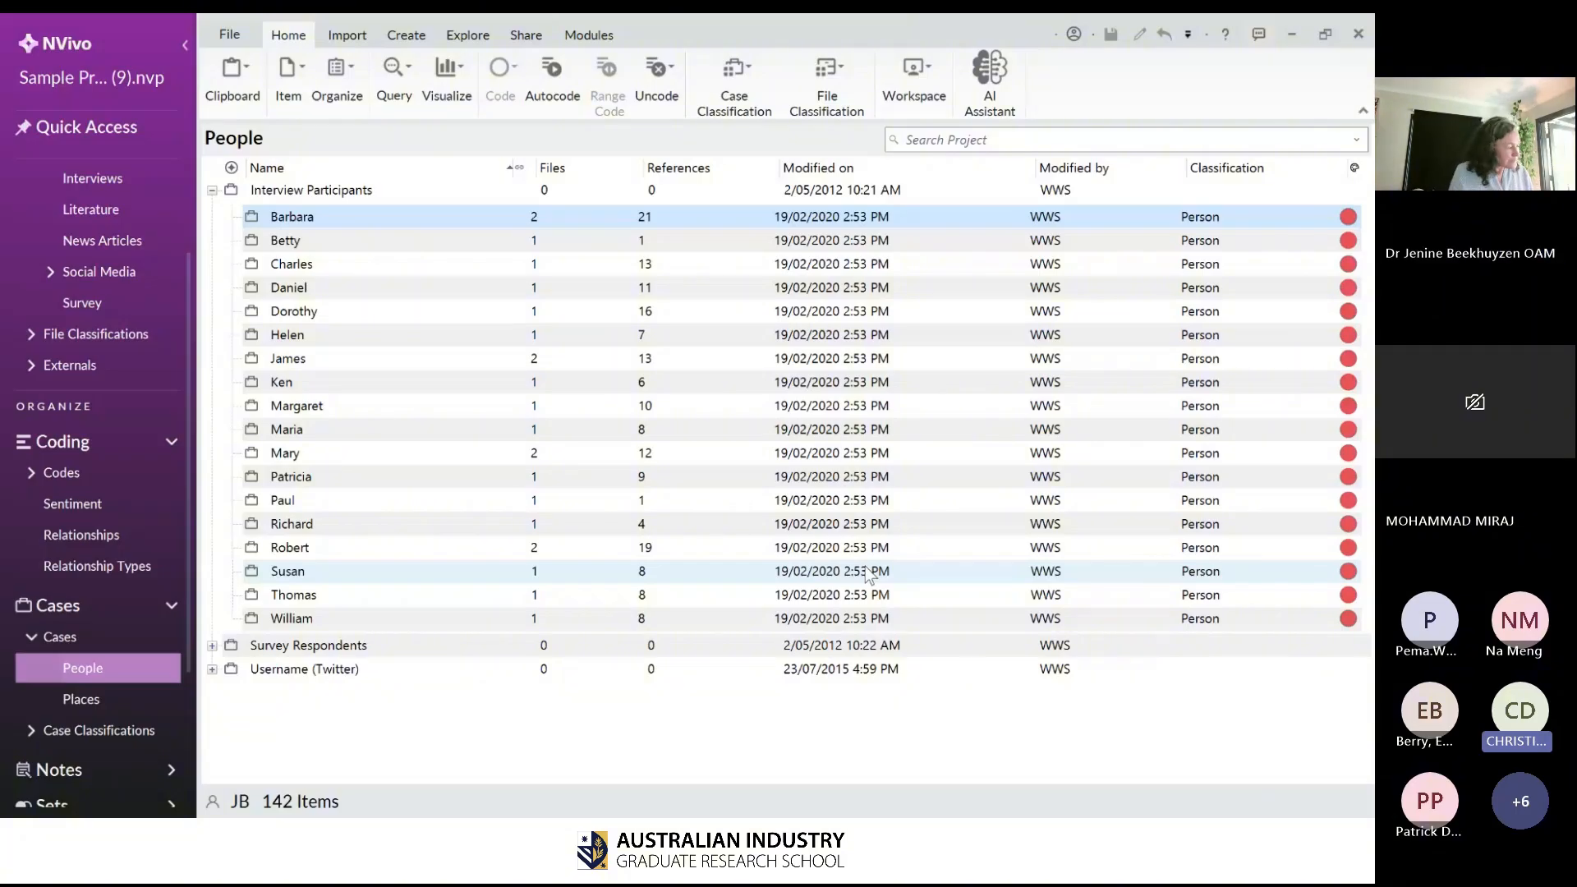
- Open the first Interview Participants case and examine its coded references from the interview and the survey responses
key(XF86AudioRaiseVolume)
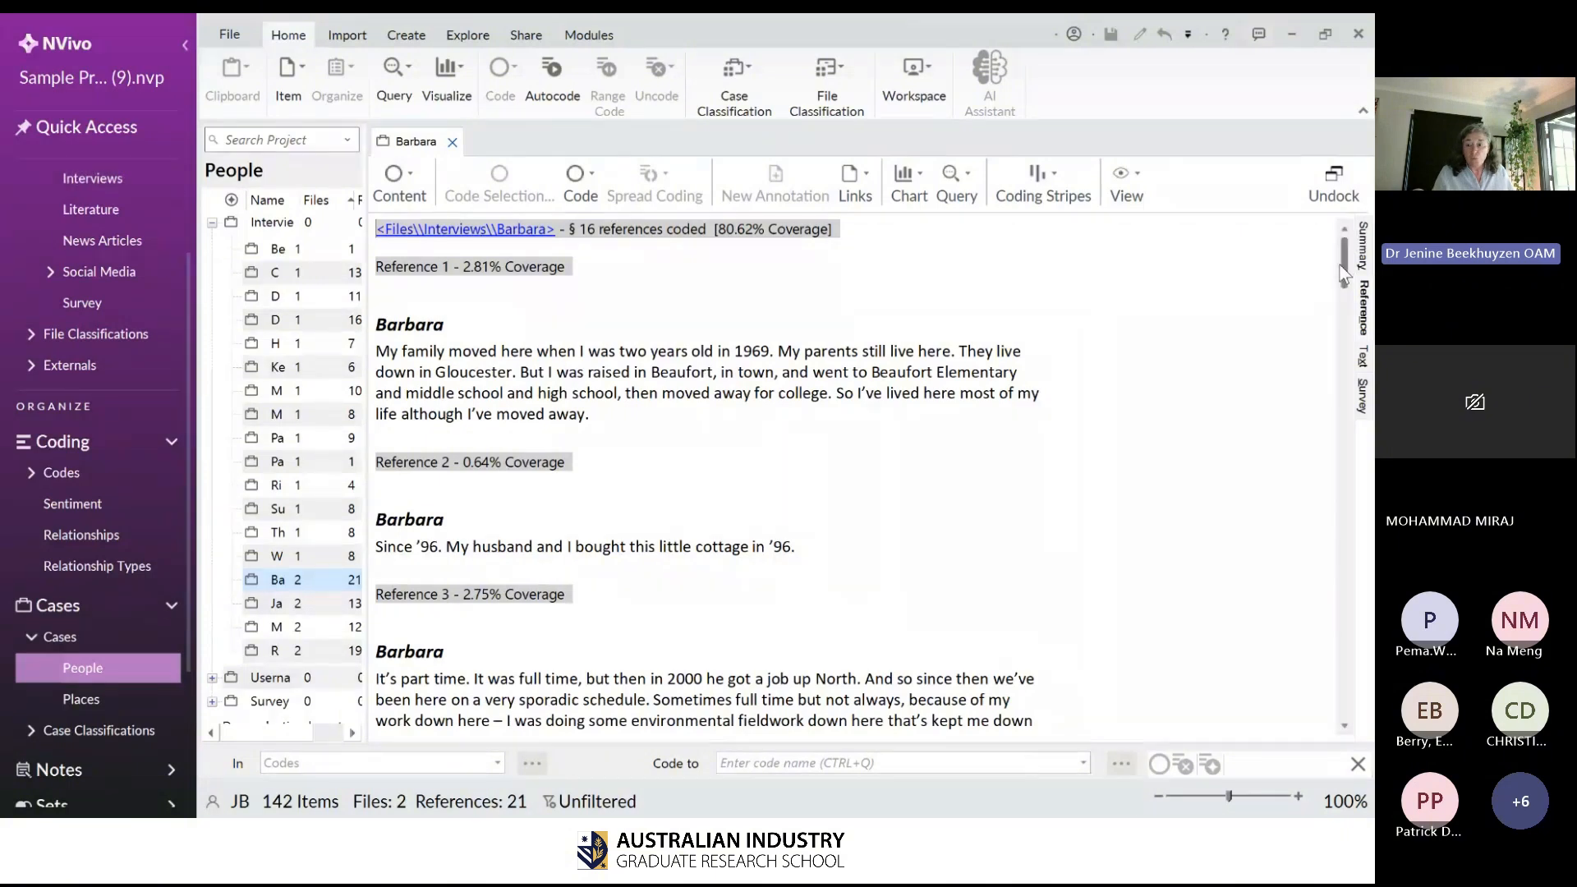
drag(1344, 265, 1347, 649)
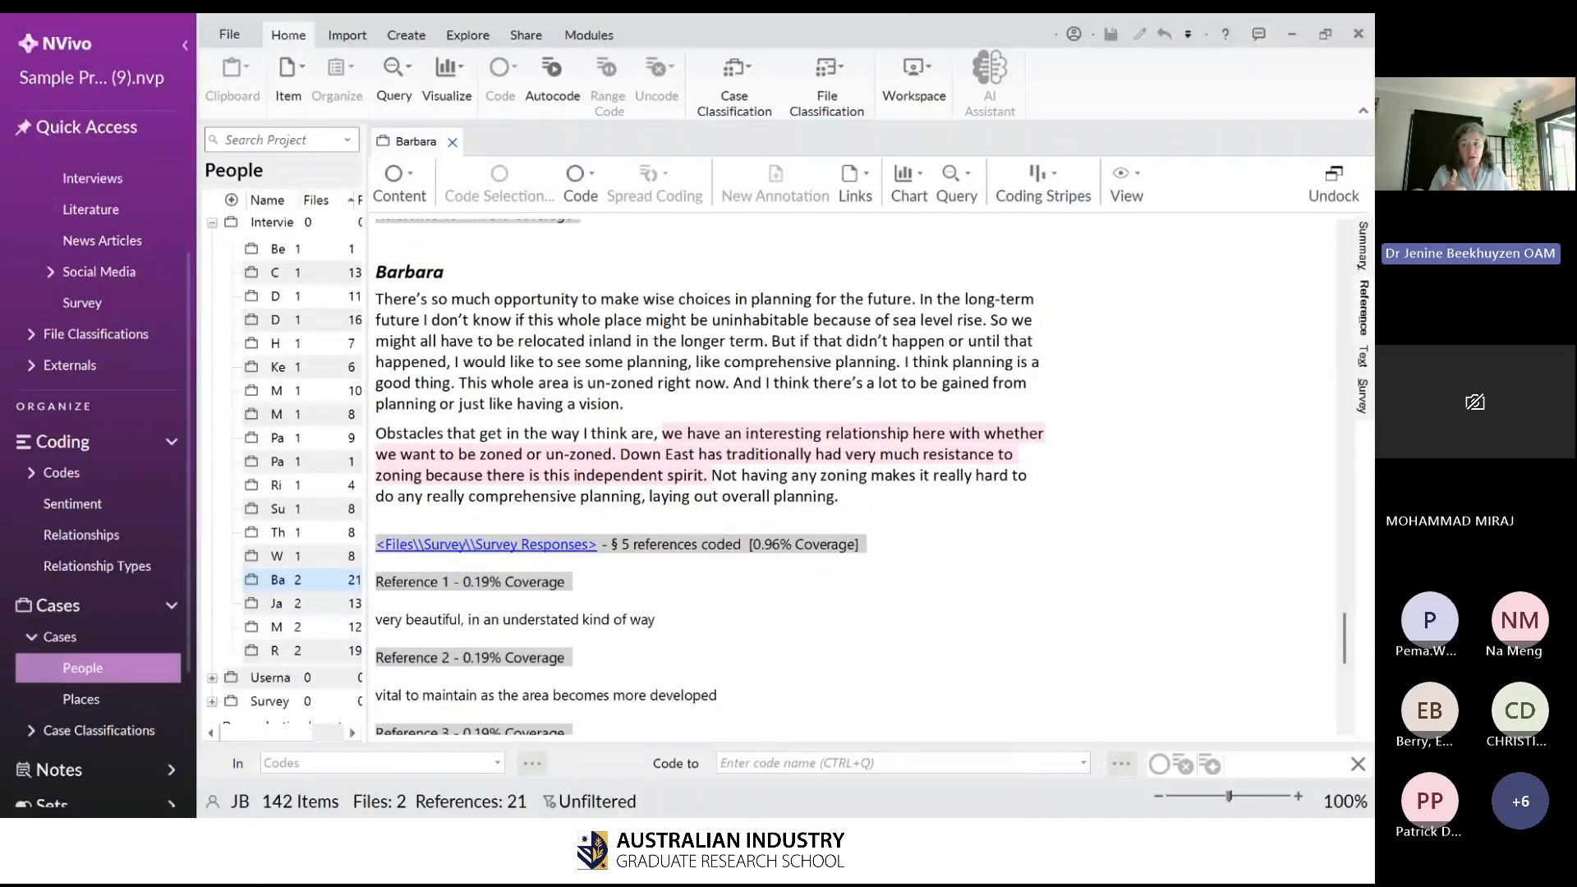
scroll(990, 455, down, 3)
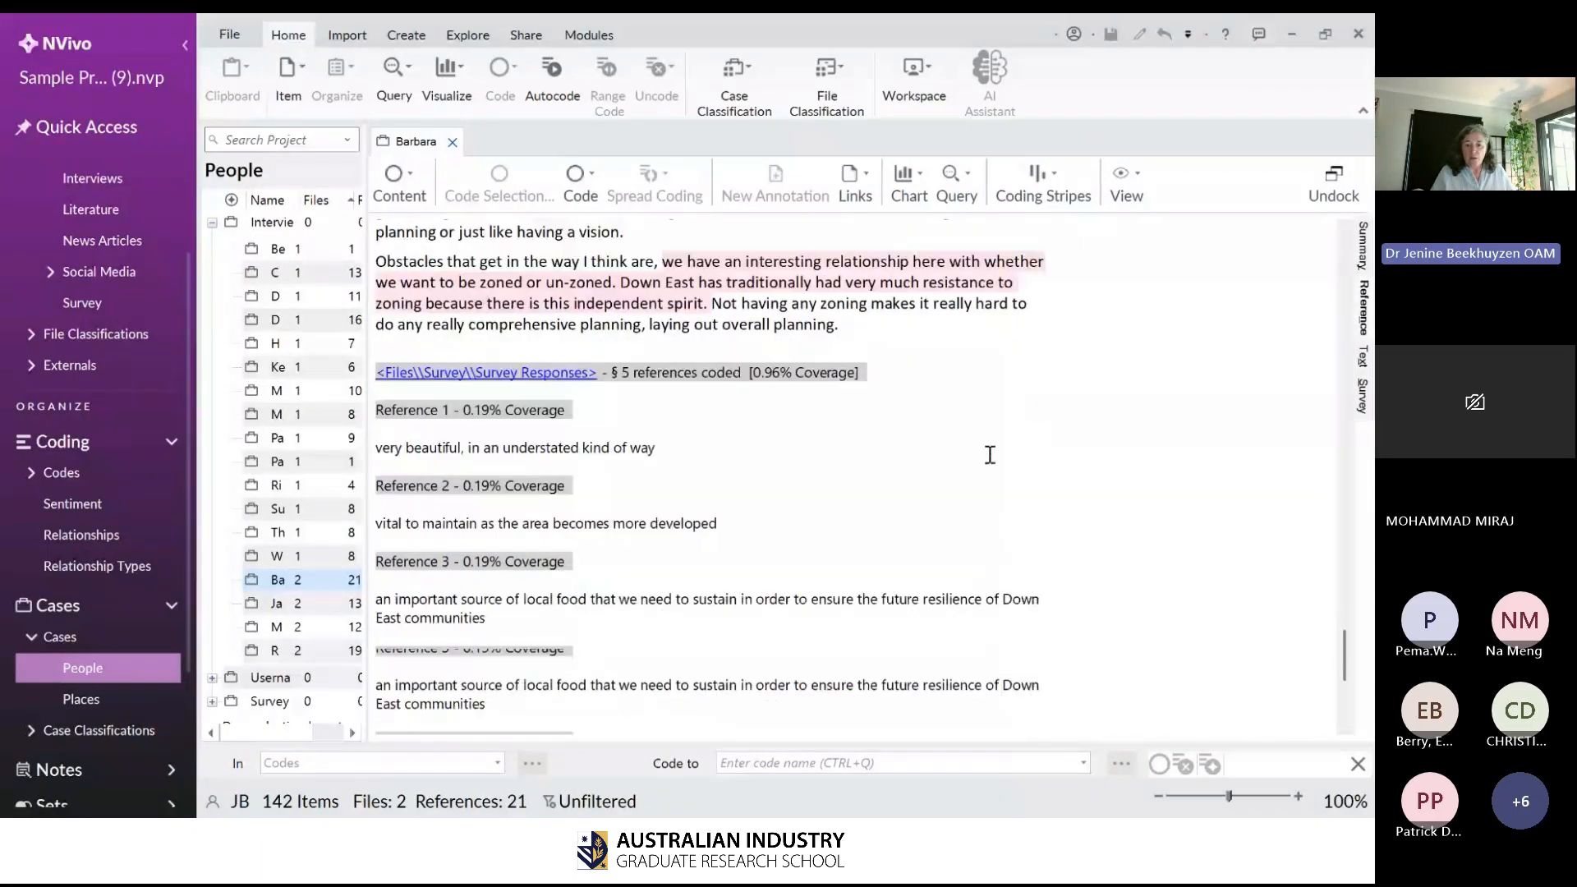
scroll(990, 455, up, 8)
scroll(990, 455, down, 10)
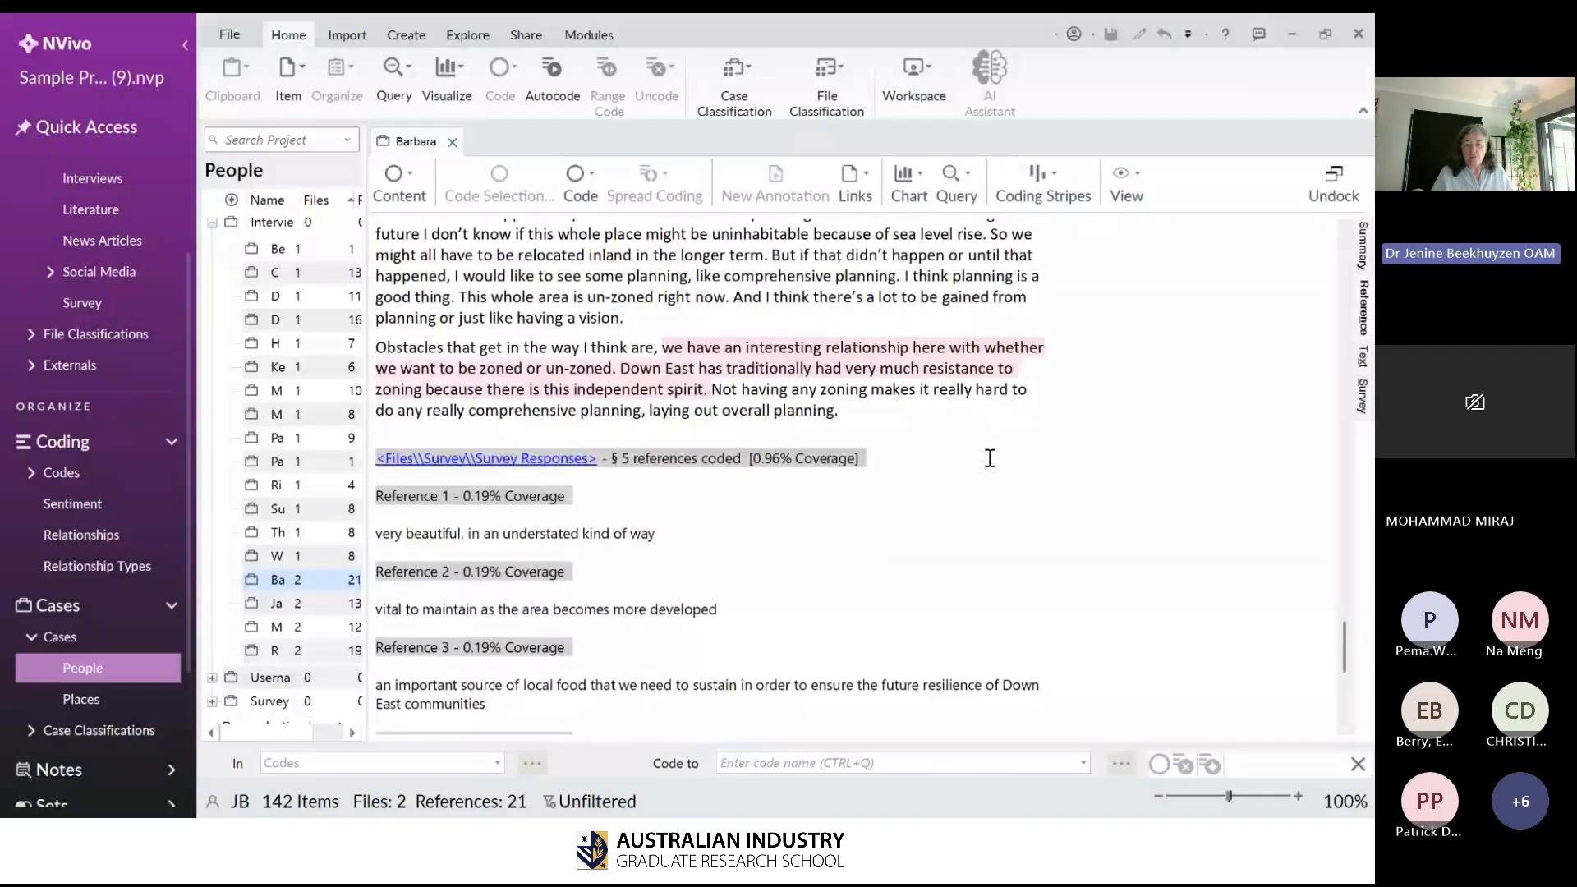
scroll(549, 296, up, 1)
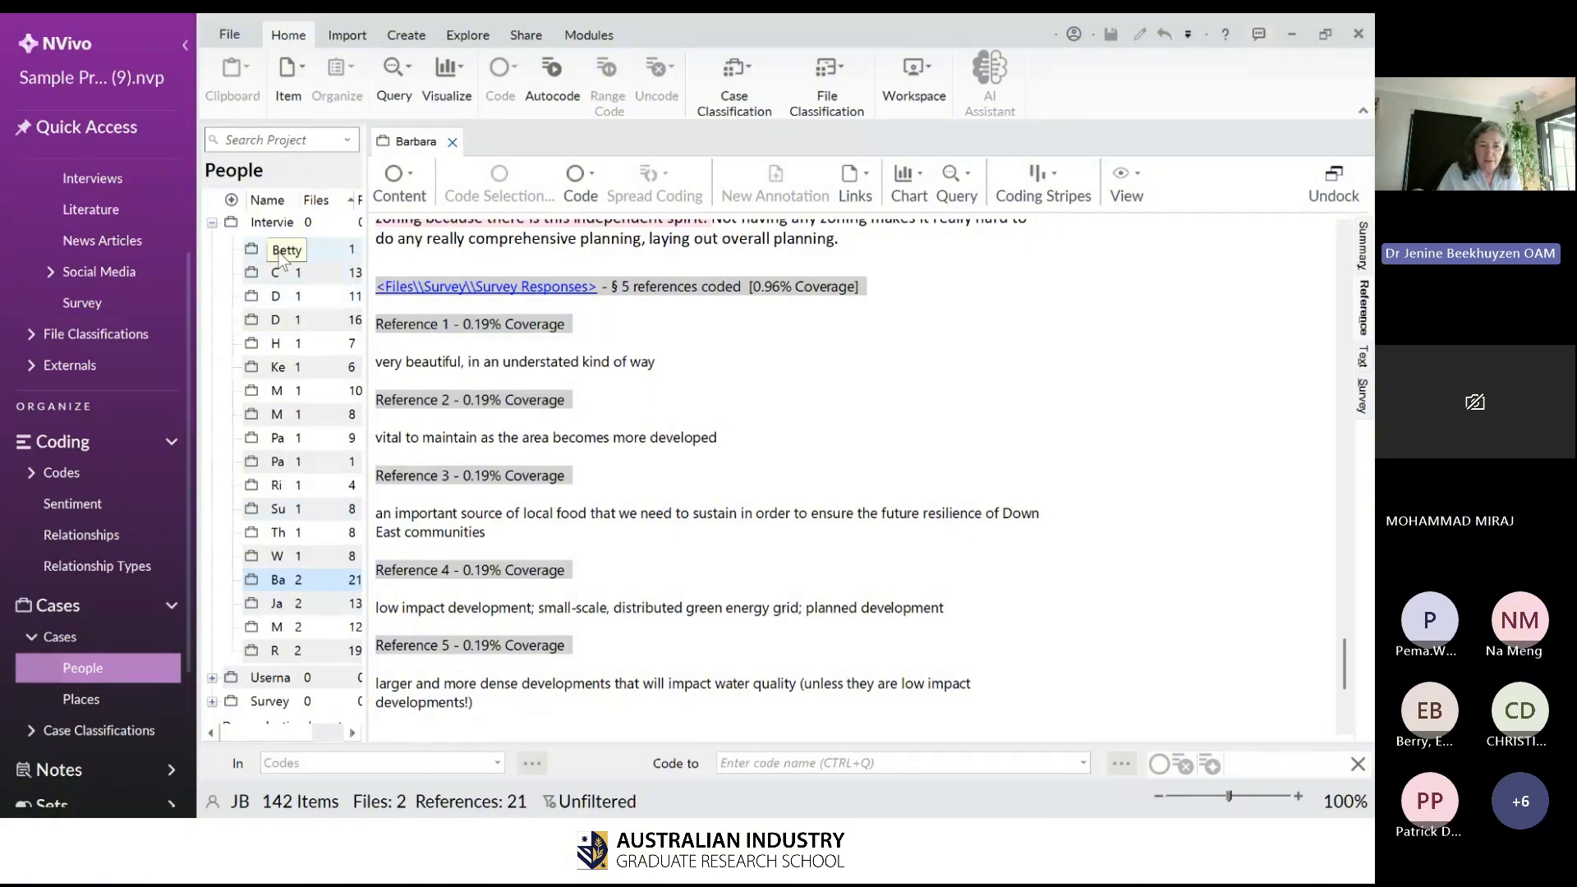
click(308, 580)
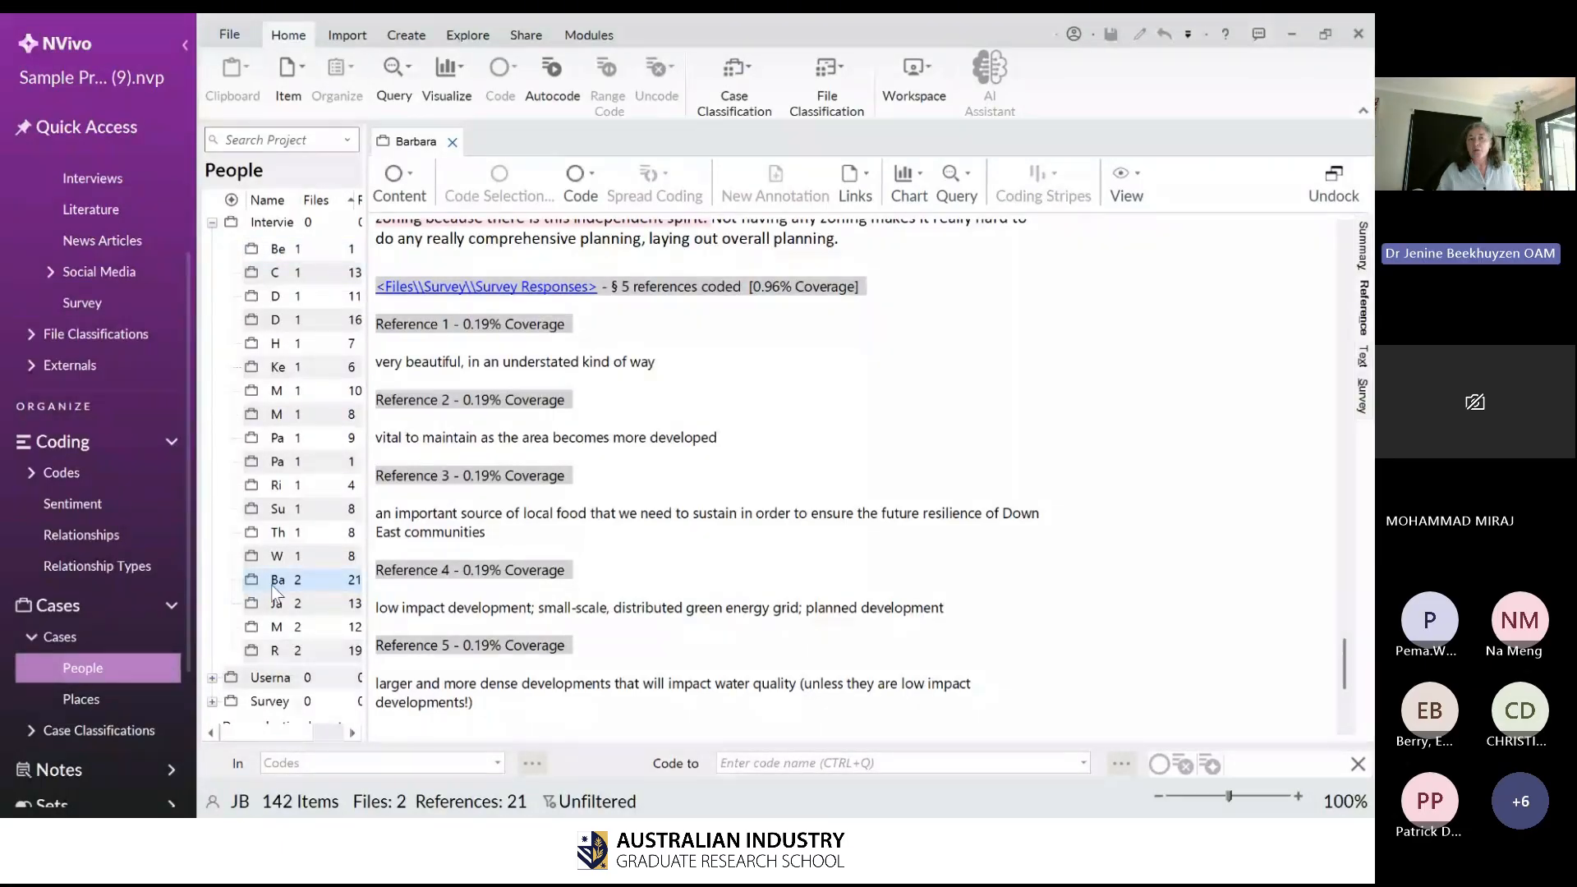
right_click(271, 585)
click(275, 620)
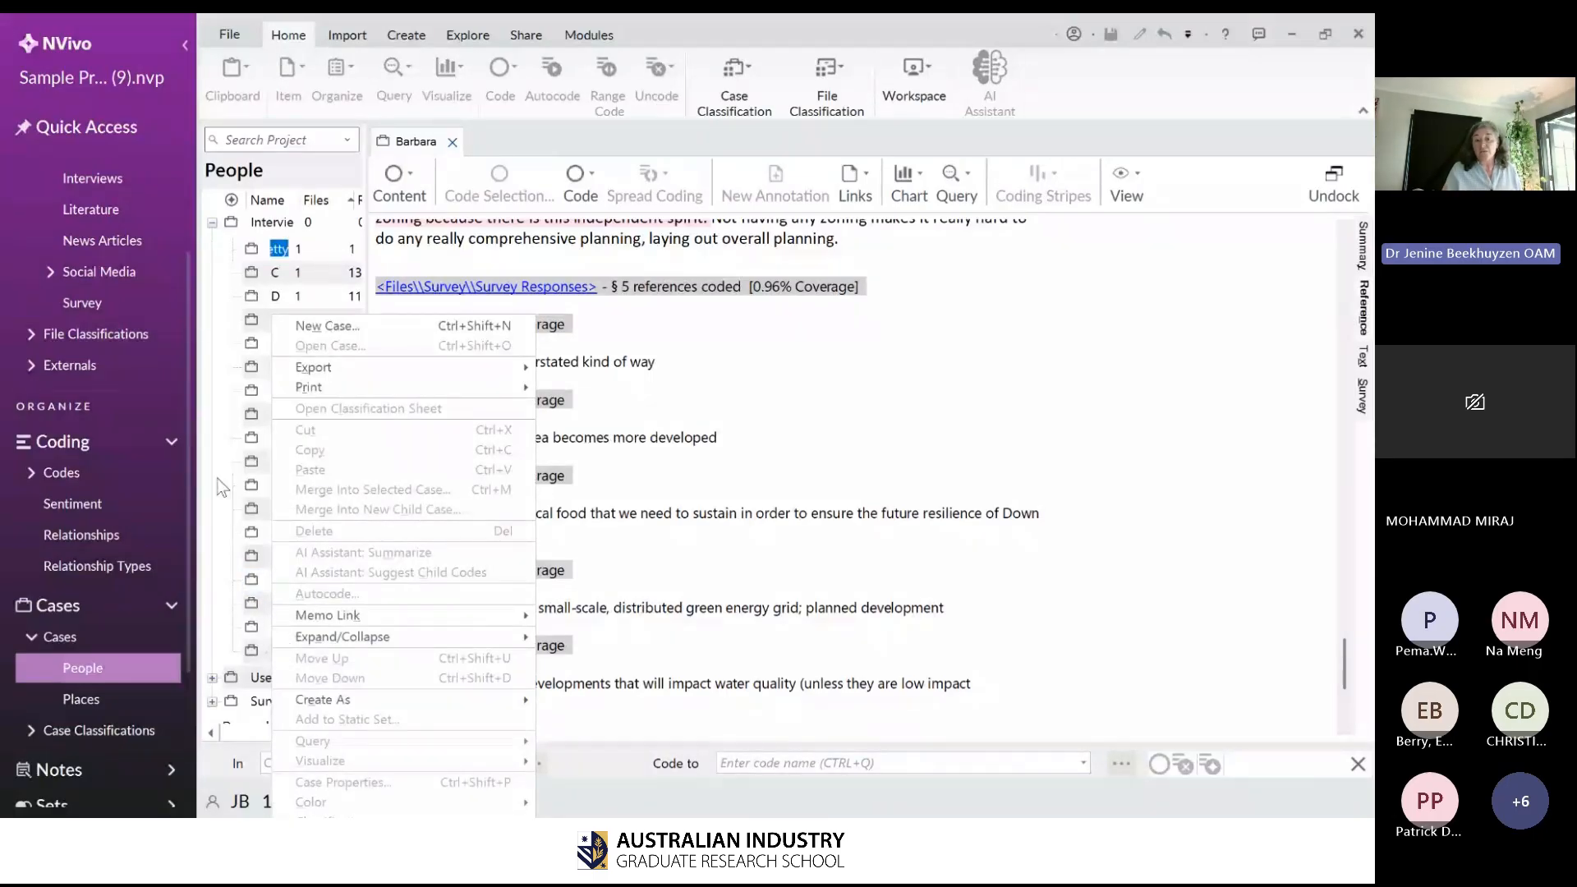
click(716, 419)
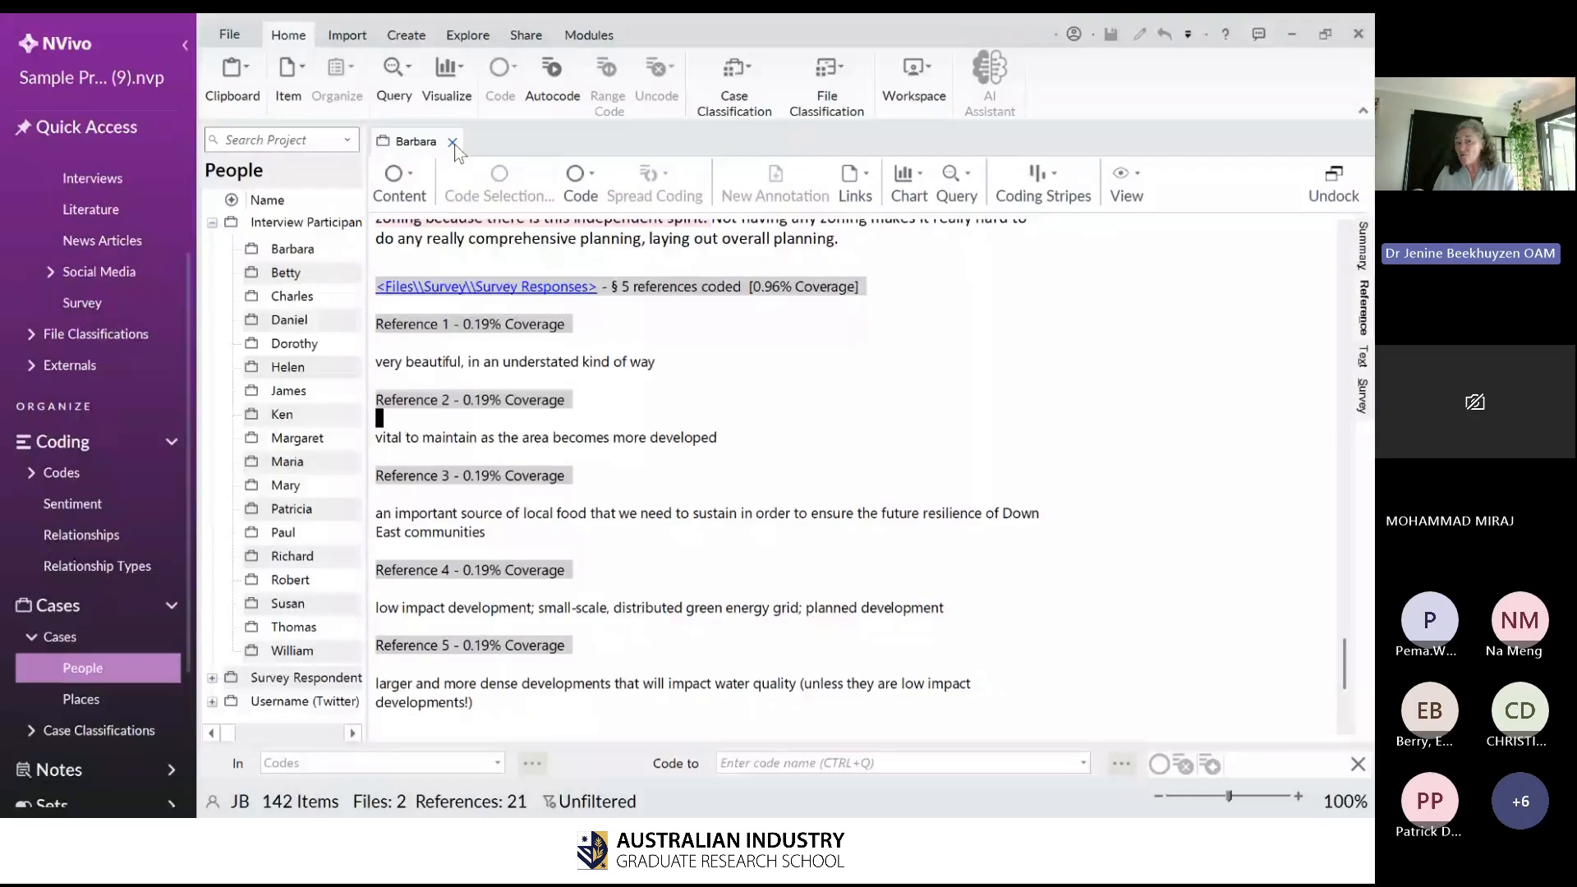
- Close the open case, open the two-person video interview from the Interviews files, and examine its transcript rows and speakers
click(454, 143)
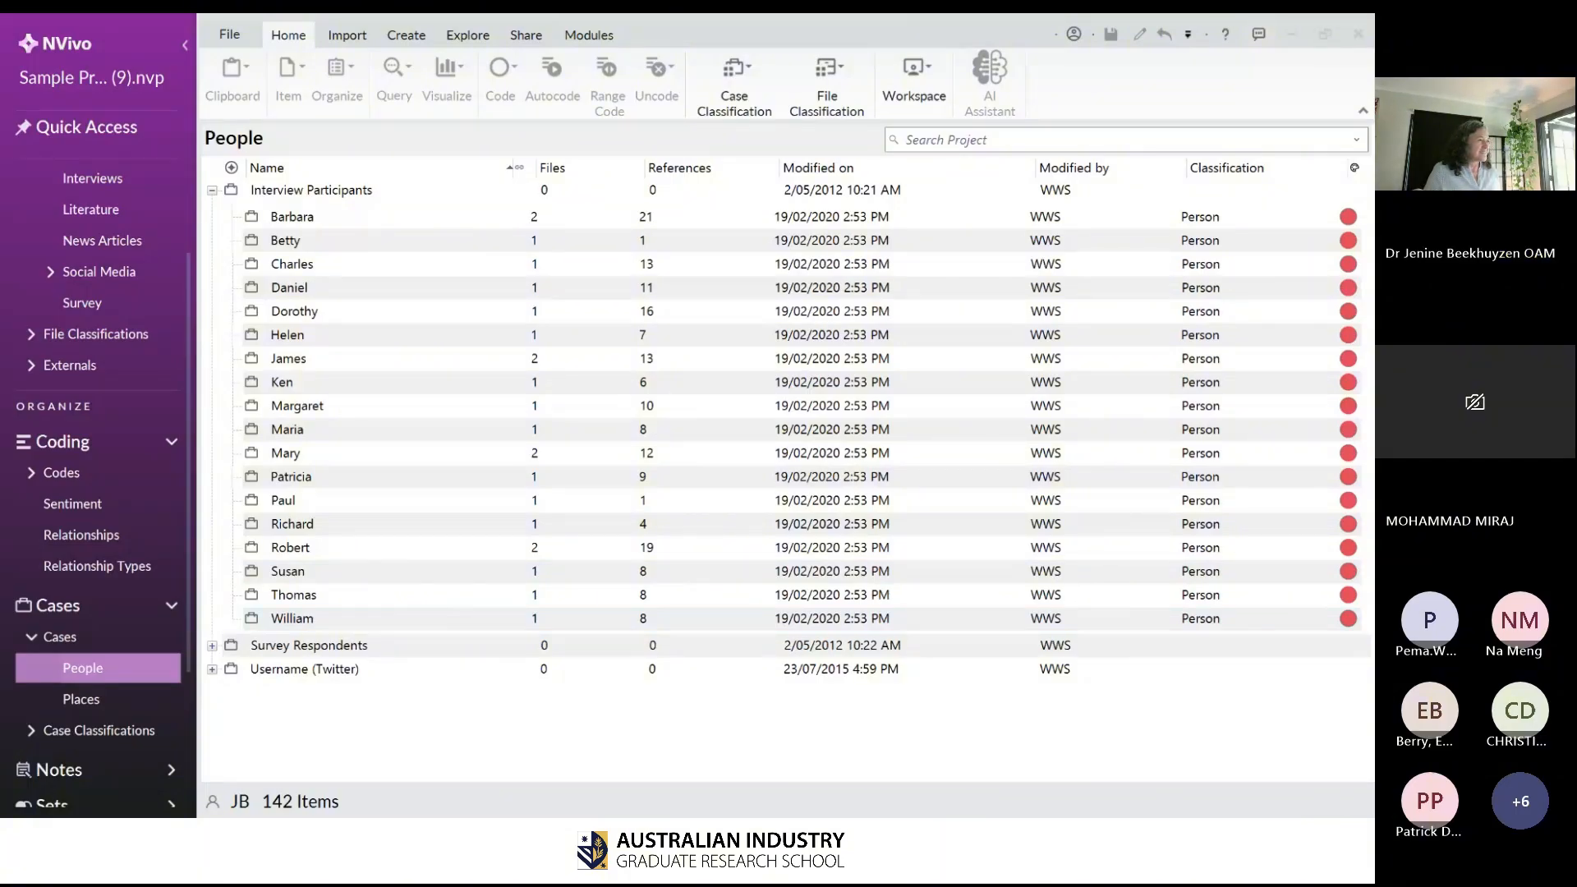
click(906, 140)
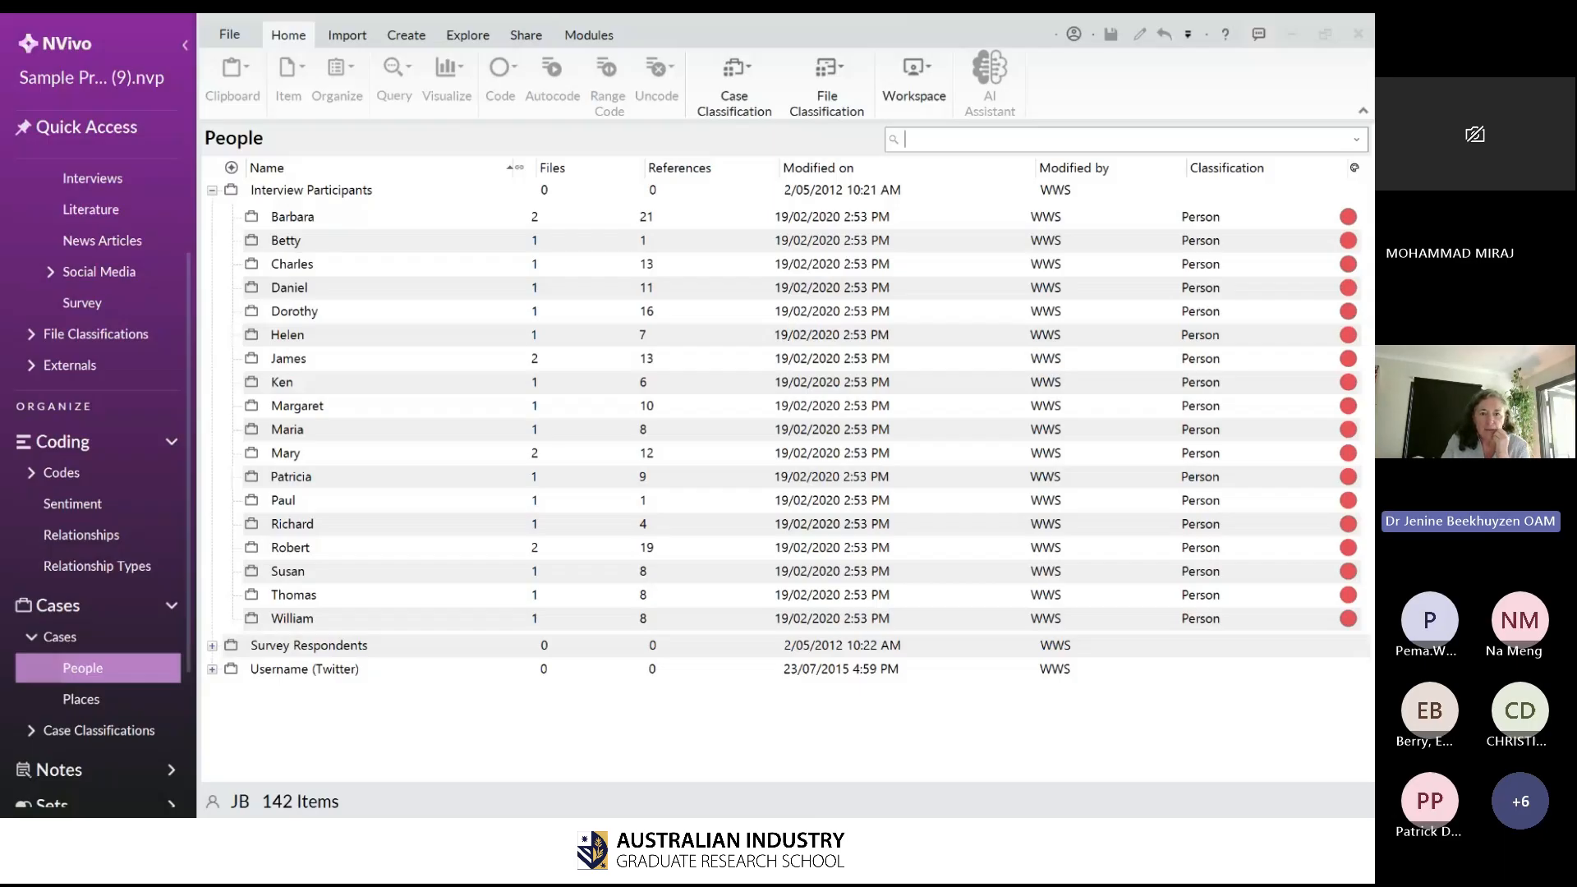
click(92, 178)
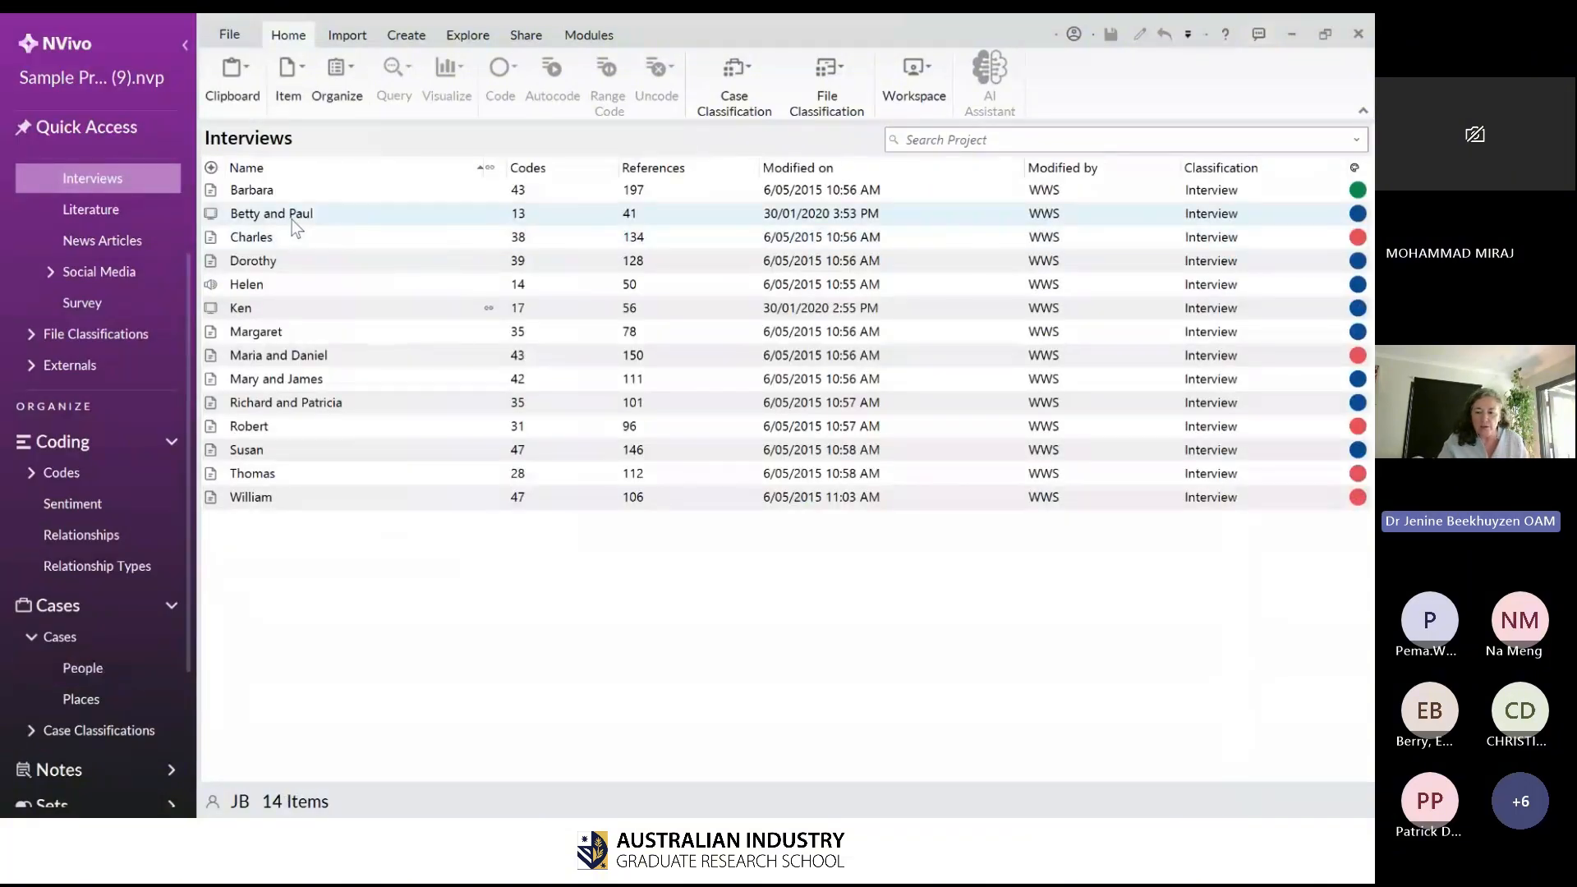
click(293, 215)
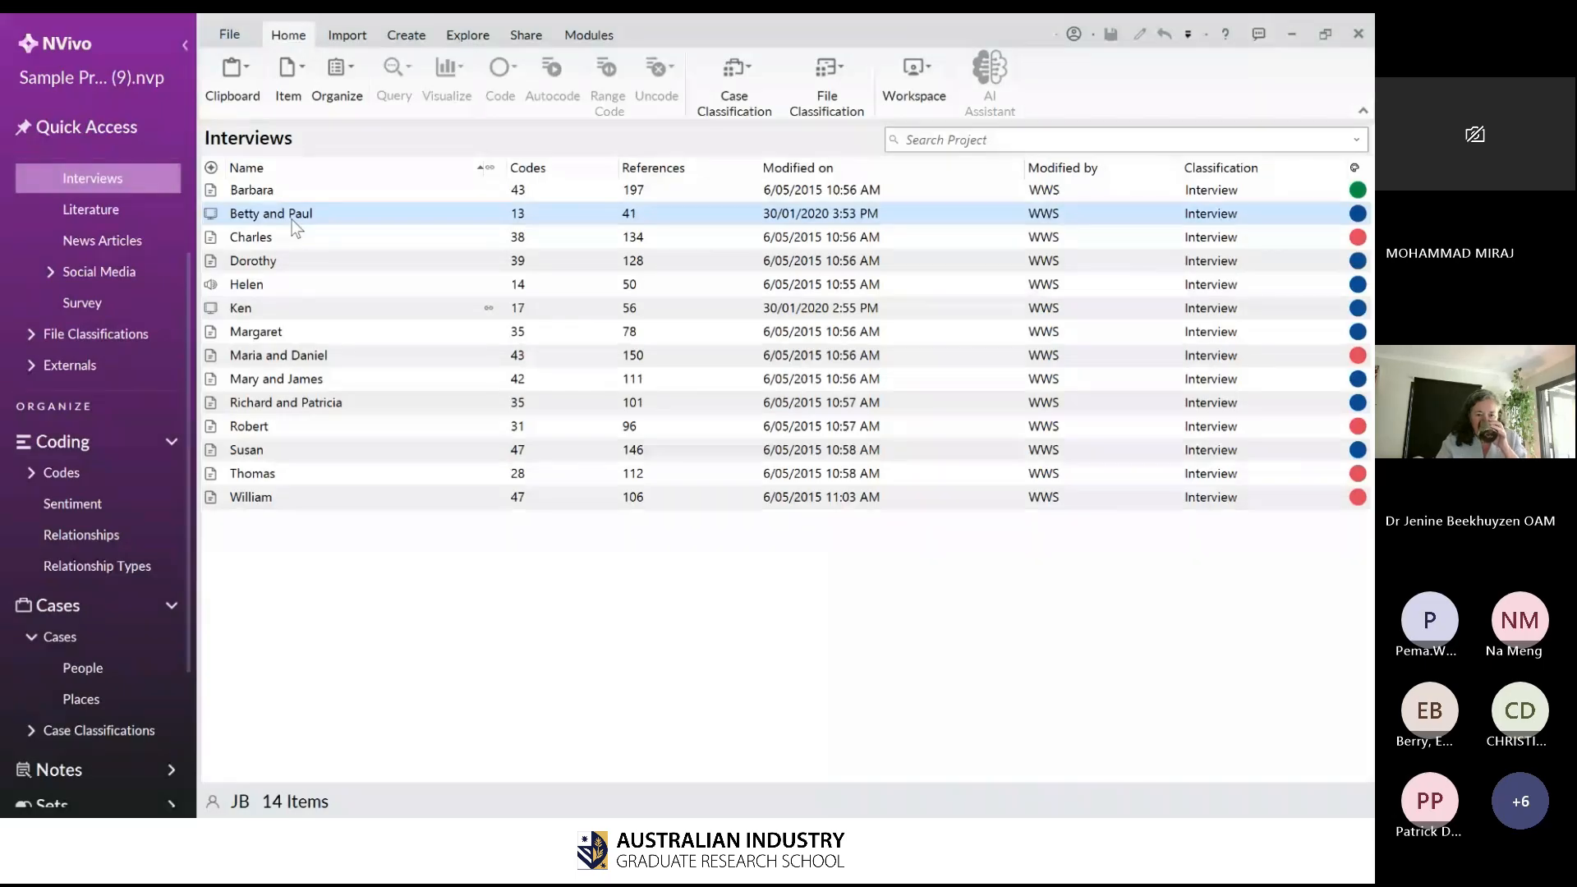
click(293, 215)
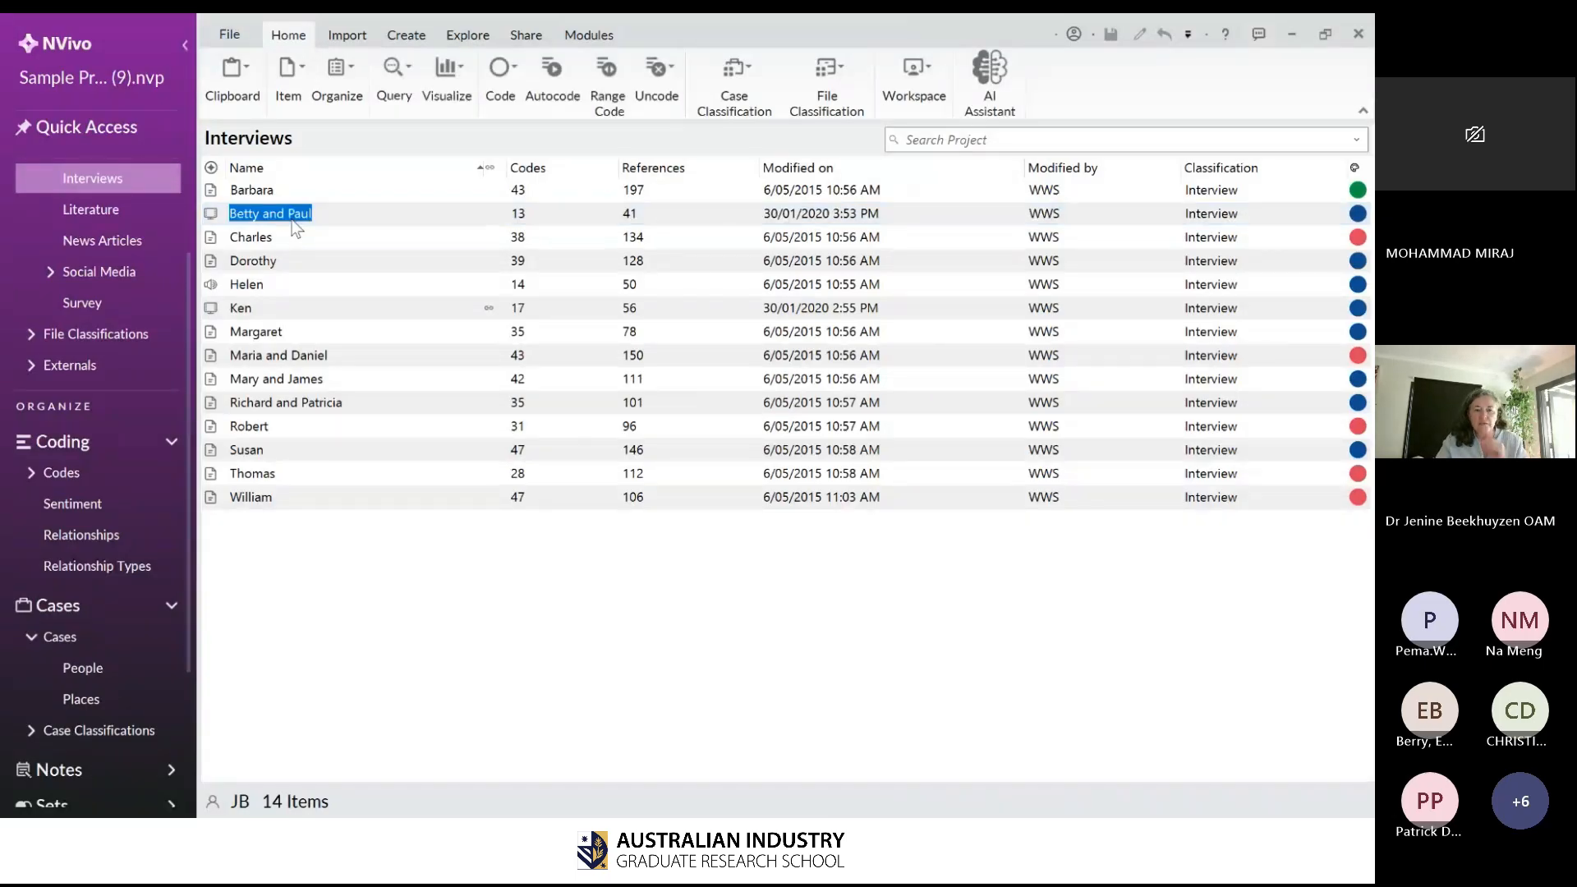
click(210, 214)
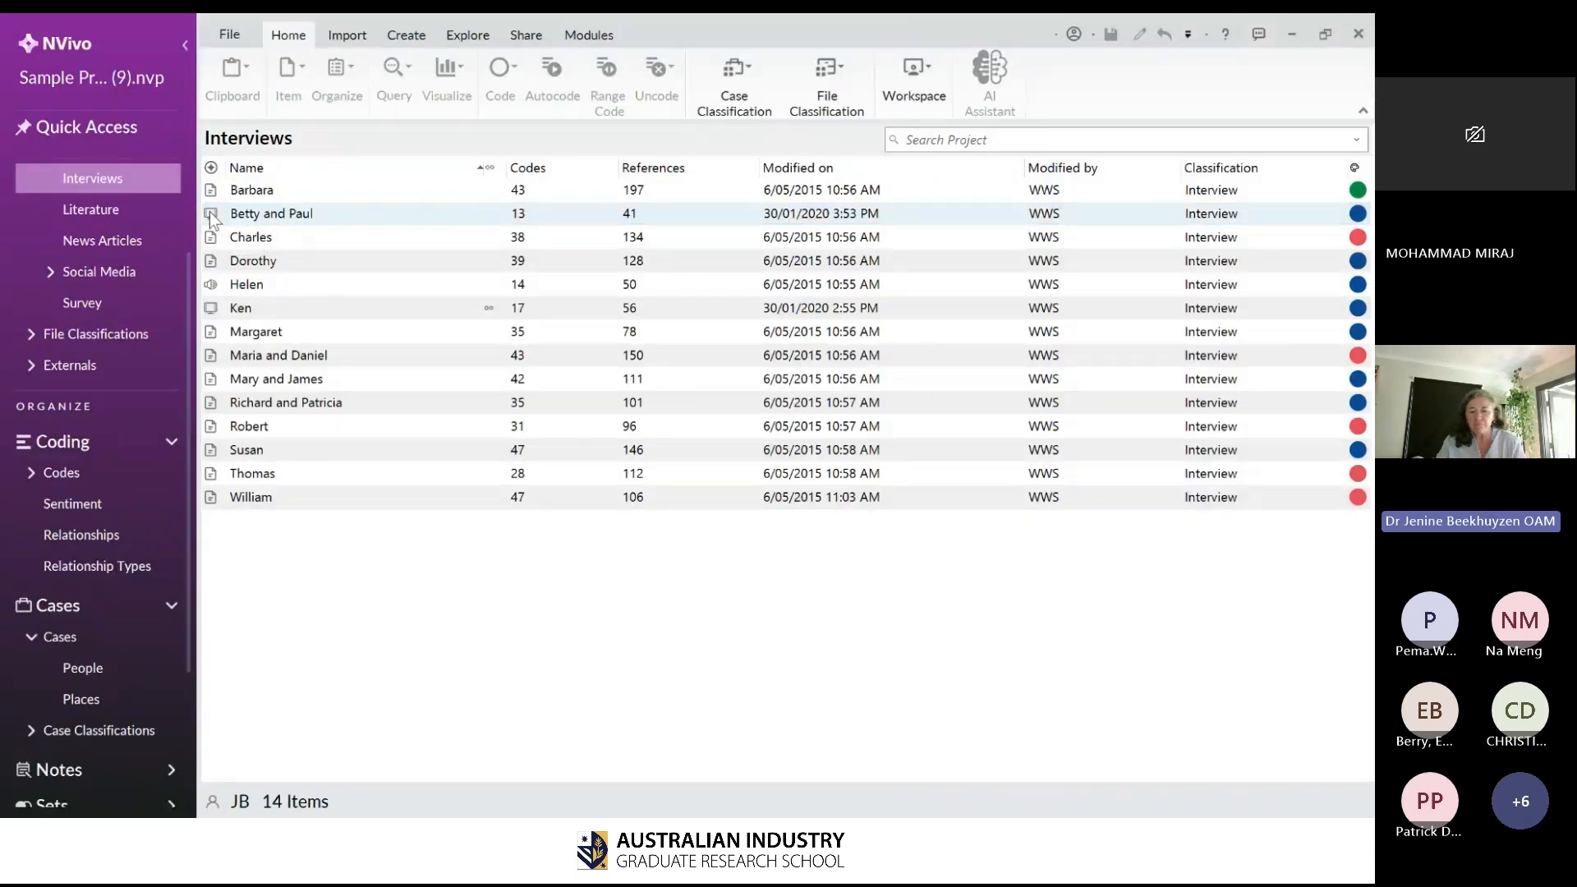
click(209, 212)
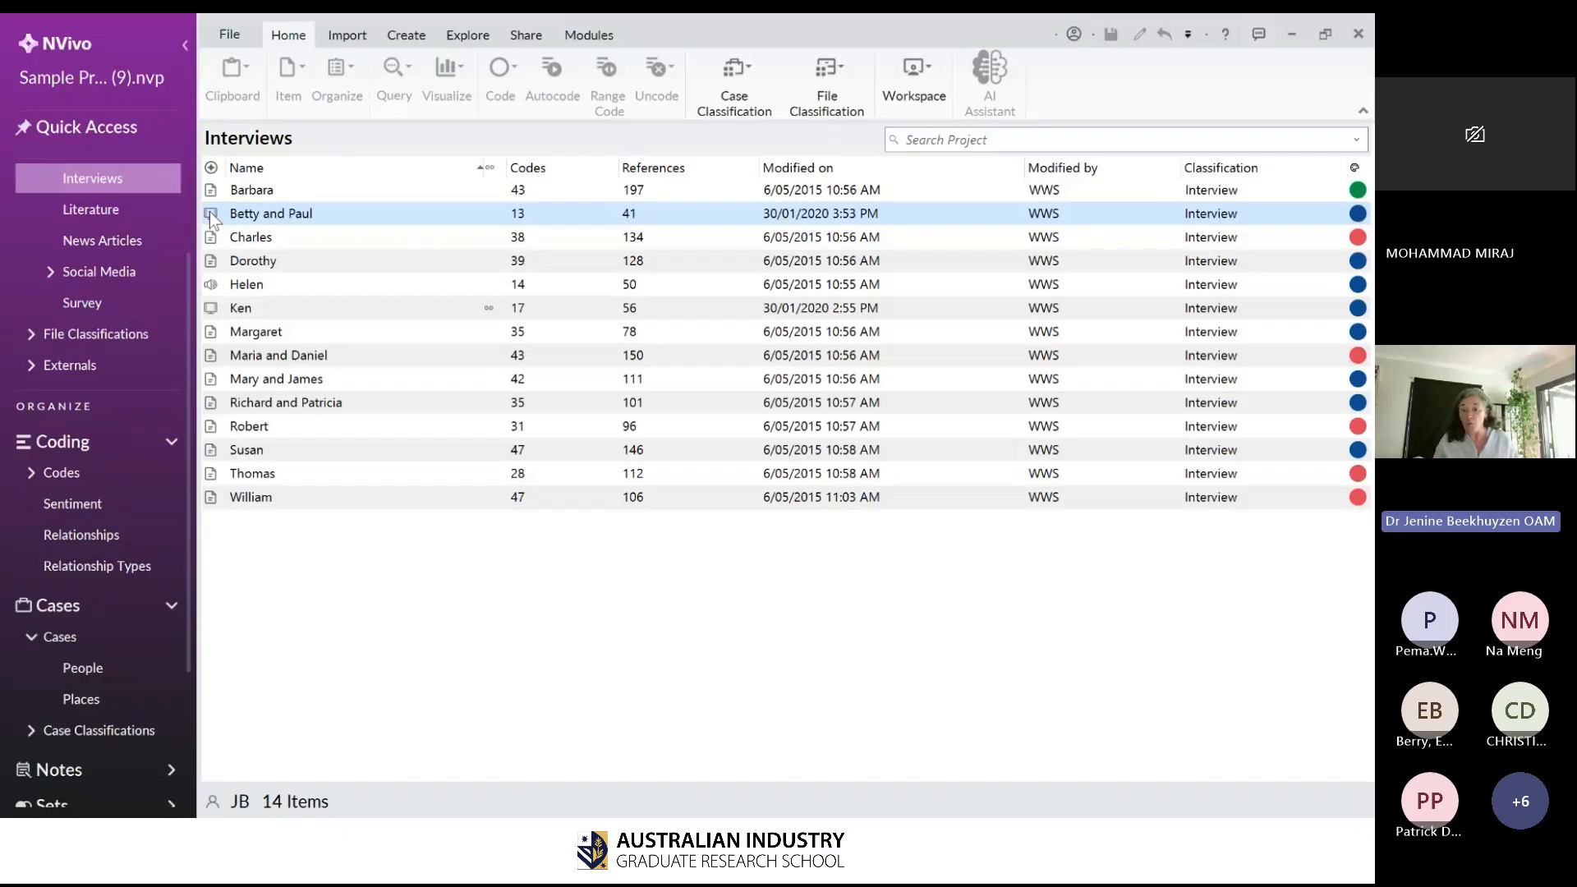
double_click(210, 214)
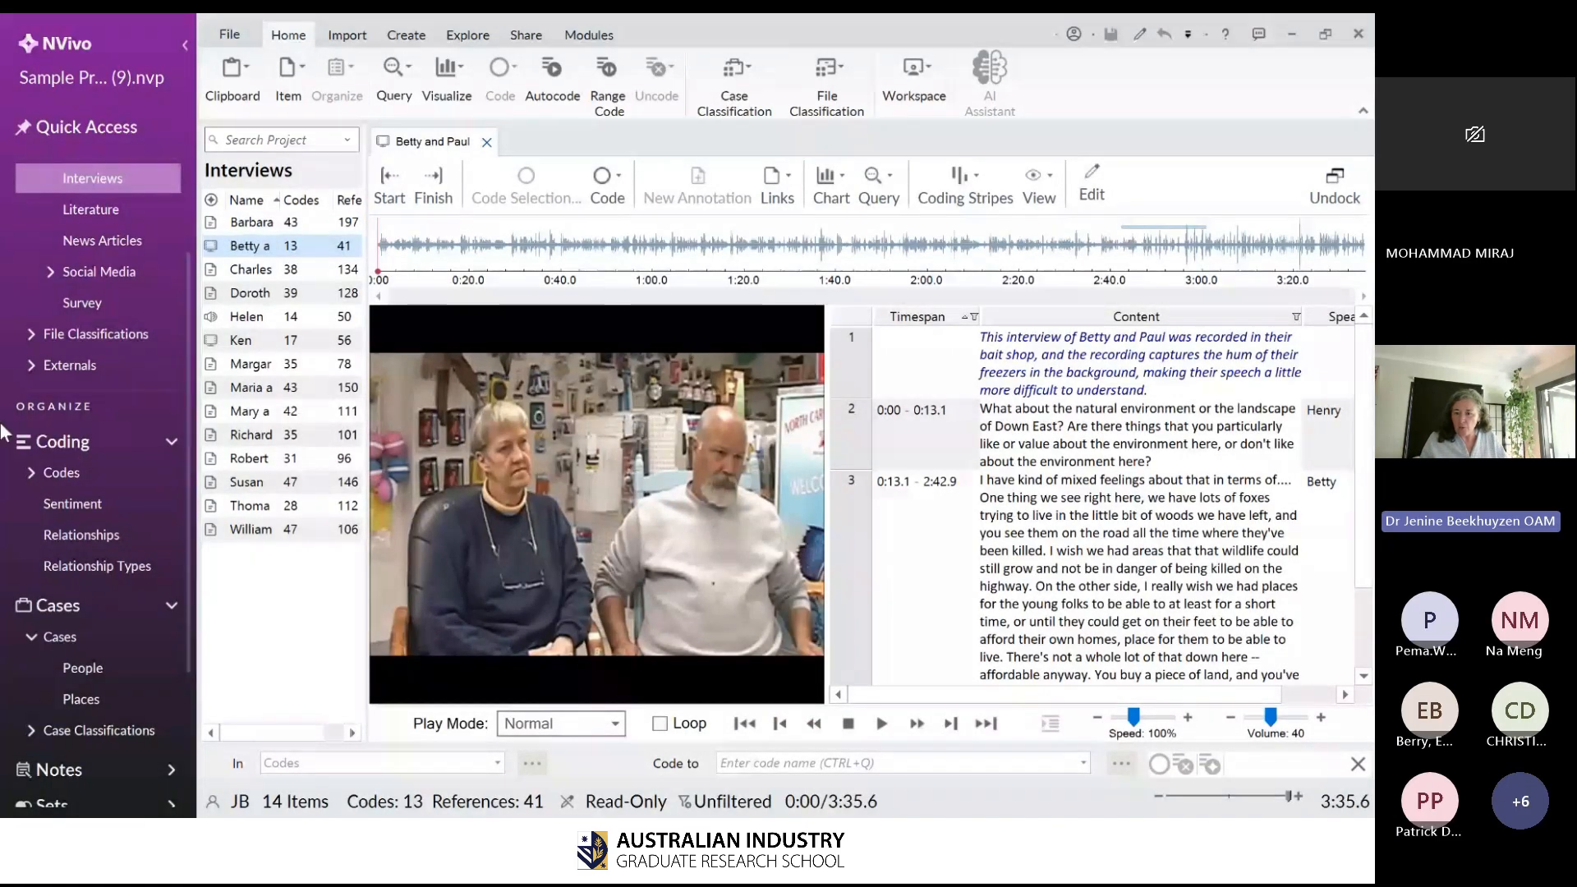
scroll(1341, 536, down, 8)
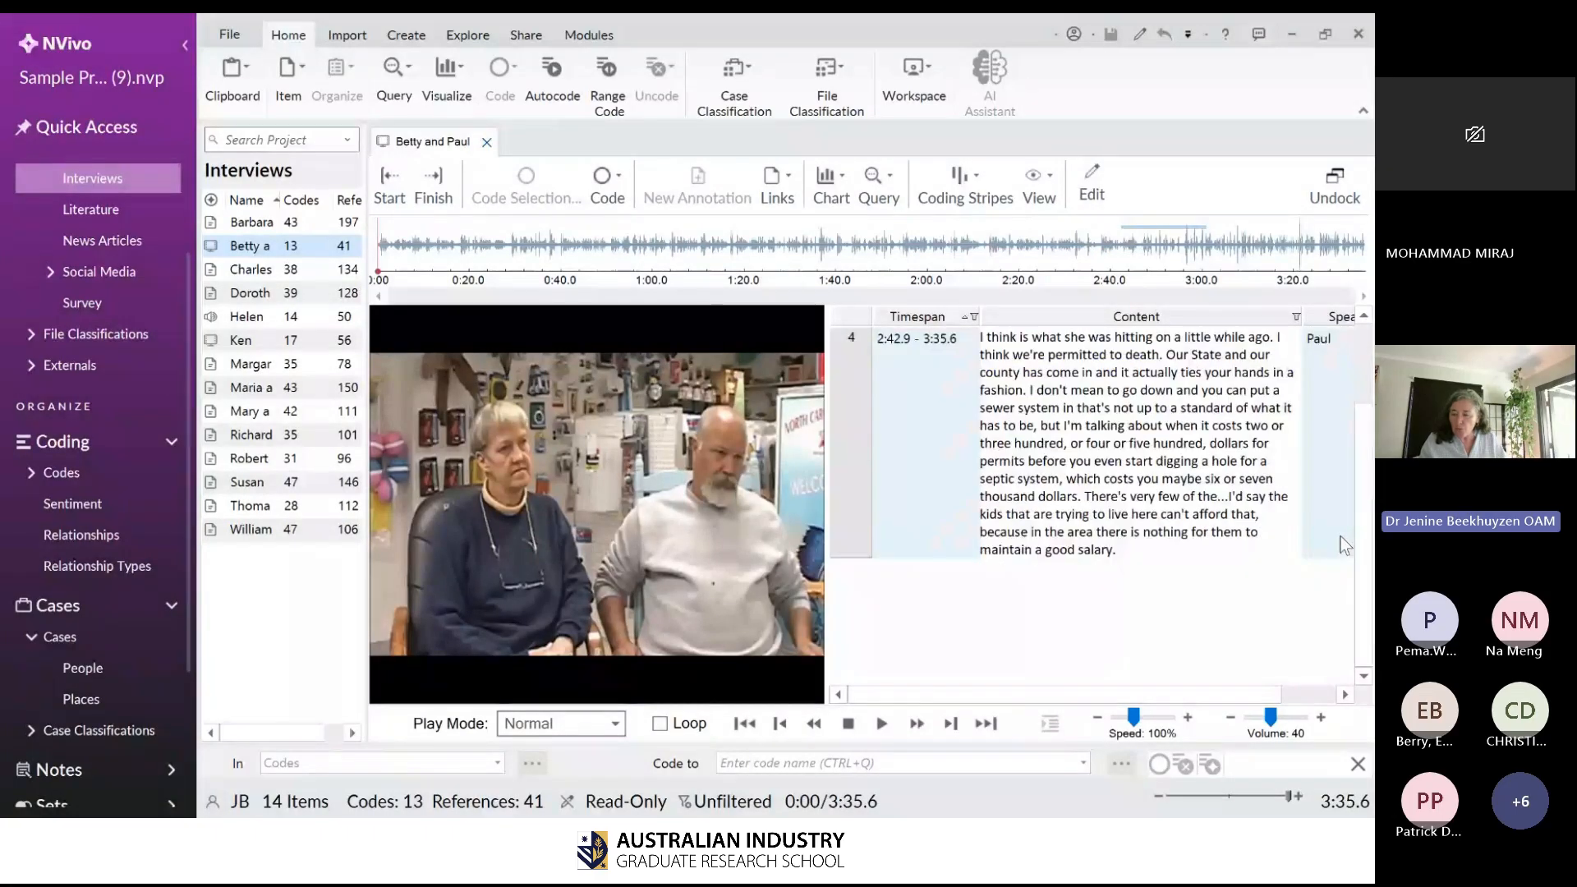
scroll(1335, 530, up, 3)
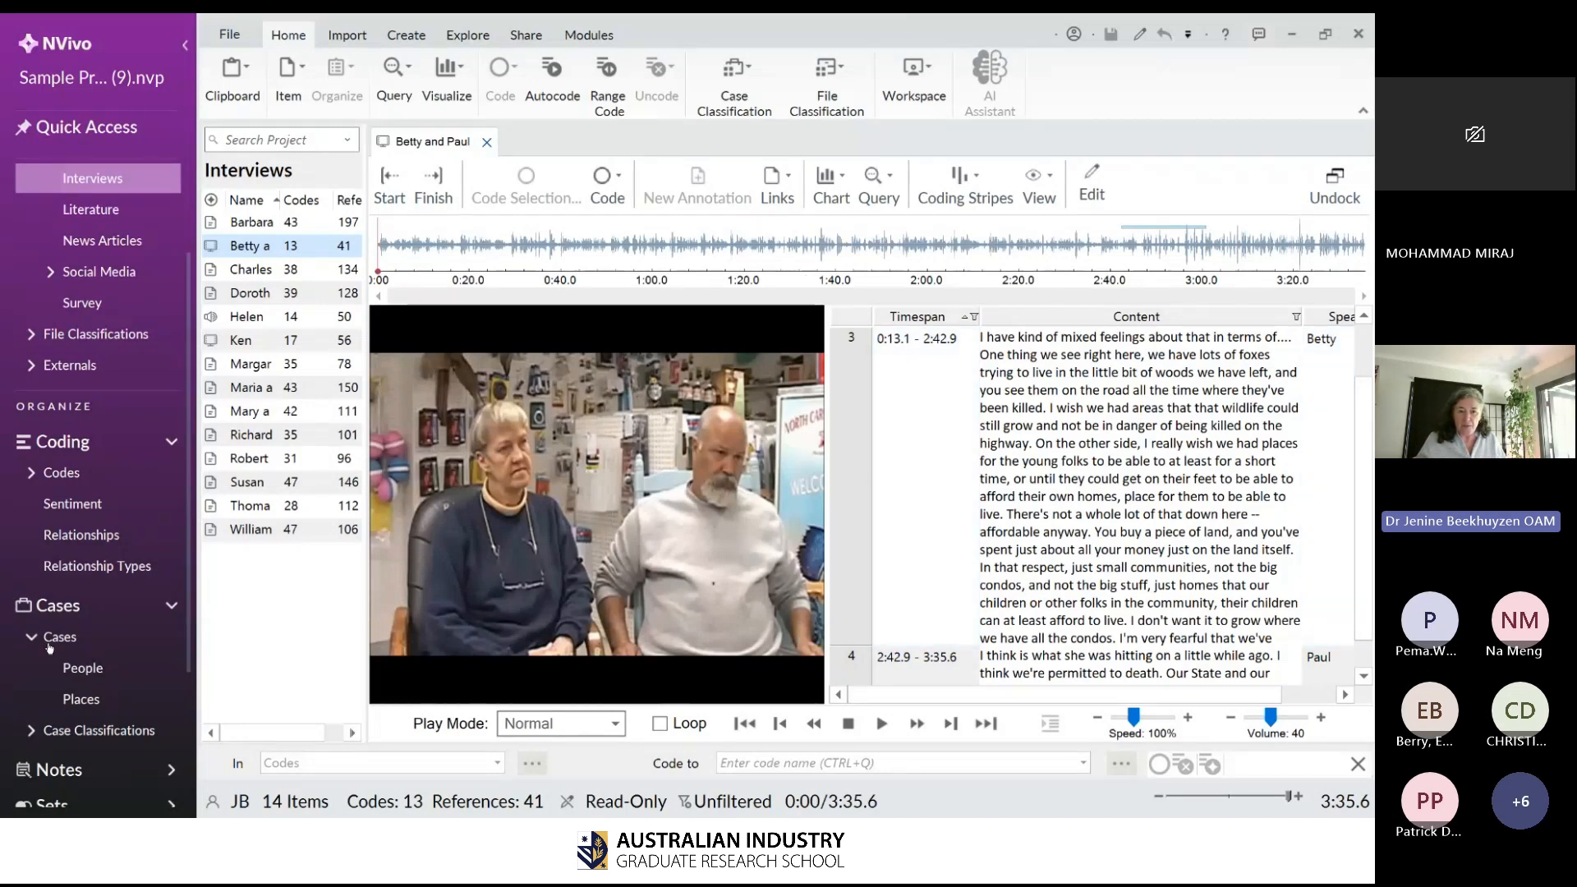
- Show the People cases in a wider list beside the video transcript, select transcript row 3, and close the interview
click(82, 668)
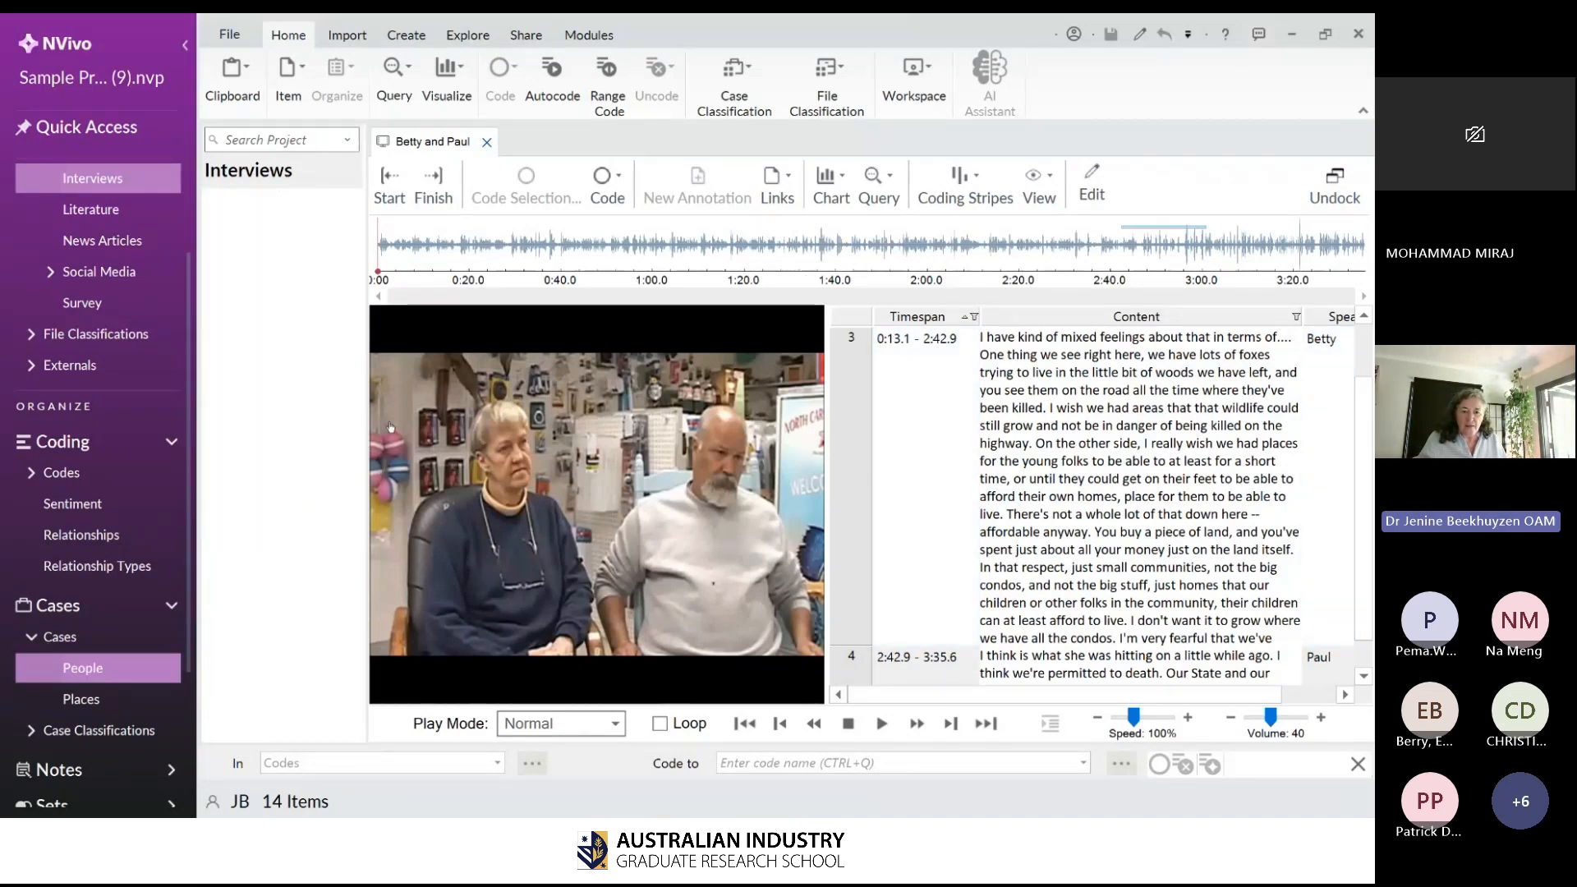
drag(367, 436, 510, 441)
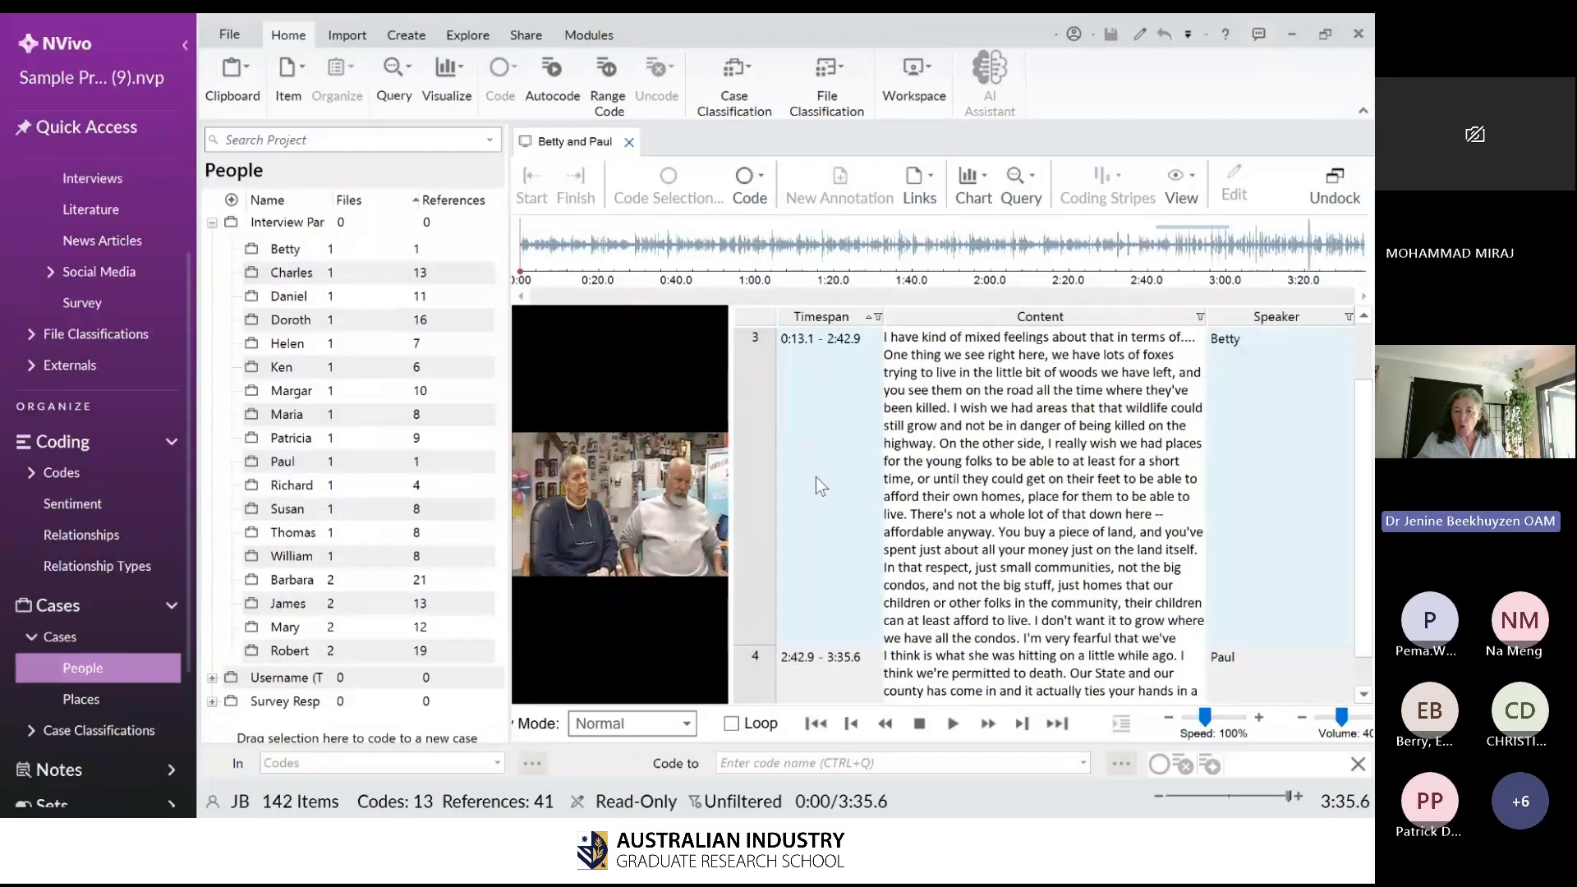
click(742, 487)
right_click(742, 486)
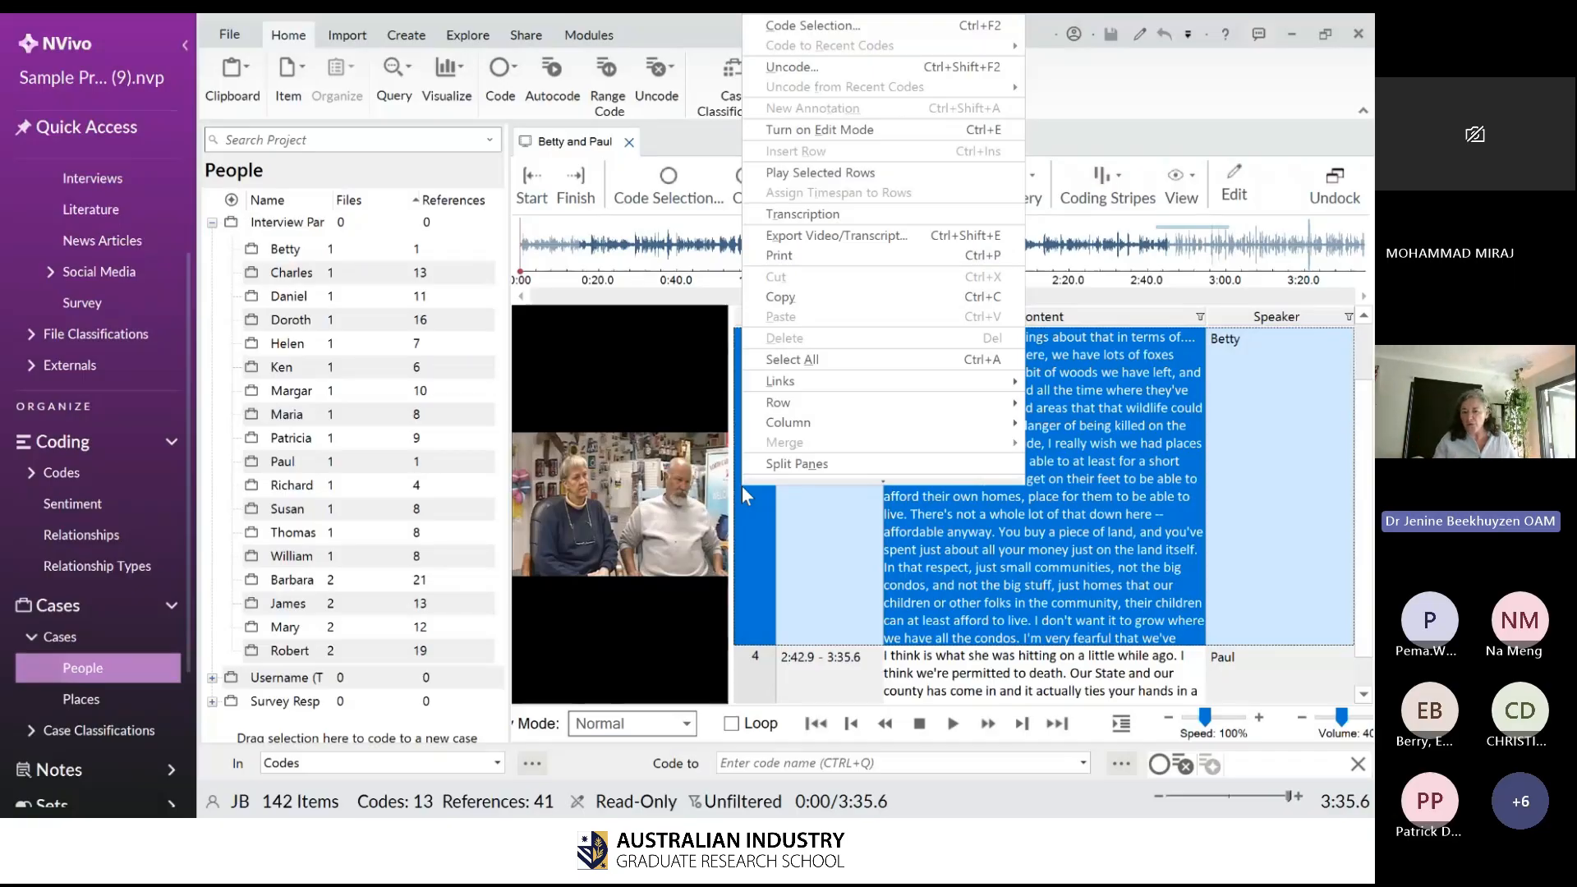
click(749, 539)
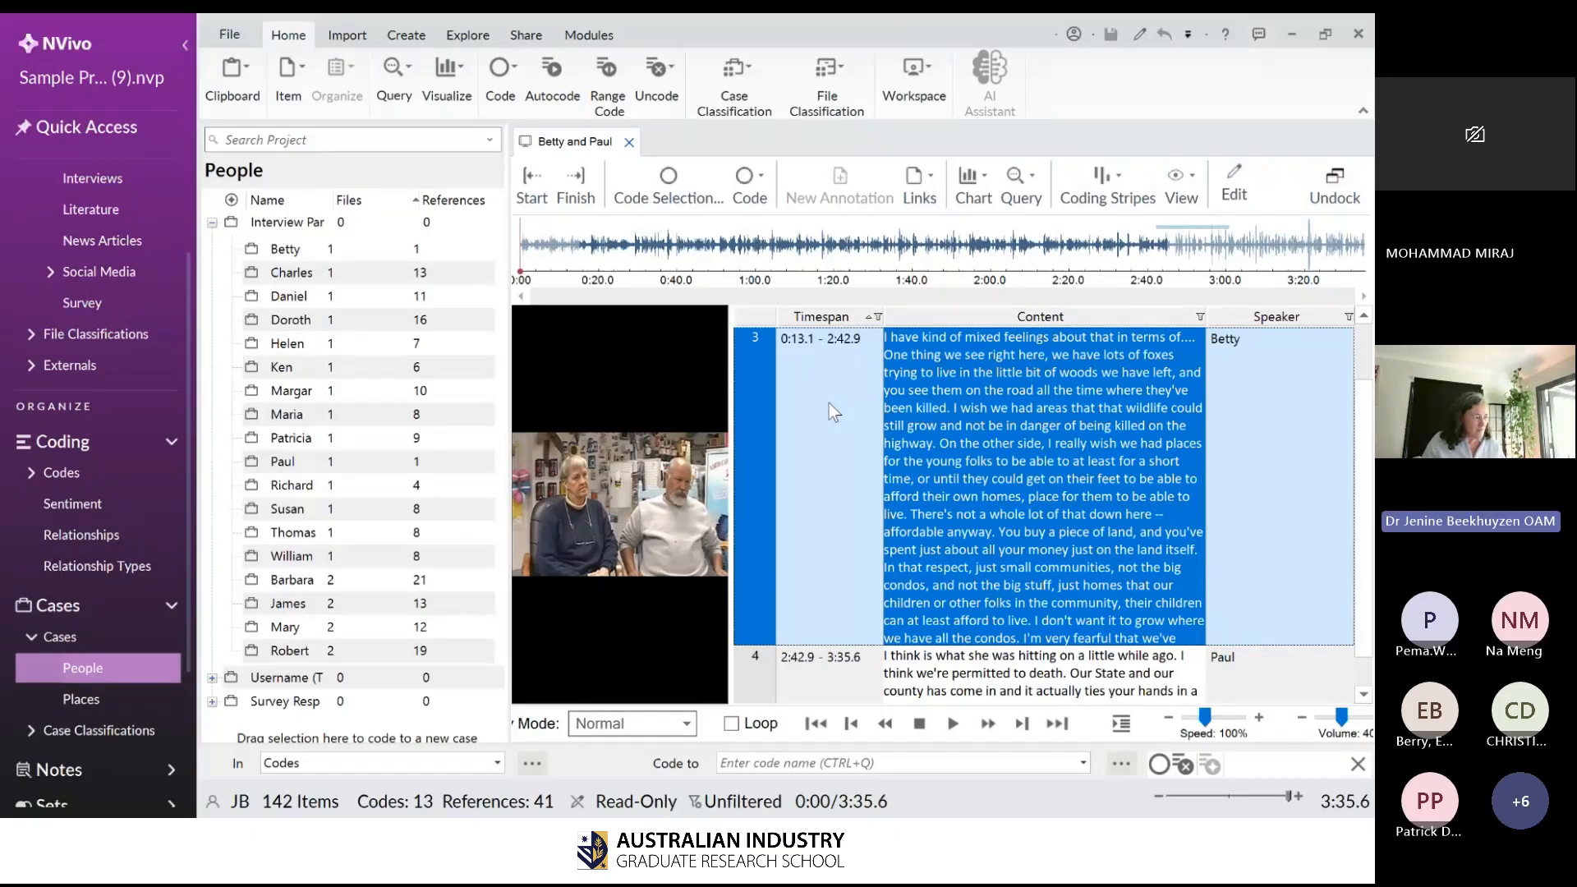
click(629, 143)
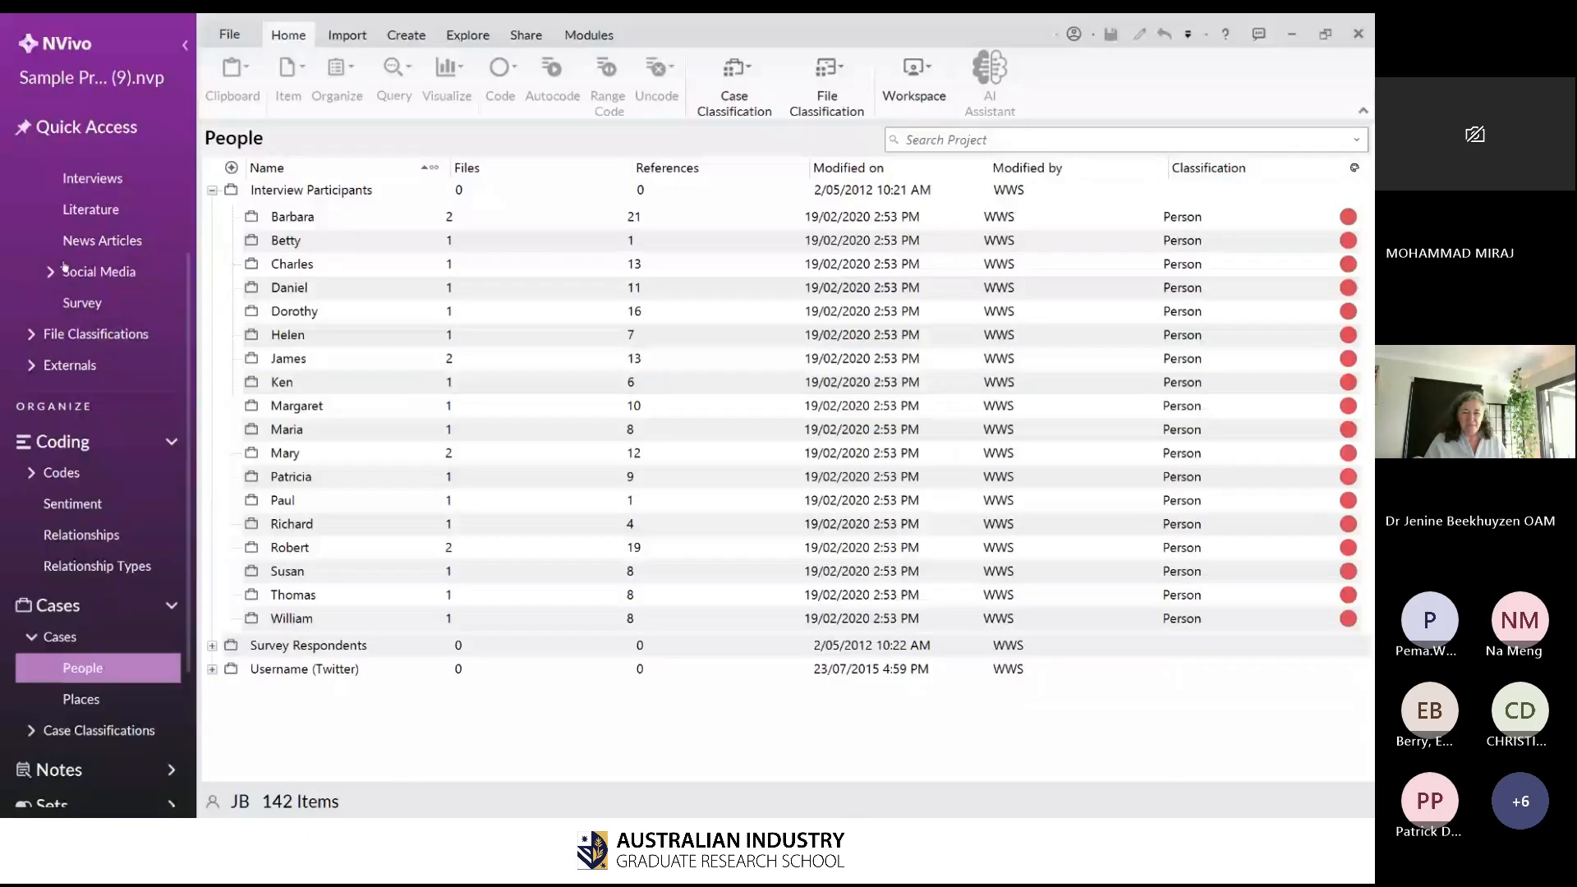
- Display the project's saved query criteria and review the query types that can be created
scroll(64, 267, down, 3)
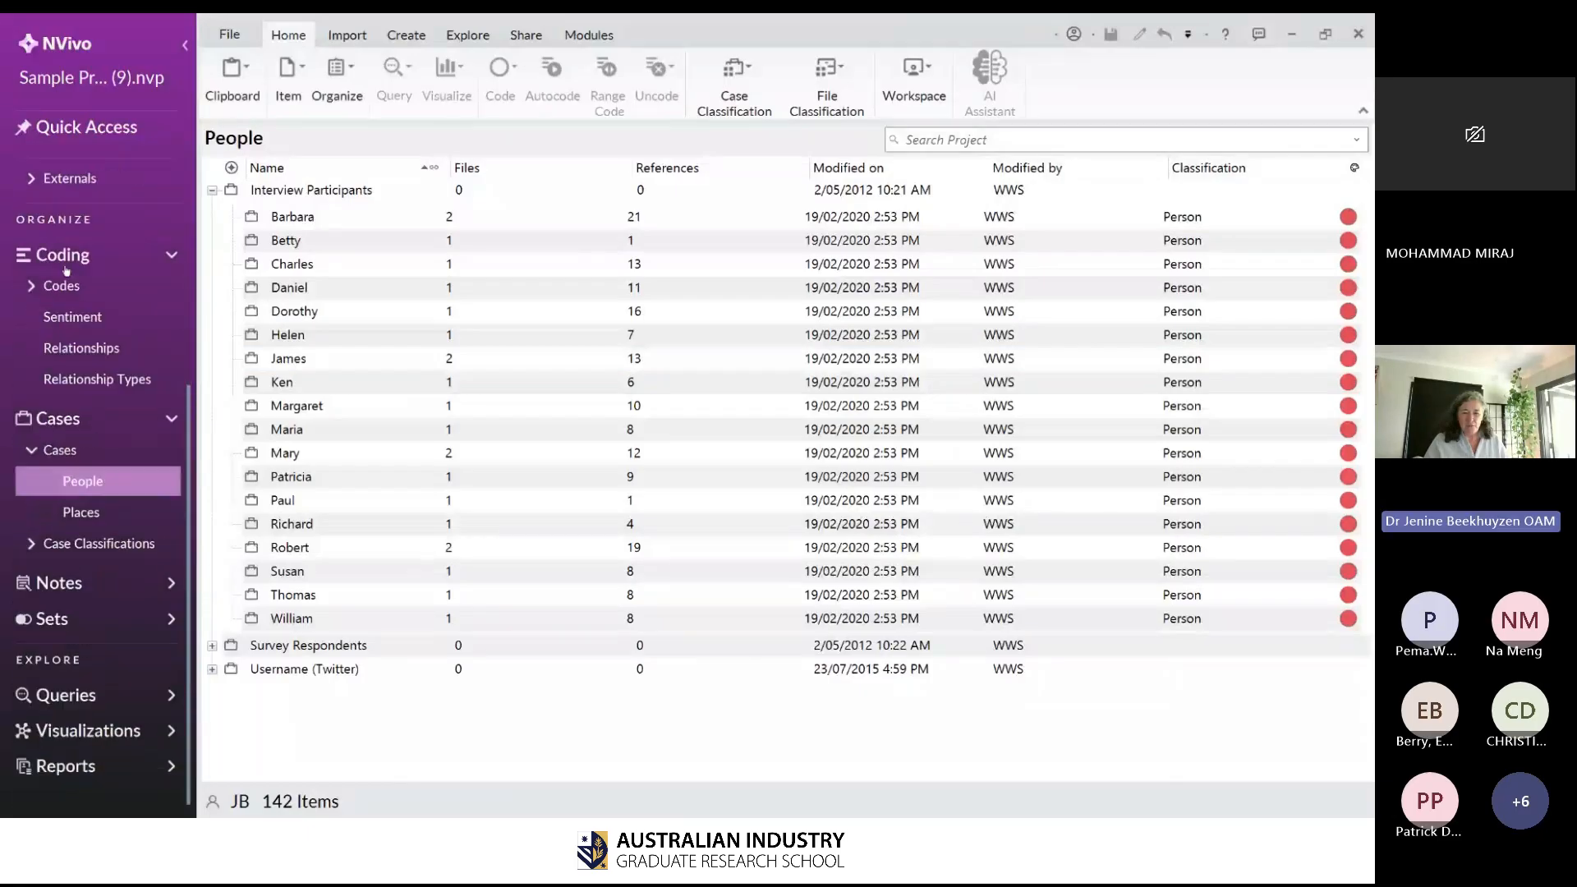
click(92, 692)
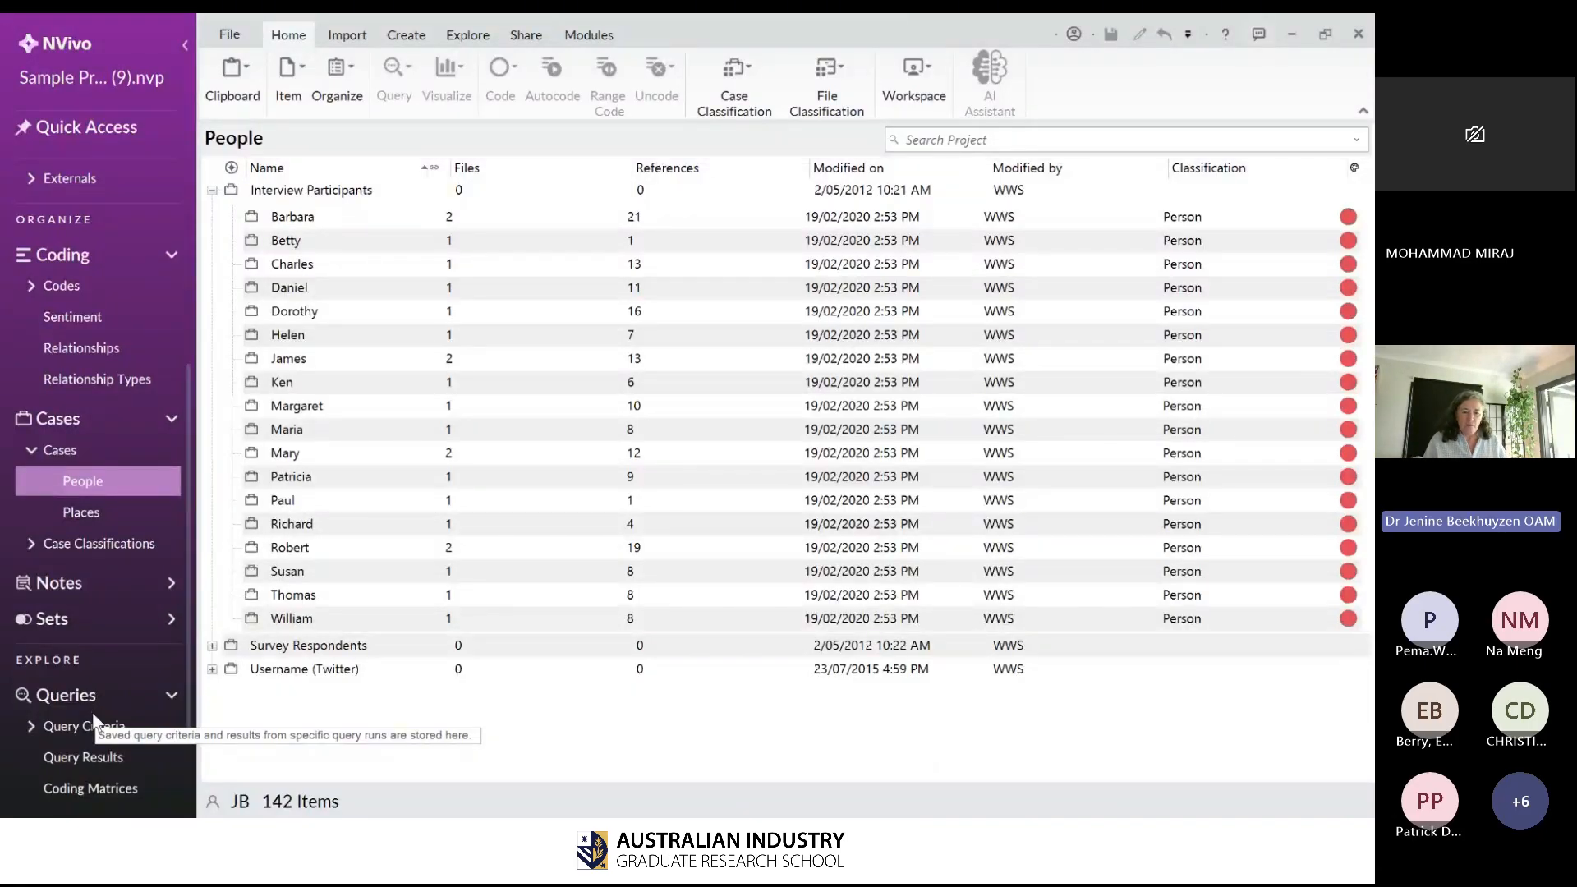
click(93, 728)
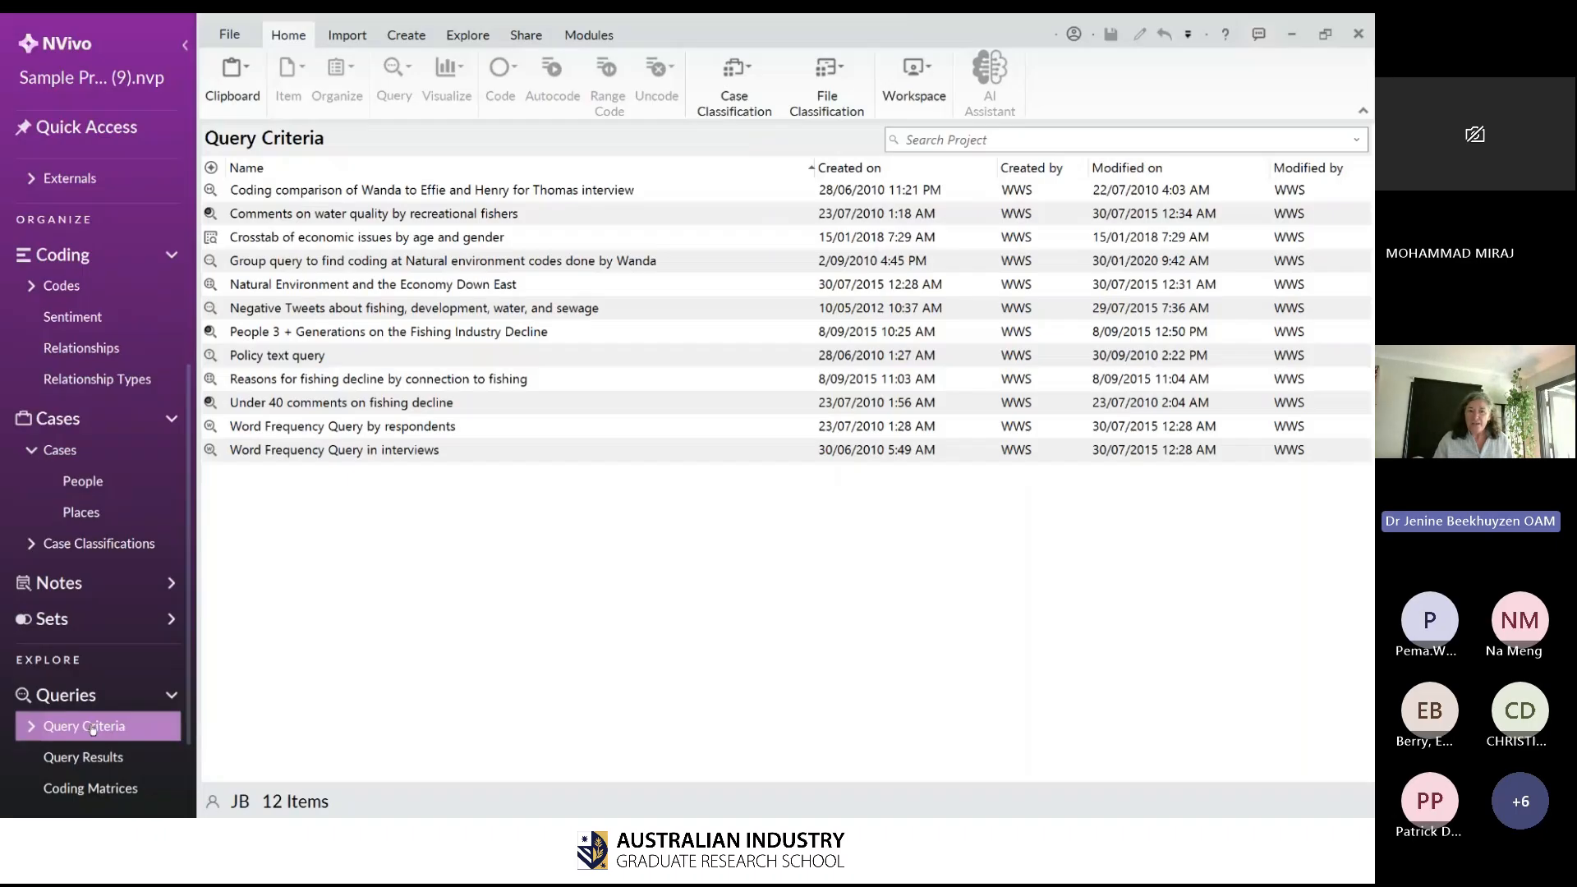
click(446, 36)
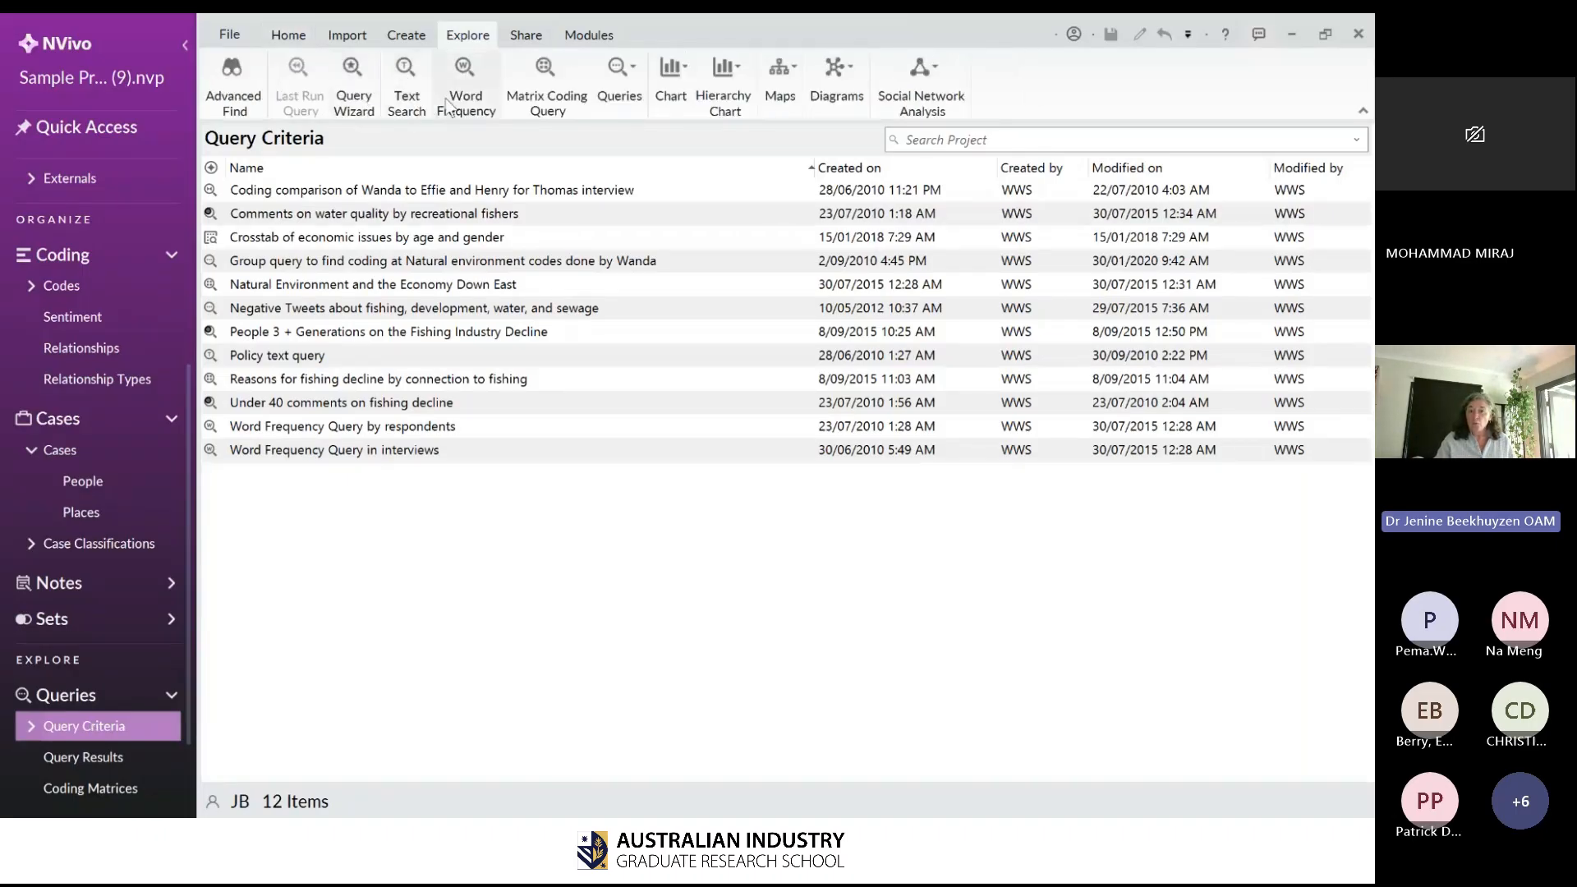
click(610, 100)
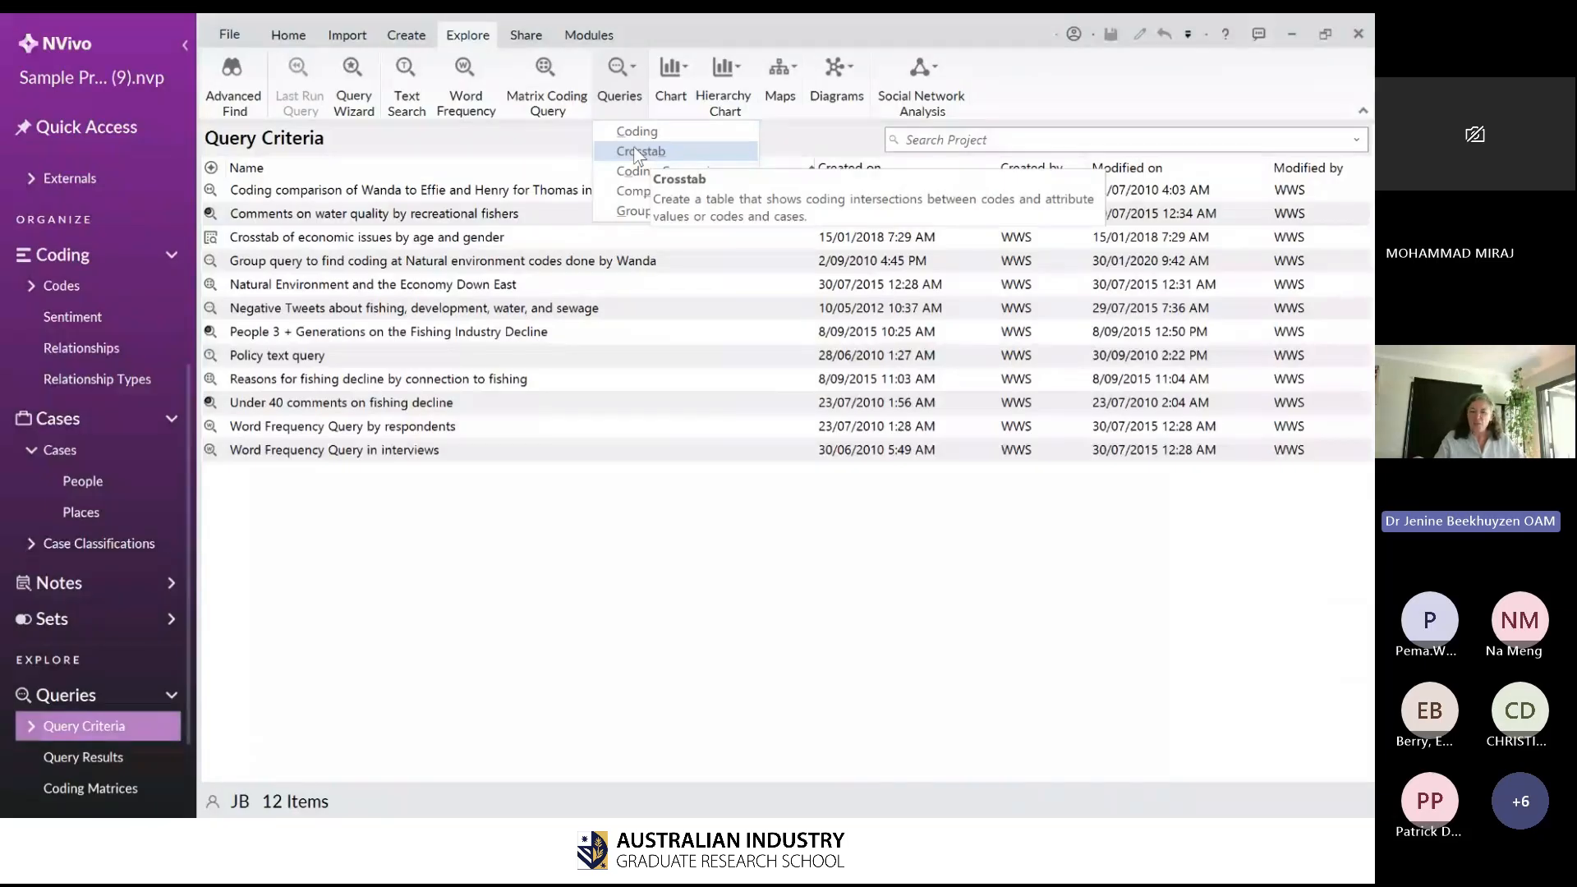
click(625, 649)
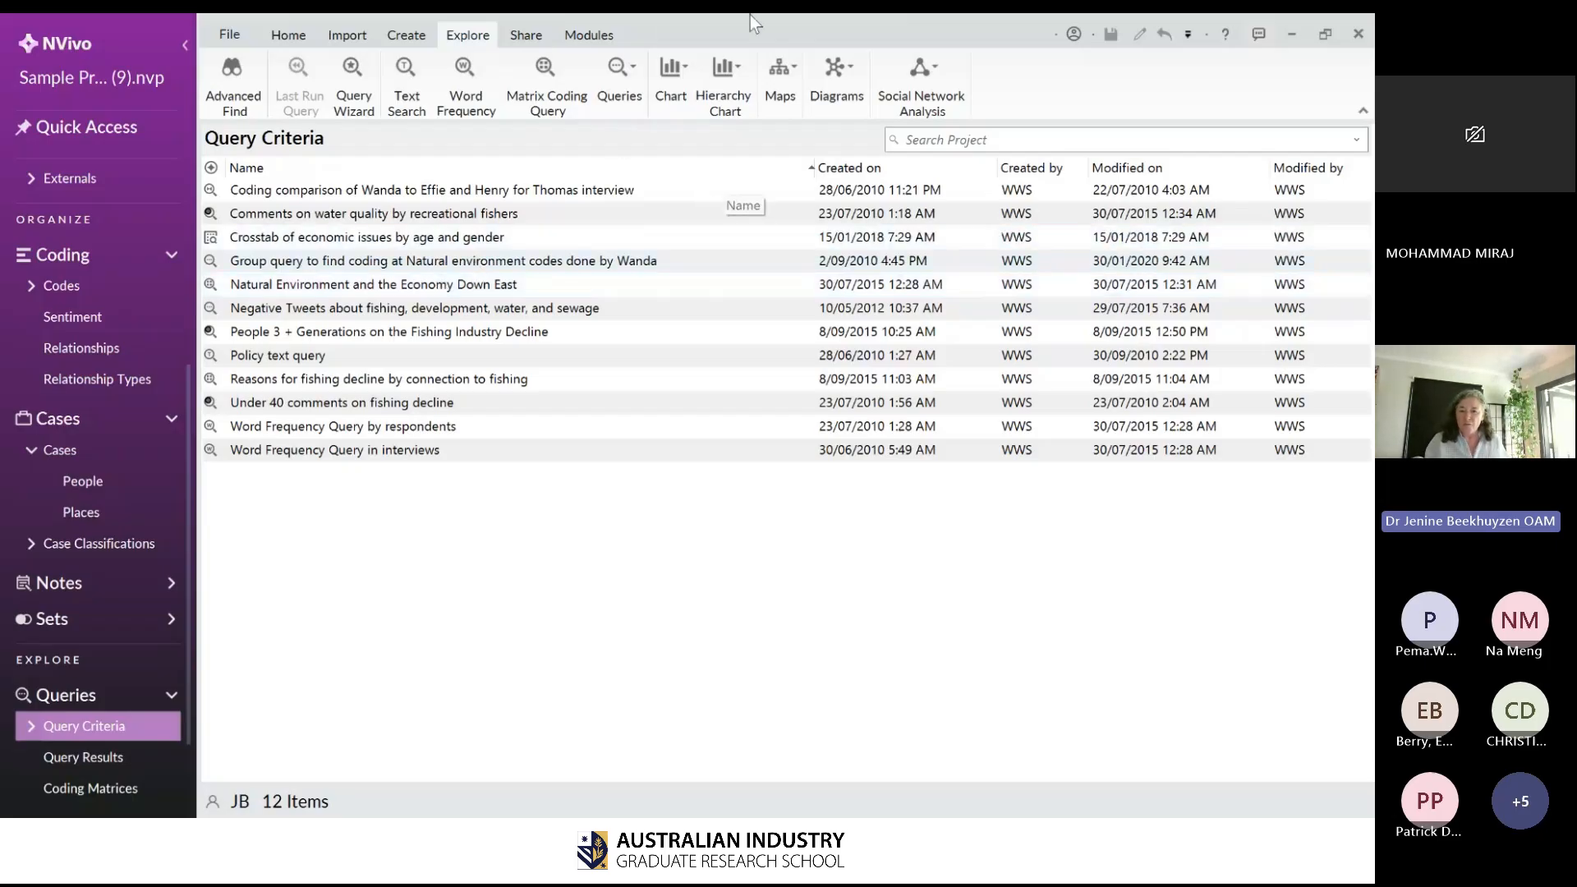
click(624, 81)
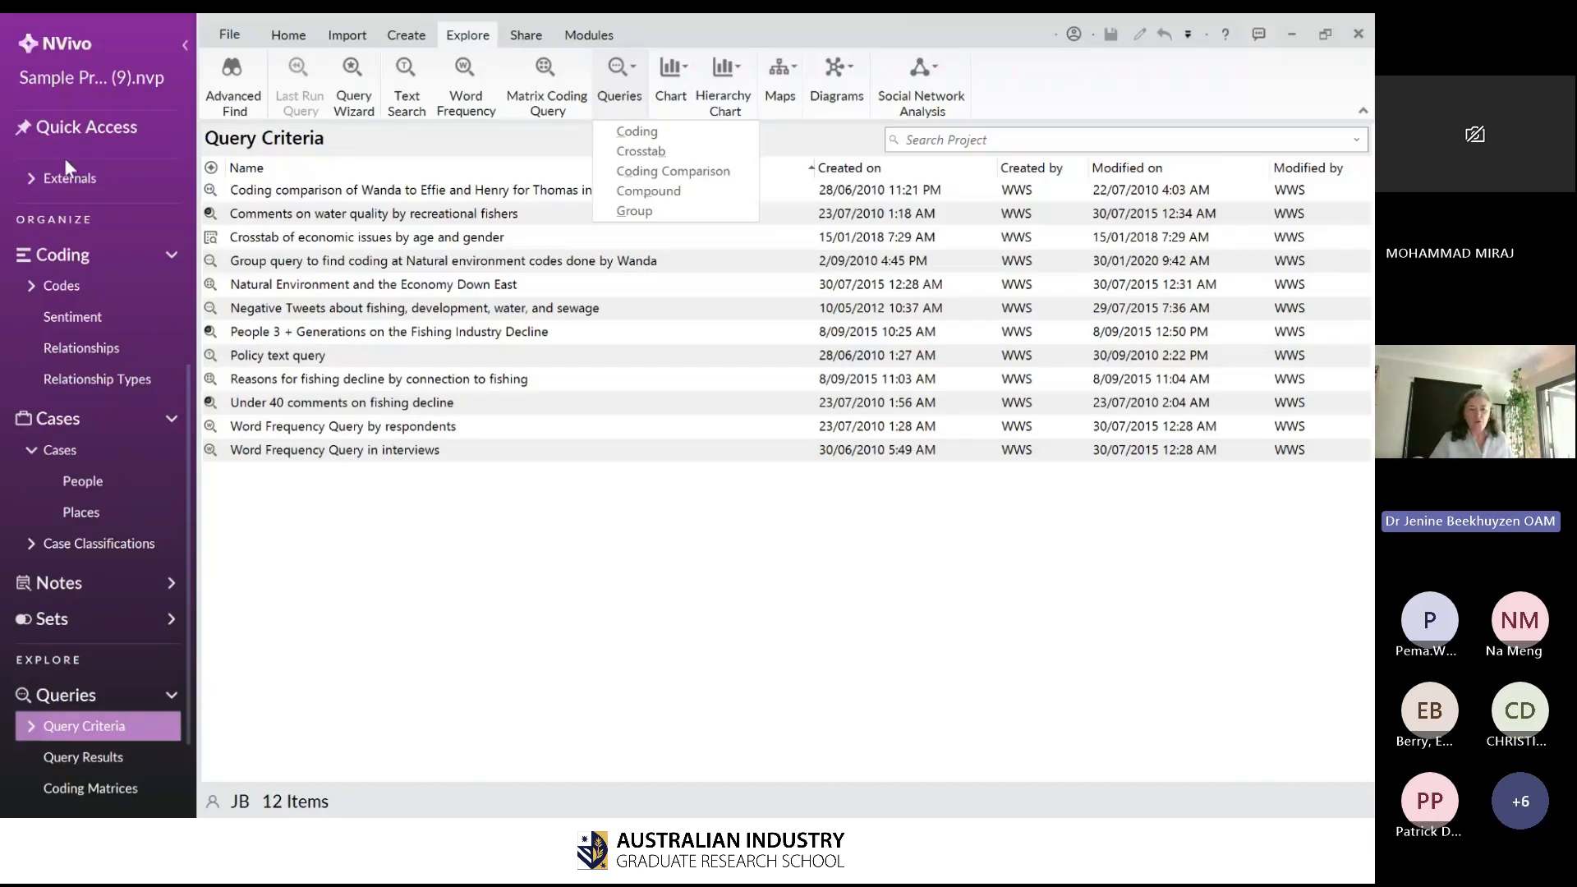
- List the project codes, expand Attitude and Economy, and select the Agriculture and Positive codes together
click(133, 279)
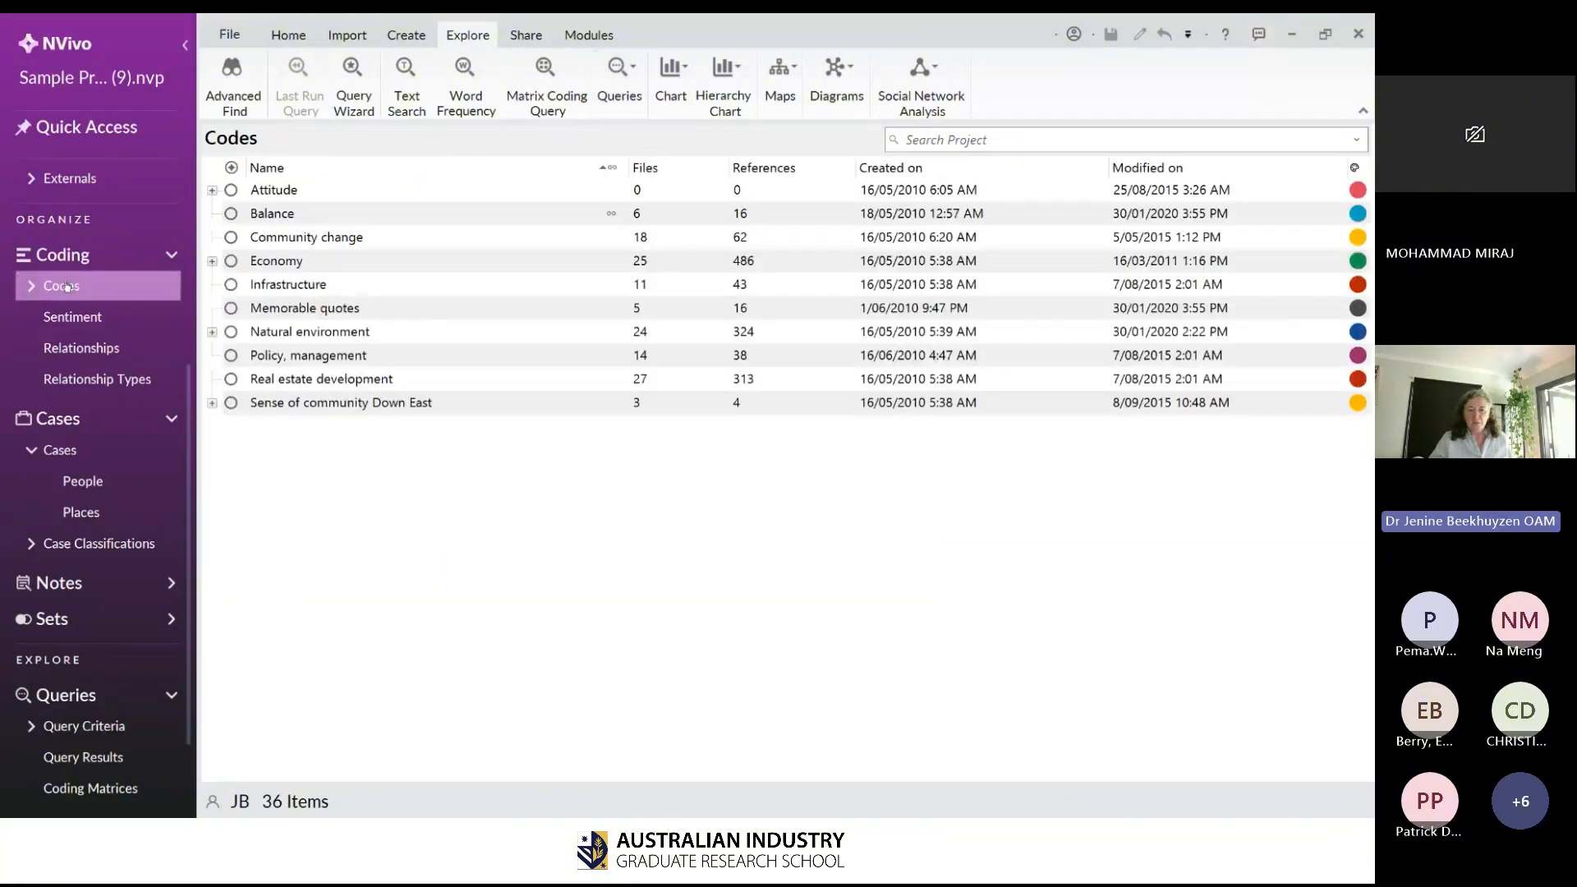
click(212, 191)
click(238, 190)
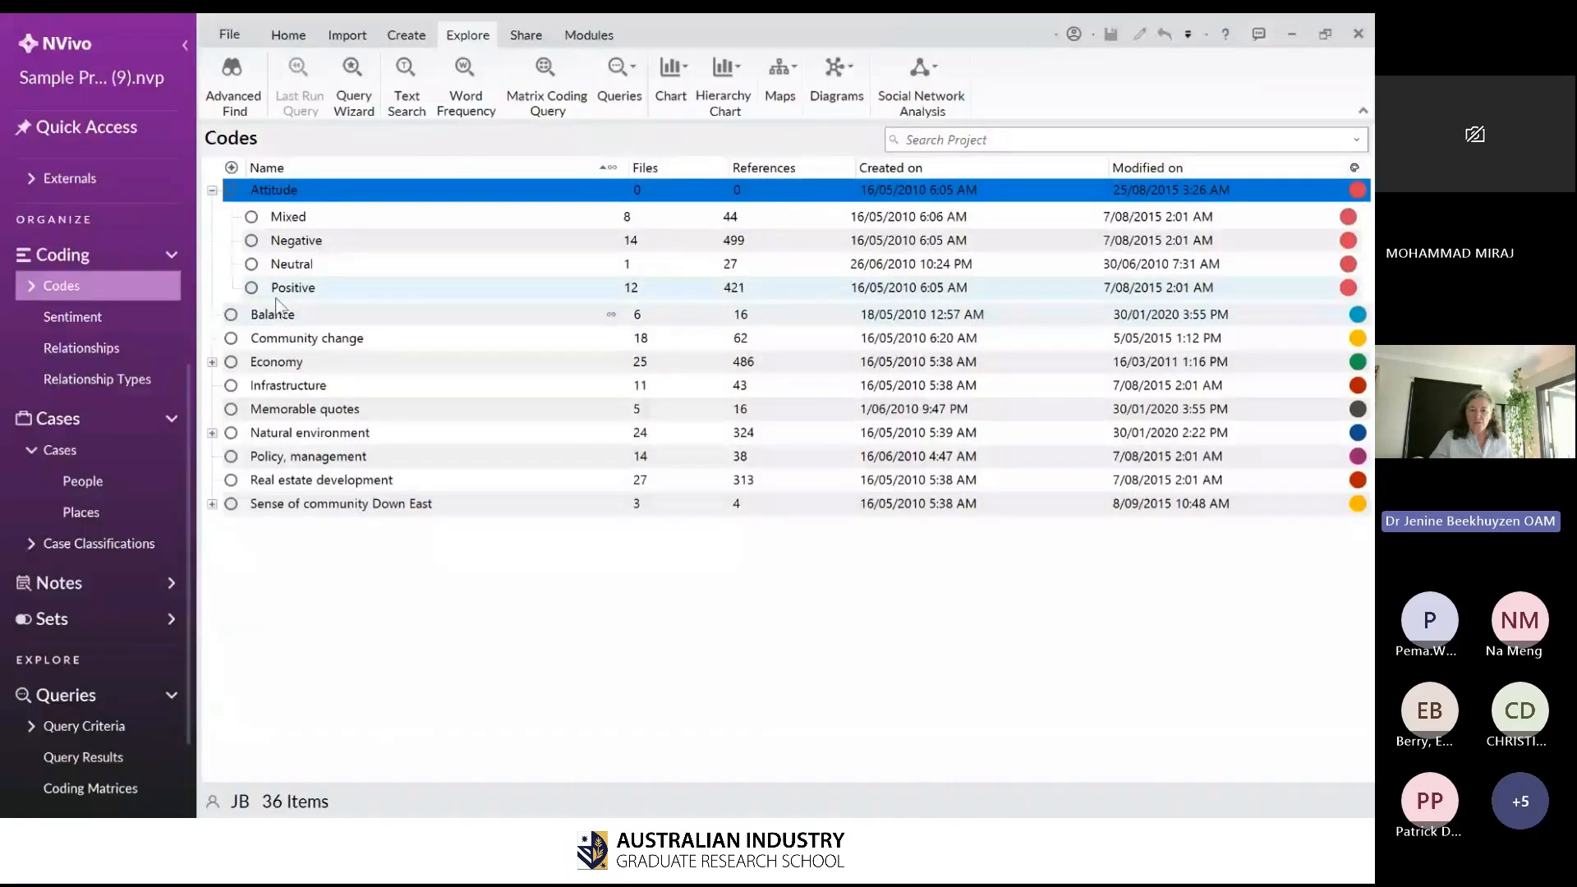
click(279, 289)
click(212, 361)
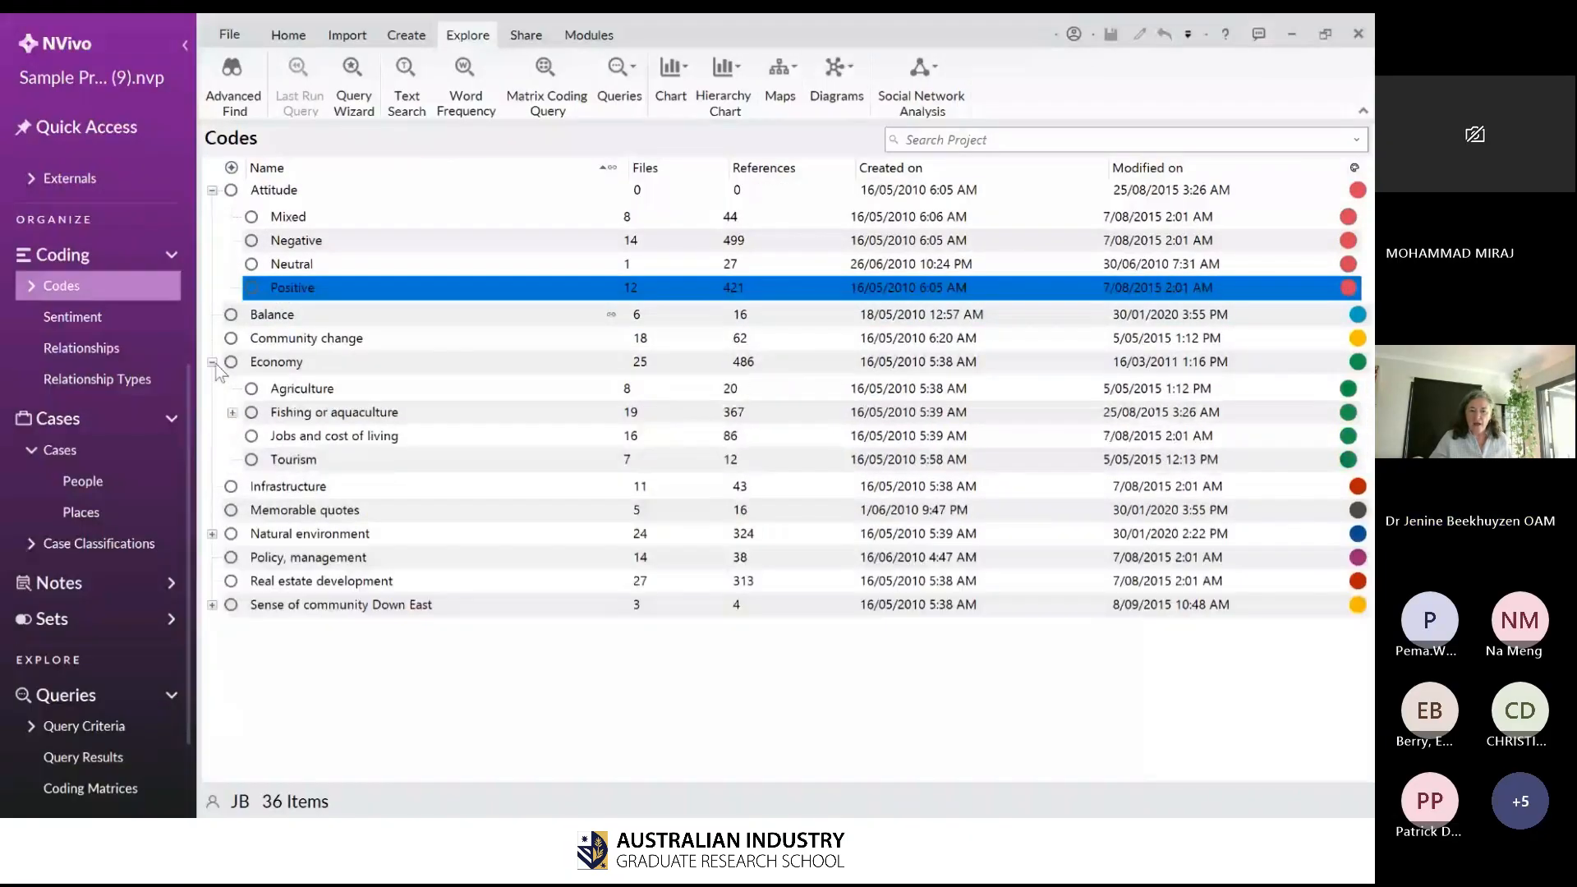
key(F2)
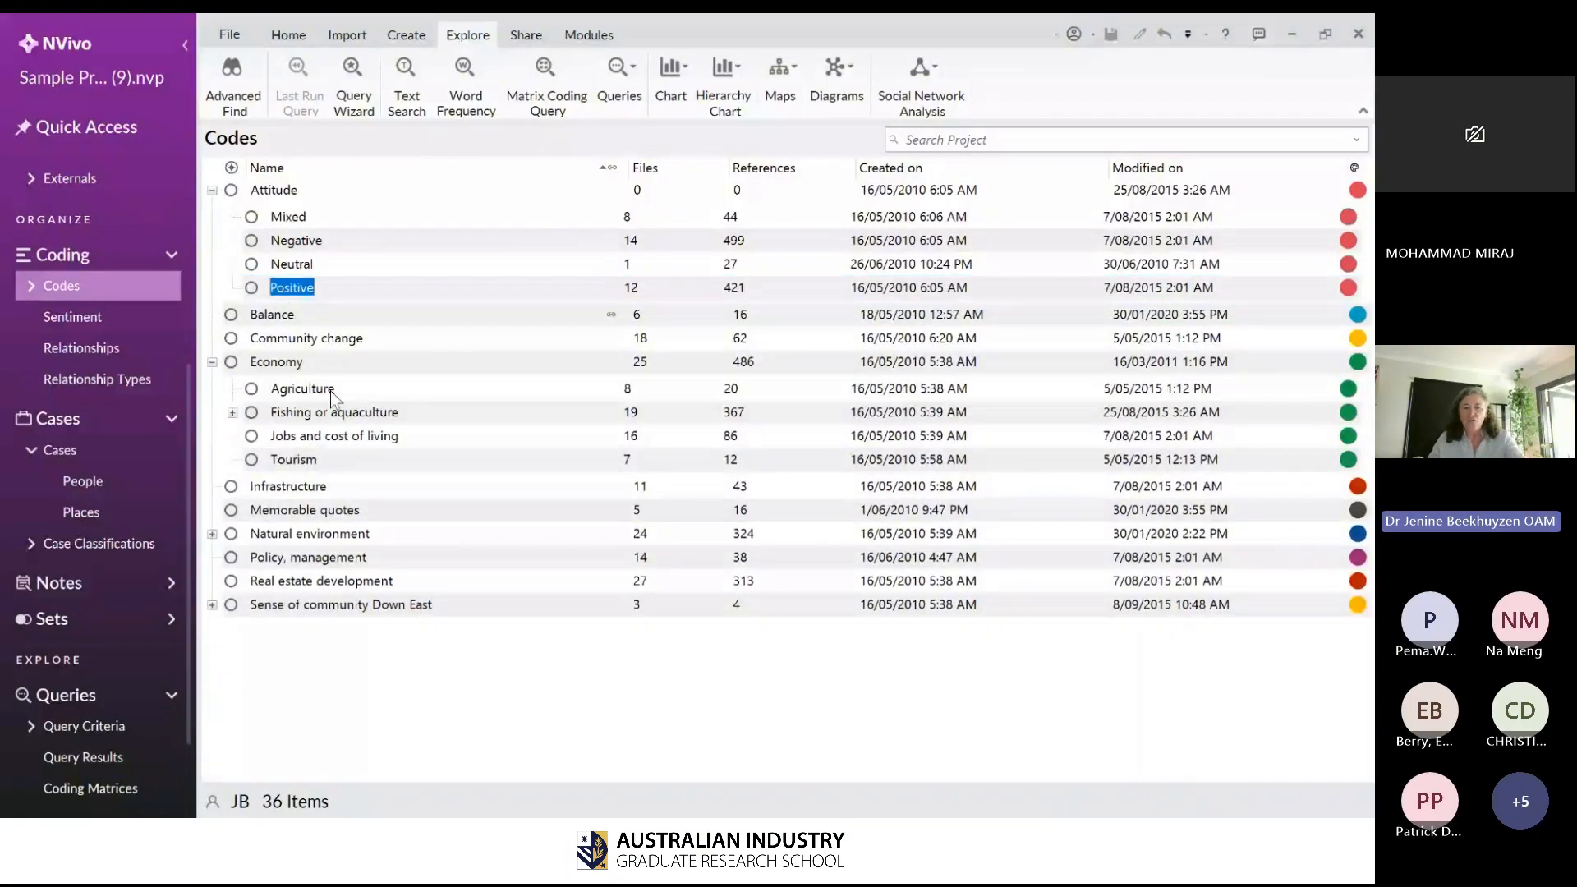
click(332, 392)
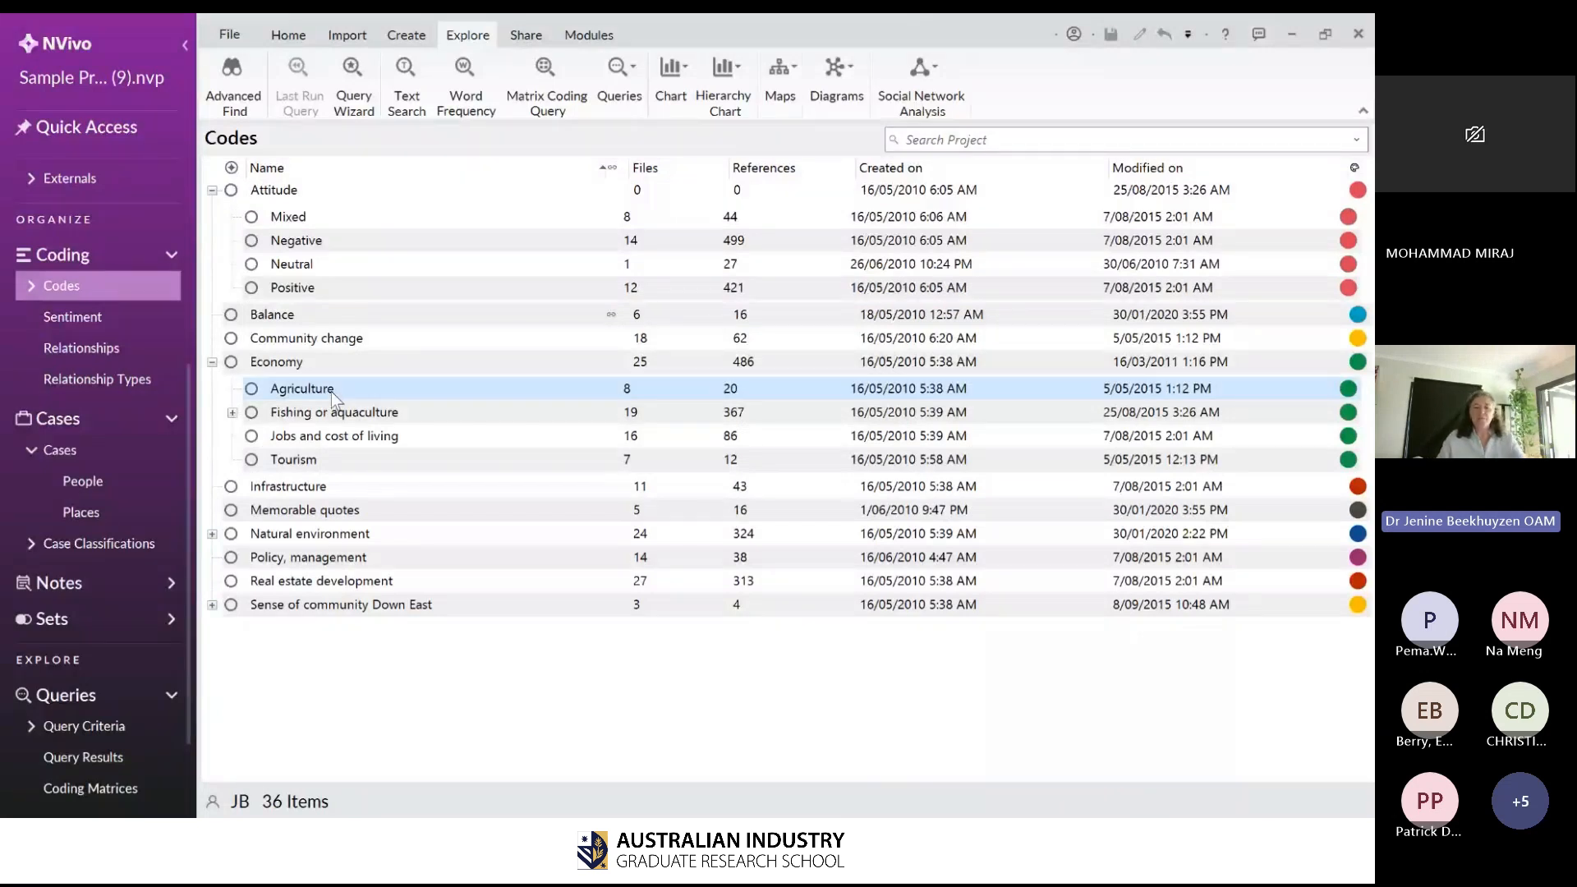
ctrl+click(332, 290)
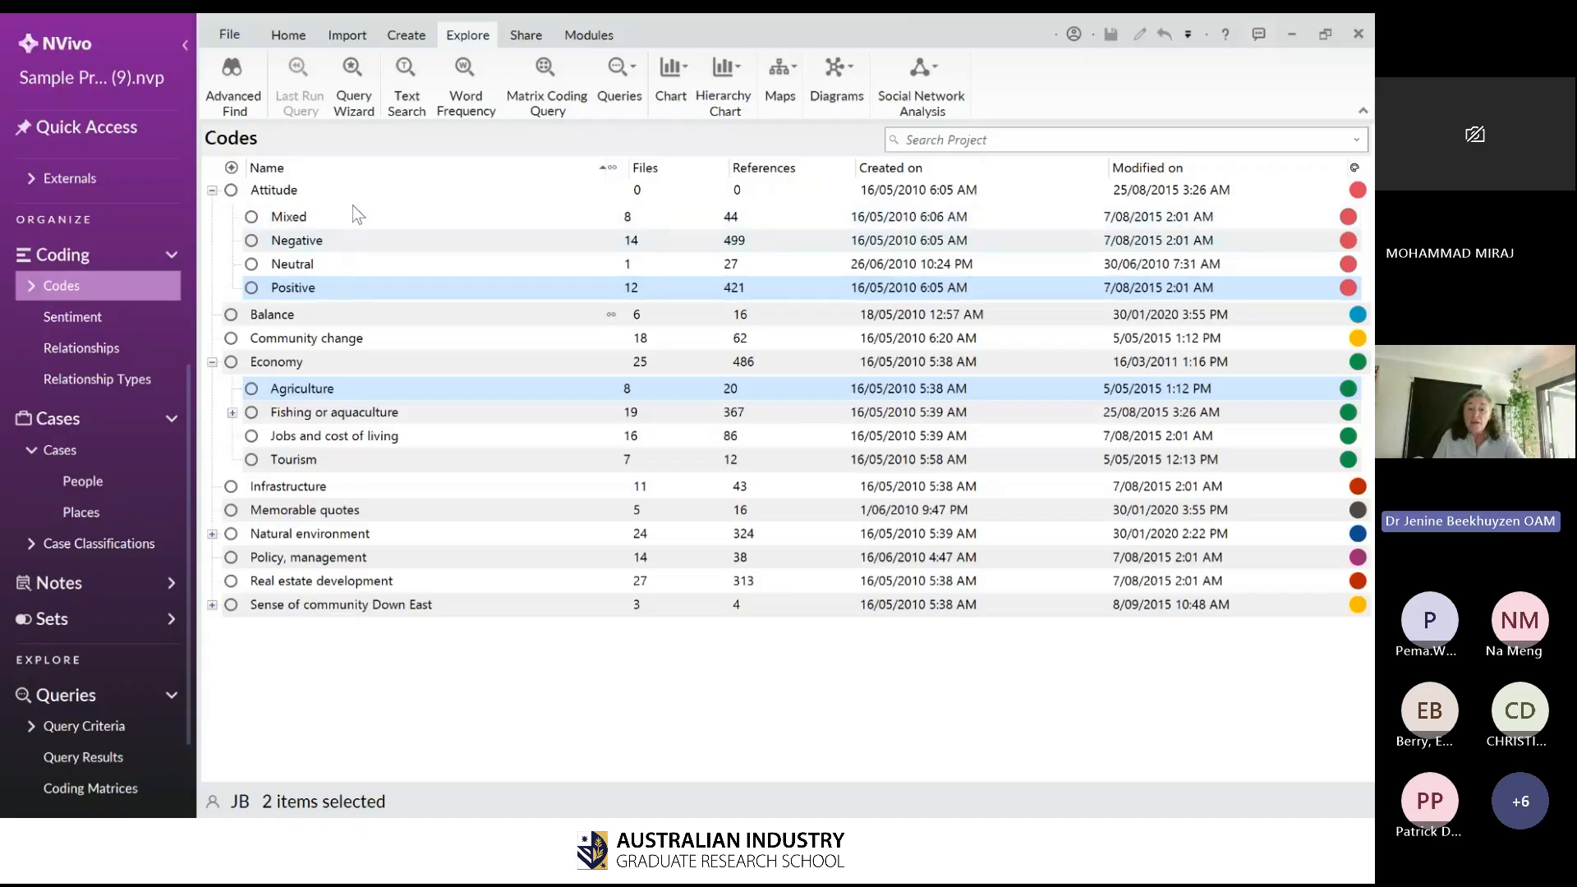
- Select the codes Mixed to Positive under Attitude, then the codes Agriculture to Tourism under Economy
shift+click(318, 220)
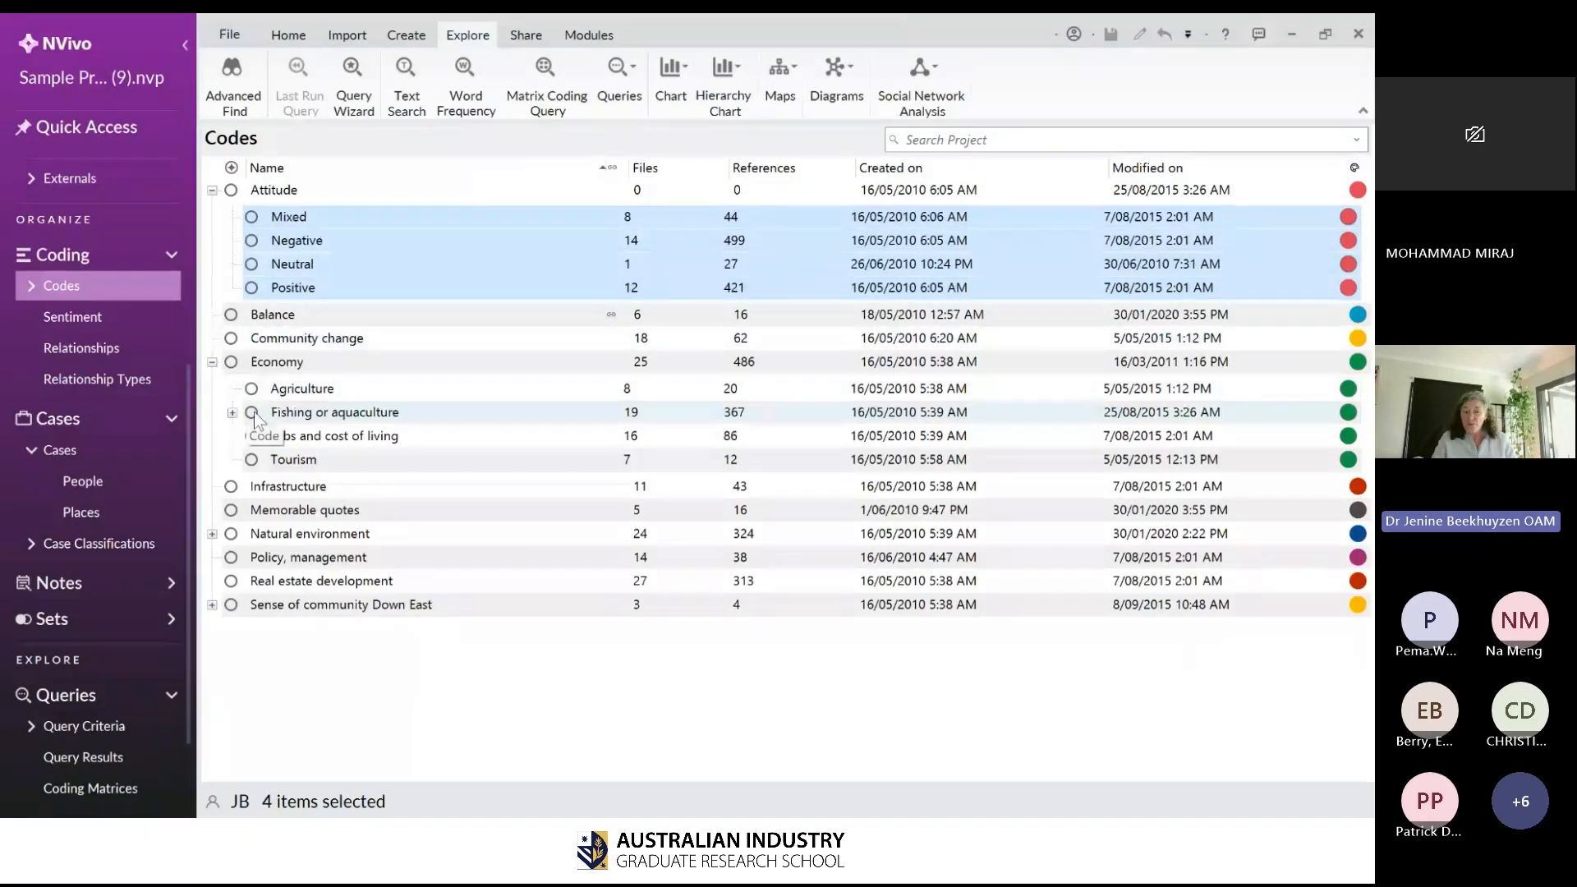
click(275, 390)
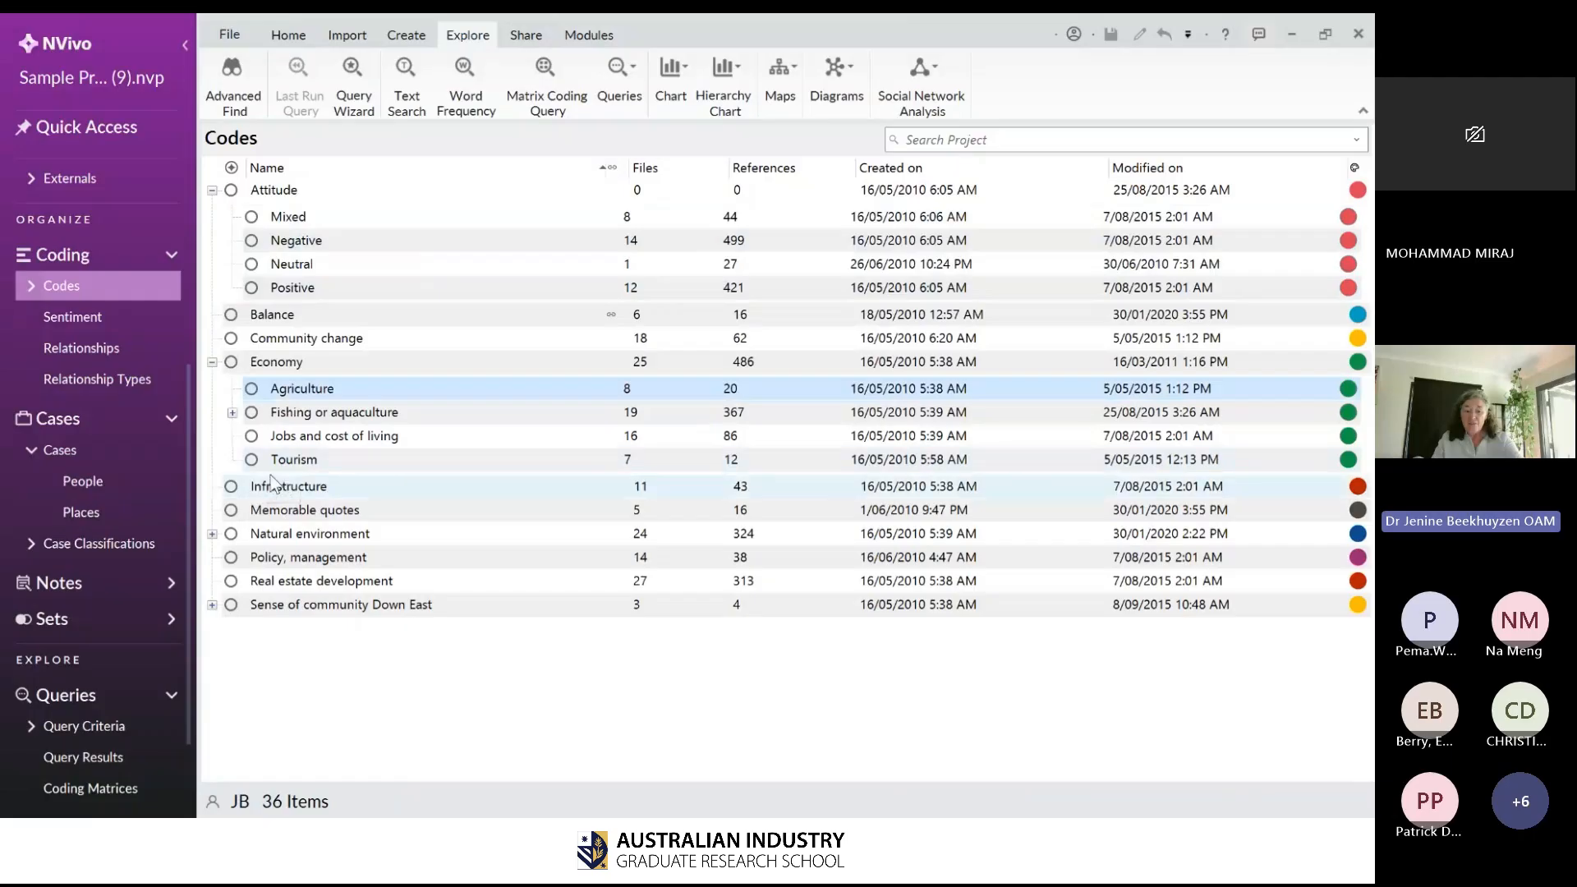
key(F2)
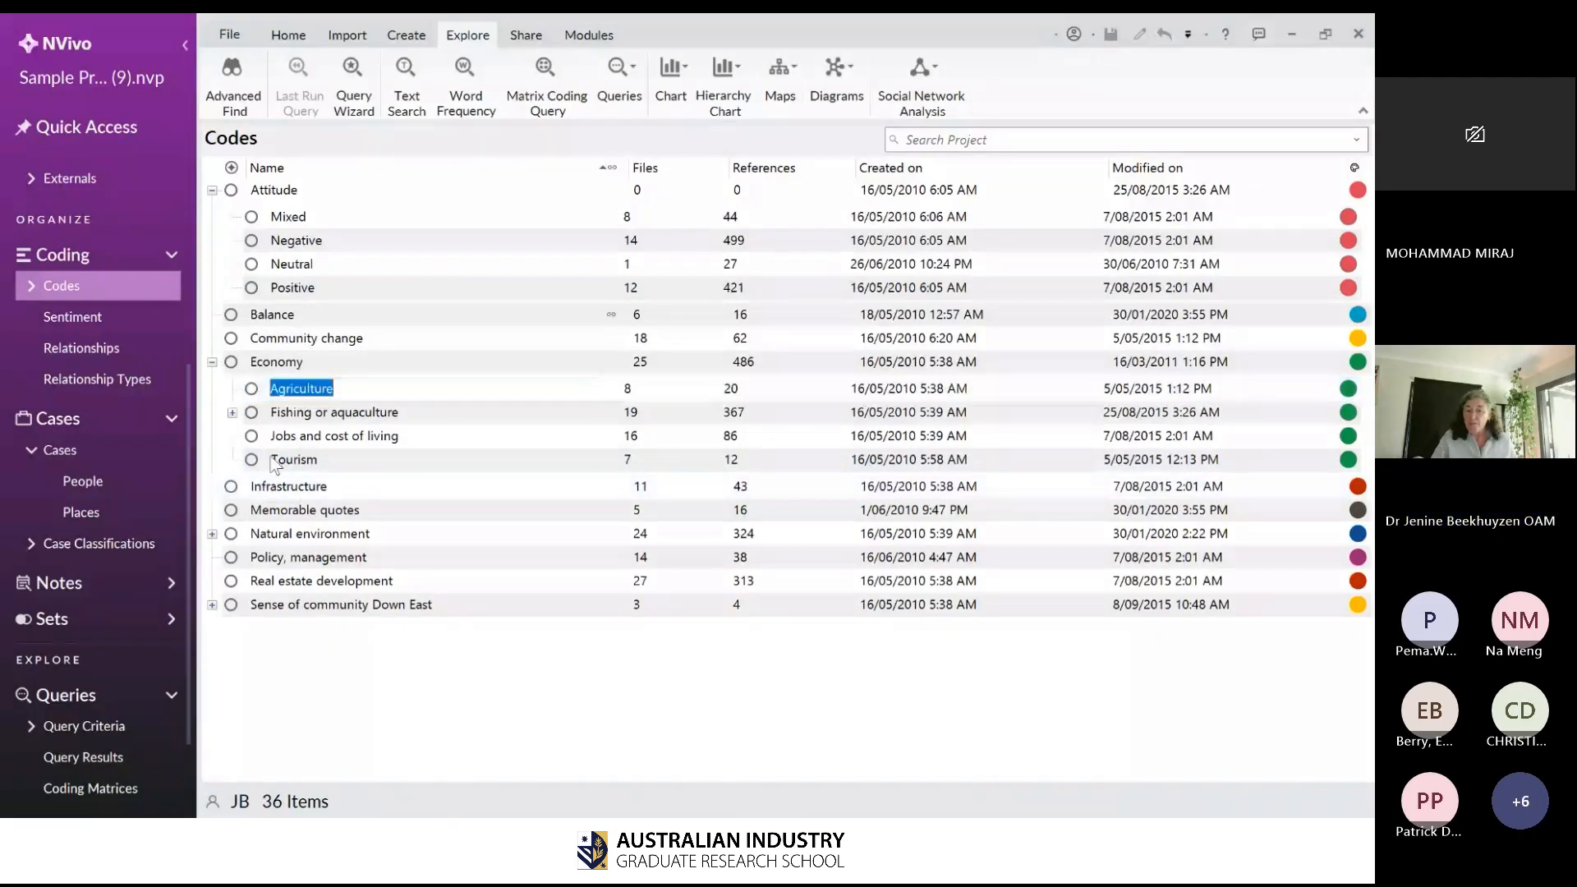
click(271, 459)
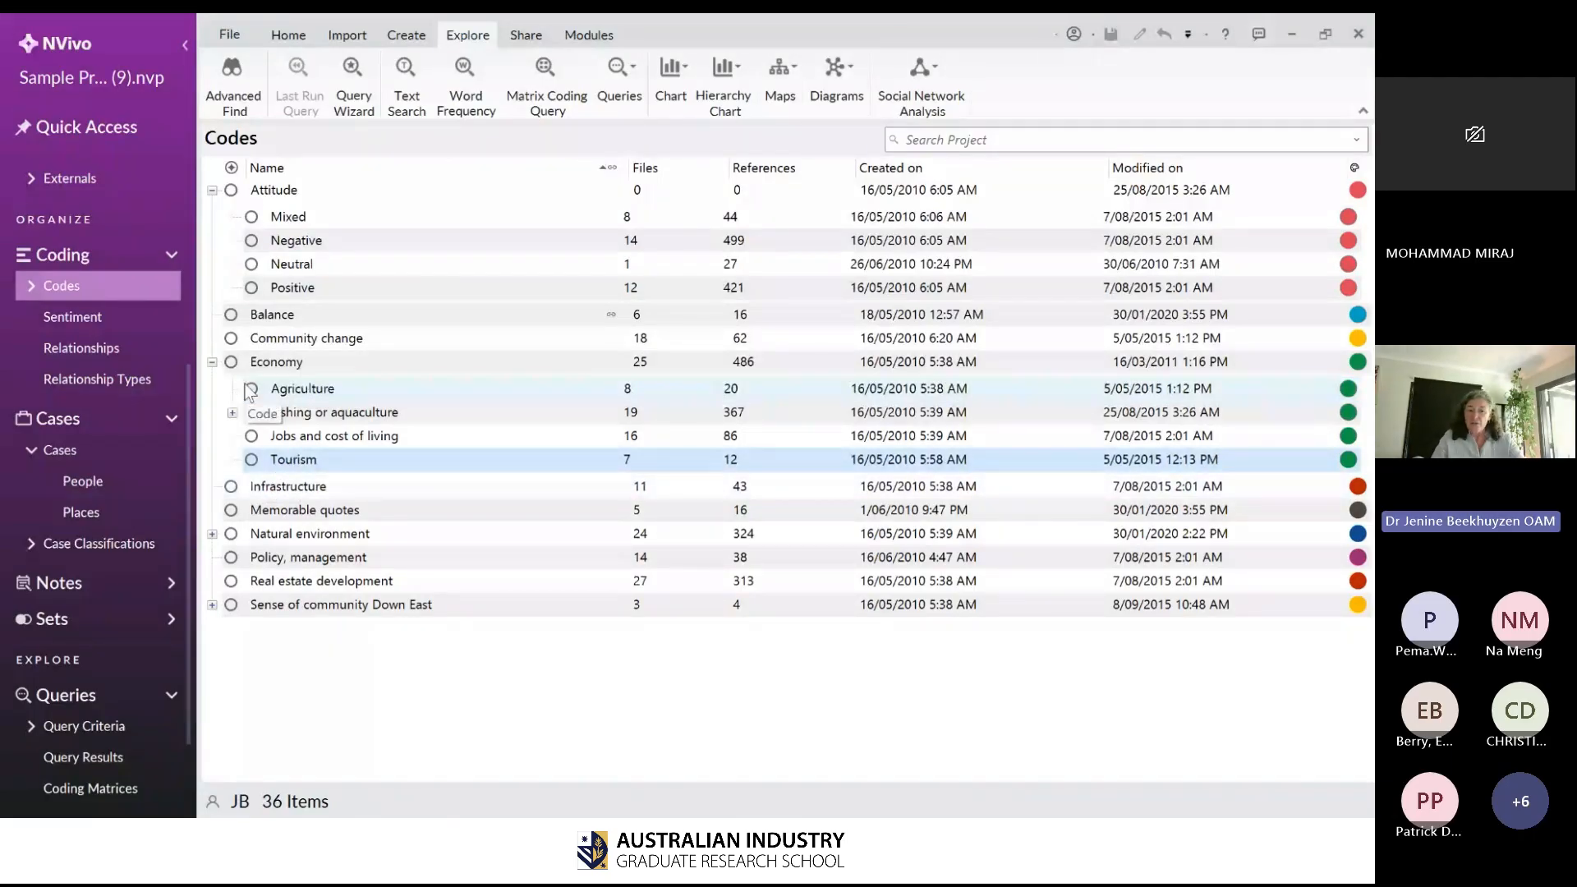
shift+click(250, 392)
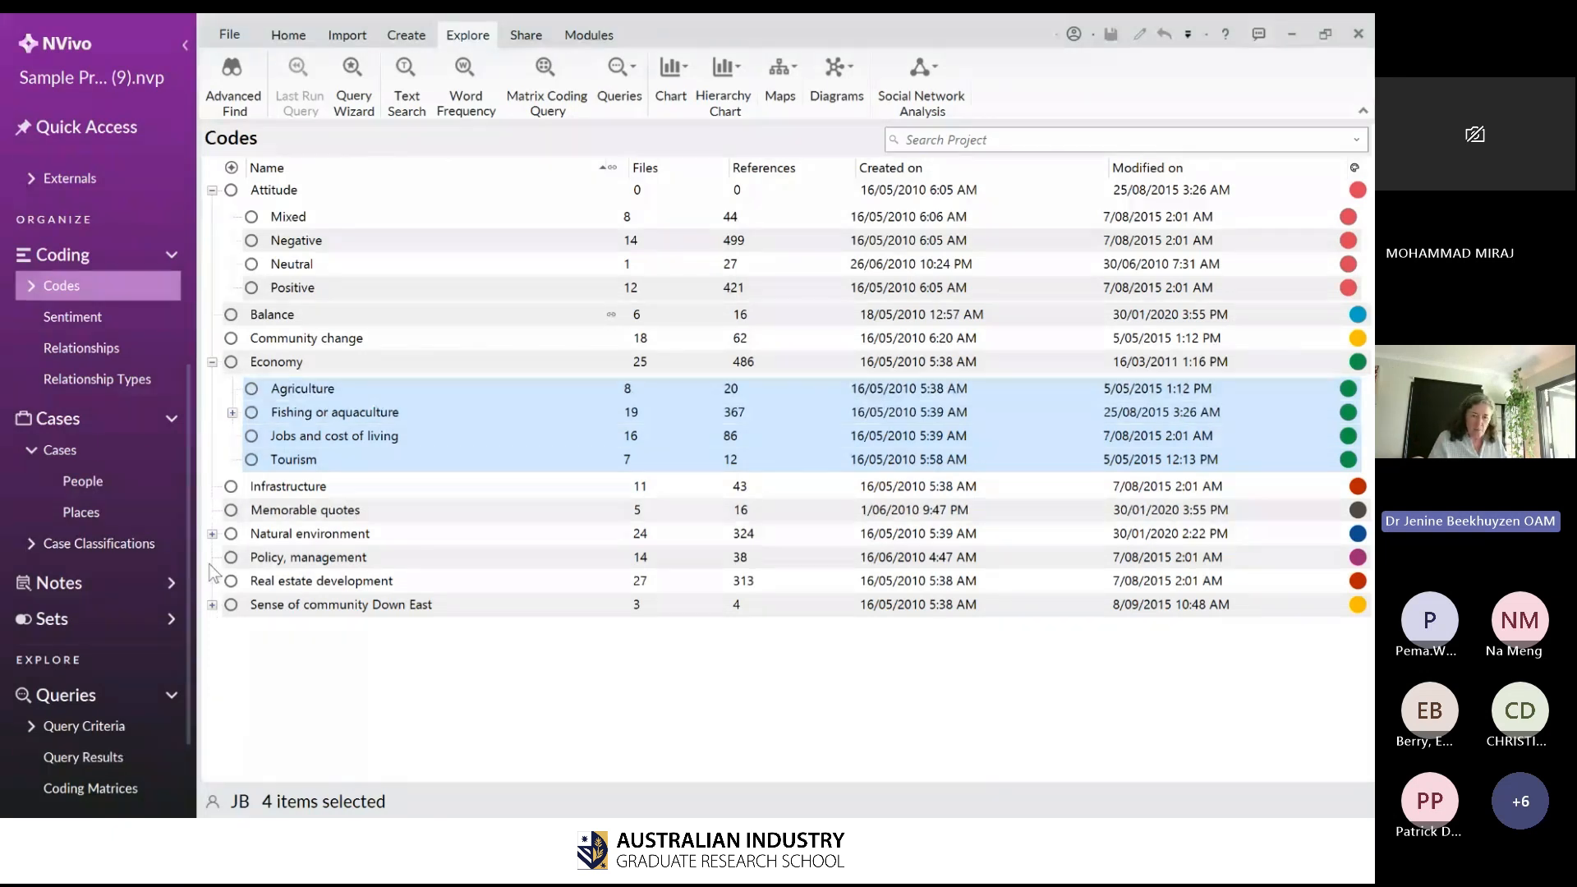
- Expand the Natural environment code and select Water quality among its child codes
click(212, 534)
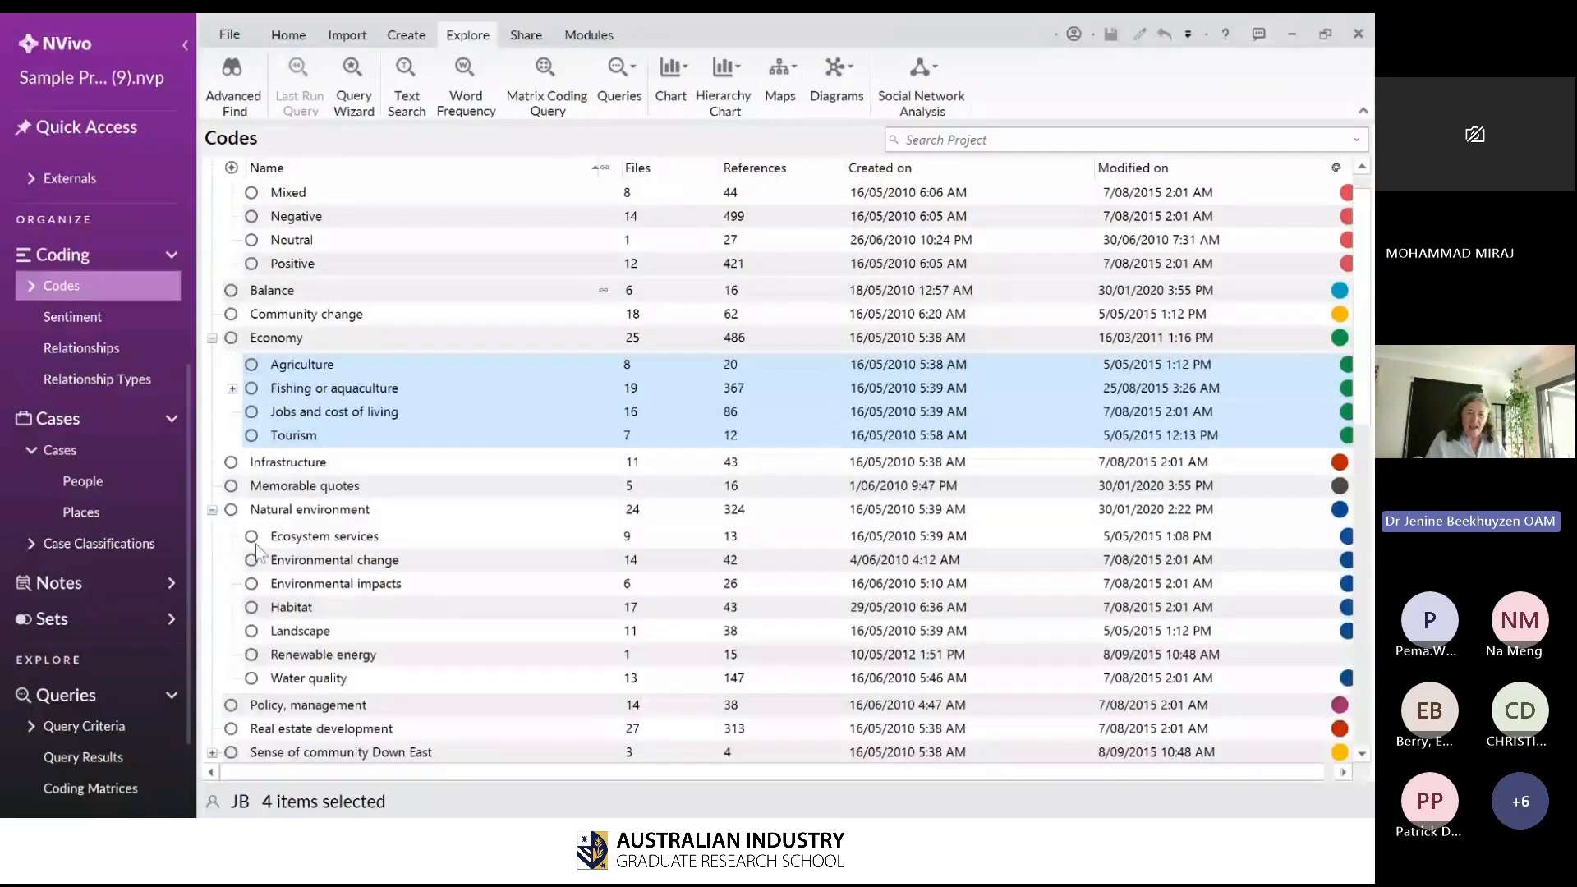
click(258, 539)
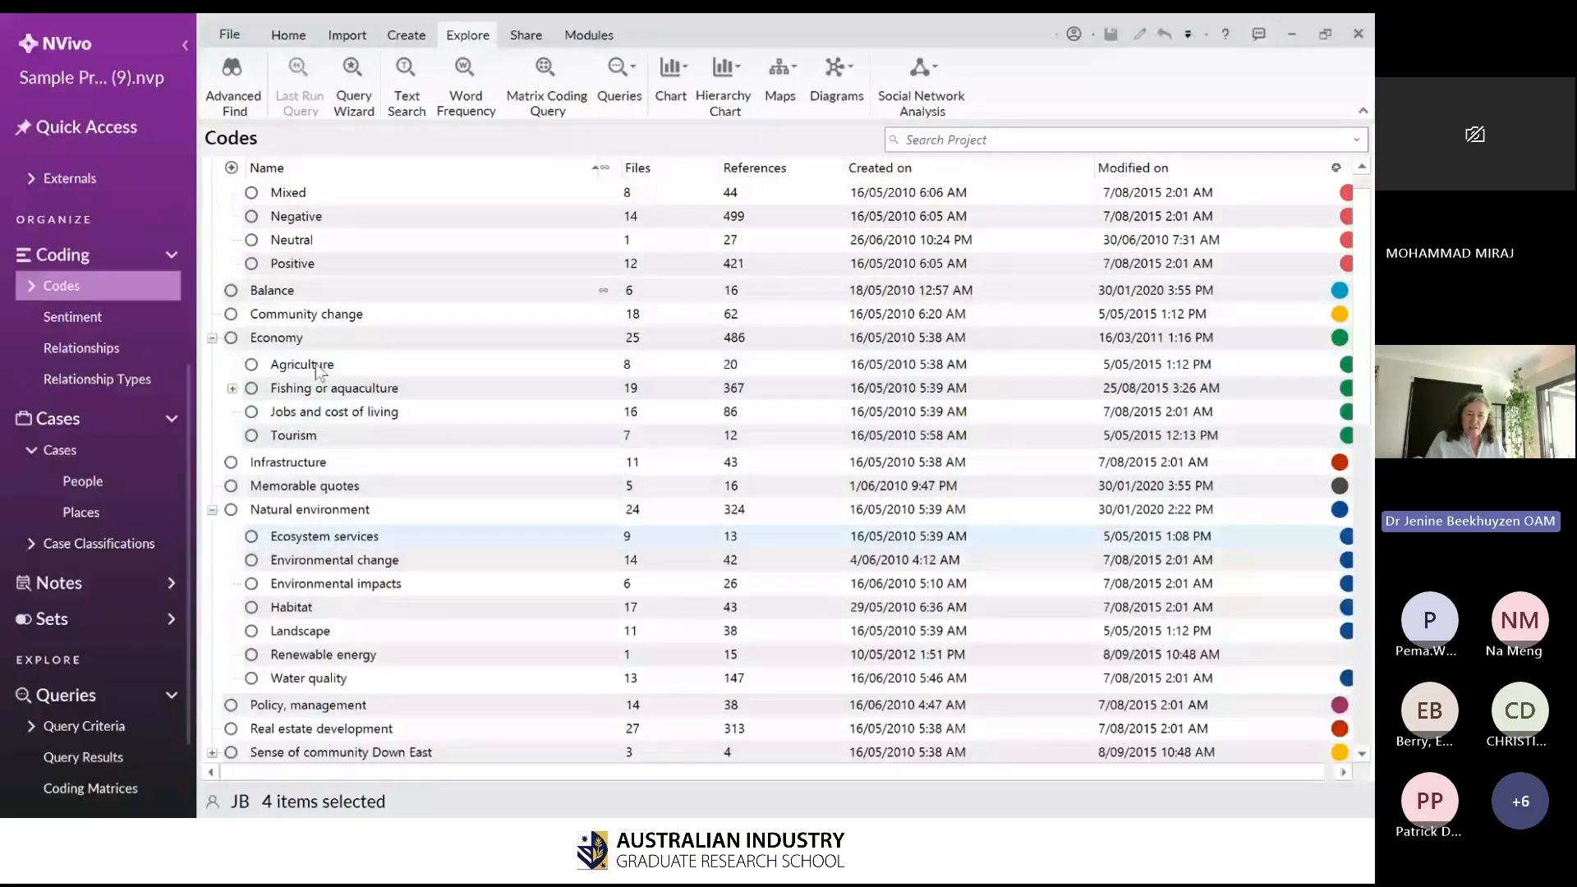
key(F2)
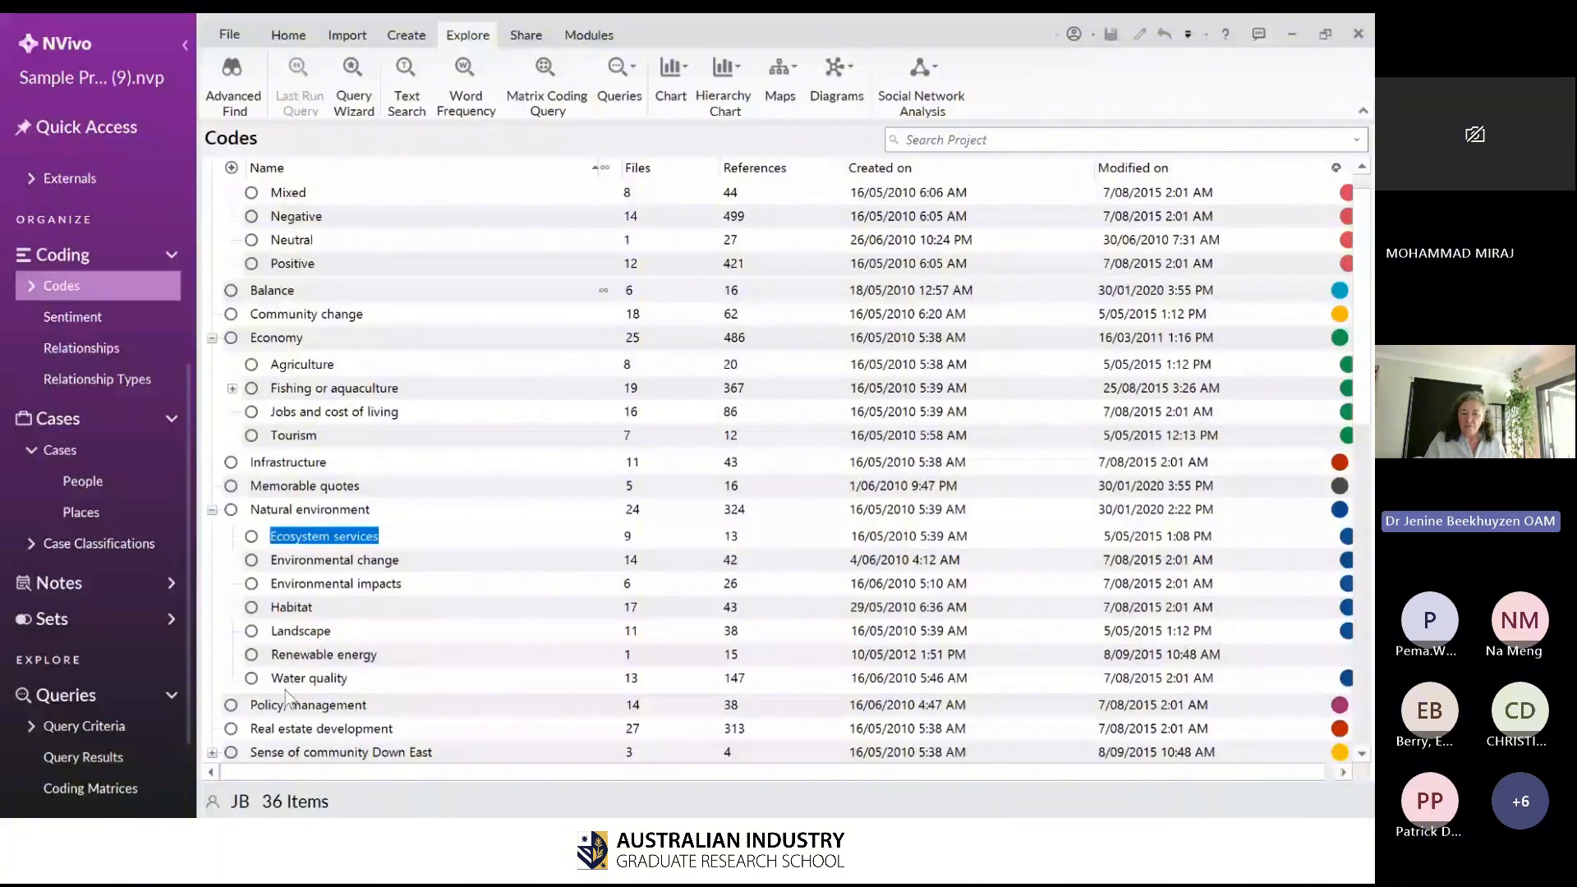
click(286, 689)
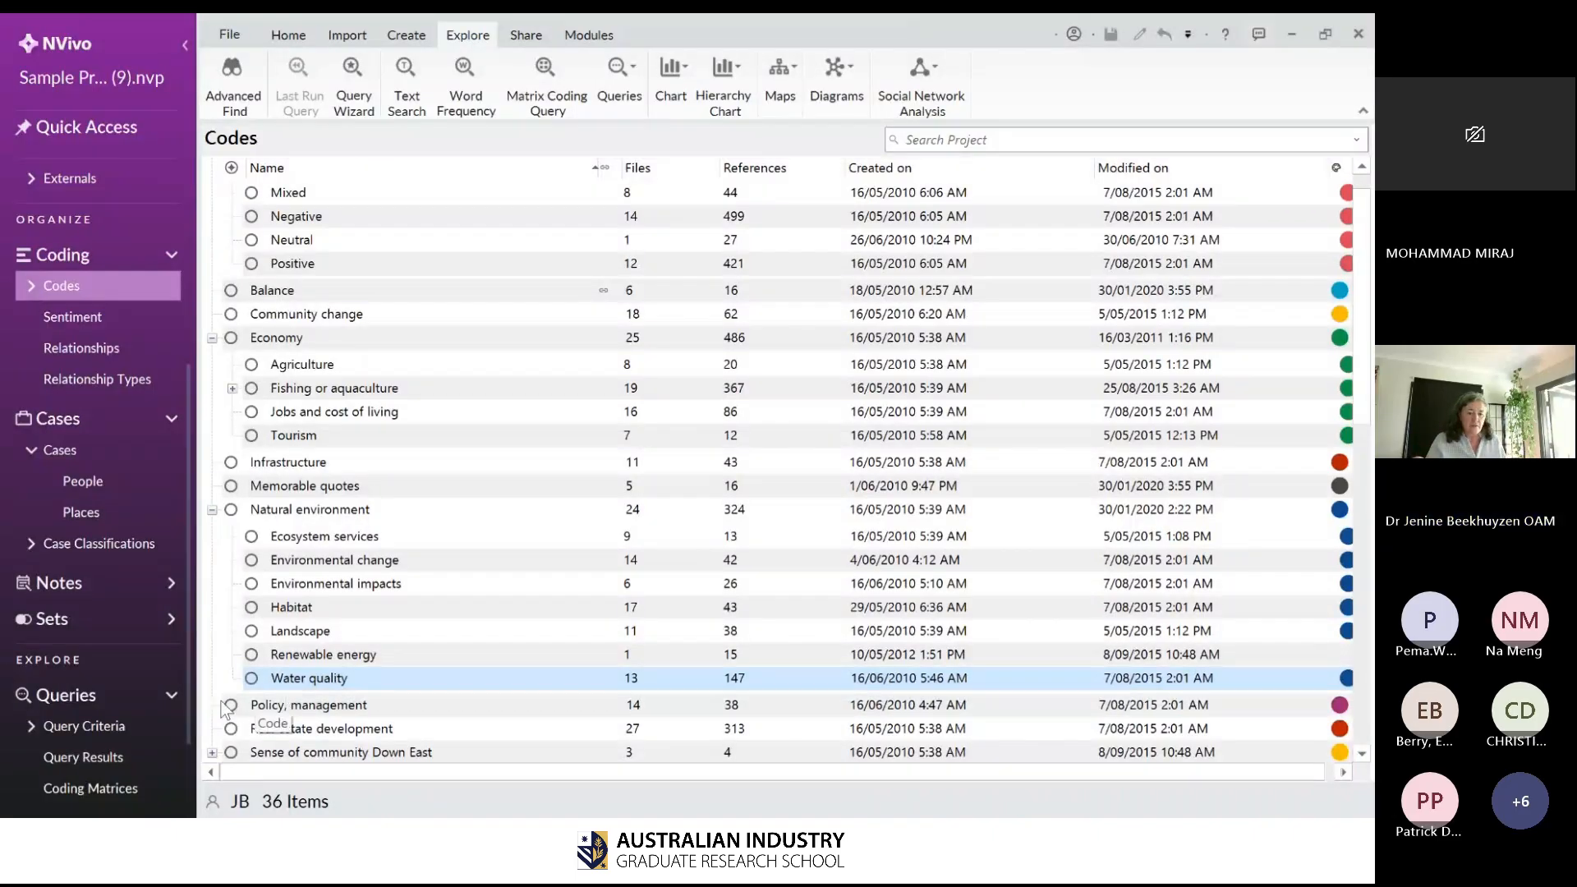
- Run the saved matrix query Natural Environment and the Economy Down East and show the codes list beside its results
click(108, 742)
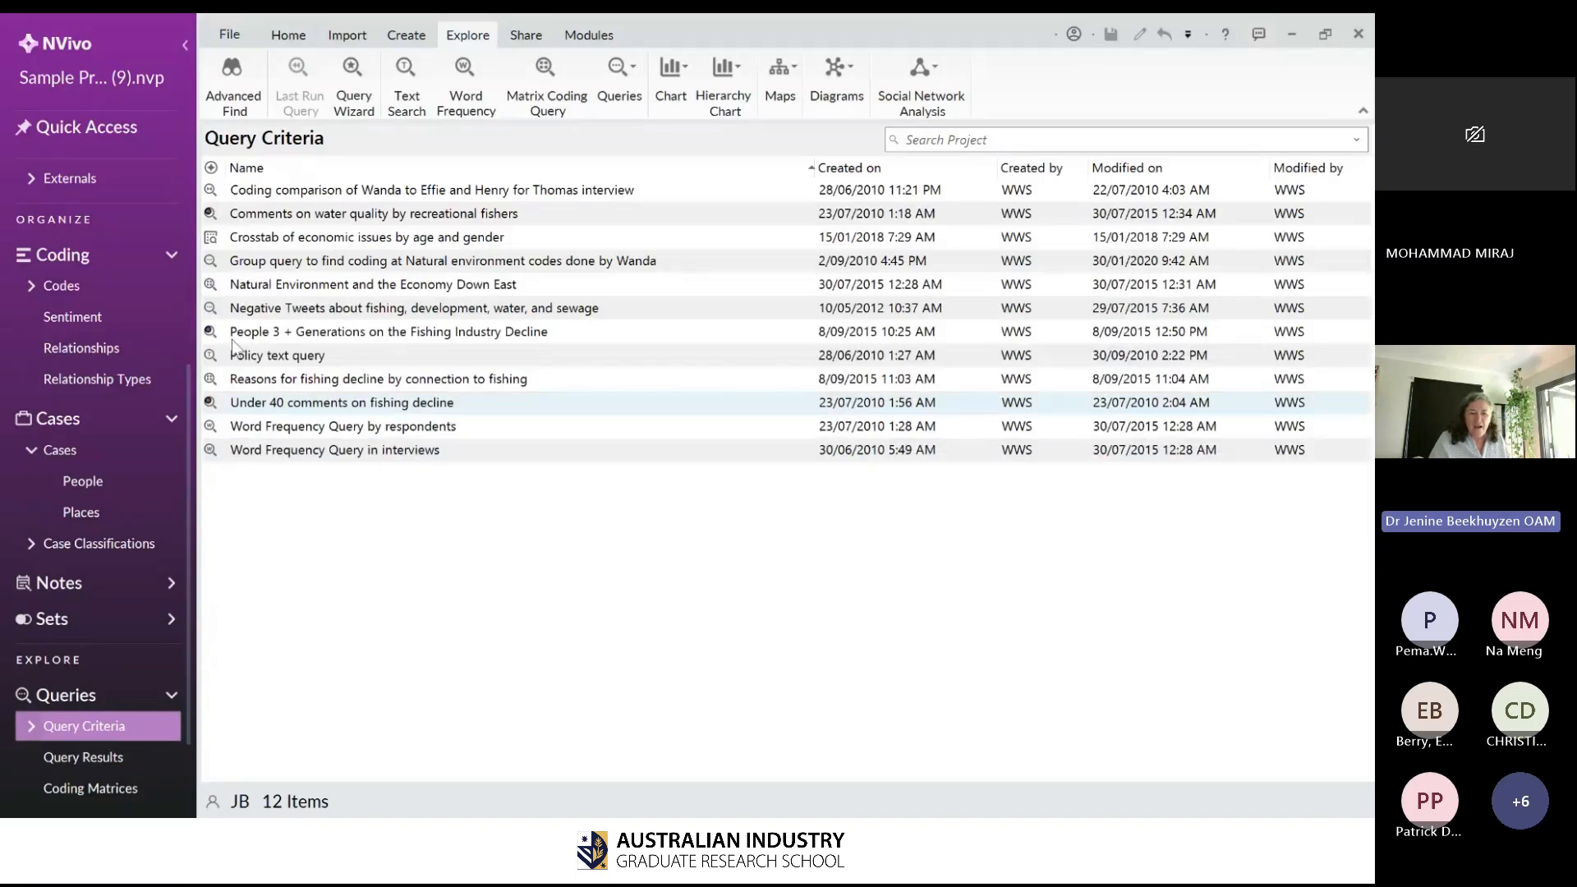
click(220, 287)
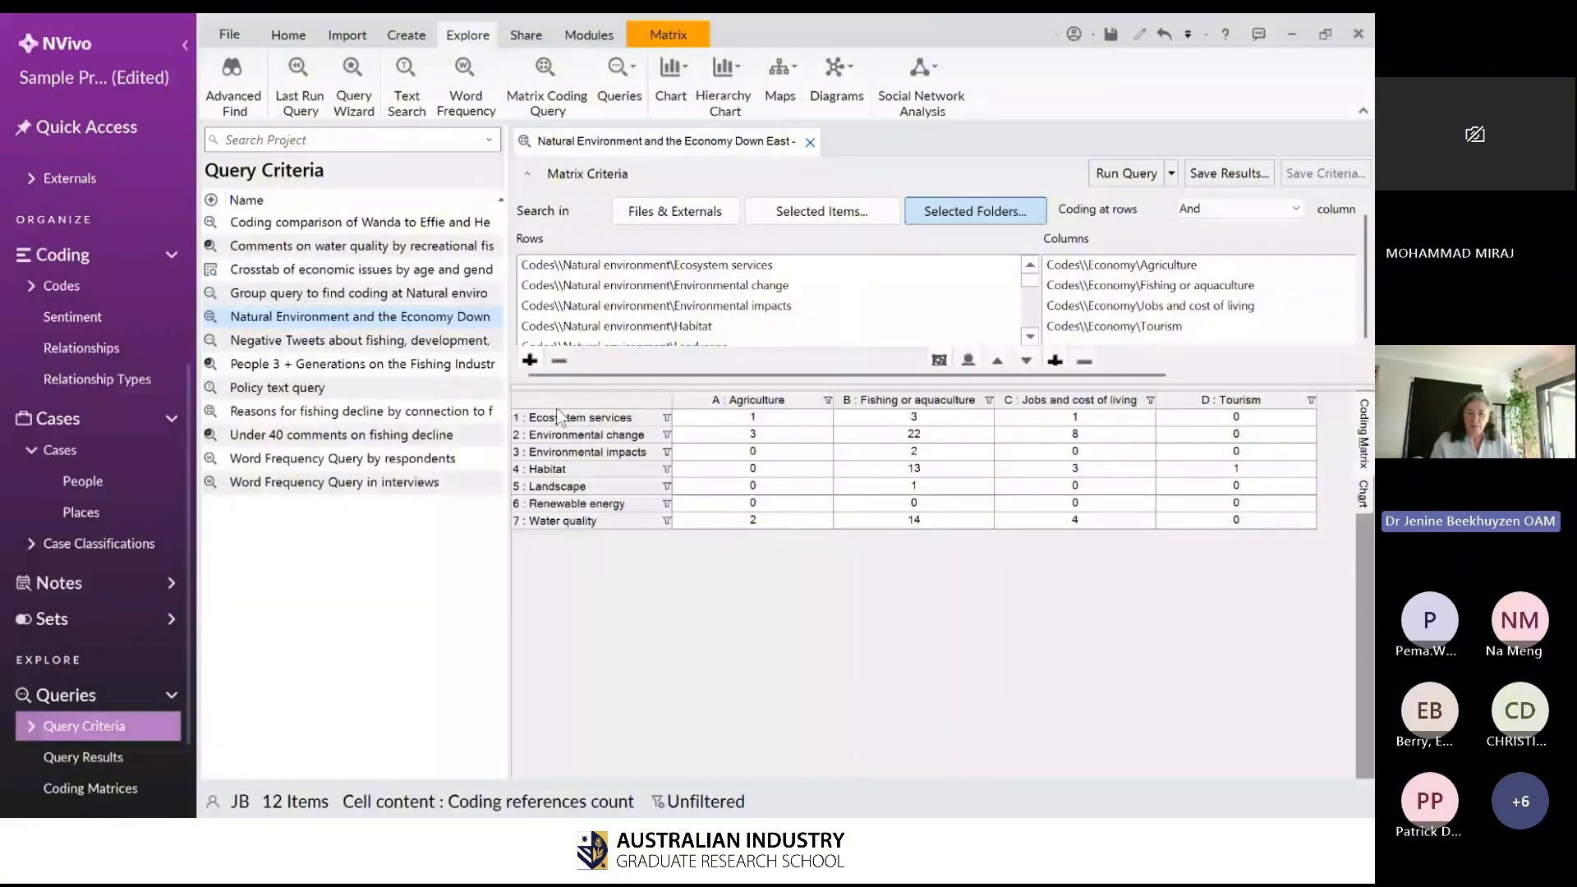
click(64, 287)
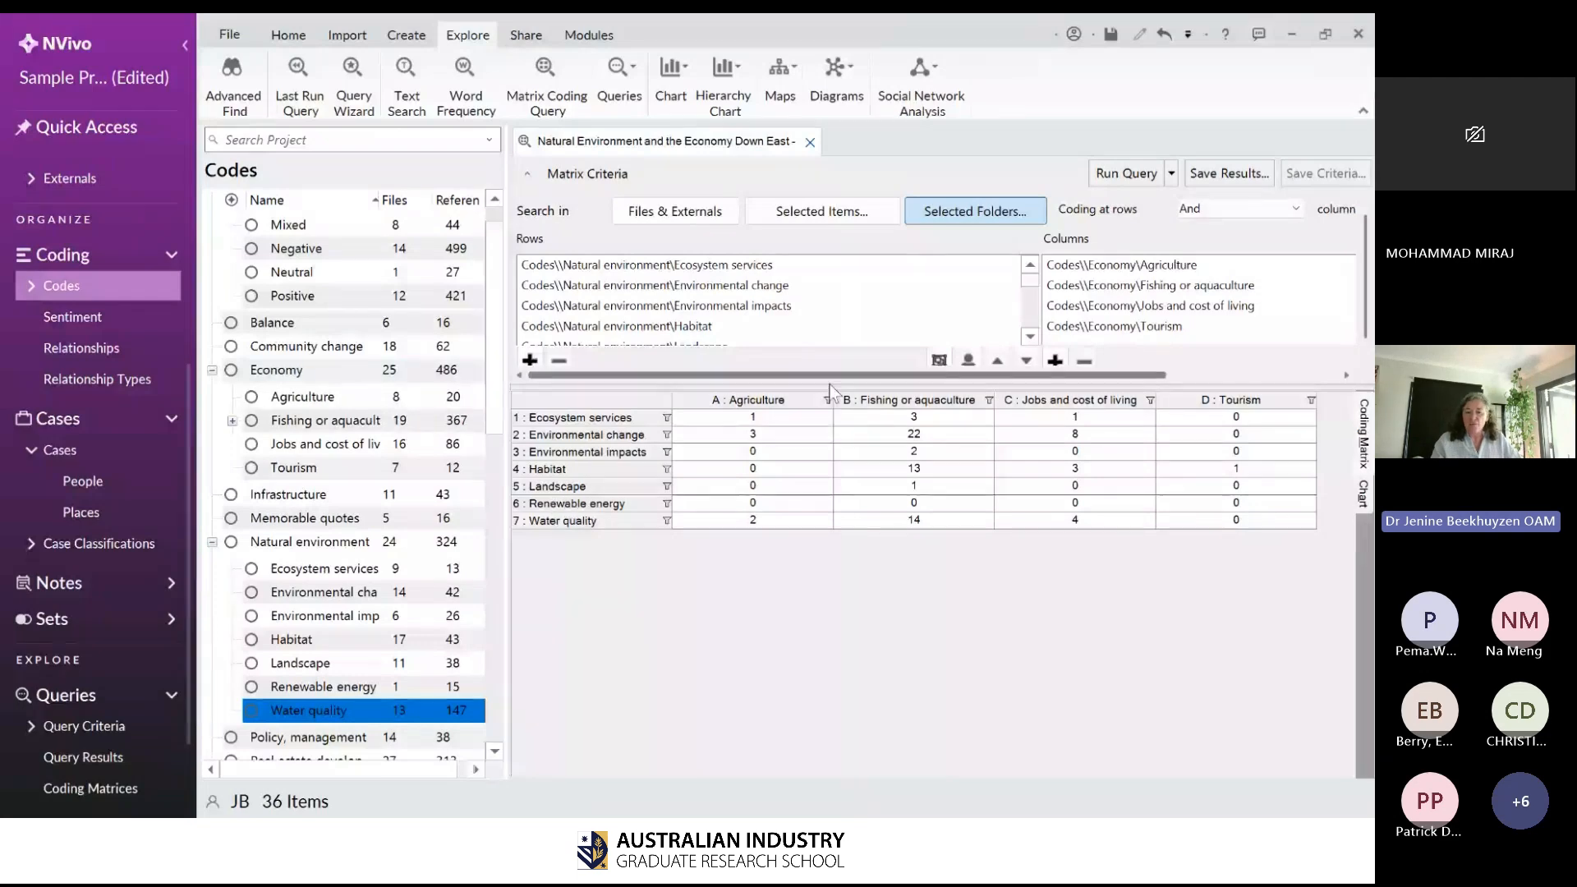
click(1048, 574)
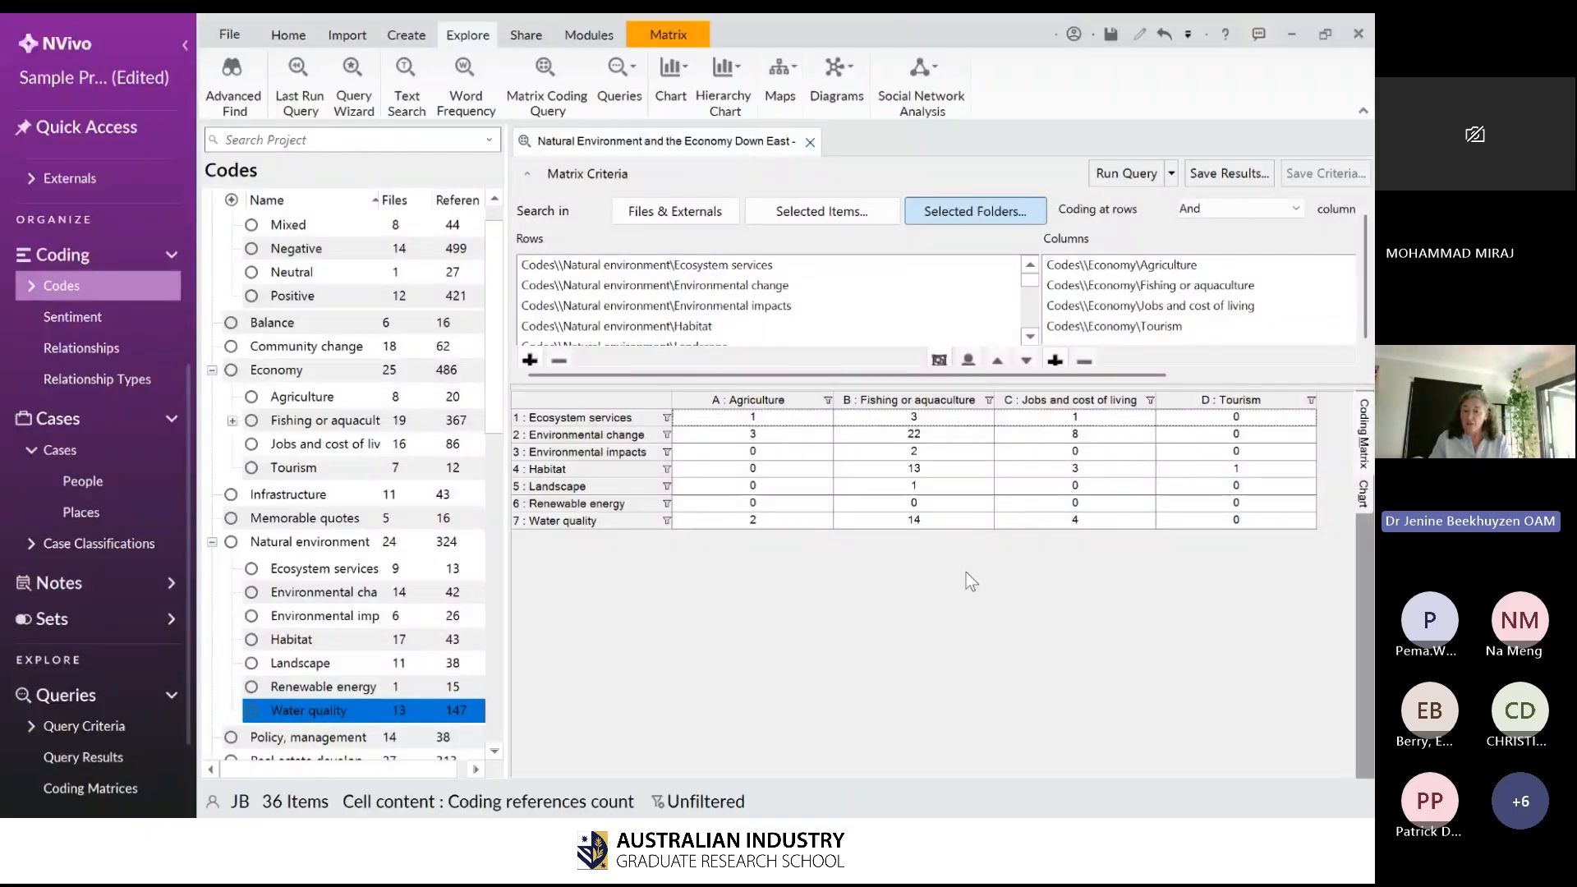
- Apply red-yellow-green cell shading to the coding matrix and select the cell for Ecosystem services and Fishing or aquaculture
click(672, 36)
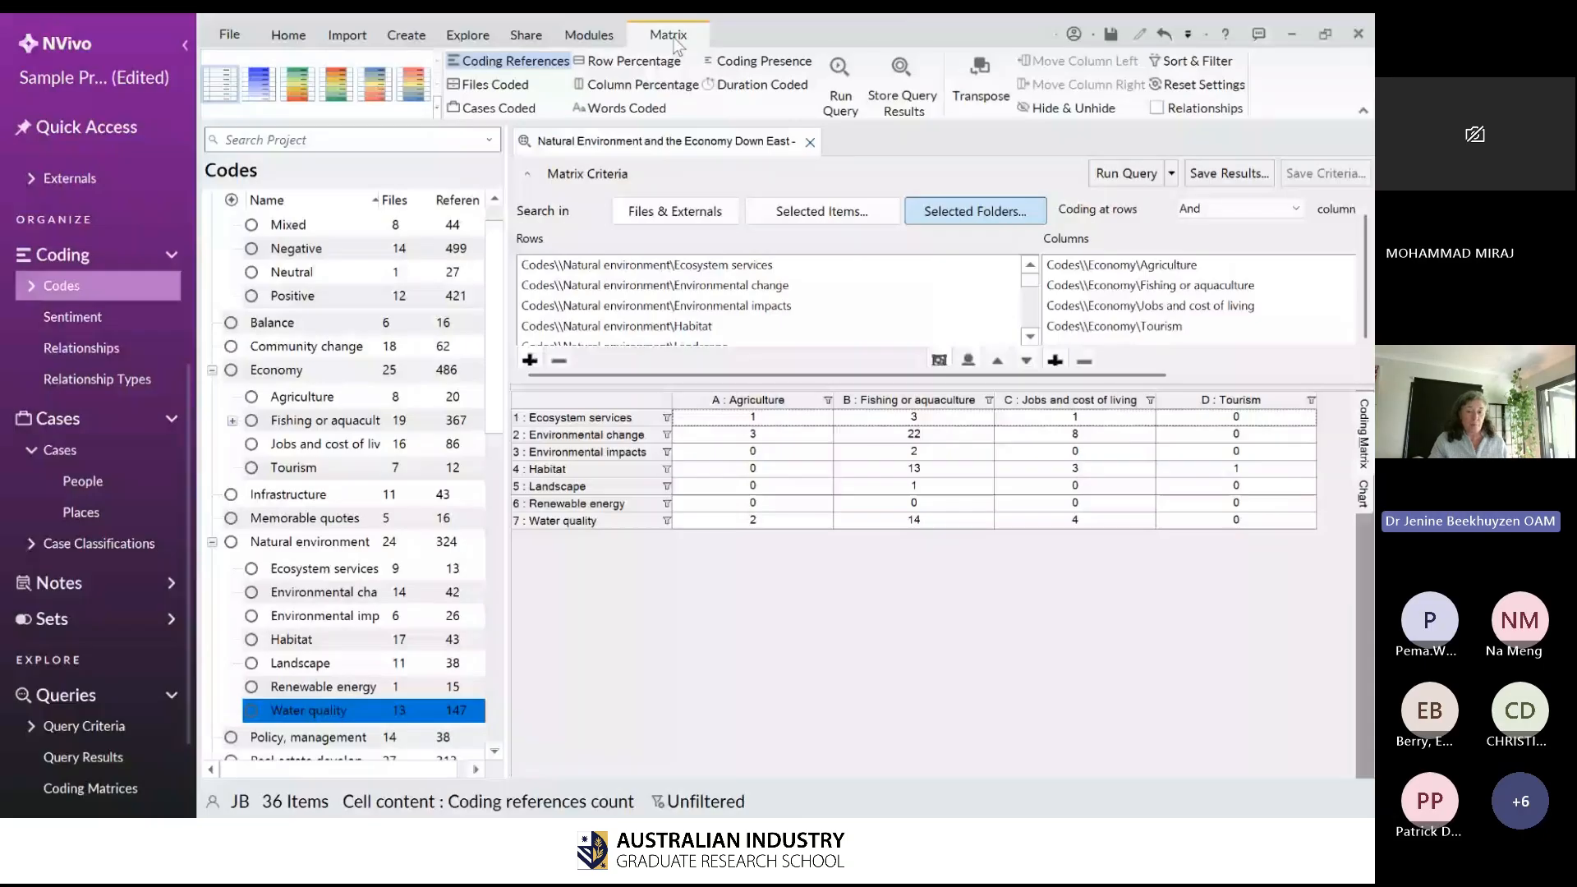
click(297, 83)
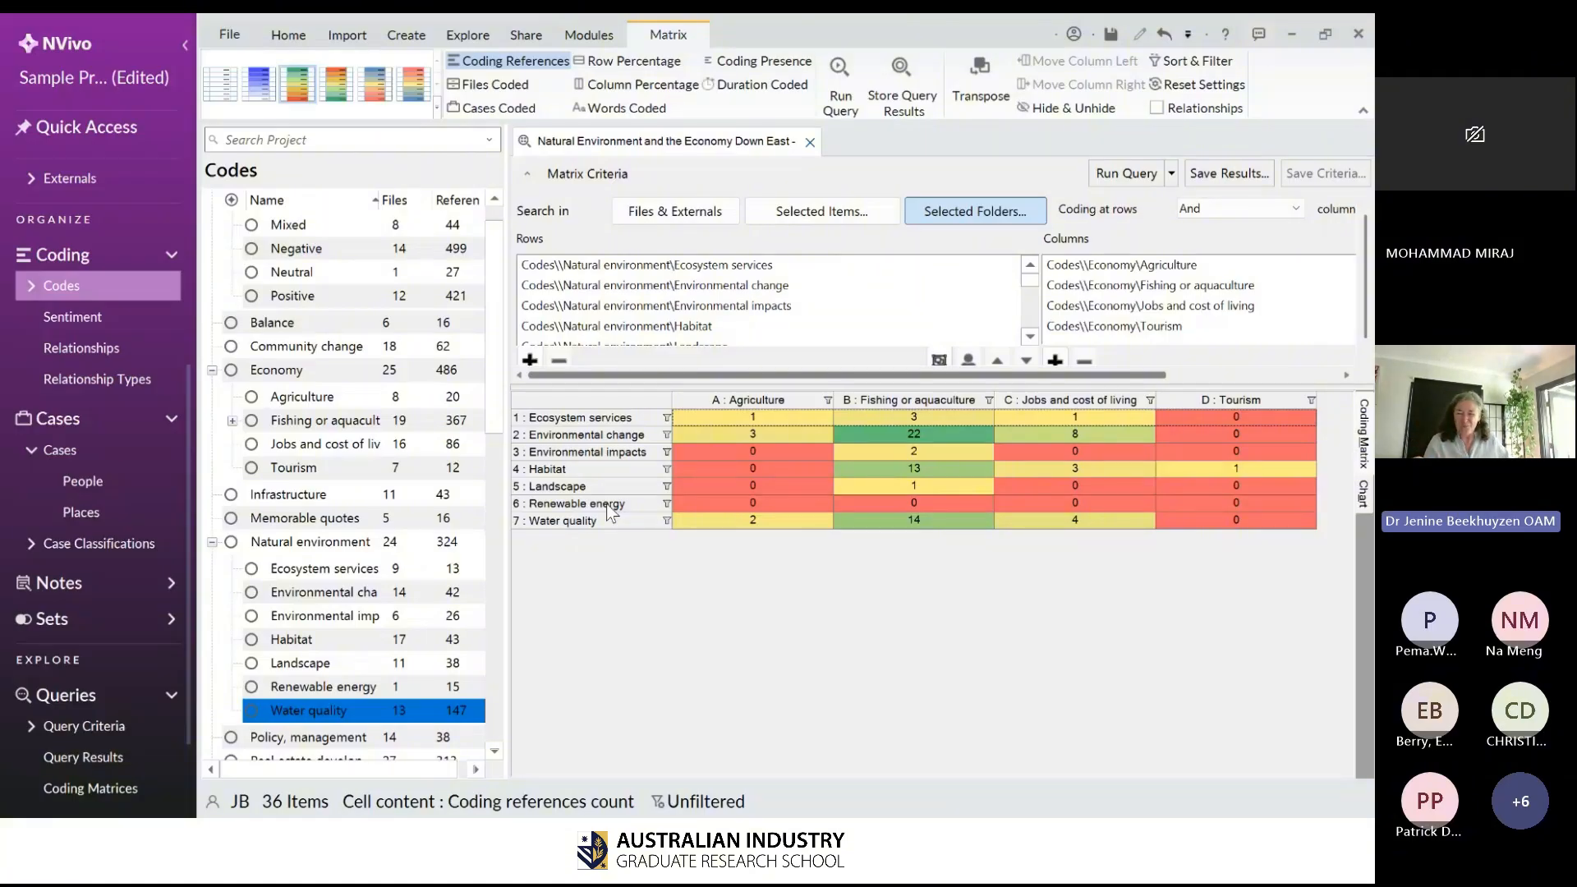
click(873, 421)
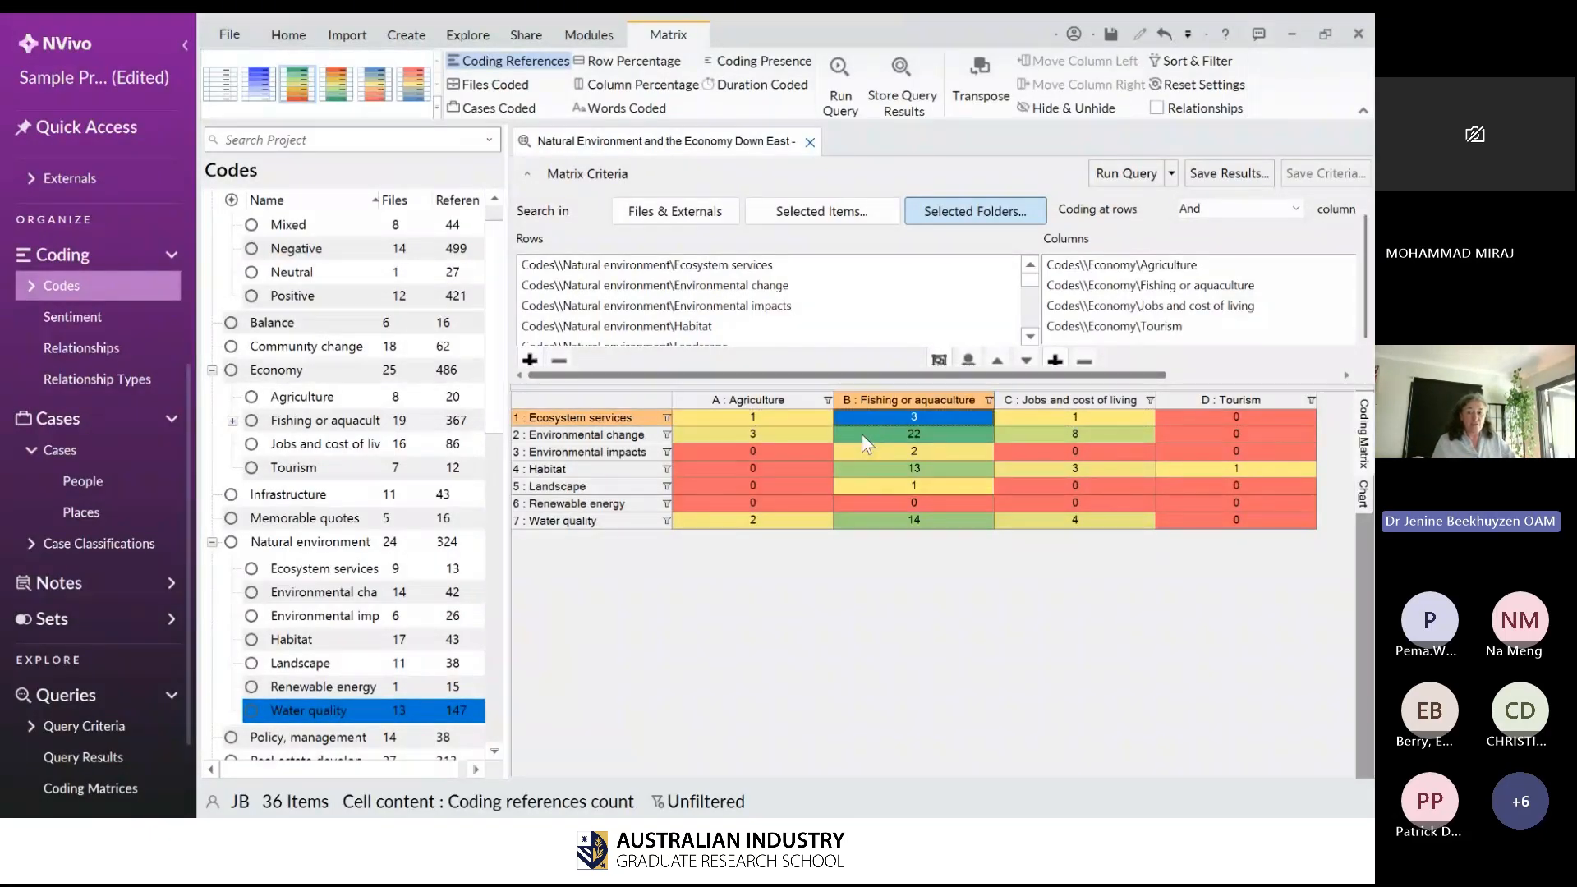
- Open the matrix cell for Environmental change and Fishing or aquaculture, review its file summary, and read through its coded references
click(863, 440)
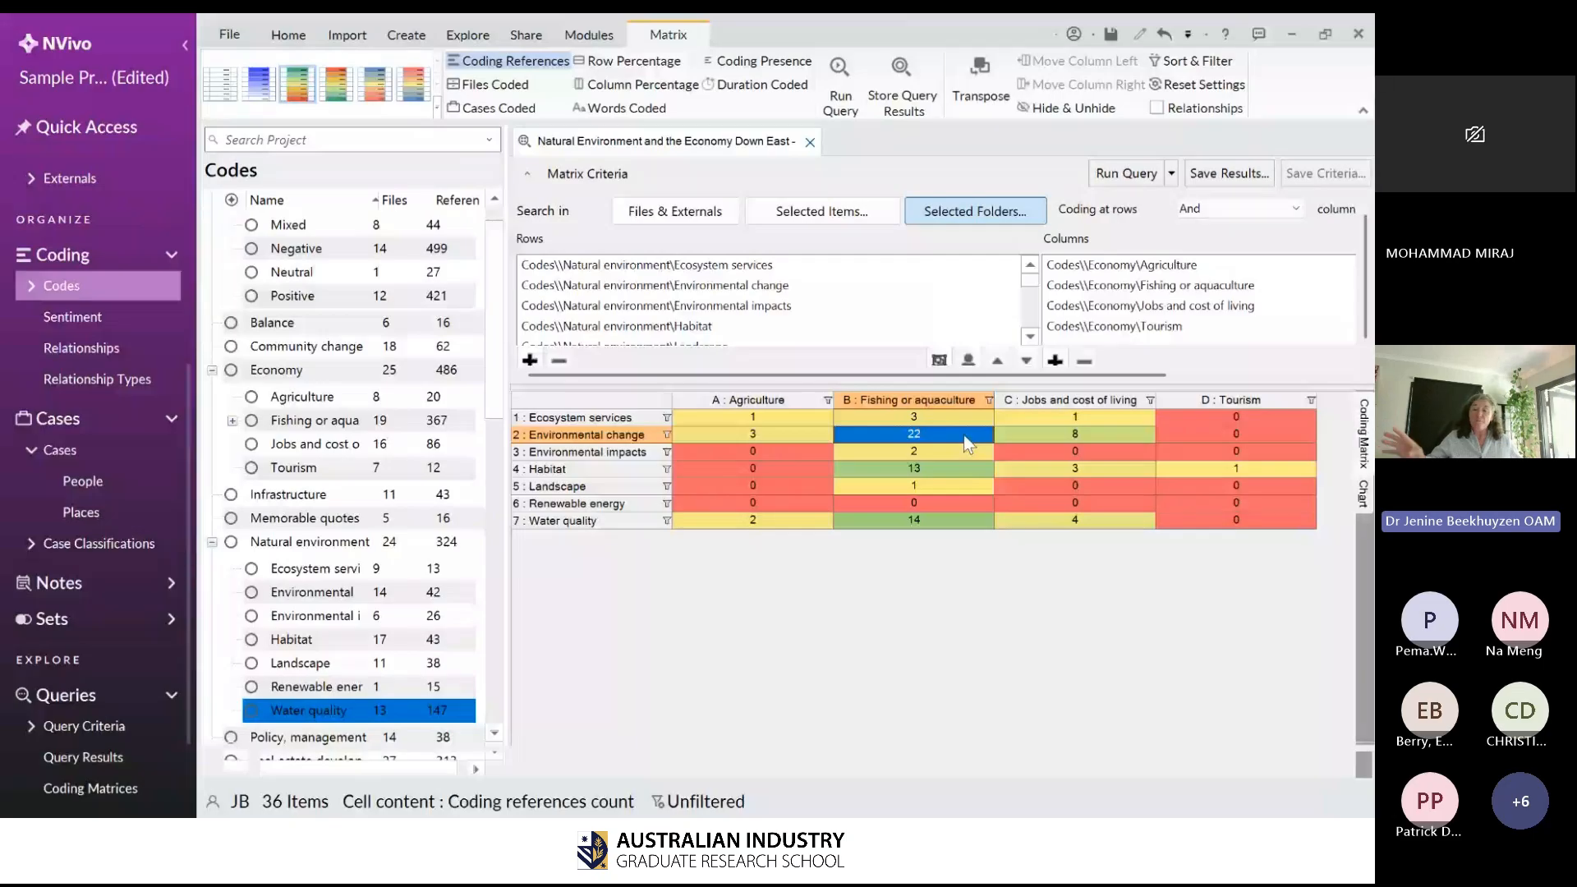
double_click(965, 444)
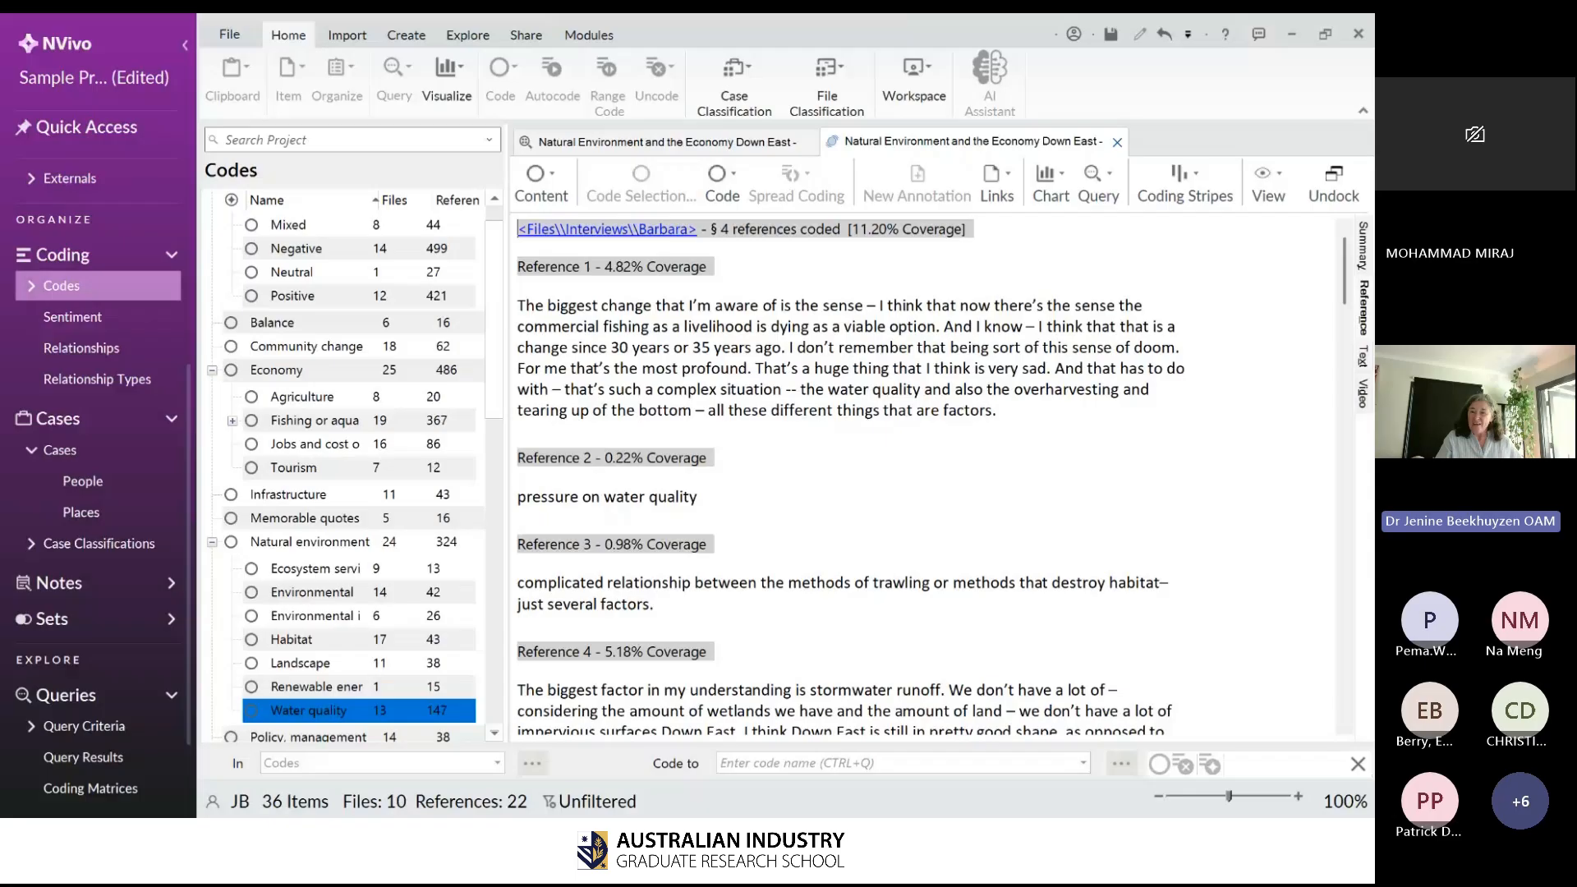
click(1365, 250)
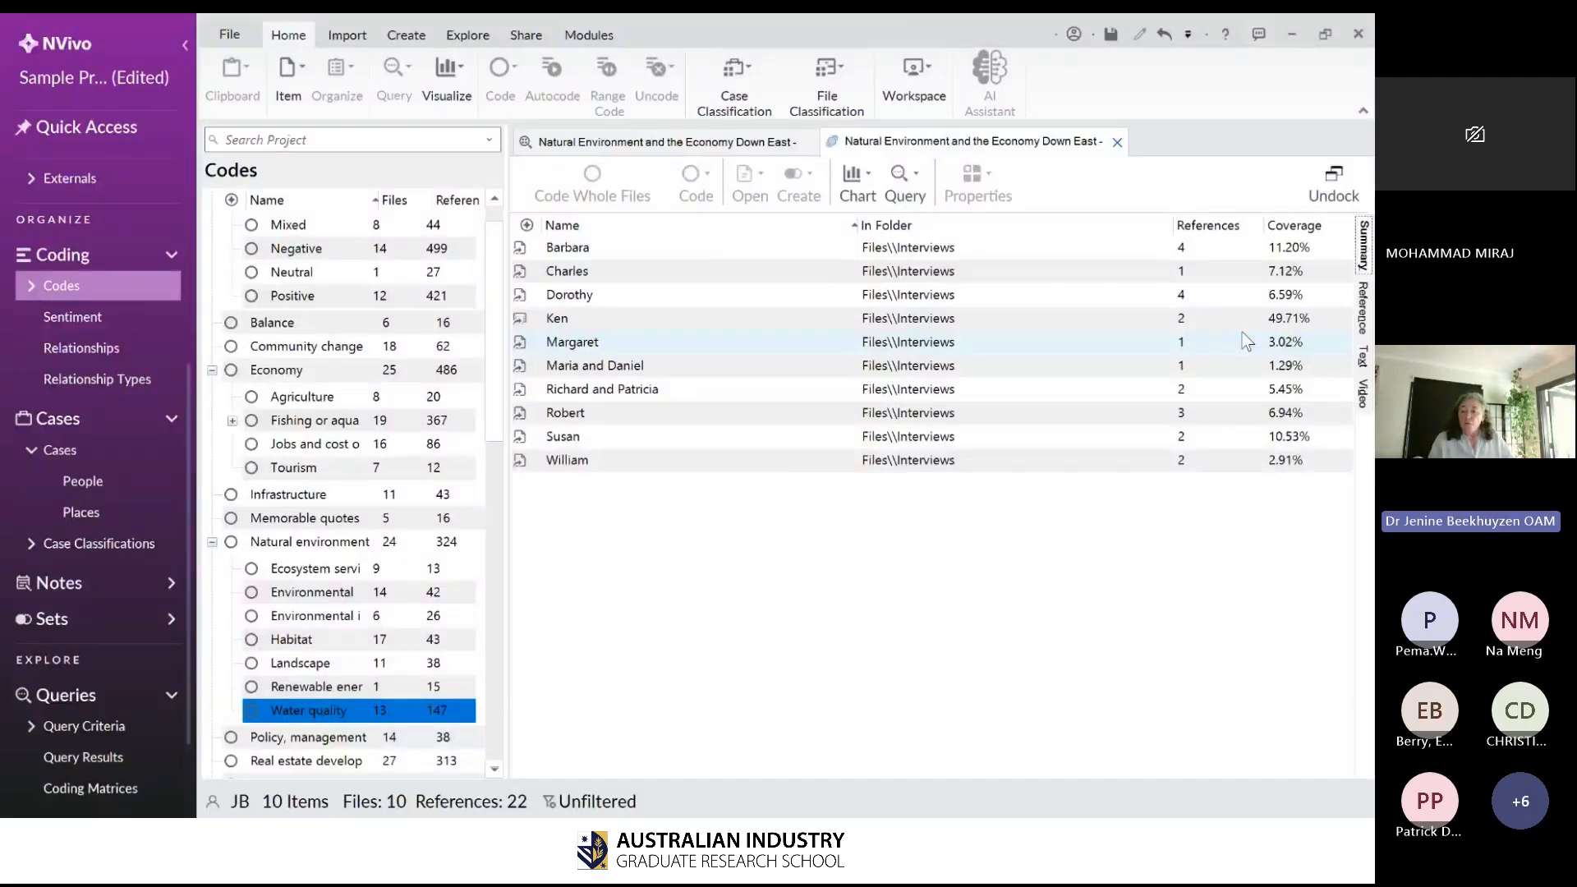
click(1364, 308)
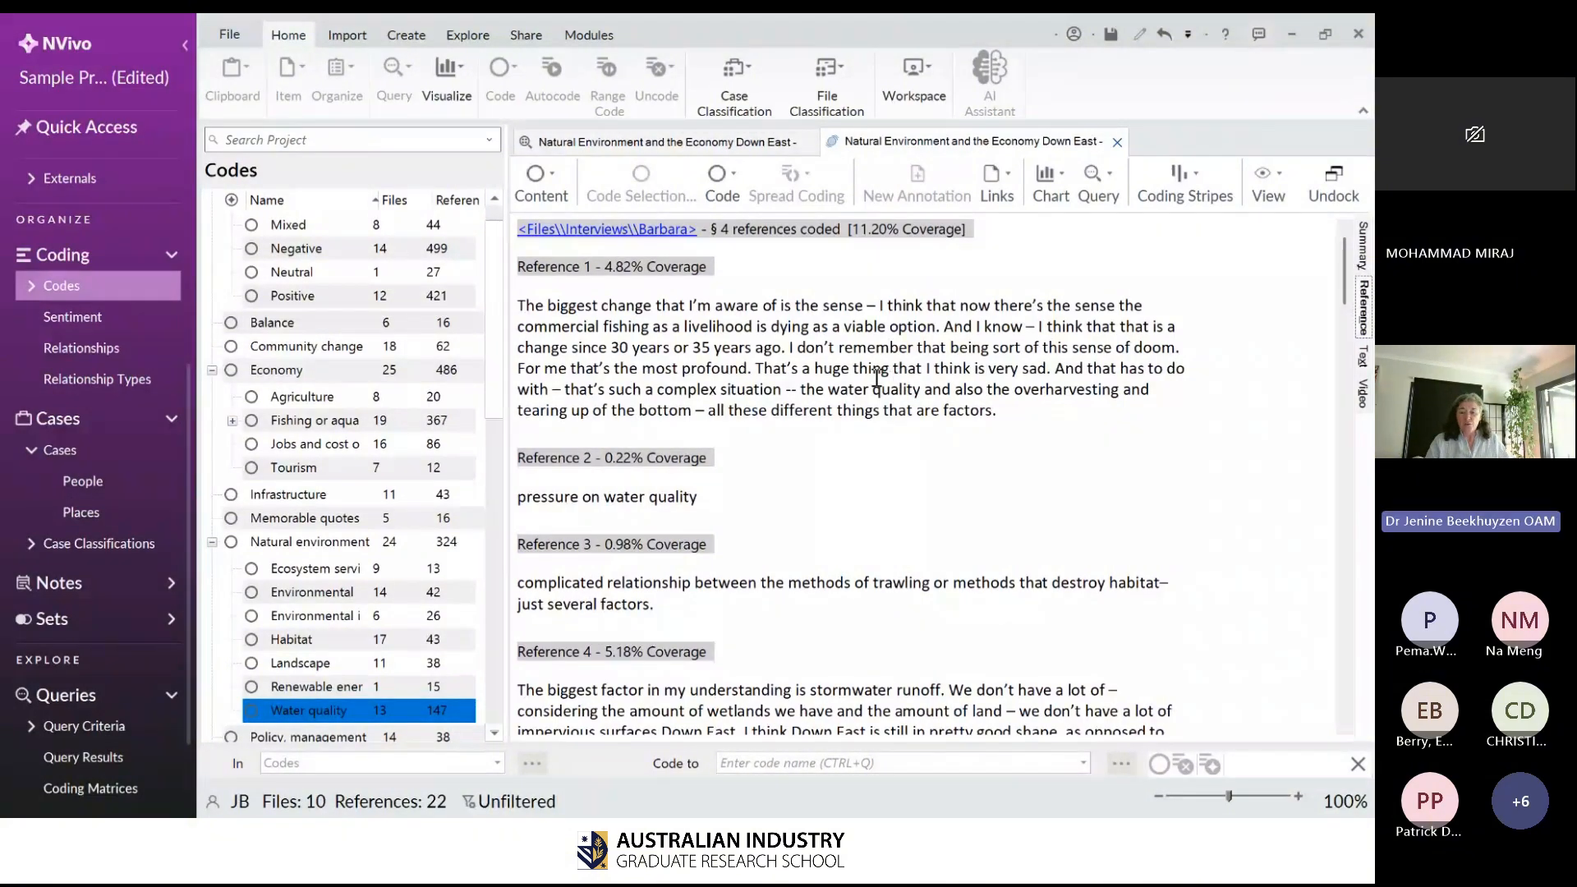
scroll(877, 378, down, 15)
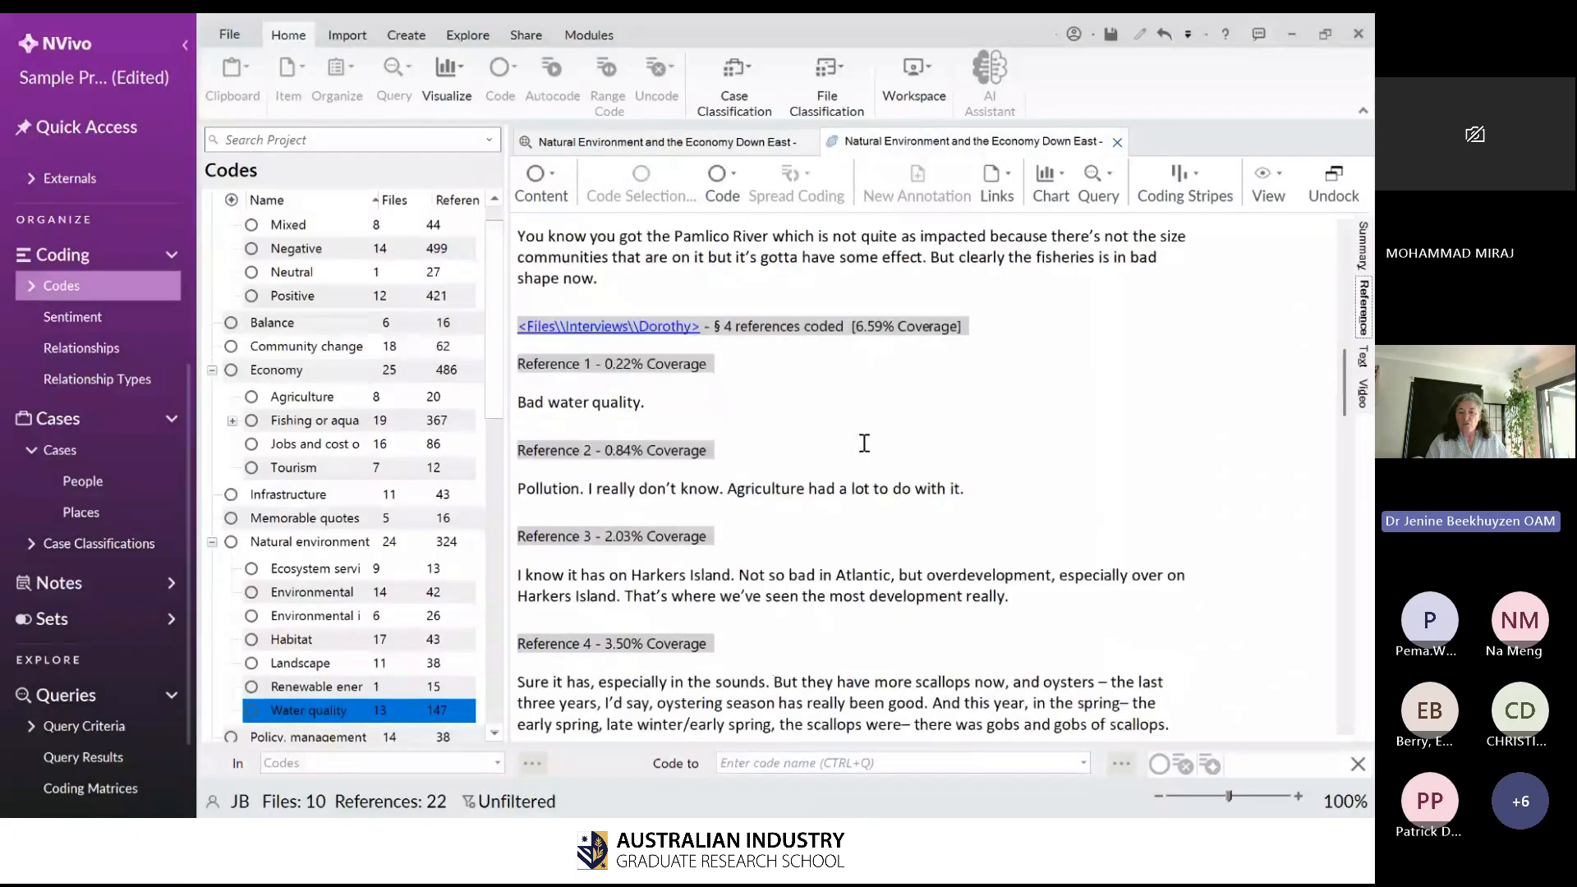
scroll(864, 443, down, 7)
scroll(866, 439, down, 10)
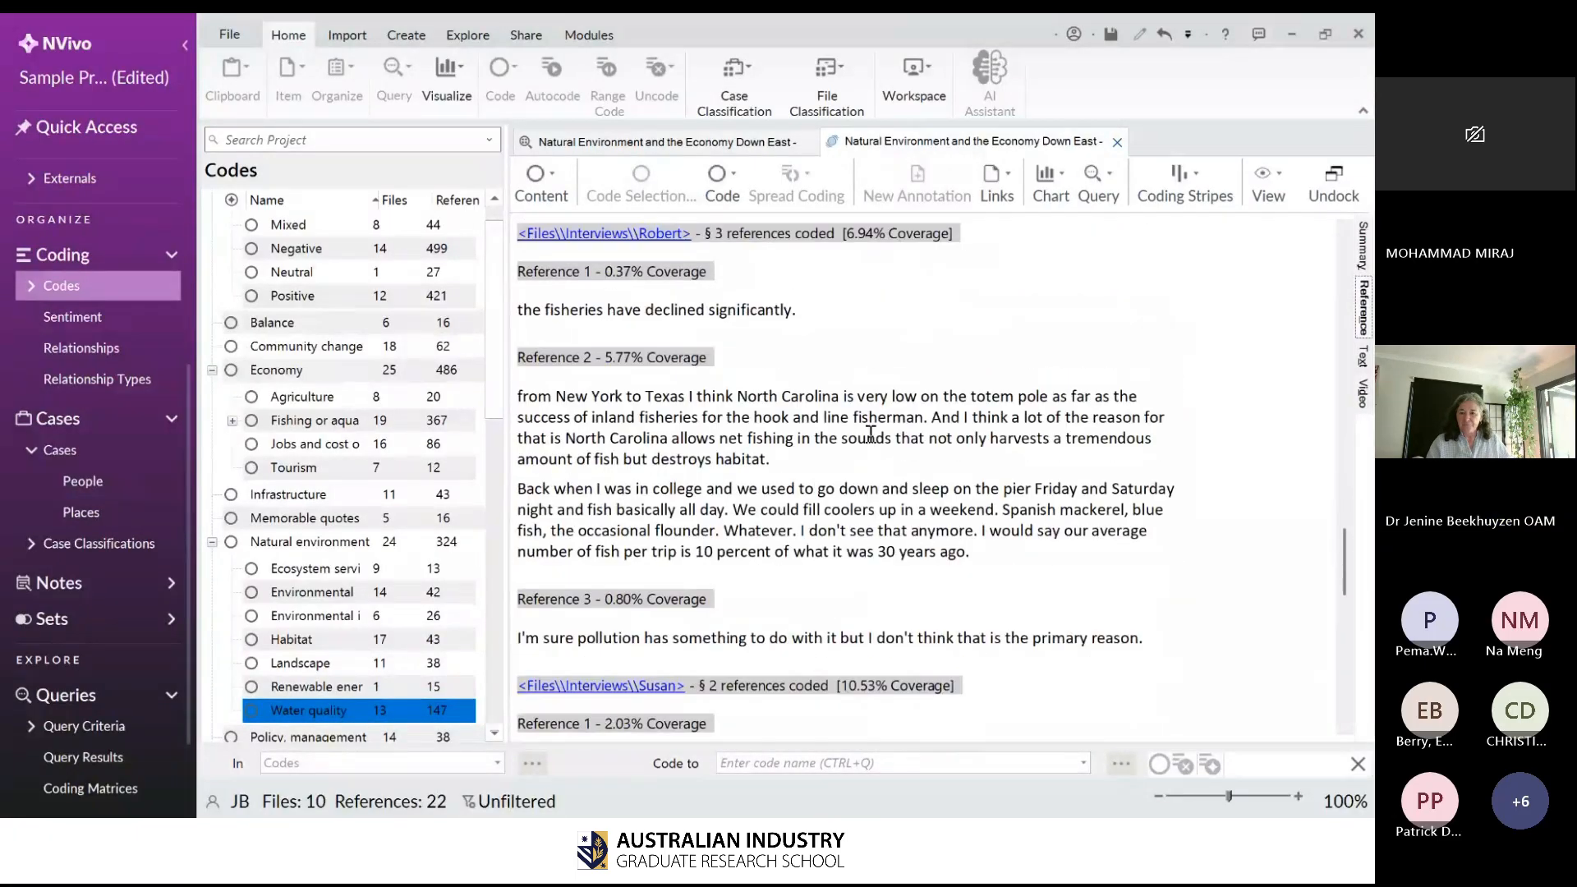
- Review the earlier coded references for Environmental change and Fishing or aquaculture, and close that matrix cell's view
scroll(871, 433, up, 8)
scroll(885, 423, up, 3)
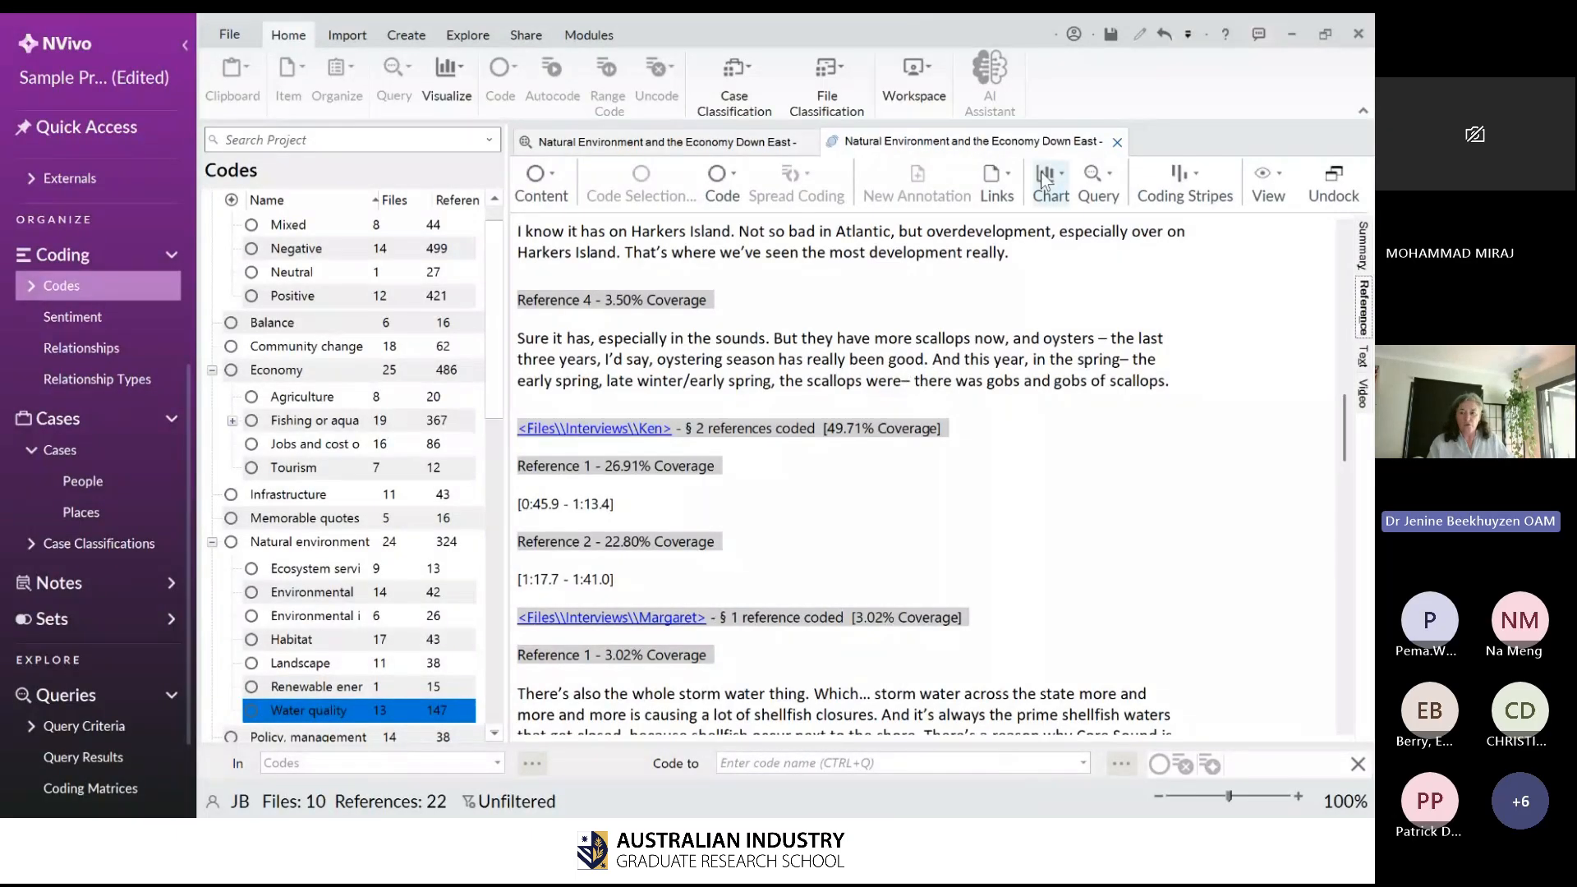
click(1118, 143)
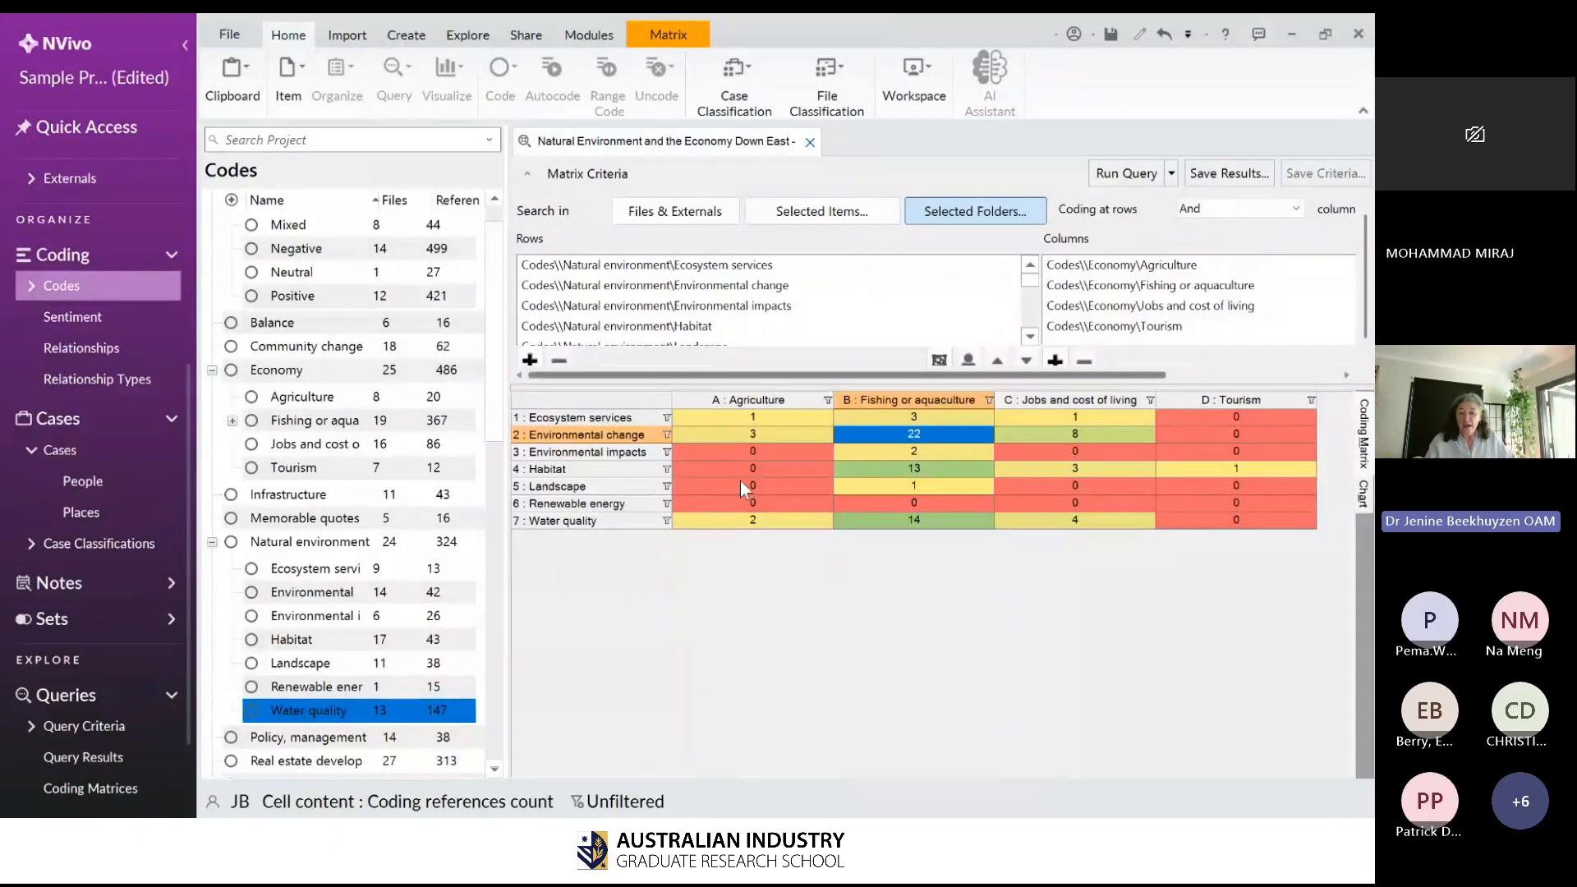
- Compare matrix cells for Environmental impacts under Agriculture and for Environmental change, Habitat and Water quality under Fishing or aquaculture, and examine the Tourism column
click(749, 451)
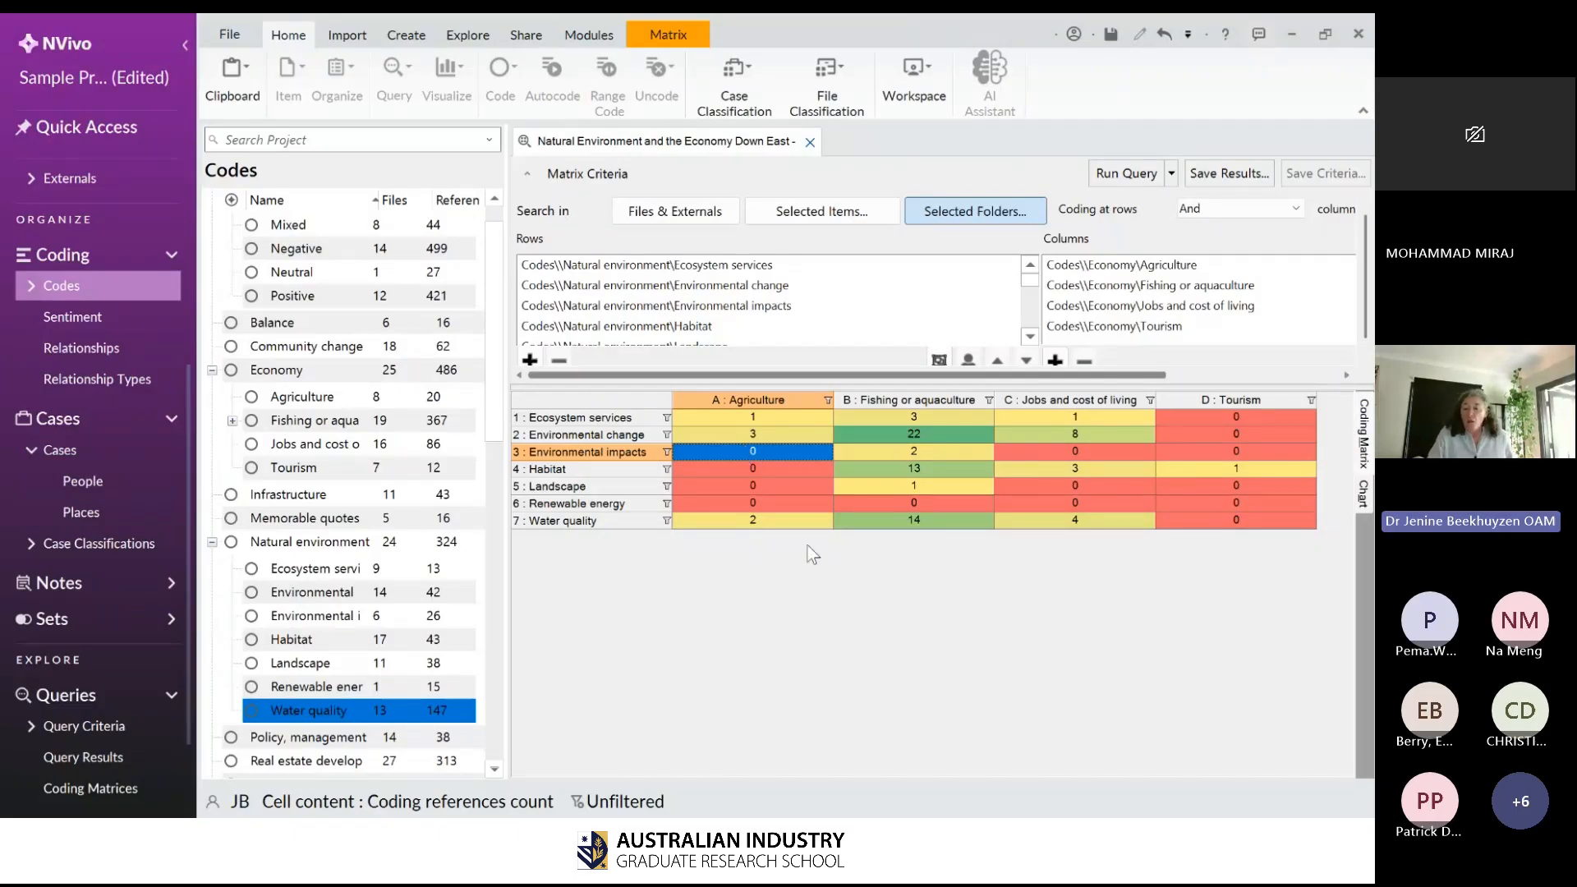
click(935, 436)
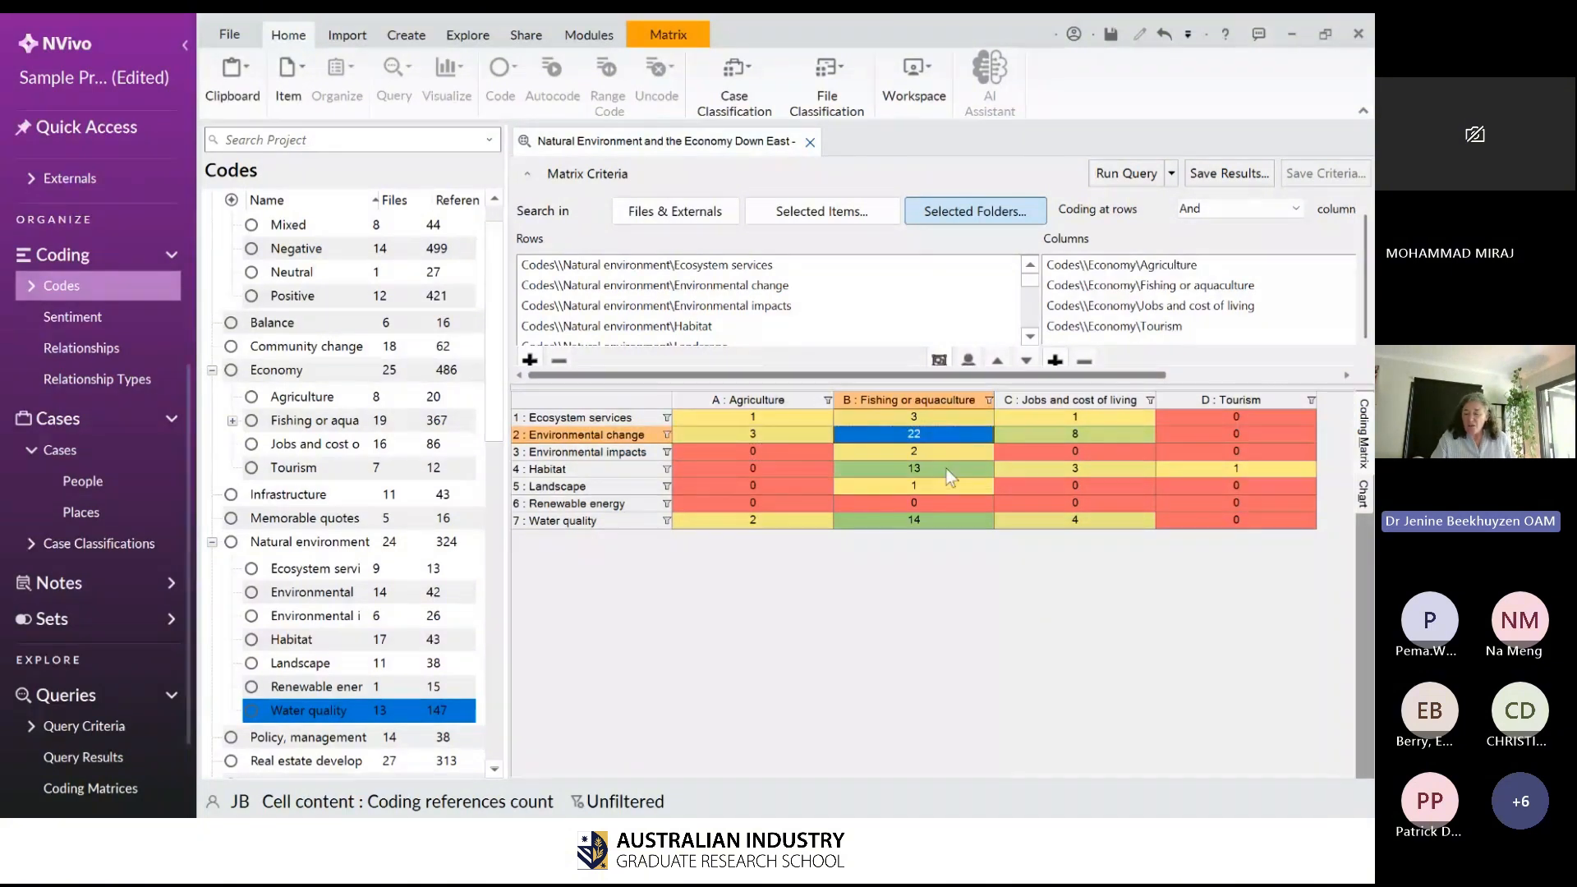
click(946, 468)
click(943, 523)
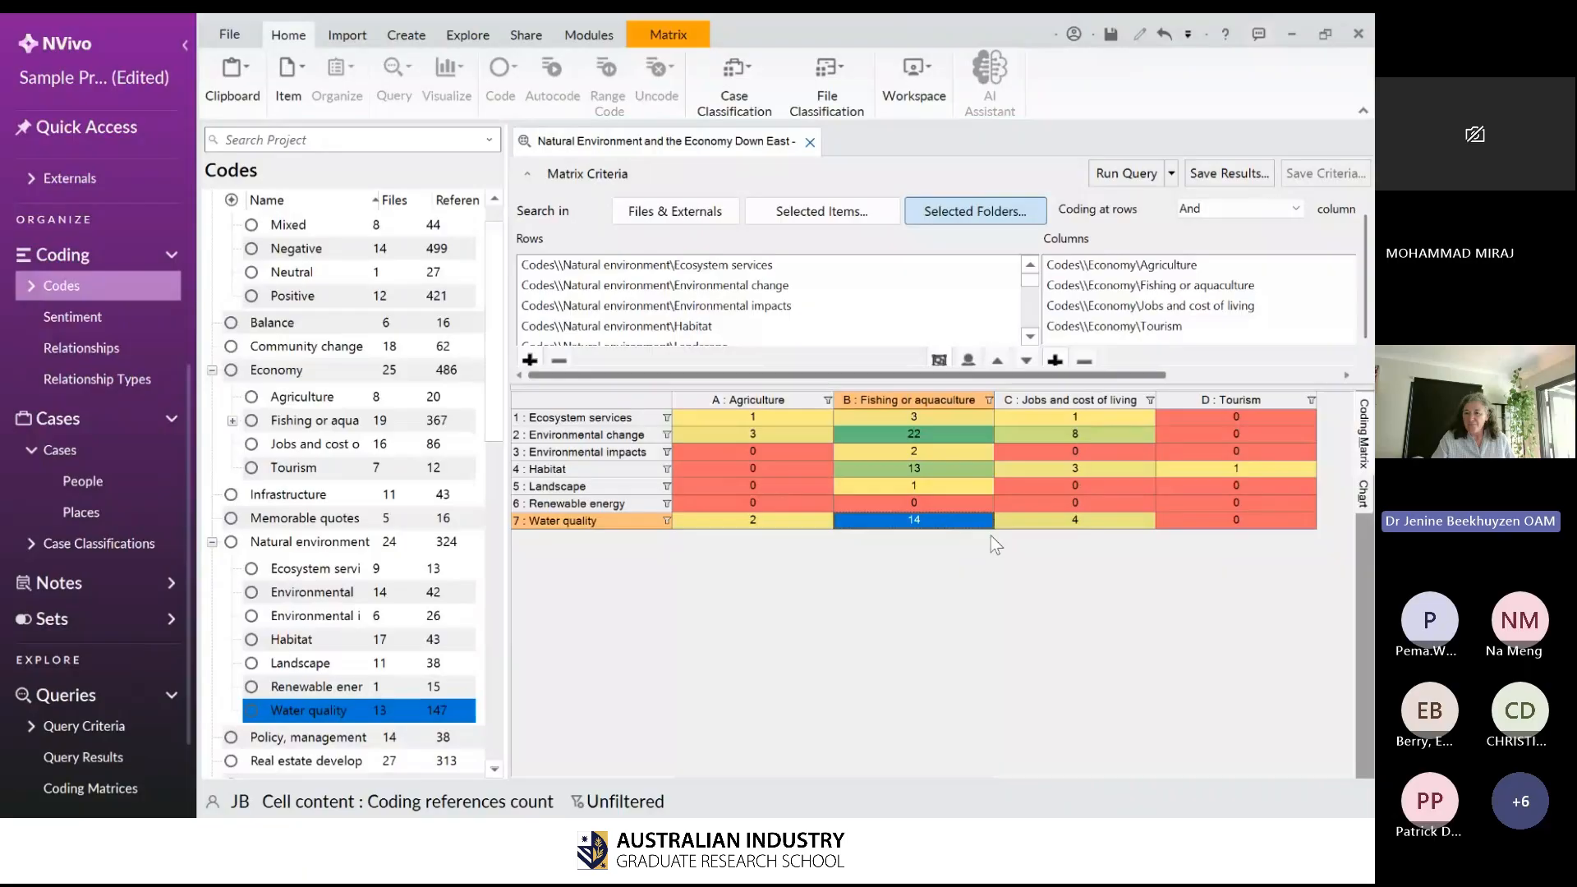
click(1073, 573)
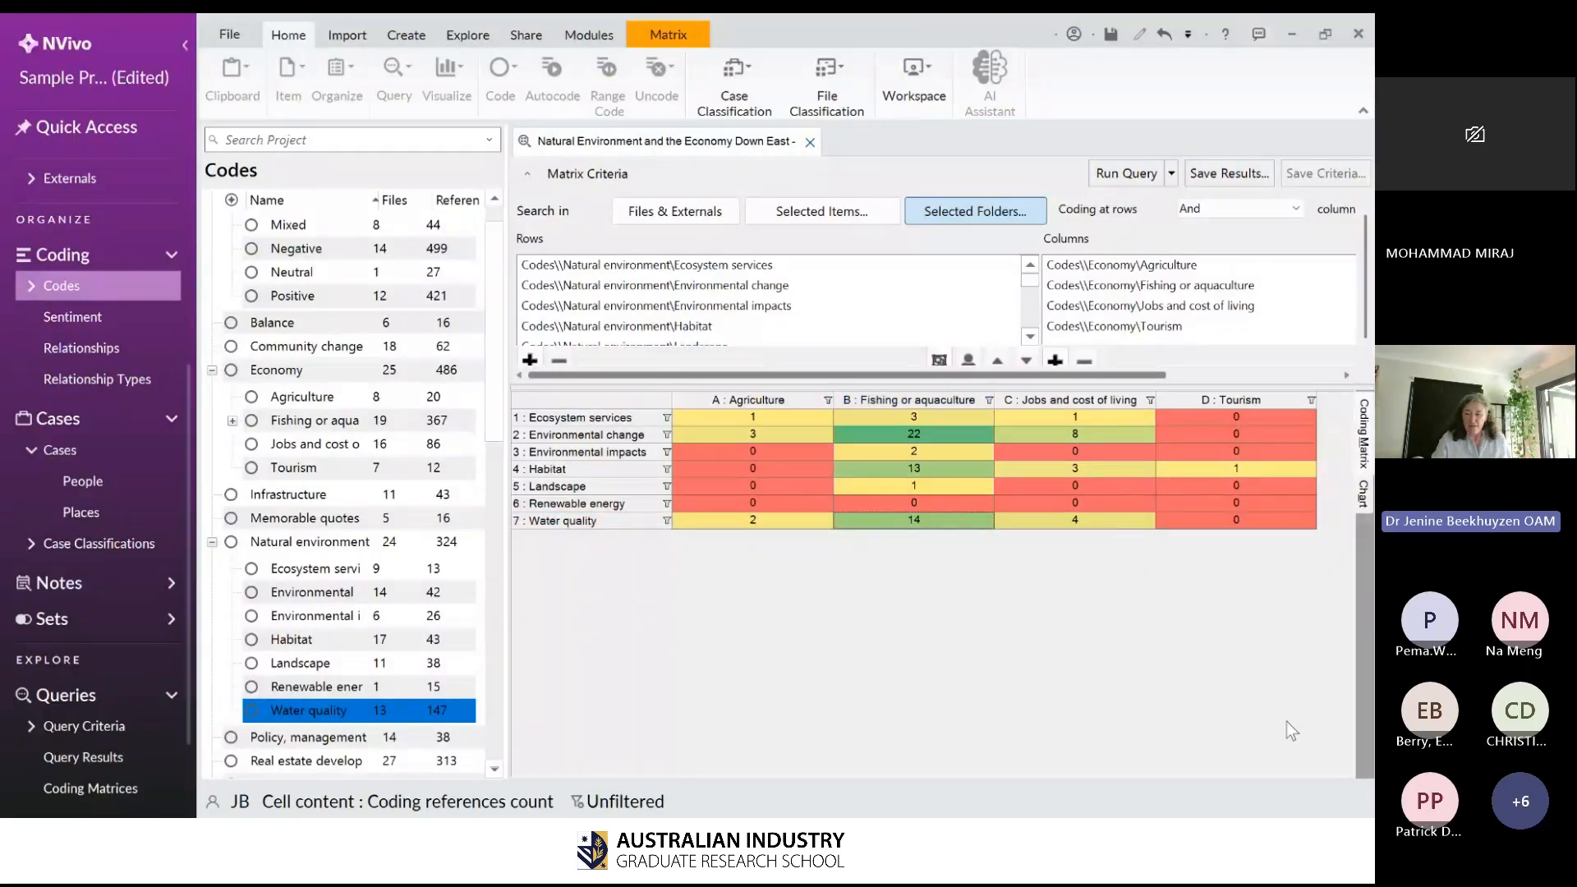
click(1270, 402)
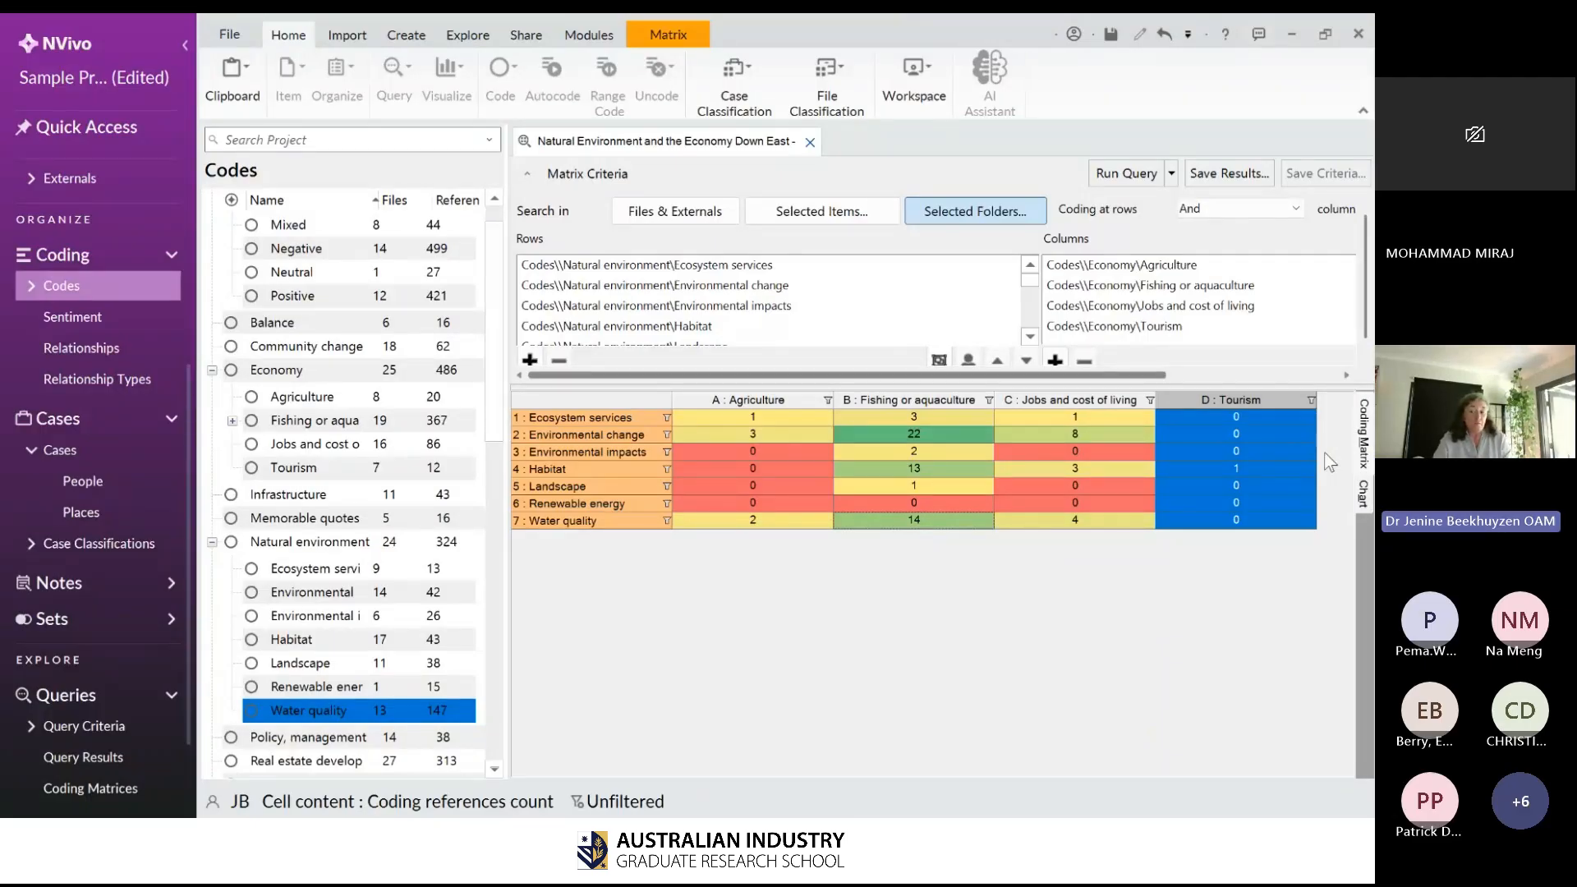
click(1199, 627)
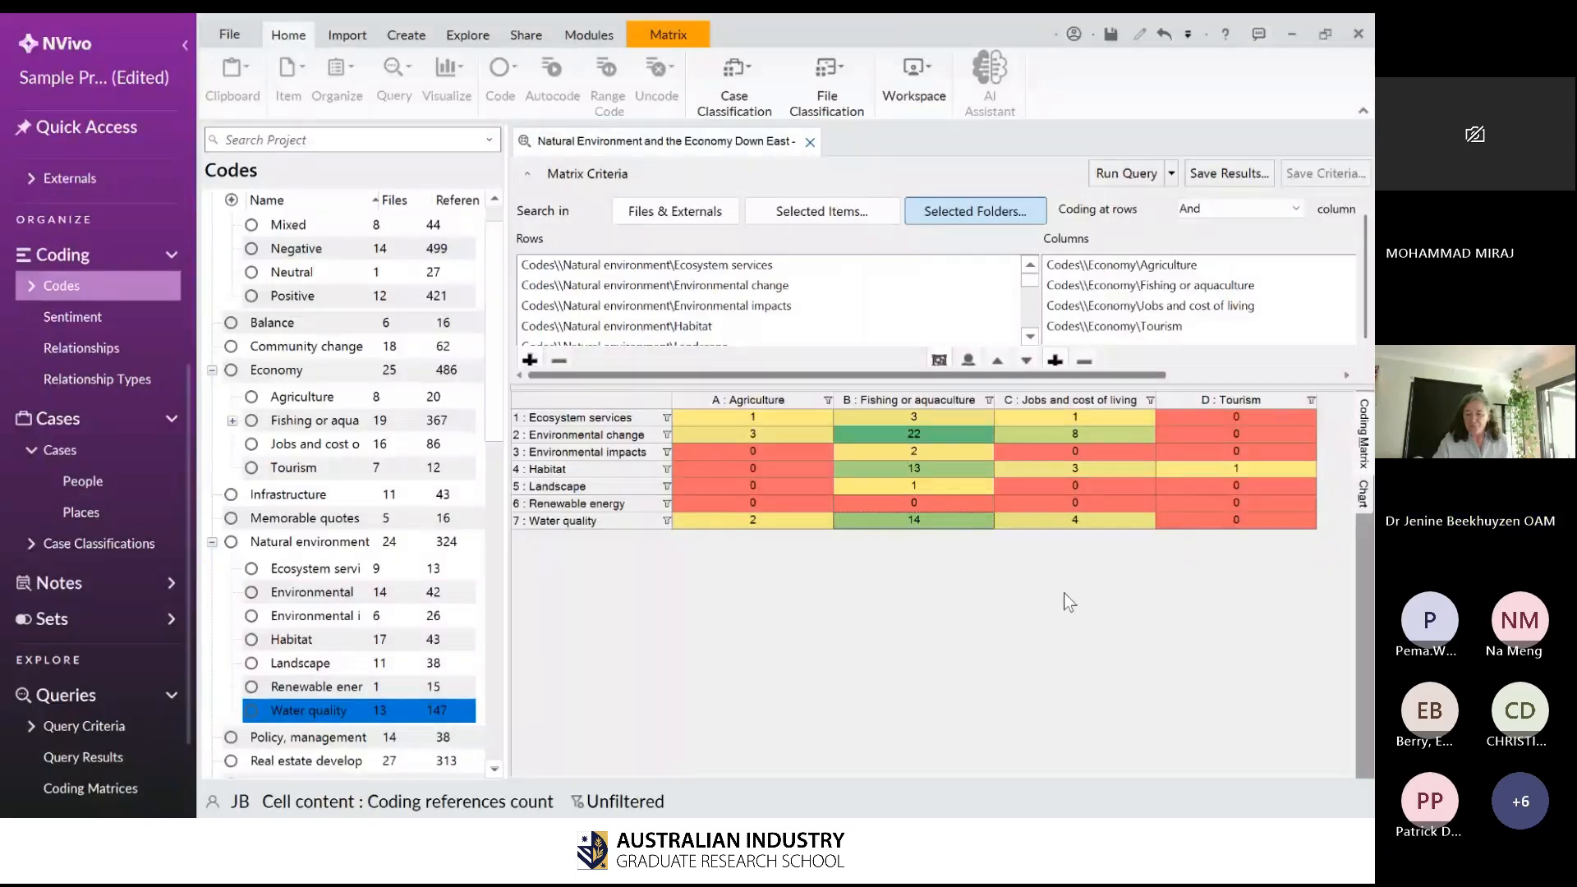
- Display the coding matrix results as a chart and change the chart type to Stacked Column
click(1367, 503)
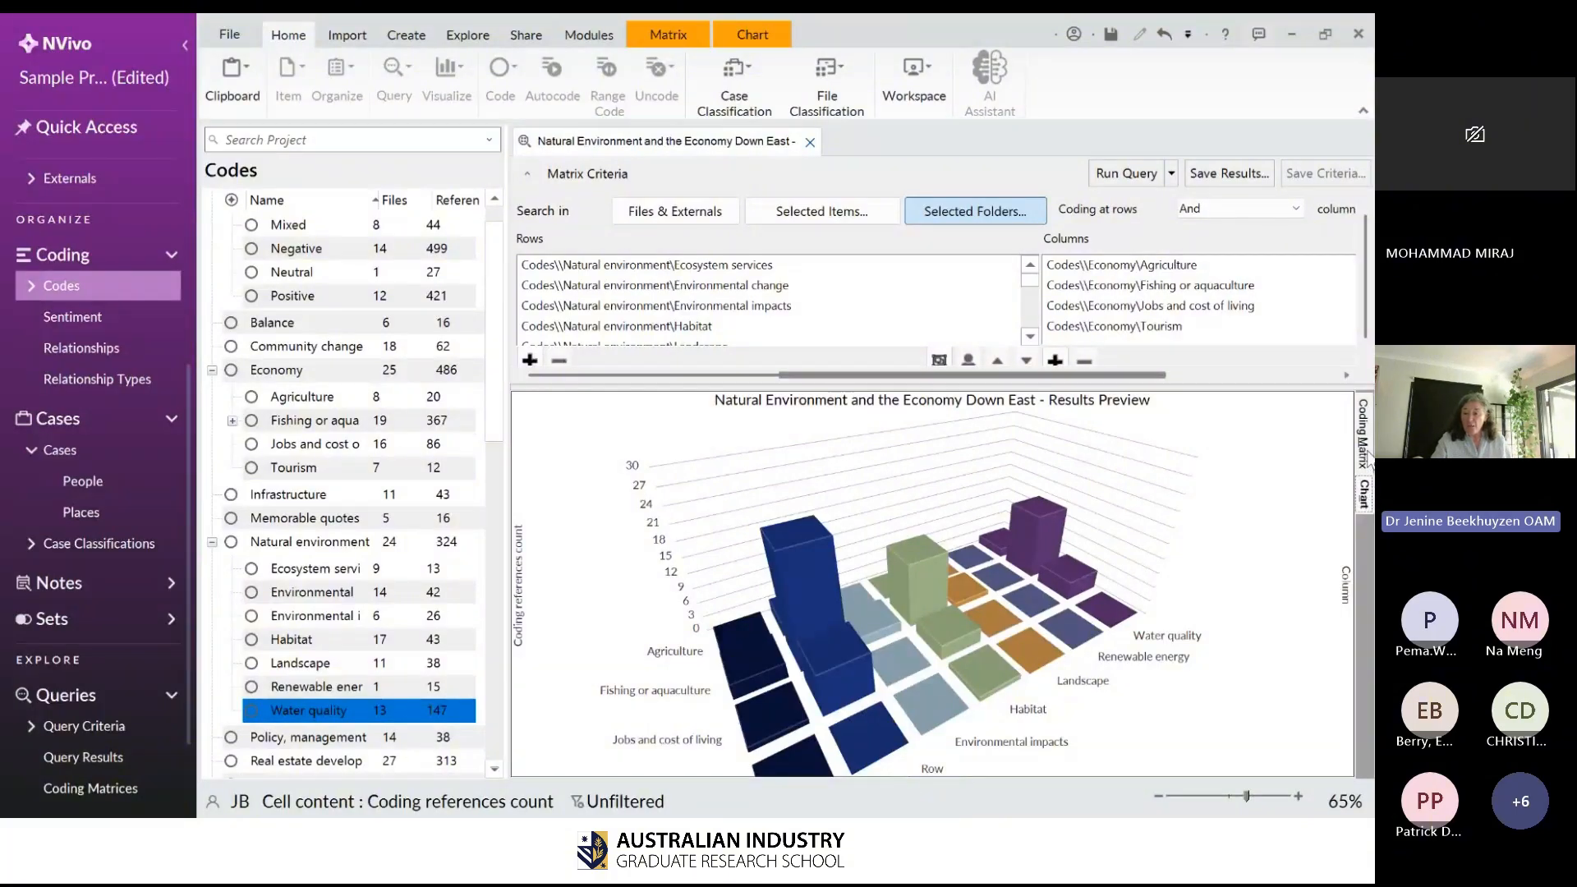
click(1367, 448)
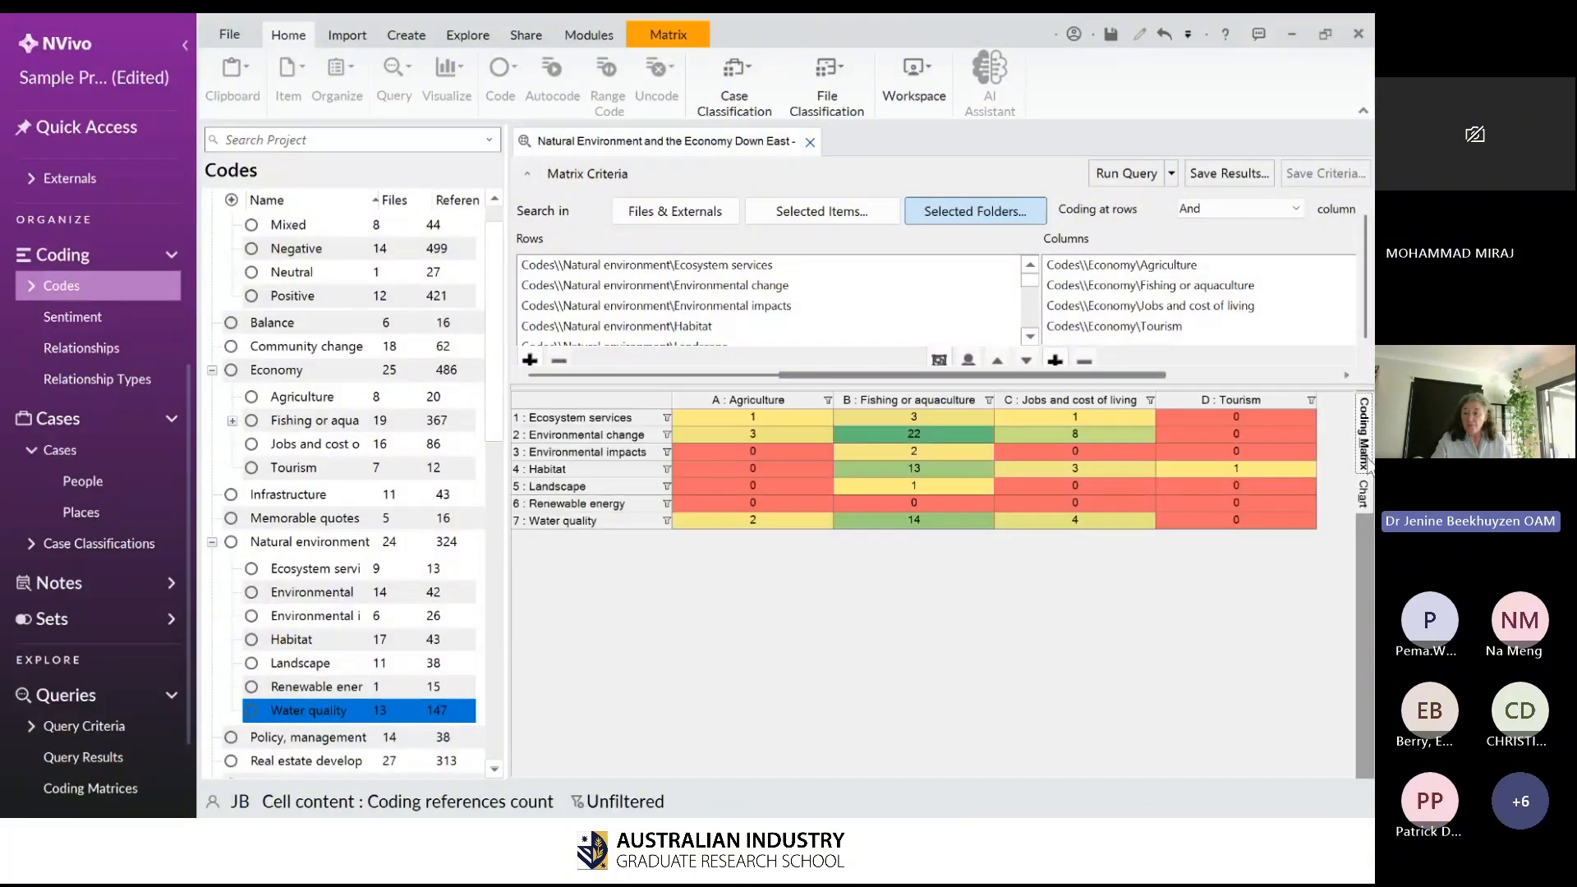
click(1367, 493)
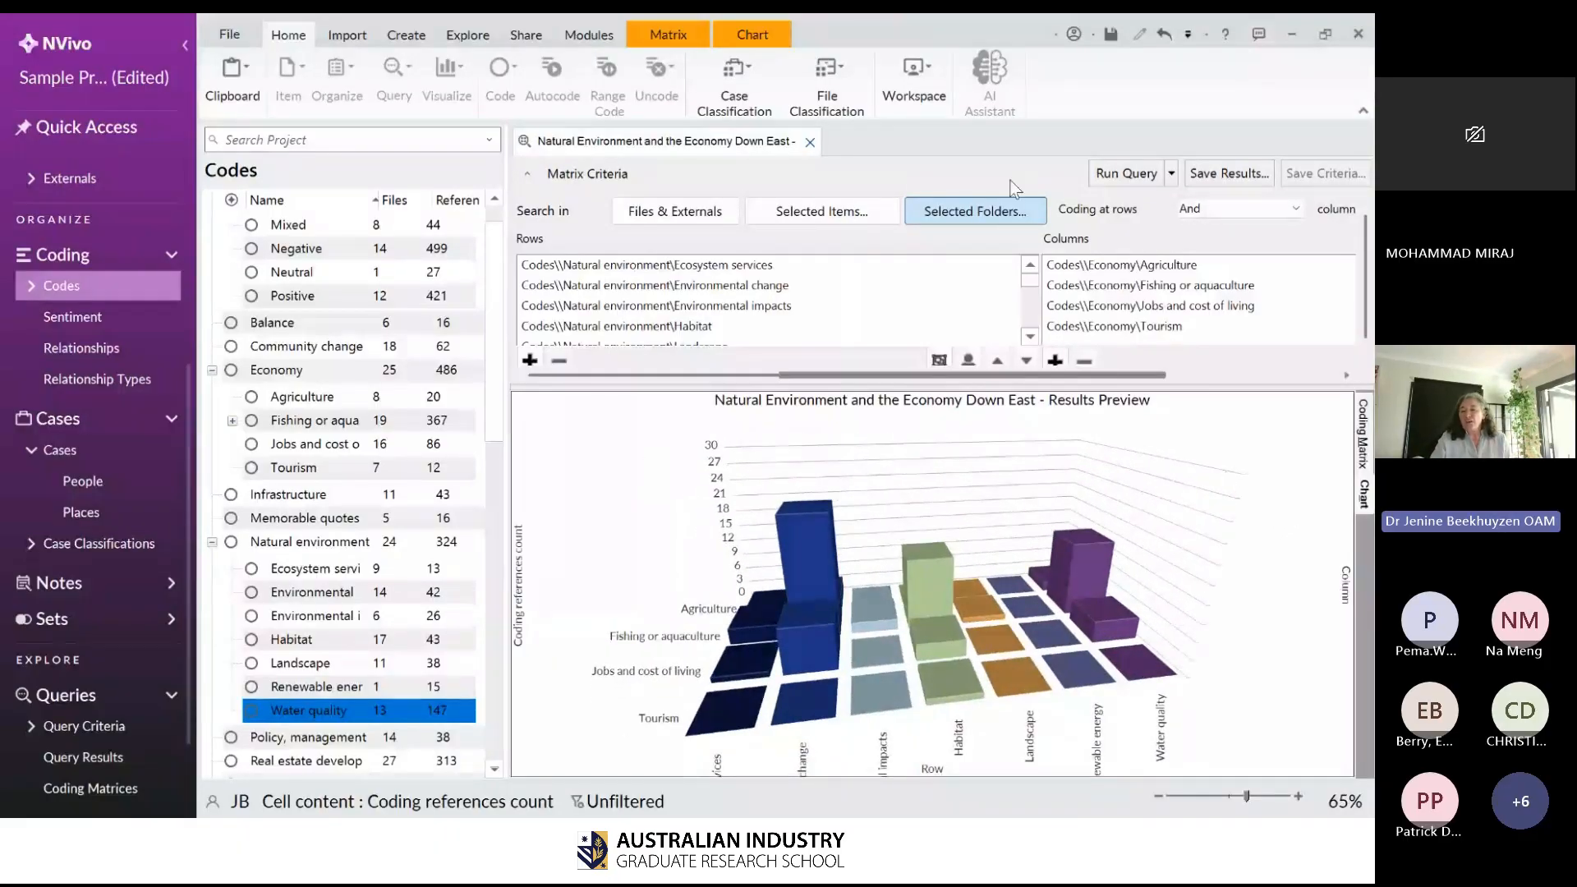
click(772, 35)
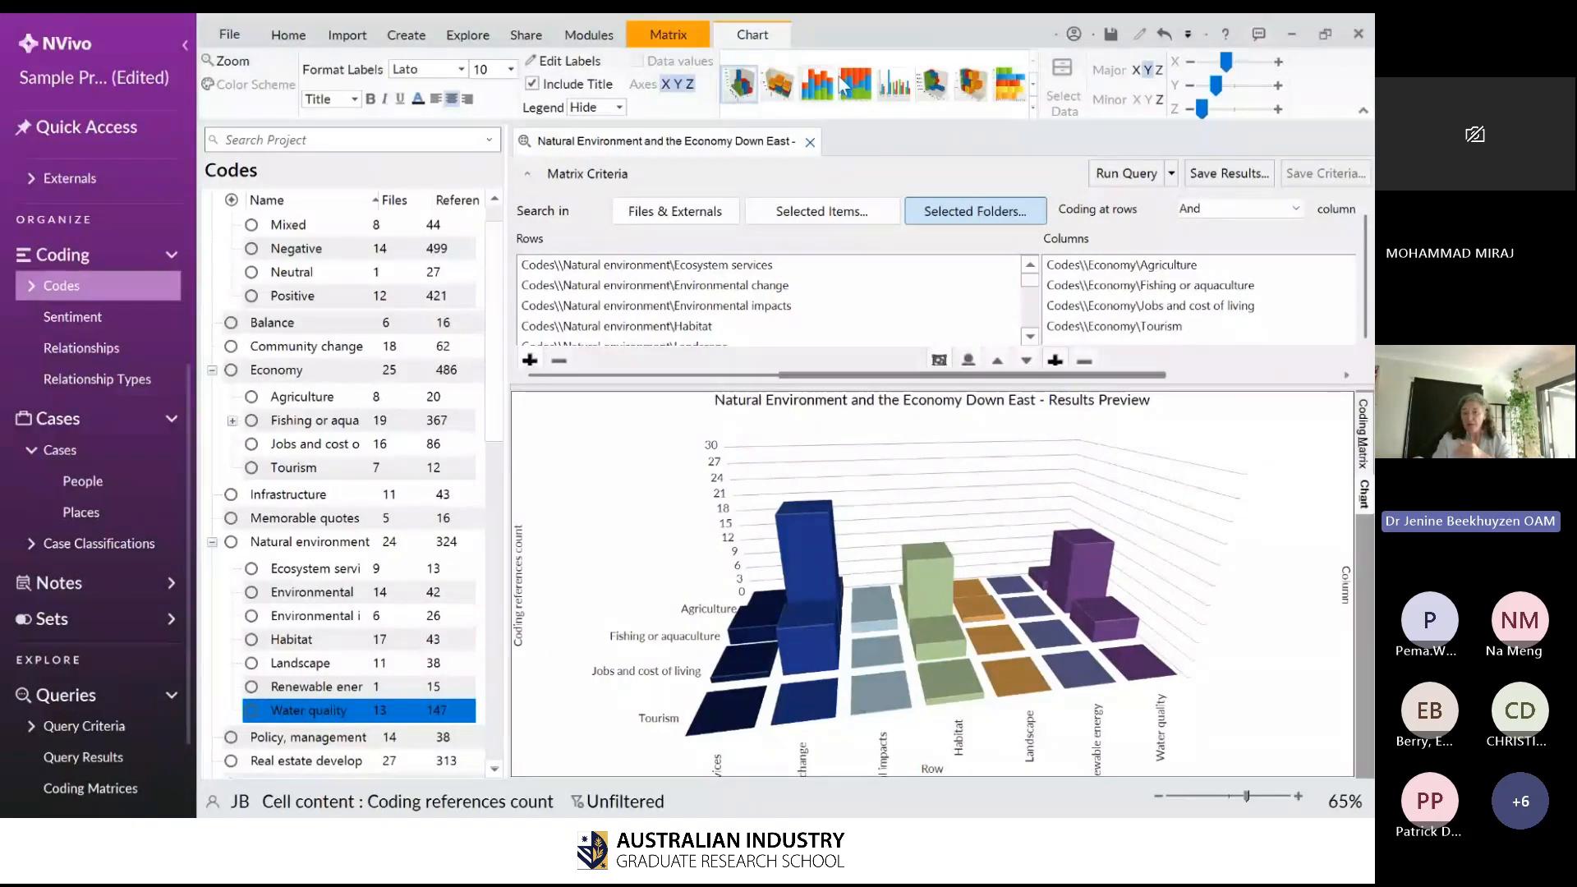
click(821, 93)
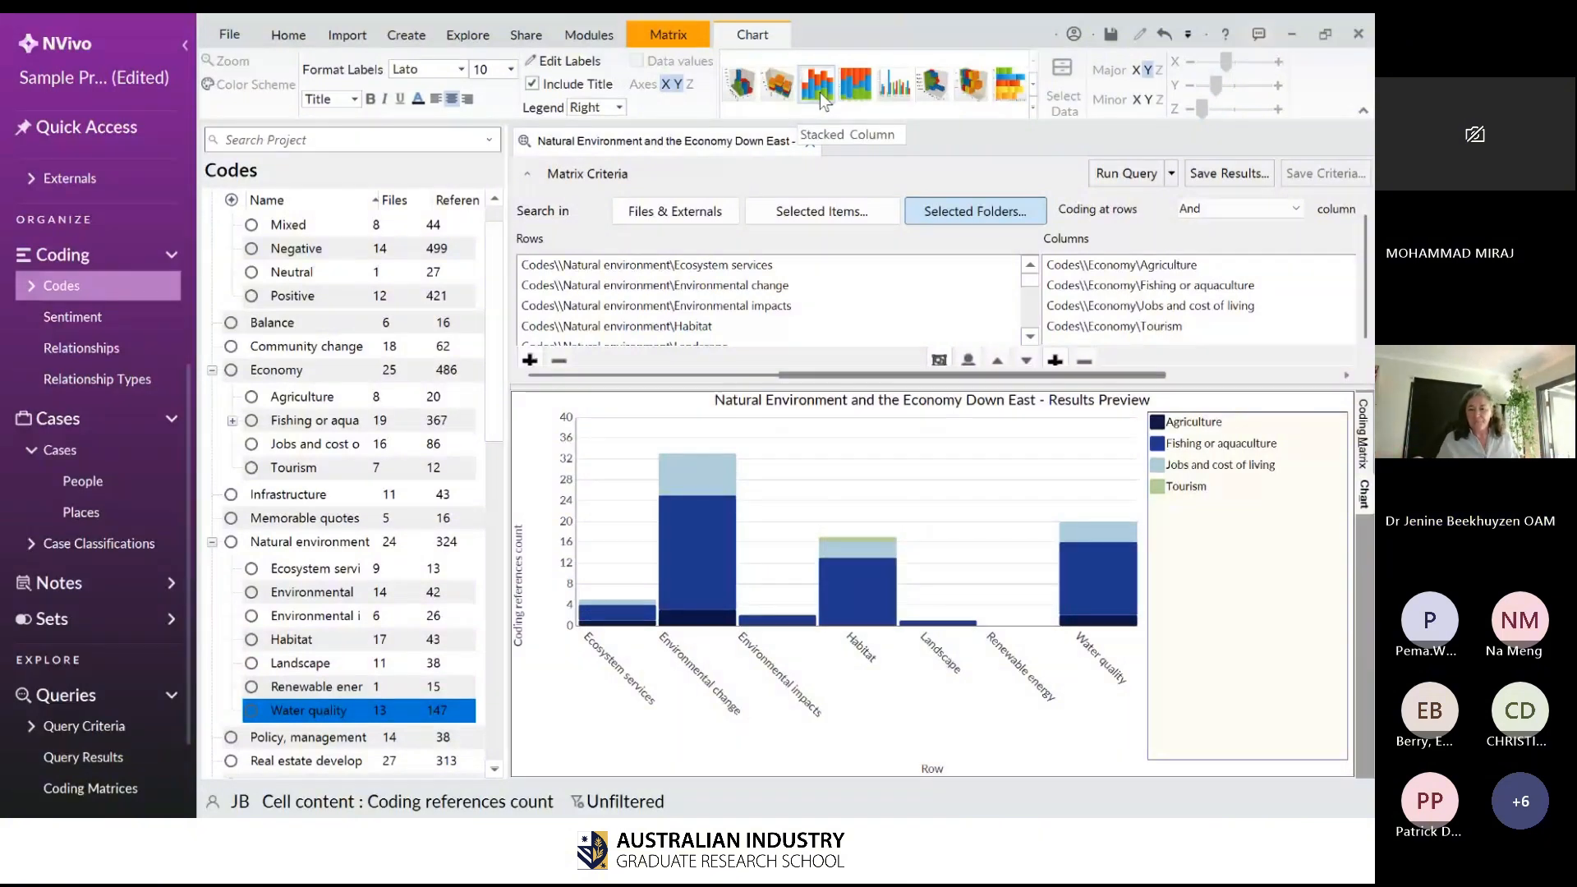
right_click(894, 536)
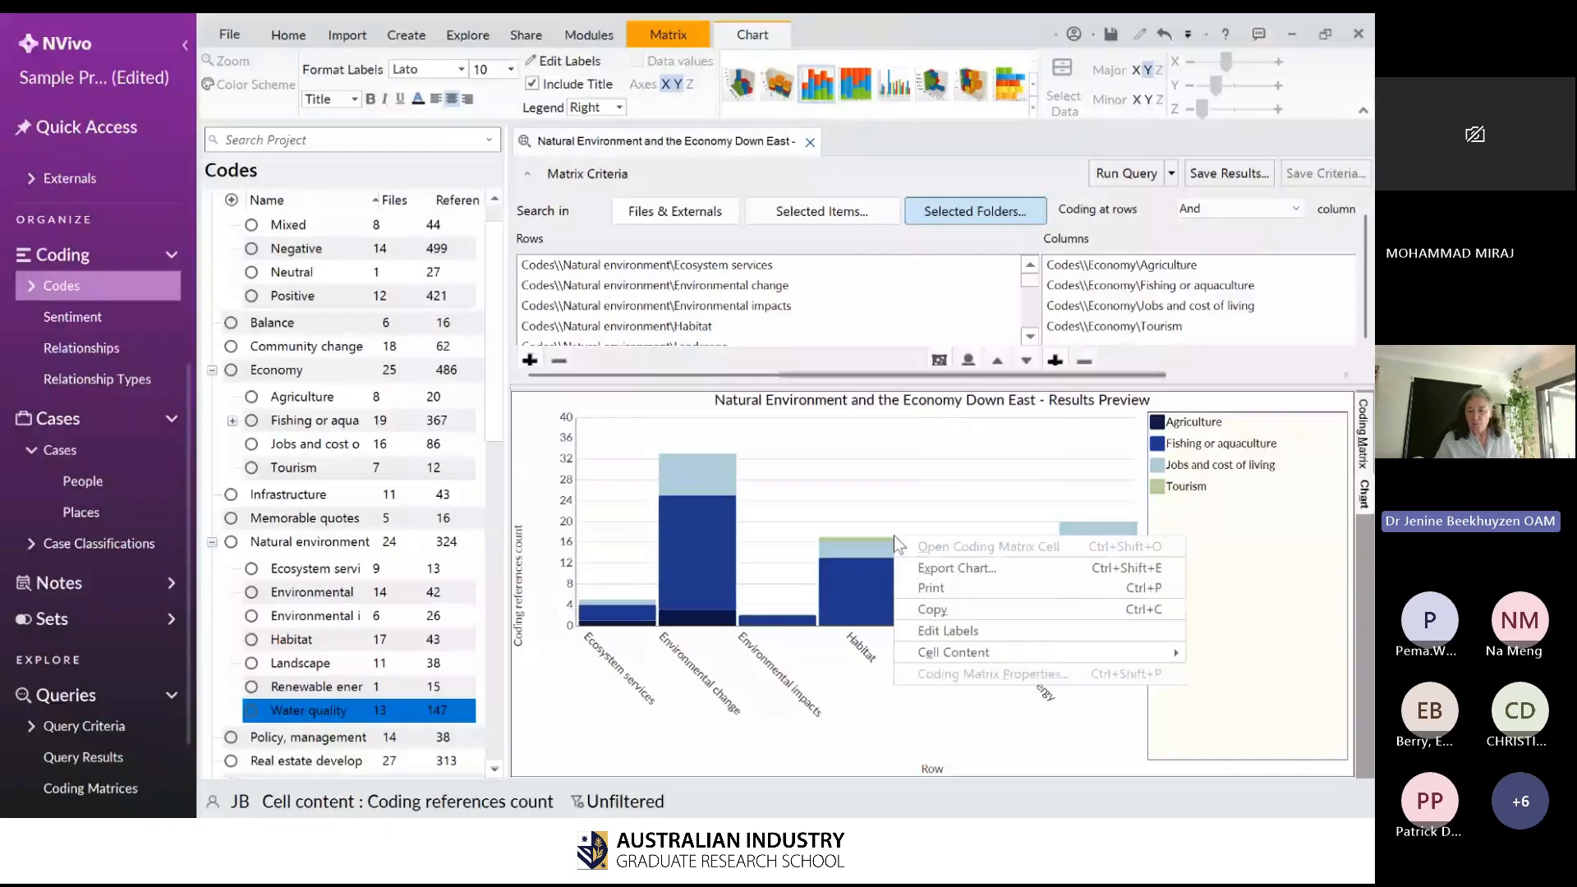
click(889, 512)
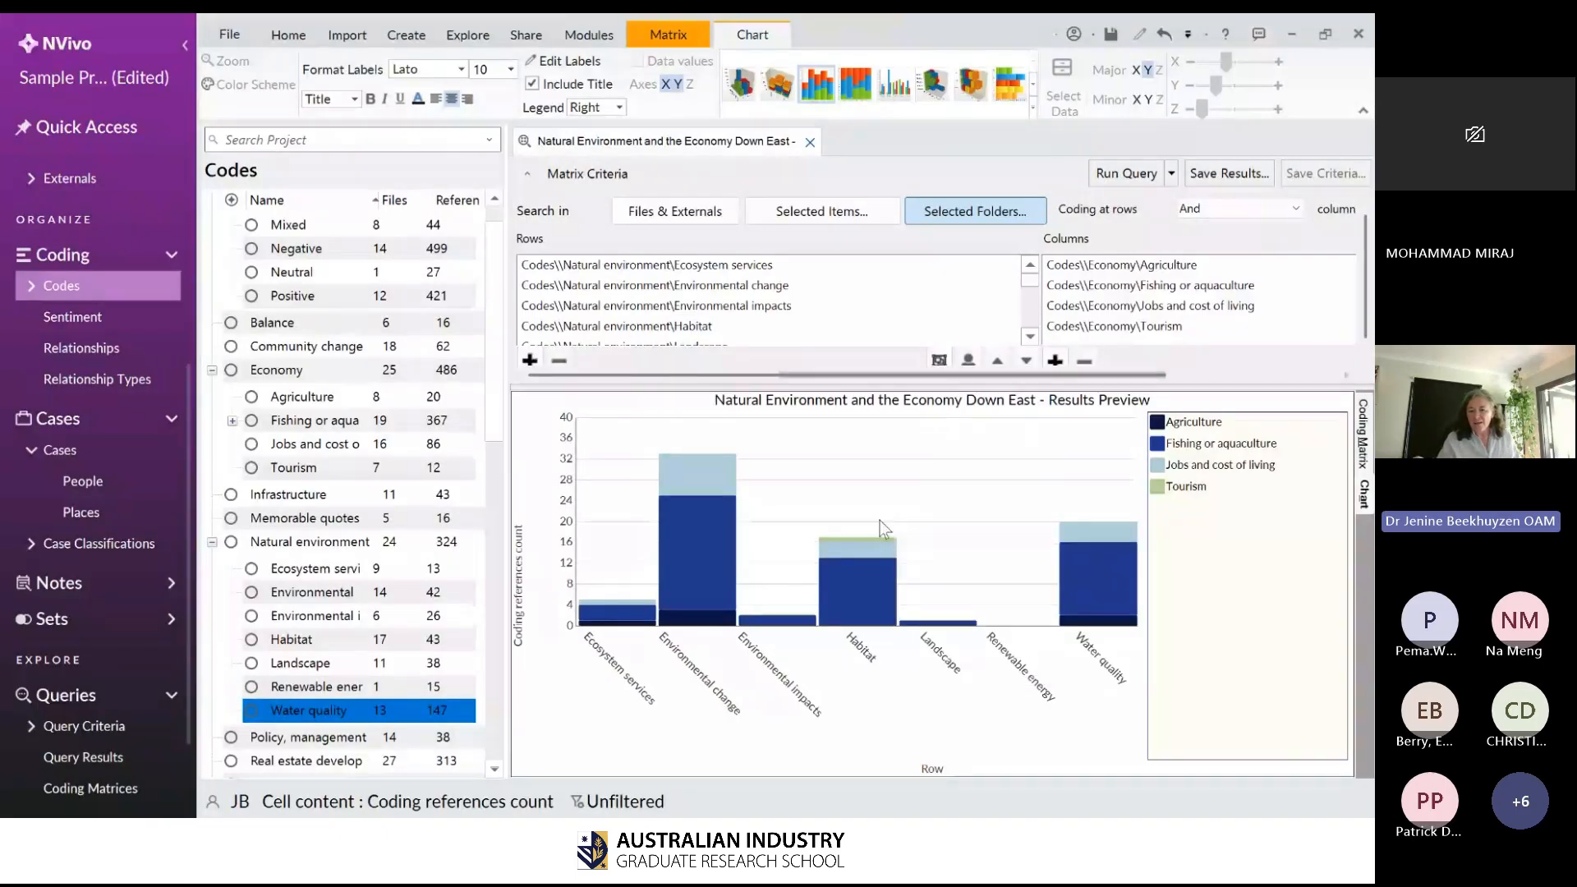
mouse_move(1106, 534)
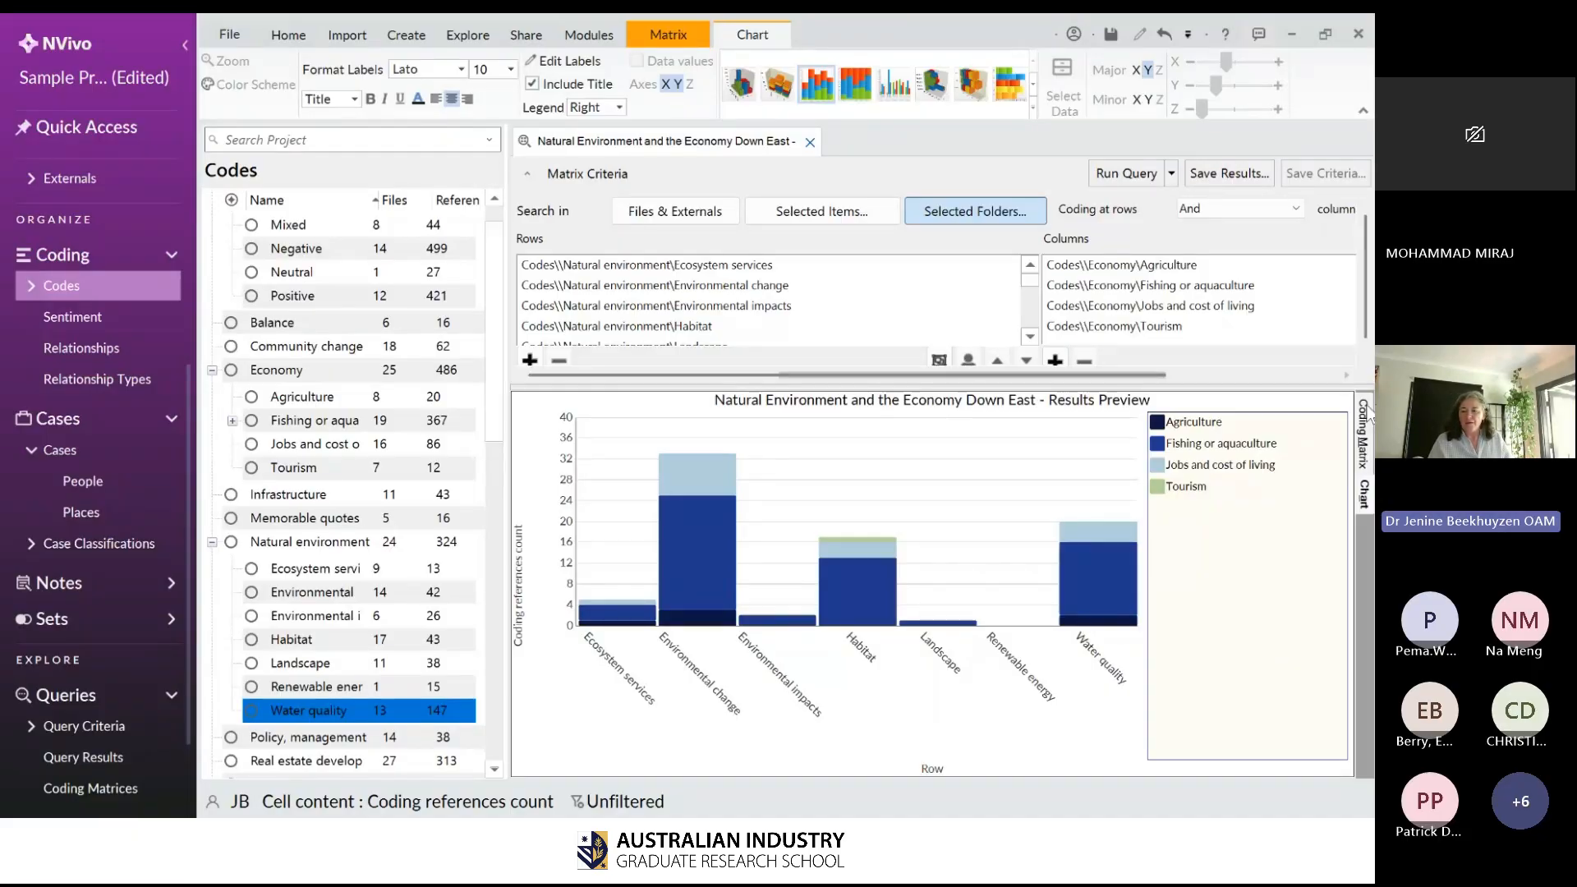
- Return to the coding matrix table and examine the Environmental change and Landscape cells under Fishing or aquaculture
click(1365, 432)
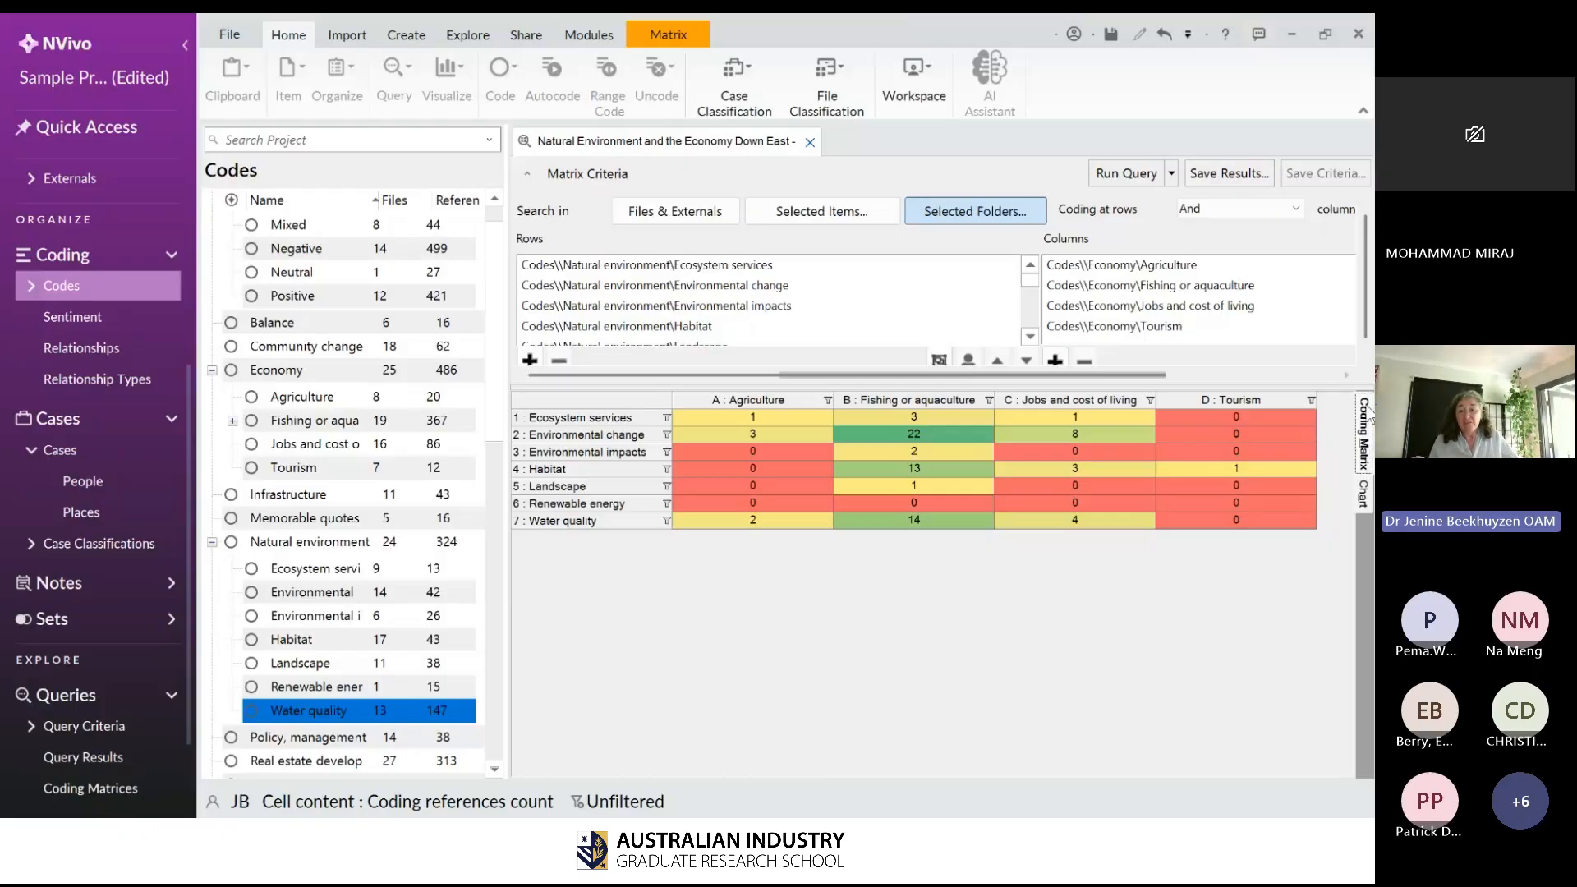
click(953, 445)
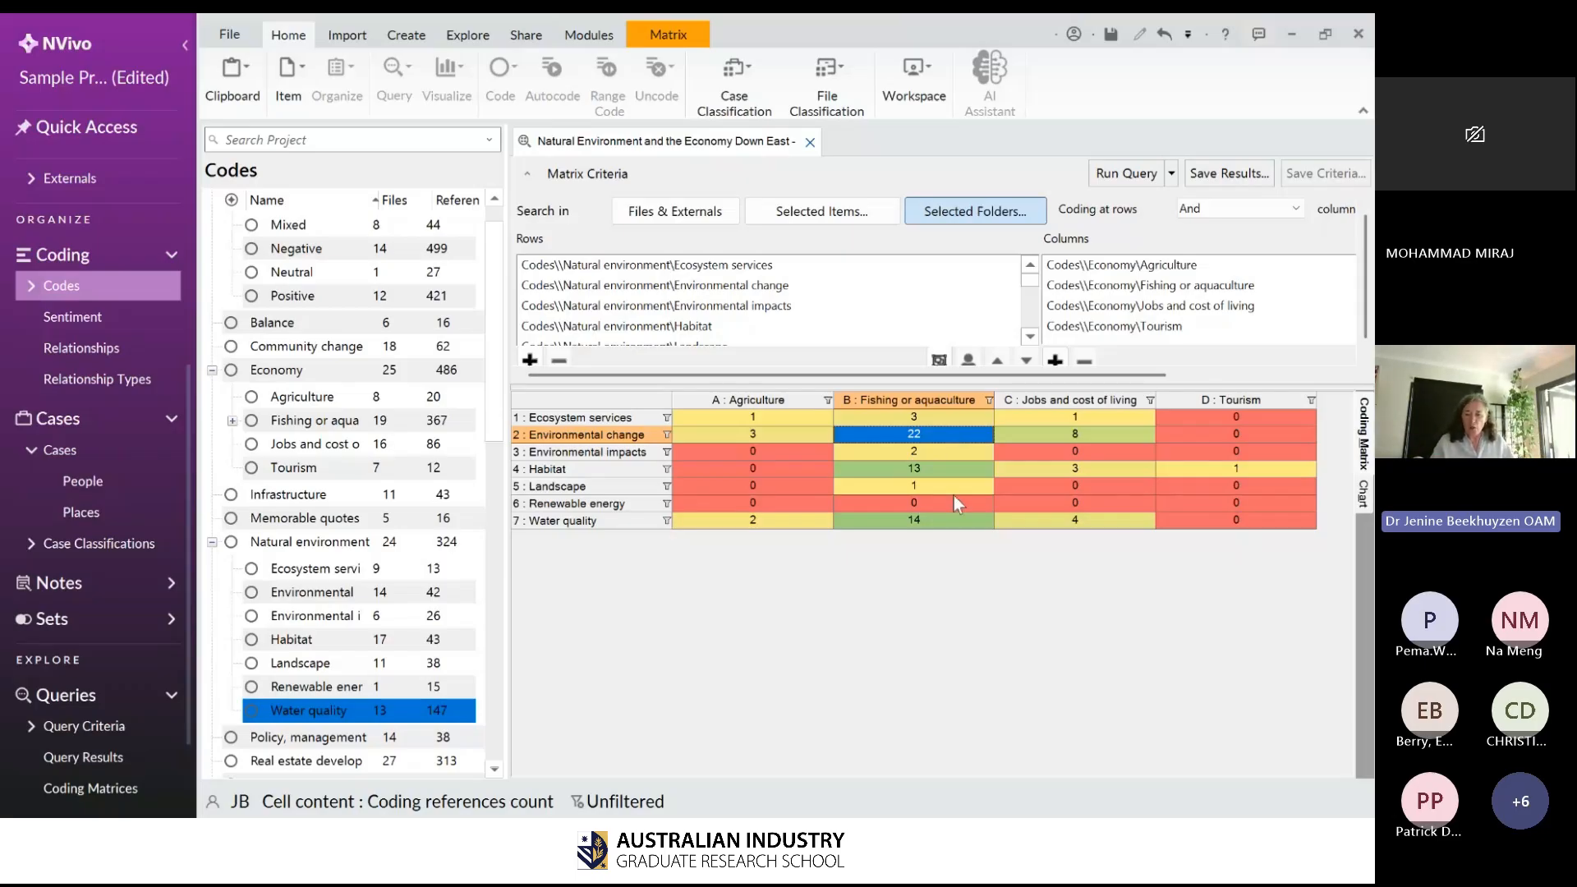
click(953, 485)
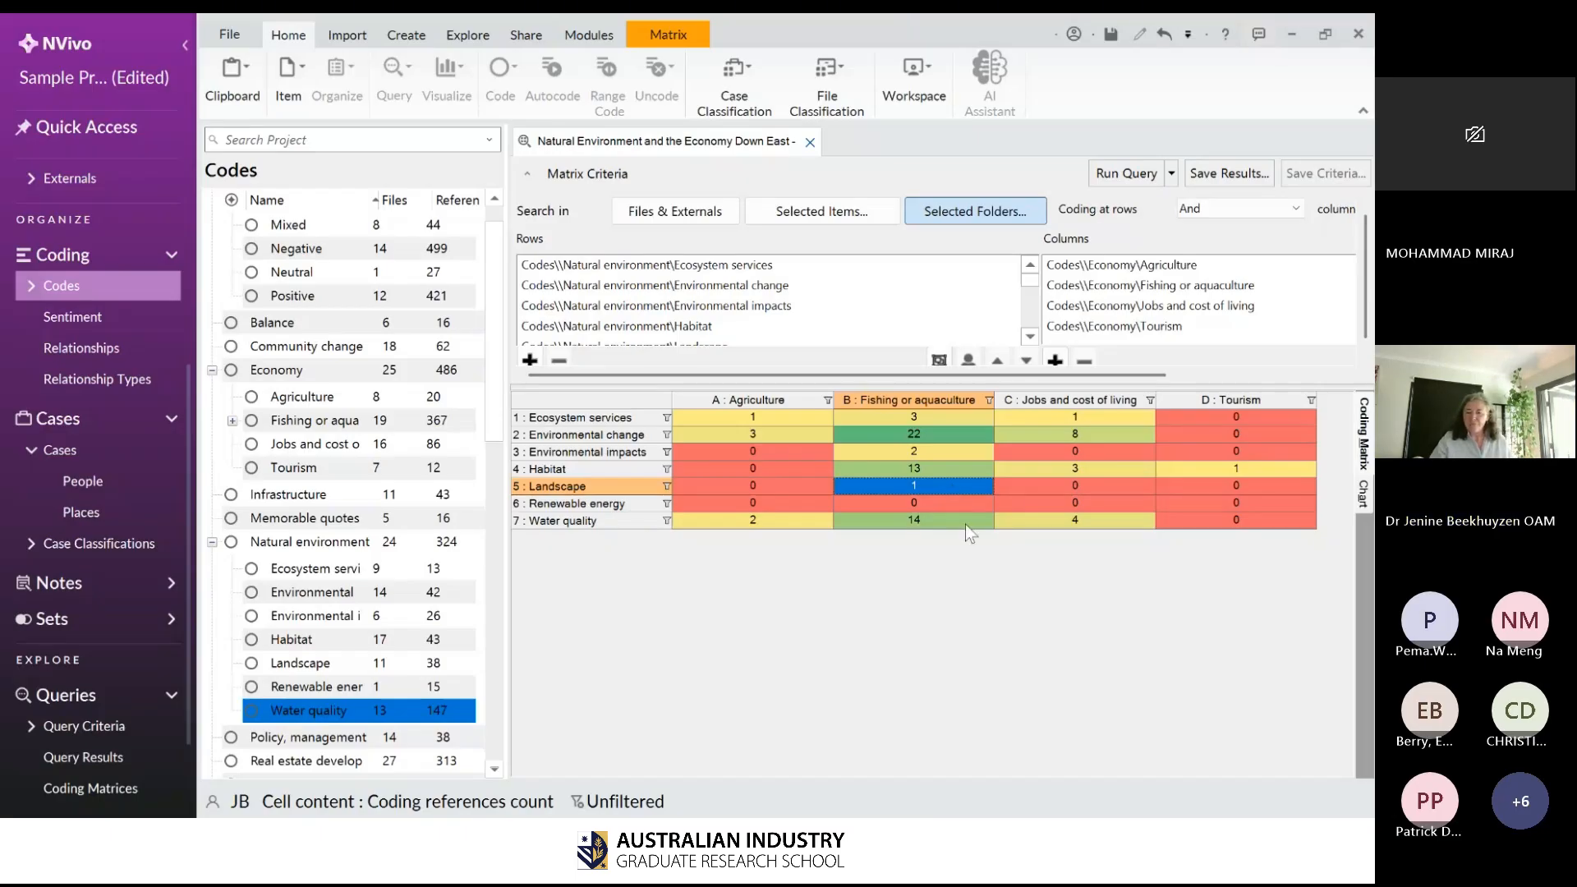
click(971, 575)
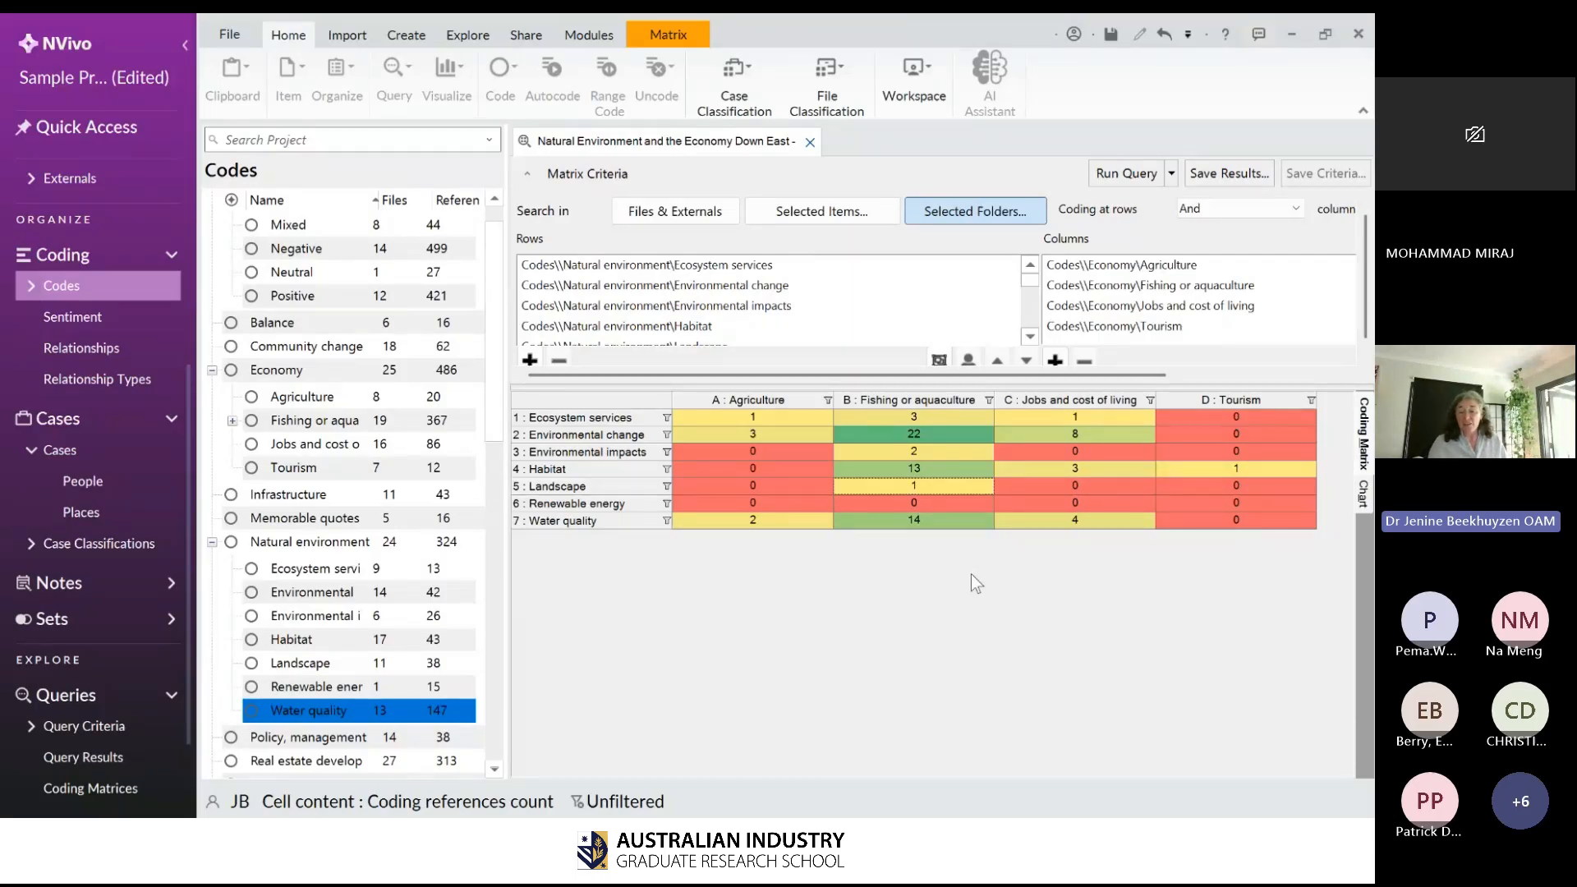
- Close the Natural Environment and the Economy Down East query and collapse the Natural environment code
click(810, 141)
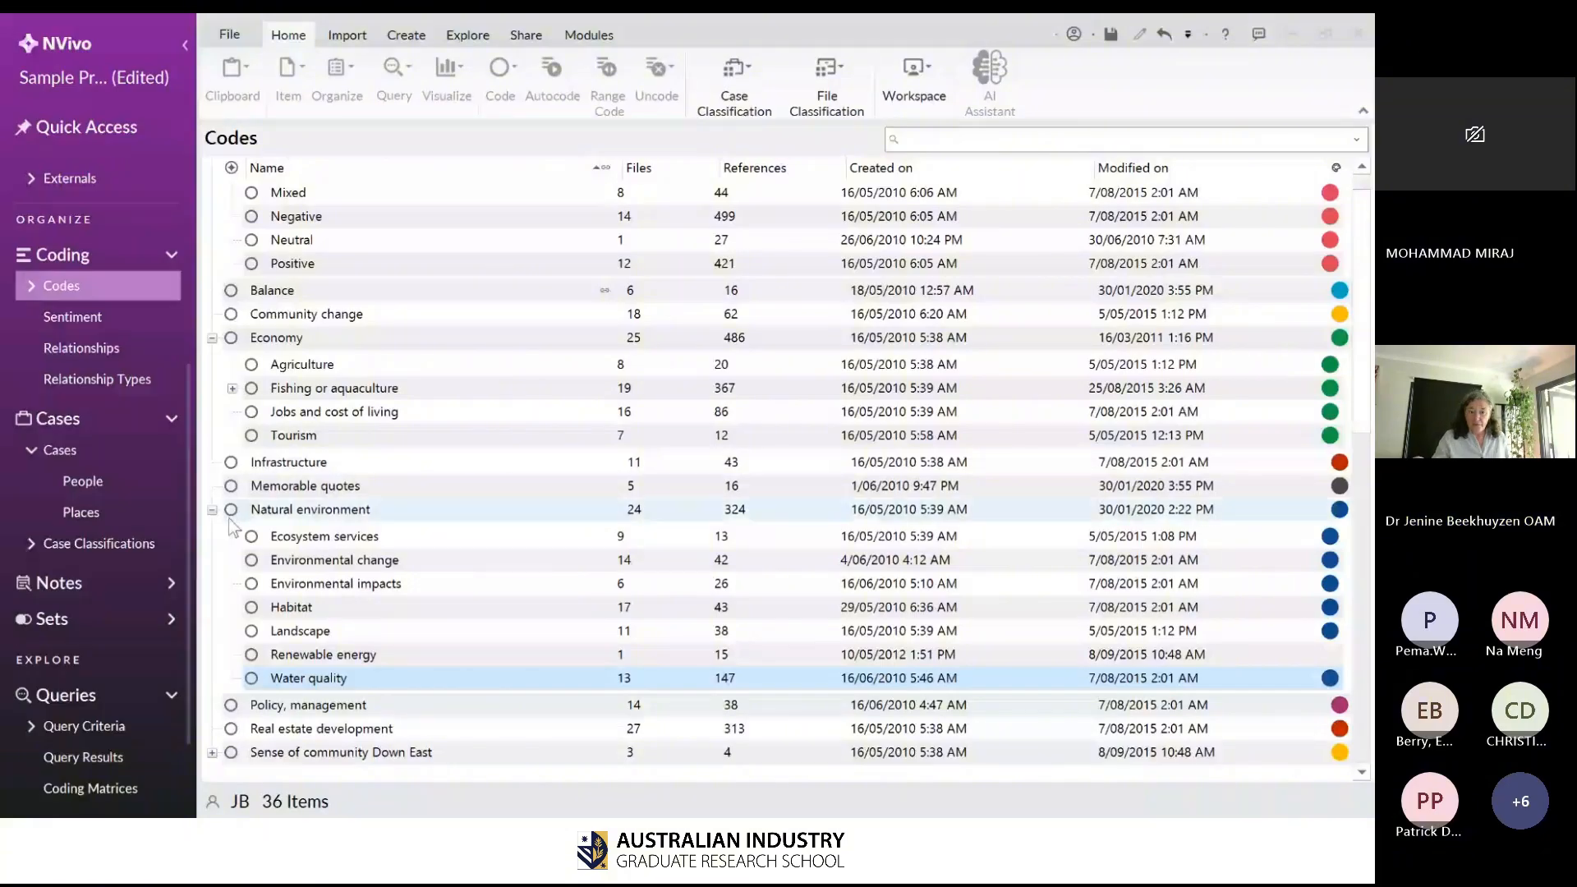
click(211, 511)
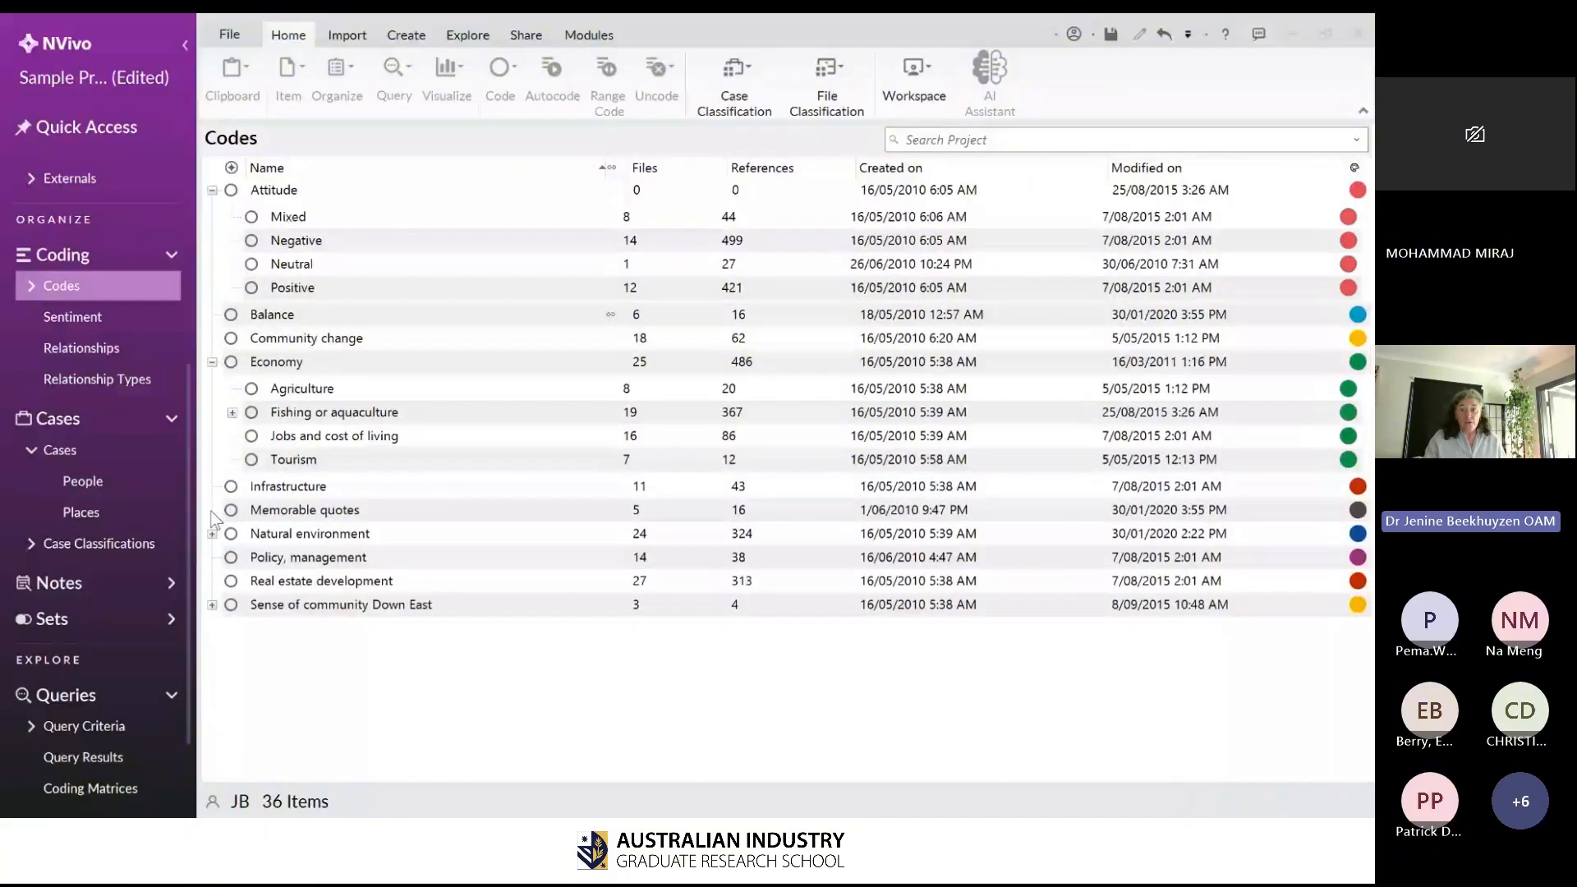
- Examine the Economy child codes and select the Attitude child codes Mixed through Positive as candidates for comparison
click(293, 218)
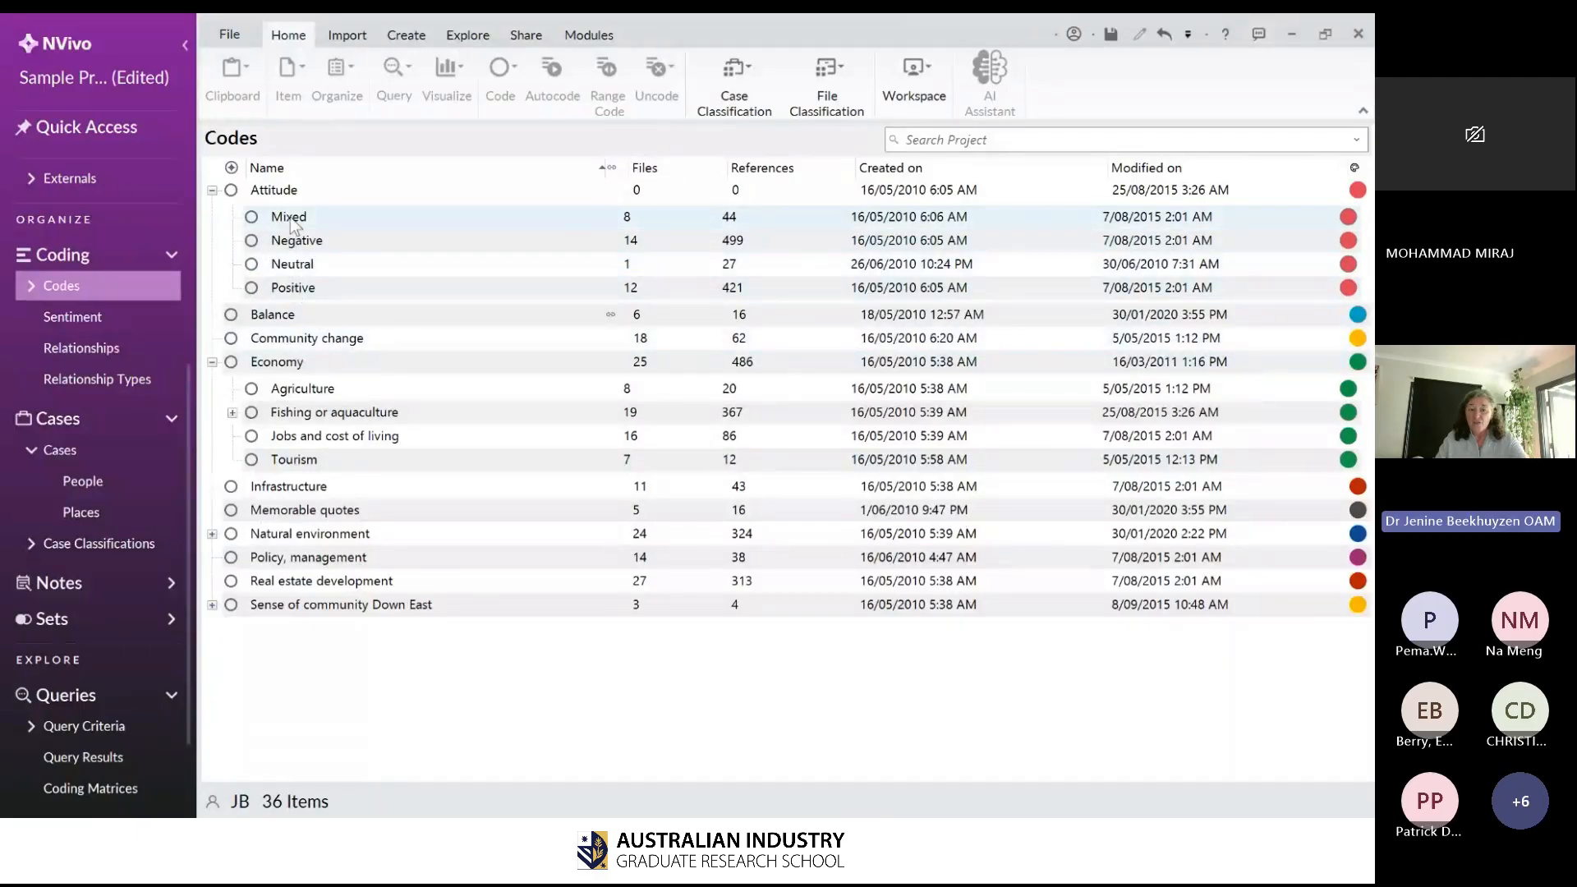
shift+click(314, 287)
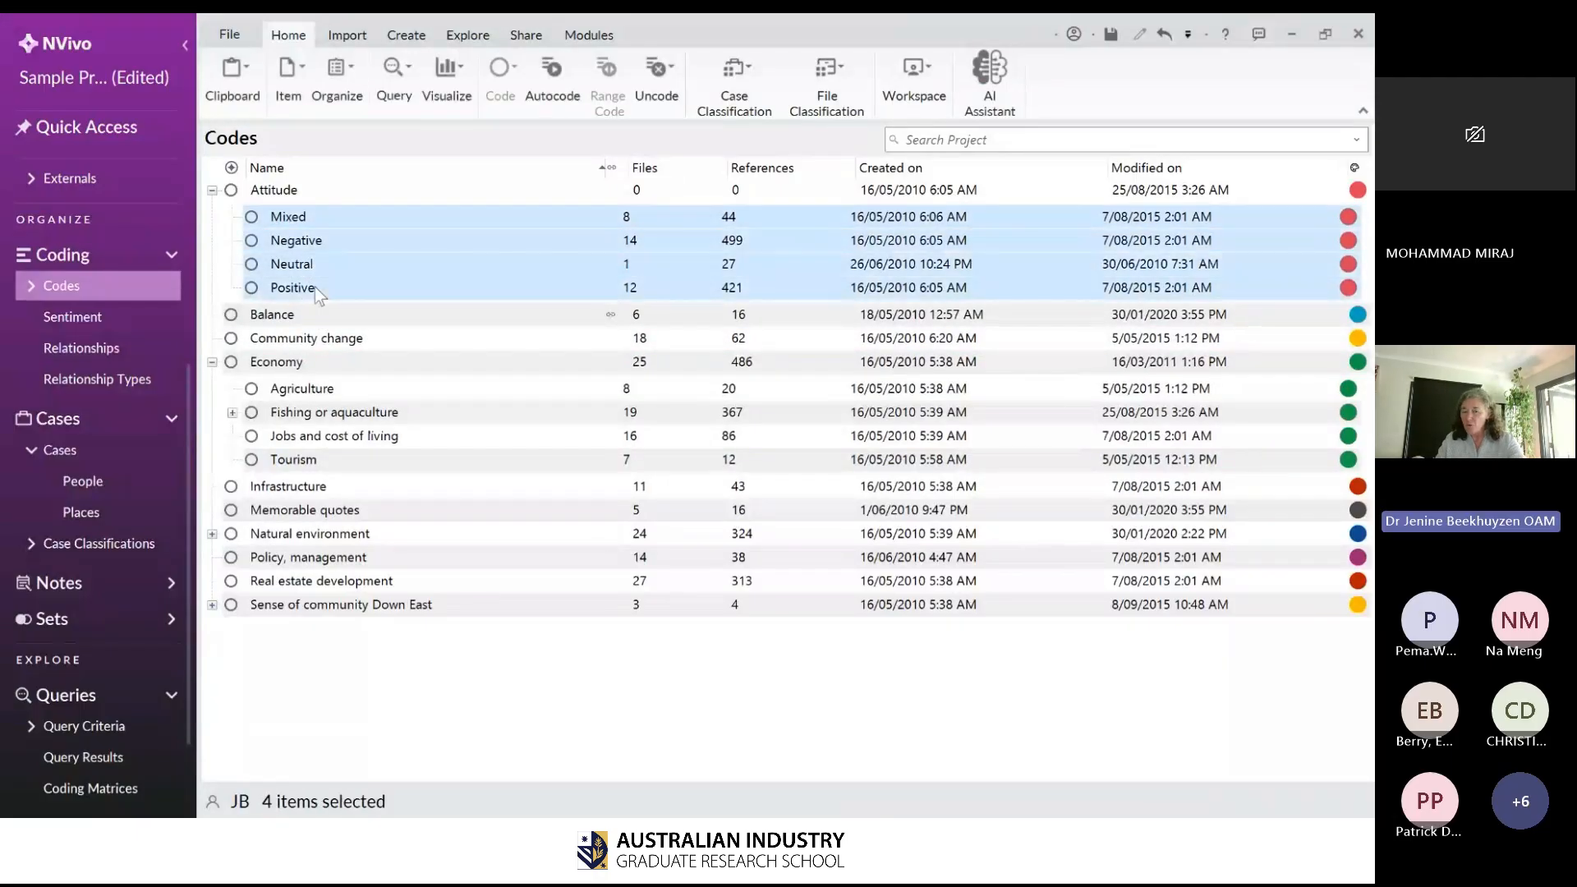
key(F2)
key(Escape)
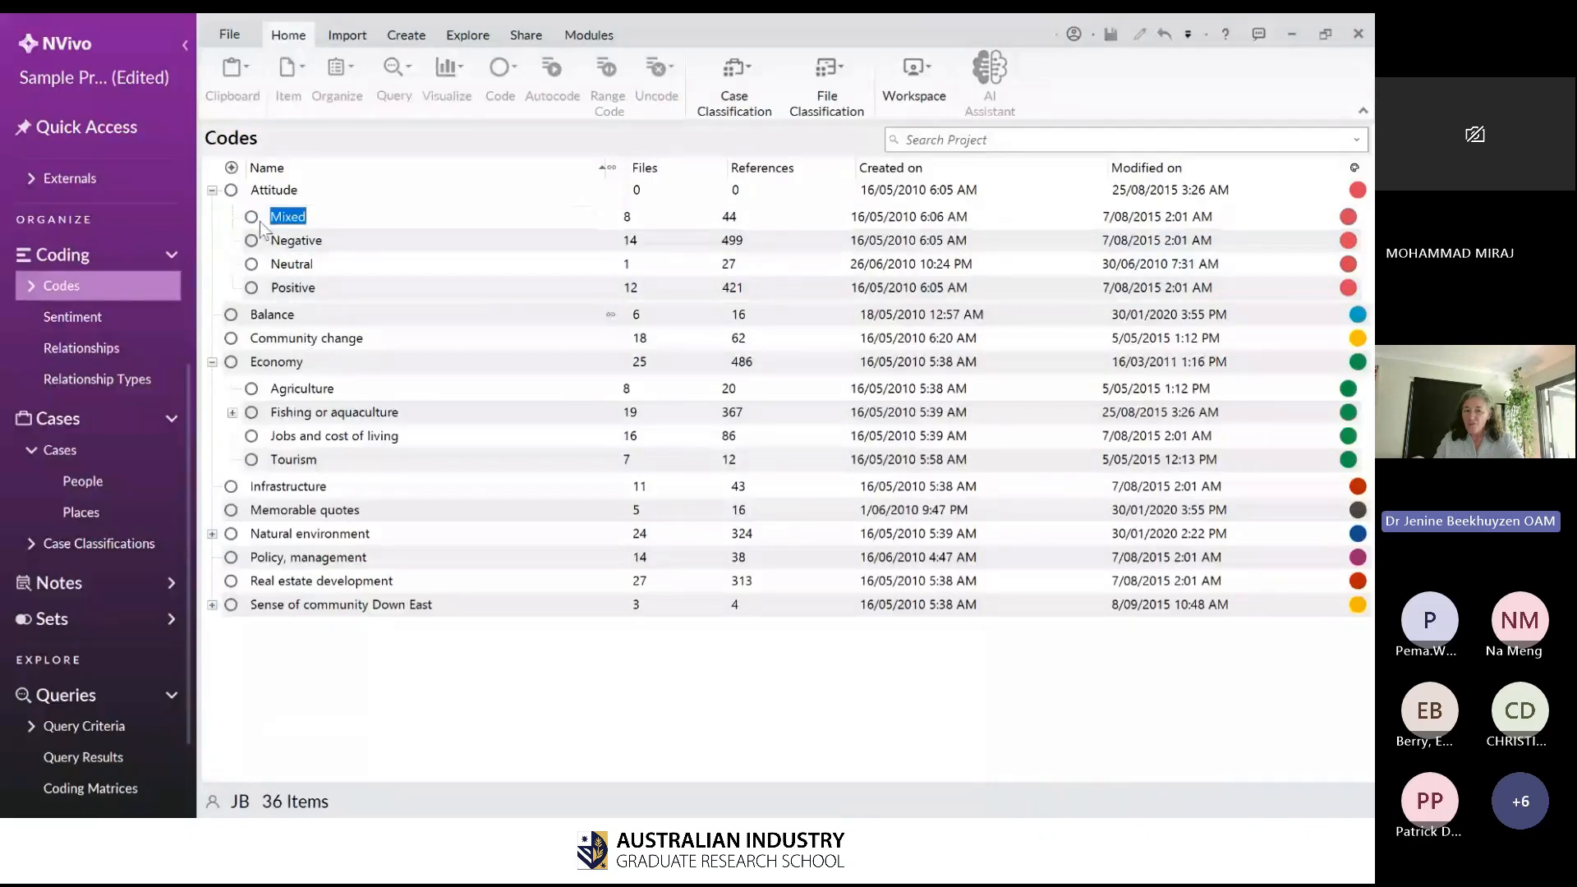
click(314, 400)
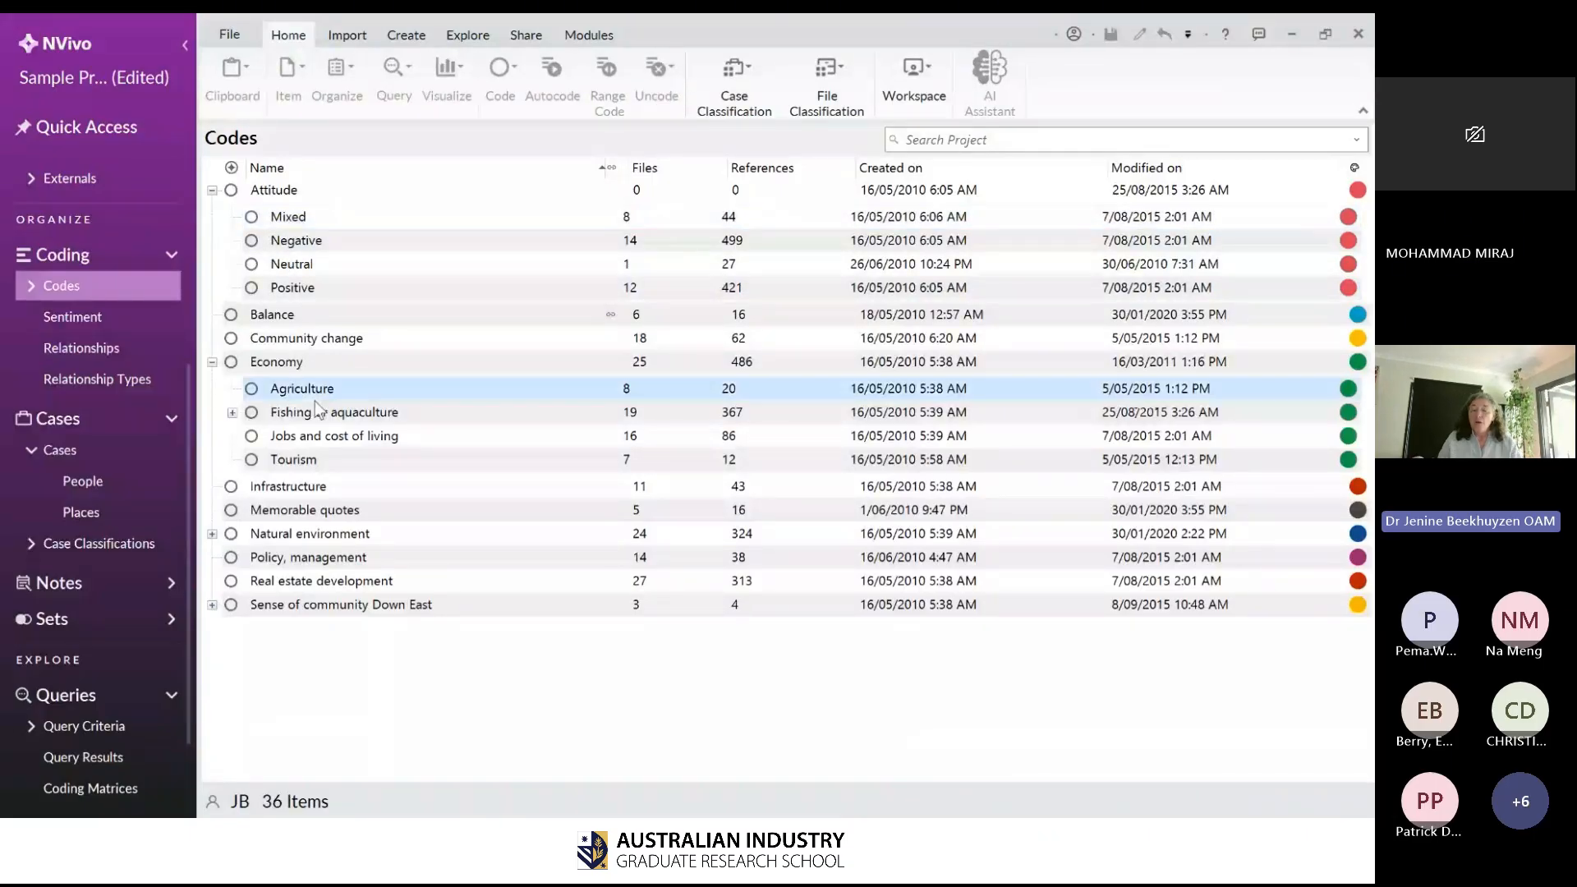
key(F2)
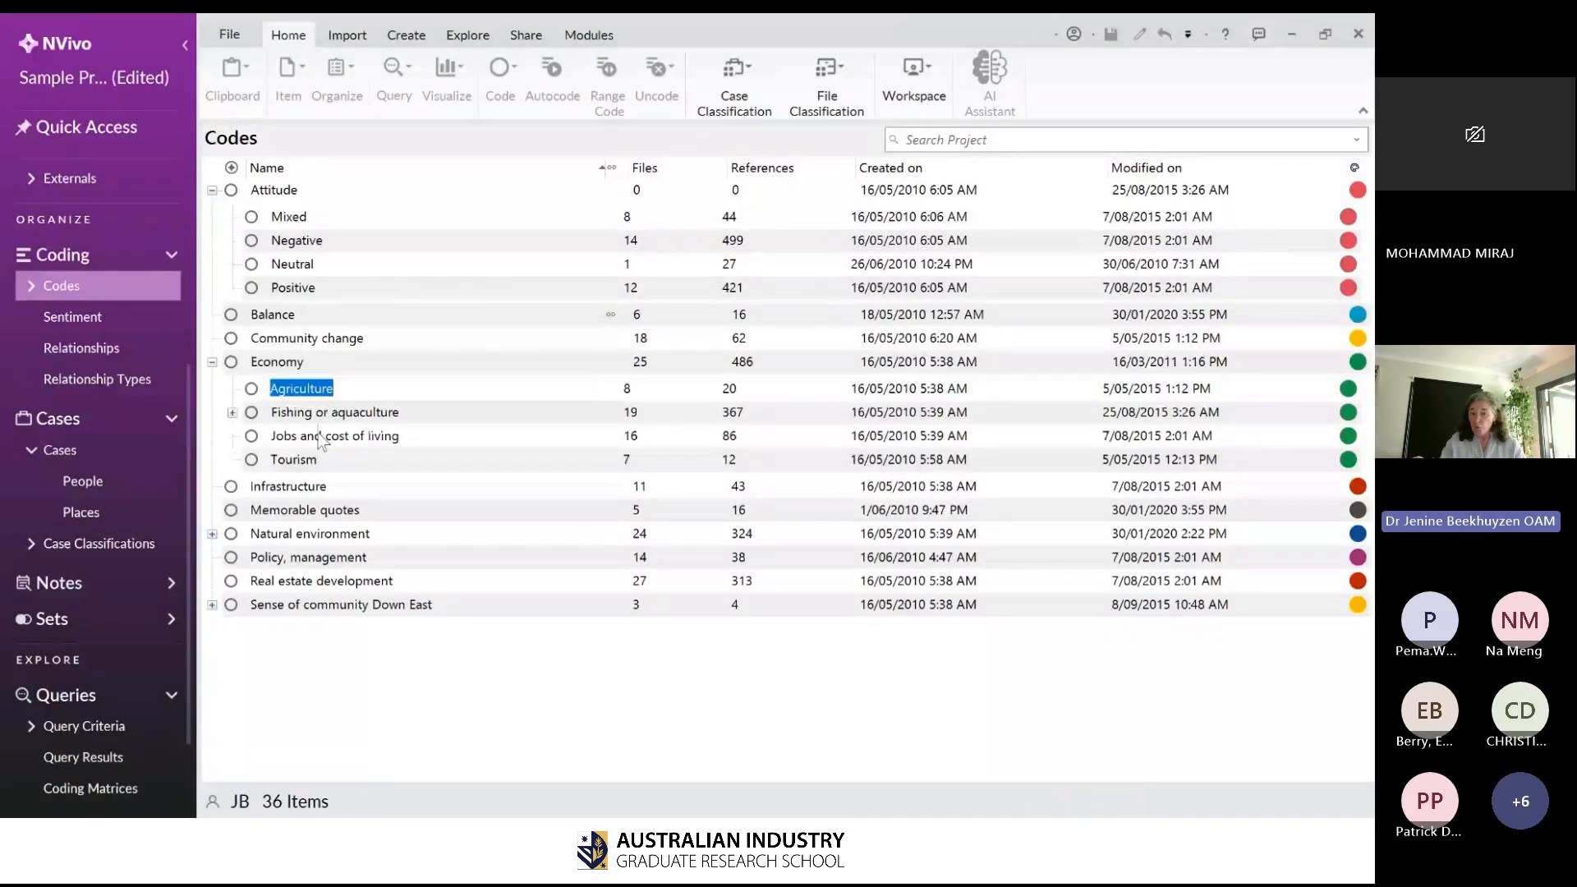
click(320, 440)
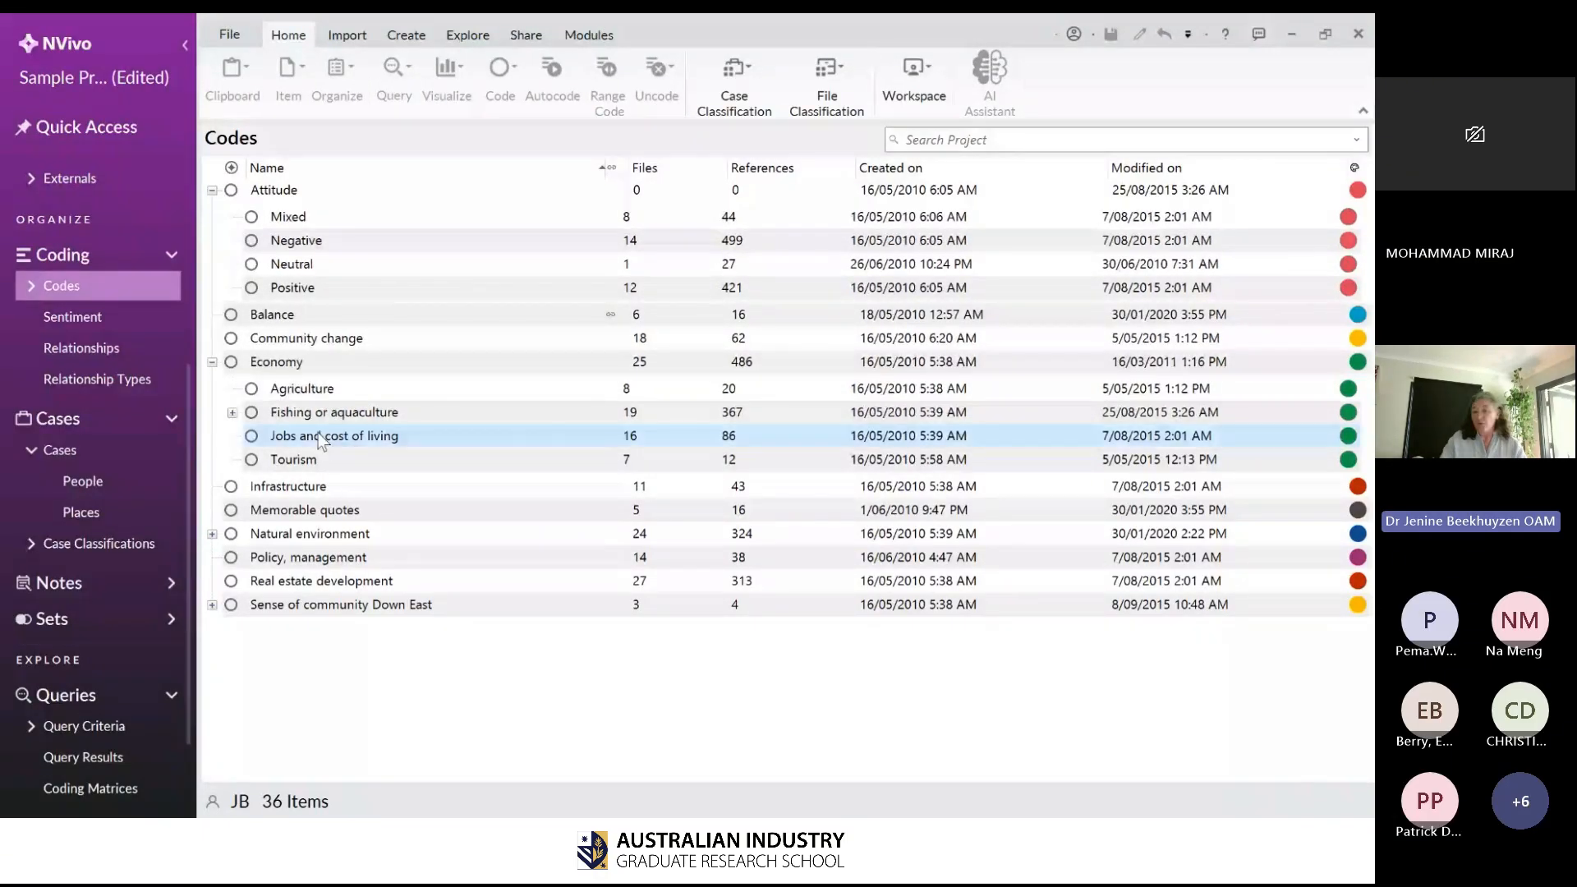
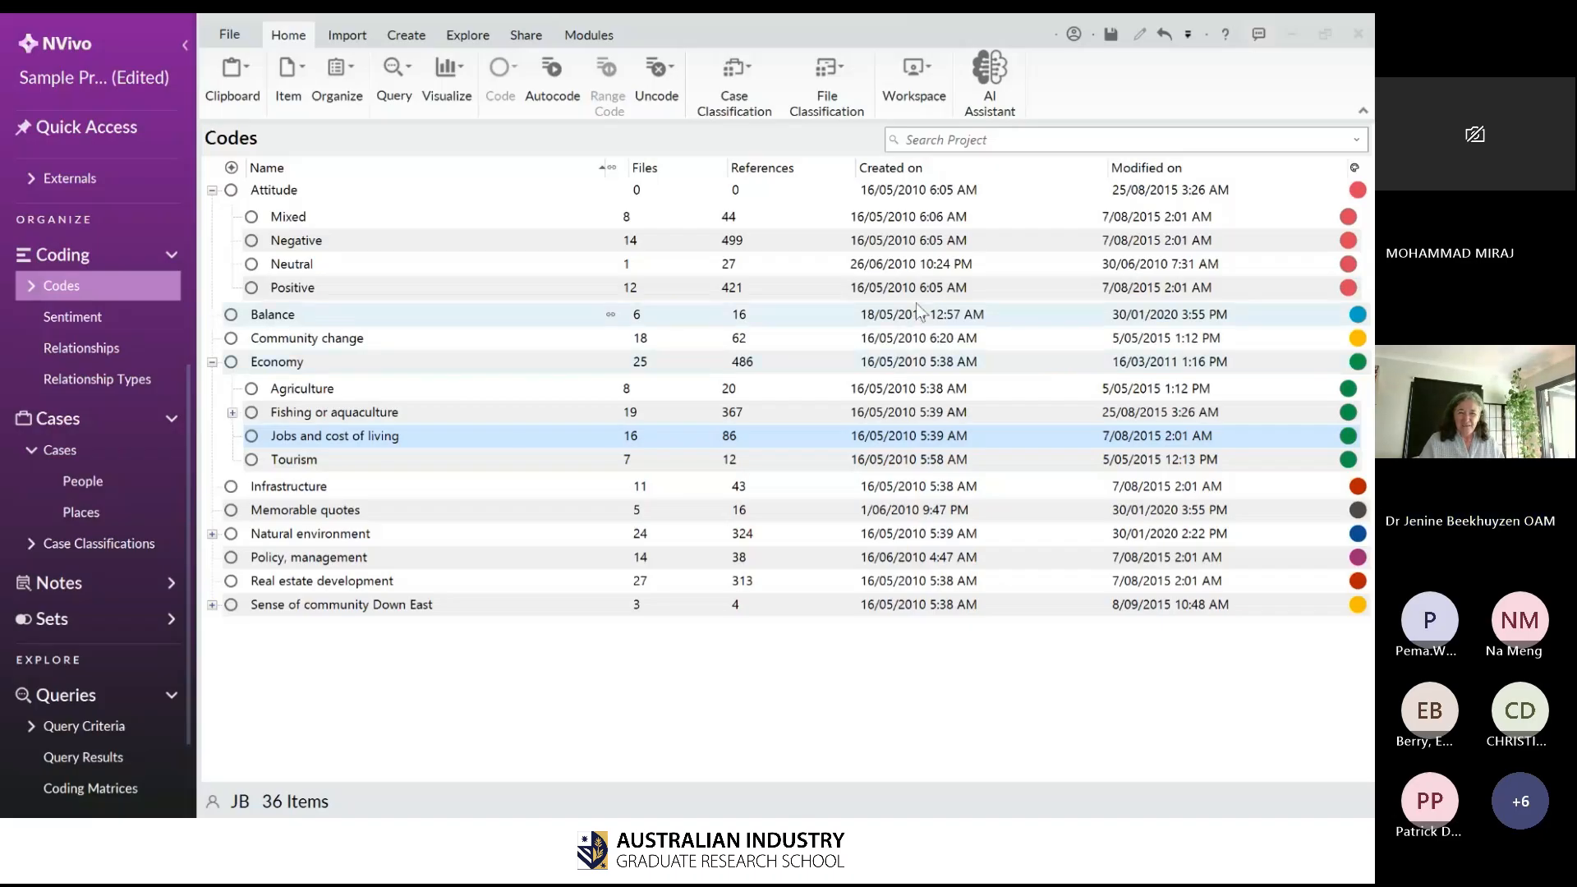
click(815, 212)
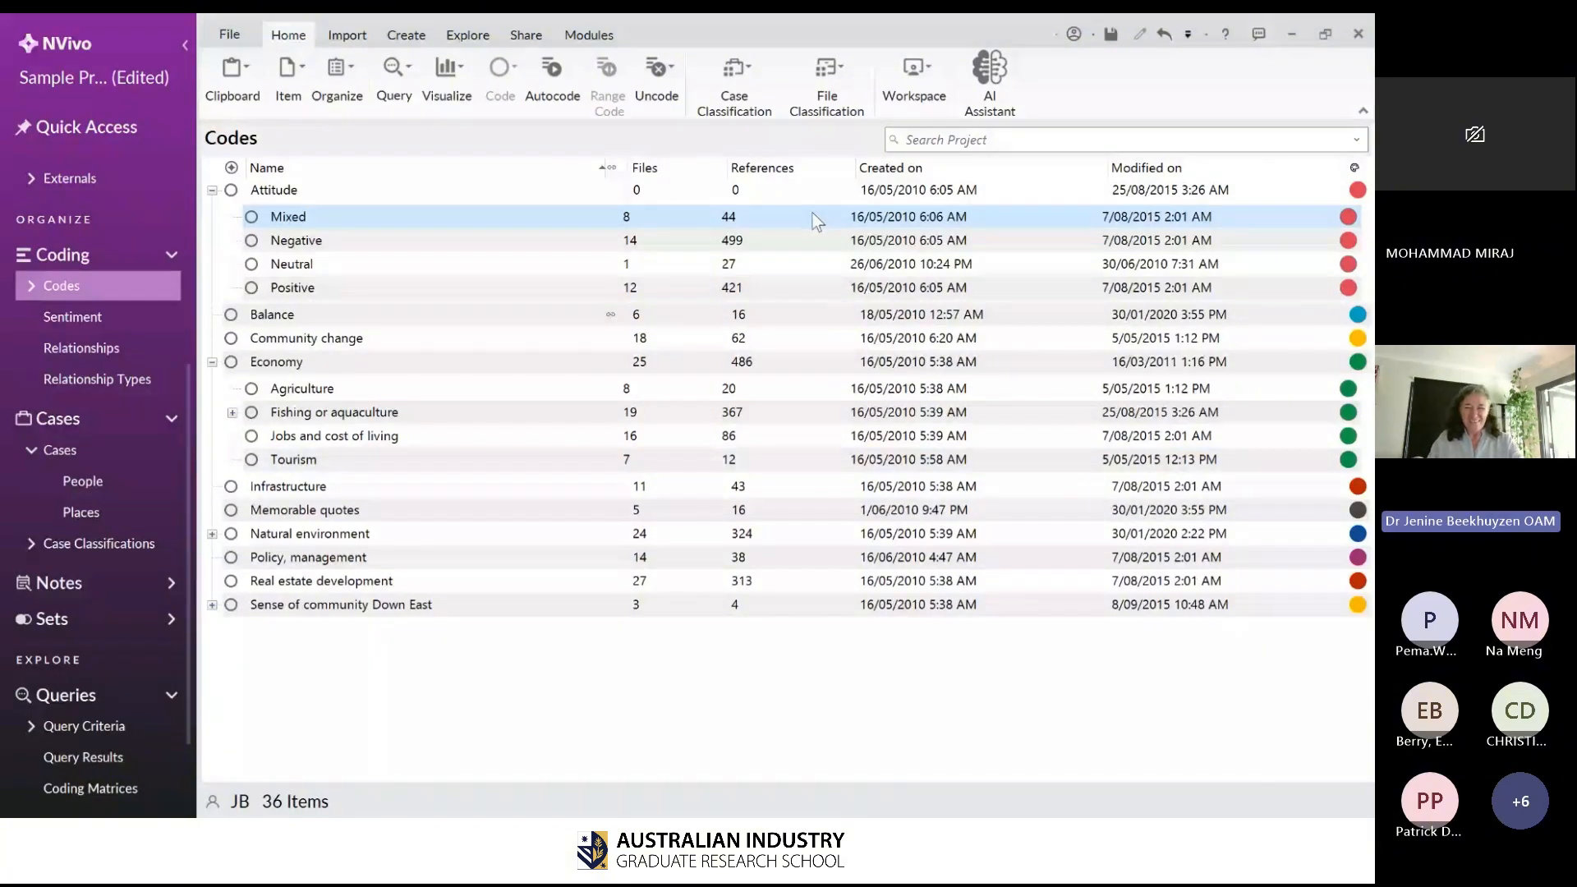
shift+click(691, 281)
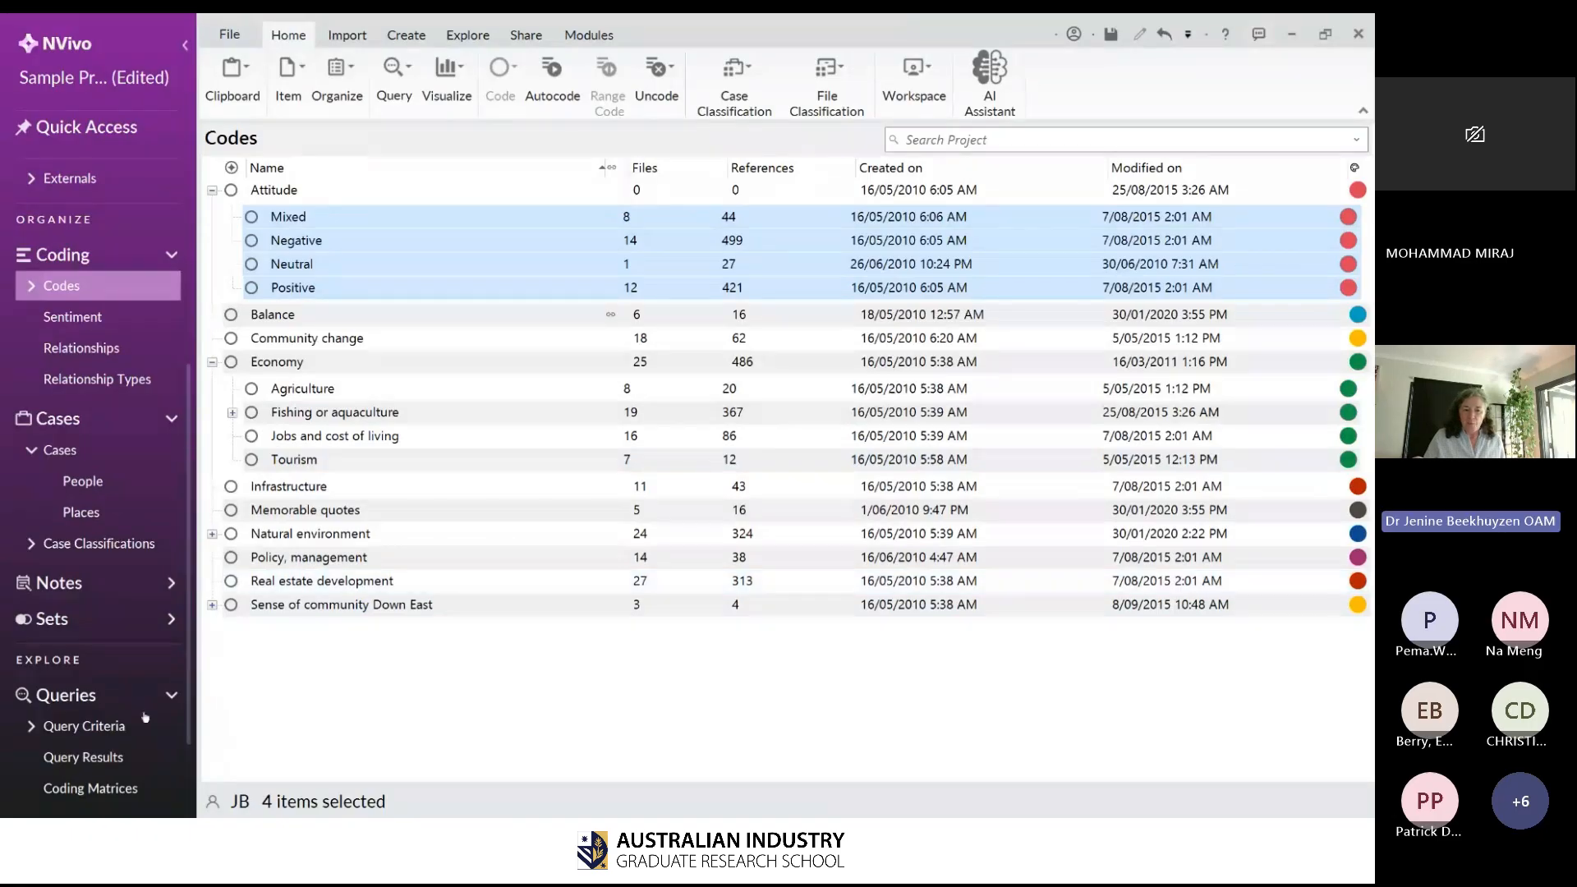
- Create a new Matrix Coding Query from the Query Criteria list
click(107, 745)
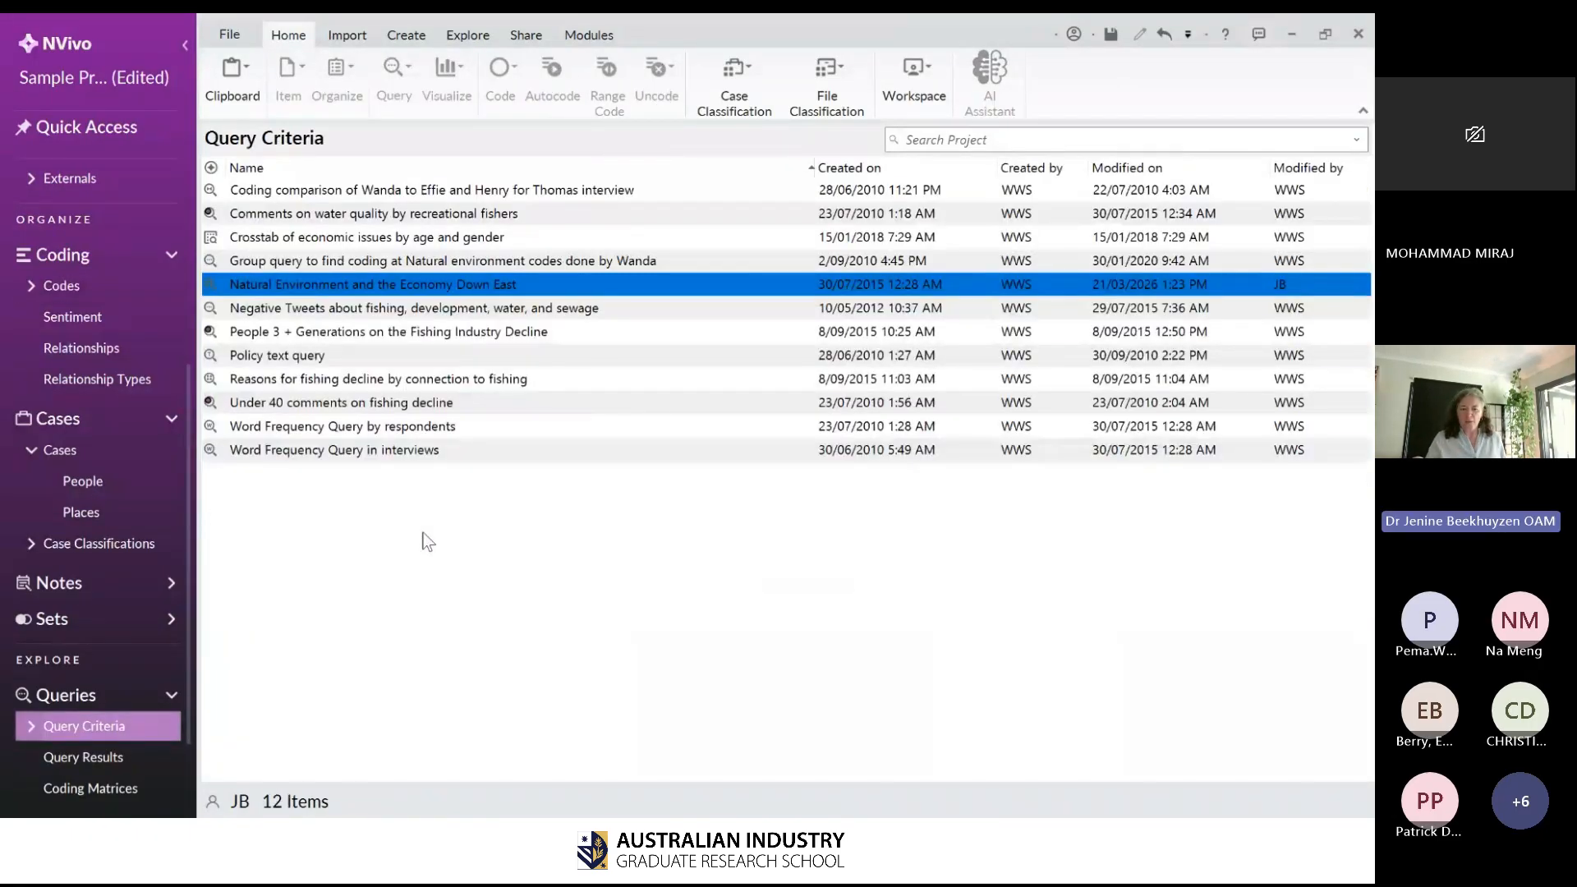
right_click(426, 541)
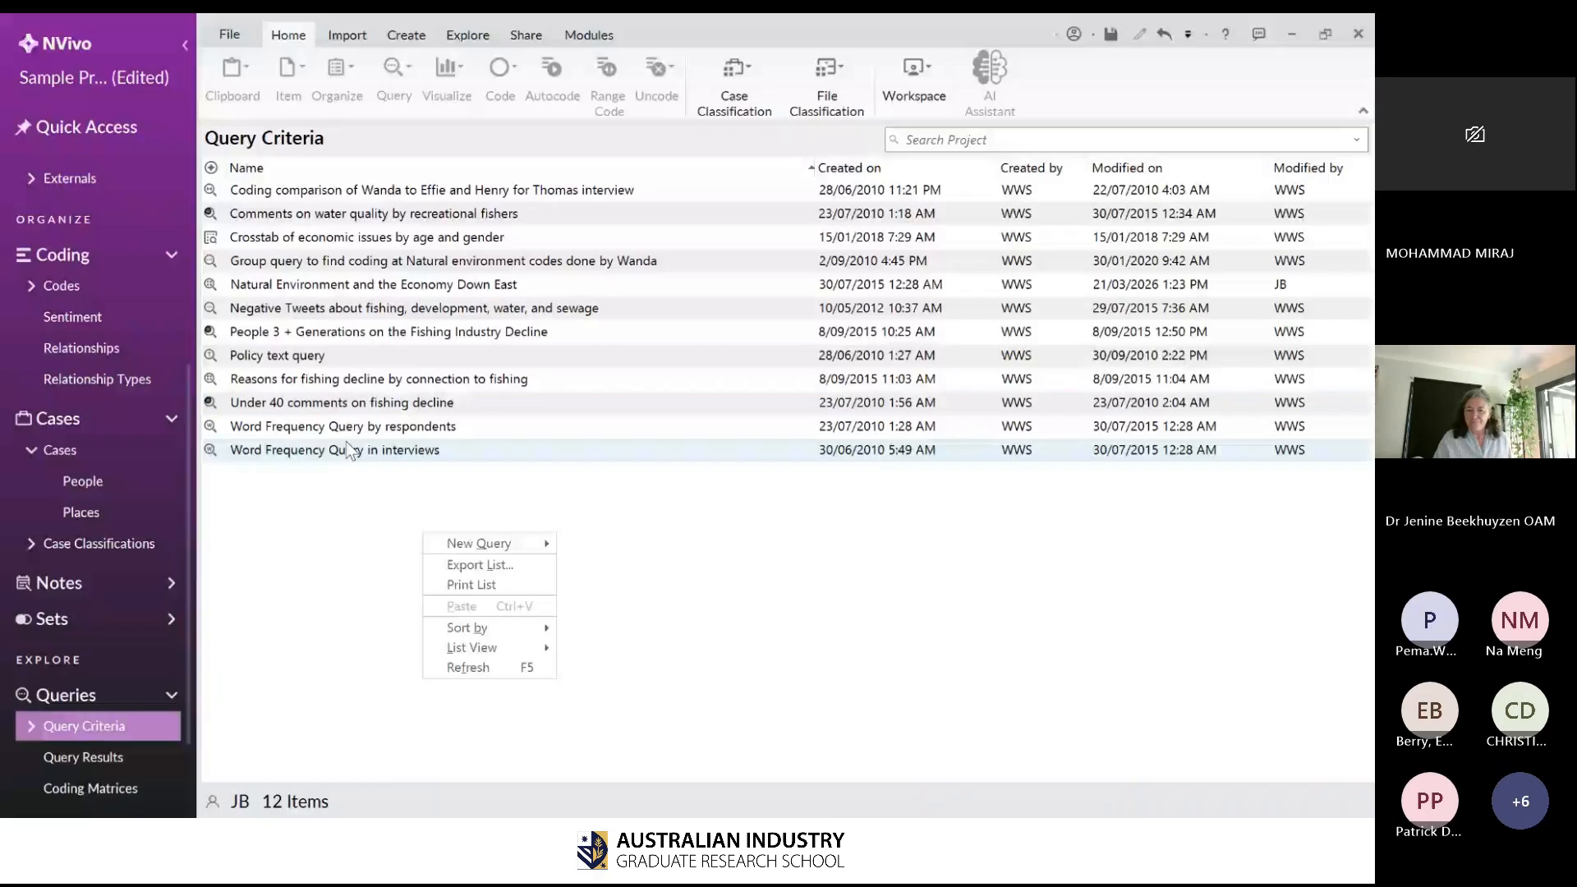
mouse_move(481, 544)
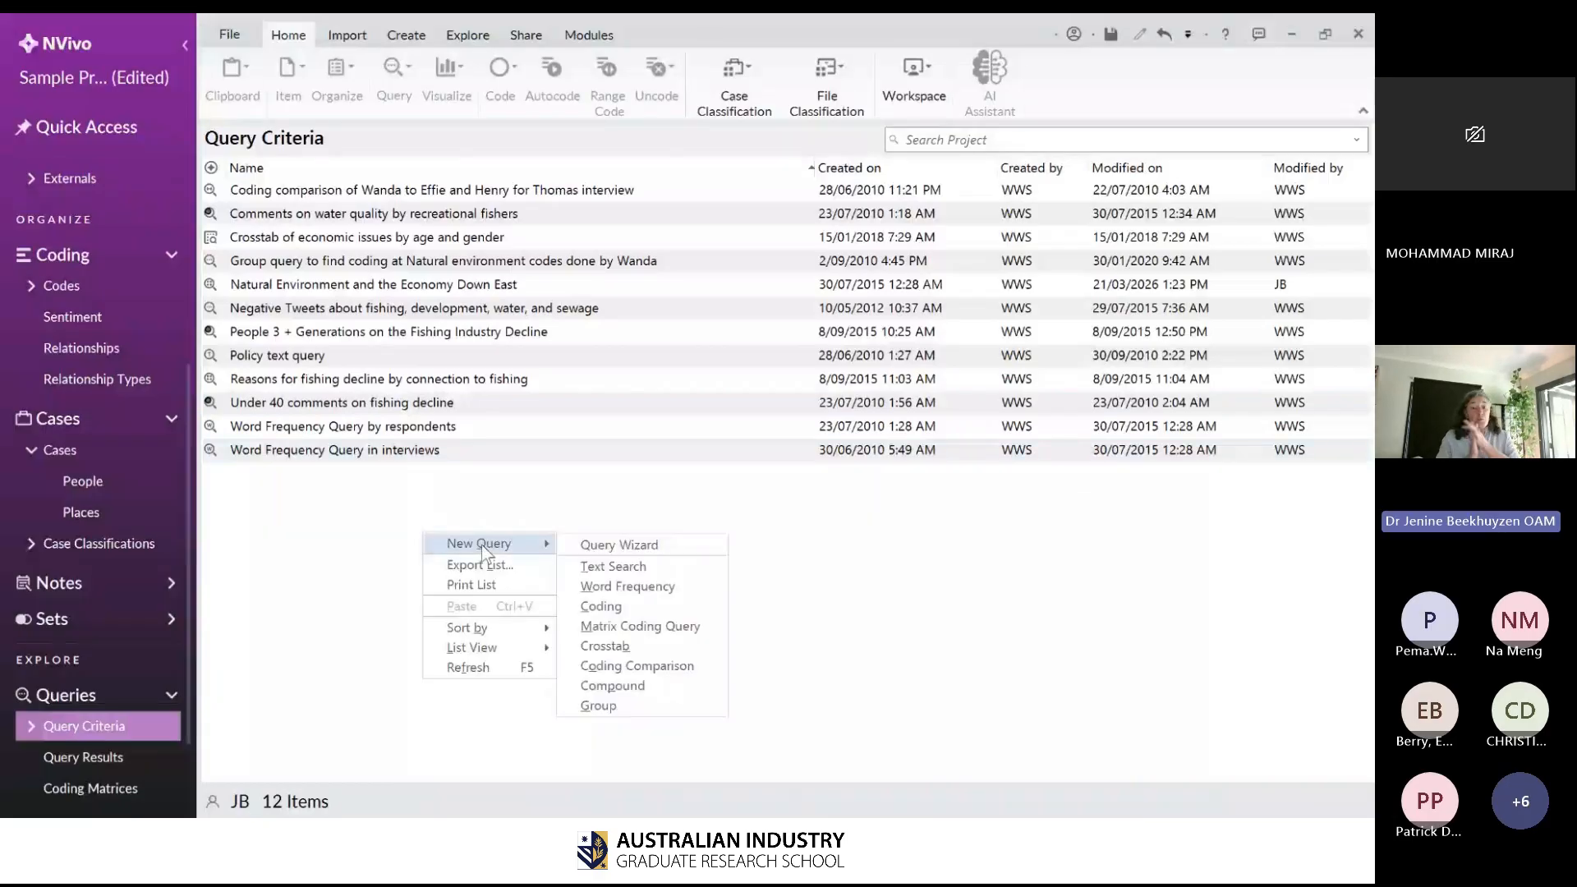
click(715, 613)
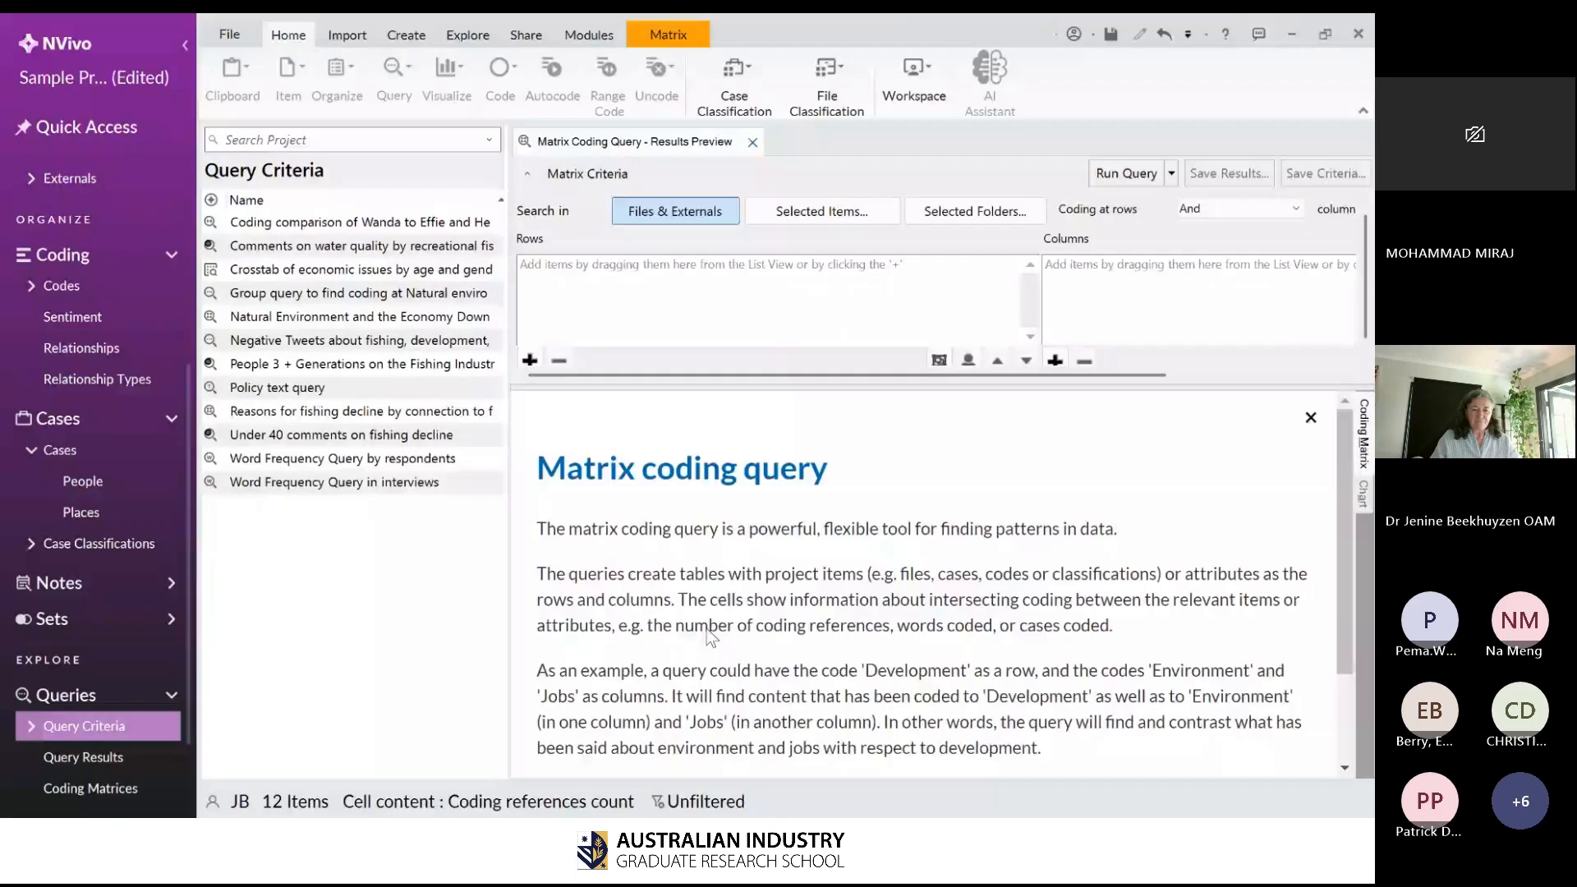
- Add the four Attitude child codes as matrix rows and order them Positive, Negative, Mixed, Neutral
click(135, 293)
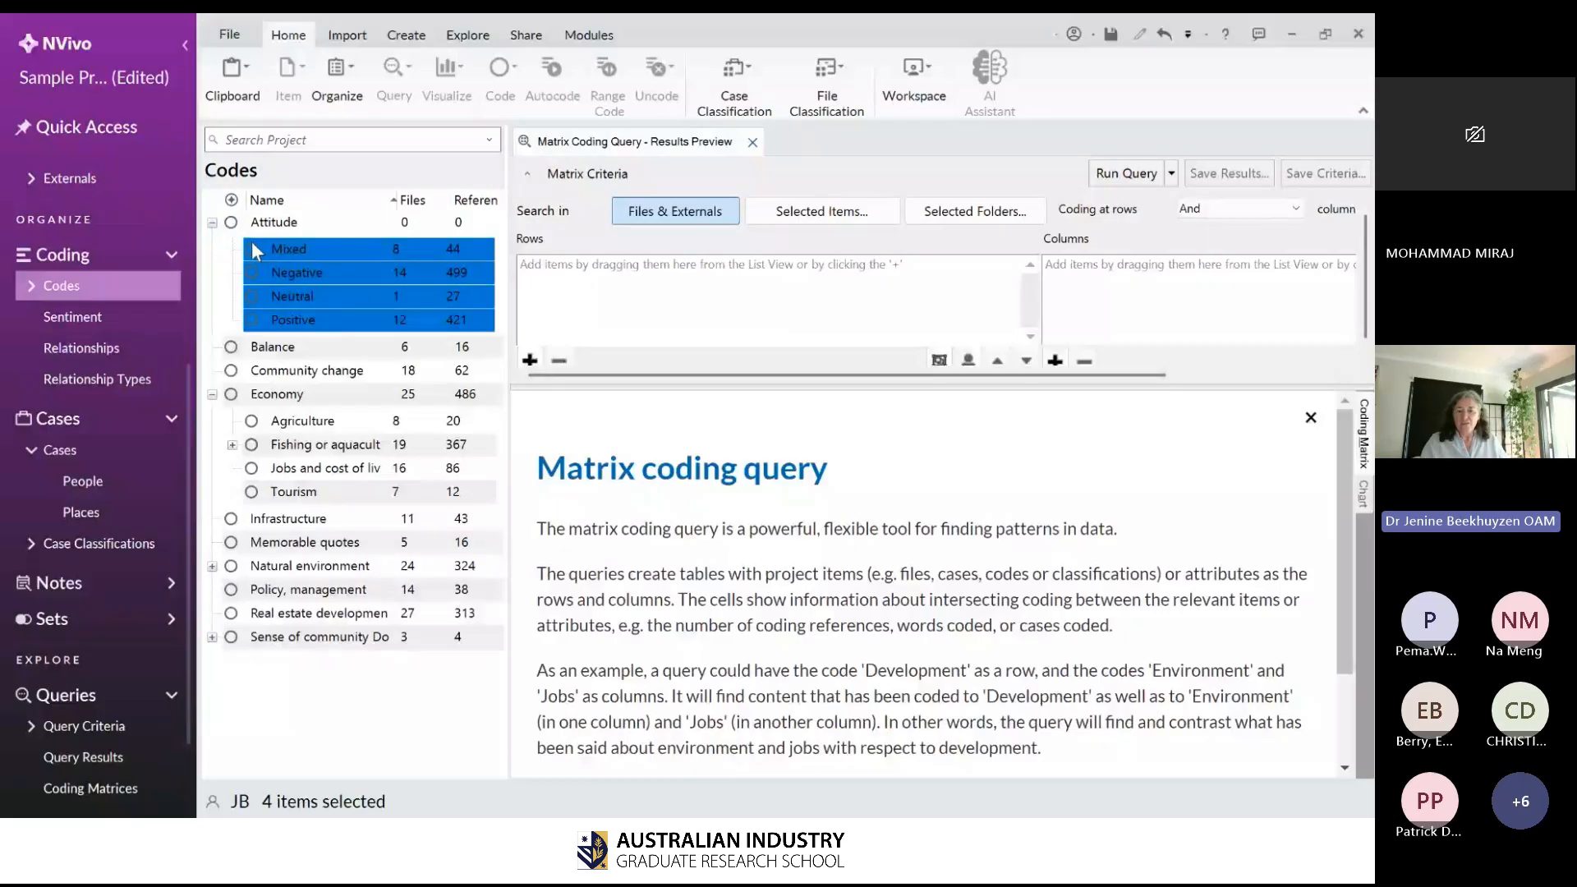
drag(637, 296, 639, 296)
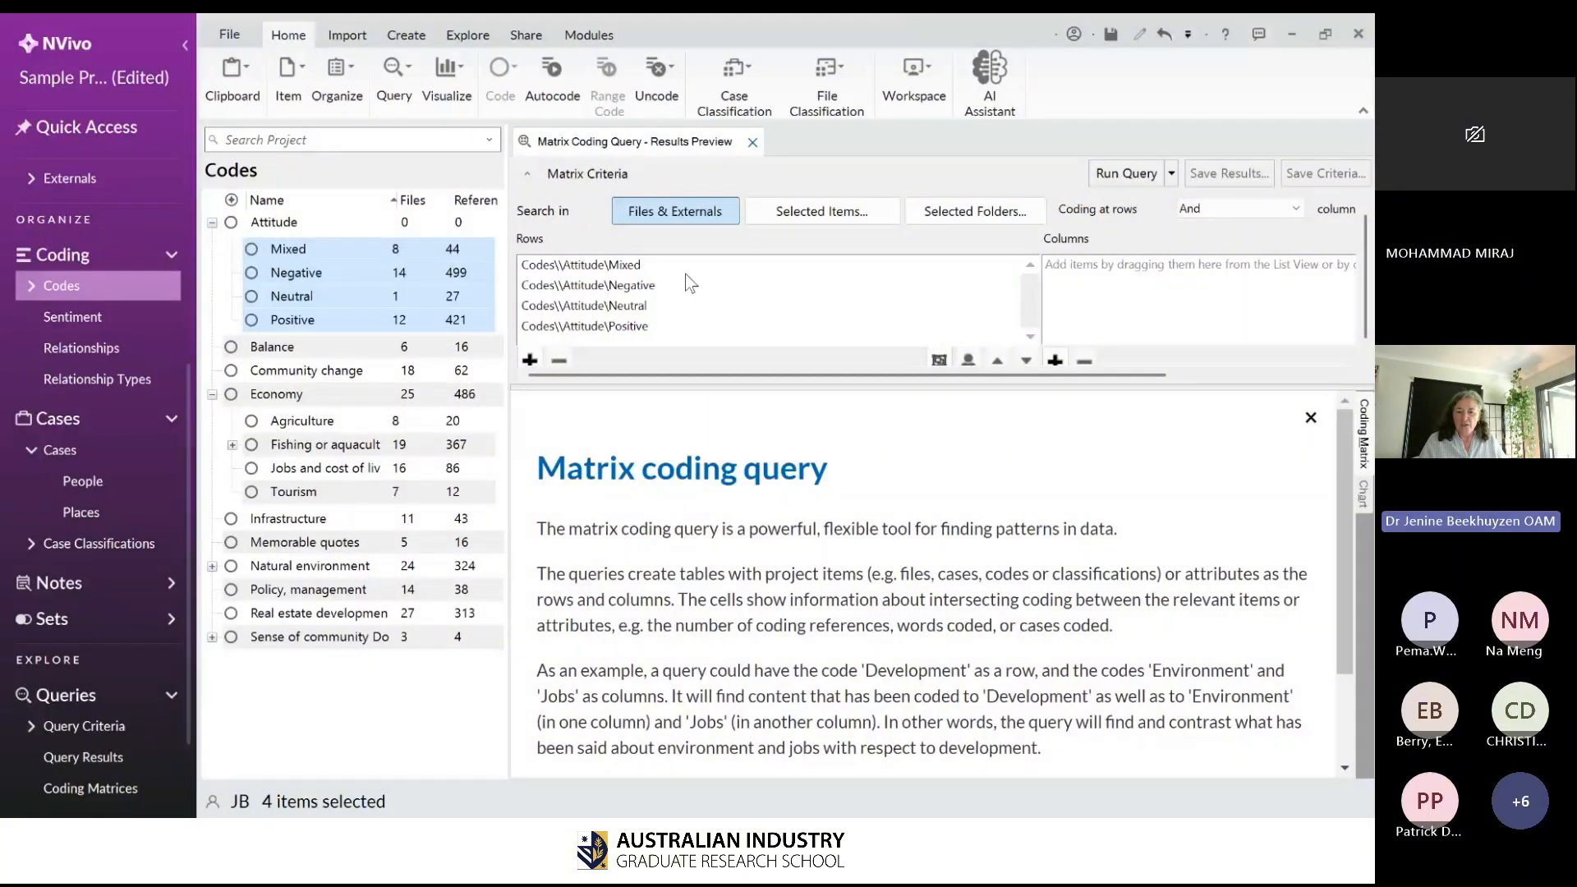
click(688, 327)
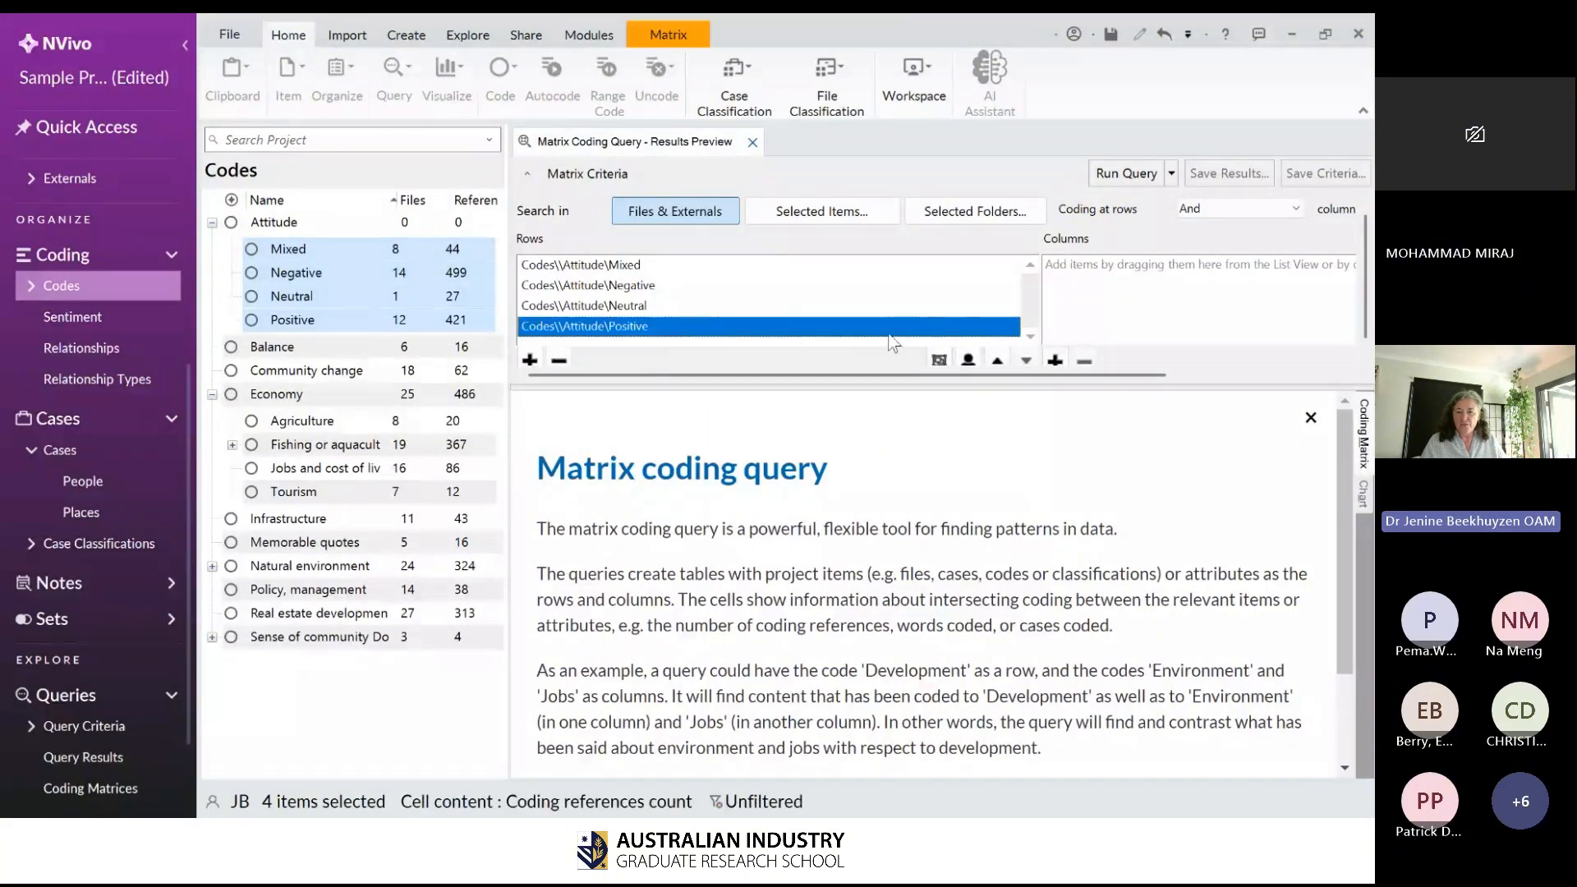
click(999, 367)
click(999, 366)
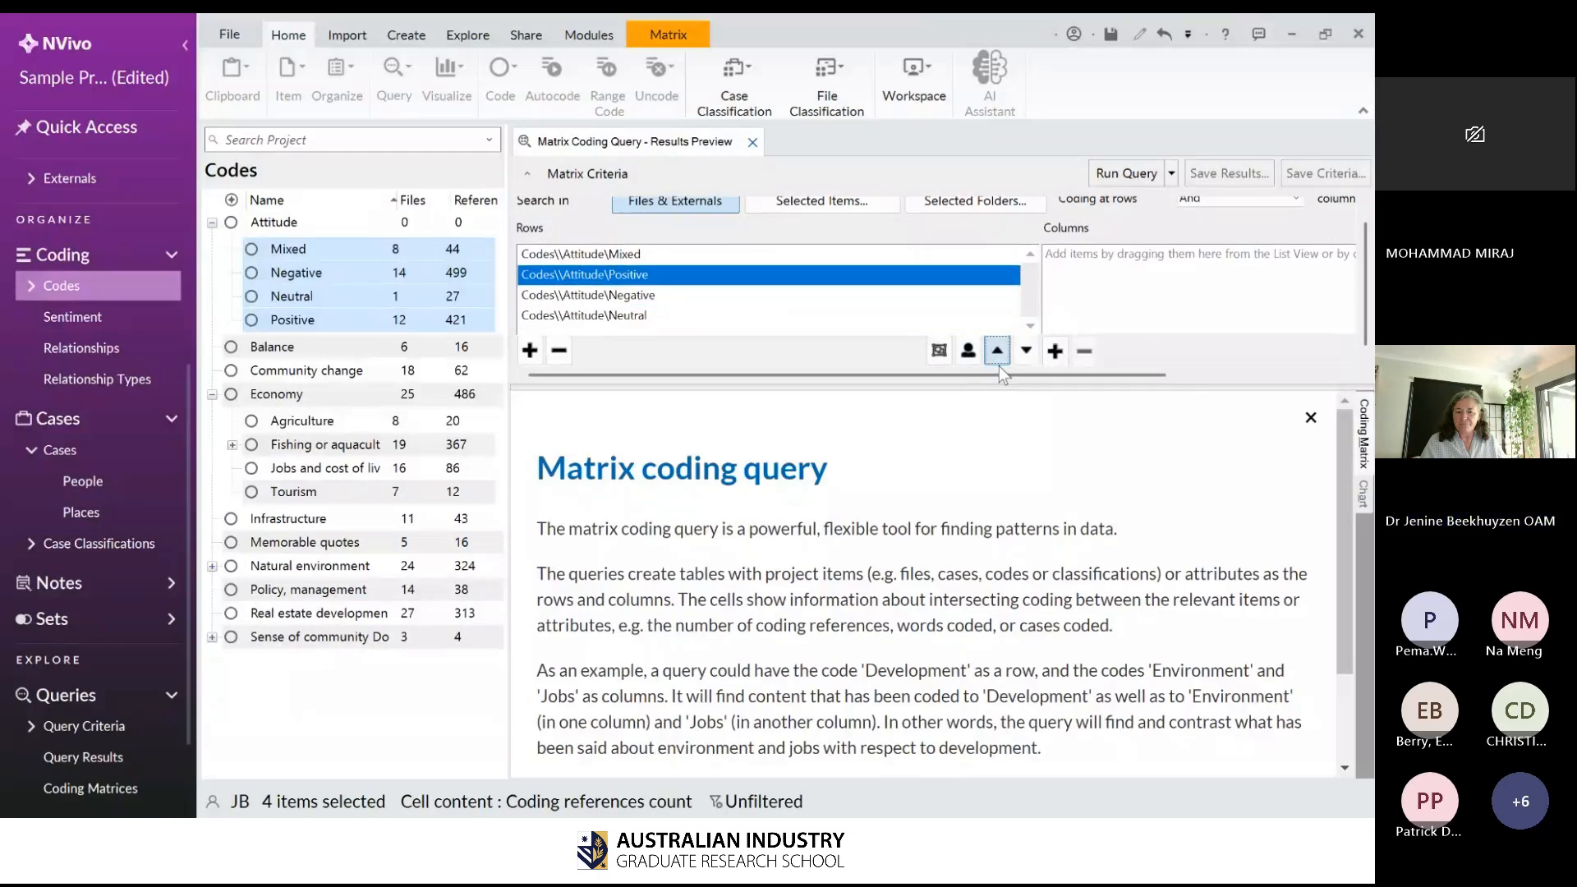
click(999, 366)
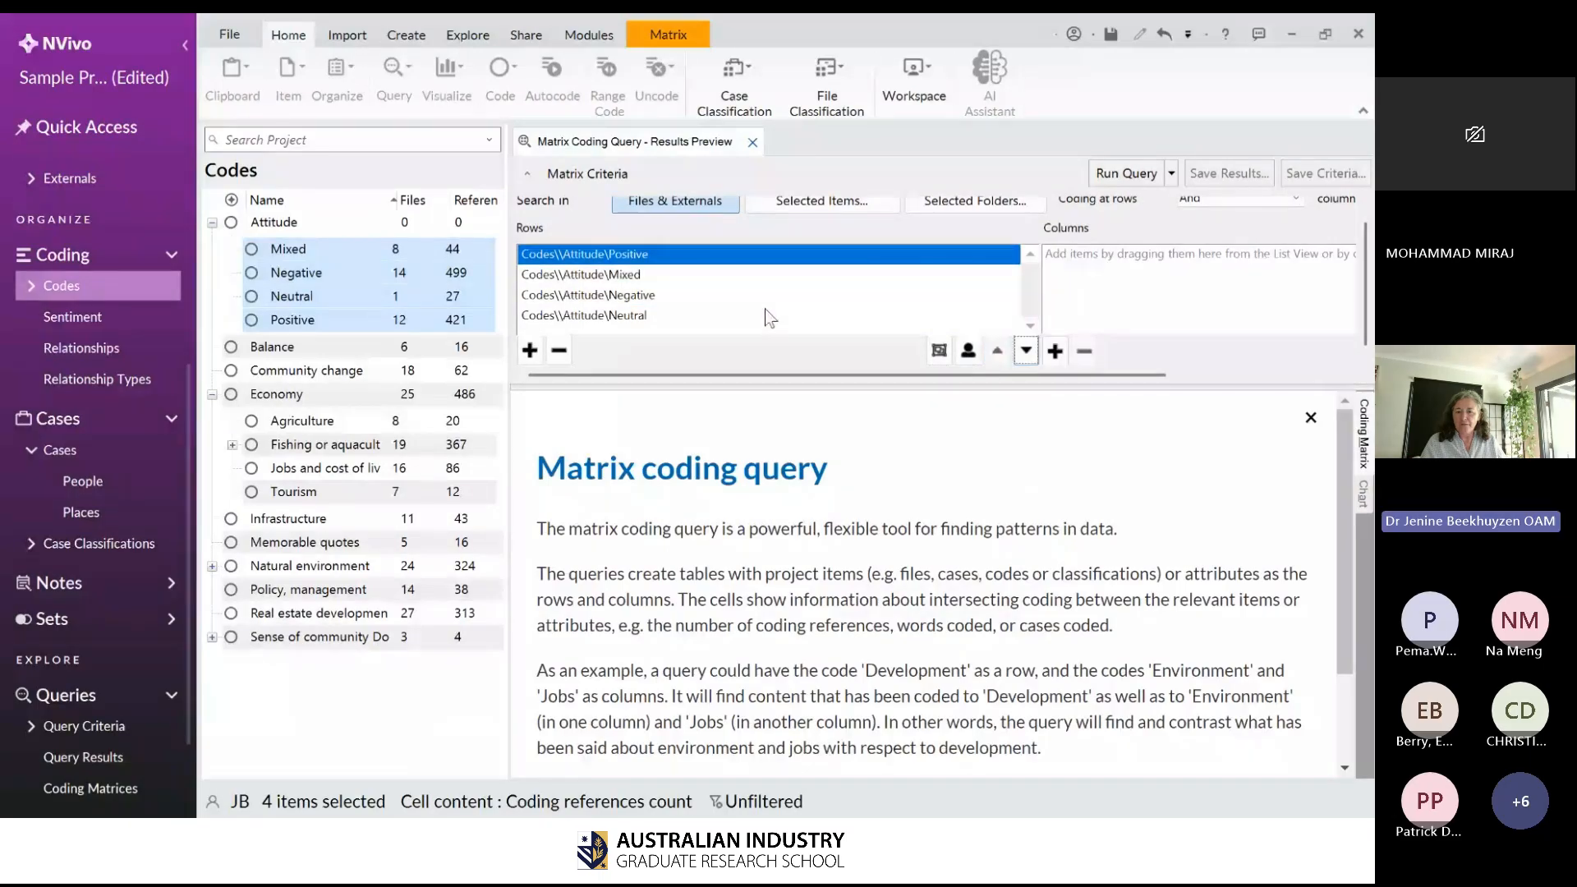
click(773, 295)
click(990, 366)
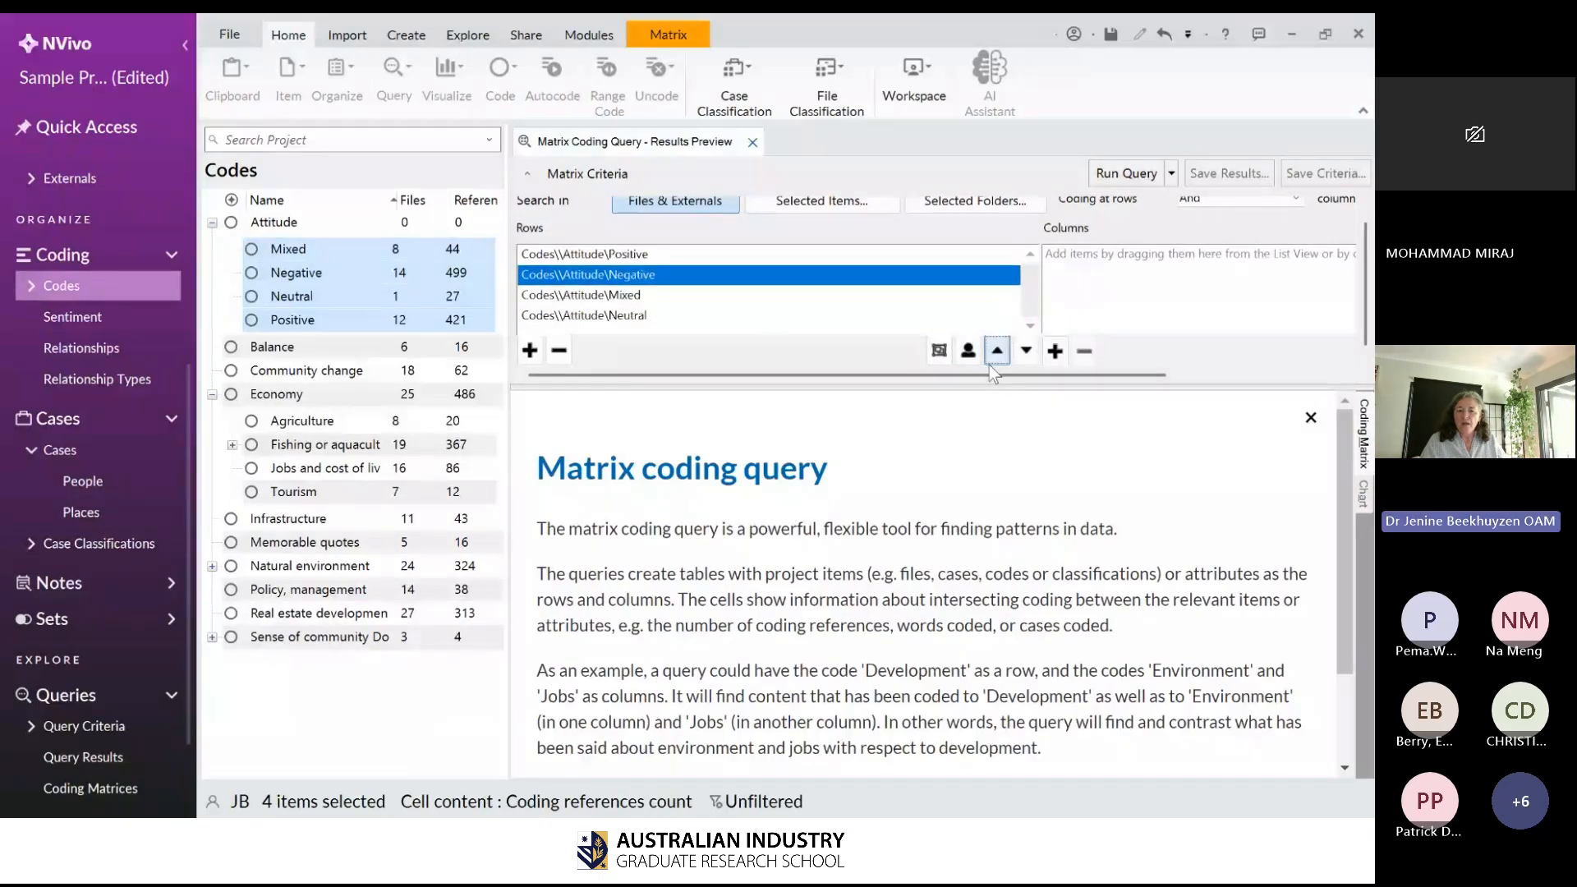
- Add the Economy child codes Agriculture through Tourism as matrix columns and run the query
click(378, 422)
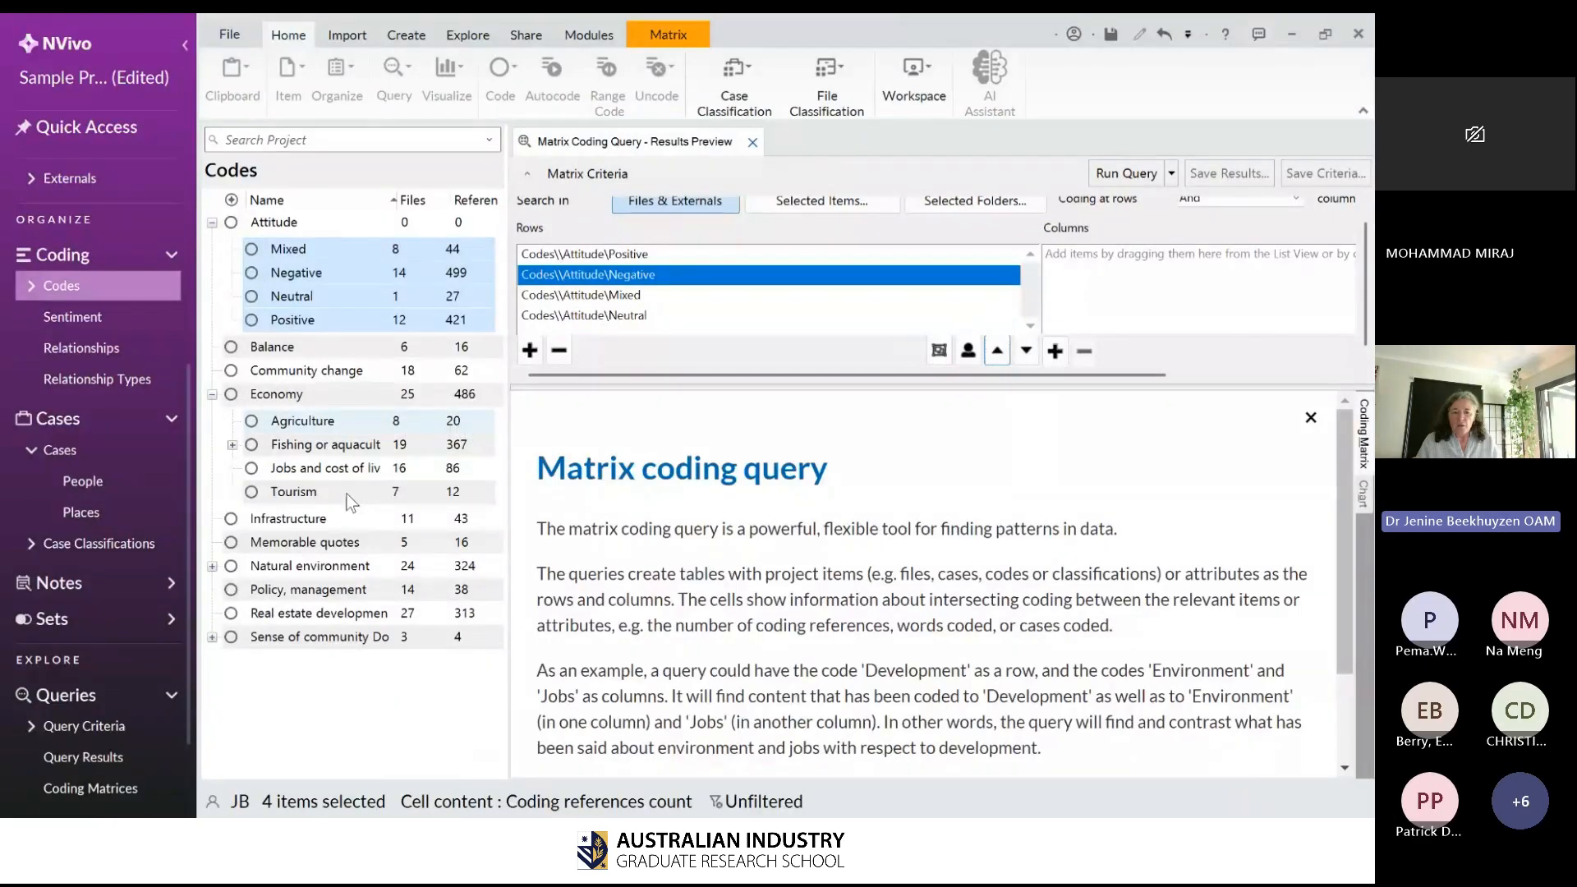
shift+click(343, 493)
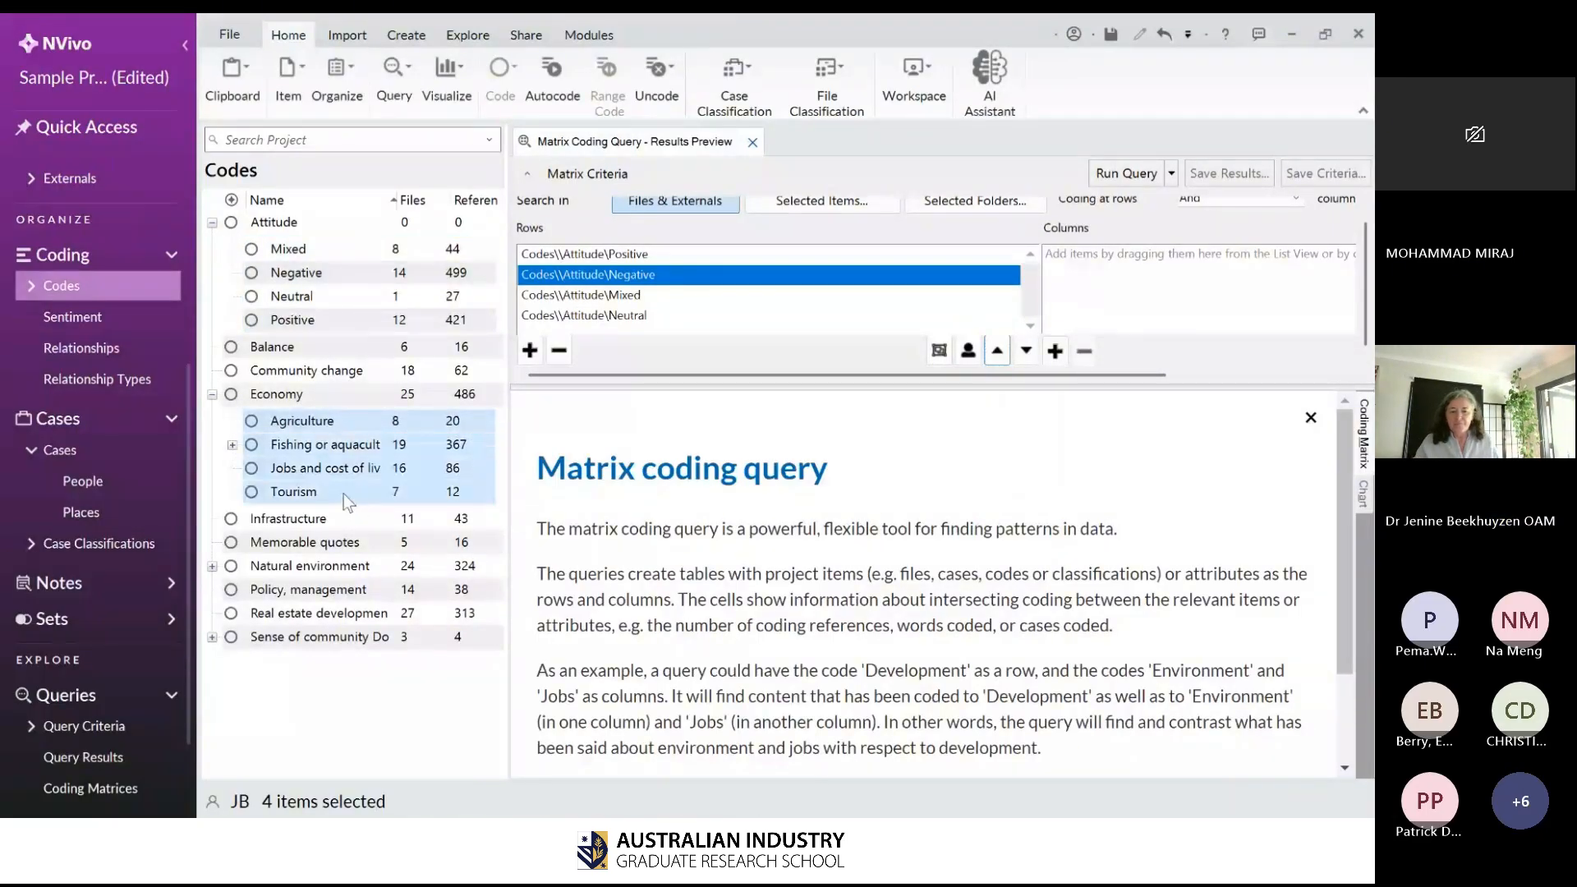
drag(338, 488, 1109, 318)
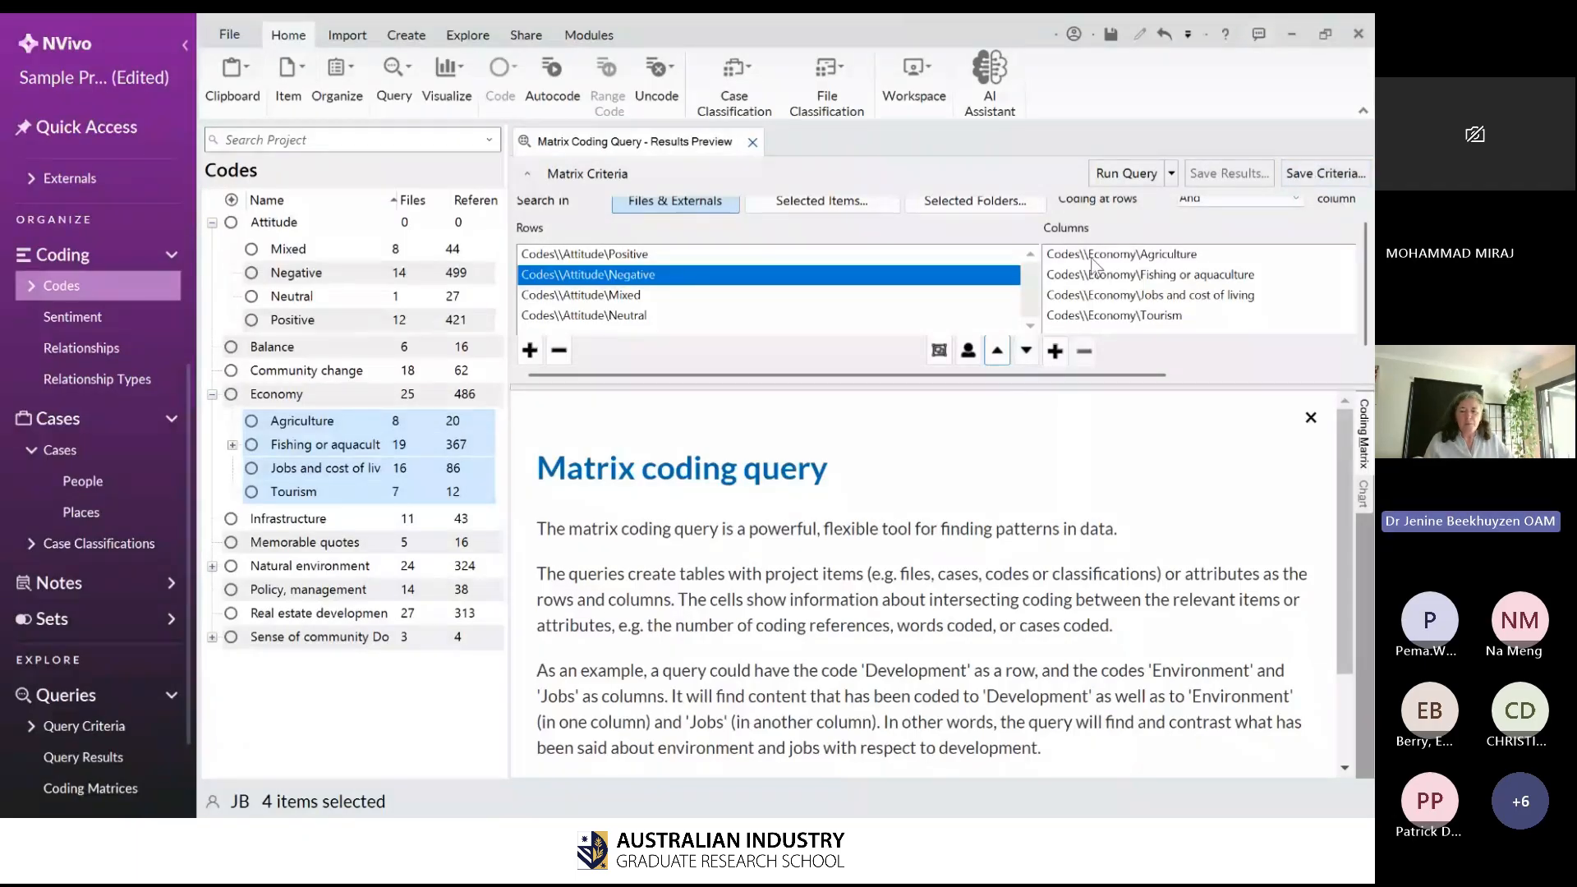
click(1128, 182)
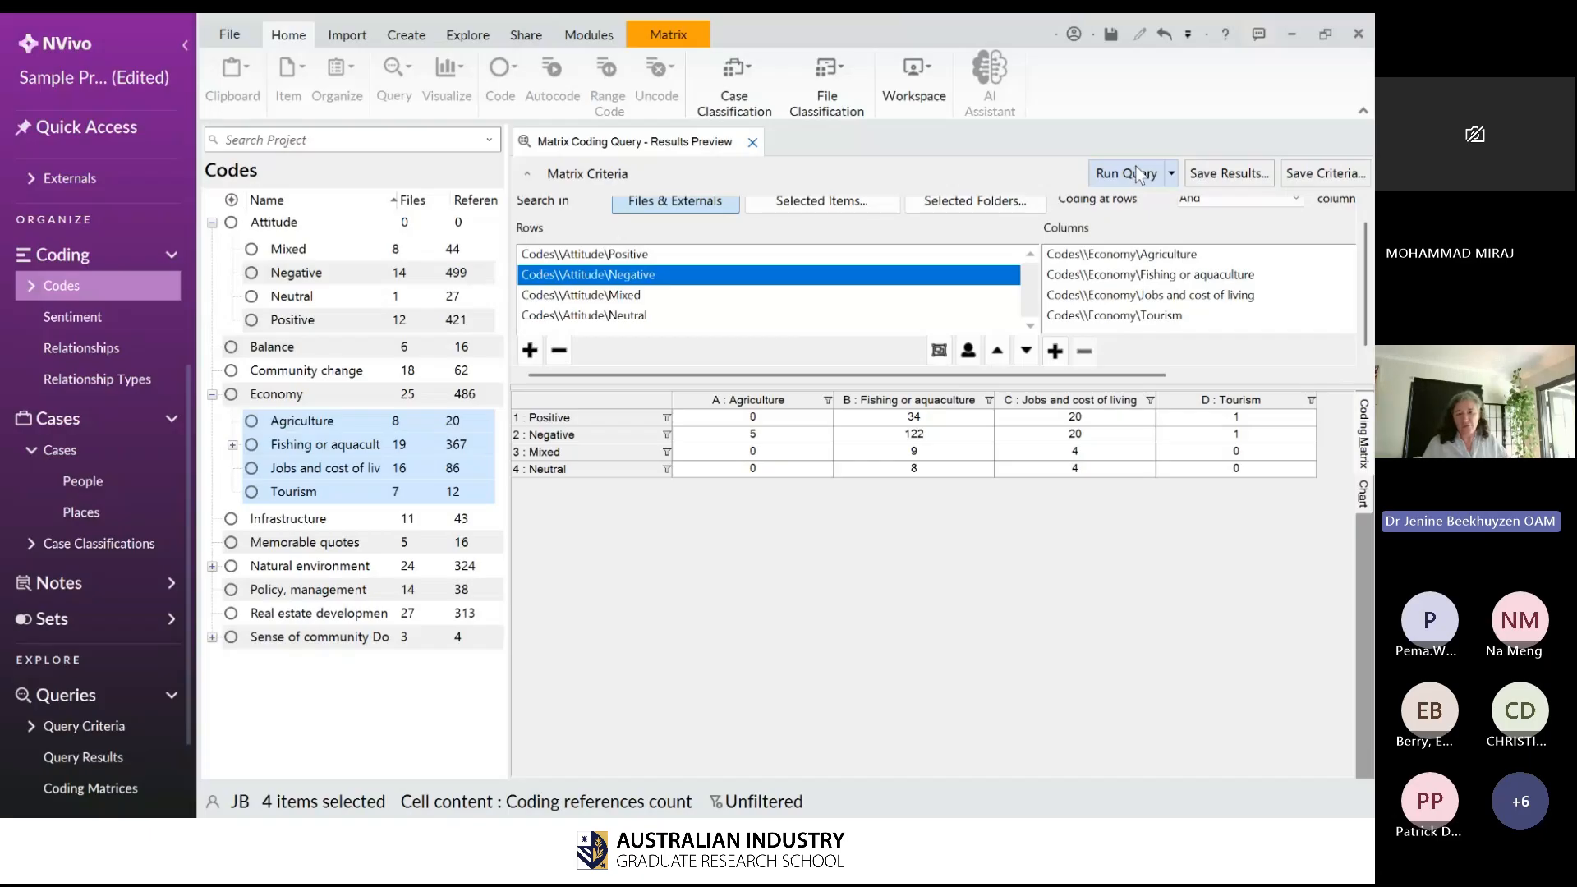
- Shade the matrix cells with the green-yellow-red colour scale and compare the Positive and Negative cells under Fishing or aquaculture
click(682, 36)
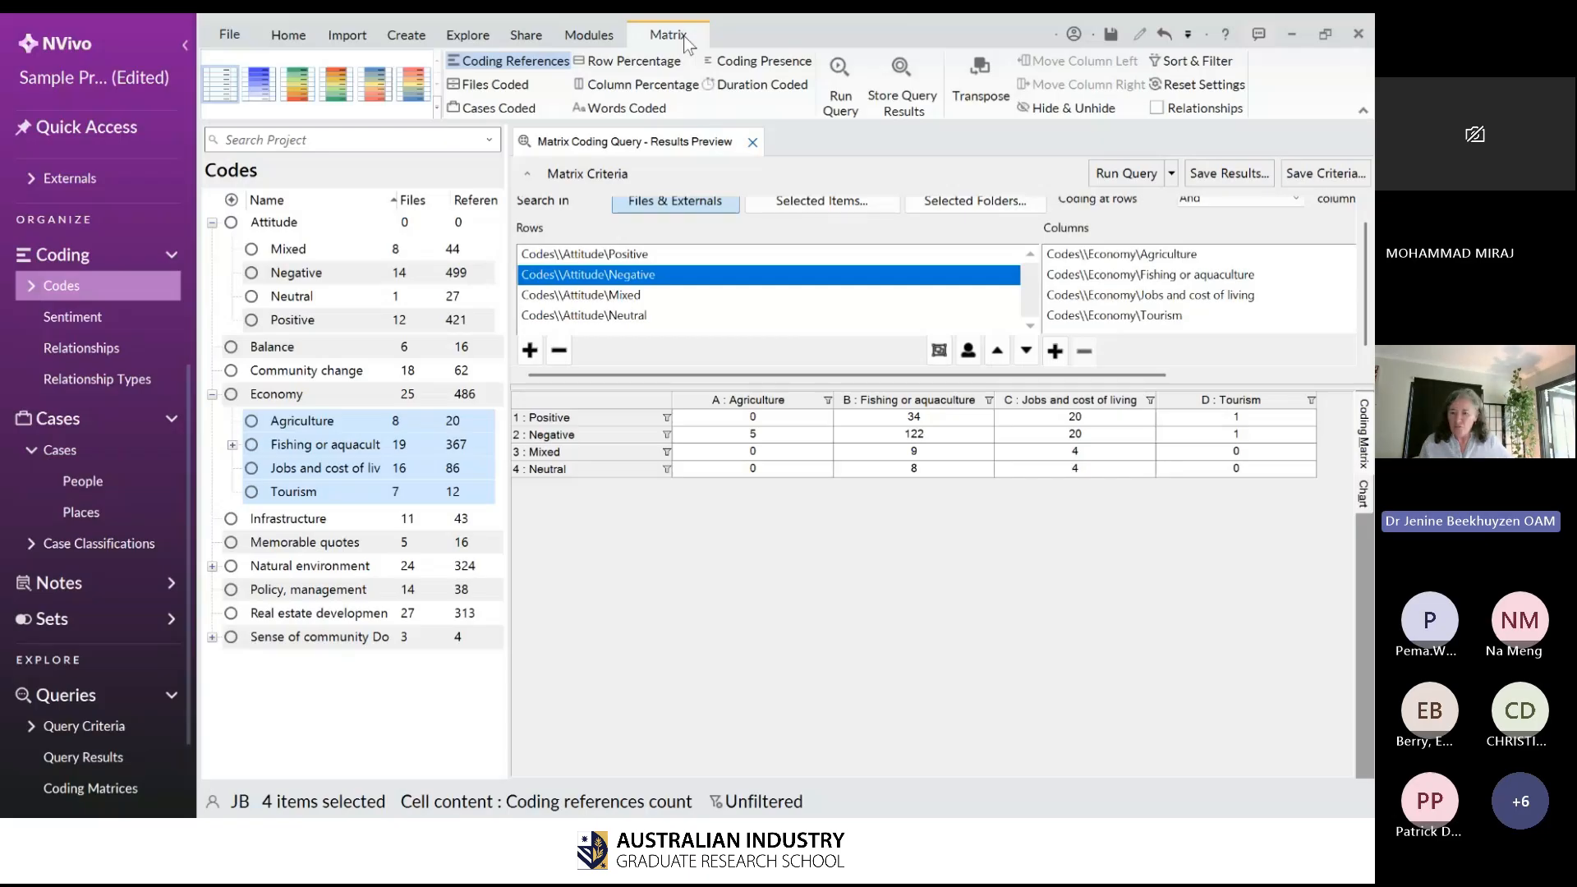
click(299, 79)
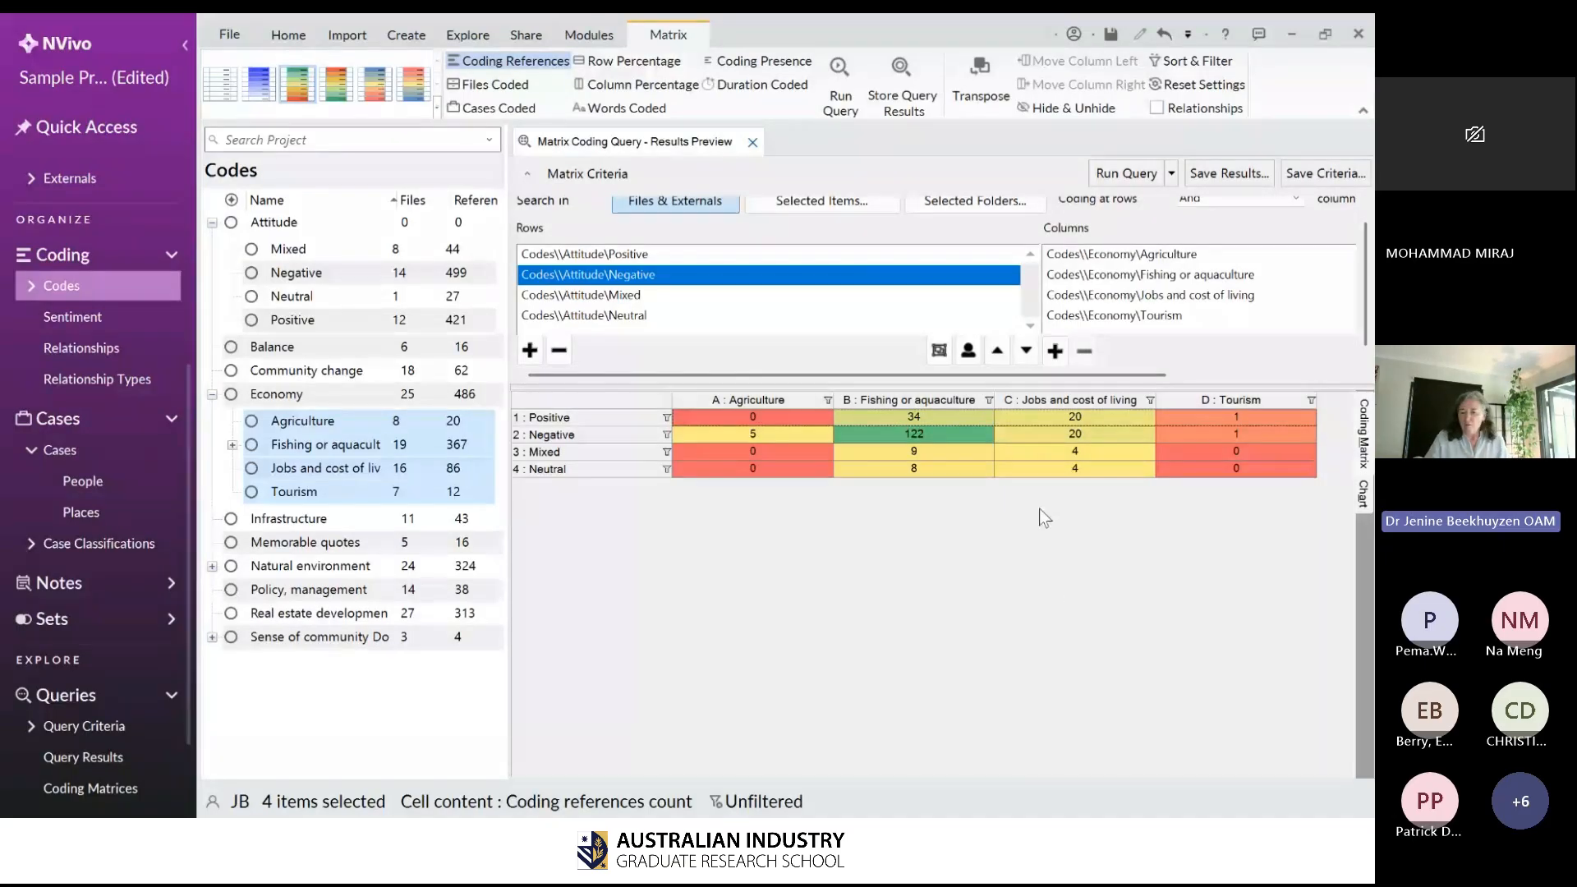
click(984, 438)
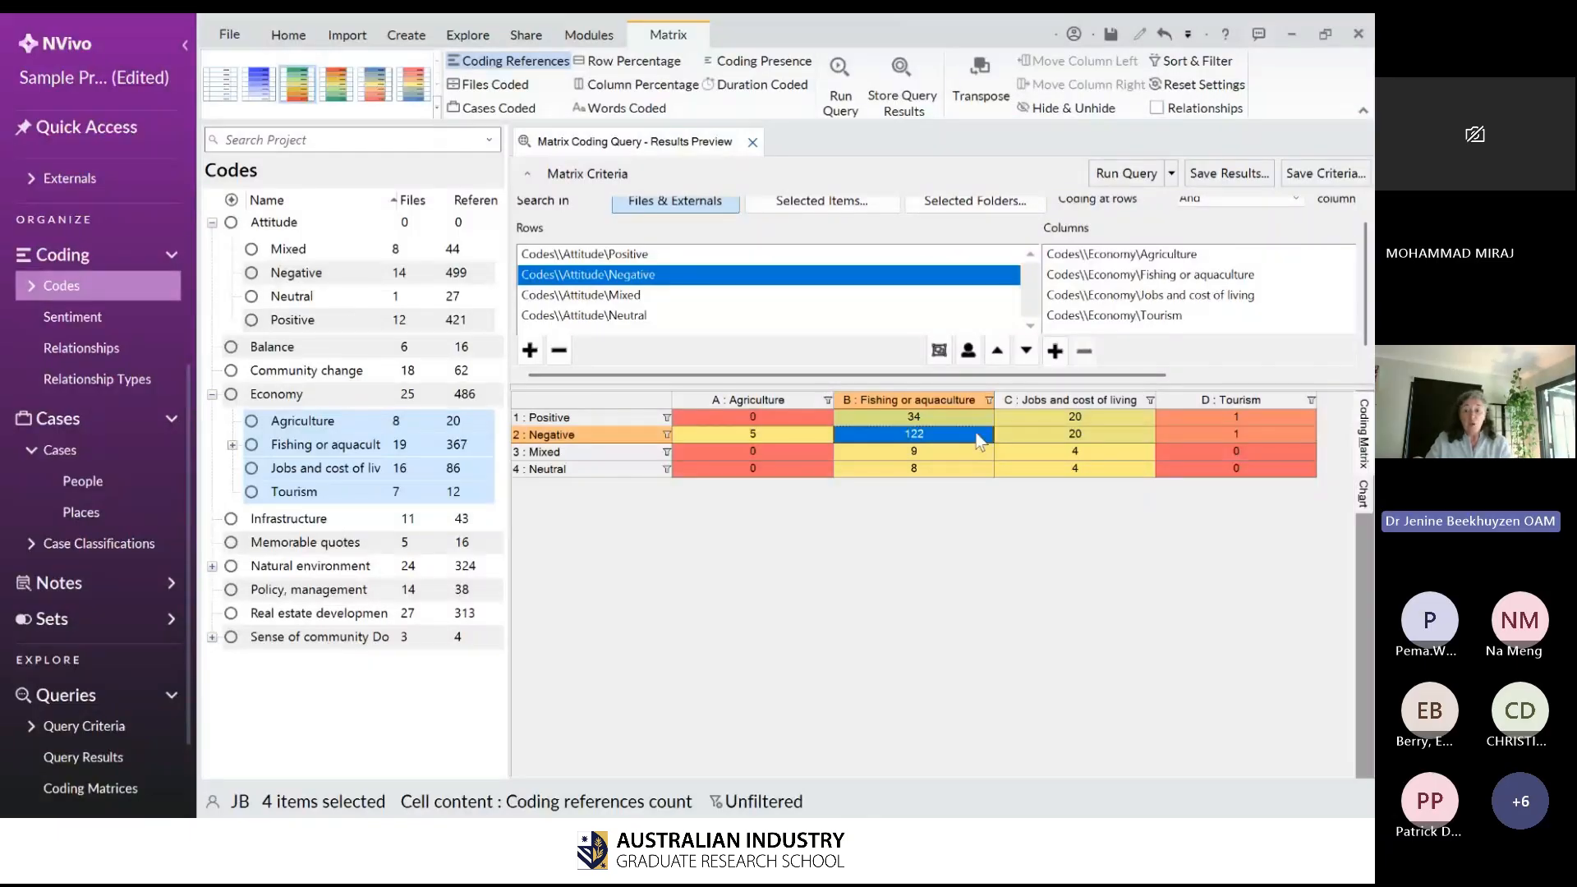
click(969, 411)
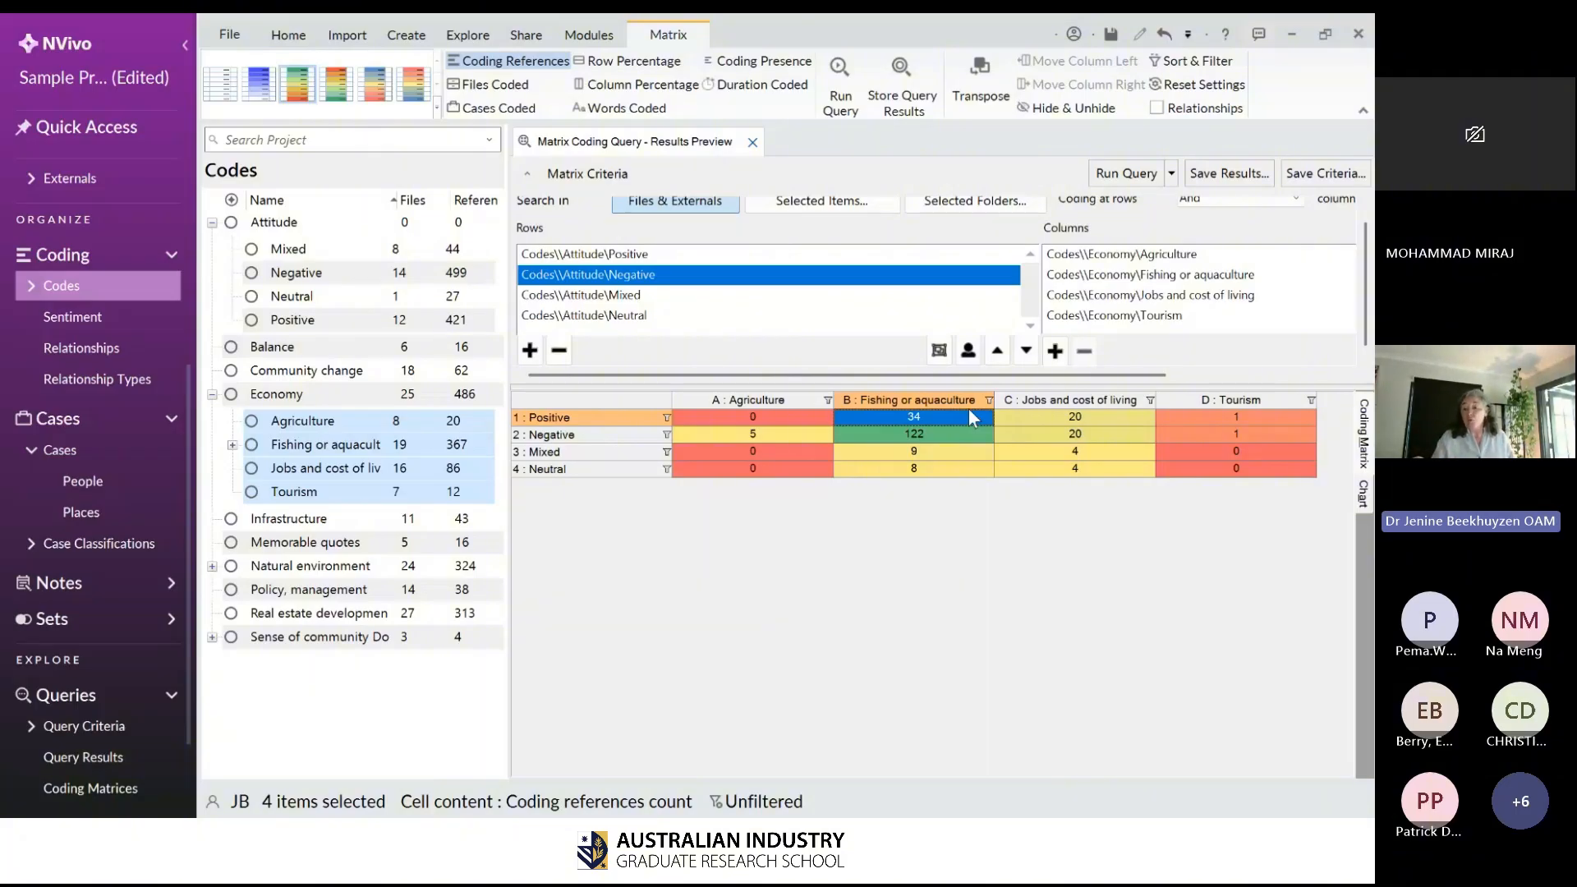
click(927, 407)
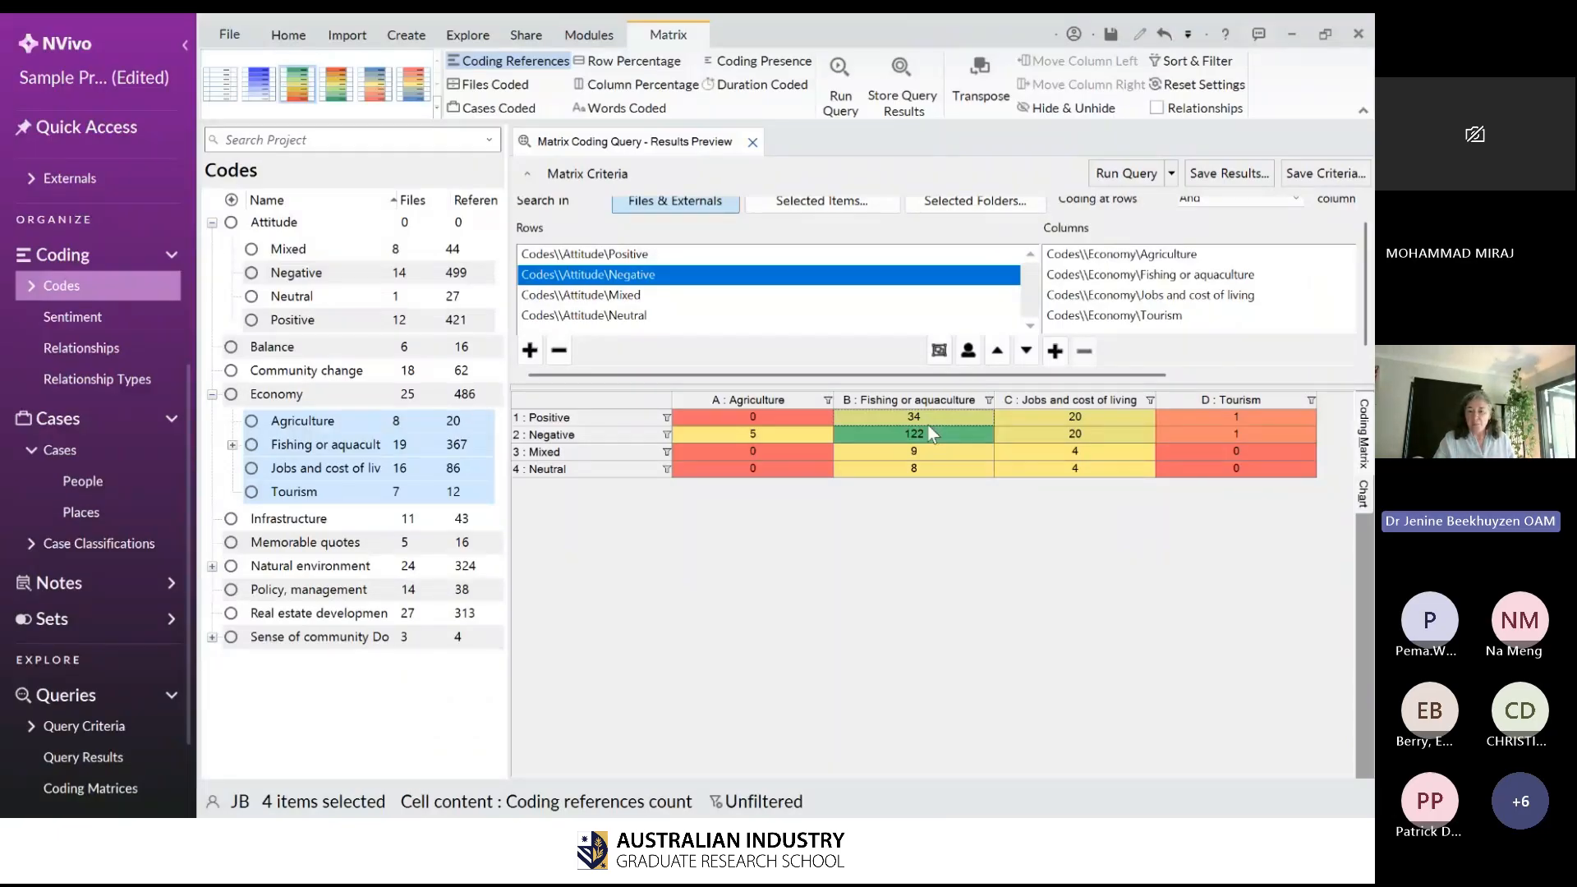
click(929, 426)
click(939, 438)
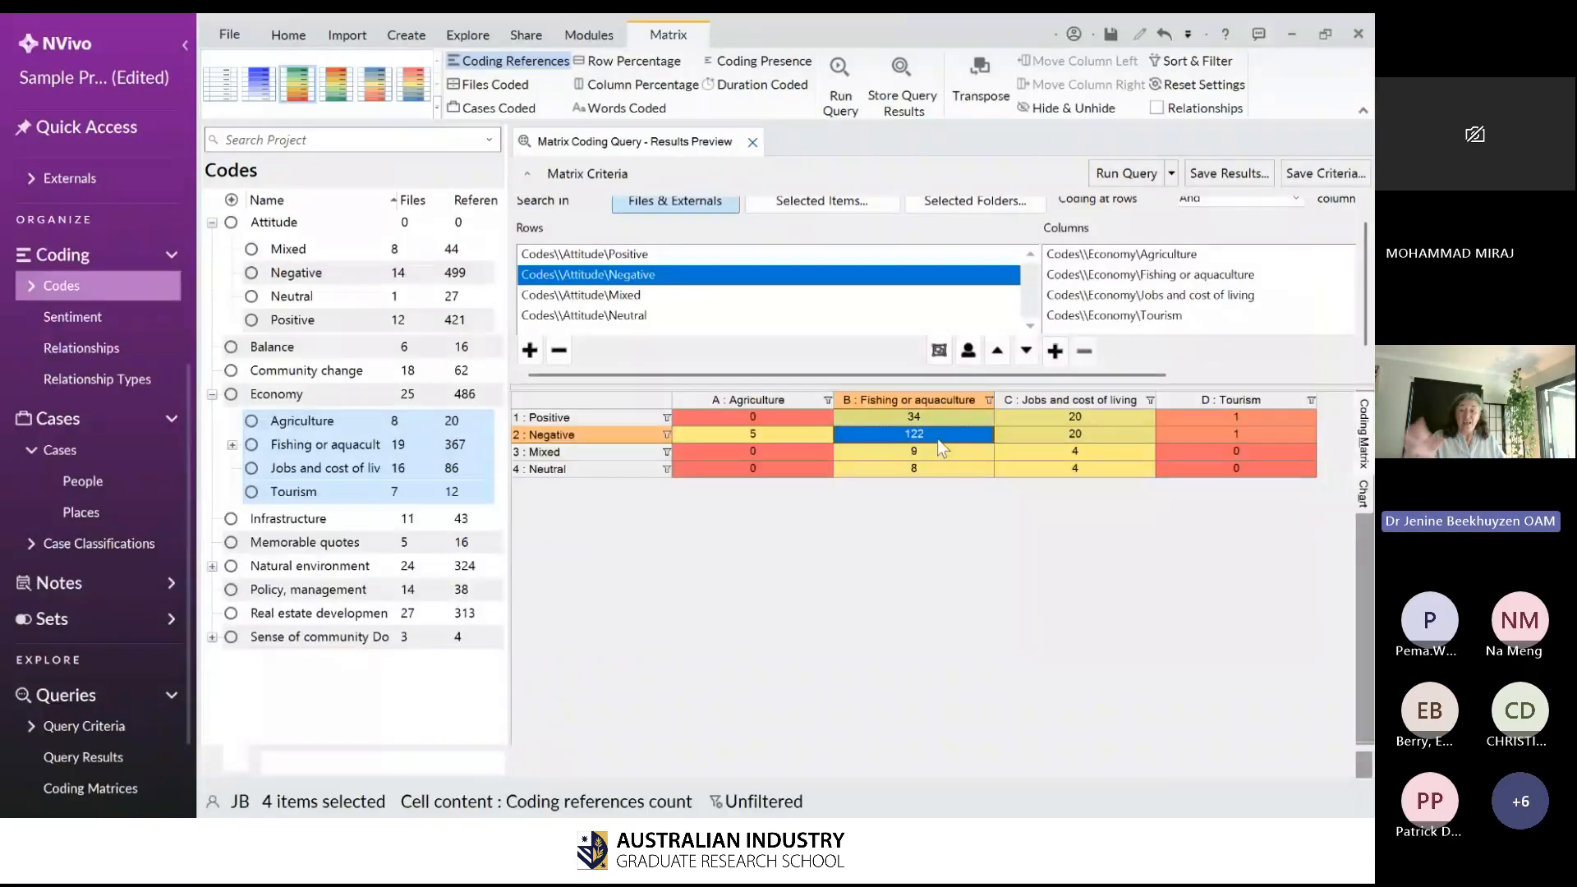
- Open the Negative cell under Fishing or aquaculture, read through its coded references, and close them
double_click(939, 438)
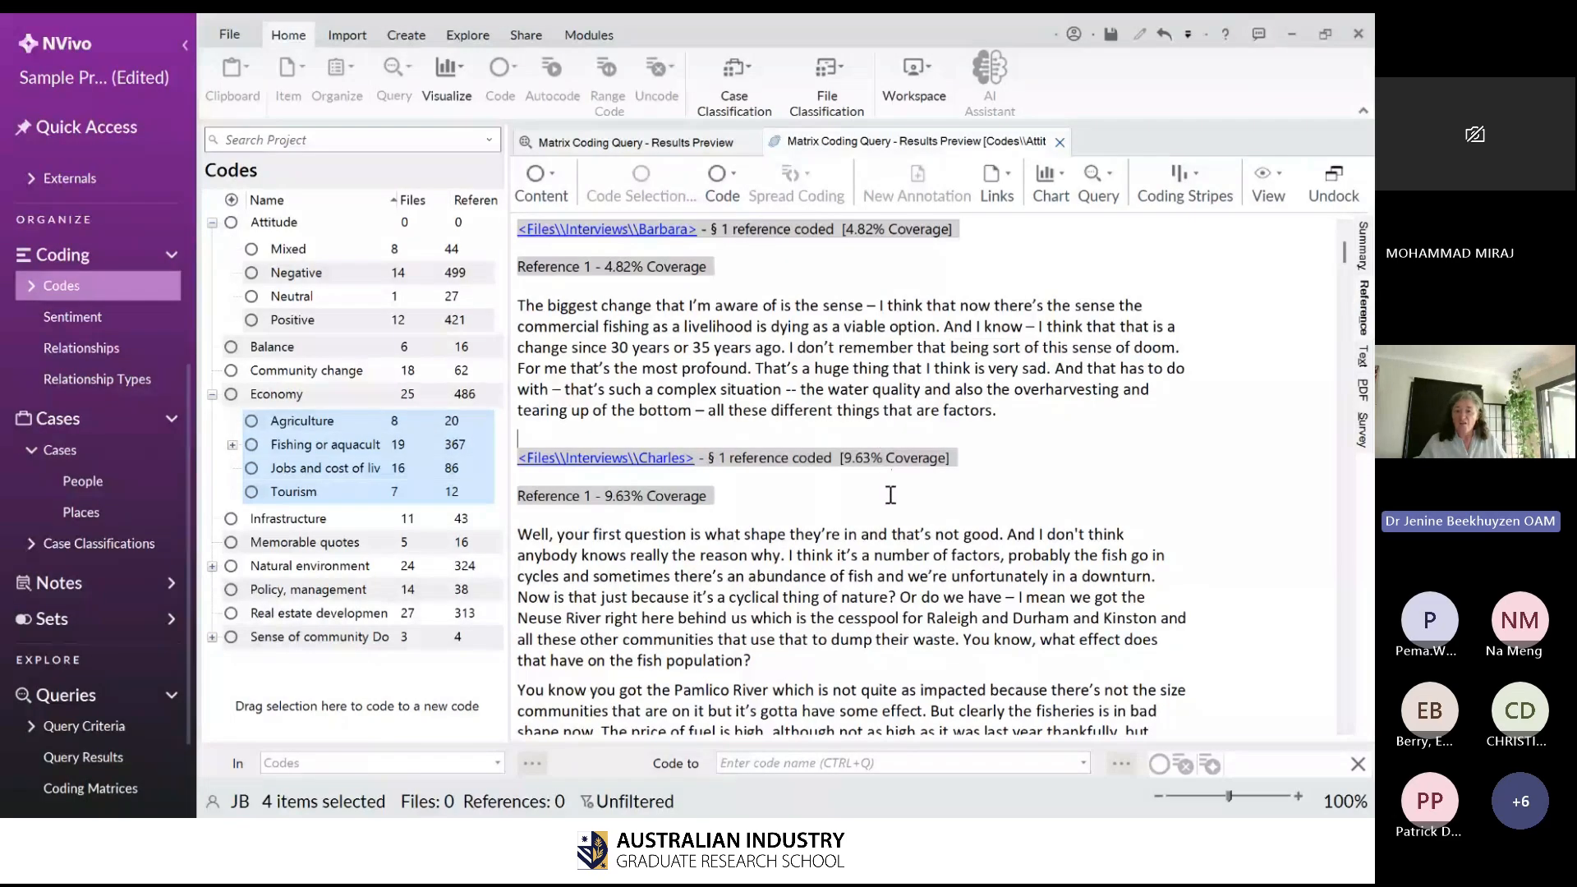
scroll(889, 498, down, 3)
scroll(889, 499, down, 1)
scroll(889, 499, down, 6)
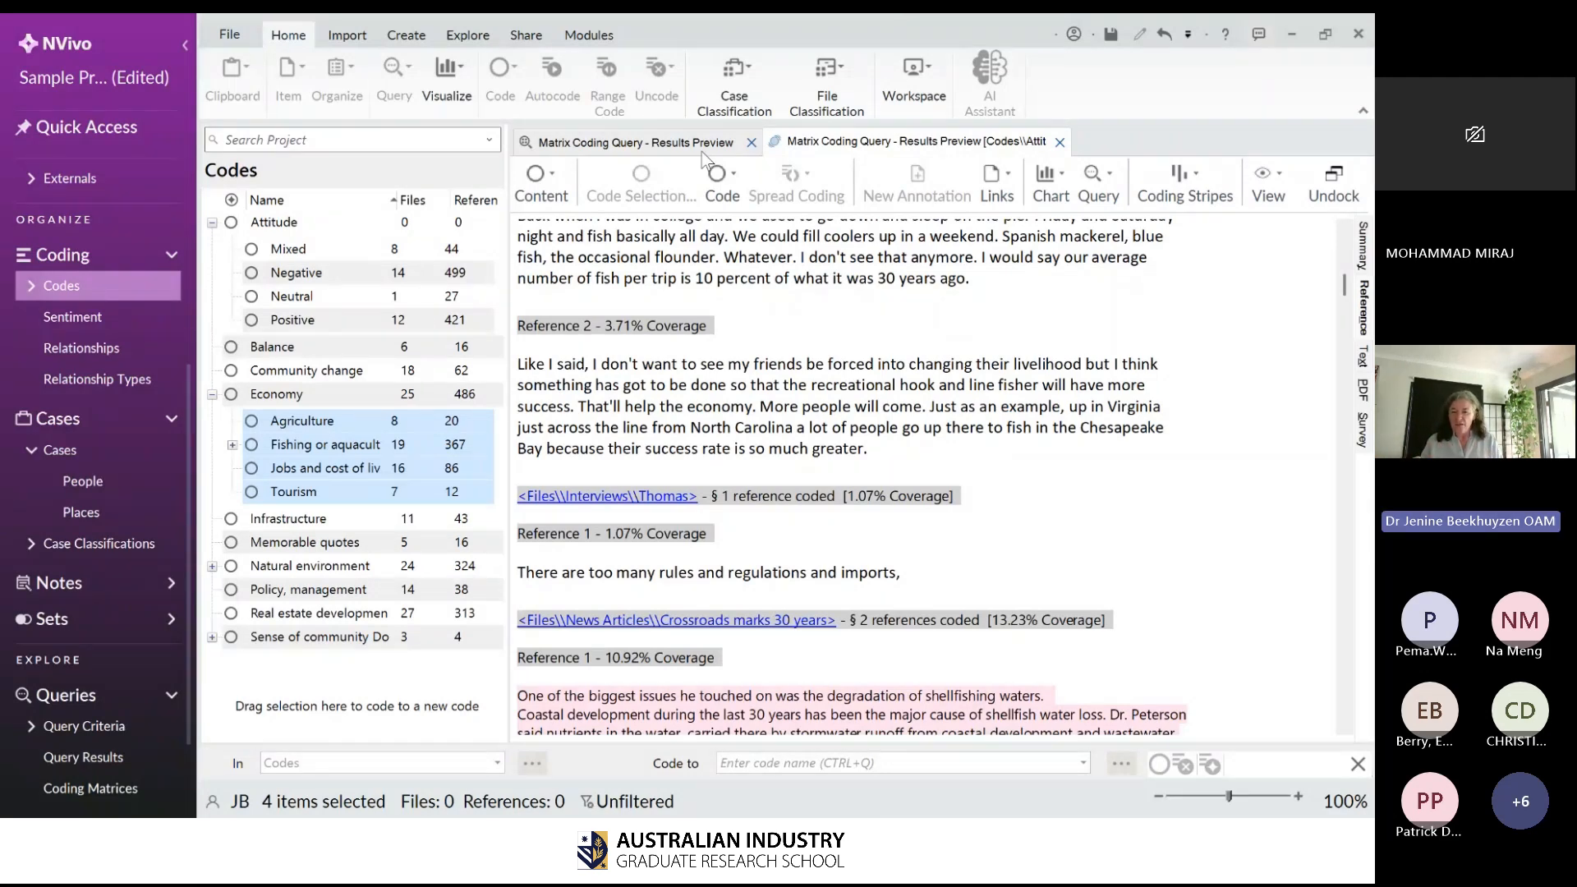
scroll(1027, 624, down, 2)
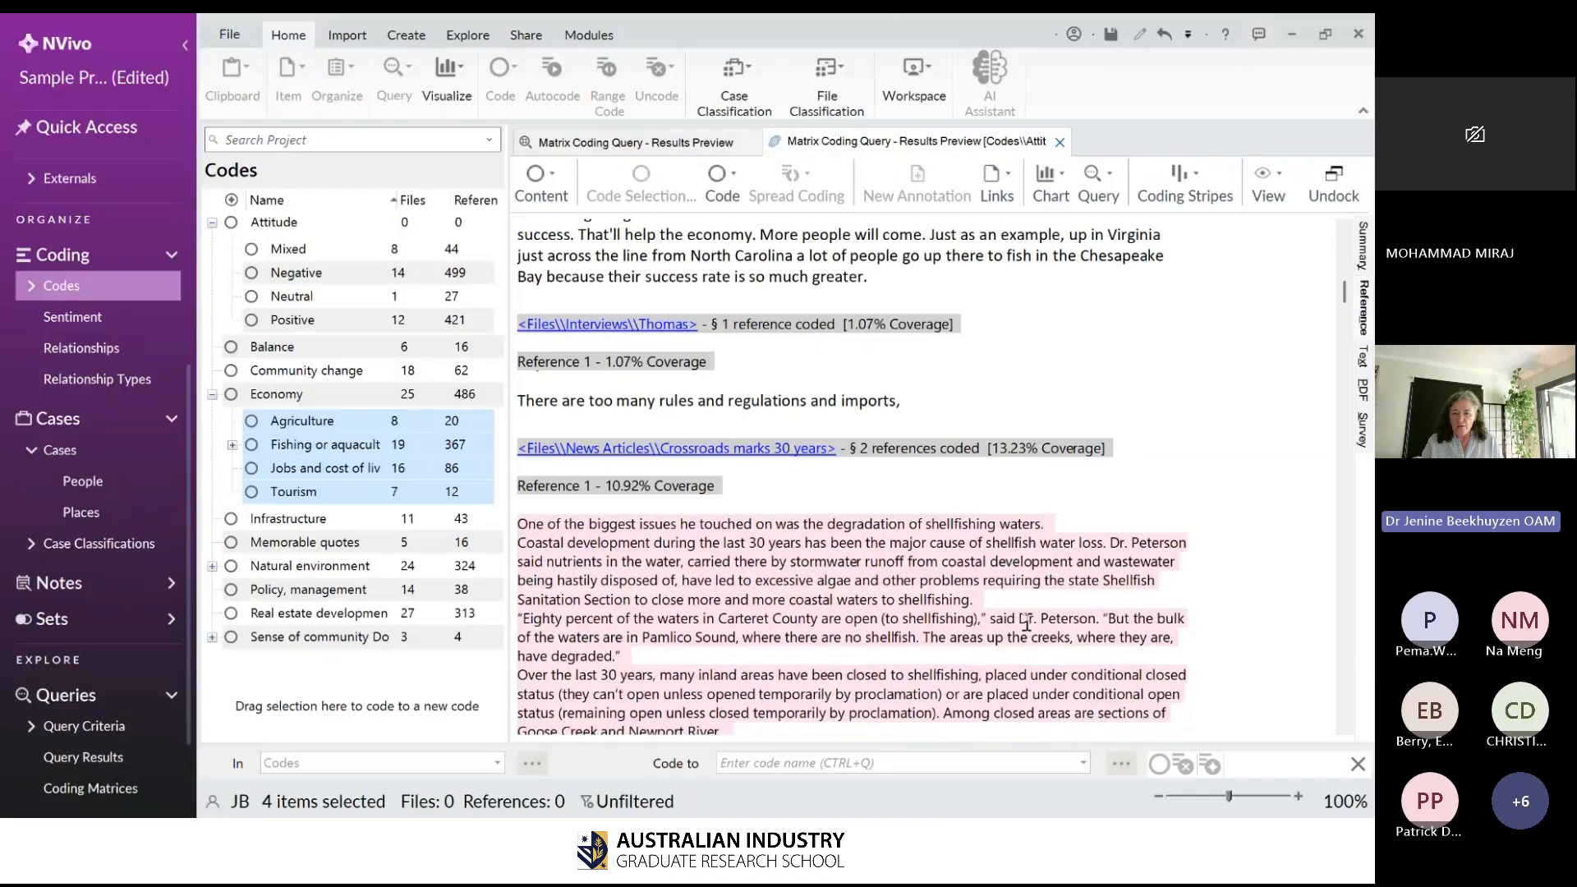
scroll(1027, 624, down, 20)
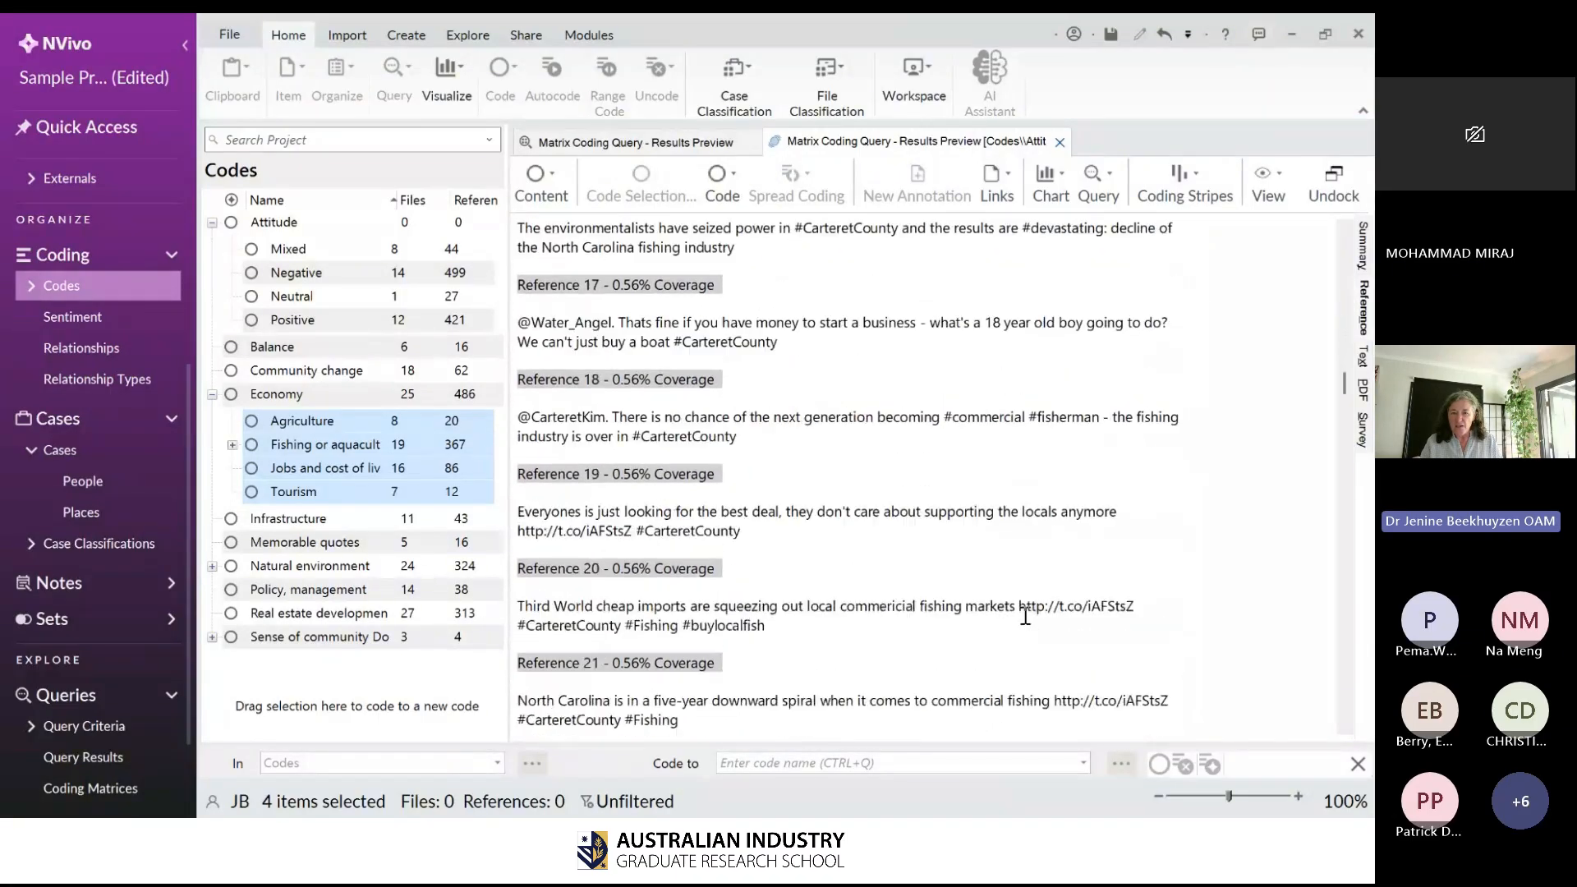
scroll(1025, 616, down, 20)
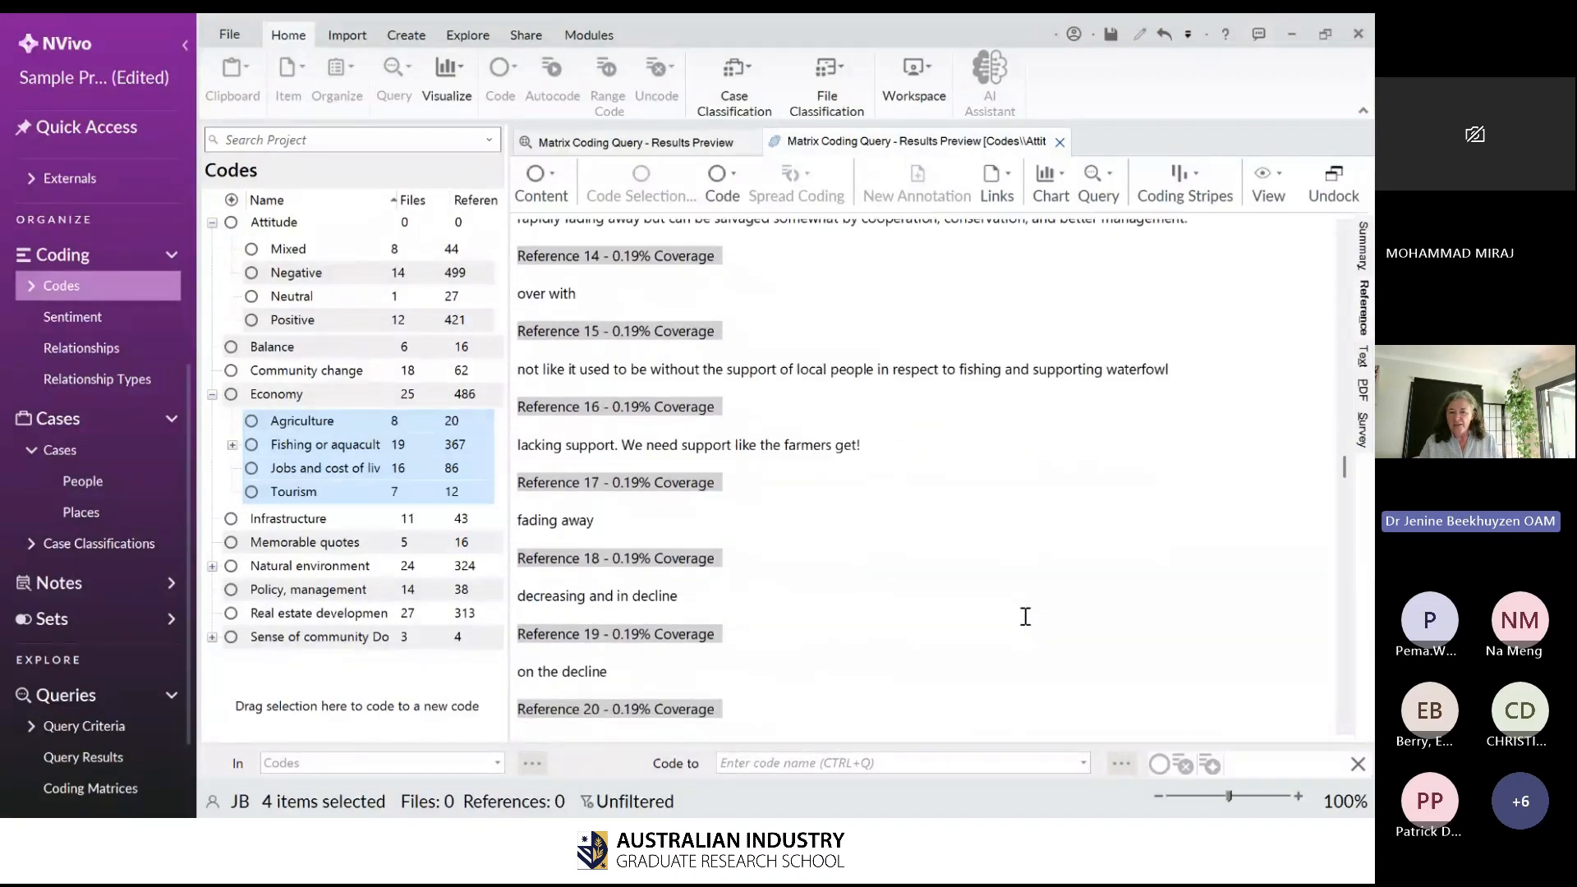
scroll(1025, 616, down, 8)
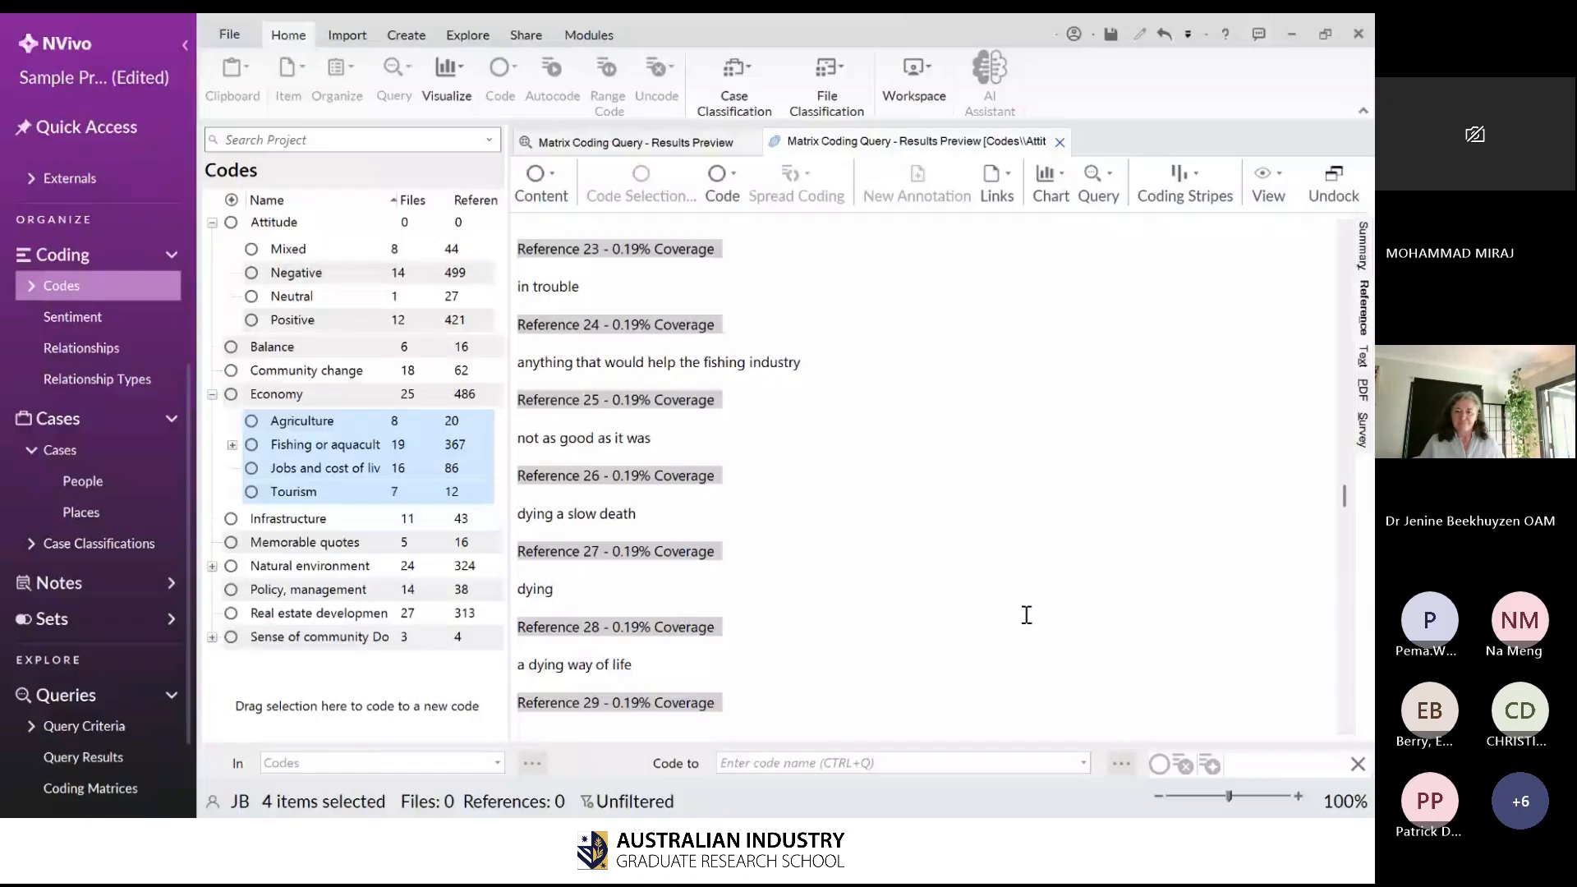
scroll(1027, 615, down, 8)
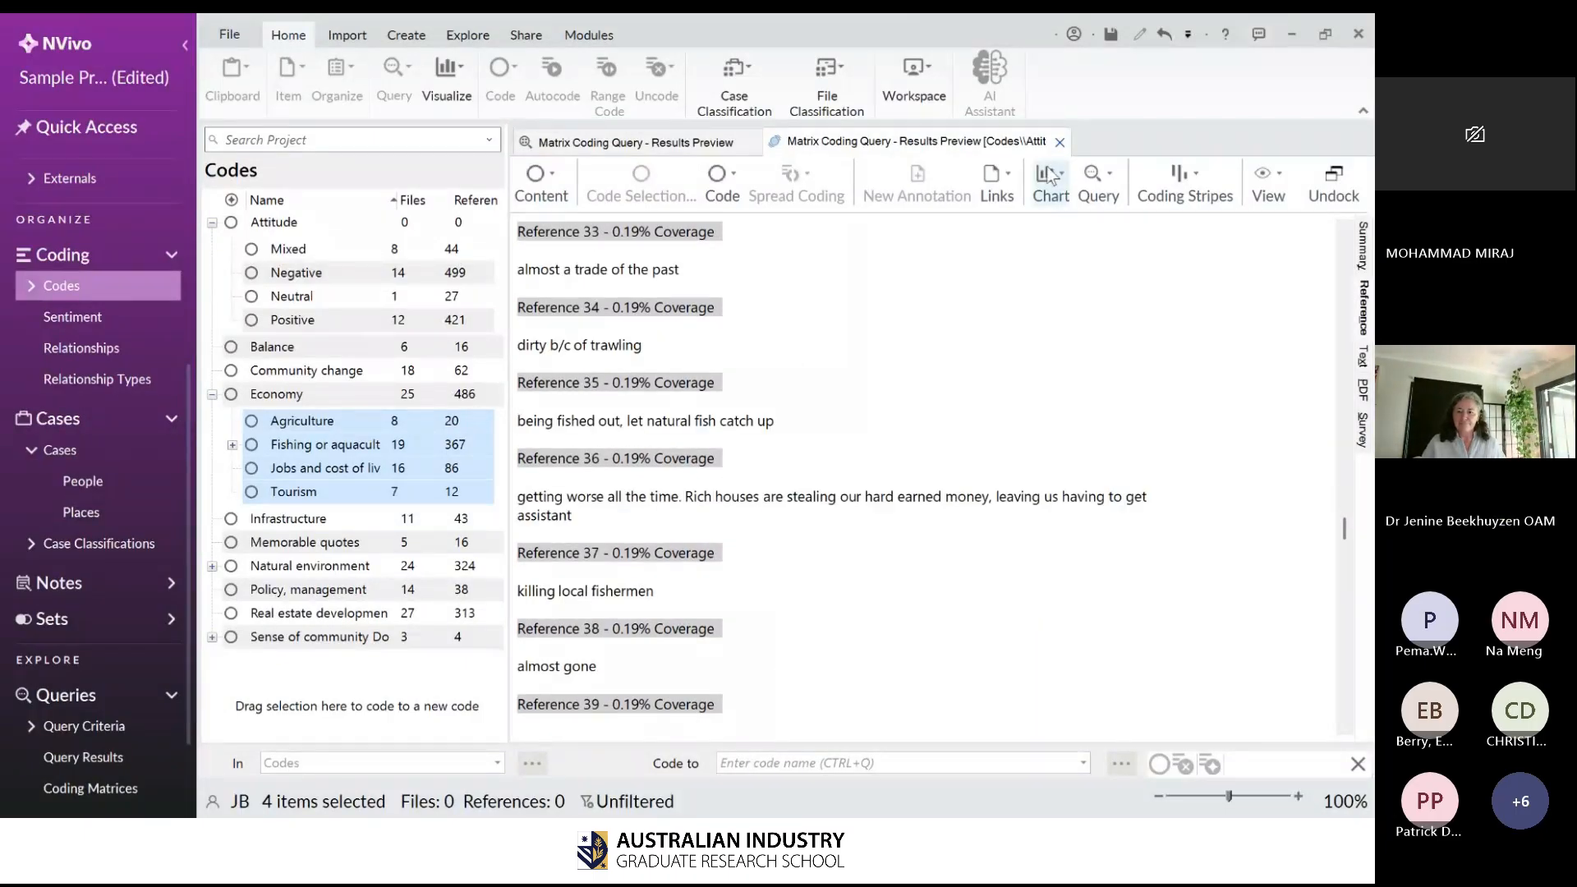
click(1061, 142)
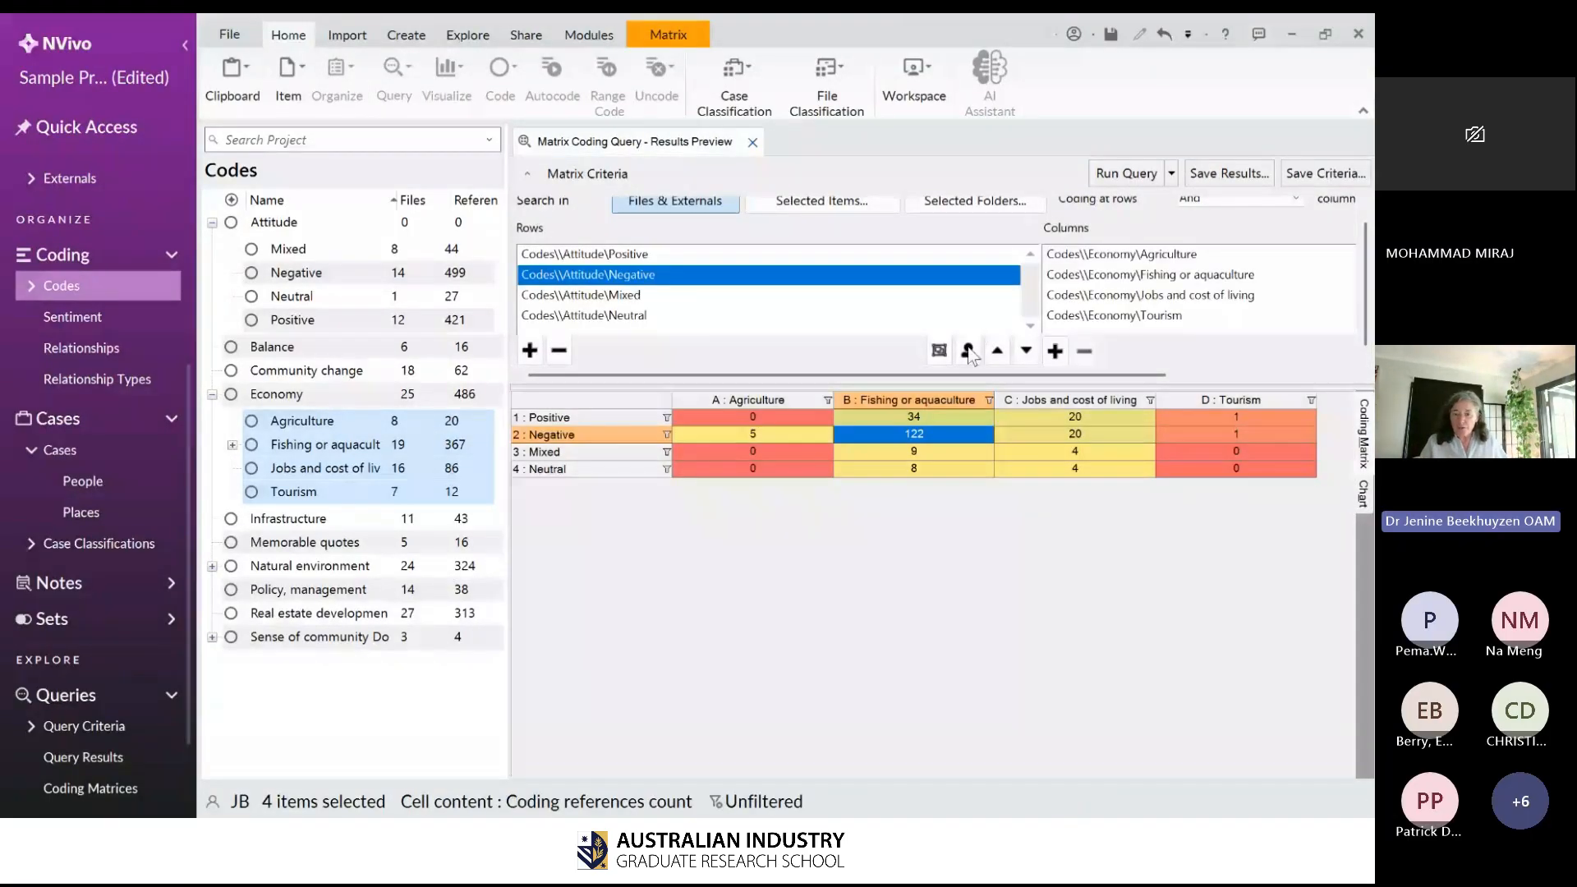
- Examine the Agriculture and Tourism columns, and compare the Positive and Negative cells under Jobs and cost of living
click(757, 400)
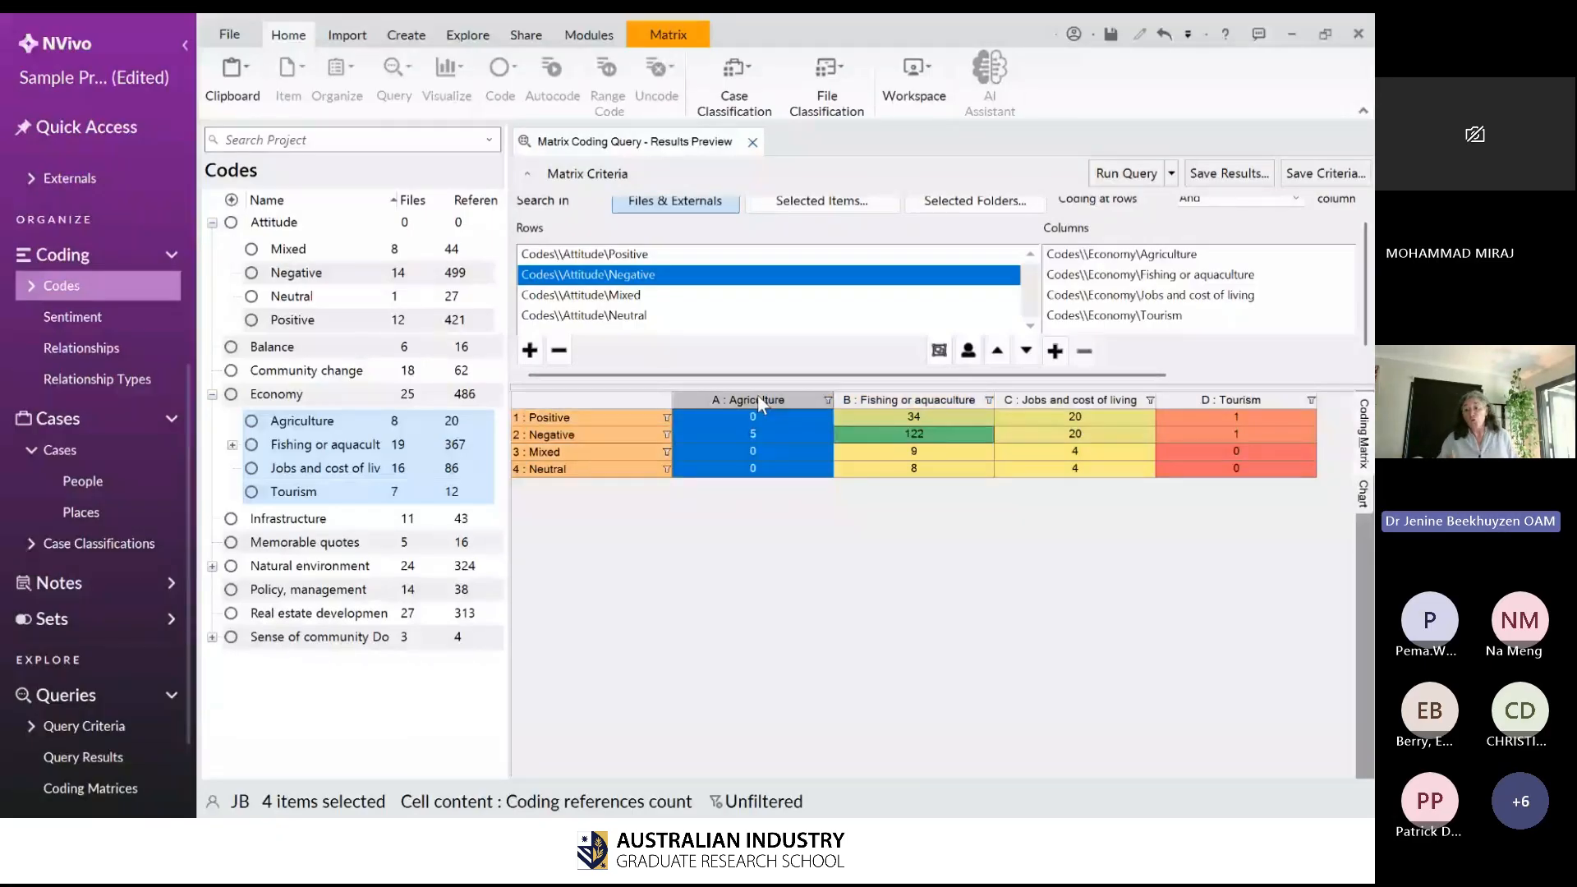
click(1269, 402)
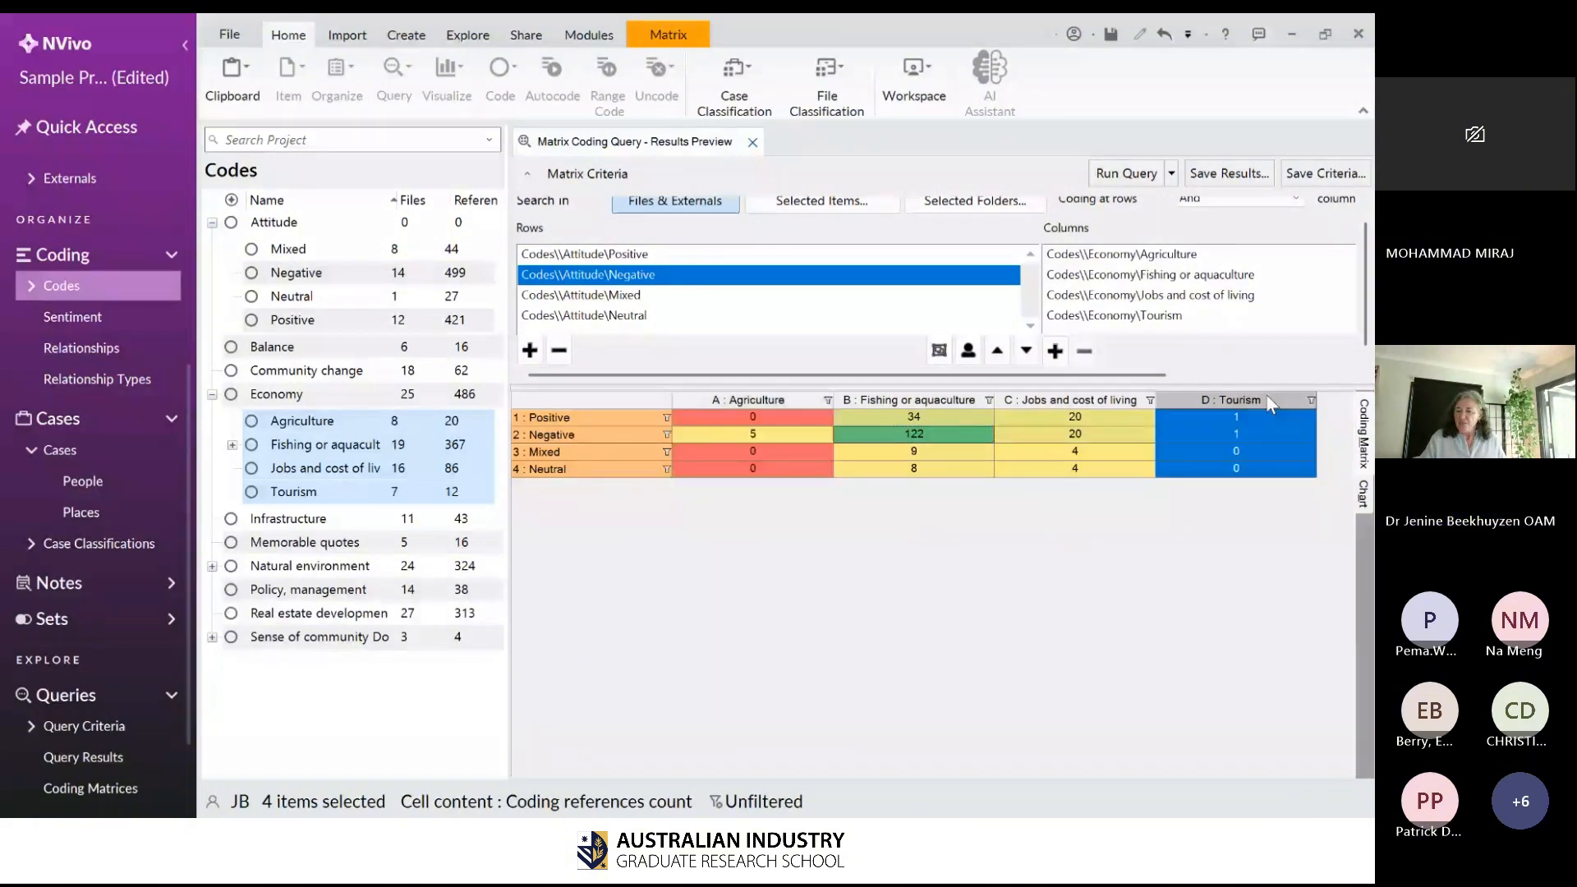
click(772, 440)
click(758, 413)
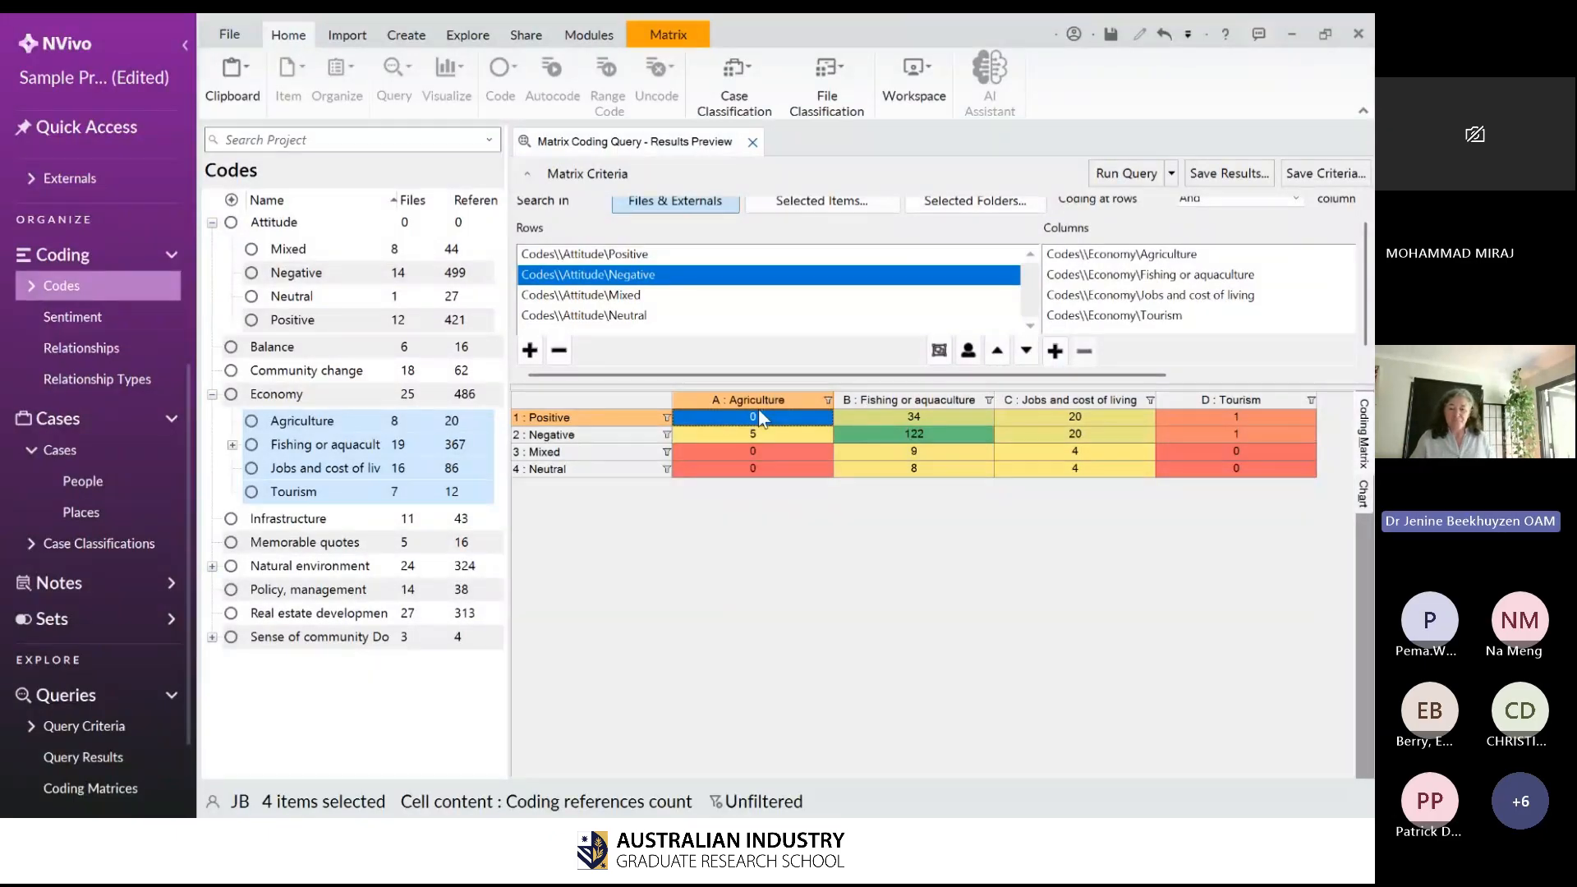
click(1040, 419)
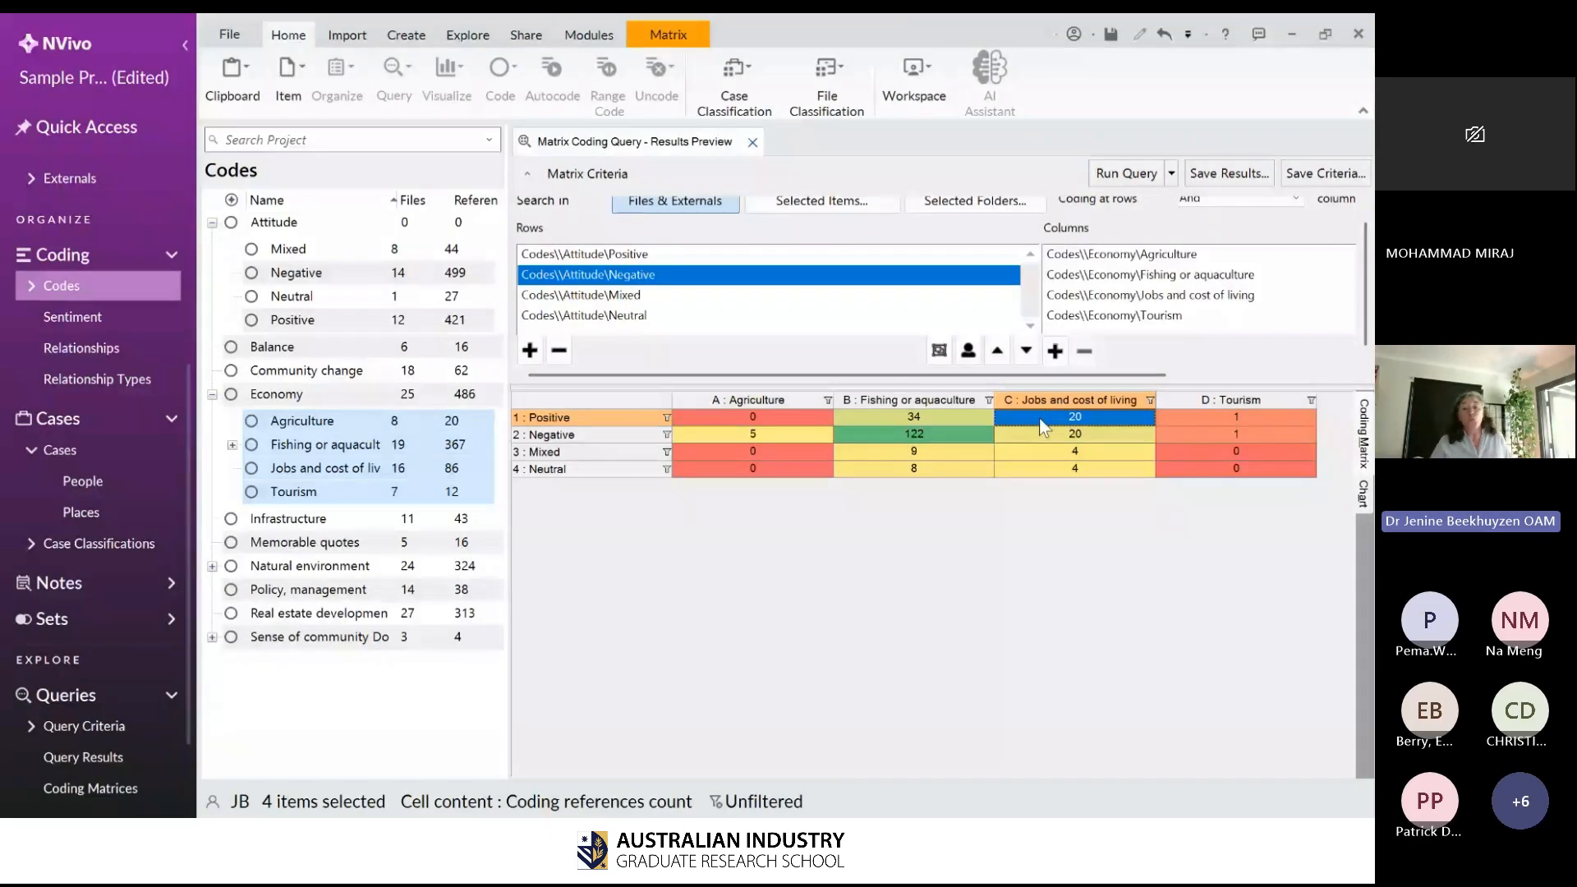
click(1037, 436)
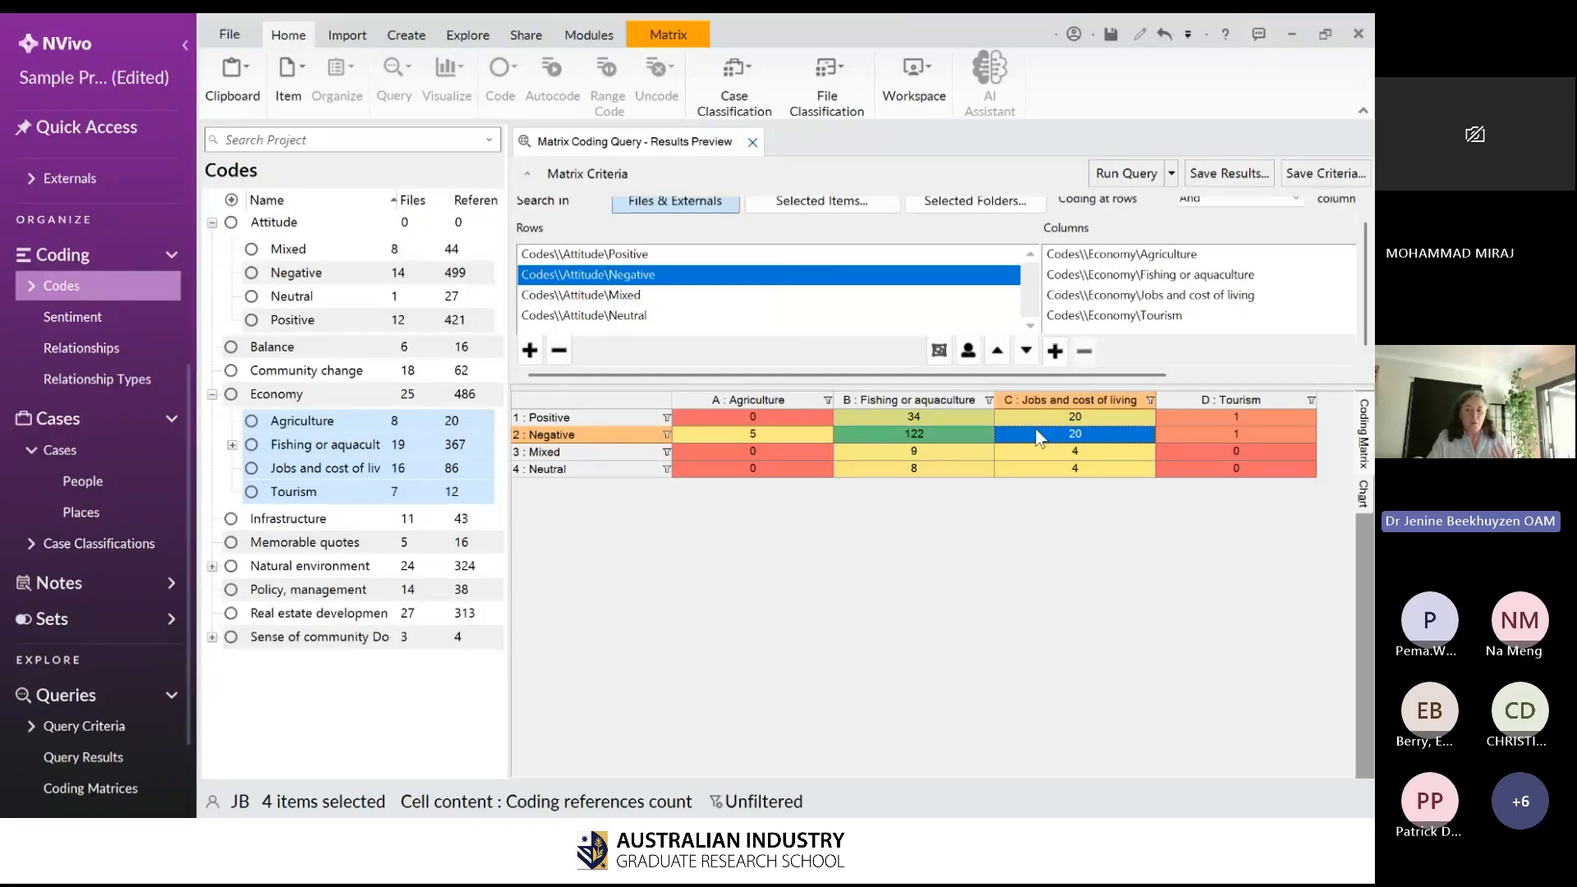
click(1056, 419)
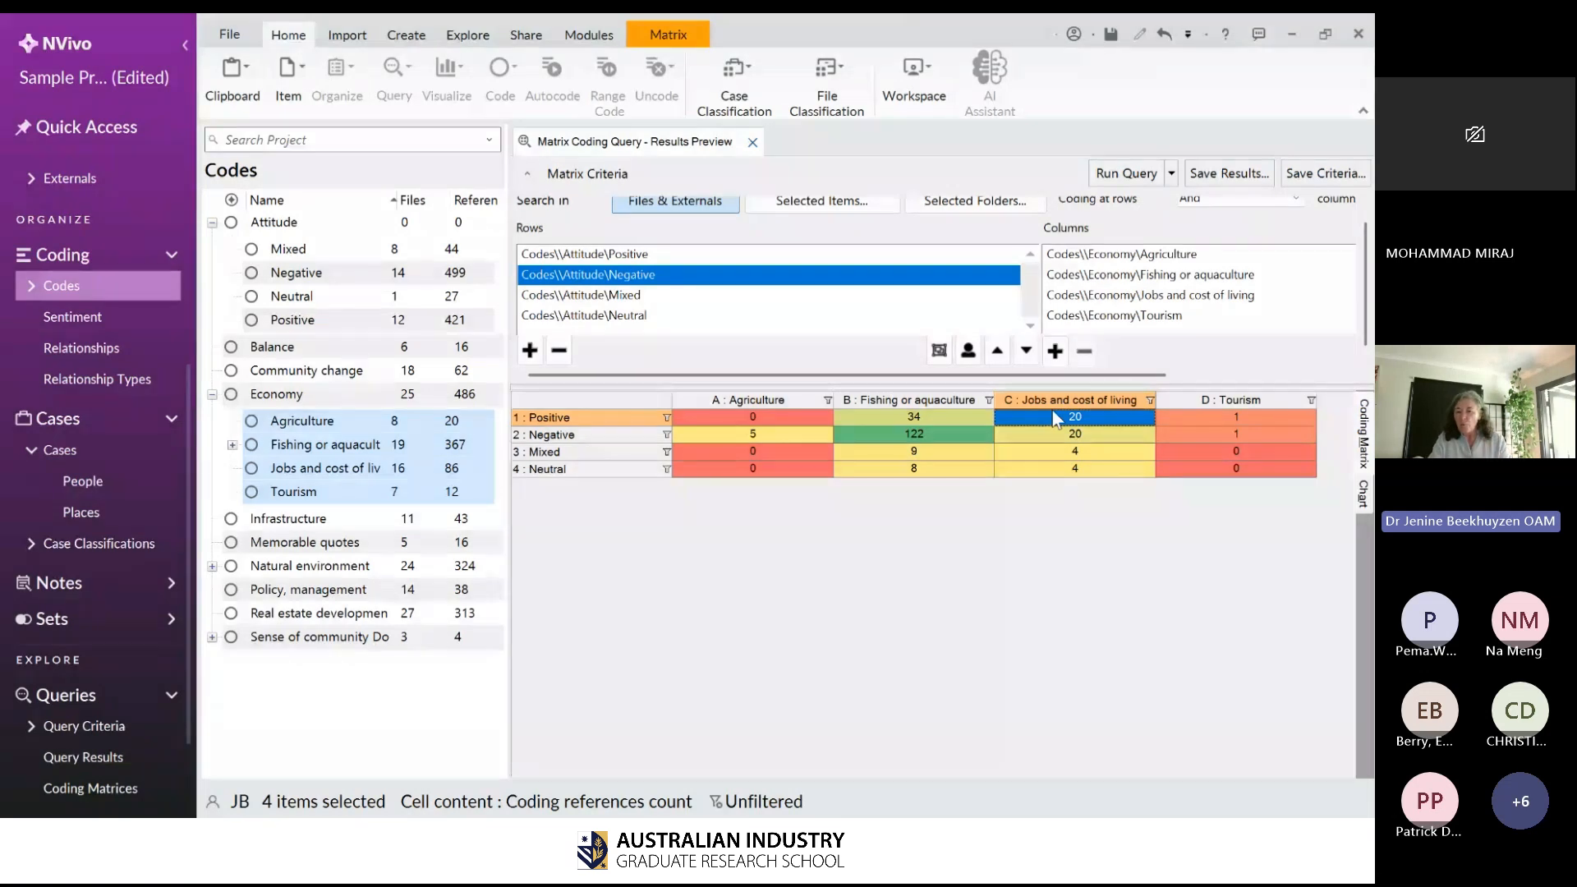
click(1073, 434)
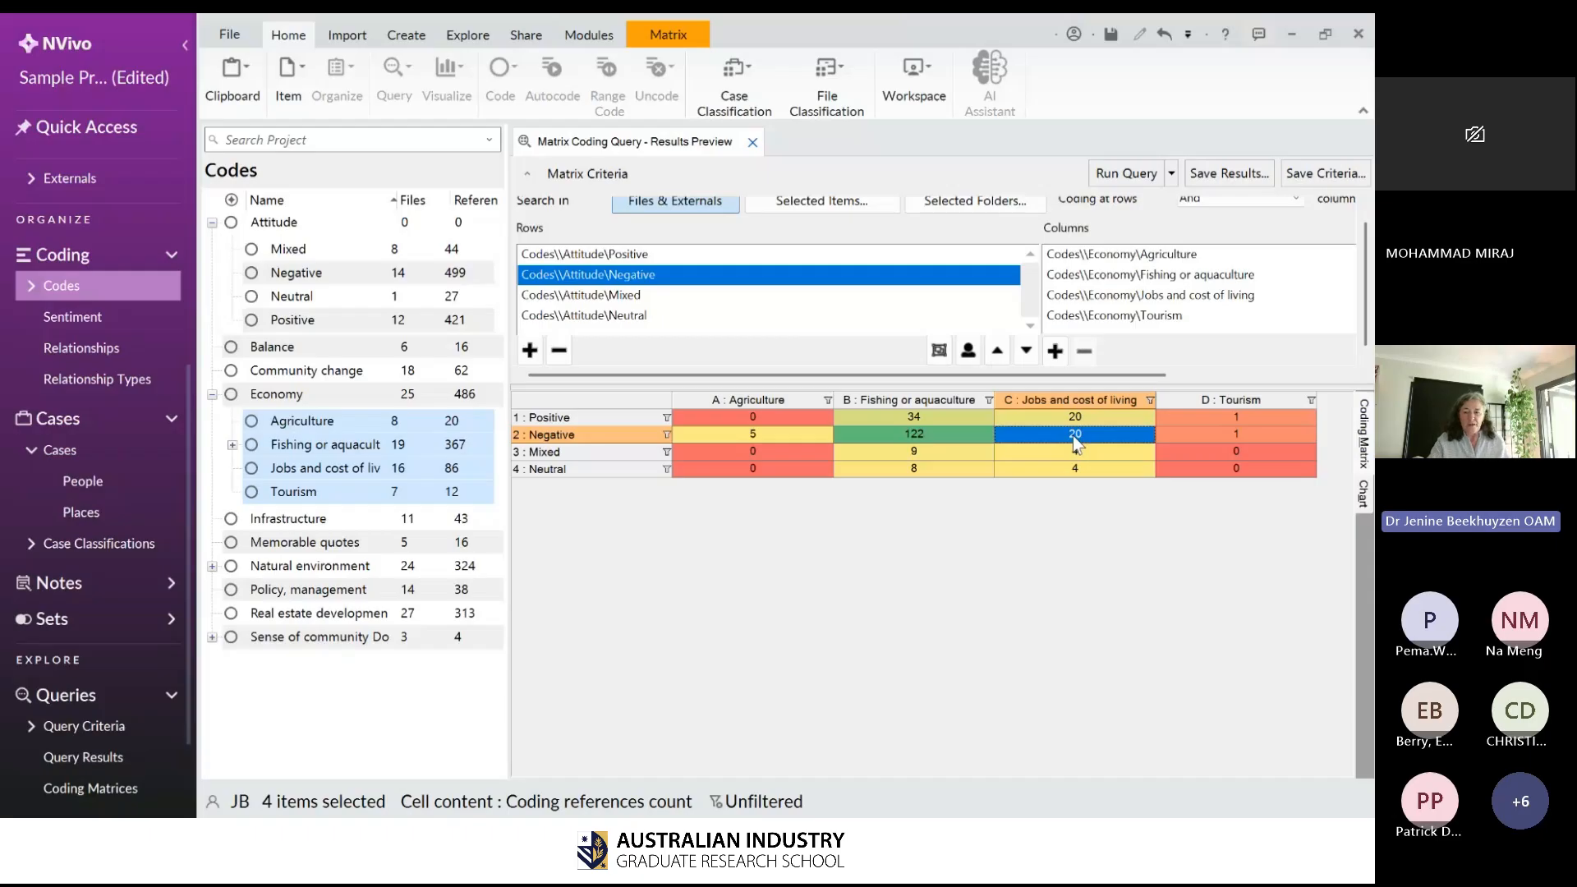
- Display the matrix results as a chart and change the chart type to Stacked Column
click(1366, 496)
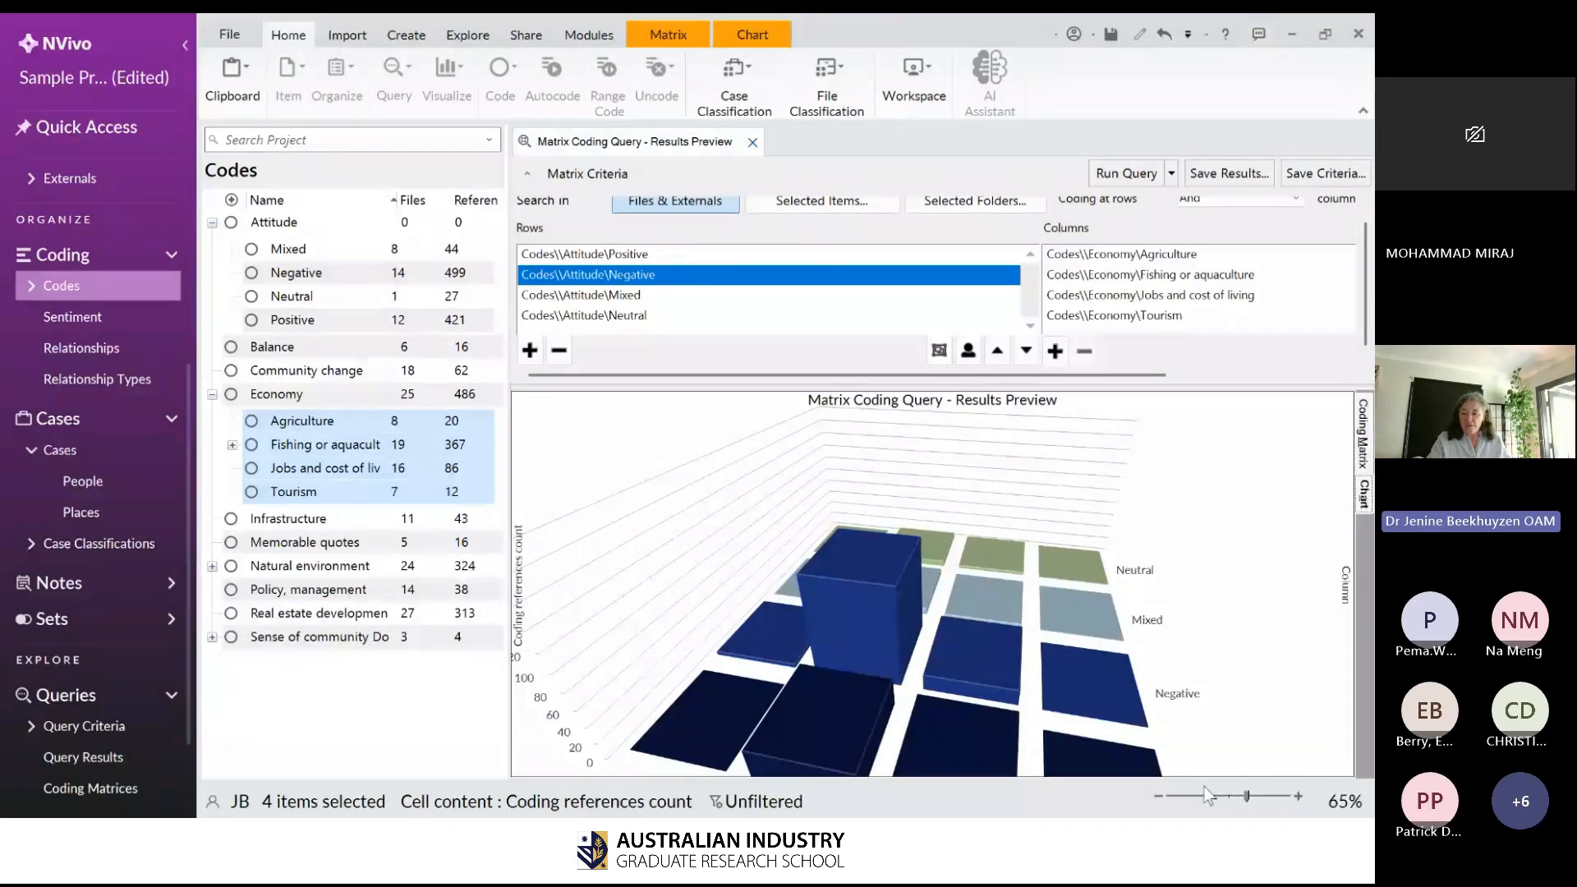
click(1216, 791)
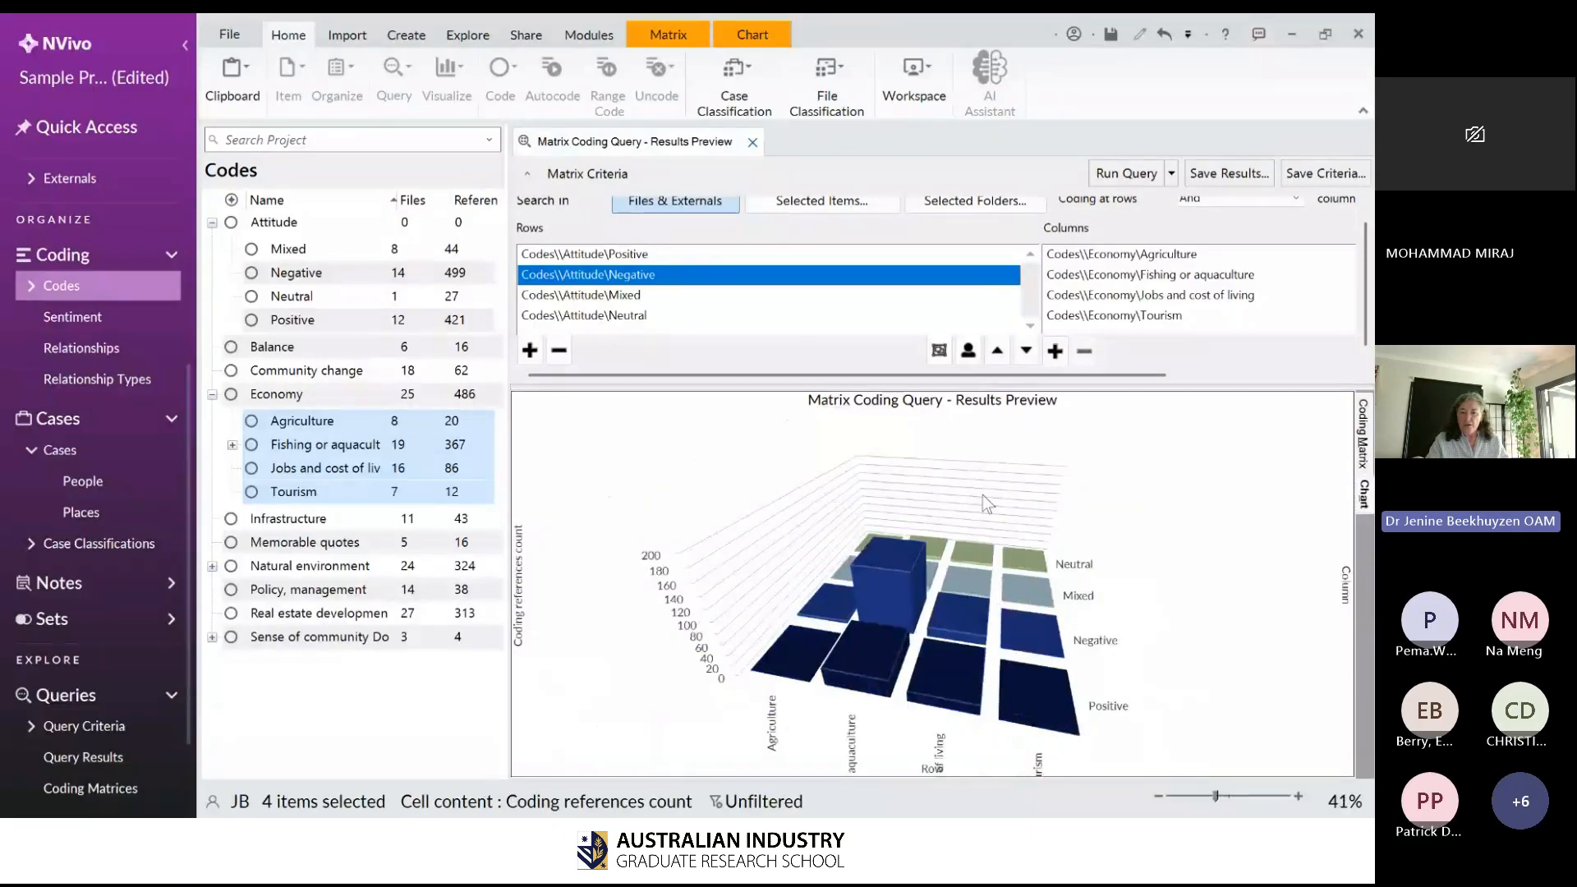
click(753, 35)
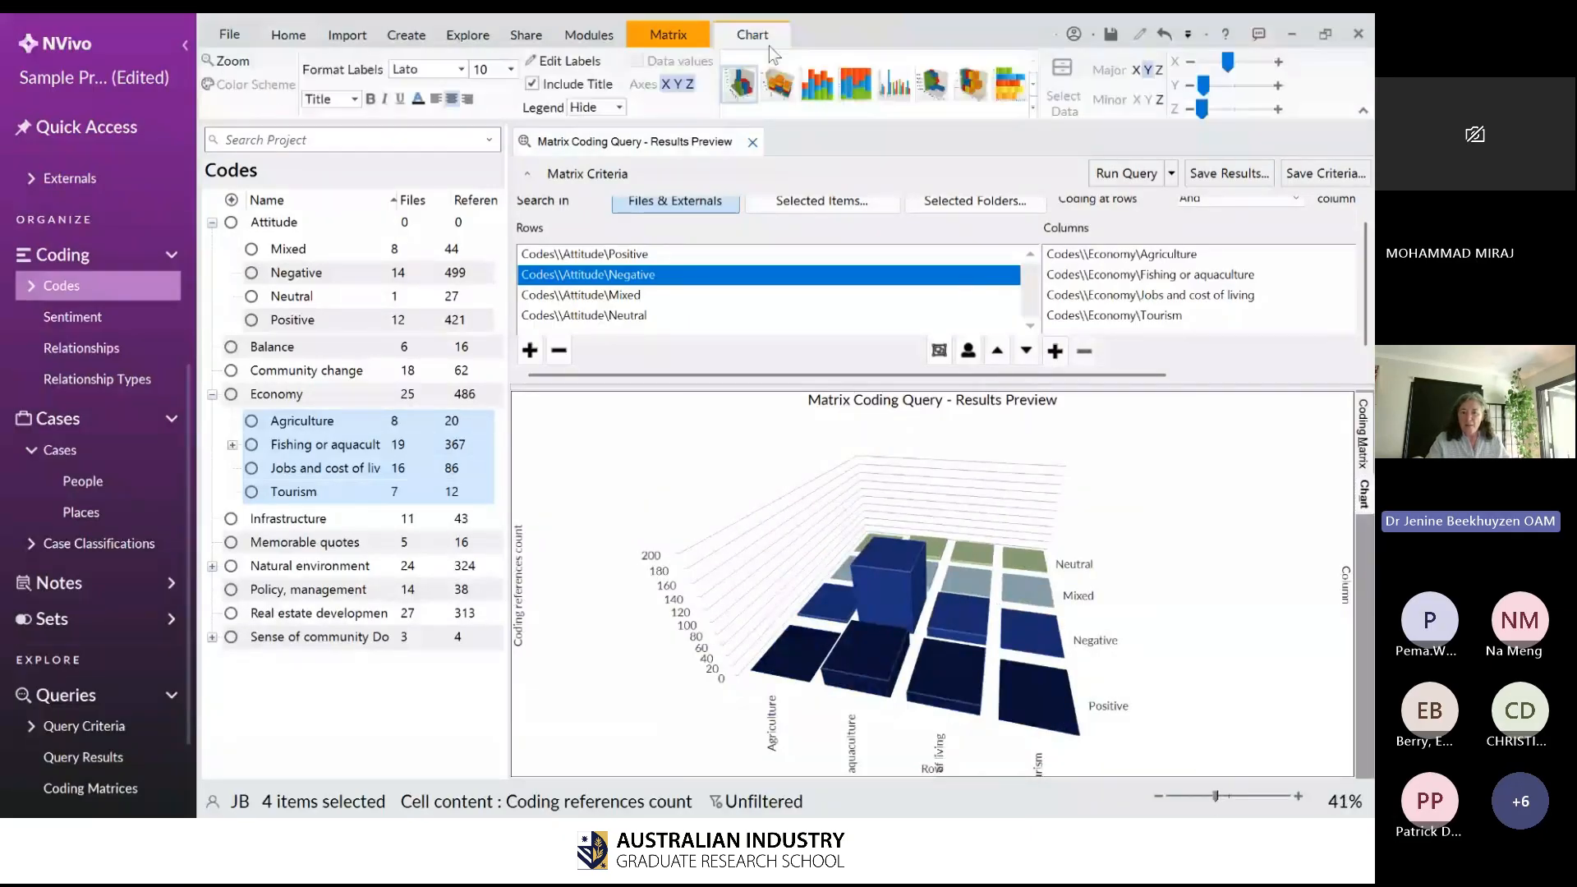
click(823, 81)
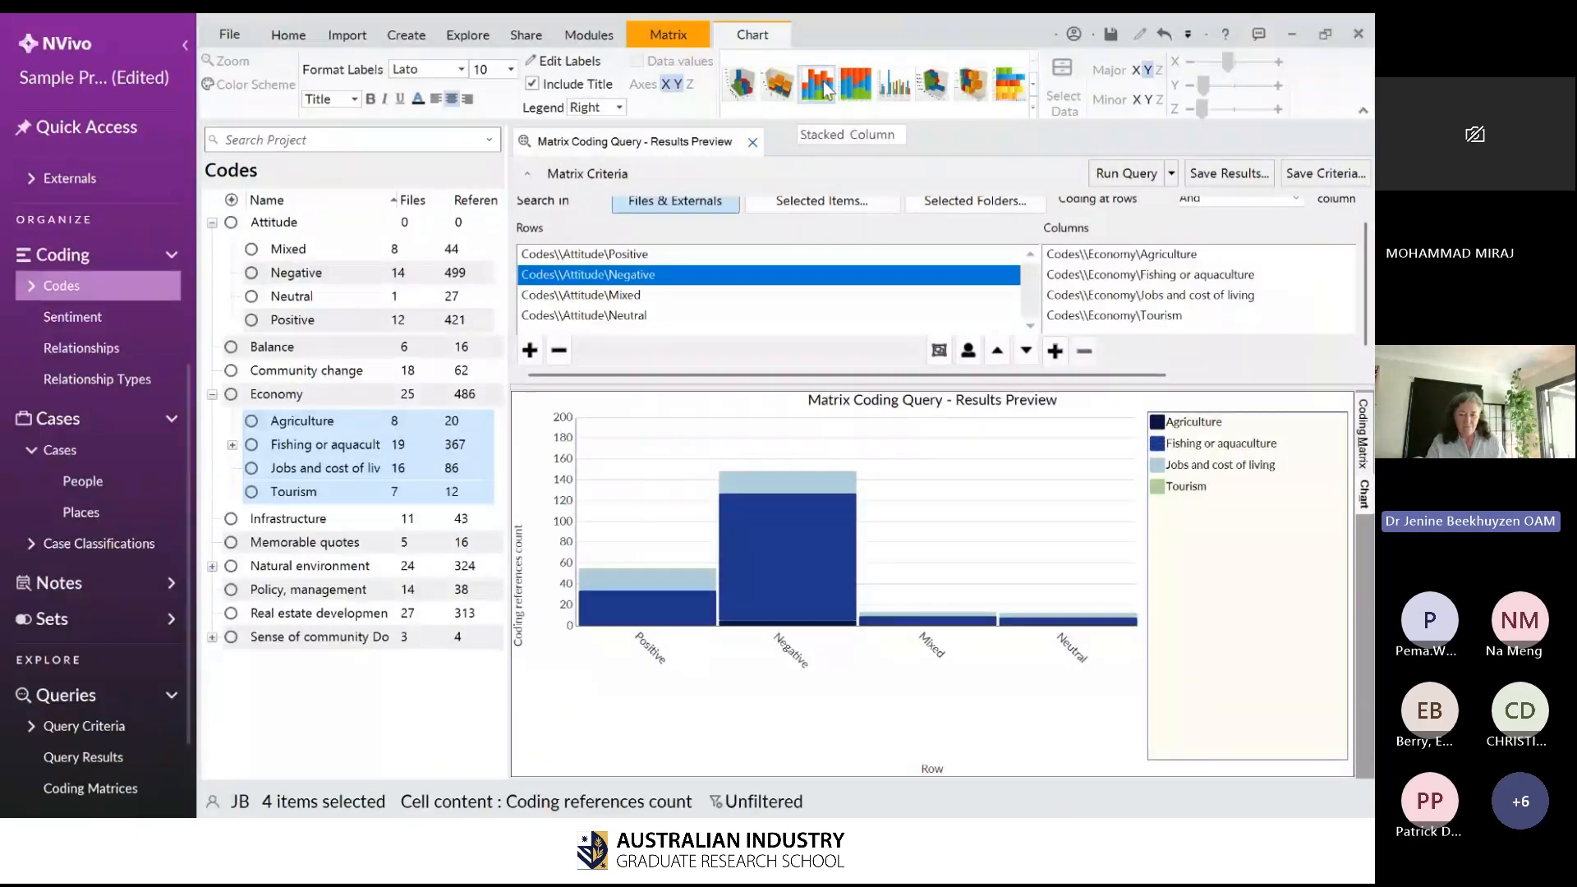
- Look over the chart's export and copy options, and return to the coding matrix view
right_click(1056, 436)
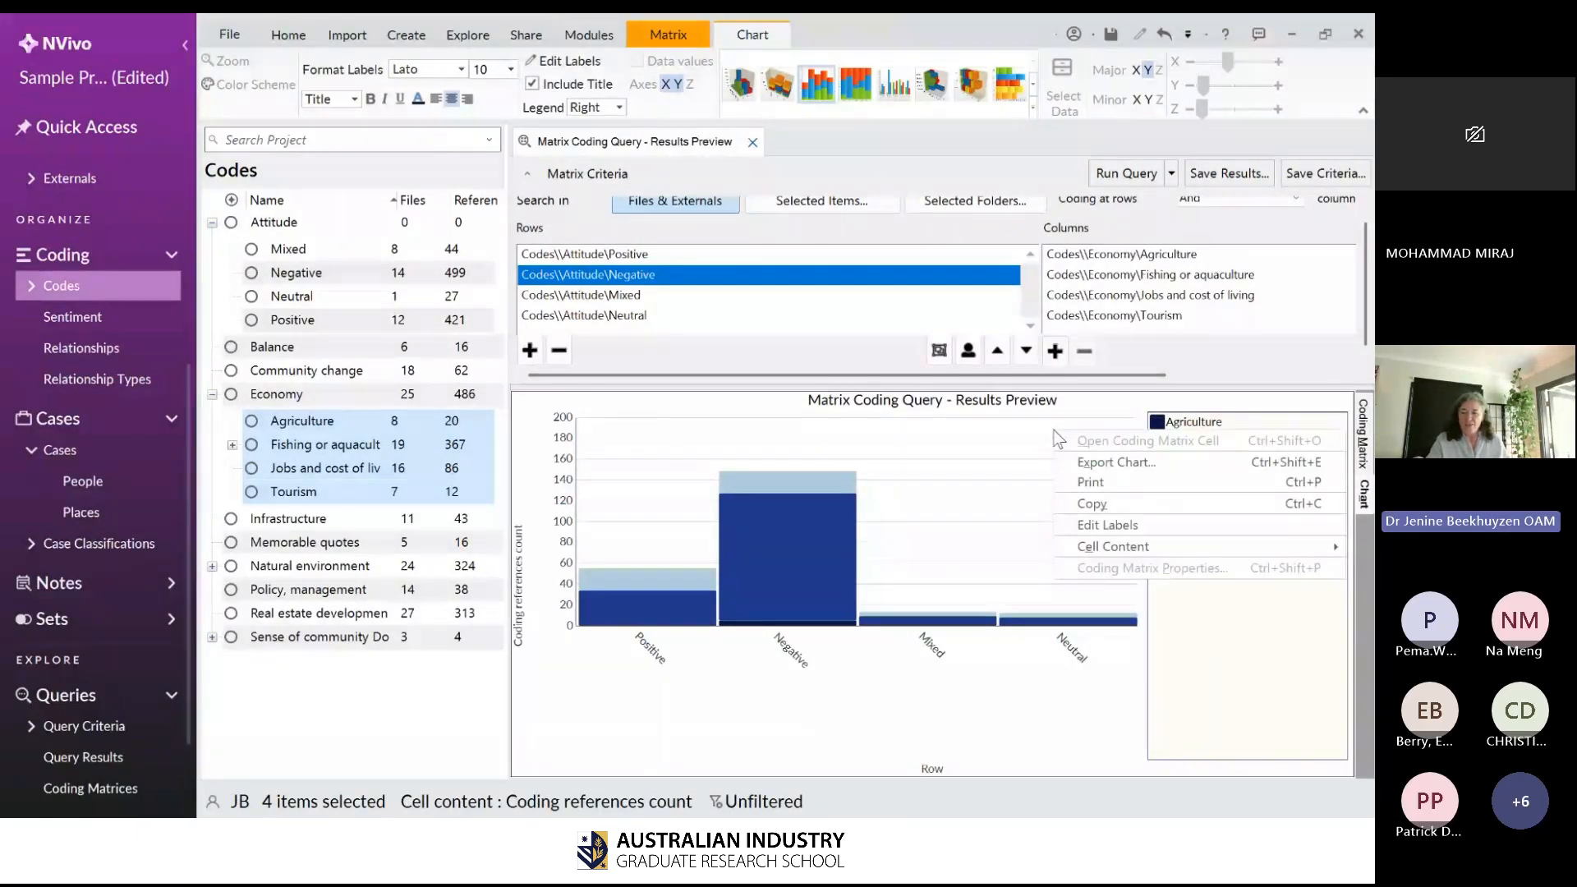
click(945, 454)
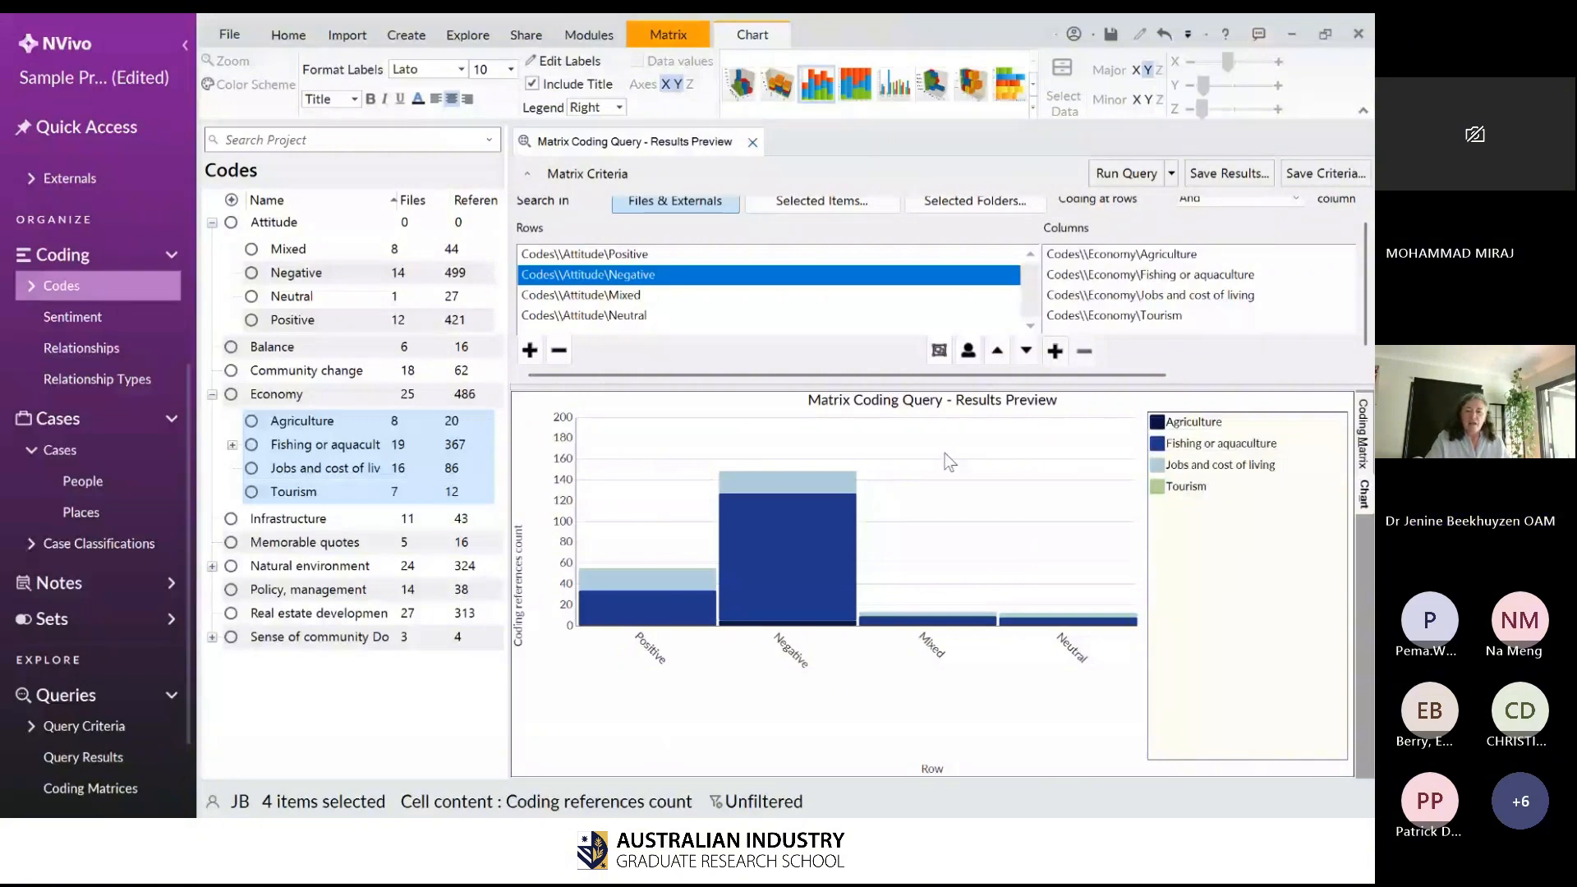
click(1366, 428)
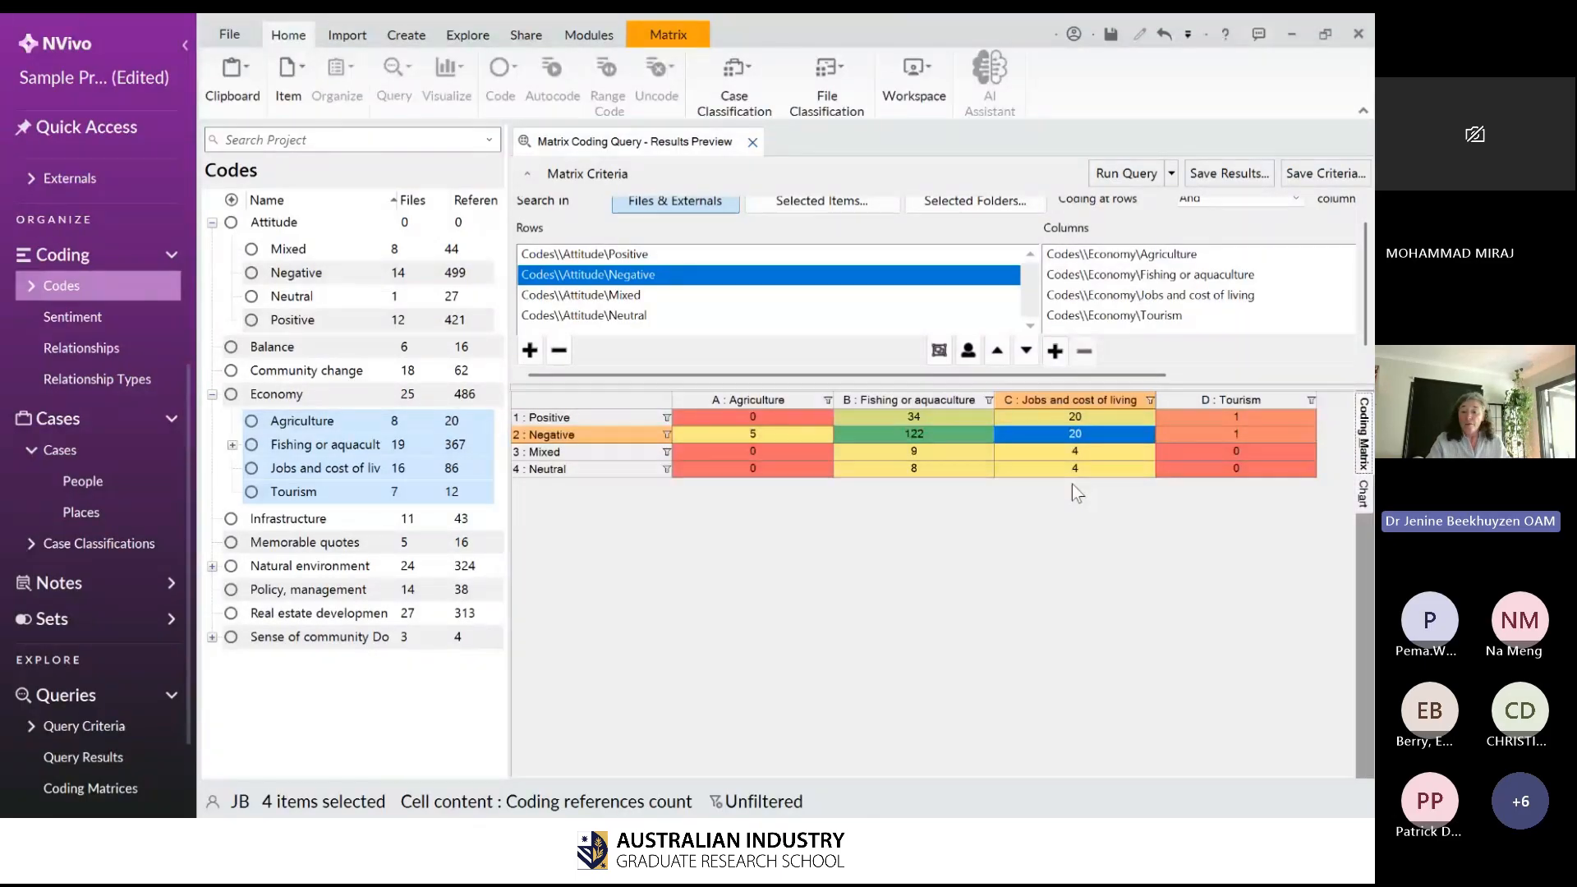
- Transpose the matrix back and forth, finishing with the Attitude codes as rows and the Economy codes as columns
click(666, 35)
click(989, 95)
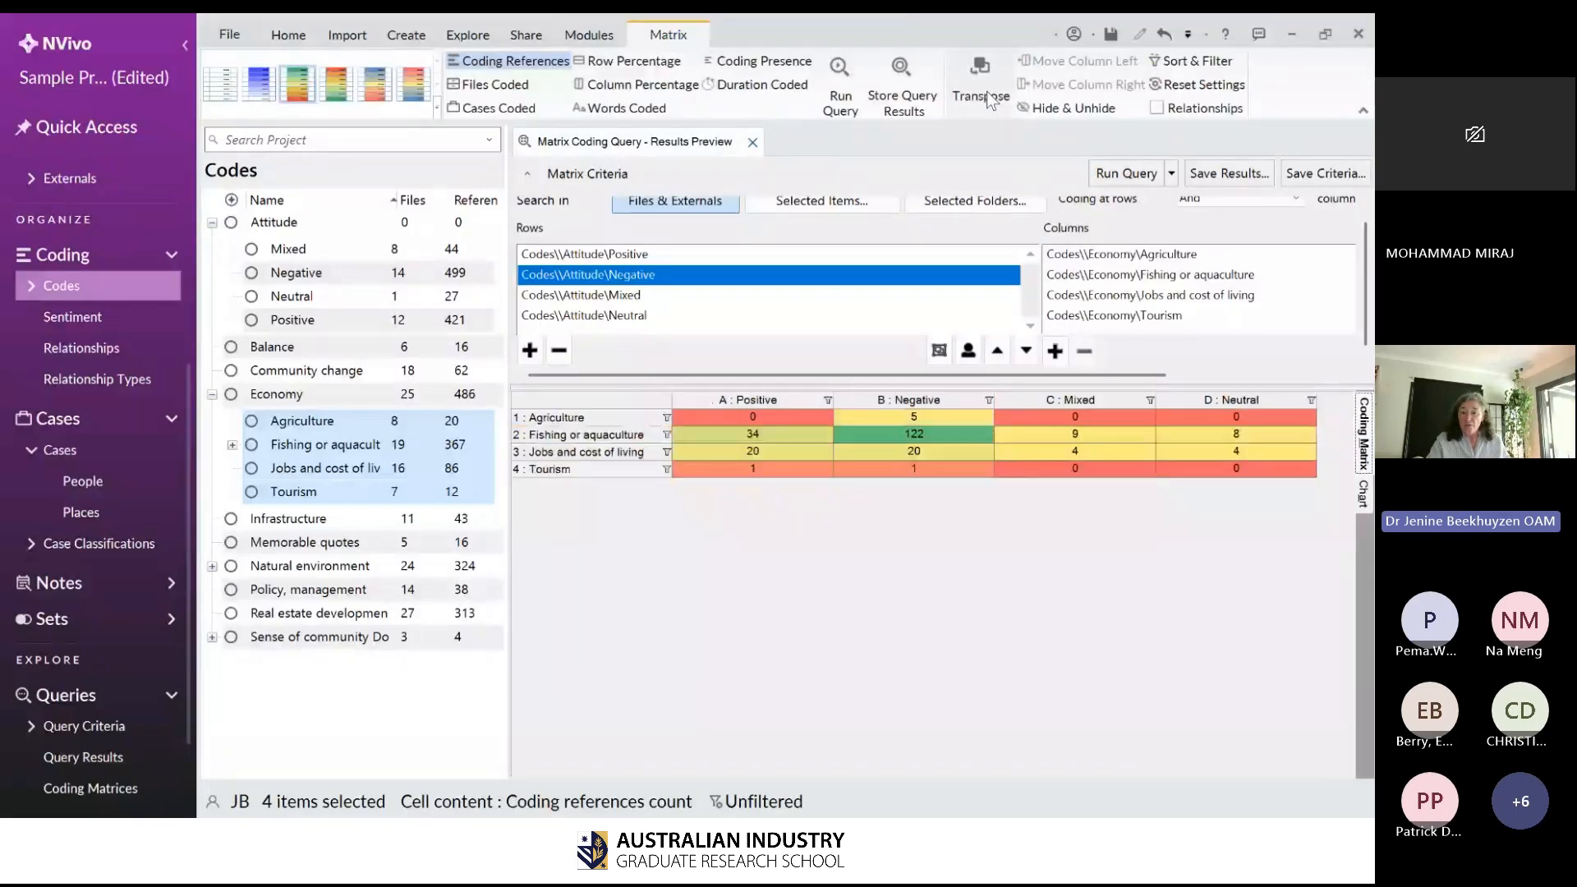
click(988, 95)
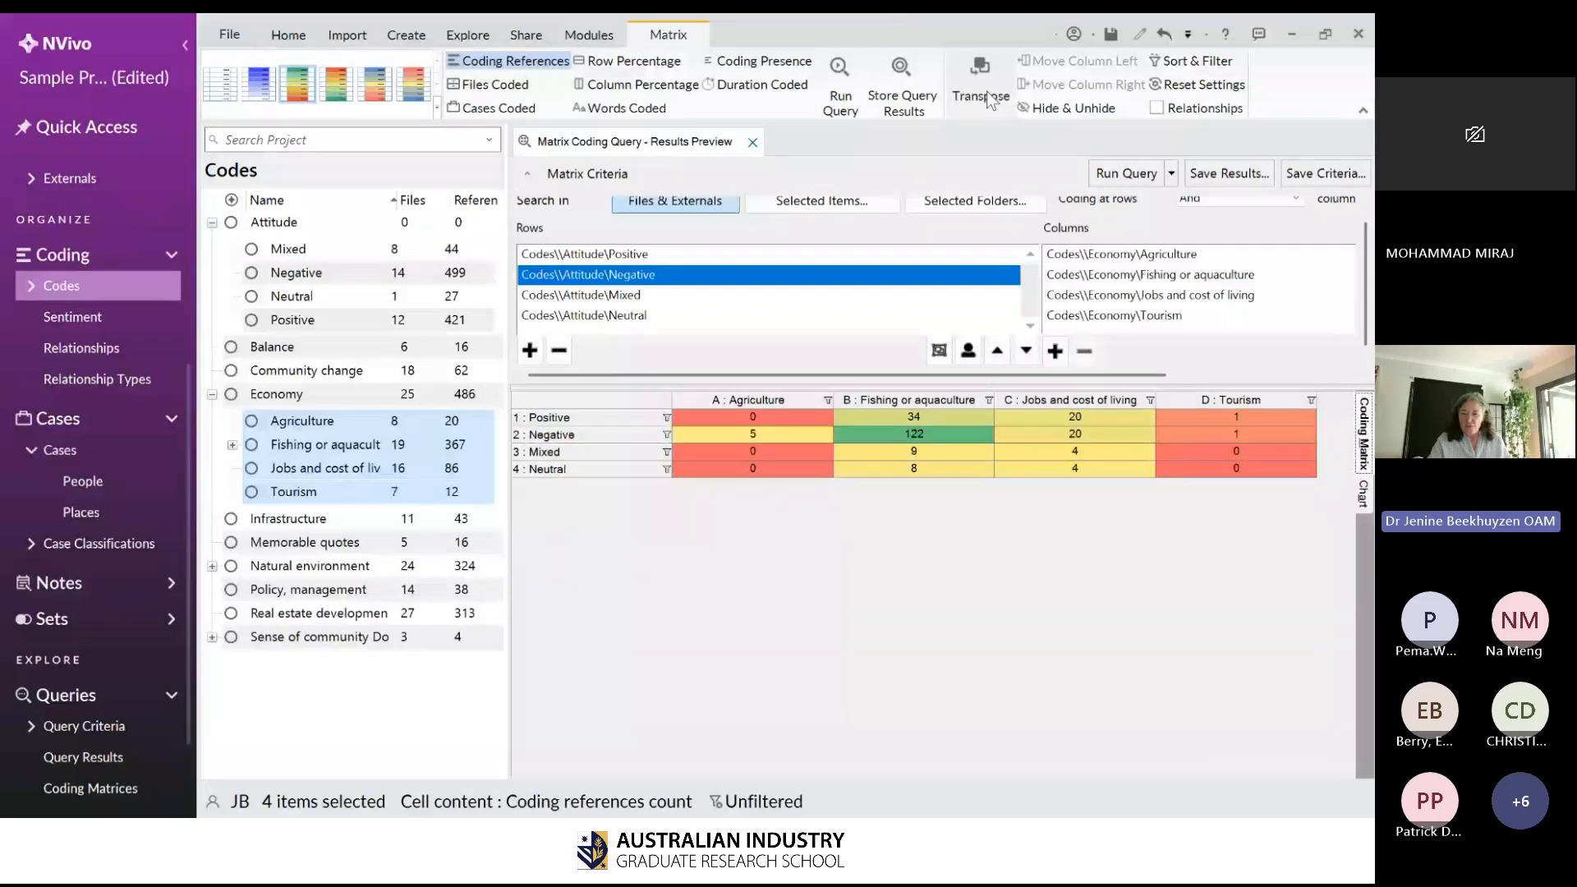
click(989, 94)
click(988, 93)
click(988, 94)
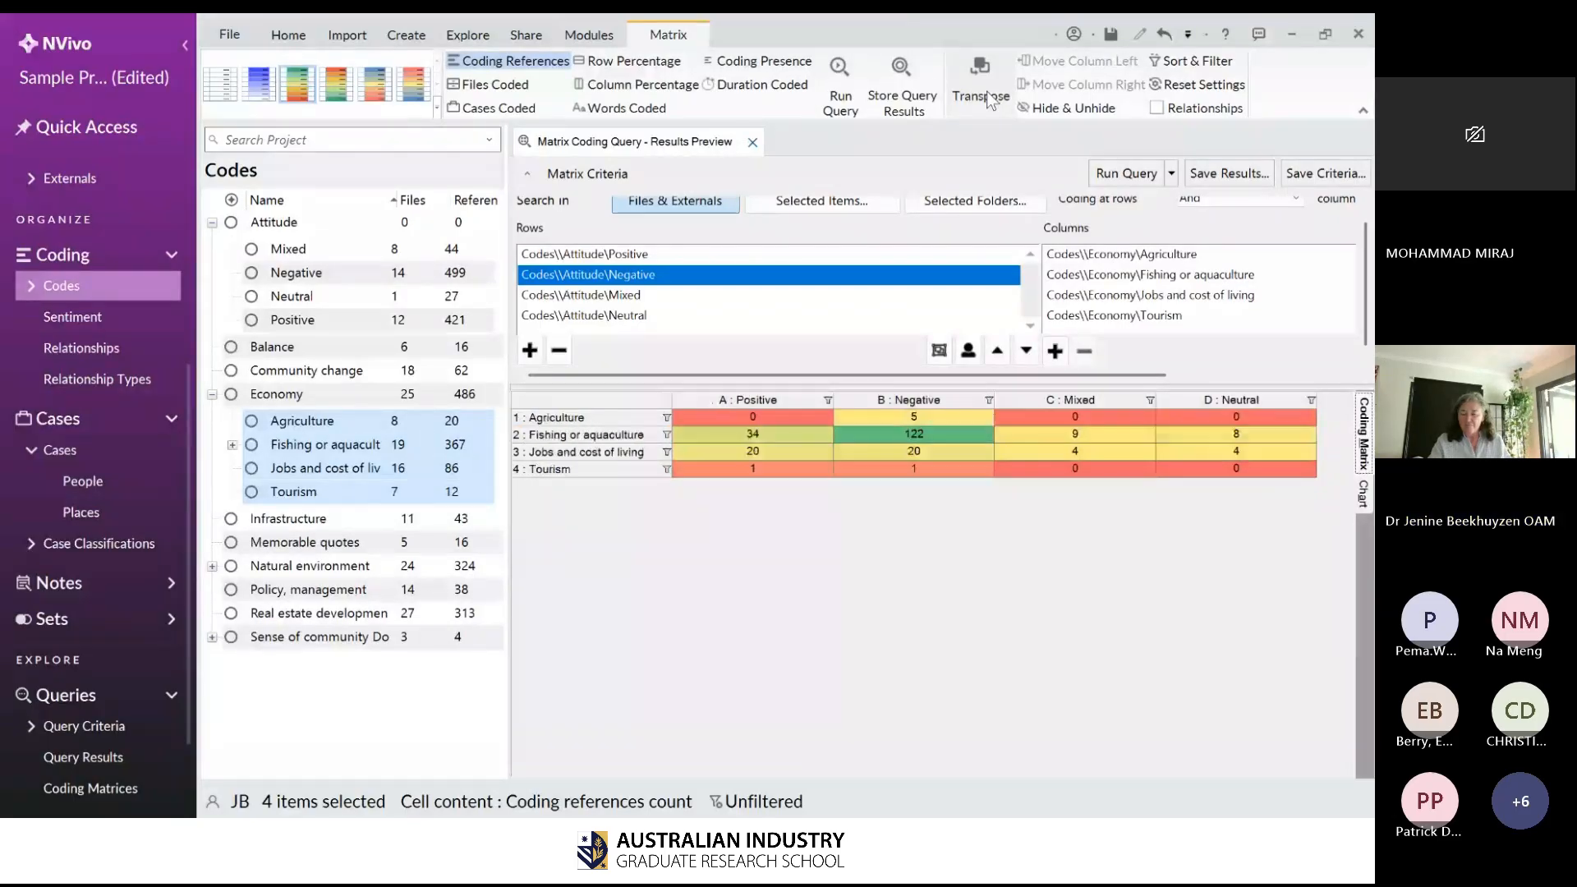
click(987, 94)
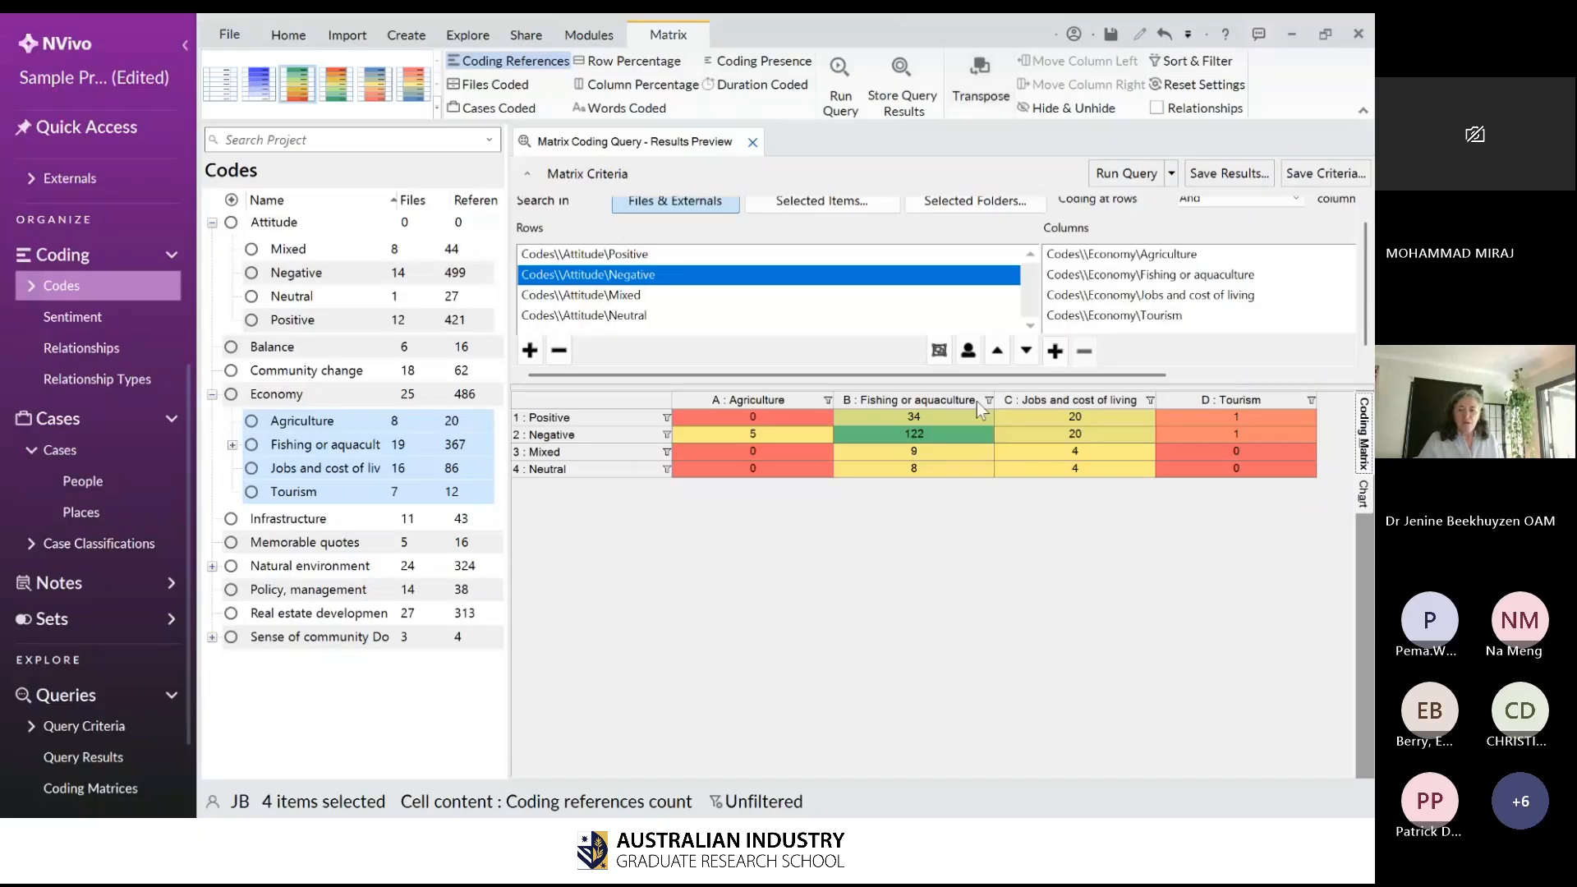
click(961, 605)
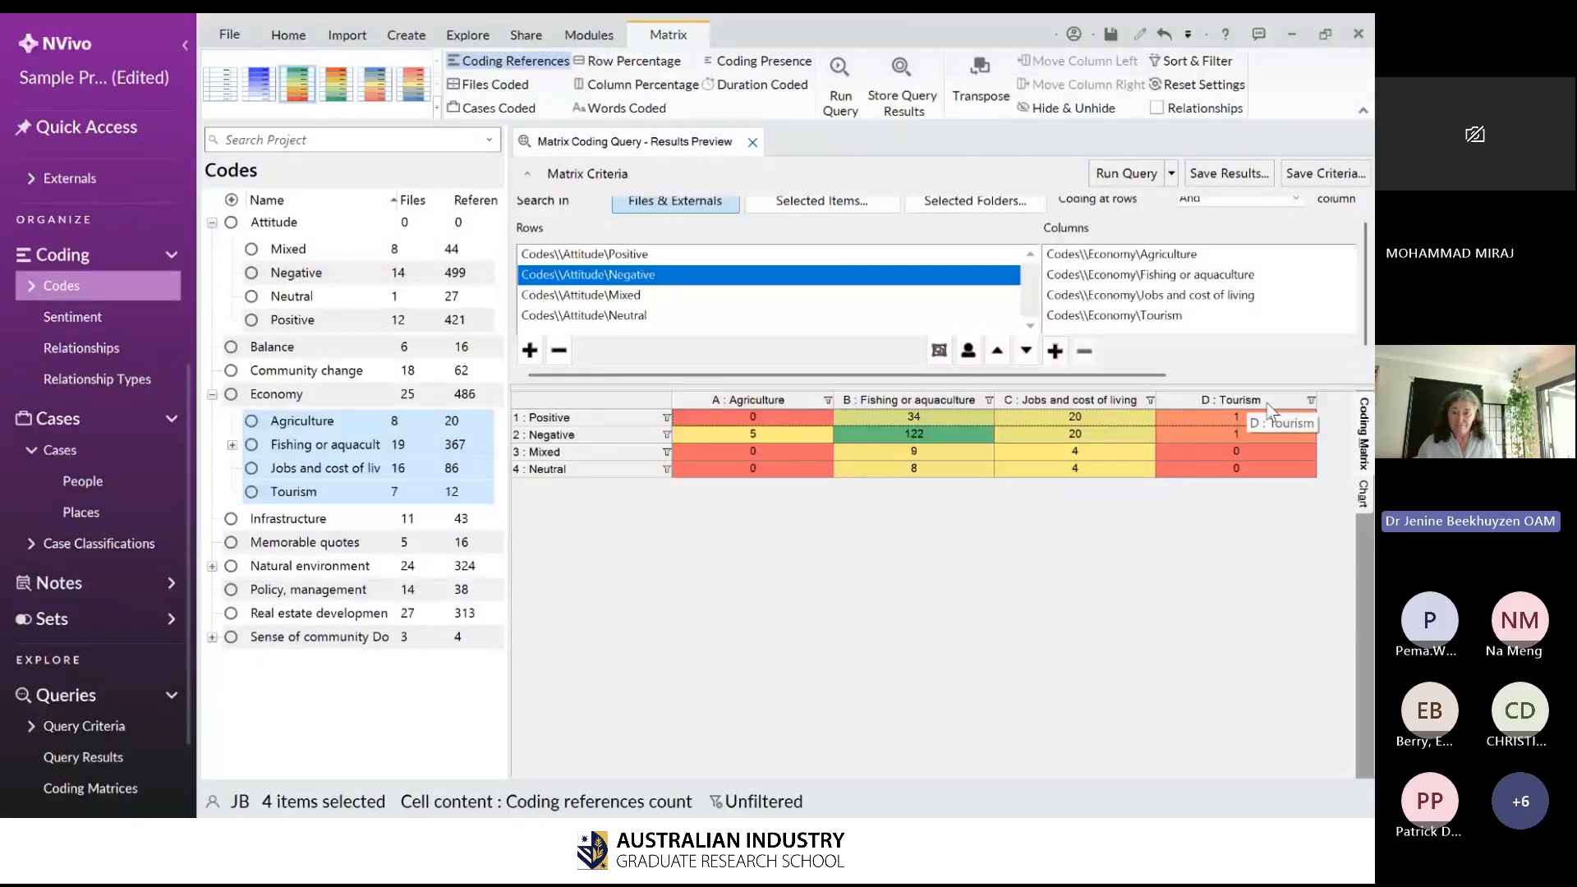
- Close the matrix results and create a new Matrix Coding Query from the query criteria list
click(753, 143)
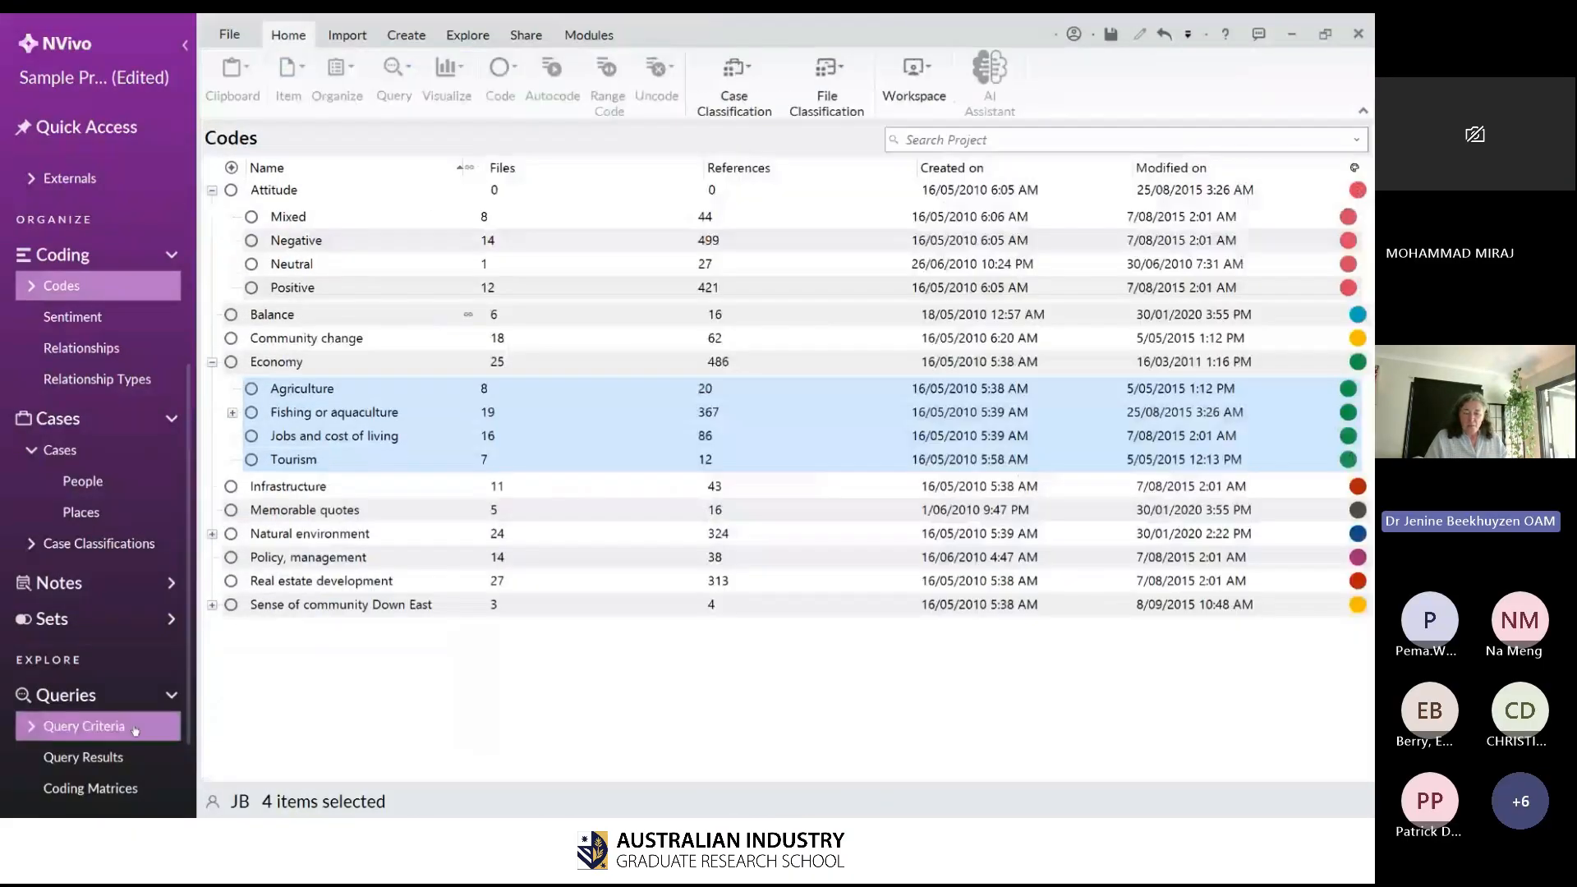
click(136, 728)
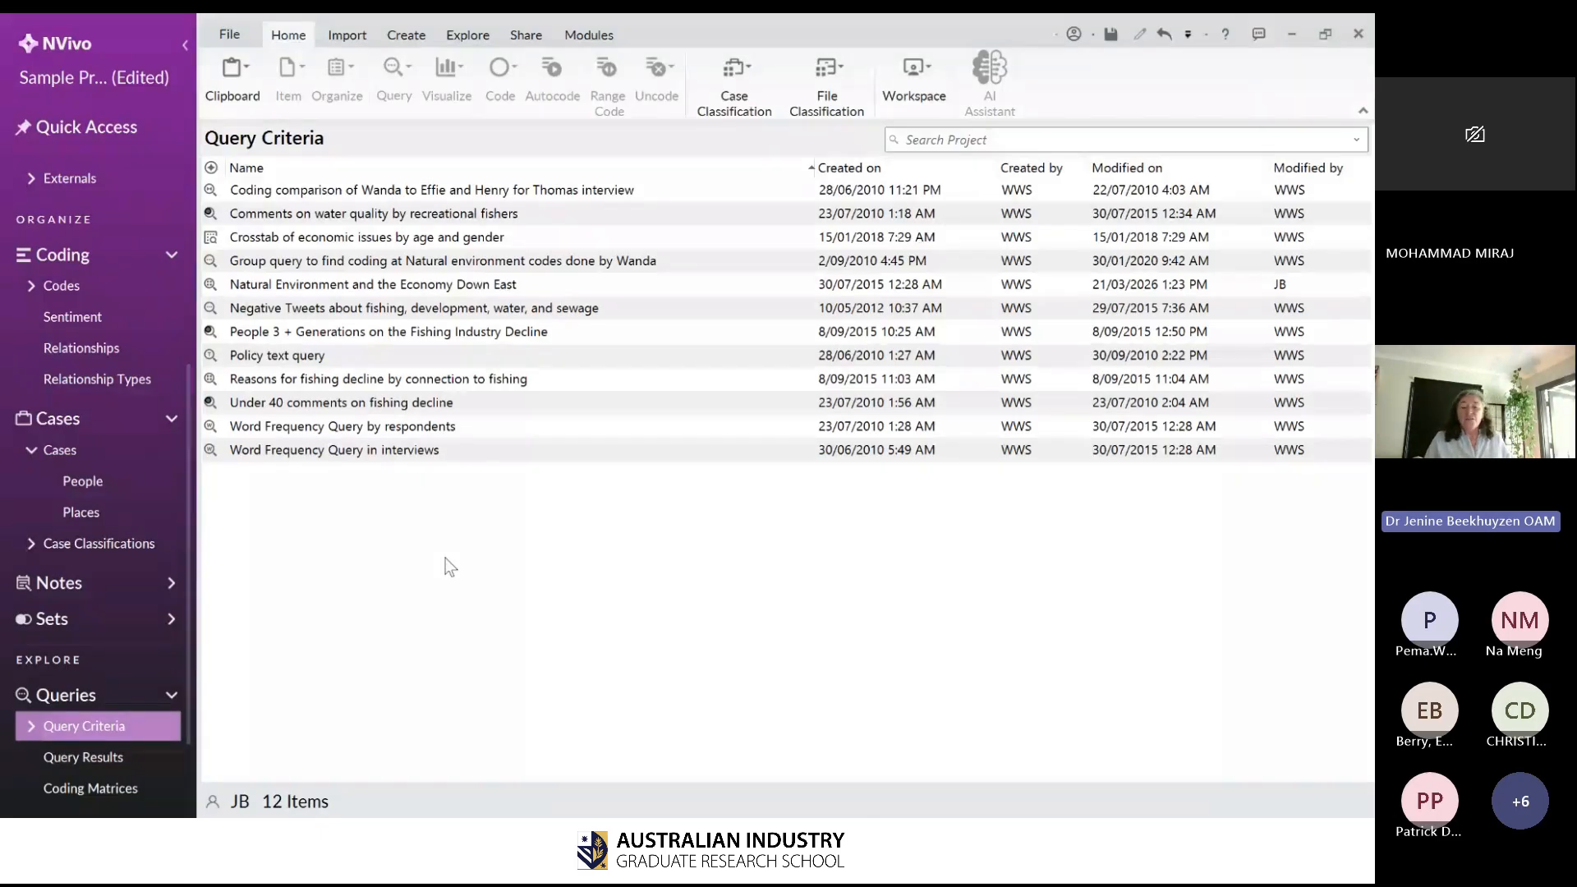
right_click(446, 559)
key(Escape)
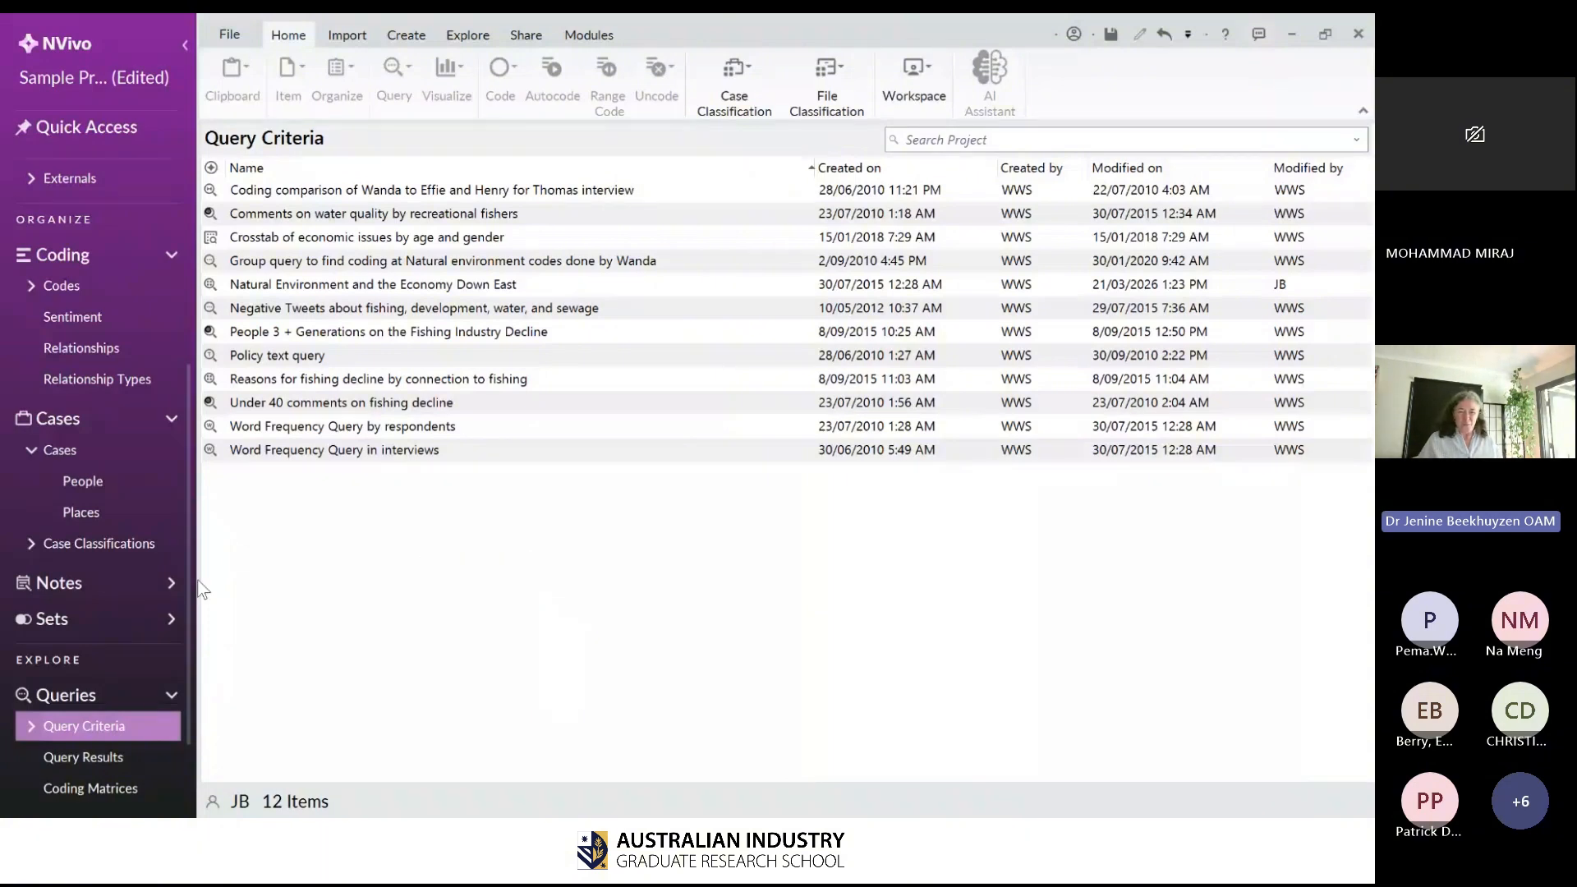
click(114, 480)
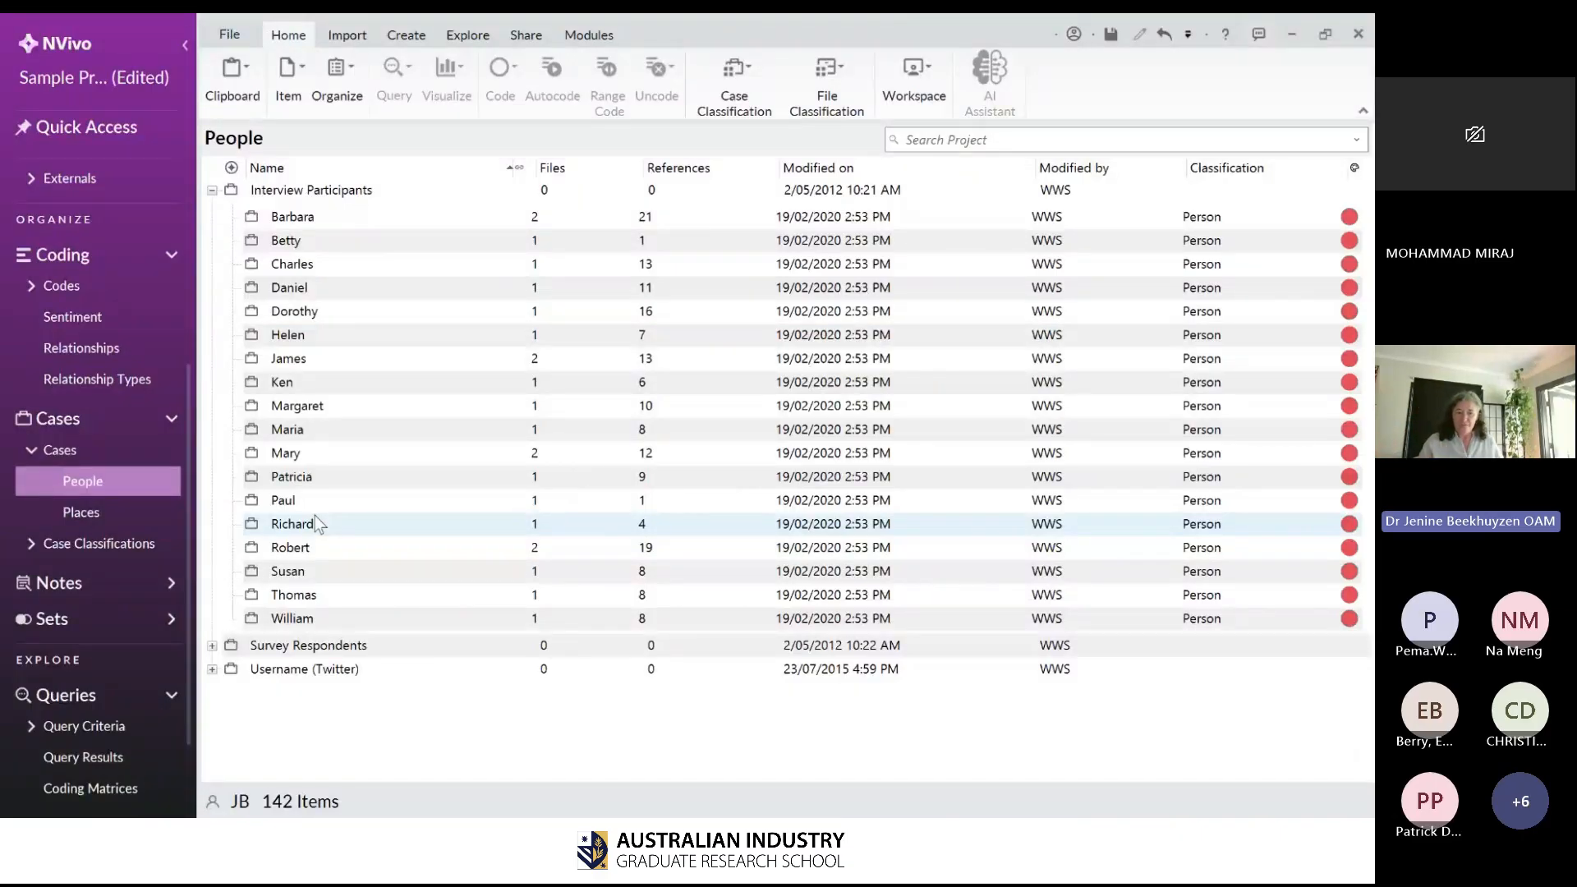
click(54, 727)
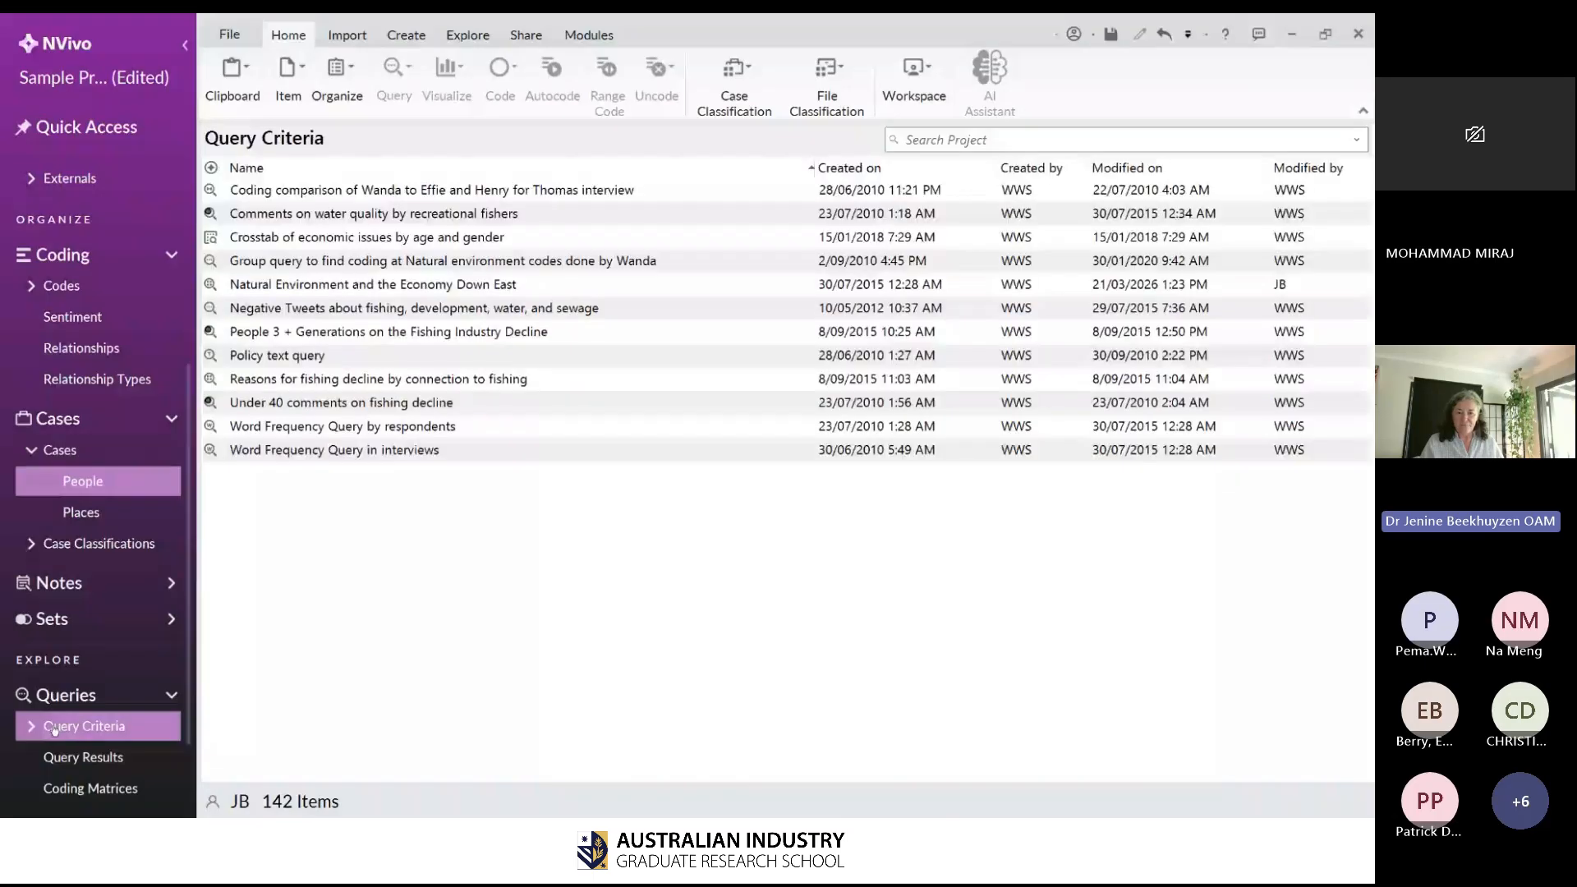
right_click(479, 537)
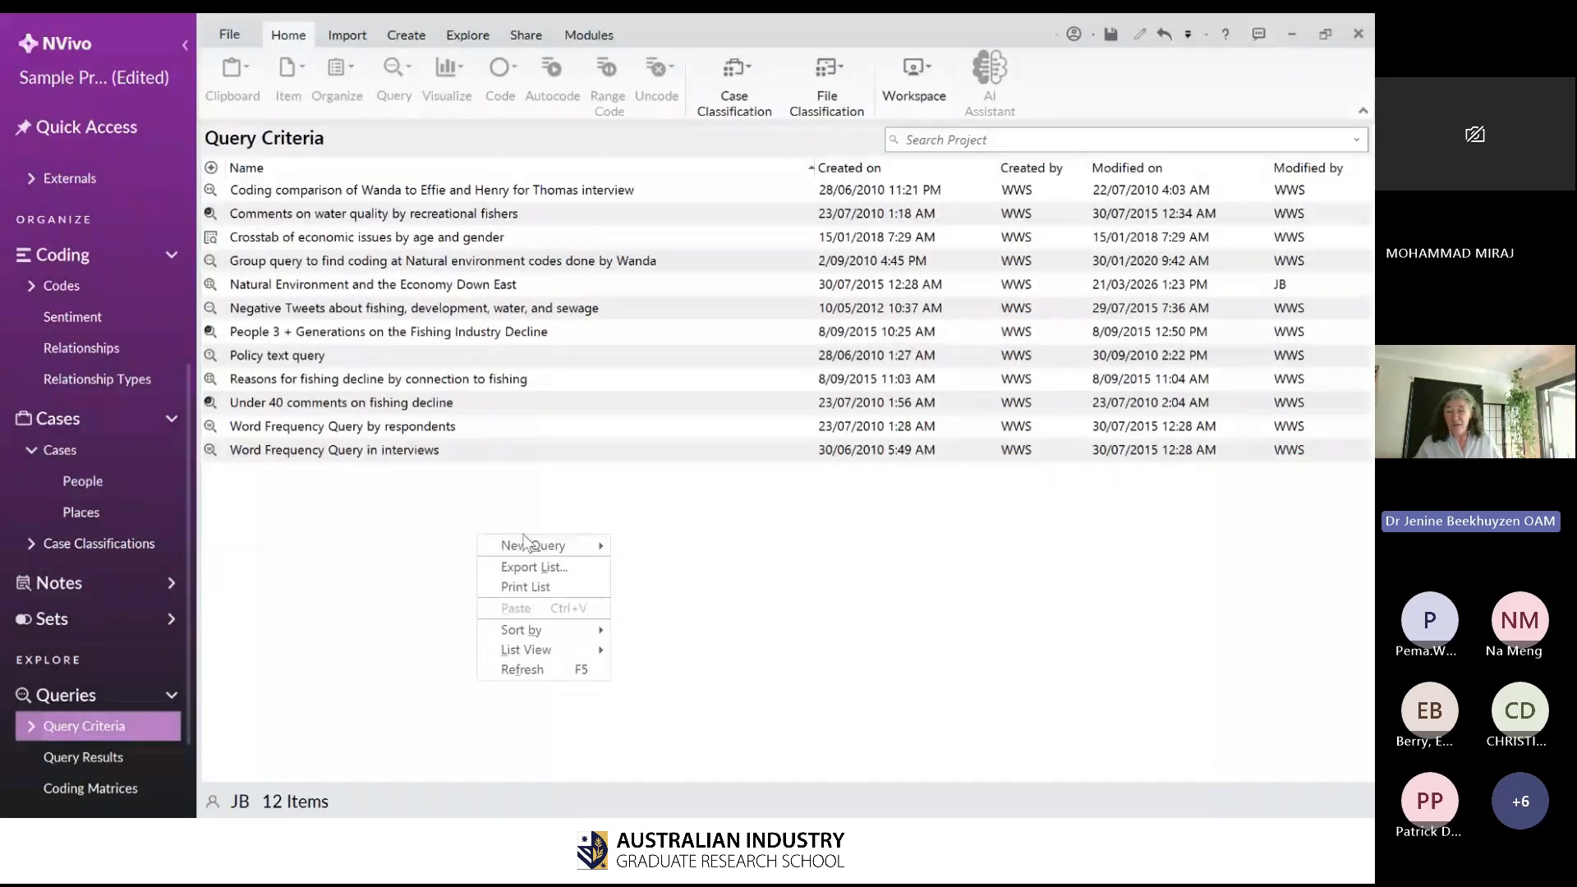
mouse_move(529, 545)
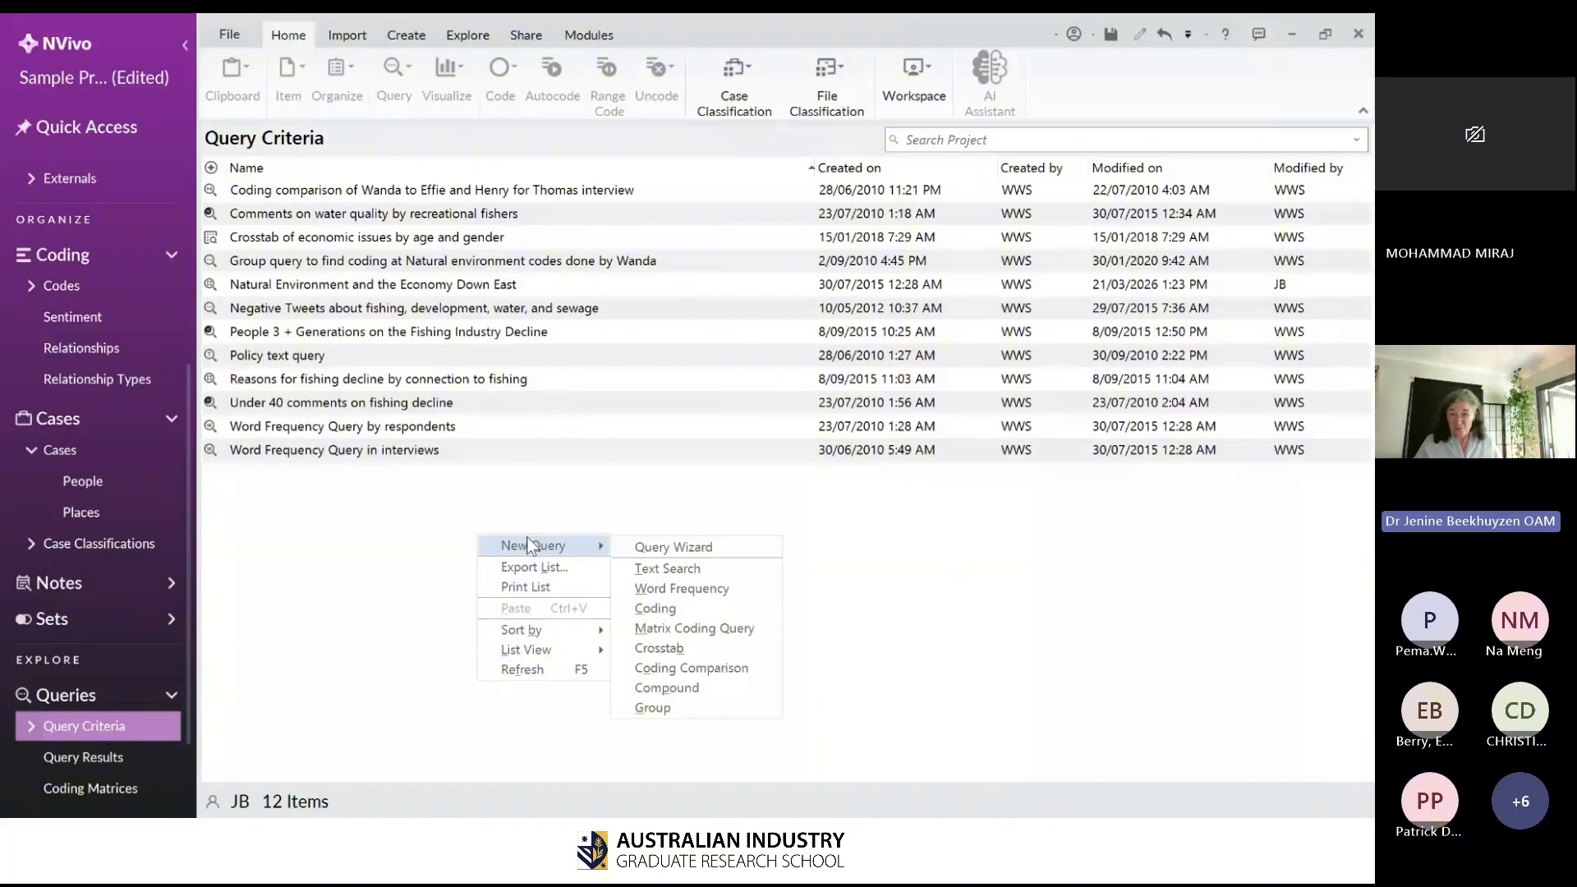
click(694, 637)
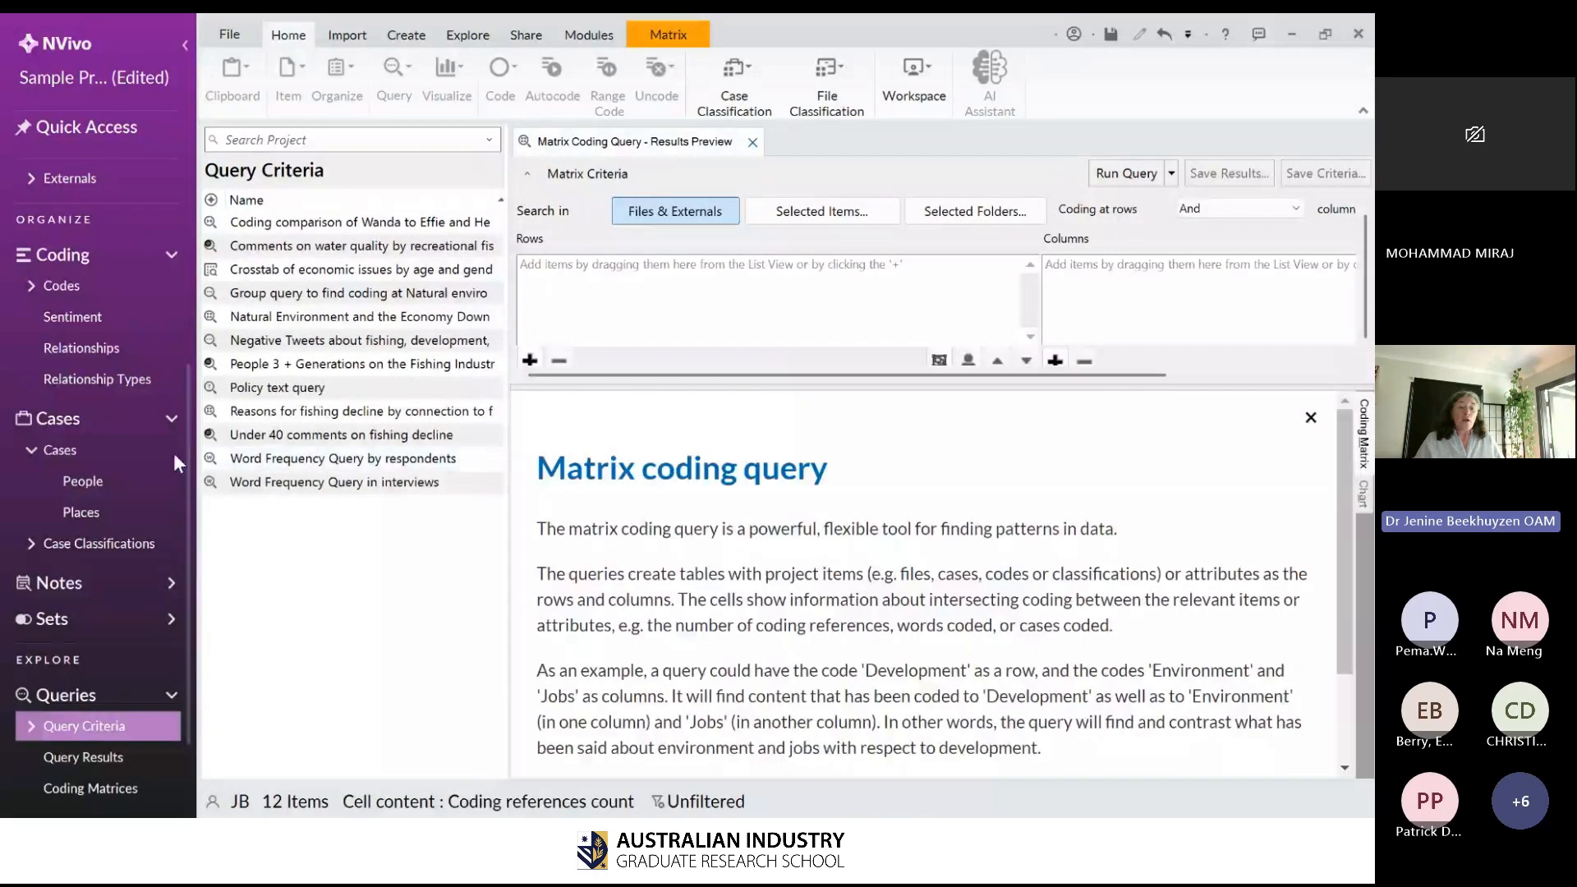
- Add all individual Interview Participants cases under People as the rows of the matrix query
click(121, 483)
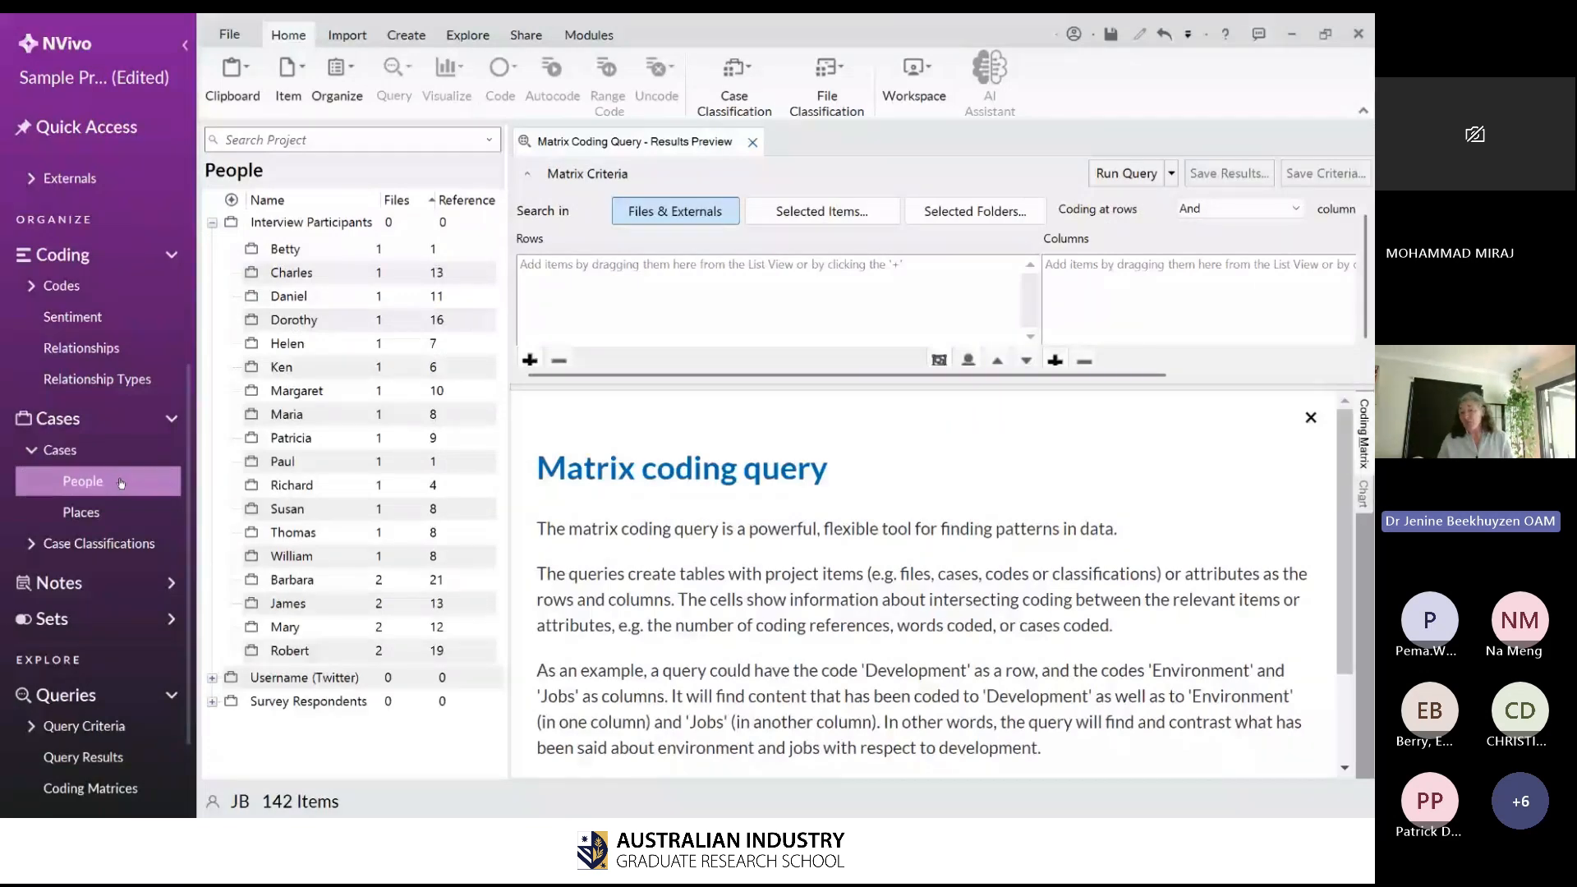
scroll(121, 483, up, 1)
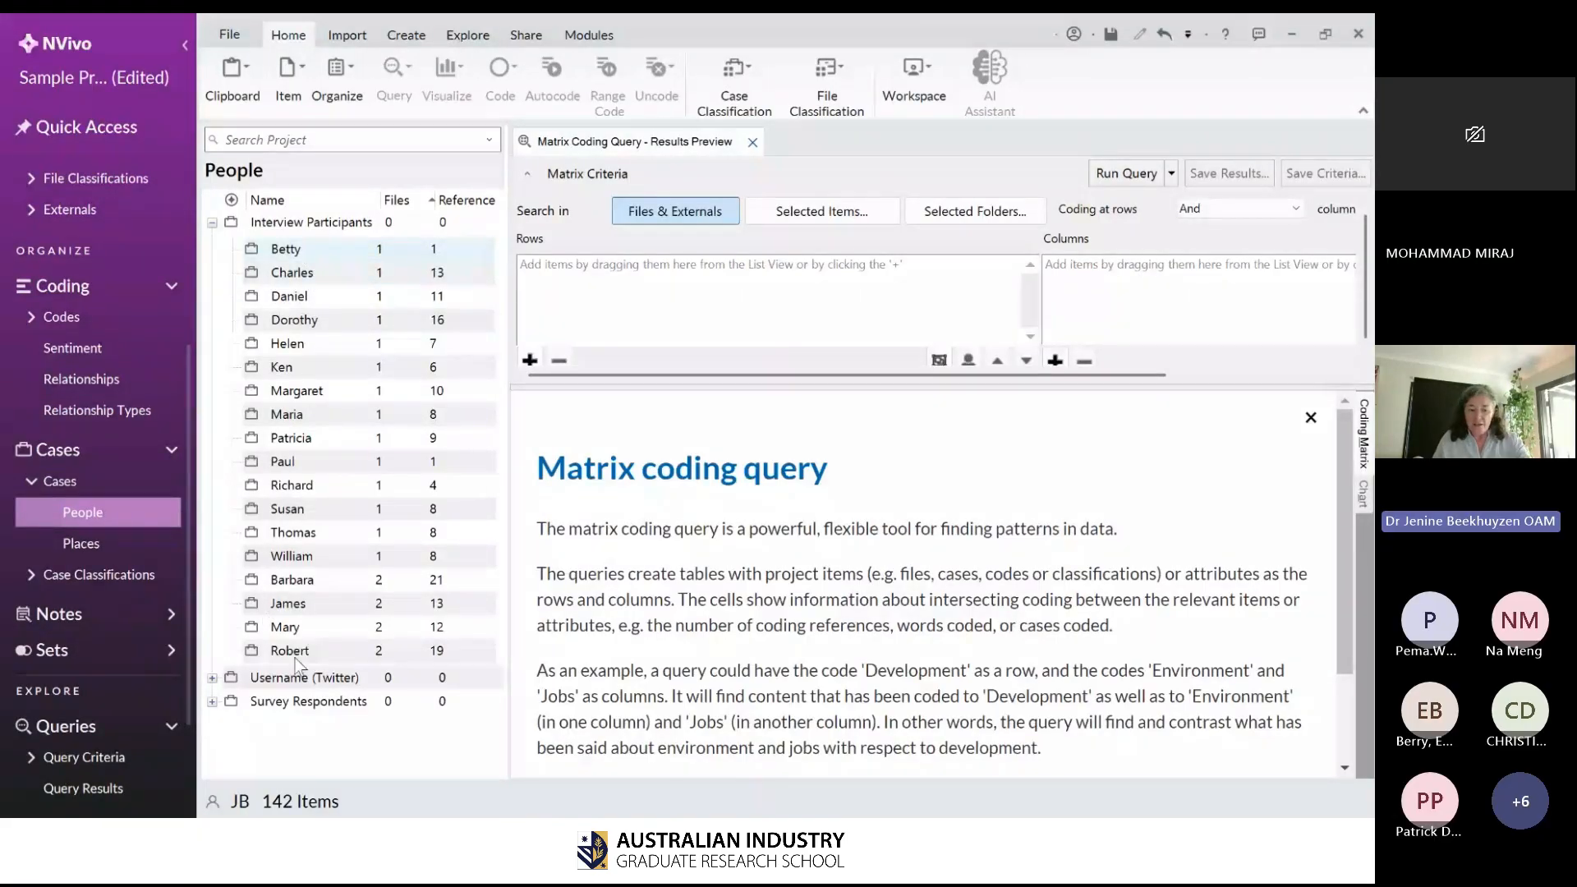
shift+click(322, 647)
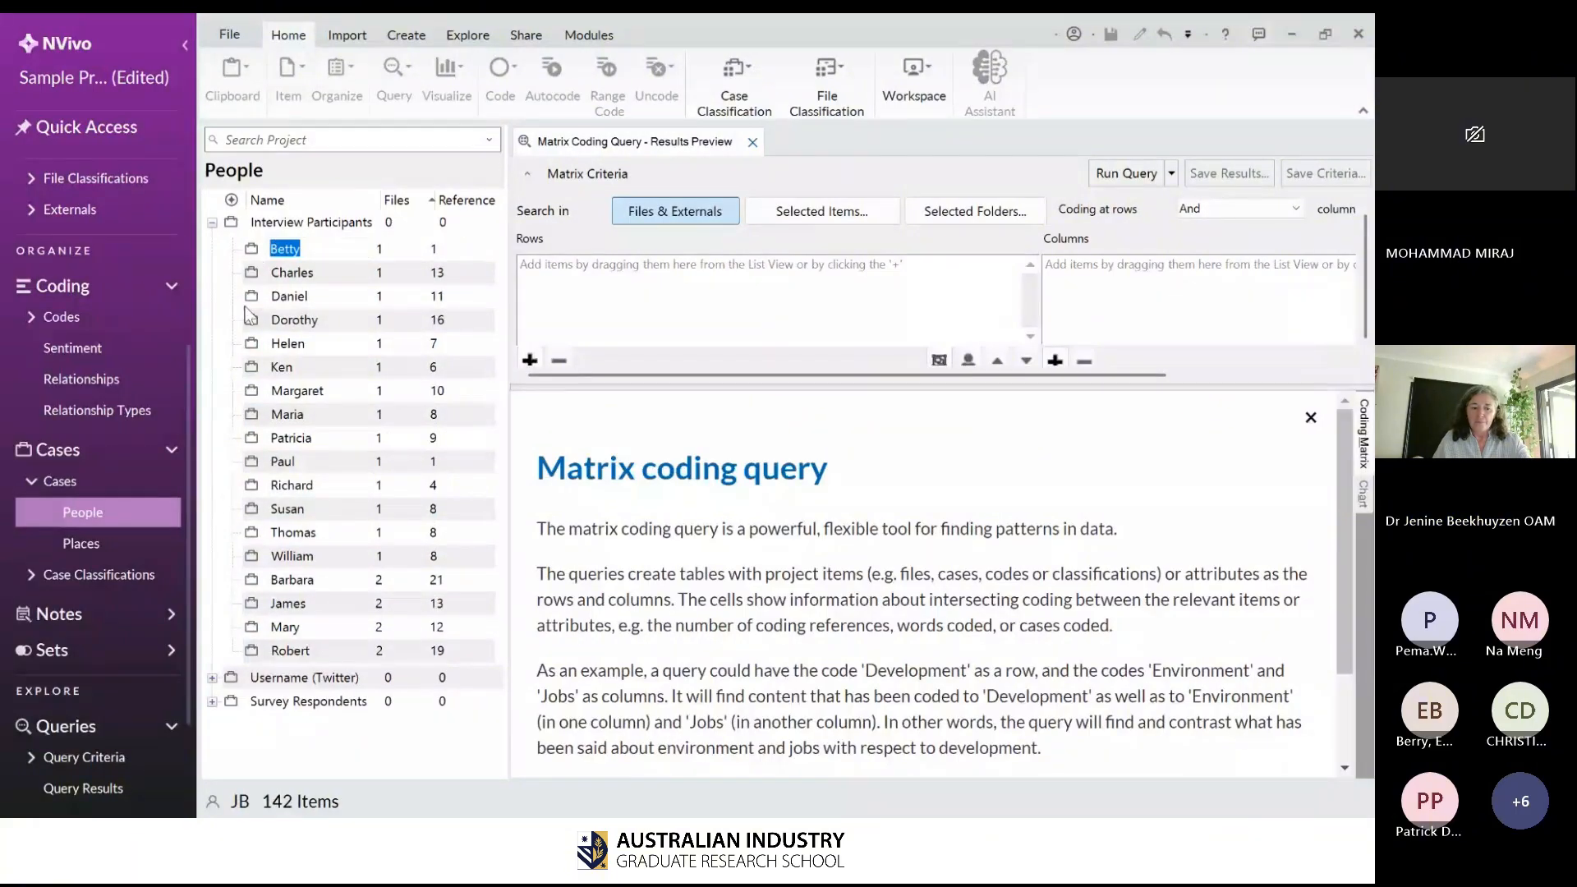
key(Escape)
shift+click(254, 654)
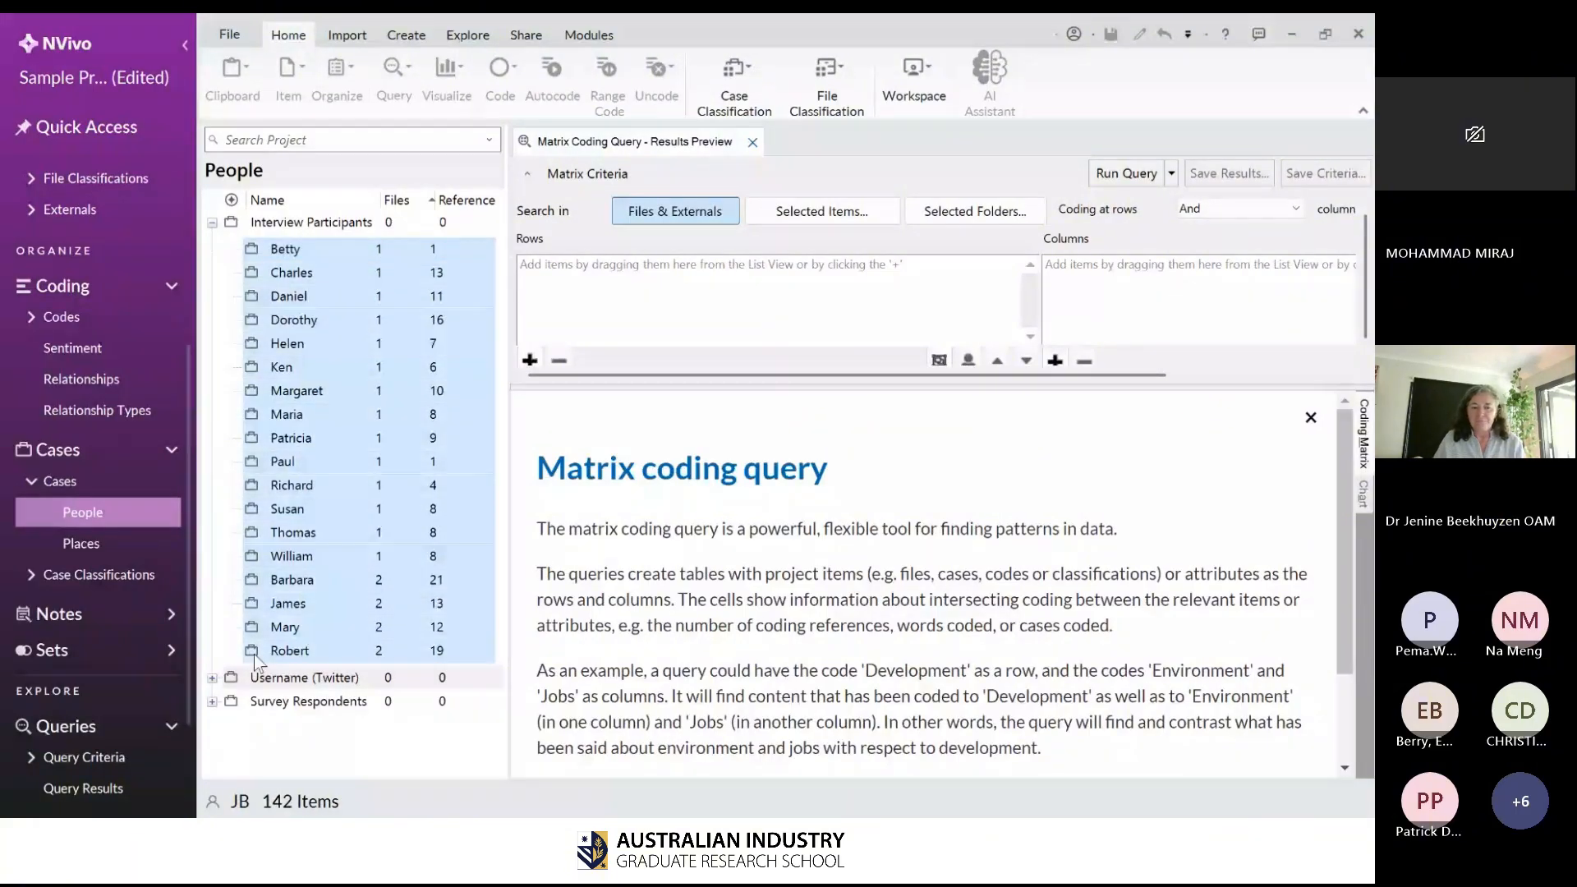
drag(254, 654, 618, 251)
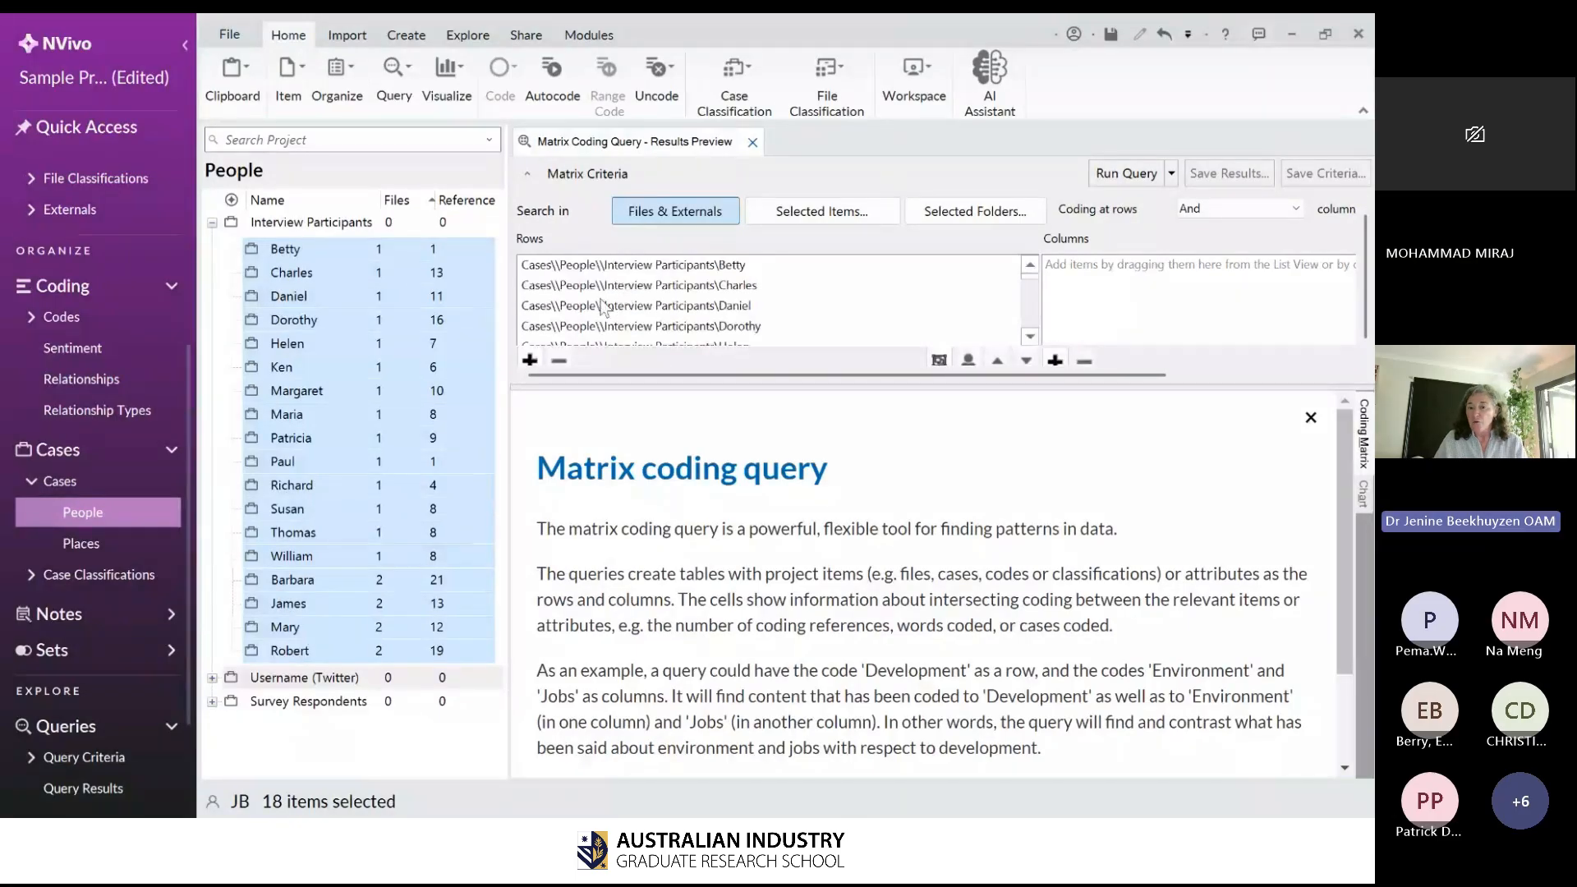
- Add the Agriculture, Fishing or aquaculture, Jobs and cost of living, and Tourism codes as columns, and run the query
click(76, 315)
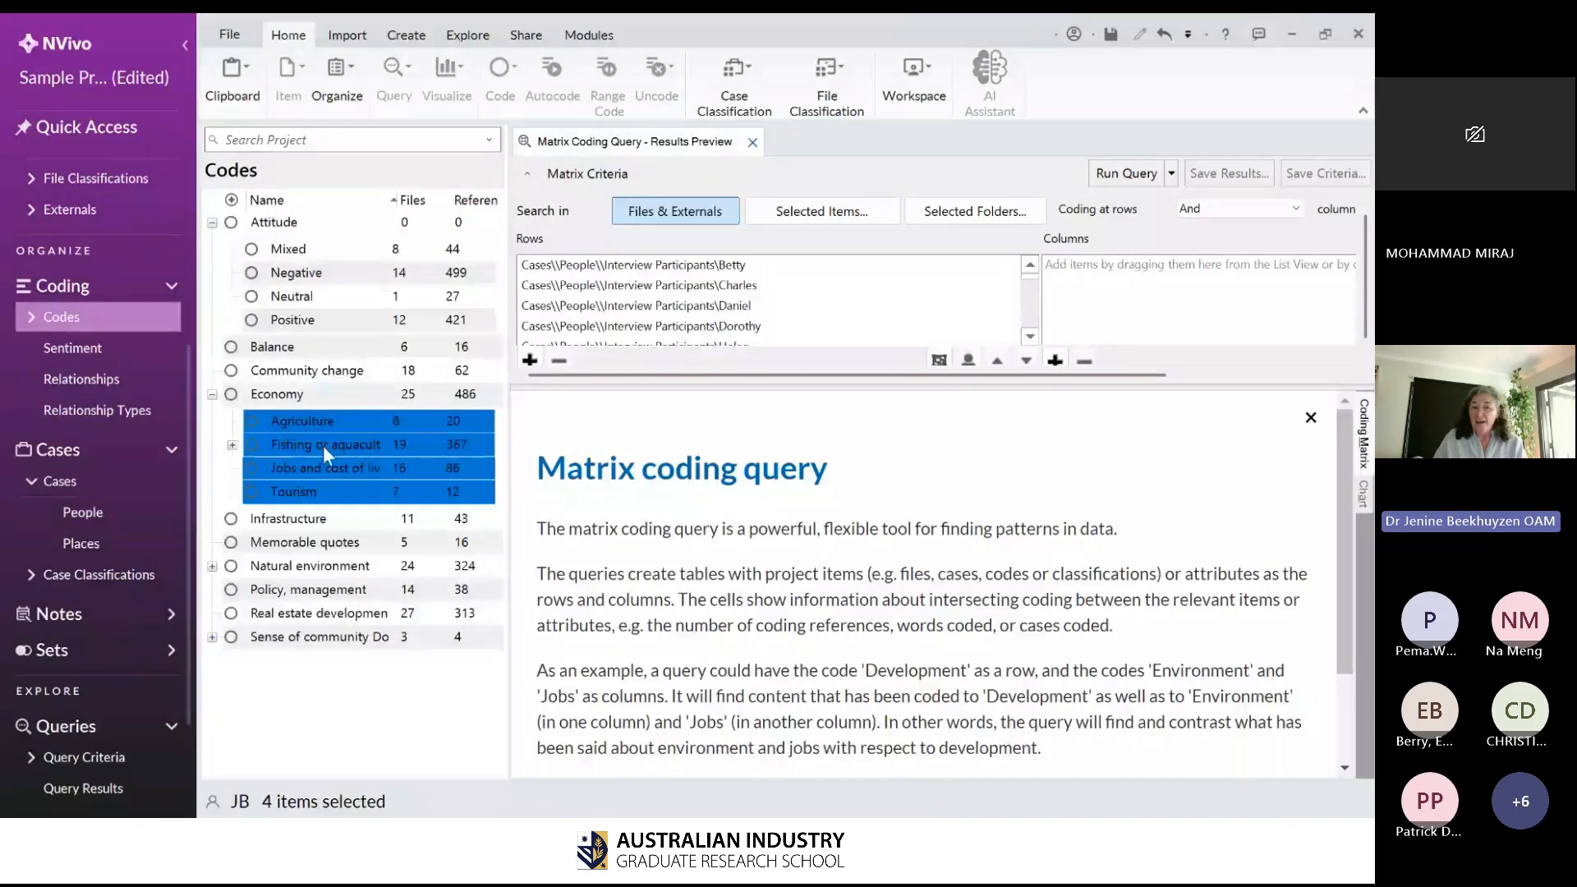
drag(323, 445, 1122, 278)
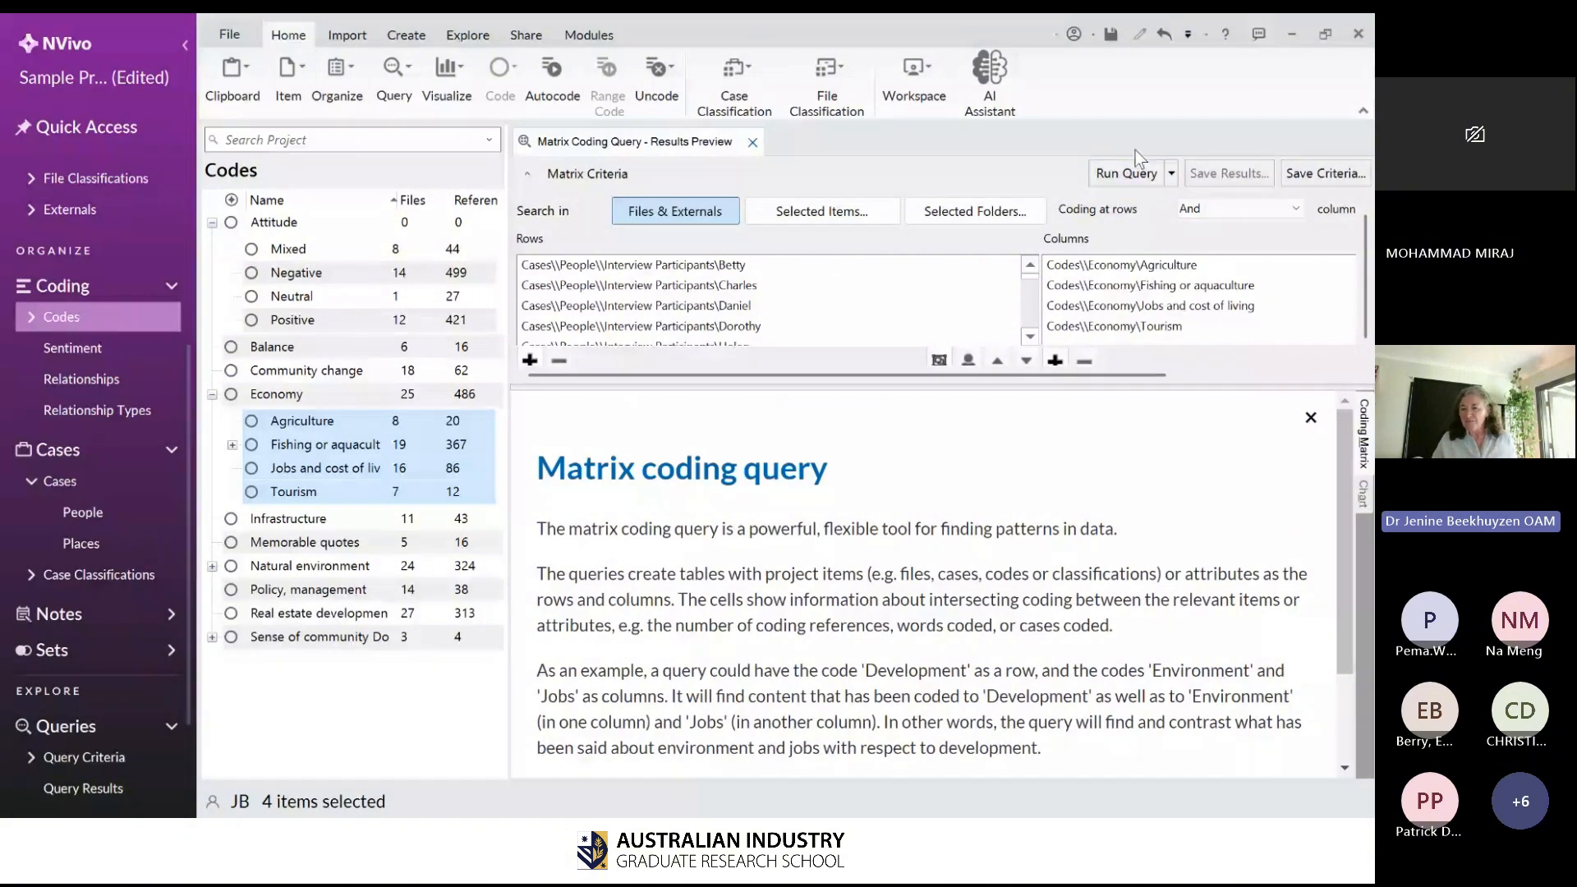
click(1121, 180)
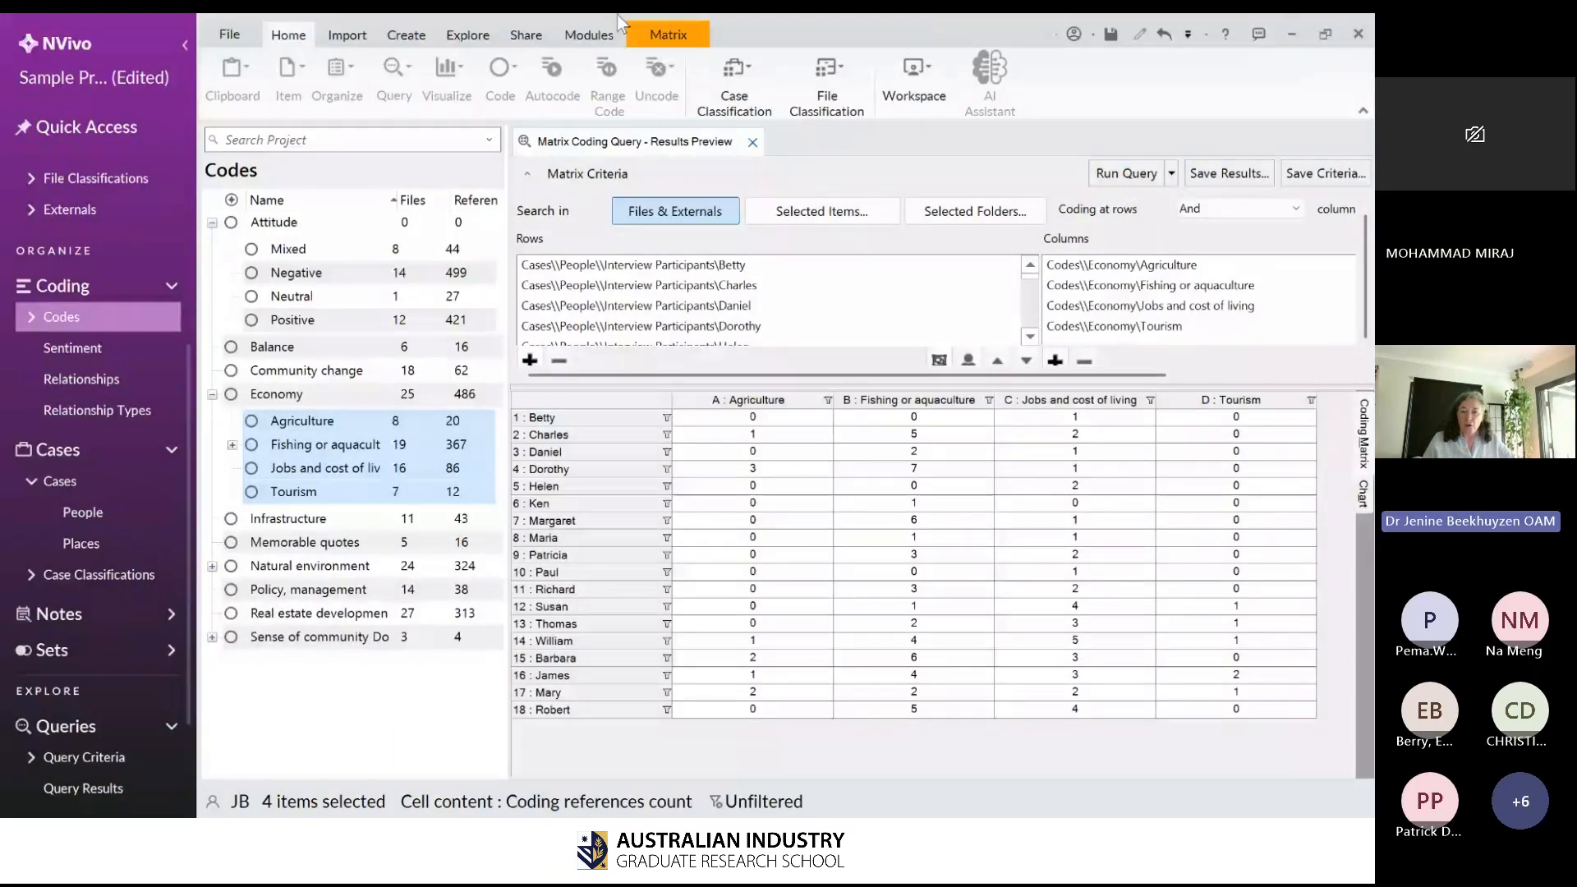
- Shade the participant matrix in blue, and replace it with the green-yellow-red colour scale
click(653, 33)
click(259, 82)
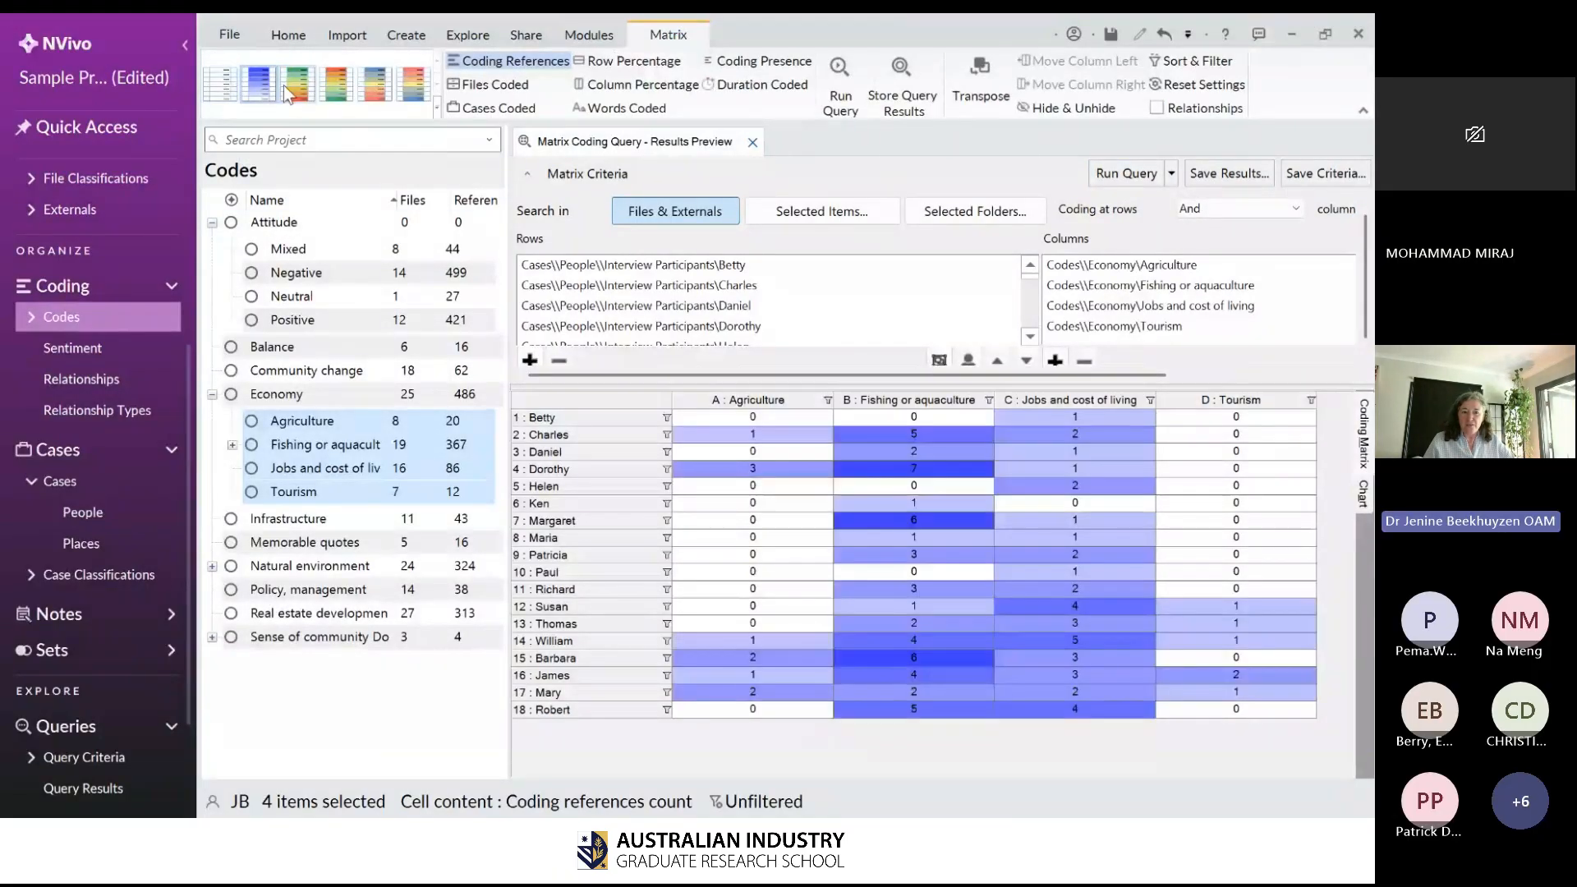
click(288, 85)
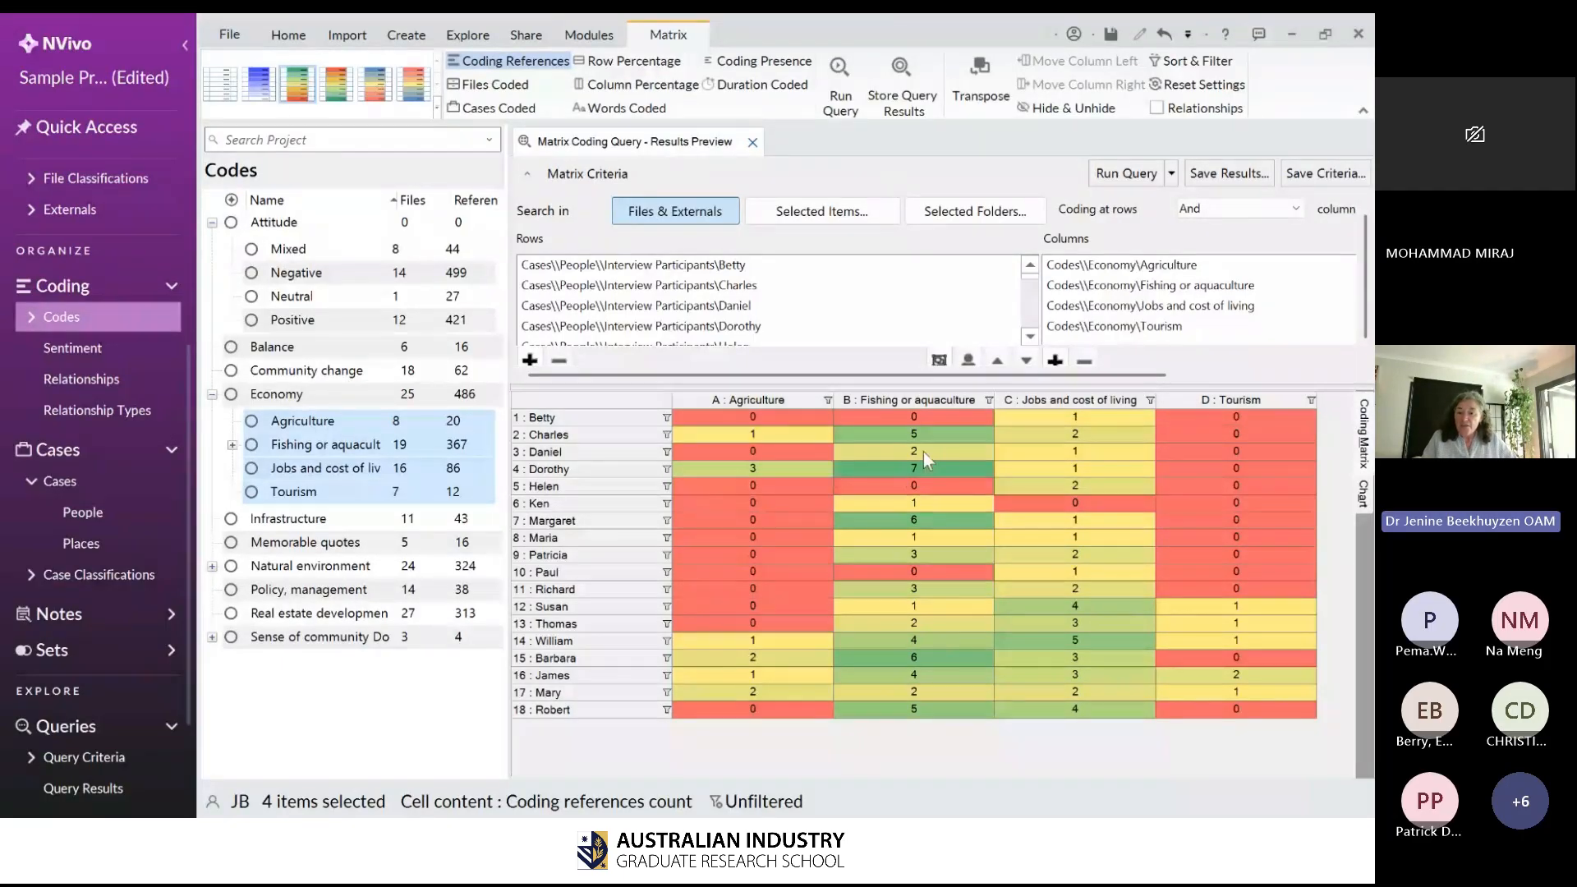
- Compare individual participants' cells across the Fishing or aquaculture, Tourism, Agriculture, and Jobs and cost of living columns
click(928, 481)
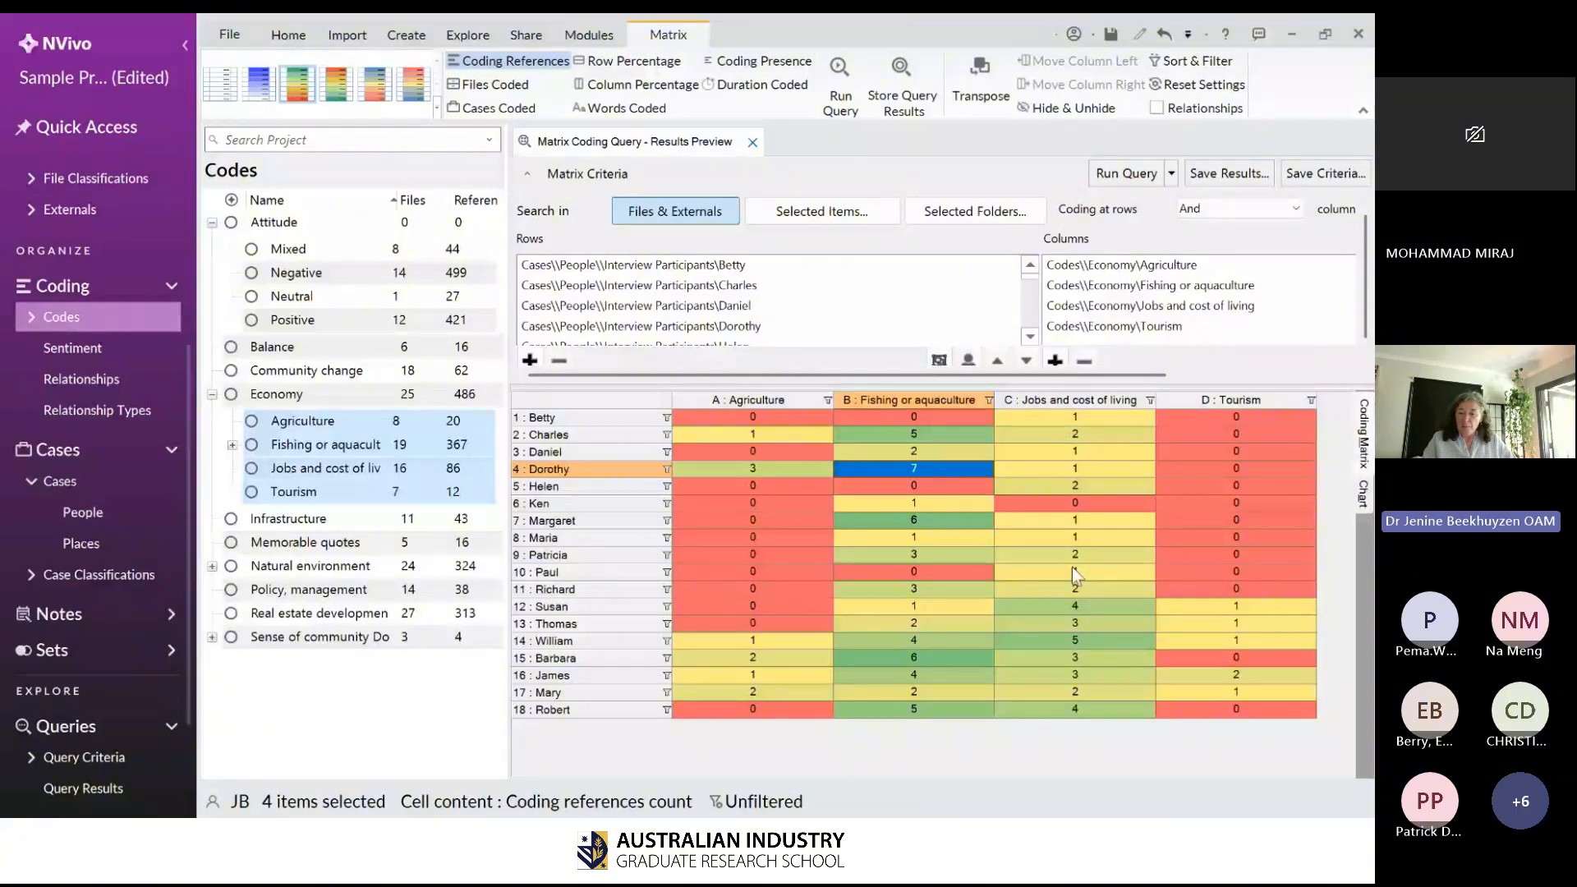
click(1245, 624)
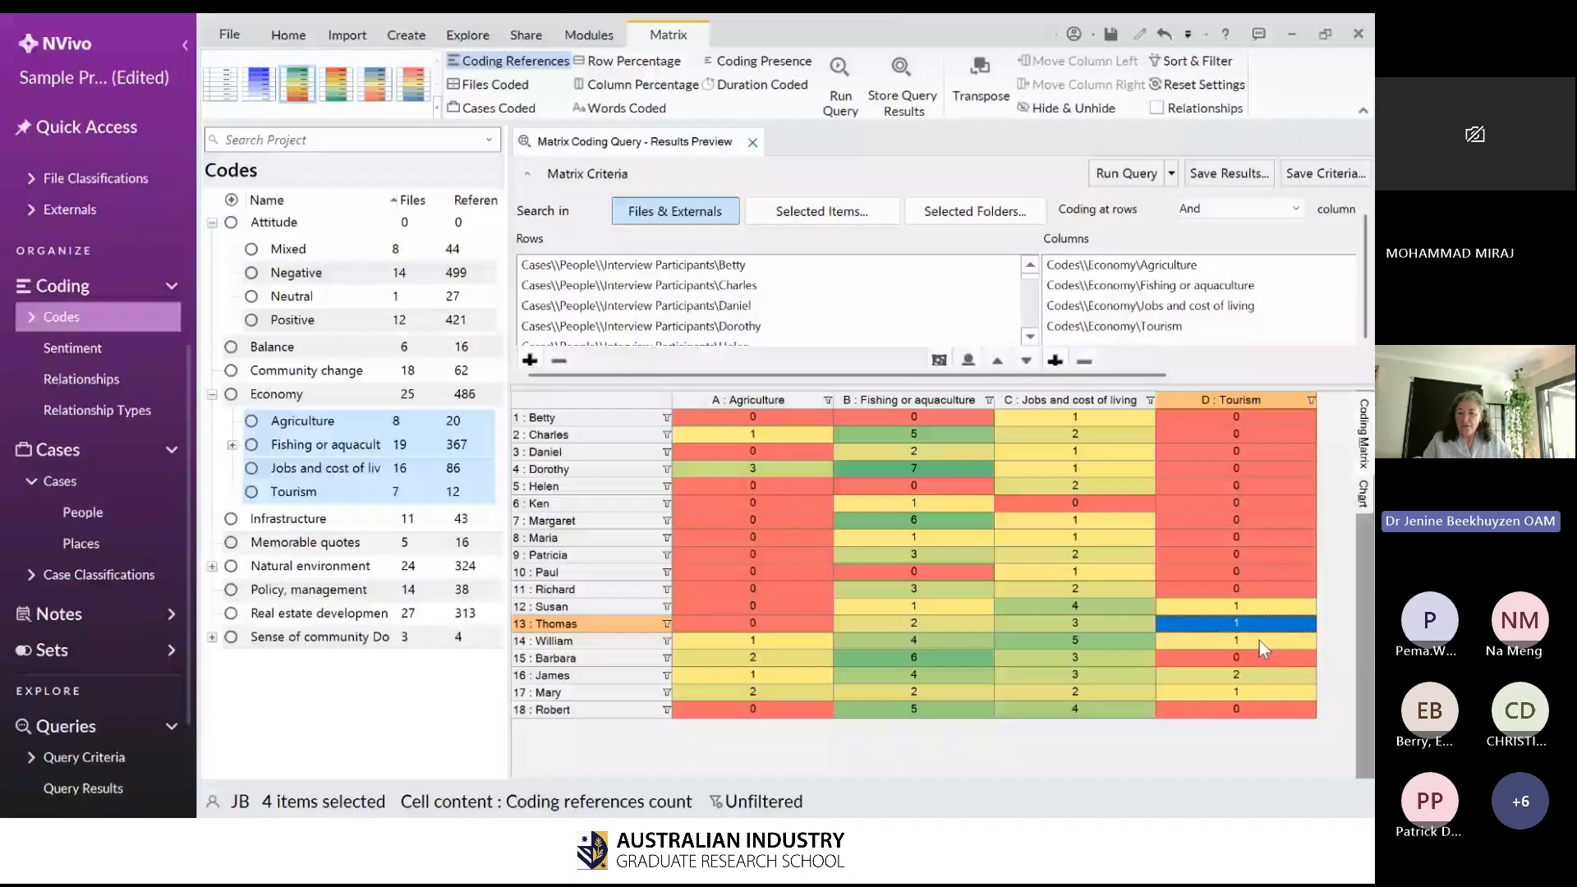
click(784, 660)
click(783, 643)
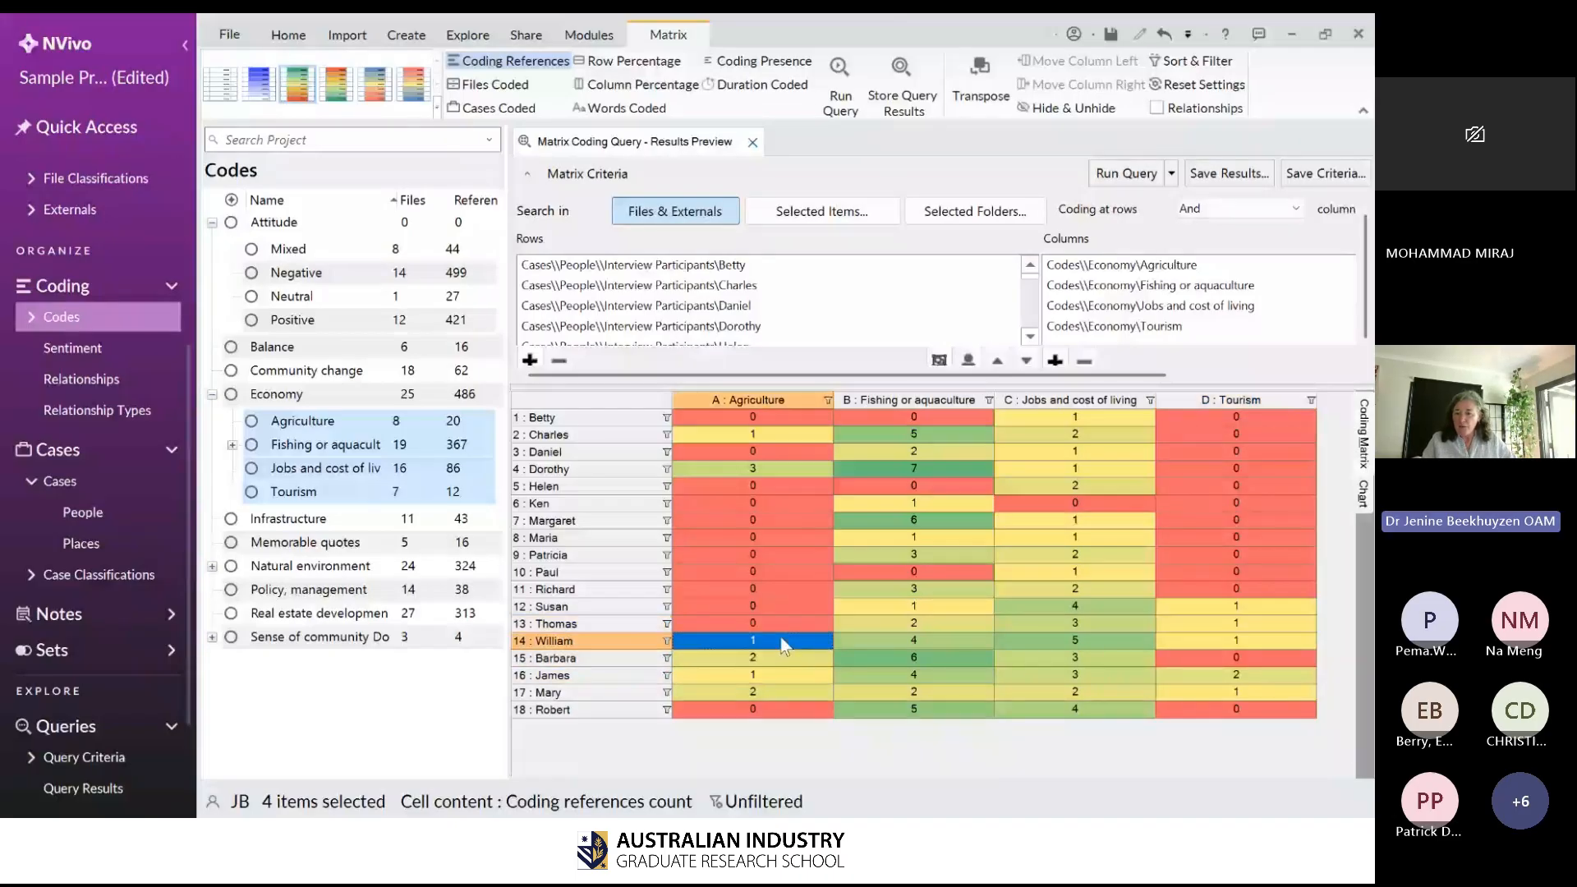
click(1080, 643)
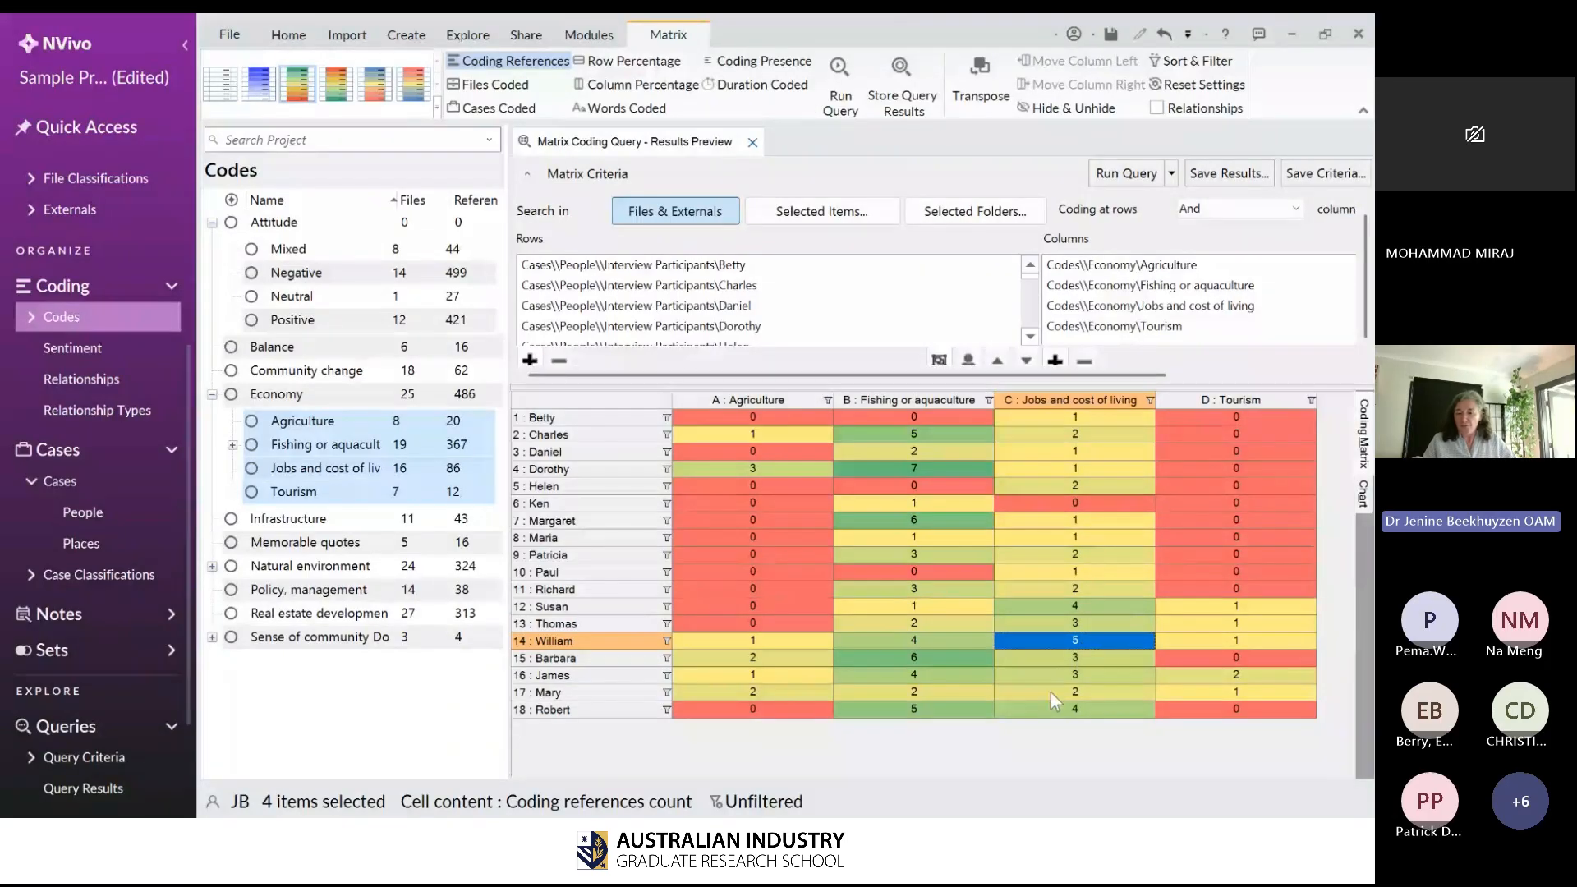
- Open the row 4 participant's cell under Fishing or aquaculture, read its coded references, and return to the matrix
click(935, 465)
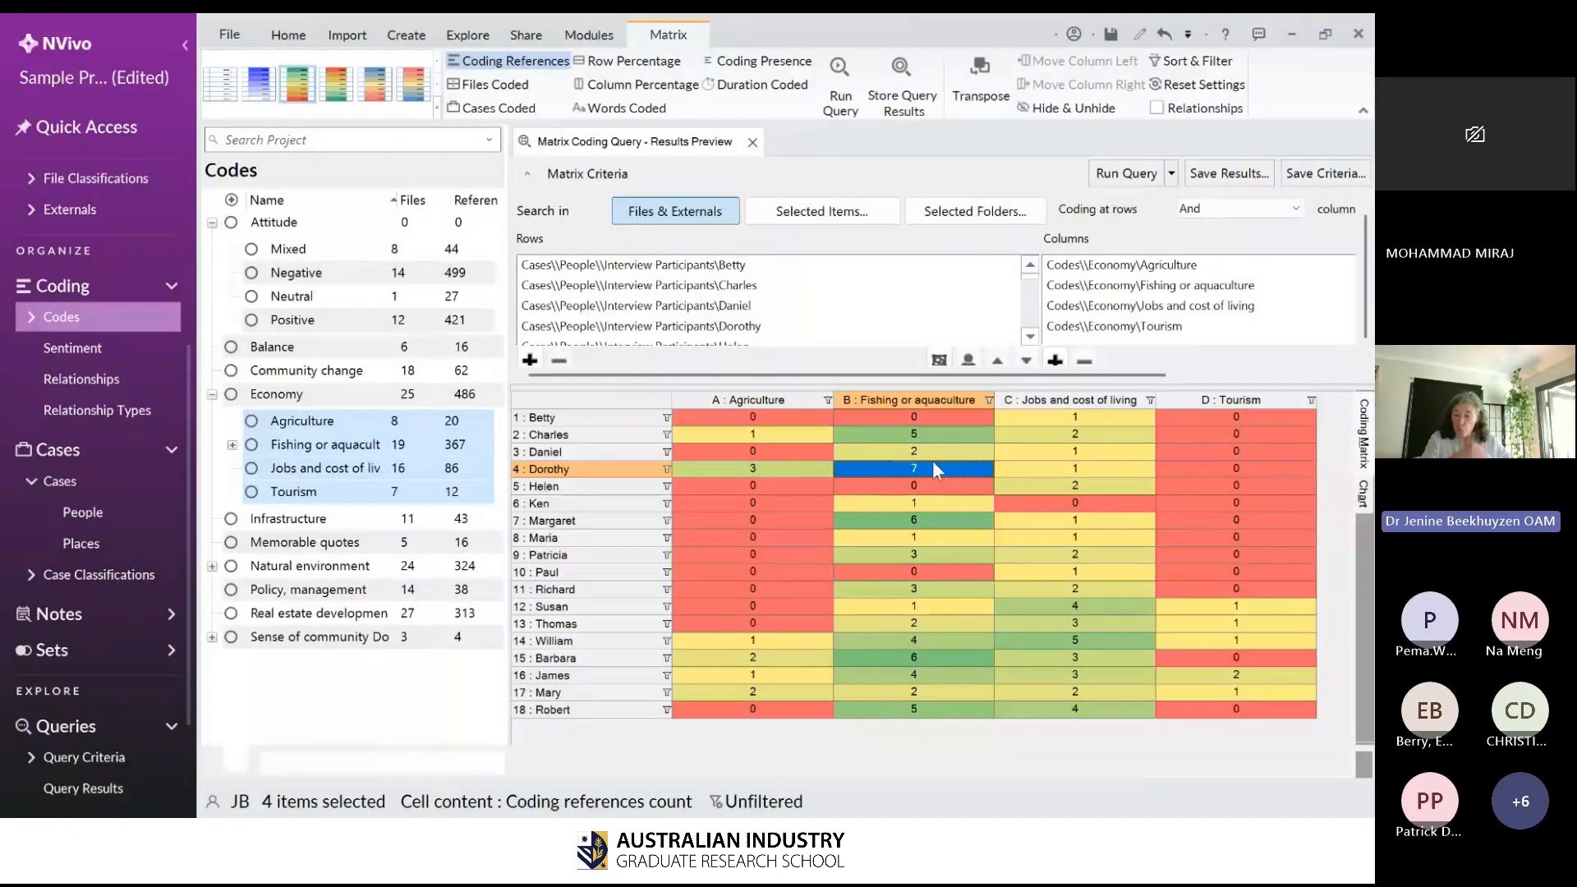
double_click(933, 467)
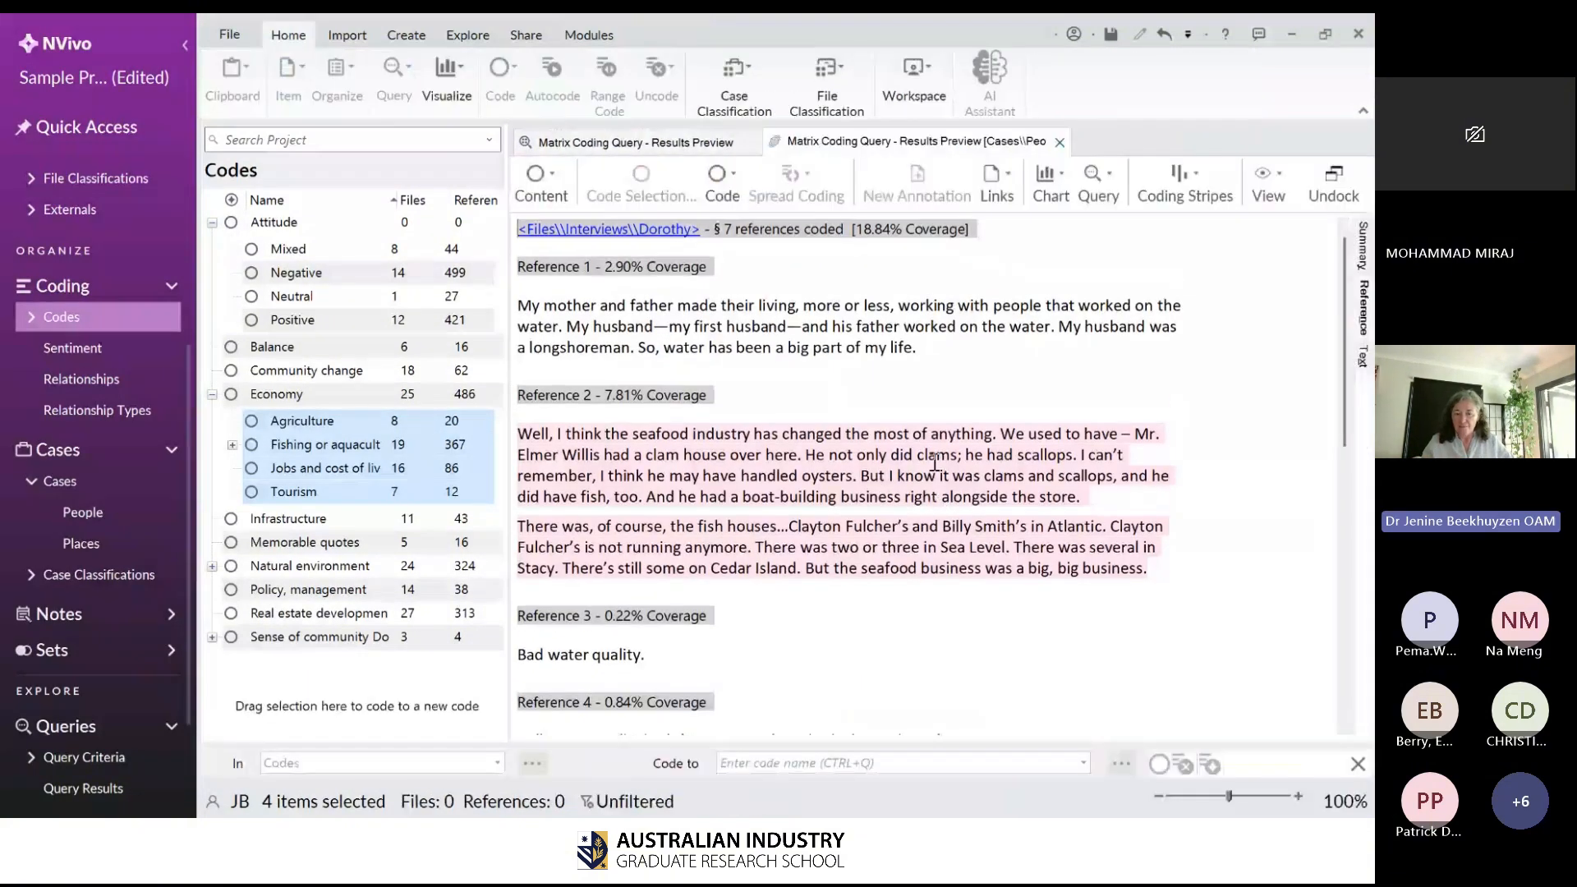
click(701, 144)
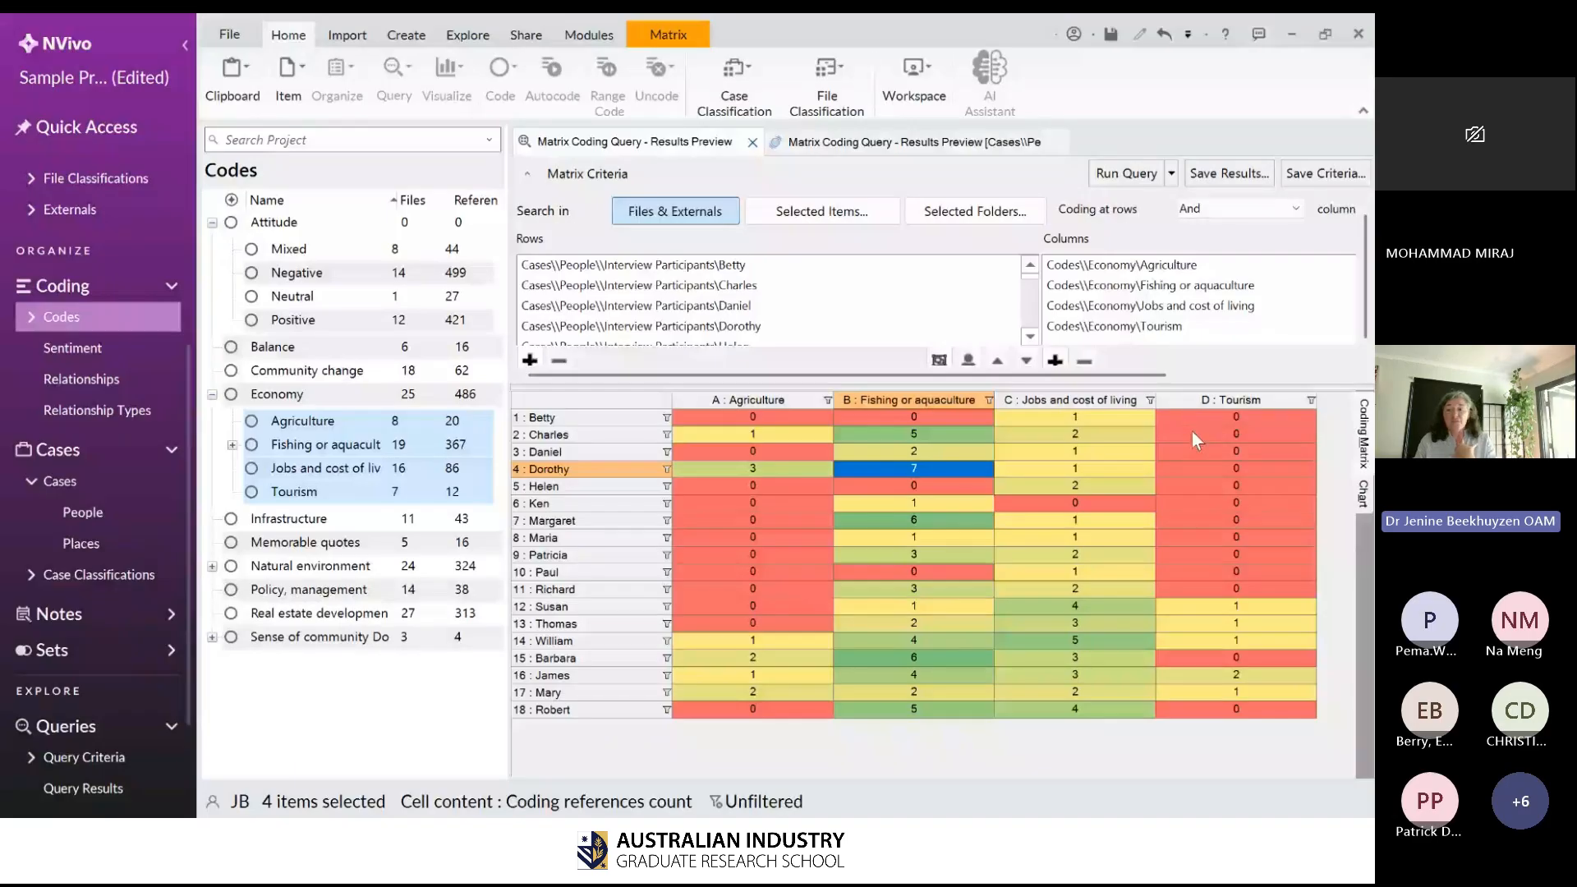
- Start a new matrix coding query with the Agriculture, Fishing or aquaculture, Jobs and cost of living, and Tourism codes as rows
click(751, 143)
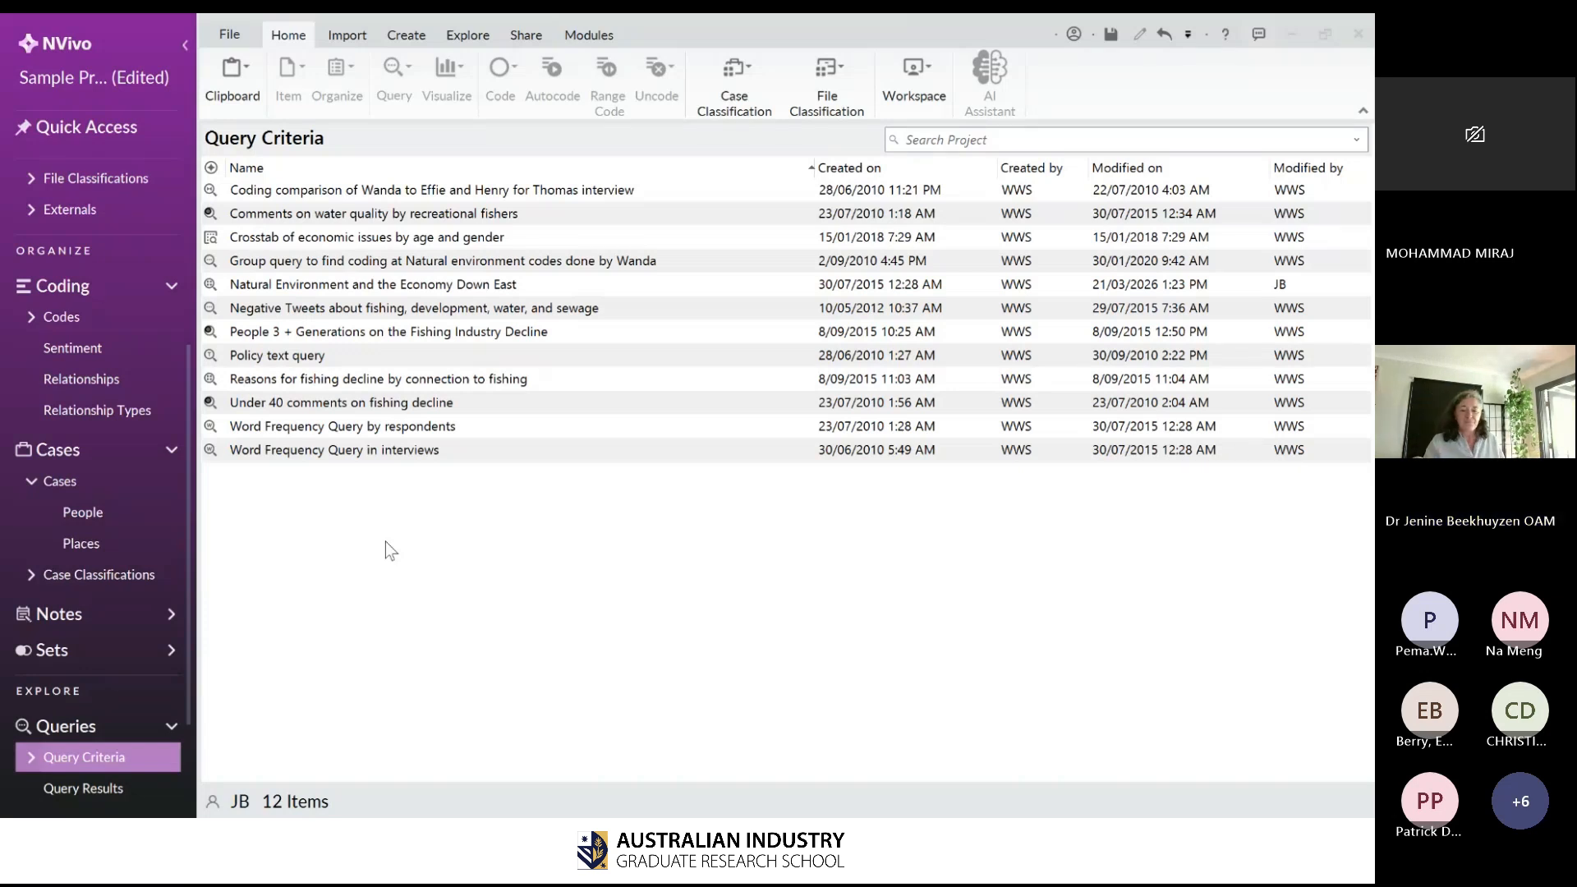
right_click(392, 550)
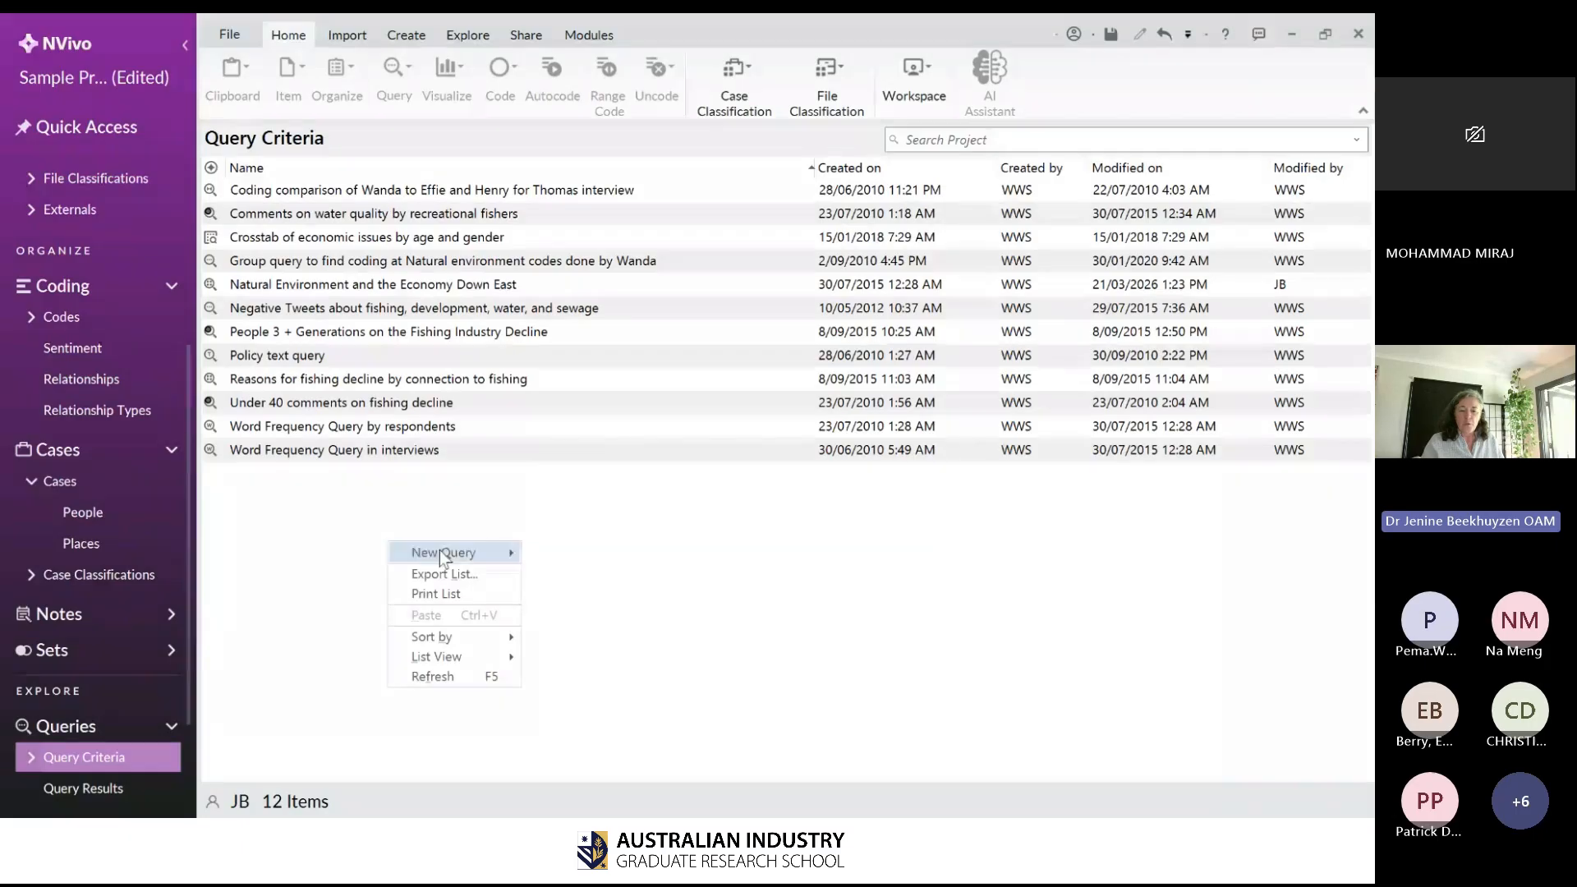
mouse_move(440, 550)
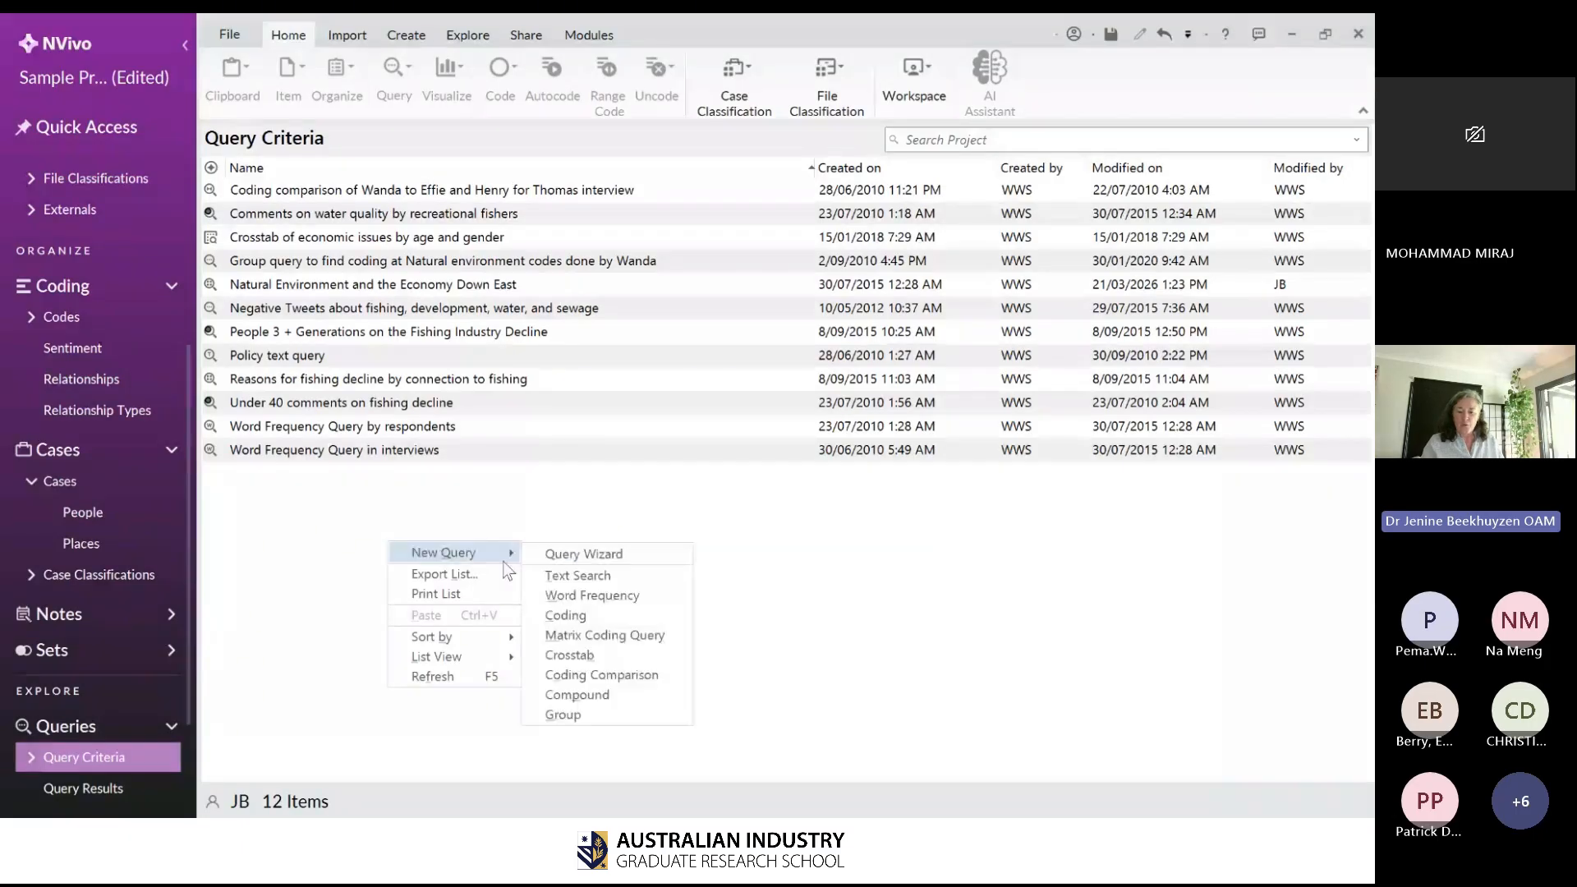
click(648, 640)
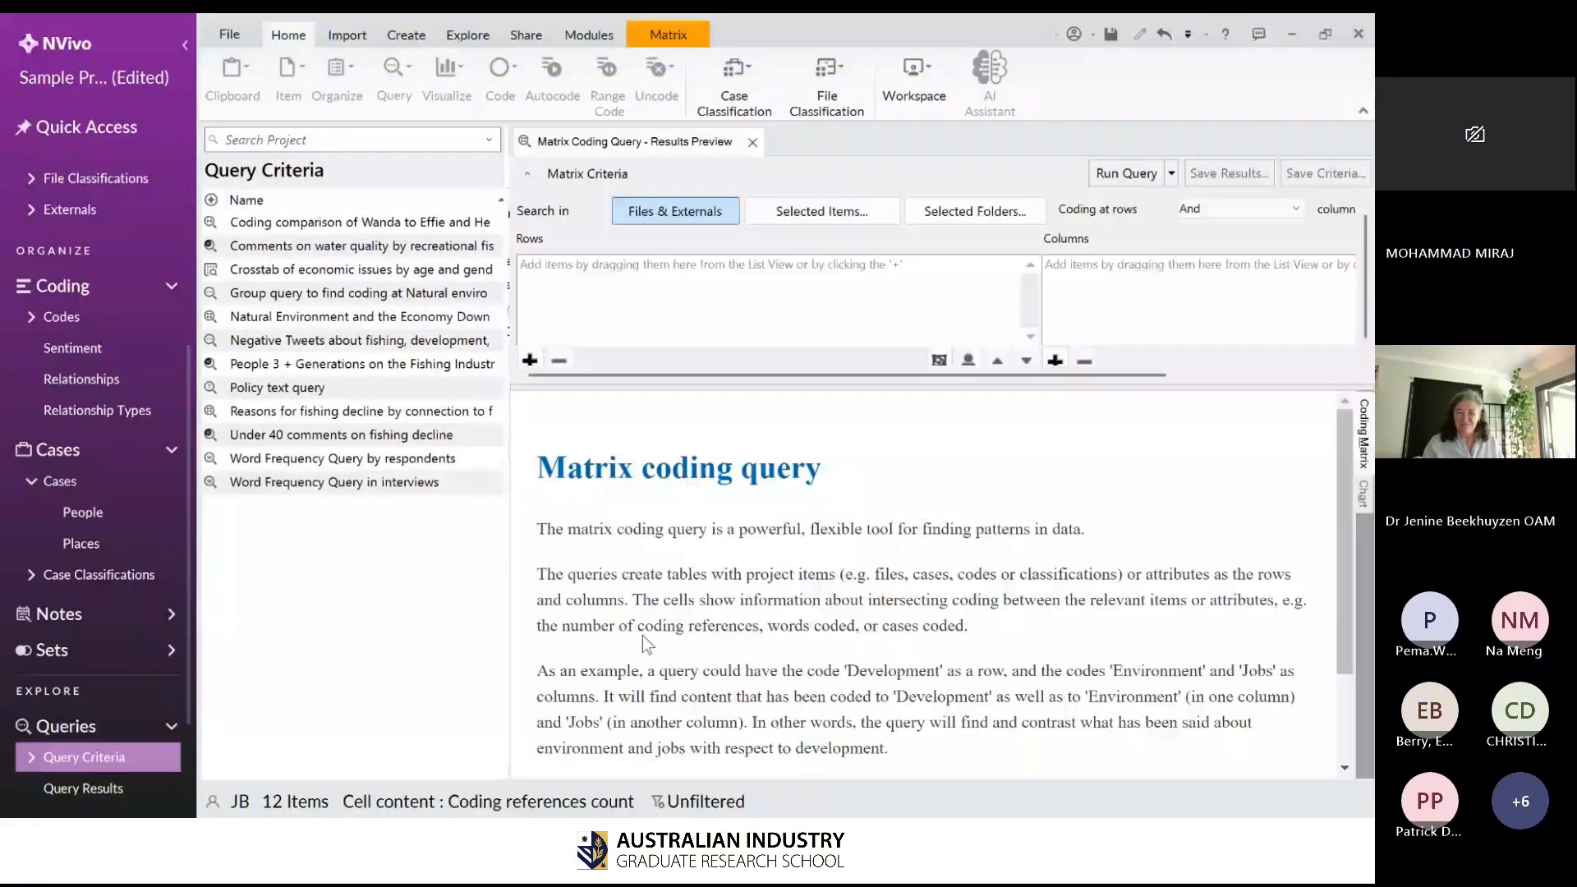
click(90, 328)
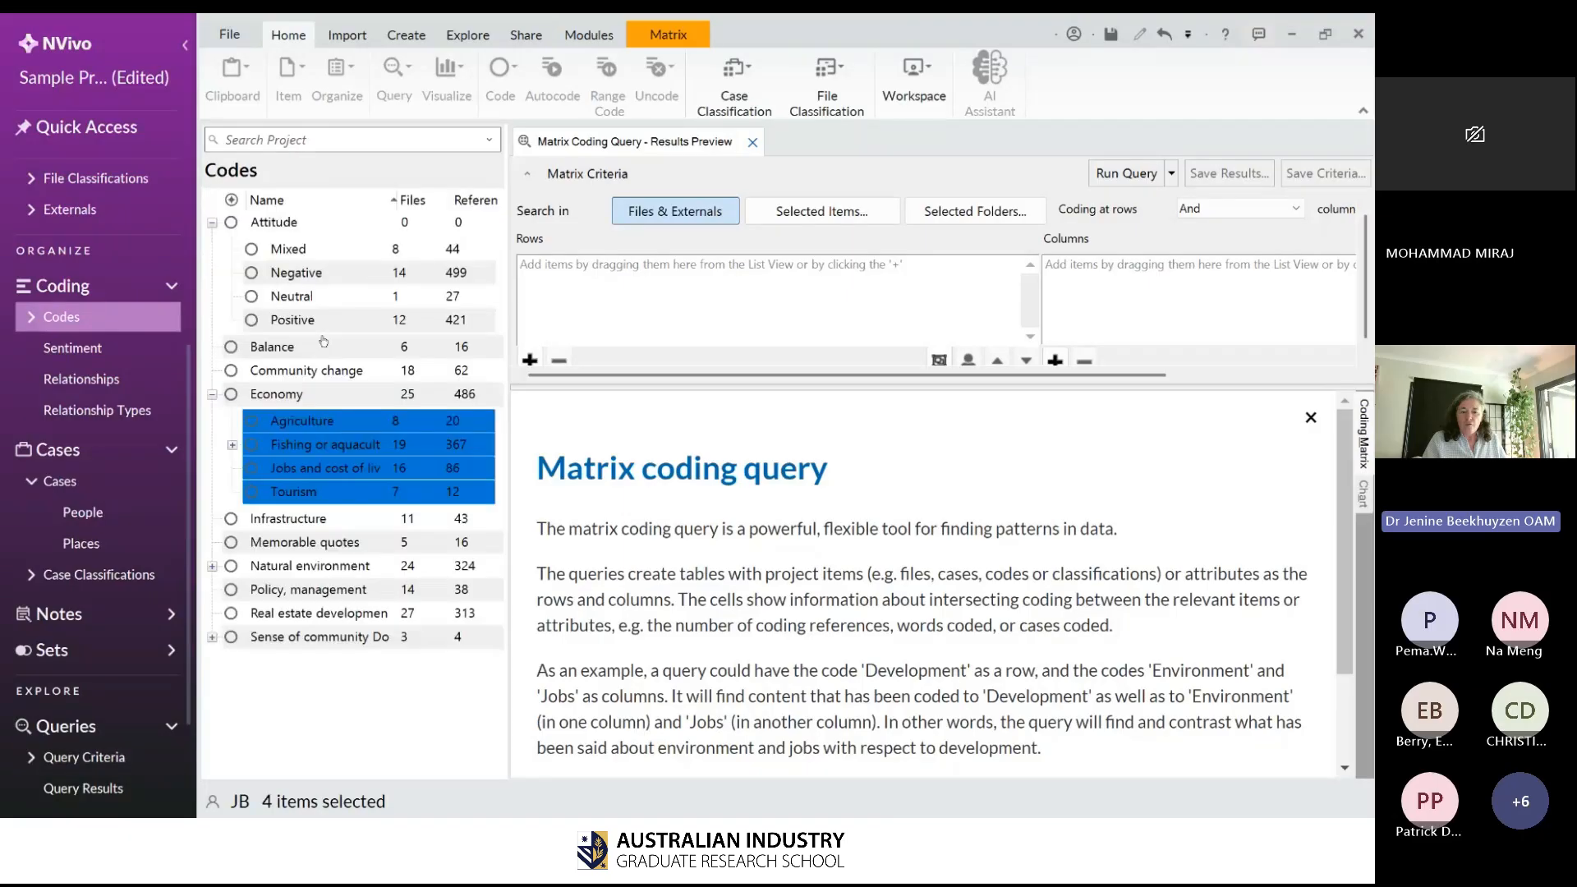
drag(683, 265, 667, 274)
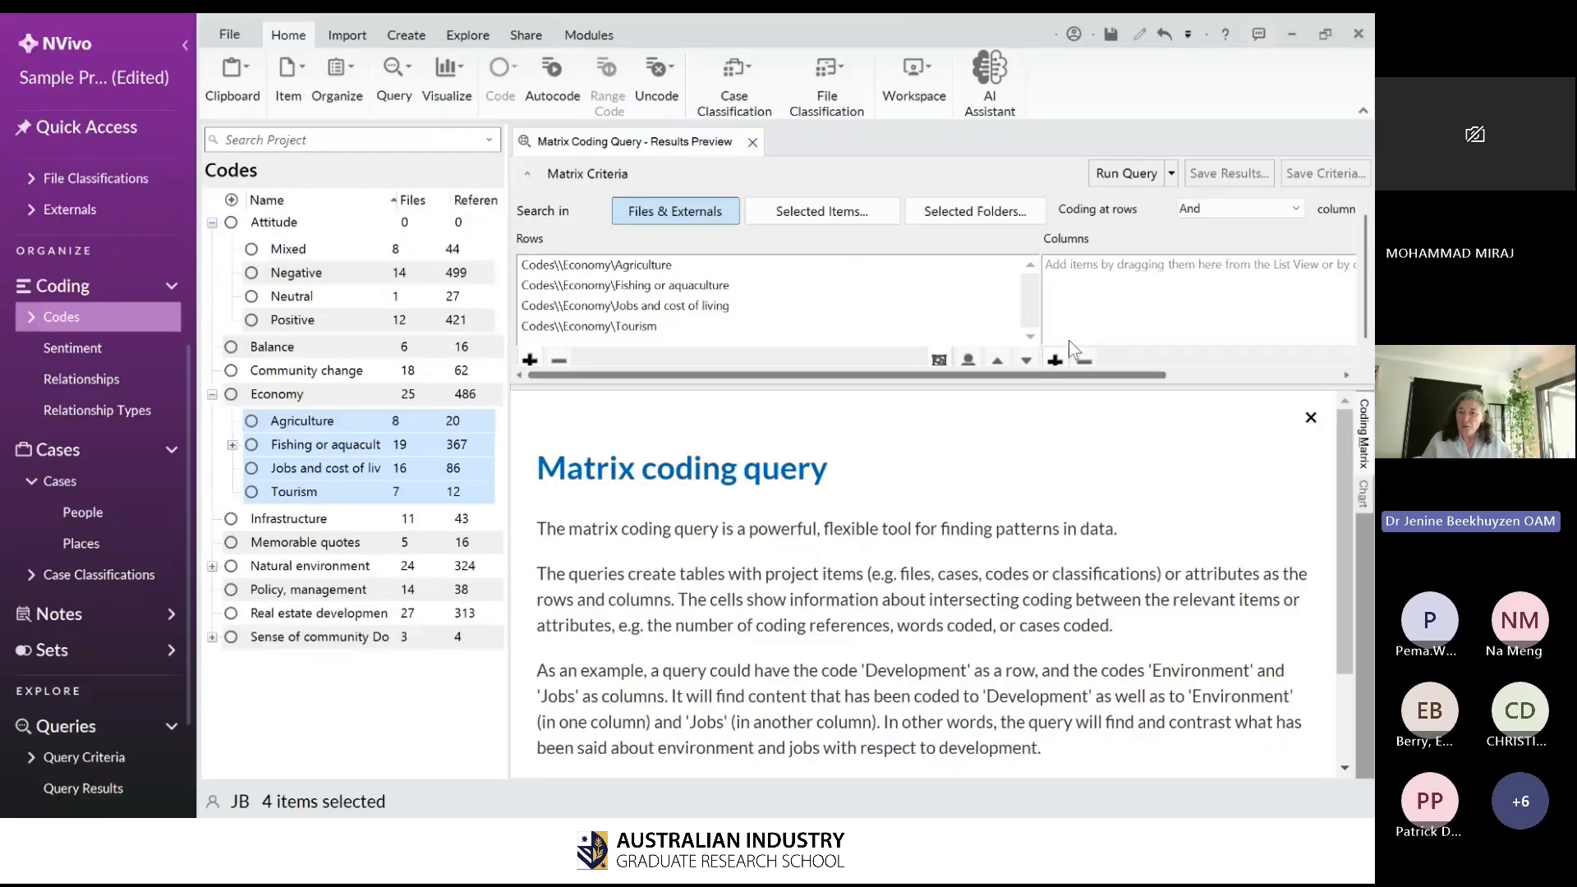
- Add the Female and Male values of the Person classification's Gender attribute as the matrix columns
click(1057, 360)
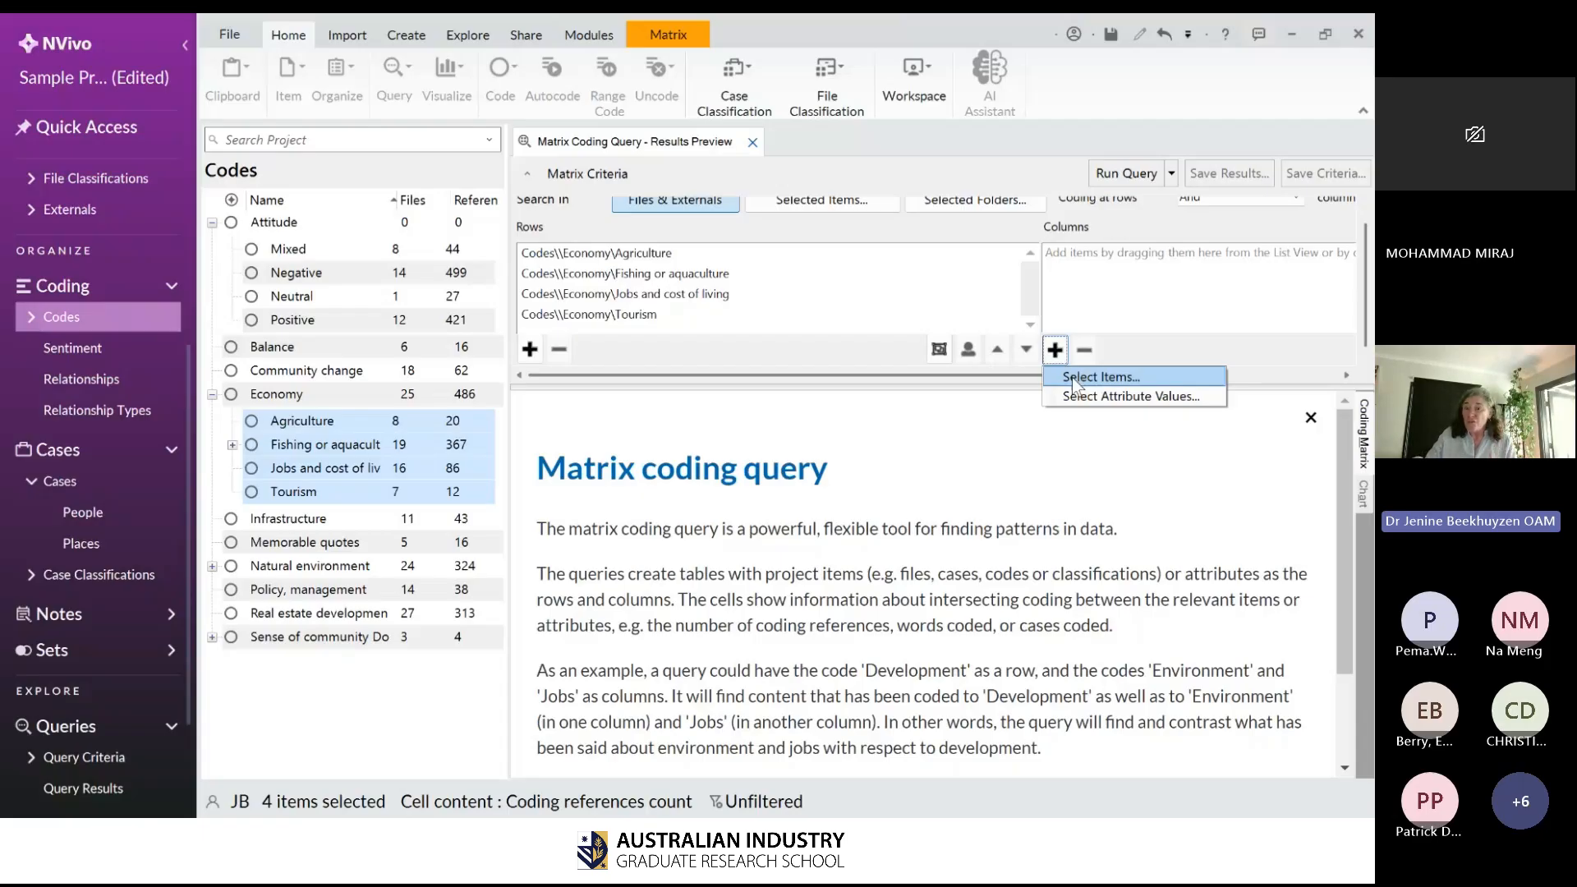
click(1072, 378)
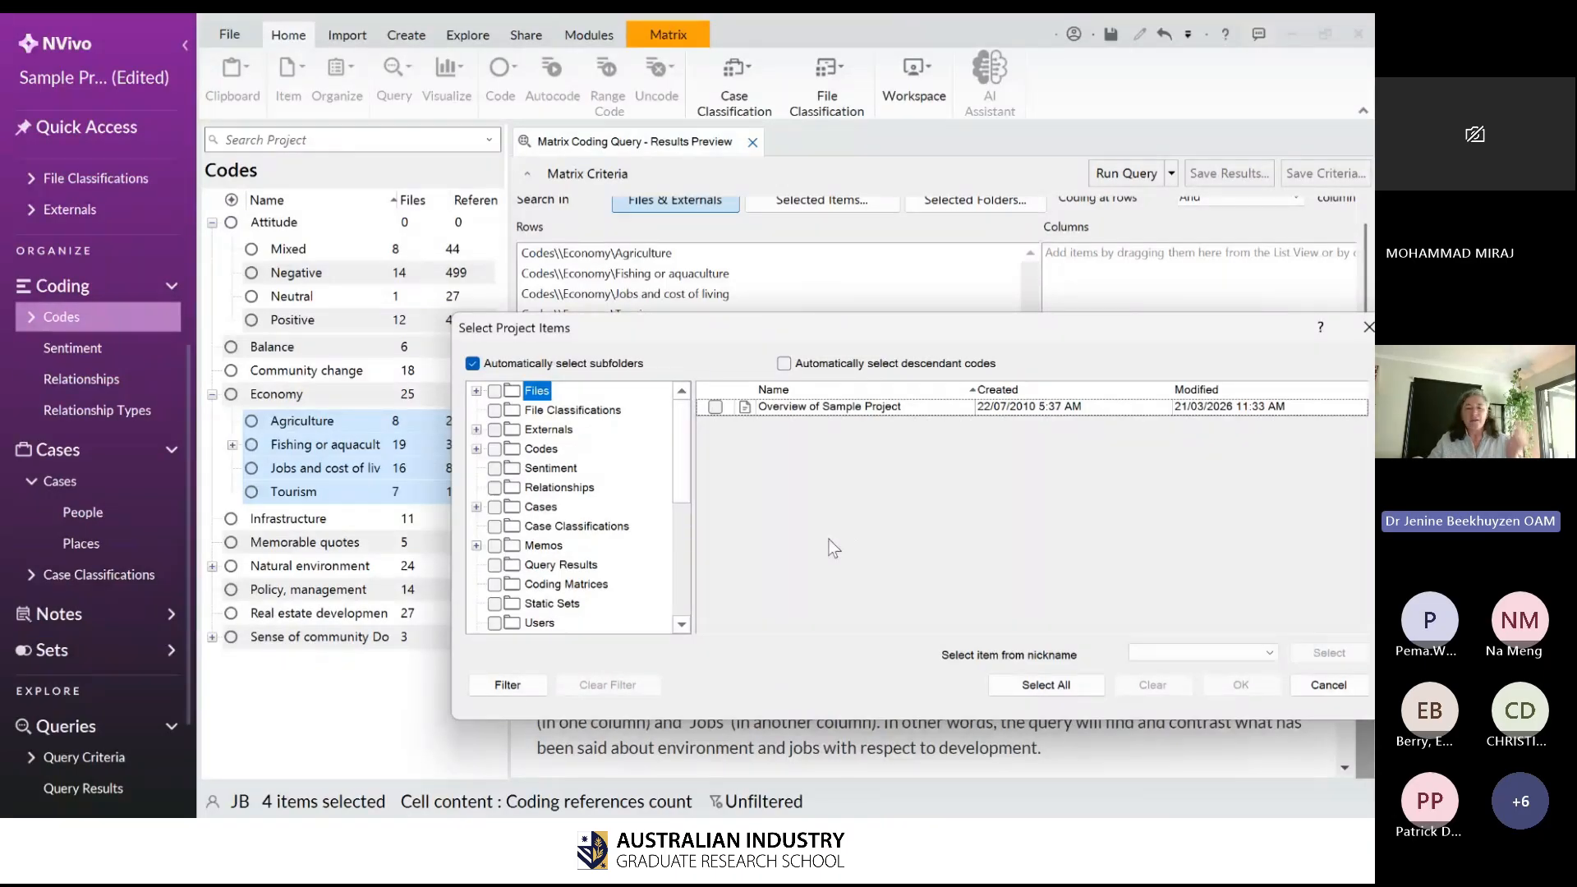
click(603, 527)
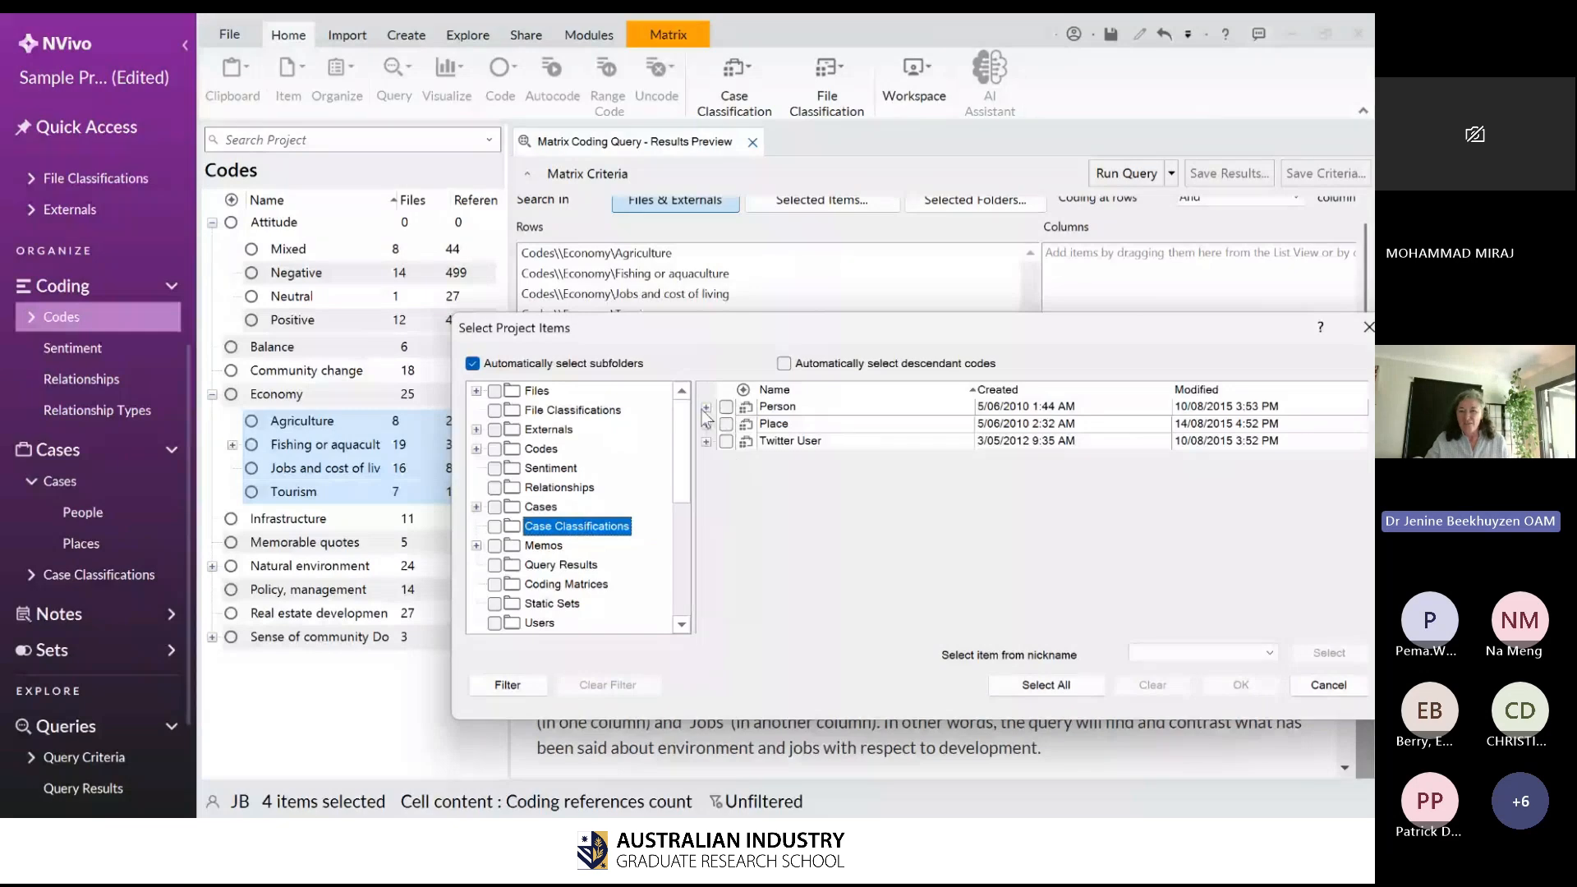
click(706, 408)
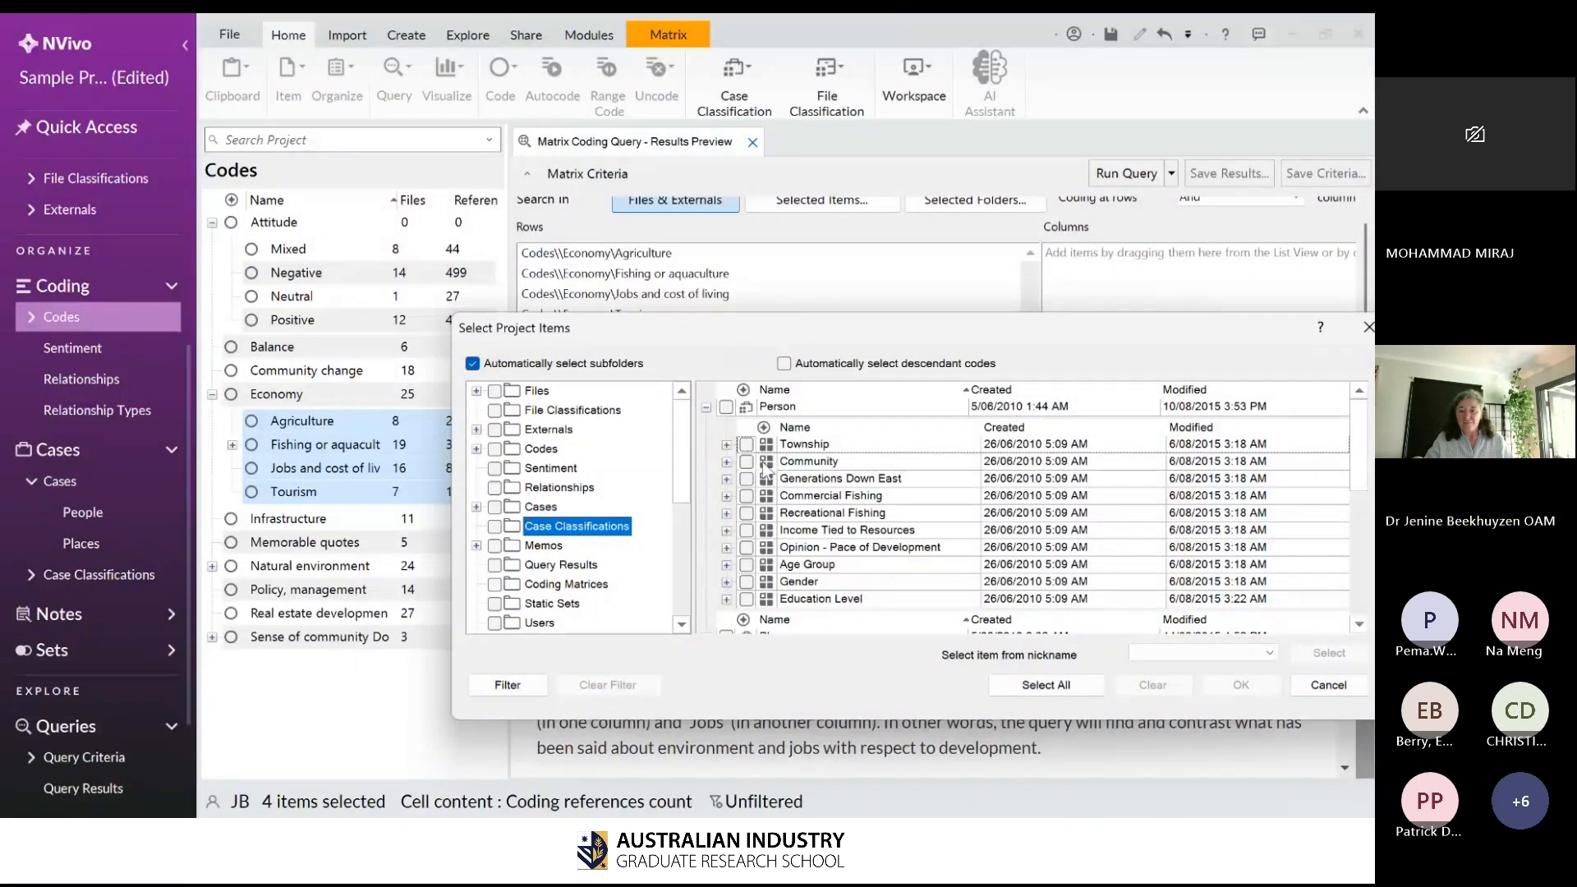
click(727, 582)
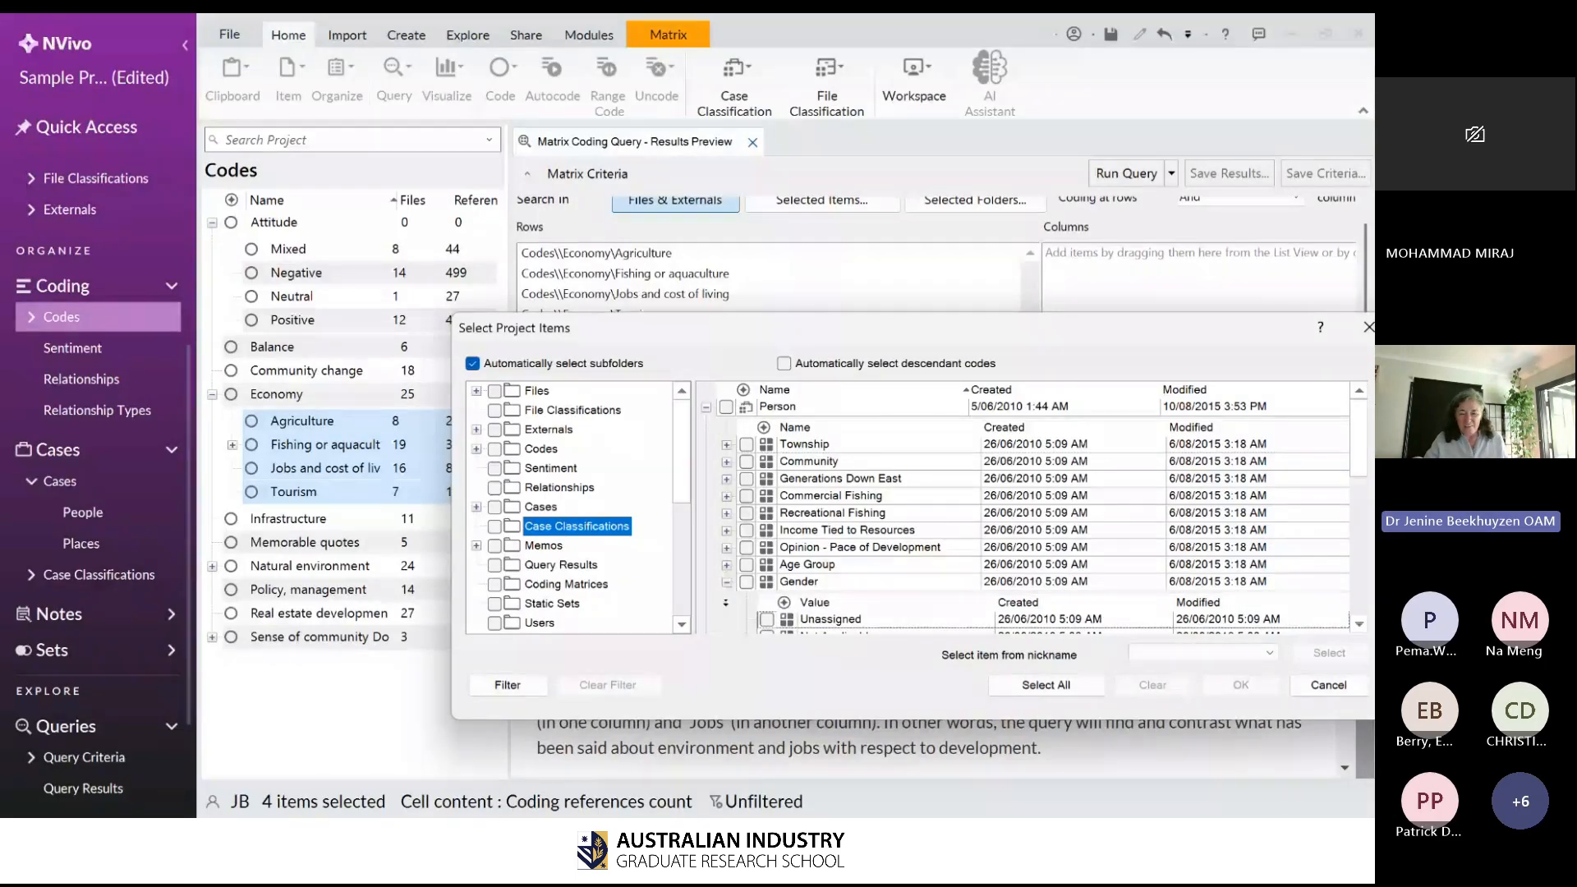
scroll(801, 522, down, 3)
click(766, 479)
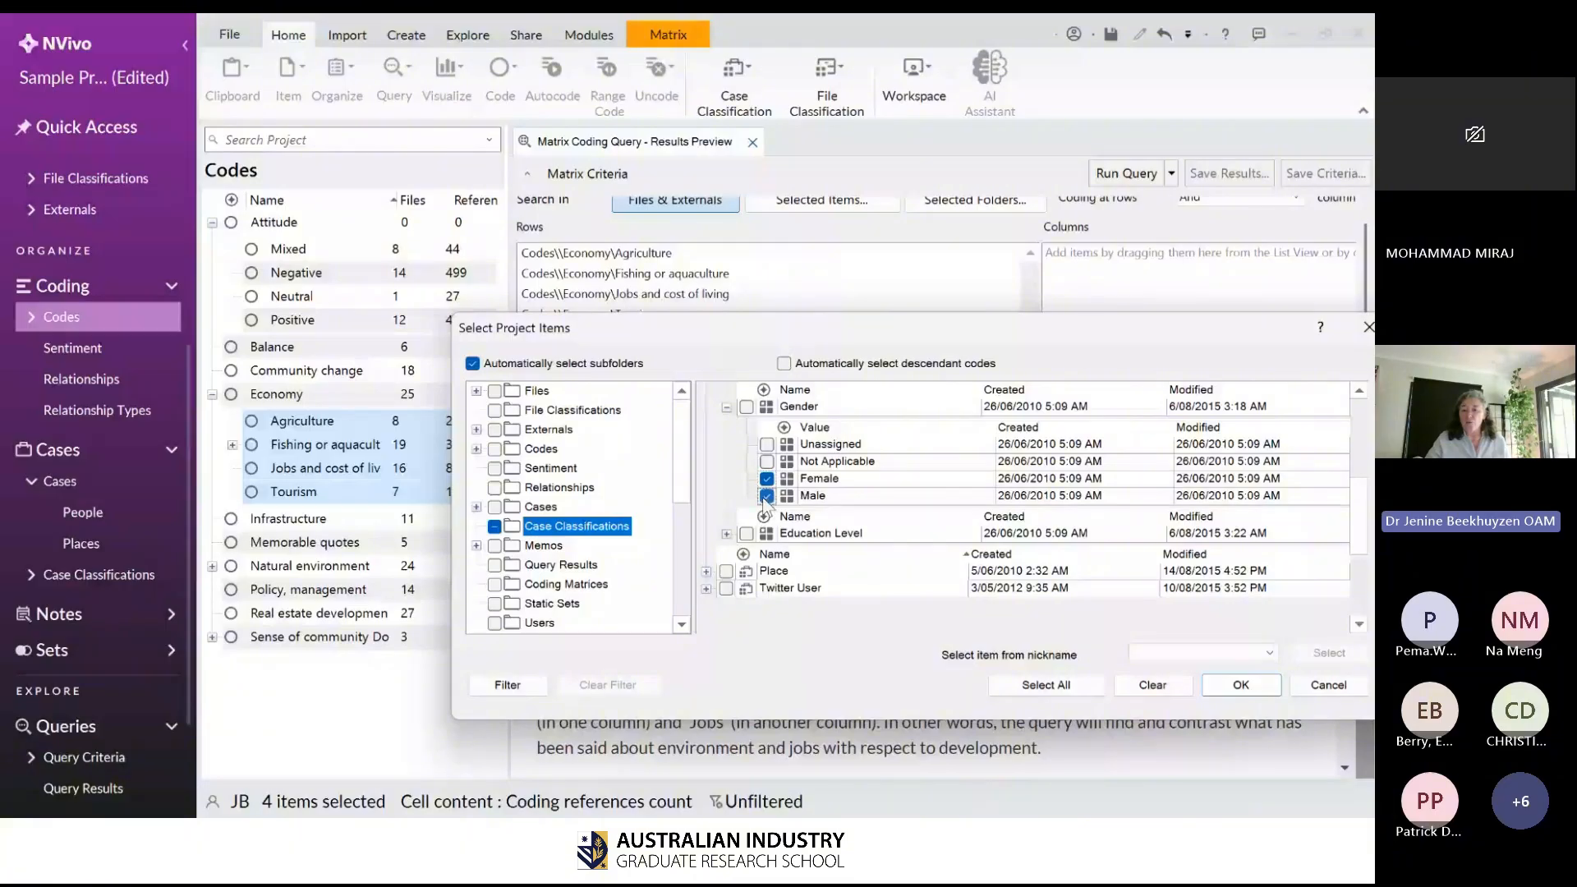
click(767, 496)
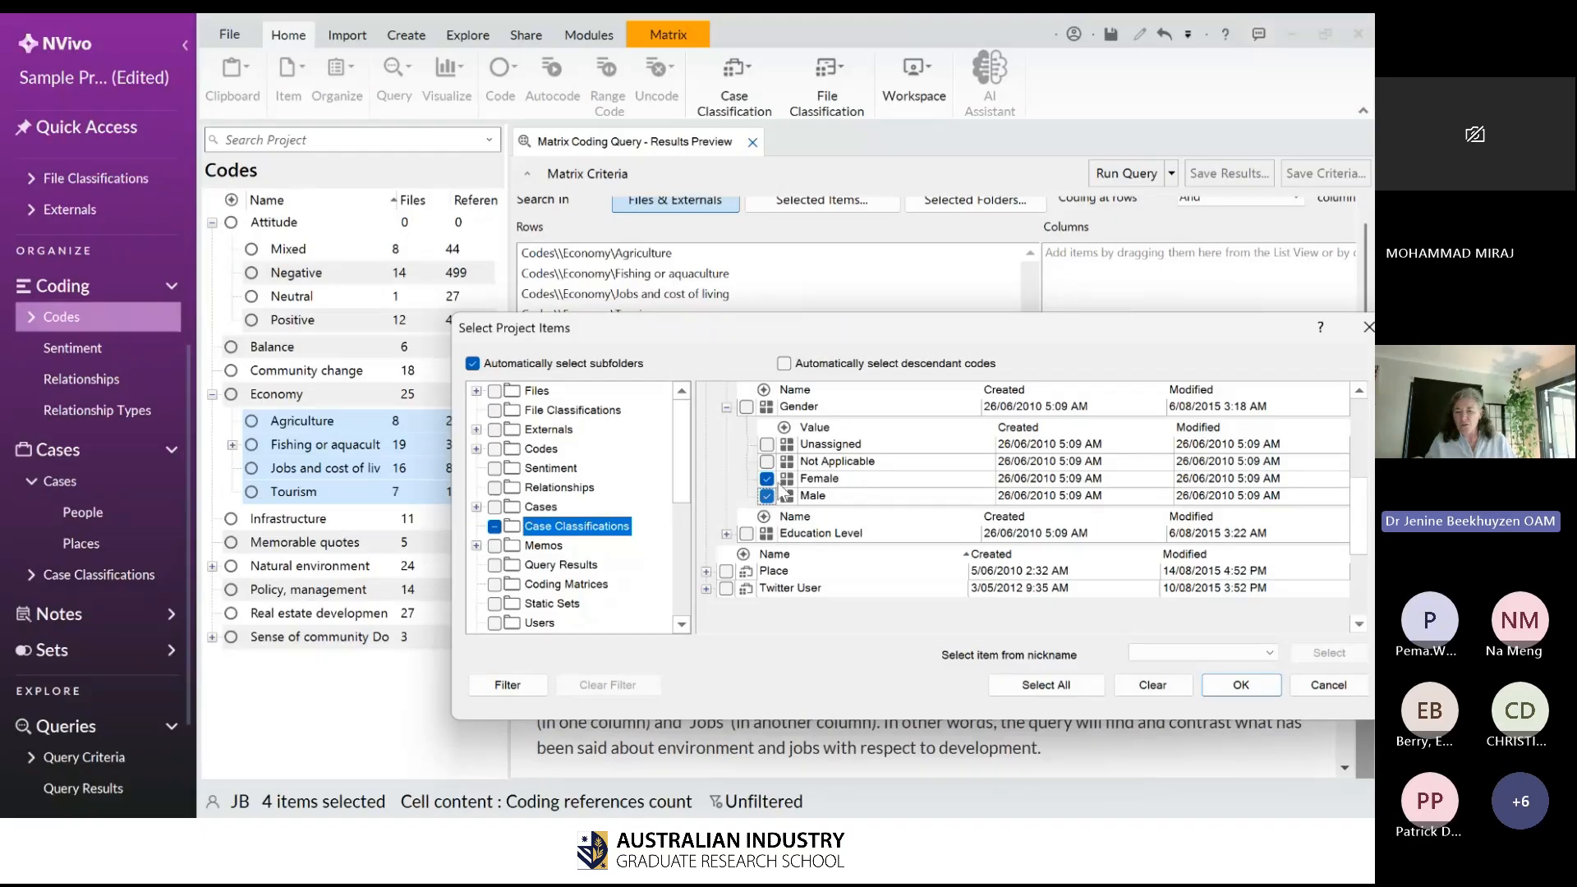
click(1240, 685)
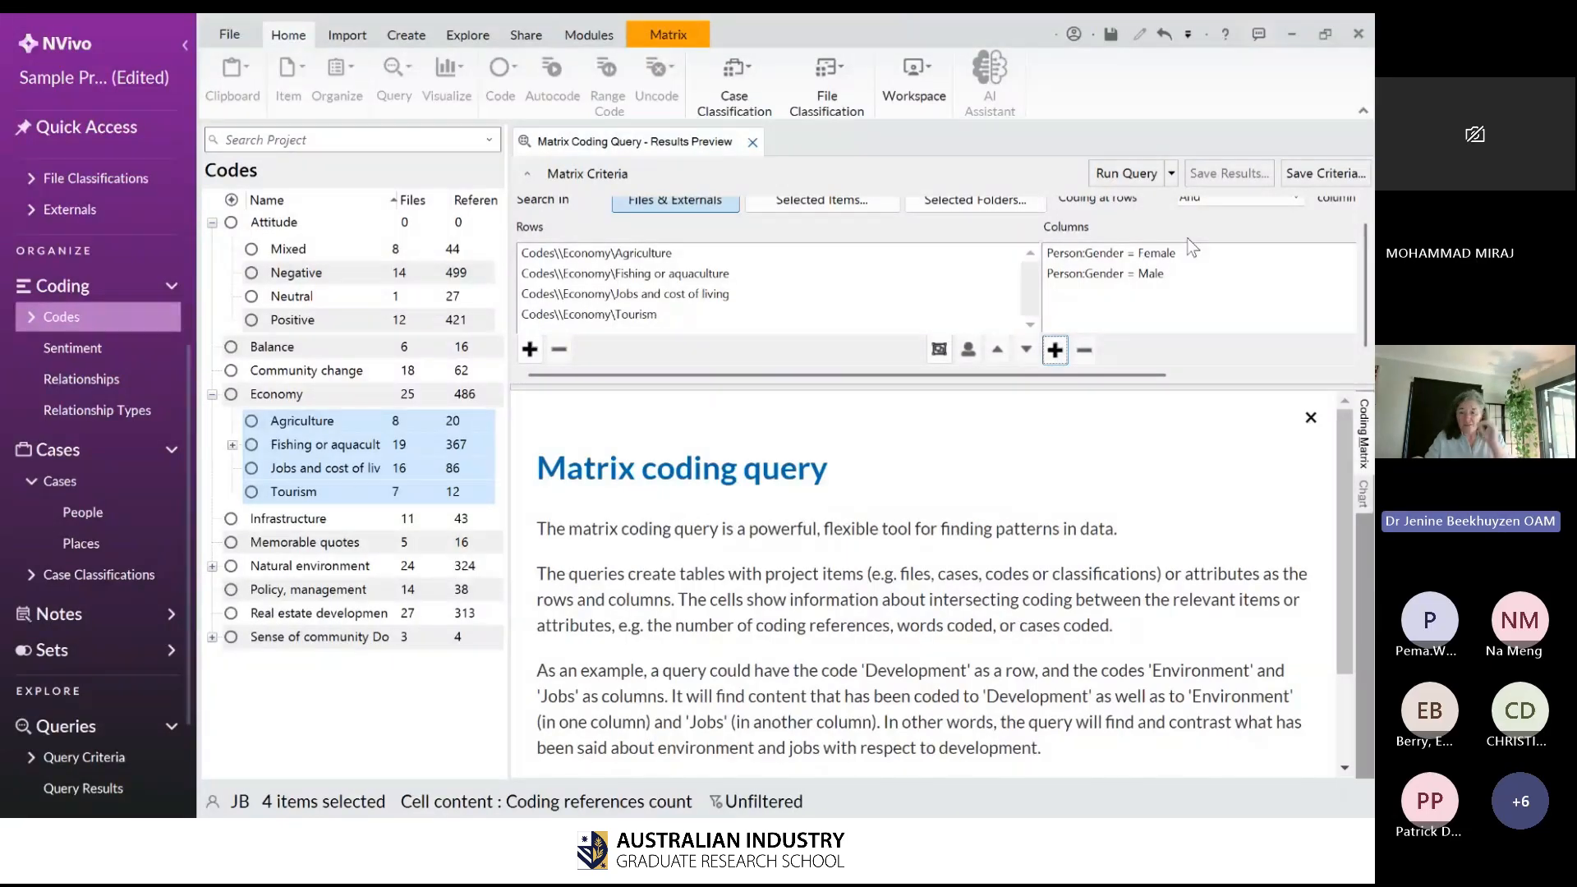
- Run the gender matrix query and shade its cells with the green-yellow-red colour scale
click(1142, 180)
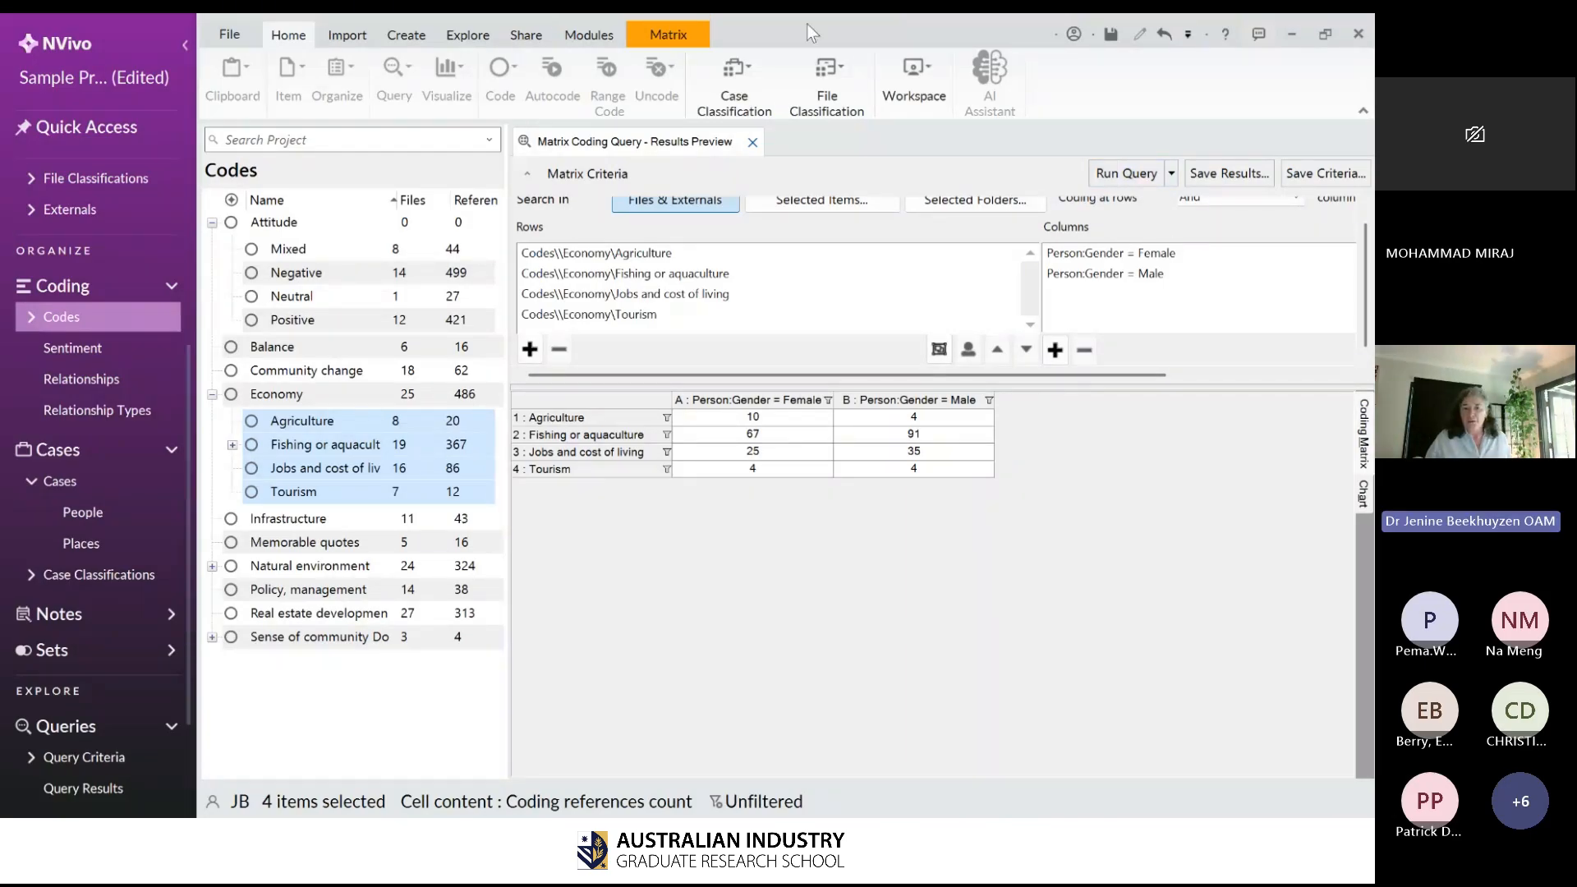
click(668, 34)
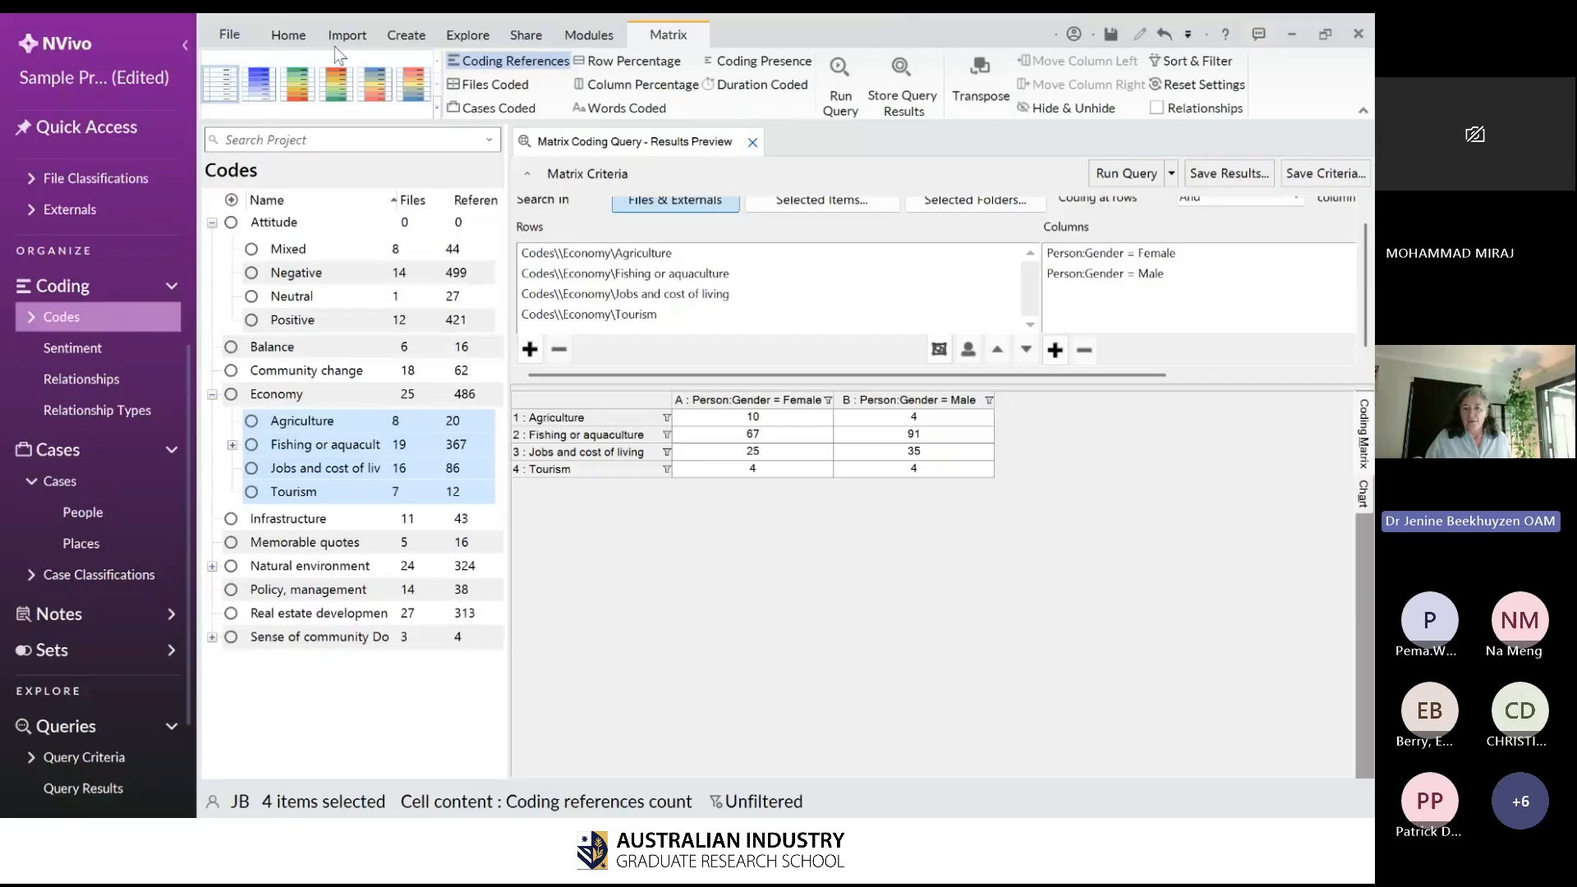
click(298, 93)
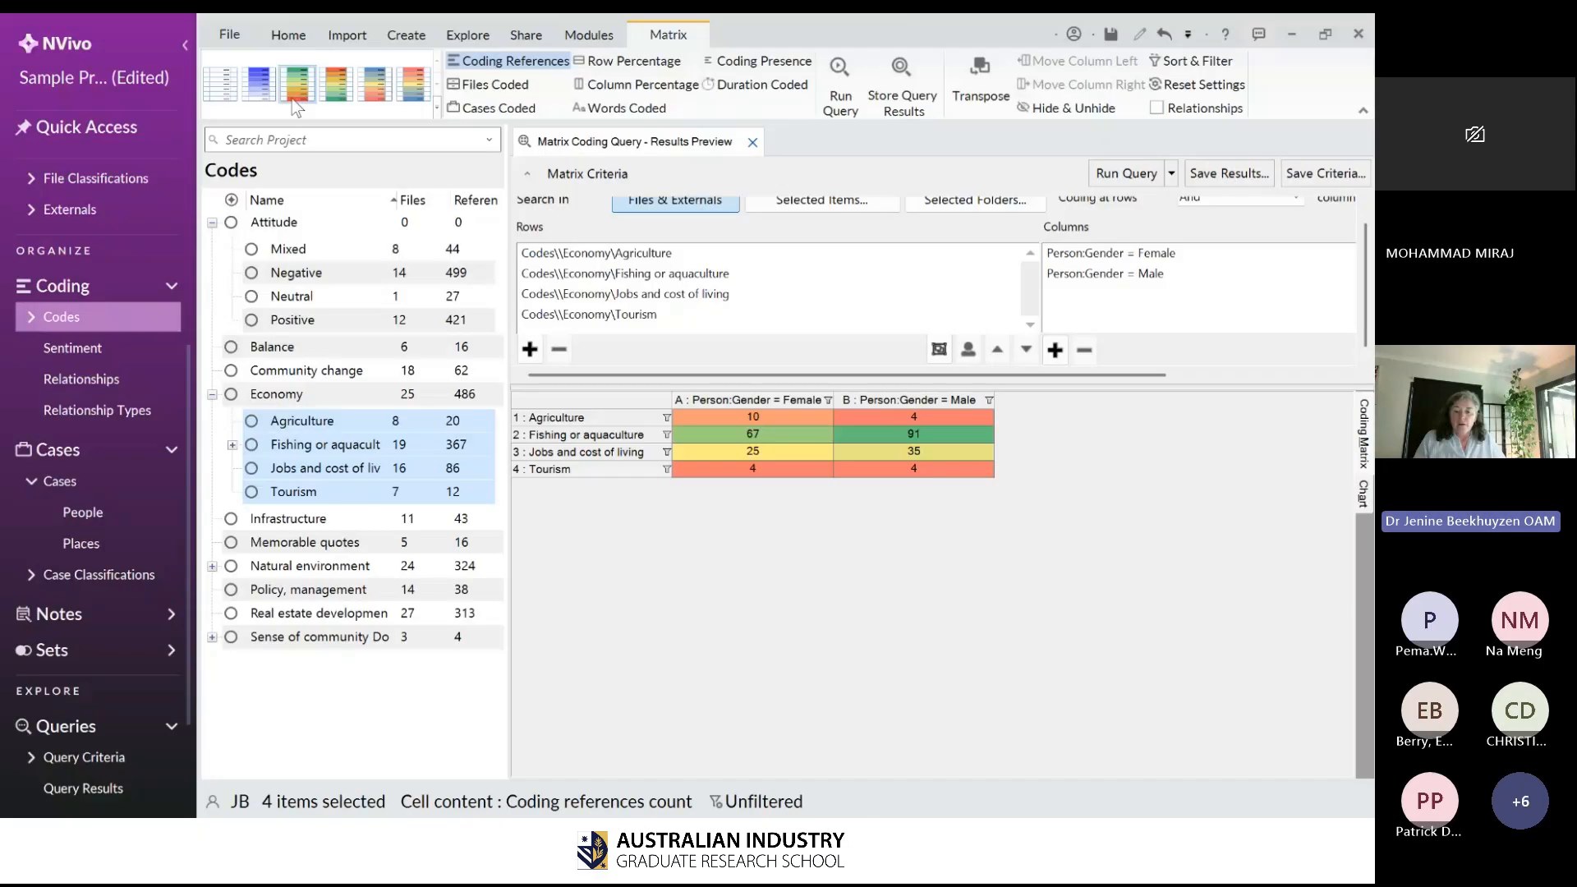
- Compare the Female and Male cells for Fishing or aquaculture, open the Male cell's coded references, and return to the matrix
click(963, 437)
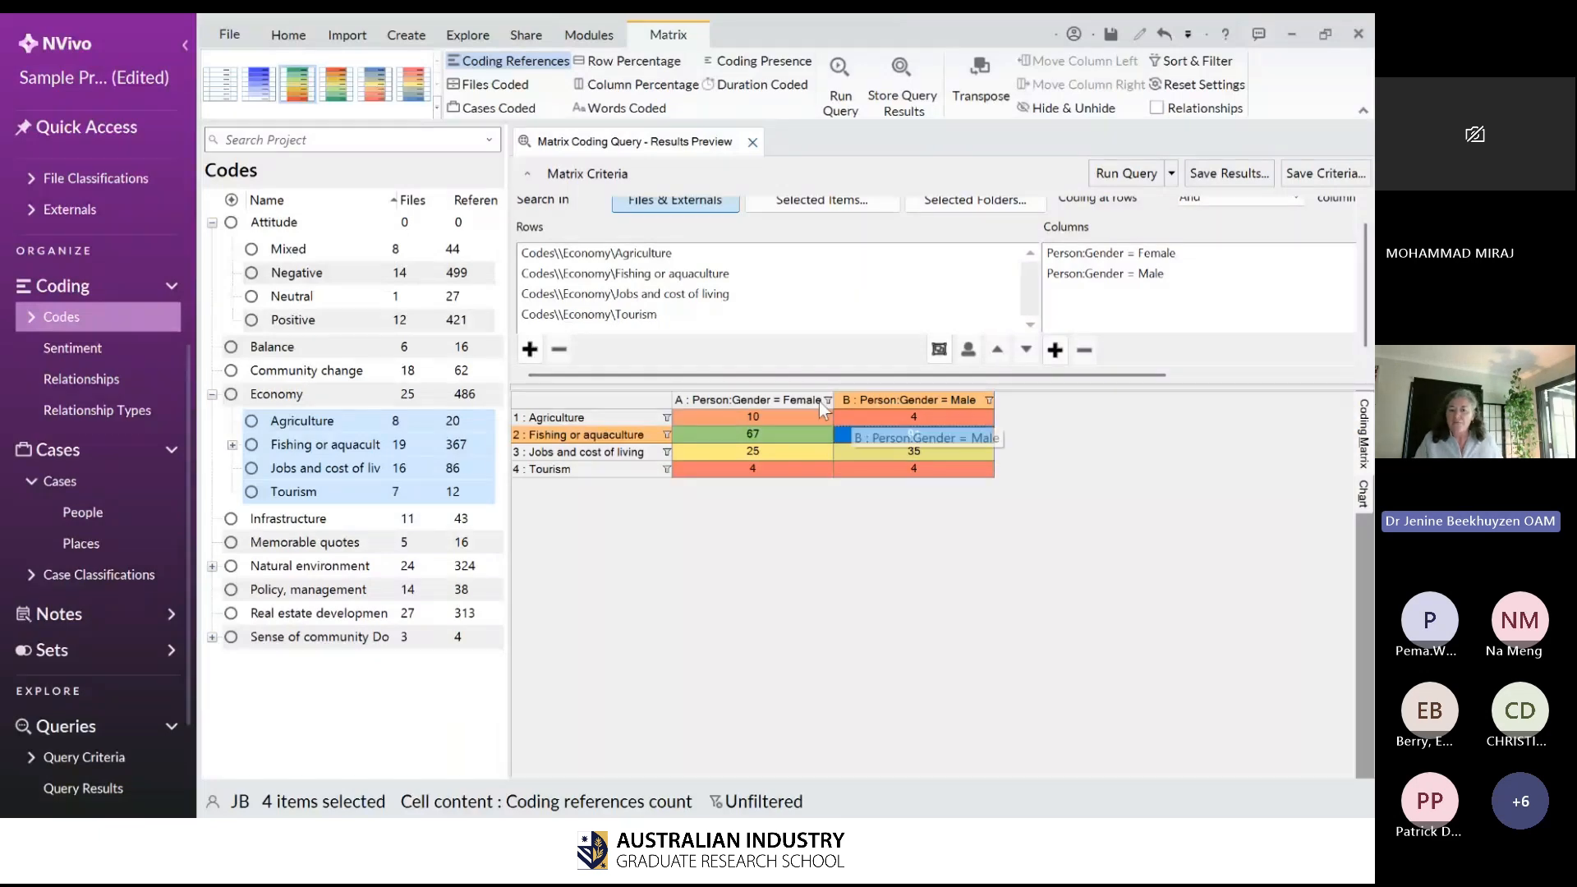
click(788, 439)
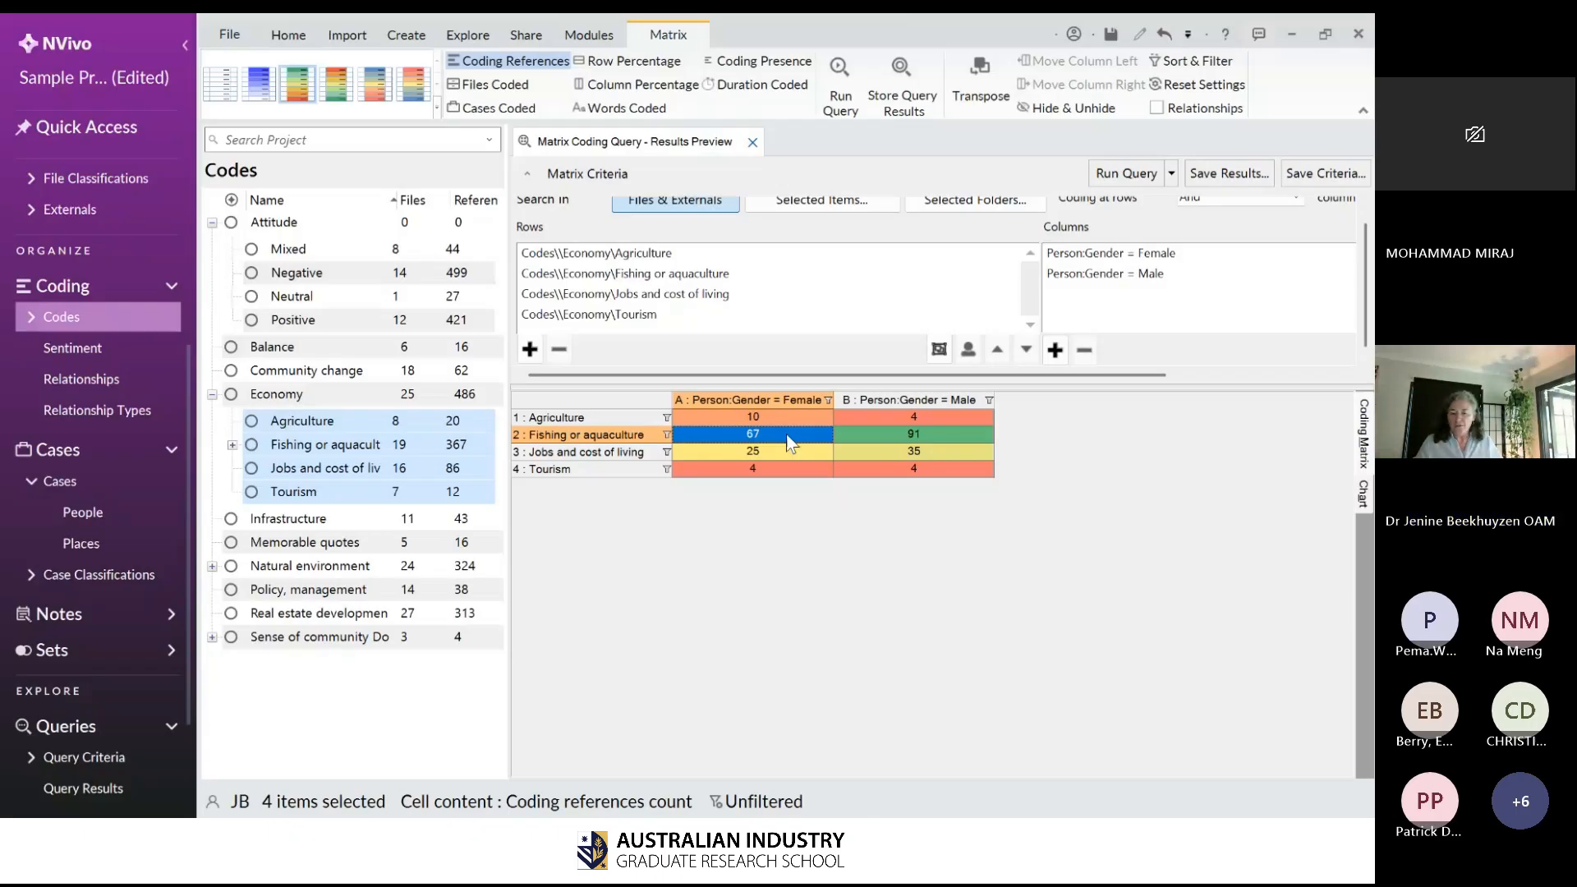
click(897, 436)
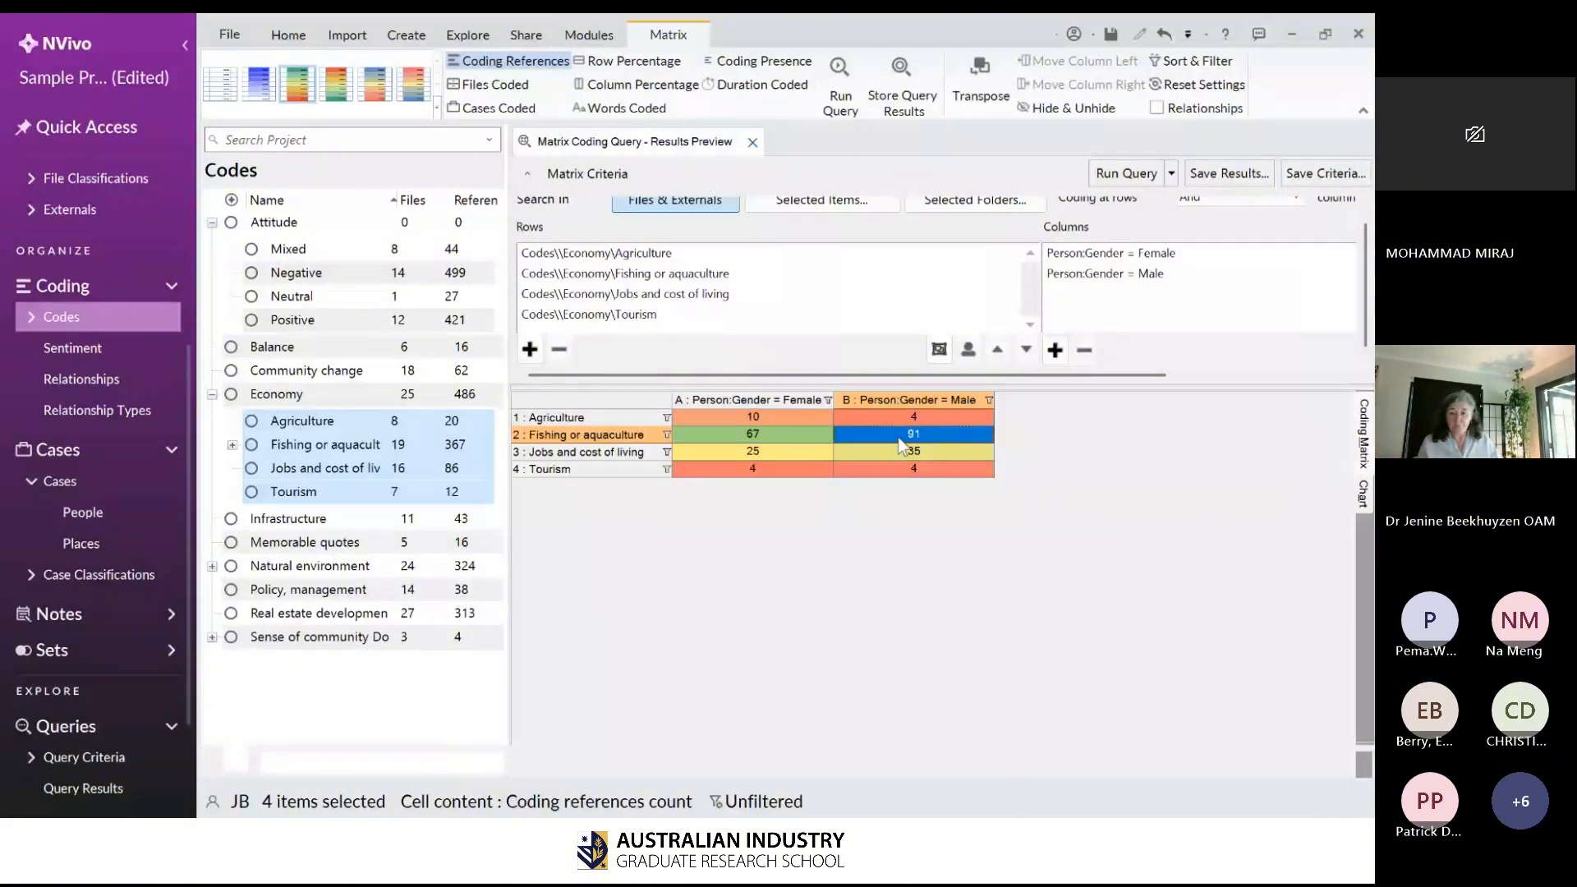
double_click(900, 440)
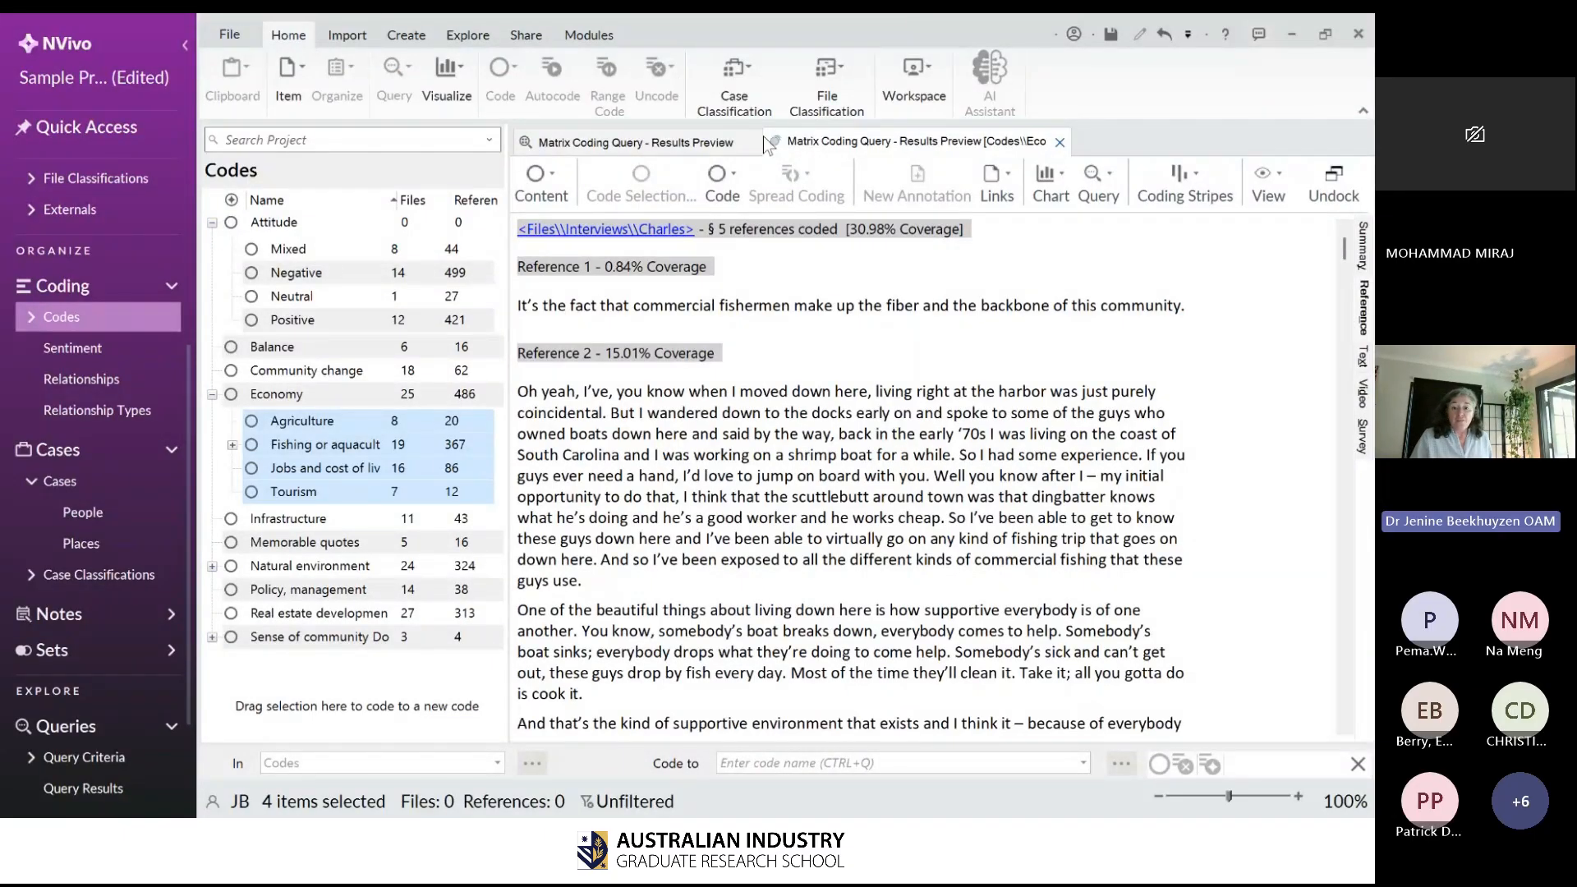
click(667, 147)
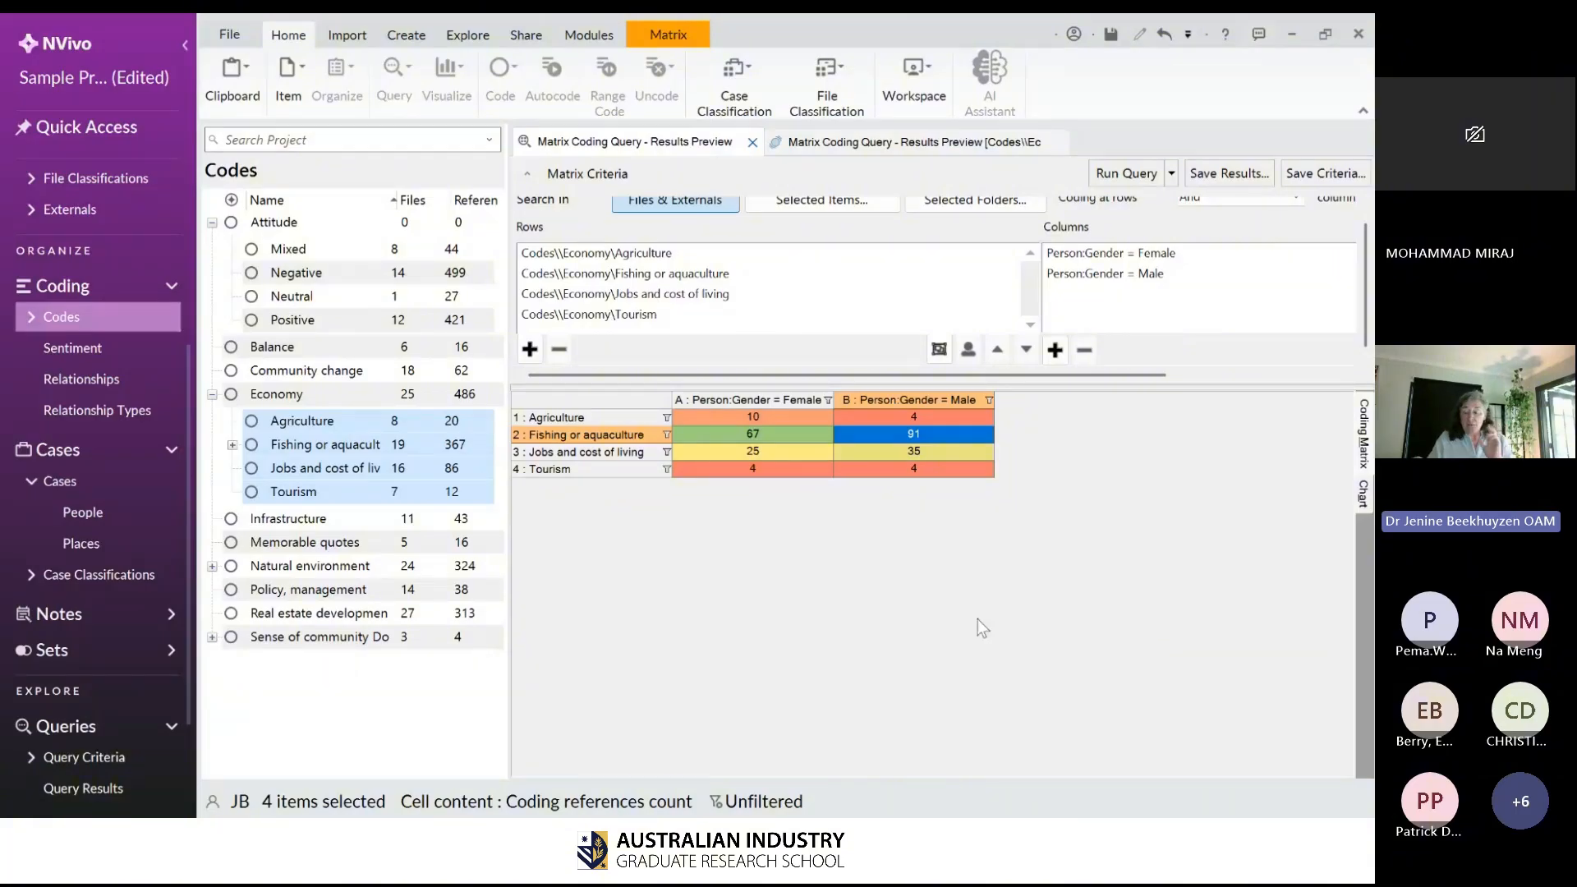
- Change the matrix cell content to cases coded for Person, and switch it back to coding references
right_click(800, 529)
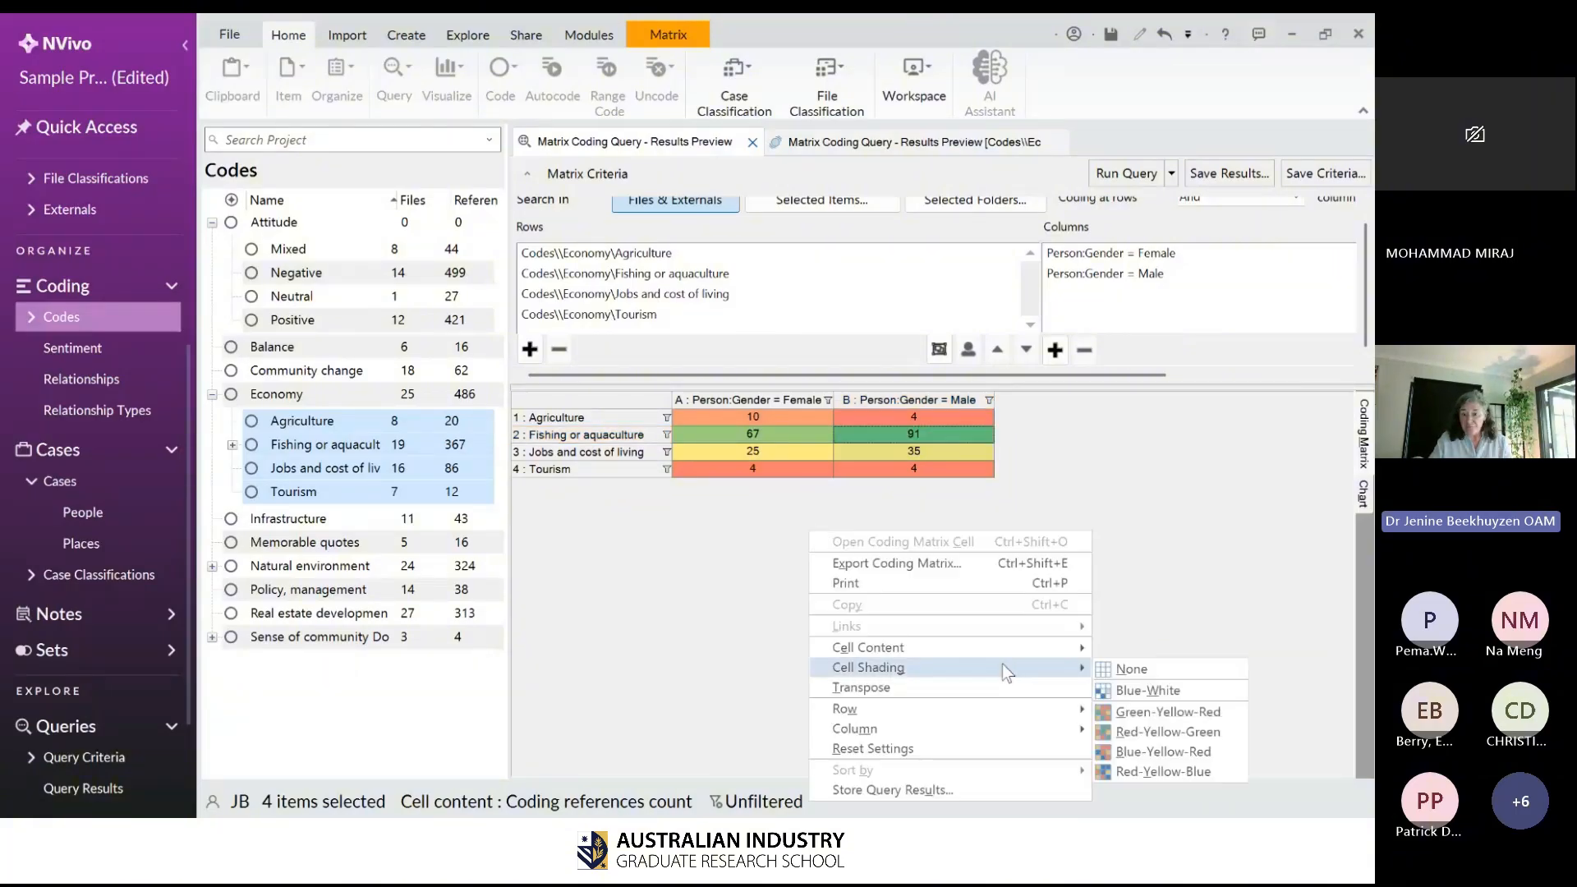
mouse_move(1001, 654)
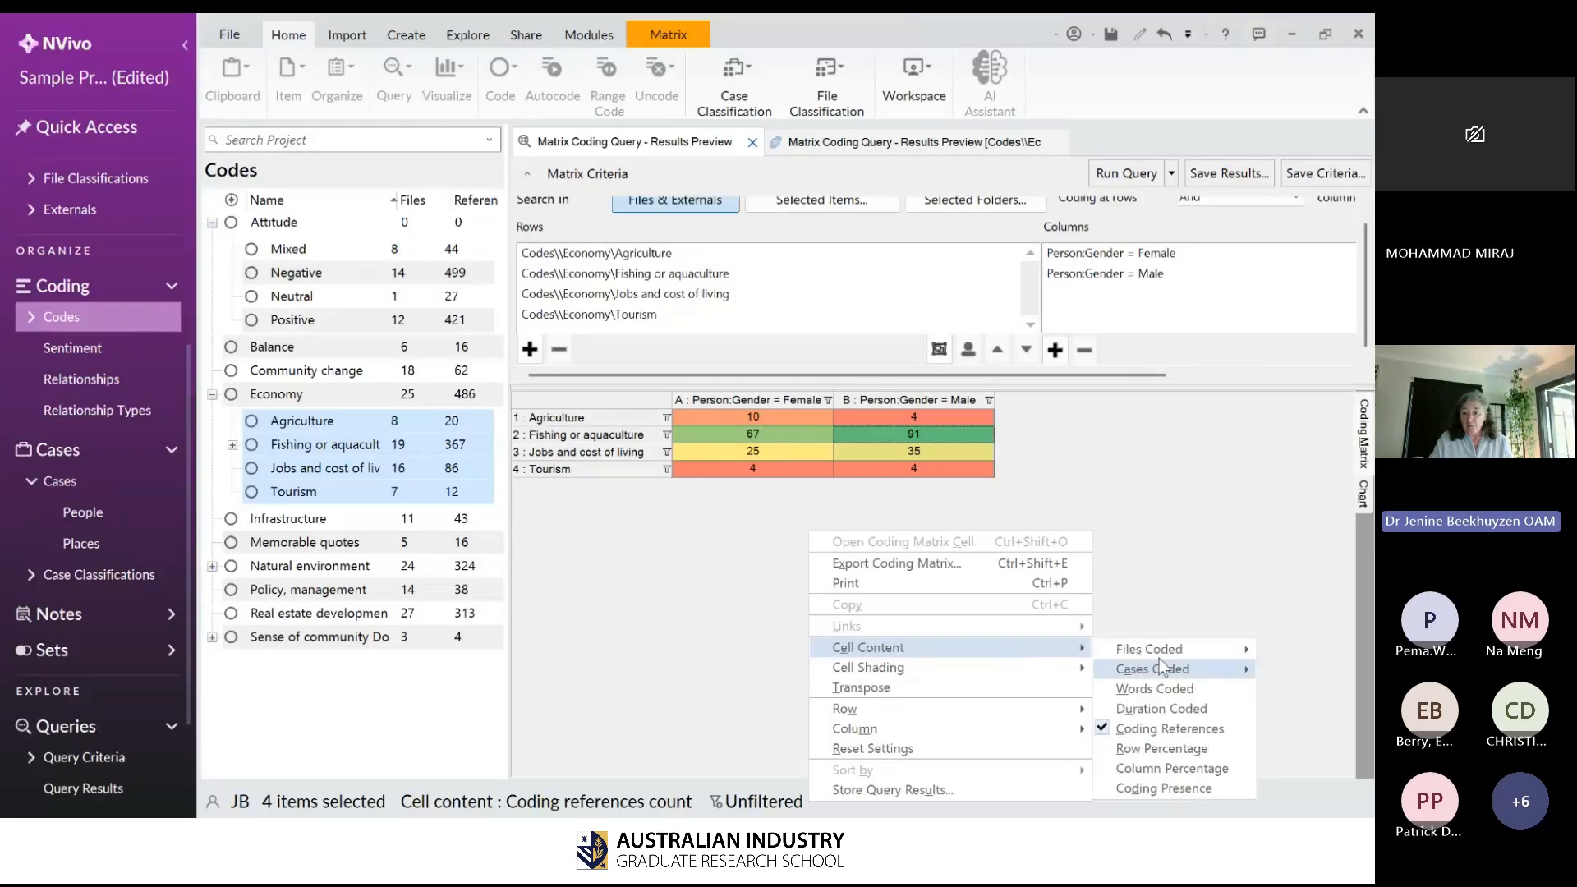
mouse_move(1180, 649)
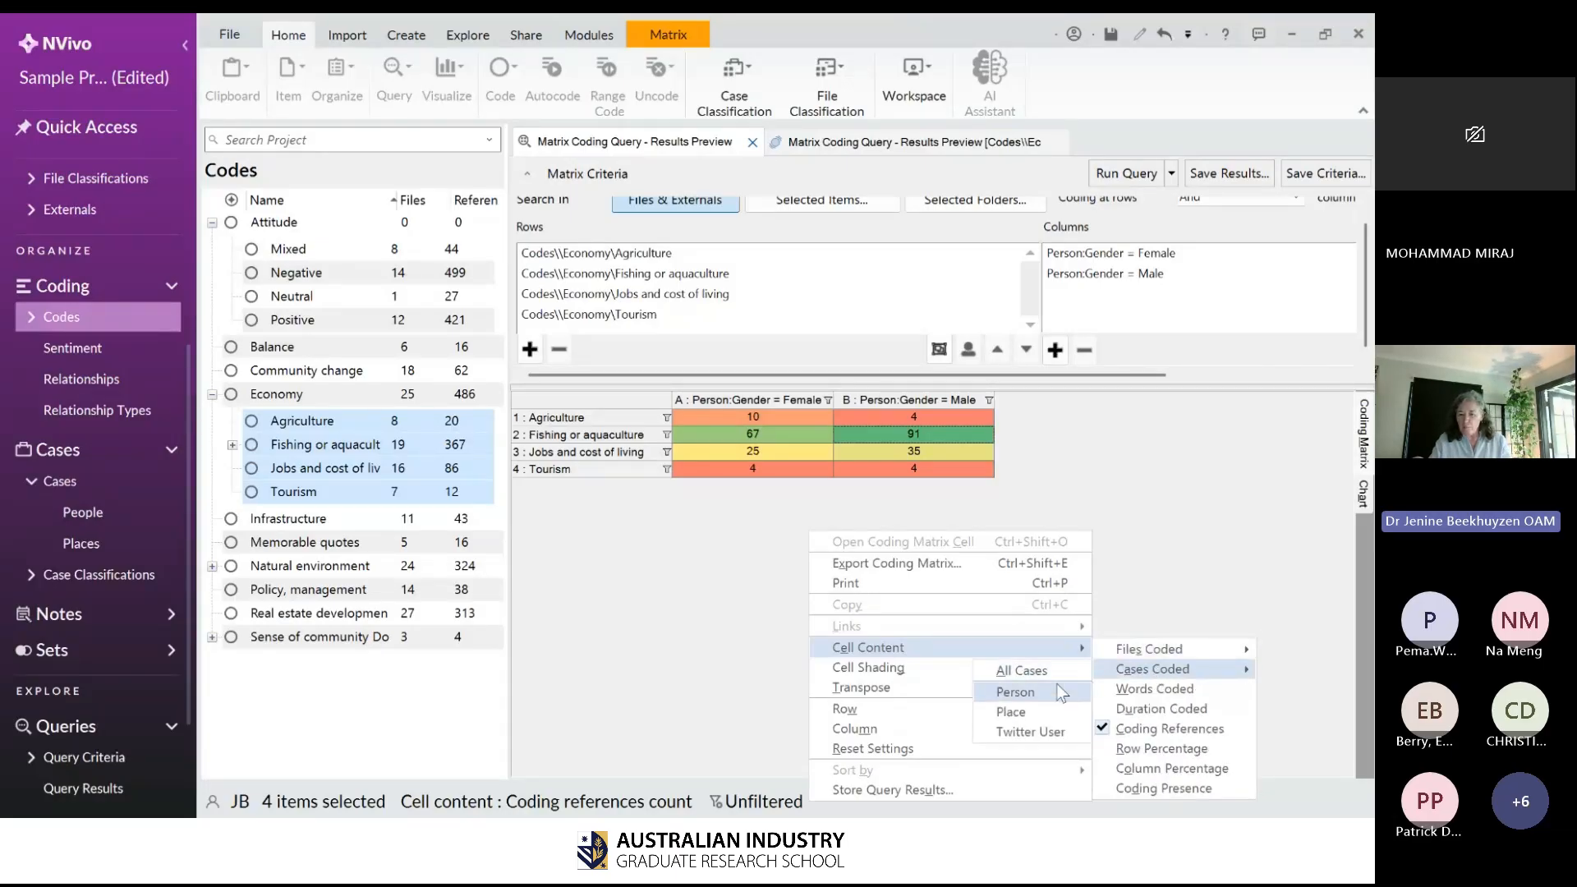
click(1016, 692)
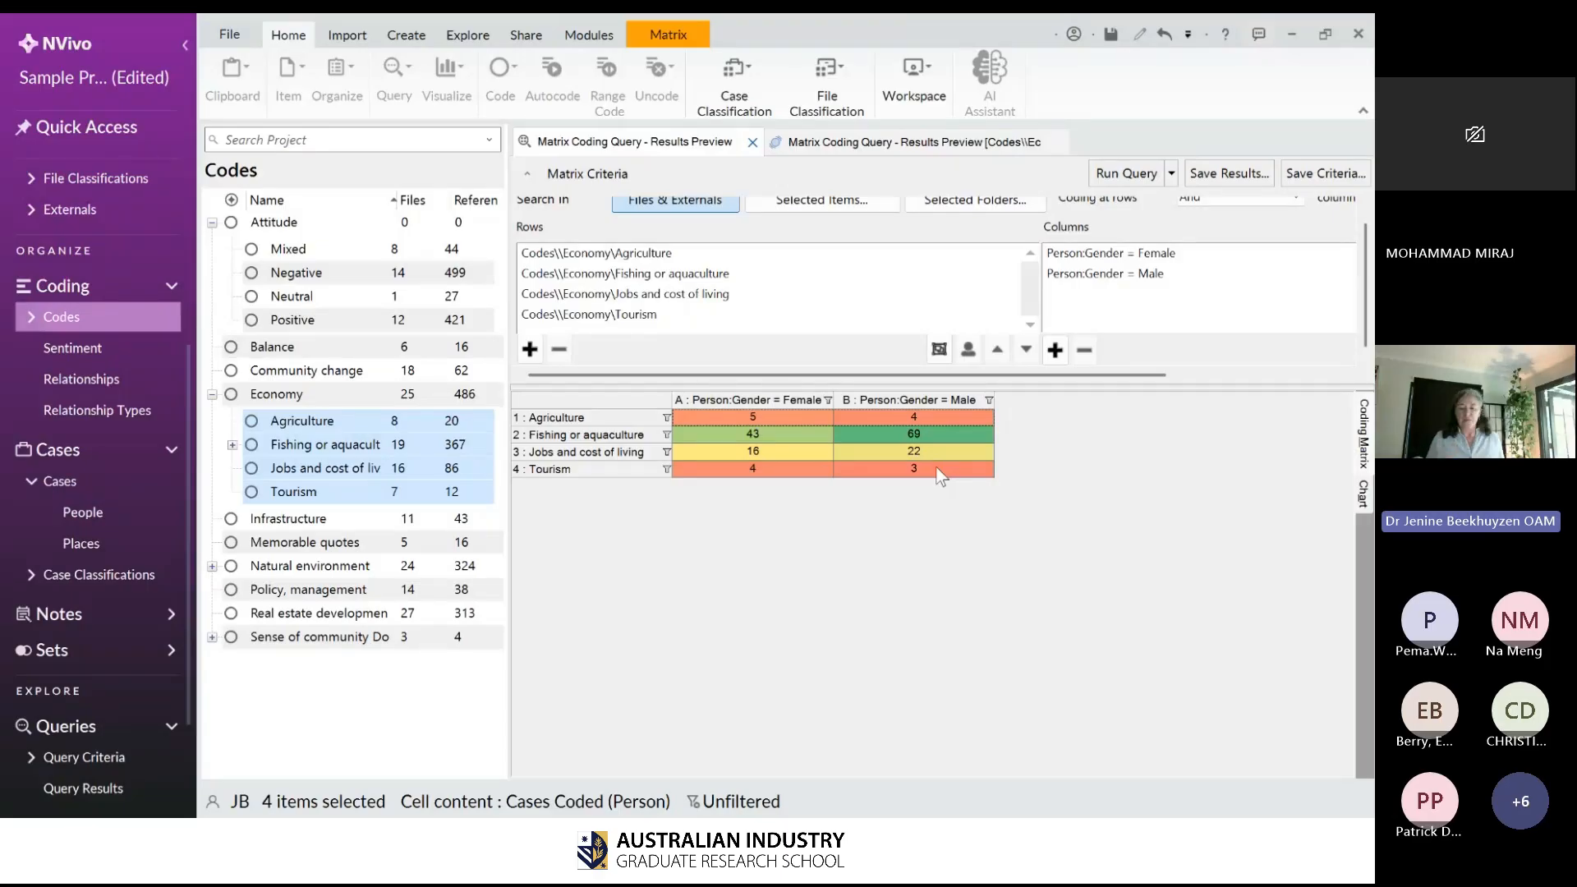
right_click(914, 524)
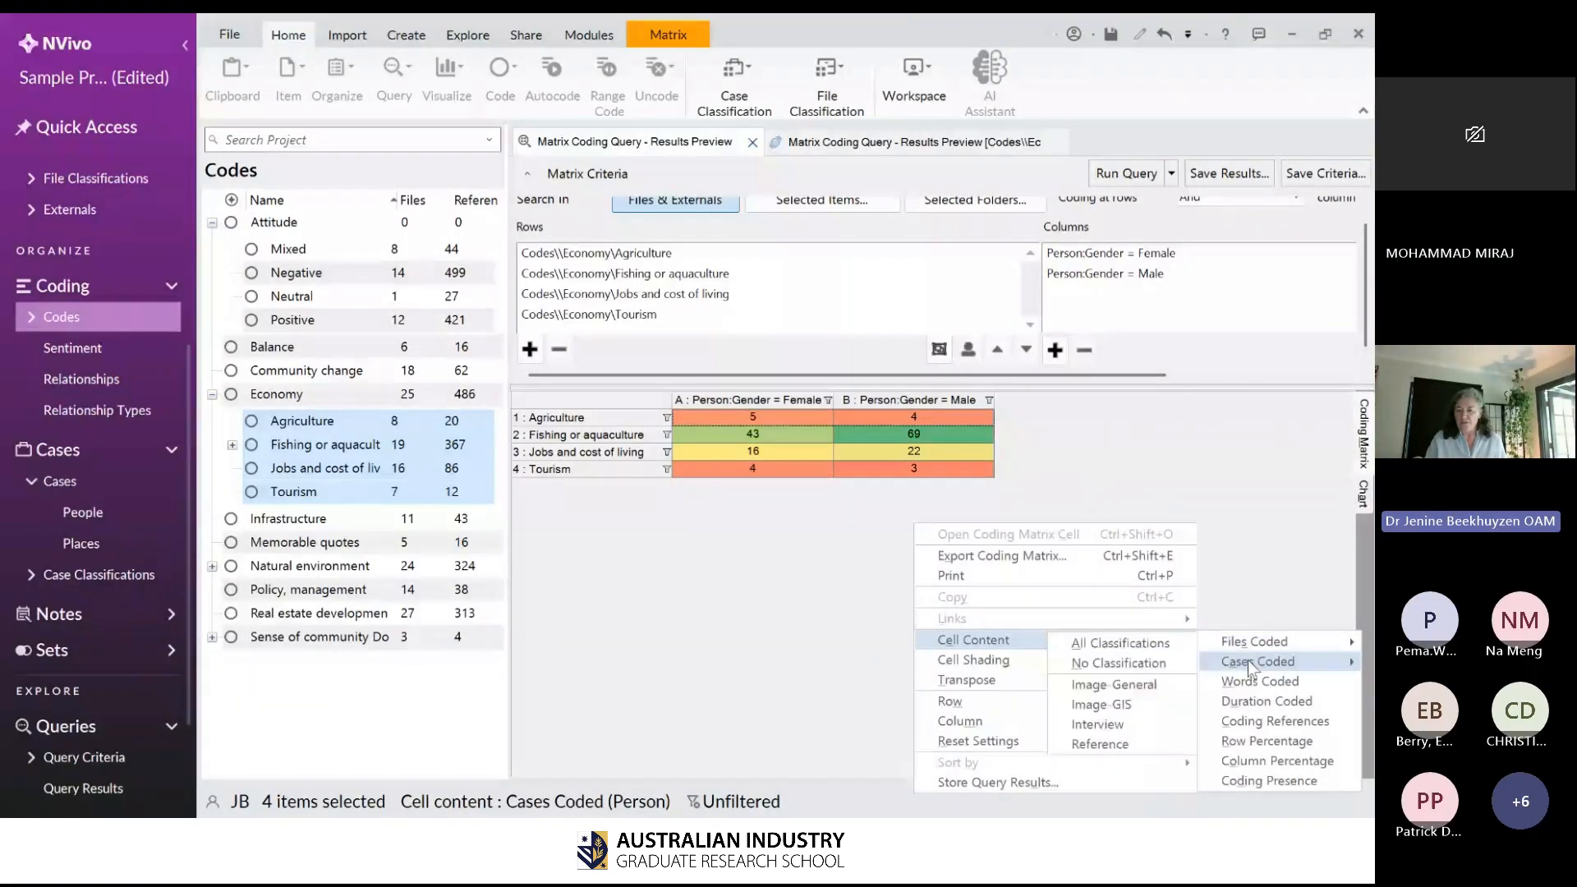
click(1247, 721)
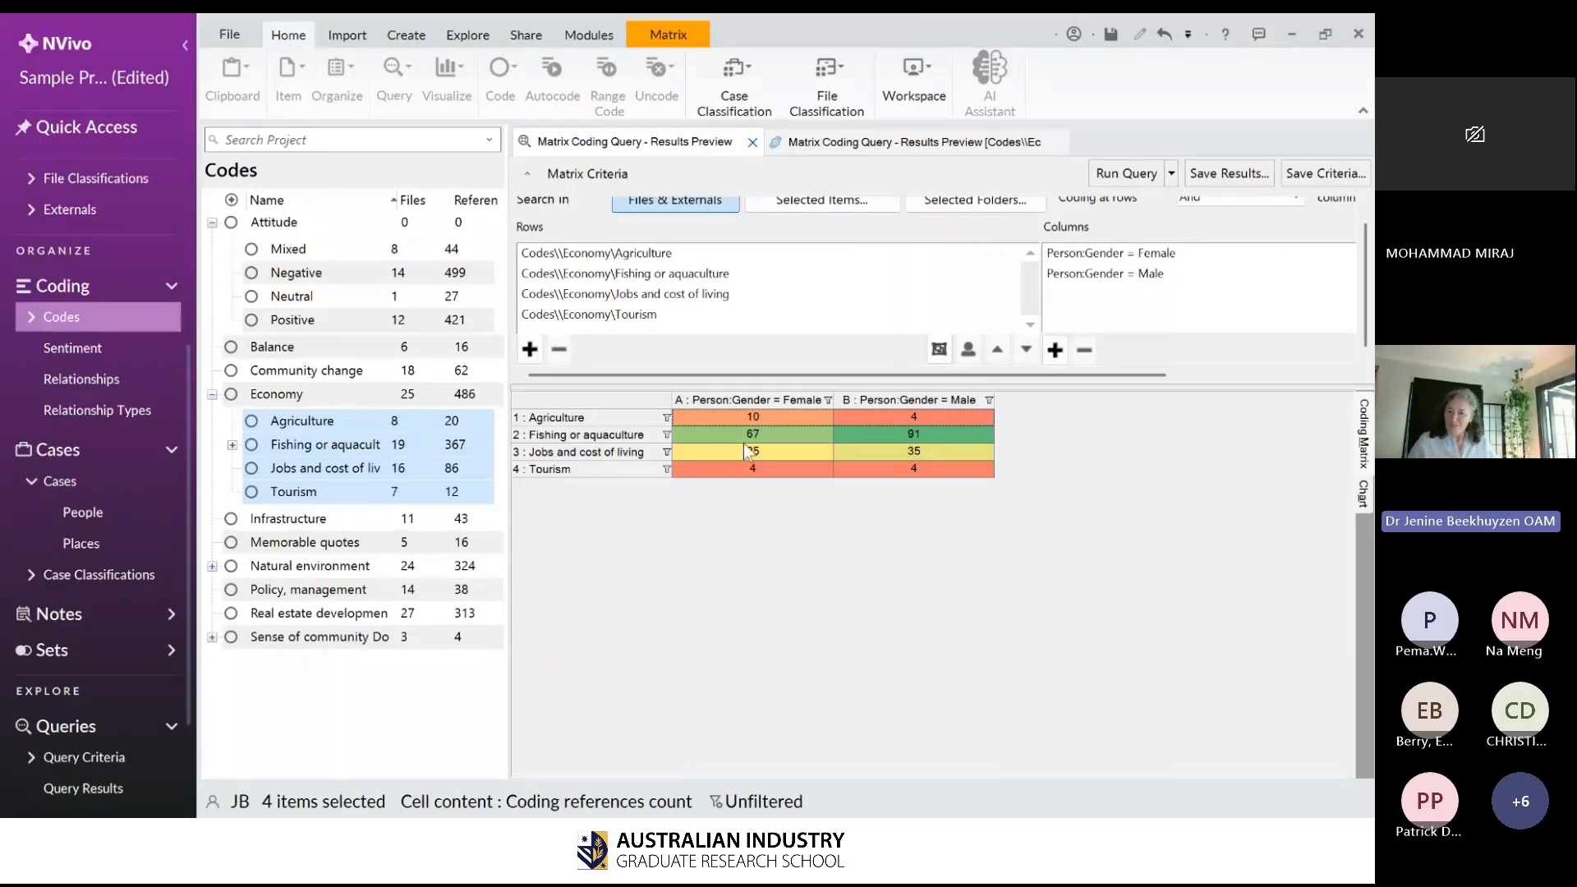
- Close all open query results and discard the unsaved previews
click(845, 147)
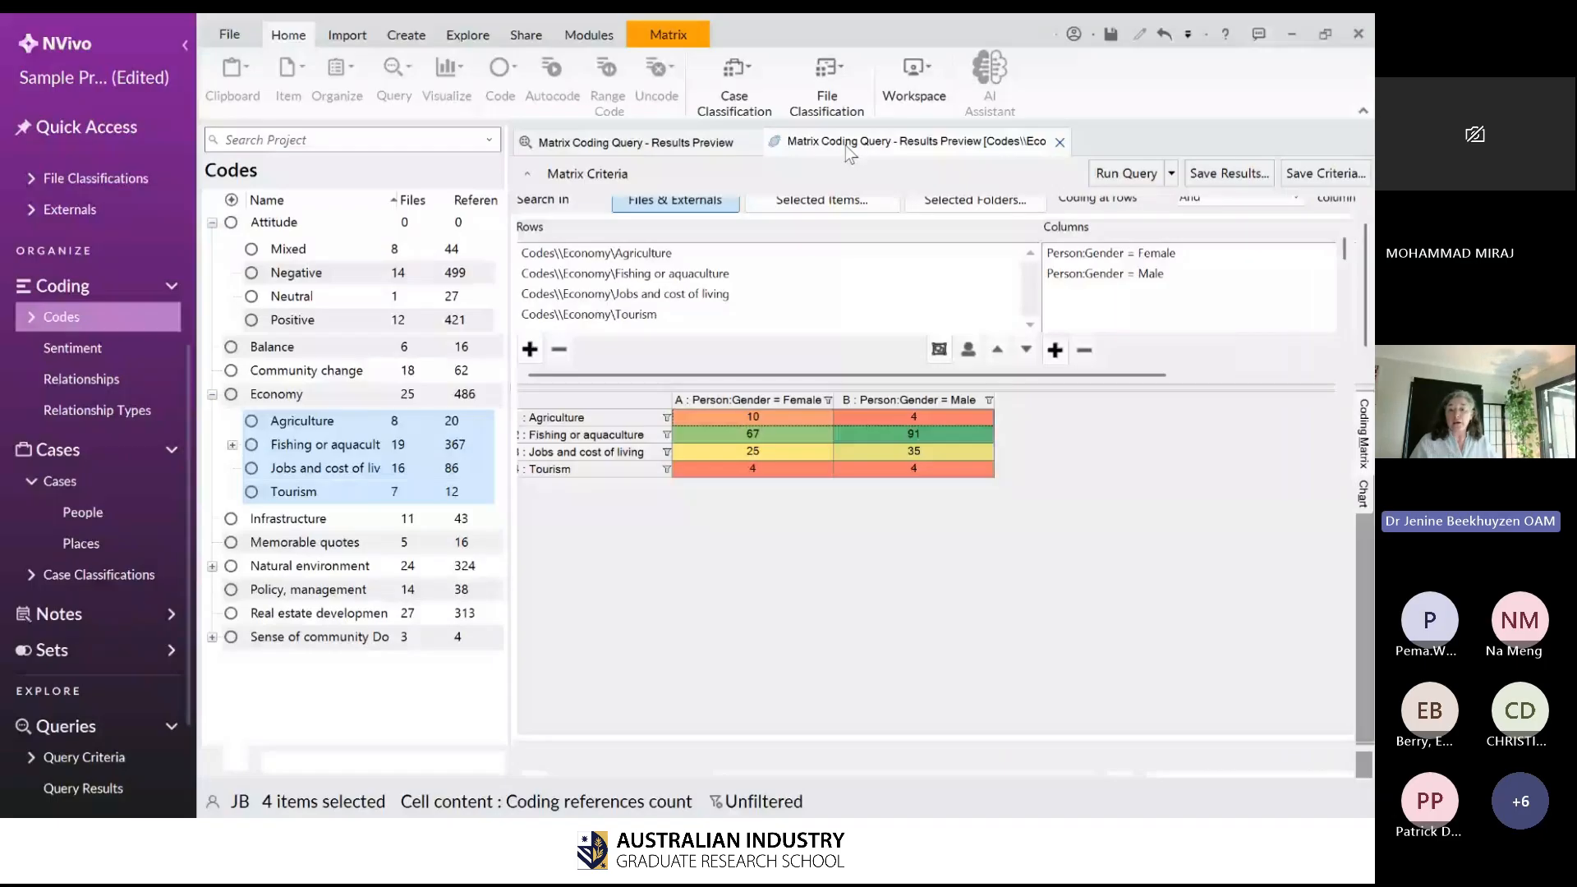
right_click(847, 147)
click(882, 158)
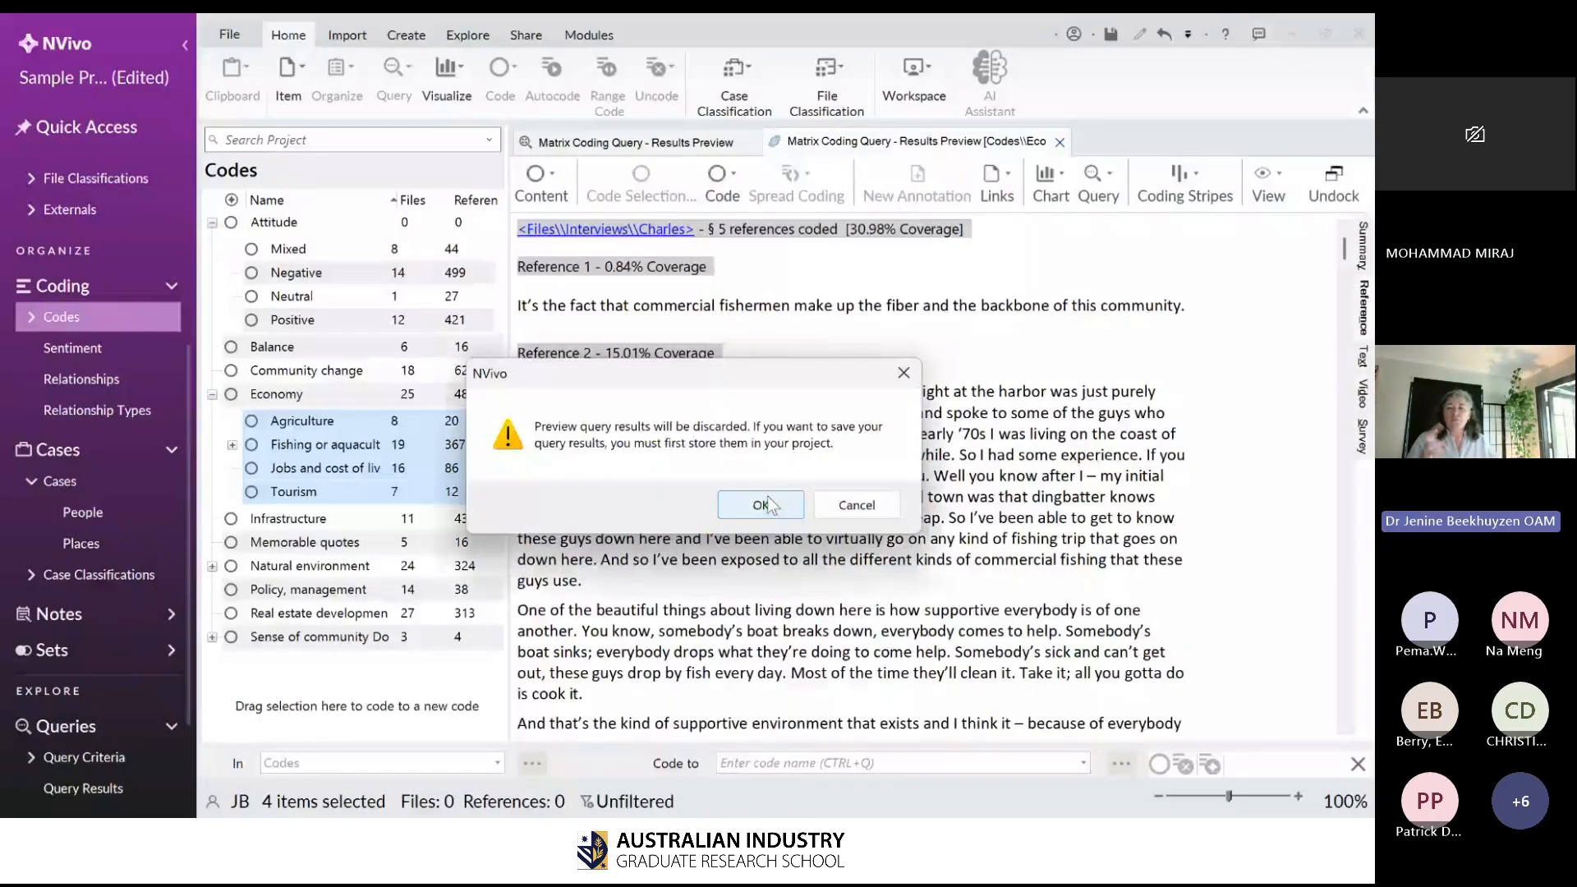
click(761, 505)
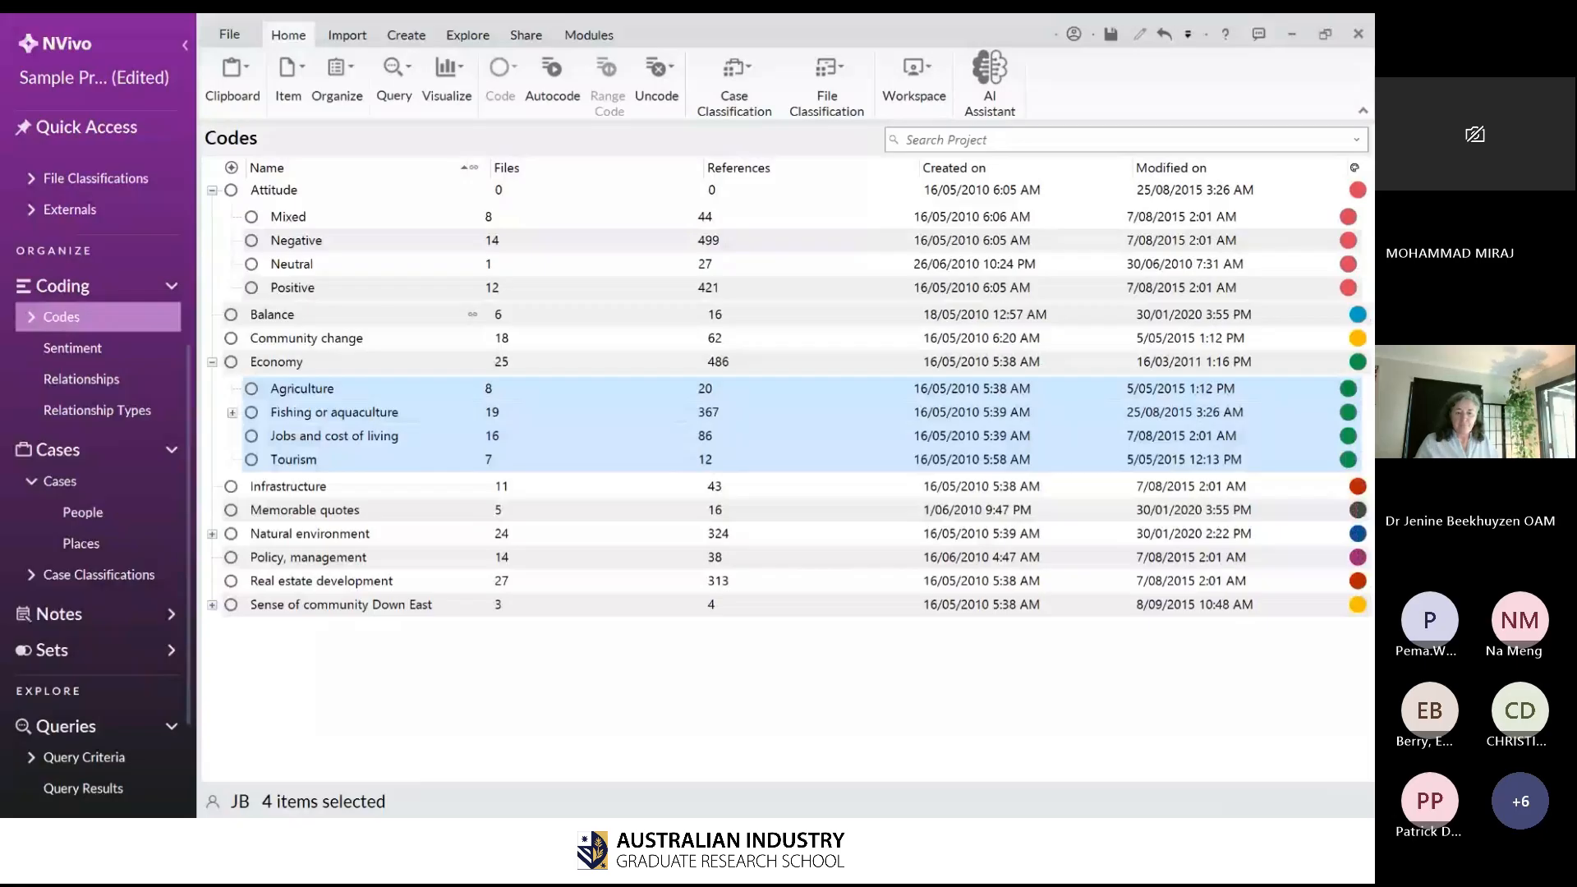
- Open the saved Crosstab of economic issues by age and gender, shade it green-yellow-red, and view the 40 - 49 age group
click(122, 760)
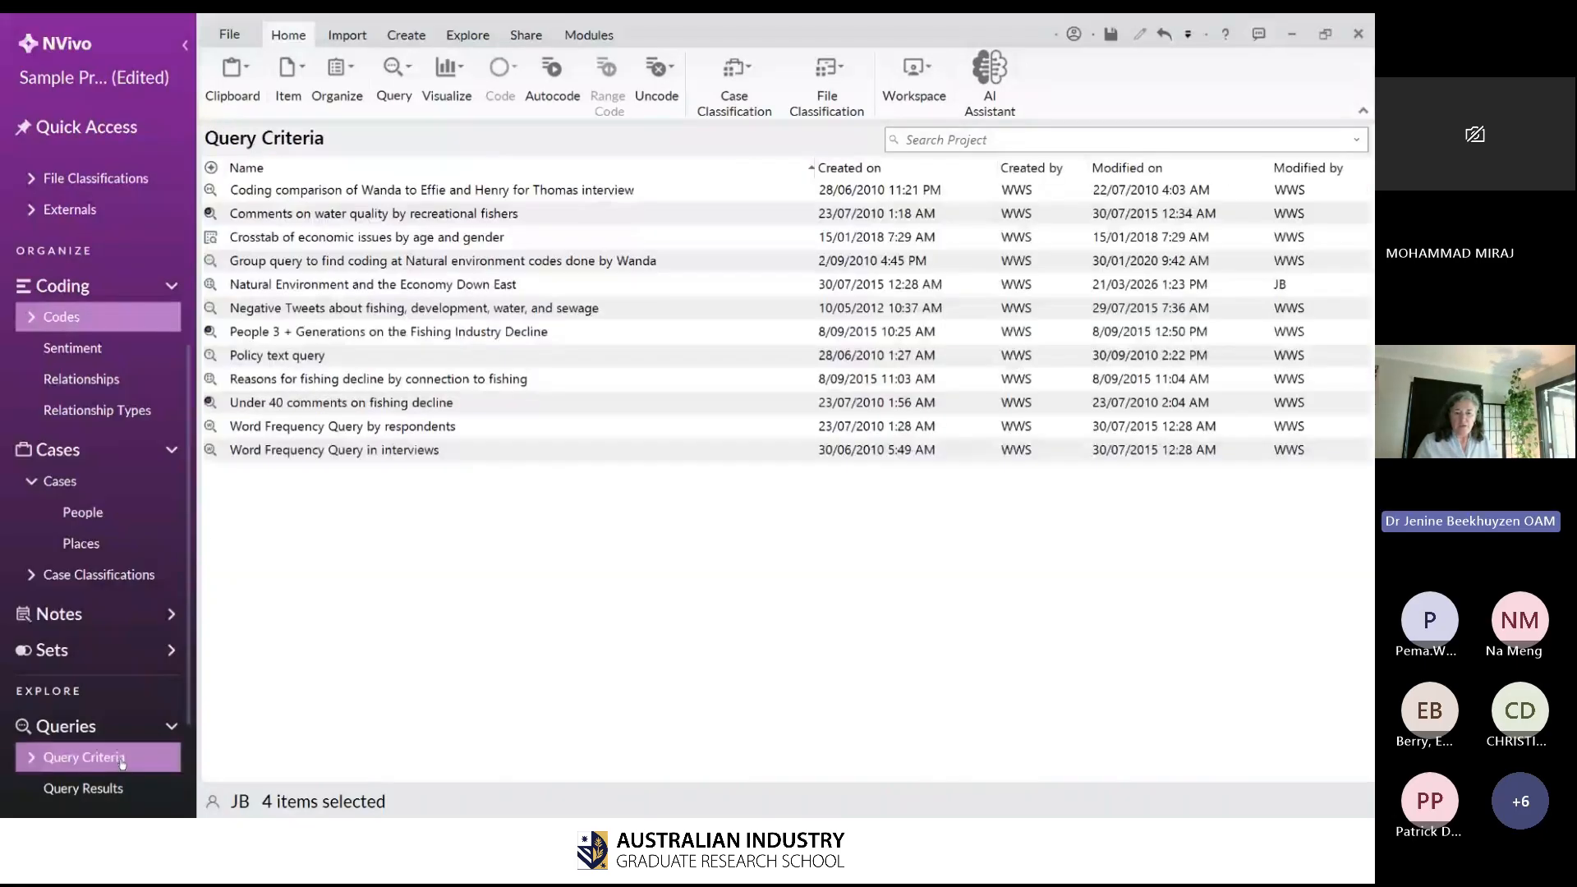
click(220, 243)
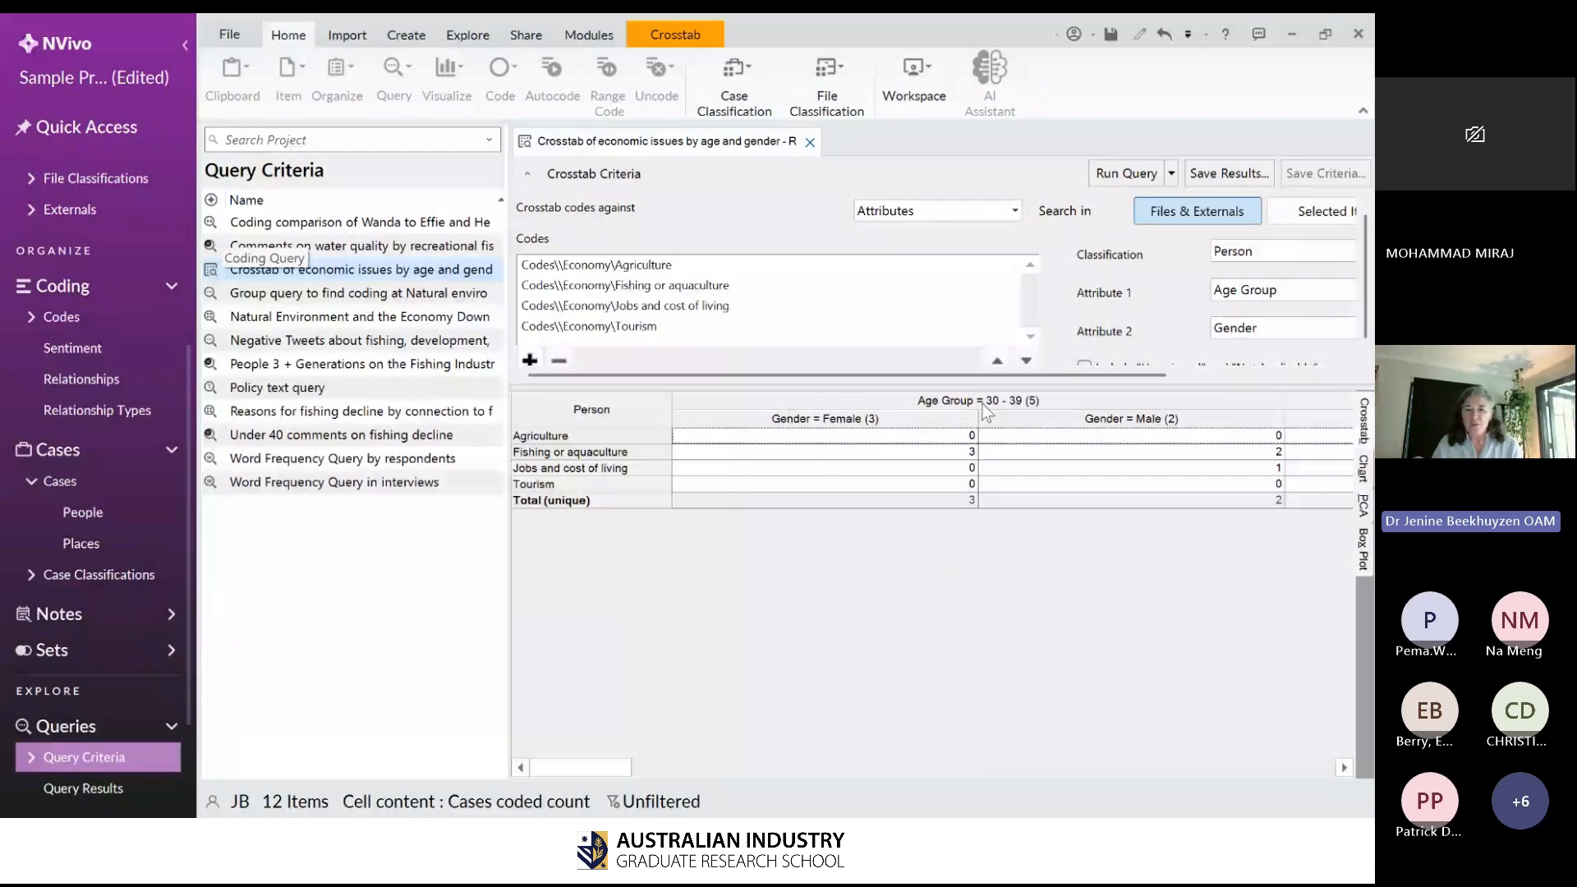
click(667, 26)
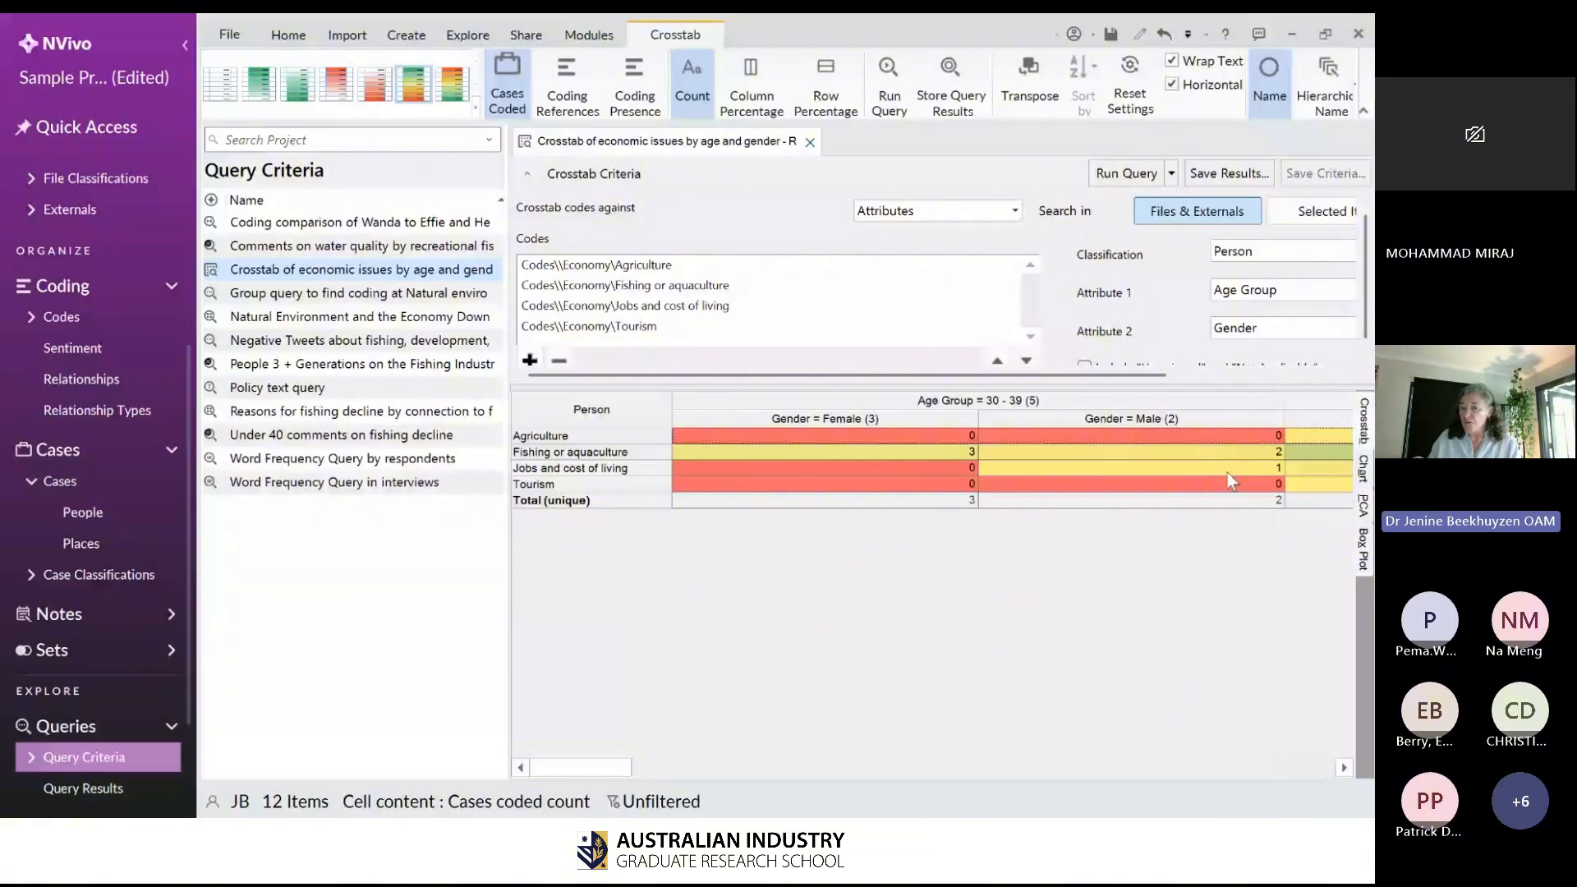
click(1298, 771)
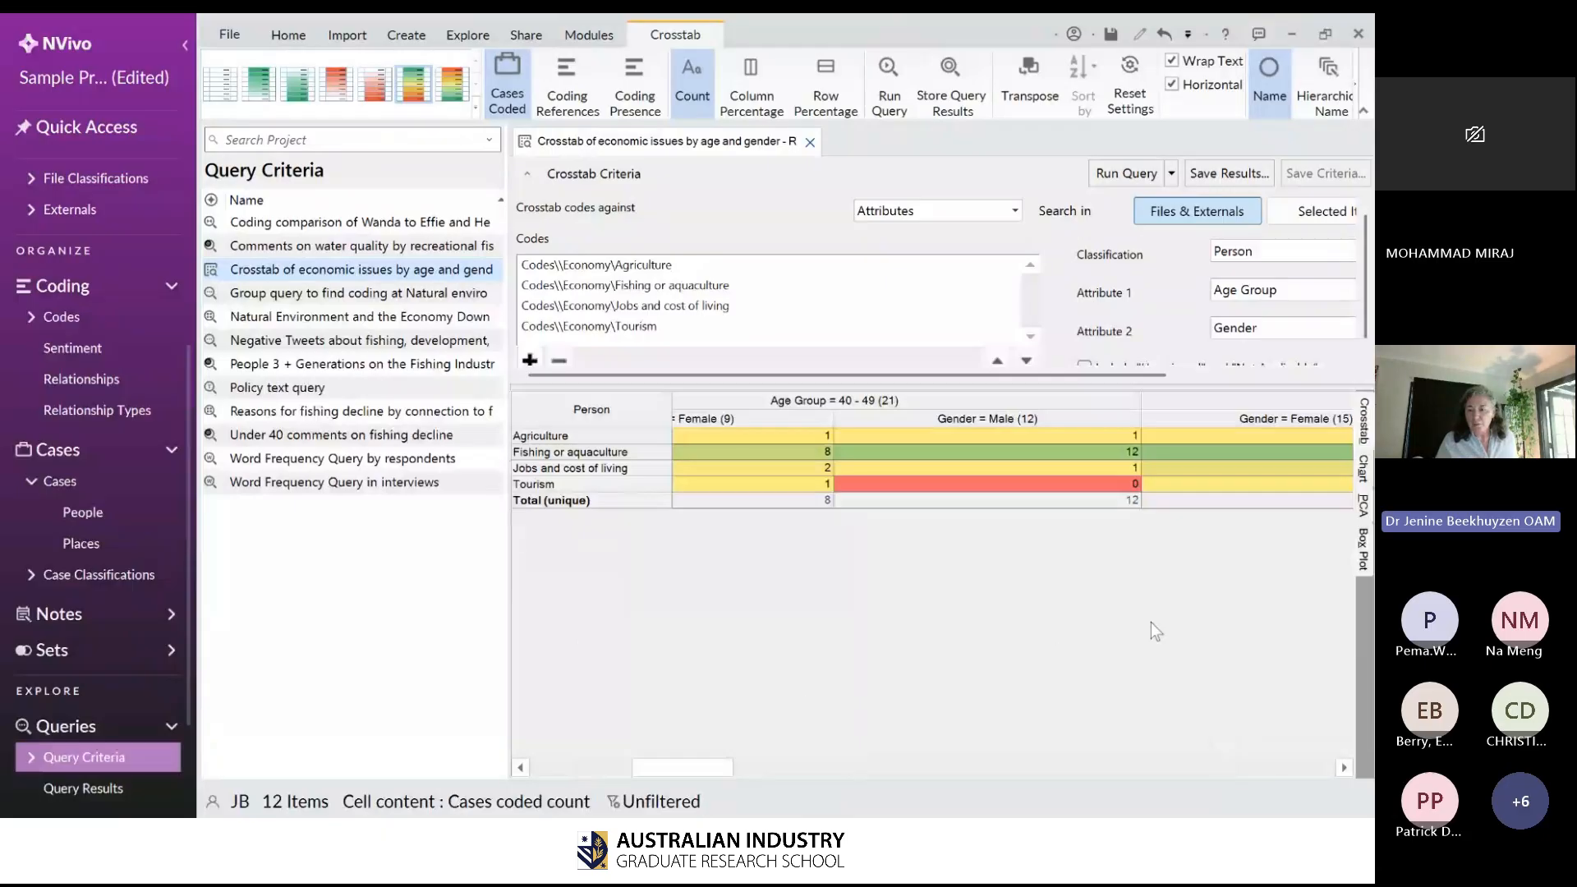
- Examine the crosstab's 50 - 59 and 60 - 69 age groups by gender, then its quartile, median and standard deviation columns
click(1121, 766)
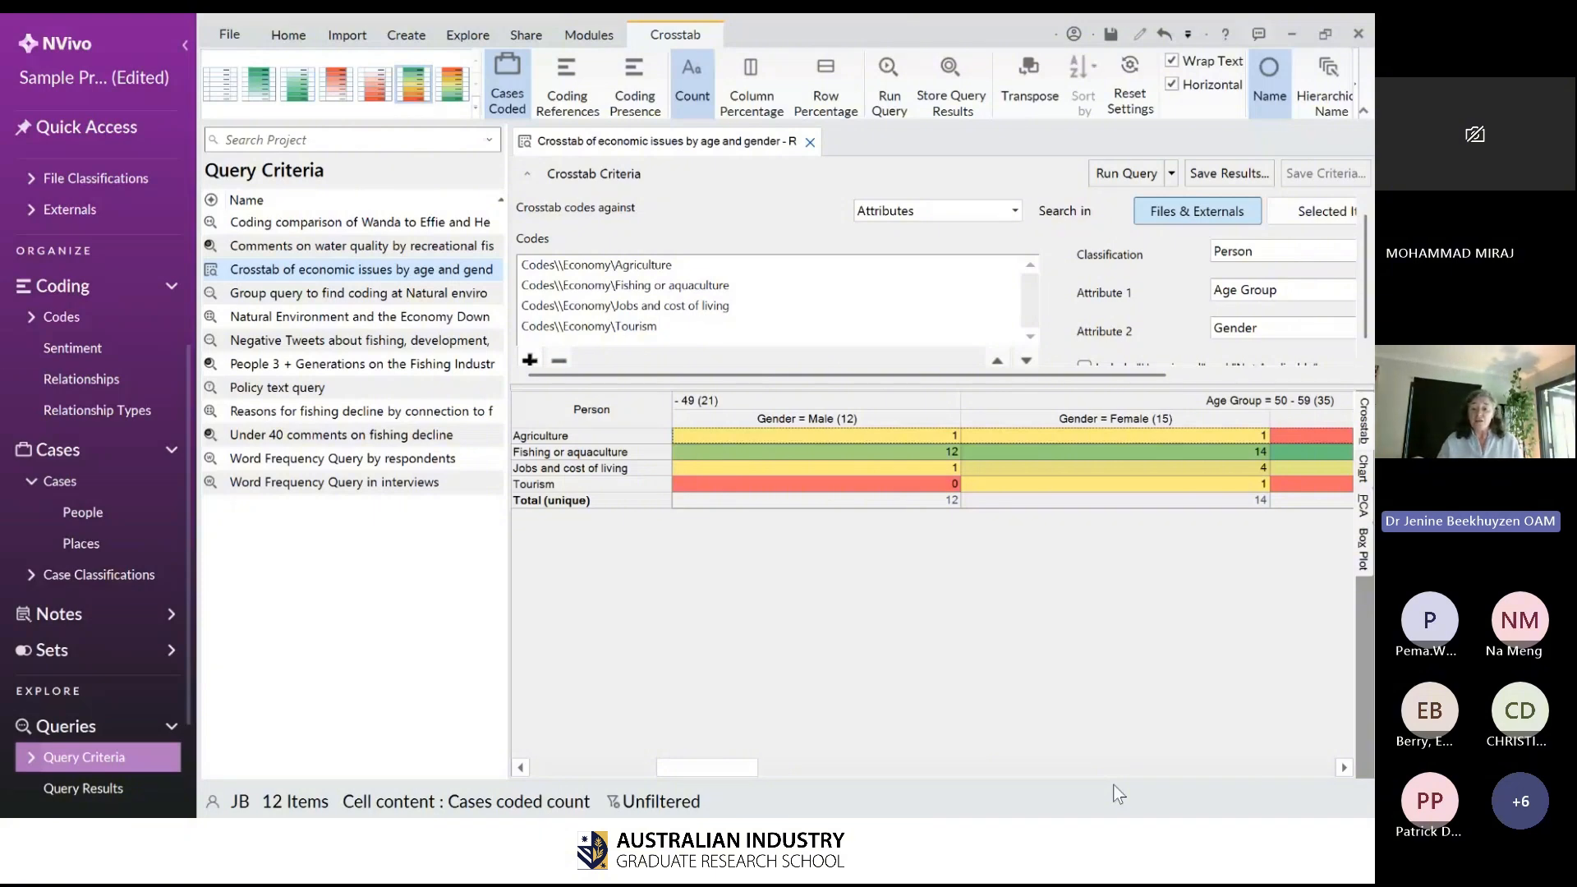
click(776, 769)
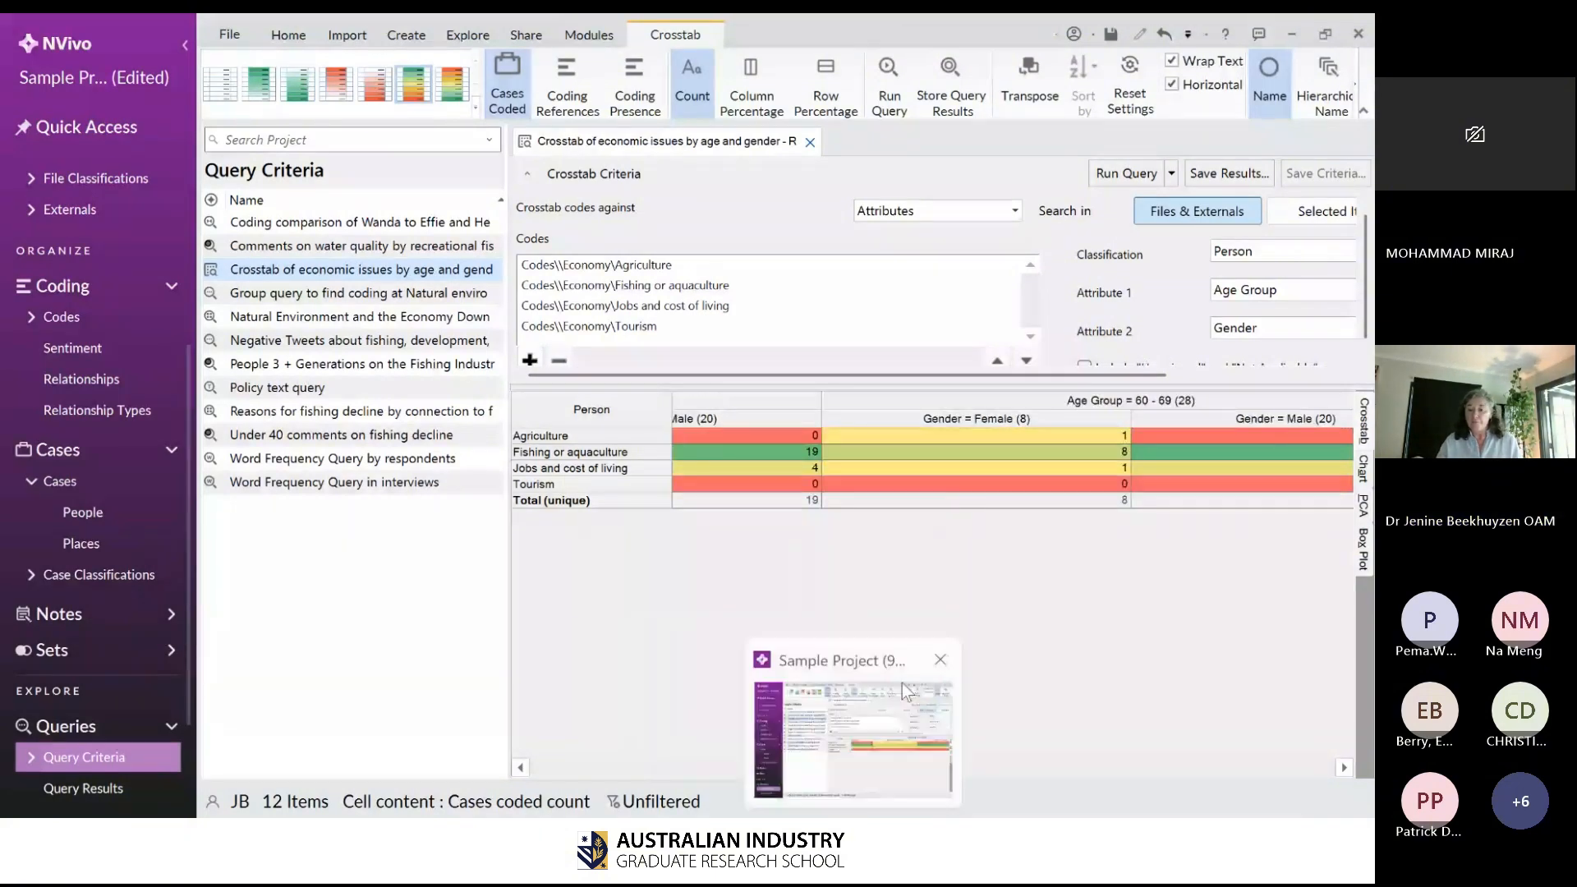
mouse_move(828, 838)
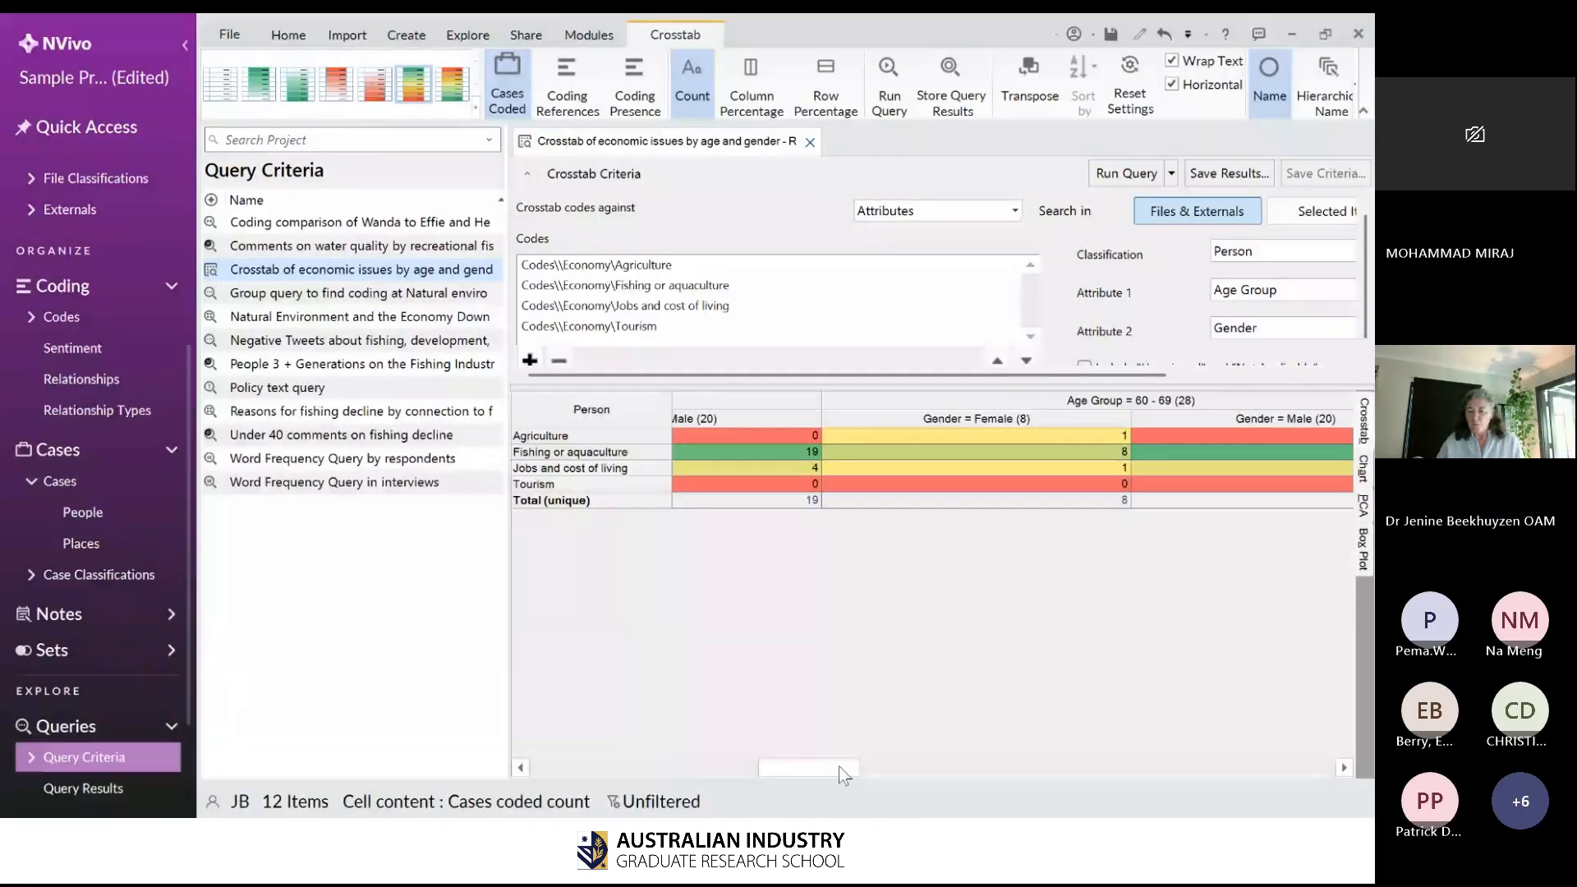
click(1303, 770)
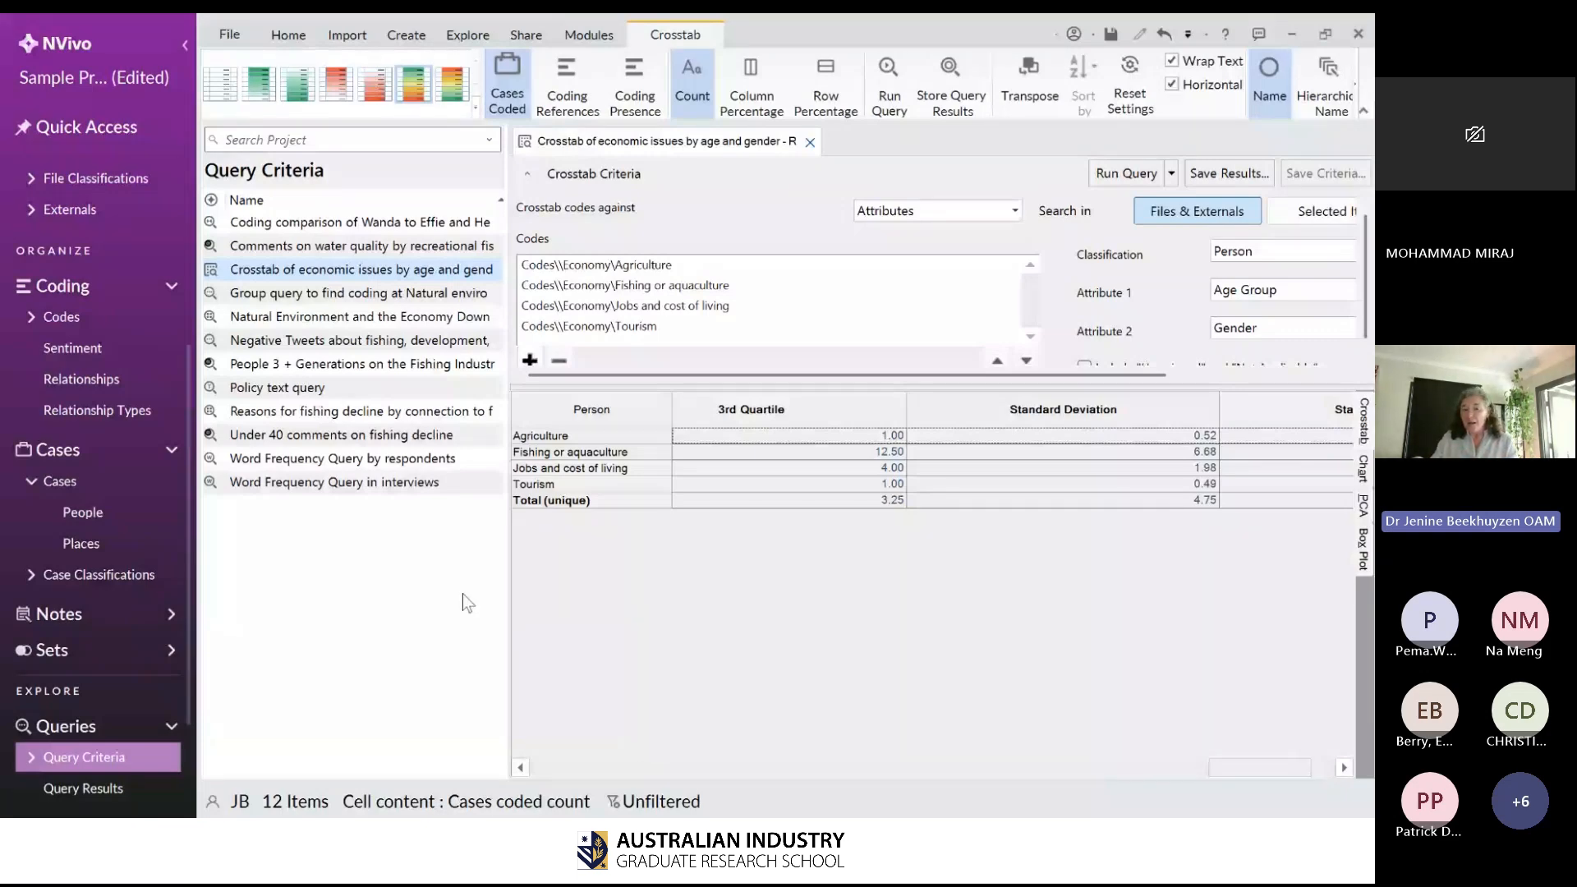
scroll(554, 536, left, 5)
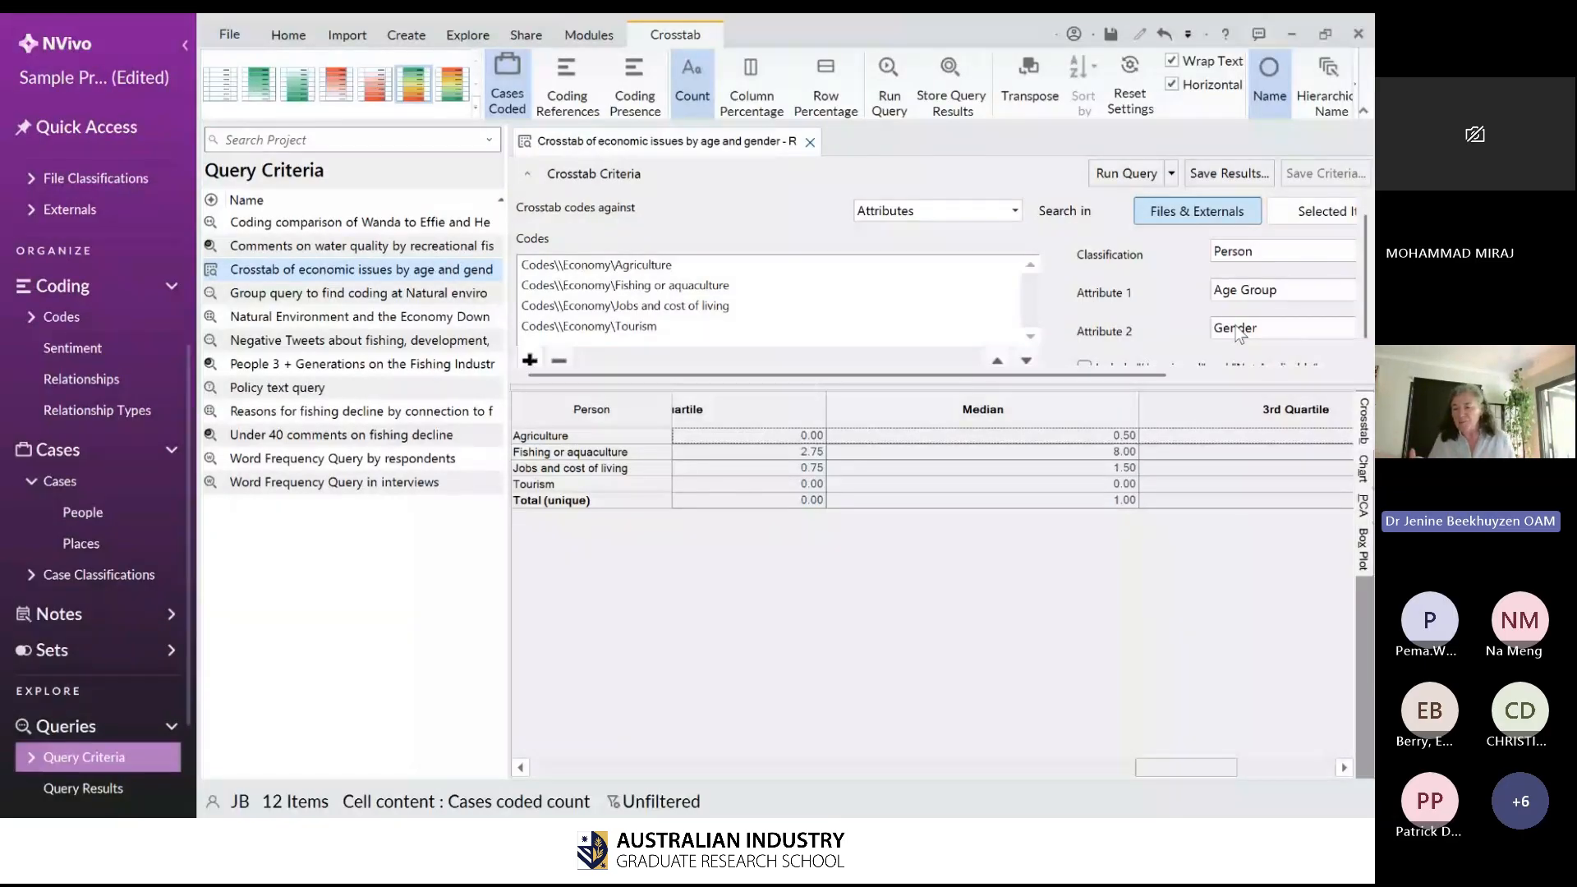
- View the crosstab results as a principal component analysis and as a box plot, and return to the principal component analysis
click(1364, 505)
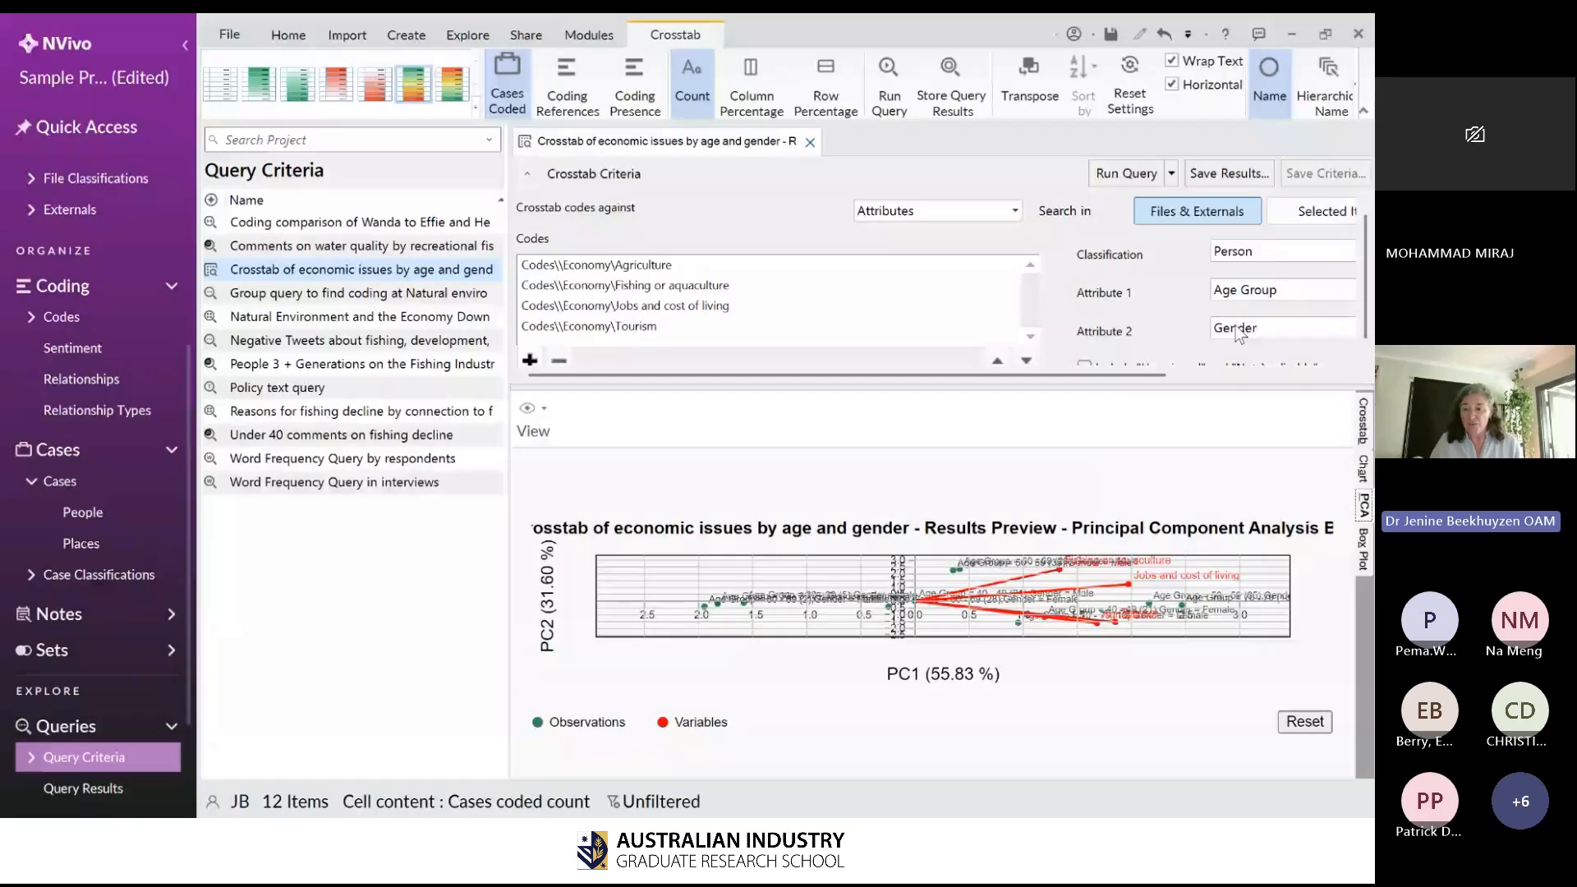
click(1364, 549)
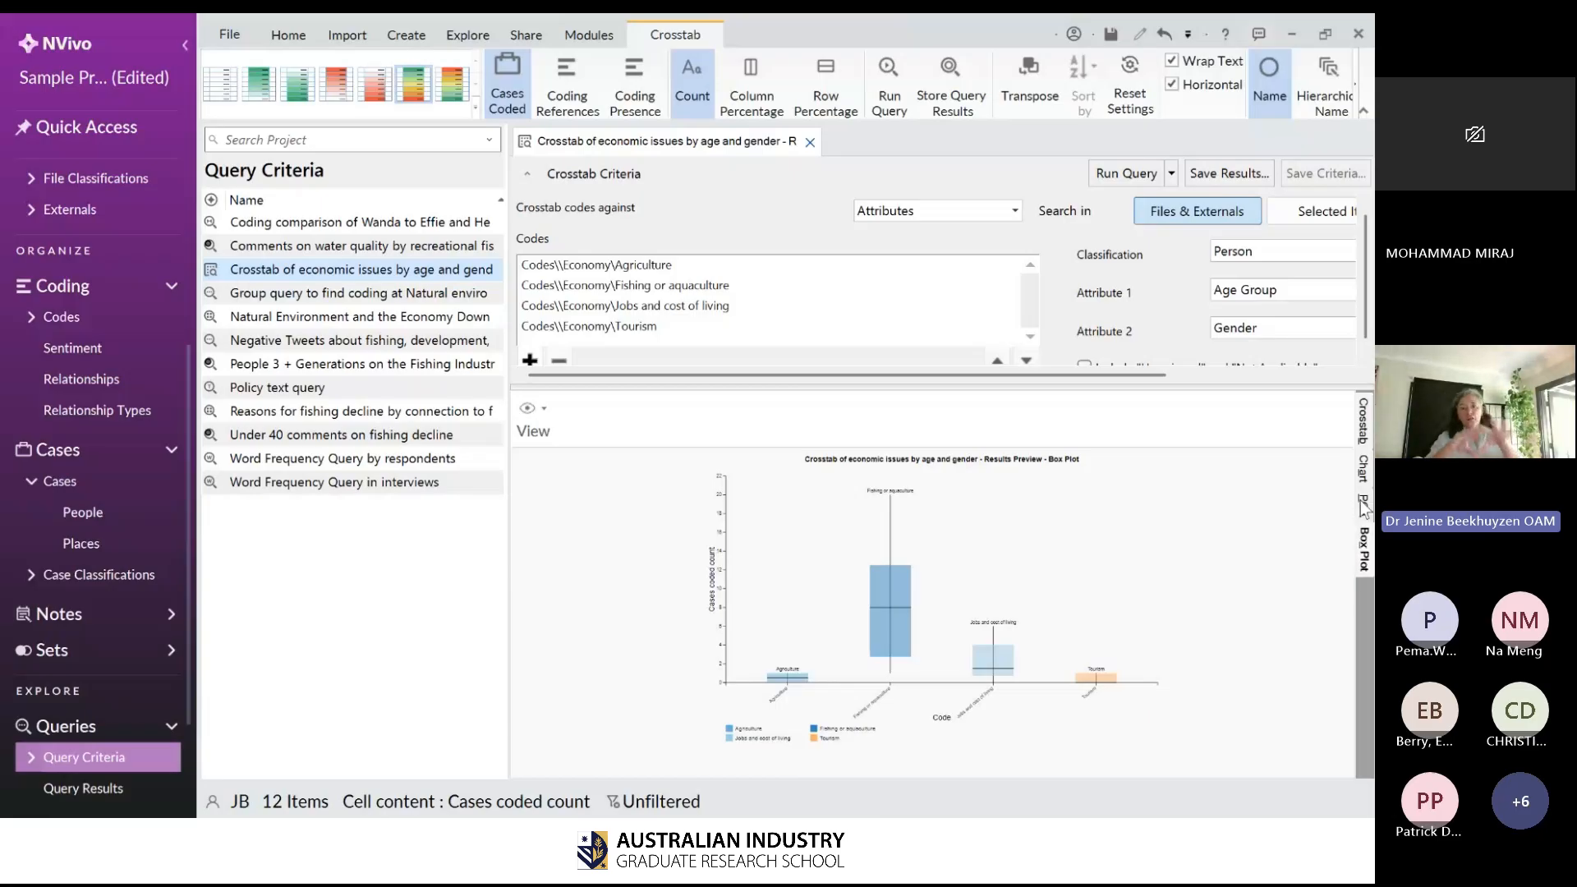
right_click(1362, 504)
click(1363, 507)
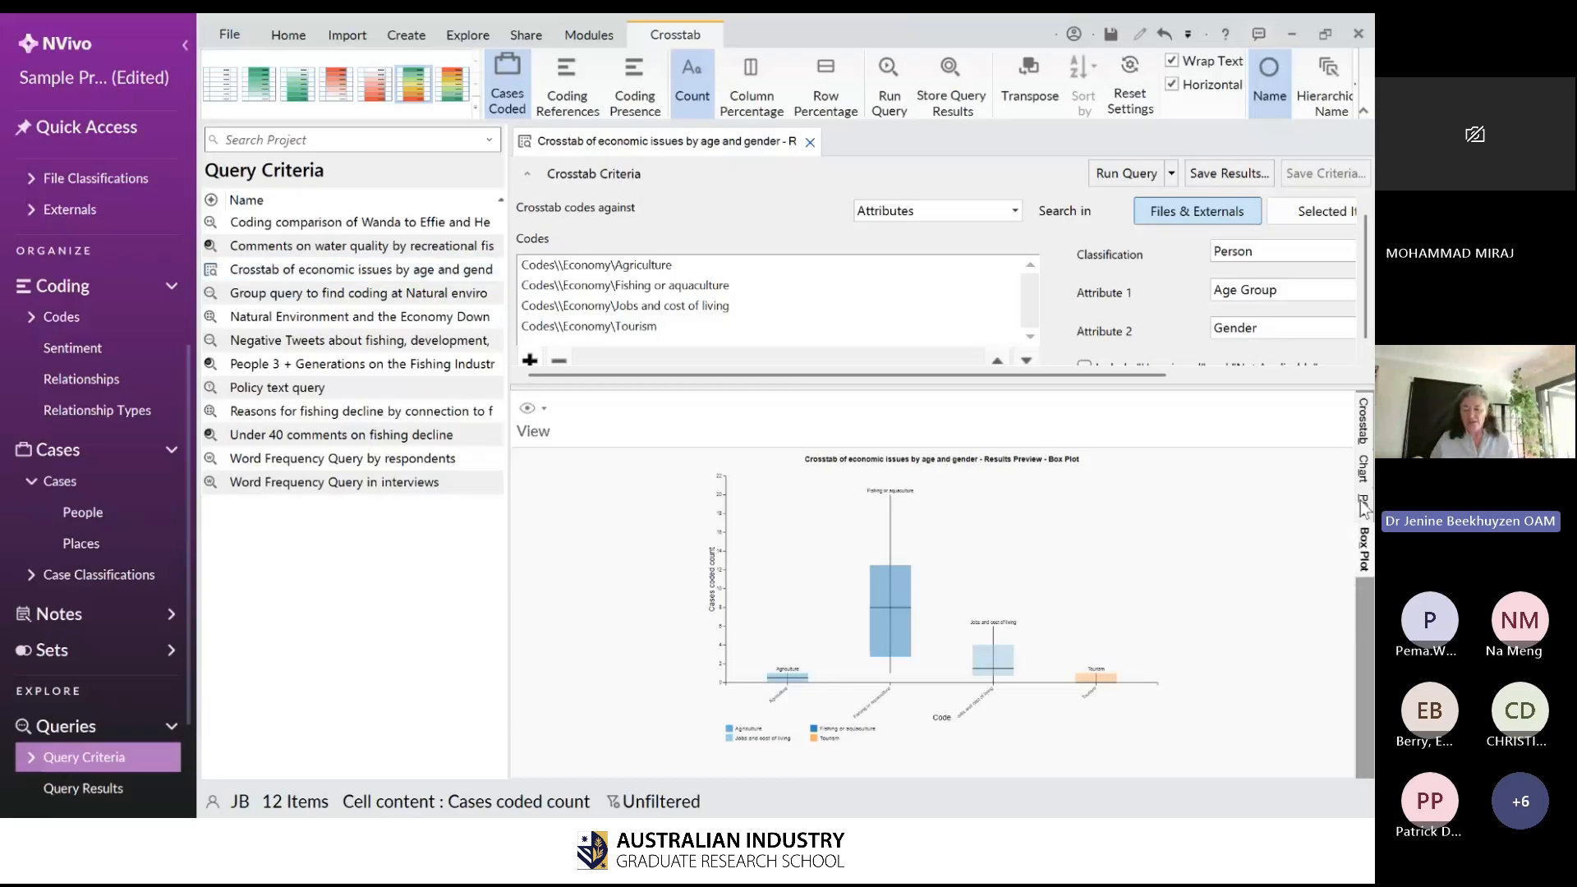
click(1364, 507)
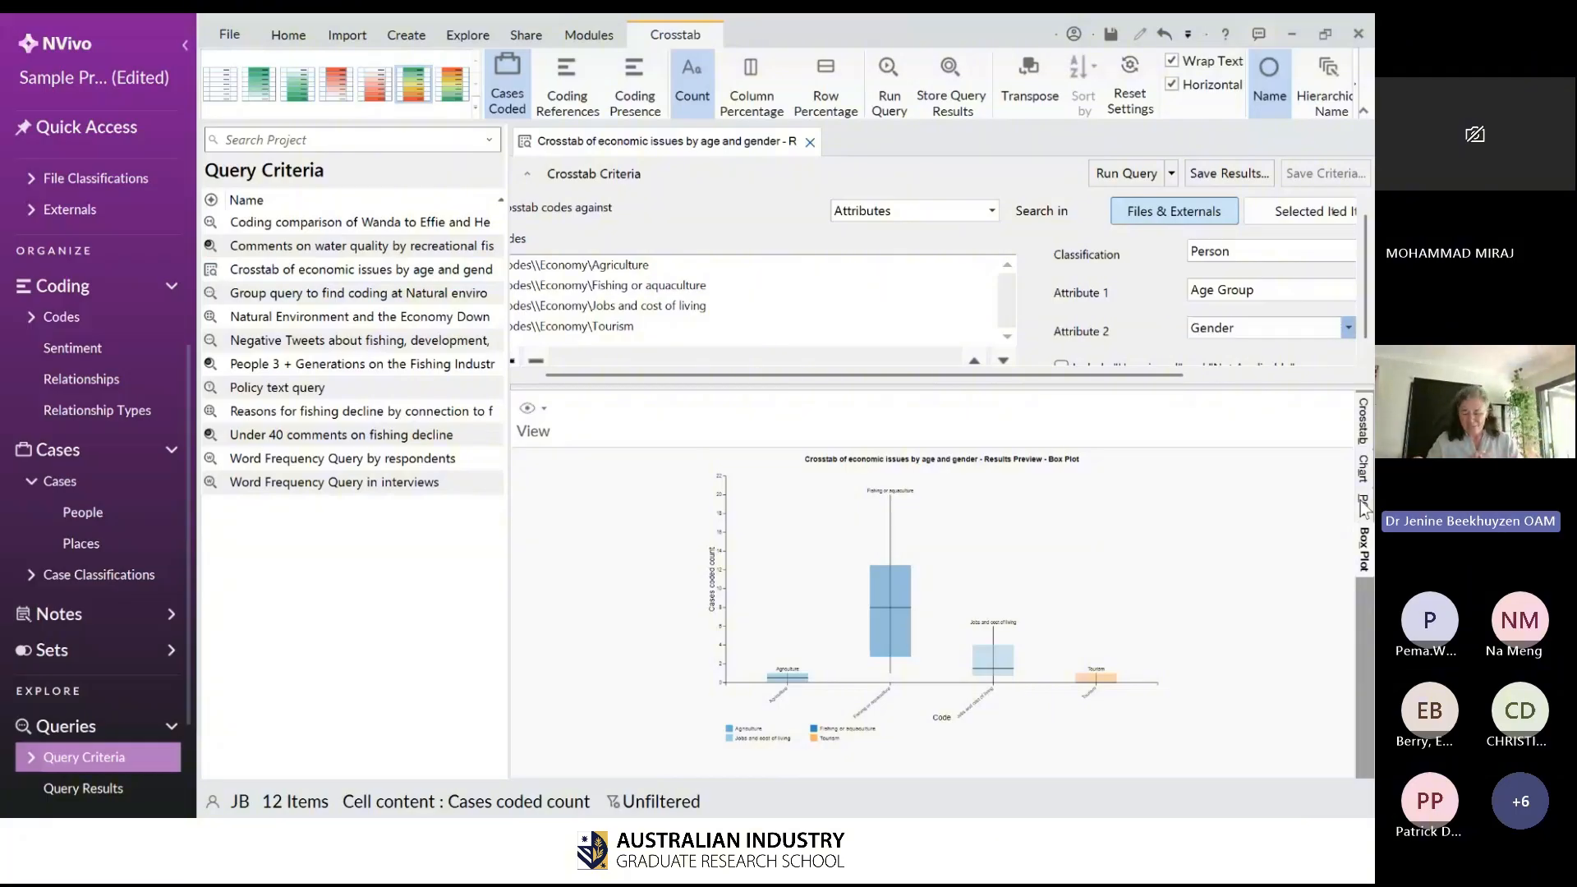
click(1364, 507)
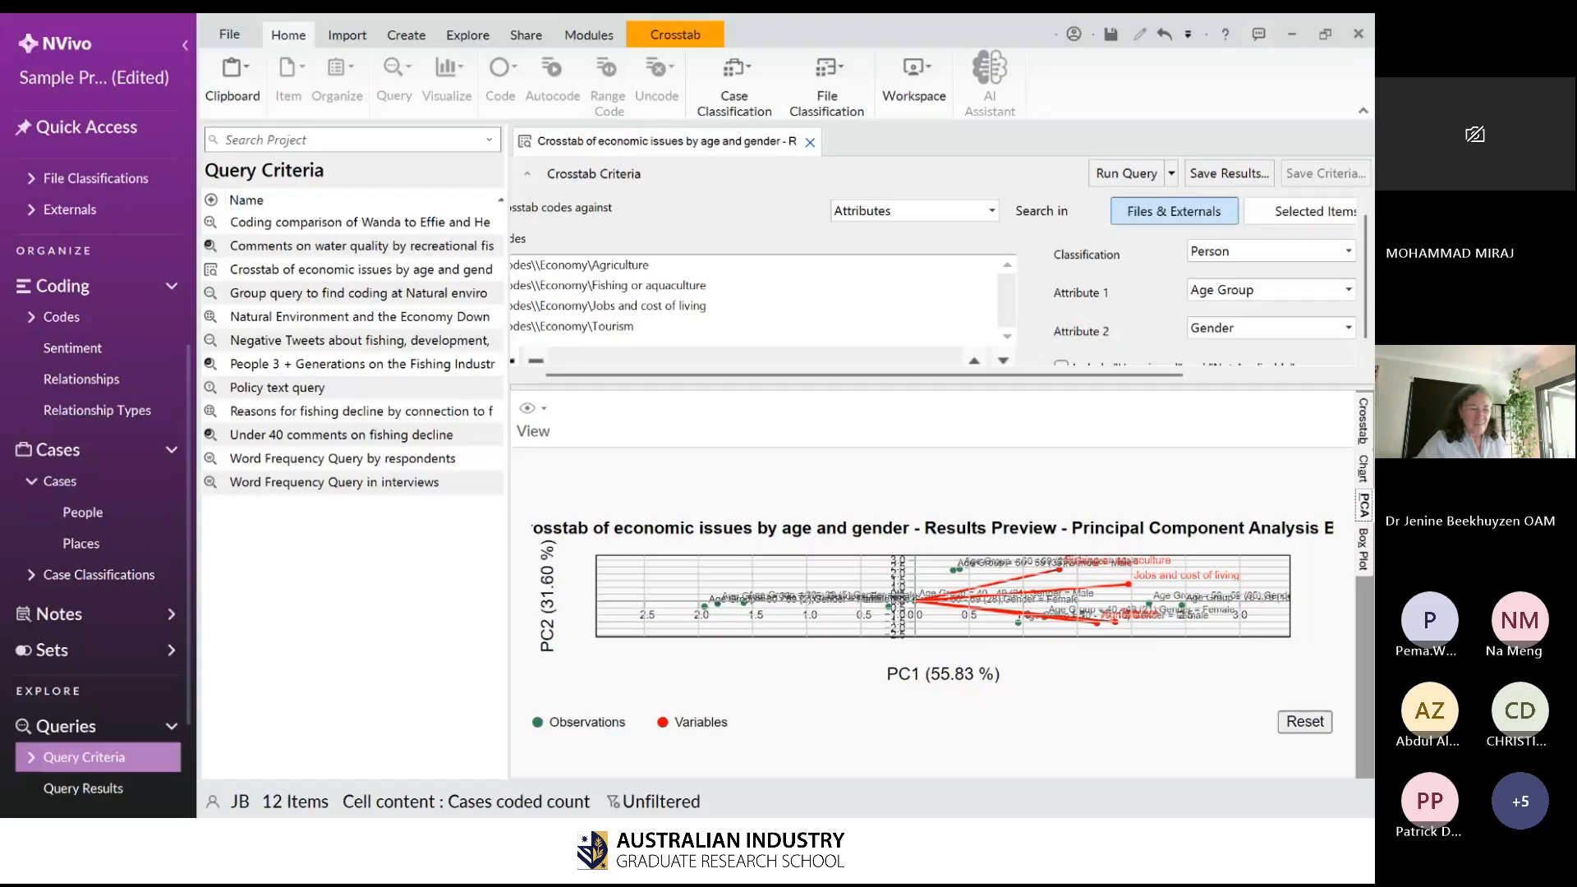
key(super+shift+s)
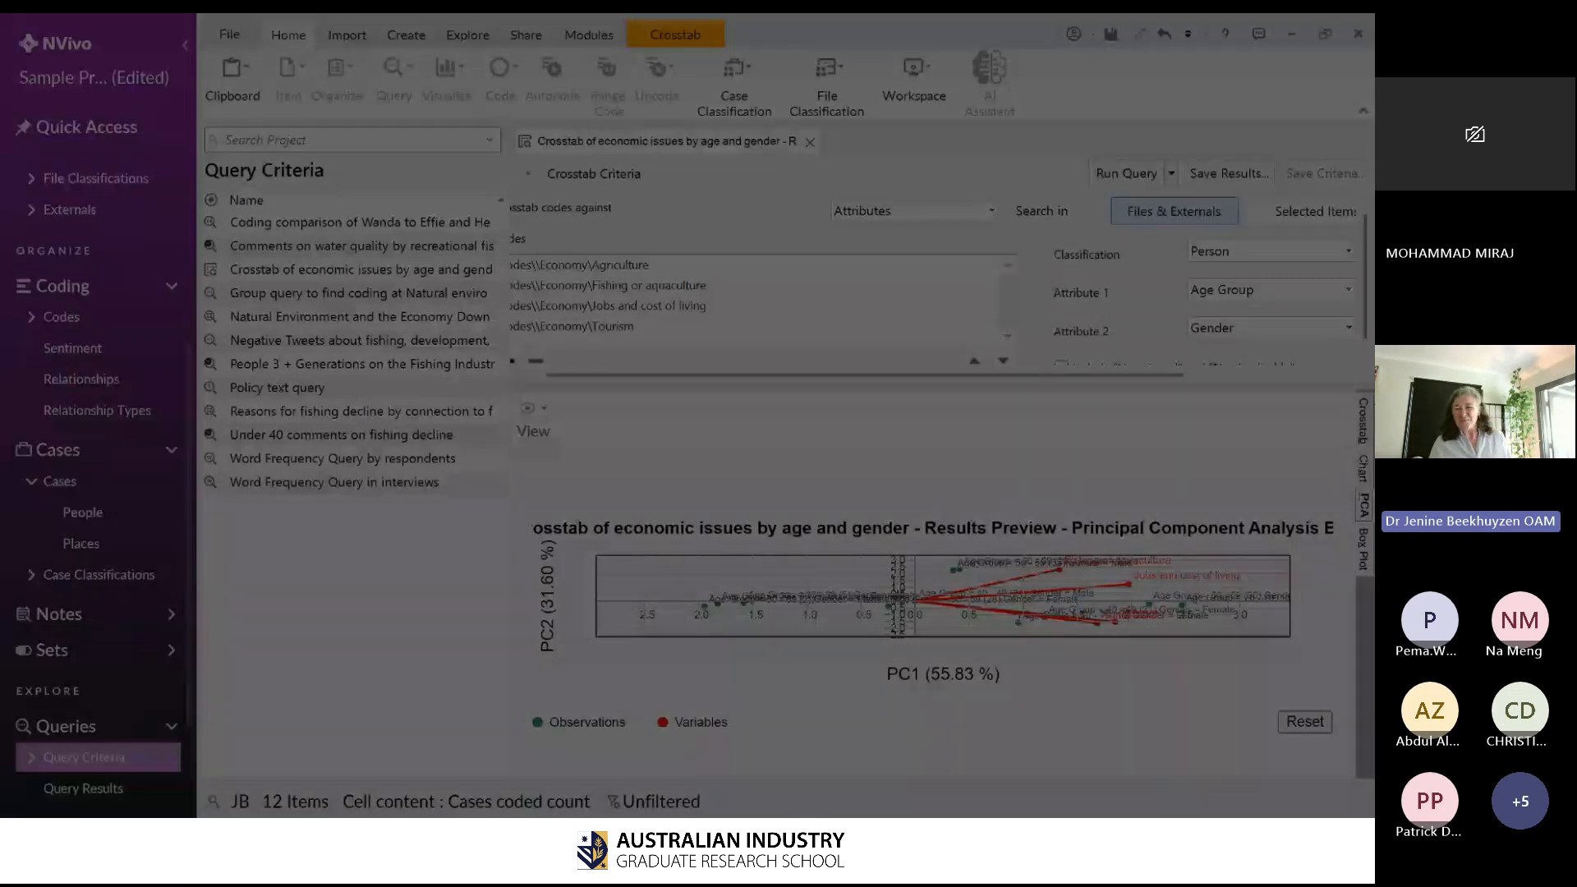
key(Escape)
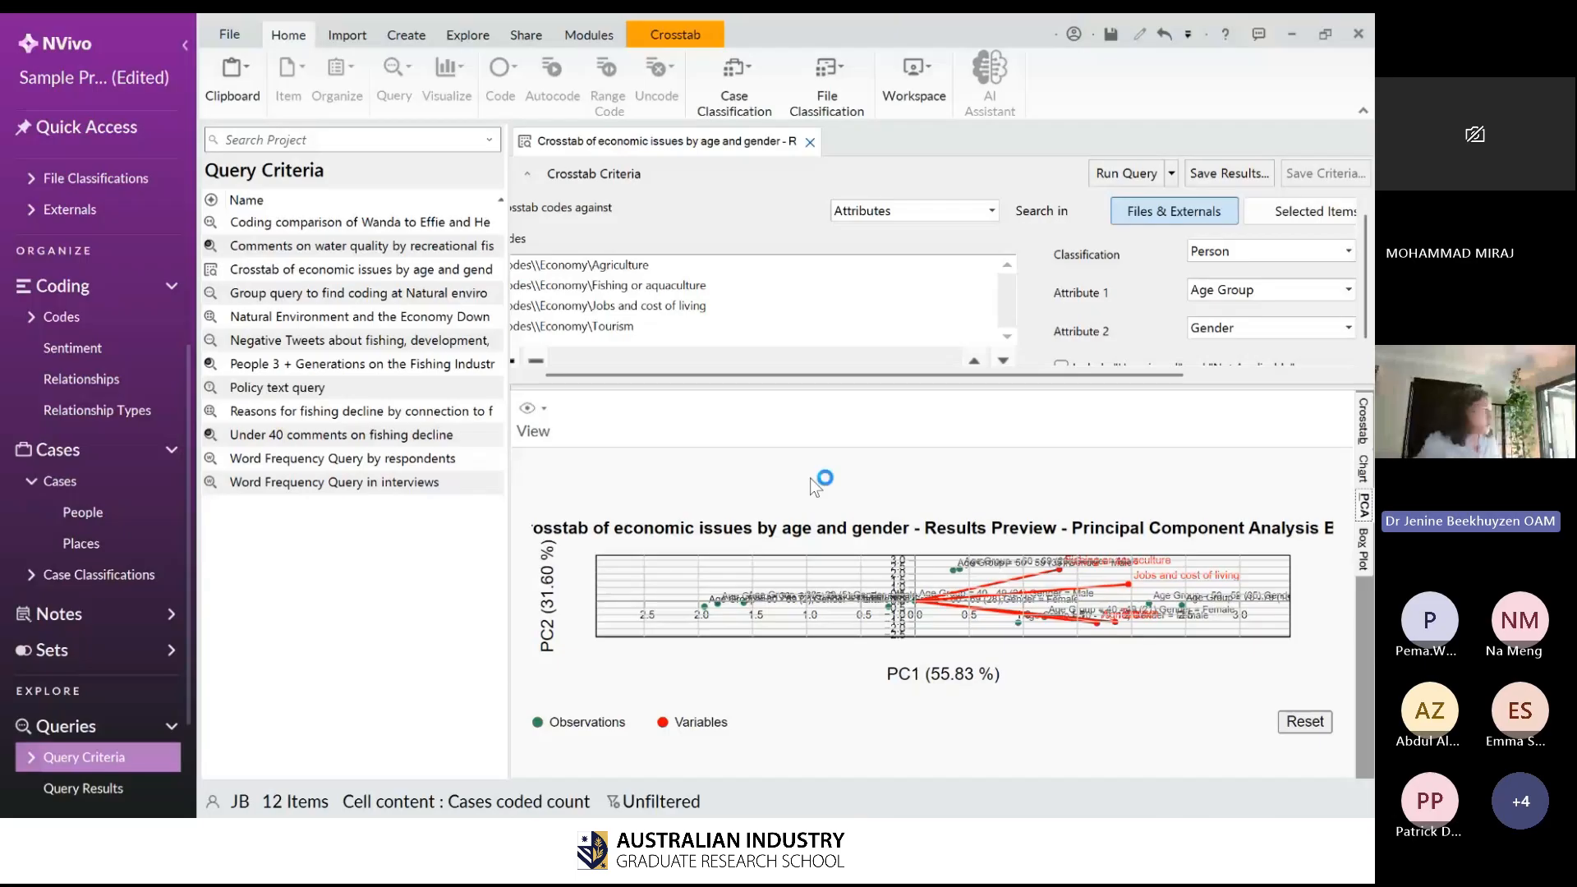
key(super+shift+s)
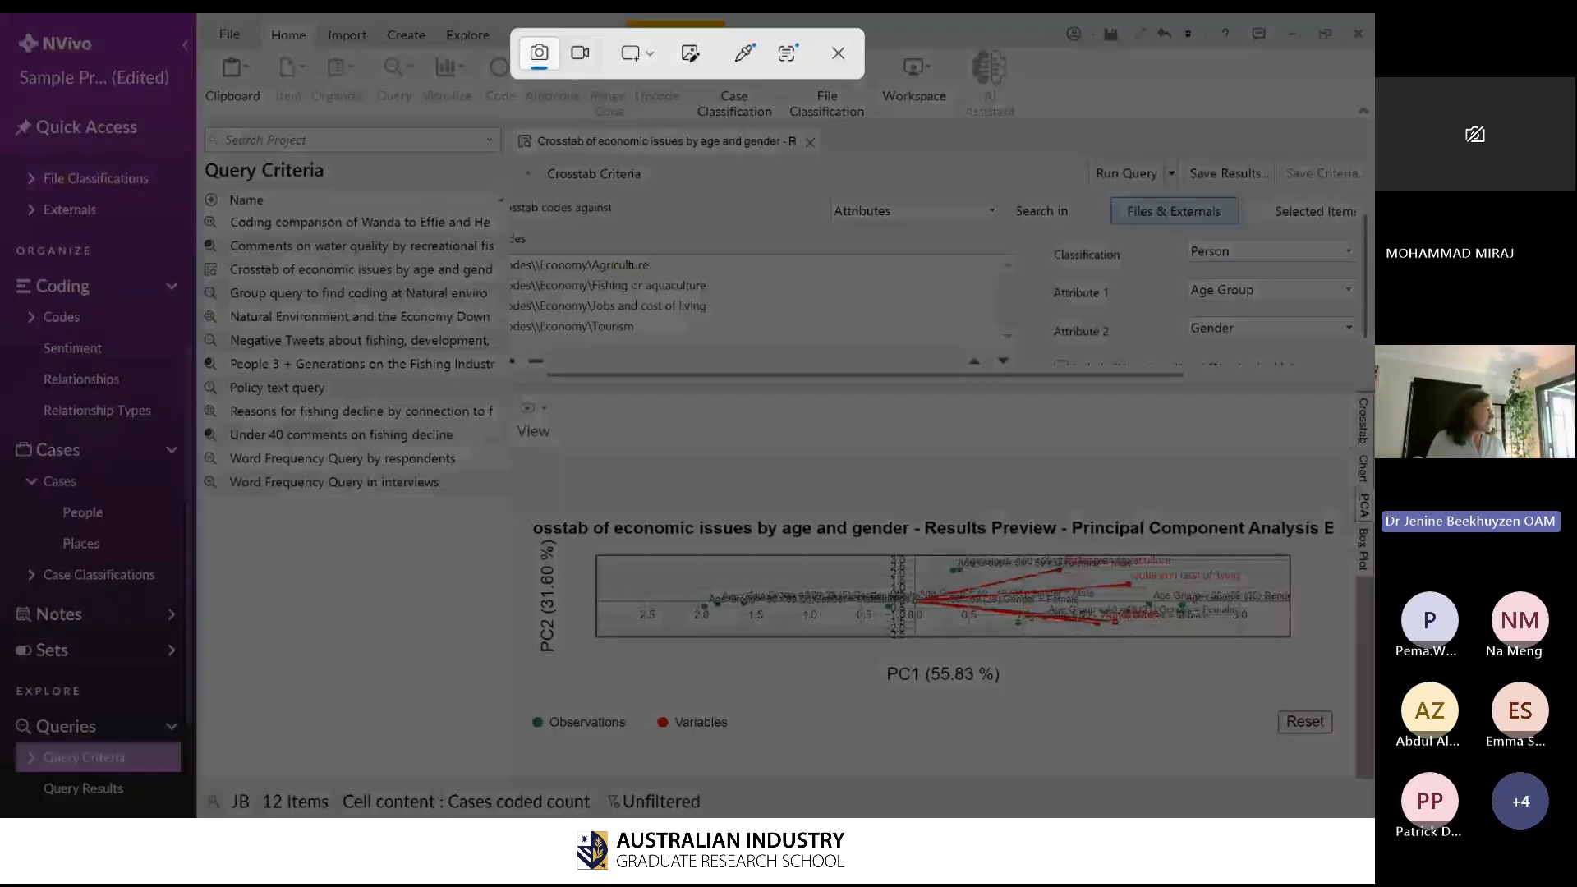
key(Escape)
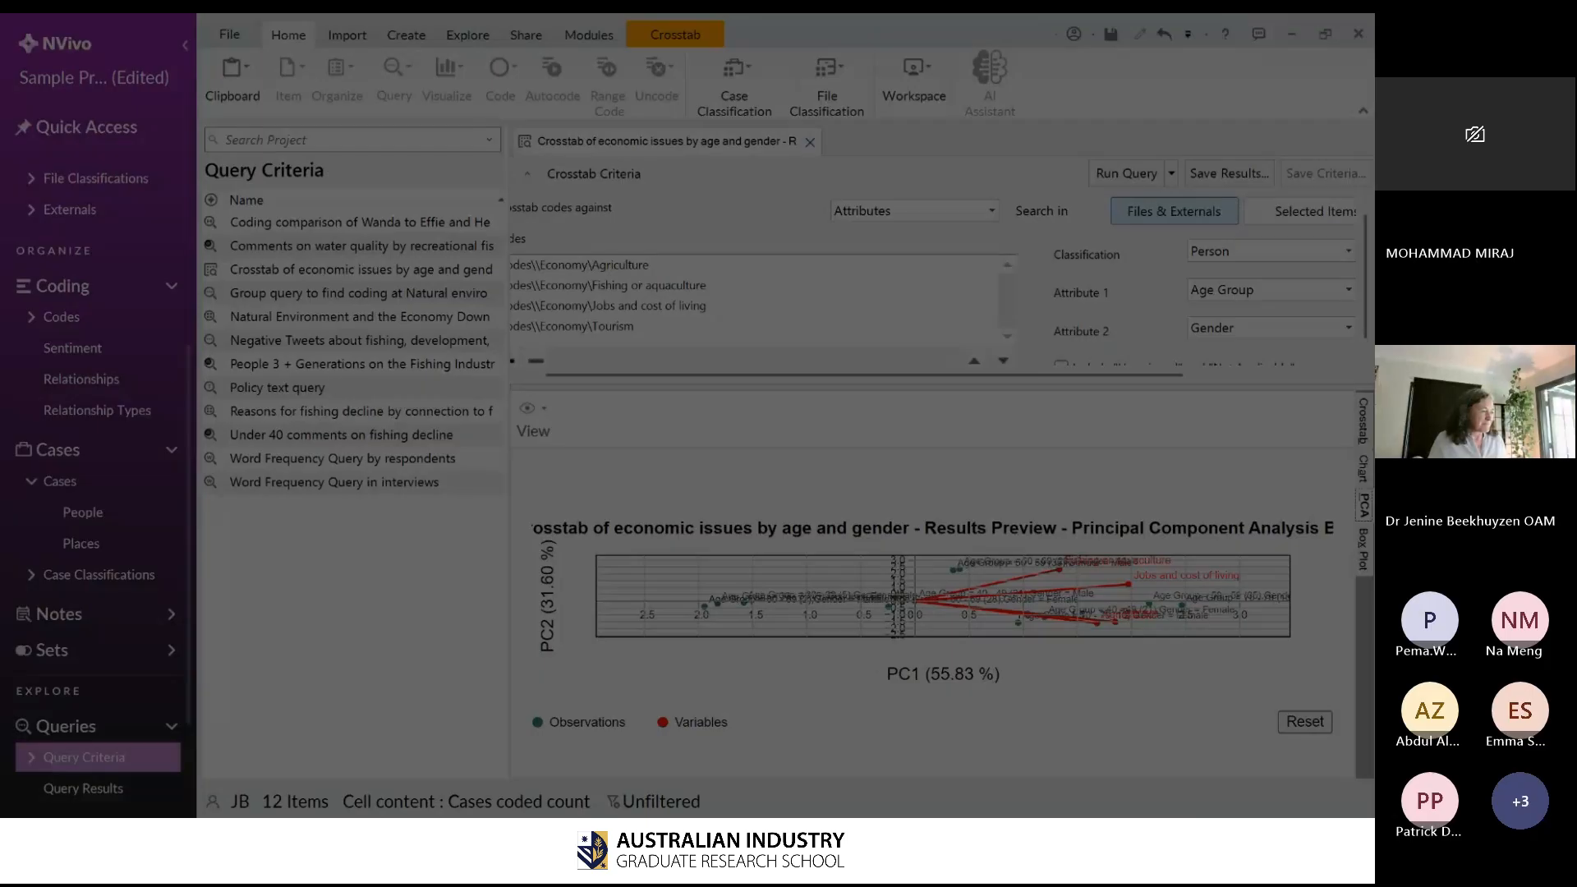